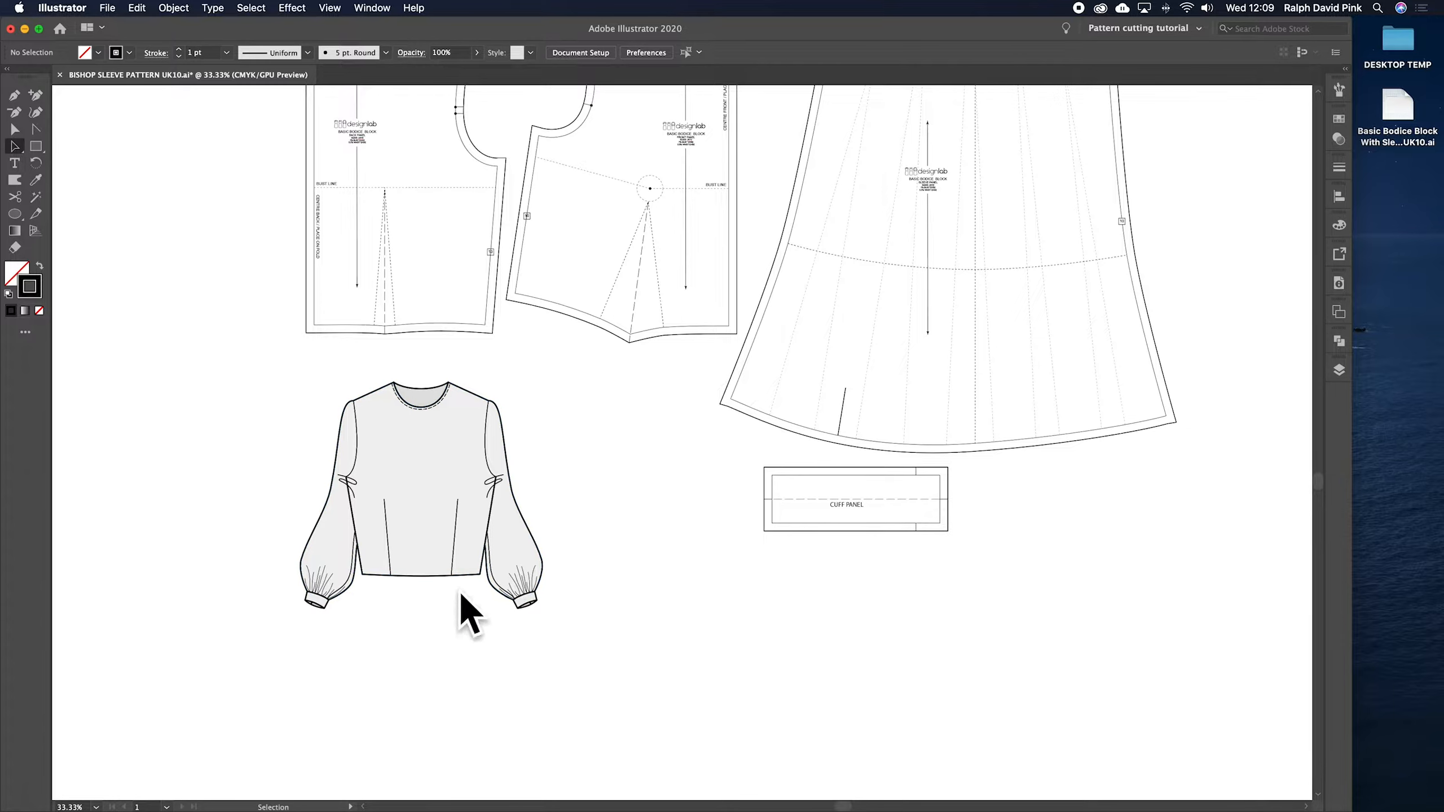
- Open the file Basic Bodice Block With Sleeve UK10.ai from the desktop
{"action": "key", "text": "space"}
{"action": "left_click_drag", "start_coordinate": [633, 499], "coordinate": [567, 622]}
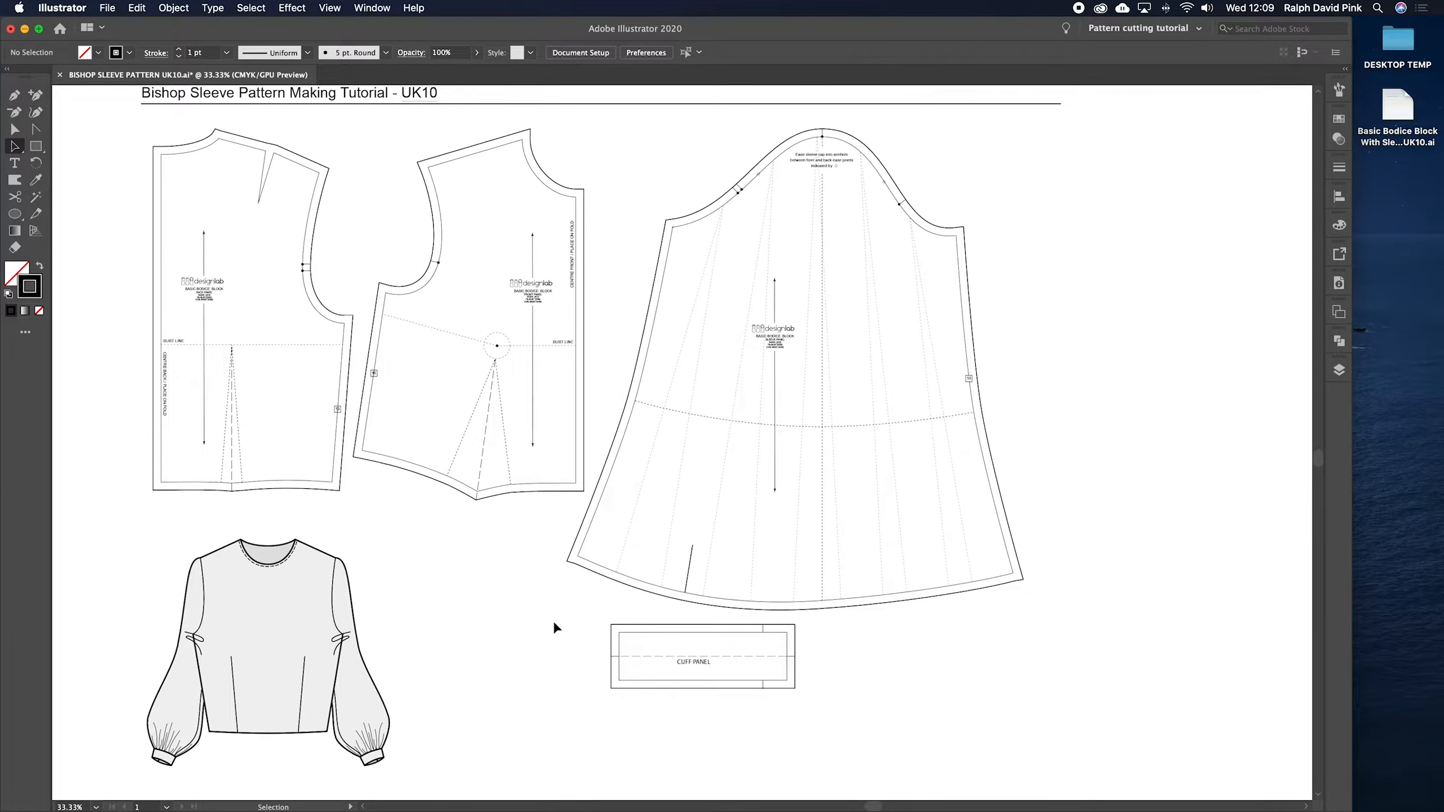
{"action": "left_click_drag", "start_coordinate": [555, 625], "coordinate": [523, 642]}
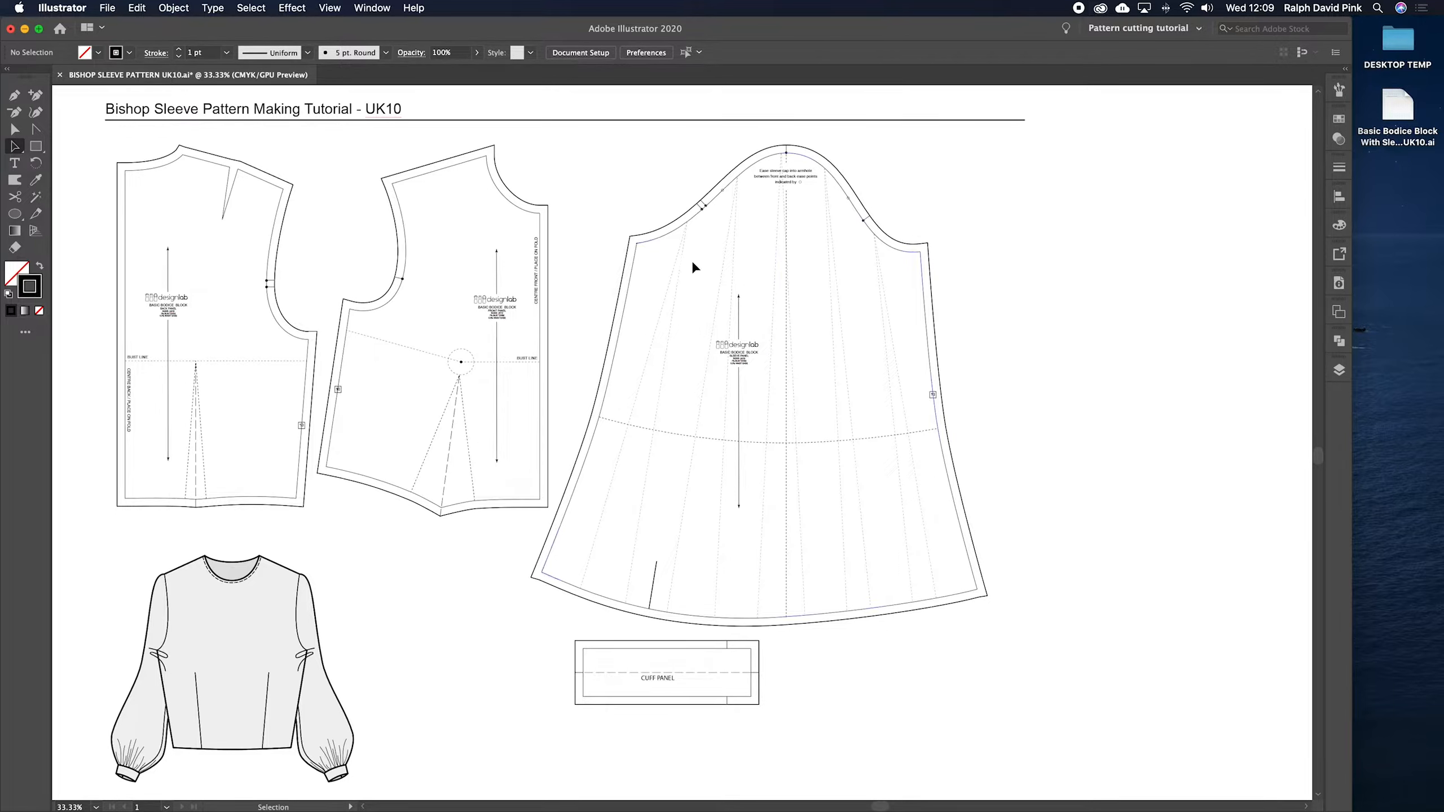
{"action": "double_click", "coordinate": [1400, 111]}
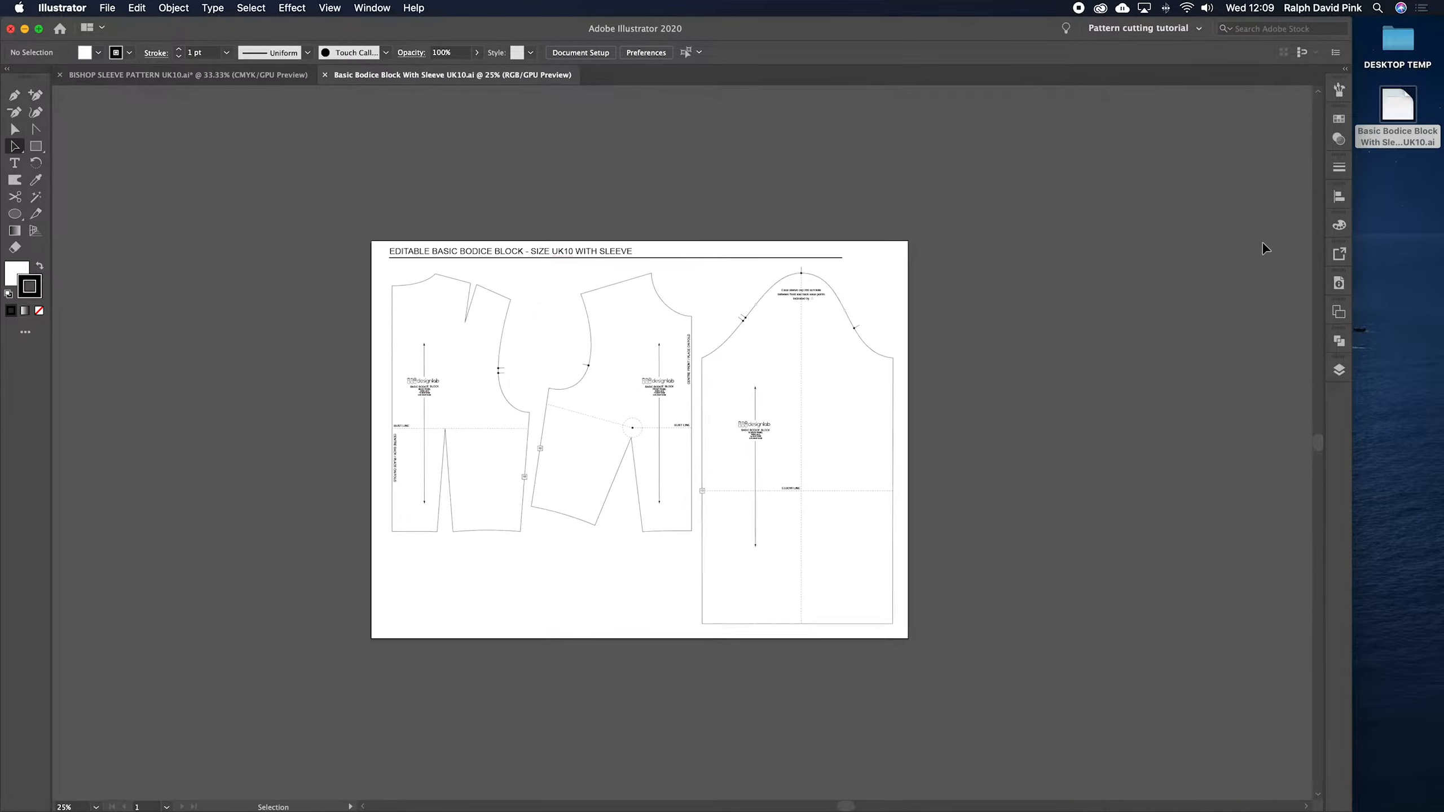
{"action": "scroll", "coordinate": [1043, 263], "scroll_direction": "right", "scroll_amount": 2}
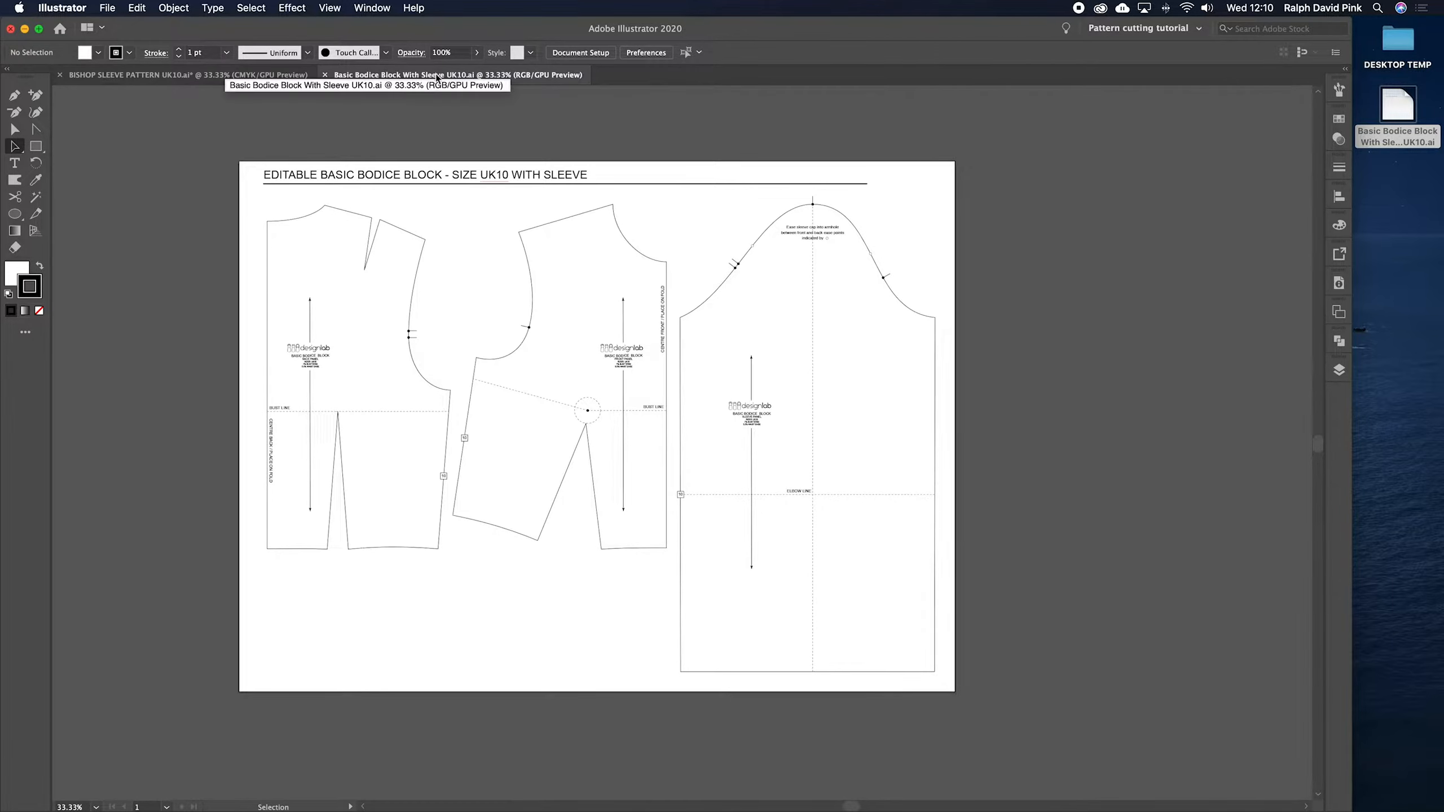
{"action": "left_click", "coordinate": [1395, 111]}
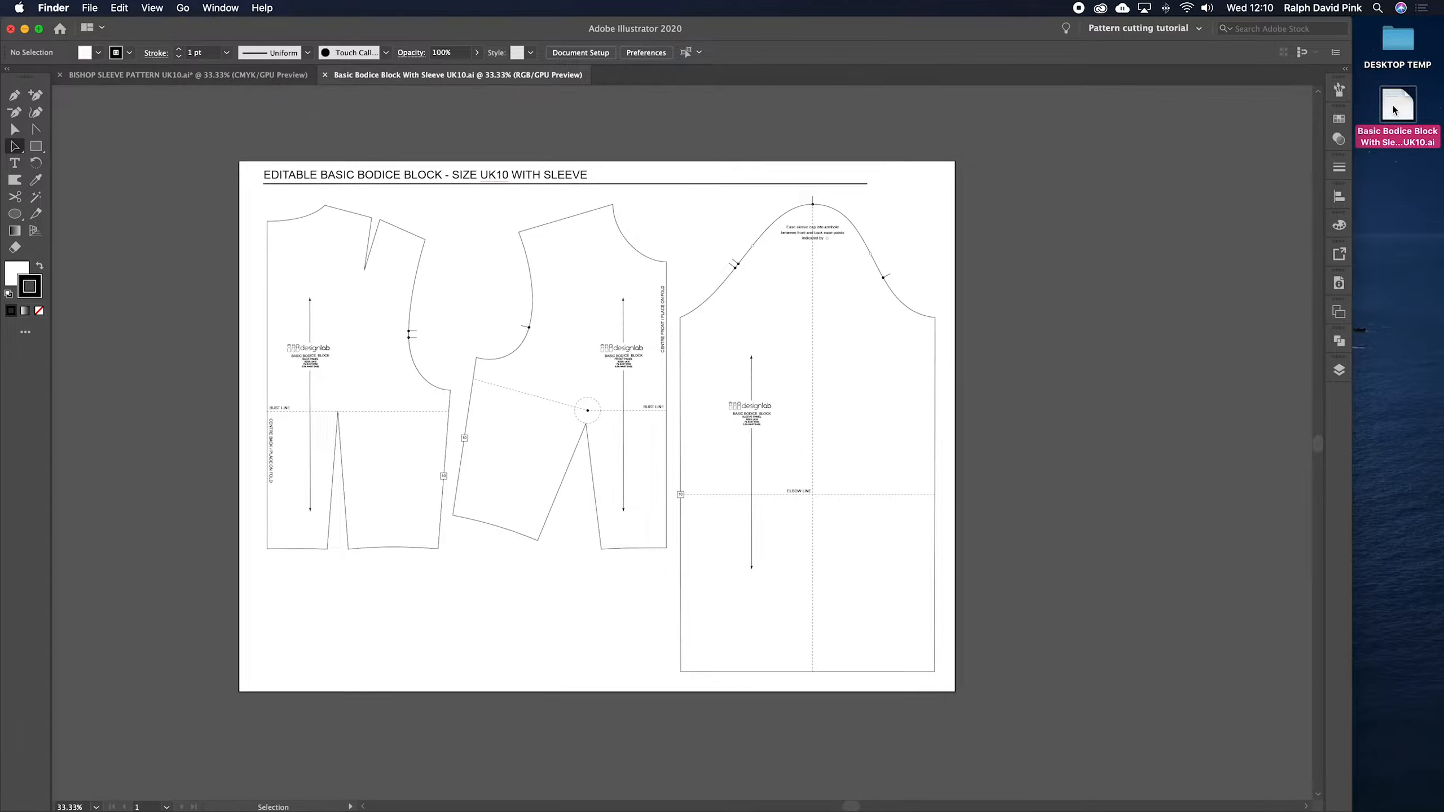
{"action": "left_click", "coordinate": [1316, 129]}
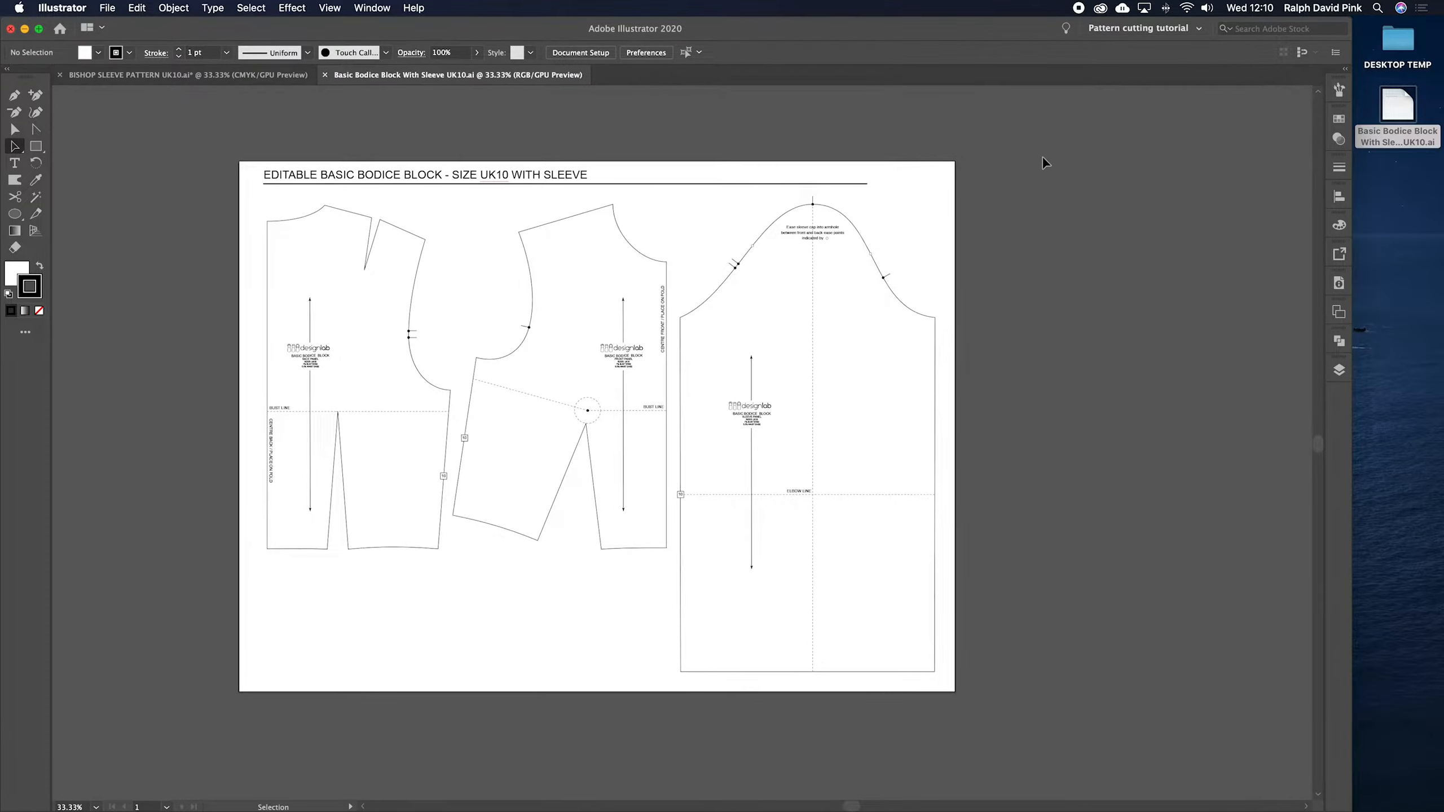
- Extend the rule under the block's title so it ends level with the sleeve's outer edge
{"action": "key", "text": "v"}
{"action": "left_click", "coordinate": [871, 187]}
{"action": "left_click_drag", "start_coordinate": [871, 187], "coordinate": [943, 187]}
{"action": "left_click", "coordinate": [990, 150]}
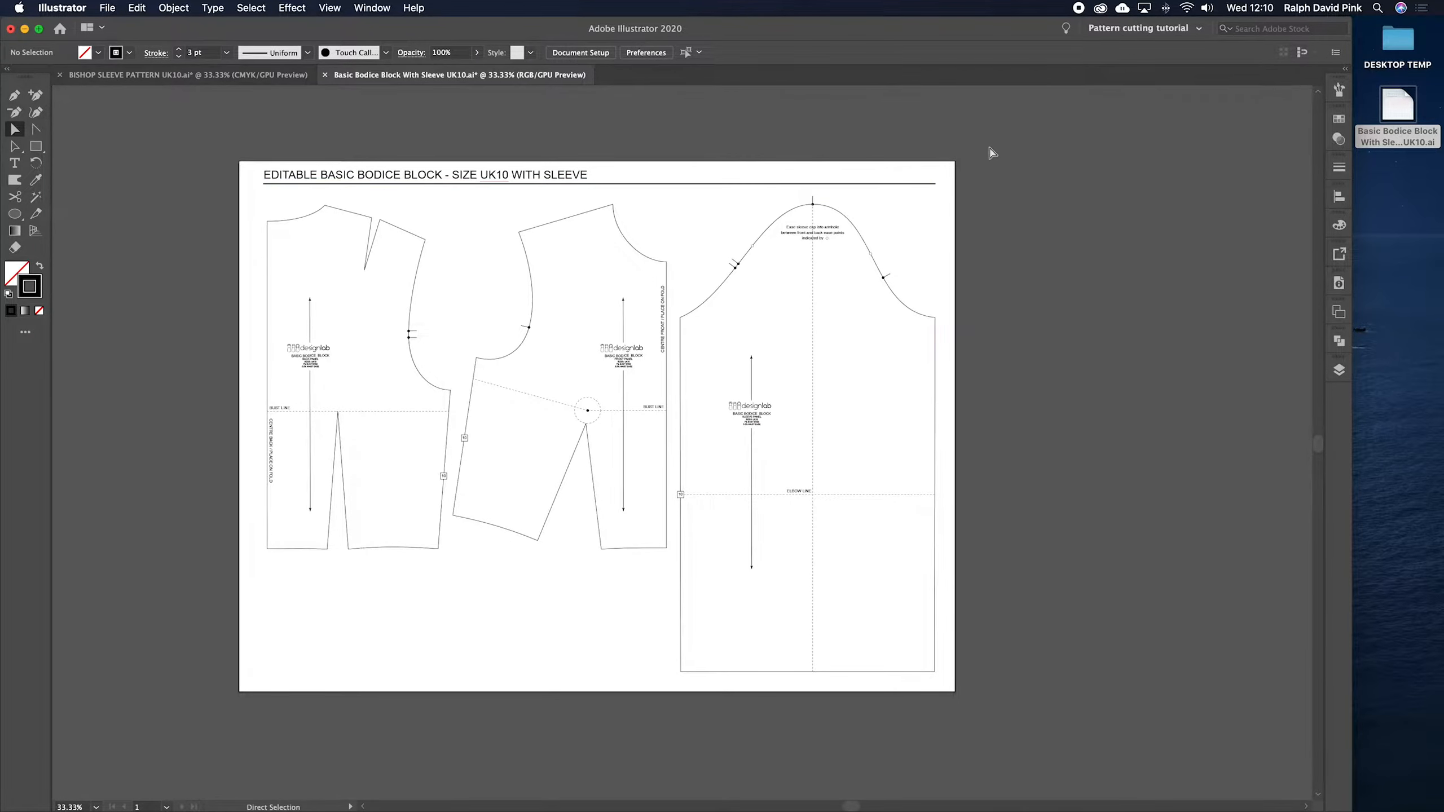
{"action": "key", "text": "v"}
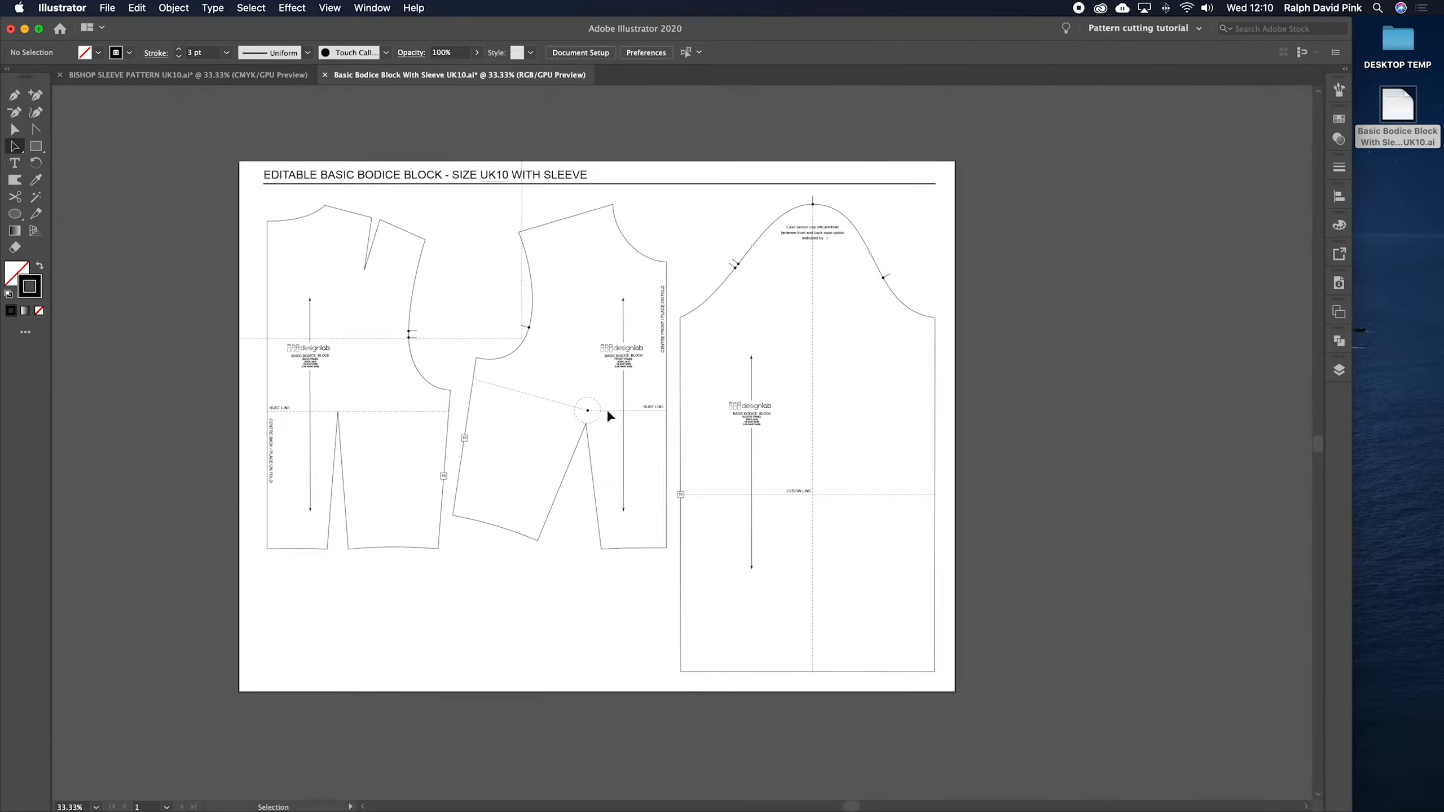
- Copy all the artwork of the basic bodice block, including title, bodice pieces and sleeve
{"action": "key", "text": "super+a"}
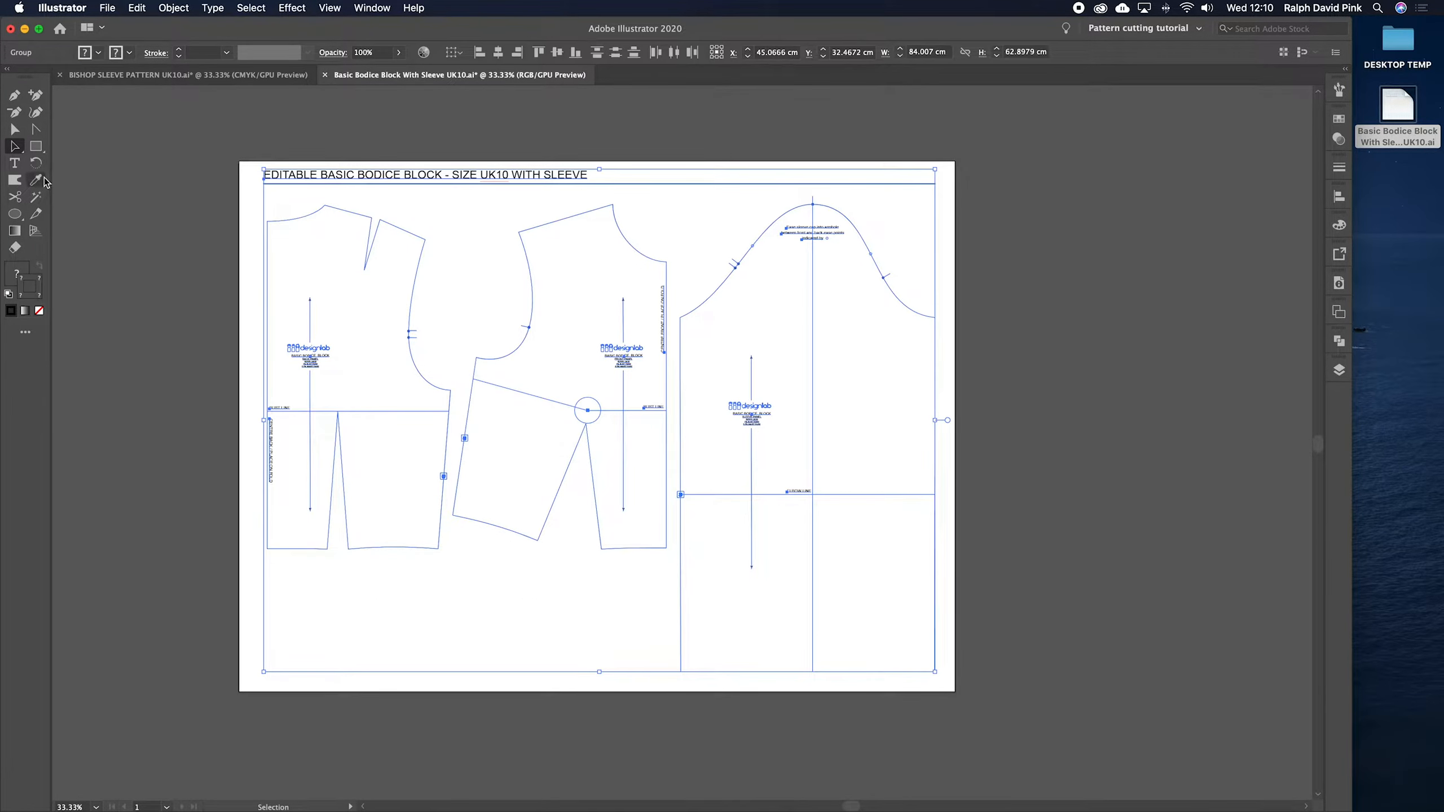
{"action": "left_click", "coordinate": [182, 137]}
{"action": "key", "text": "super+a"}
{"action": "left_click", "coordinate": [136, 8]}
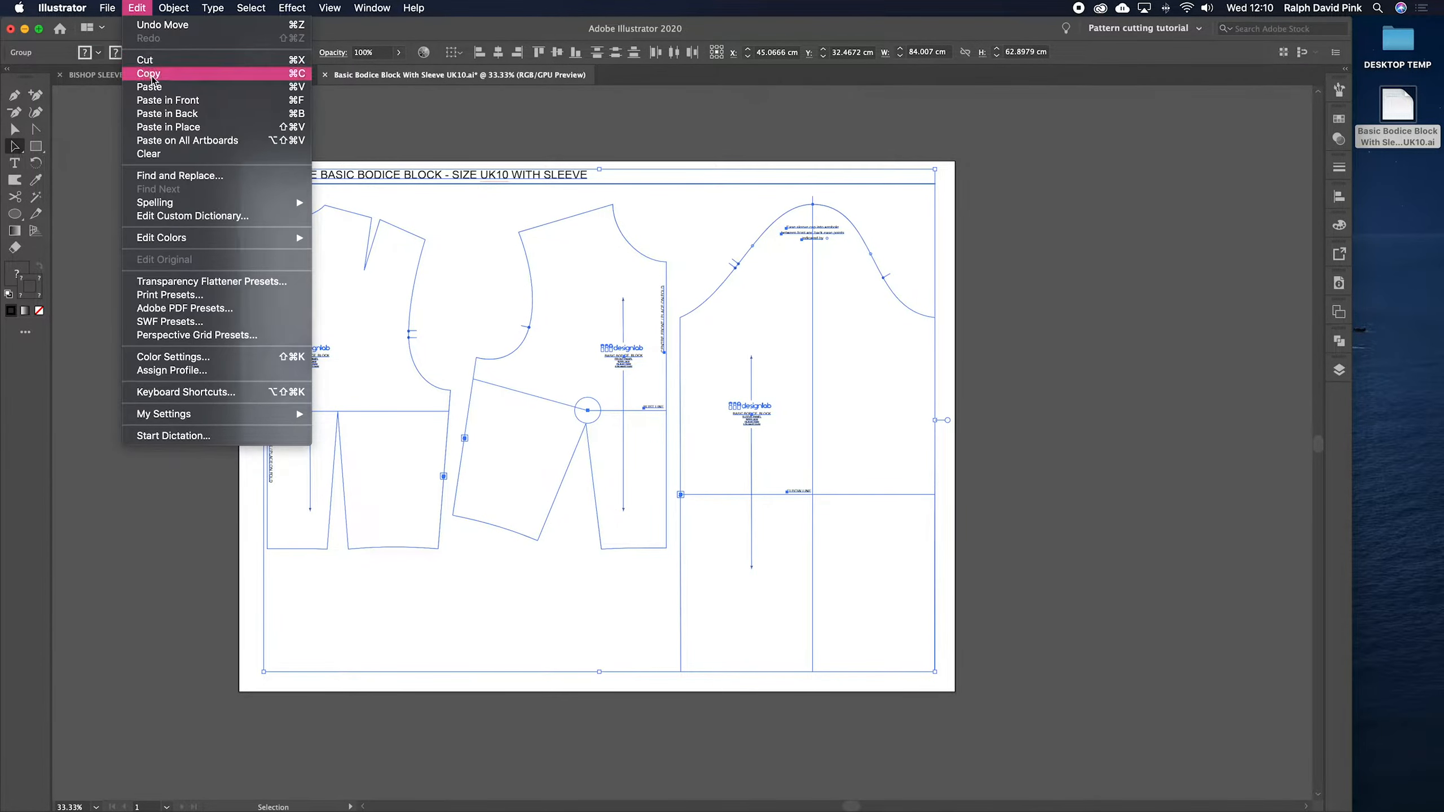
{"action": "left_click", "coordinate": [149, 77]}
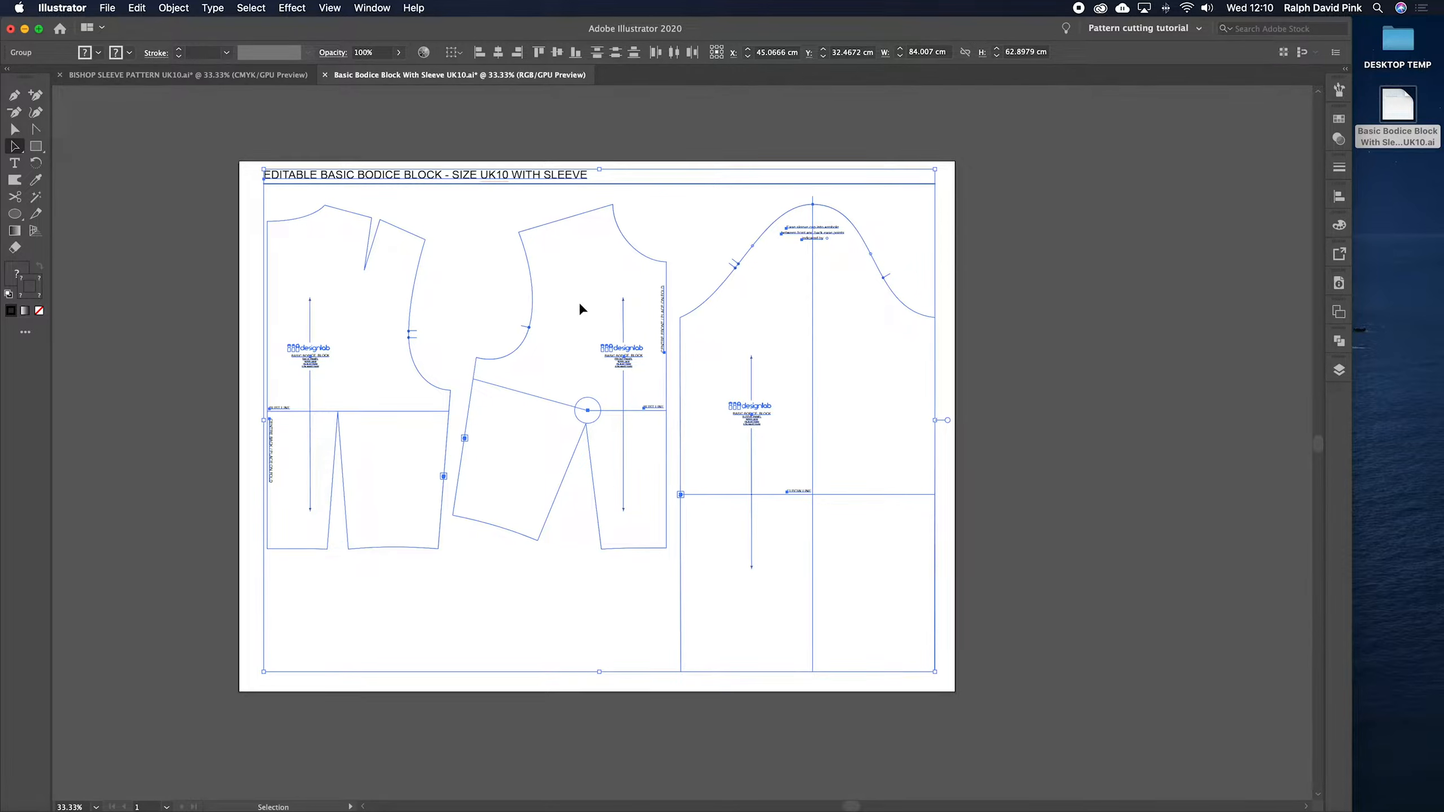
- Create a new document with an artboard 450 cm wide and 450 cm high
{"action": "left_click", "coordinate": [118, 7]}
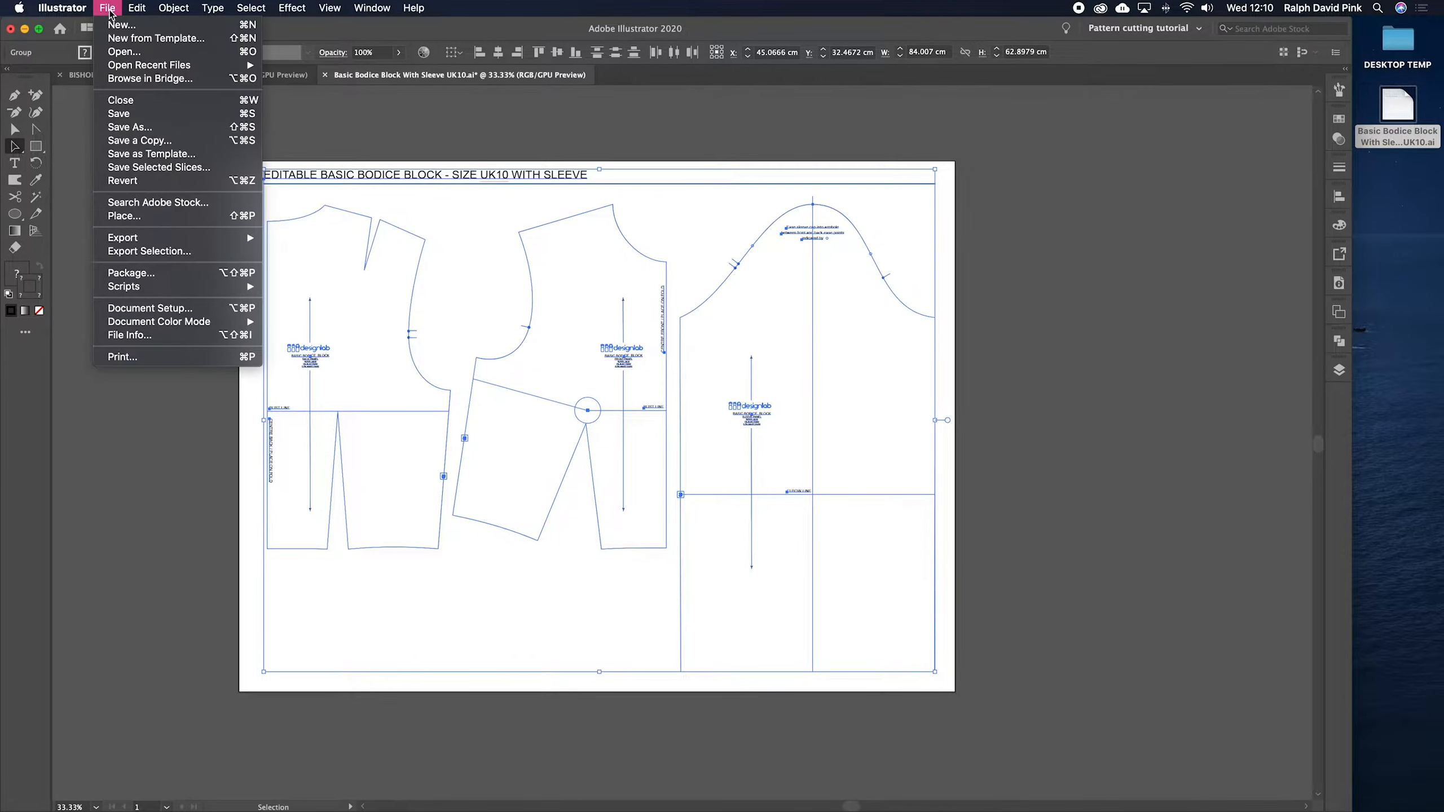
{"action": "left_click", "coordinate": [591, 259]}
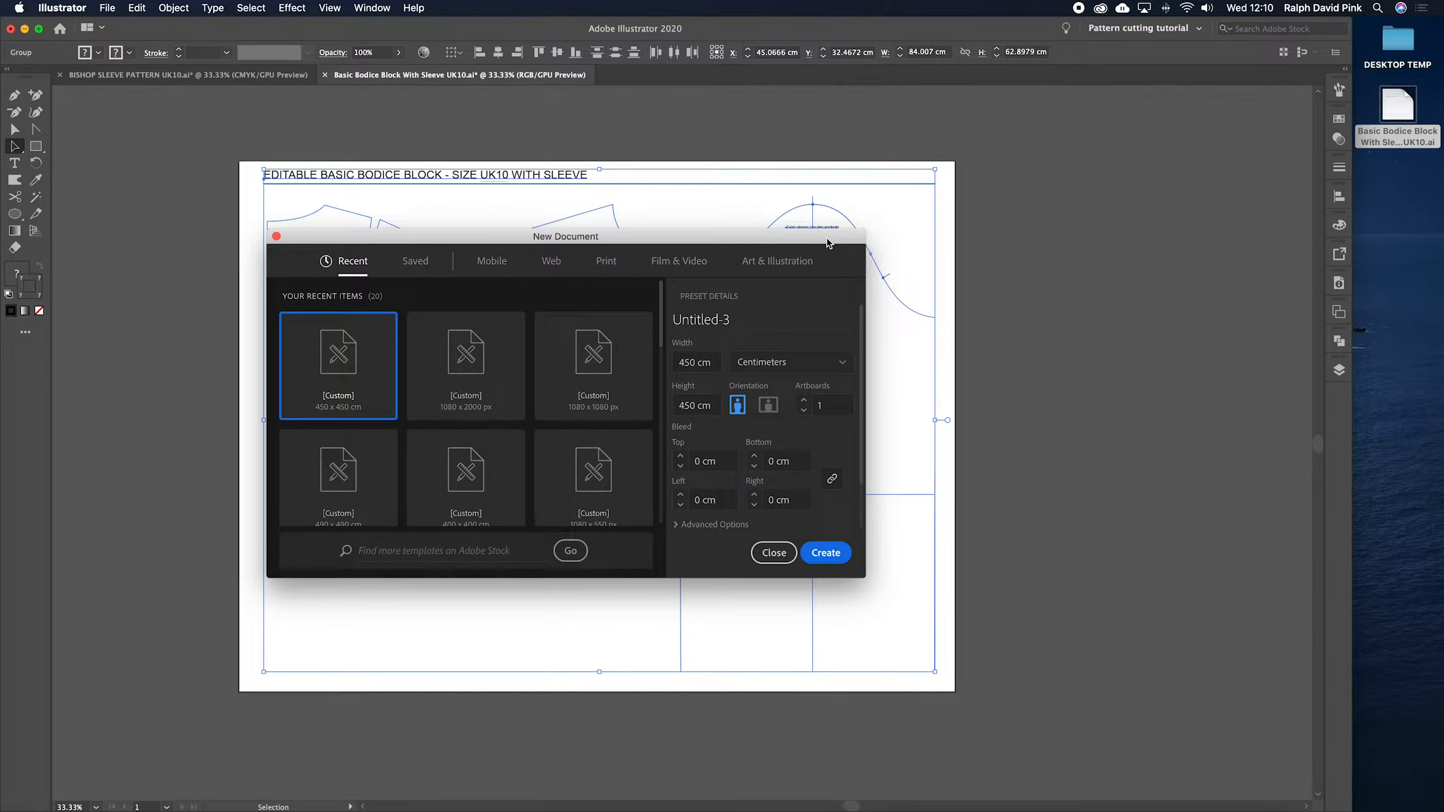
{"action": "left_click_drag", "start_coordinate": [816, 243], "coordinate": [916, 213]}
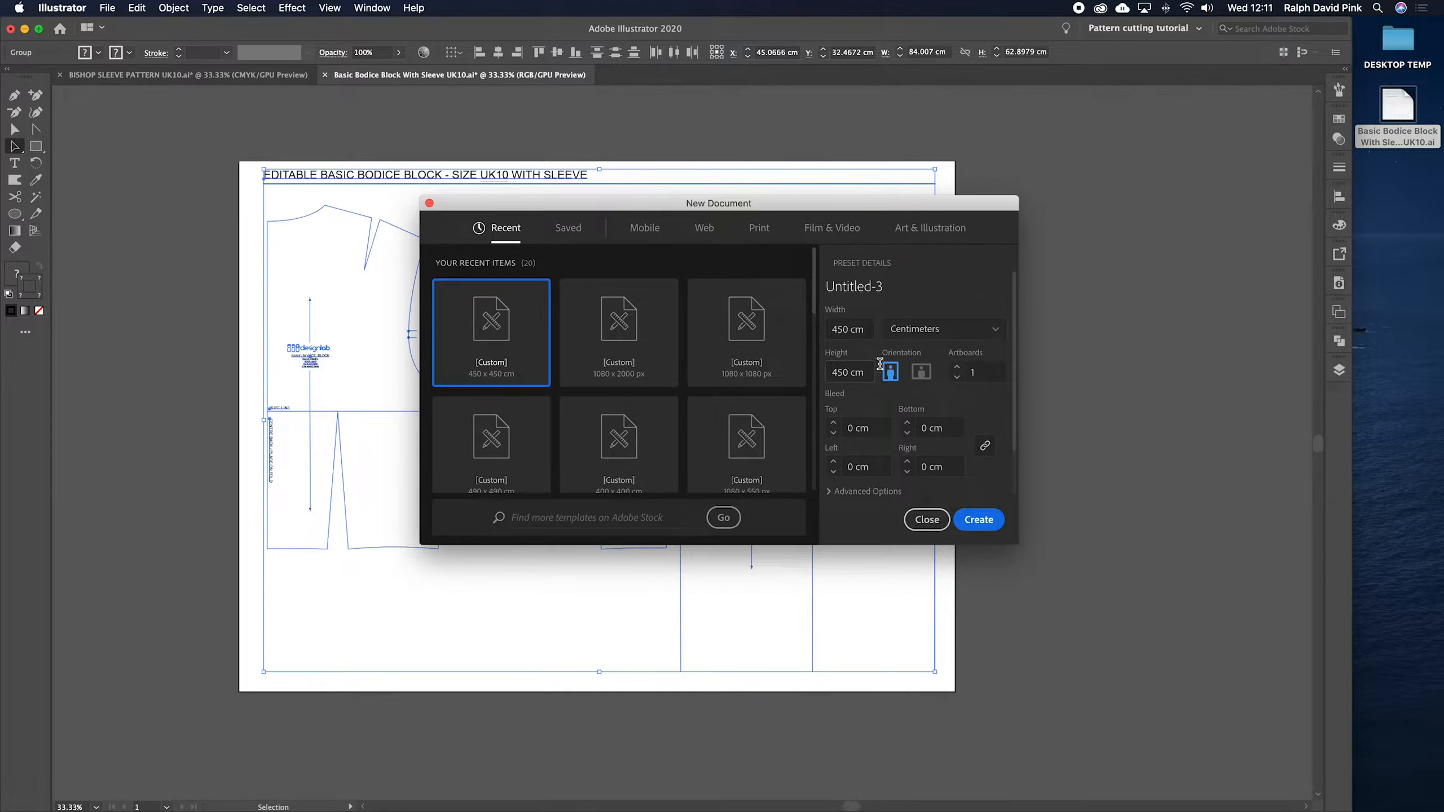
{"action": "left_click", "coordinate": [995, 330]}
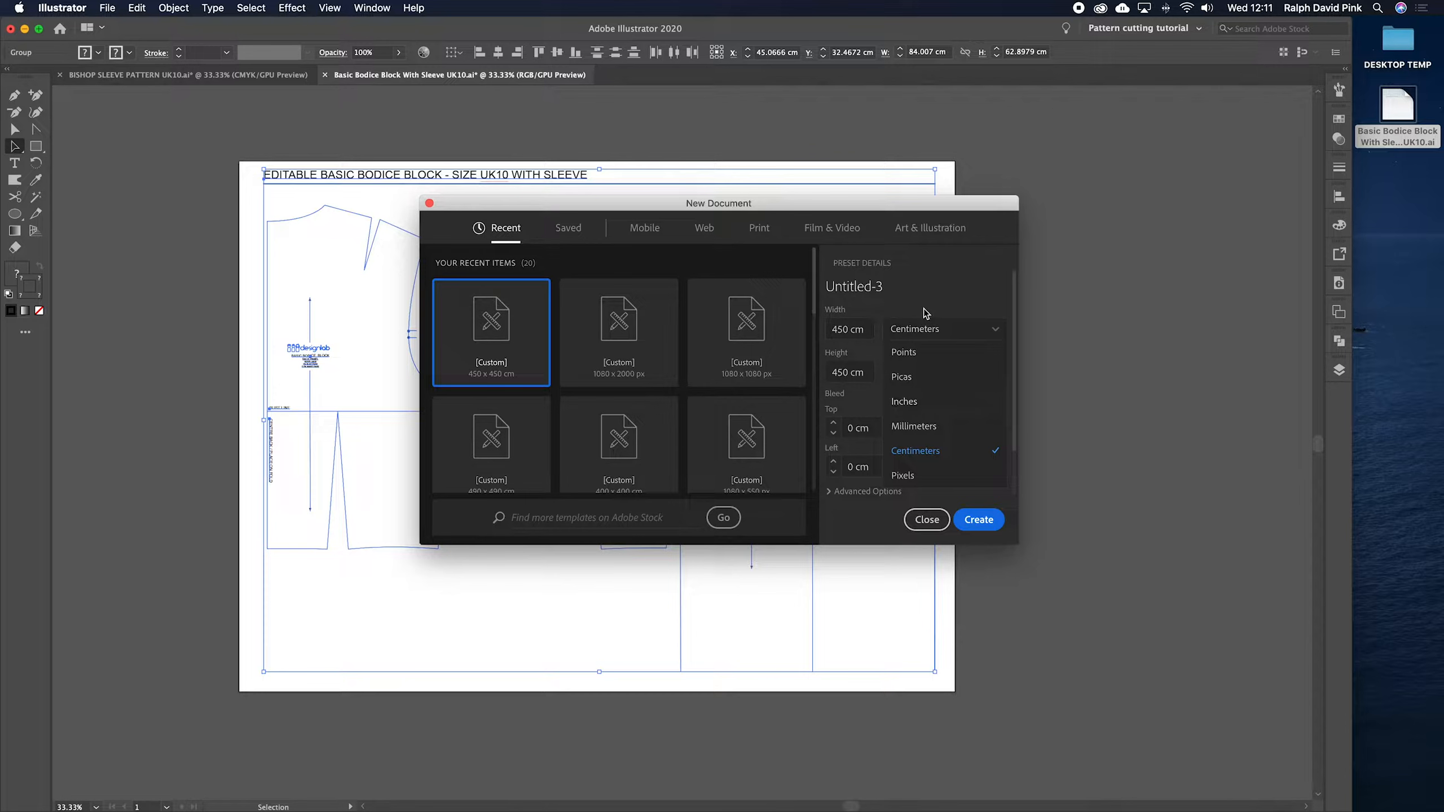
{"action": "left_click", "coordinate": [913, 426]}
{"action": "left_click", "coordinate": [978, 519]}
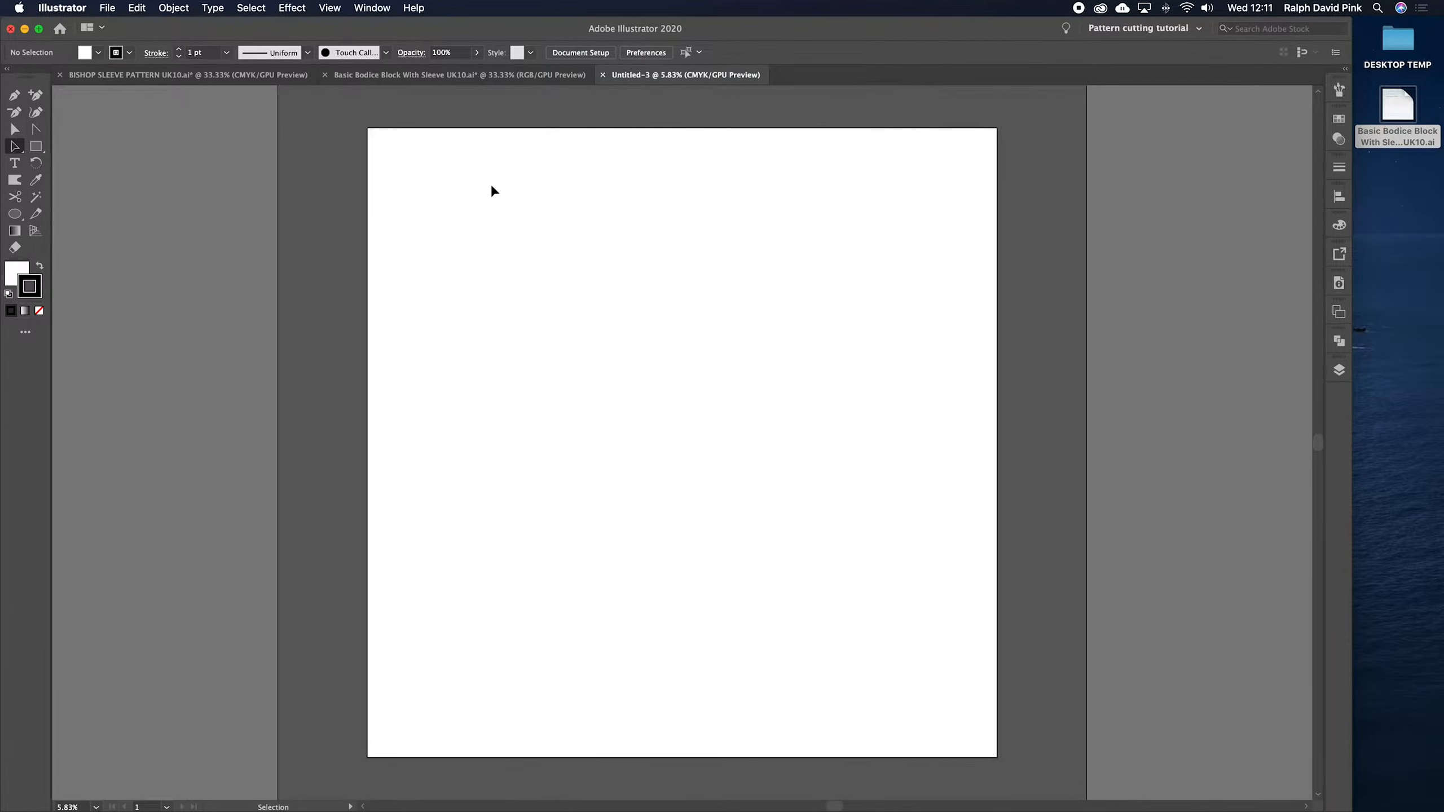
- Paste the copied bodice block into the new untitled document and show the rulers
{"action": "left_click", "coordinate": [402, 75]}
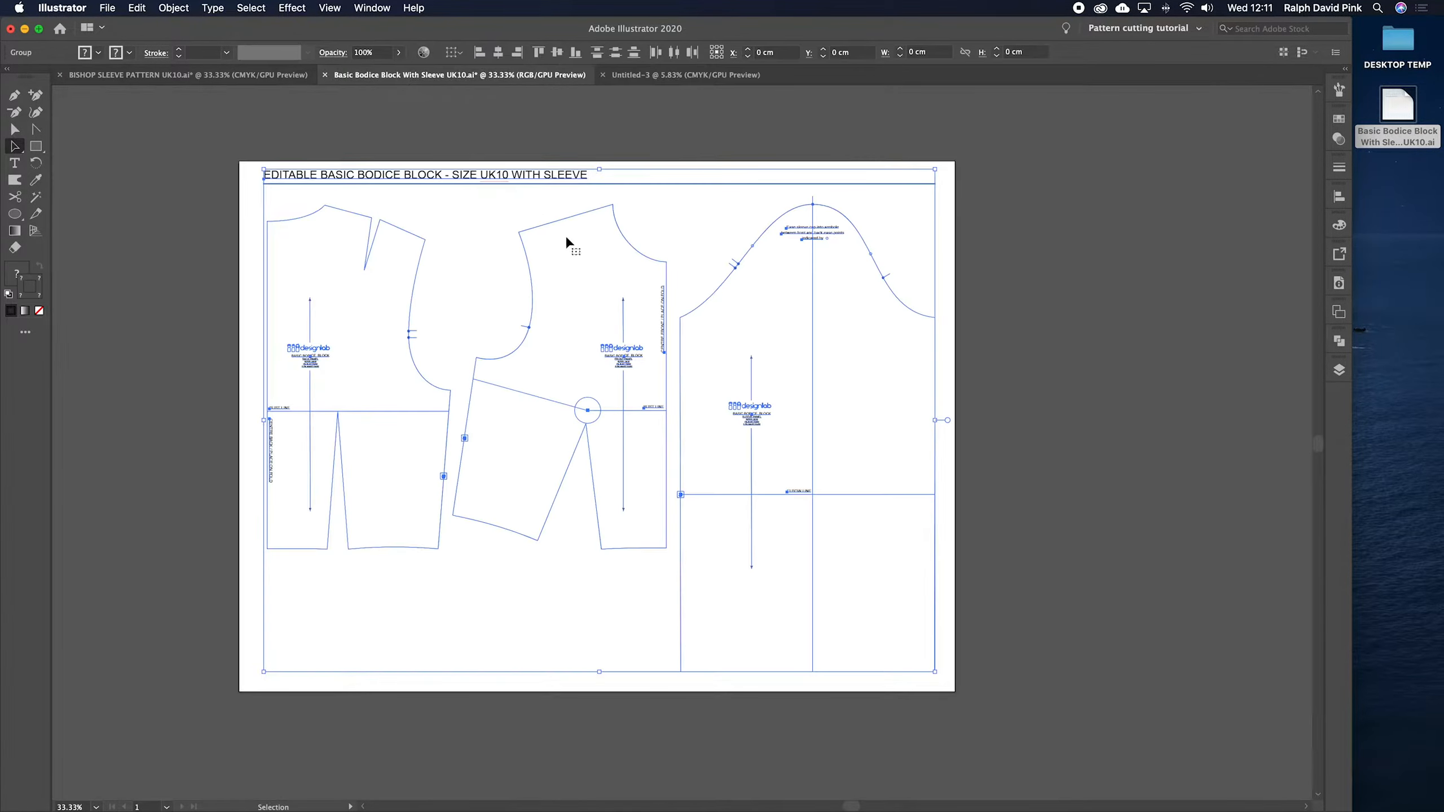
{"action": "left_click", "coordinate": [647, 74]}
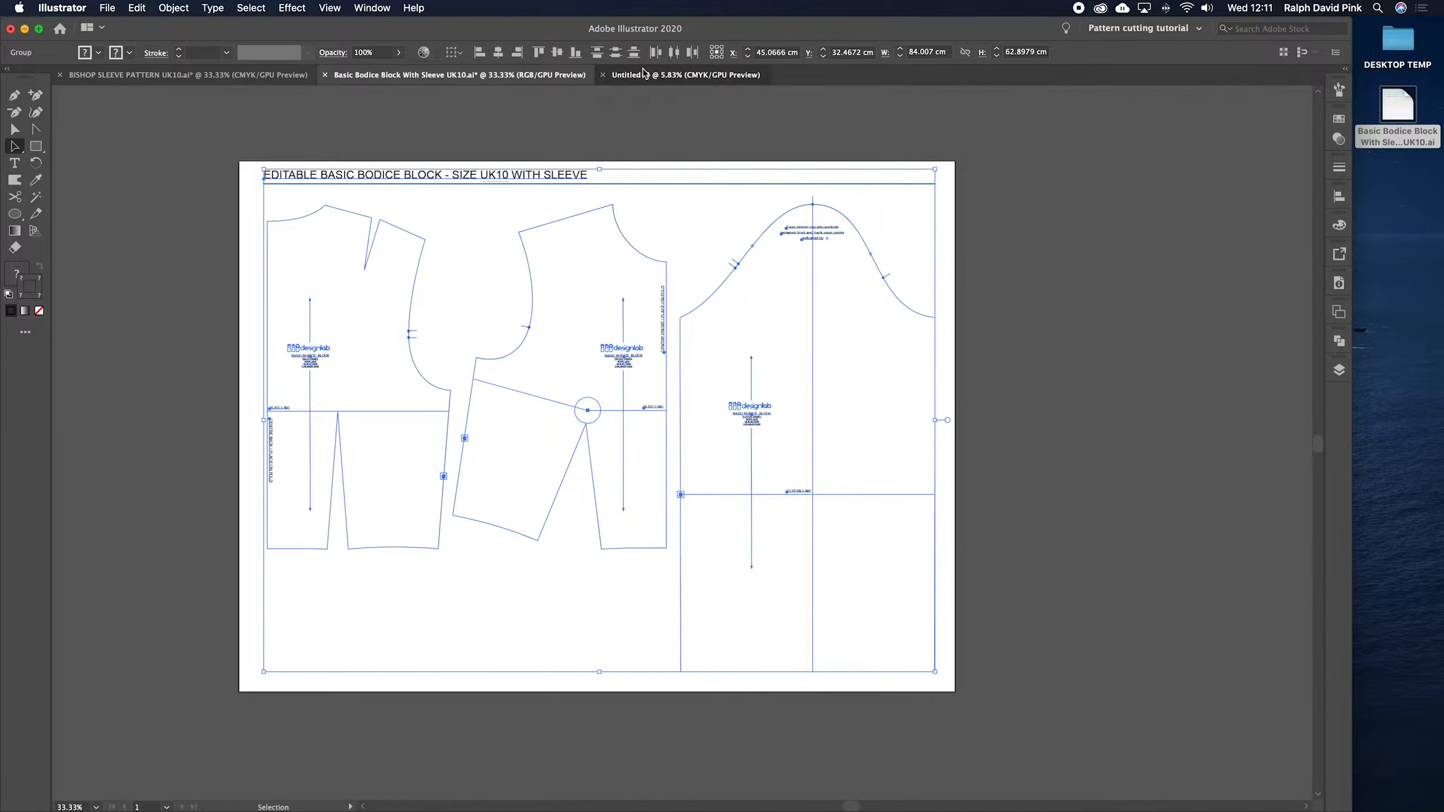
{"action": "key", "text": "super+v"}
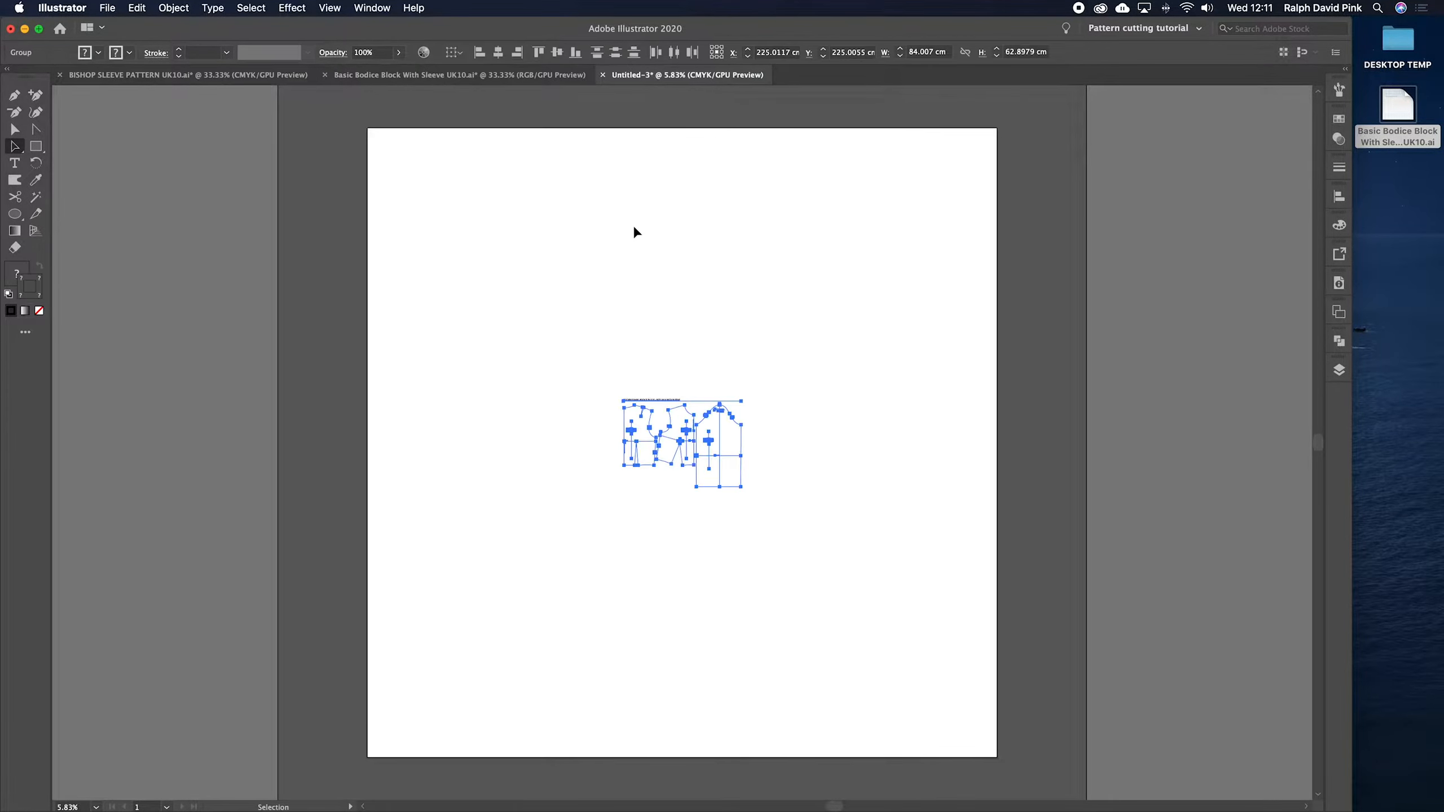
{"action": "key", "text": "v"}
{"action": "key", "text": "super+r"}
{"action": "left_click", "coordinate": [774, 416]}
{"action": "key", "text": "a"}
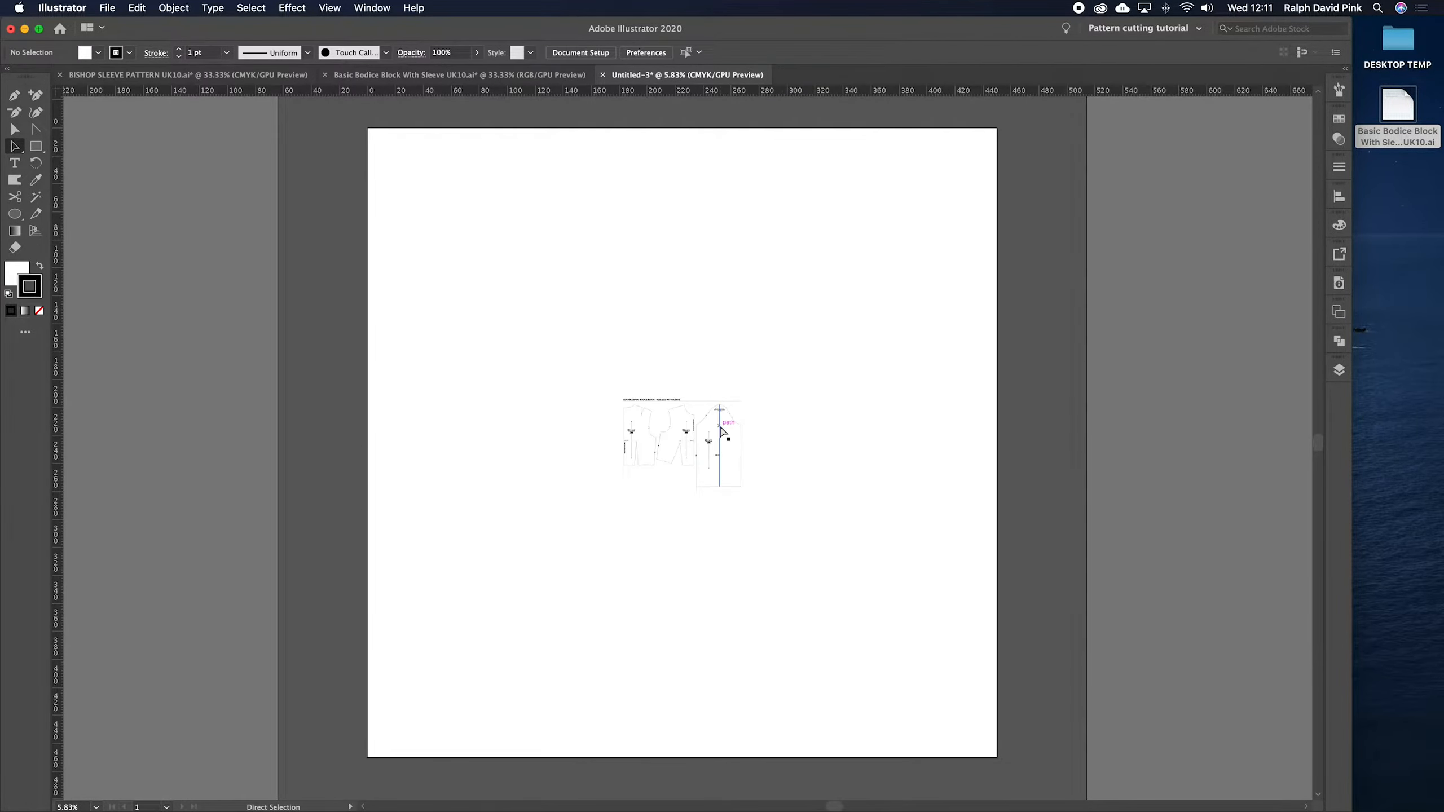
- Replace the pasted block's title with "BISHOP SLEEVE PATTERN MAKING TUTORIAL - UK 10"
{"action": "key", "text": "super+equal"}
{"action": "key", "text": "super+equal"}
{"action": "key", "text": "super+equal"}
{"action": "key", "text": "super+equal"}
{"action": "key", "text": "super+equal"}
{"action": "key", "text": "super+minus"}
{"action": "key", "text": "v"}
{"action": "triple_click", "coordinate": [581, 262]}
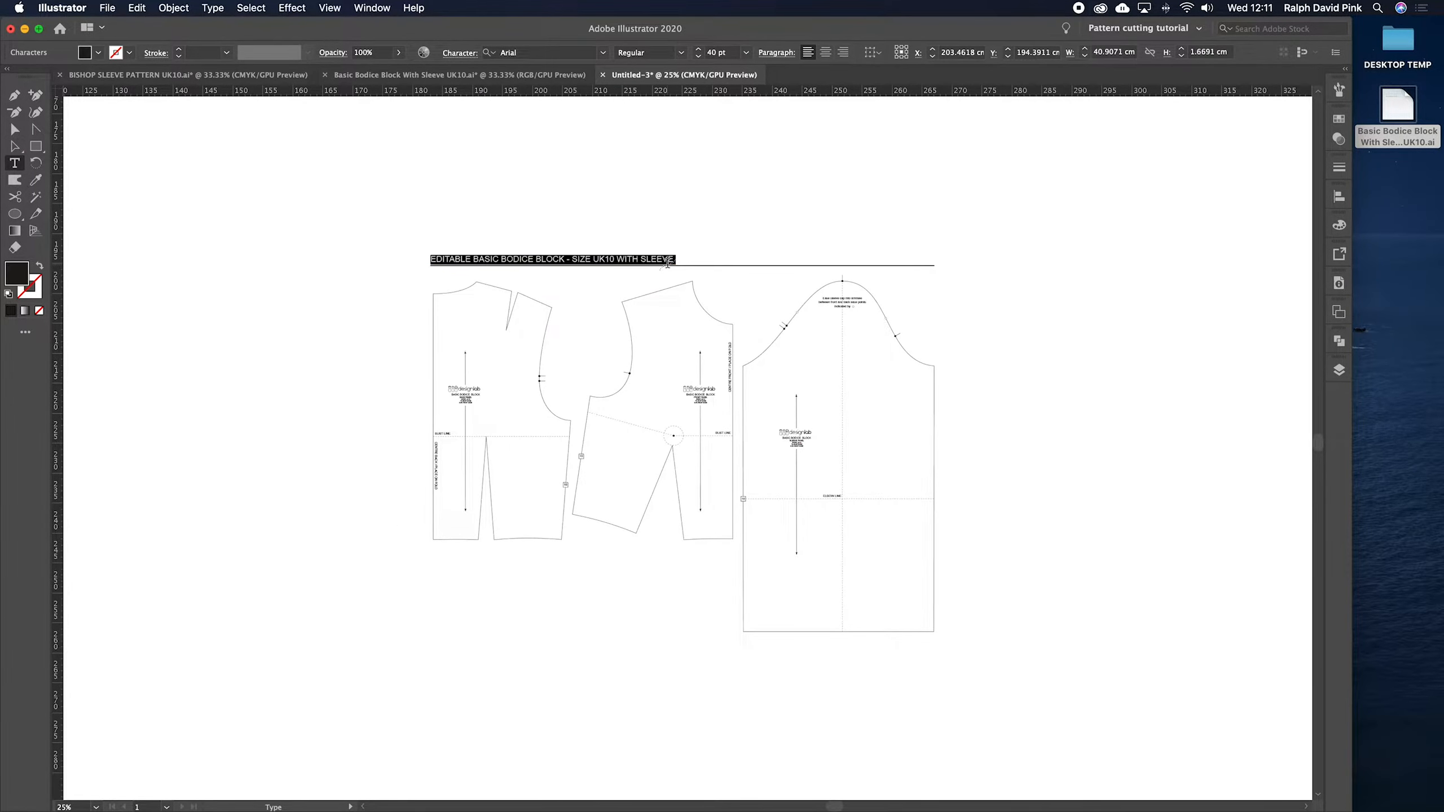
{"action": "type", "text": "BSIHOP"}
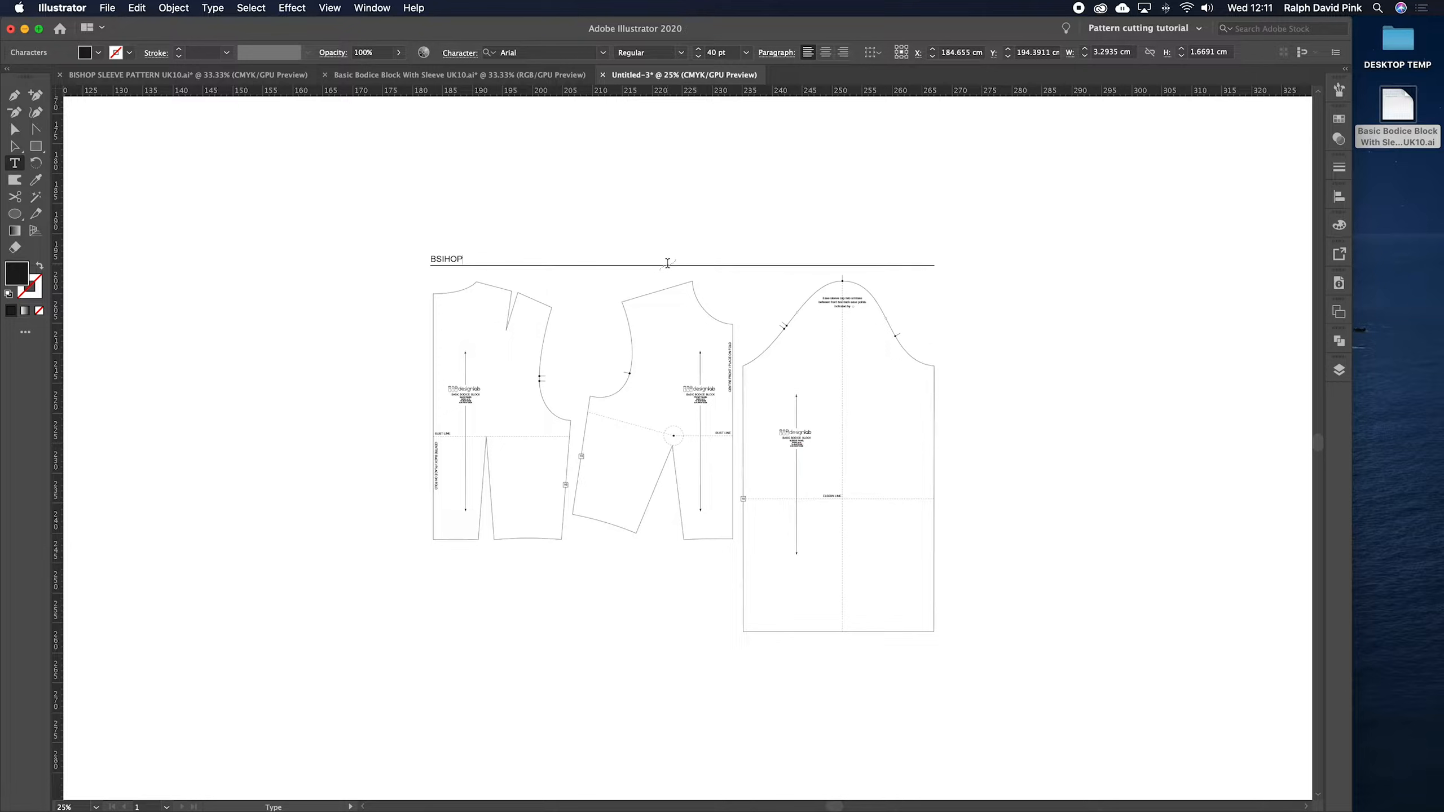
{"action": "type", "text": " SLEEVE OATTERNB"}
{"action": "type", "text": "PATT"}
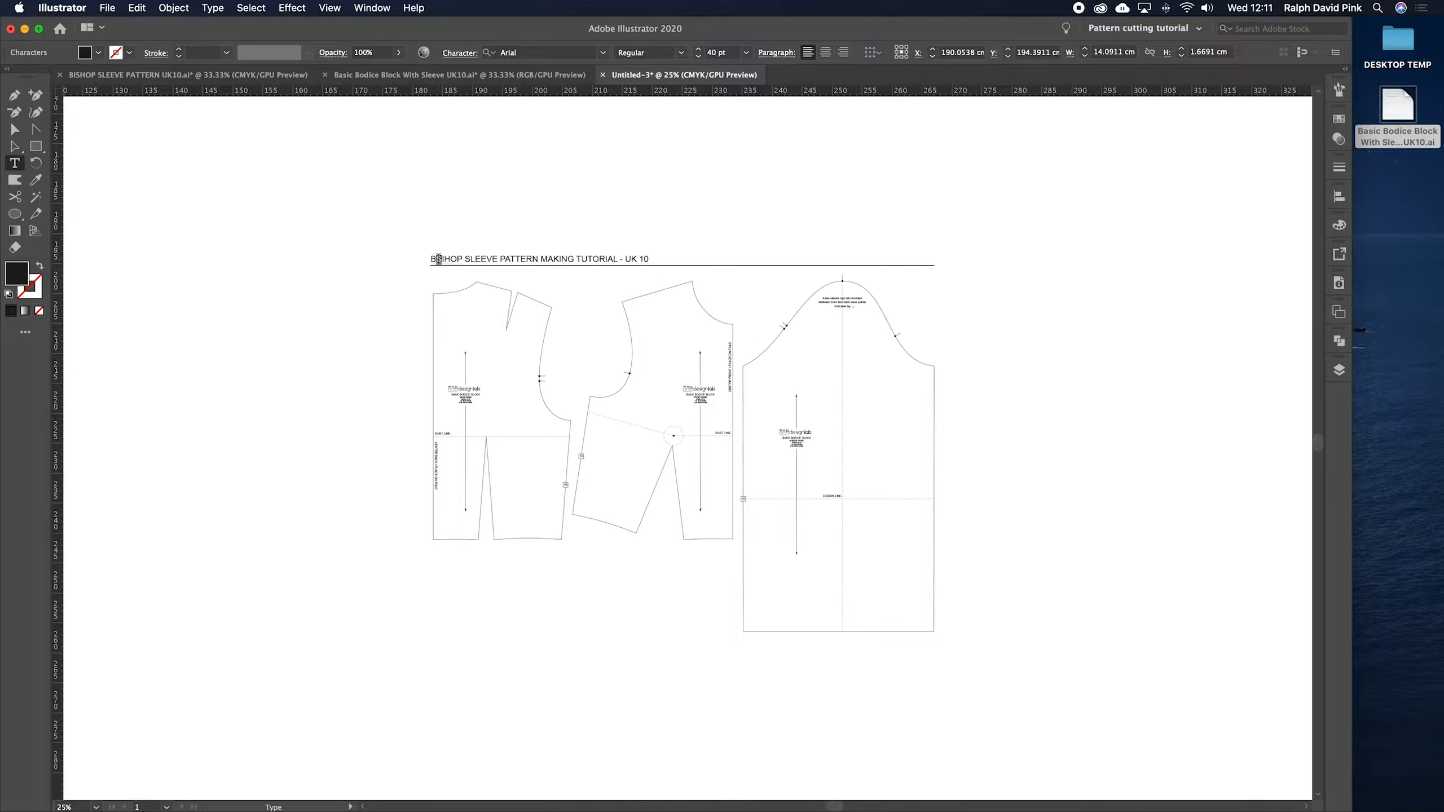
{"action": "left_click", "coordinate": [439, 259]}
{"action": "key", "text": "Delete"}
{"action": "key", "text": "Right"}
{"action": "type", "text": "S"}
{"action": "left_click", "coordinate": [15, 146]}
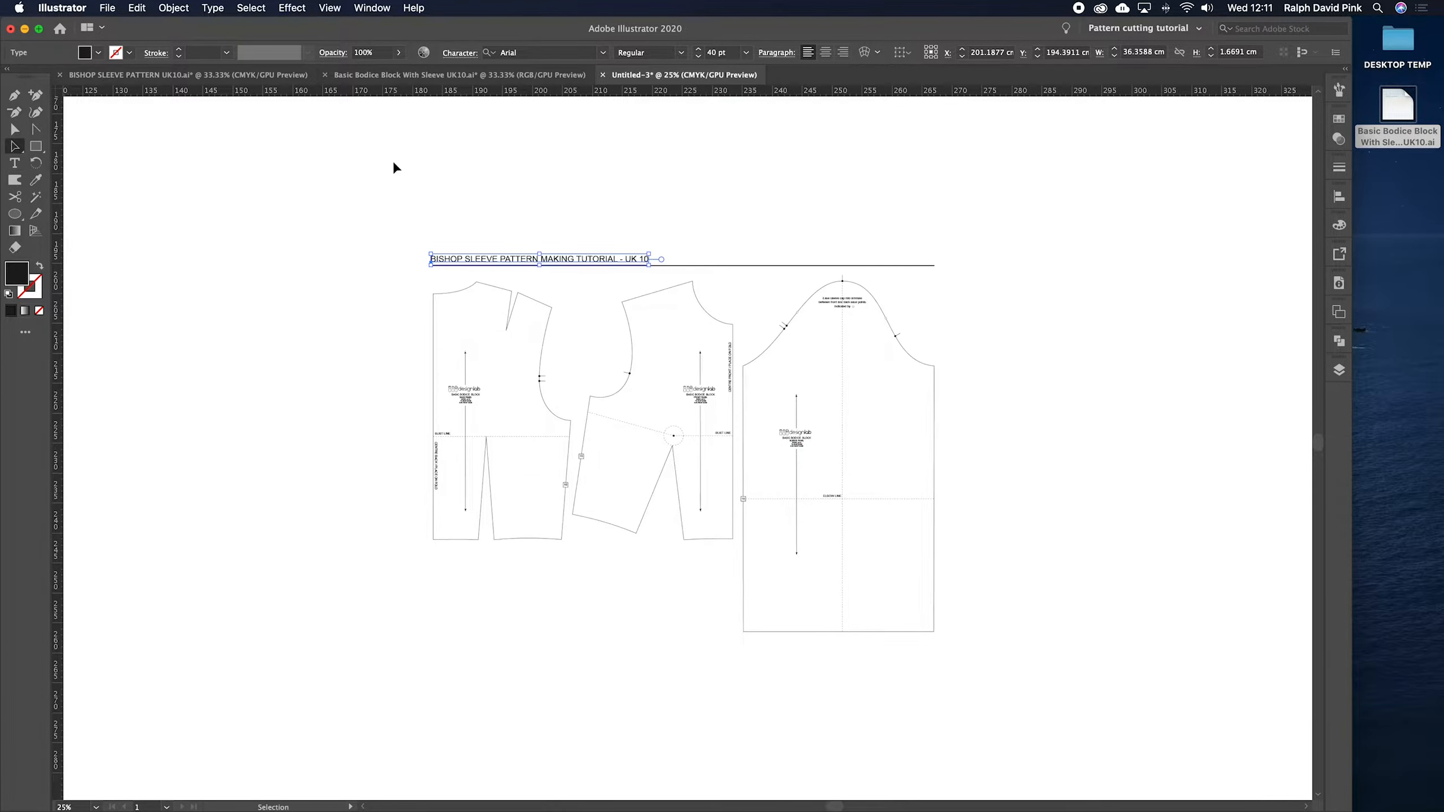
{"action": "left_click", "coordinate": [531, 184]}
- Move the front and back bodice pieces together away from the sleeve, to the free area outside the title's left end
{"action": "scroll", "coordinate": [531, 184], "scroll_direction": "down", "scroll_amount": 1}
{"action": "left_click_drag", "start_coordinate": [403, 248], "coordinate": [695, 480]}
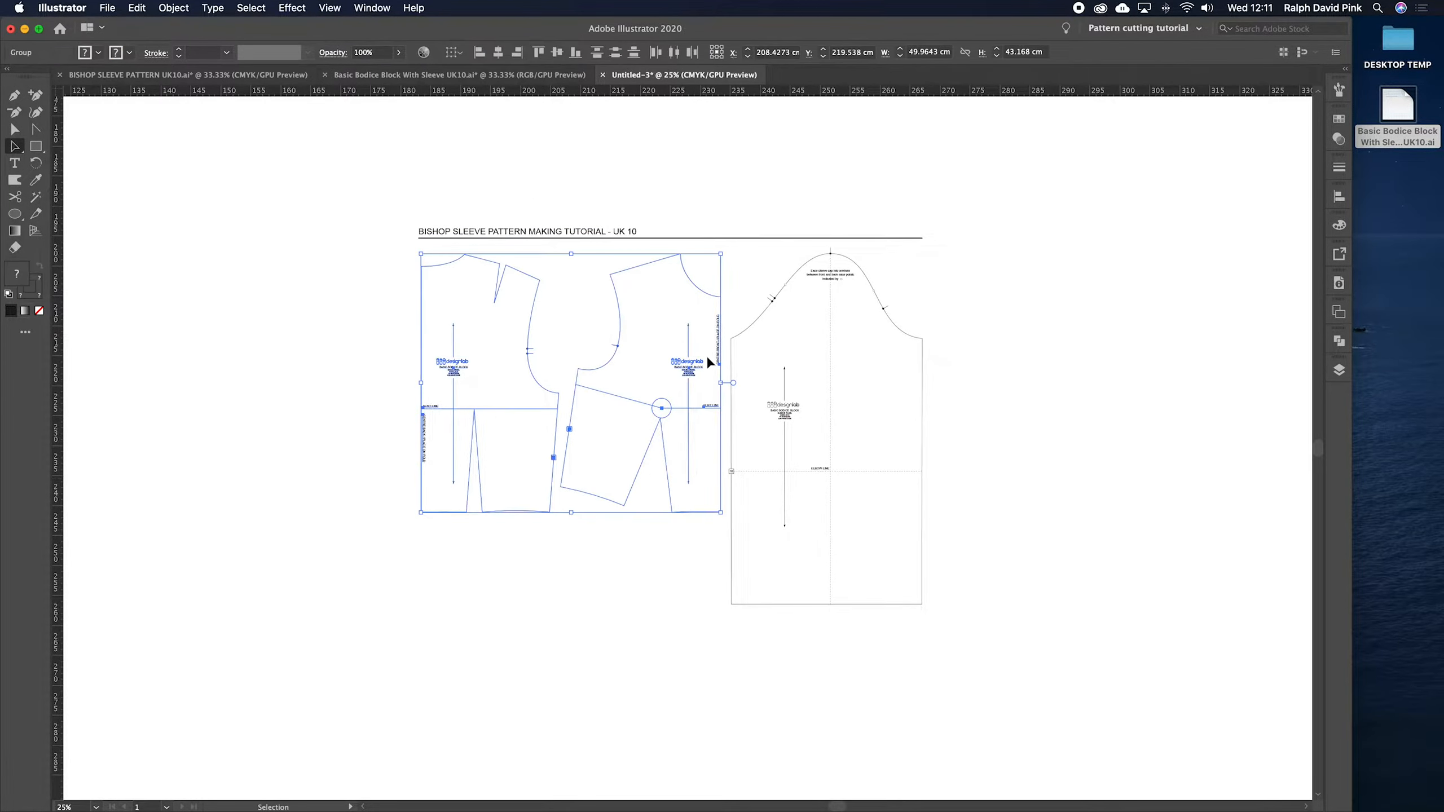
{"action": "key", "text": "super+shift+a"}
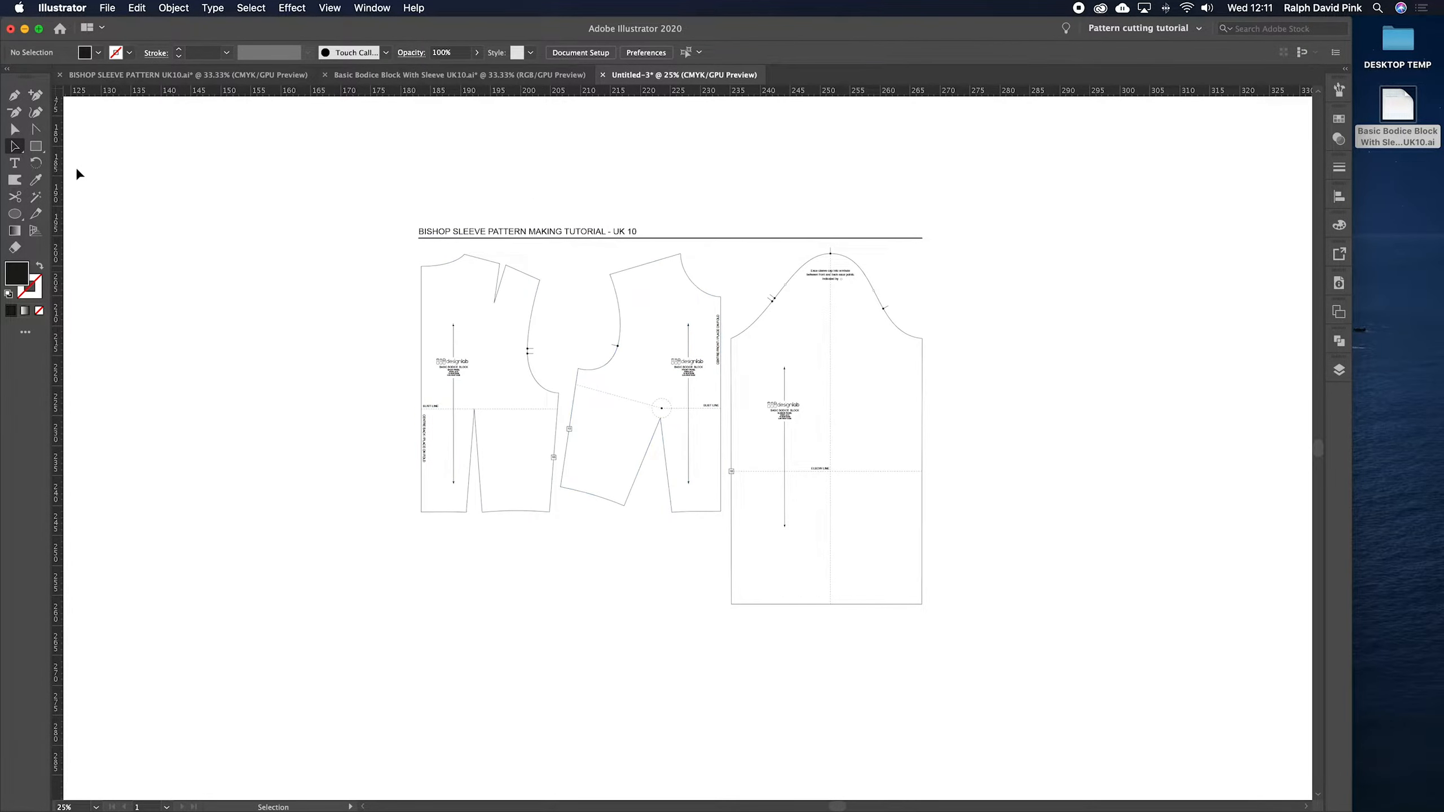
{"action": "left_click", "coordinate": [10, 132]}
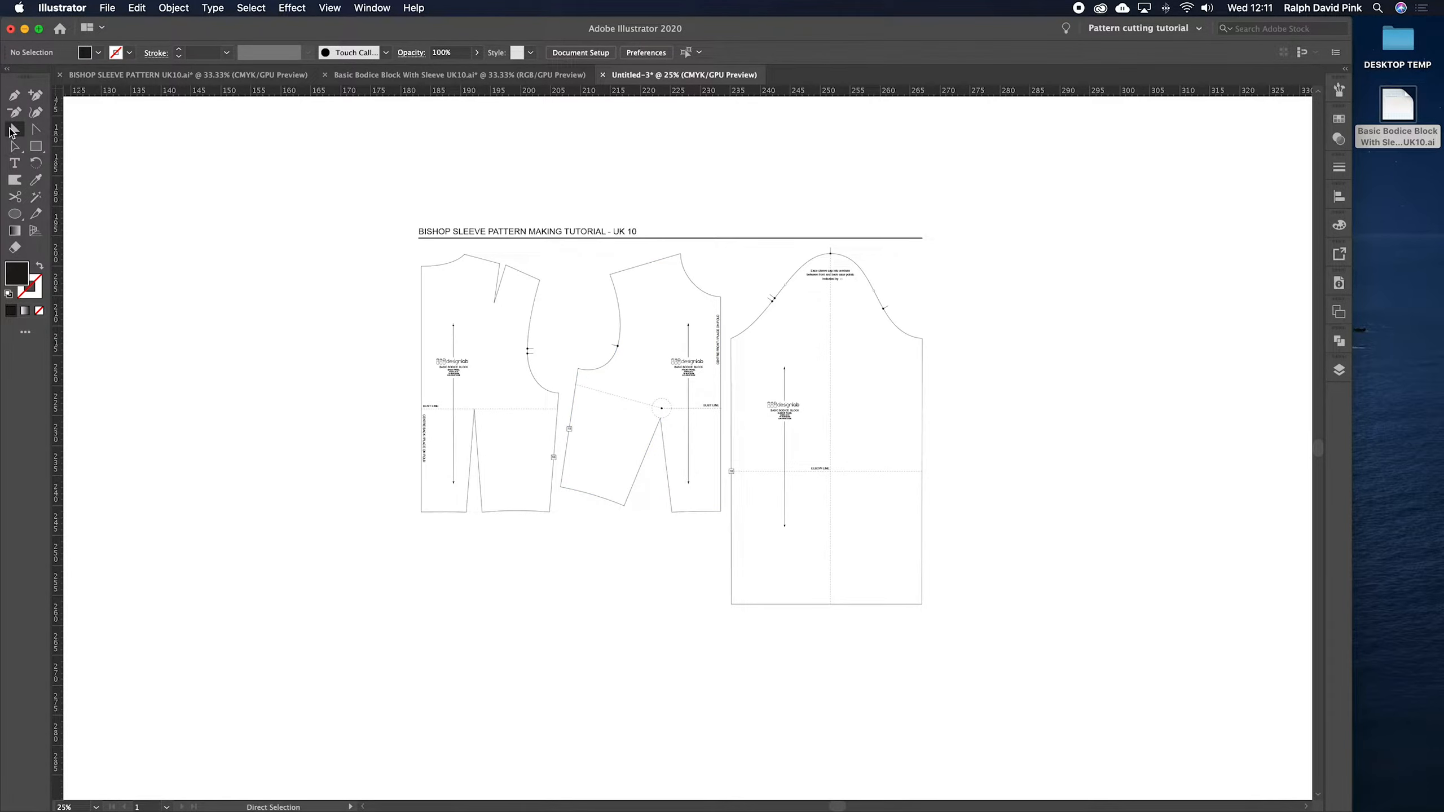
{"action": "left_click", "coordinate": [12, 146]}
{"action": "left_click_drag", "start_coordinate": [377, 255], "coordinate": [715, 555]}
{"action": "left_click_drag", "start_coordinate": [776, 297], "coordinate": [431, 415]}
- Move the sleeve block lower to leave more space beneath the title rule
{"action": "left_click", "coordinate": [895, 384]}
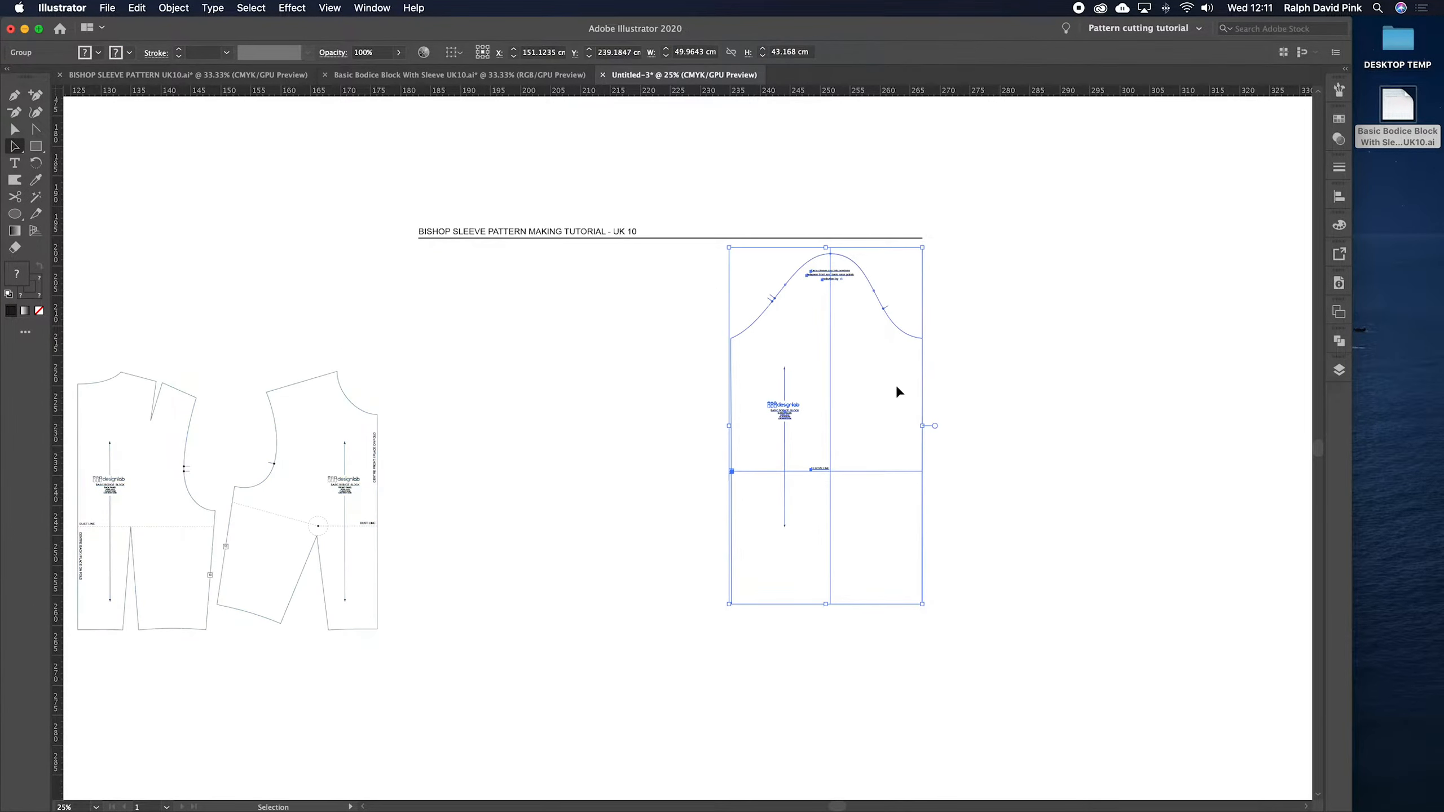
{"action": "left_click_drag", "start_coordinate": [884, 313], "coordinate": [841, 354]}
{"action": "left_click", "coordinate": [844, 336]}
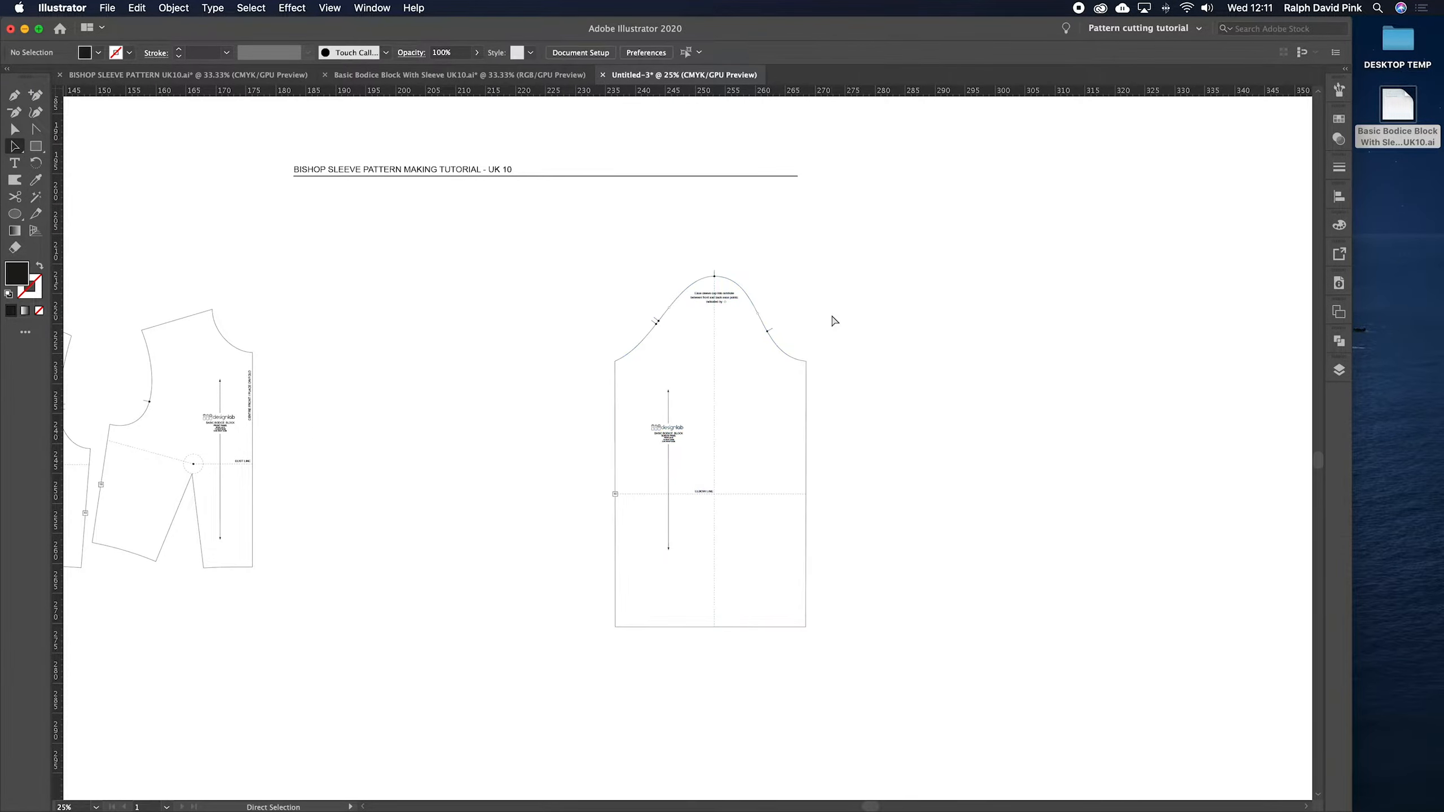
- Ungroup the sleeve block into its separate elements
{"action": "key", "text": "super+equal"}
{"action": "key", "text": "super+equal"}
{"action": "key", "text": "super+equal"}
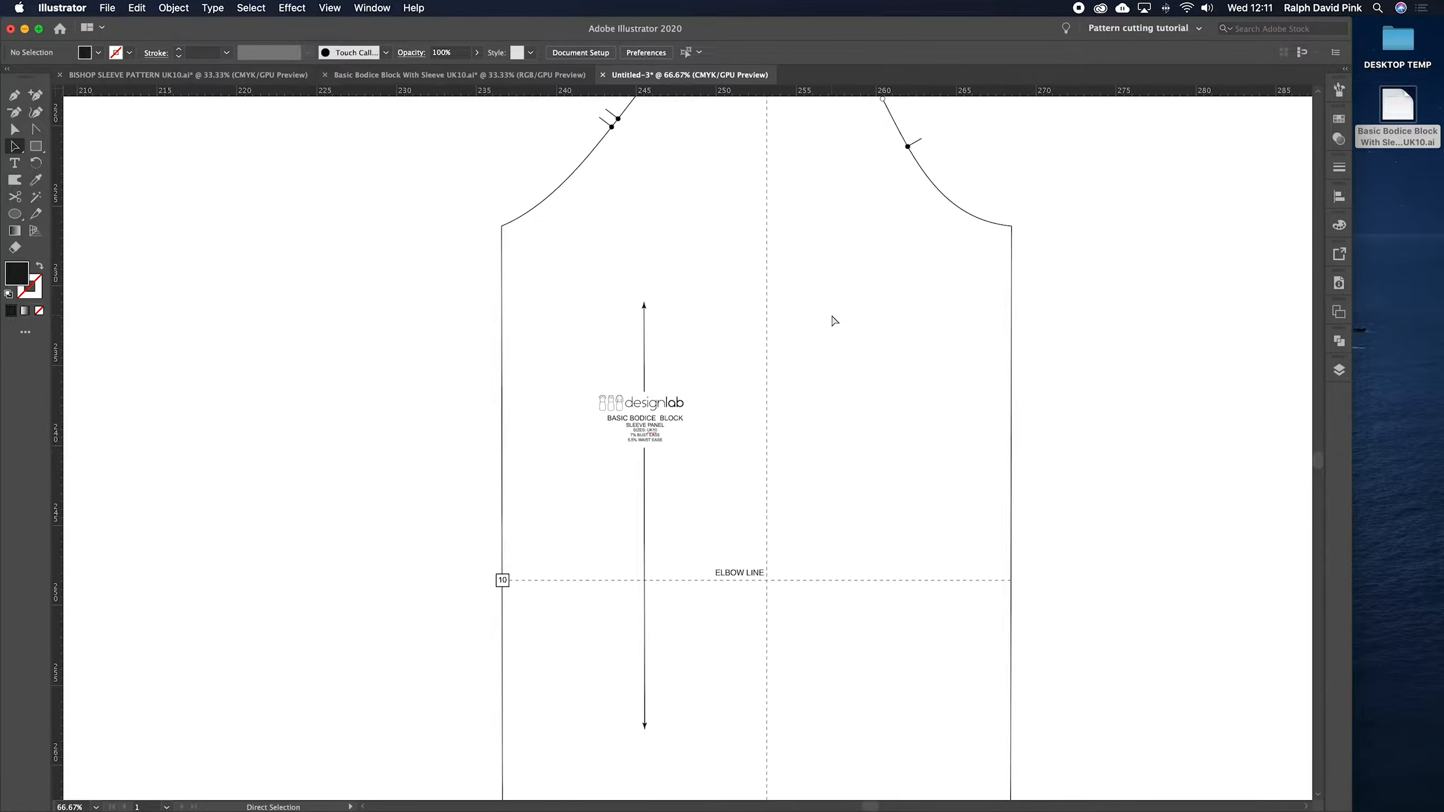
{"action": "key", "text": "super+minus"}
{"action": "key", "text": "super+minus"}
{"action": "key", "text": "super+equal"}
{"action": "left_click_drag", "start_coordinate": [831, 315], "coordinate": [777, 367]}
{"action": "key", "text": "super+equal"}
{"action": "key", "text": "super+minus"}
{"action": "scroll", "coordinate": [751, 348], "scroll_direction": "down", "scroll_amount": 2}
{"action": "left_click", "coordinate": [643, 193]}
{"action": "scroll", "coordinate": [741, 370], "scroll_direction": "down", "scroll_amount": 2}
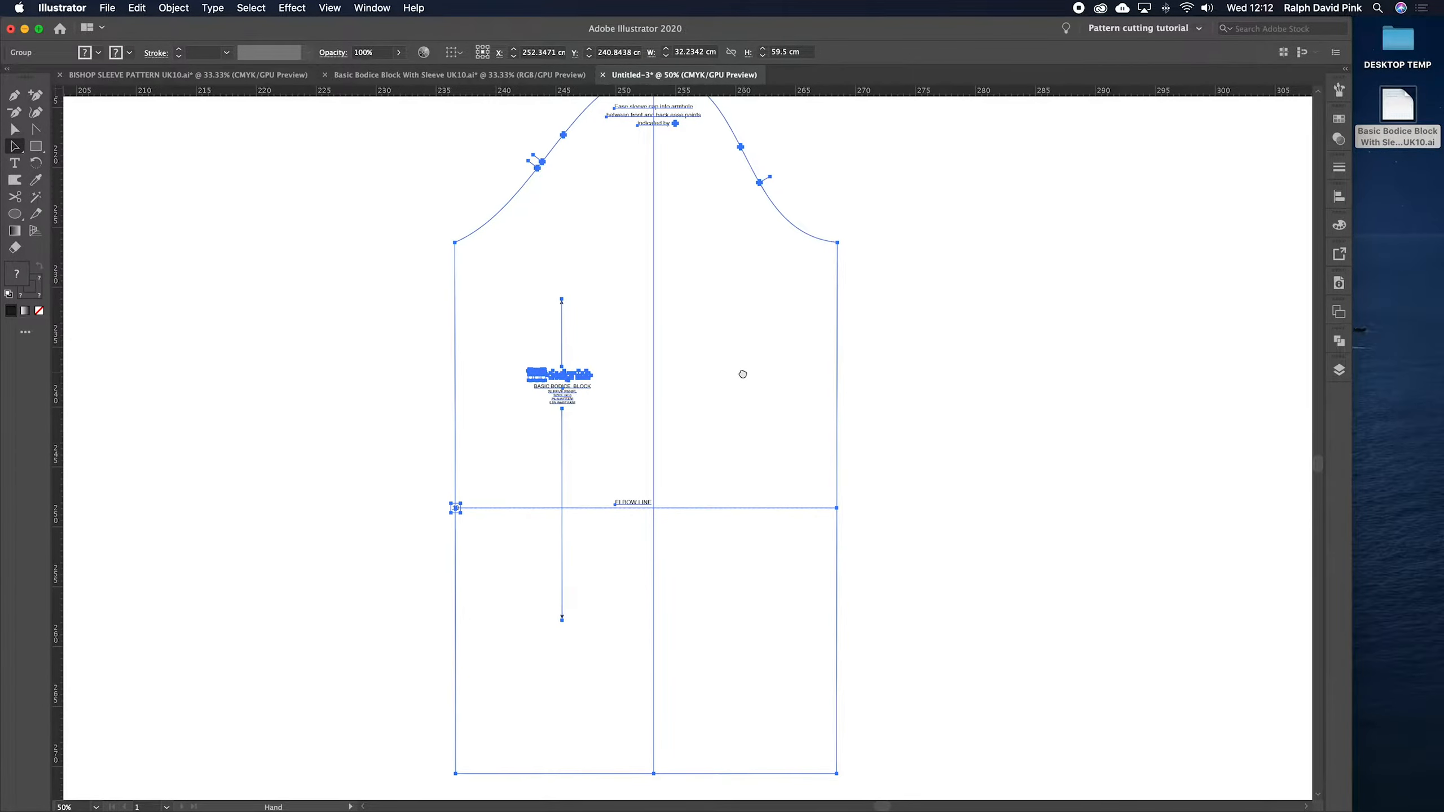
{"action": "key", "text": "super+minus"}
{"action": "scroll", "coordinate": [745, 378], "scroll_direction": "up", "scroll_amount": 1}
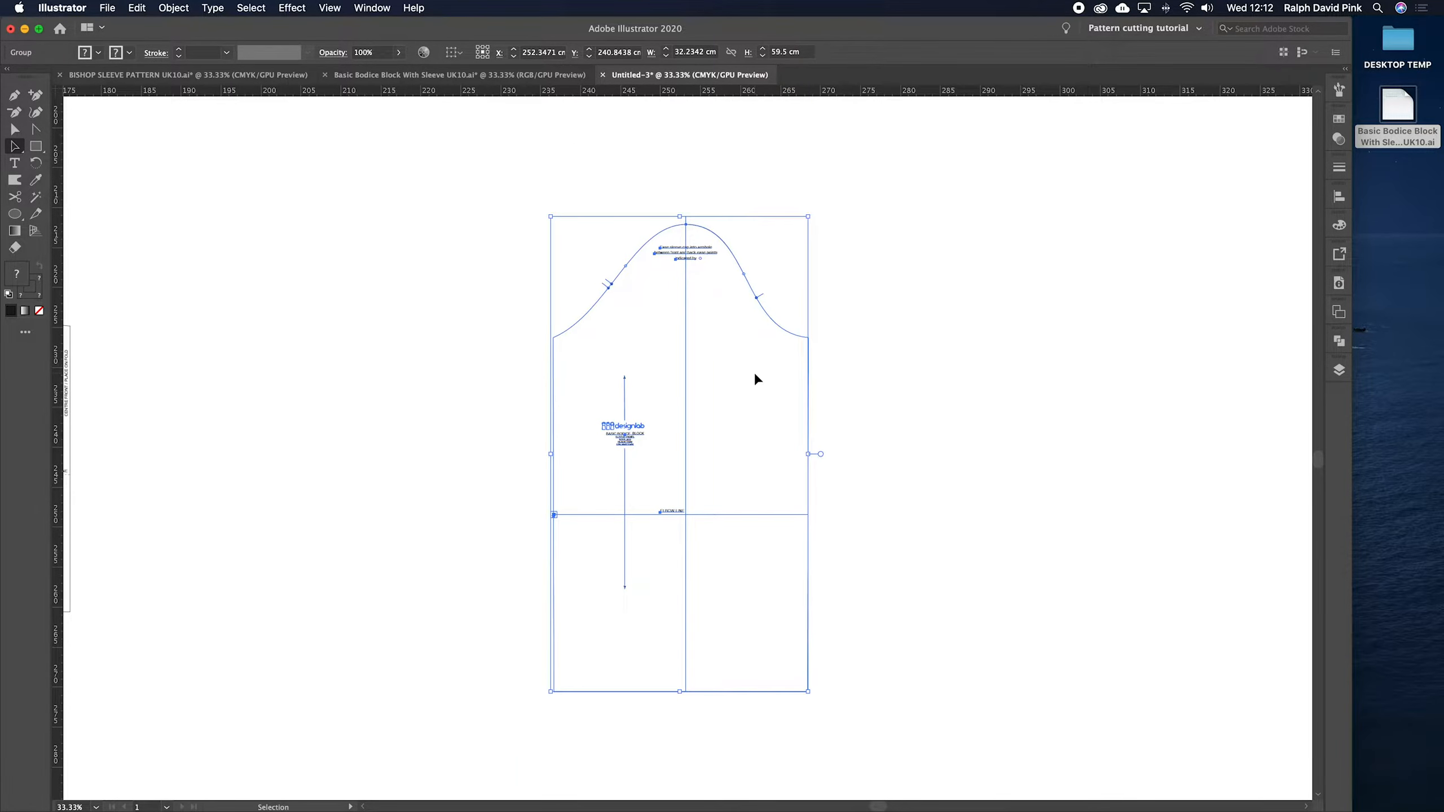
{"action": "left_click", "coordinate": [173, 7]}
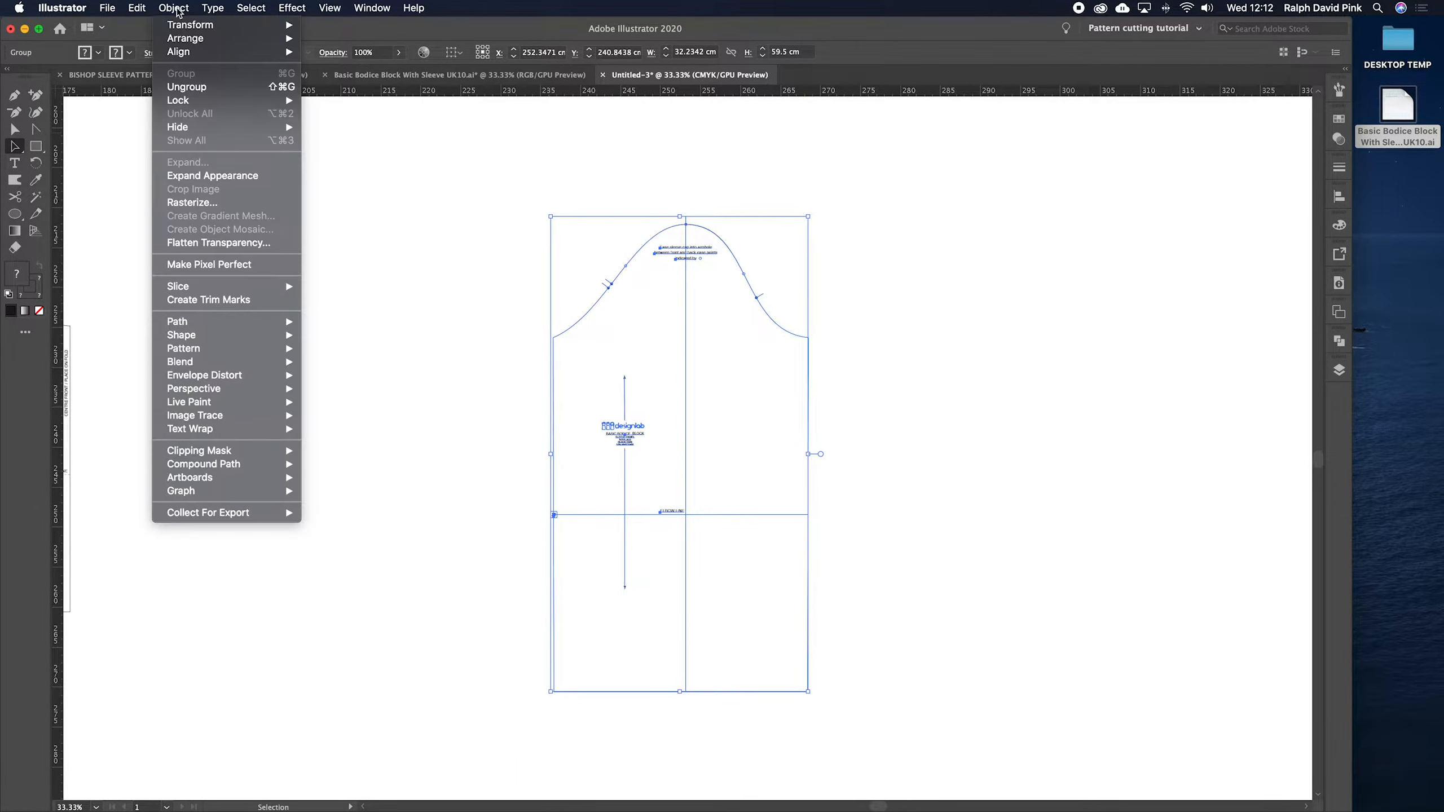
{"action": "left_click", "coordinate": [188, 86]}
{"action": "left_click", "coordinate": [735, 387]}
- Move the grainline with its logo label and the boxed size marker off the sleeve into the empty space to its right
{"action": "left_click_drag", "start_coordinate": [638, 431], "coordinate": [970, 352]}
{"action": "key", "text": "a"}
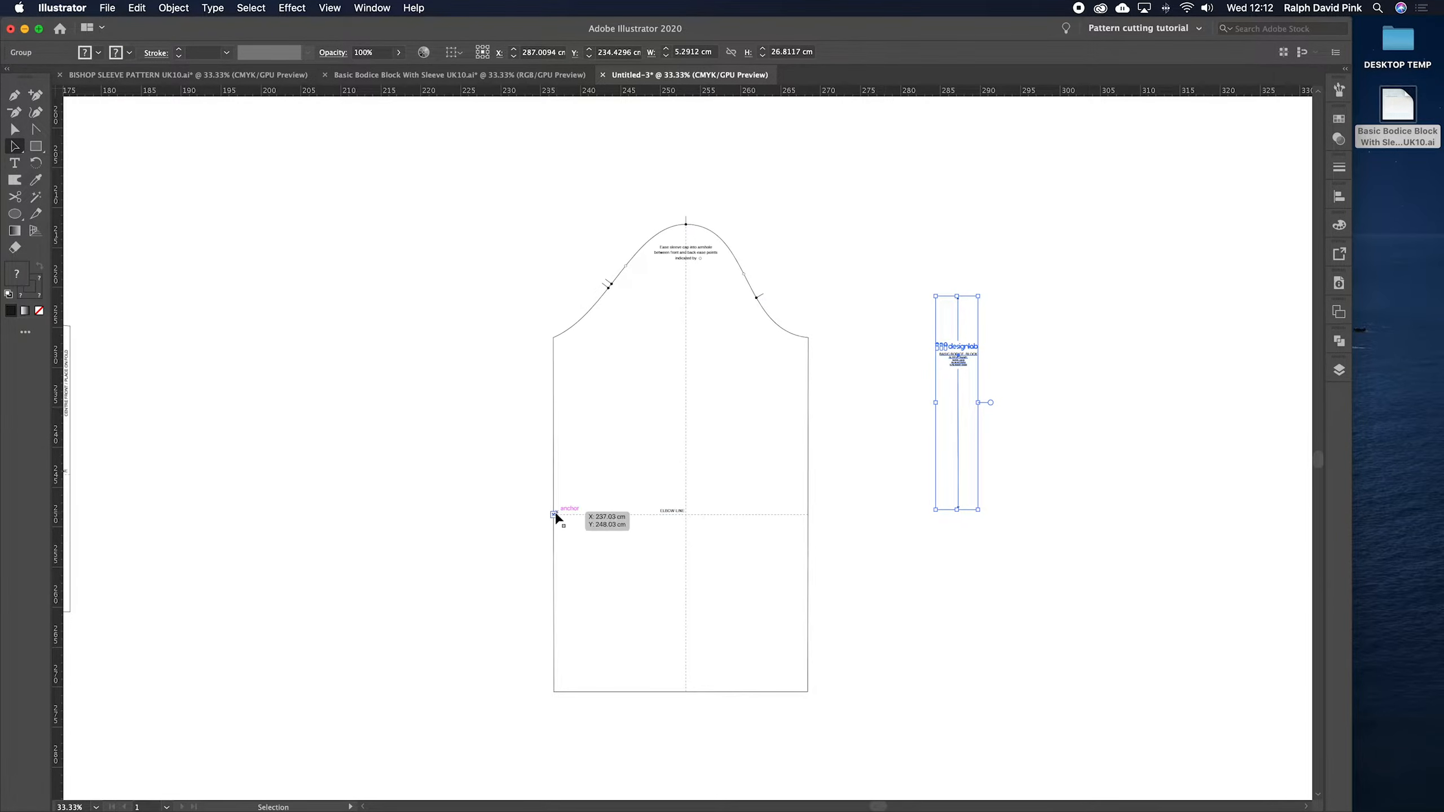
{"action": "left_click", "coordinate": [889, 404]}
{"action": "key", "text": "super+equal"}
{"action": "key", "text": "v"}
{"action": "scroll", "coordinate": [890, 402], "scroll_direction": "left", "scroll_amount": 5}
{"action": "scroll", "coordinate": [890, 401], "scroll_direction": "down", "scroll_amount": 2}
{"action": "left_click_drag", "start_coordinate": [904, 352], "coordinate": [1133, 277]}
{"action": "scroll", "coordinate": [1027, 325], "scroll_direction": "up", "scroll_amount": 2}
{"action": "scroll", "coordinate": [1028, 326], "scroll_direction": "left", "scroll_amount": 1}
{"action": "left_click_drag", "start_coordinate": [1027, 326], "coordinate": [1144, 259]}
{"action": "left_click", "coordinate": [876, 313]}
{"action": "scroll", "coordinate": [876, 313], "scroll_direction": "left", "scroll_amount": 2}
{"action": "scroll", "coordinate": [876, 313], "scroll_direction": "up", "scroll_amount": 1}
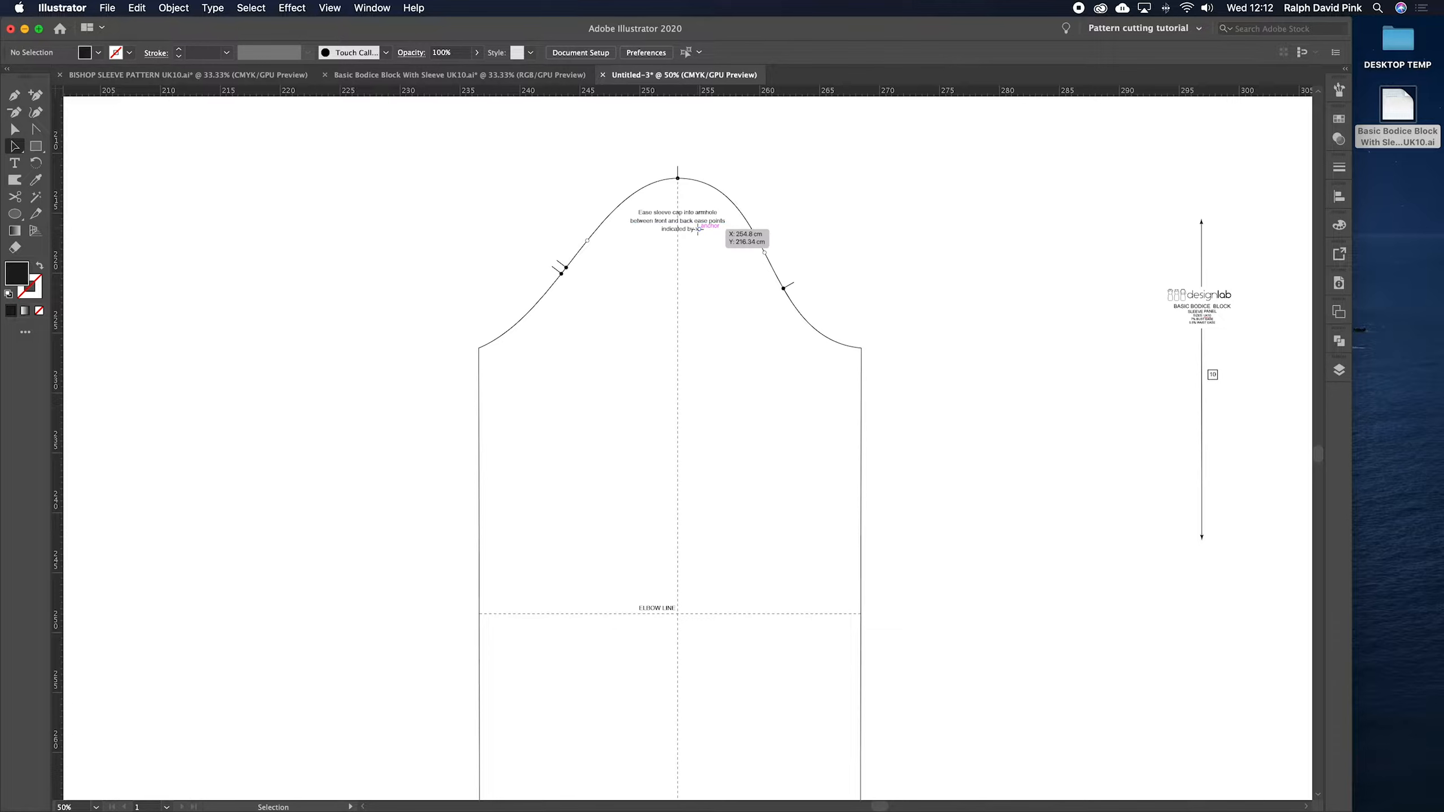
- Move the sleeve cap ease note off the sleeve to the empty space beside the grainline
{"action": "left_click", "coordinate": [705, 225]}
{"action": "left_click_drag", "start_coordinate": [707, 227], "coordinate": [1143, 240]}
{"action": "left_click_drag", "start_coordinate": [967, 356], "coordinate": [983, 313]}
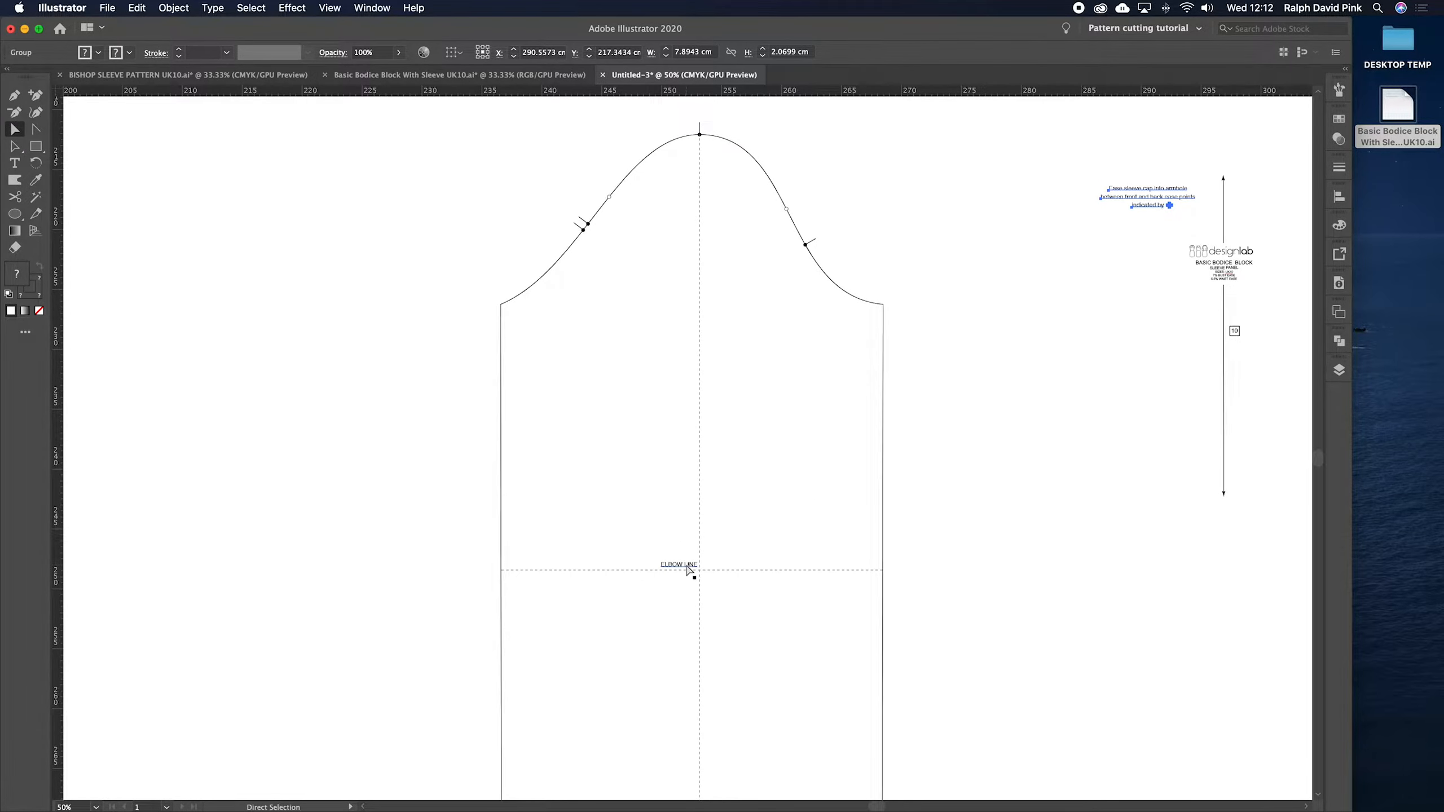
- Delete the ELBOW LINE label from the sleeve block
{"action": "left_click", "coordinate": [688, 567]}
{"action": "left_click_drag", "start_coordinate": [673, 485], "coordinate": [702, 414]}
{"action": "key", "text": "super+minus"}
{"action": "key", "text": "super+equal"}
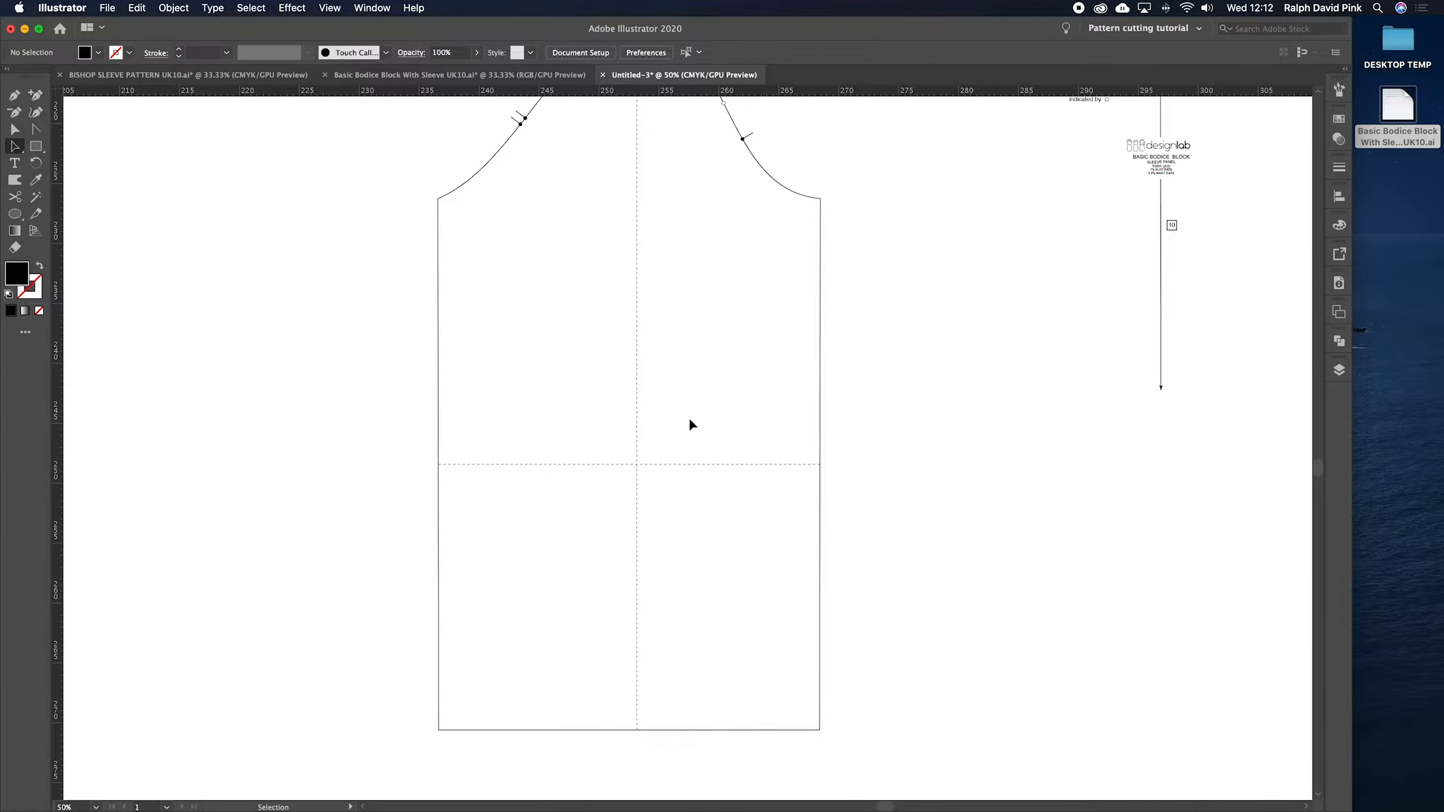
{"action": "scroll", "coordinate": [690, 412], "scroll_direction": "up", "scroll_amount": 1}
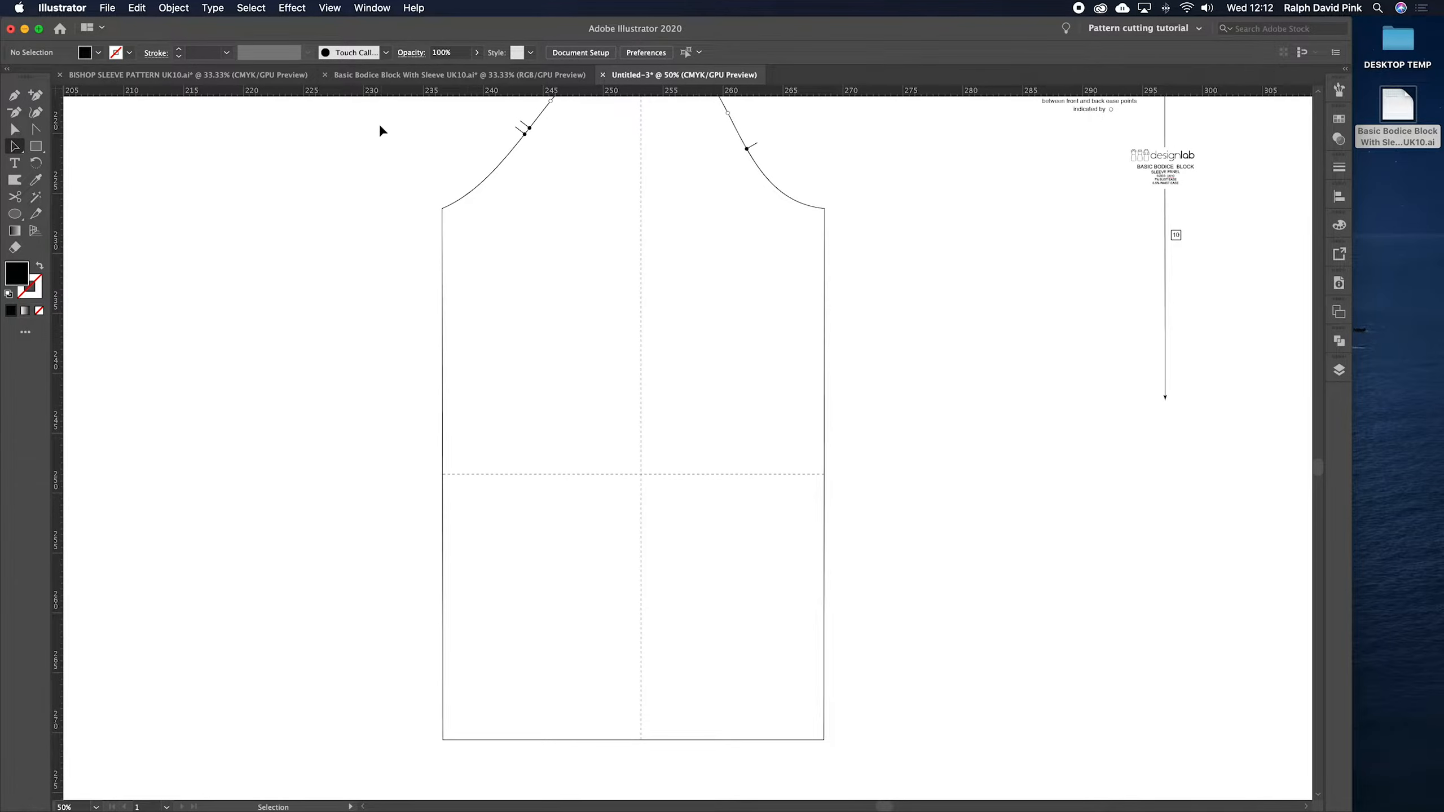
- Close the Basic Bodice Block With Sleeve UK10 document without saving its changes
{"action": "left_click", "coordinate": [357, 73]}
{"action": "left_click", "coordinate": [281, 73]}
{"action": "left_click", "coordinate": [332, 78]}
{"action": "left_click", "coordinate": [325, 75]}
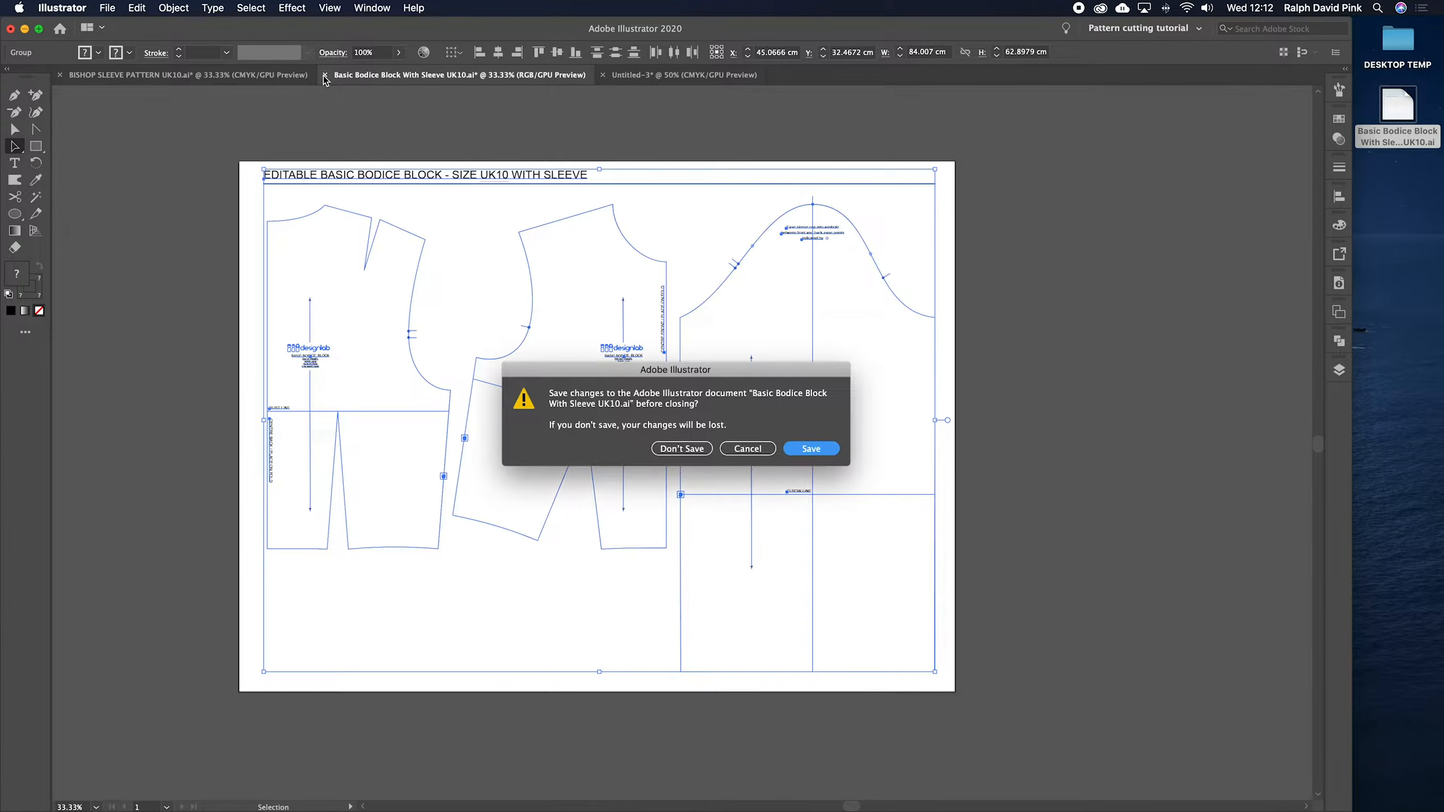
{"action": "left_click", "coordinate": [689, 451]}
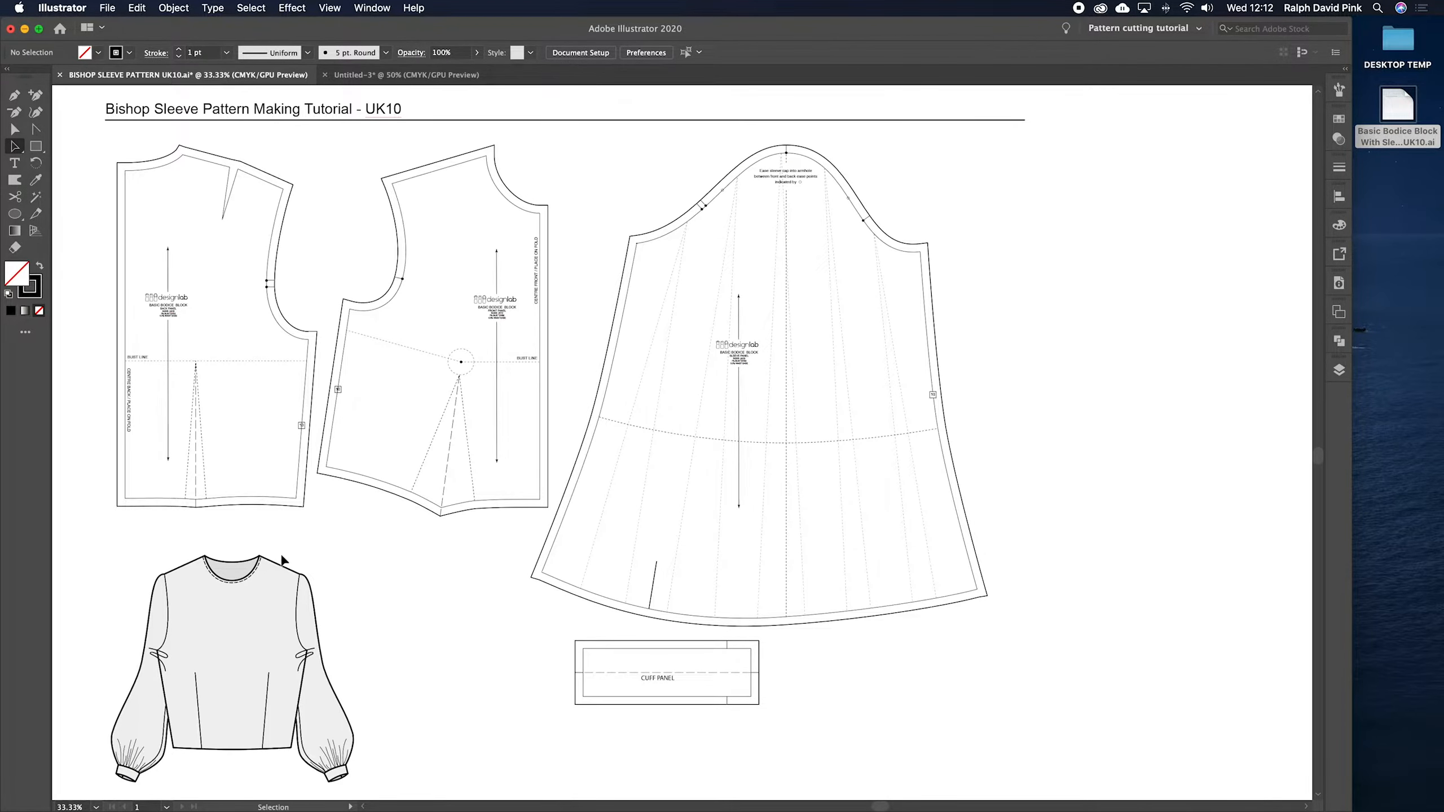
- Copy the blouse flat sketch from the BISHOP SLEEVE PATTERN UK10 document into the new document, beside the sleeve block's front-facing free area
{"action": "left_click", "coordinate": [287, 567]}
{"action": "left_click", "coordinate": [406, 74]}
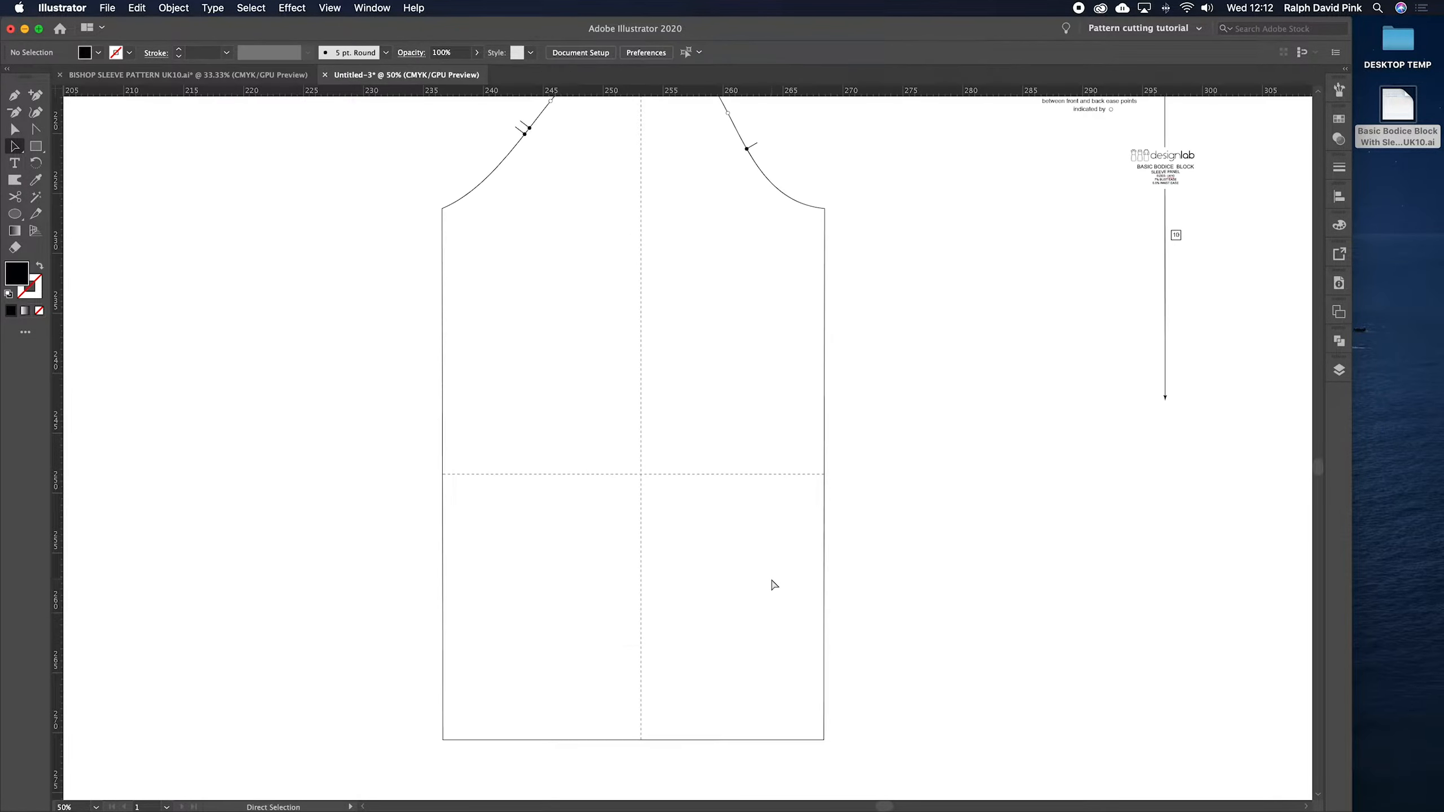
{"action": "key", "text": "ctrl+v"}
{"action": "left_click_drag", "start_coordinate": [583, 406], "coordinate": [369, 368]}
{"action": "left_click", "coordinate": [574, 544]}
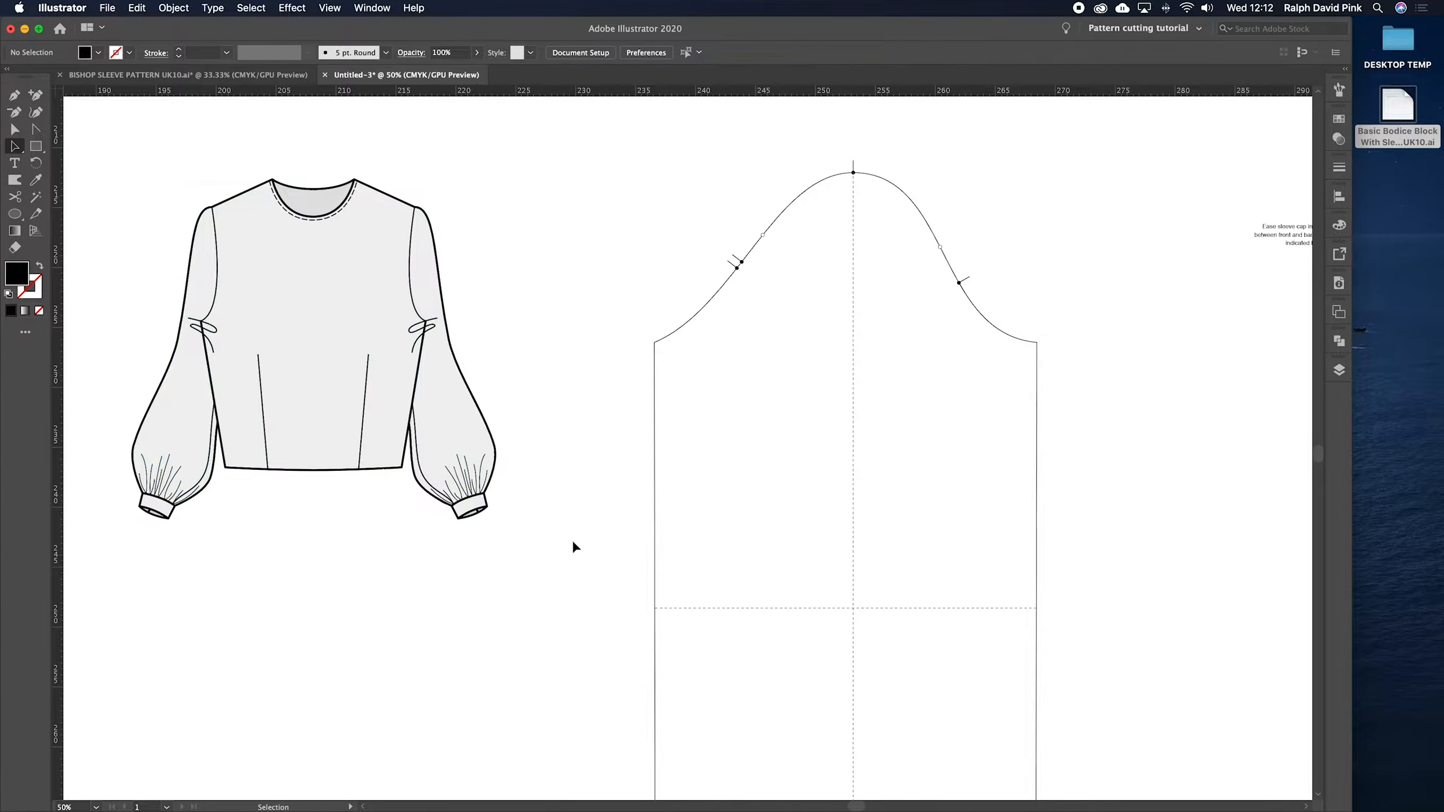
- Set the drawing colours to no fill and a black stroke (010101), and look over the stroke settings
{"action": "left_click_drag", "start_coordinate": [766, 602], "coordinate": [619, 457]}
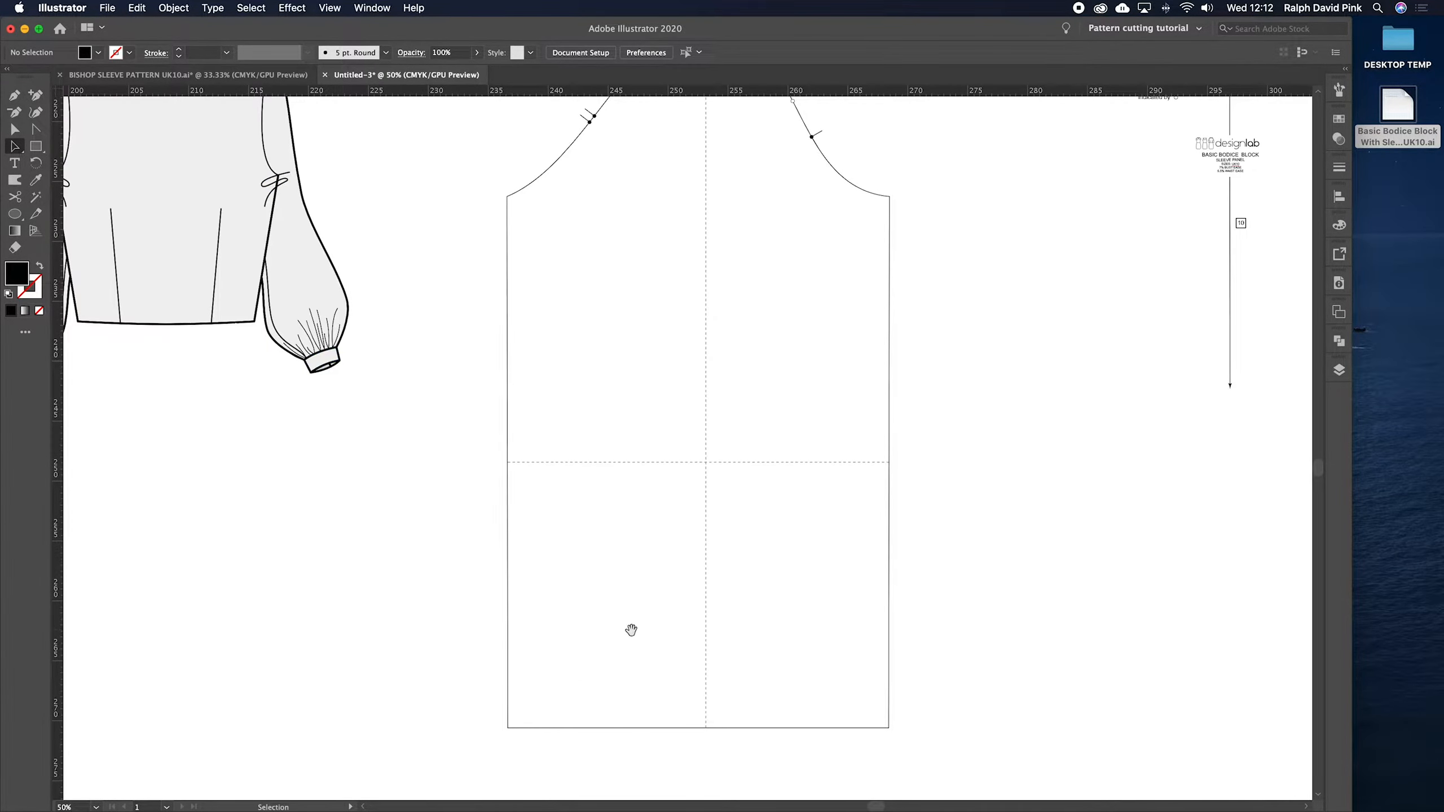
{"action": "left_click_drag", "start_coordinate": [630, 628], "coordinate": [624, 603]}
{"action": "left_click_drag", "start_coordinate": [654, 728], "coordinate": [661, 531]}
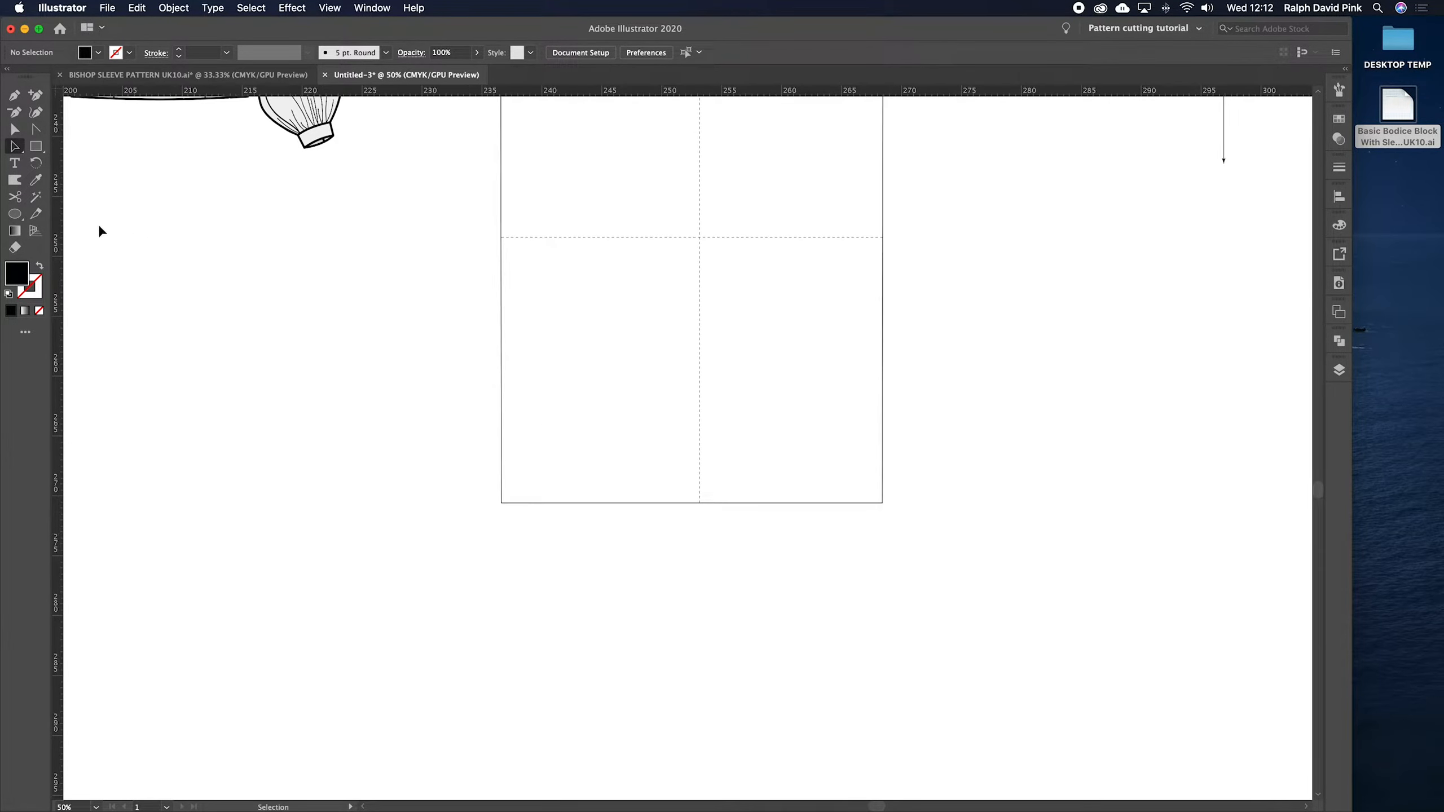
{"action": "left_click", "coordinate": [39, 265]}
{"action": "double_click", "coordinate": [29, 286]}
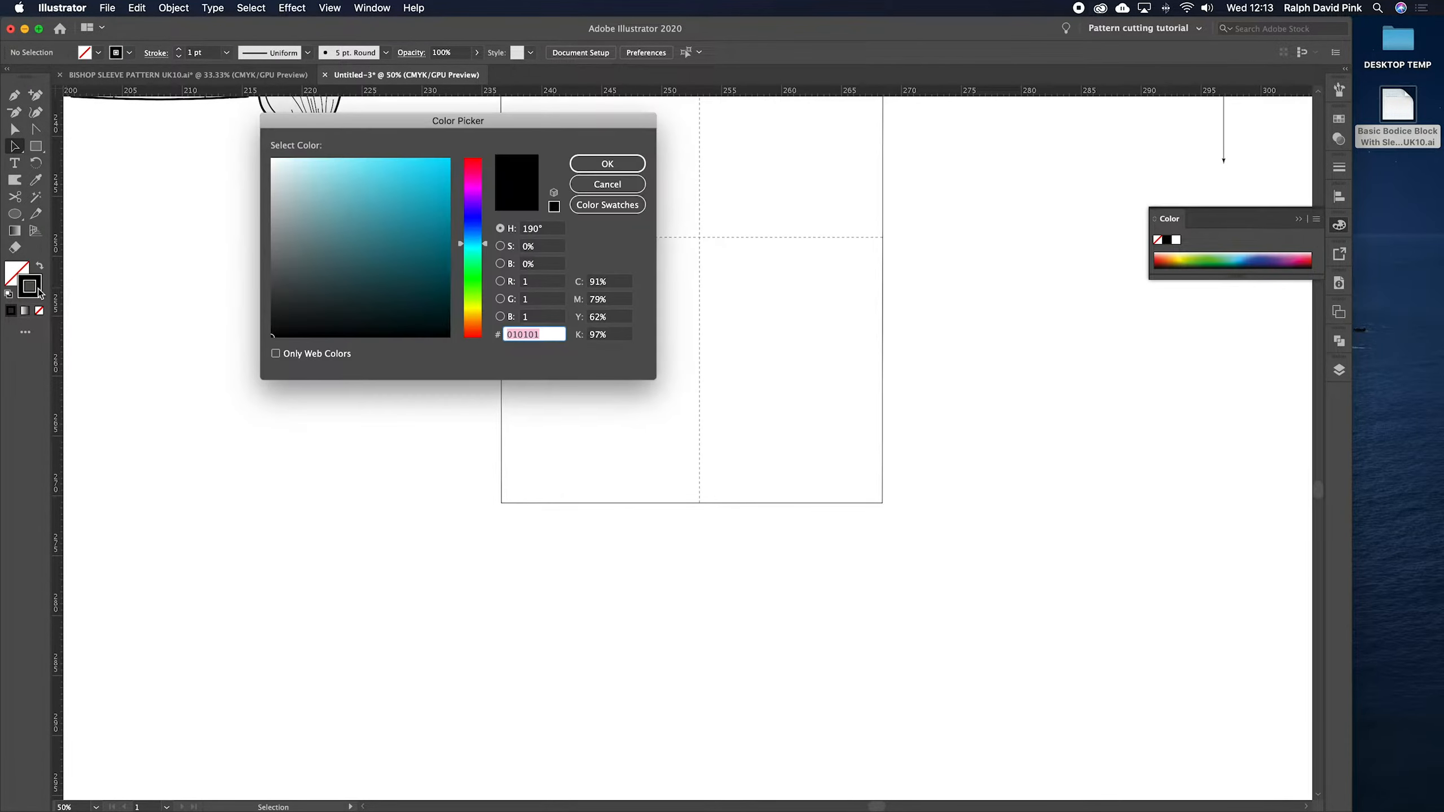
{"action": "left_click", "coordinate": [590, 163]}
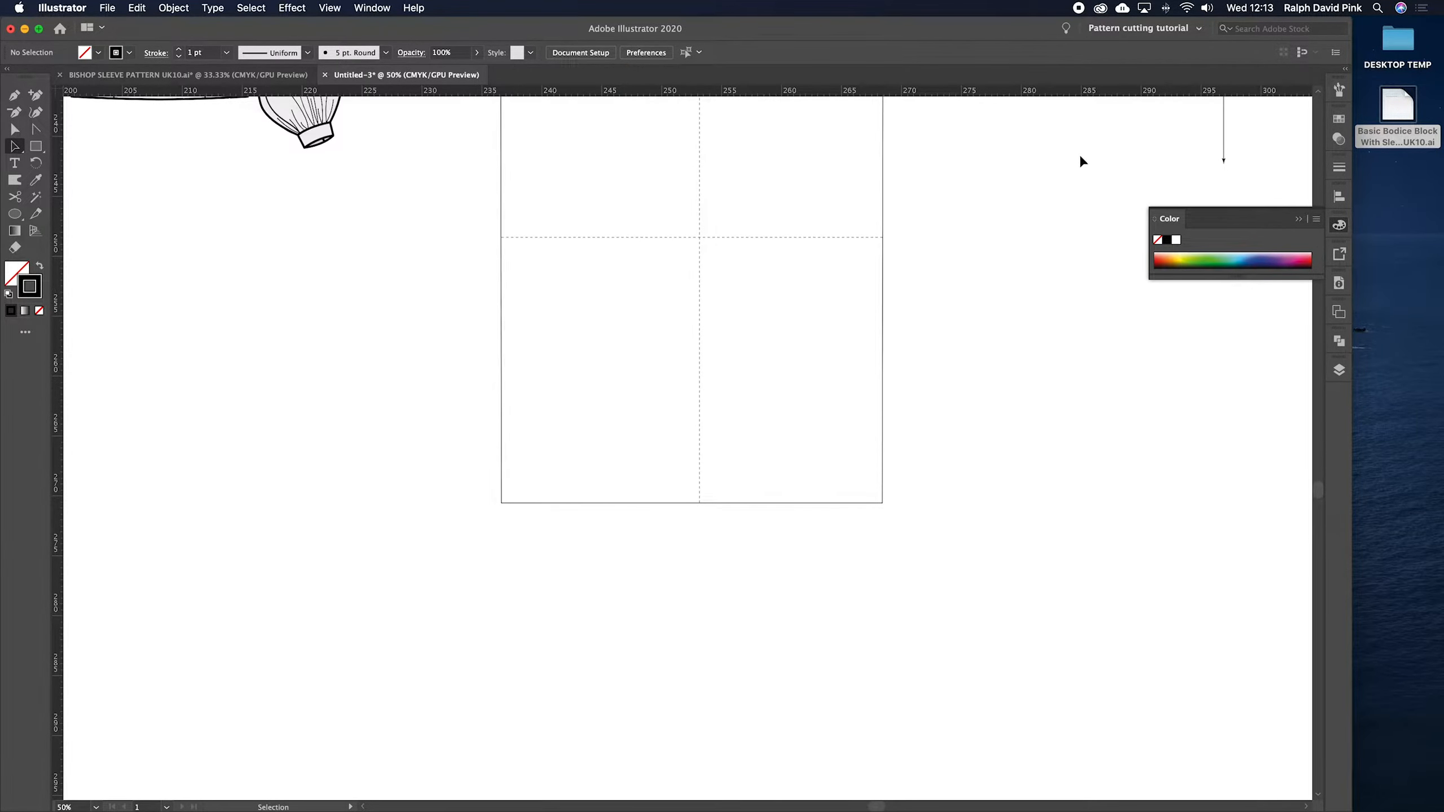
{"action": "left_click", "coordinate": [1338, 167]}
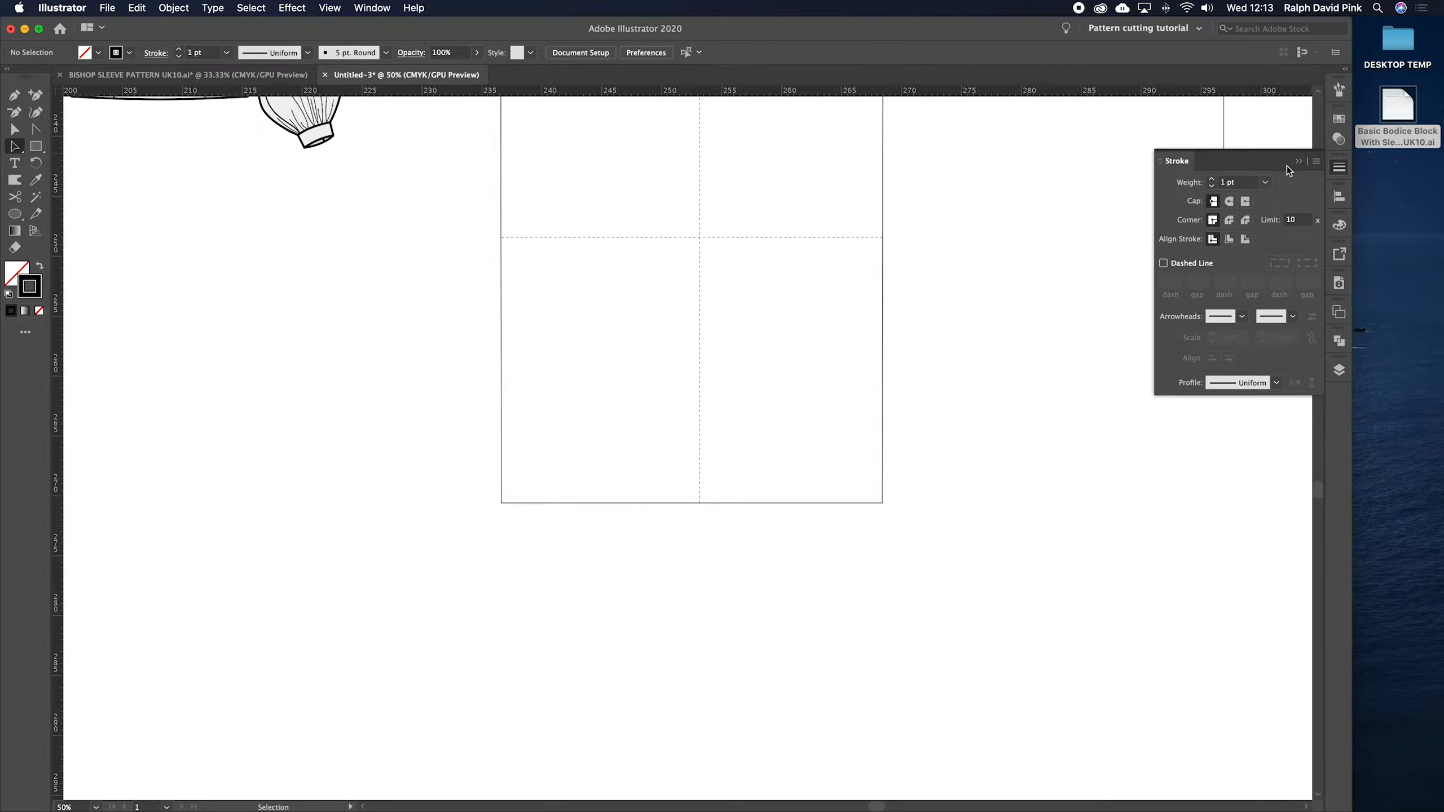
{"action": "left_click", "coordinate": [802, 248]}
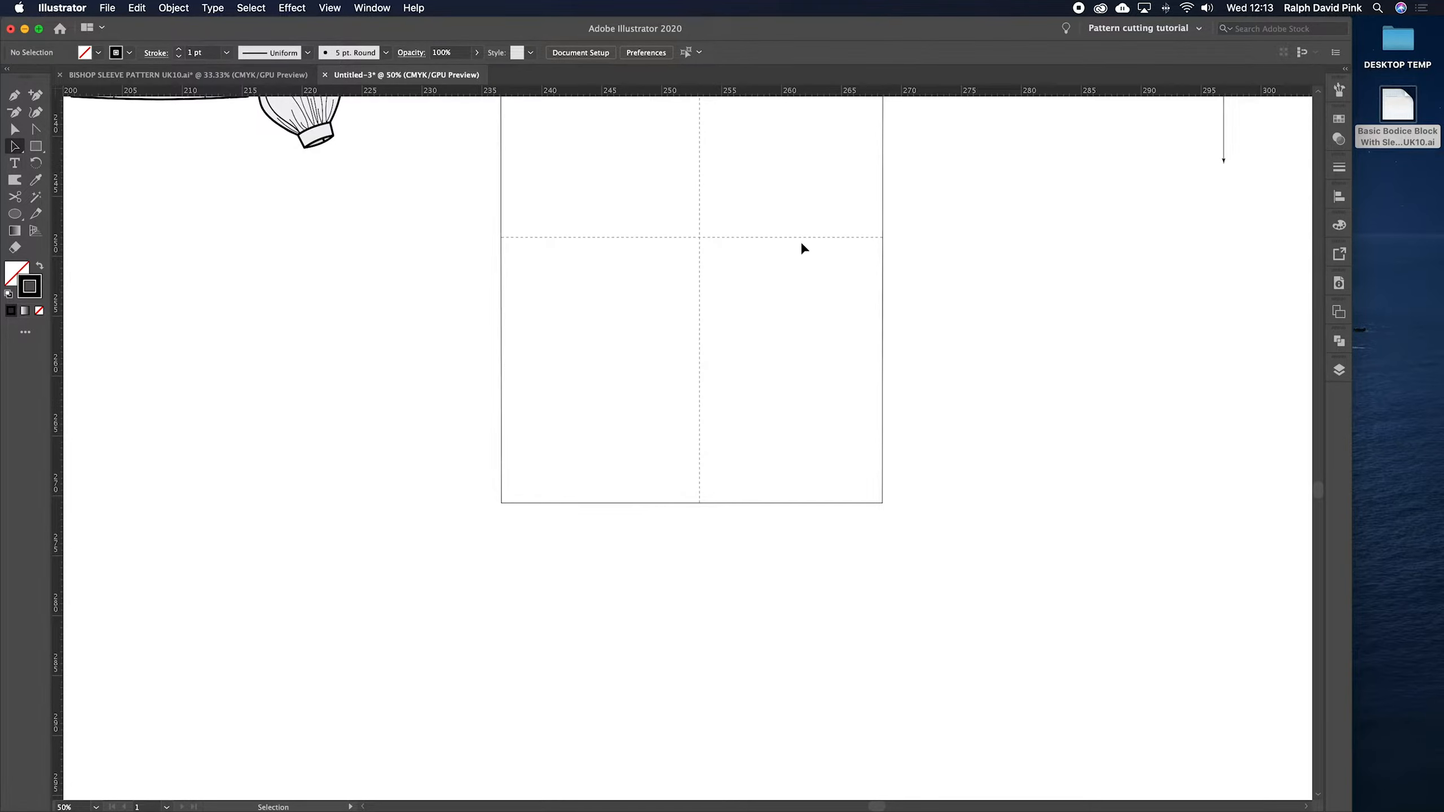
- Create a cuff rectangle 17.5 cm wide (16+1.5) and 3 cm high below the sleeve hem
{"action": "left_click", "coordinate": [36, 146]}
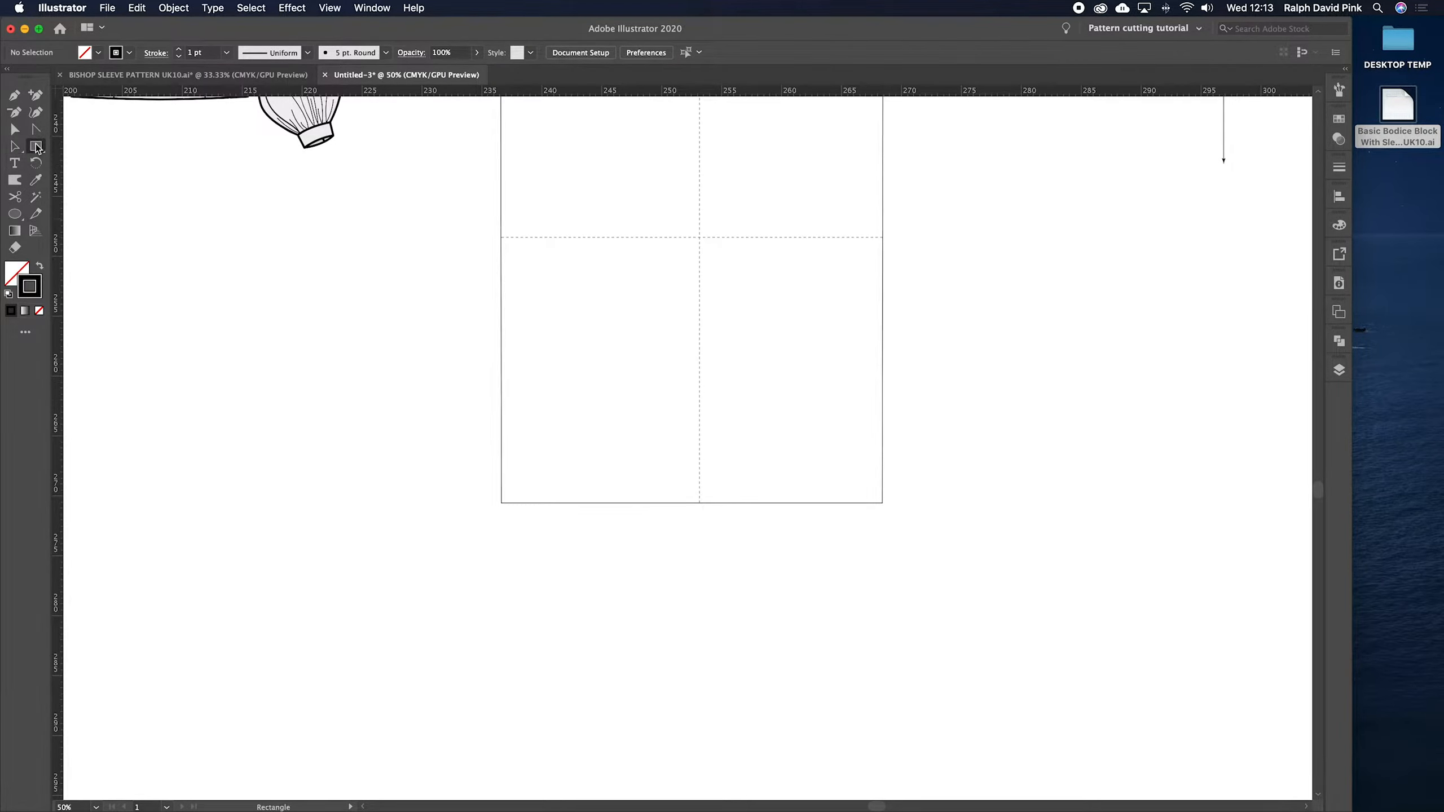
{"action": "left_click", "coordinate": [573, 539]}
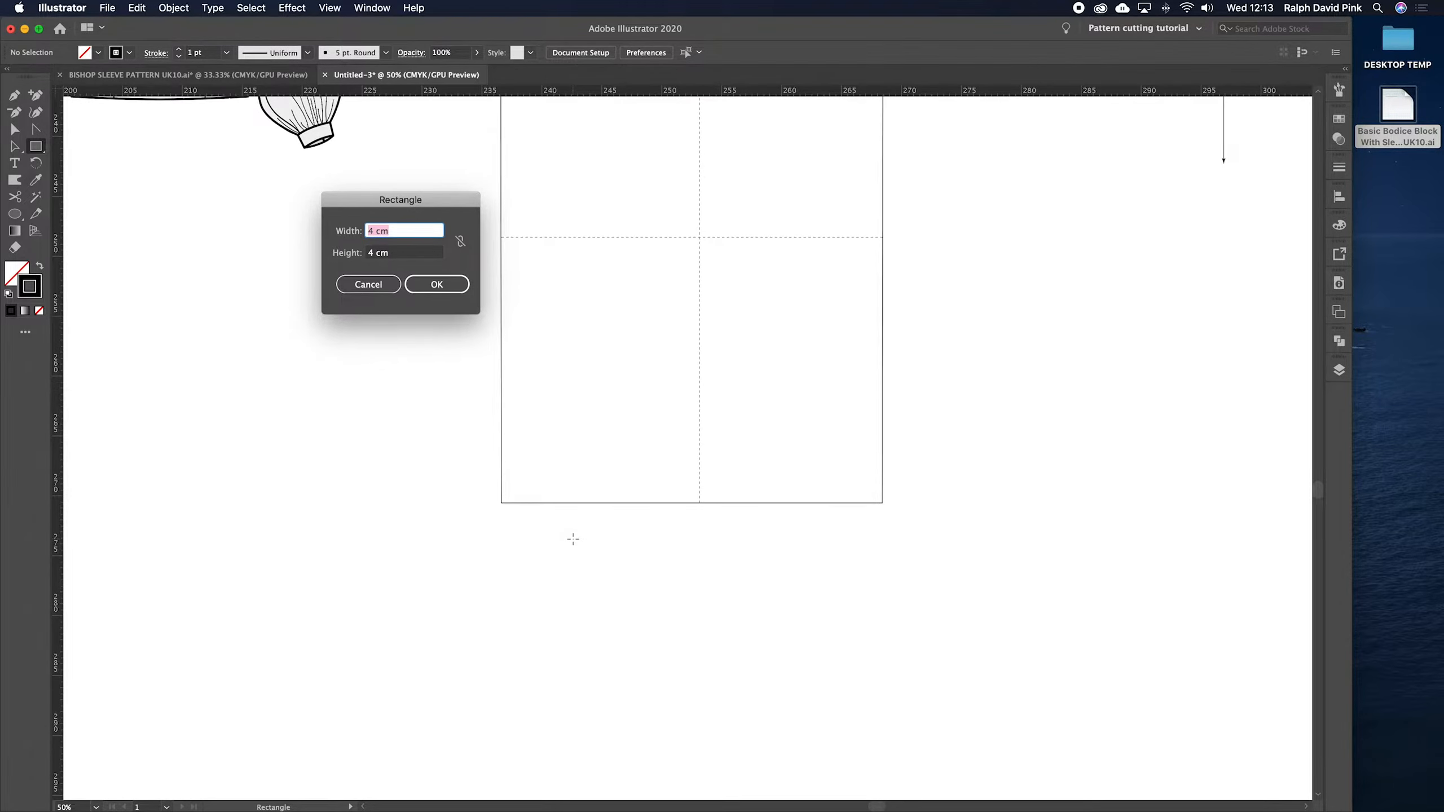
{"action": "type", "text": "16+1.5"}
{"action": "left_click", "coordinate": [399, 252]}
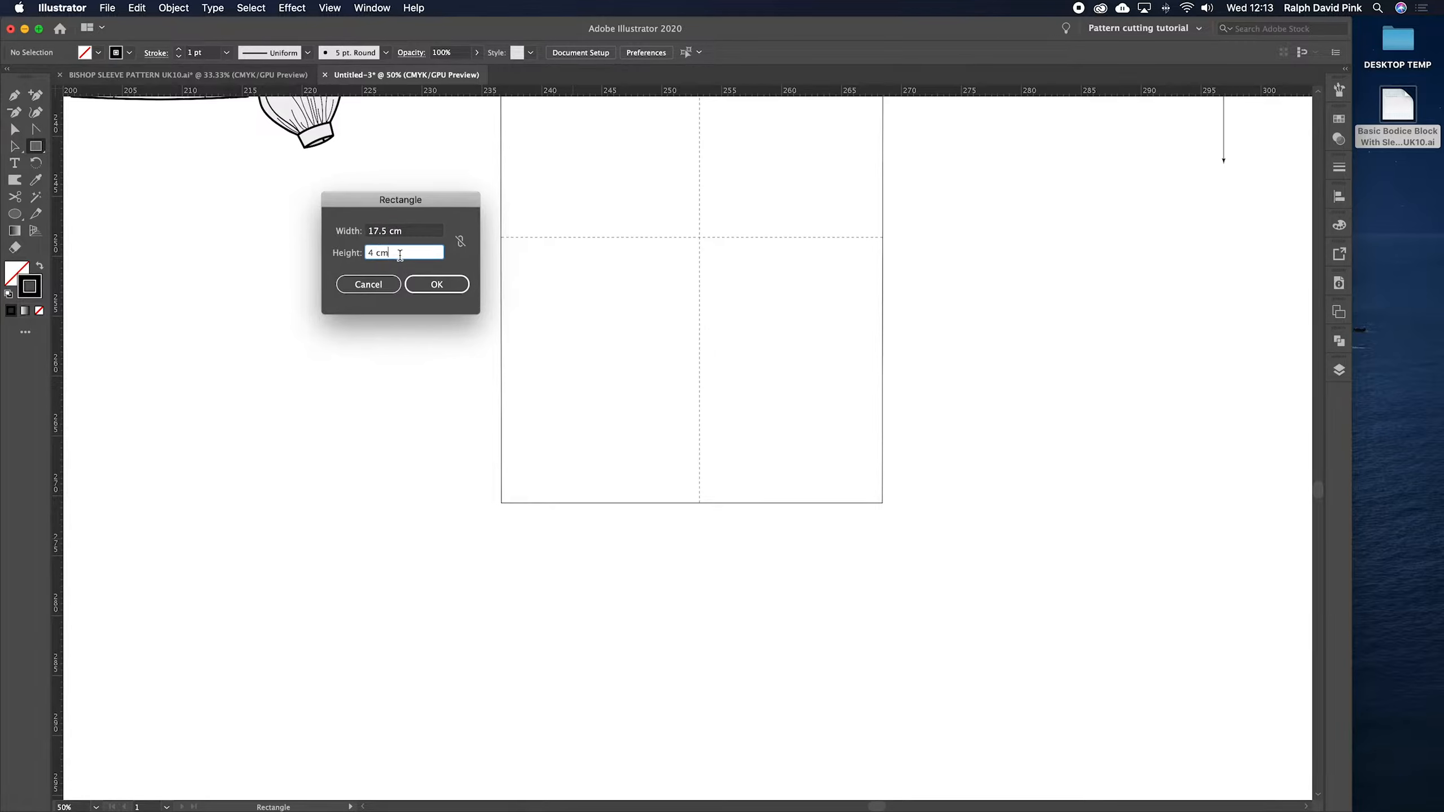
{"action": "left_click_drag", "start_coordinate": [399, 256], "coordinate": [325, 256]}
{"action": "type", "text": "3"}
{"action": "left_click", "coordinate": [441, 284]}
{"action": "key", "text": "v"}
{"action": "left_click", "coordinate": [848, 580]}
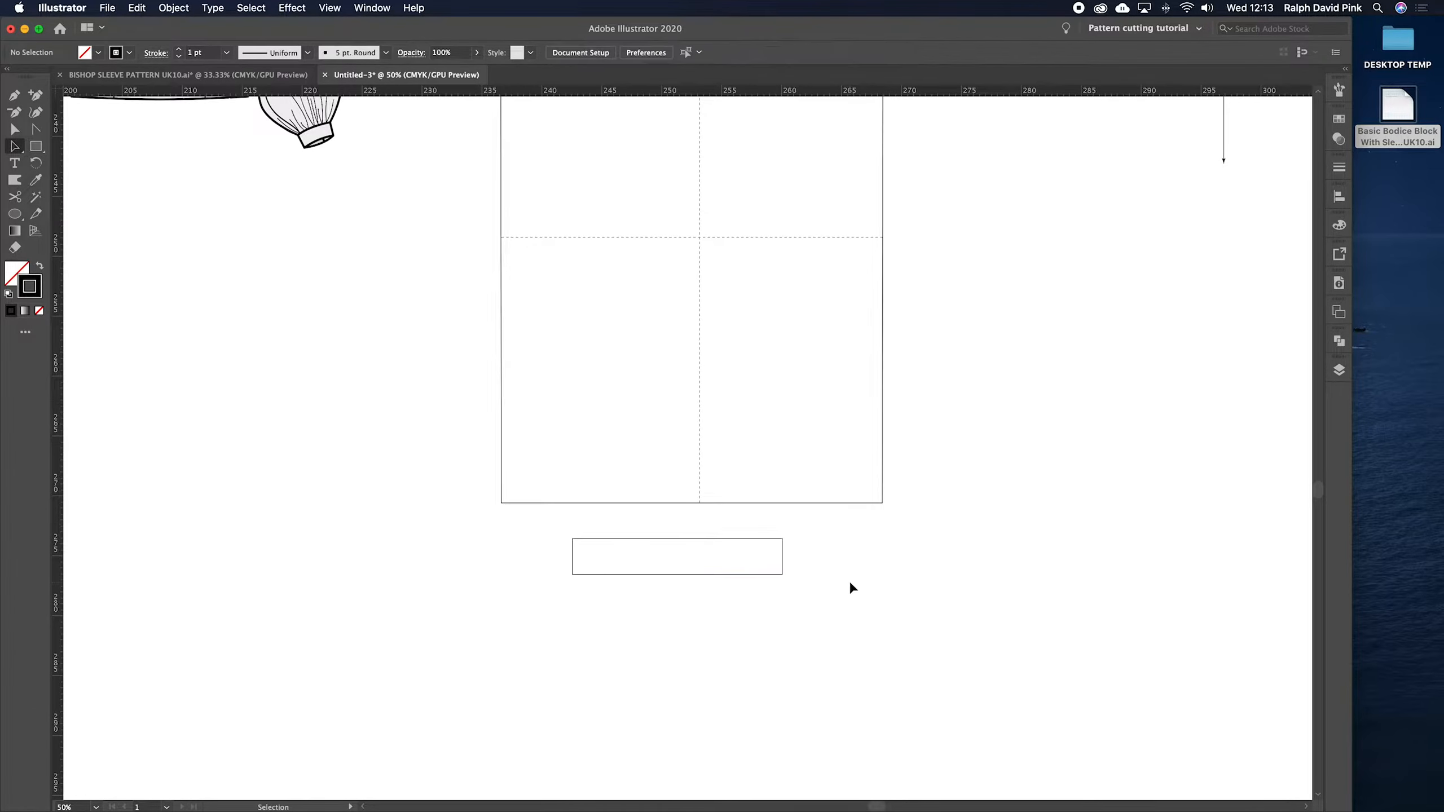
- Add a 3 cm by 3 cm square against the cuff rectangle's right end as an extension
{"action": "key", "text": "super+equal"}
{"action": "scroll", "coordinate": [841, 535], "scroll_direction": "down", "scroll_amount": 2}
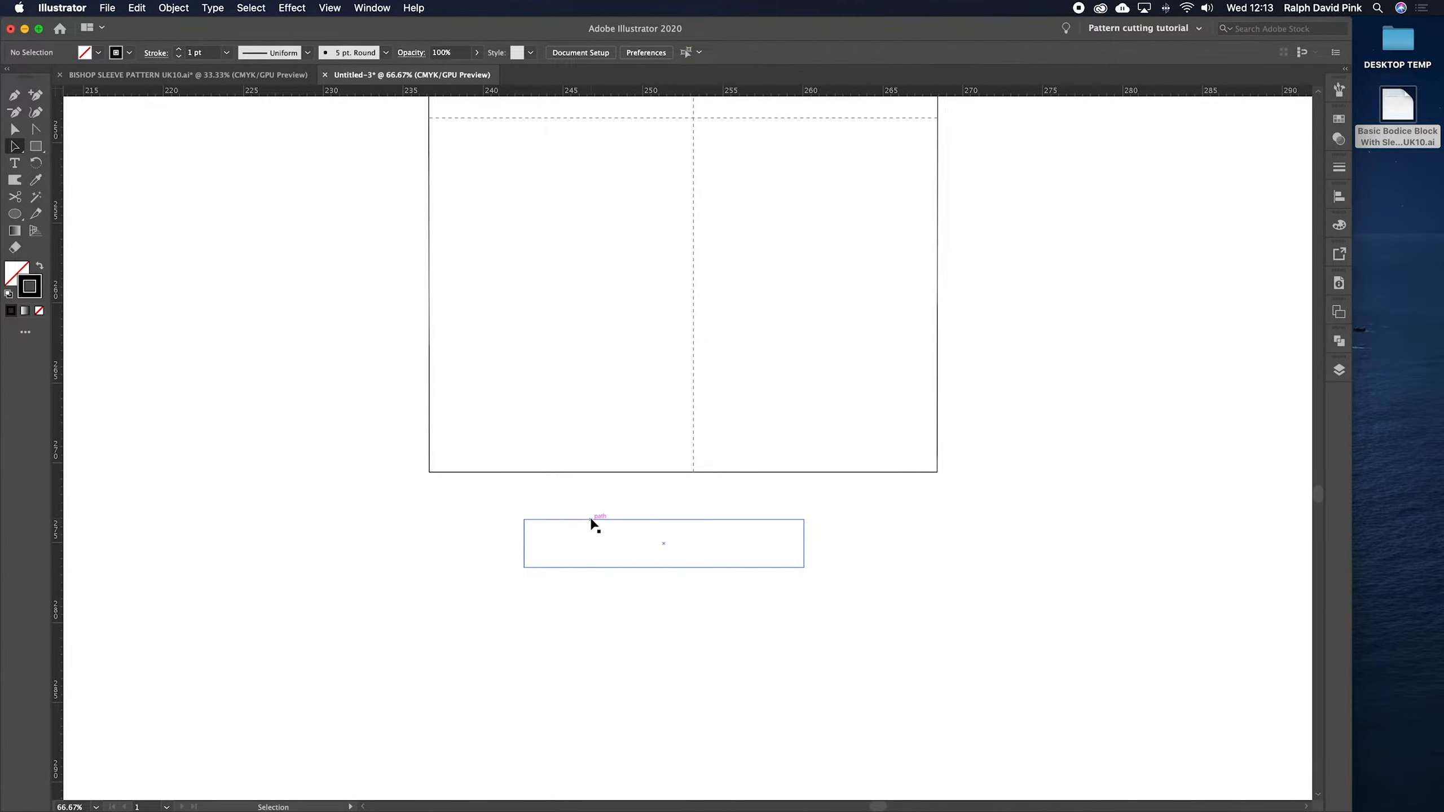
{"action": "left_click", "coordinate": [35, 146]}
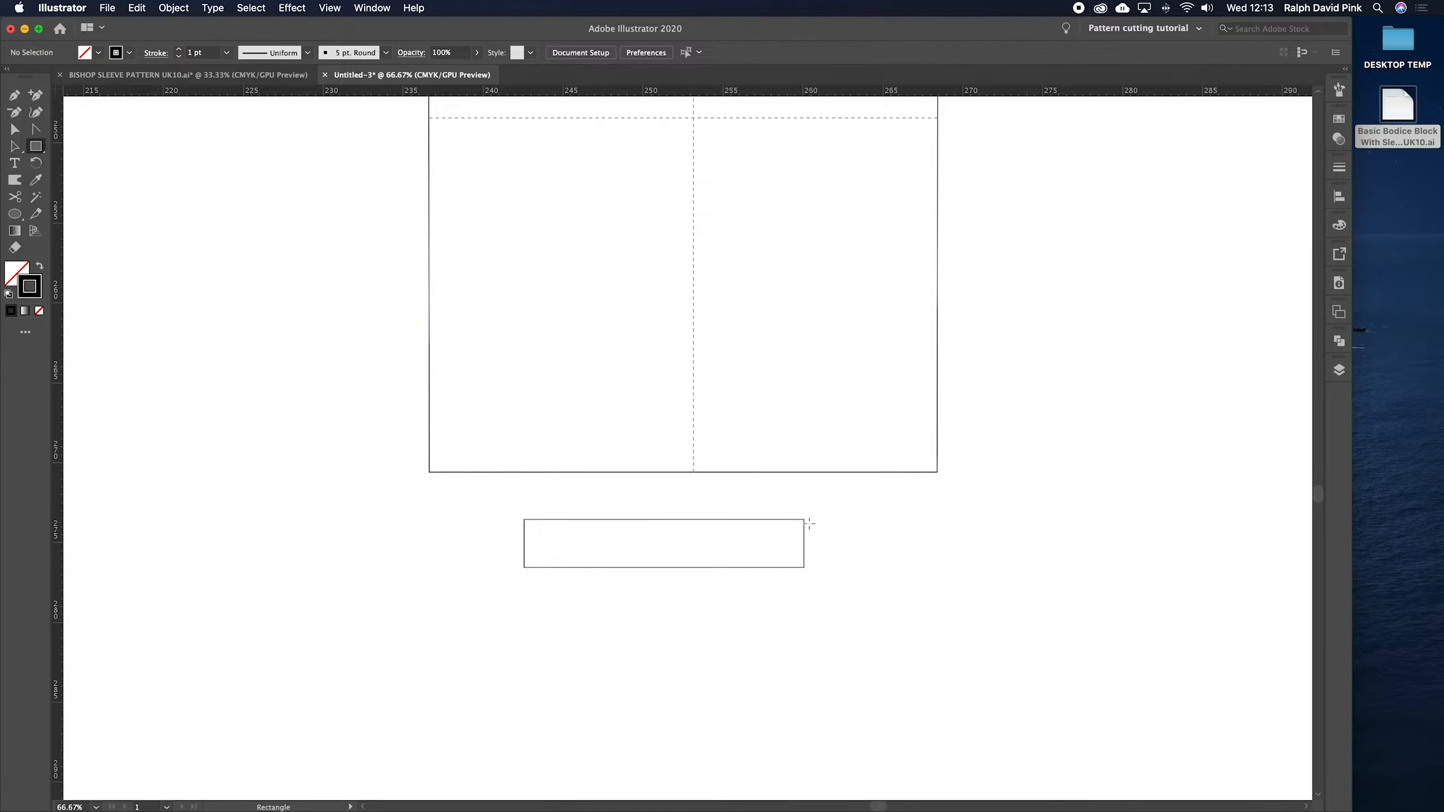
{"action": "left_click_drag", "start_coordinate": [803, 519], "coordinate": [755, 567]}
{"action": "key", "text": "Delete"}
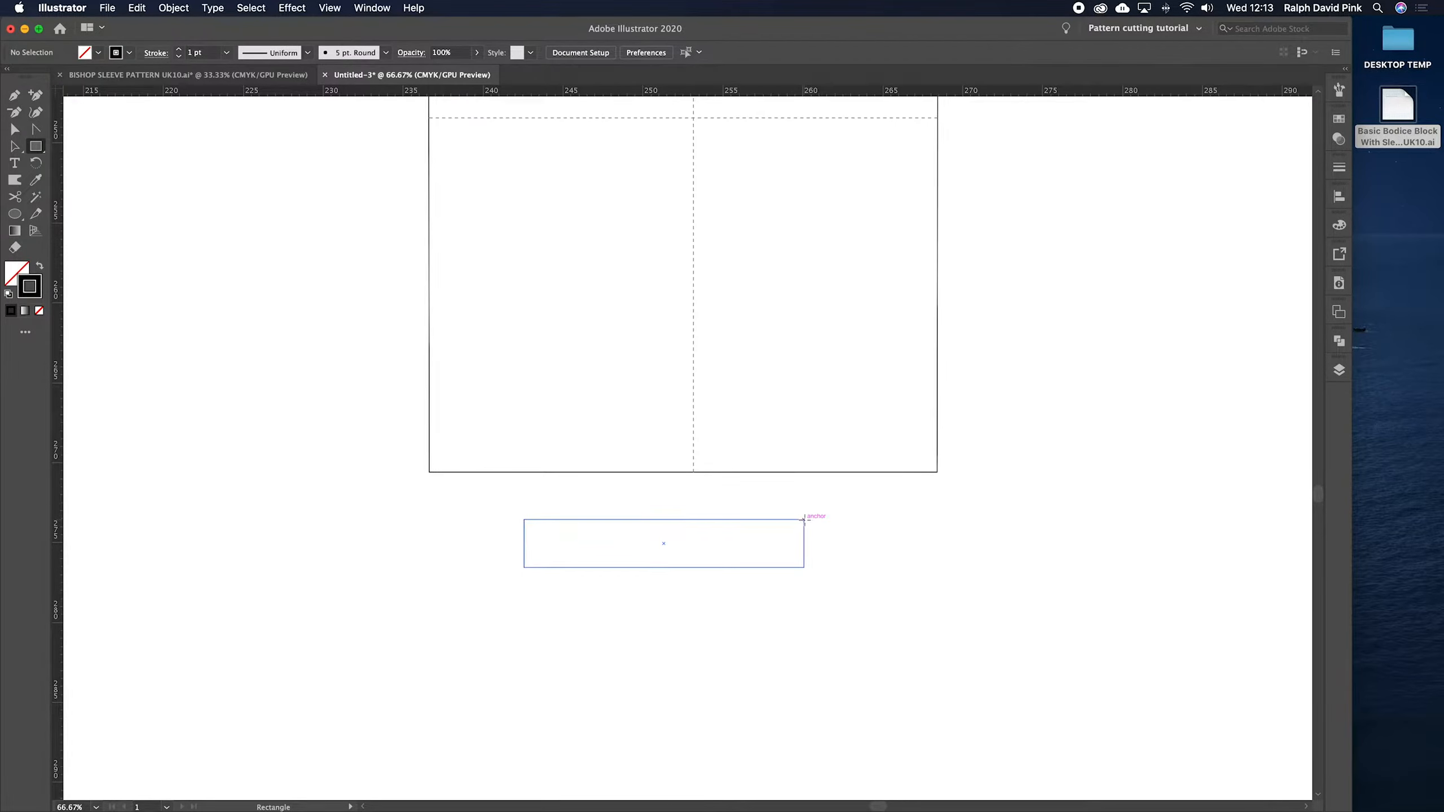
{"action": "left_click", "coordinate": [804, 520]}
{"action": "key", "text": "Tab"}
{"action": "type", "text": "3"}
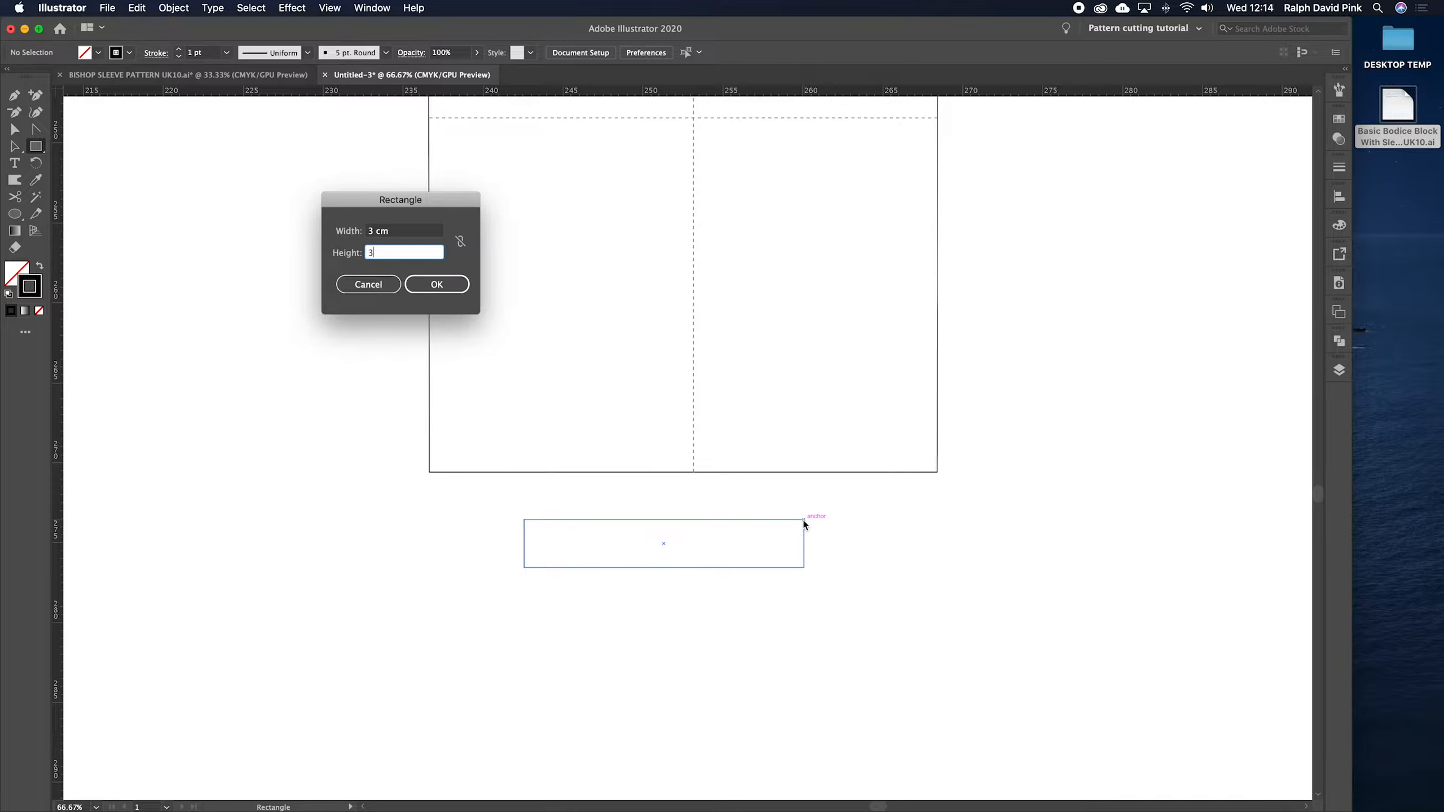
{"action": "left_click", "coordinate": [435, 284]}
{"action": "key", "text": "v"}
{"action": "left_click", "coordinate": [915, 542]}
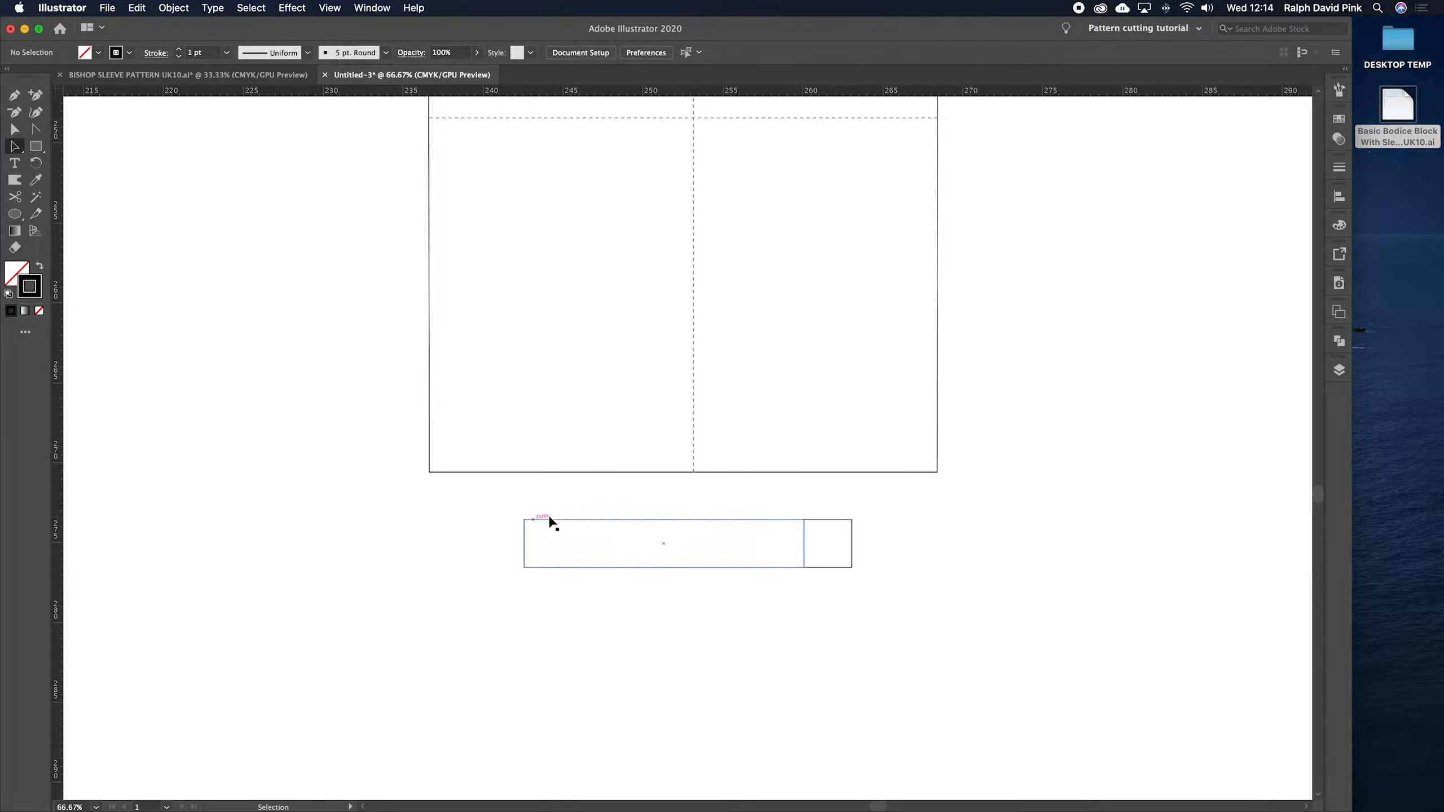
- Unite the cuff rectangle and its square extension into one shape with Pathfinder
{"action": "left_click", "coordinate": [748, 566]}
{"action": "left_click", "coordinate": [816, 501]}
{"action": "left_click", "coordinate": [762, 566]}
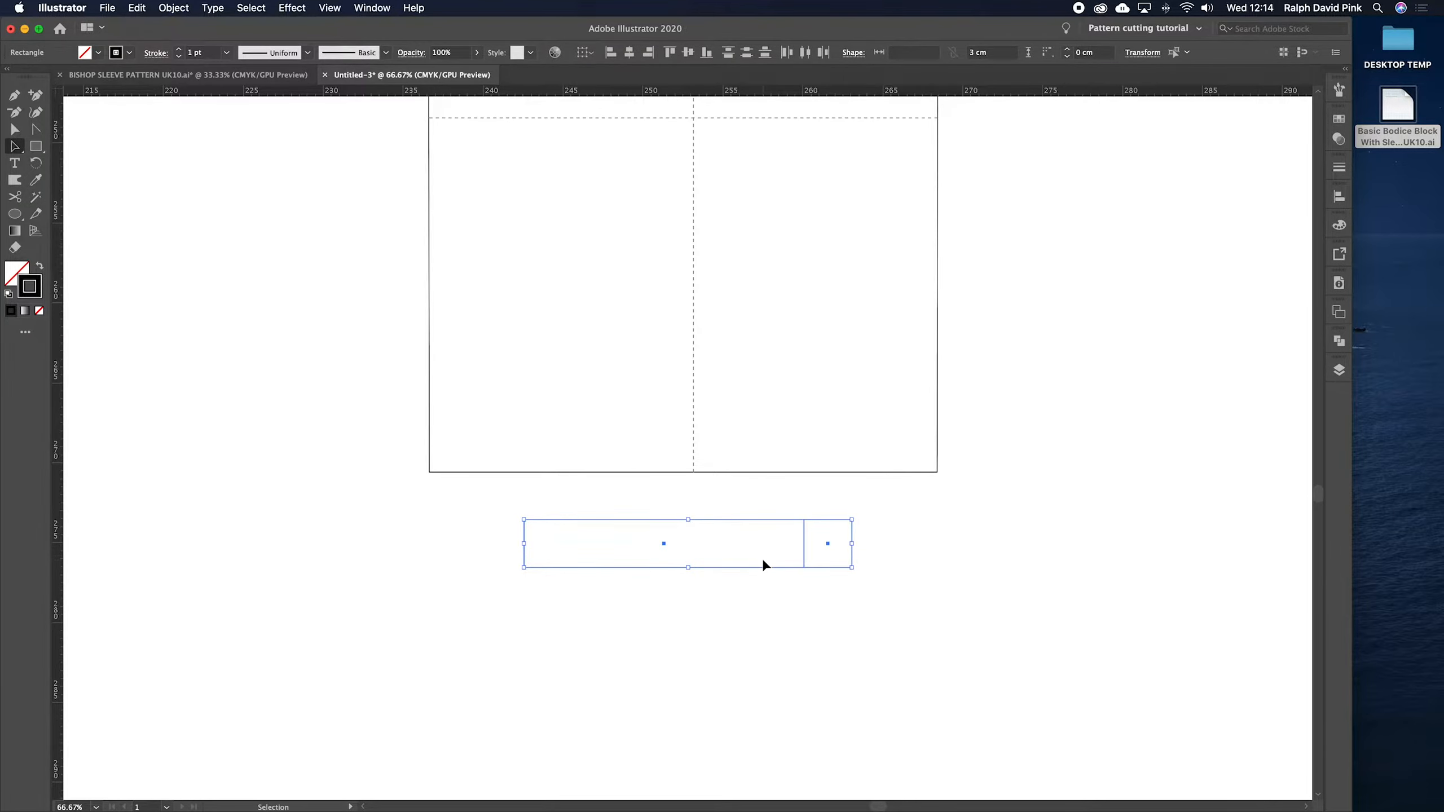
{"action": "left_click", "coordinate": [1339, 341]}
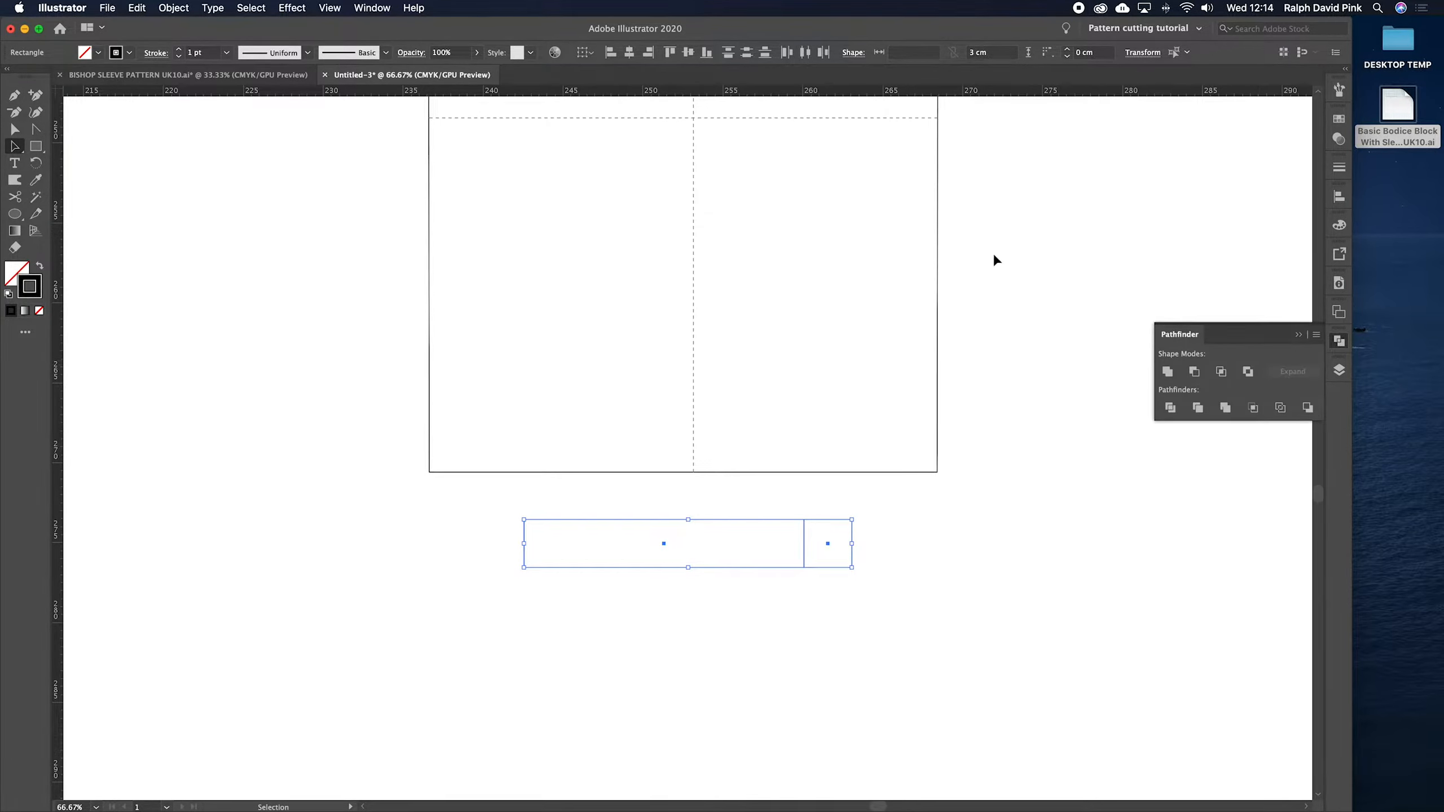
{"action": "left_click", "coordinate": [371, 7]}
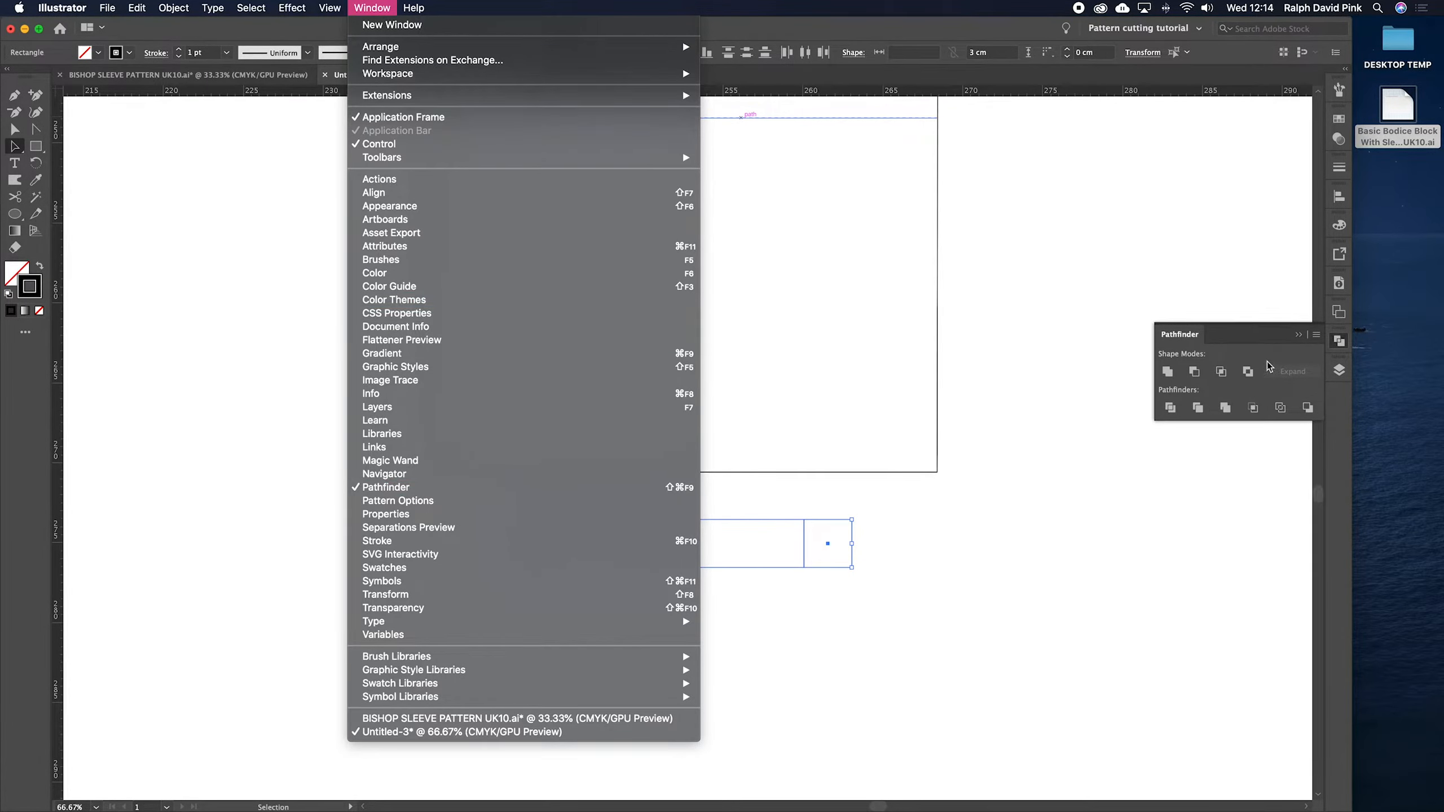
{"action": "left_click", "coordinate": [1168, 372]}
{"action": "left_click", "coordinate": [1167, 371]}
{"action": "left_click", "coordinate": [840, 535]}
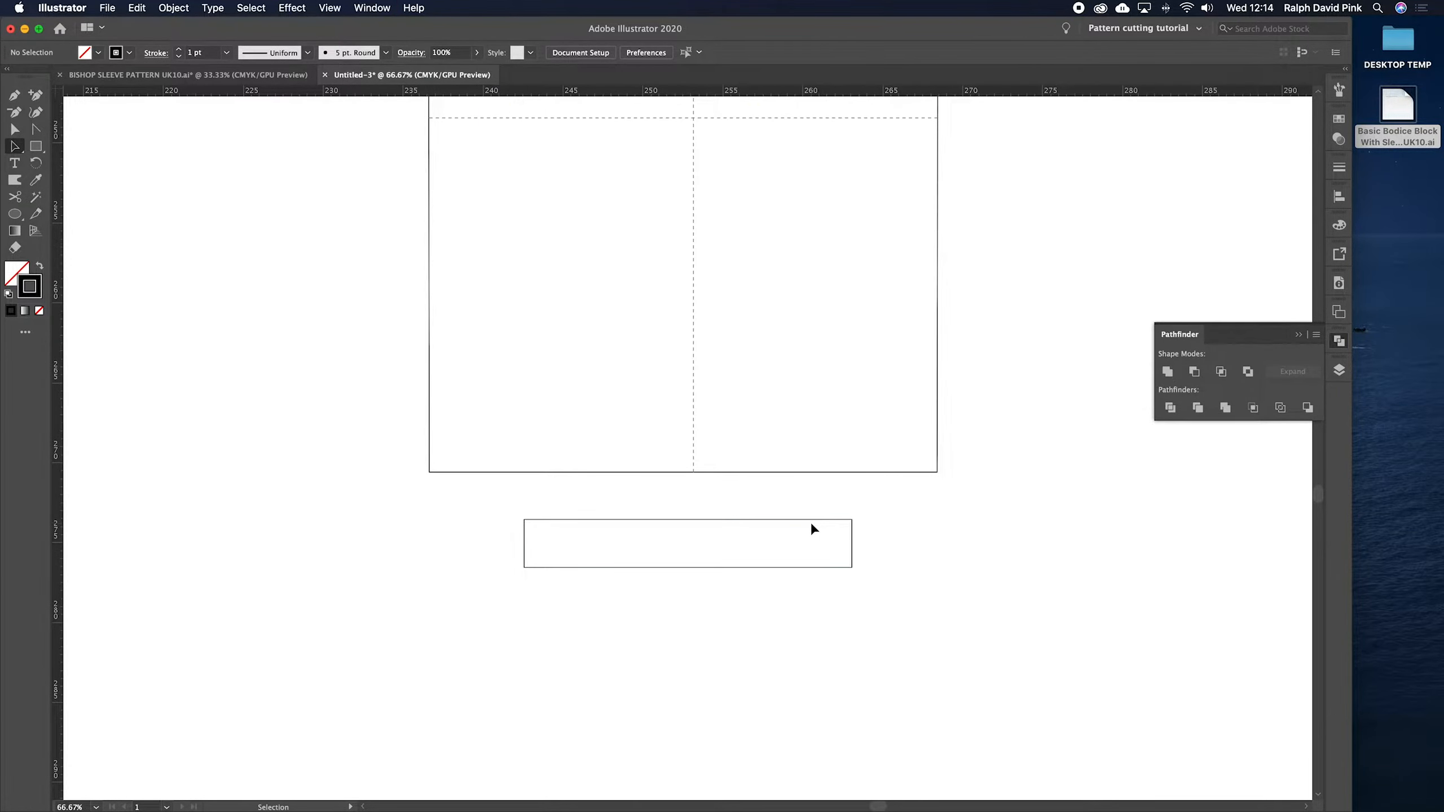
- Examine the merged cuff's anchor points, especially those where the extension joins the main rectangle
{"action": "key", "text": "v"}
{"action": "left_click", "coordinate": [812, 521]}
{"action": "key", "text": "a"}
{"action": "left_click", "coordinate": [890, 577]}
{"action": "left_click", "coordinate": [823, 521]}
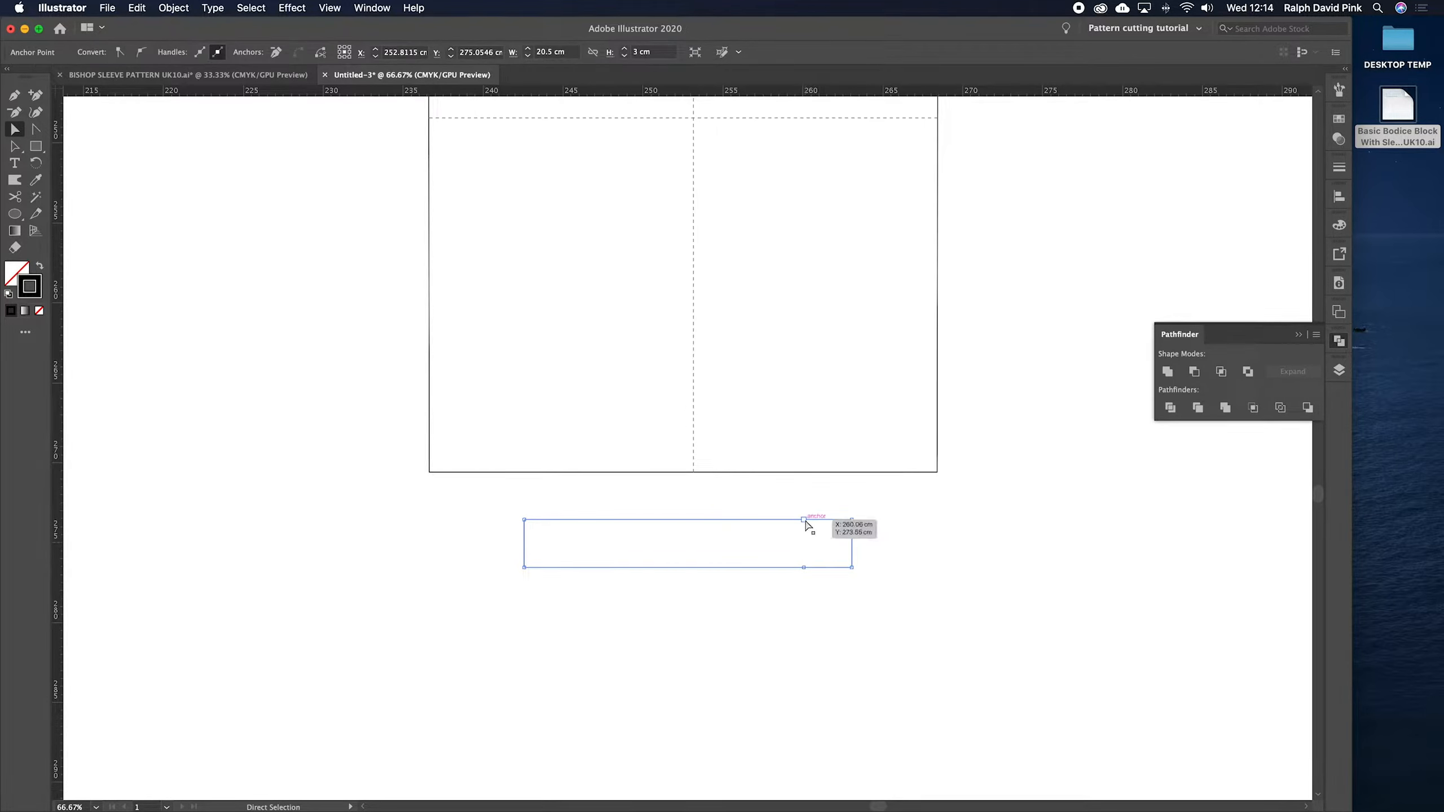
{"action": "left_click", "coordinate": [808, 532]}
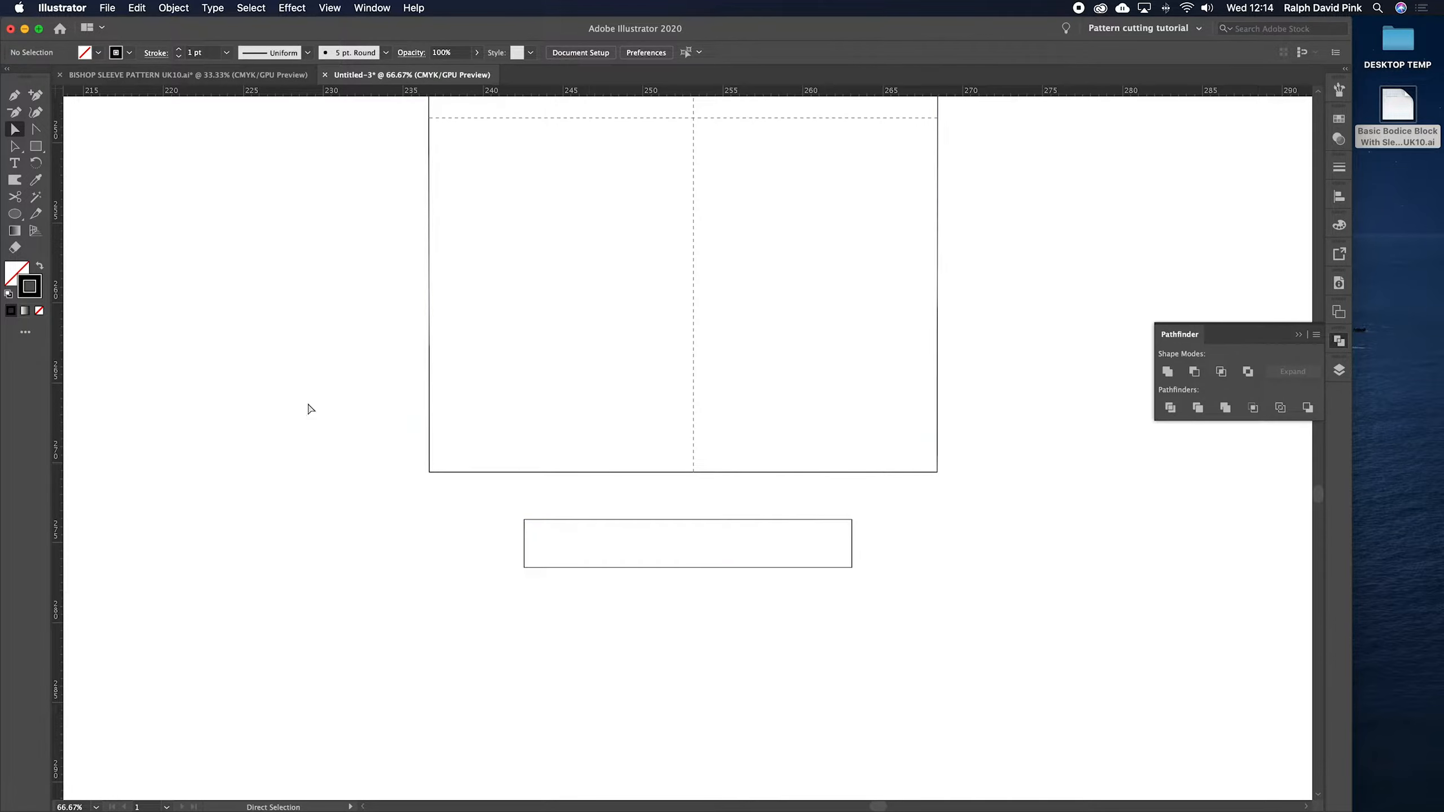
- Activate the Line Segment tool and detach its tool group as a floating panel
{"action": "left_click", "coordinate": [35, 146]}
{"action": "left_click", "coordinate": [35, 146]}
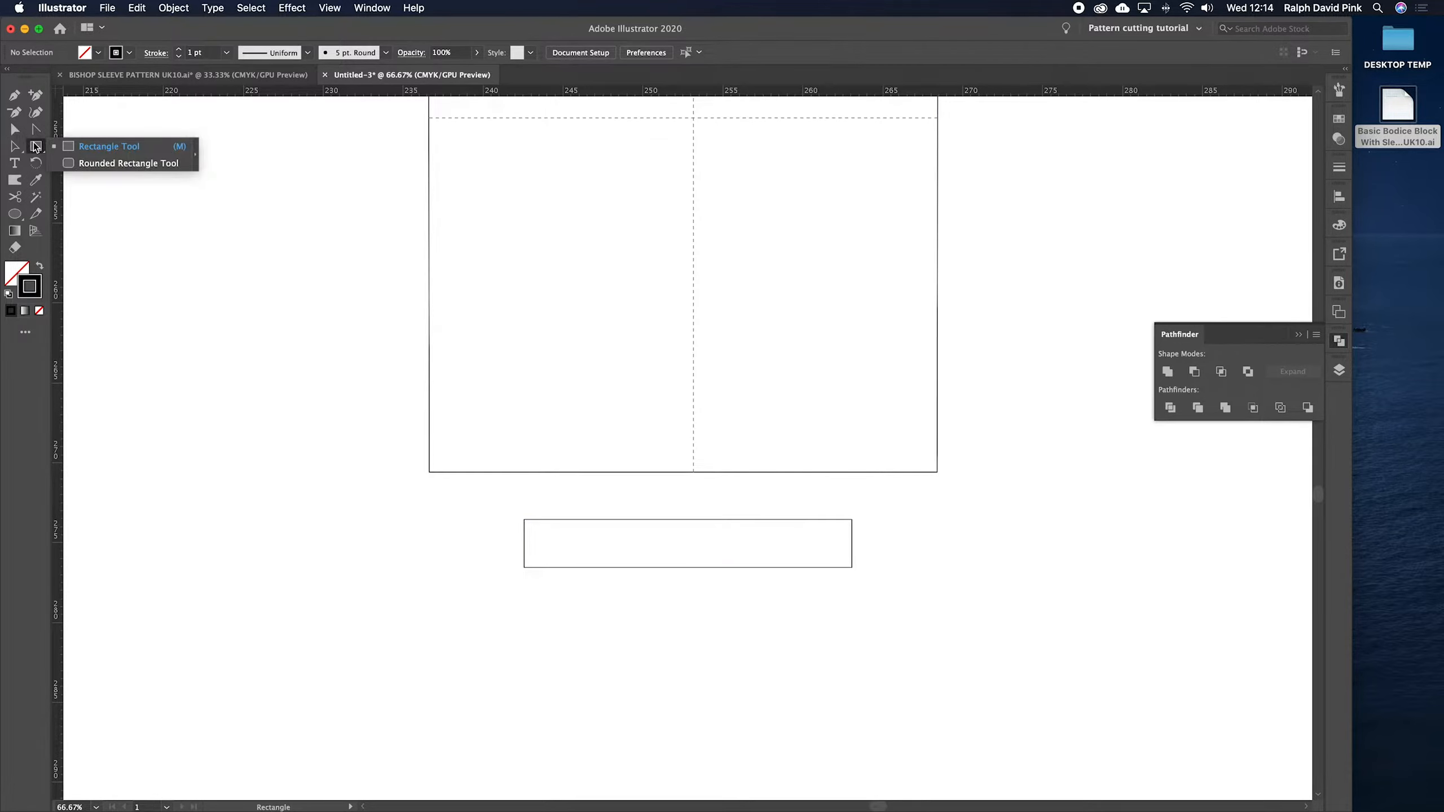
{"action": "left_click", "coordinate": [21, 216]}
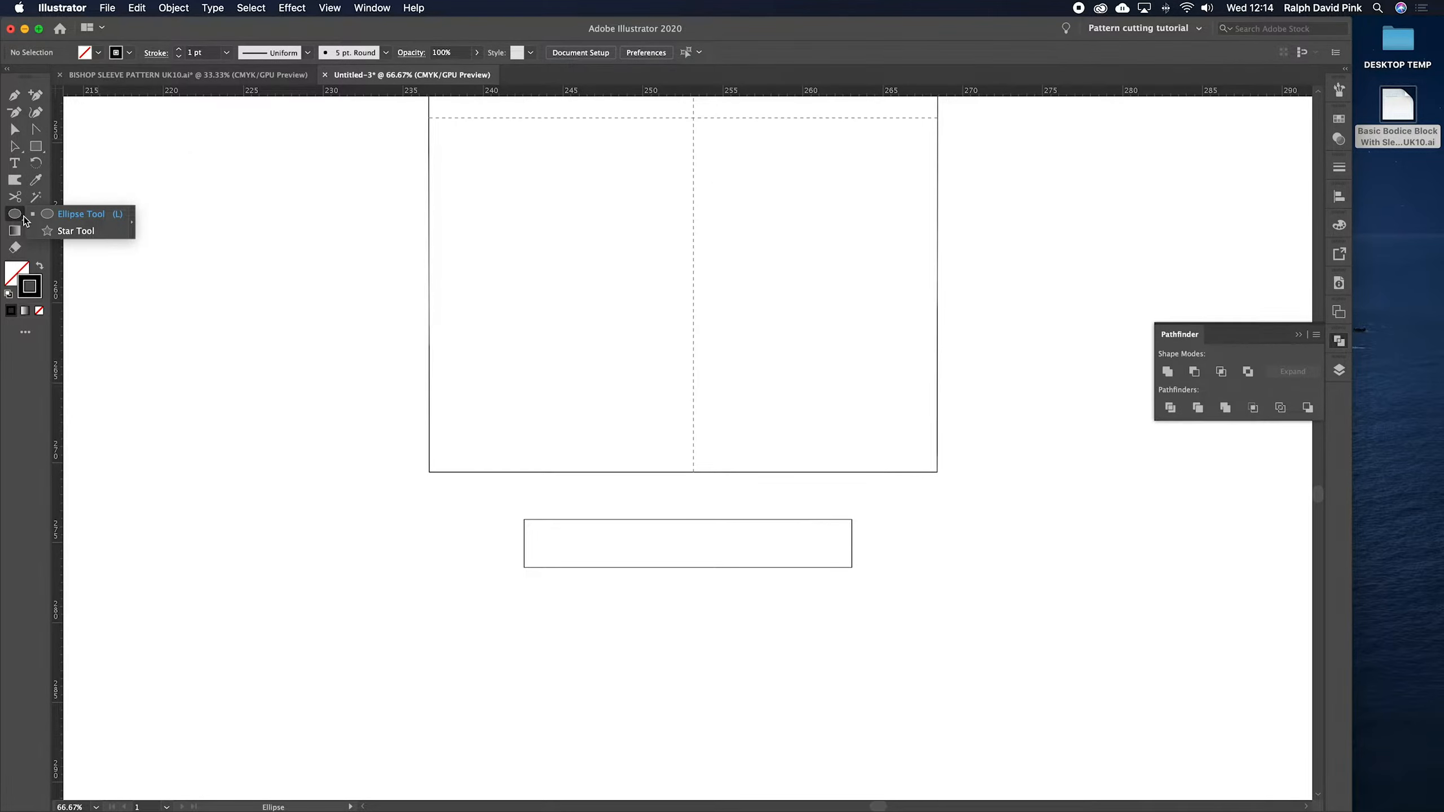
{"action": "left_click", "coordinate": [15, 146]}
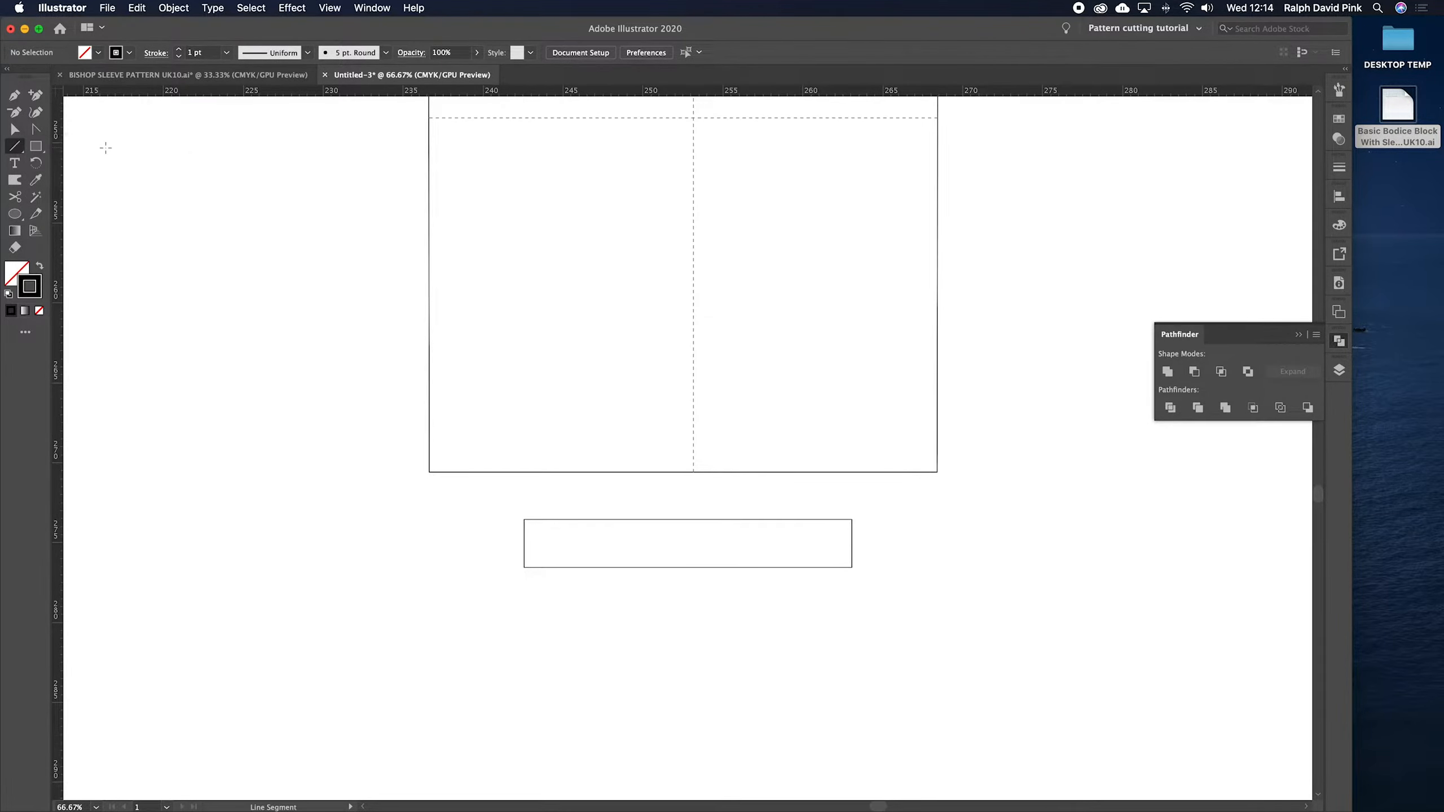
{"action": "left_click", "coordinate": [17, 146]}
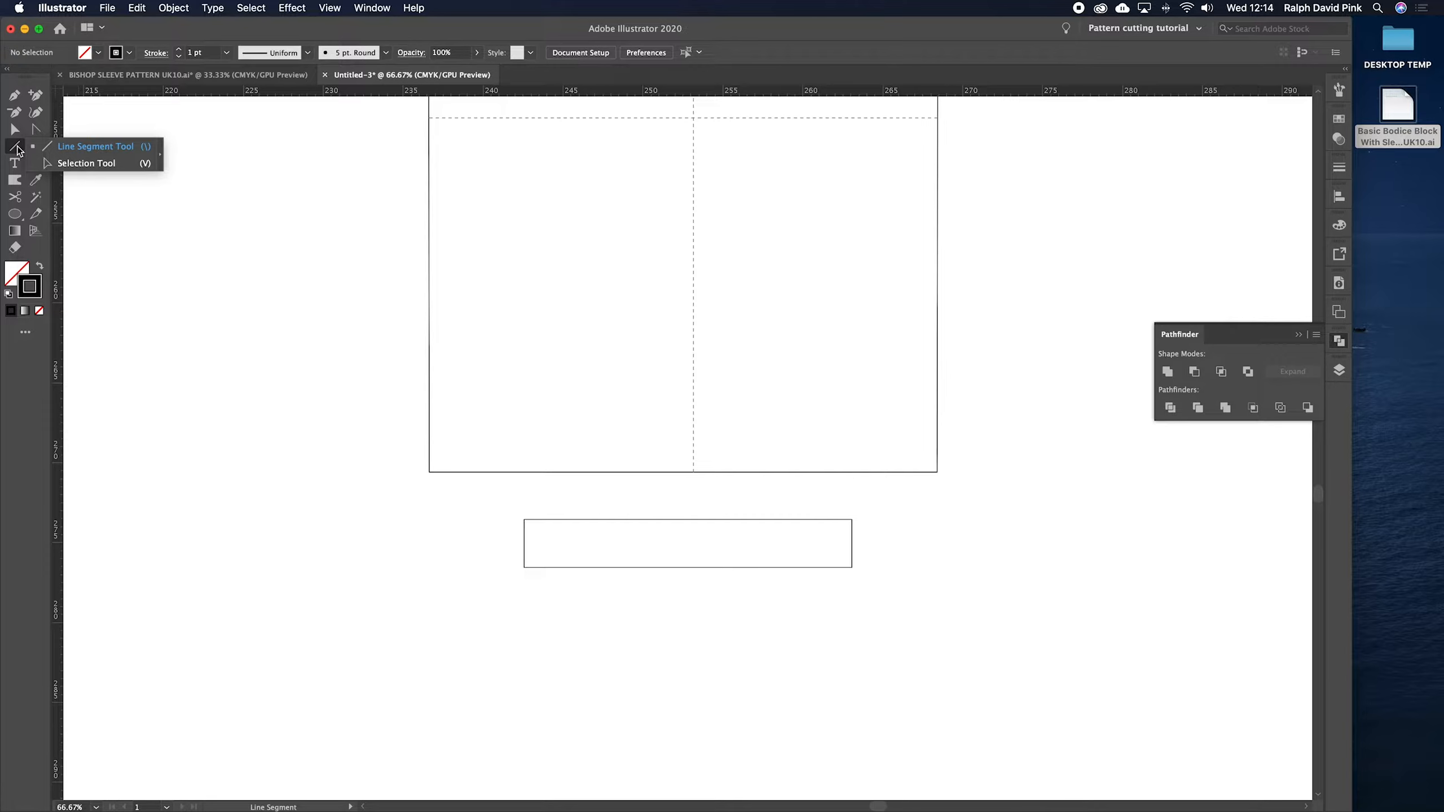
{"action": "left_click", "coordinate": [95, 146]}
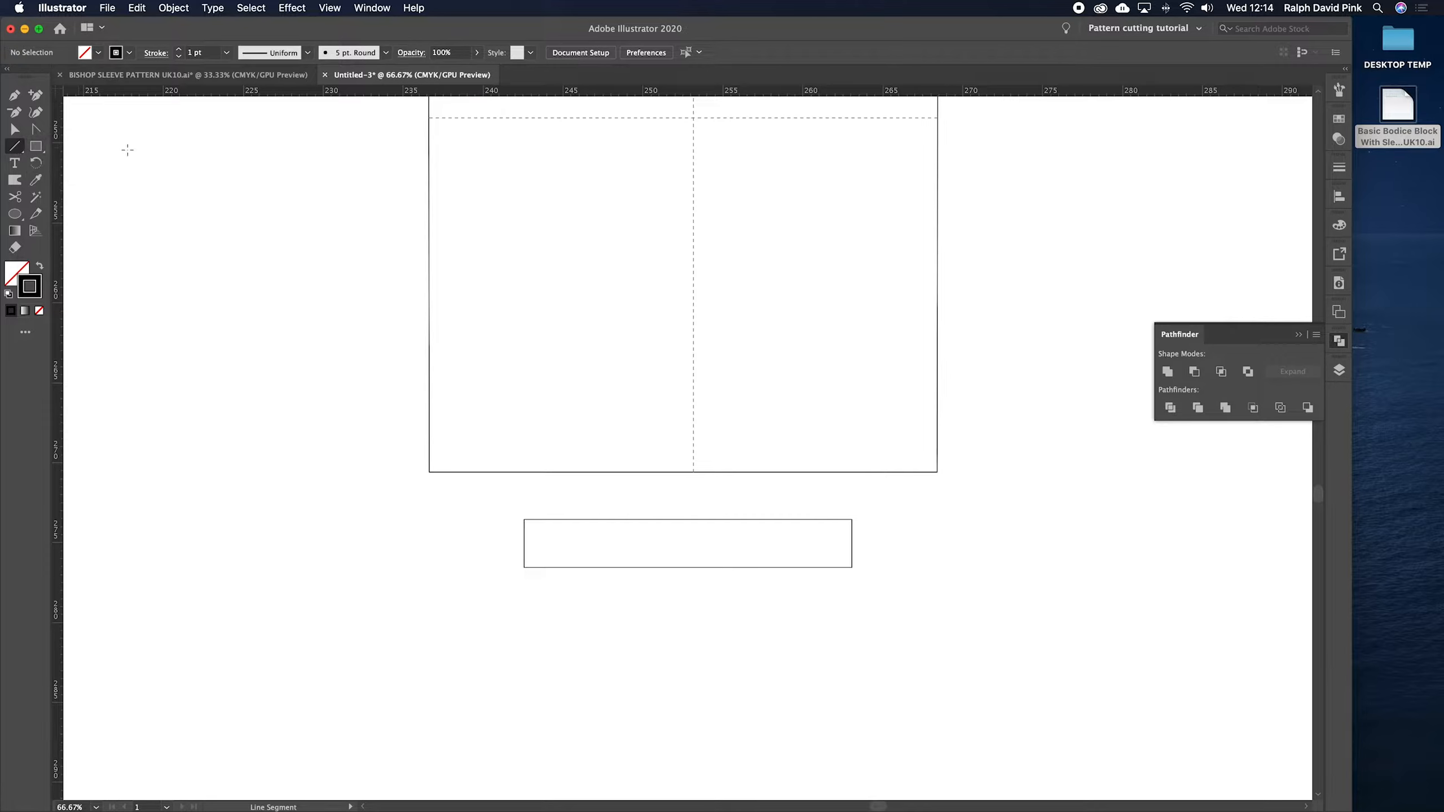
{"action": "left_click", "coordinate": [14, 146]}
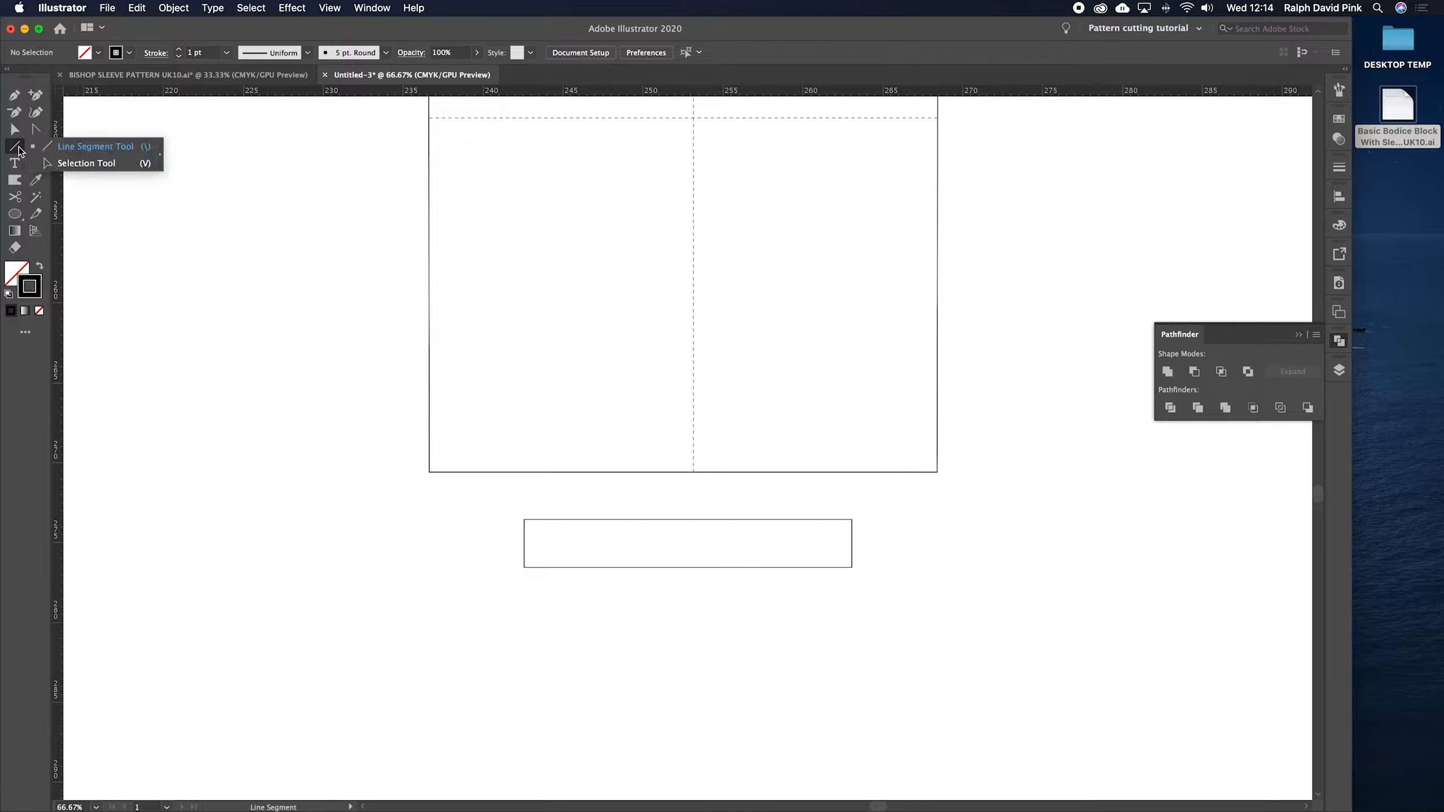
{"action": "left_click", "coordinate": [161, 155]}
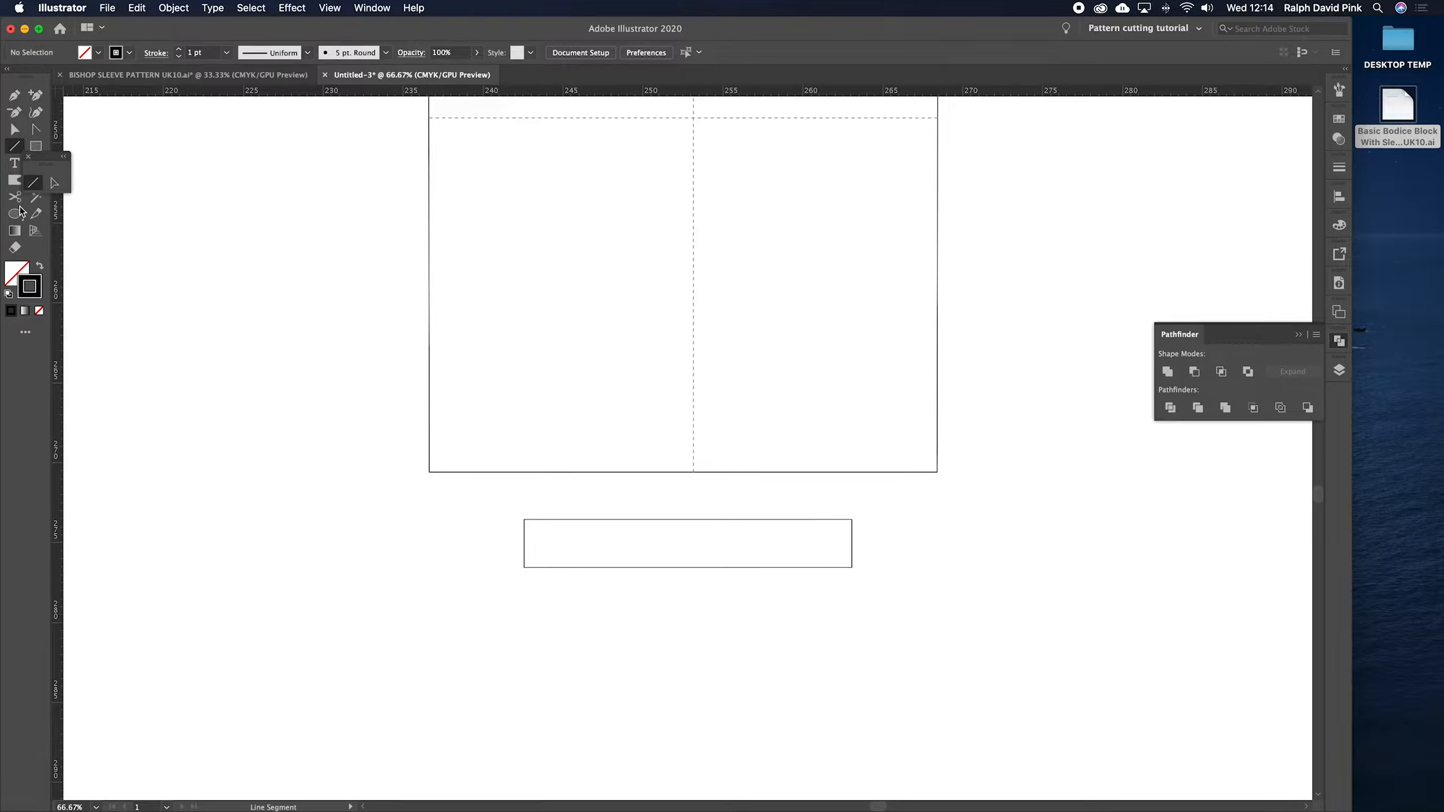
- Move the detached Line Segment tool panel onto the canvas and close it
{"action": "left_click_drag", "start_coordinate": [51, 158], "coordinate": [132, 156]}
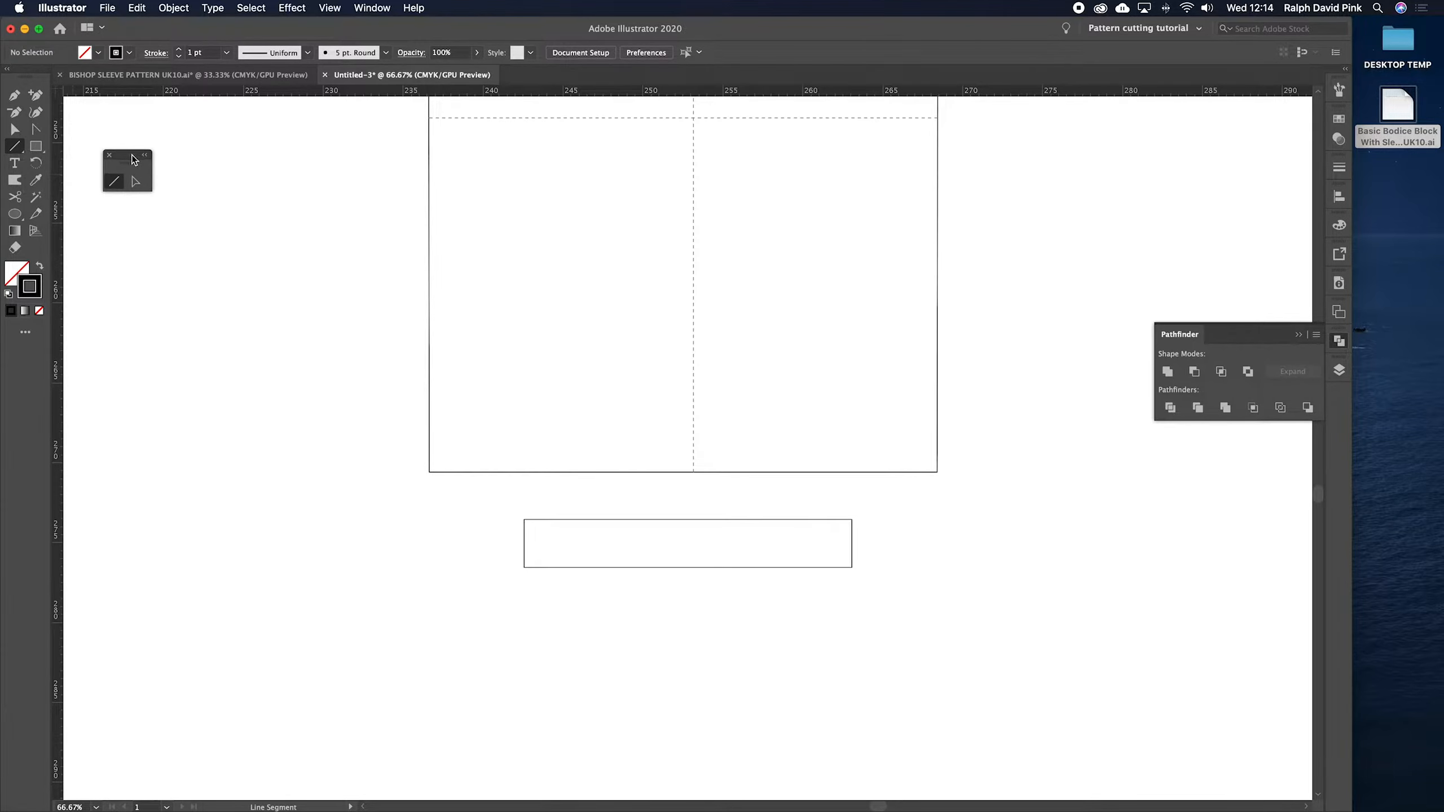
{"action": "left_click", "coordinate": [139, 183]}
{"action": "left_click", "coordinate": [121, 175]}
{"action": "left_click", "coordinate": [114, 156]}
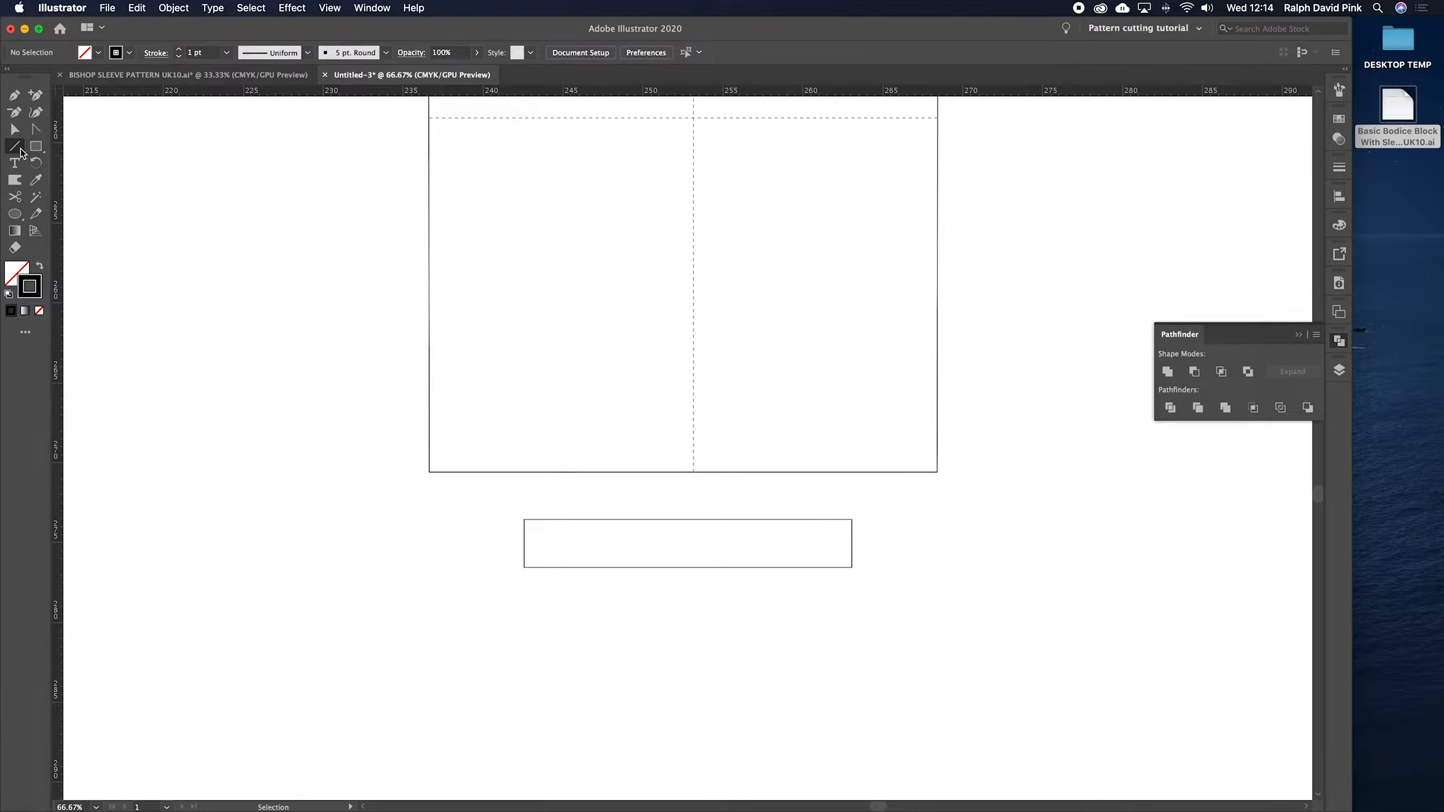
- Add a 1 cm vertical notch line at 90° above the cuff's top edge, starting at the anchor point marking the extension
{"action": "left_click", "coordinate": [18, 150]}
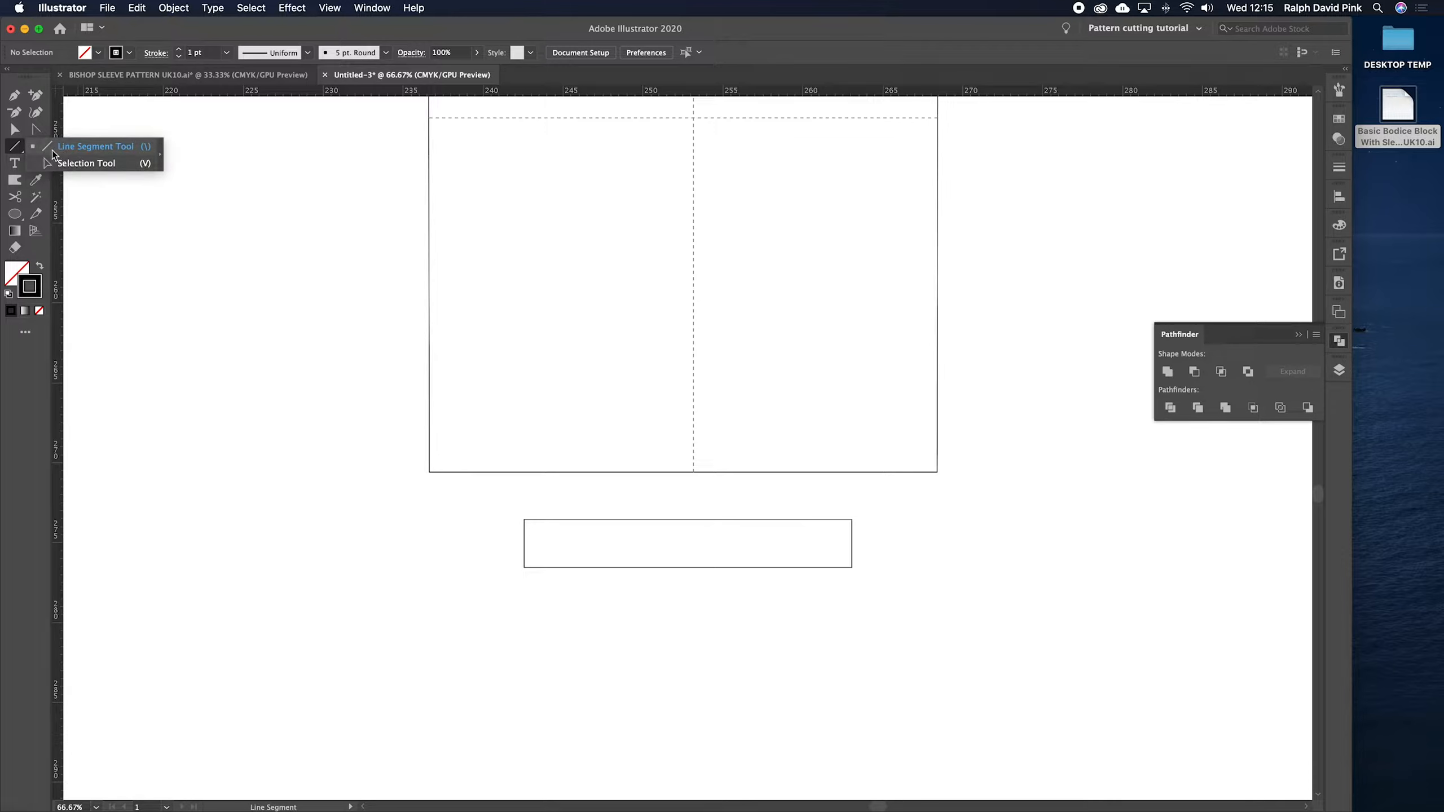
{"action": "left_click", "coordinate": [54, 164]}
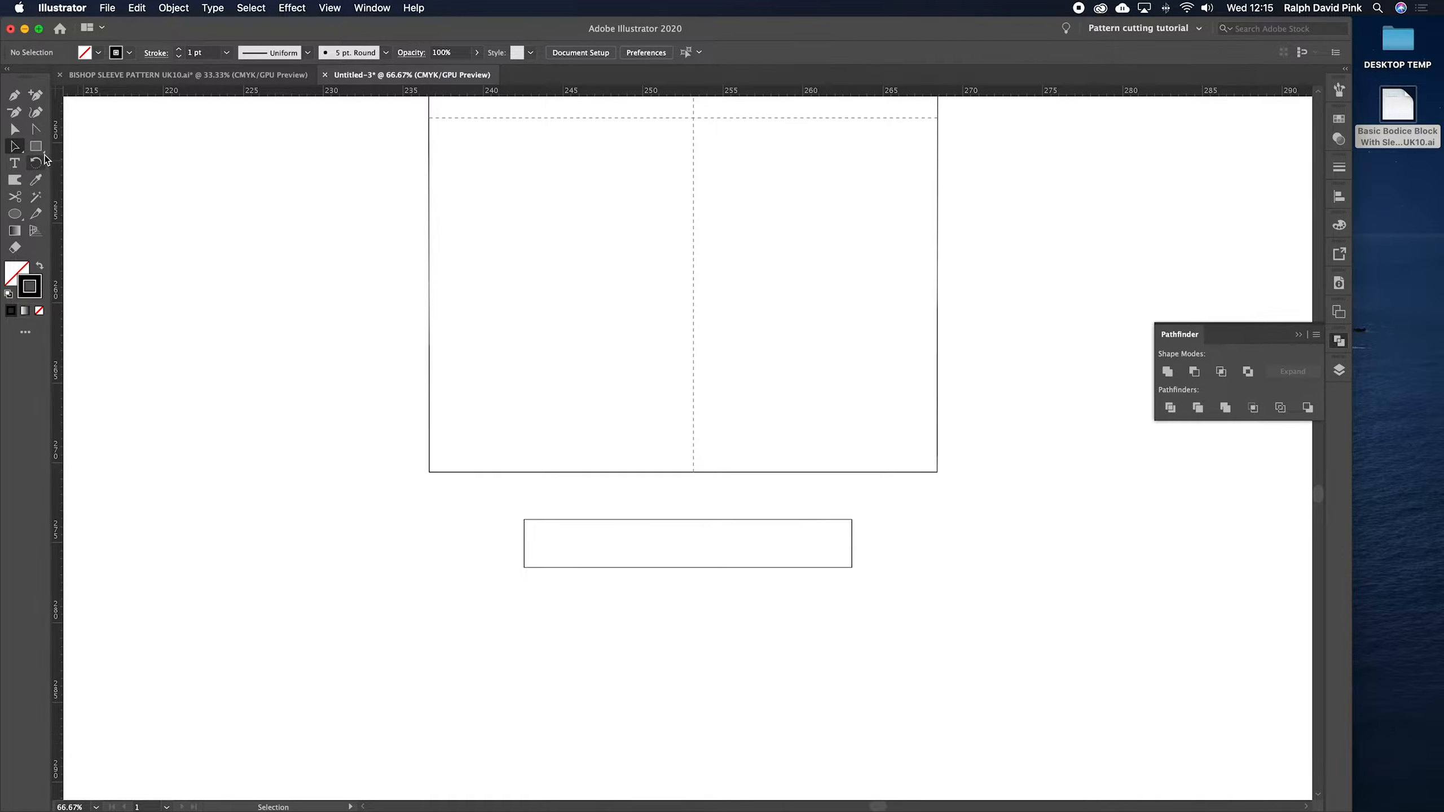
{"action": "left_click", "coordinate": [14, 149]}
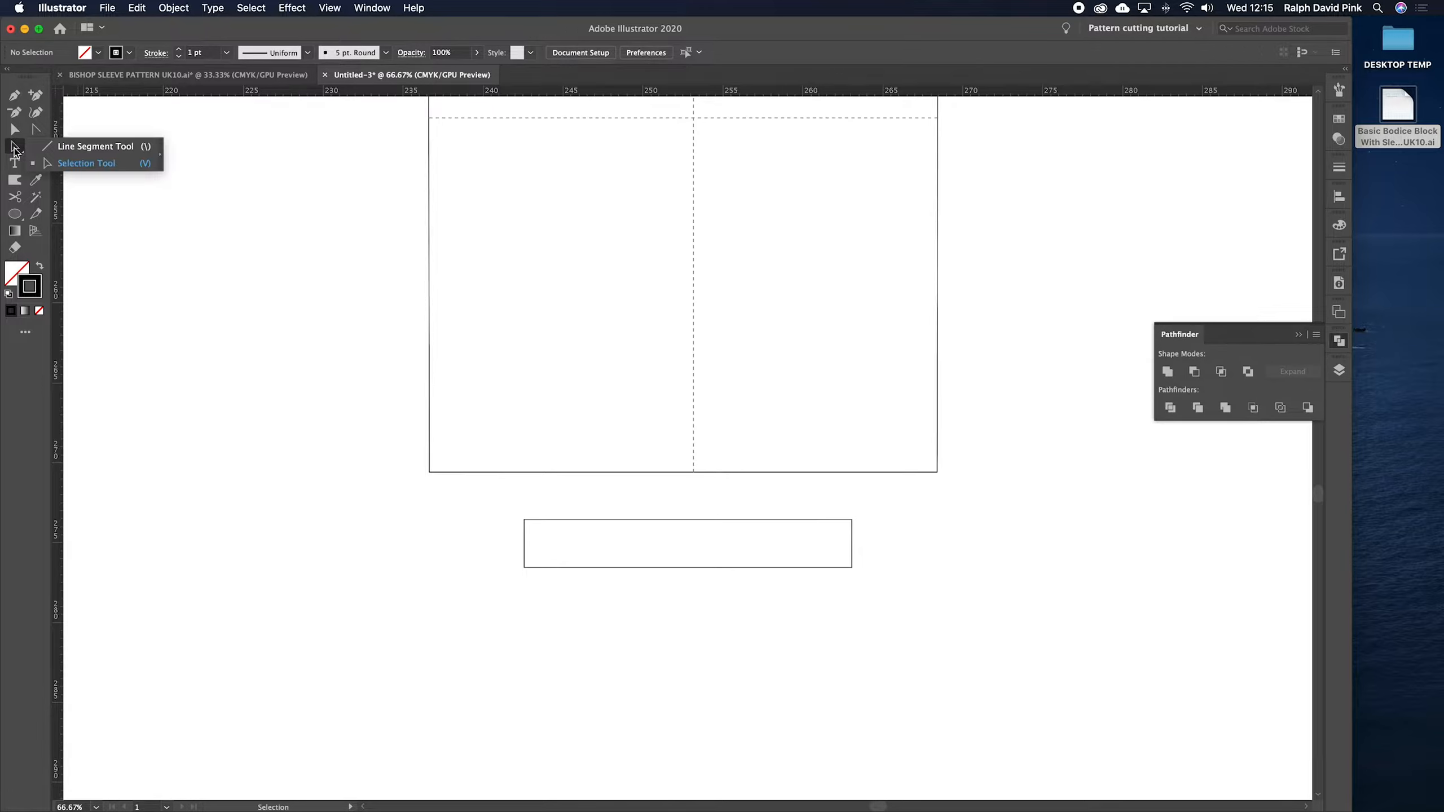
{"action": "left_click", "coordinate": [84, 149]}
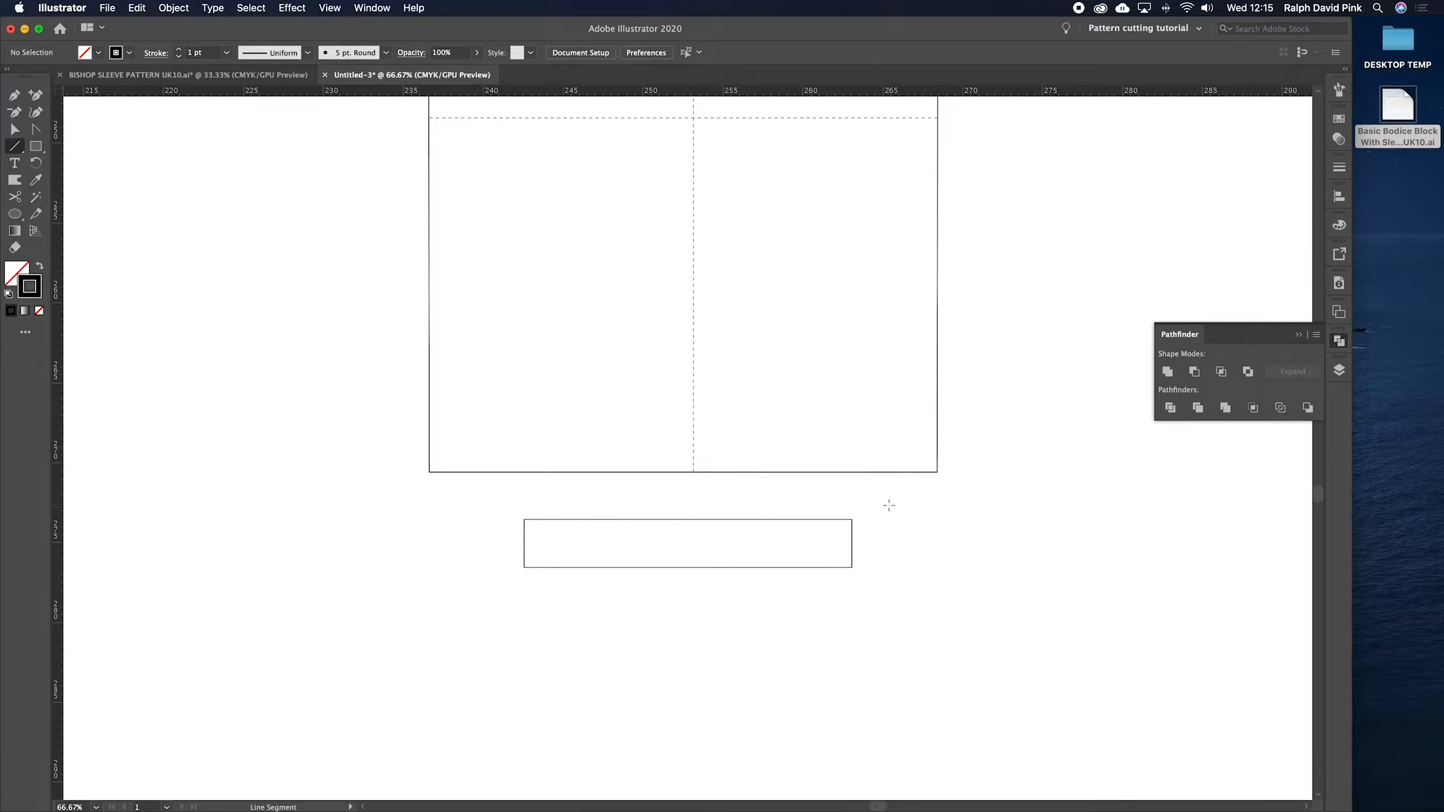
{"action": "left_click", "coordinate": [804, 520]}
{"action": "type", "text": "1"}
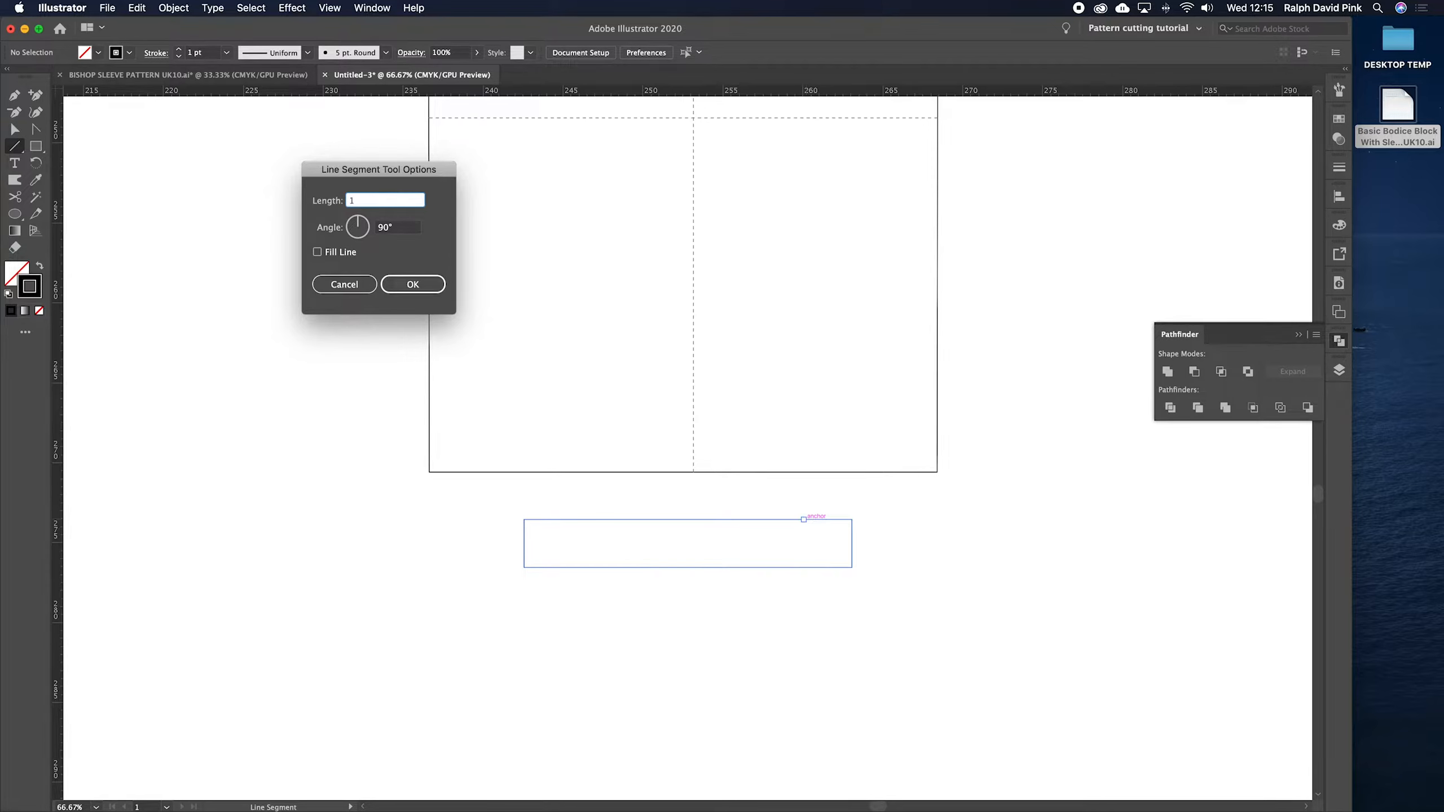
{"action": "left_click", "coordinate": [407, 284]}
- Duplicate the cuff rectangle directly below itself so that their long edges meet
{"action": "key", "text": "a"}
{"action": "left_click", "coordinate": [830, 519], "text": "shift"}
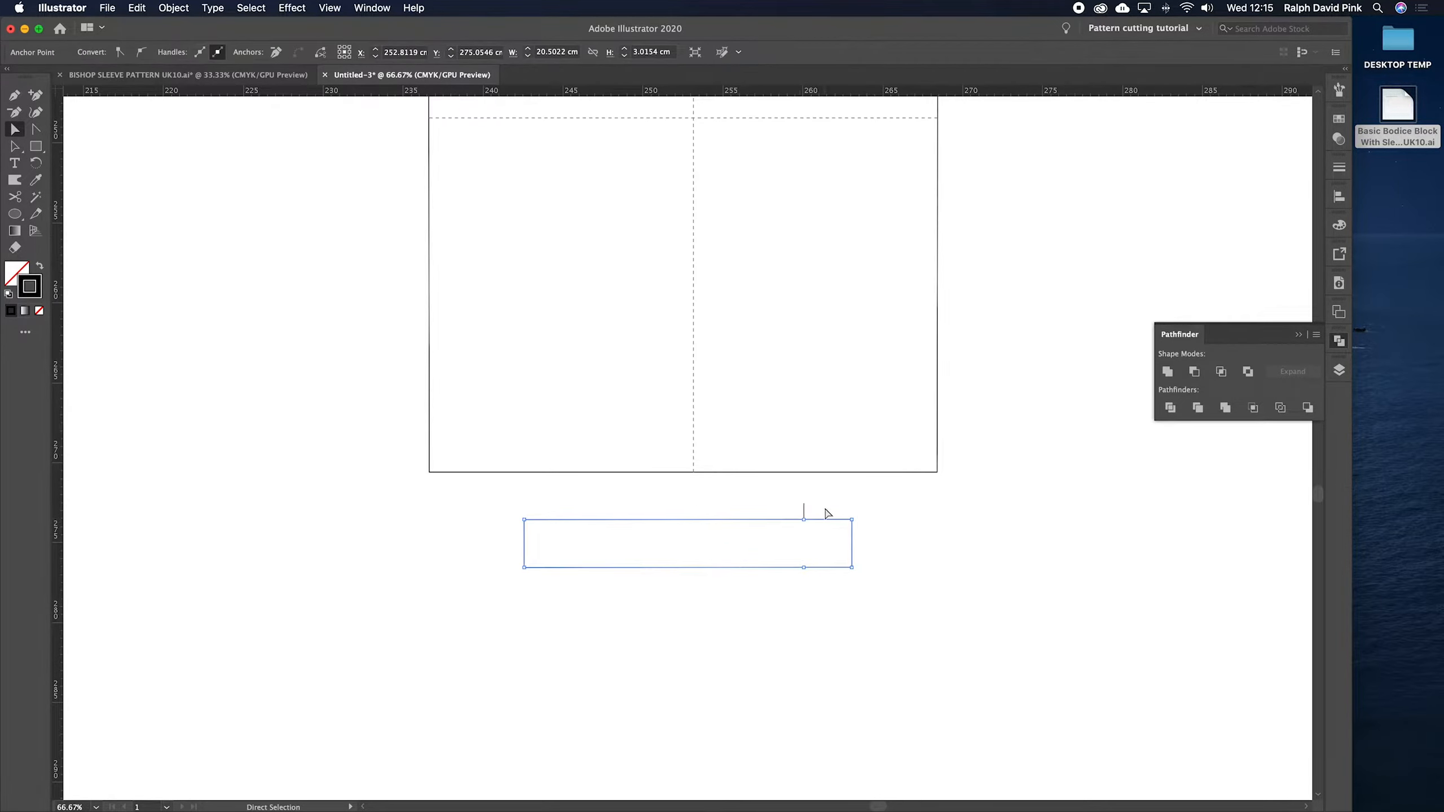
{"action": "left_click", "coordinate": [828, 510]}
{"action": "key", "text": "v"}
{"action": "left_click_drag", "start_coordinate": [825, 502], "coordinate": [788, 531]}
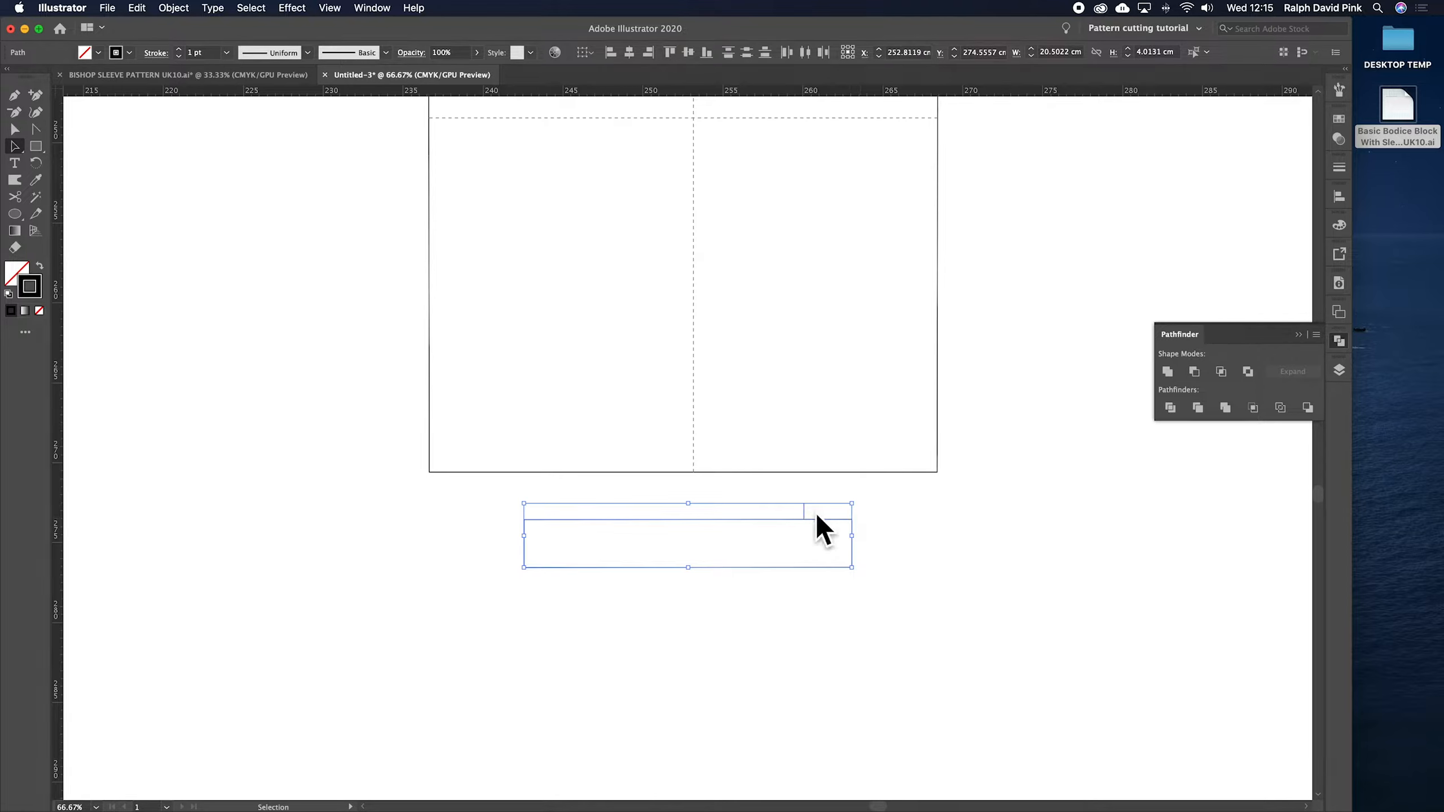
{"action": "left_click", "coordinate": [883, 508]}
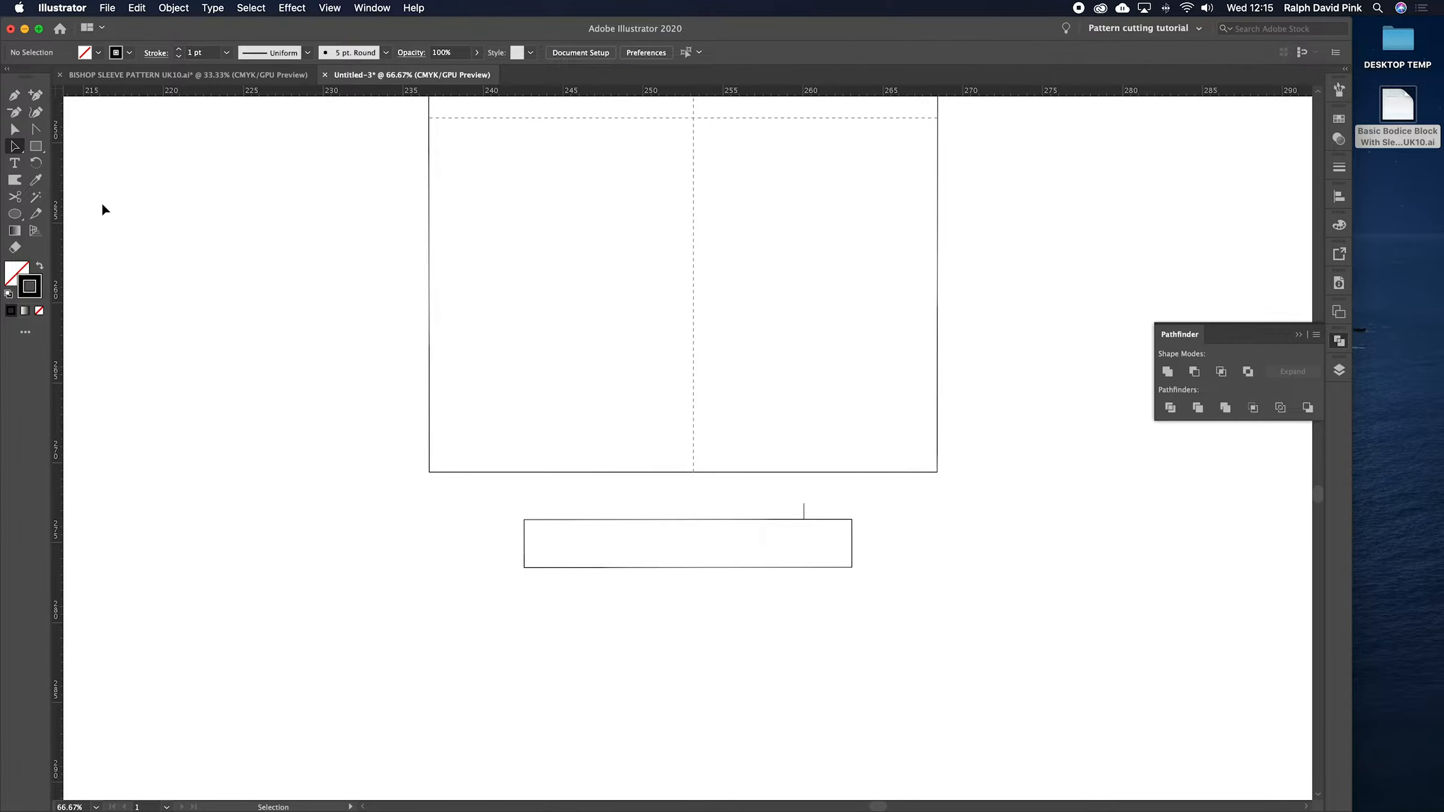
{"action": "left_click", "coordinate": [852, 537]}
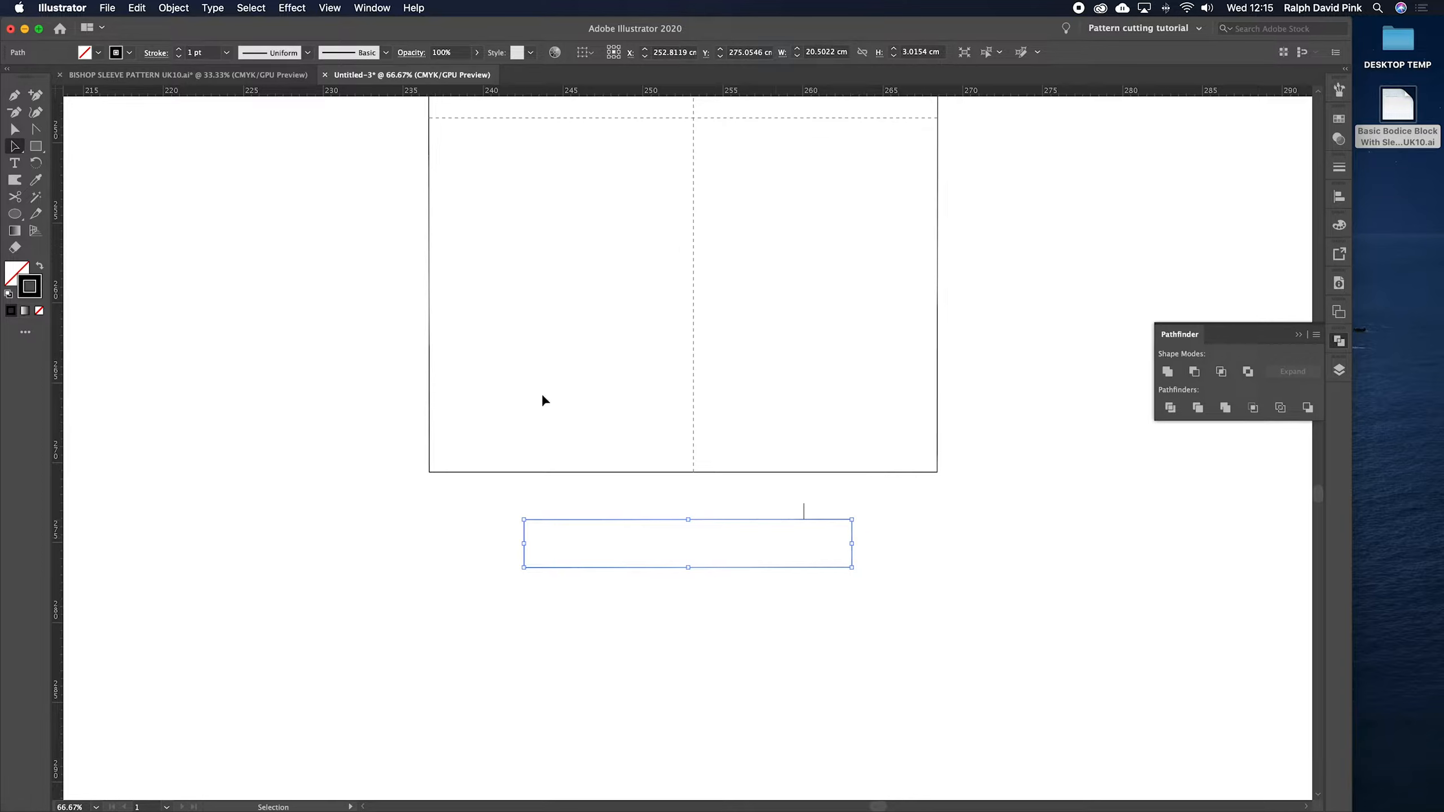
{"action": "left_click_drag", "start_coordinate": [781, 520], "coordinate": [823, 571]}
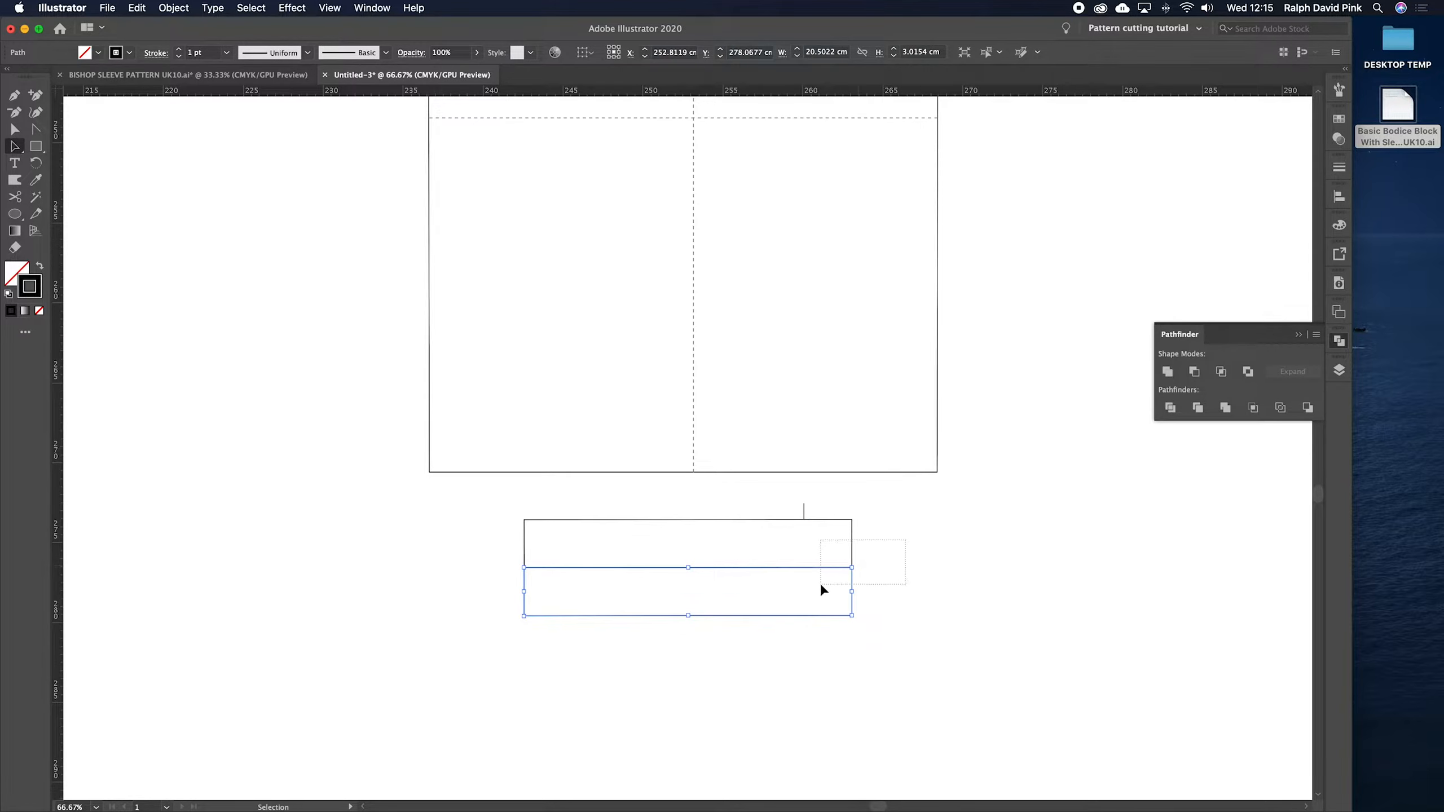
- Try to unite the two stacked cuff rectangles with Pathfinder
{"action": "left_click", "coordinate": [1167, 372]}
{"action": "left_click", "coordinate": [905, 558]}
{"action": "left_click", "coordinate": [781, 566]}
{"action": "left_click", "coordinate": [776, 575]}
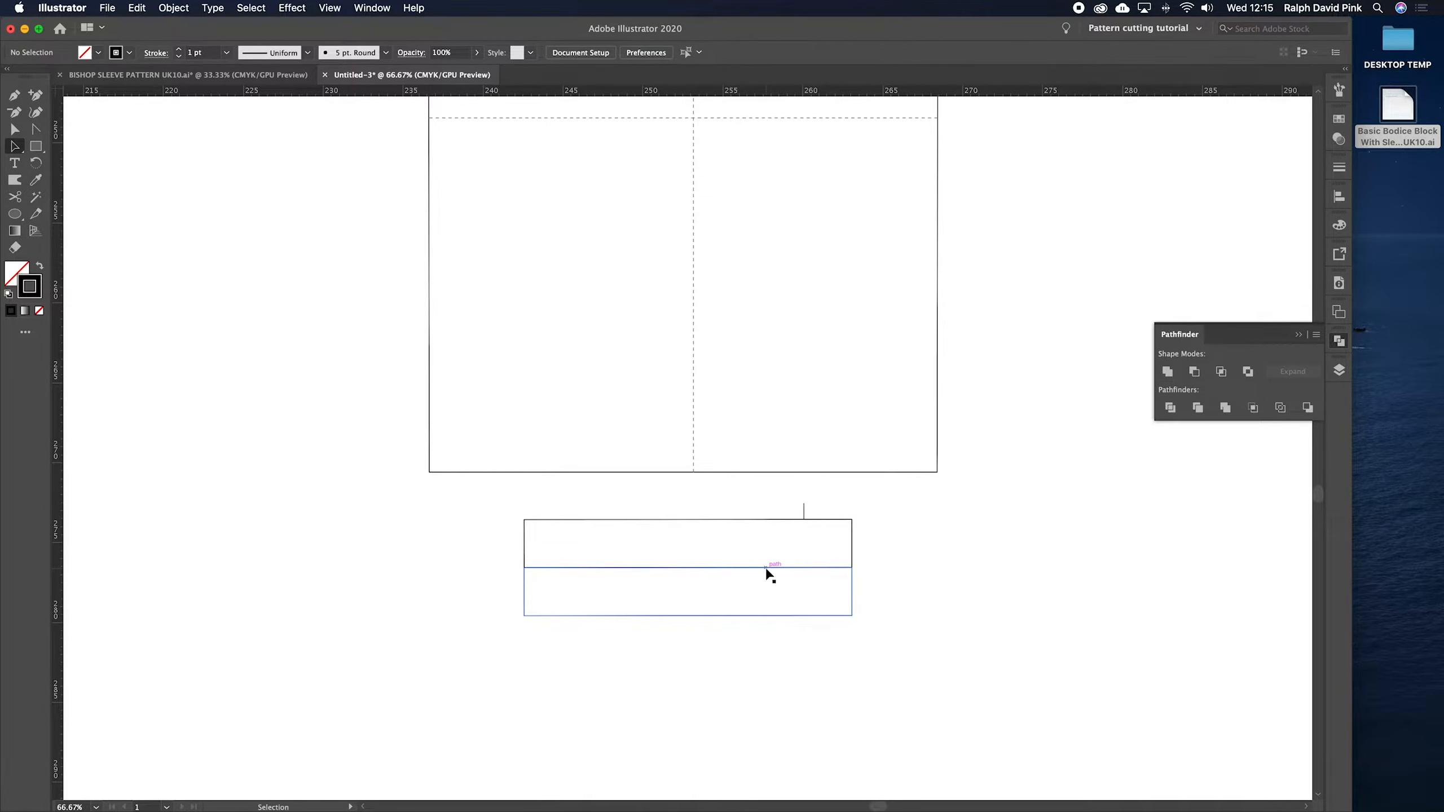
- Add an anchor point to the lower rectangle's top edge and pull it up so it overlaps the upper rectangle
{"action": "left_click", "coordinate": [37, 96]}
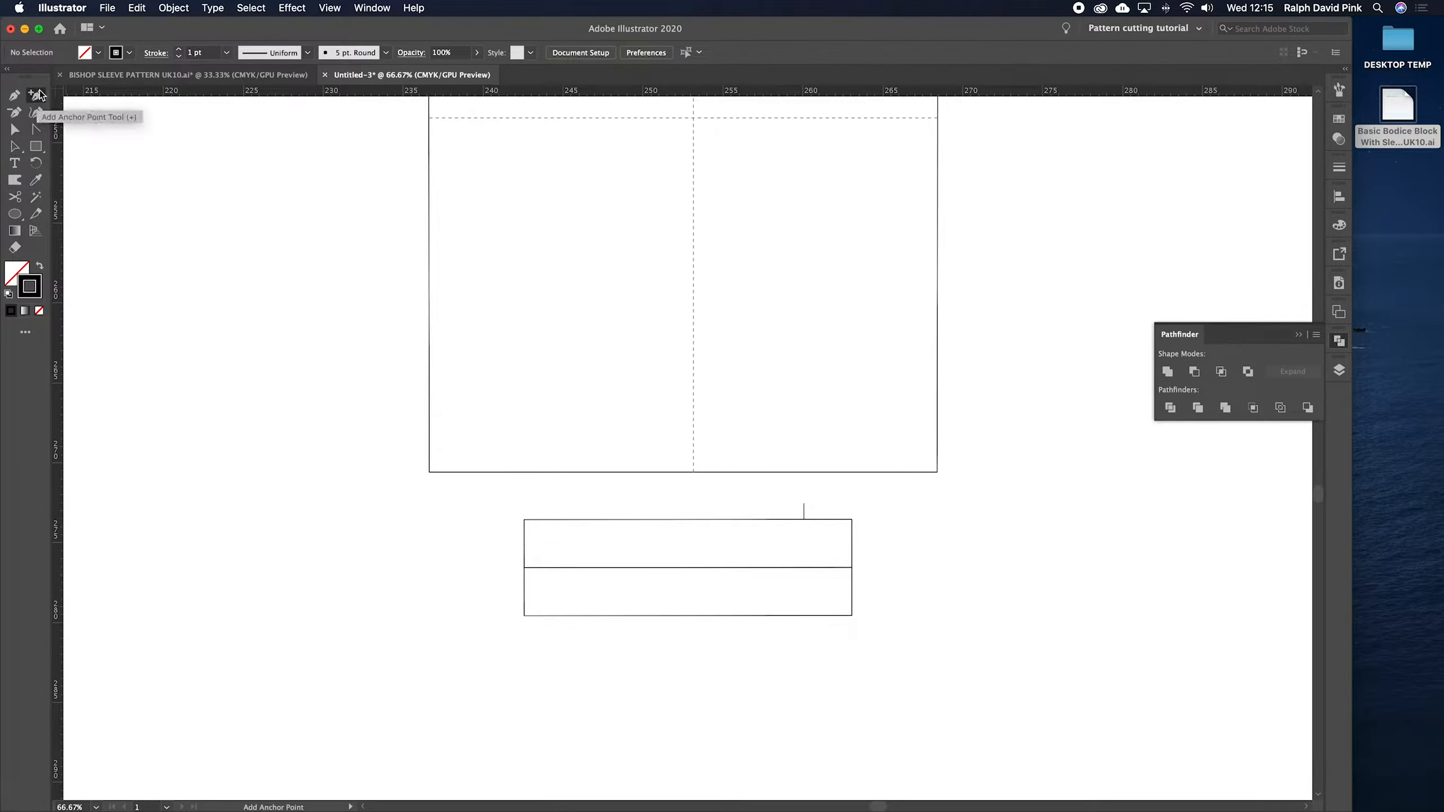
{"action": "left_click", "coordinate": [792, 568]}
{"action": "left_click_drag", "start_coordinate": [792, 568], "coordinate": [793, 552]}
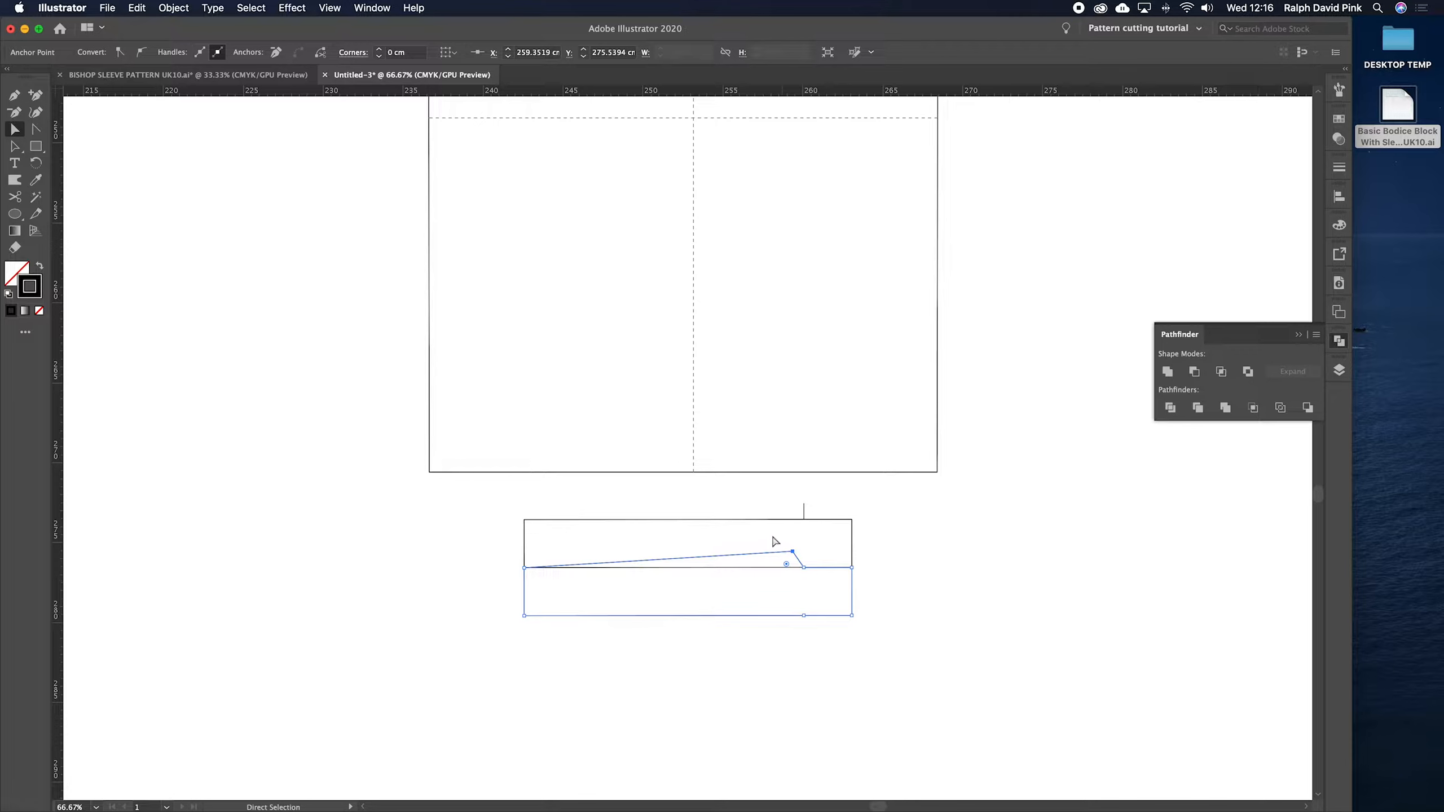
{"action": "left_click", "coordinate": [735, 602]}
{"action": "left_click", "coordinate": [795, 556]}
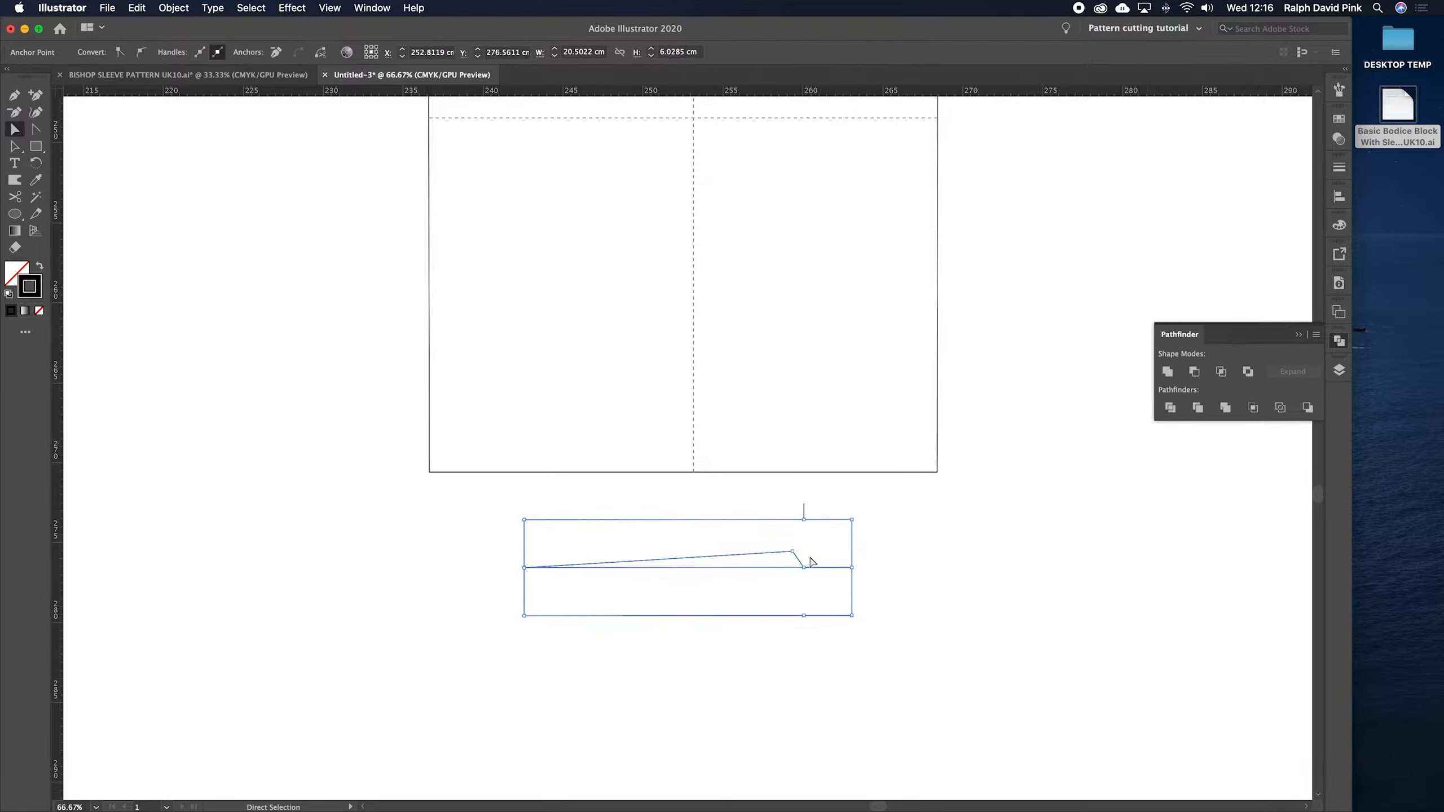
{"action": "mouse_move", "coordinate": [792, 551]}
{"action": "left_mouse_down"}
{"action": "mouse_move", "coordinate": [786, 591]}
{"action": "mouse_move", "coordinate": [783, 549]}
{"action": "left_mouse_up"}
- Unite the two overlapping cuff rectangles with Pathfinder and delete the leftover anchor points along the old shared edge
{"action": "left_click_drag", "start_coordinate": [886, 542], "coordinate": [791, 577]}
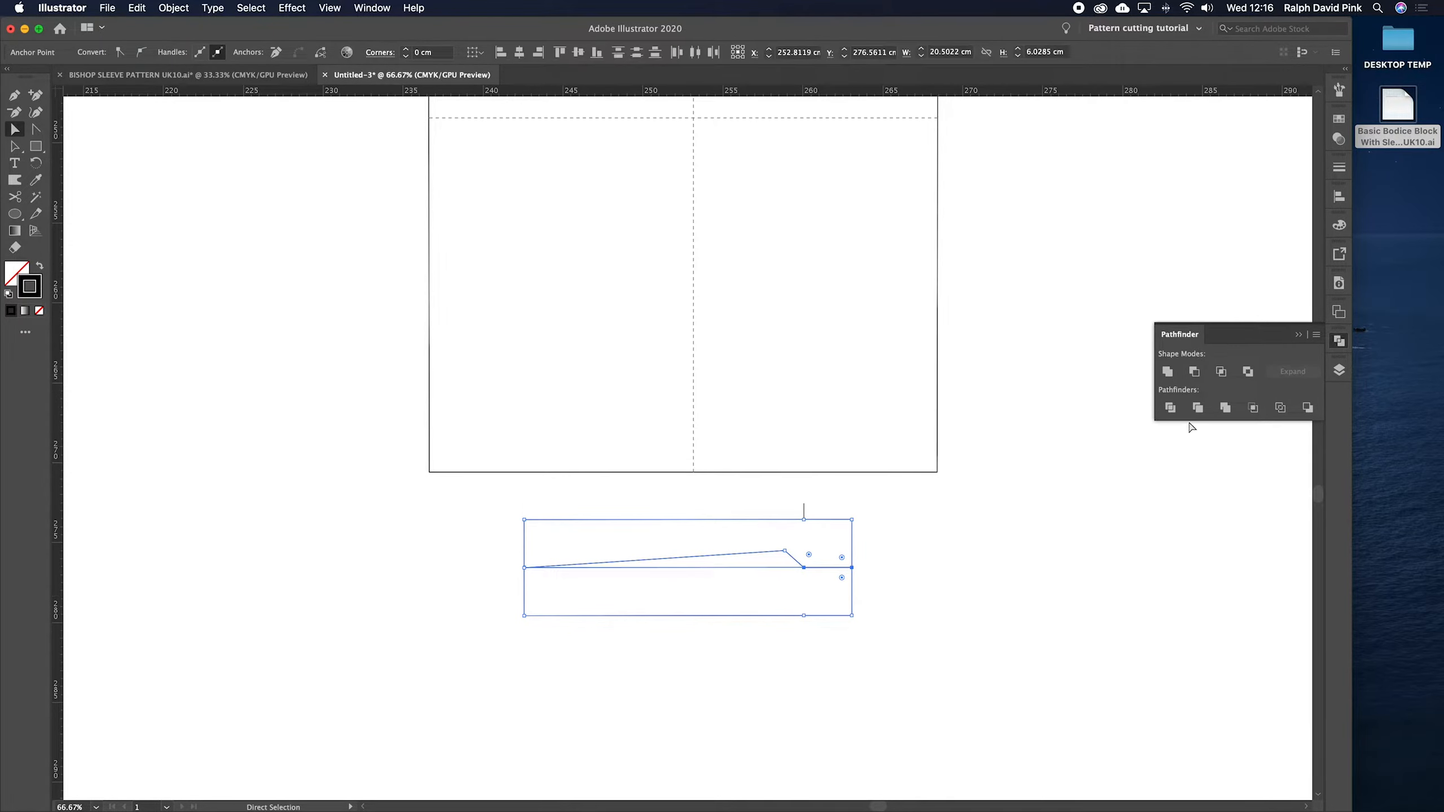
{"action": "left_click", "coordinate": [1168, 373]}
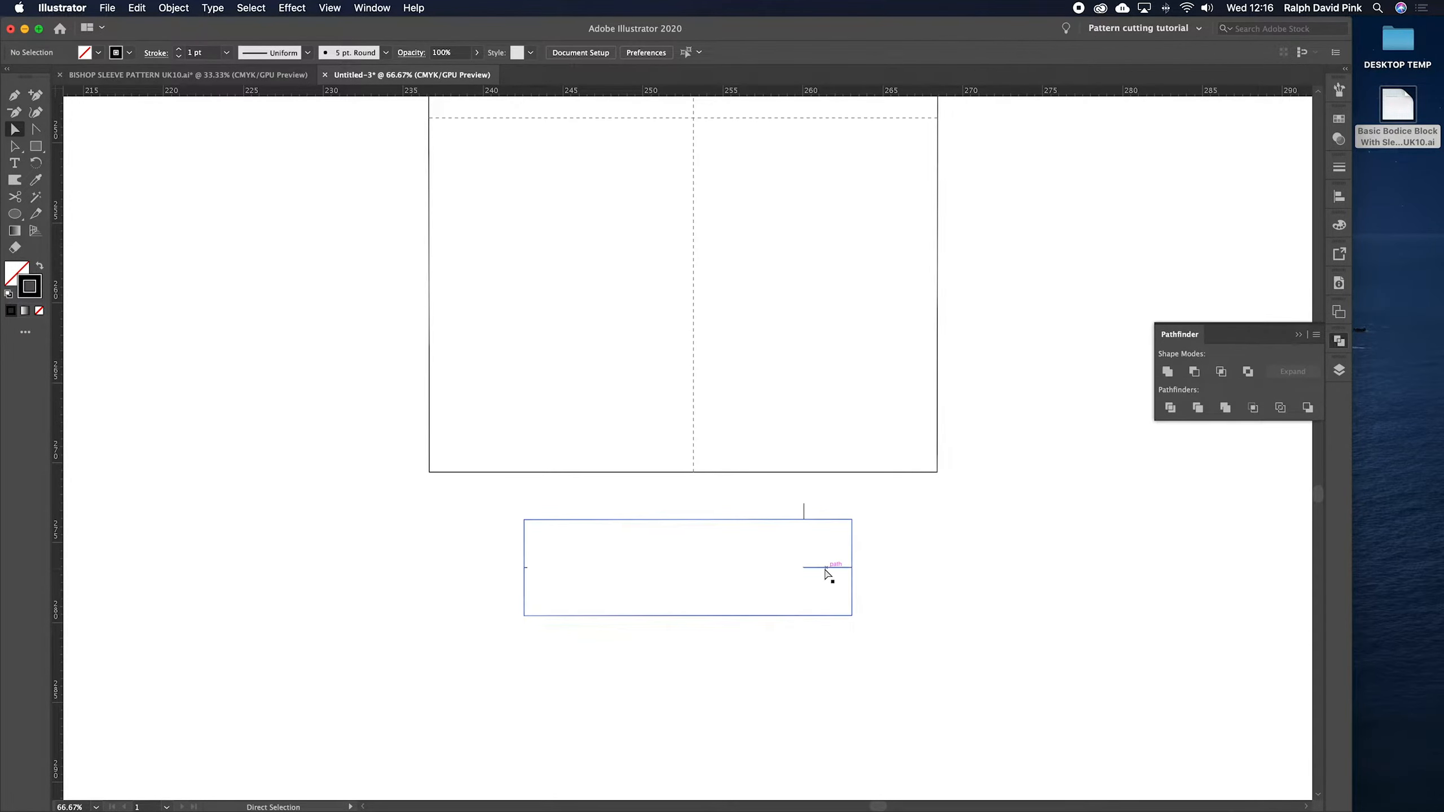
{"action": "key", "text": "minus"}
{"action": "left_click", "coordinate": [803, 567]}
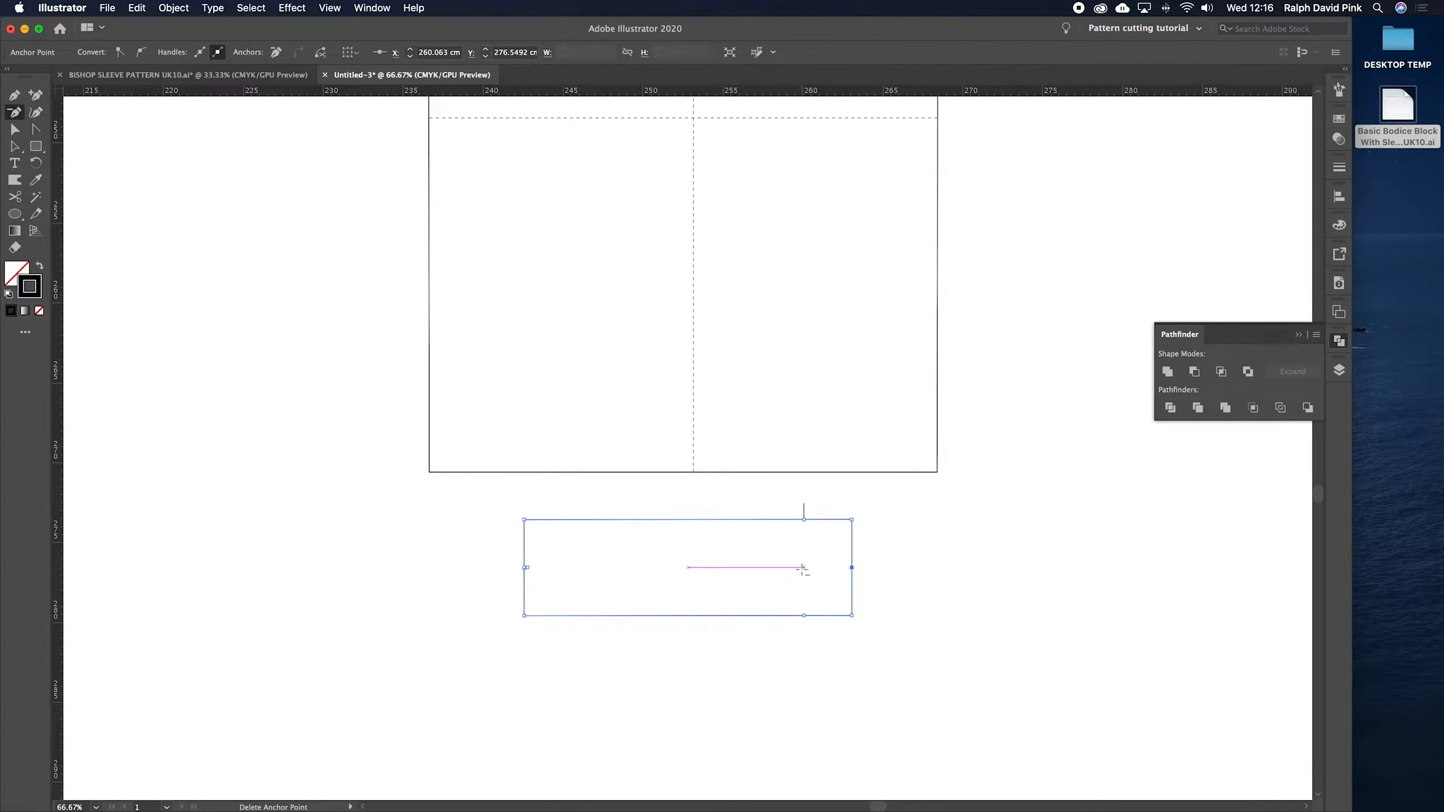
{"action": "left_click", "coordinate": [523, 566]}
{"action": "key", "text": "a"}
{"action": "left_click", "coordinate": [892, 568]}
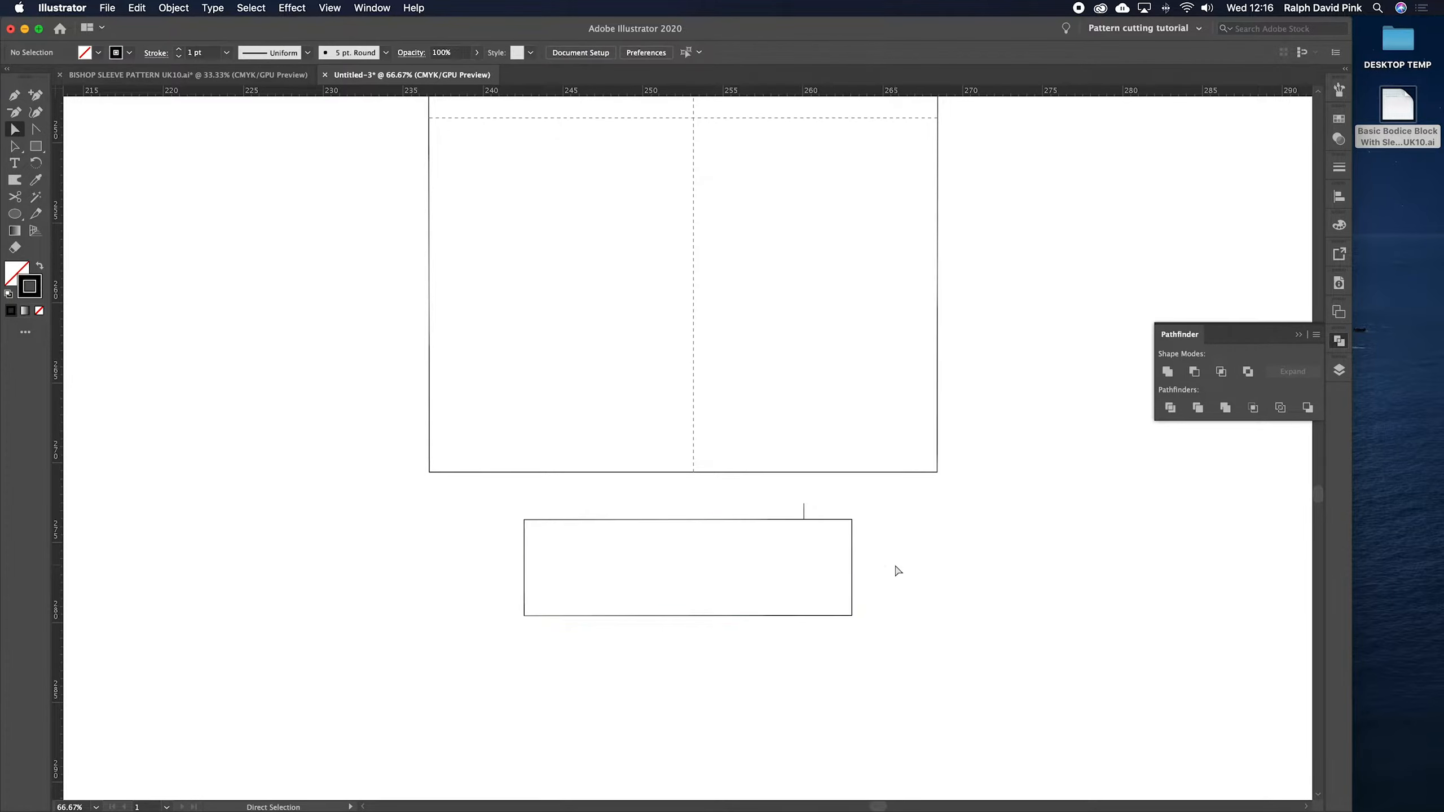
{"action": "key", "text": "backslash"}
{"action": "left_click_drag", "start_coordinate": [852, 567], "coordinate": [524, 566]}
{"action": "key", "text": "a"}
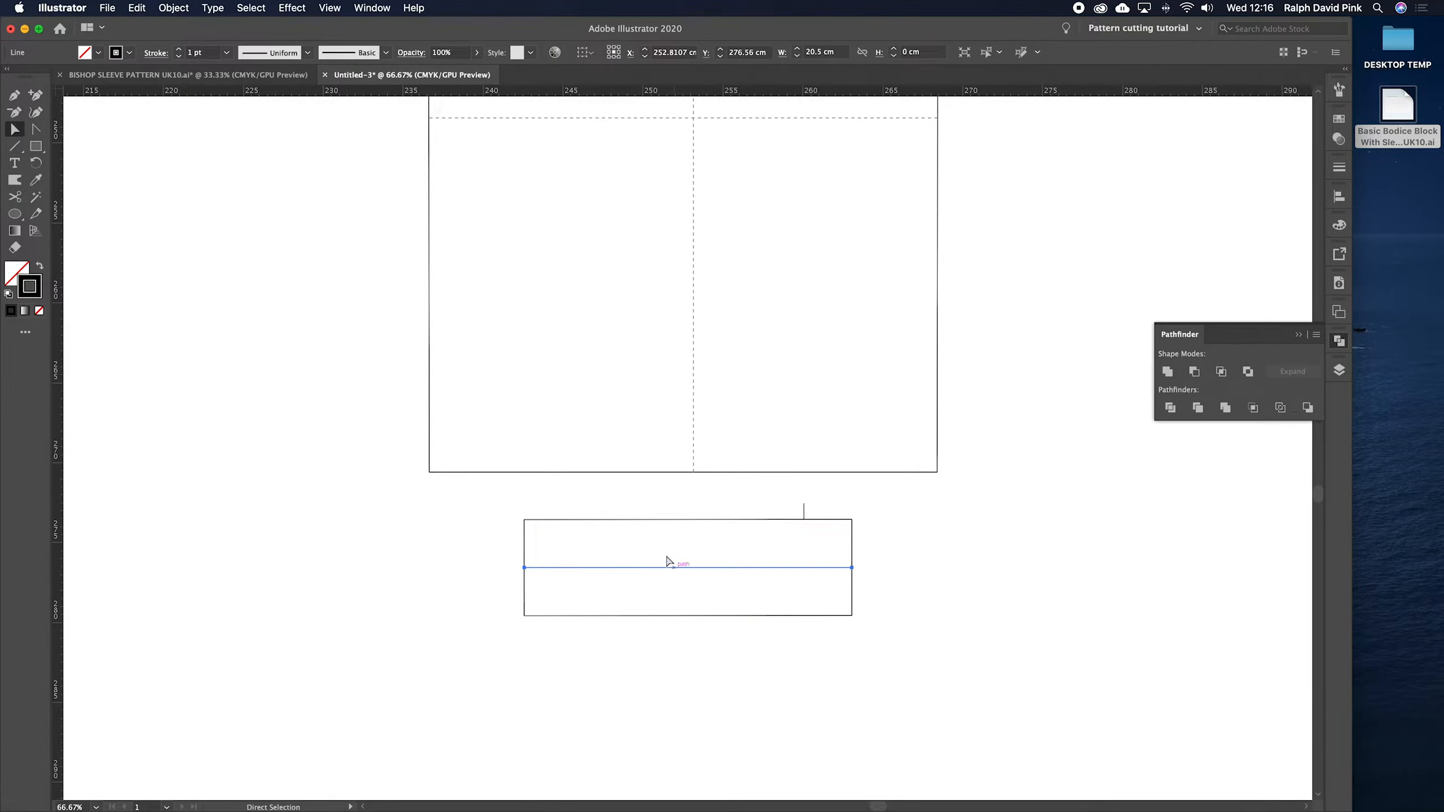
{"action": "left_click", "coordinate": [929, 571]}
{"action": "left_click", "coordinate": [792, 567]}
{"action": "key", "text": "Delete"}
- Draw a fold line about 20.5 cm long across the middle of the cuff, joining its two side edges
{"action": "key", "text": "backslash"}
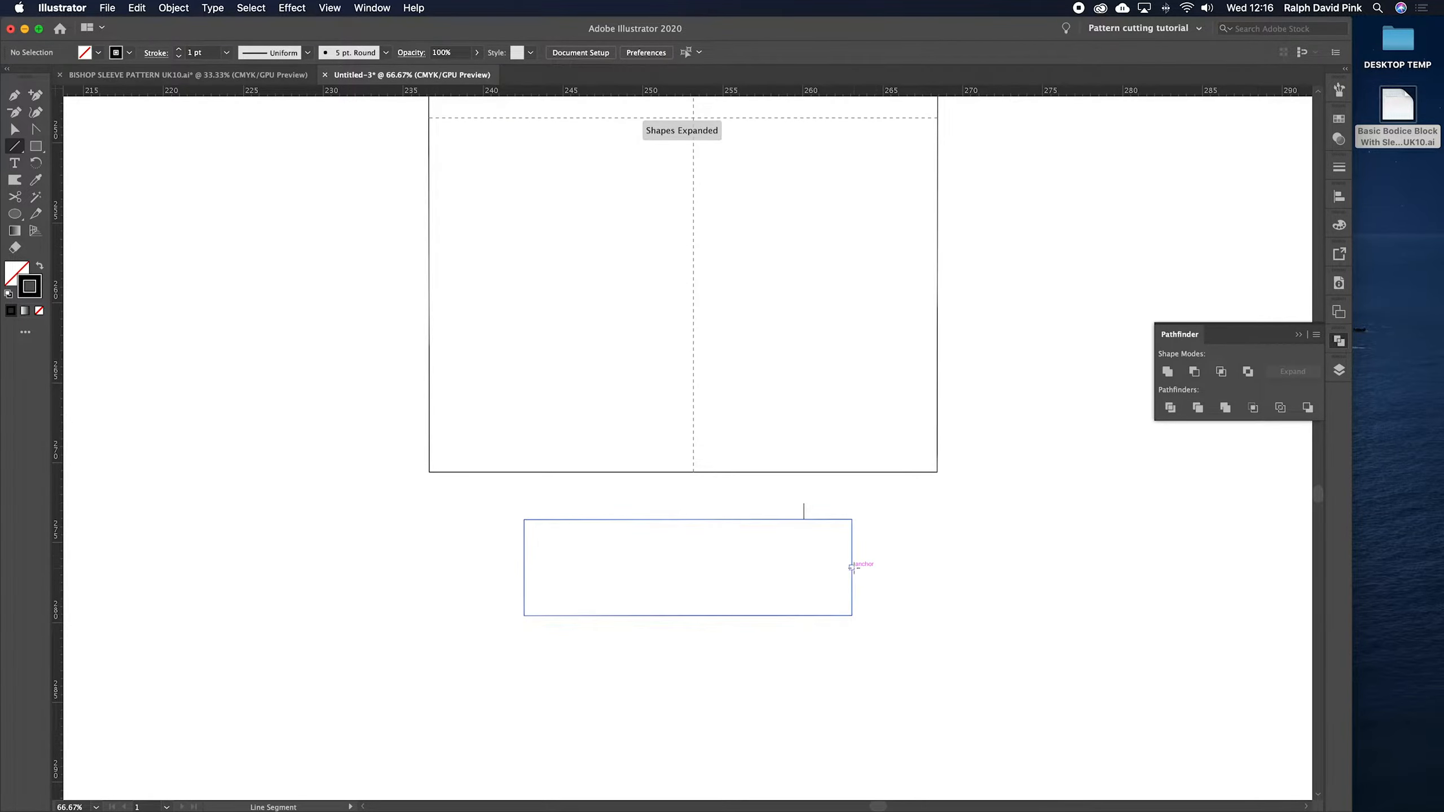
{"action": "left_click_drag", "start_coordinate": [851, 567], "coordinate": [523, 566]}
{"action": "key", "text": "v"}
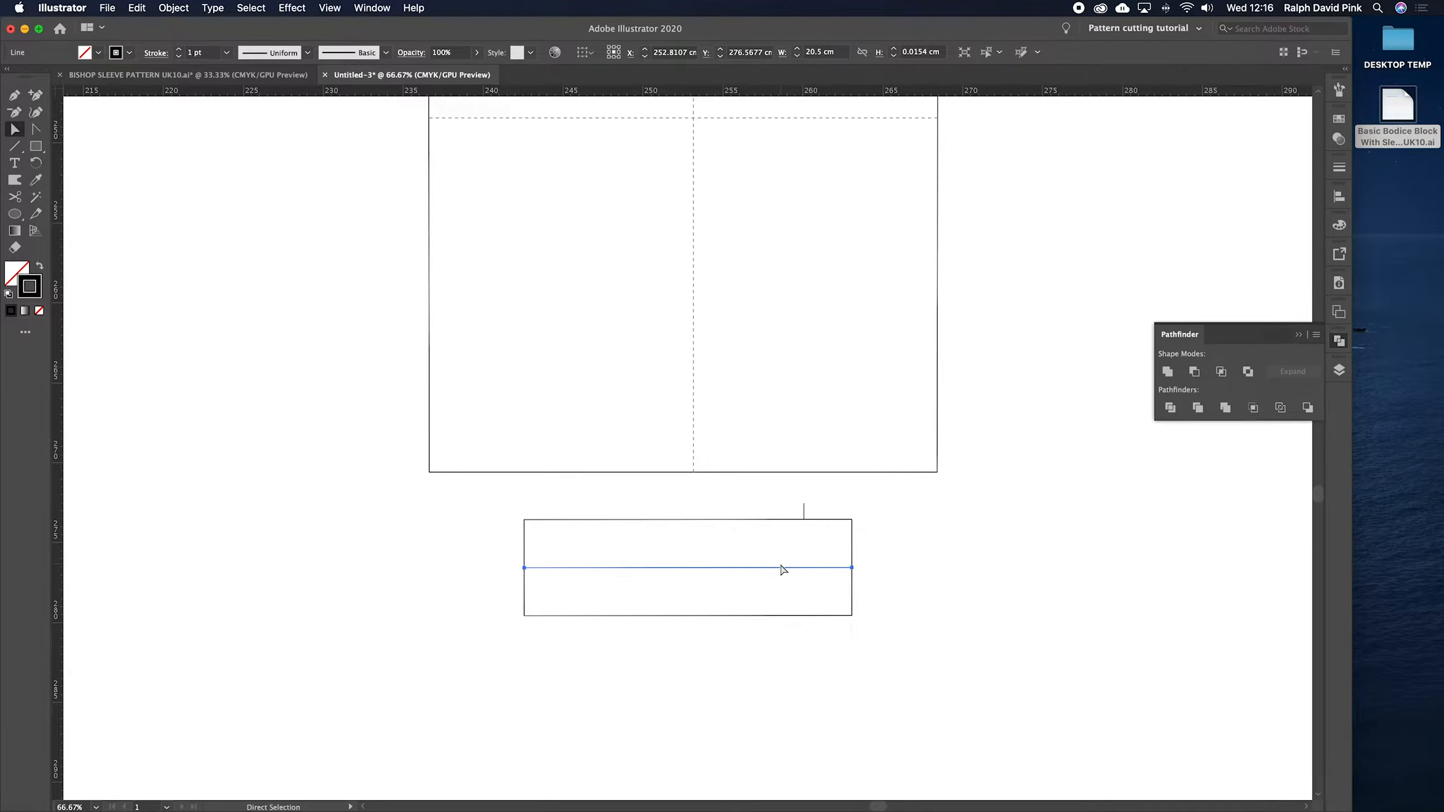
- Give the cuff's fold line a dashed stroke with a 30 pt dash and a 10 pt gap
{"action": "left_click", "coordinate": [1340, 169]}
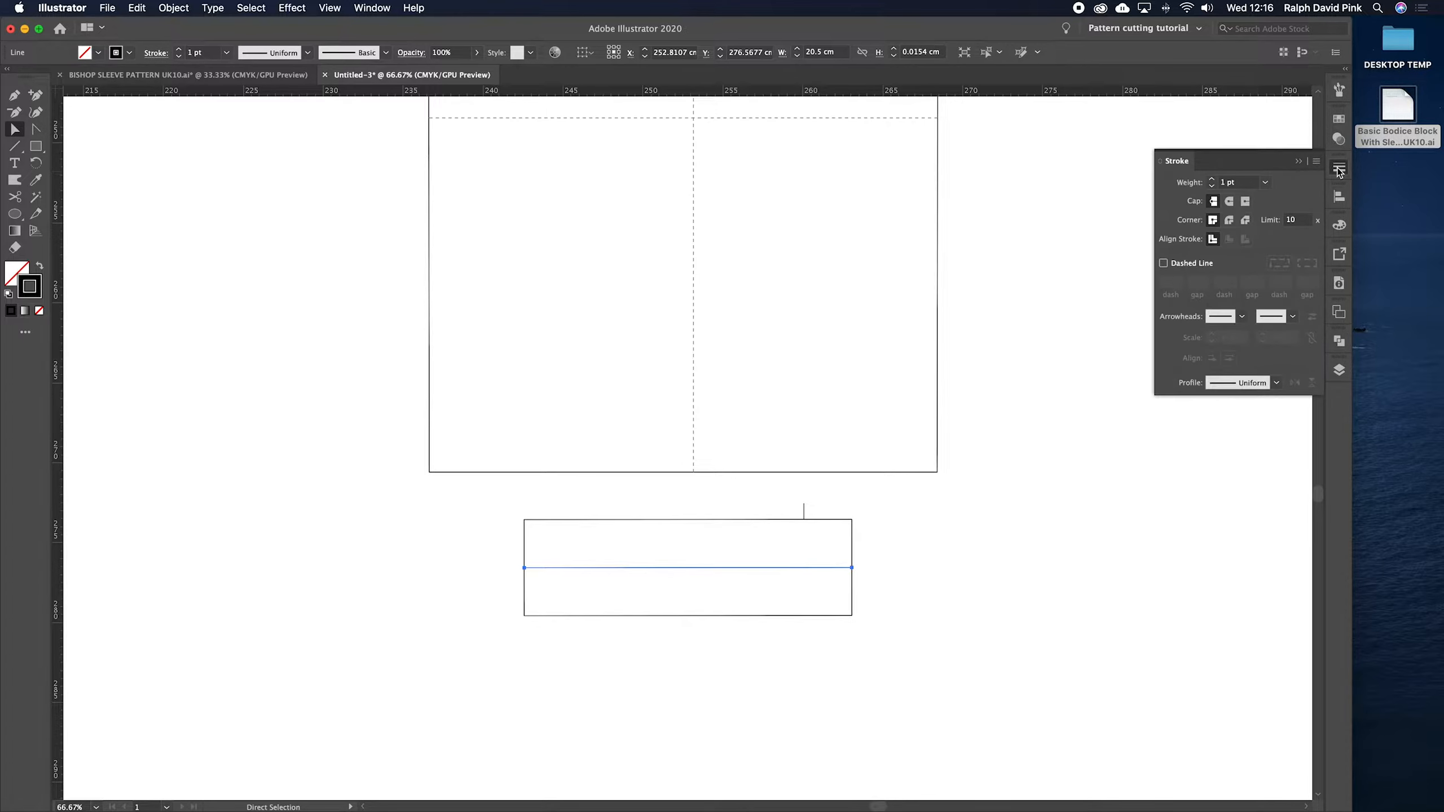
{"action": "left_click", "coordinate": [1163, 264]}
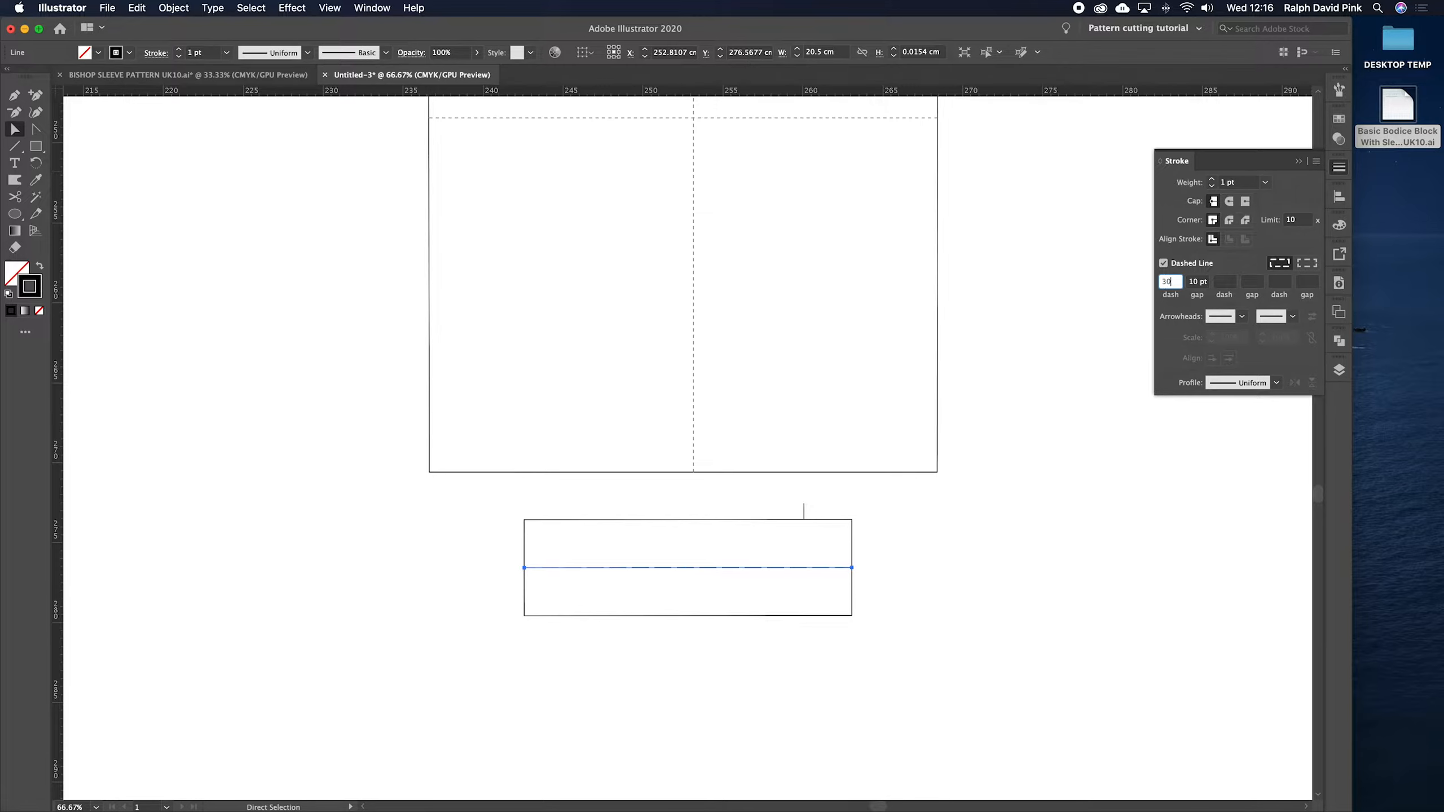
{"action": "key", "text": "Tab"}
{"action": "type", "text": "10"}
{"action": "key", "text": "Return"}
{"action": "left_click", "coordinate": [957, 566]}
{"action": "left_click", "coordinate": [1298, 161]}
- Copy the notch line to below the cuff's bottom edge, directly in line with the top notch
{"action": "scroll", "coordinate": [954, 557], "scroll_direction": "left", "scroll_amount": 2}
{"action": "scroll", "coordinate": [954, 558], "scroll_direction": "down", "scroll_amount": 1}
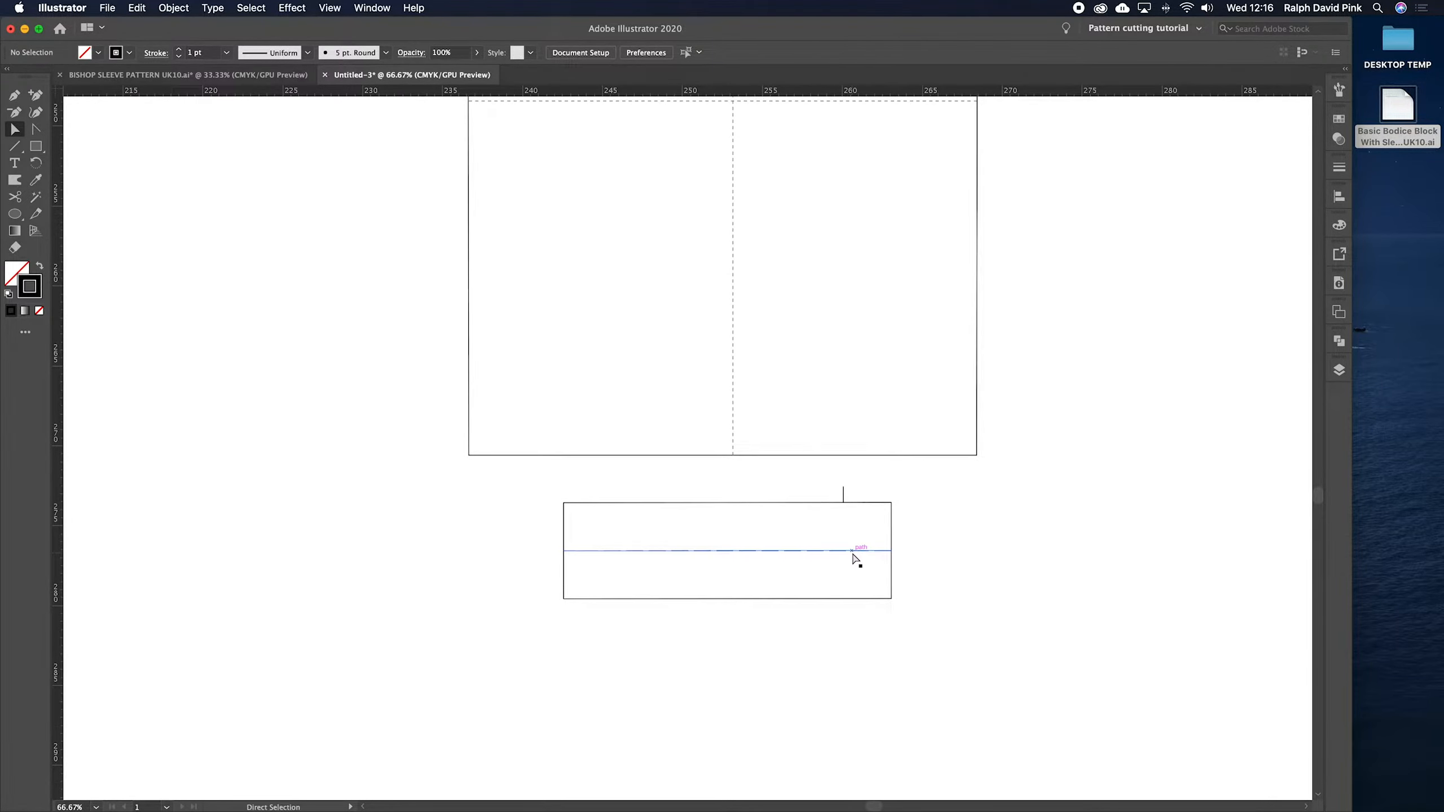
{"action": "key", "text": "v"}
{"action": "left_click", "coordinate": [15, 129]}
{"action": "left_click", "coordinate": [14, 146]}
{"action": "left_click", "coordinate": [844, 493]}
{"action": "key", "text": "a"}
{"action": "key", "text": "v"}
{"action": "left_click", "coordinate": [712, 464]}
{"action": "left_click_drag", "start_coordinate": [687, 441], "coordinate": [845, 604]}
{"action": "key", "text": "a"}
{"action": "left_click", "coordinate": [847, 603]}
{"action": "left_click", "coordinate": [904, 520]}
- Group the cuff outline, dashed fold line and both notches, and ungroup them again
{"action": "key", "text": "v"}
{"action": "left_click_drag", "start_coordinate": [926, 486], "coordinate": [731, 653]}
{"action": "left_click", "coordinate": [948, 569]}
{"action": "left_click", "coordinate": [867, 552]}
{"action": "left_click", "coordinate": [939, 521]}
{"action": "left_click_drag", "start_coordinate": [544, 487], "coordinate": [883, 657]}
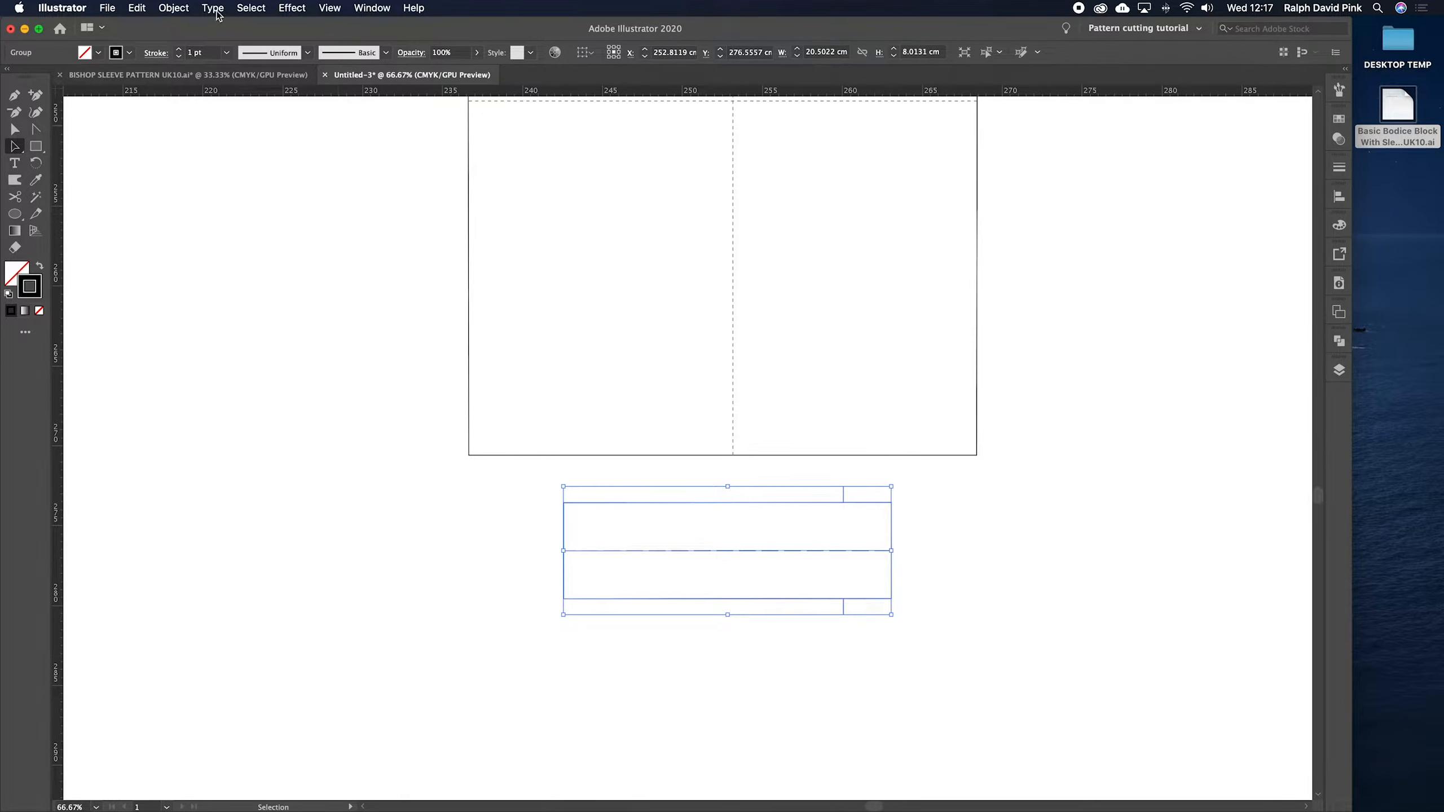
{"action": "left_click", "coordinate": [173, 8]}
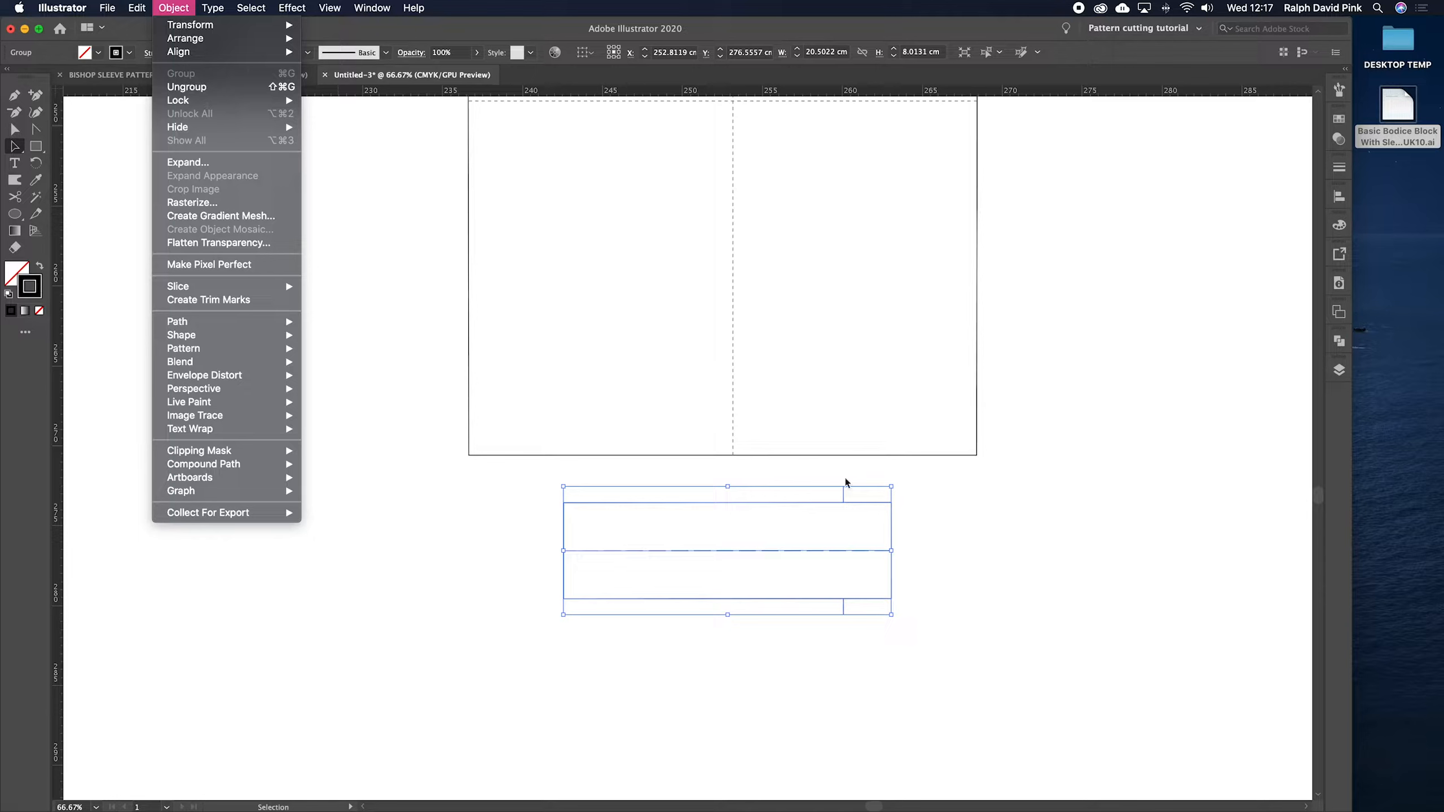
{"action": "key", "text": "super+shift+g"}
{"action": "left_click", "coordinate": [891, 528]}
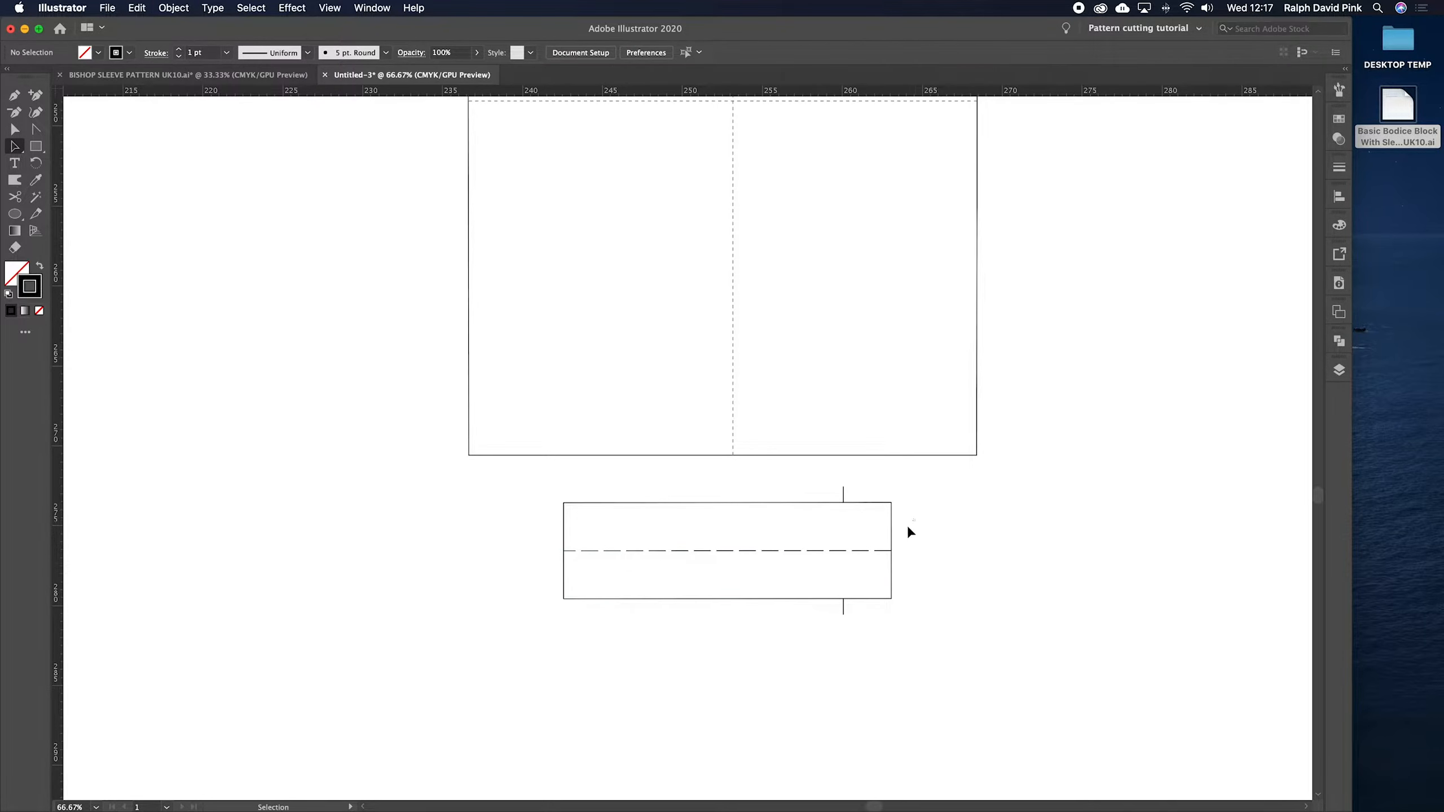
- Group the cuff outline, dashed fold line and both notches into one object
{"action": "left_click", "coordinate": [950, 538]}
{"action": "left_click", "coordinate": [845, 551]}
{"action": "left_click_drag", "start_coordinate": [949, 490], "coordinate": [684, 639]}
{"action": "left_click", "coordinate": [173, 8]}
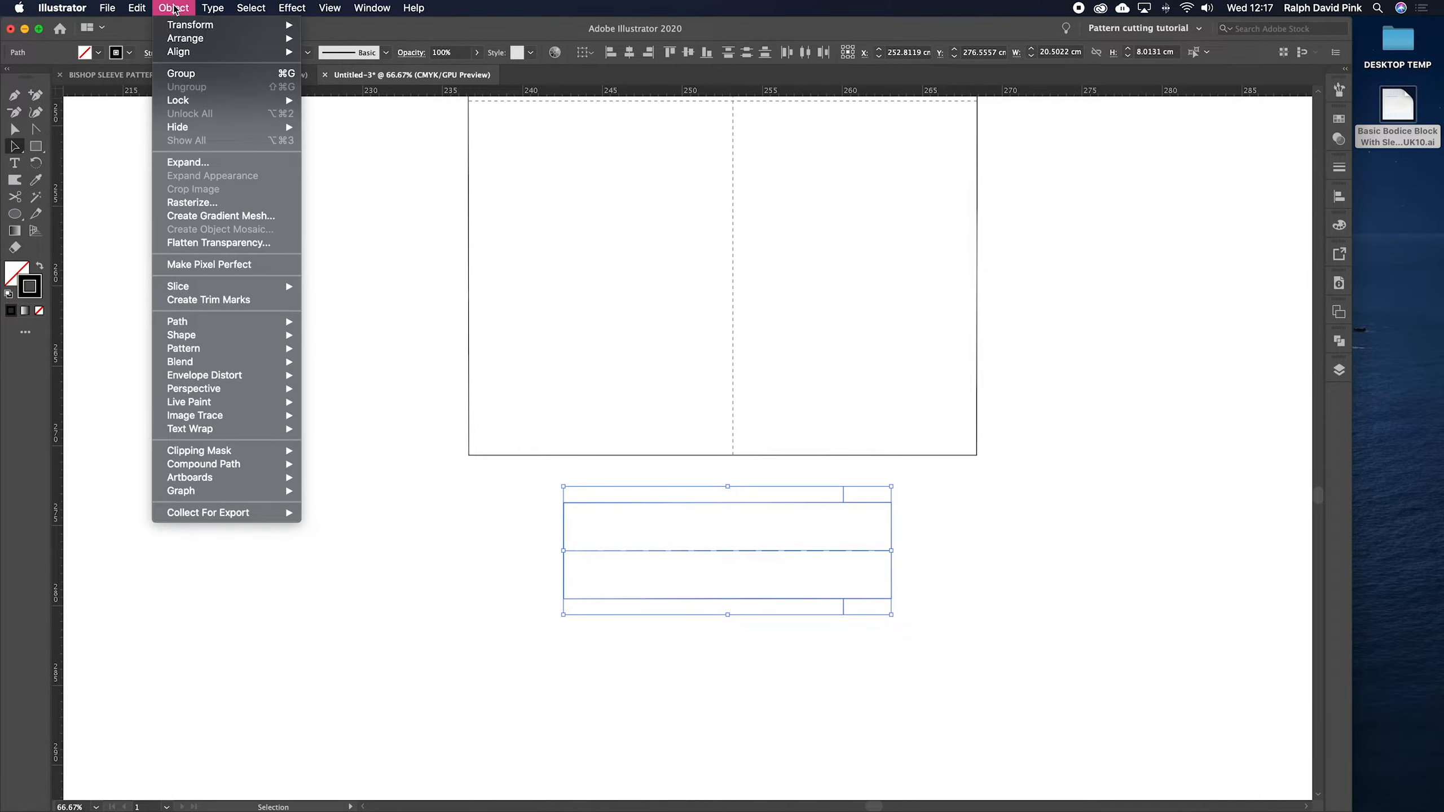
{"action": "left_click", "coordinate": [176, 71]}
{"action": "left_click", "coordinate": [882, 515]}
{"action": "left_click_drag", "start_coordinate": [883, 512], "coordinate": [712, 580]}
{"action": "key", "text": "super+z"}
- Position the grouped cuff slightly below the sleeve hem, centred on the sleeve's vertical dashed line
{"action": "left_click", "coordinate": [1020, 496]}
{"action": "left_click_drag", "start_coordinate": [891, 534], "coordinate": [896, 551]}
{"action": "left_click_drag", "start_coordinate": [674, 522], "coordinate": [741, 670]}
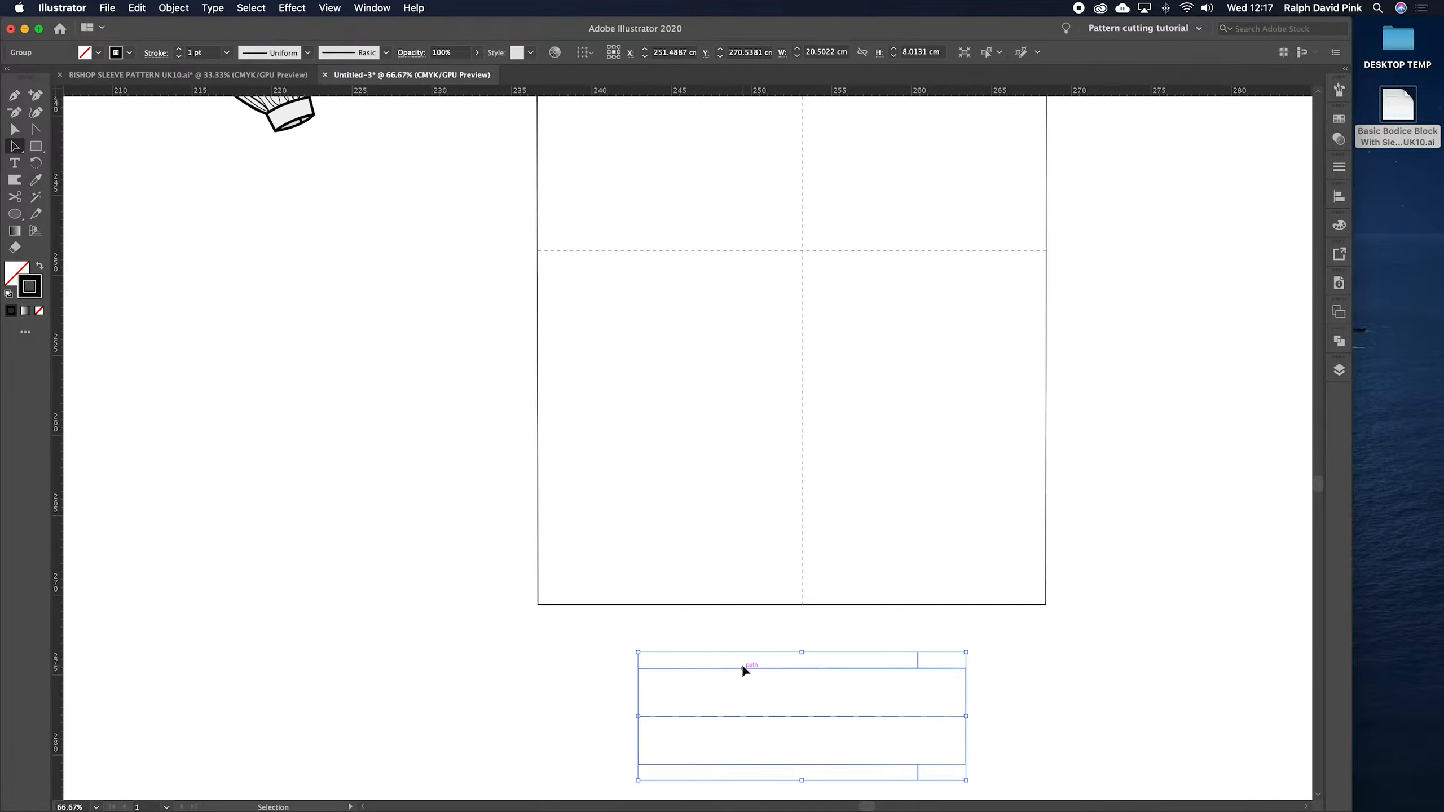
{"action": "left_click_drag", "start_coordinate": [886, 690], "coordinate": [892, 579]}
{"action": "left_click", "coordinate": [827, 523]}
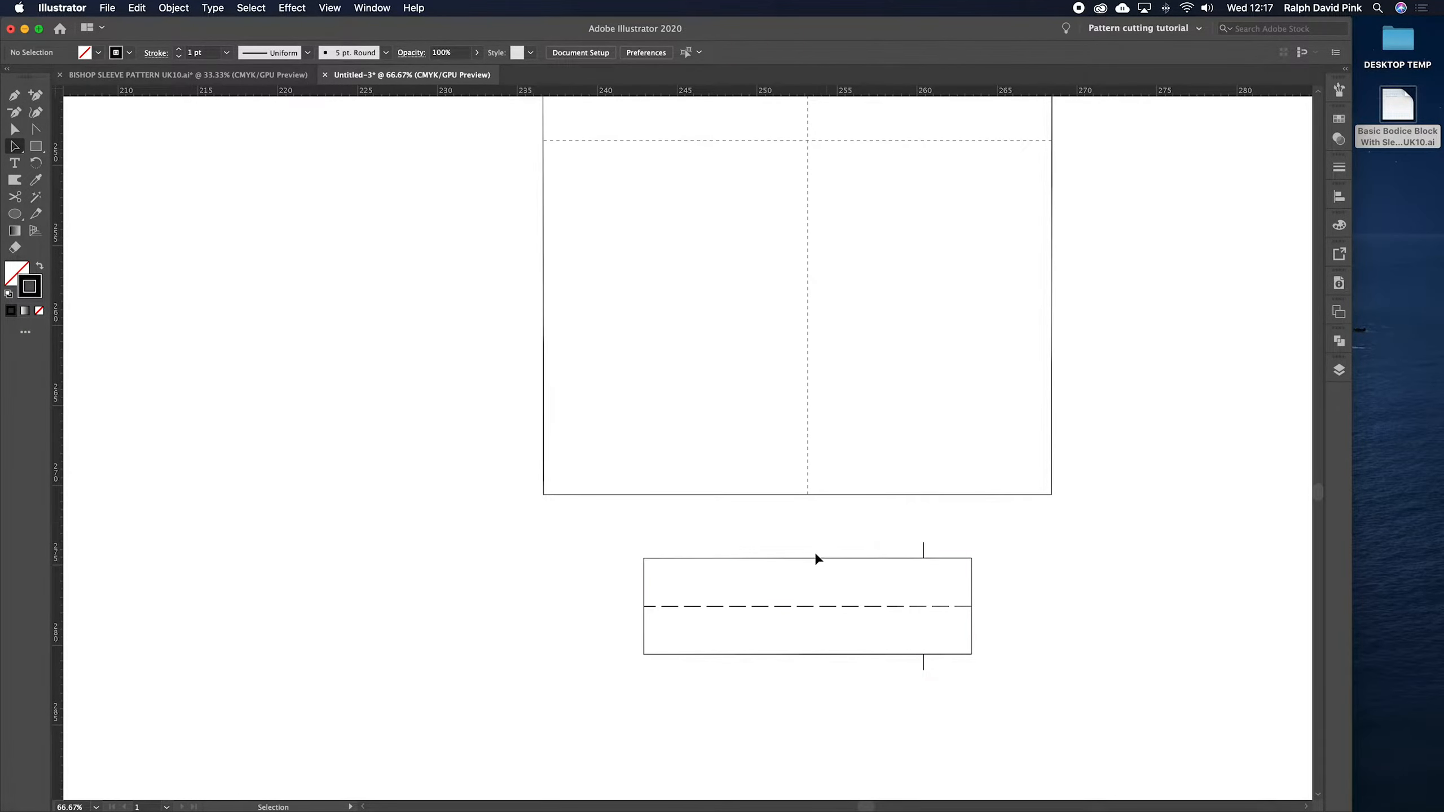
- Move the grouped cuff up over the sleeve's lower edge so its fold line lies along the hem
{"action": "left_click_drag", "start_coordinate": [816, 562], "coordinate": [793, 446]}
{"action": "key", "text": "super+minus"}
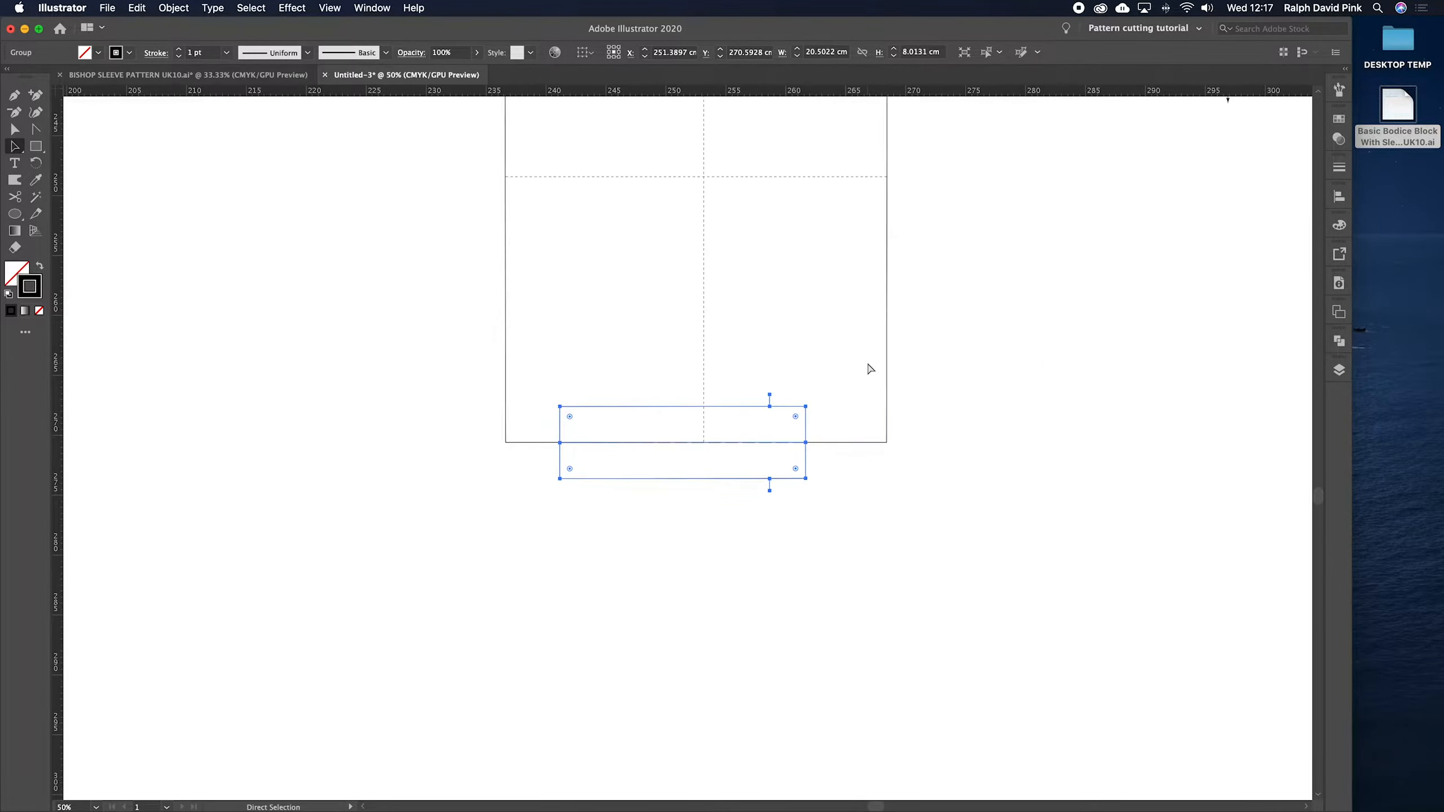
{"action": "scroll", "coordinate": [851, 487], "scroll_direction": "up", "scroll_amount": 6}
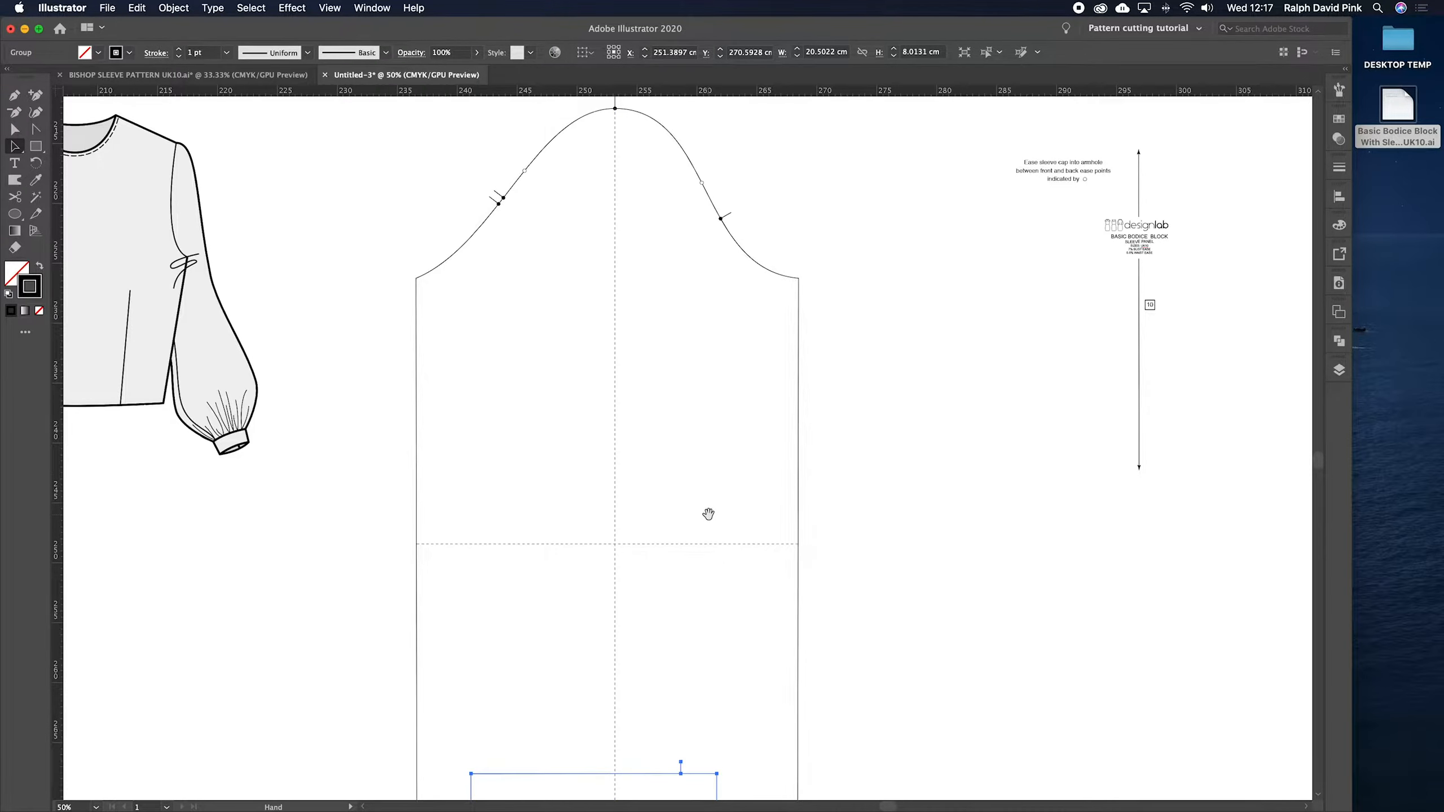
{"action": "scroll", "coordinate": [713, 466], "scroll_direction": "down", "scroll_amount": 6}
{"action": "key", "text": "super+equal"}
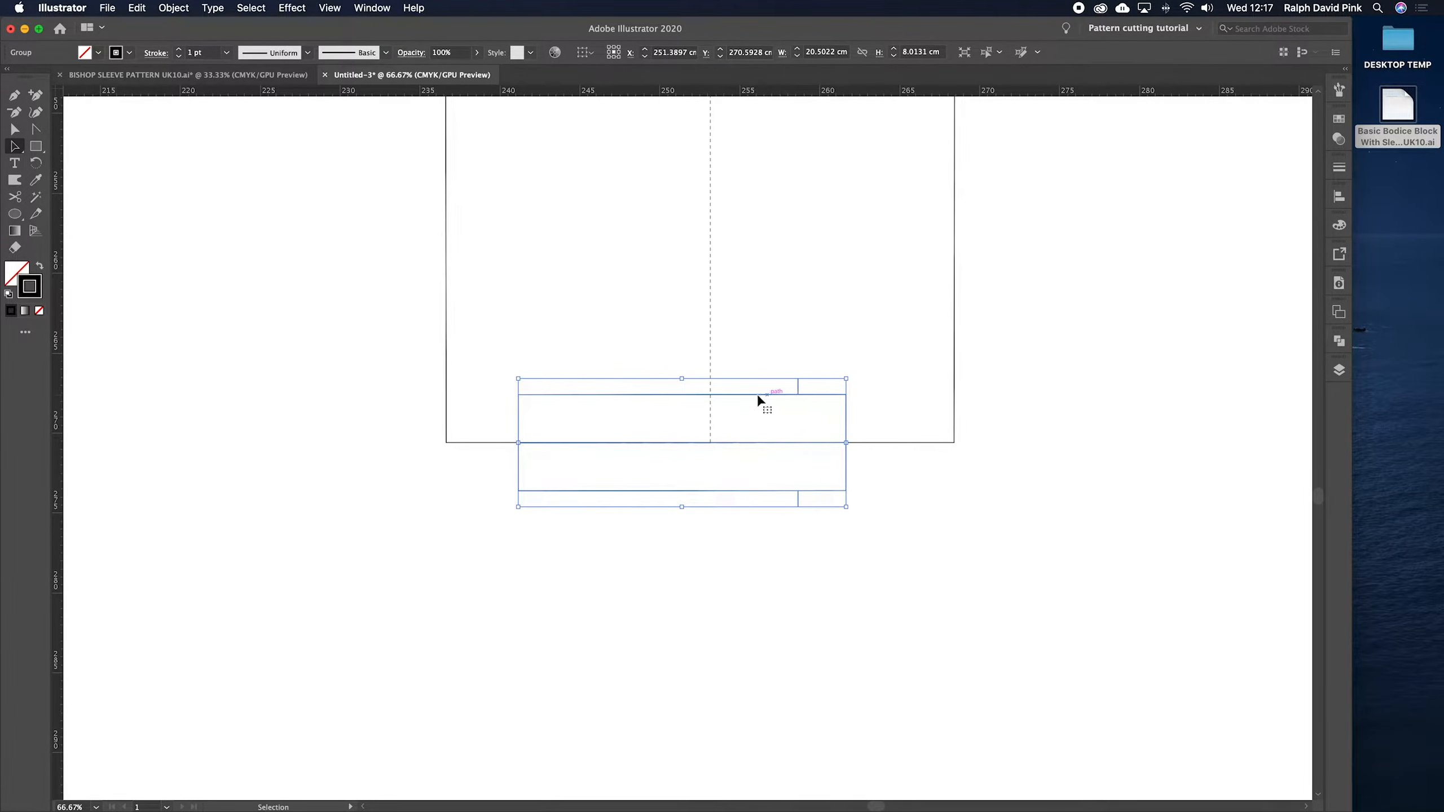
- Draw a straight line across the sleeve from side seam to side seam along the cuff's upper edge, and delete it
{"action": "key", "text": "a"}
{"action": "left_click", "coordinate": [710, 405]}
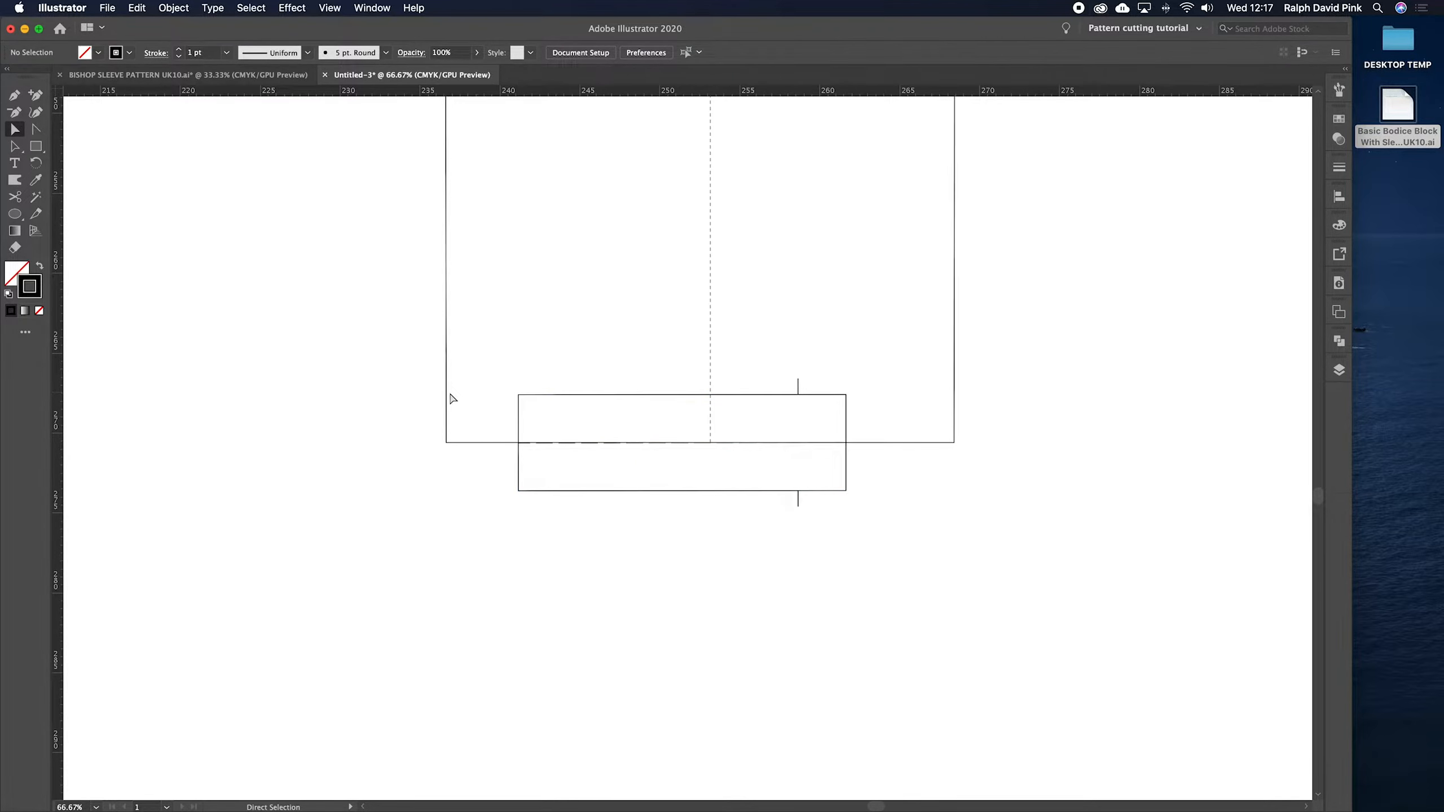
{"action": "key", "text": "backslash"}
{"action": "left_click_drag", "start_coordinate": [445, 394], "coordinate": [953, 394]}
{"action": "key", "text": "a"}
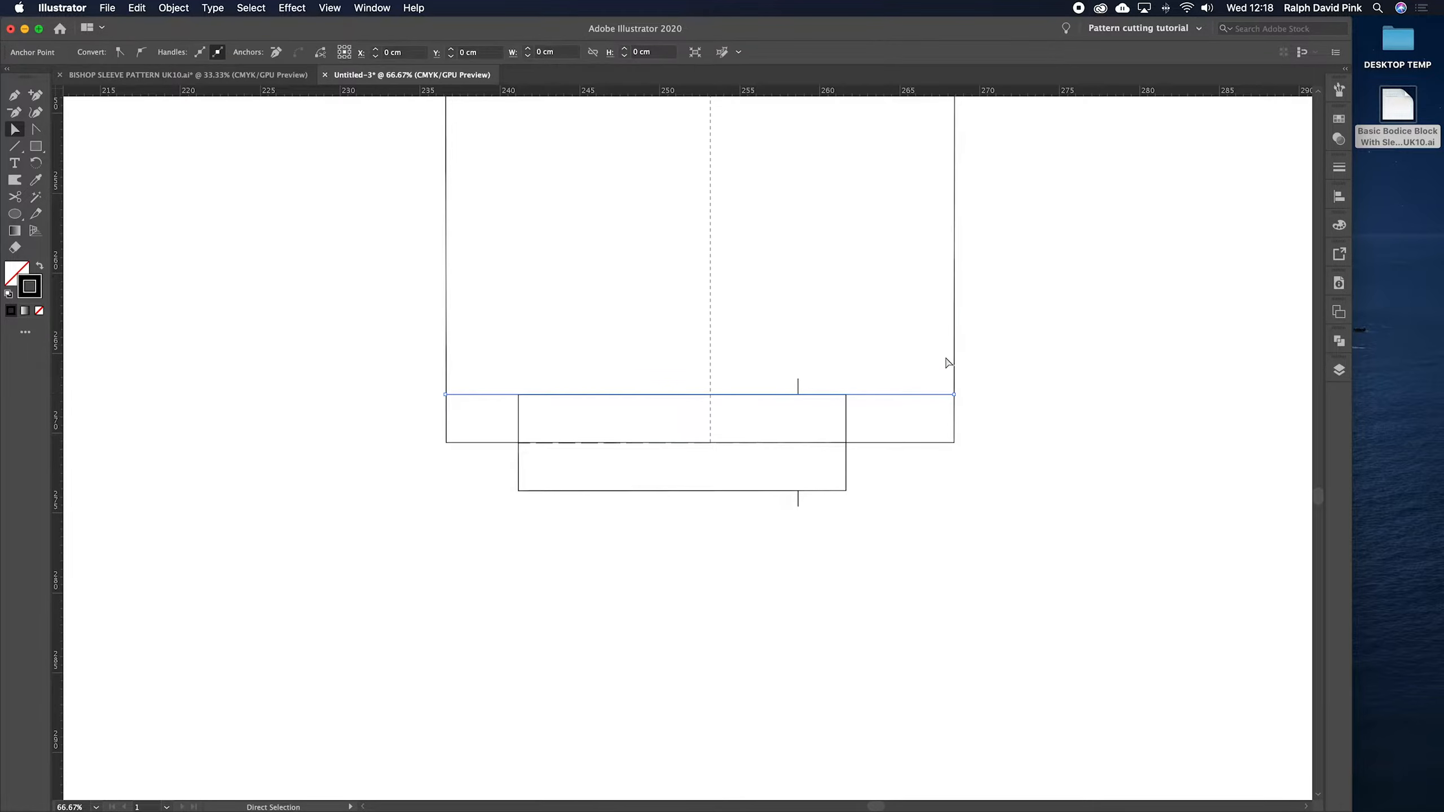
{"action": "key", "text": "BackSpace"}
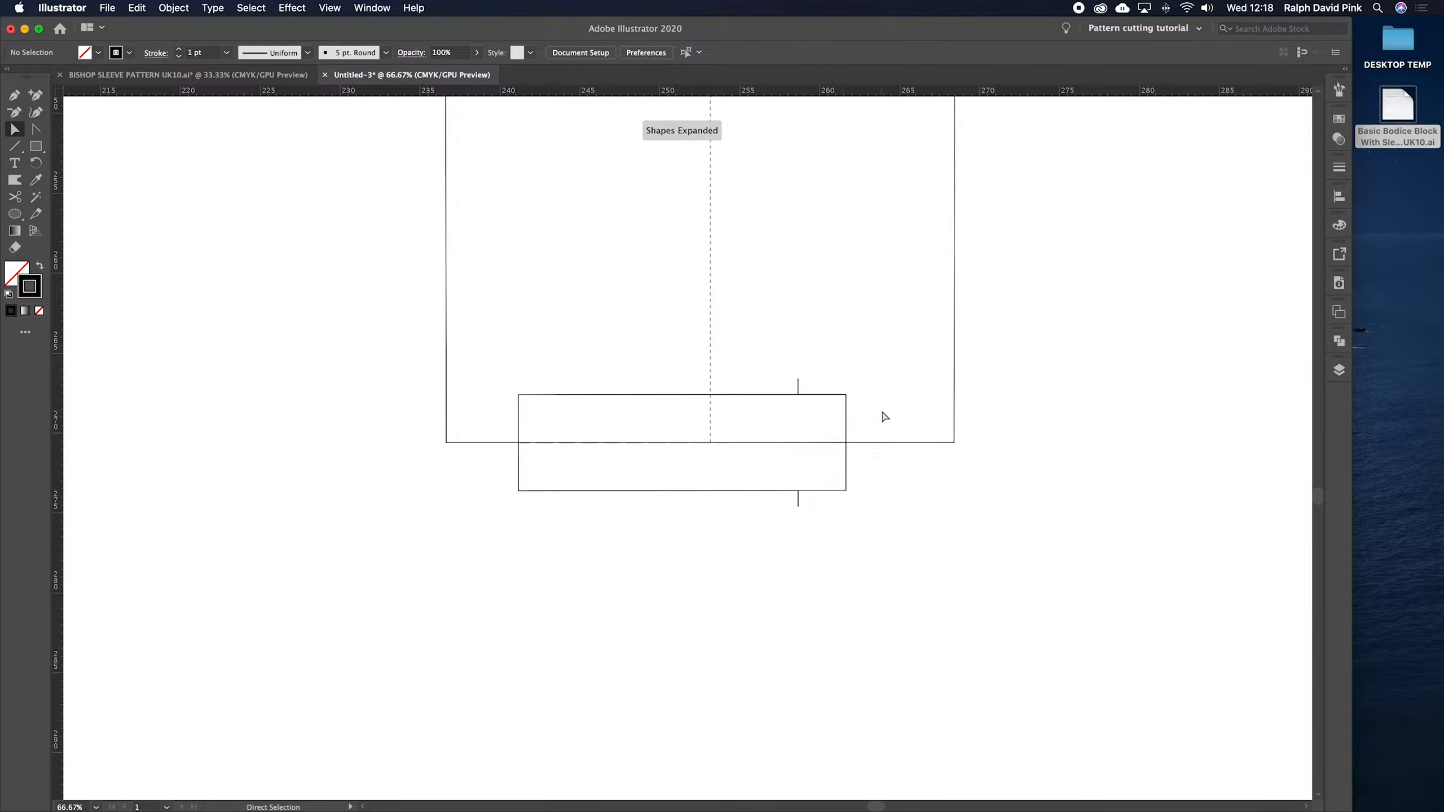
- Move the grouped cuff down so it sits clear just below the sleeve's hem
{"action": "mouse_move", "coordinate": [294, 358]}
{"action": "left_mouse_down"}
{"action": "mouse_move", "coordinate": [656, 516]}
{"action": "mouse_move", "coordinate": [582, 735]}
{"action": "left_mouse_up"}
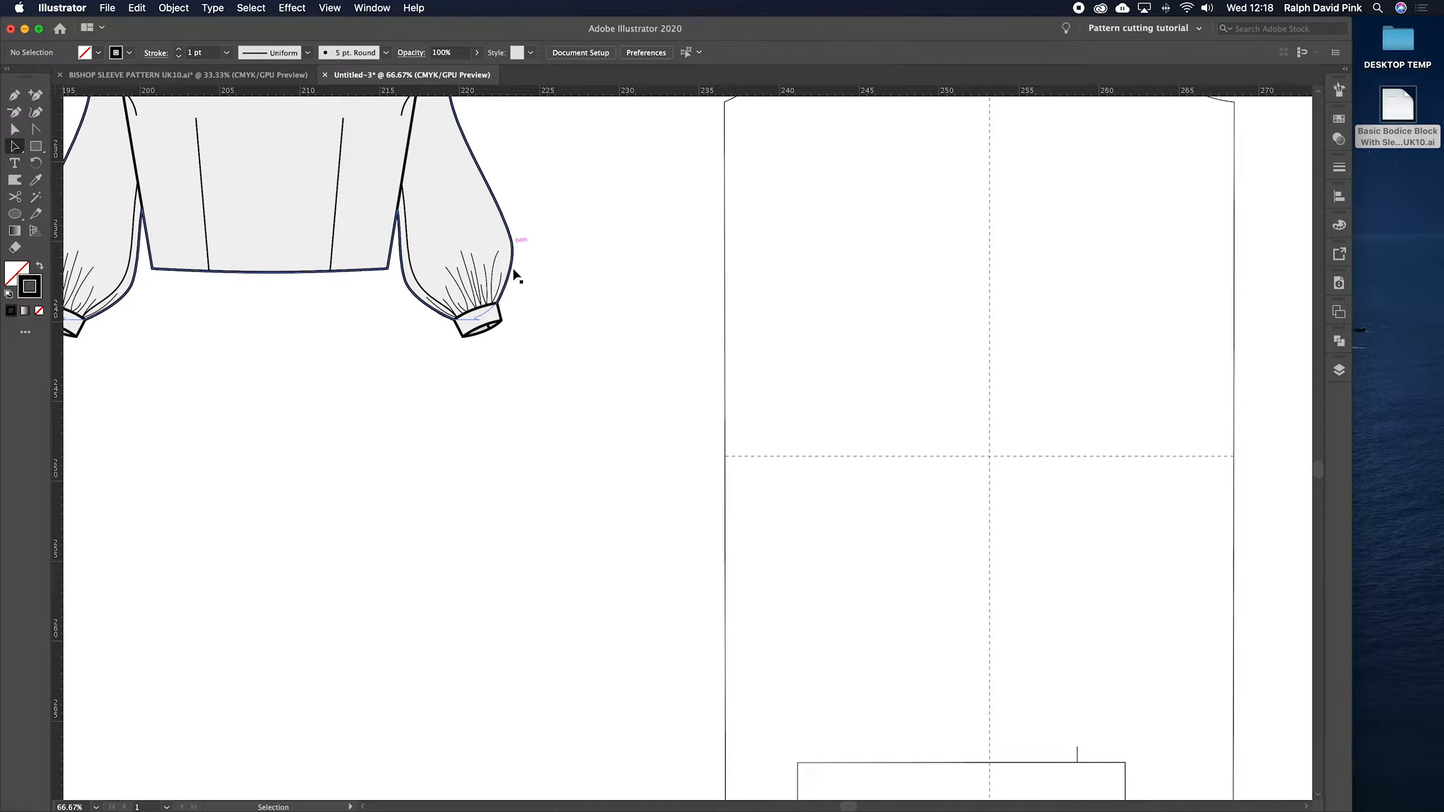
{"action": "key", "text": "space"}
{"action": "left_click_drag", "start_coordinate": [1005, 554], "coordinate": [840, 340]}
{"action": "left_click_drag", "start_coordinate": [868, 550], "coordinate": [878, 636]}
{"action": "scroll", "coordinate": [910, 614], "scroll_direction": "down", "scroll_amount": 3}
{"action": "scroll", "coordinate": [909, 615], "scroll_direction": "right", "scroll_amount": 3}
{"action": "left_click", "coordinate": [924, 555]}
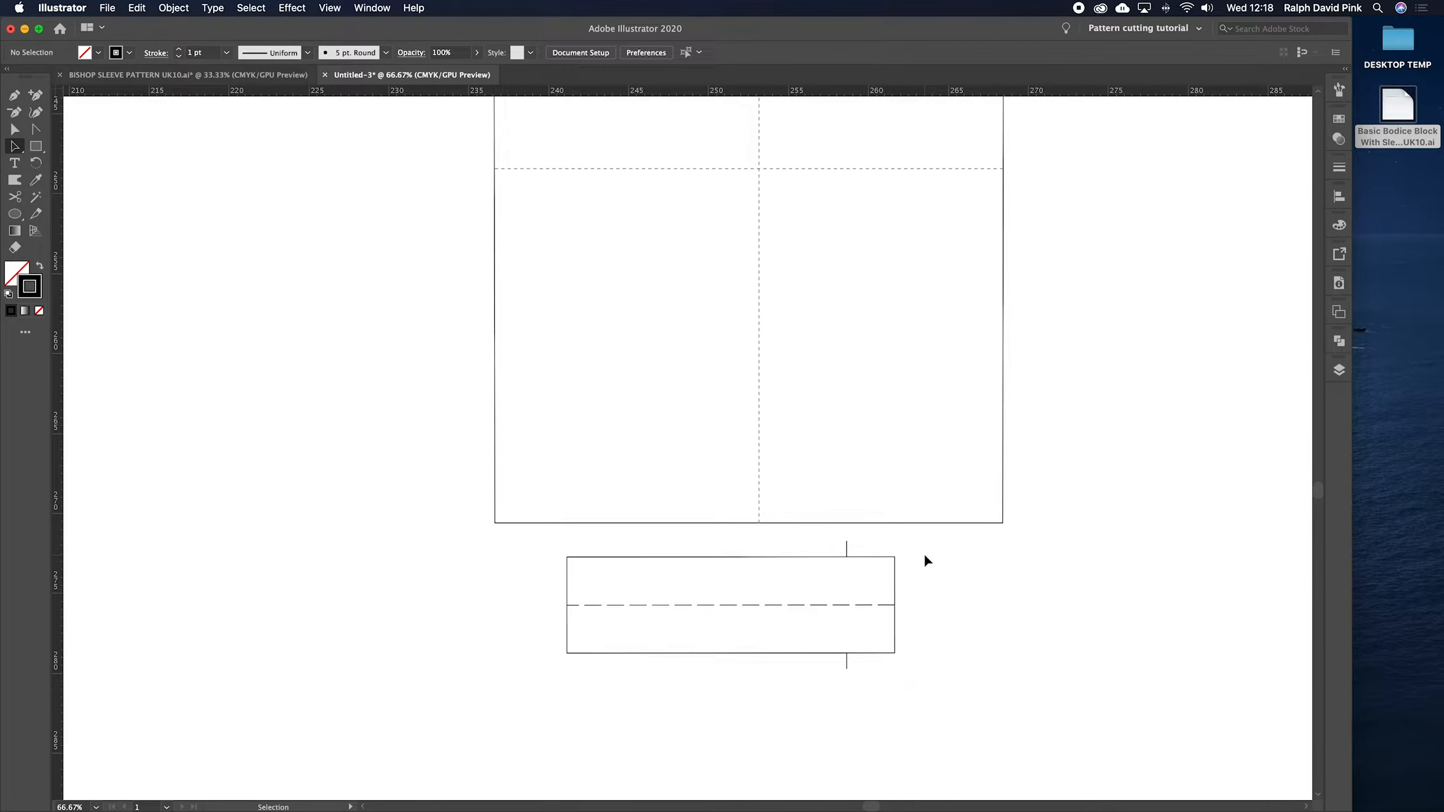
- Draw a circle about 0.6 cm across, centred where the sleeve's vertical dashed line meets the hem
{"action": "key", "text": "super+1"}
{"action": "scroll", "coordinate": [925, 559], "scroll_direction": "down", "scroll_amount": 2}
{"action": "scroll", "coordinate": [925, 560], "scroll_direction": "right", "scroll_amount": 2}
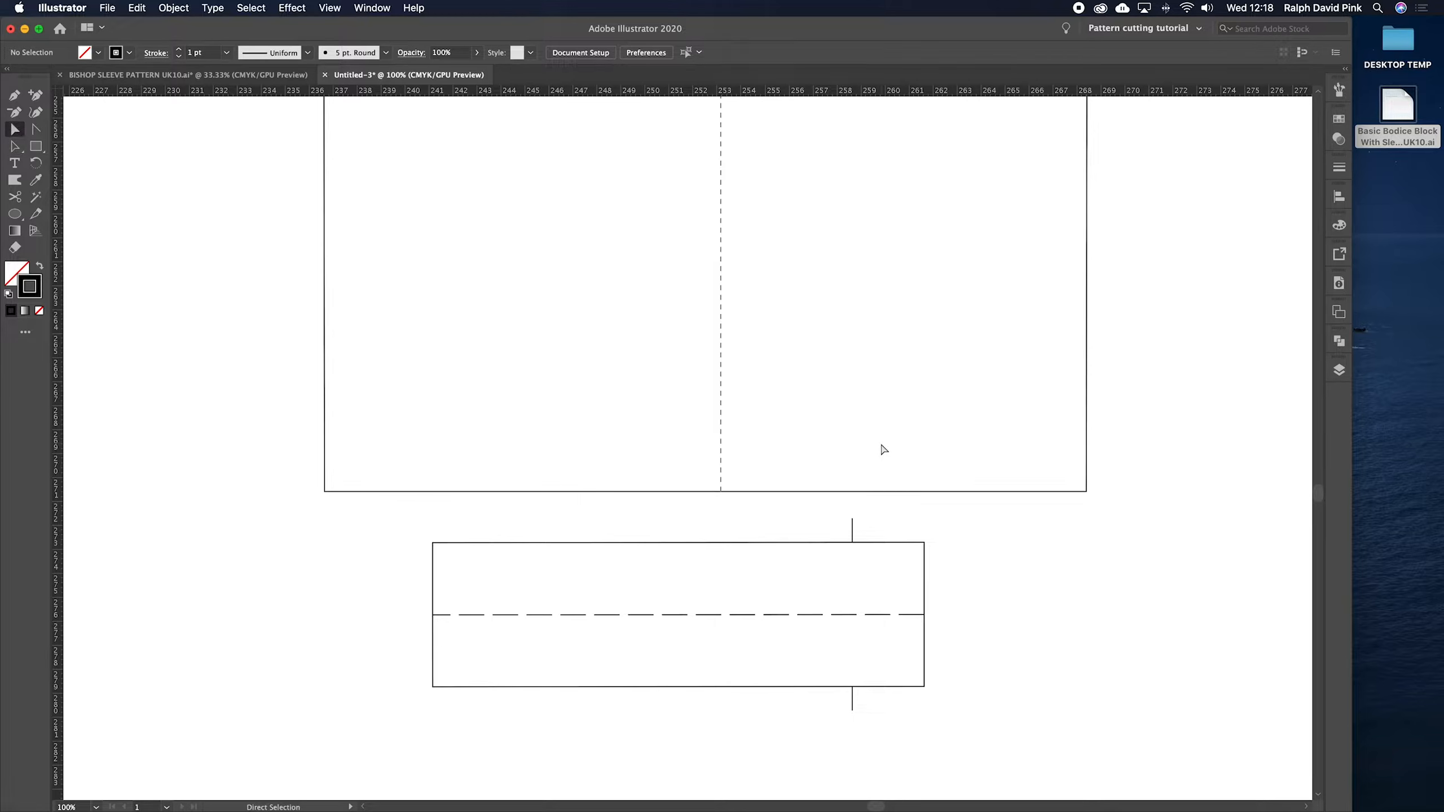
{"action": "left_click", "coordinate": [14, 214]}
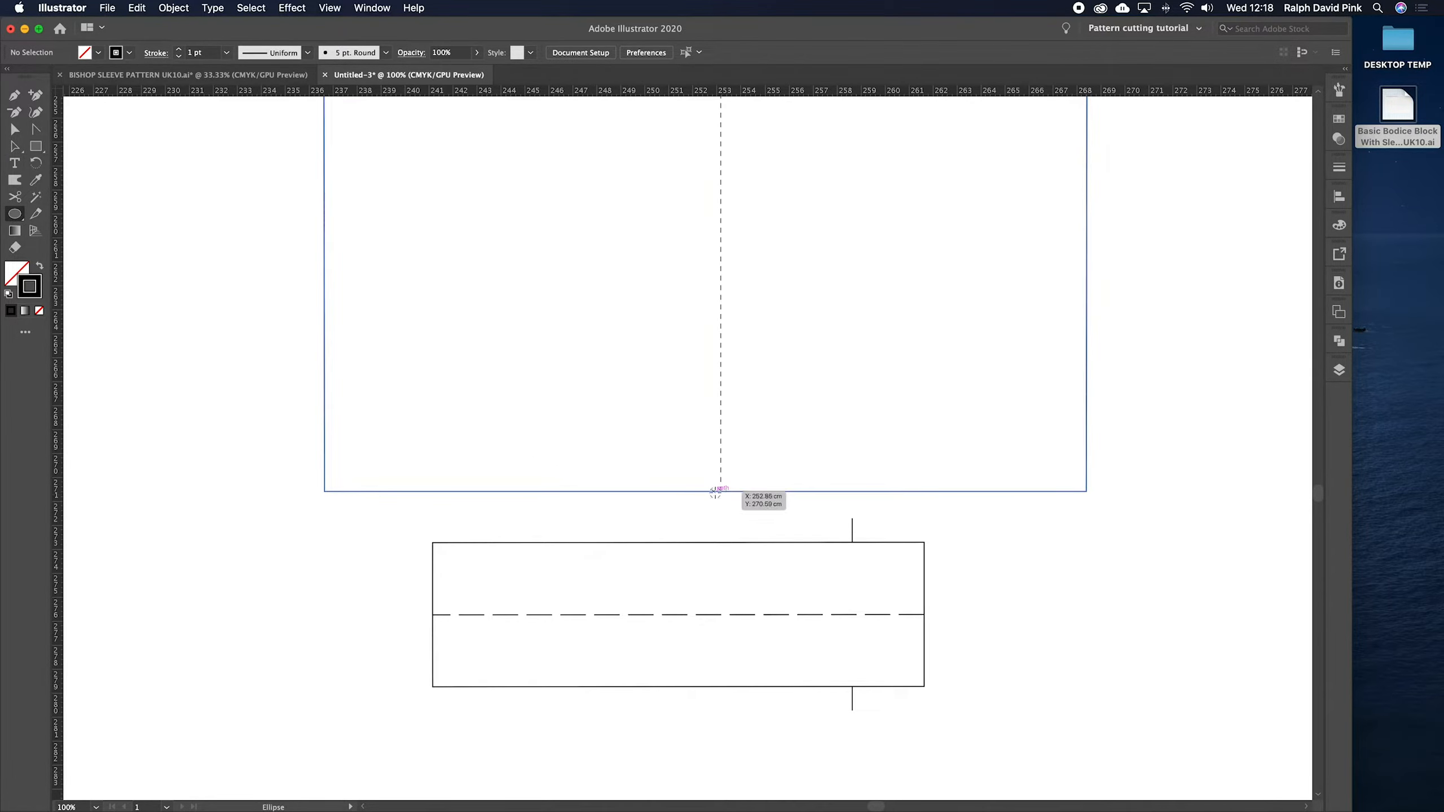
{"action": "left_click_drag", "start_coordinate": [720, 491], "coordinate": [1088, 515]}
{"action": "key", "text": "a"}
{"action": "key", "text": "Delete"}
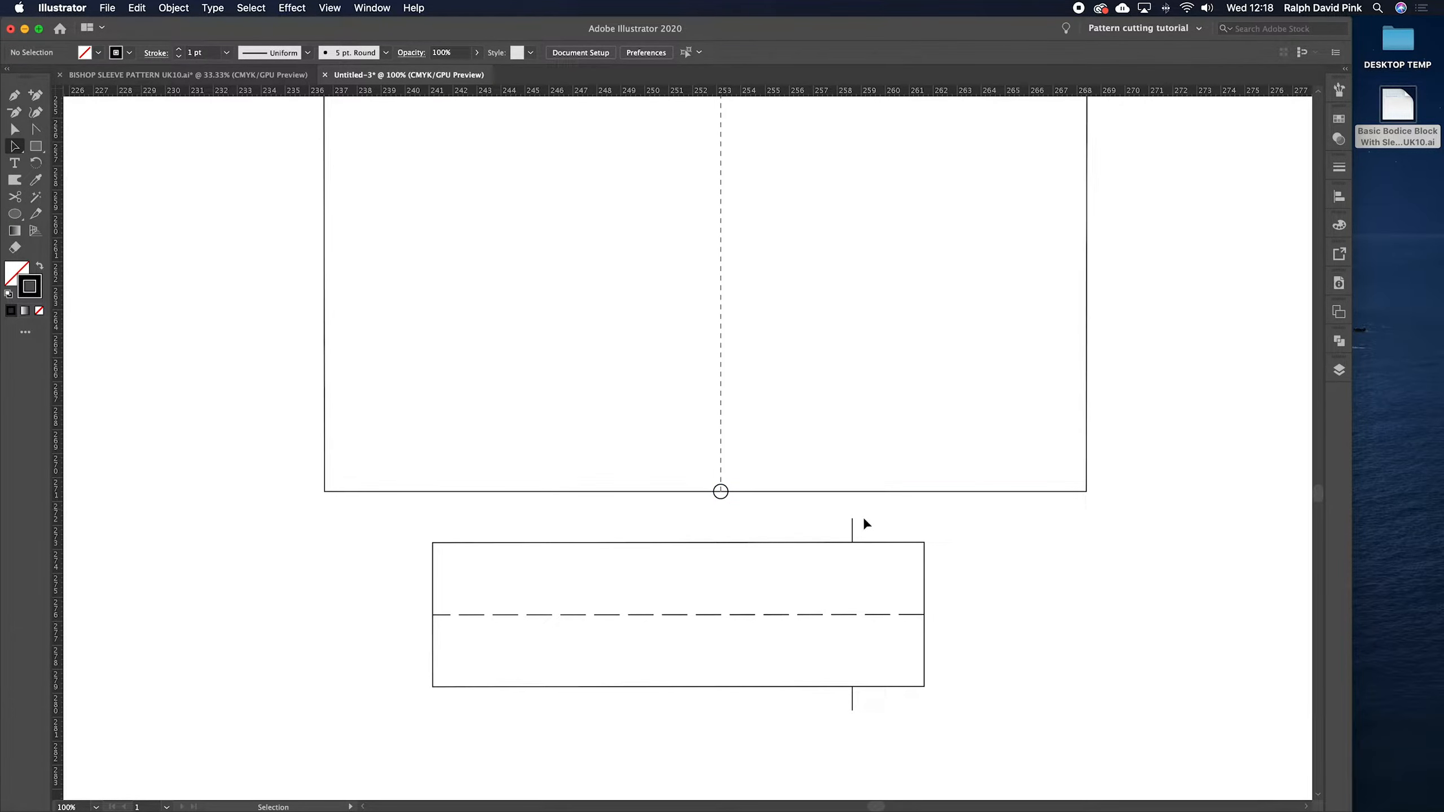
- Place copies of the circle at both hem corners and roughly midway along the hem on each side of the dashed line
{"action": "left_click", "coordinate": [721, 499]}
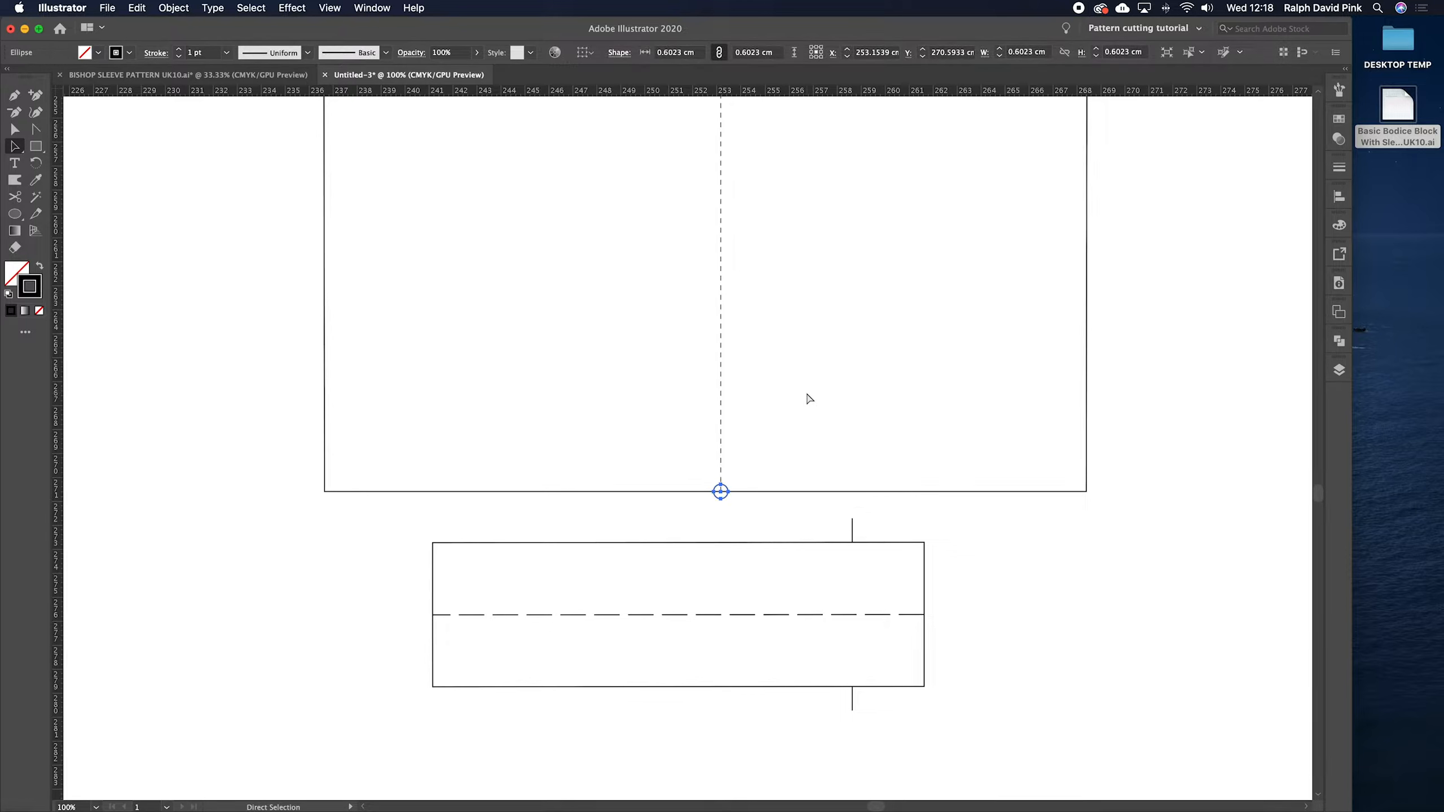
{"action": "key", "text": "super+v"}
{"action": "left_click_drag", "start_coordinate": [688, 453], "coordinate": [1084, 492]}
{"action": "key", "text": "super+v"}
{"action": "left_click_drag", "start_coordinate": [687, 449], "coordinate": [324, 491]}
{"action": "left_click", "coordinate": [479, 426]}
{"action": "key", "text": "super+v"}
{"action": "left_click_drag", "start_coordinate": [687, 453], "coordinate": [927, 494]}
{"action": "left_click", "coordinate": [966, 455]}
- Distribute the five circles evenly along the hem by their horizontal centres, dividing the hem into quarters
{"action": "left_click", "coordinate": [1087, 492]}
{"action": "left_click", "coordinate": [928, 493], "text": "shift"}
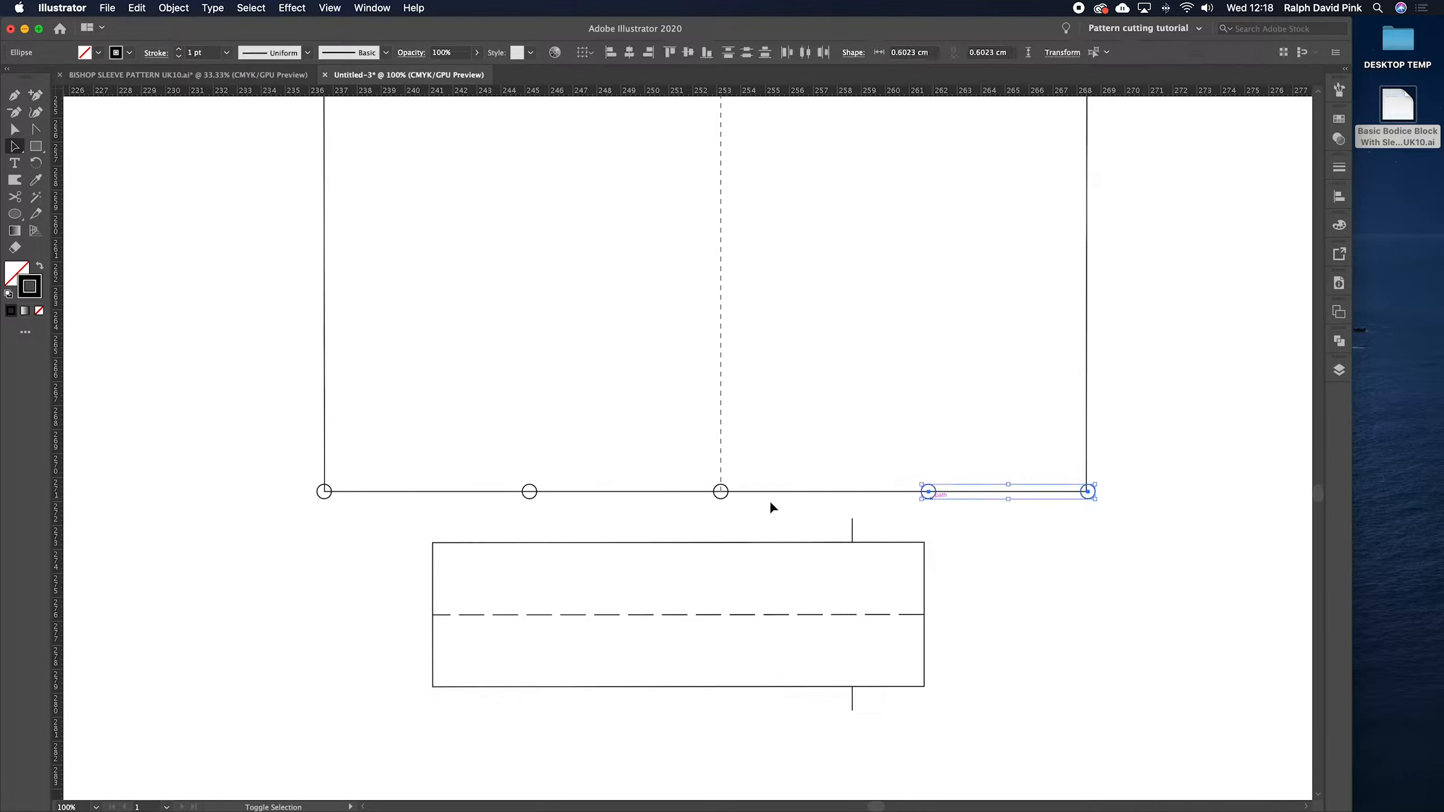
{"action": "left_click", "coordinate": [720, 492], "text": "shift"}
{"action": "left_click", "coordinate": [292, 510]}
{"action": "left_click_drag", "start_coordinate": [286, 512], "coordinate": [1088, 499]}
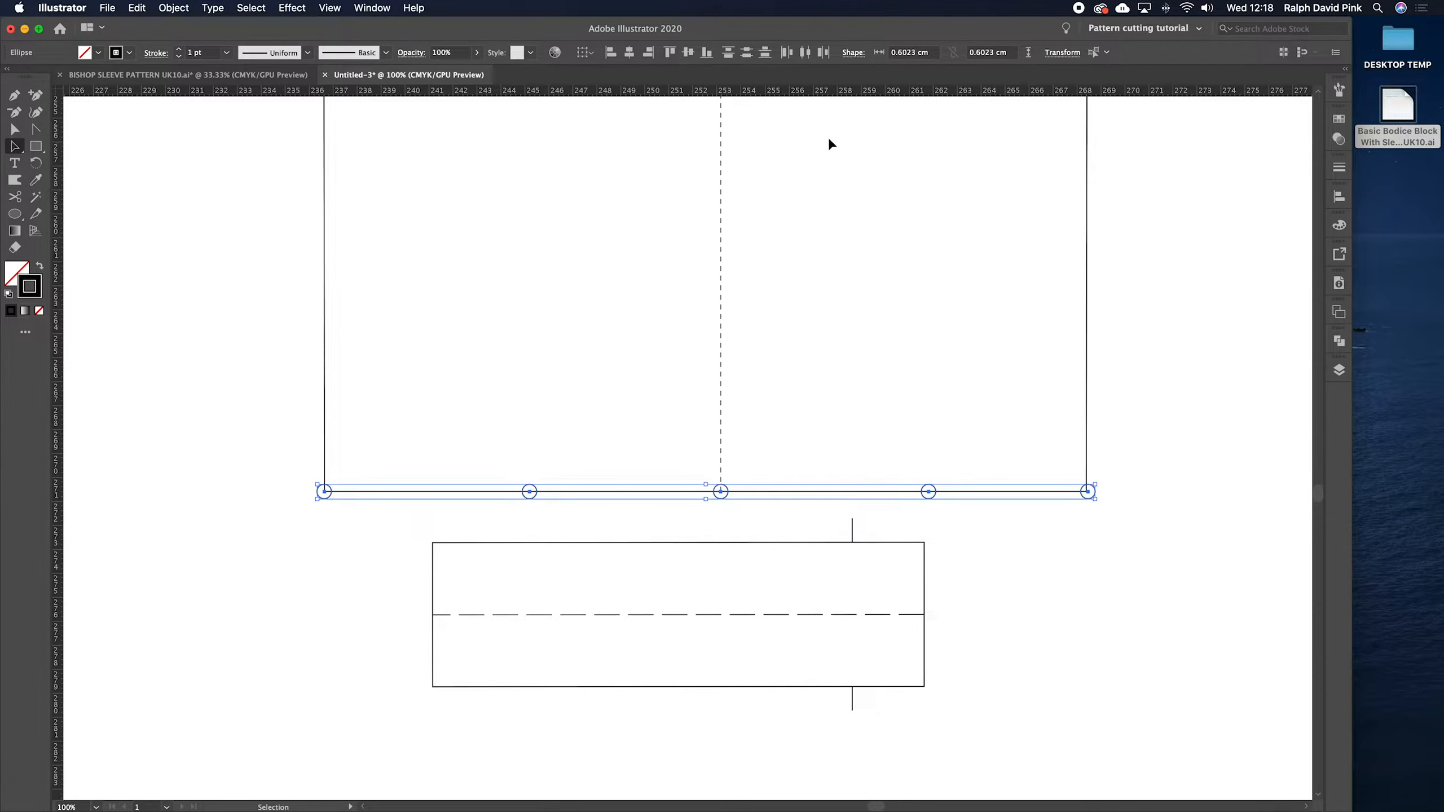
{"action": "left_click", "coordinate": [808, 54]}
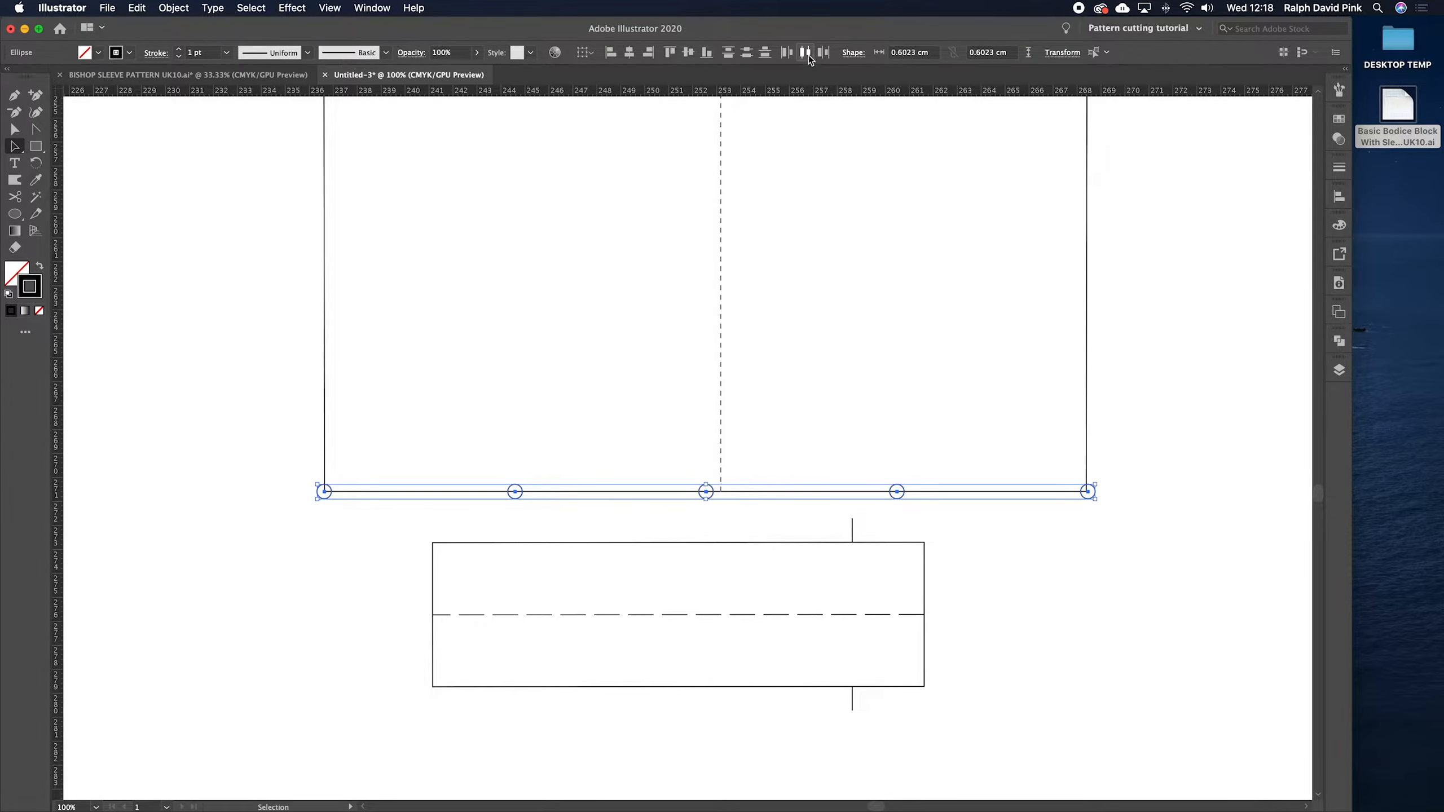
{"action": "left_click", "coordinate": [809, 398]}
{"action": "scroll", "coordinate": [569, 461], "scroll_direction": "up", "scroll_amount": 1}
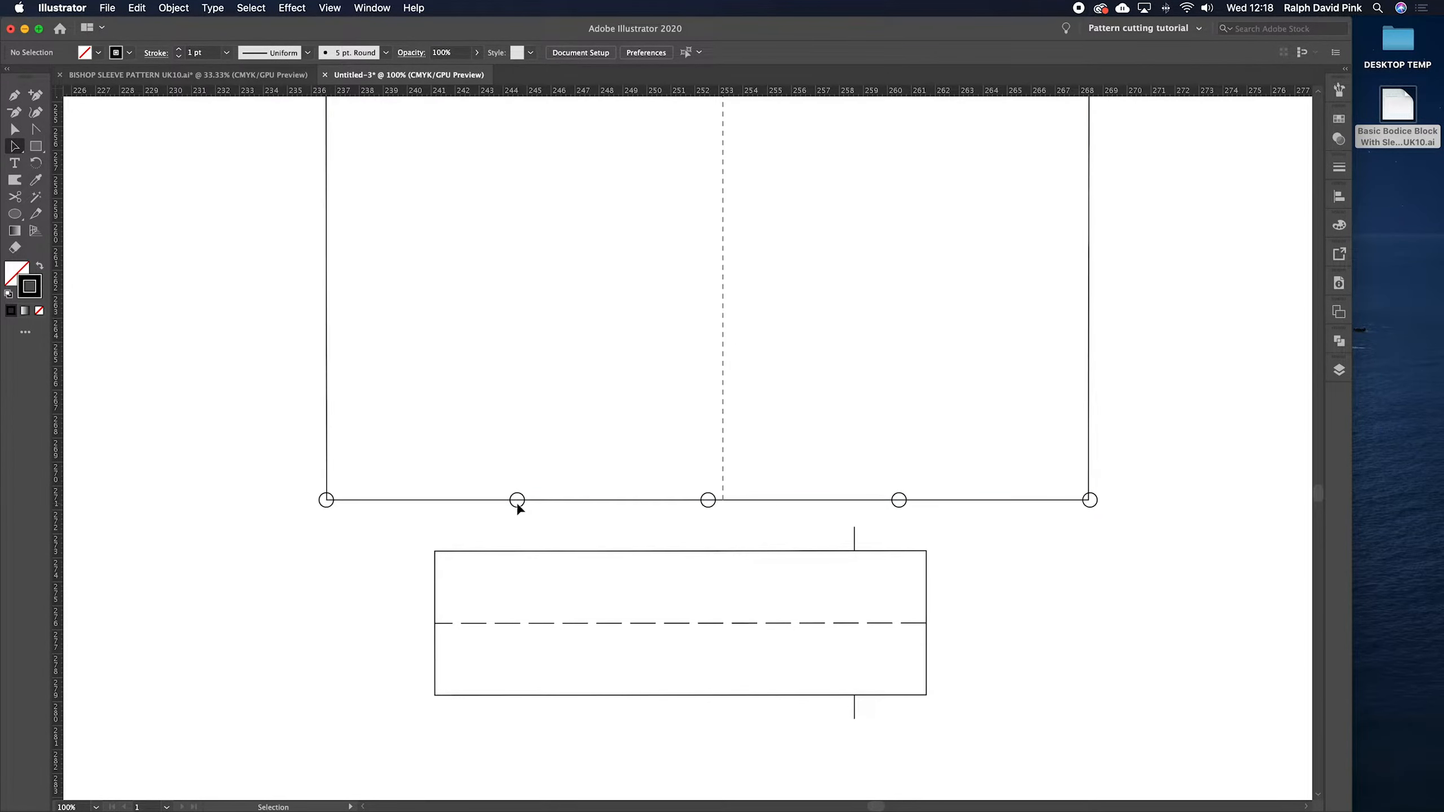
{"action": "left_click_drag", "start_coordinate": [1123, 503], "coordinate": [322, 518]}
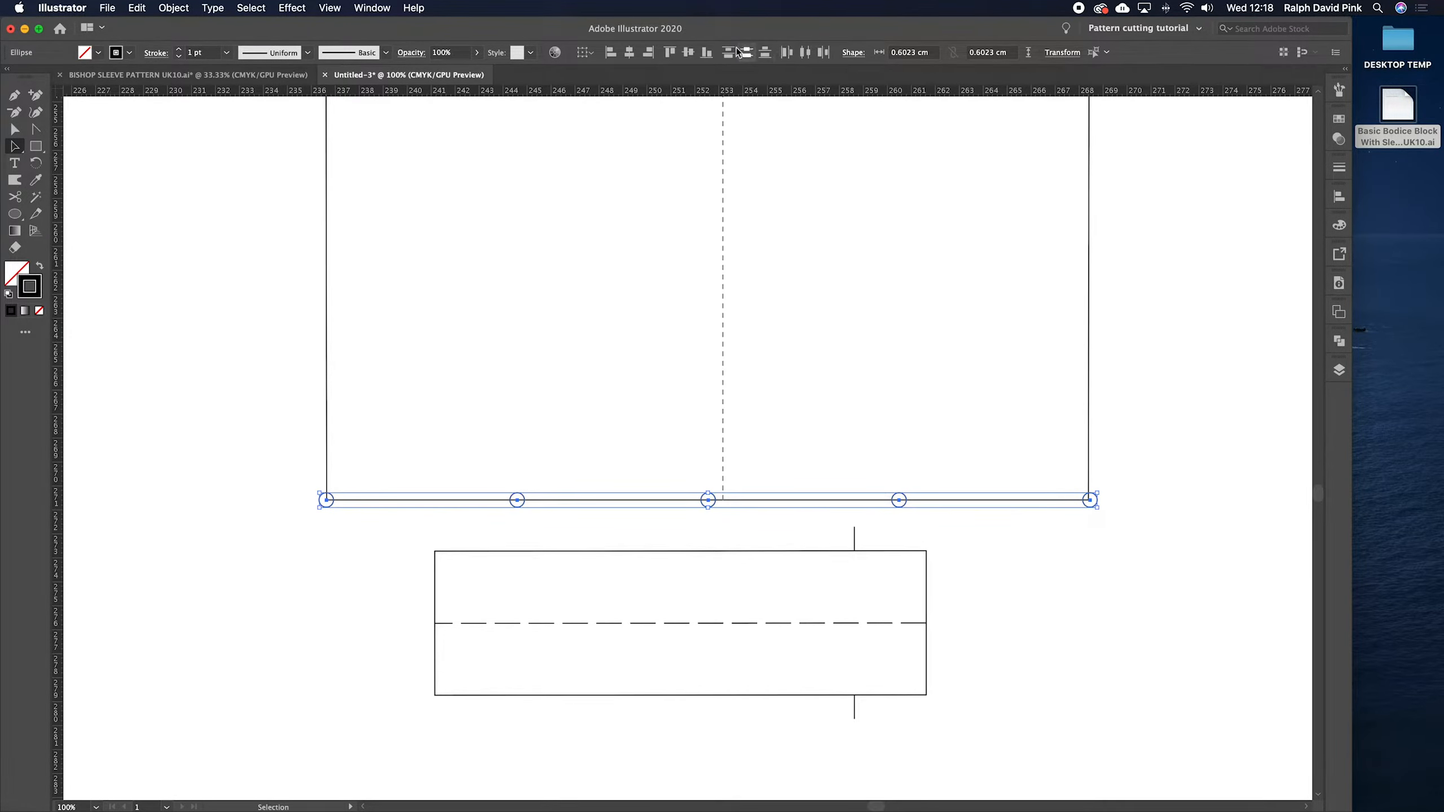
{"action": "left_click", "coordinate": [805, 57]}
{"action": "left_click", "coordinate": [869, 442]}
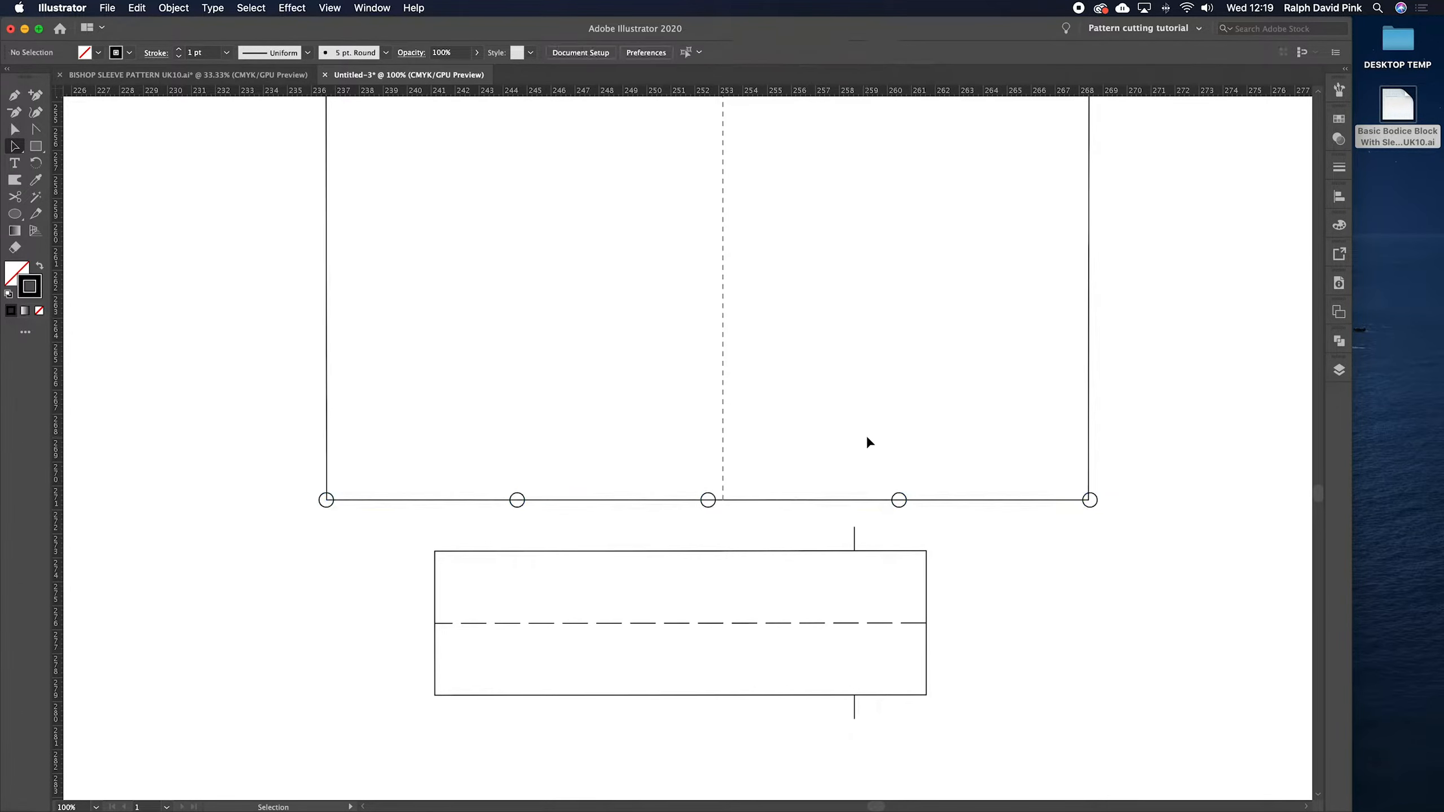
- Copy the two hem corner circles 1.5 cm up the side seams, with horizontal 0 and vertical -1.5 cm
{"action": "scroll", "coordinate": [676, 445], "scroll_direction": "left", "scroll_amount": 2}
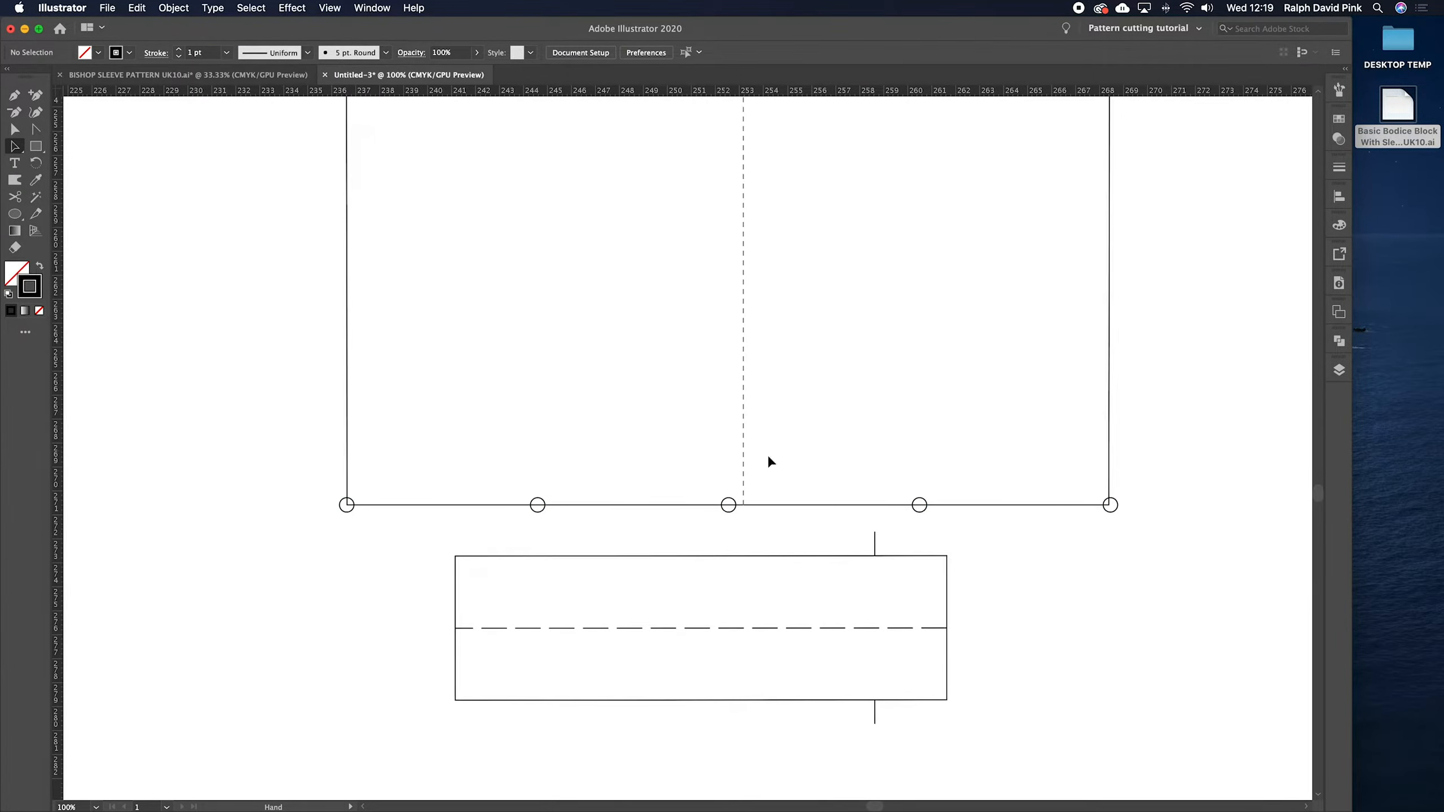
{"action": "left_click", "coordinate": [1106, 512]}
{"action": "left_click", "coordinate": [346, 513], "text": "shift"}
{"action": "left_click", "coordinate": [415, 469]}
{"action": "left_click", "coordinate": [346, 506]}
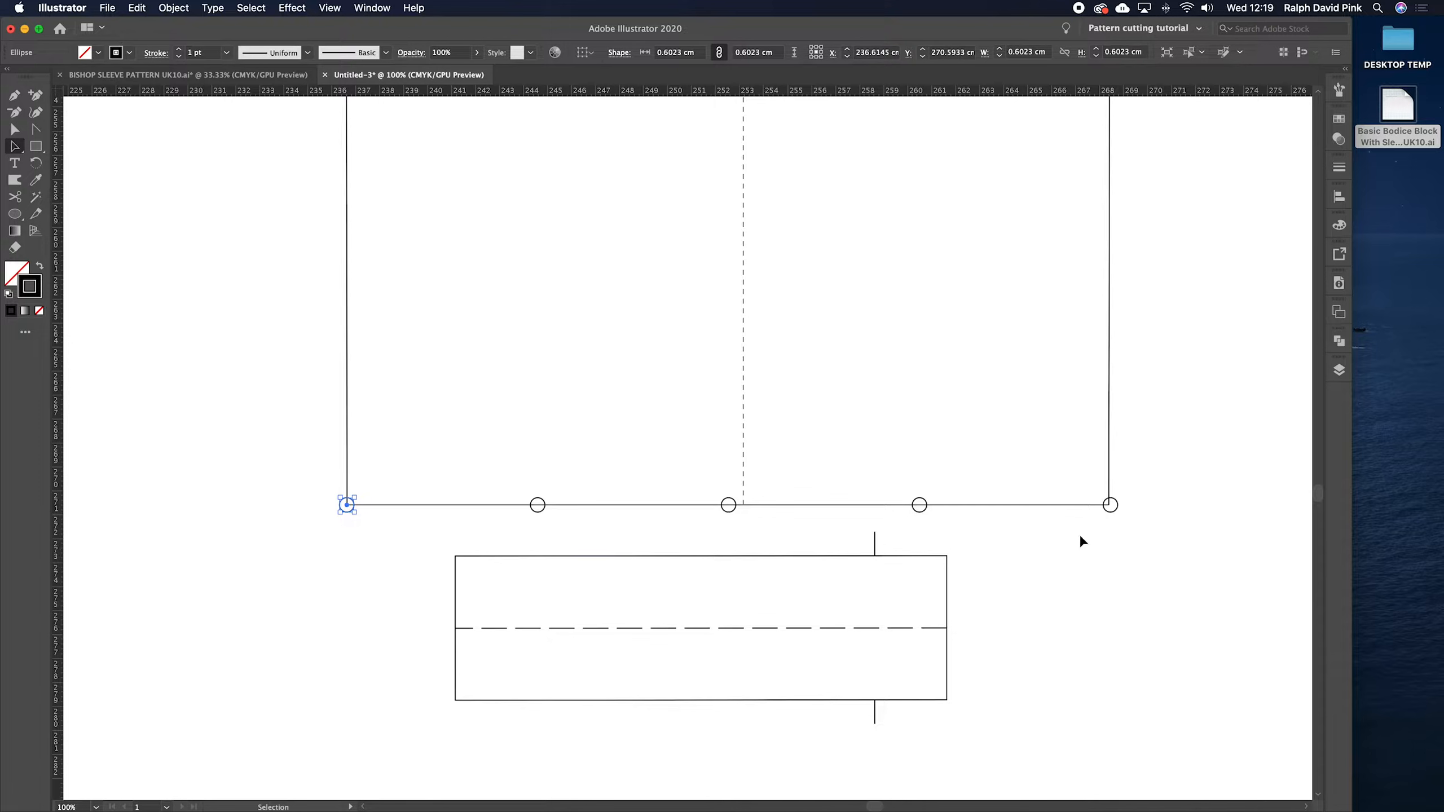
{"action": "left_click", "coordinate": [1110, 512], "text": "shift"}
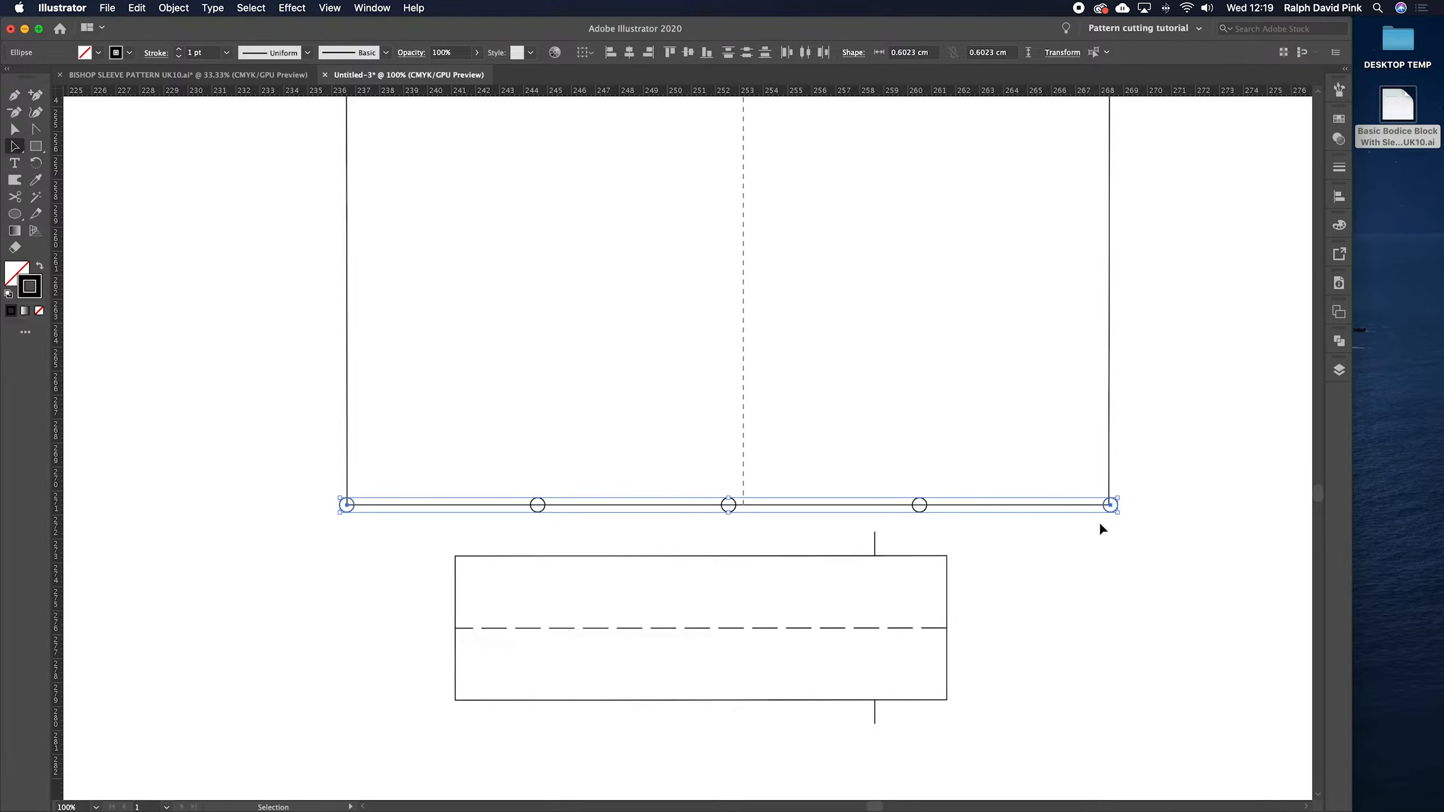
{"action": "key", "text": "Return"}
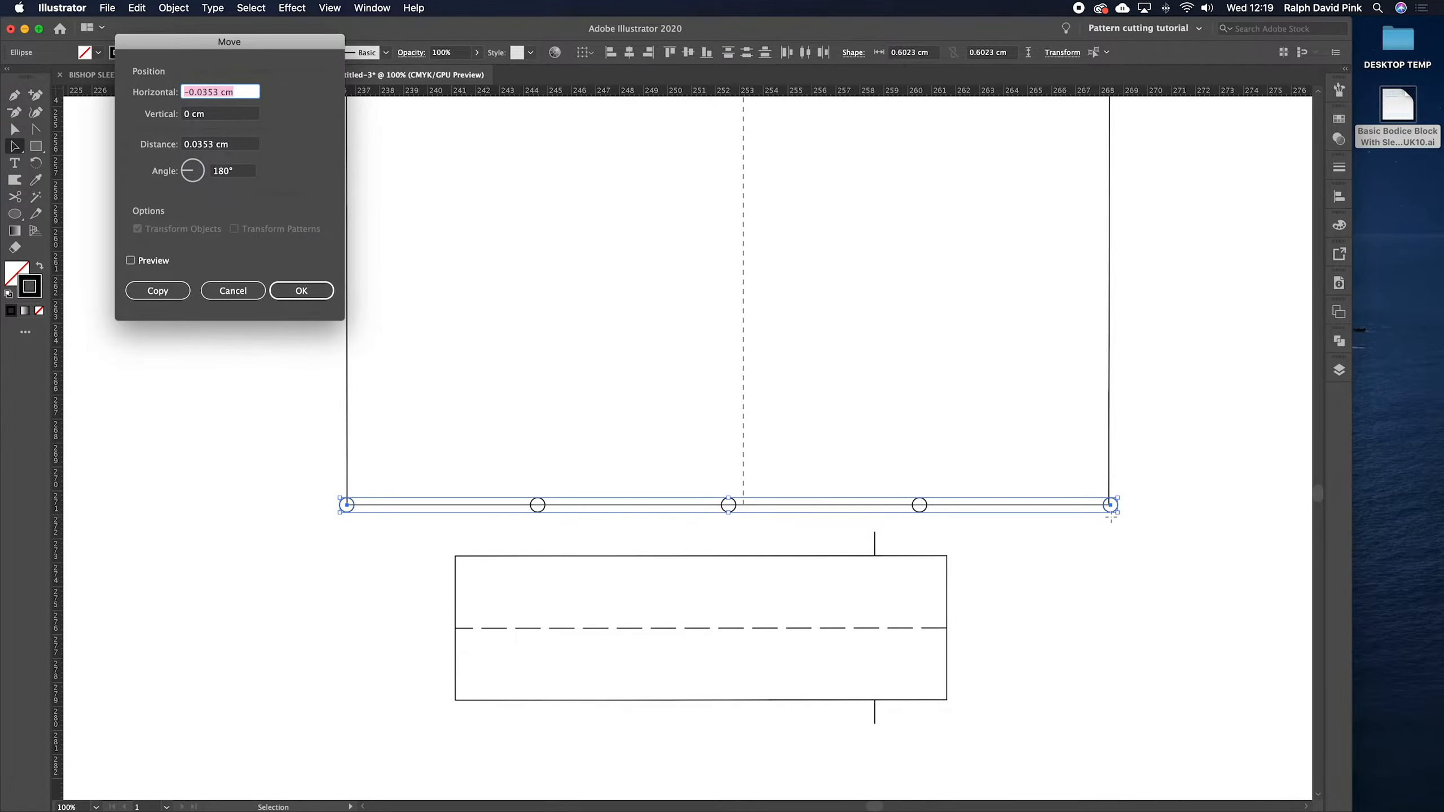
{"action": "type", "text": "0"}
{"action": "key", "text": "Tab"}
{"action": "type", "text": "-"}
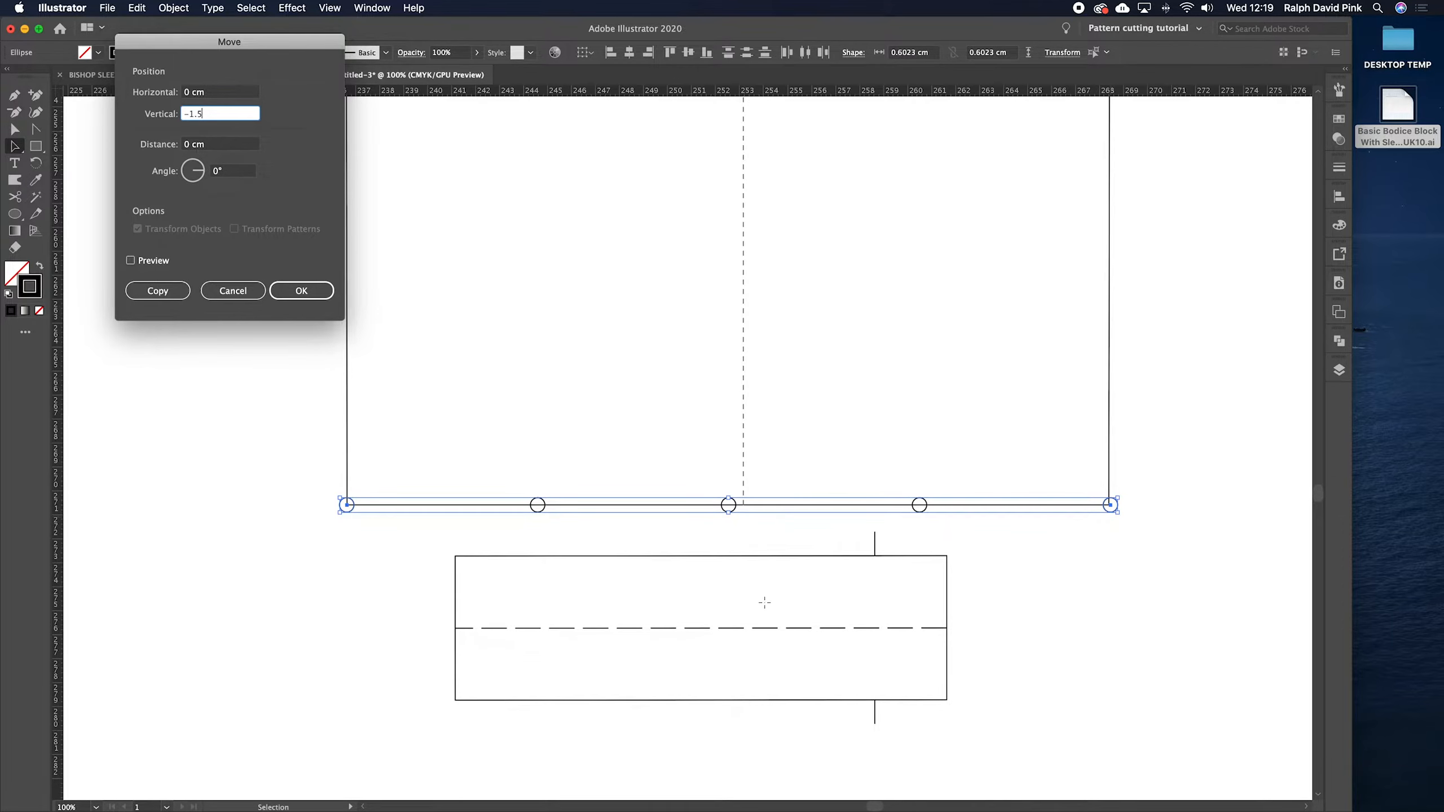
{"action": "left_click", "coordinate": [158, 290]}
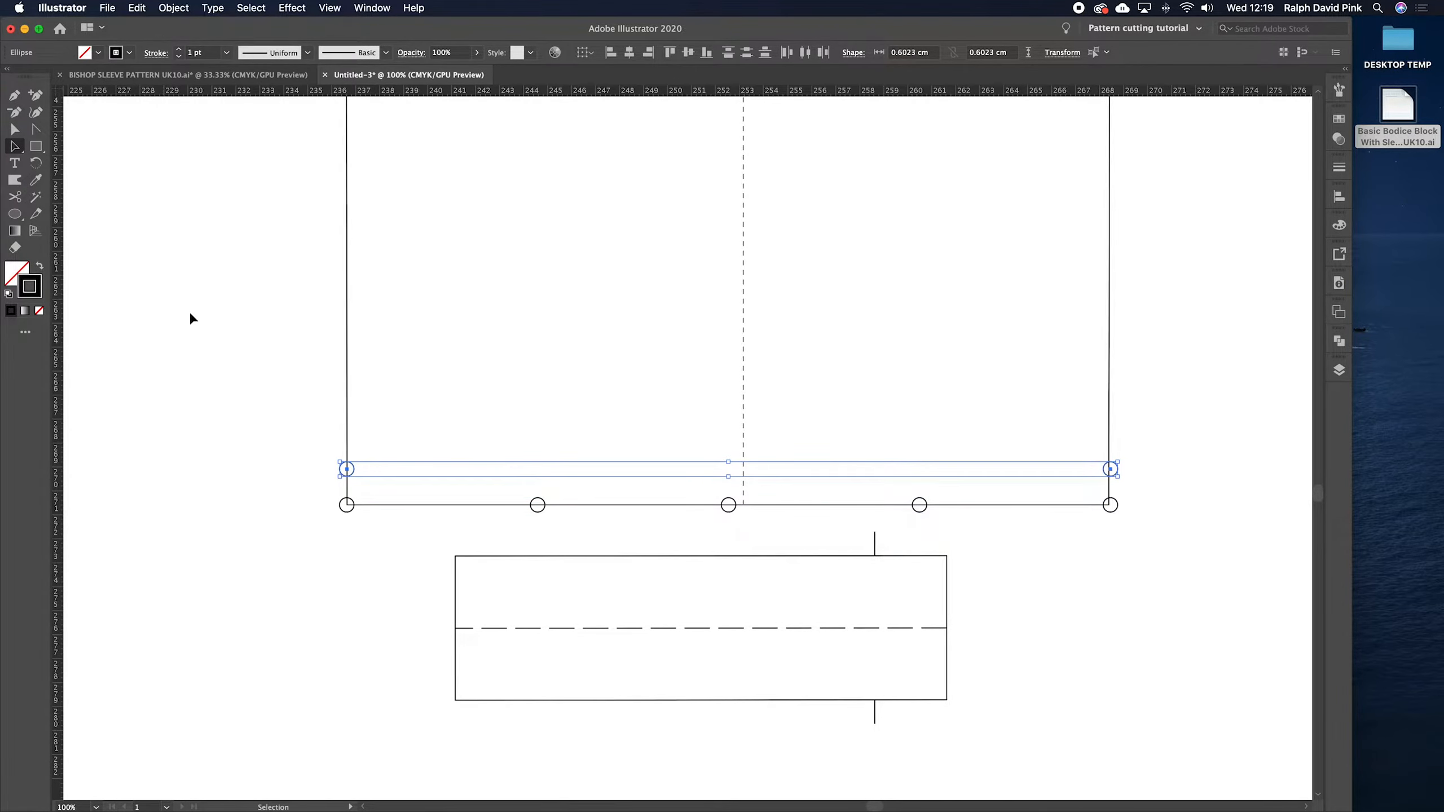
{"action": "left_click", "coordinate": [527, 414]}
- Delete the two original circles at the hem corners, keeping the raised copies
{"action": "scroll", "coordinate": [546, 424], "scroll_direction": "right", "scroll_amount": 2}
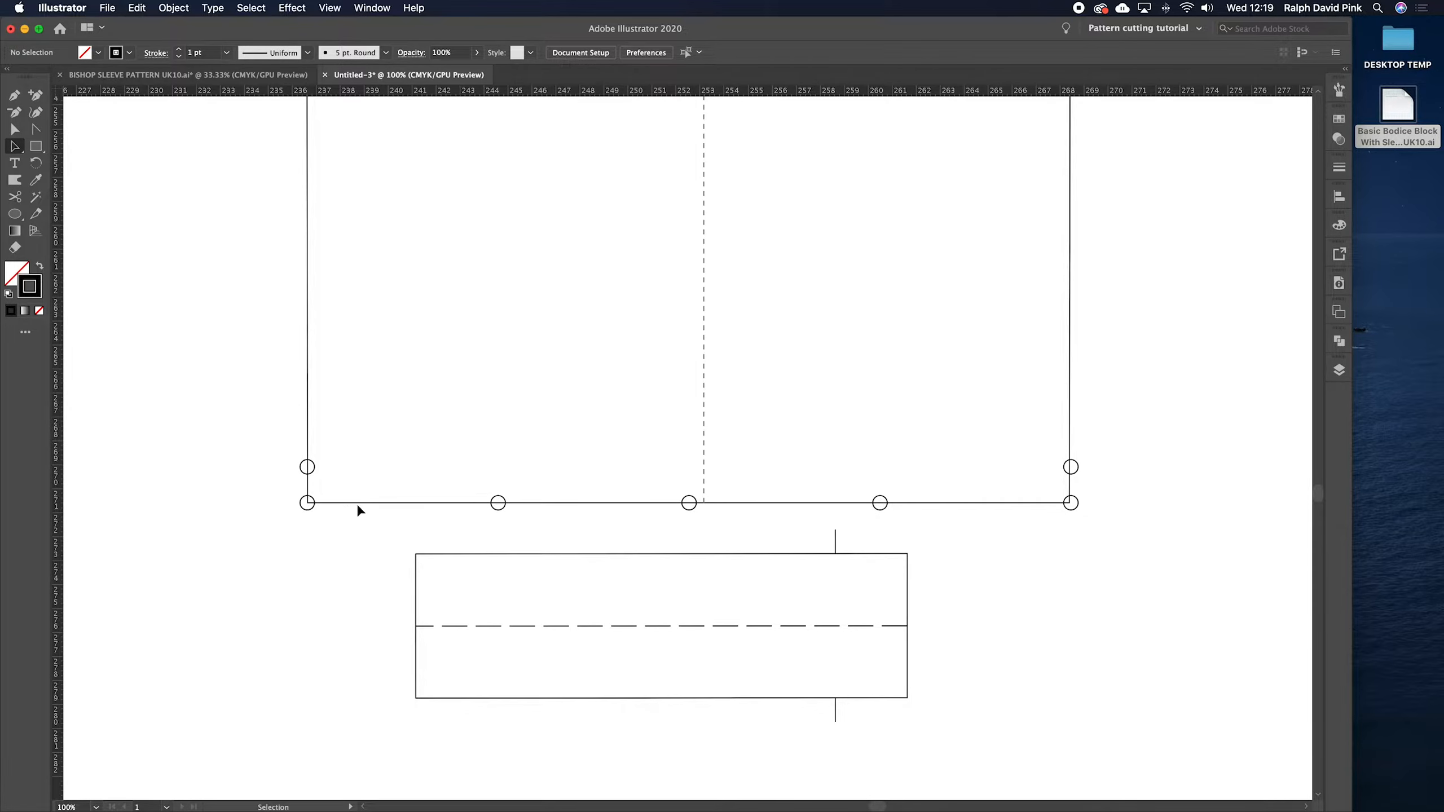
{"action": "left_click", "coordinate": [1071, 502], "text": "shift"}
{"action": "key", "text": "Delete"}
- Draw a three-point path between the raised side circles via the hem's middle circle, and shift its middle point to the left quarter circle
{"action": "left_click", "coordinate": [14, 95]}
{"action": "left_click", "coordinate": [306, 467]}
{"action": "left_click", "coordinate": [689, 503]}
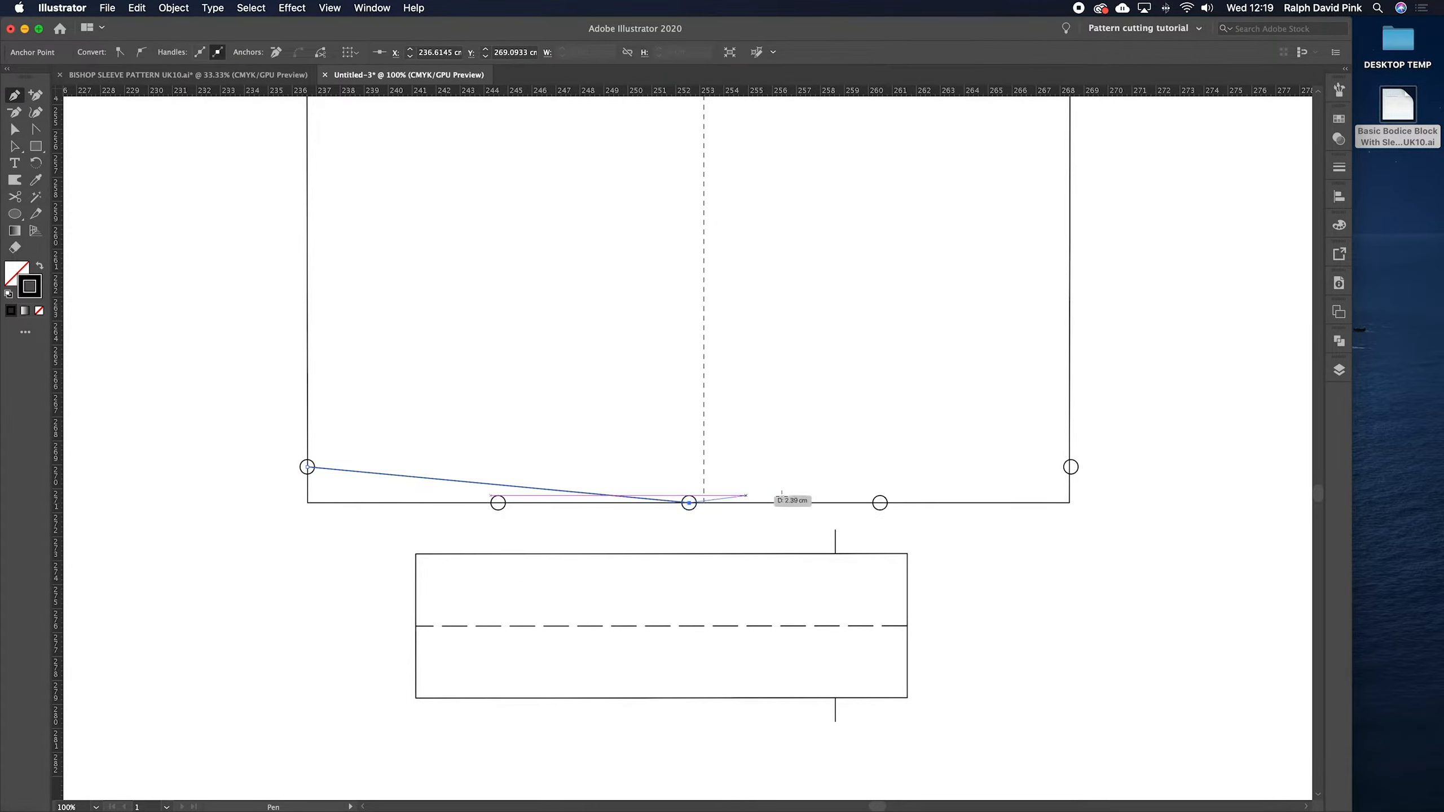
{"action": "left_click", "coordinate": [1071, 467]}
{"action": "key", "text": "v"}
{"action": "left_click_drag", "start_coordinate": [689, 502], "coordinate": [498, 503]}
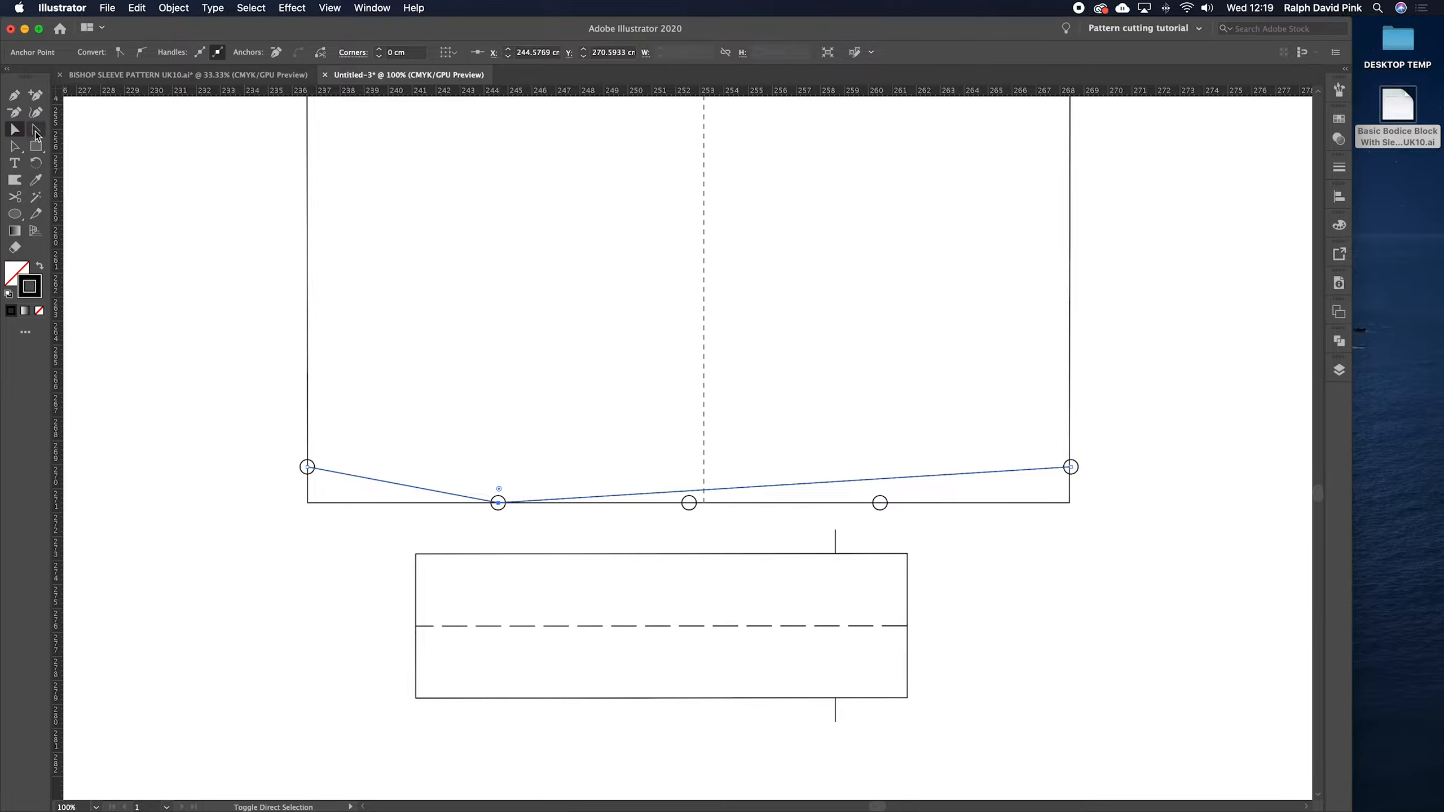
- Convert the path's lowest point at the left quarter circle to a smooth curve with horizontal handles along the hem
{"action": "left_click", "coordinate": [35, 131]}
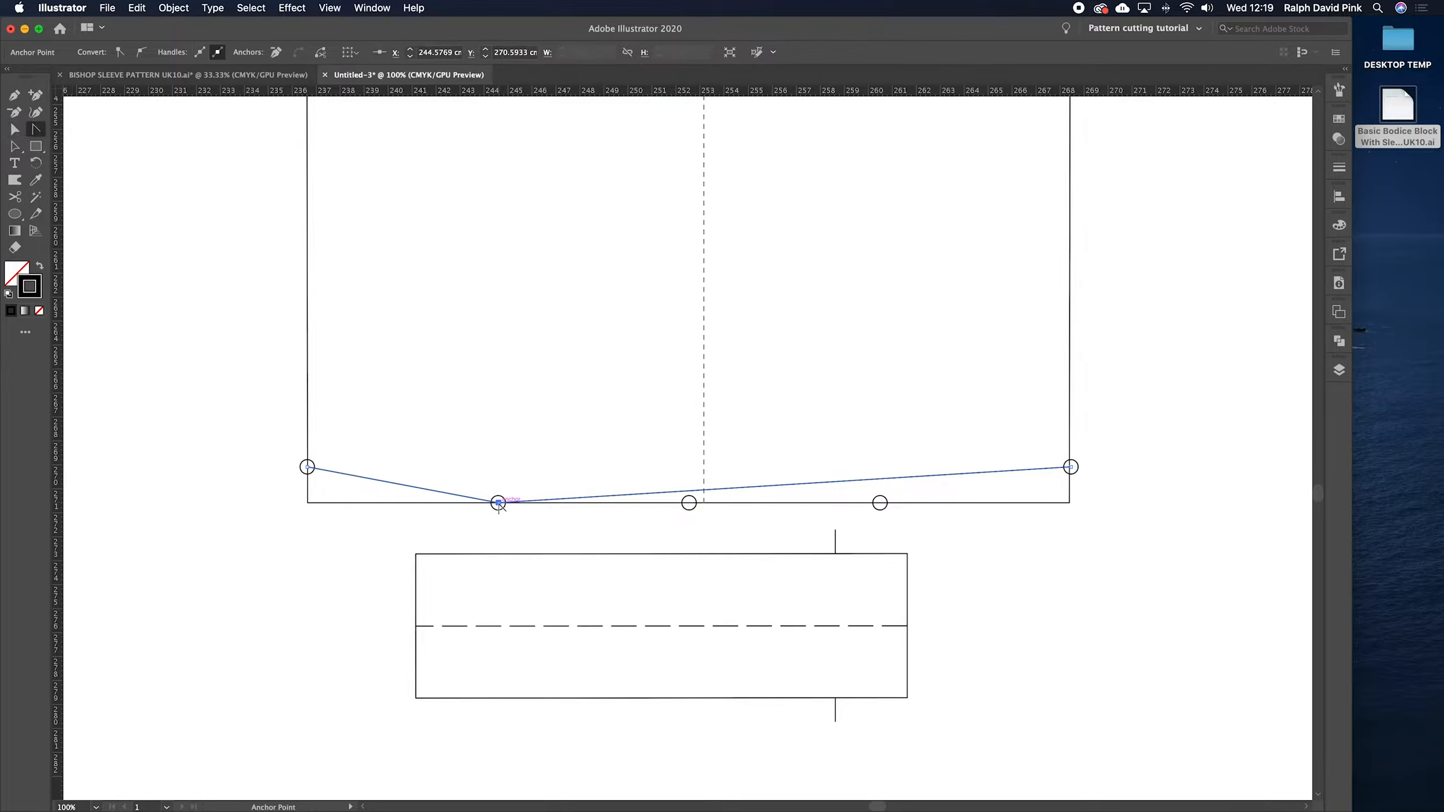
{"action": "left_click_drag", "start_coordinate": [498, 504], "coordinate": [598, 504]}
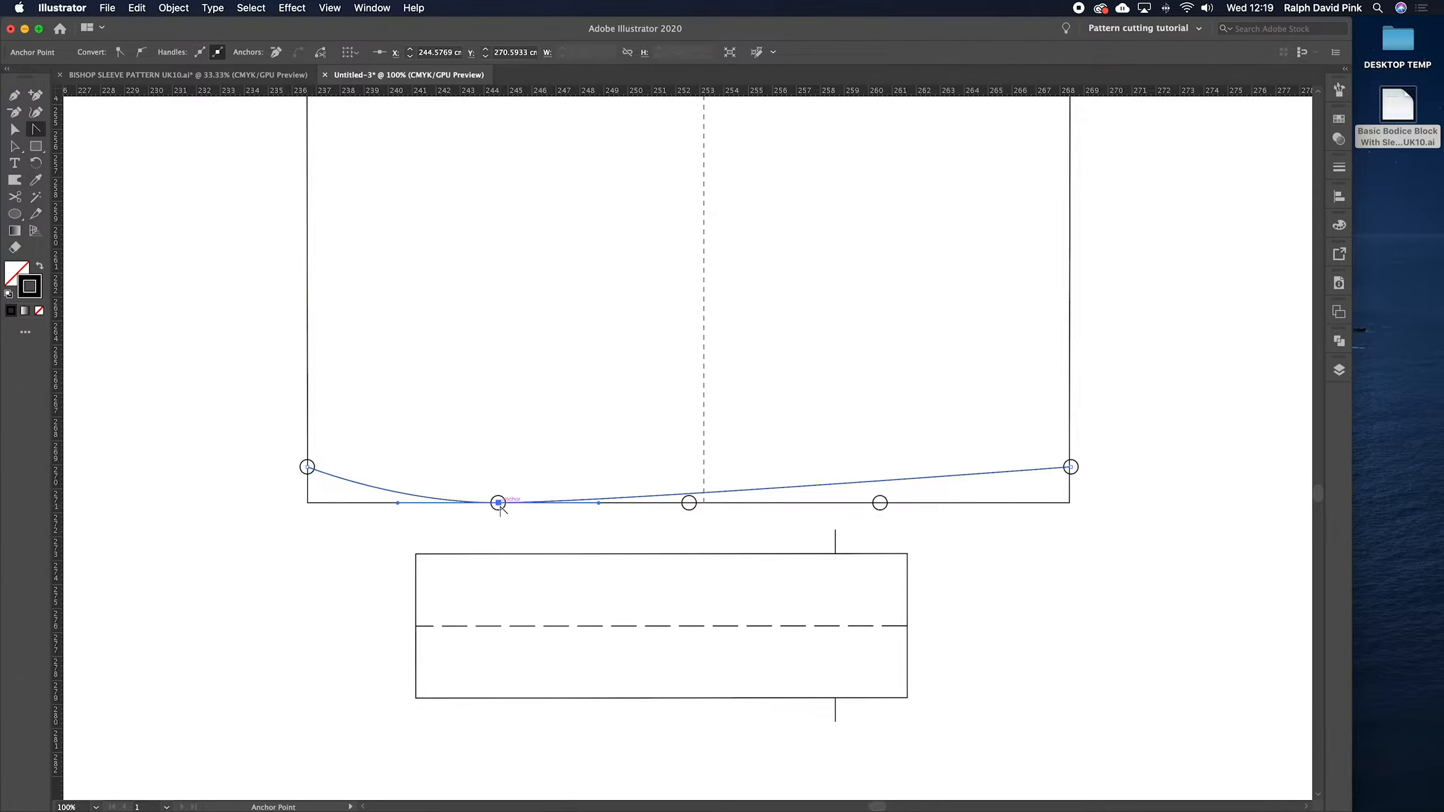
{"action": "left_click", "coordinate": [498, 503]}
{"action": "left_click_drag", "start_coordinate": [498, 503], "coordinate": [580, 503]}
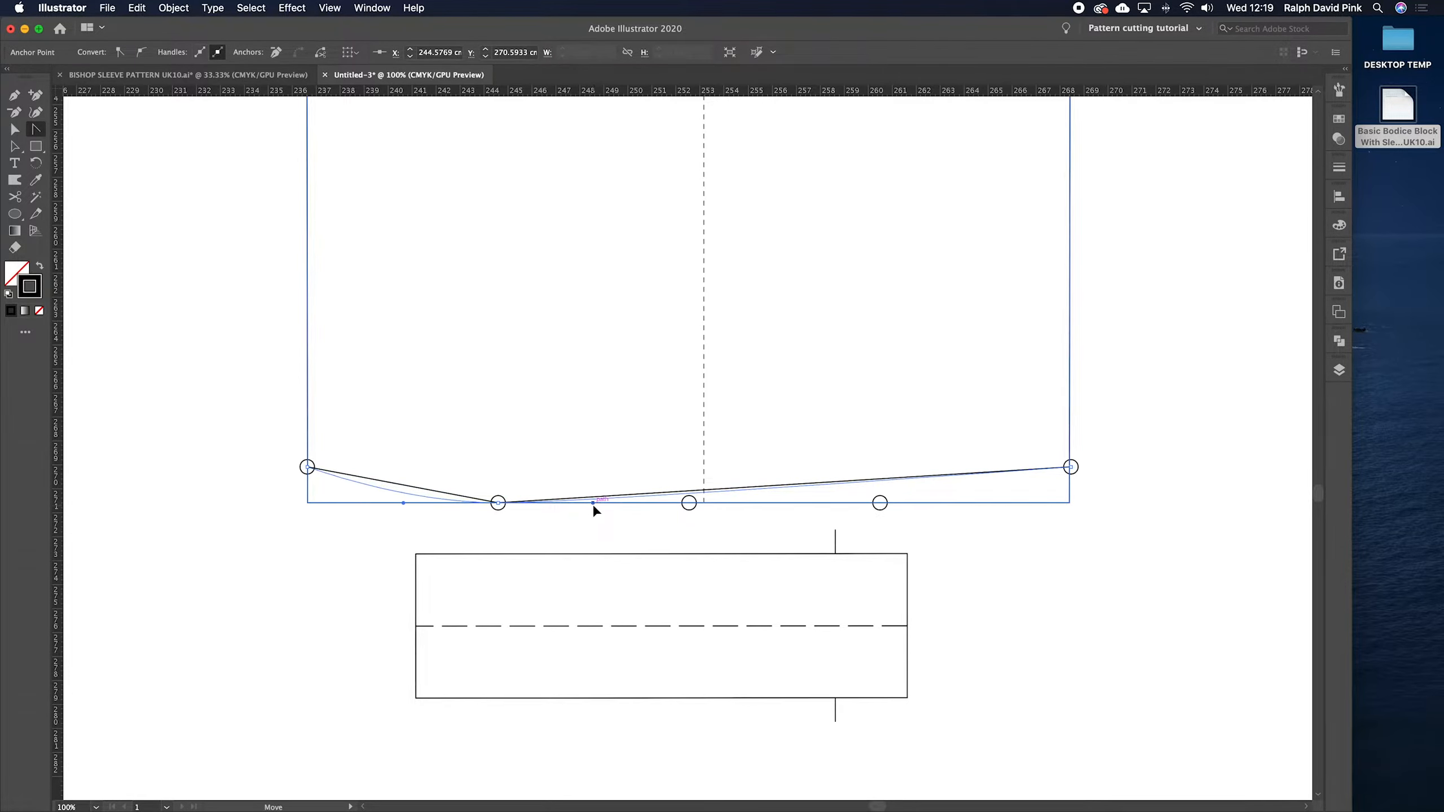
{"action": "left_click_drag", "start_coordinate": [595, 503], "coordinate": [595, 503]}
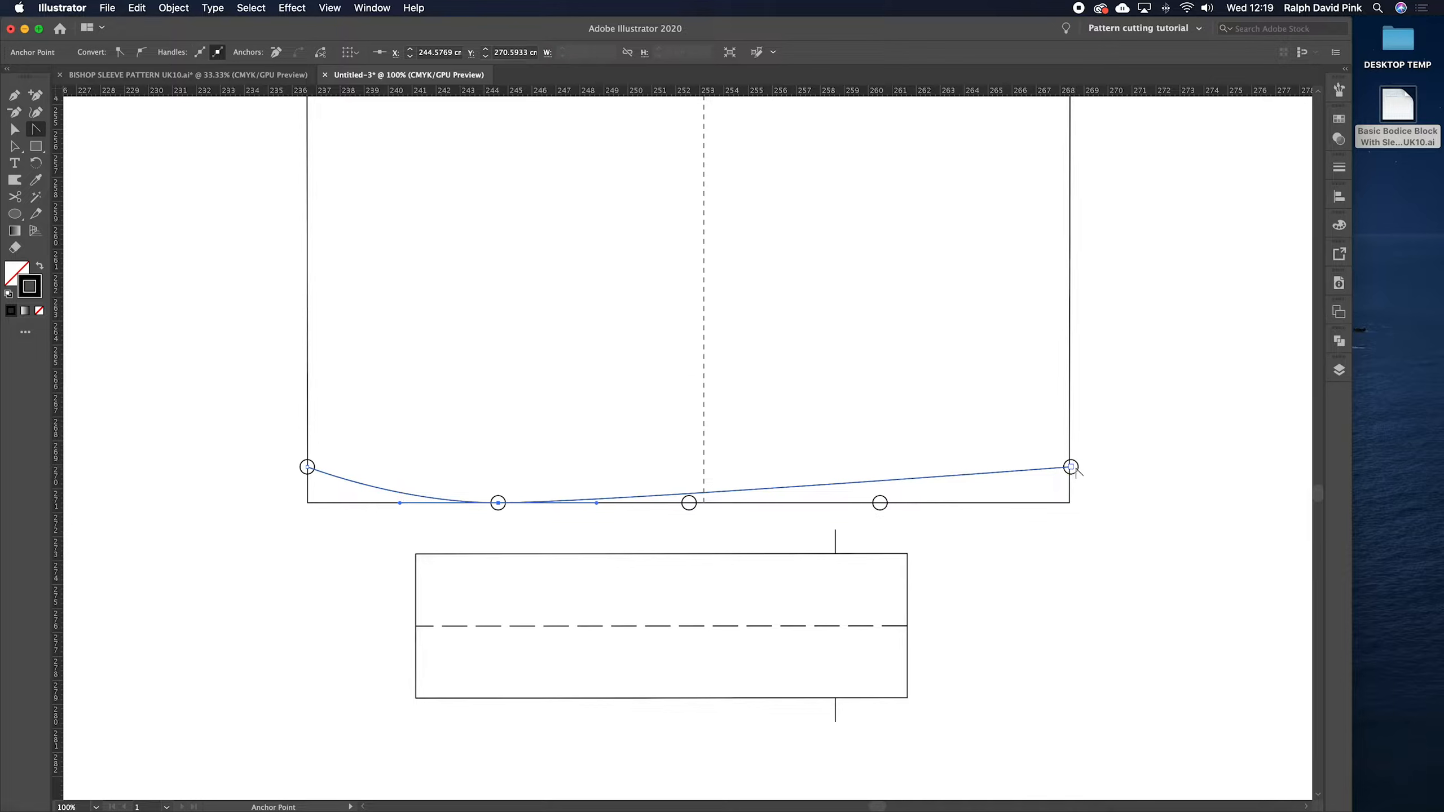
- Curve the path's right end with a horizontal handle reaching inward to above the right quarter circle
{"action": "left_click_drag", "start_coordinate": [1070, 467], "coordinate": [1260, 467]}
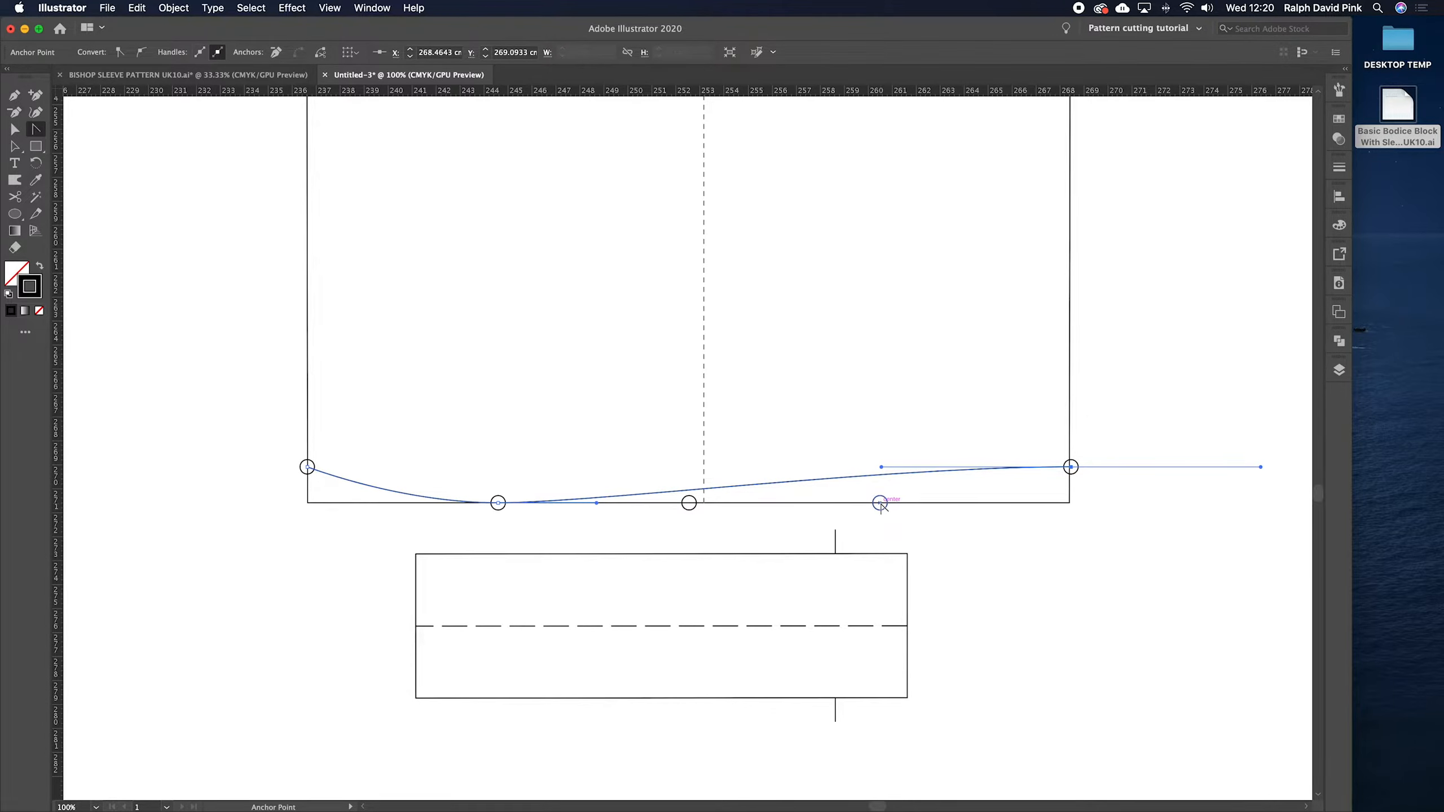
{"action": "left_click", "coordinate": [905, 418], "text": "super"}
{"action": "left_click", "coordinate": [836, 476]}
- Examine the front and back notches on the sleeve head, the garment drawing and the bodice block armholes in relation to the curved hem
{"action": "scroll", "coordinate": [796, 400], "scroll_direction": "up", "scroll_amount": 1}
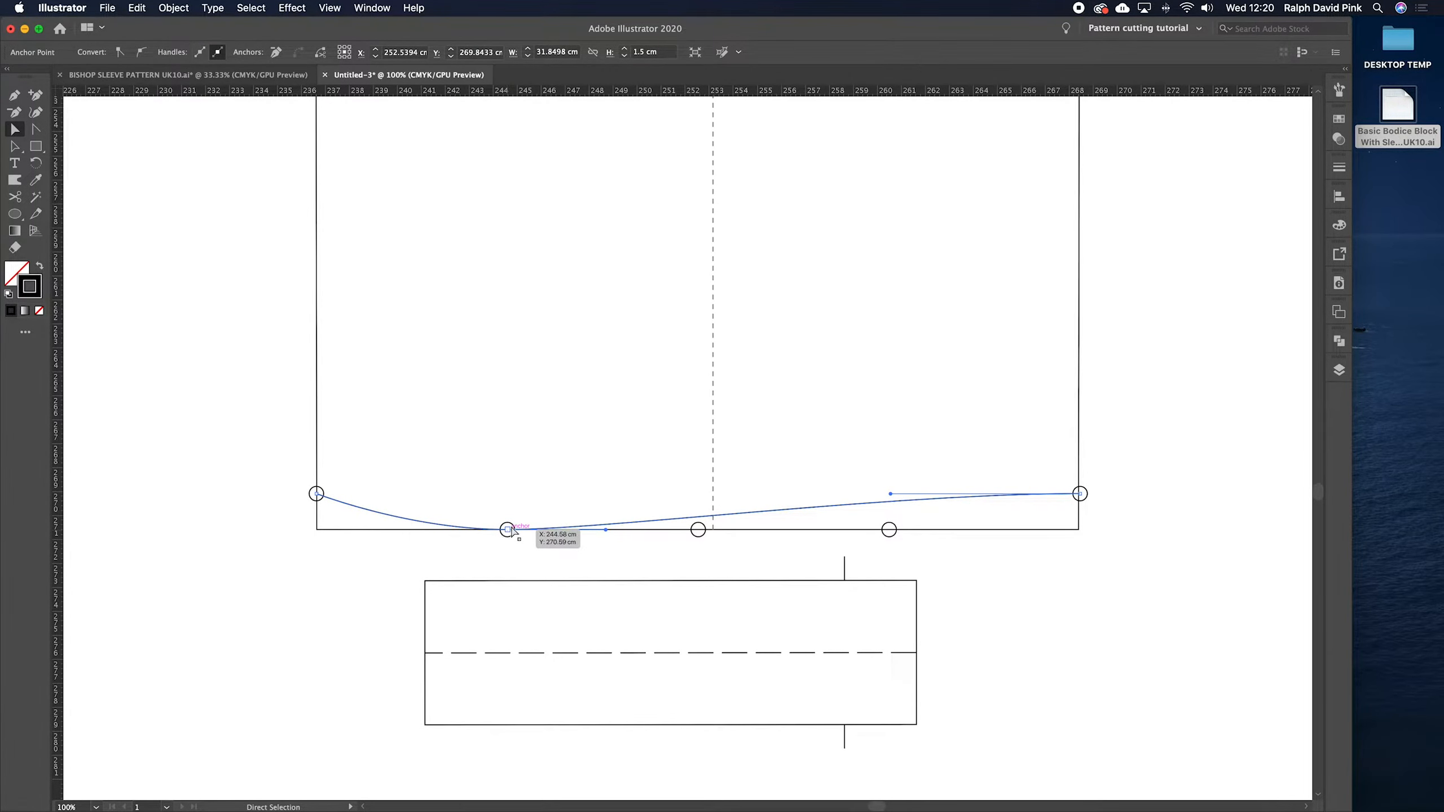
{"action": "key", "text": "super+minus"}
{"action": "scroll", "coordinate": [543, 467], "scroll_direction": "up", "scroll_amount": 12}
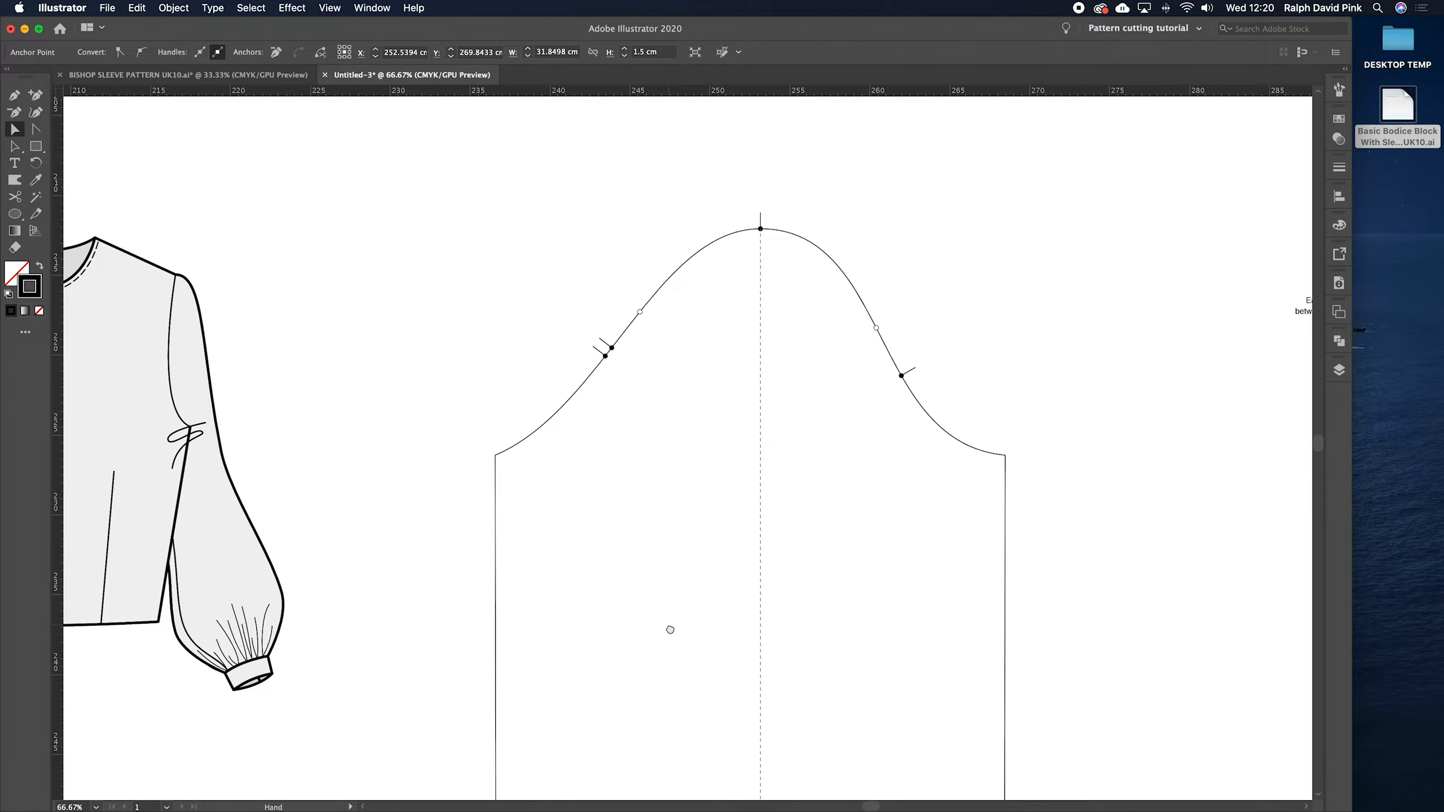
{"action": "left_click_drag", "start_coordinate": [596, 348], "coordinate": [963, 403]}
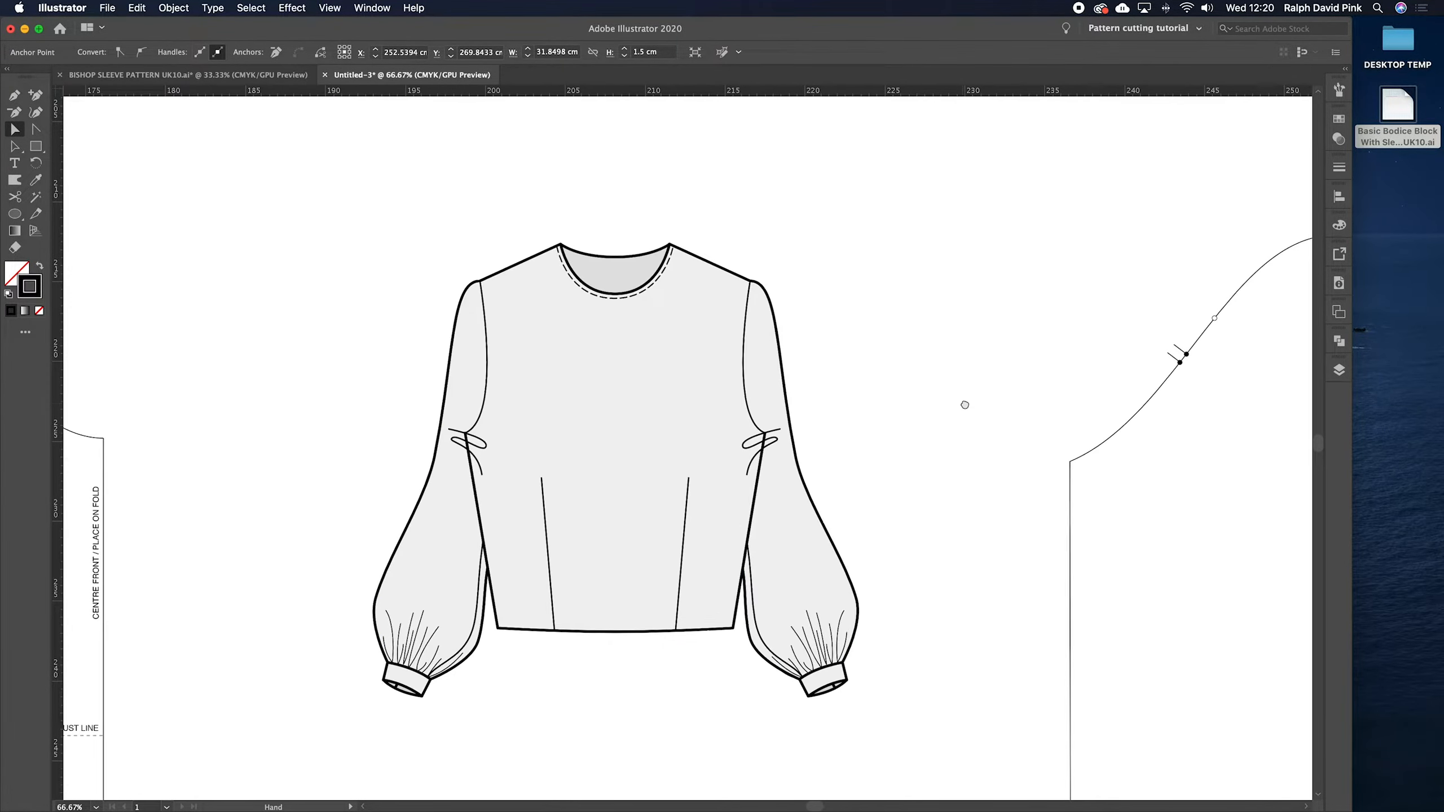
{"action": "left_click_drag", "start_coordinate": [506, 398], "coordinate": [961, 366]}
{"action": "left_click_drag", "start_coordinate": [205, 432], "coordinate": [664, 416]}
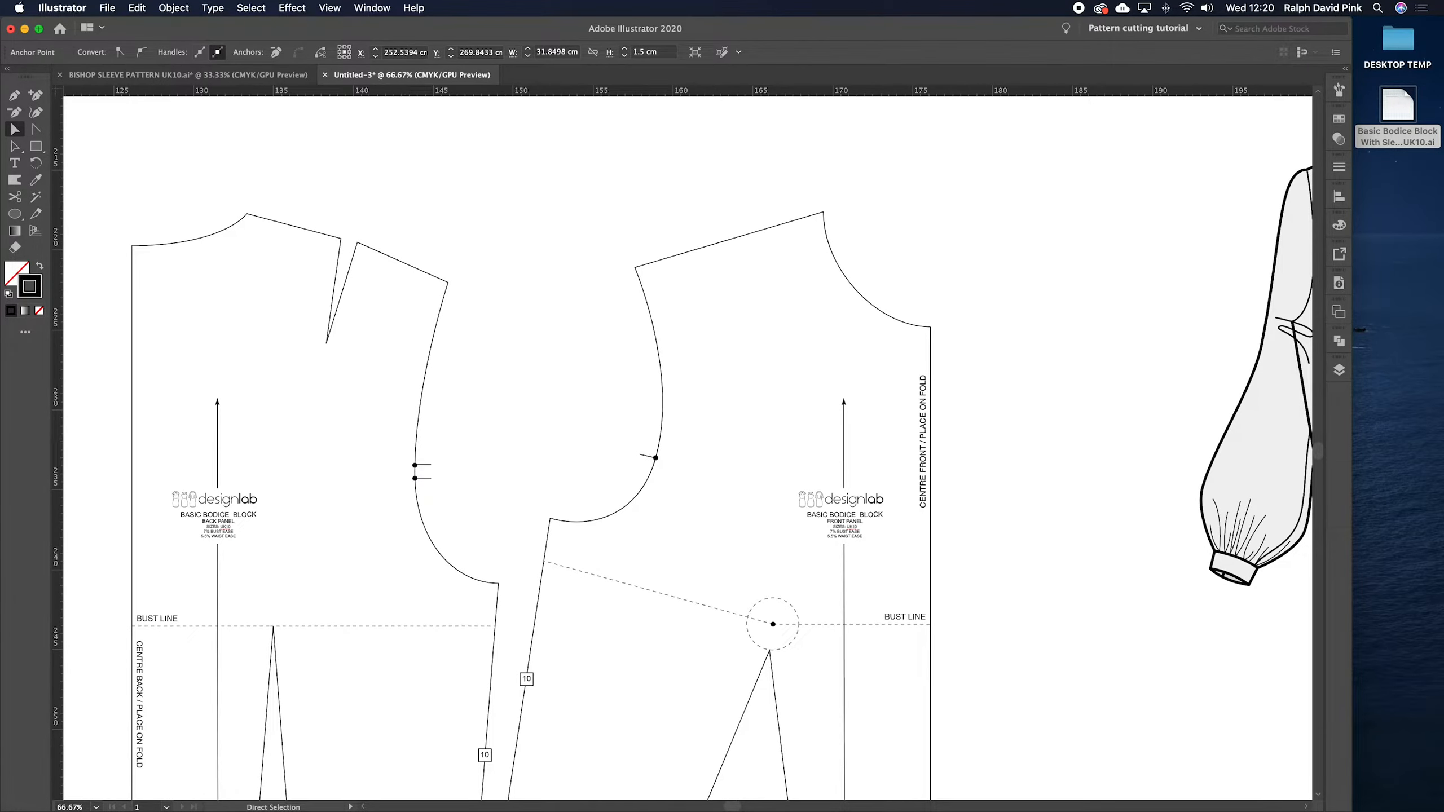
{"action": "mouse_move", "coordinate": [655, 451]}
{"action": "left_mouse_down"}
{"action": "mouse_move", "coordinate": [554, 422]}
{"action": "mouse_move", "coordinate": [458, 450]}
{"action": "left_mouse_up"}
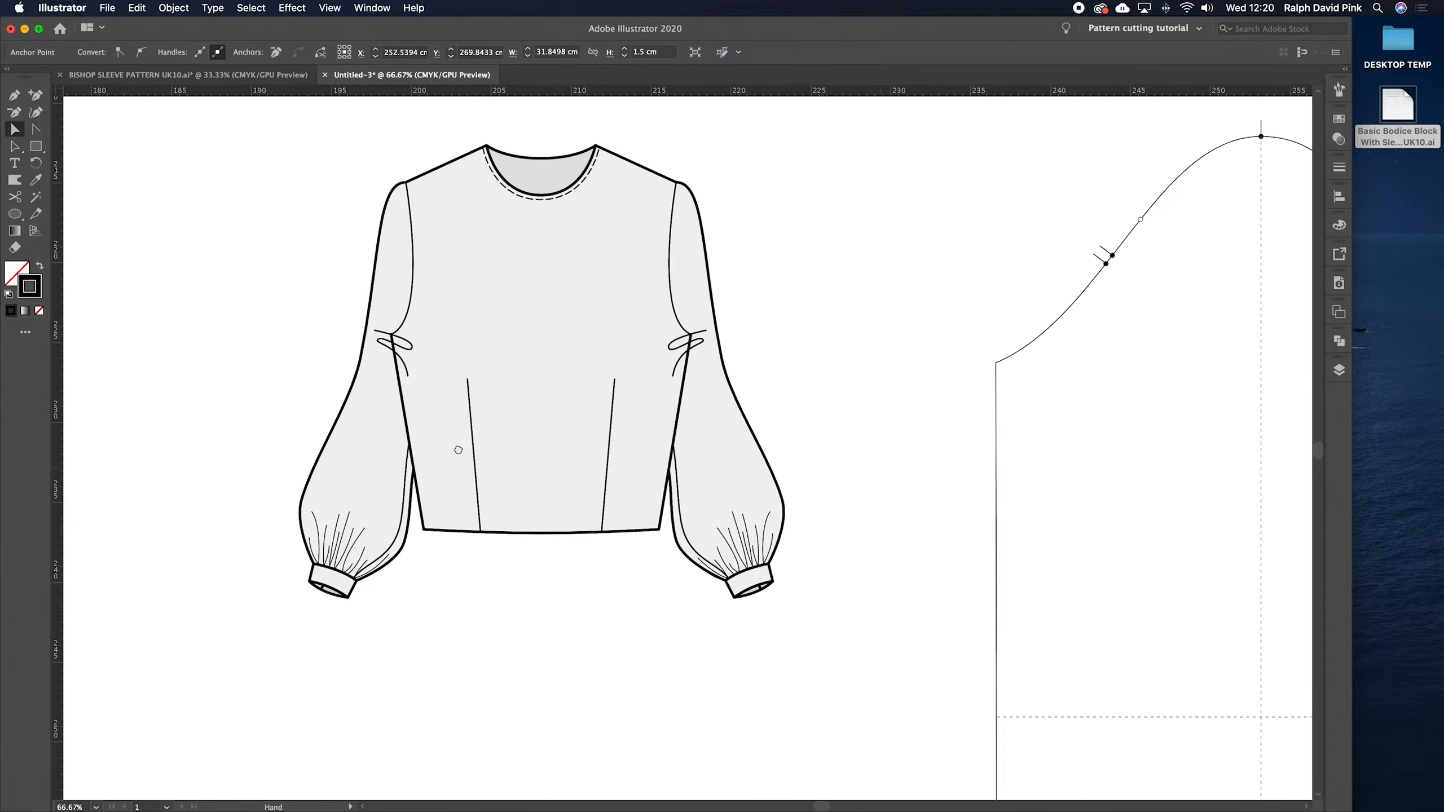
{"action": "scroll", "coordinate": [483, 415], "scroll_direction": "right", "scroll_amount": 10}
{"action": "scroll", "coordinate": [801, 410], "scroll_direction": "down", "scroll_amount": 5}
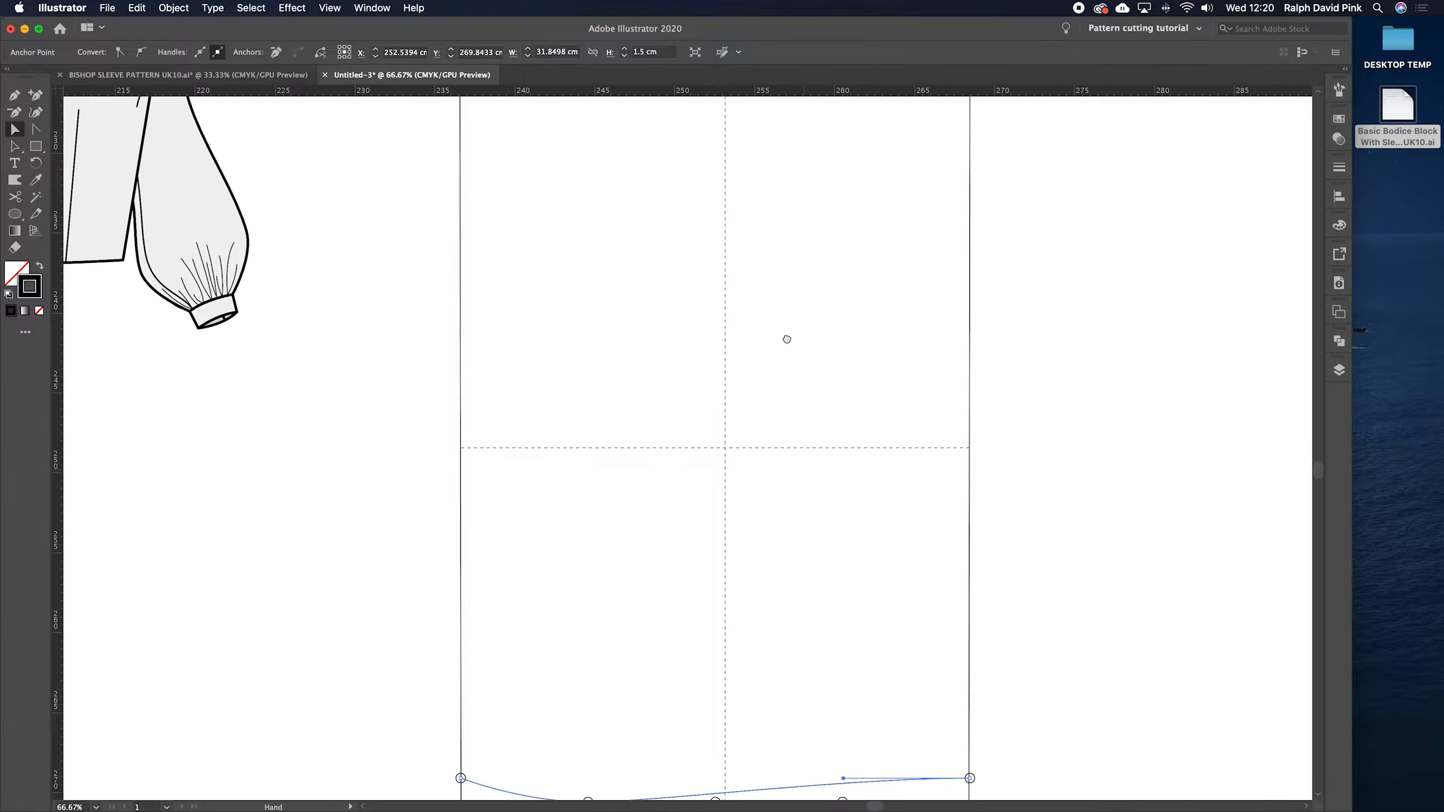
- Delete the construction circles at both sides, the middle and the right quarter of the hem, keeping only the left quarter circle
{"action": "scroll", "coordinate": [596, 496], "scroll_direction": "down", "scroll_amount": 5}
{"action": "key", "text": "super+equal"}
{"action": "scroll", "coordinate": [485, 422], "scroll_direction": "left", "scroll_amount": 2}
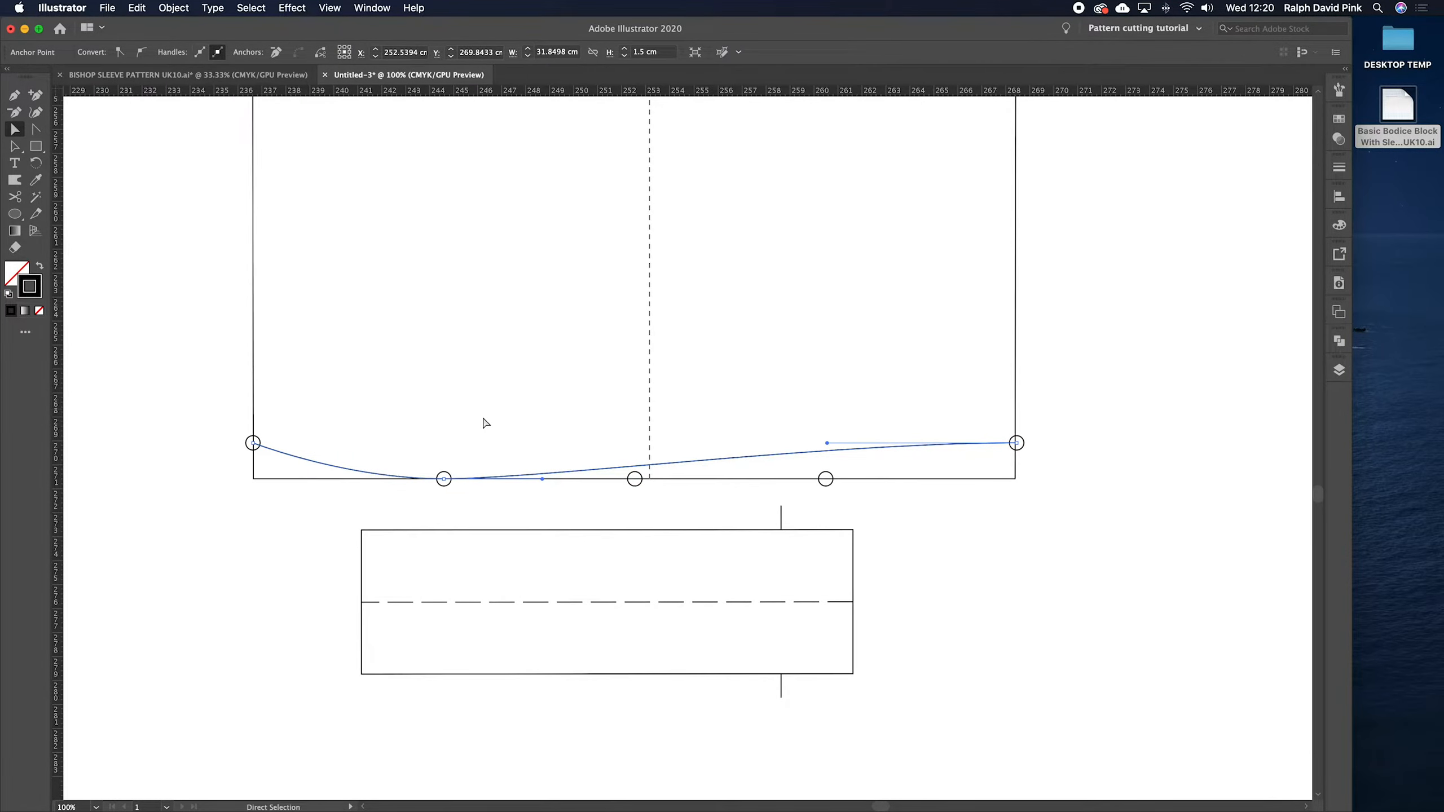
{"action": "left_click", "coordinate": [485, 422]}
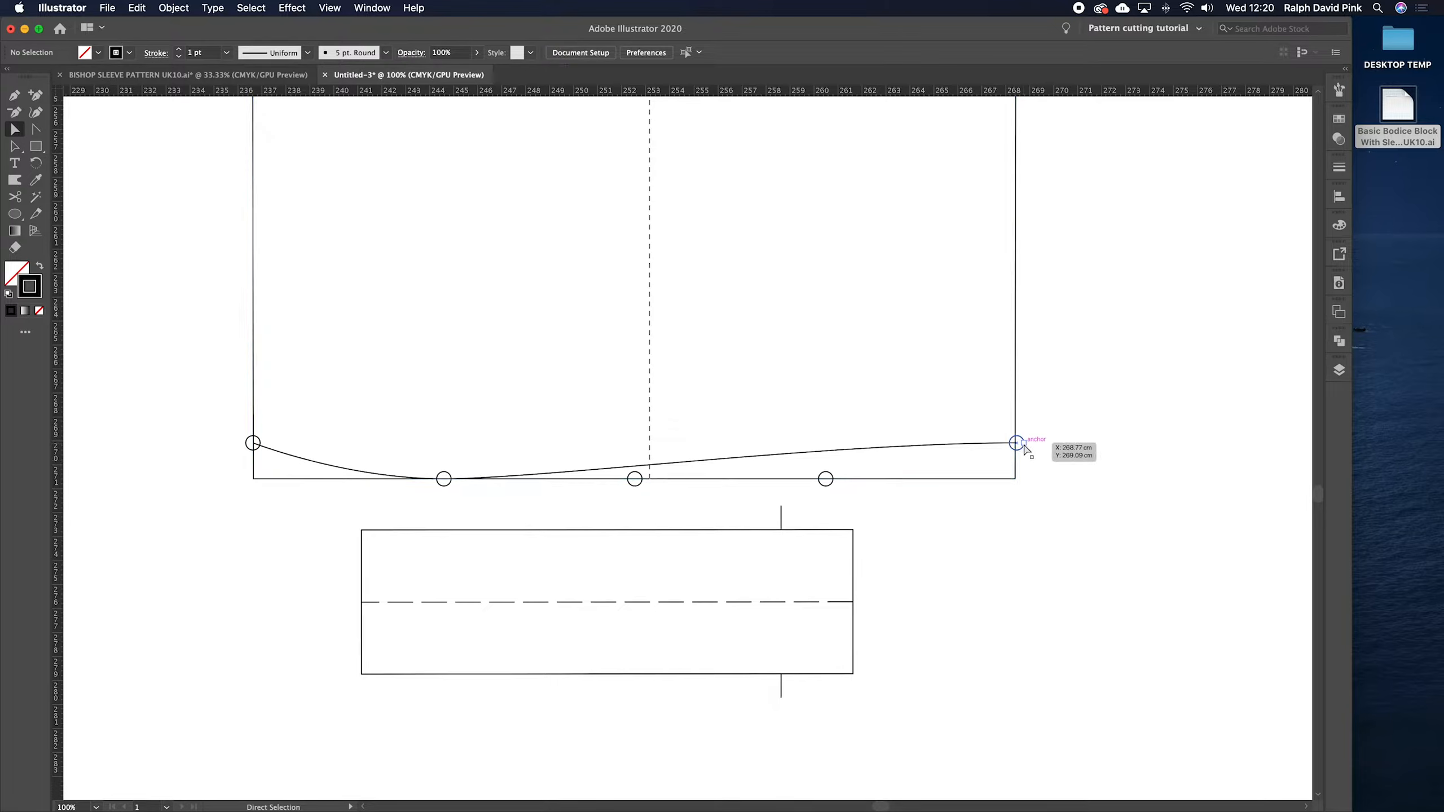
{"action": "key", "text": "v"}
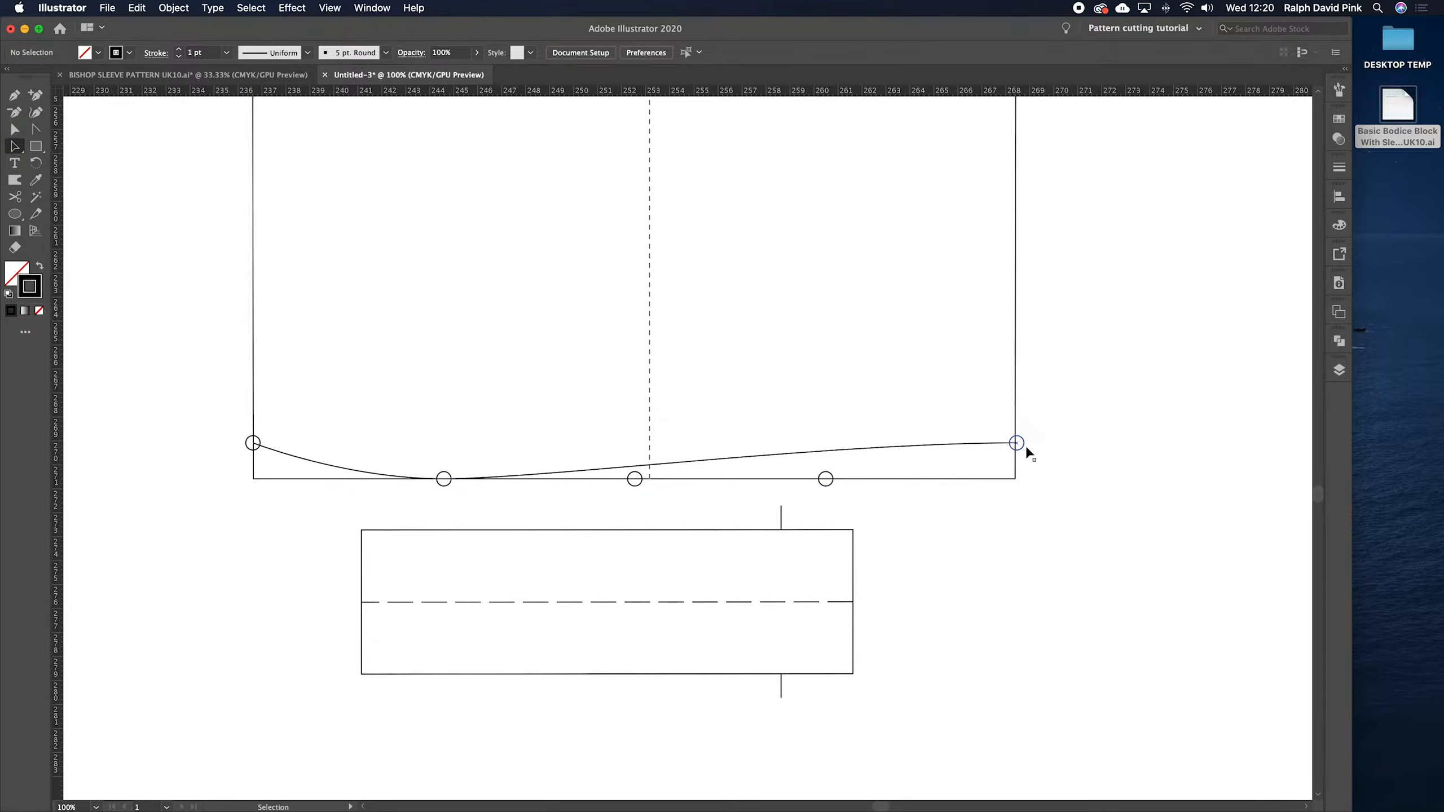
{"action": "left_click_drag", "start_coordinate": [1020, 433], "coordinate": [625, 487]}
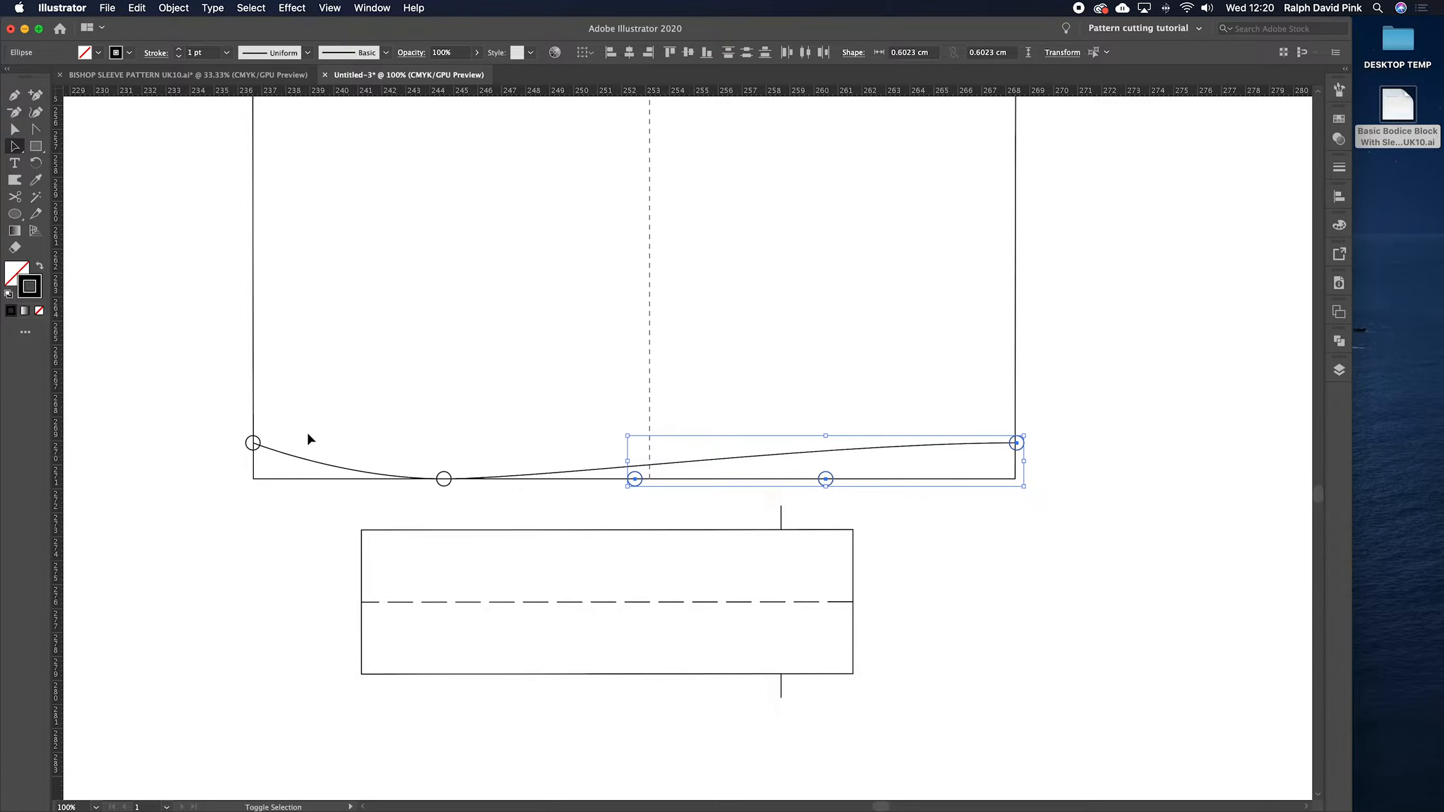
{"action": "left_click", "coordinate": [253, 443], "text": "shift"}
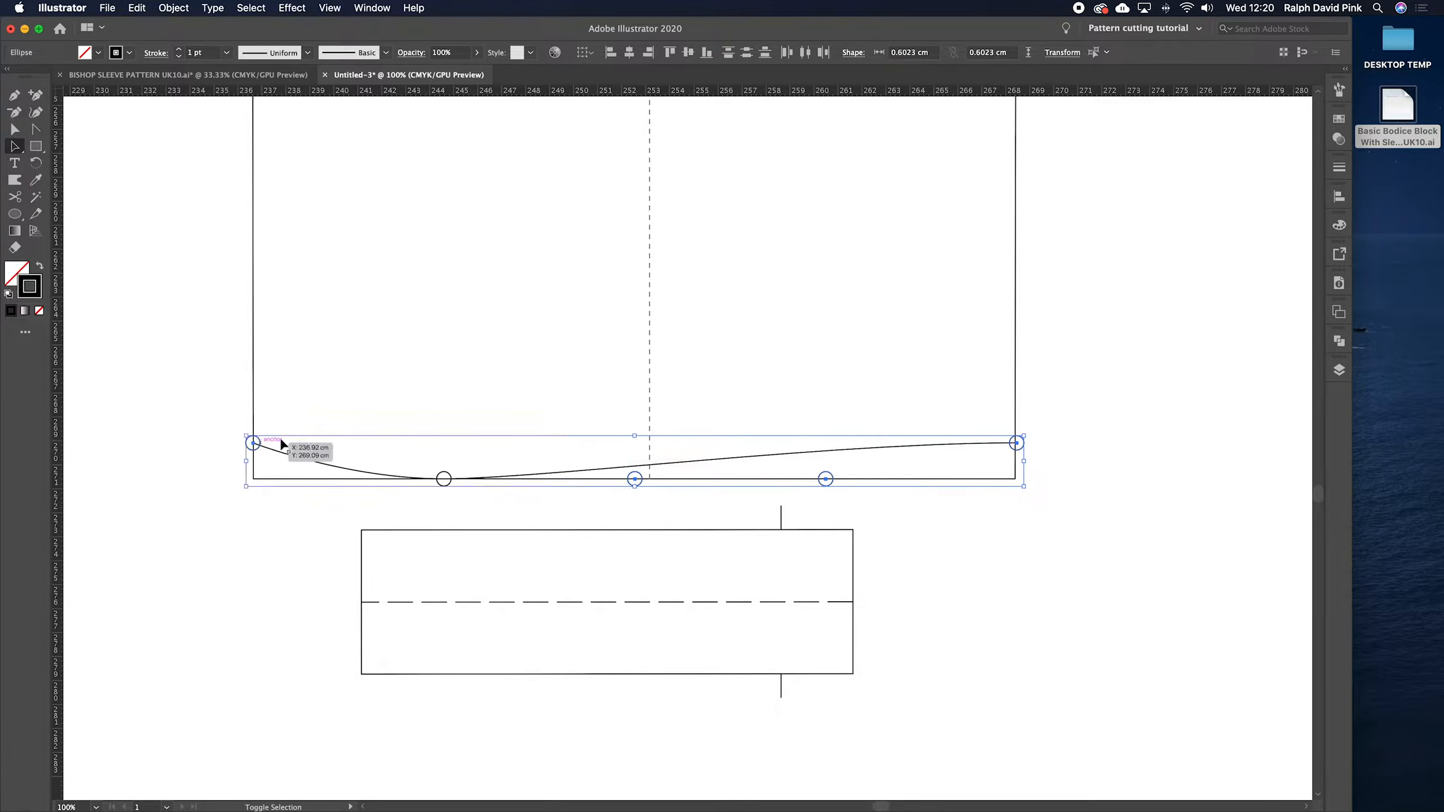
{"action": "key", "text": "Delete"}
{"action": "left_click", "coordinate": [443, 479]}
- Examine the gathered sleeve ends and cuffs on the garment drawing in relation to the sleeve hem
{"action": "mouse_move", "coordinate": [485, 407]}
{"action": "left_mouse_down"}
{"action": "mouse_move", "coordinate": [496, 461]}
{"action": "mouse_move", "coordinate": [554, 503]}
{"action": "left_mouse_up"}
{"action": "key", "text": "super+minus"}
{"action": "left_click_drag", "start_coordinate": [392, 330], "coordinate": [774, 327]}
{"action": "scroll", "coordinate": [775, 327], "scroll_direction": "up", "scroll_amount": 10}
{"action": "scroll", "coordinate": [775, 327], "scroll_direction": "left", "scroll_amount": 10}
{"action": "scroll", "coordinate": [538, 554], "scroll_direction": "right", "scroll_amount": 12}
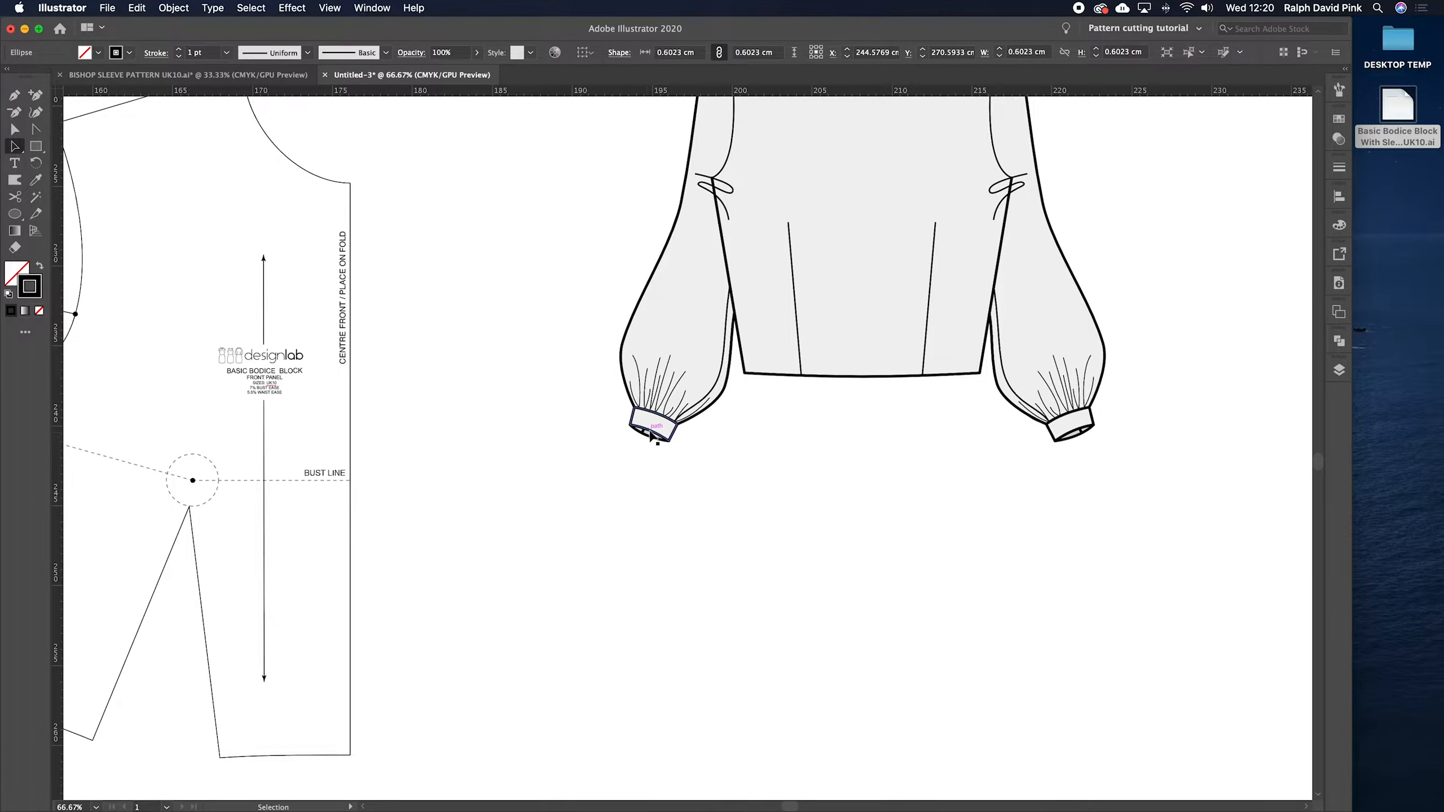
{"action": "mouse_move", "coordinate": [944, 570]}
{"action": "left_mouse_down"}
{"action": "mouse_move", "coordinate": [387, 378]}
{"action": "mouse_move", "coordinate": [142, 155]}
{"action": "left_mouse_up"}
{"action": "left_click_drag", "start_coordinate": [618, 471], "coordinate": [570, 474]}
{"action": "left_click", "coordinate": [570, 474]}
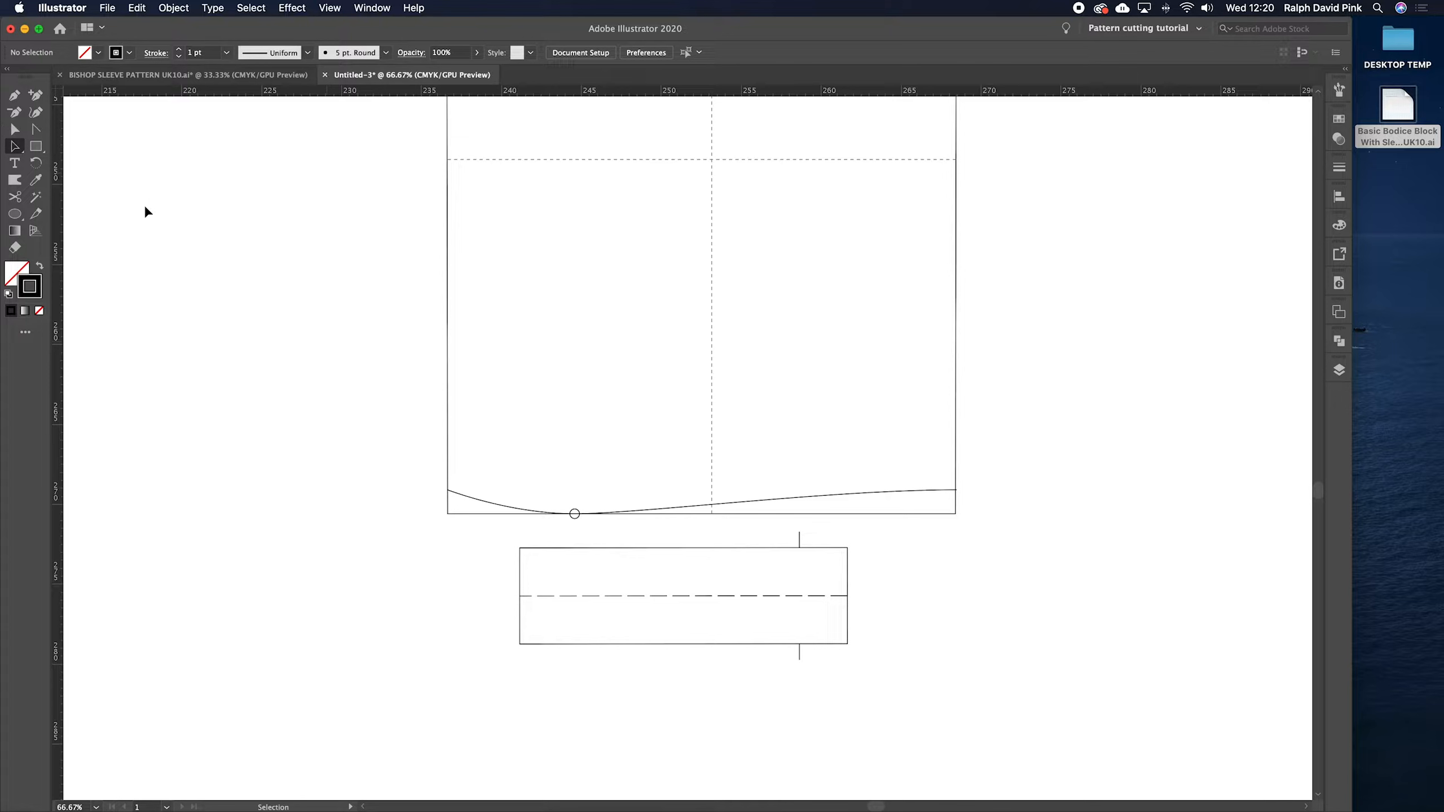
- Copy the left quarter circle 6 cm straight up from the hem, with no horizontal offset
{"action": "left_click", "coordinate": [575, 514]}
{"action": "key", "text": "Return"}
{"action": "type", "text": "0"}
{"action": "key", "text": "Tab"}
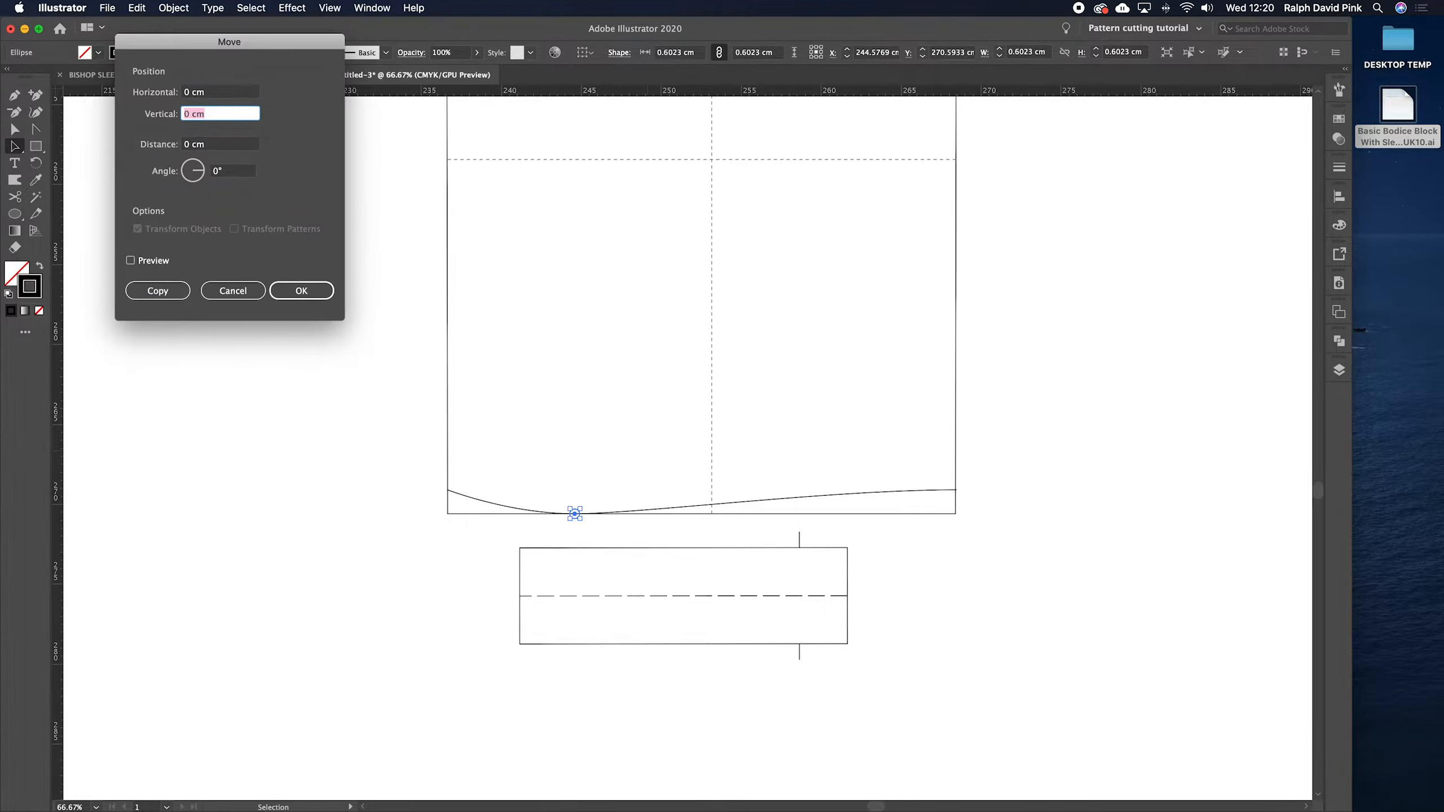
{"action": "type", "text": "-6"}
{"action": "left_click", "coordinate": [156, 293]}
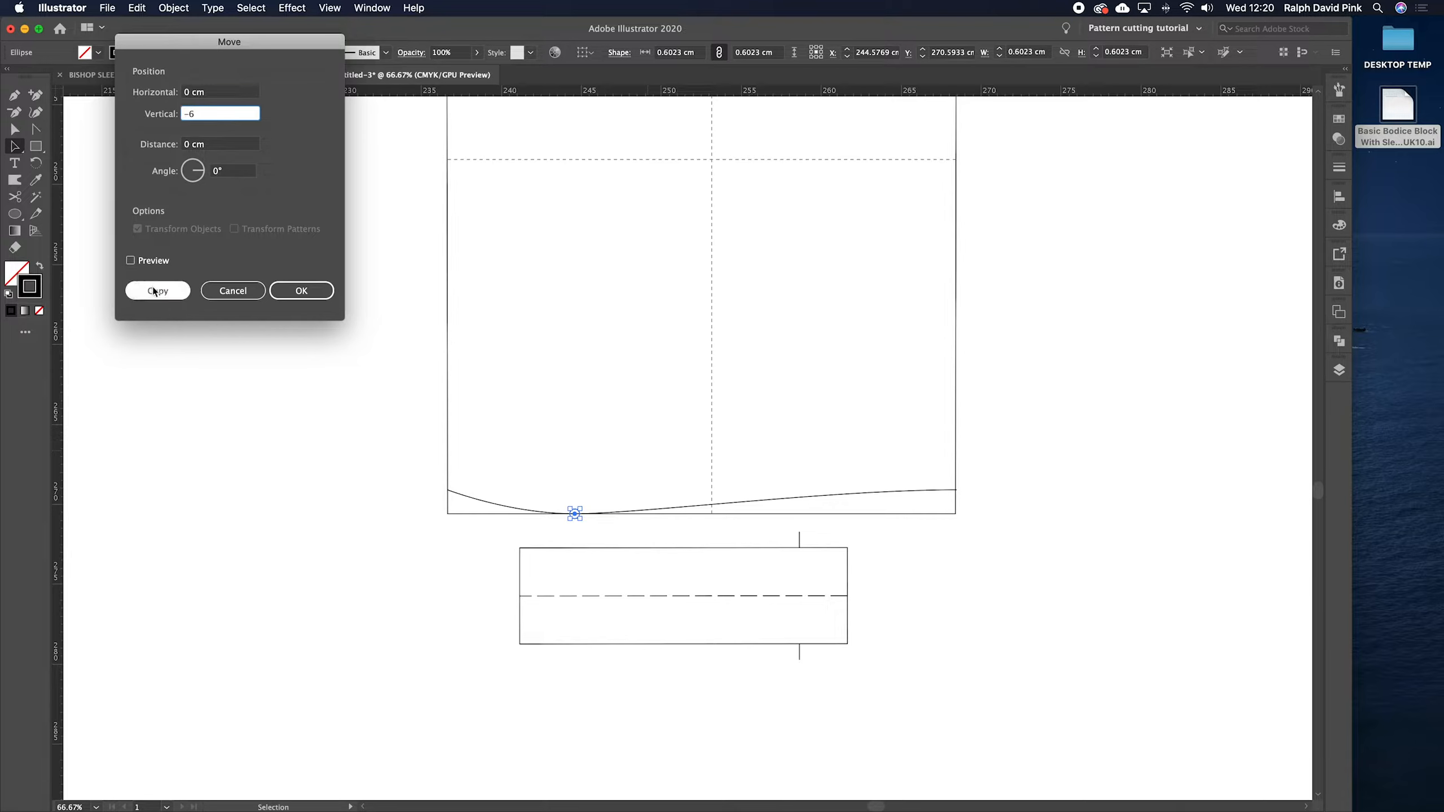
- Draw a vertical 6 cm line from the upper circle's centre down to the circle on the hem
{"action": "left_click", "coordinate": [613, 436]}
{"action": "key", "text": "backslash"}
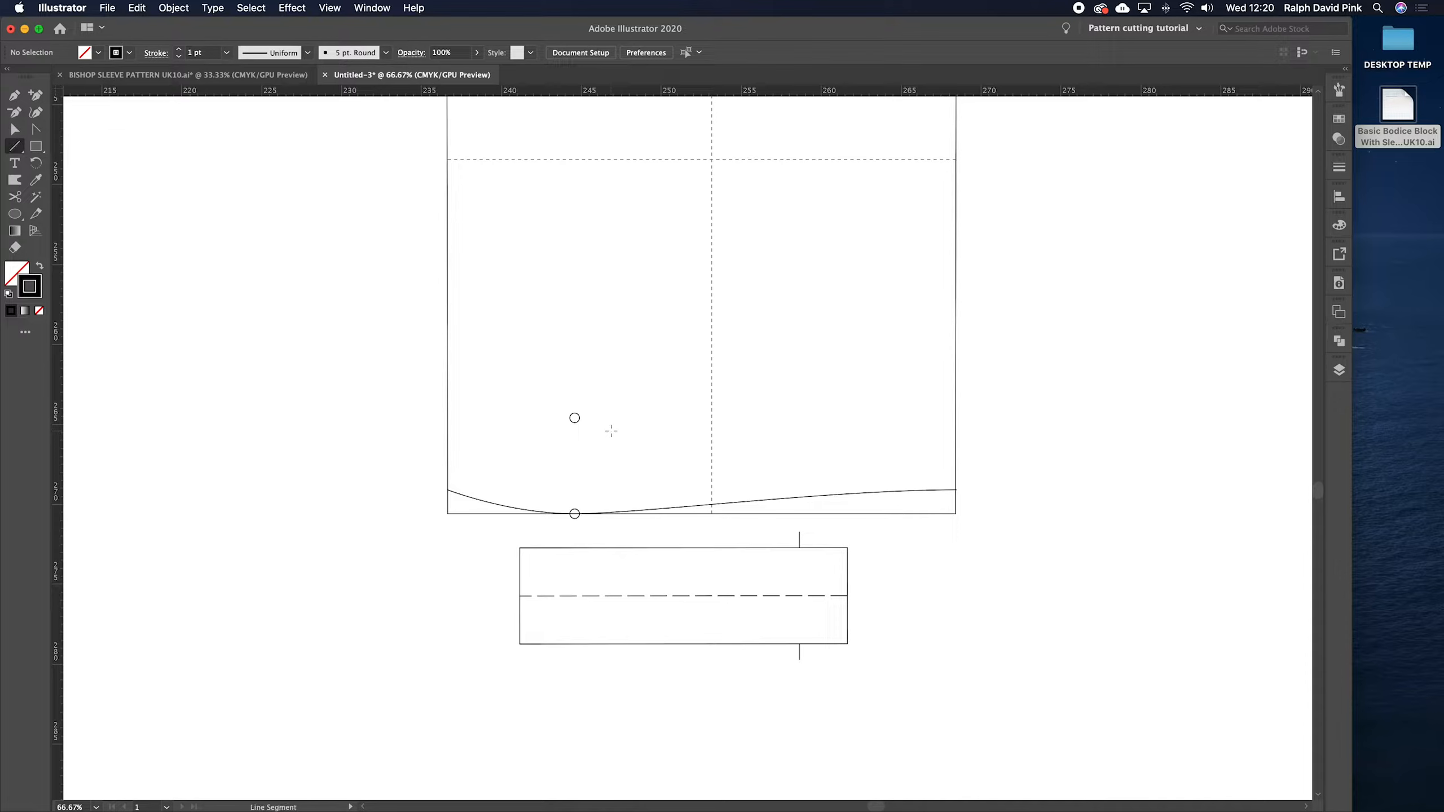
{"action": "left_click_drag", "start_coordinate": [574, 417], "coordinate": [575, 514]}
- Delete the two construction circles at the ends of the vertical opening line
{"action": "key", "text": "super+equal"}
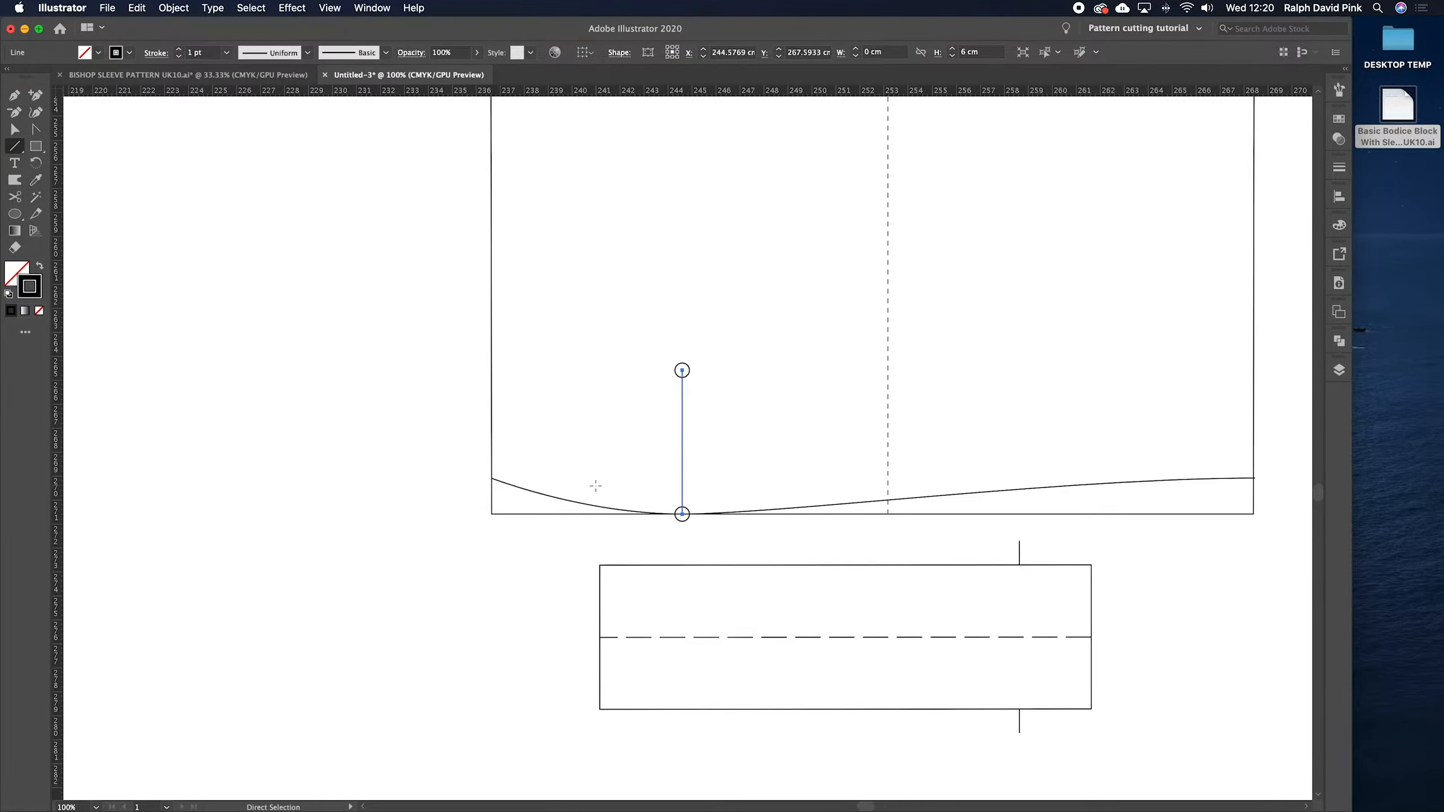
{"action": "key", "text": "v"}
{"action": "left_click", "coordinate": [737, 454]}
{"action": "left_click", "coordinate": [691, 512]}
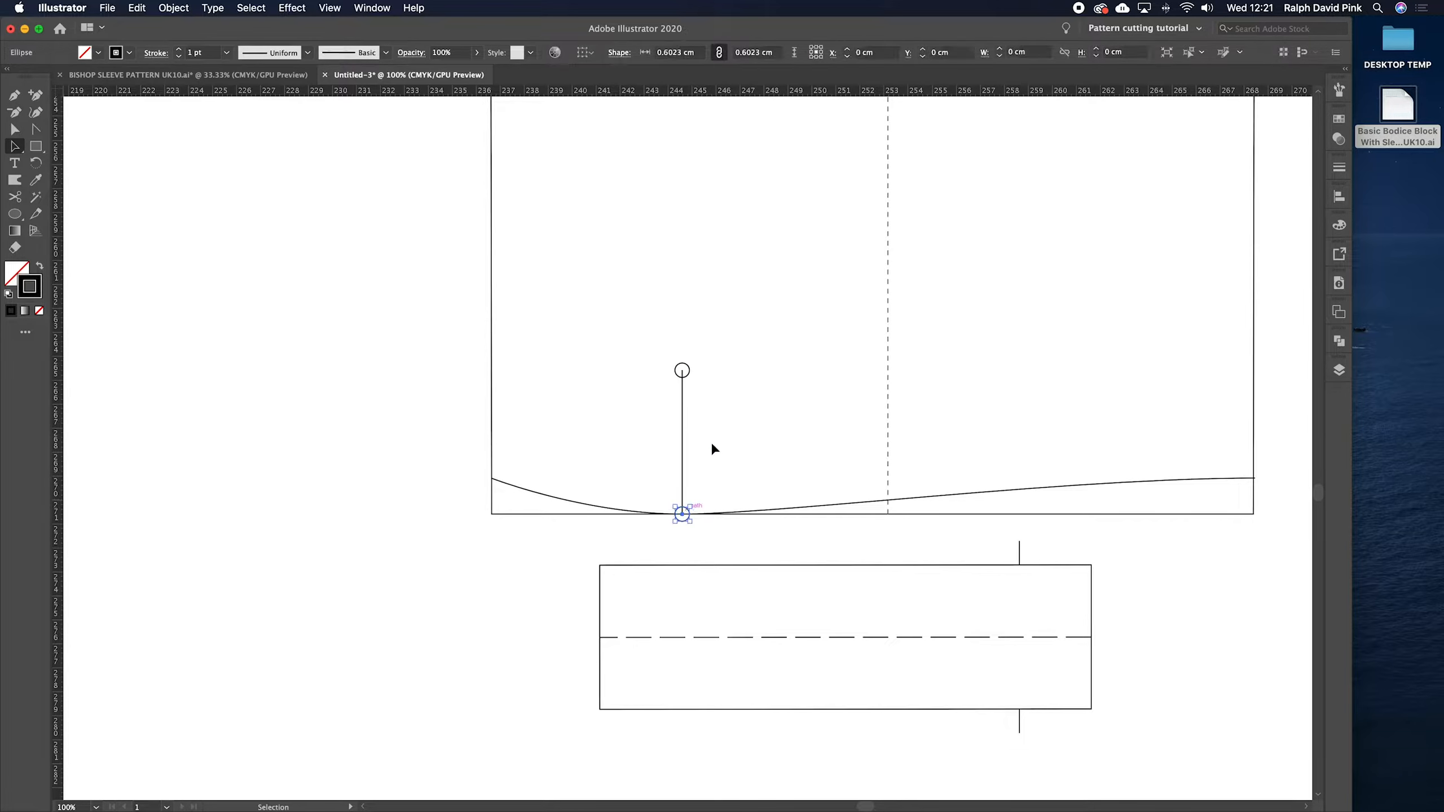
{"action": "left_click", "coordinate": [691, 369], "text": "shift"}
{"action": "key", "text": "Delete"}
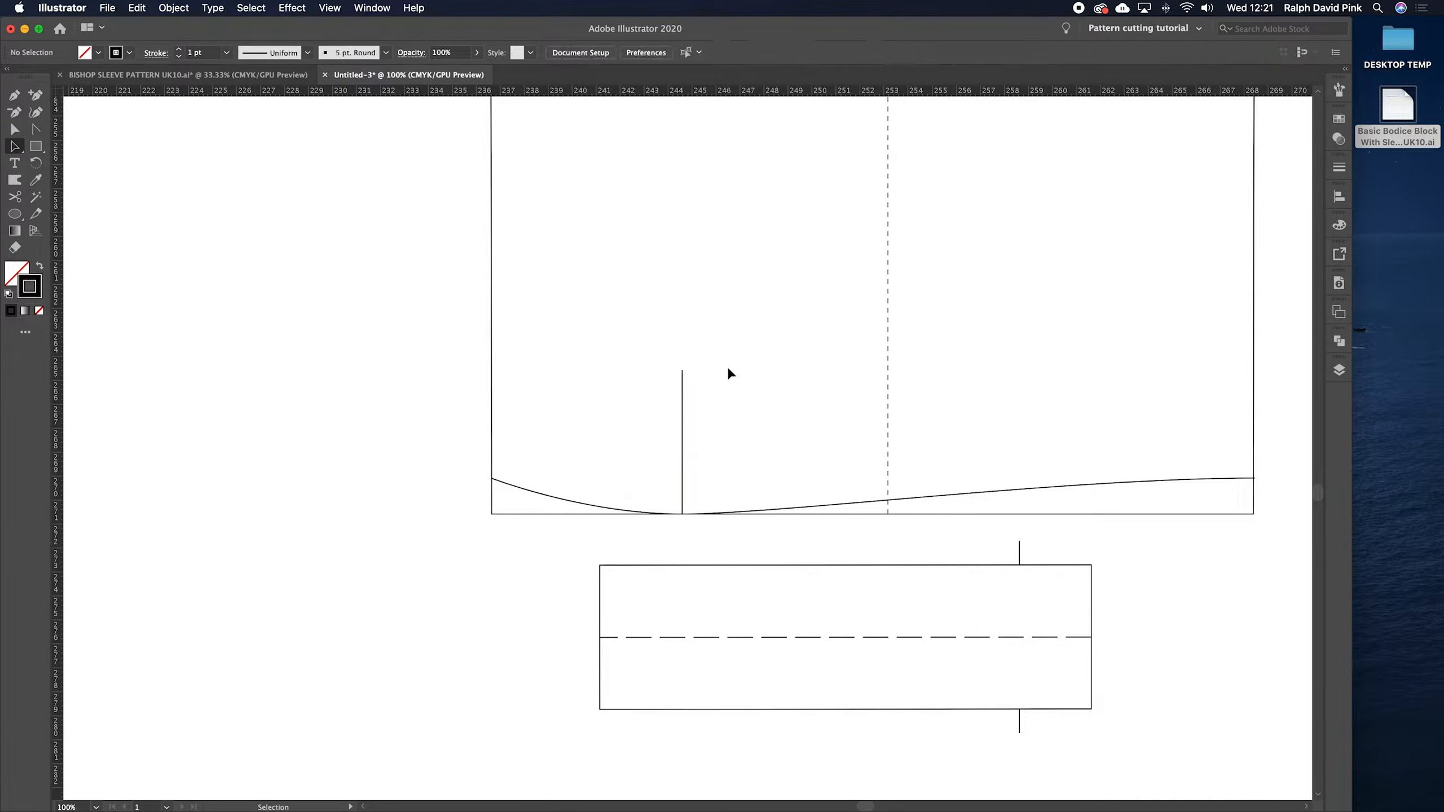
- Cut the sleeve outline on both side seams where the curved hem meets them
{"action": "key", "text": "super+minus"}
{"action": "left_click_drag", "start_coordinate": [722, 407], "coordinate": [673, 402]}
{"action": "key", "text": "a"}
{"action": "left_click", "coordinate": [520, 453]}
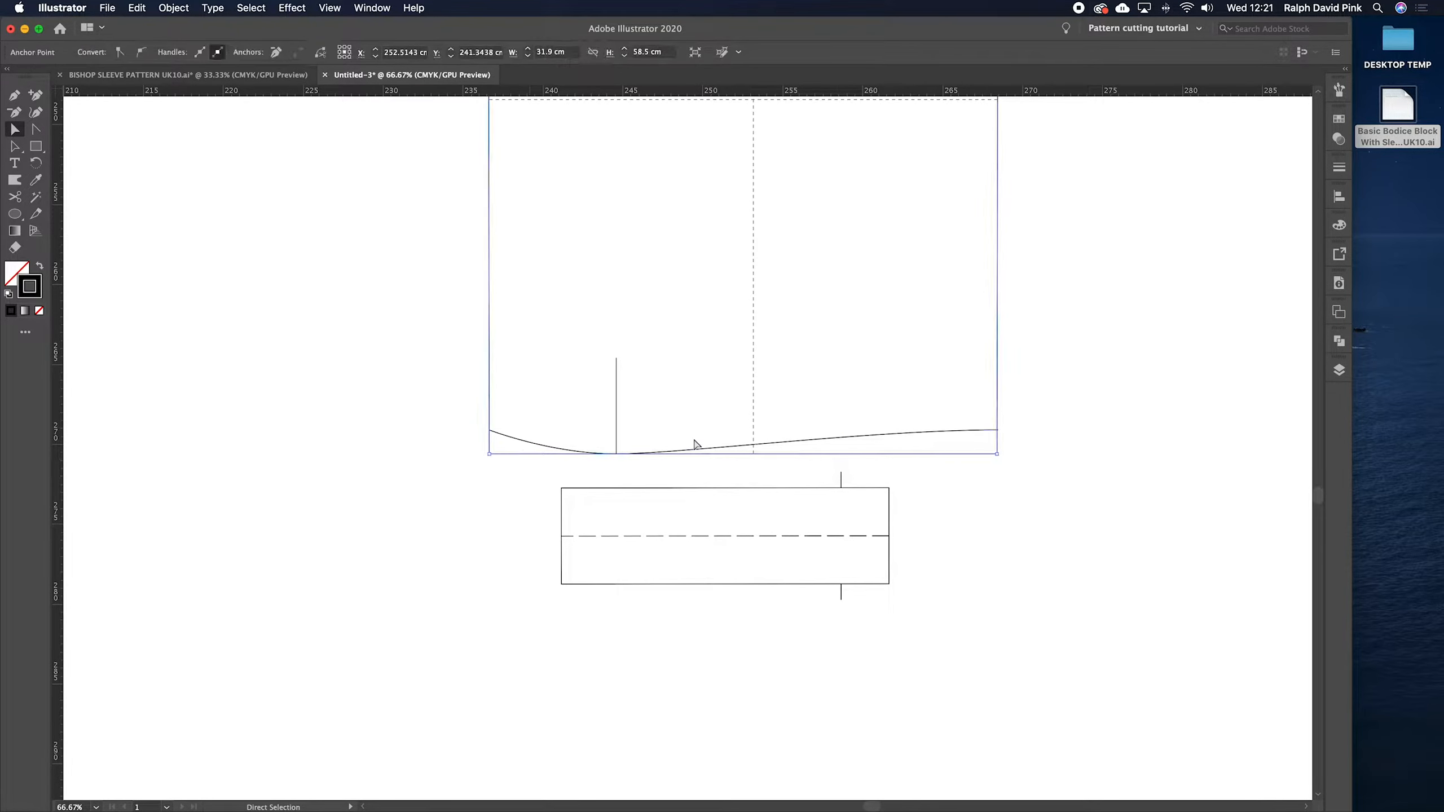
{"action": "scroll", "coordinate": [681, 455], "scroll_direction": "up", "scroll_amount": 5}
{"action": "scroll", "coordinate": [682, 455], "scroll_direction": "right", "scroll_amount": 2}
{"action": "scroll", "coordinate": [625, 398], "scroll_direction": "down", "scroll_amount": 4}
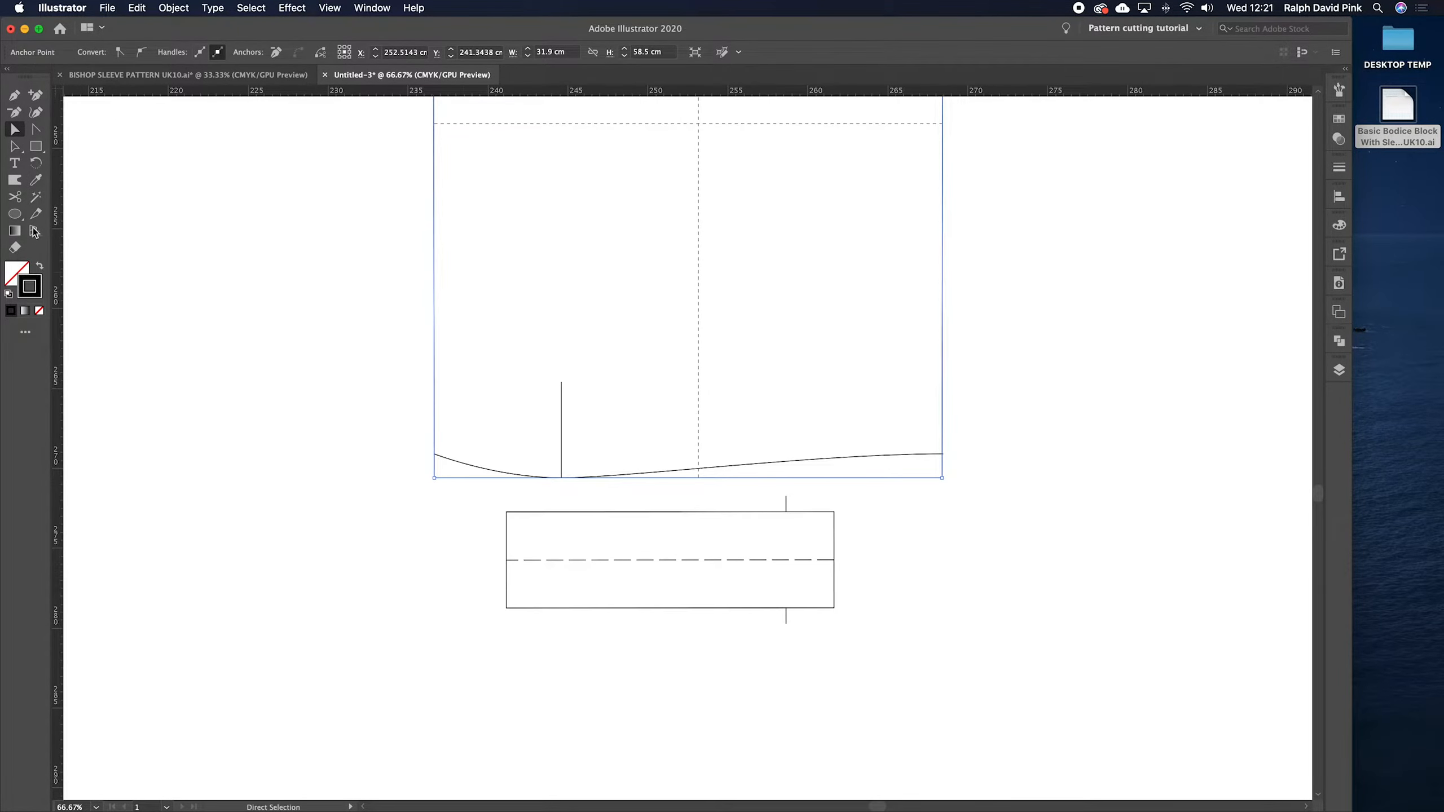
{"action": "left_click", "coordinate": [14, 197]}
{"action": "left_click", "coordinate": [435, 453]}
{"action": "left_click", "coordinate": [942, 453]}
- Delete the cut-off straight hem segment below the curved hem
{"action": "key", "text": "a"}
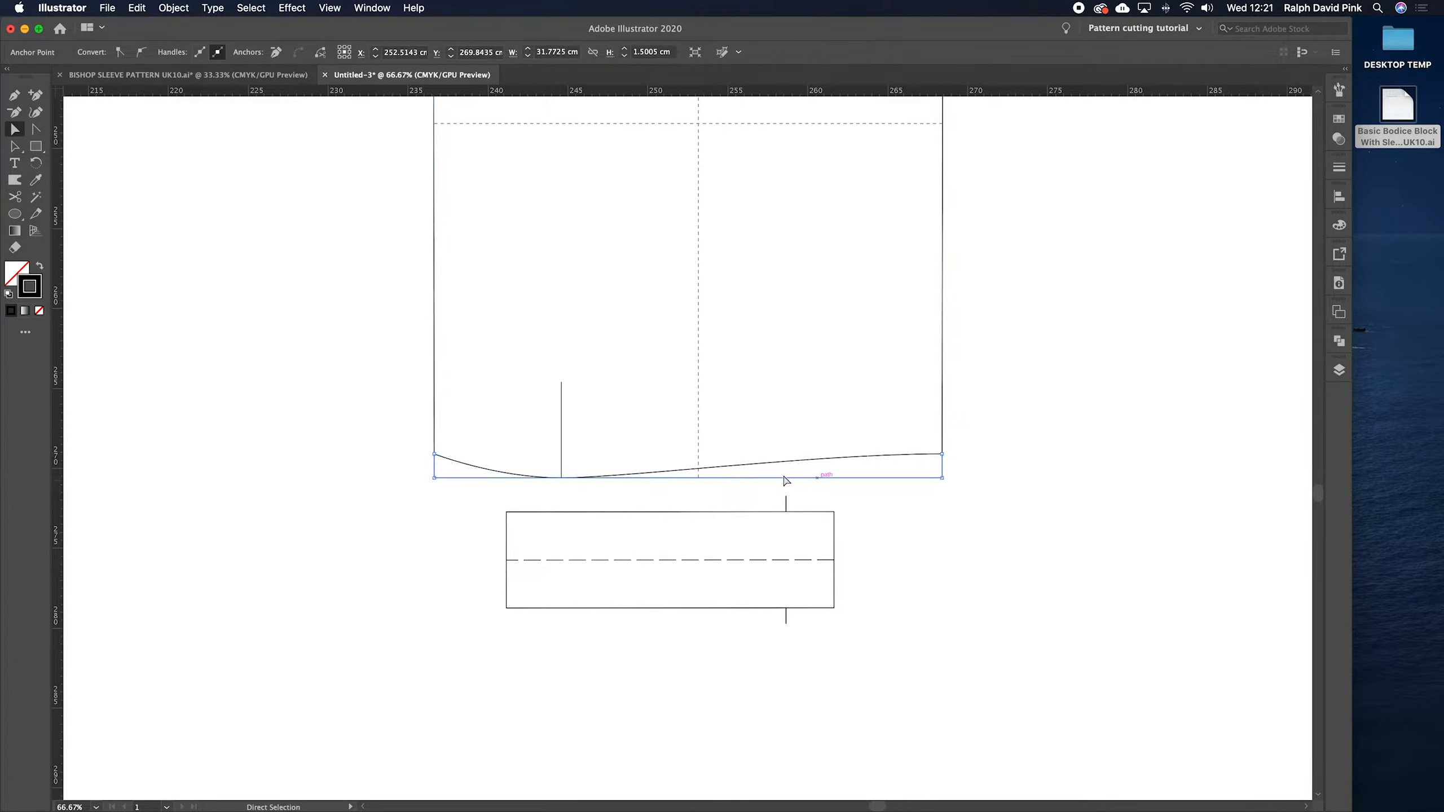
{"action": "left_click", "coordinate": [888, 494]}
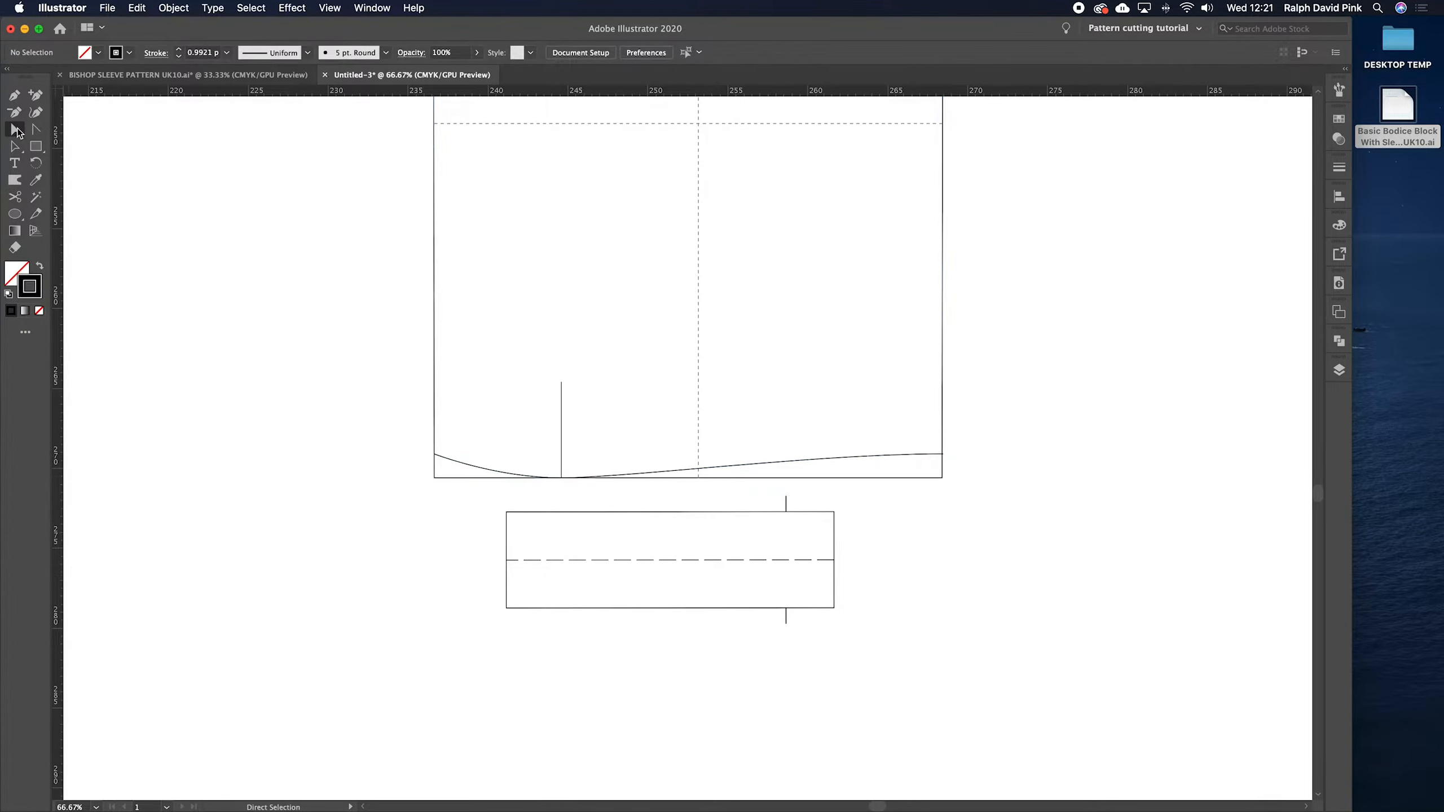
{"action": "left_click", "coordinate": [489, 477]}
{"action": "key", "text": "super+shift+a"}
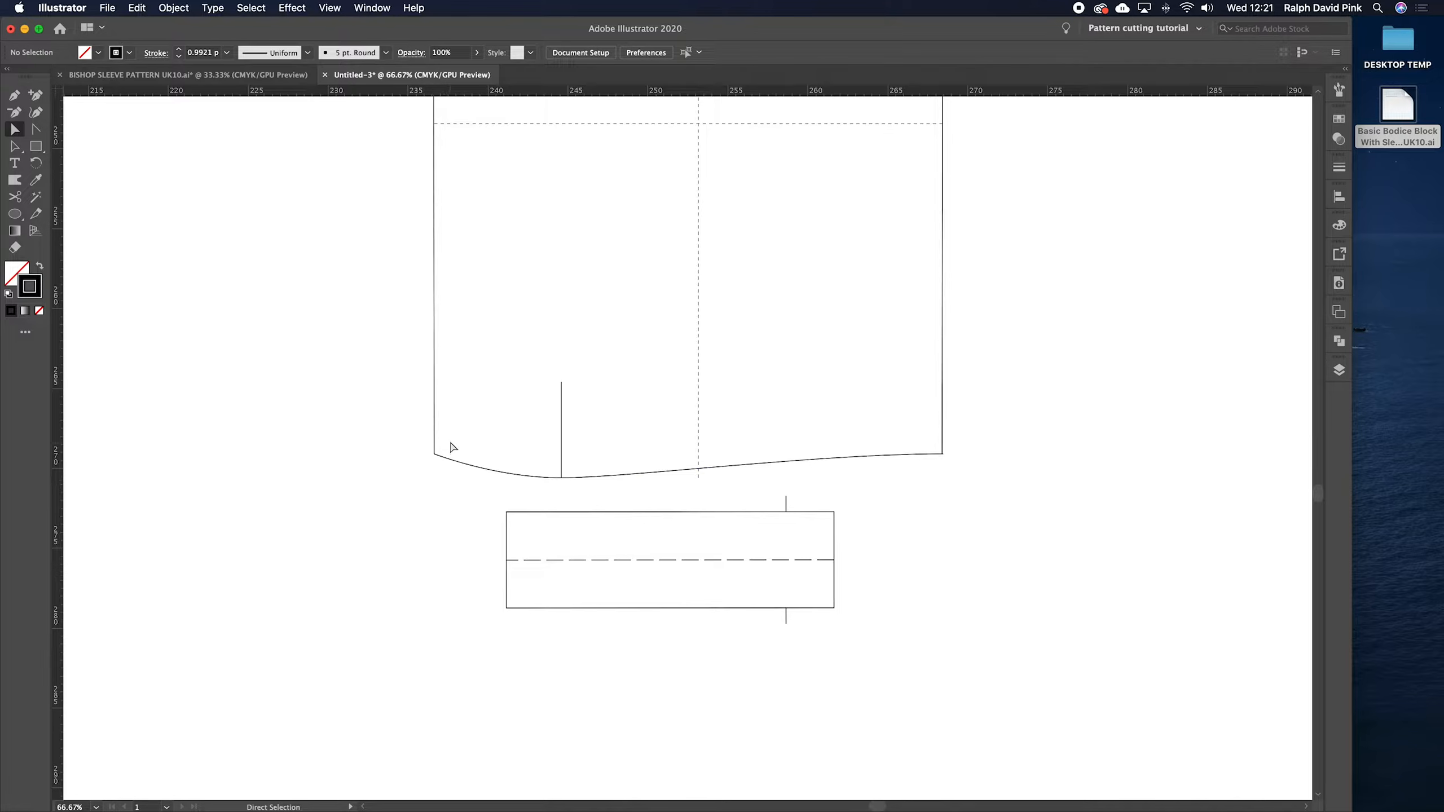
- Join the curved hem to both side seams of the sleeve, and shorten the dashed centre line to end at the hem
{"action": "left_click_drag", "start_coordinate": [453, 448], "coordinate": [415, 477]}
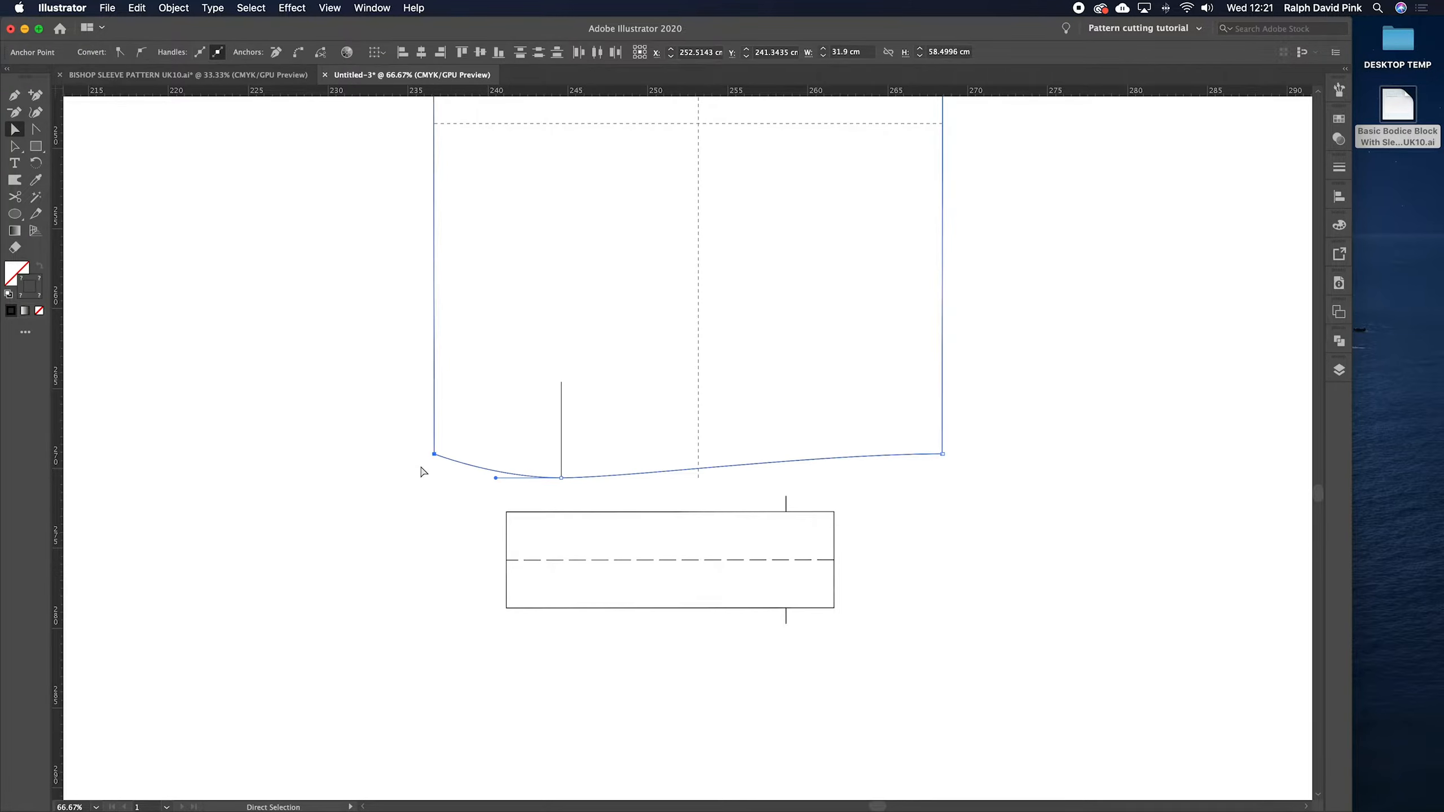
{"action": "right_click", "coordinate": [442, 461]}
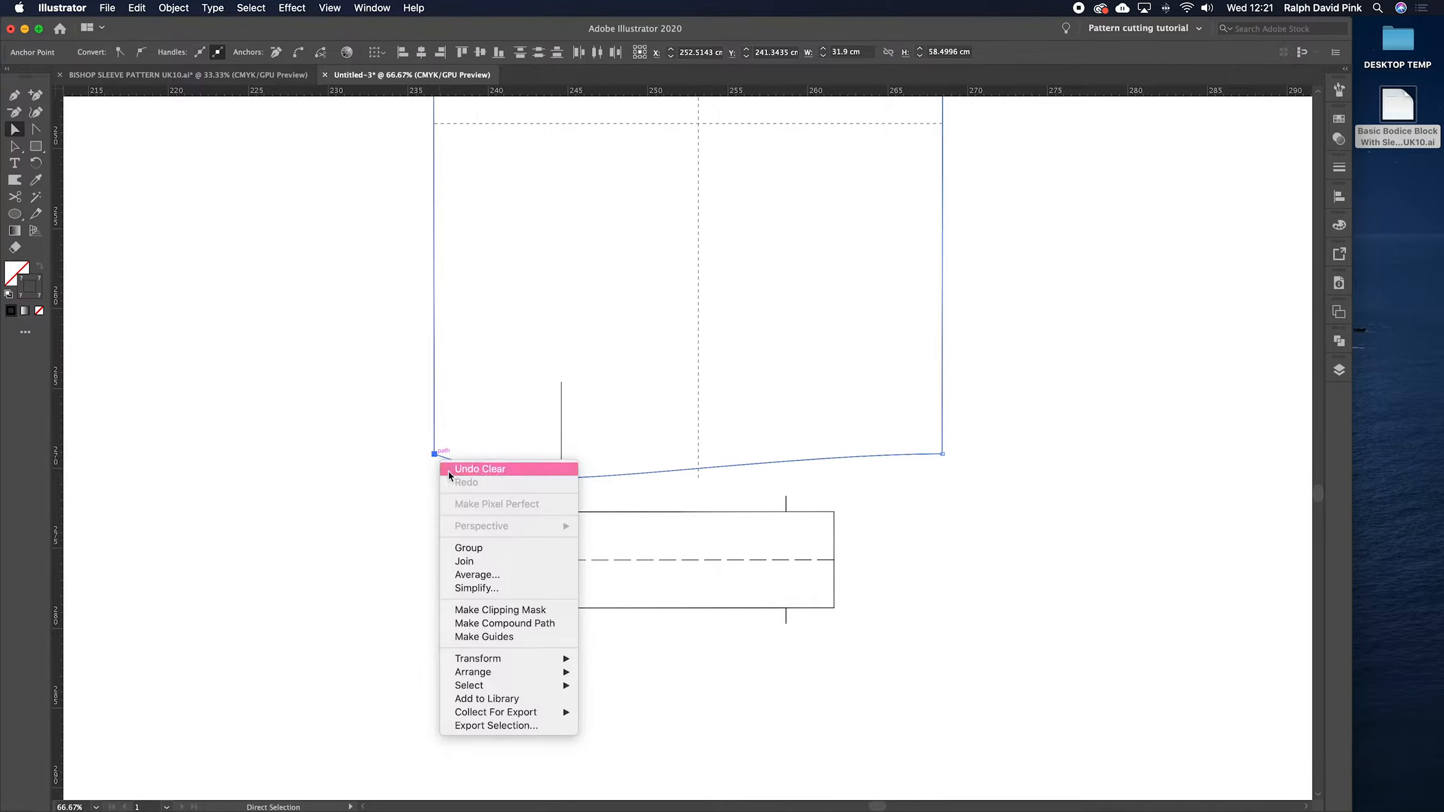
{"action": "left_click", "coordinate": [472, 558]}
{"action": "left_click_drag", "start_coordinate": [924, 495], "coordinate": [938, 478]}
{"action": "right_click", "coordinate": [954, 424]}
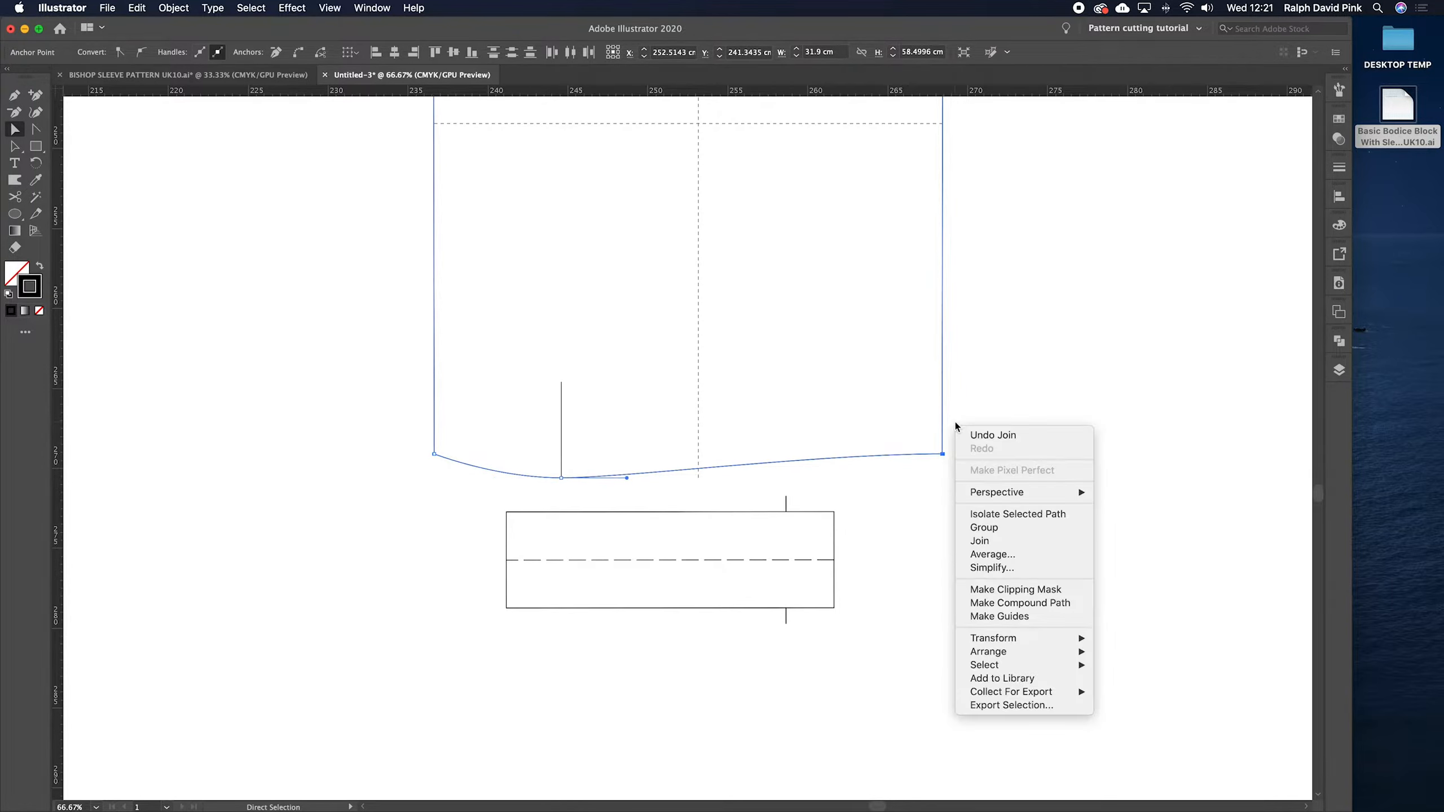
{"action": "left_click", "coordinate": [986, 540]}
{"action": "left_click", "coordinate": [868, 471]}
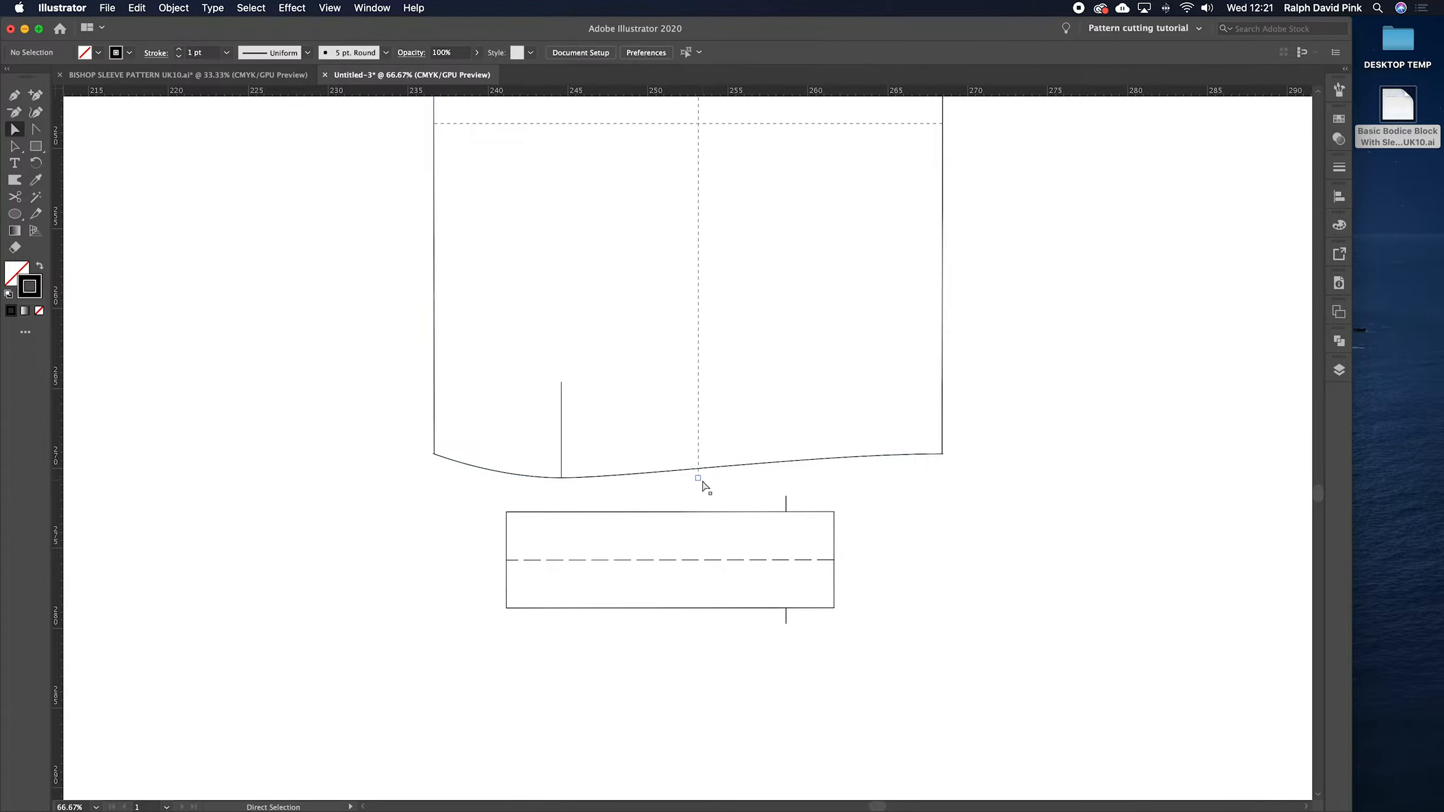
{"action": "left_click", "coordinate": [699, 467]}
{"action": "left_click", "coordinate": [574, 435]}
- Add an anchor point to each side seam of the sleeve where the horizontal dashed line meets it
{"action": "key", "text": "super+minus"}
{"action": "left_click_drag", "start_coordinate": [660, 423], "coordinate": [664, 618]}
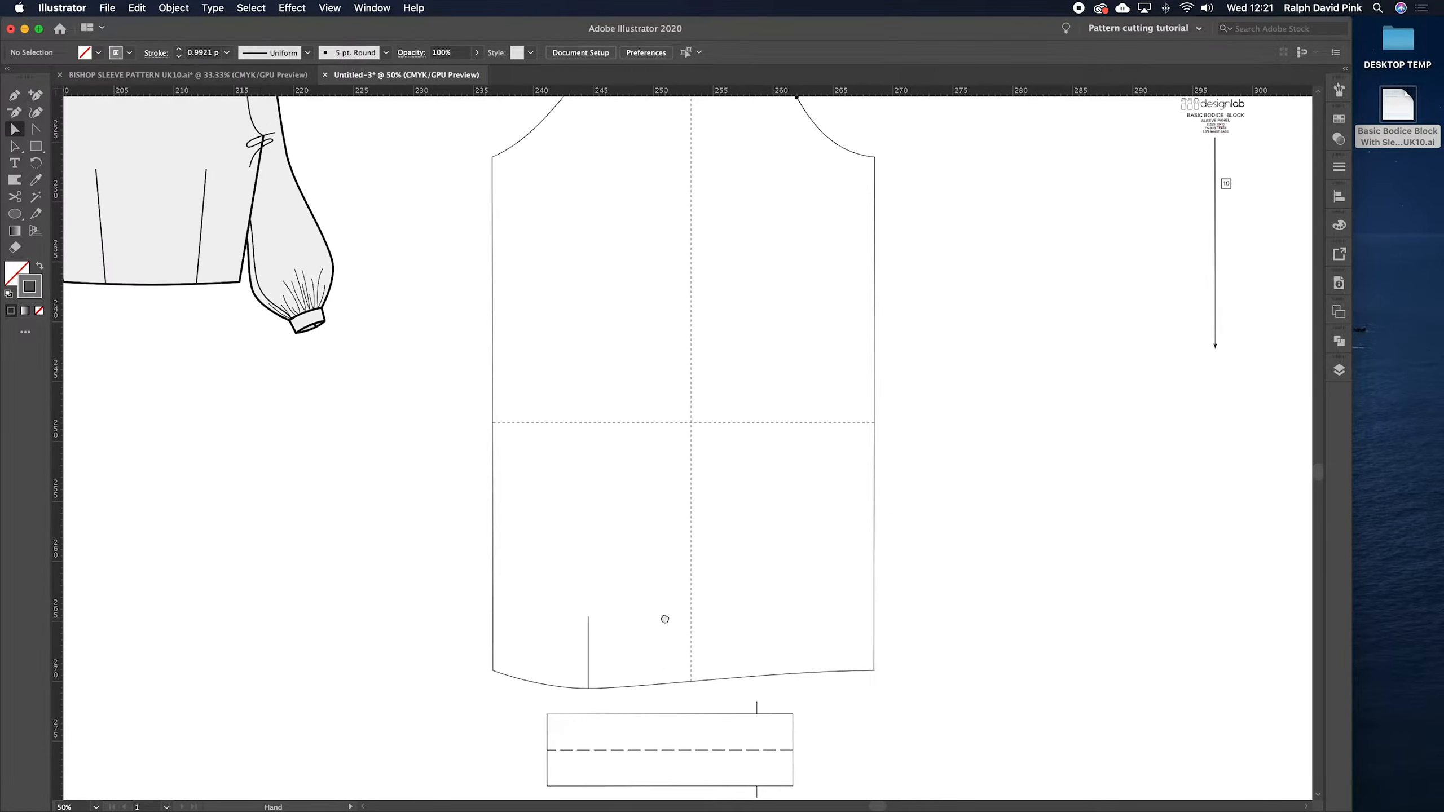
{"action": "left_click_drag", "start_coordinate": [582, 386], "coordinate": [580, 442]}
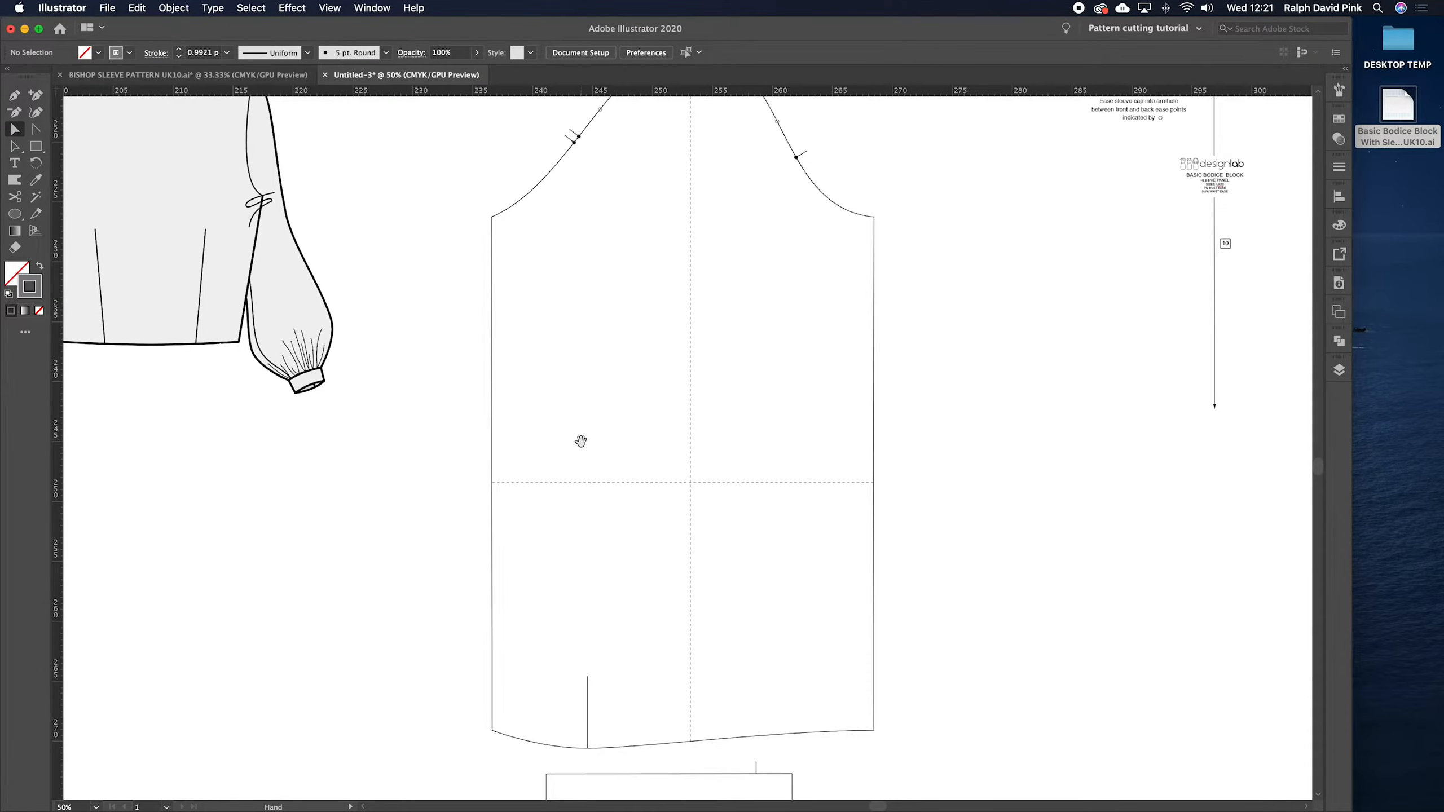
{"action": "left_click", "coordinate": [492, 464]}
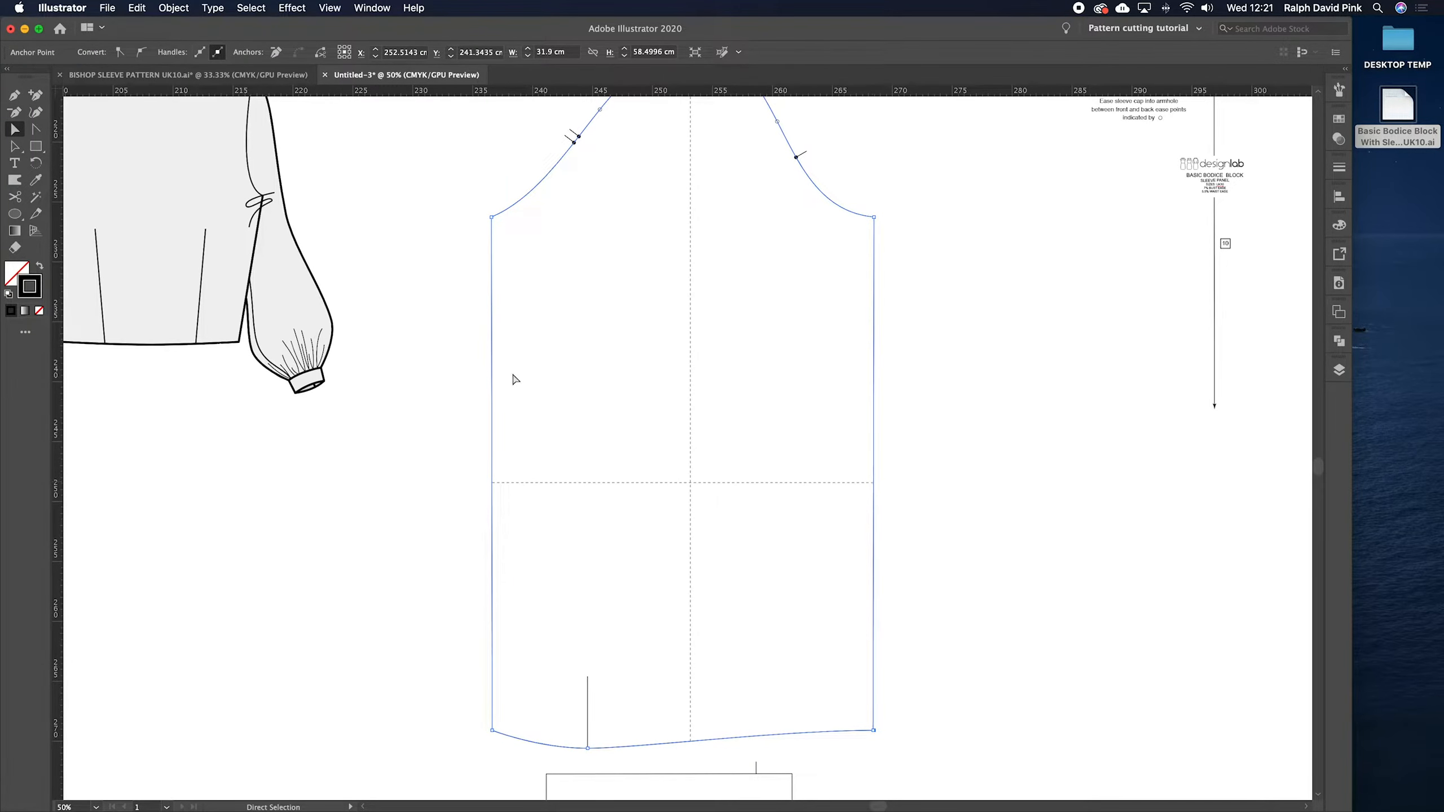
{"action": "scroll", "coordinate": [374, 345], "scroll_direction": "up", "scroll_amount": 2}
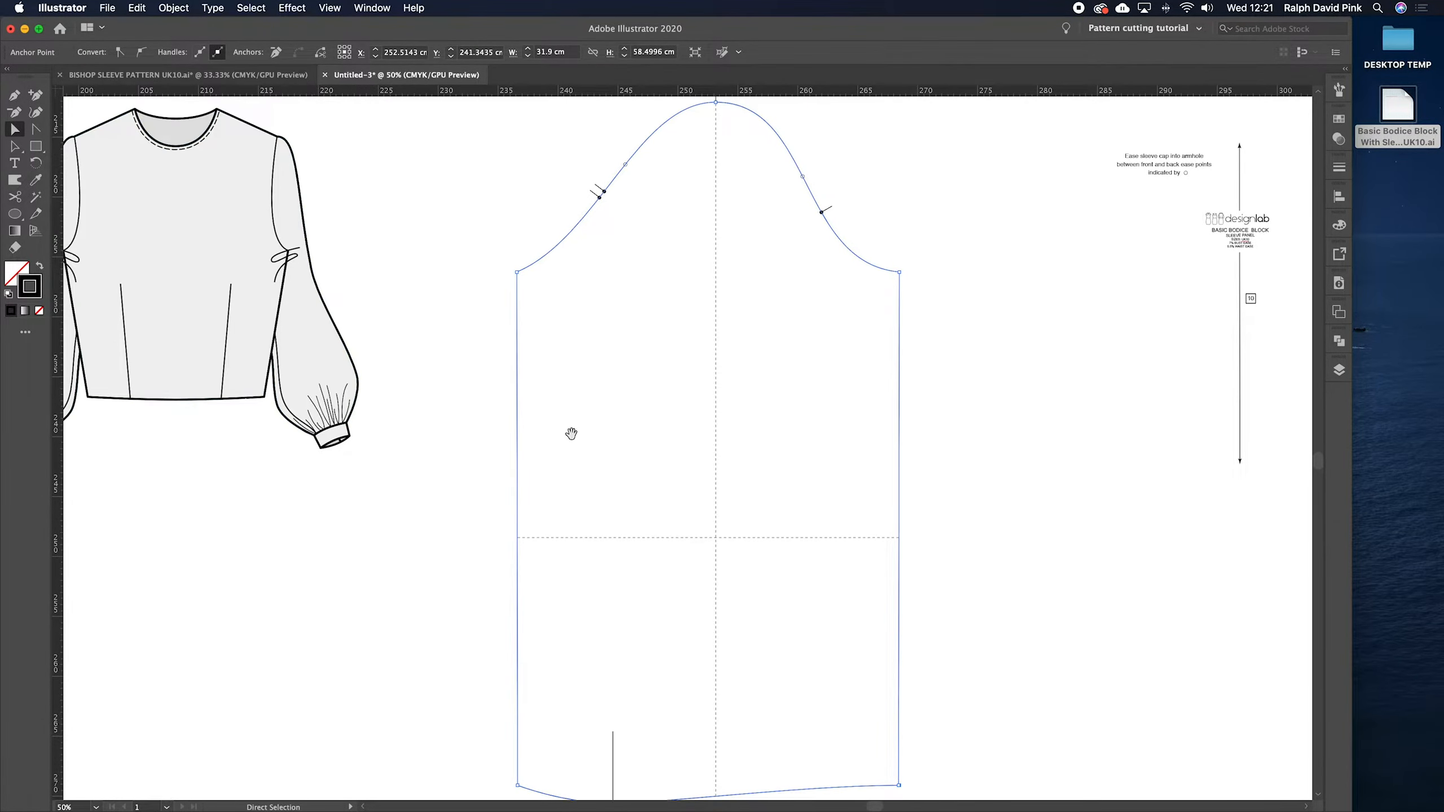
{"action": "left_click_drag", "start_coordinate": [570, 434], "coordinate": [532, 405]}
{"action": "left_click", "coordinate": [35, 97]}
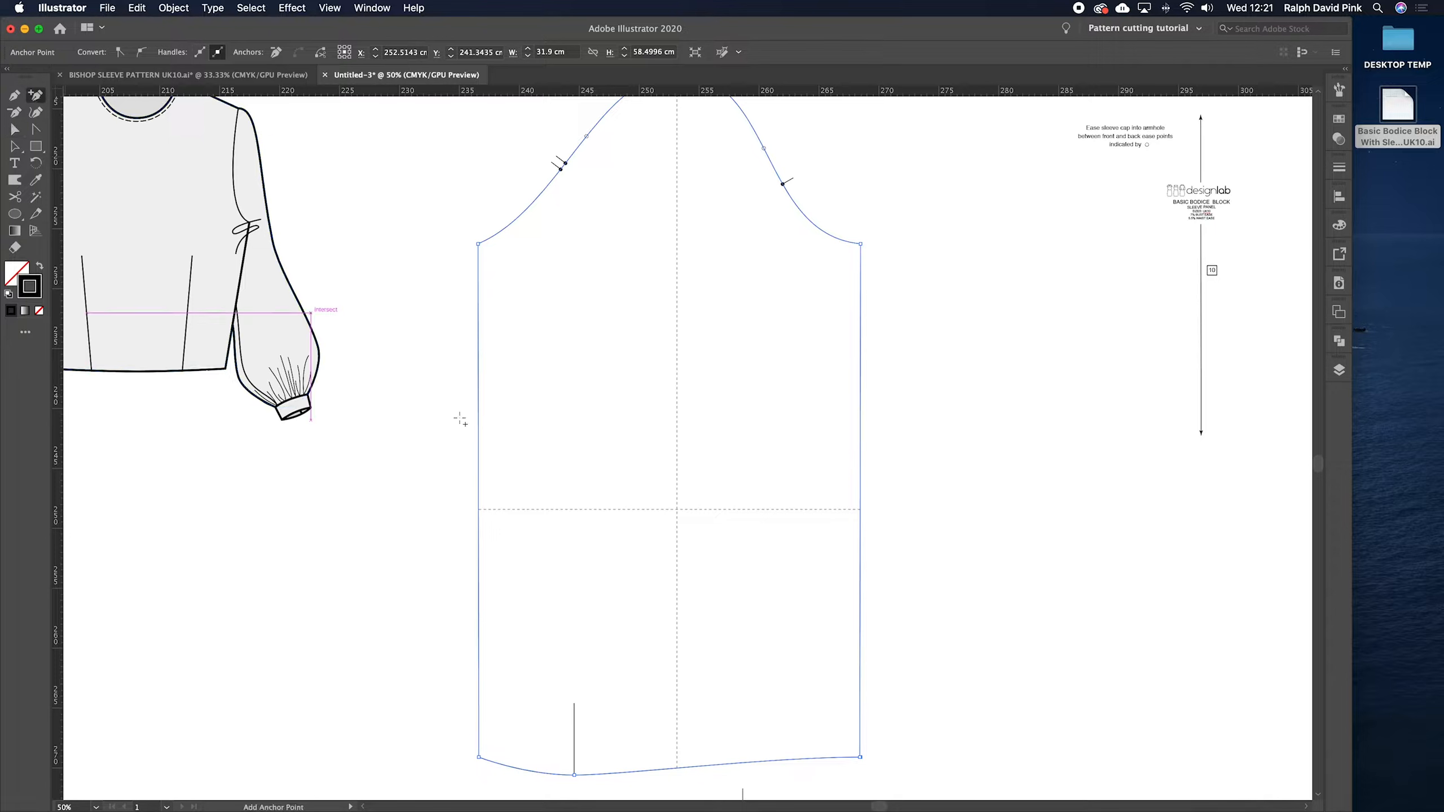
{"action": "left_click", "coordinate": [478, 509]}
{"action": "left_click", "coordinate": [859, 509]}
{"action": "key", "text": "a"}
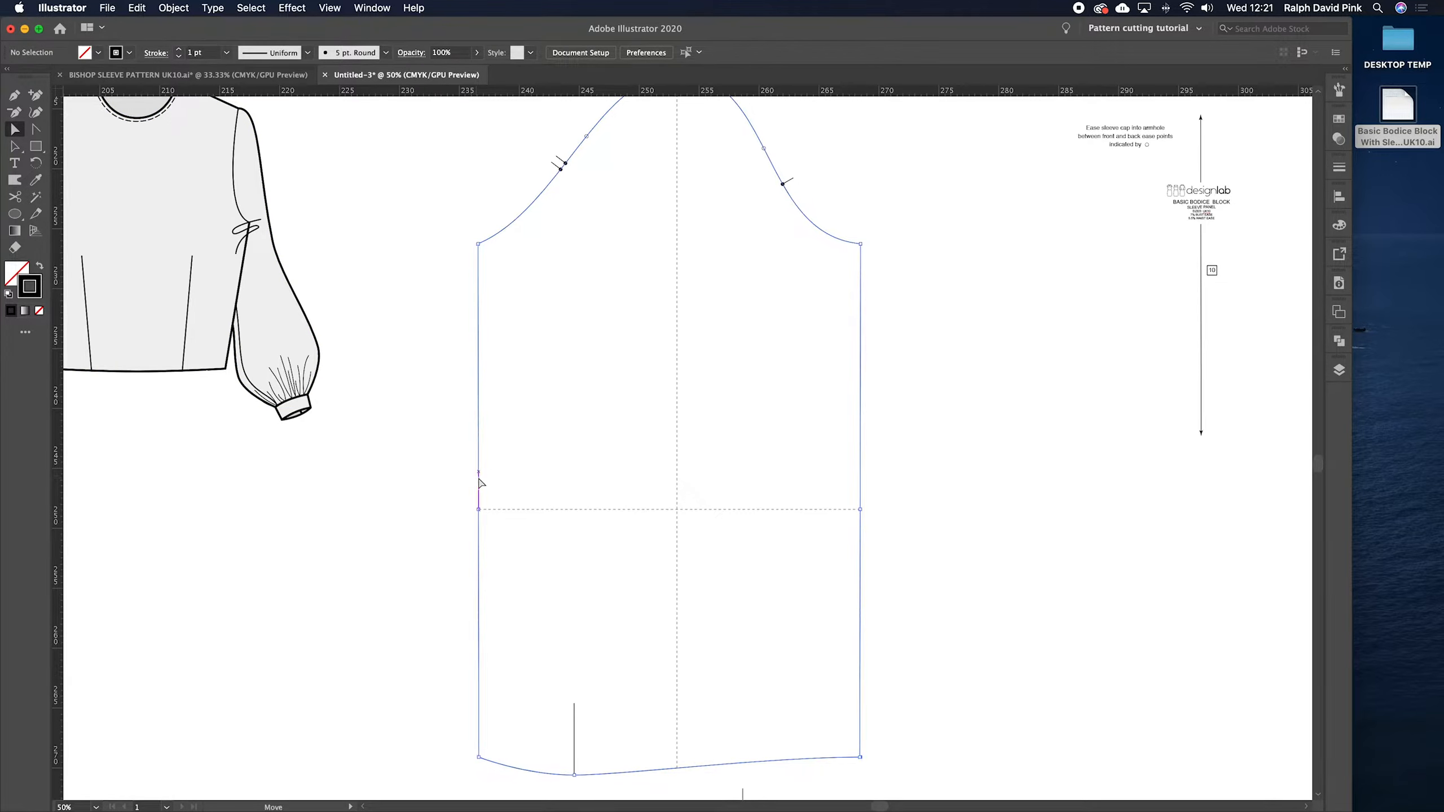
- Try to offset the left side seam's new anchor point as a copy, 1.5 cm horizontally and 0 cm vertically
{"action": "left_click", "coordinate": [478, 509]}
{"action": "left_click", "coordinate": [478, 509]}
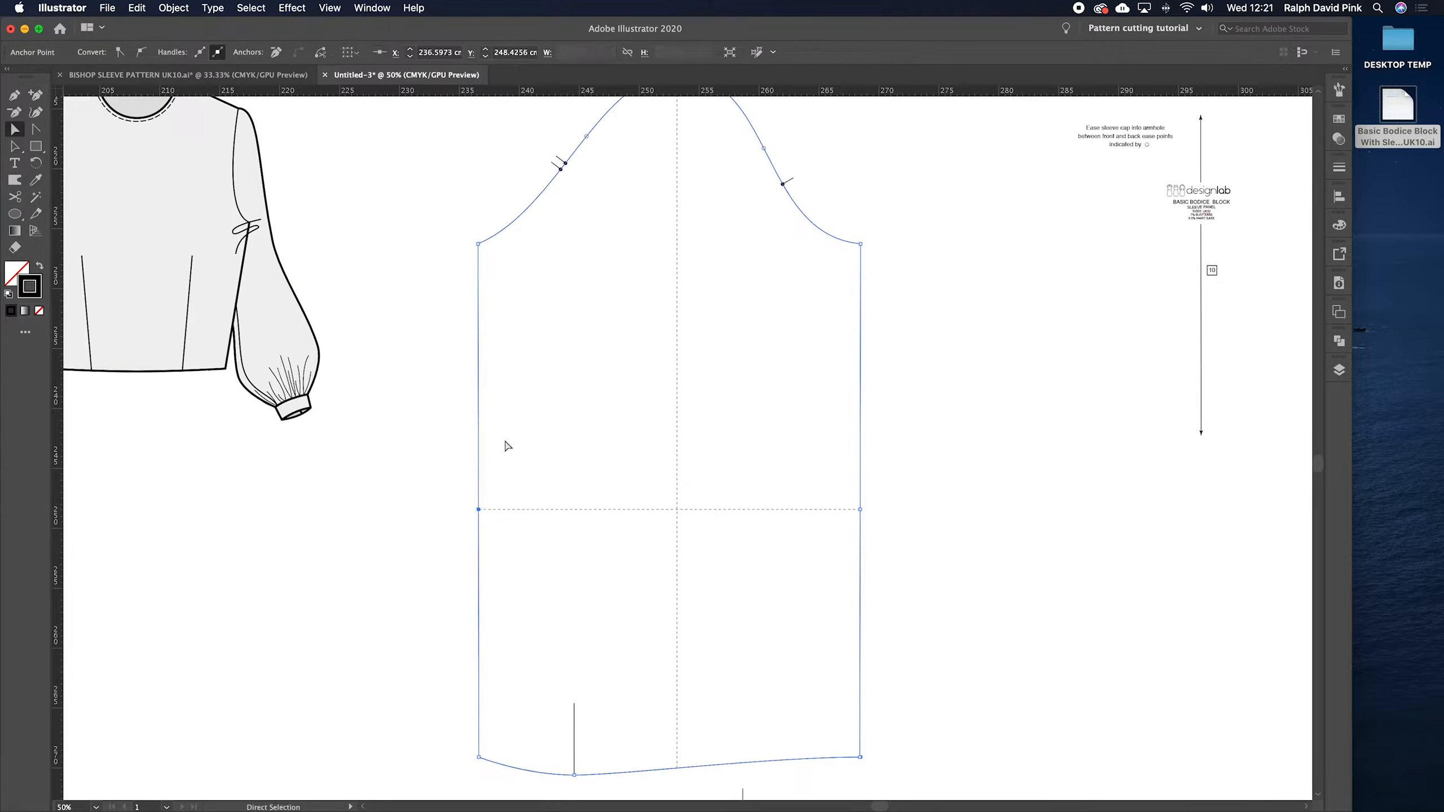
{"action": "key", "text": "Return"}
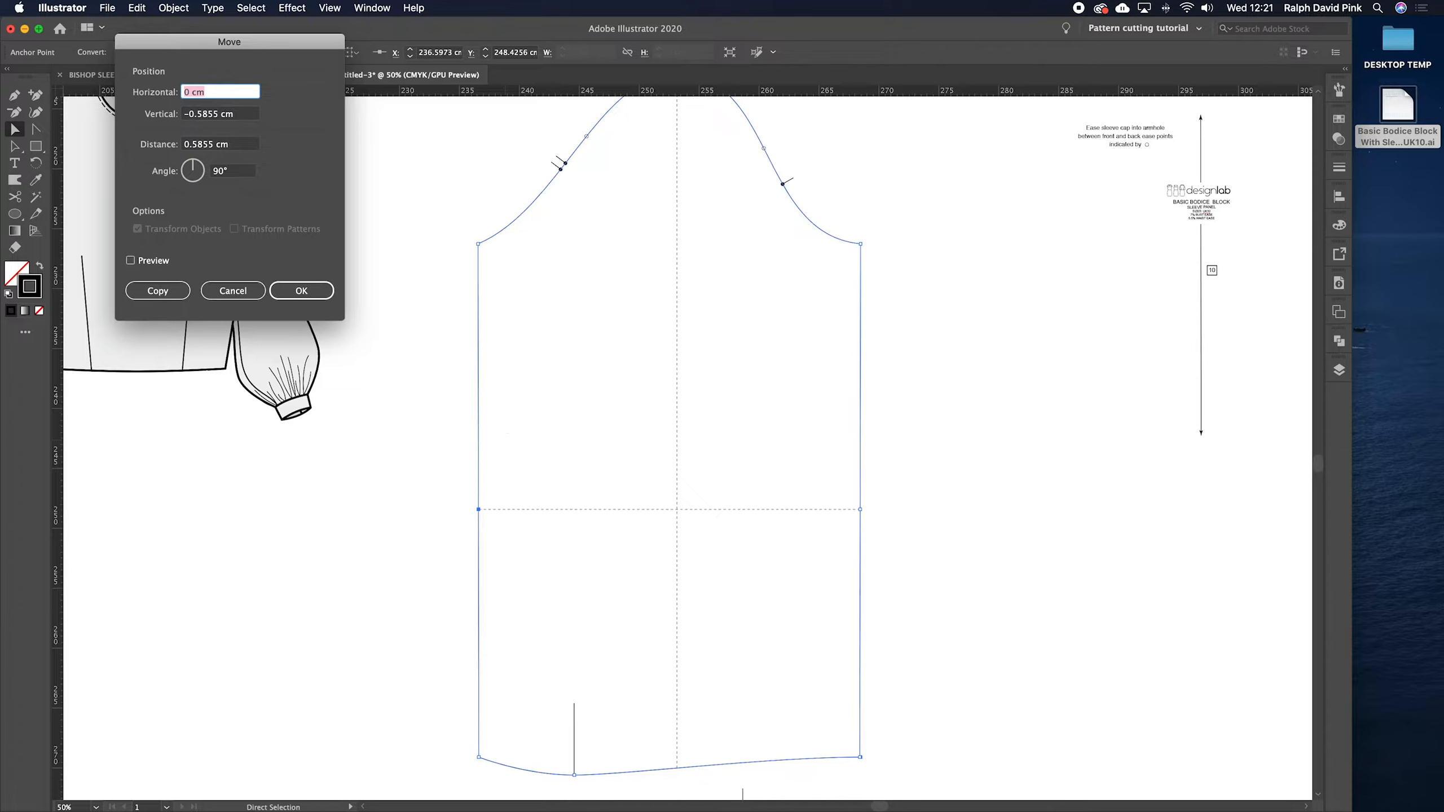
{"action": "key", "text": "Tab"}
{"action": "type", "text": "0"}
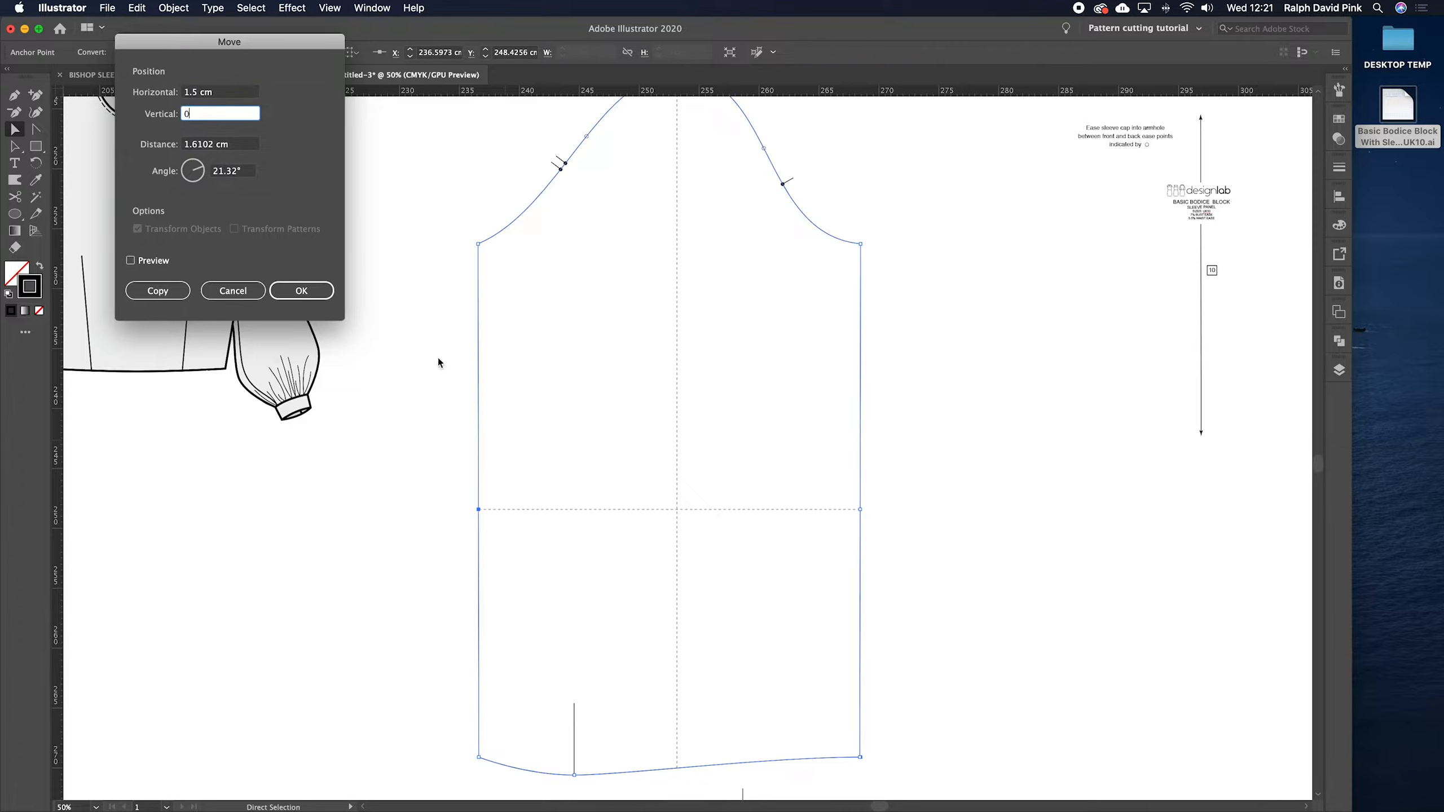
{"action": "left_click", "coordinate": [177, 293]}
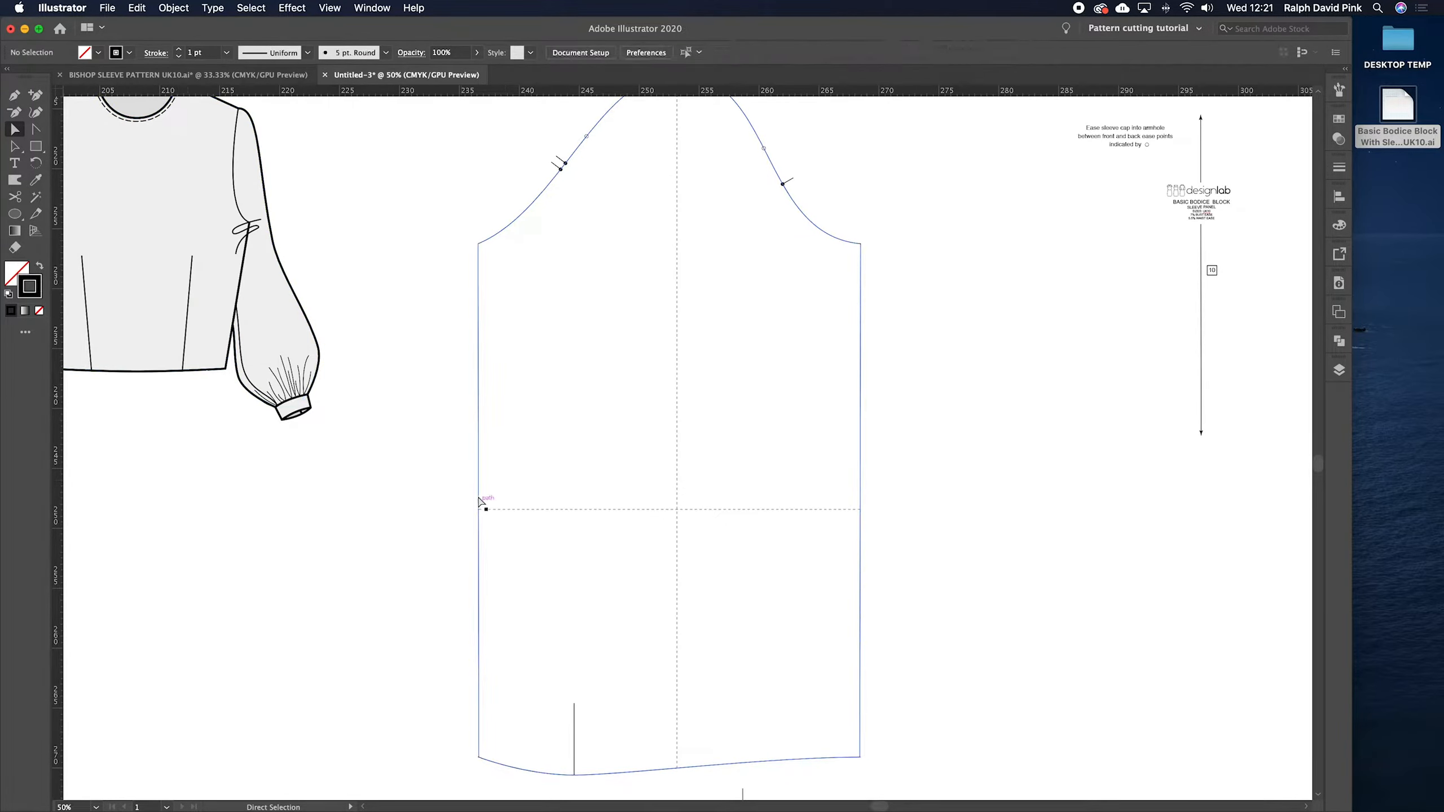
- Move the left side seam's anchor point at the dashed line inward by 1.5 cm horizontally and 0 cm vertically
{"action": "left_click", "coordinate": [478, 509]}
{"action": "key", "text": "Return"}
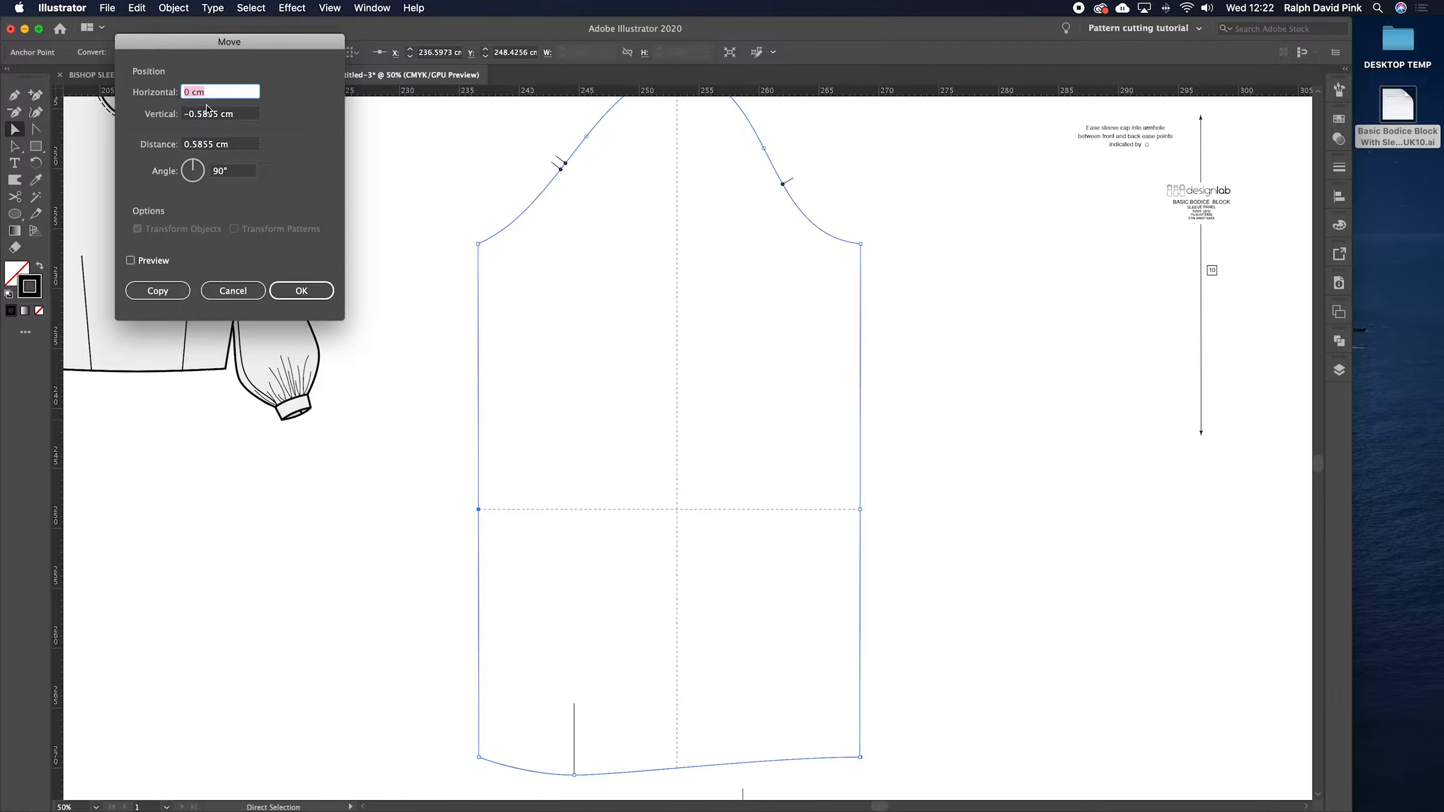
{"action": "type", "text": "1.5"}
{"action": "key", "text": "Tab"}
{"action": "type", "text": "0"}
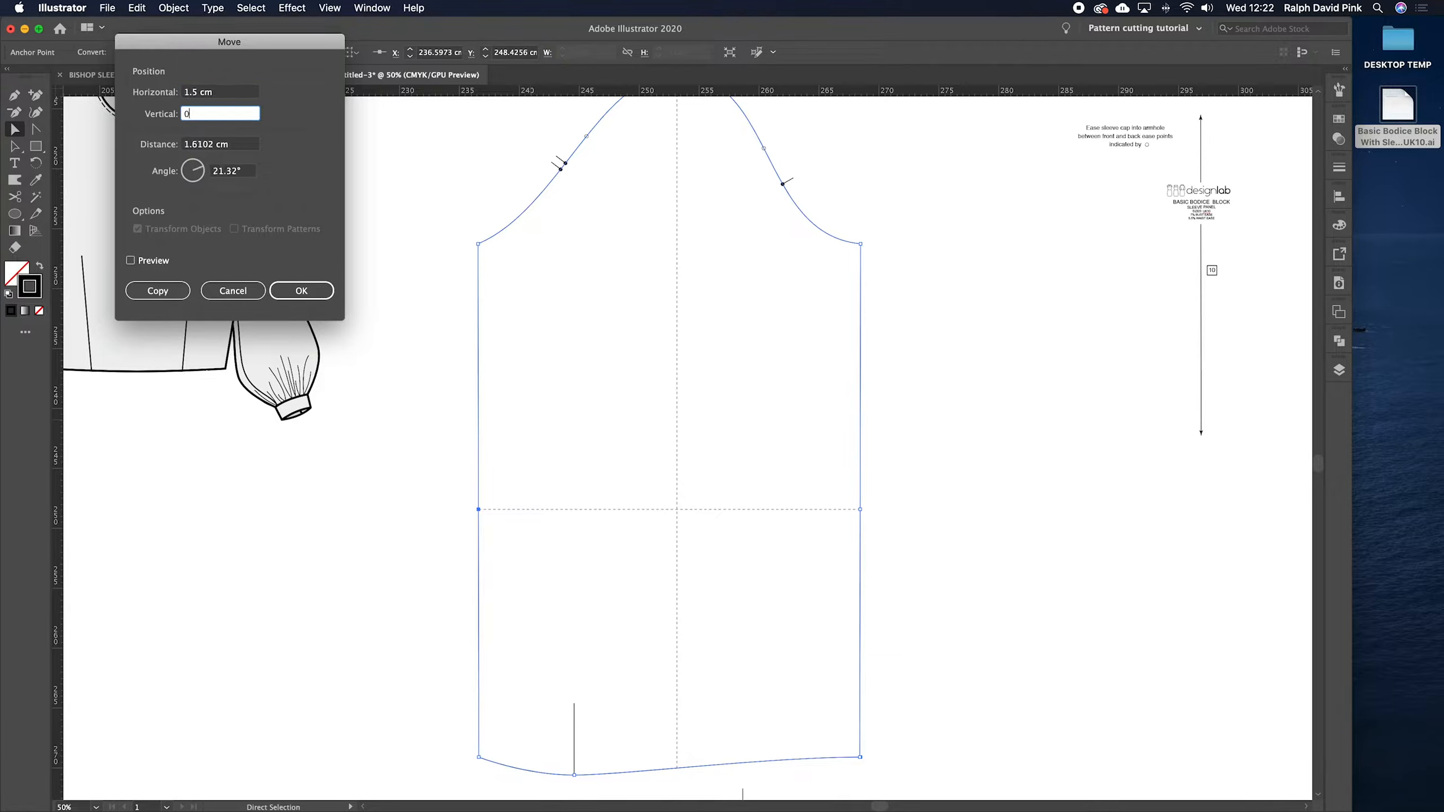
{"action": "left_click", "coordinate": [301, 290]}
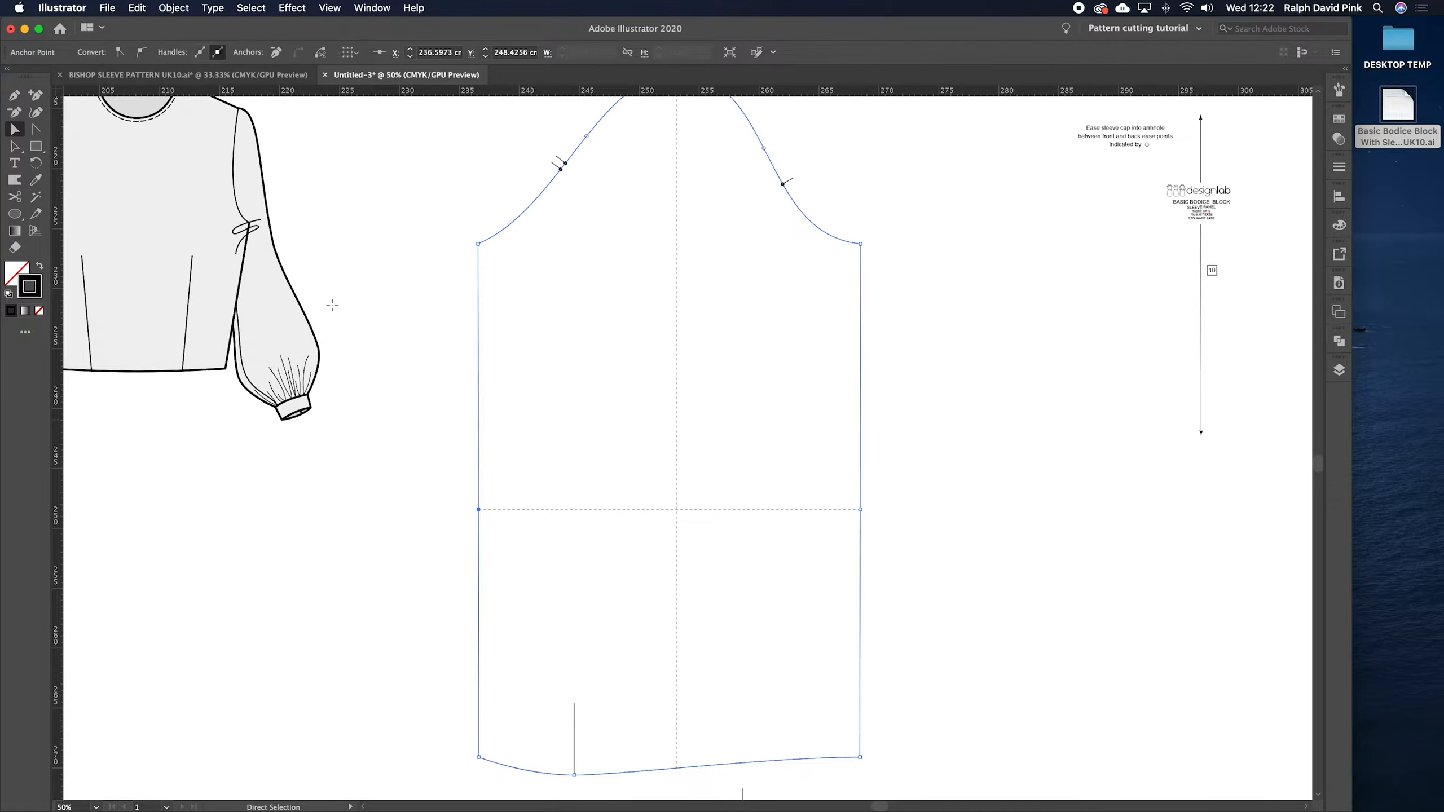
- Move the right side seam's anchor point at the dashed line inward by -1.5 cm horizontally and 0 cm vertically
{"action": "left_click", "coordinate": [860, 509]}
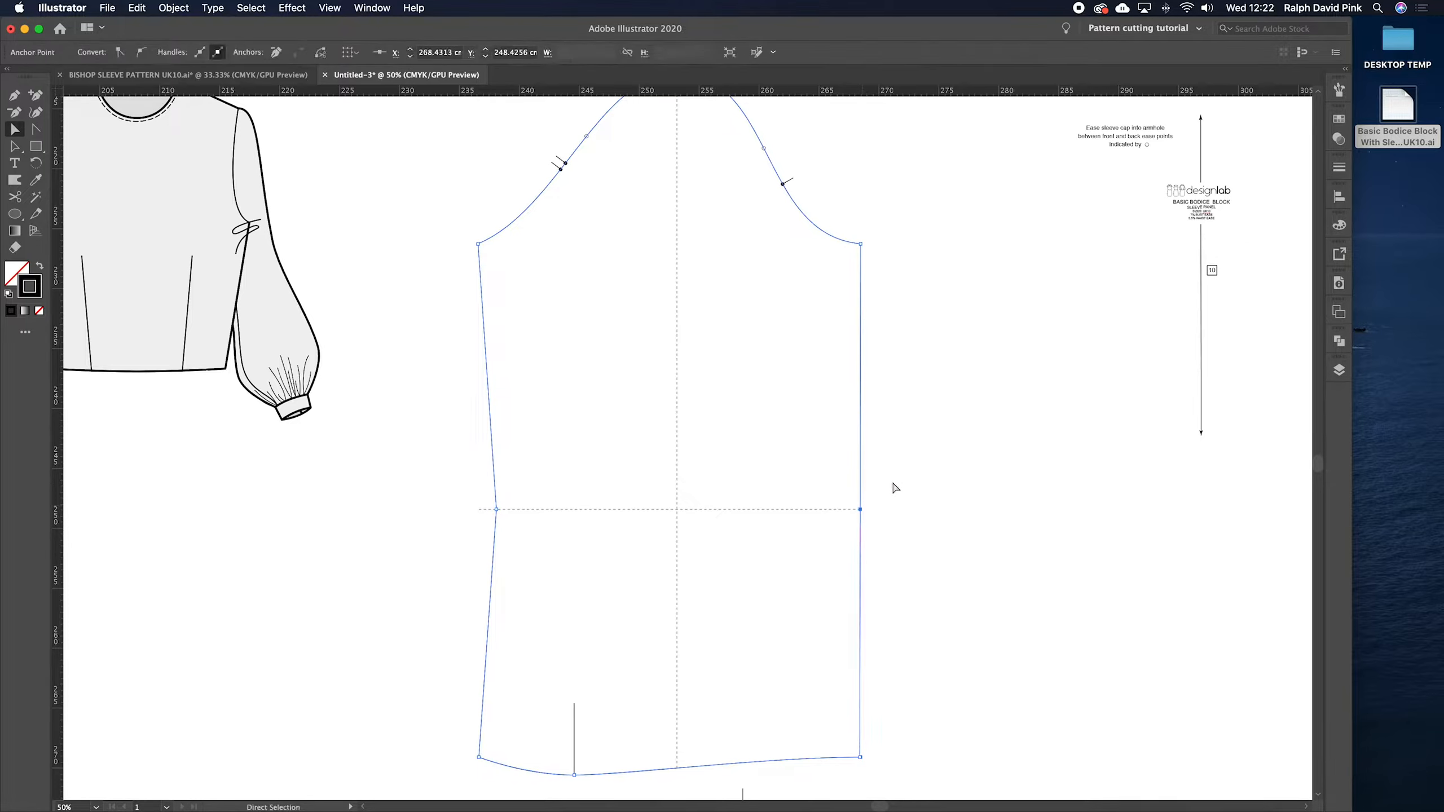
{"action": "key", "text": "Return"}
{"action": "type", "text": "-1.5"}
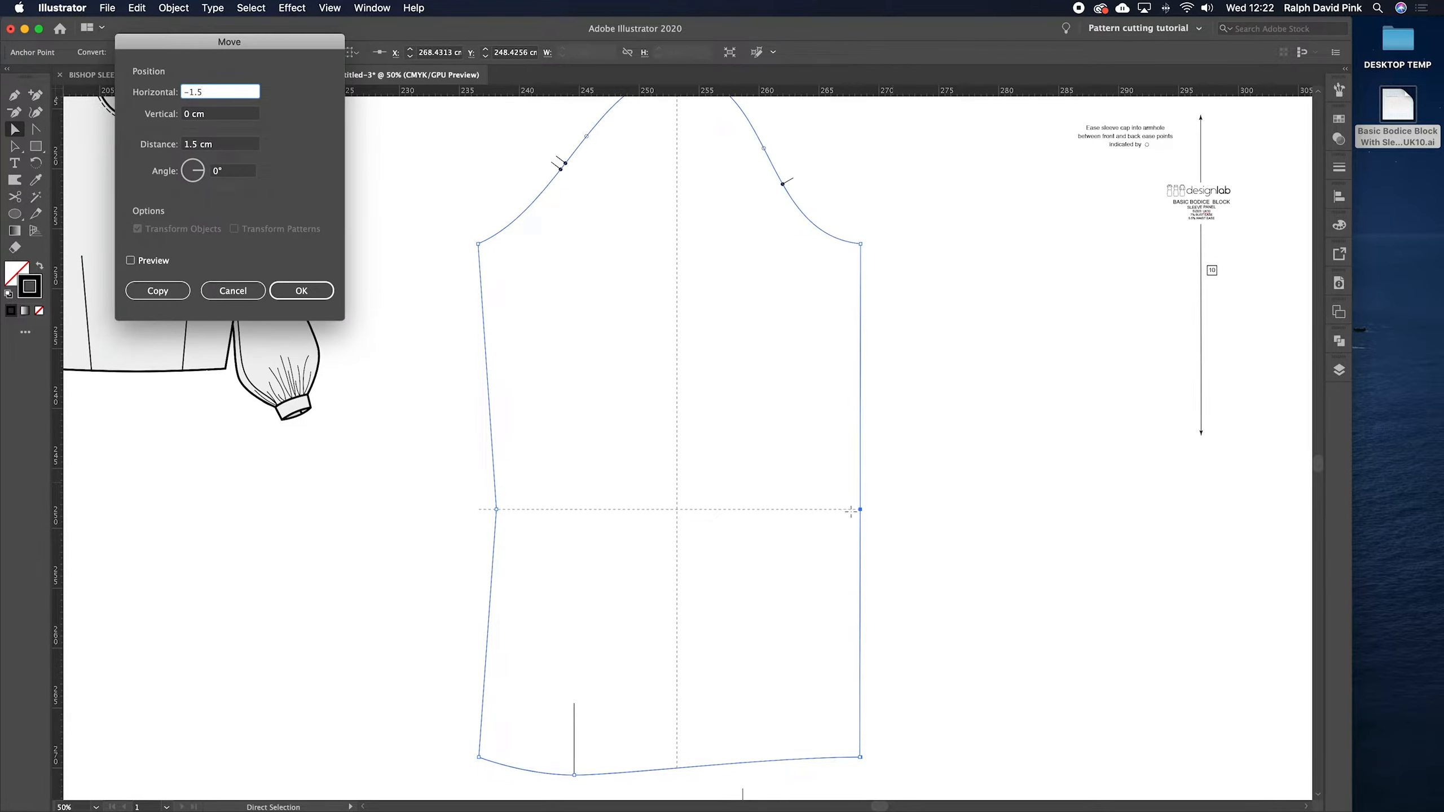
{"action": "left_click", "coordinate": [301, 290]}
{"action": "left_click", "coordinate": [898, 471]}
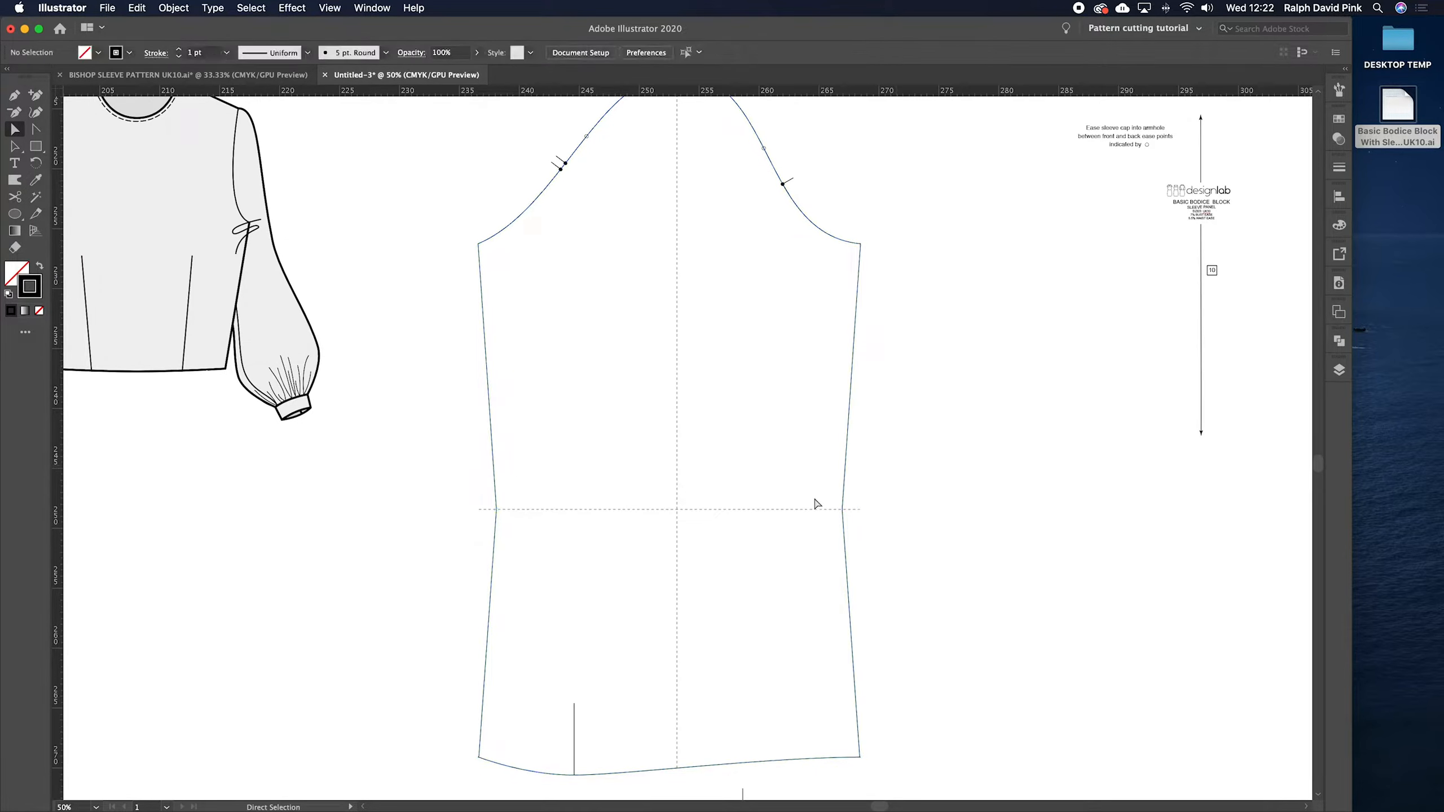
- Duplicate the horizontal dashed line about 7 cm above the original as a guide for shaping the side seams
{"action": "left_click_drag", "start_coordinate": [715, 510], "coordinate": [728, 422]}
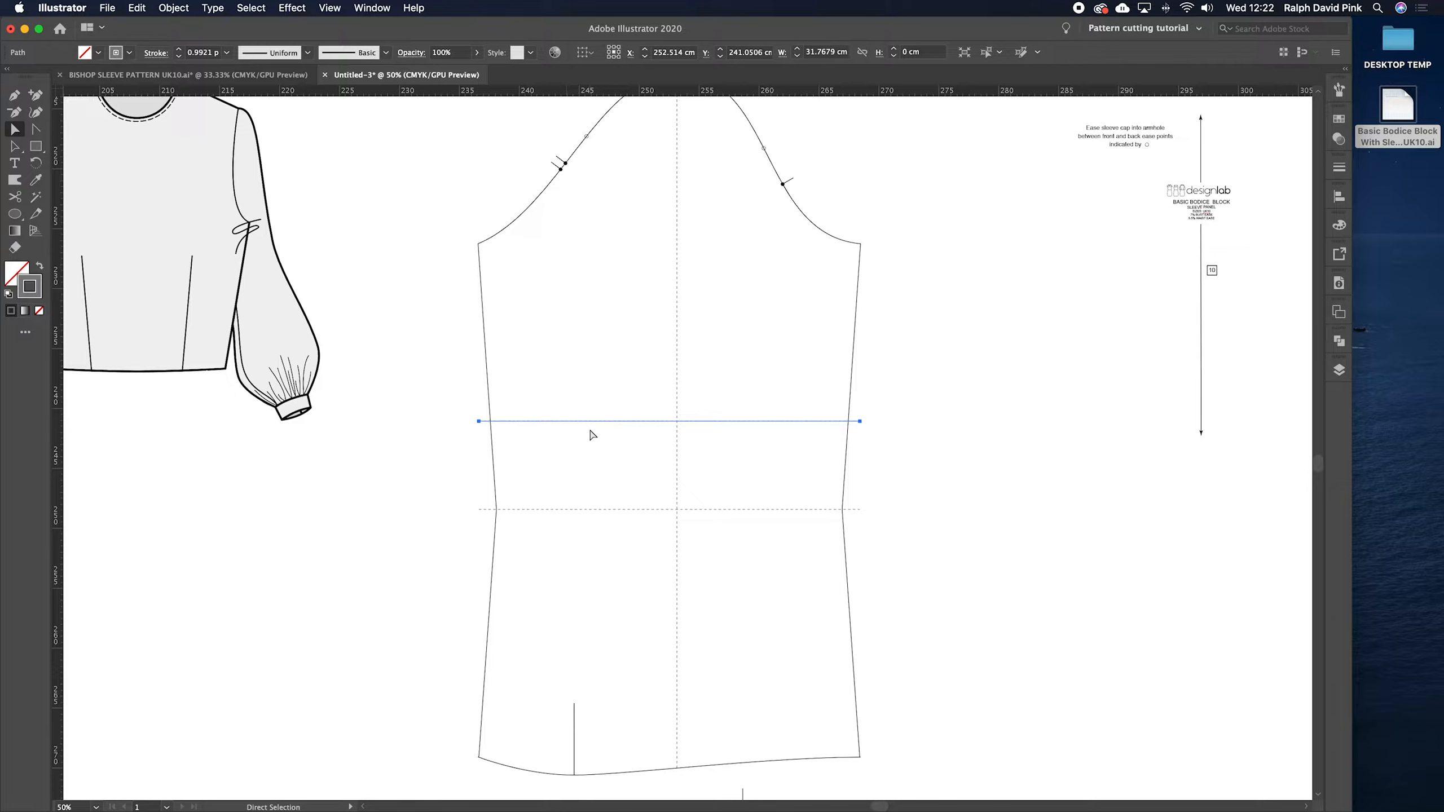
{"action": "key", "text": "Delete"}
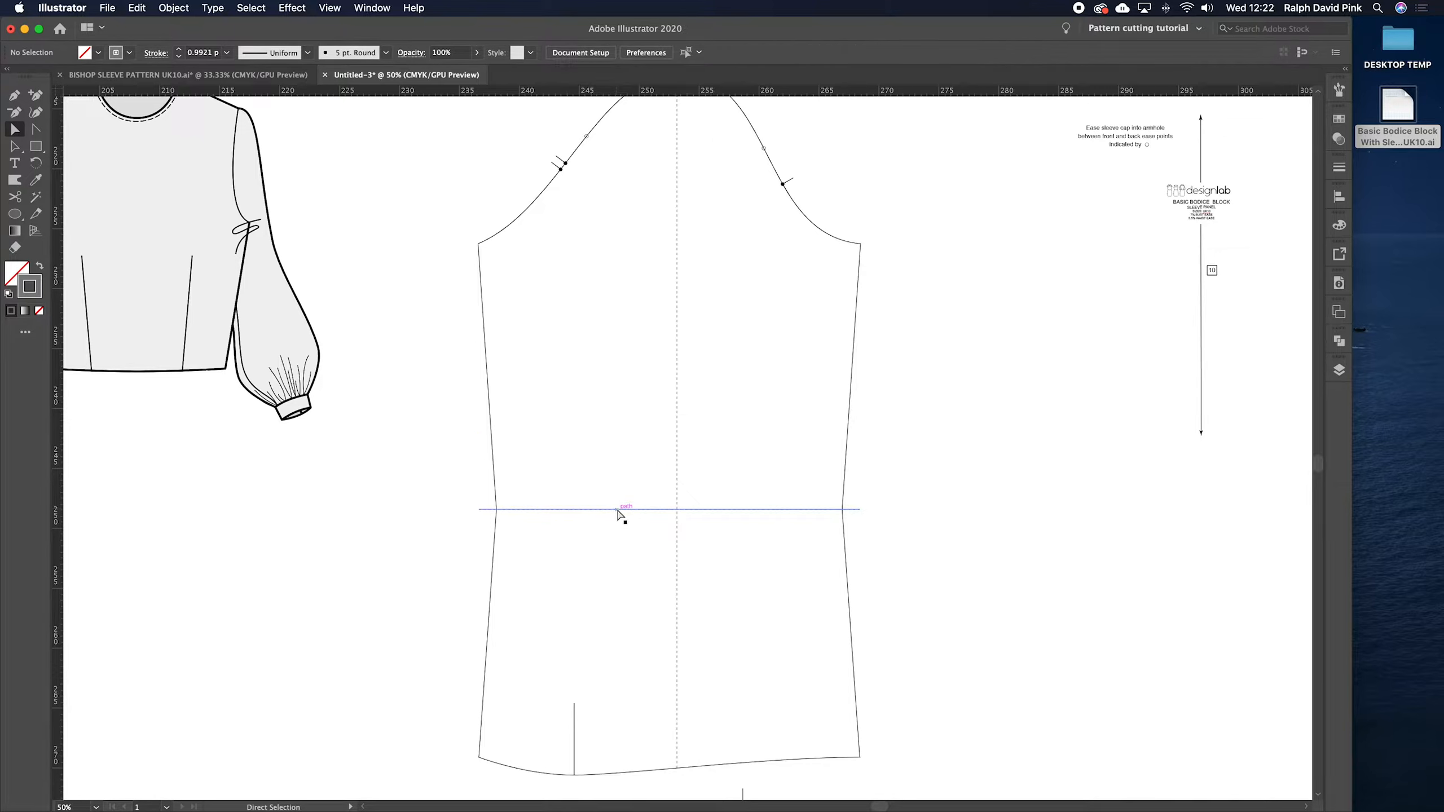
{"action": "left_click", "coordinate": [619, 511]}
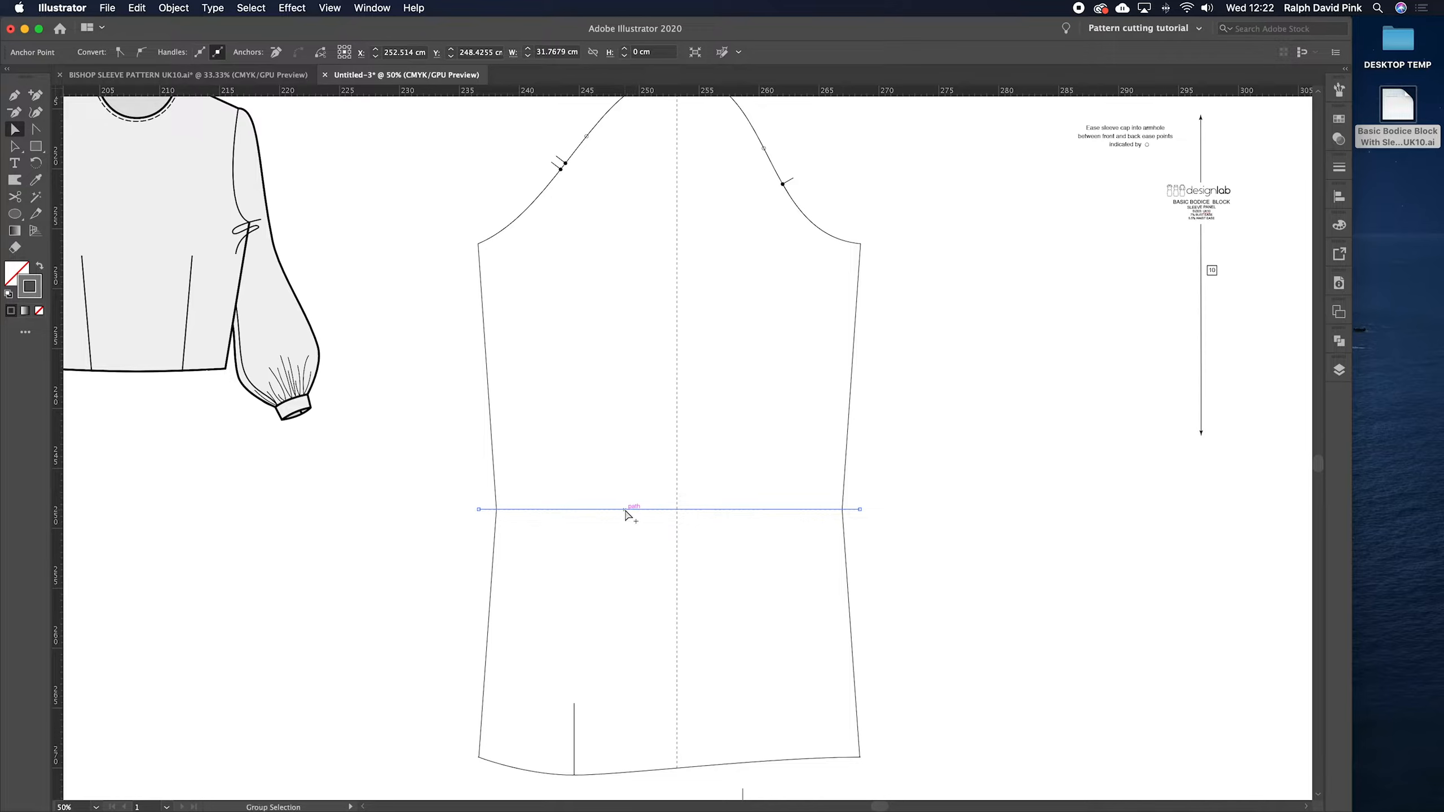
{"action": "left_click_drag", "start_coordinate": [625, 509], "coordinate": [627, 431]}
{"action": "left_click", "coordinate": [629, 393]}
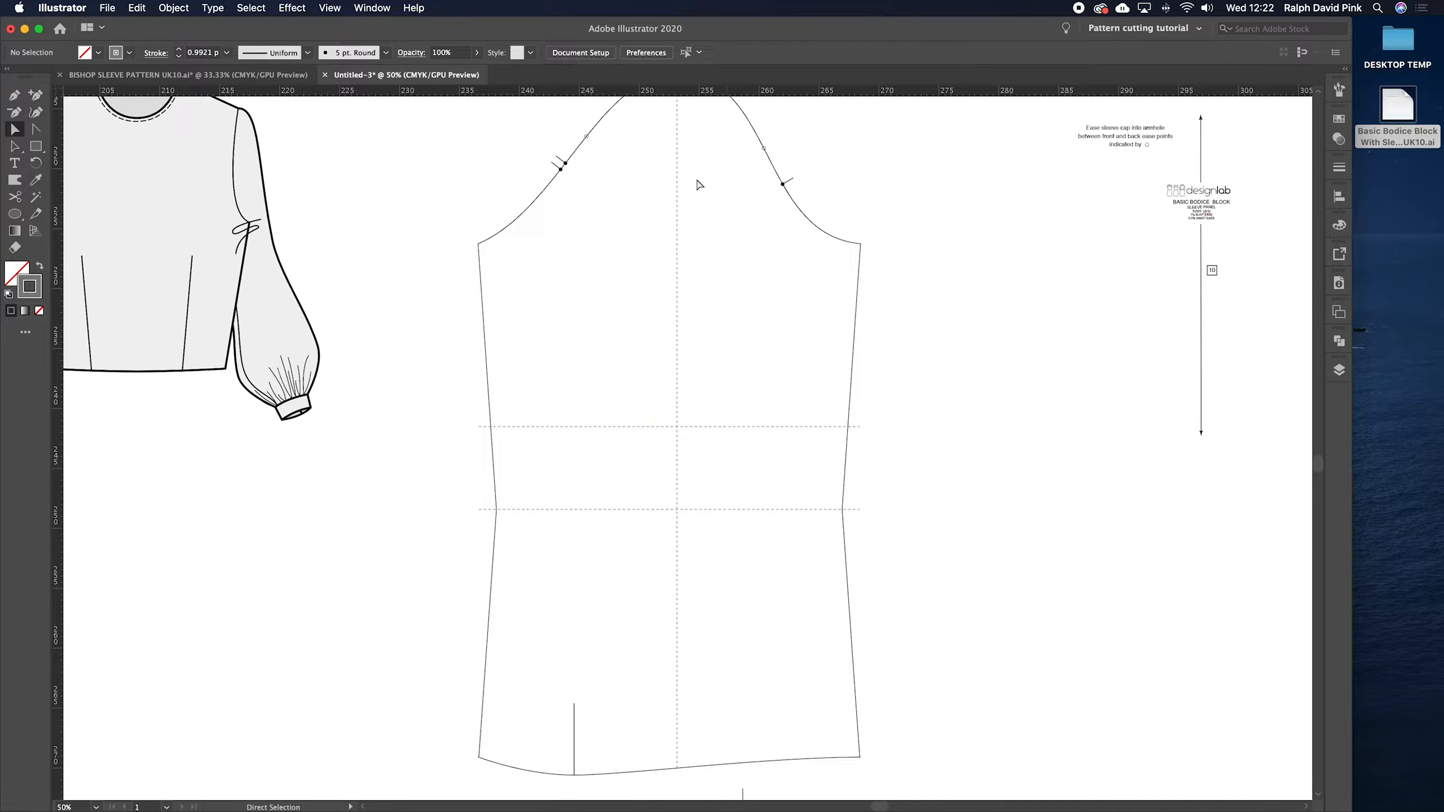
{"action": "left_click", "coordinate": [1212, 272], "text": "alt"}
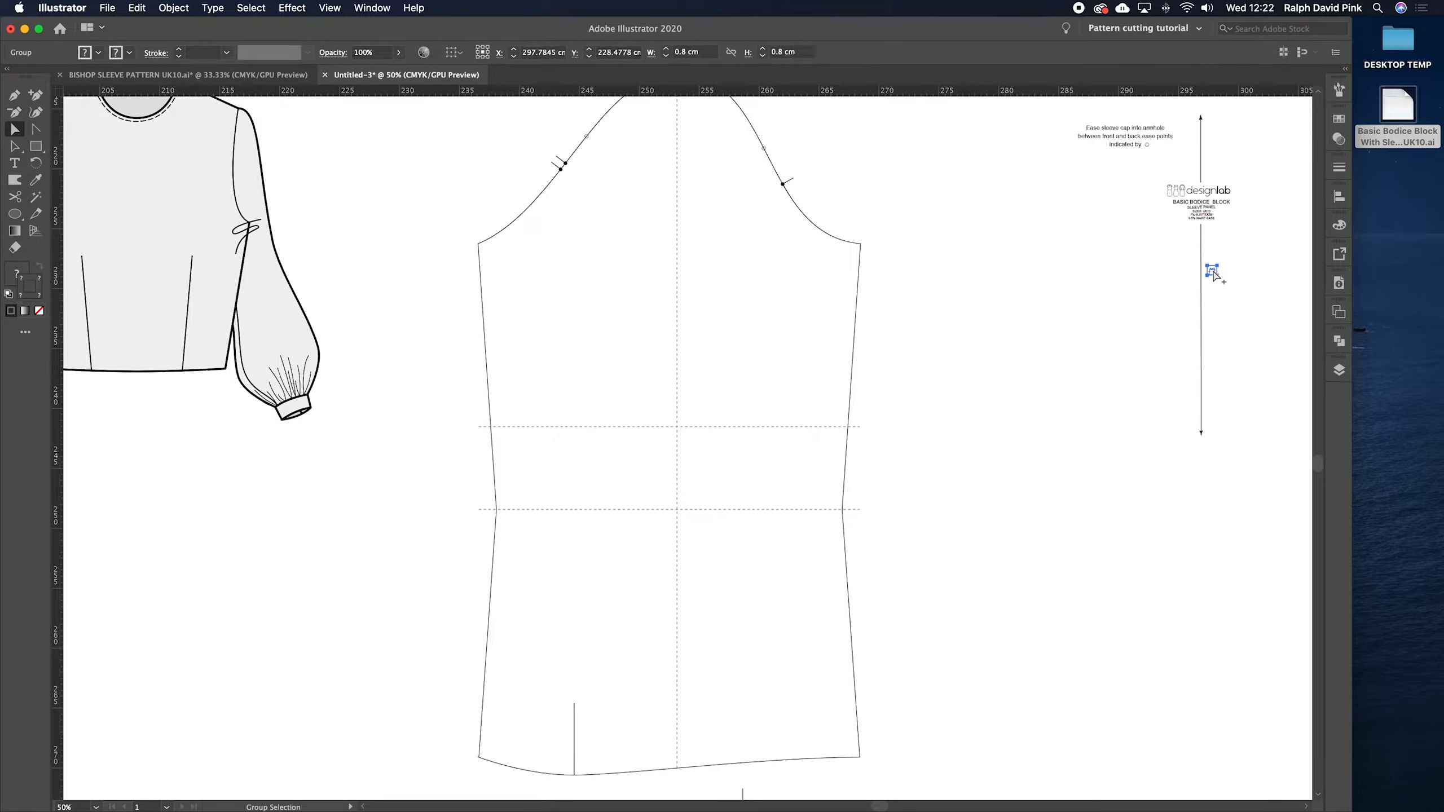
{"action": "left_click_drag", "start_coordinate": [1213, 274], "coordinate": [1084, 308]}
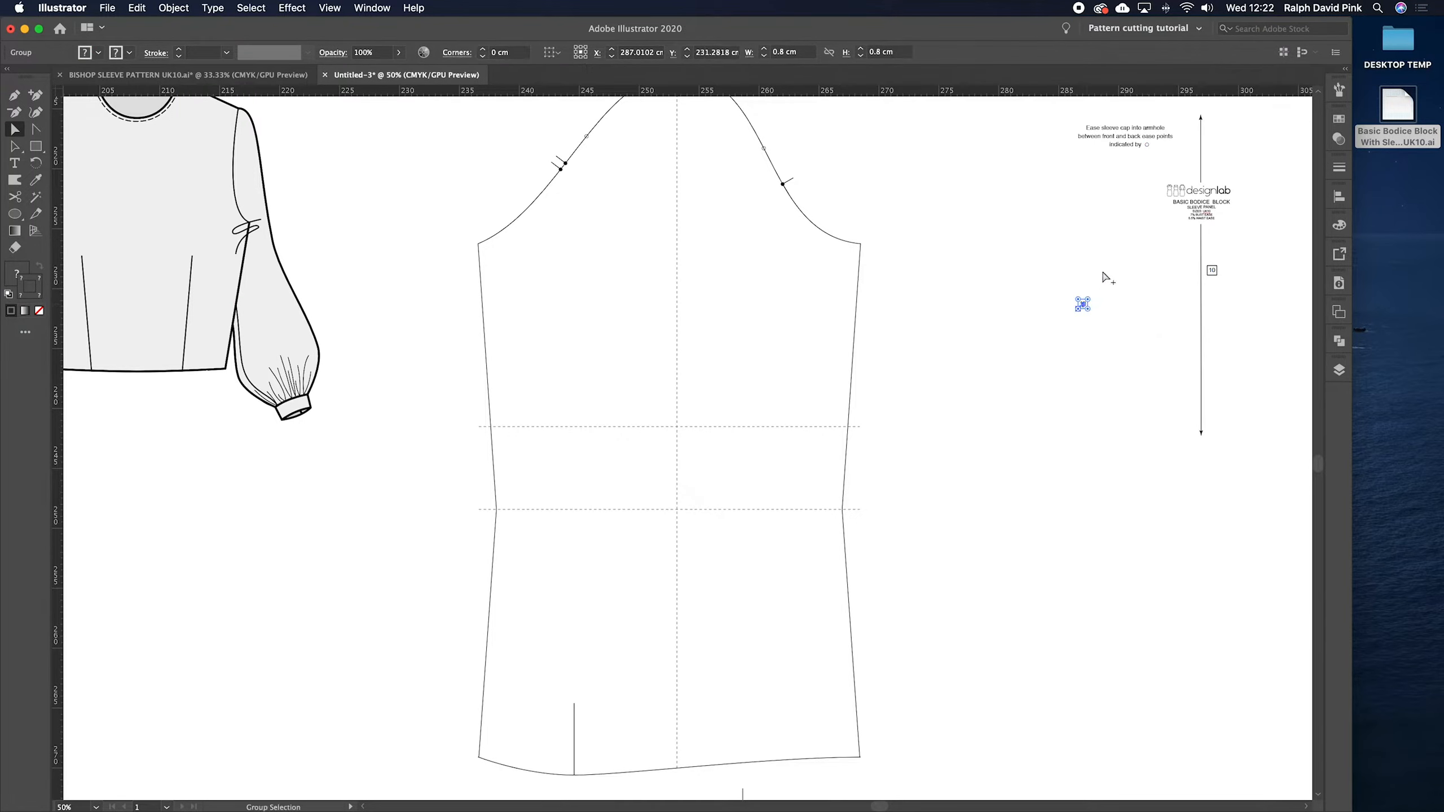
{"action": "key", "text": "Delete"}
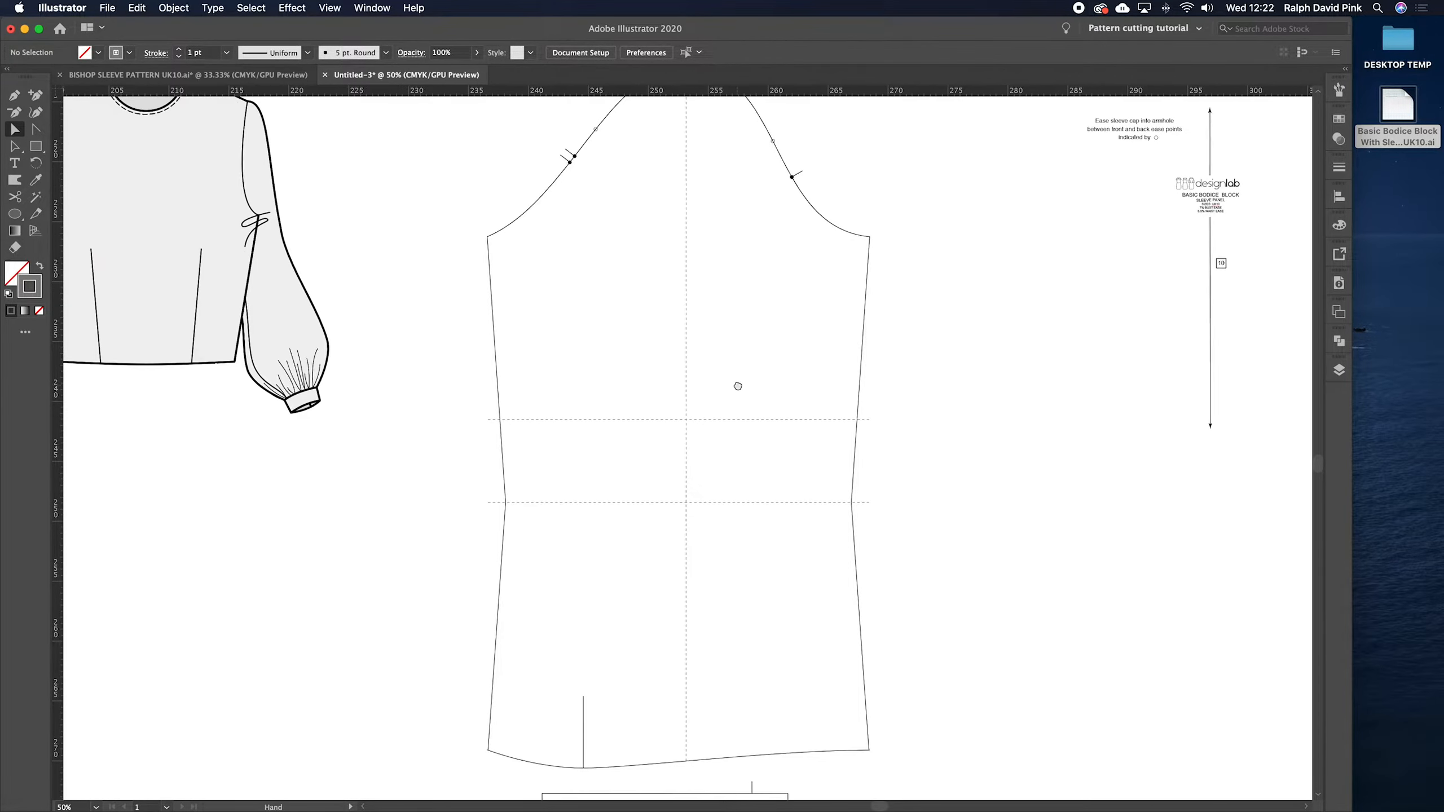
- Convert the left side seam's anchor point at the lower dashed line to a smooth curve, with vertical handles extended to the upper guide line
{"action": "scroll", "coordinate": [738, 384], "scroll_direction": "down", "scroll_amount": 1}
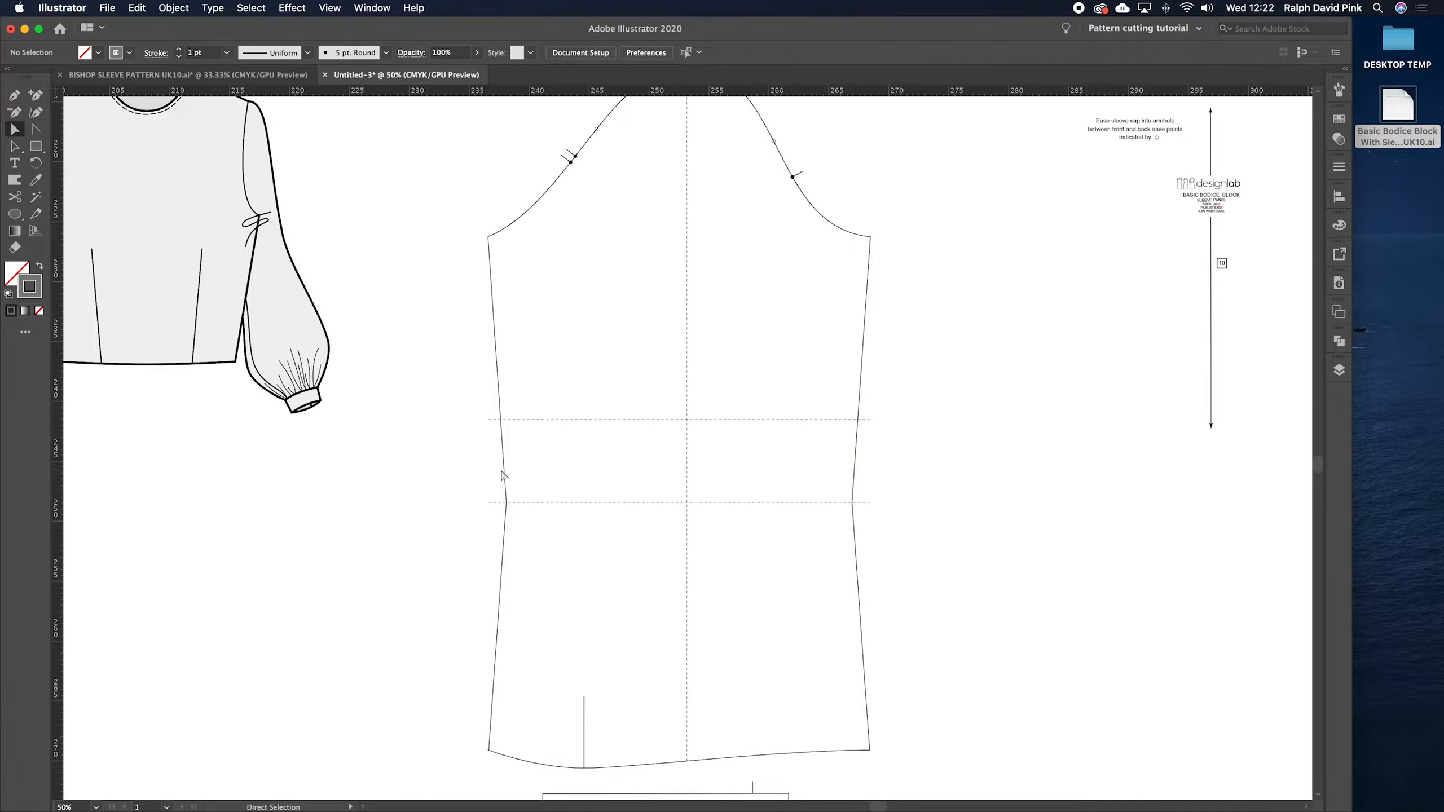
{"action": "left_click", "coordinate": [506, 502]}
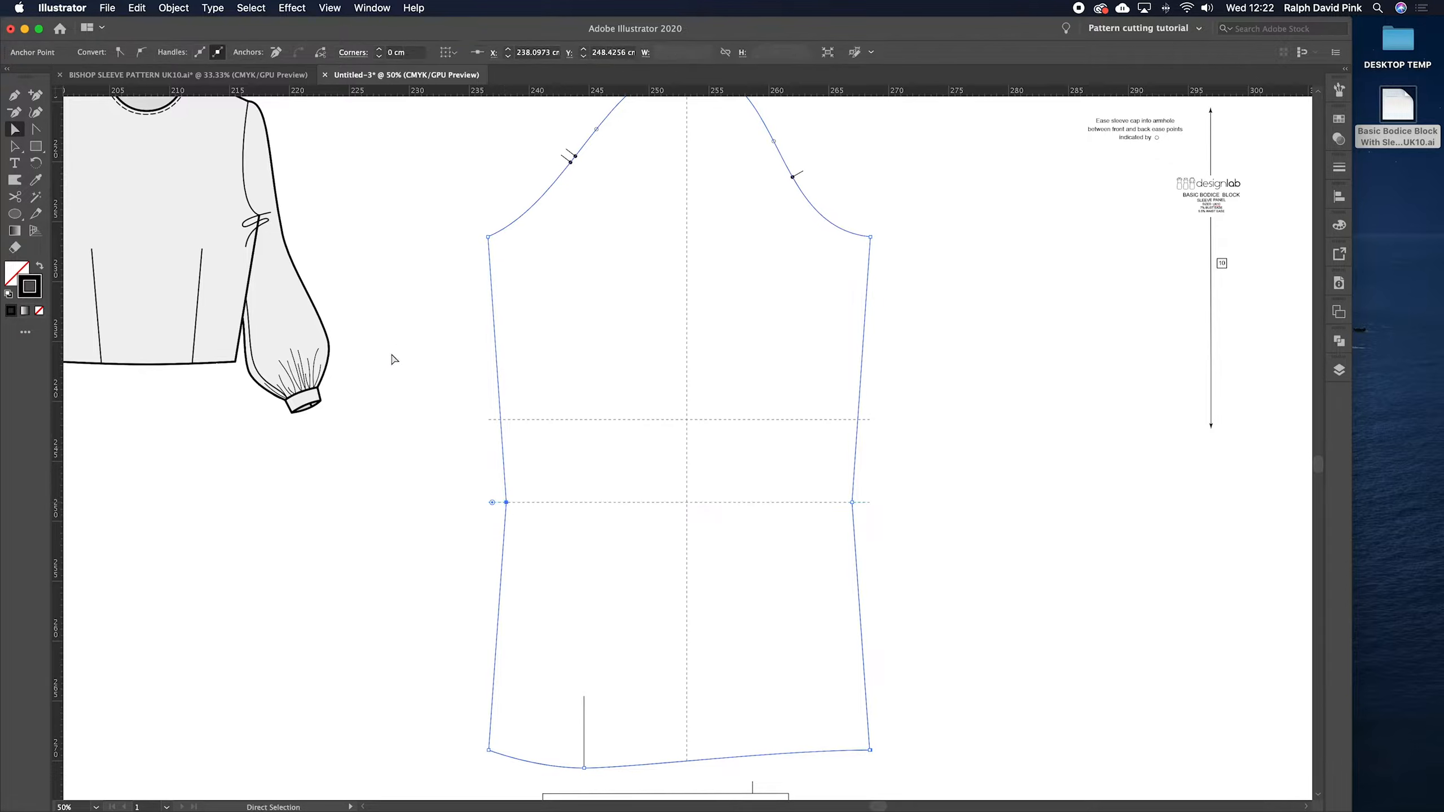
{"action": "left_click_drag", "start_coordinate": [40, 133], "coordinate": [85, 157]}
{"action": "left_click_drag", "start_coordinate": [505, 502], "coordinate": [513, 575]}
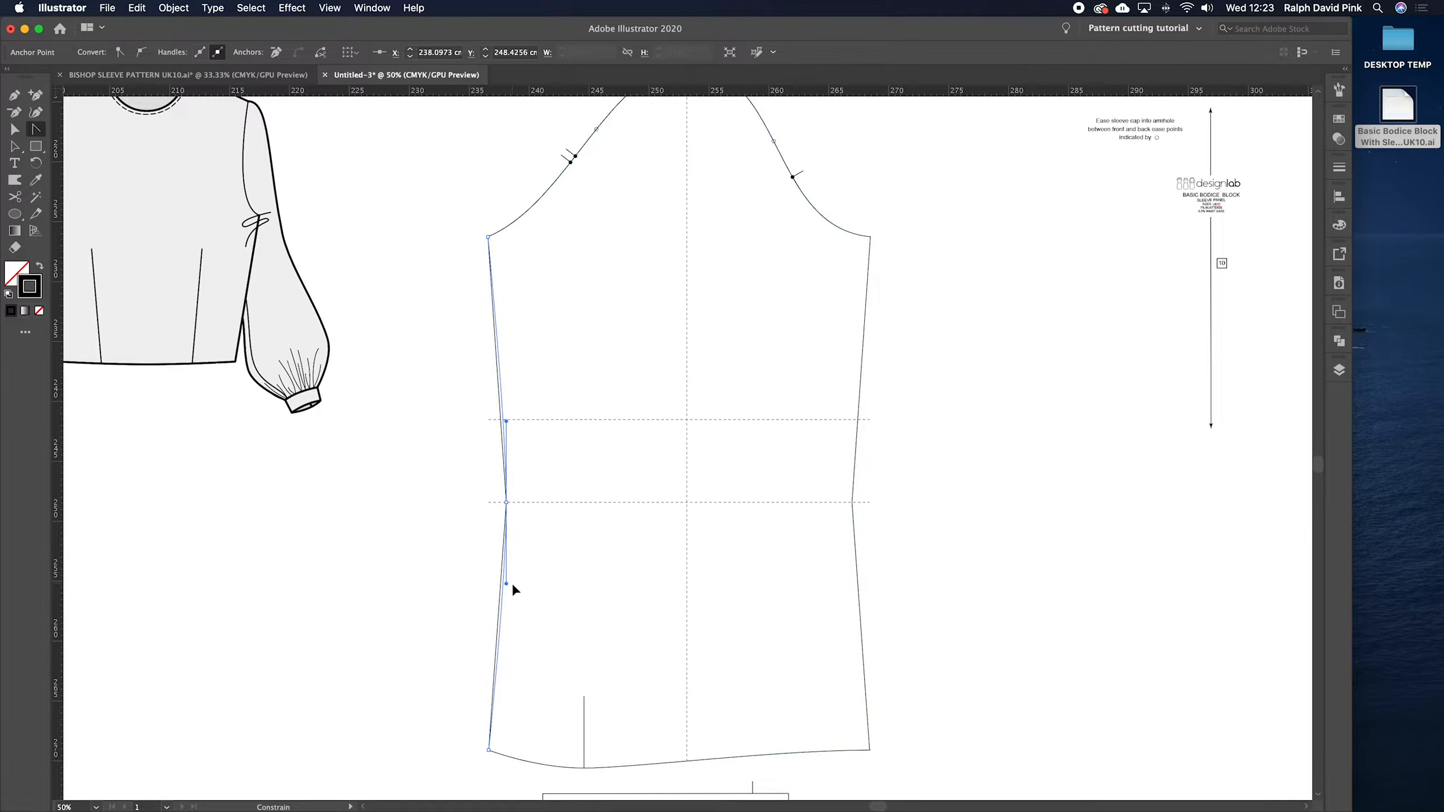
{"action": "left_click_drag", "start_coordinate": [512, 583], "coordinate": [512, 584]}
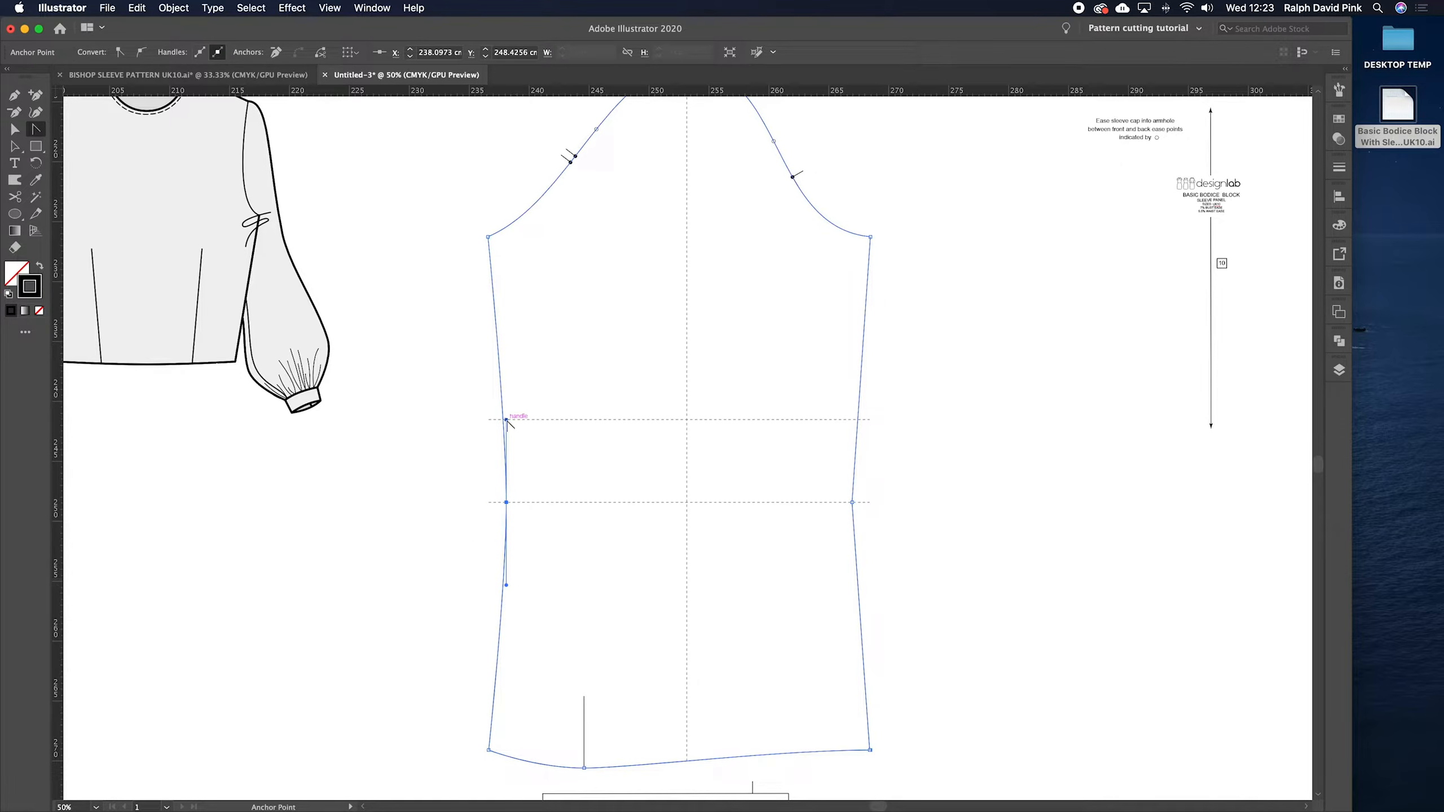
- Curve the right side seam at its dashed-line anchor point to match, extending the vertical handles to the upper guide line
{"action": "left_click", "coordinate": [853, 500]}
{"action": "left_click_drag", "start_coordinate": [852, 472], "coordinate": [856, 425]}
{"action": "key", "text": "v"}
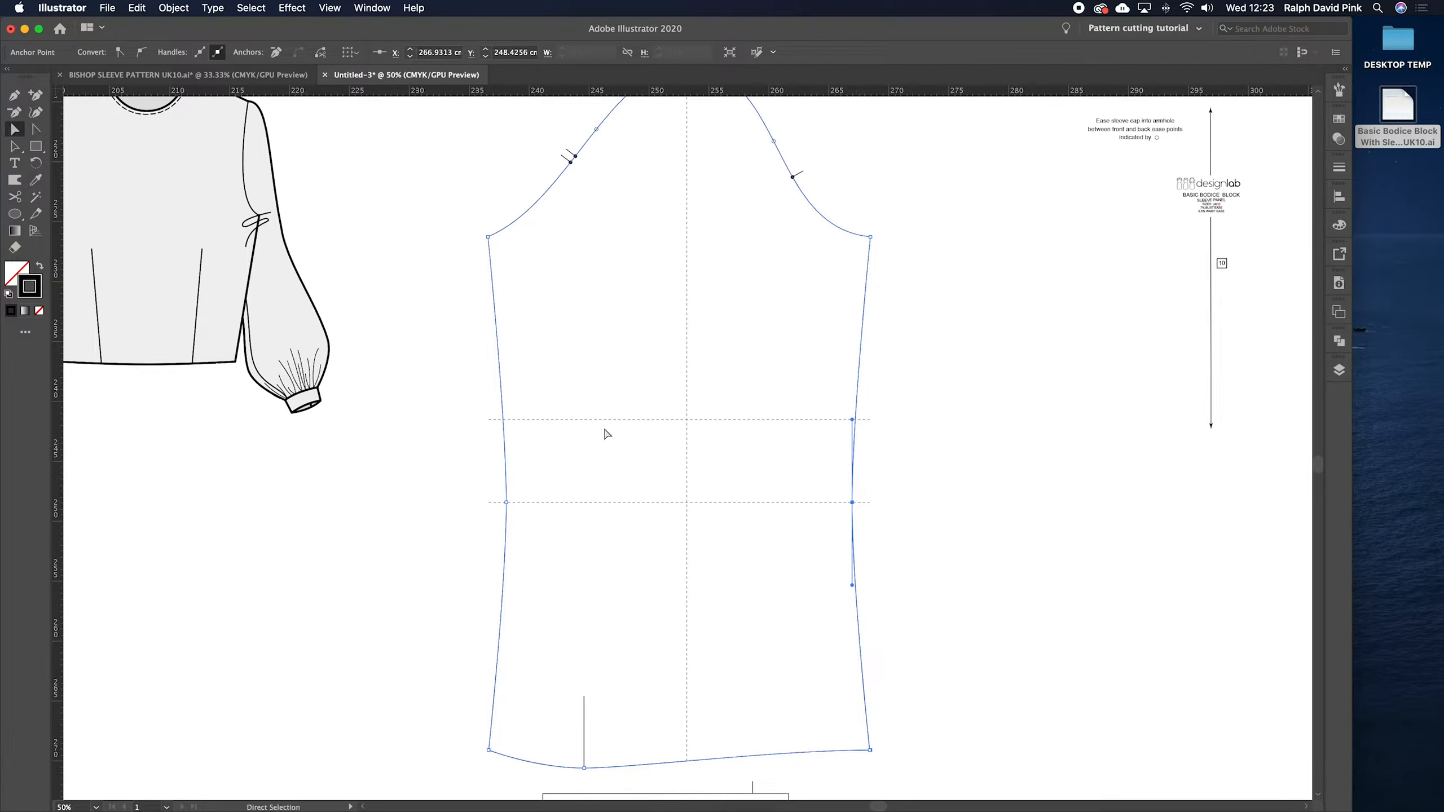
- Delete the upper dashed guide line and shorten both ends of the remaining horizontal dashed line to meet the curved side seams
{"action": "left_click", "coordinate": [556, 420]}
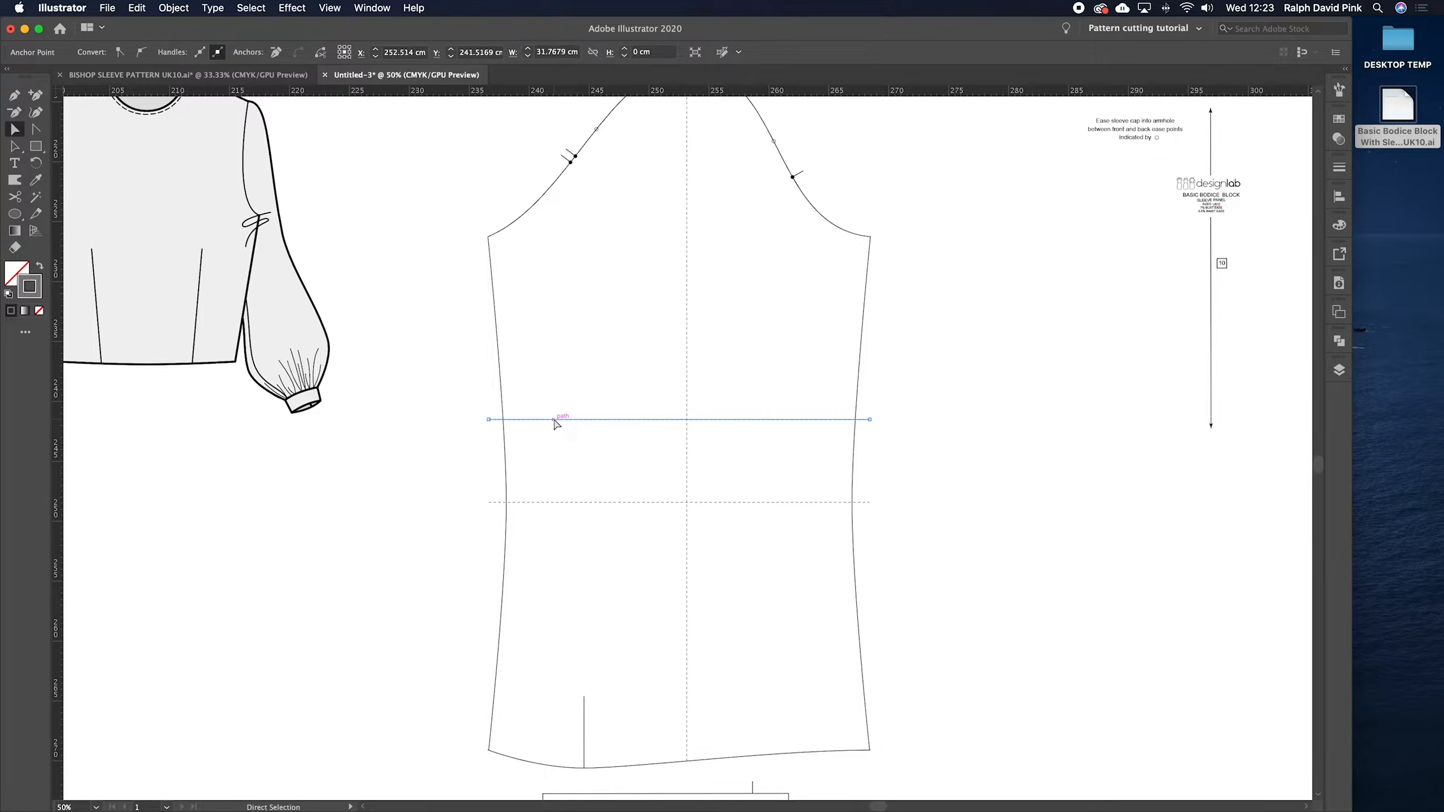
{"action": "key", "text": "Delete"}
{"action": "left_click_drag", "start_coordinate": [489, 503], "coordinate": [506, 502]}
{"action": "left_click_drag", "start_coordinate": [873, 507], "coordinate": [854, 504]}
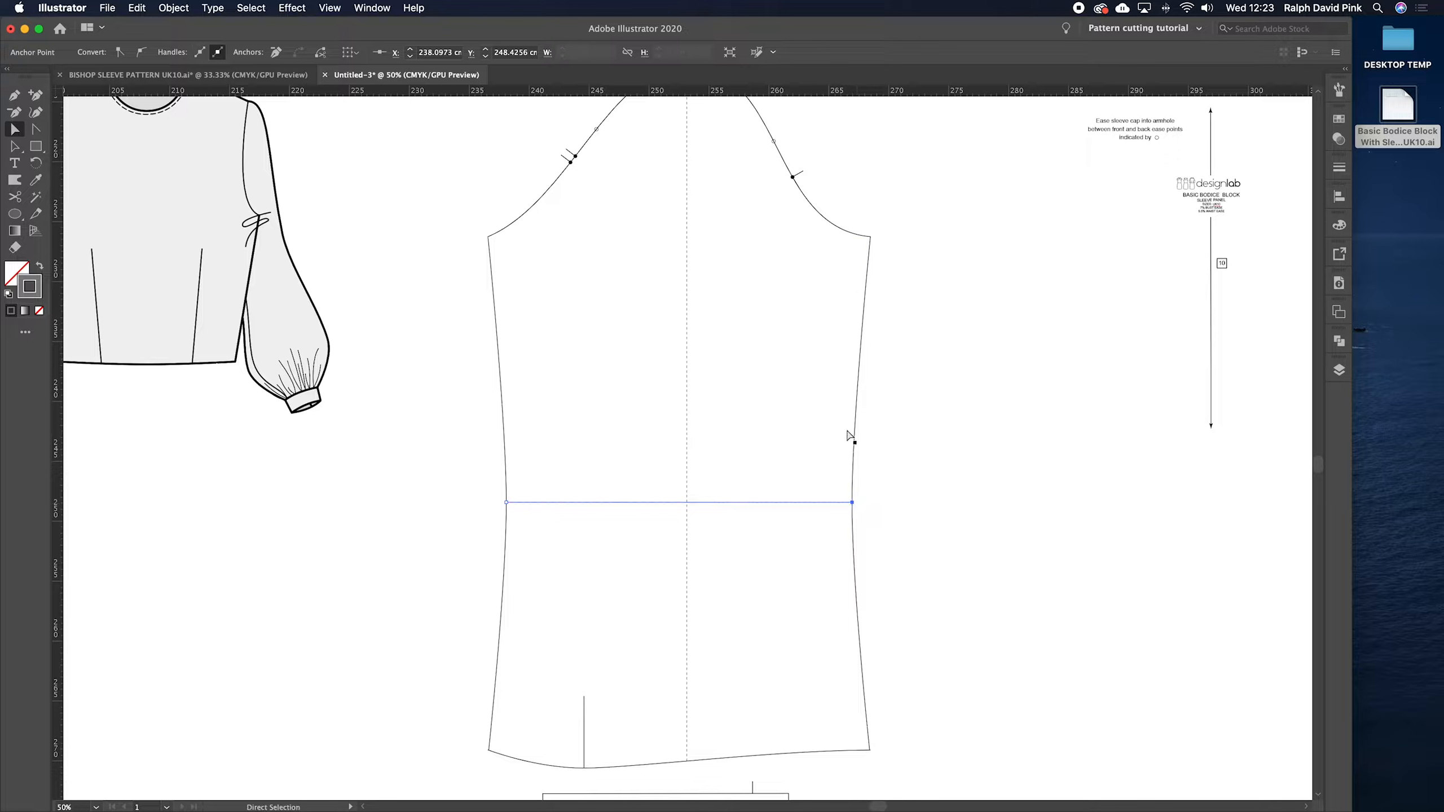
{"action": "left_click", "coordinate": [773, 458]}
- Move the cuff piece straight down to leave more space below the sleeve's hem
{"action": "key", "text": "super+minus"}
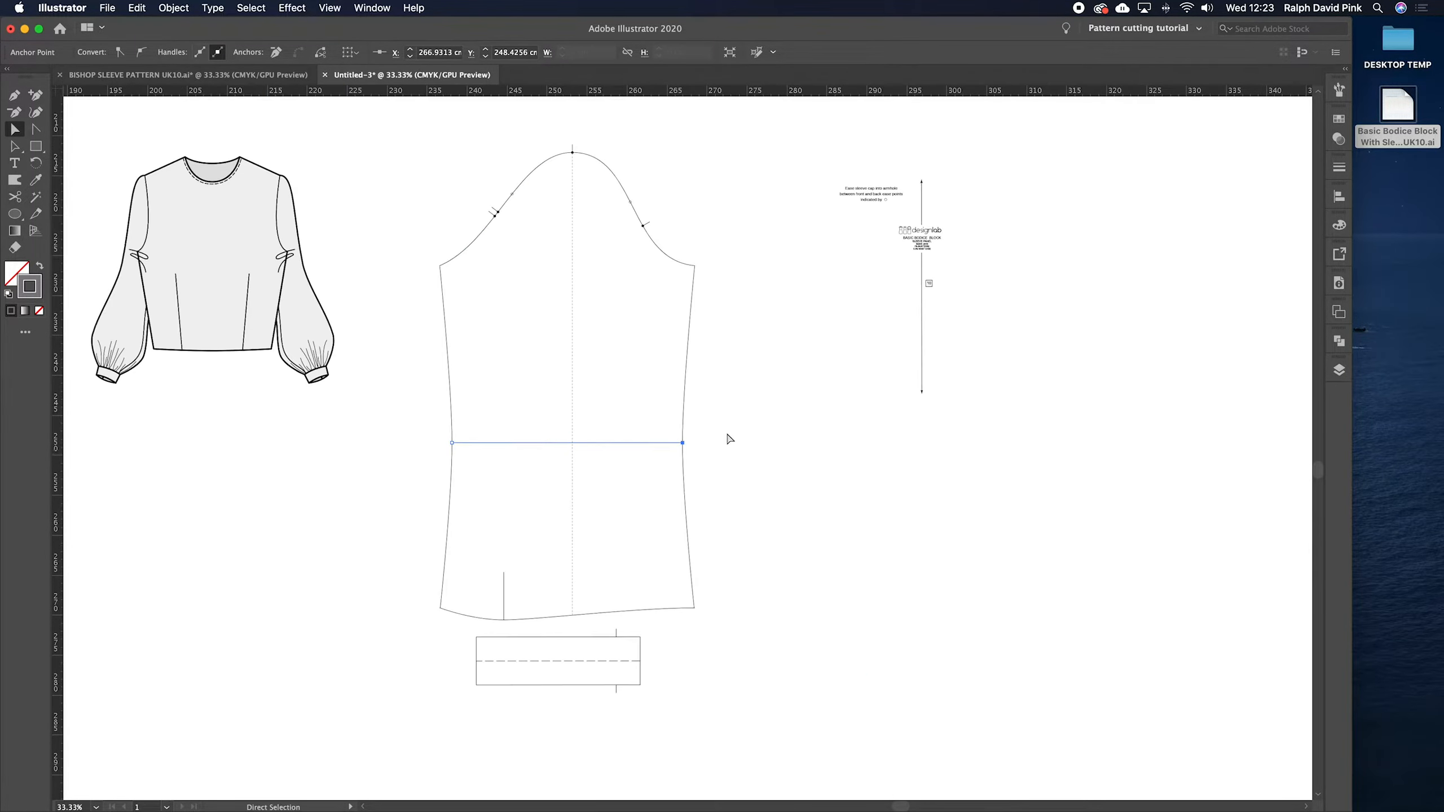
{"action": "scroll", "coordinate": [679, 384], "scroll_direction": "up", "scroll_amount": 2}
{"action": "key", "text": "v"}
{"action": "left_click_drag", "start_coordinate": [604, 654], "coordinate": [602, 745]}
{"action": "left_click", "coordinate": [762, 532]}
{"action": "scroll", "coordinate": [756, 512], "scroll_direction": "up", "scroll_amount": 2}
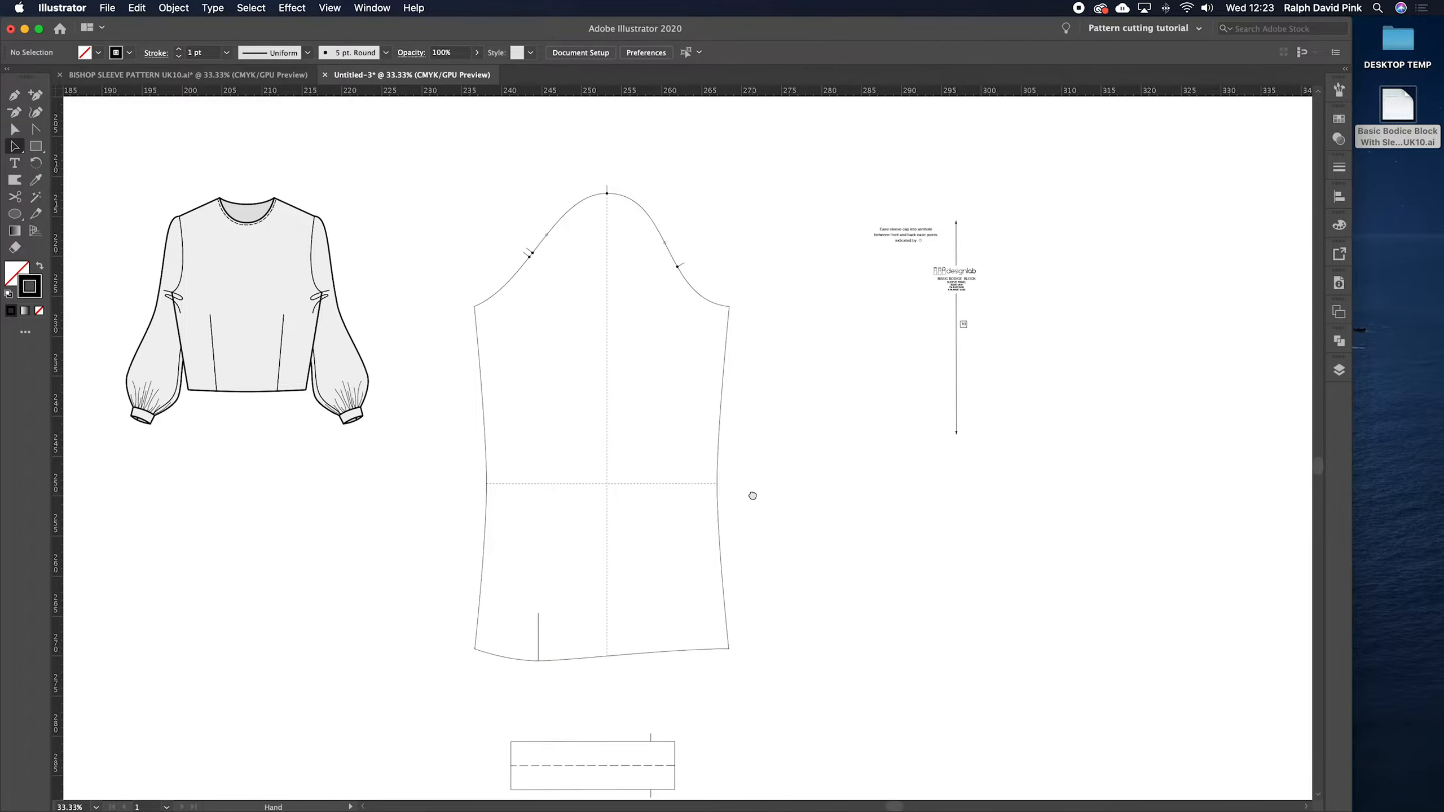
- Place a vertical line about 68.5 cm long through the sleeve's left underarm point, extending above the cap and below the hem
{"action": "key", "text": "super+plus"}
{"action": "left_click_drag", "start_coordinate": [644, 399], "coordinate": [734, 422]}
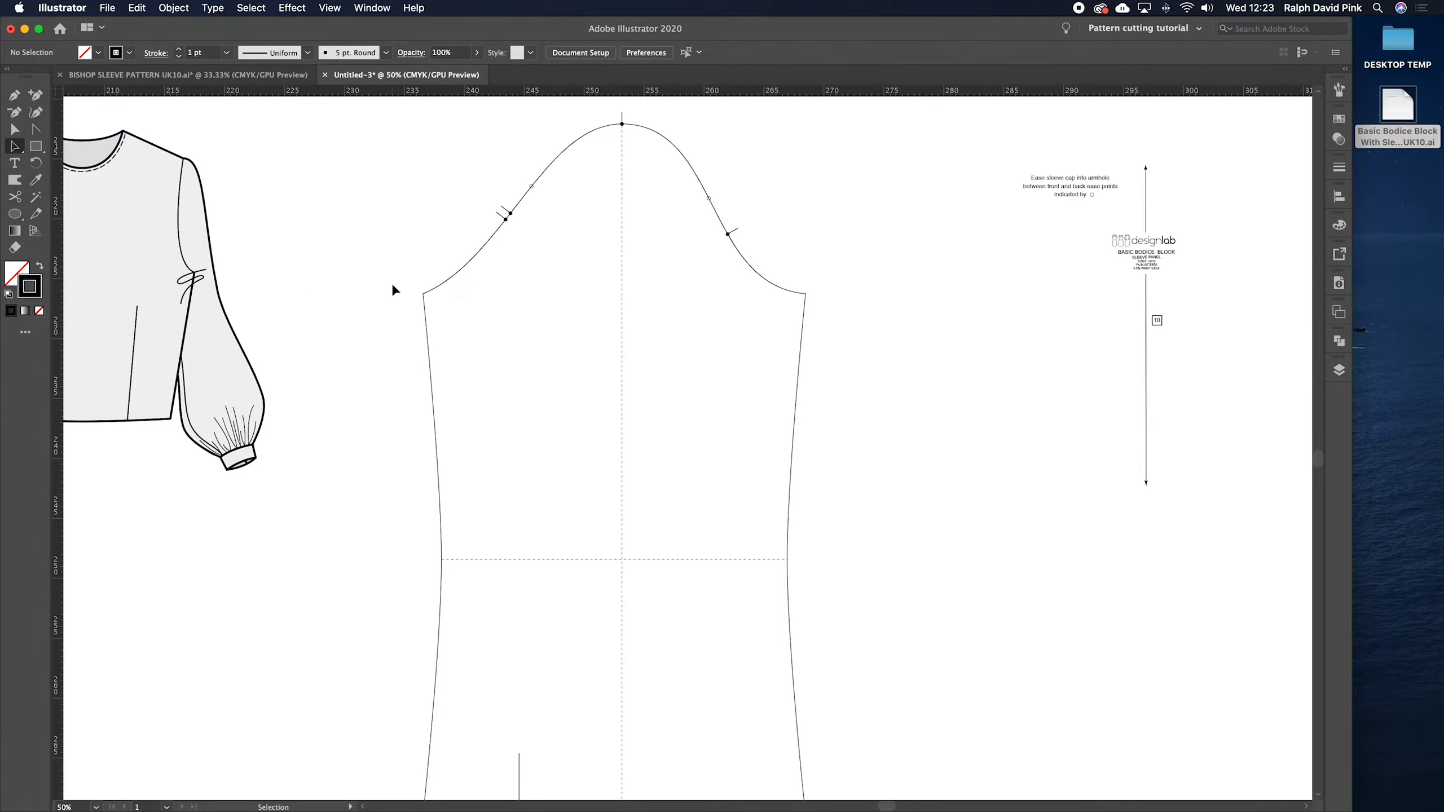
{"action": "key", "text": "backslash"}
{"action": "left_click", "coordinate": [15, 147]}
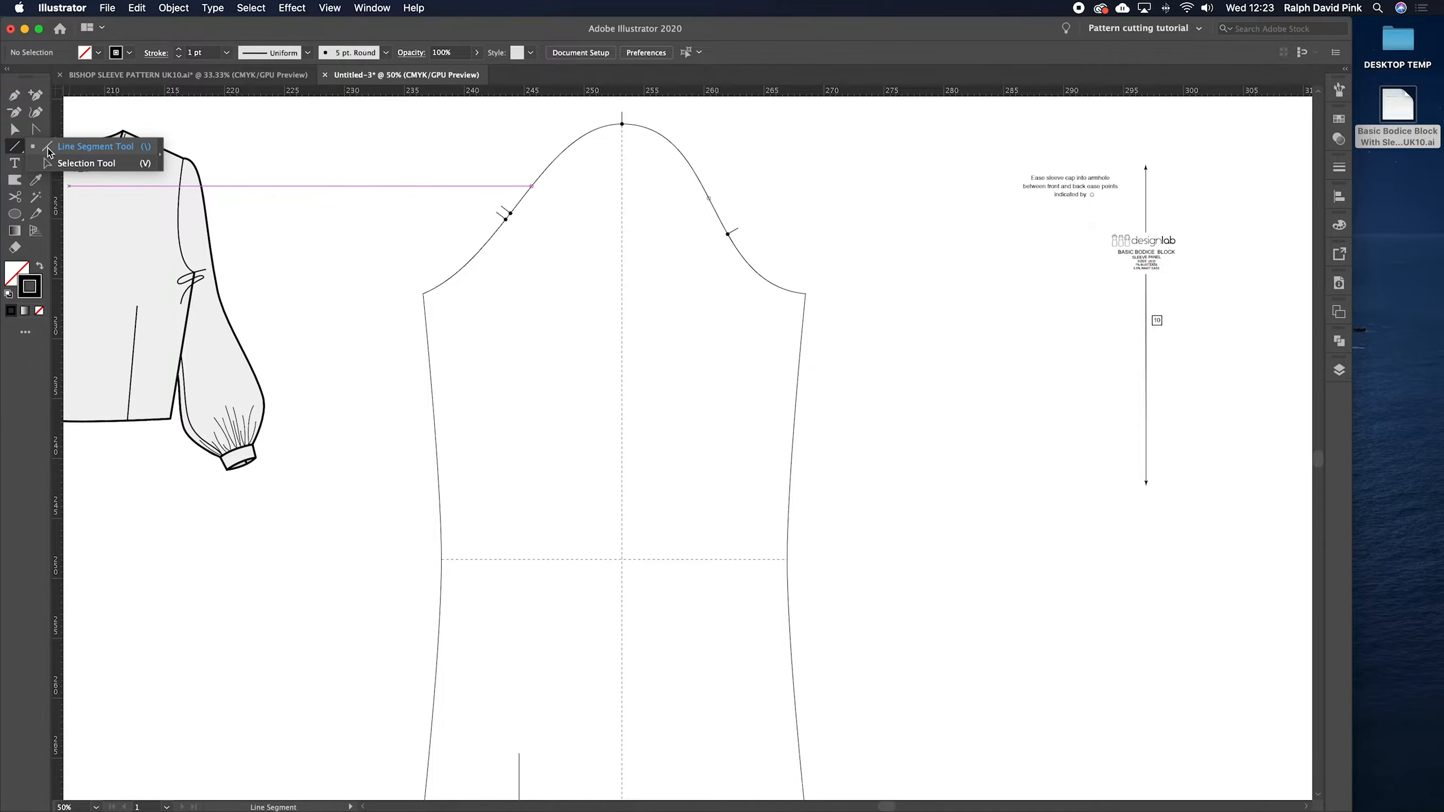
{"action": "left_click", "coordinate": [49, 152]}
{"action": "left_click_drag", "start_coordinate": [506, 217], "coordinate": [506, 409]}
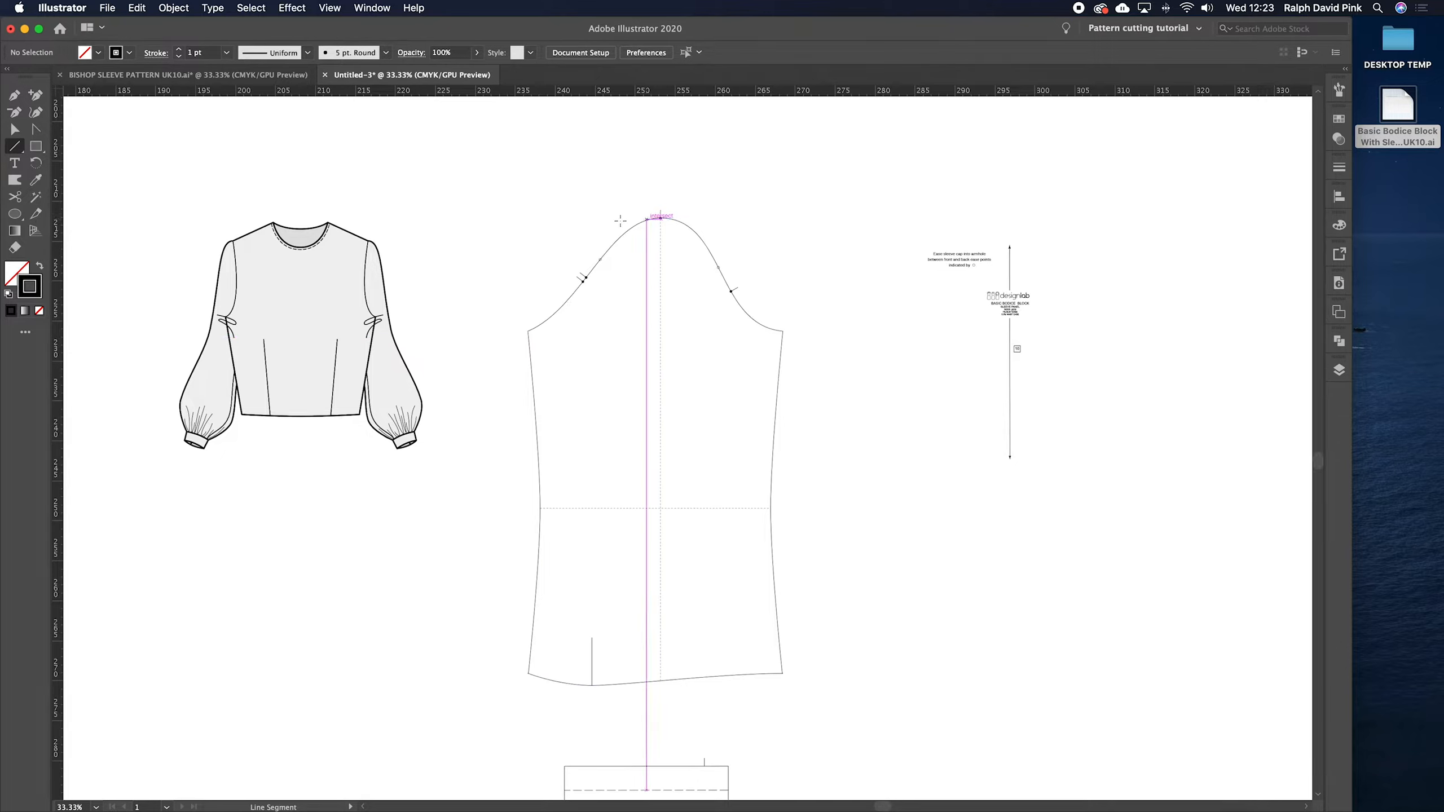
{"action": "left_click_drag", "start_coordinate": [660, 217], "coordinate": [519, 743]}
{"action": "key", "text": "super+z"}
{"action": "key", "text": "v"}
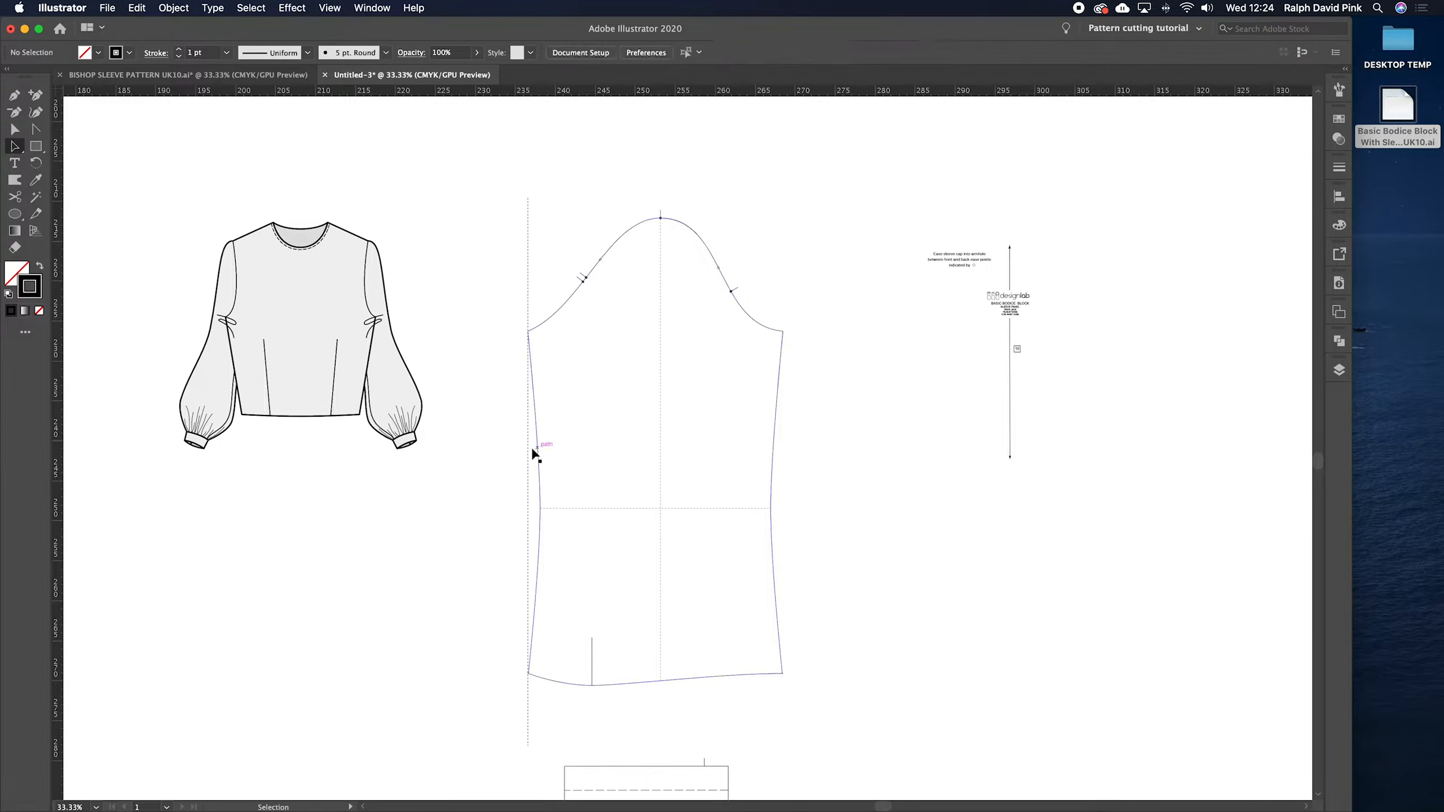
- Turn off the dashed stroke on the vertical line at the left underarm point so it is solid
{"action": "key", "text": "super+equal"}
{"action": "scroll", "coordinate": [602, 478], "scroll_direction": "up", "scroll_amount": 2}
{"action": "scroll", "coordinate": [601, 477], "scroll_direction": "right", "scroll_amount": 3}
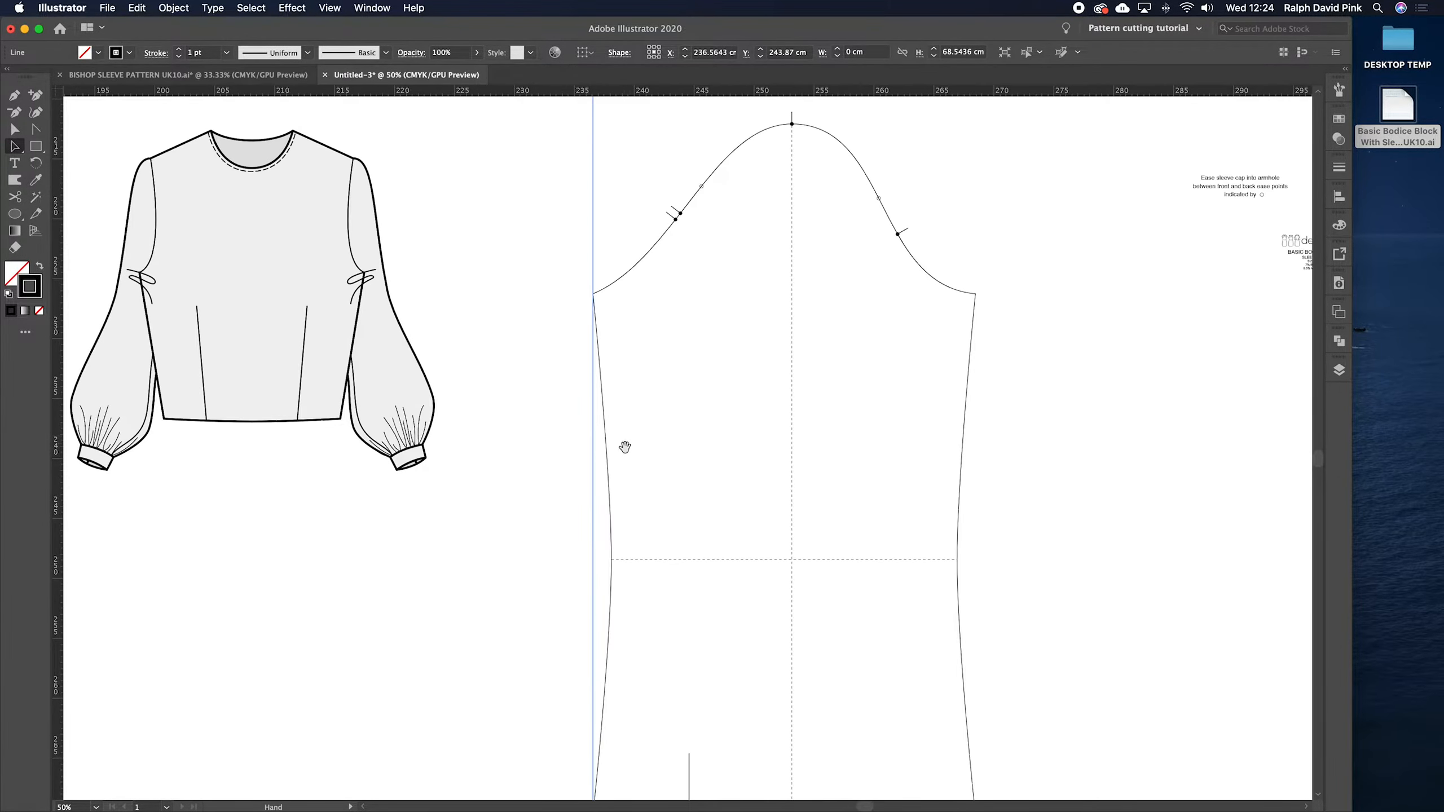
{"action": "left_click", "coordinate": [1339, 167]}
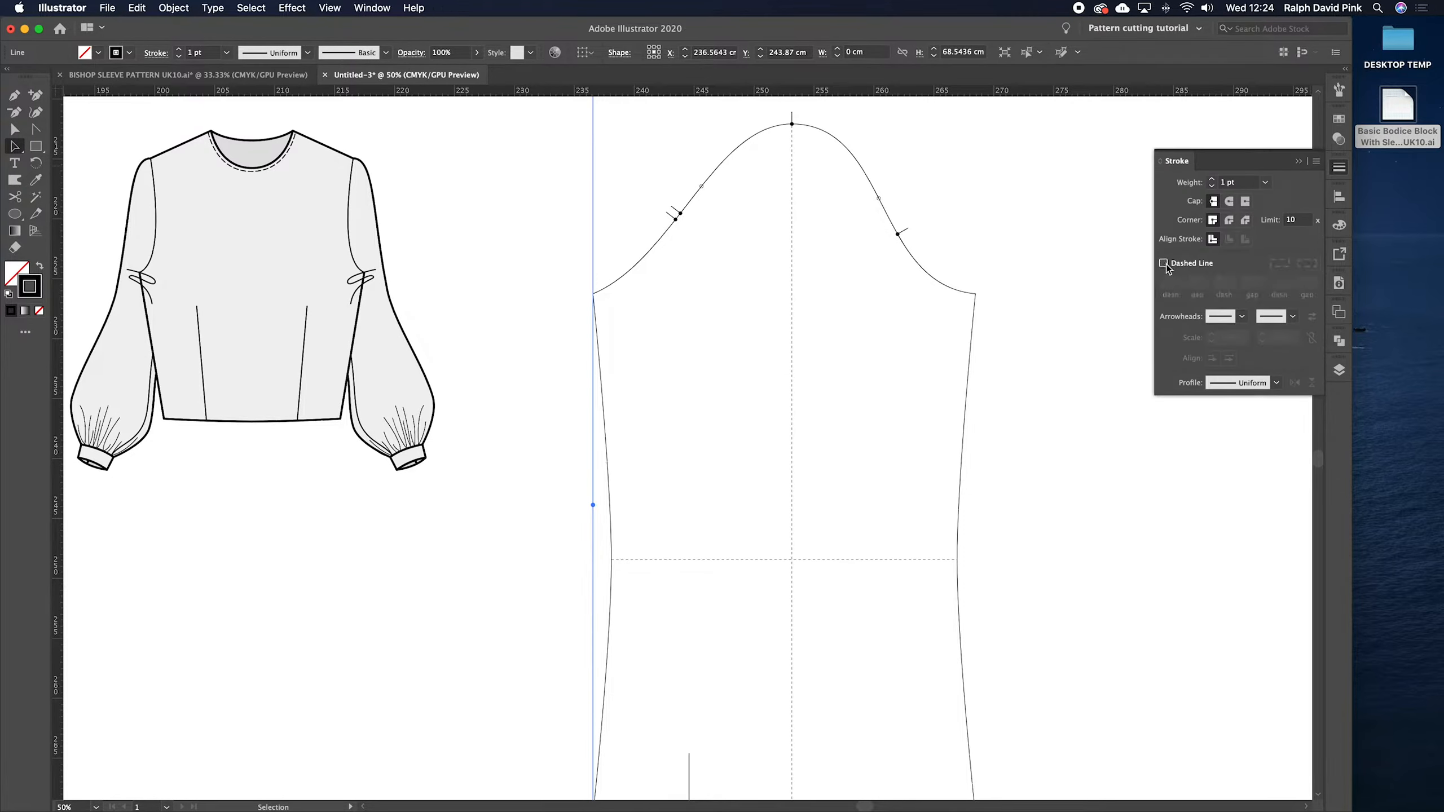
{"action": "left_click", "coordinate": [1340, 167]}
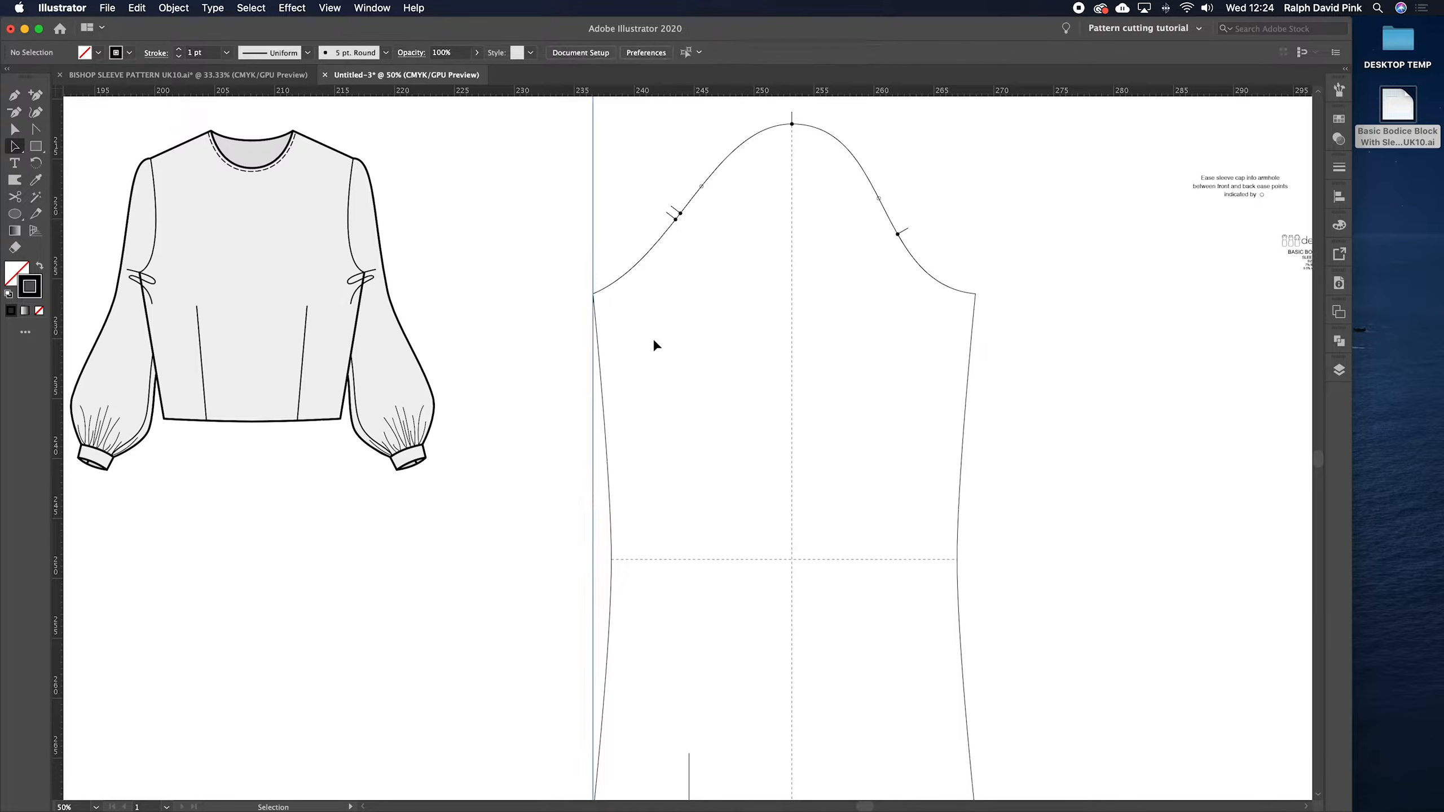
- Copy the vertical line about 4.7 cm horizontally into the sleeve, and repeat the copy five more times across its width
{"action": "left_click", "coordinate": [593, 354]}
{"action": "left_click_drag", "start_coordinate": [708, 359], "coordinate": [602, 452]}
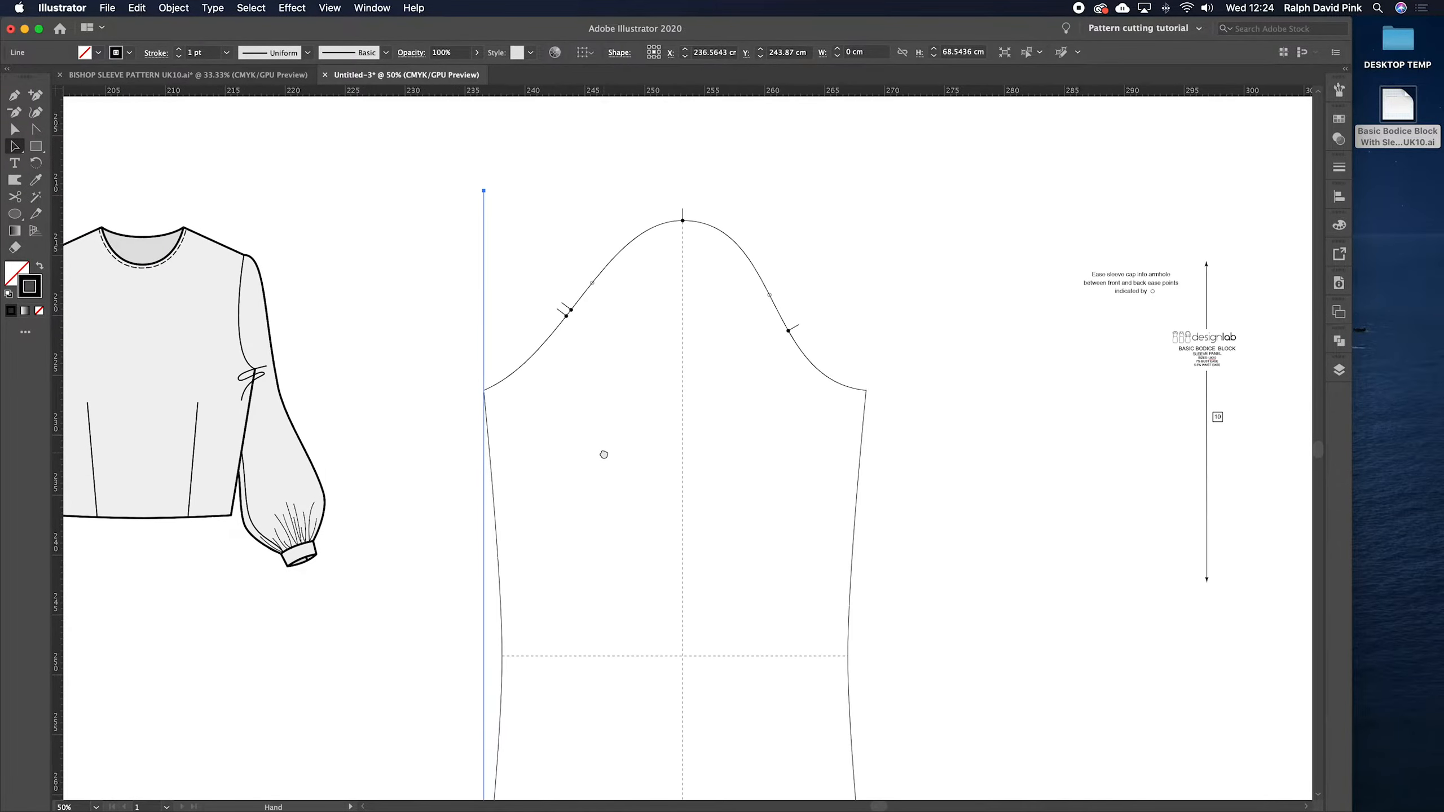
{"action": "left_click", "coordinate": [483, 210]}
{"action": "left_click_drag", "start_coordinate": [485, 315], "coordinate": [541, 306]}
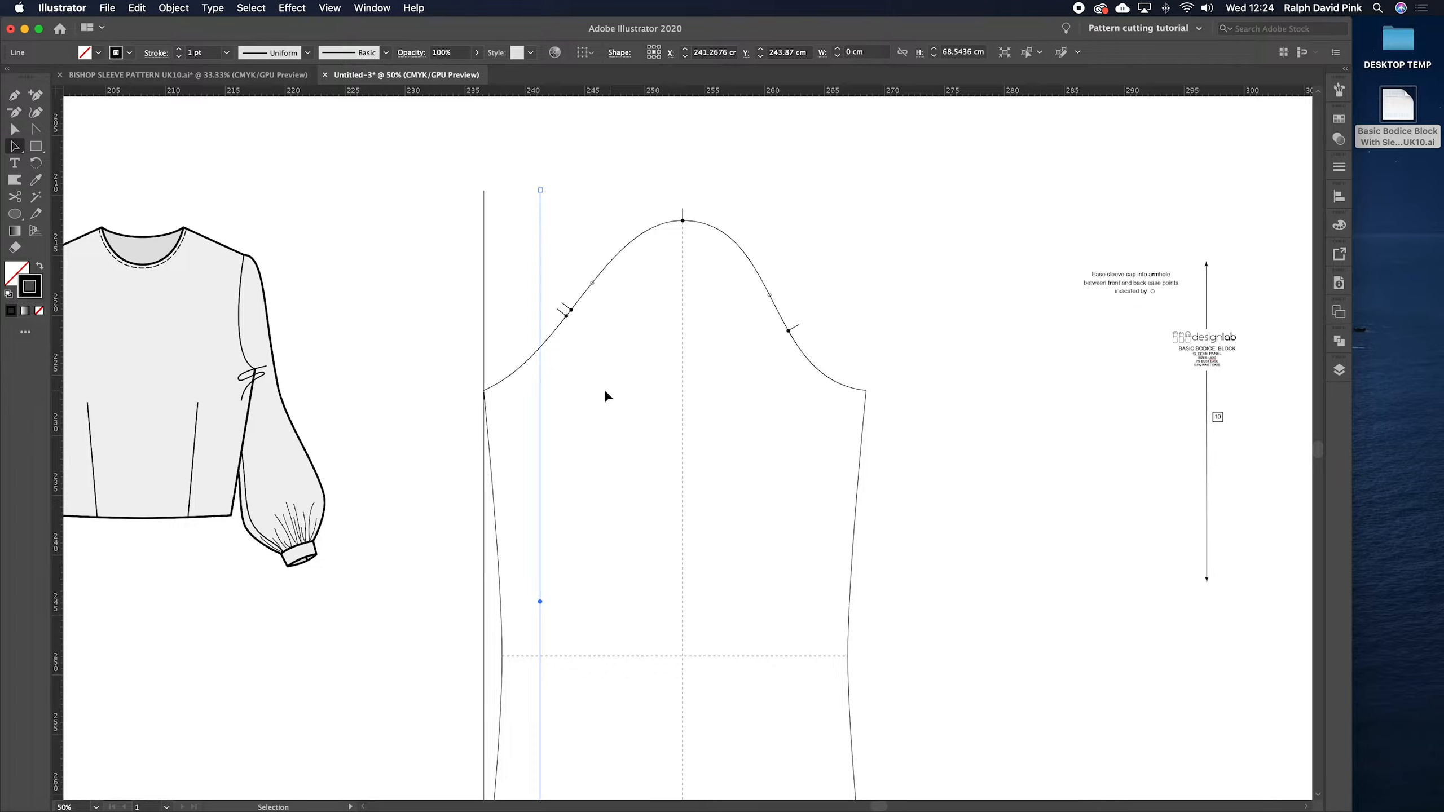
{"action": "key", "text": "super+d"}
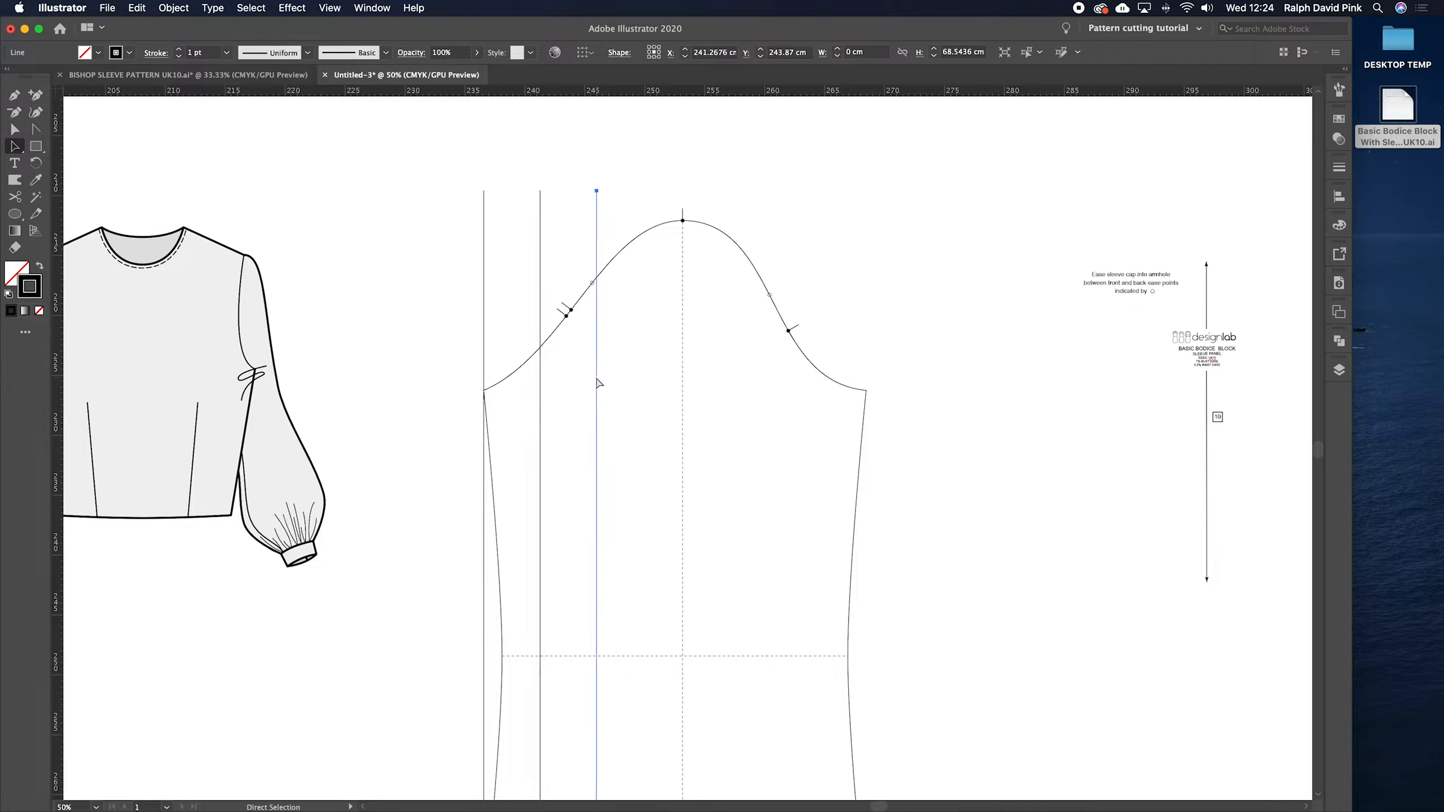
{"action": "key", "text": "super+d"}
{"action": "key", "text": "super+d"}
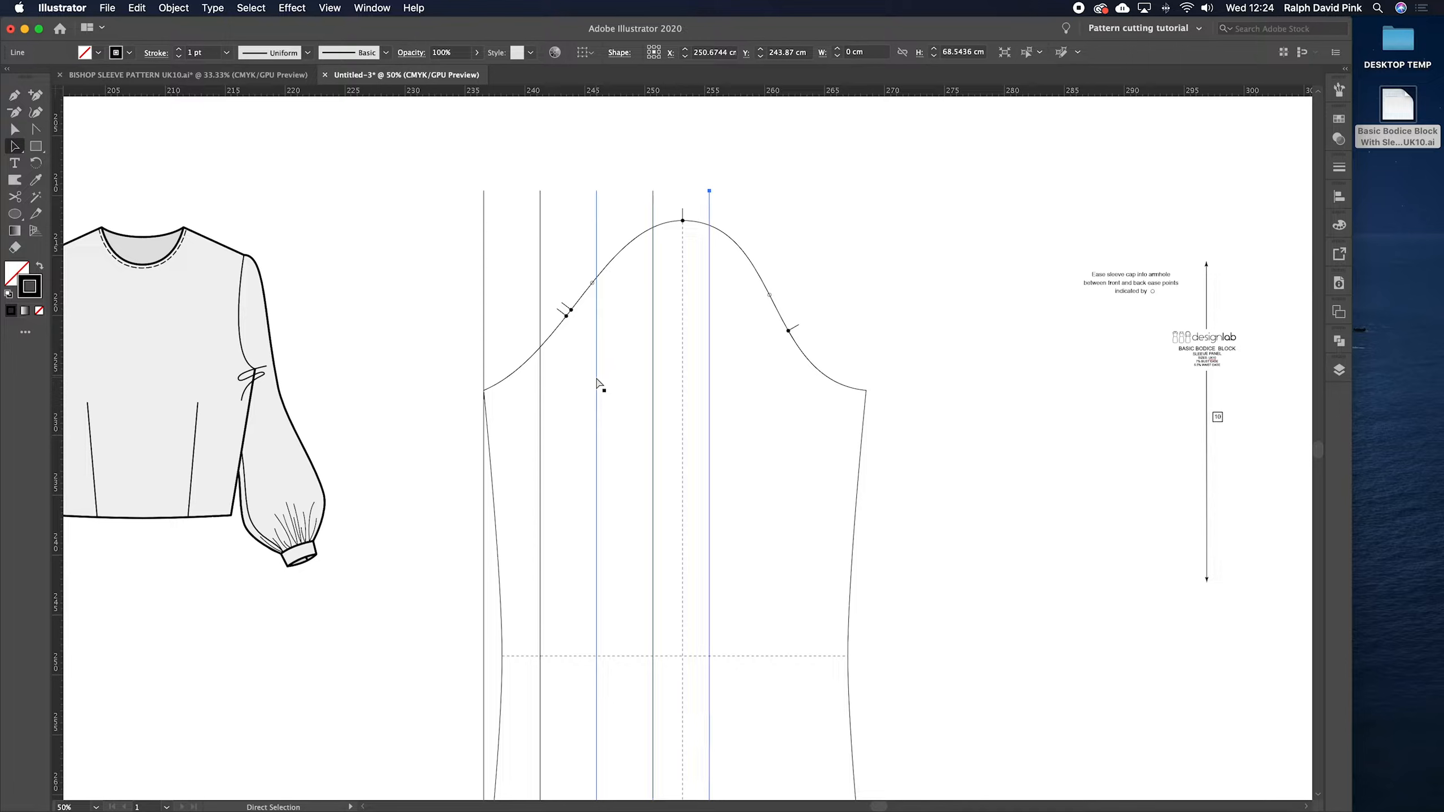
{"action": "key", "text": "super+d"}
{"action": "key", "text": "super+d"}
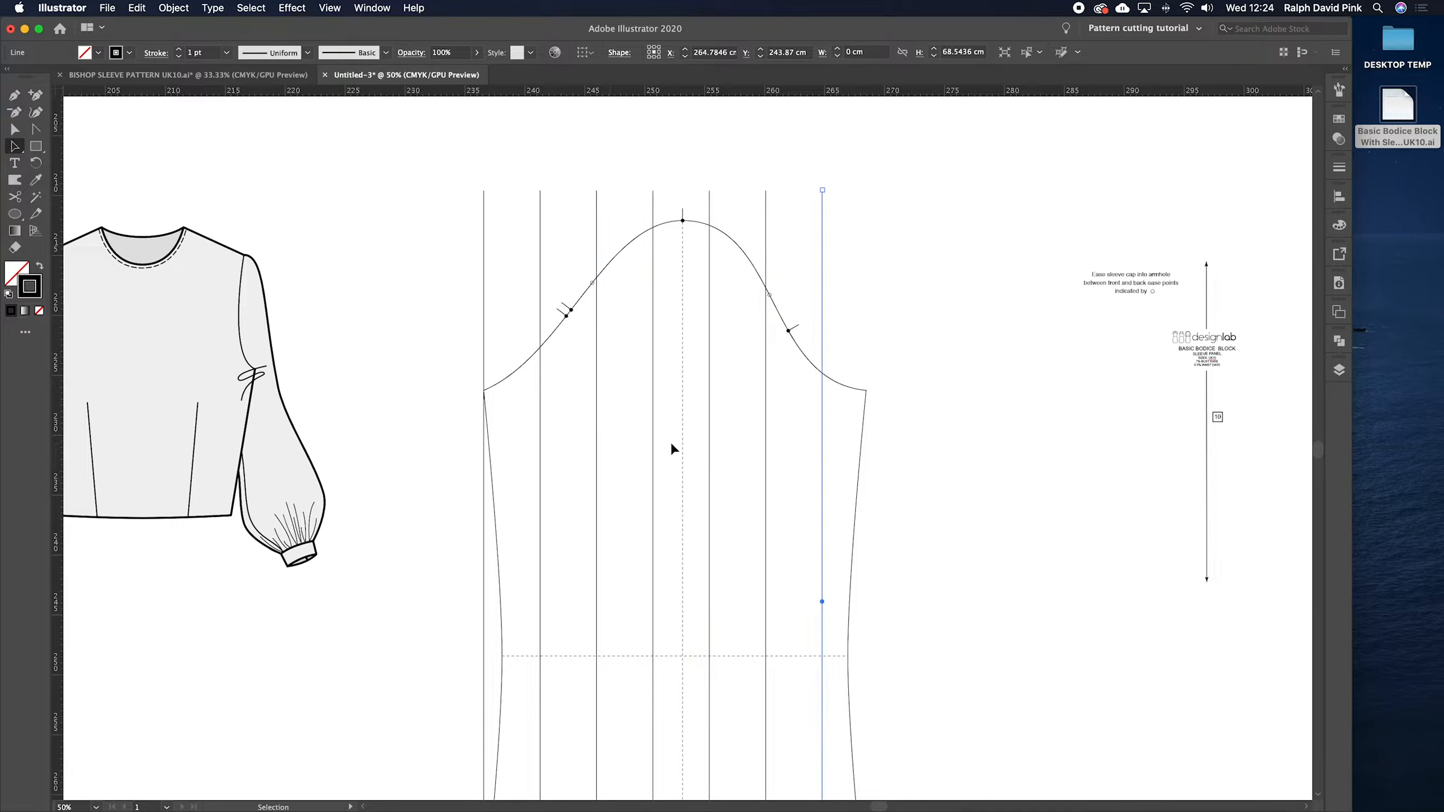
{"action": "left_click", "coordinate": [736, 444]}
{"action": "left_click_drag", "start_coordinate": [869, 529], "coordinate": [764, 488]}
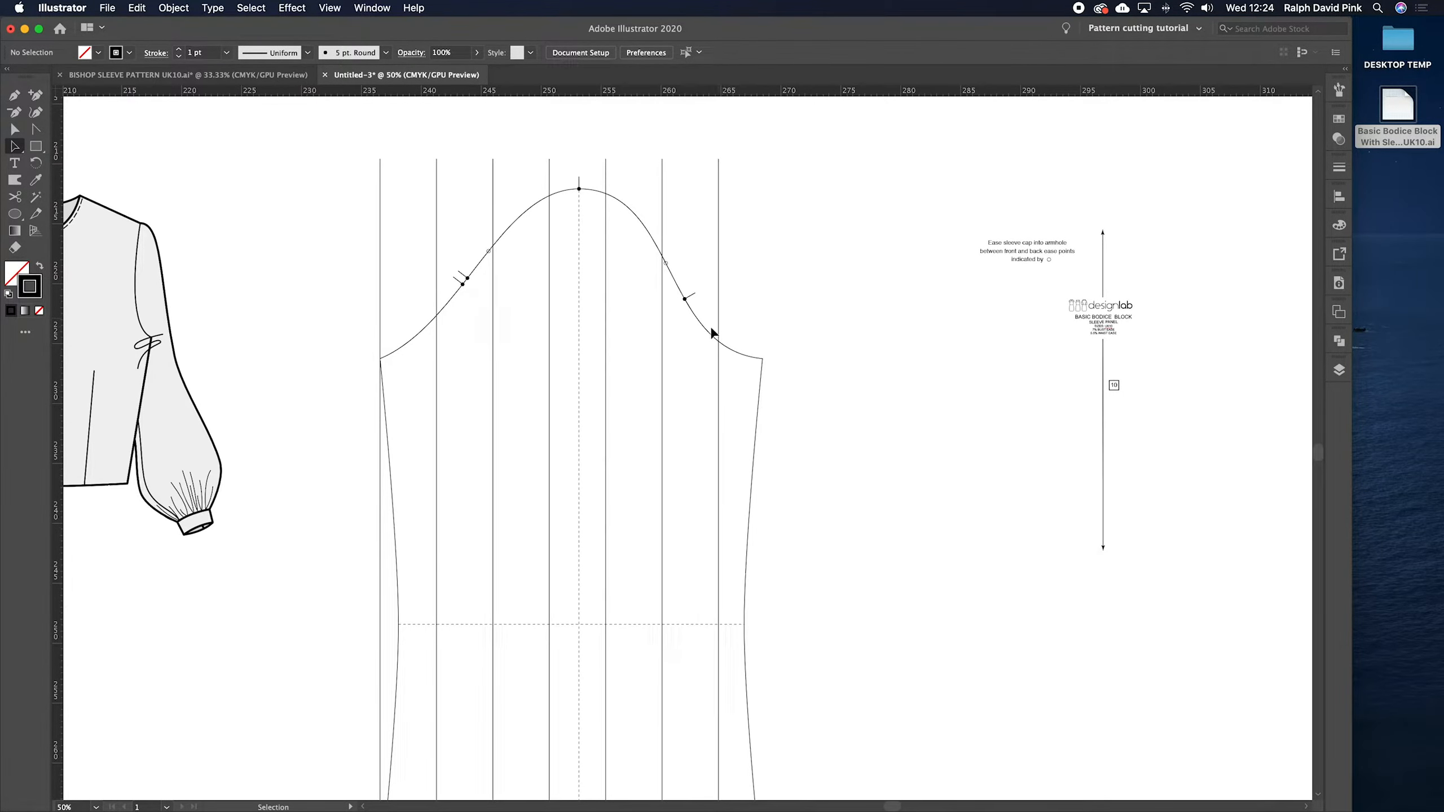
{"action": "scroll", "coordinate": [757, 407], "scroll_direction": "down", "scroll_amount": 3}
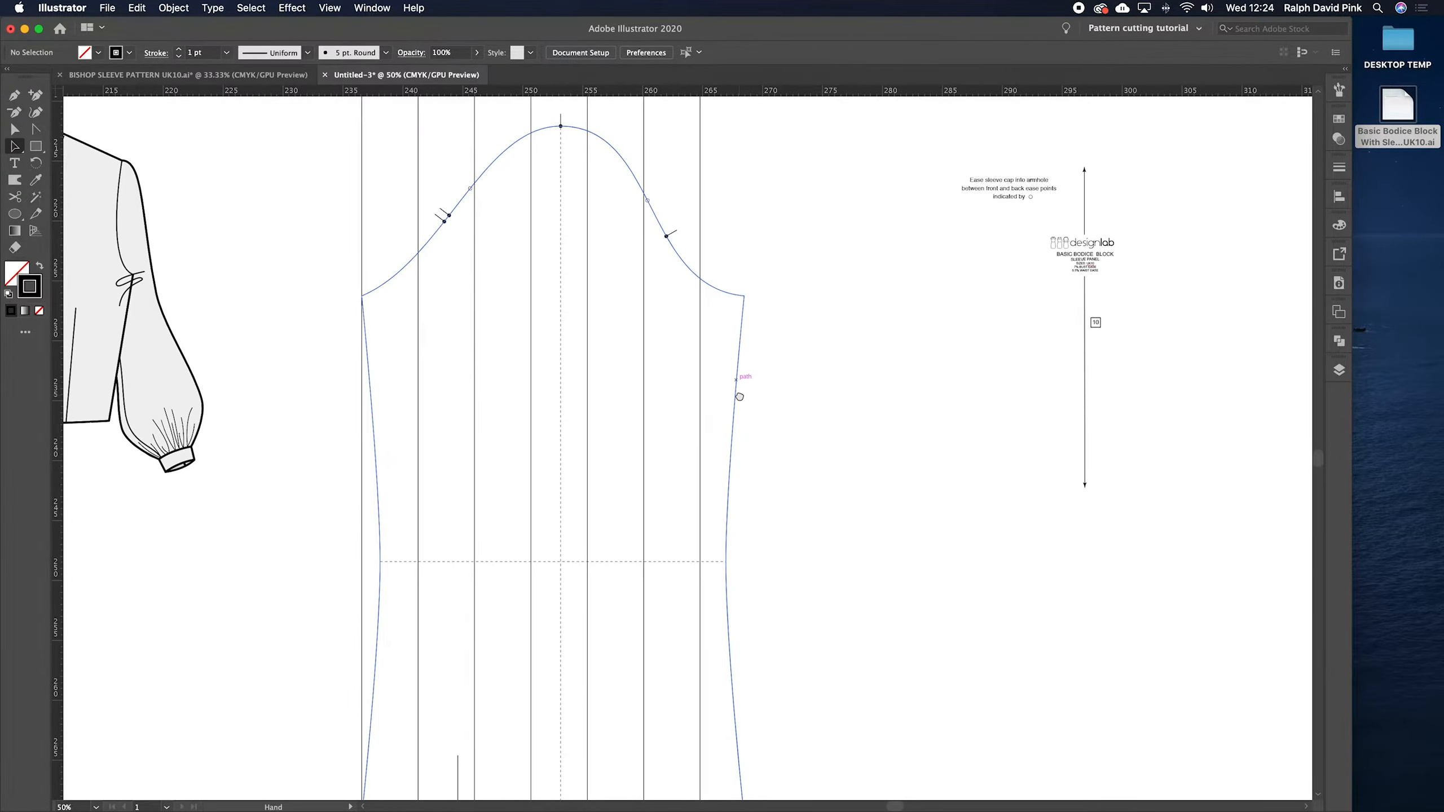
{"action": "scroll", "coordinate": [758, 407], "scroll_direction": "left", "scroll_amount": 2}
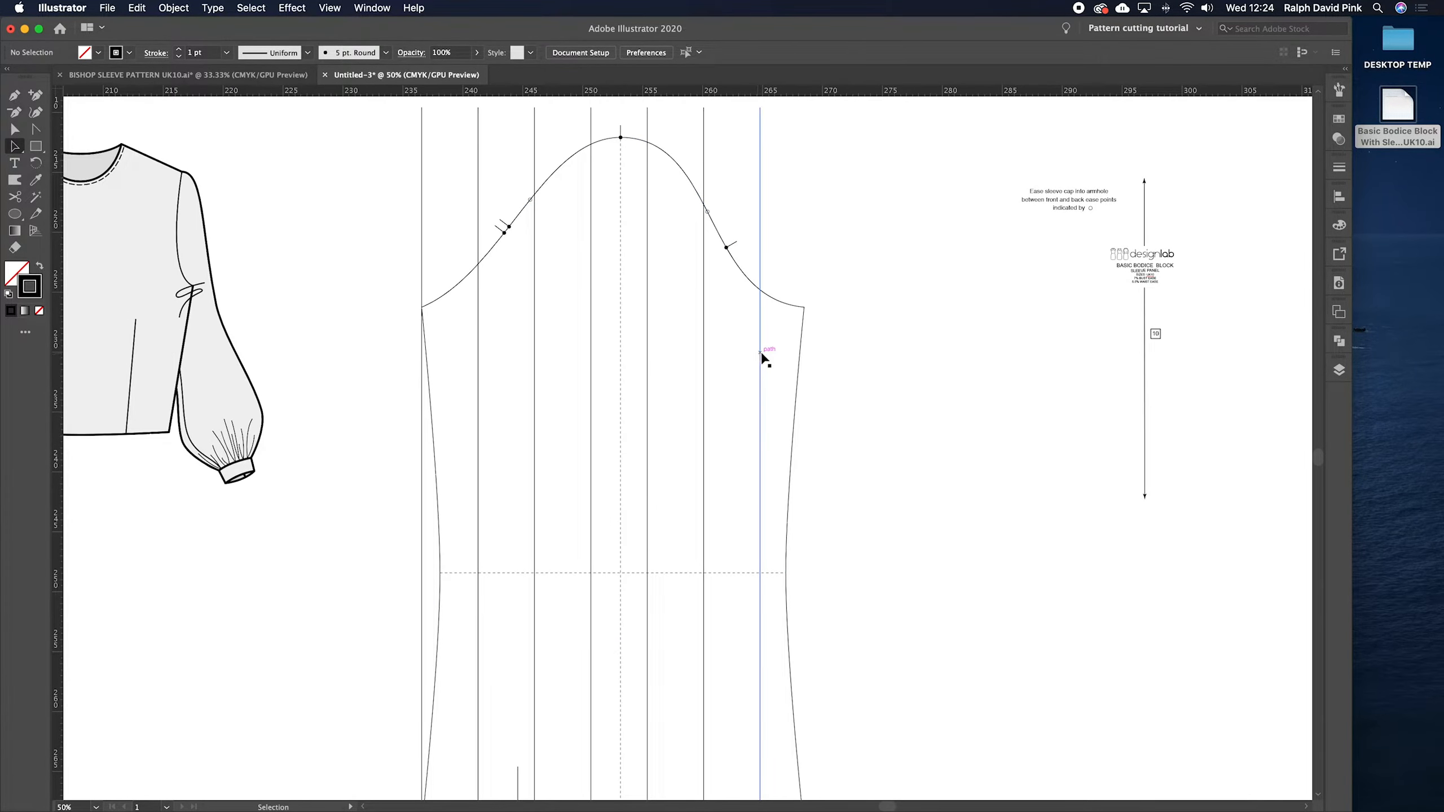
{"action": "scroll", "coordinate": [761, 358], "scroll_direction": "up", "scroll_amount": 1}
{"action": "scroll", "coordinate": [761, 358], "scroll_direction": "right", "scroll_amount": 1}
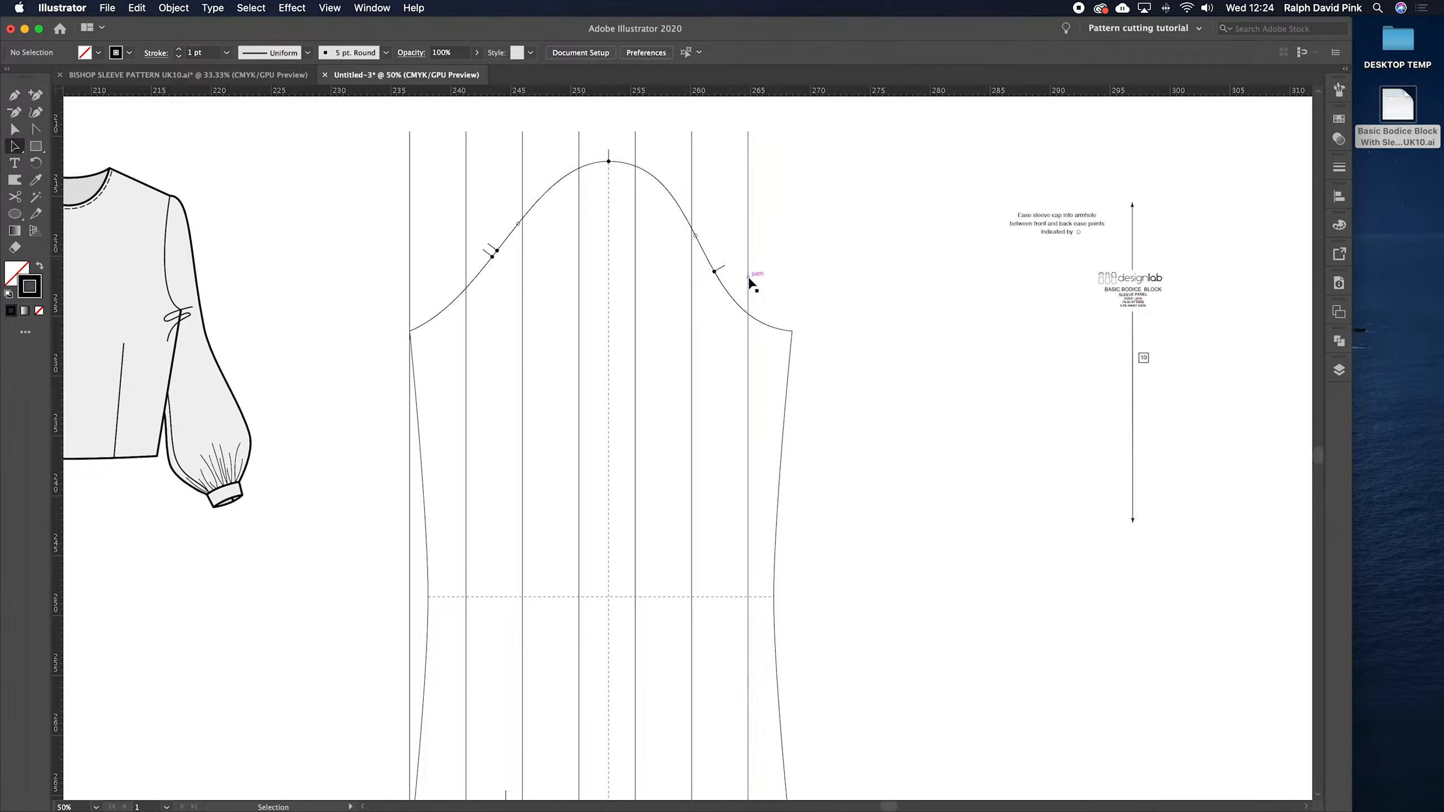
- Move the last vertical line onto the sleeve's right underarm point, and distribute all seven lines evenly across the width
{"action": "left_click_drag", "start_coordinate": [748, 329], "coordinate": [794, 334]}
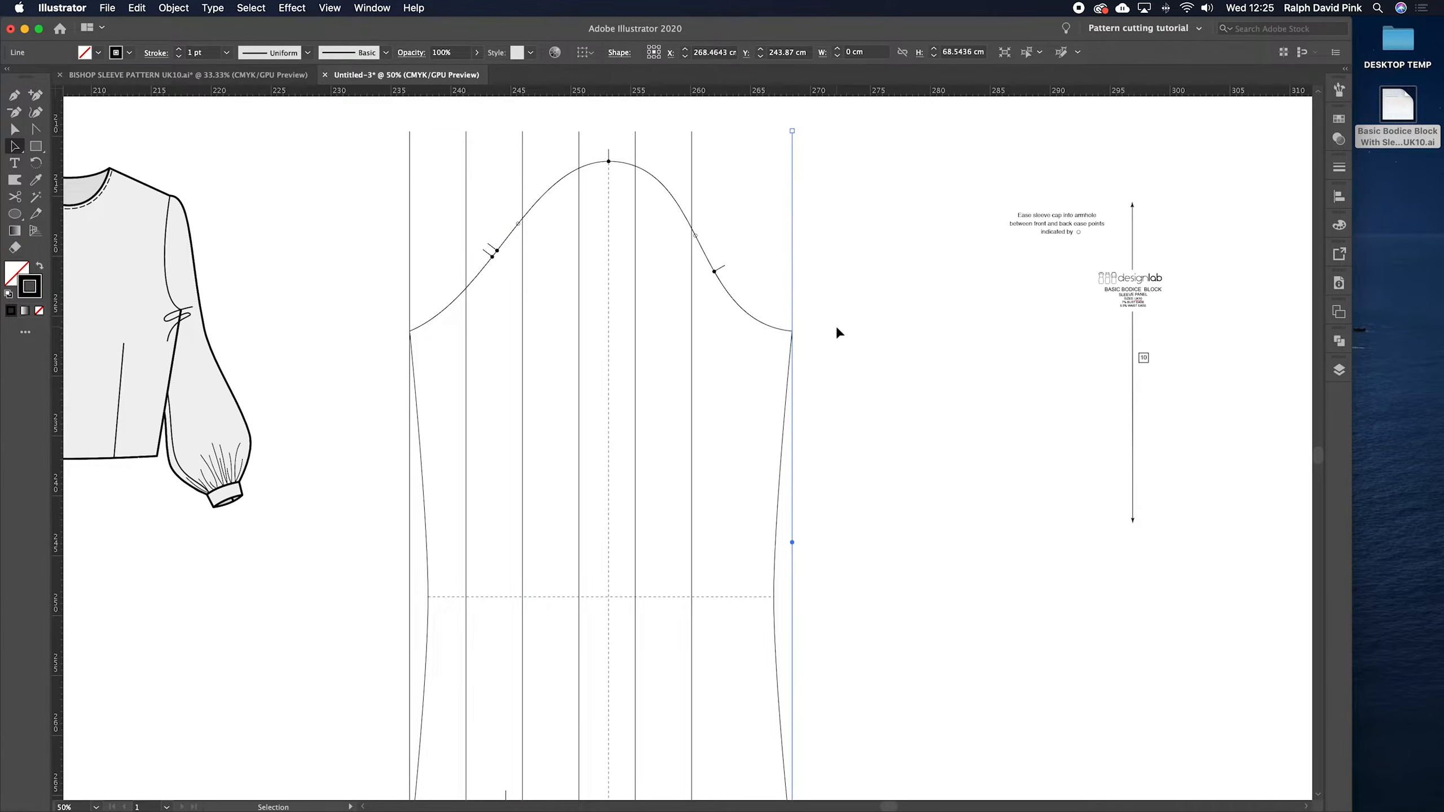
{"action": "scroll", "coordinate": [834, 325], "scroll_direction": "up", "scroll_amount": 4}
{"action": "left_click_drag", "start_coordinate": [354, 176], "coordinate": [810, 222]}
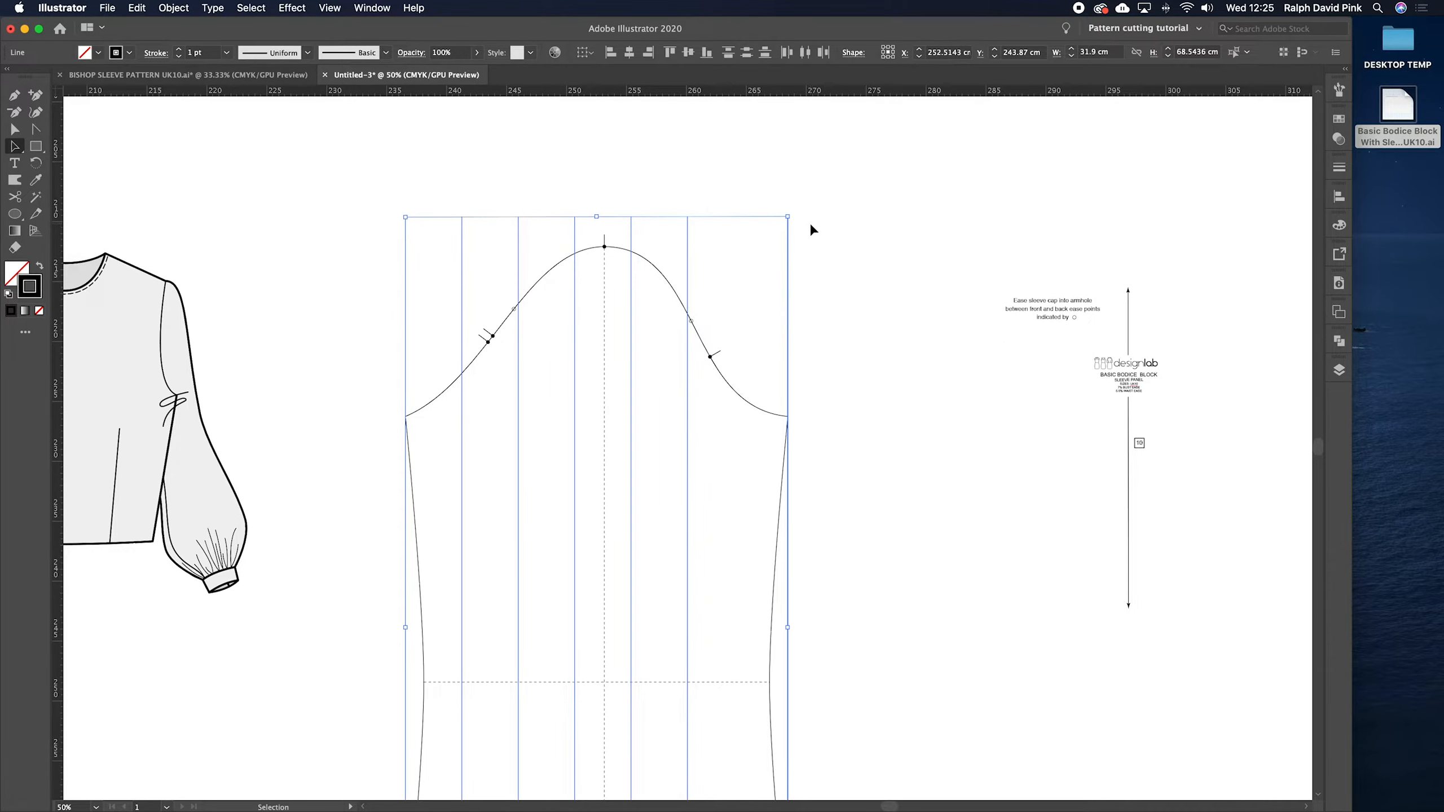
{"action": "left_click", "coordinate": [806, 54]}
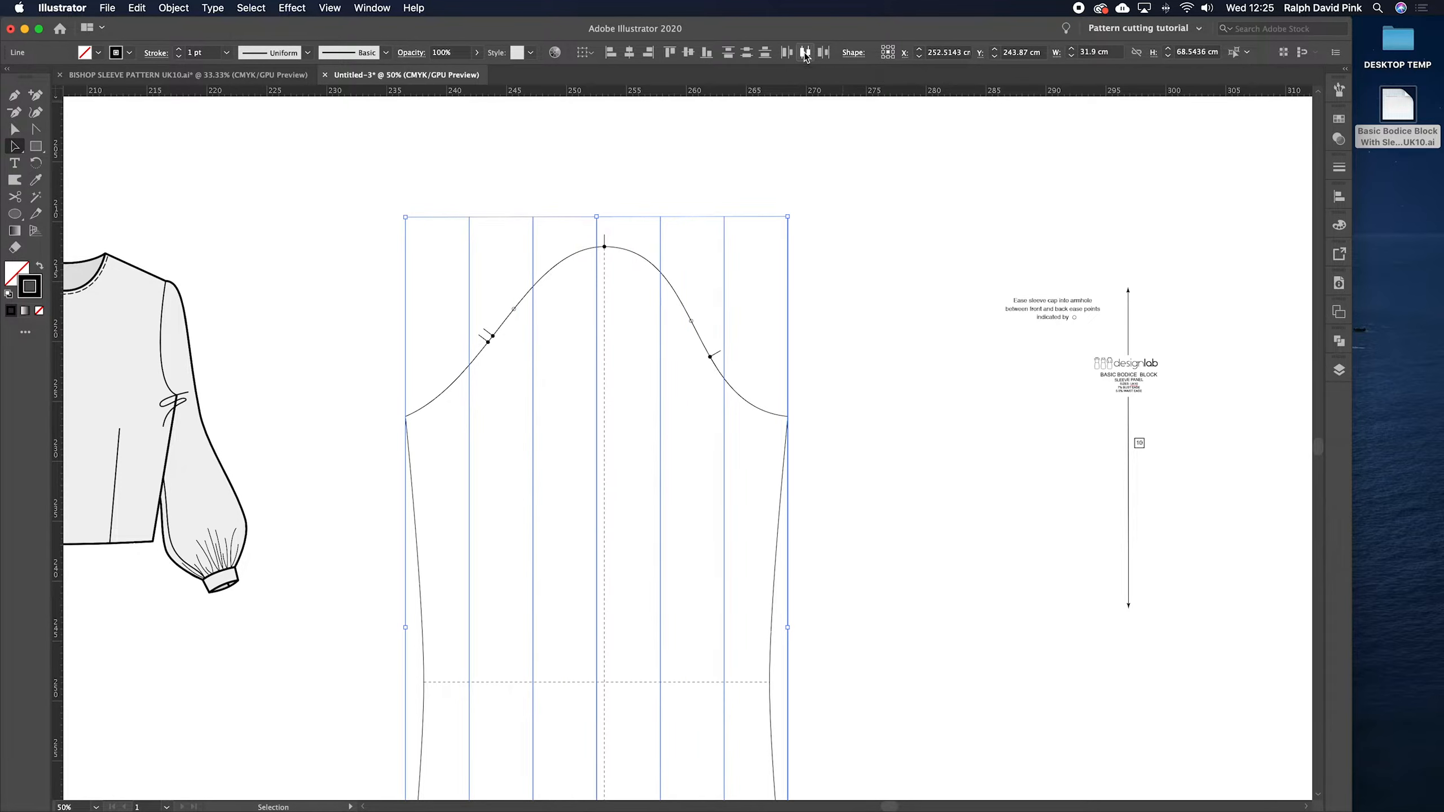
{"action": "left_click", "coordinate": [834, 268]}
- Delete the two outermost vertical lines at the sleeve's left and right underarm points
{"action": "scroll", "coordinate": [853, 245], "scroll_direction": "down", "scroll_amount": 3}
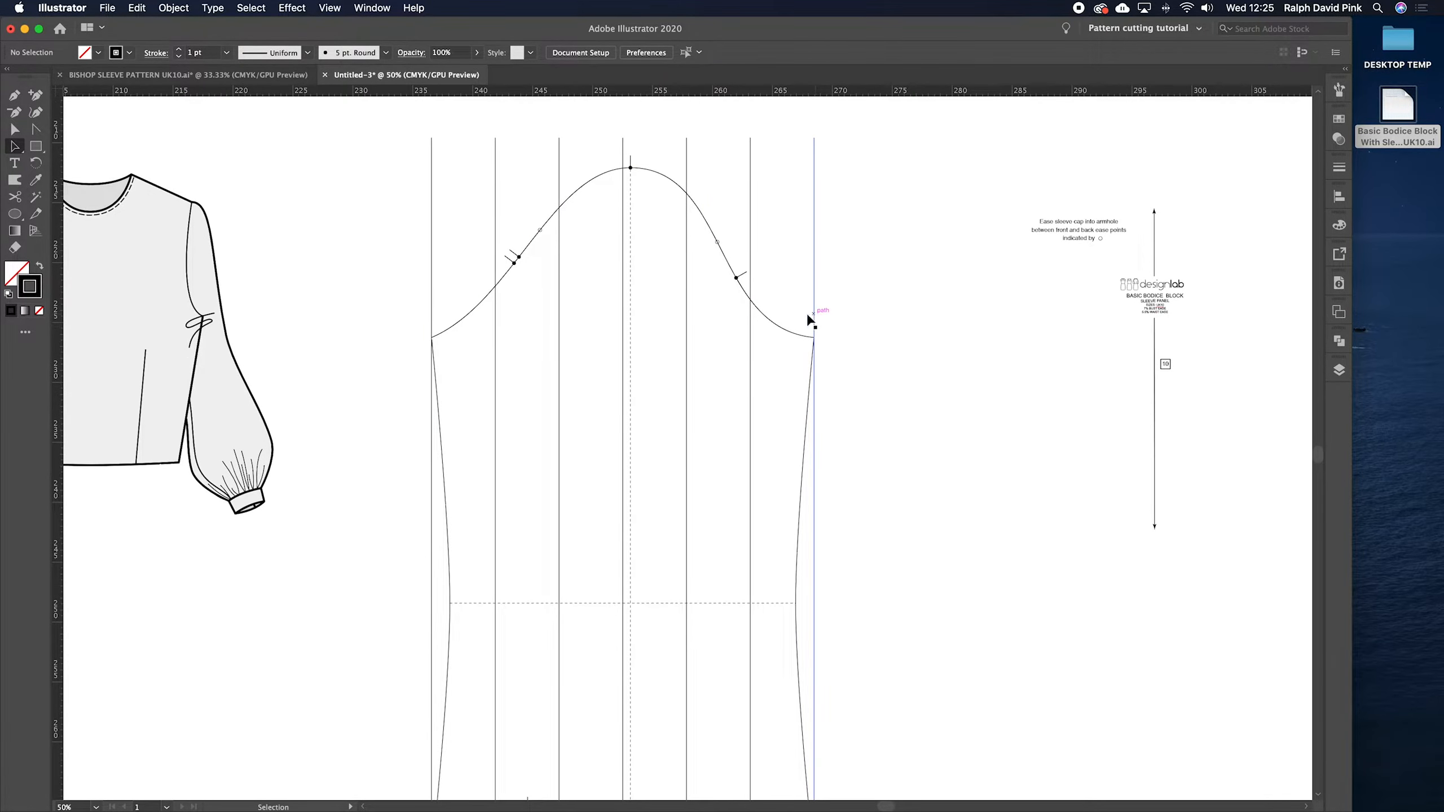
{"action": "key", "text": "super+minus"}
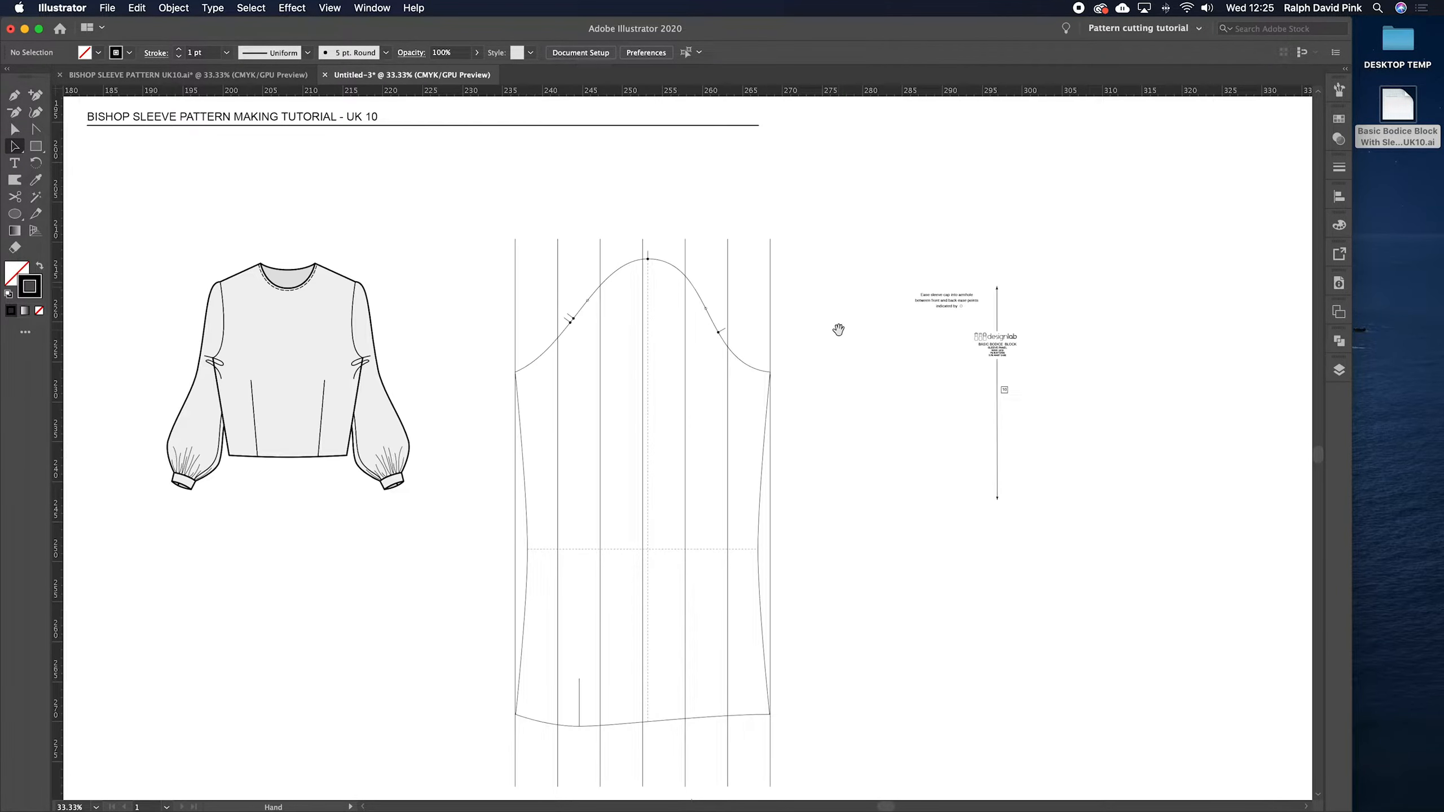
{"action": "scroll", "coordinate": [838, 326], "scroll_direction": "down", "scroll_amount": 2}
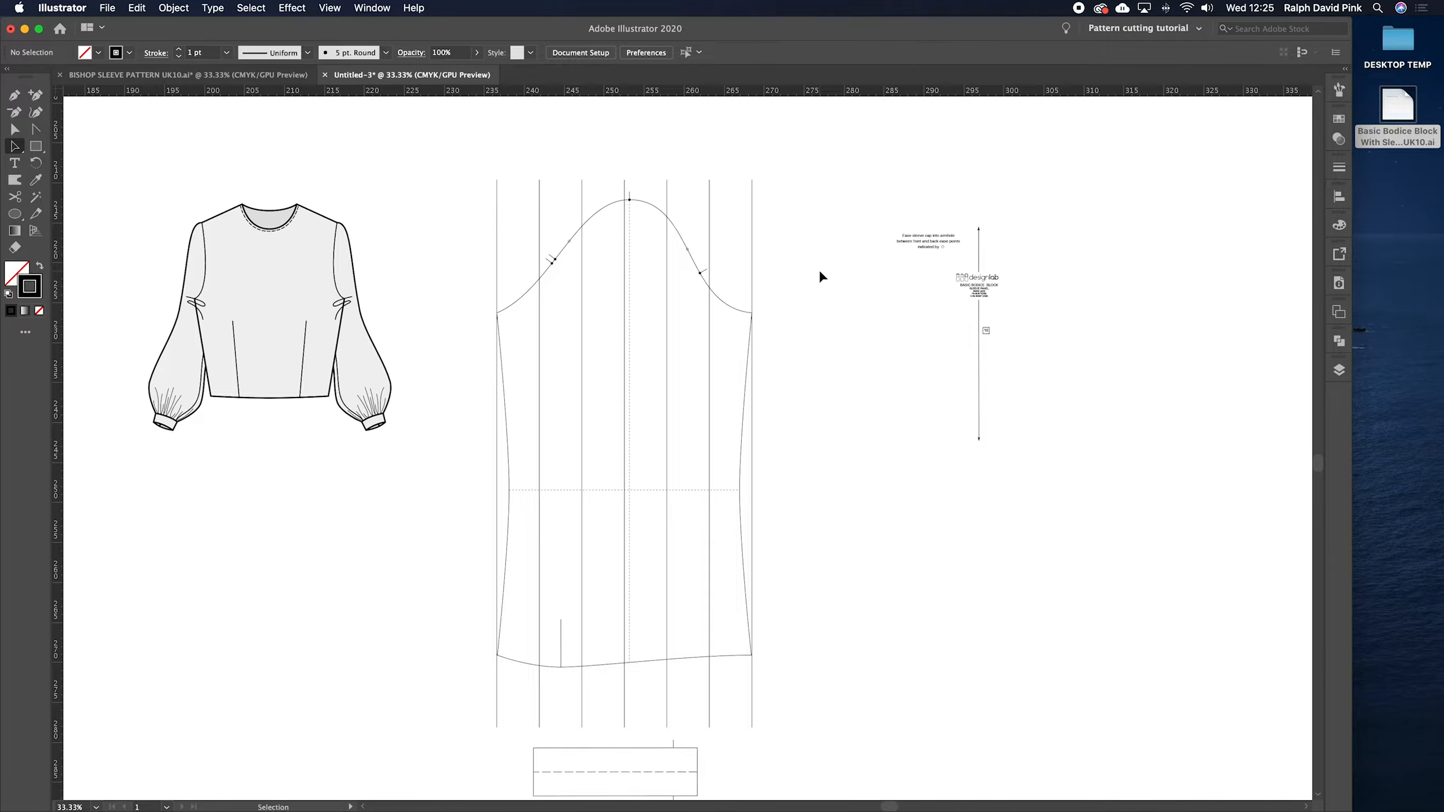
{"action": "left_click", "coordinate": [752, 231]}
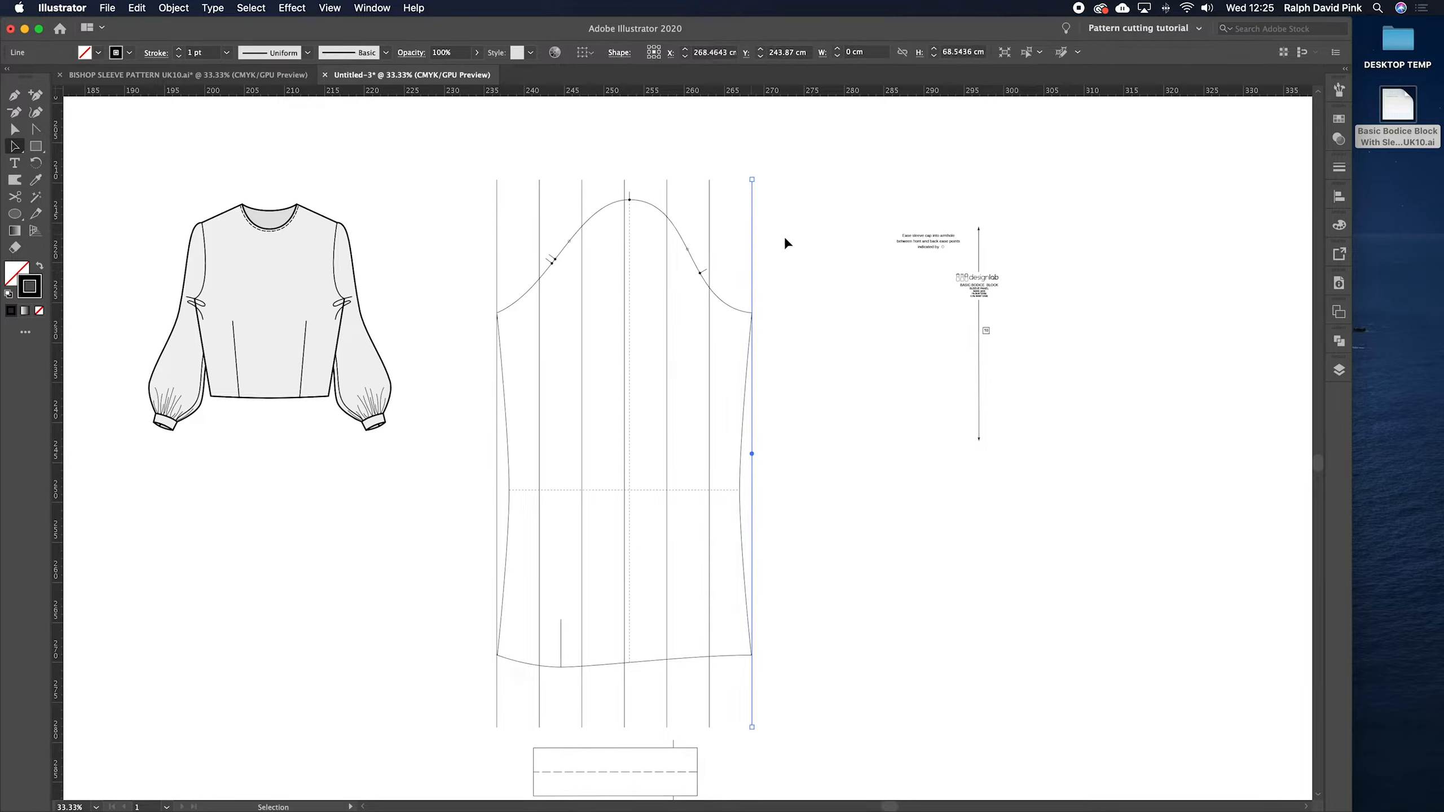
{"action": "left_click", "coordinate": [774, 248]}
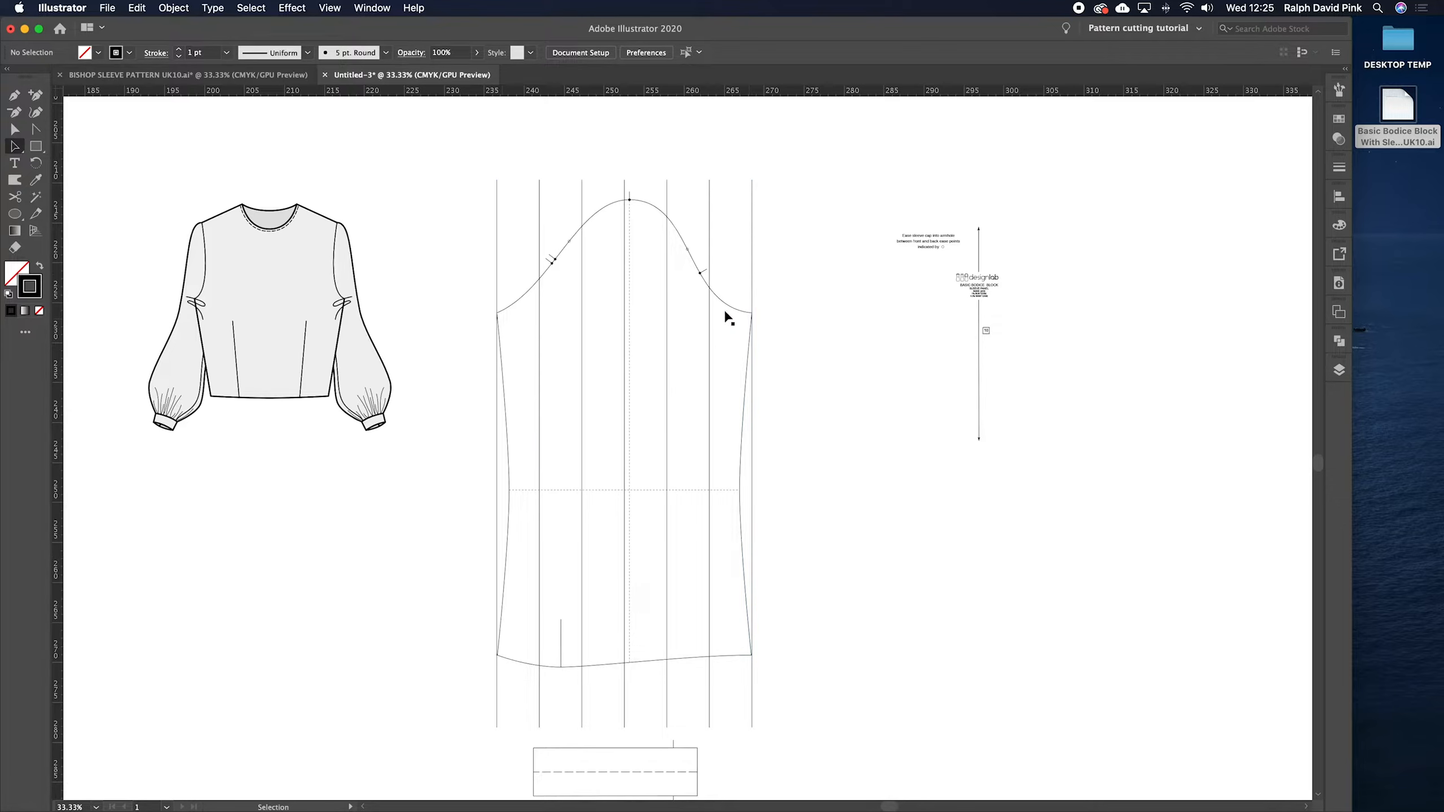
{"action": "left_click", "coordinate": [751, 256]}
{"action": "left_click", "coordinate": [774, 239]}
{"action": "left_click", "coordinate": [750, 217]}
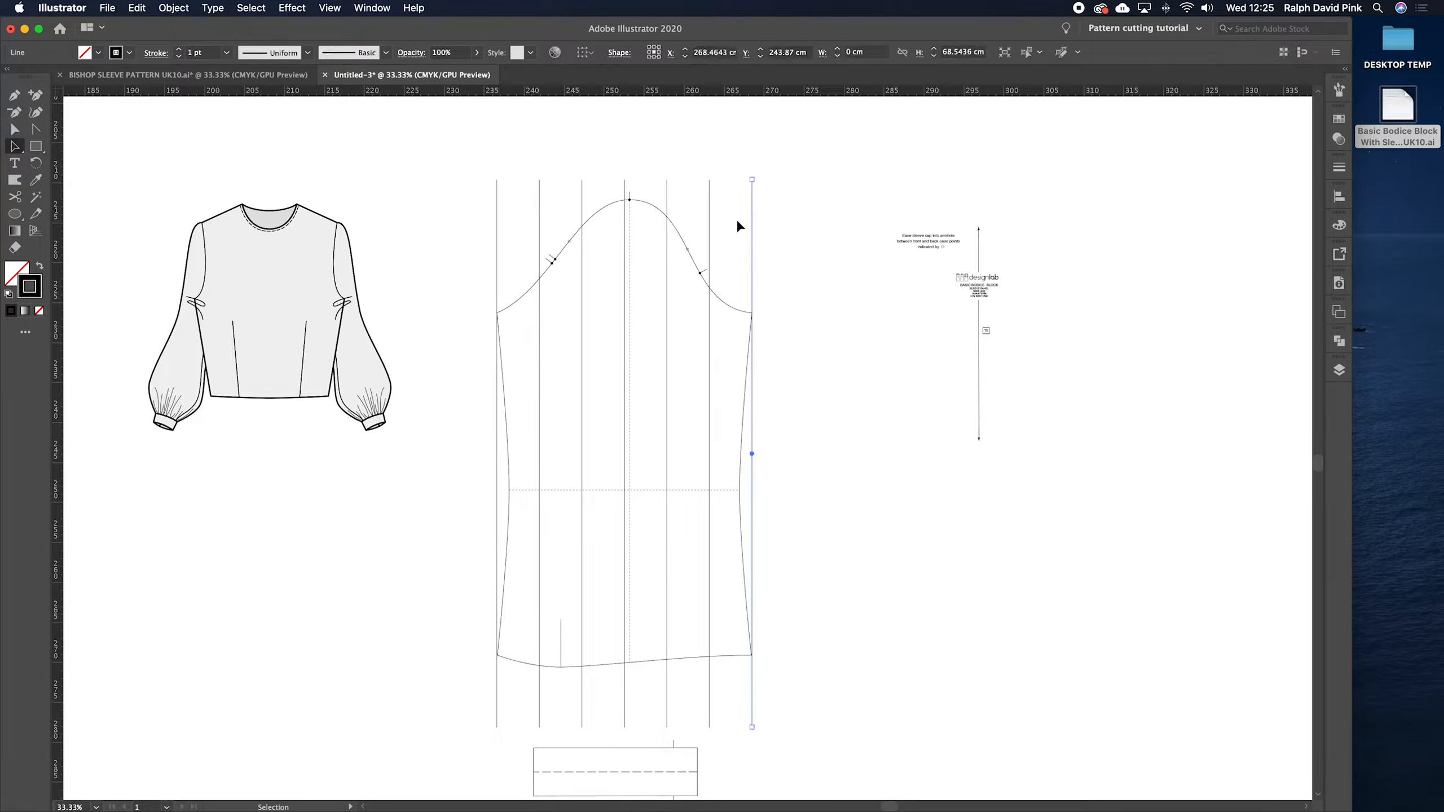
{"action": "key", "text": "Delete"}
{"action": "left_click_drag", "start_coordinate": [464, 258], "coordinate": [465, 259]}
{"action": "key", "text": "Delete"}
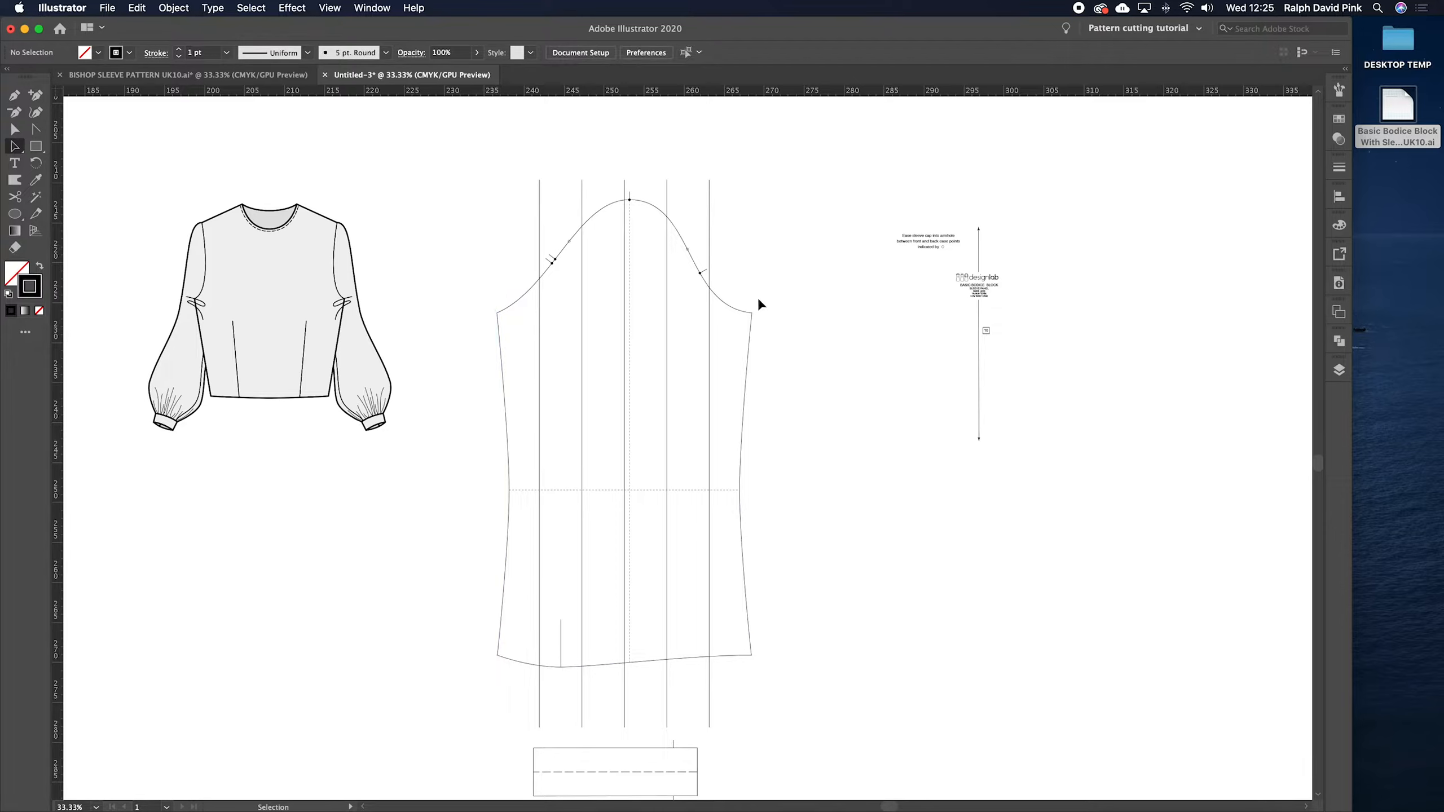
- Try to expand the five remaining vertical division lines into outlined shapes
{"action": "left_click_drag", "start_coordinate": [750, 162], "coordinate": [488, 183]}
{"action": "scroll", "coordinate": [500, 185], "scroll_direction": "up", "scroll_amount": 1}
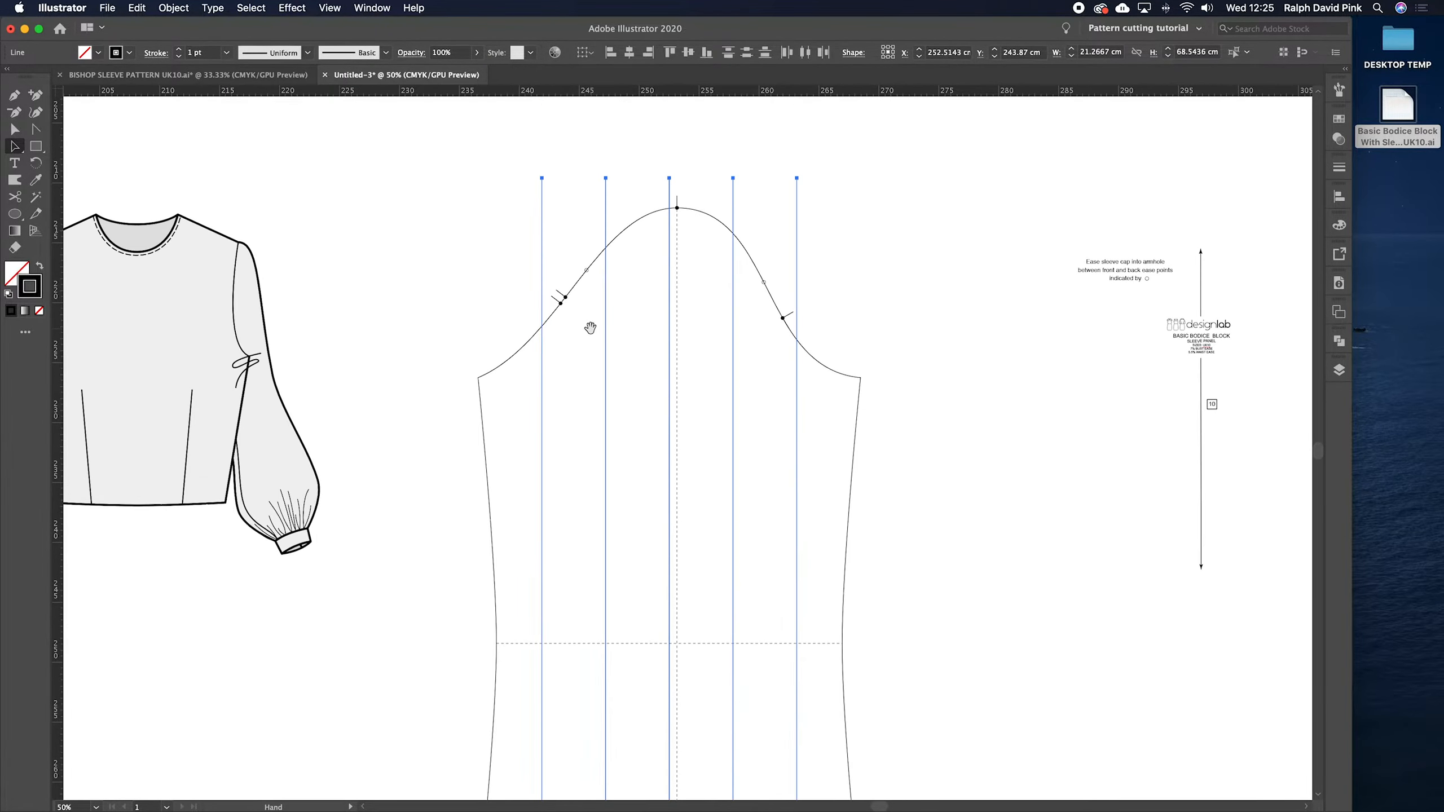
{"action": "left_click_drag", "start_coordinate": [806, 154], "coordinate": [523, 182]}
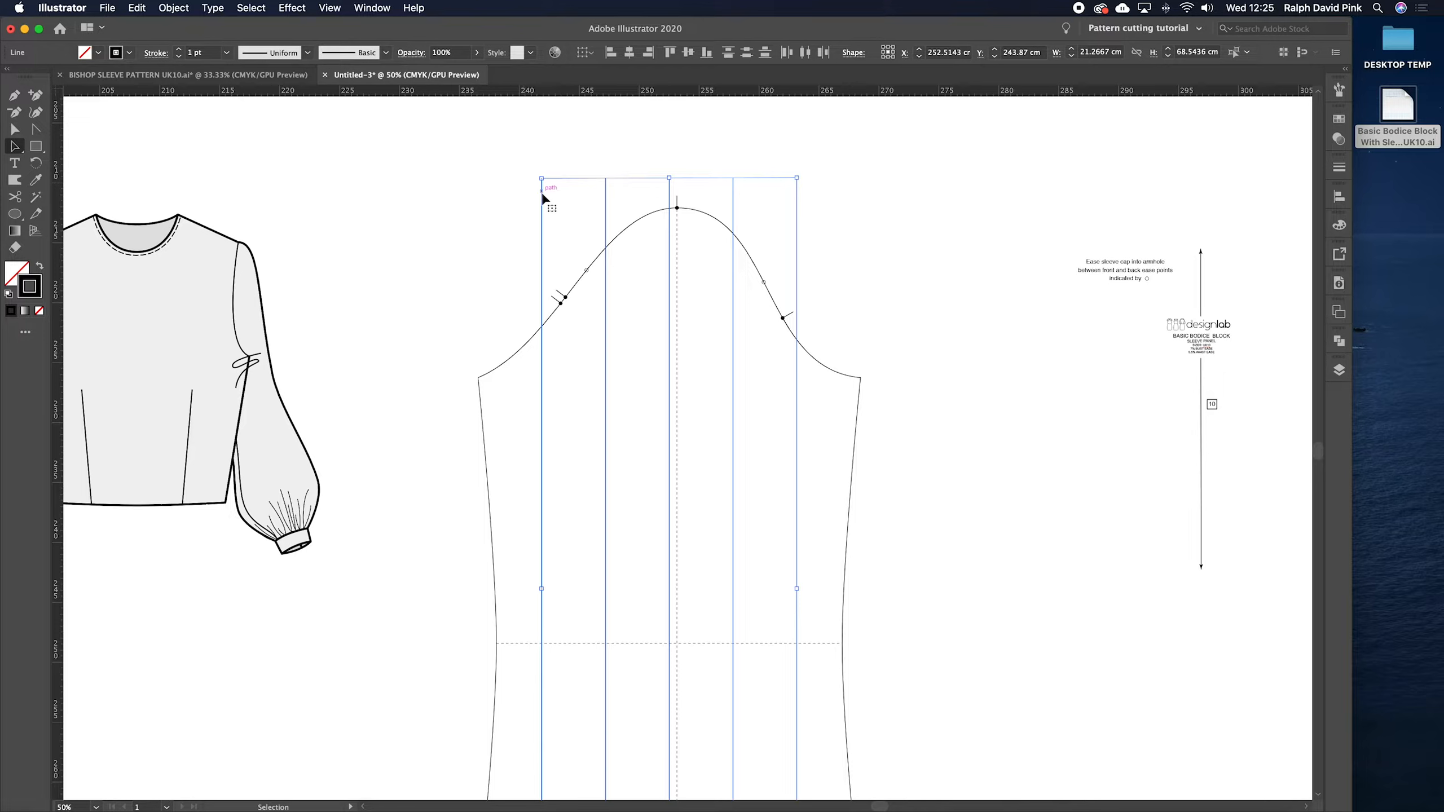
{"action": "left_click", "coordinate": [173, 7]}
{"action": "left_click", "coordinate": [192, 161]}
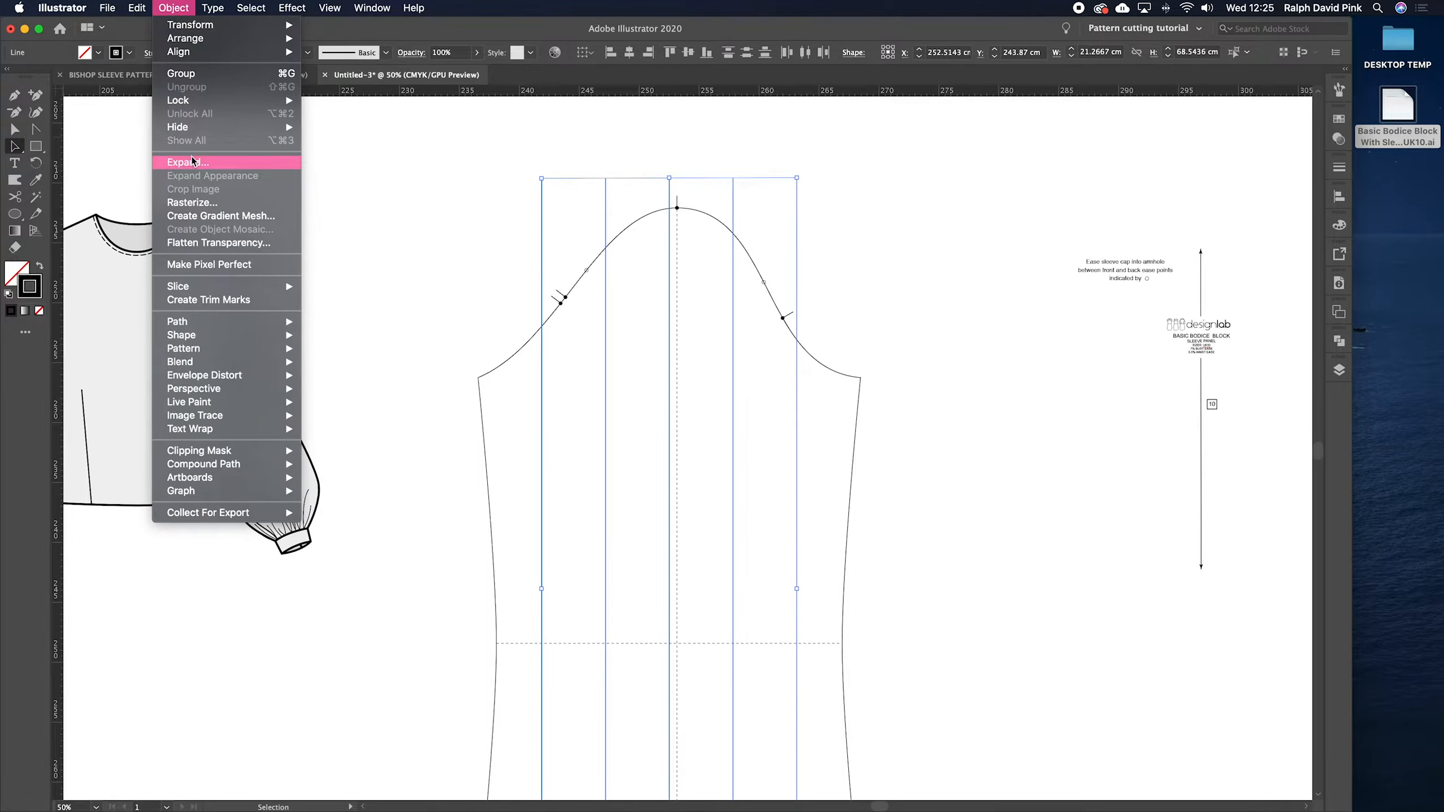
{"action": "left_click", "coordinate": [614, 467]}
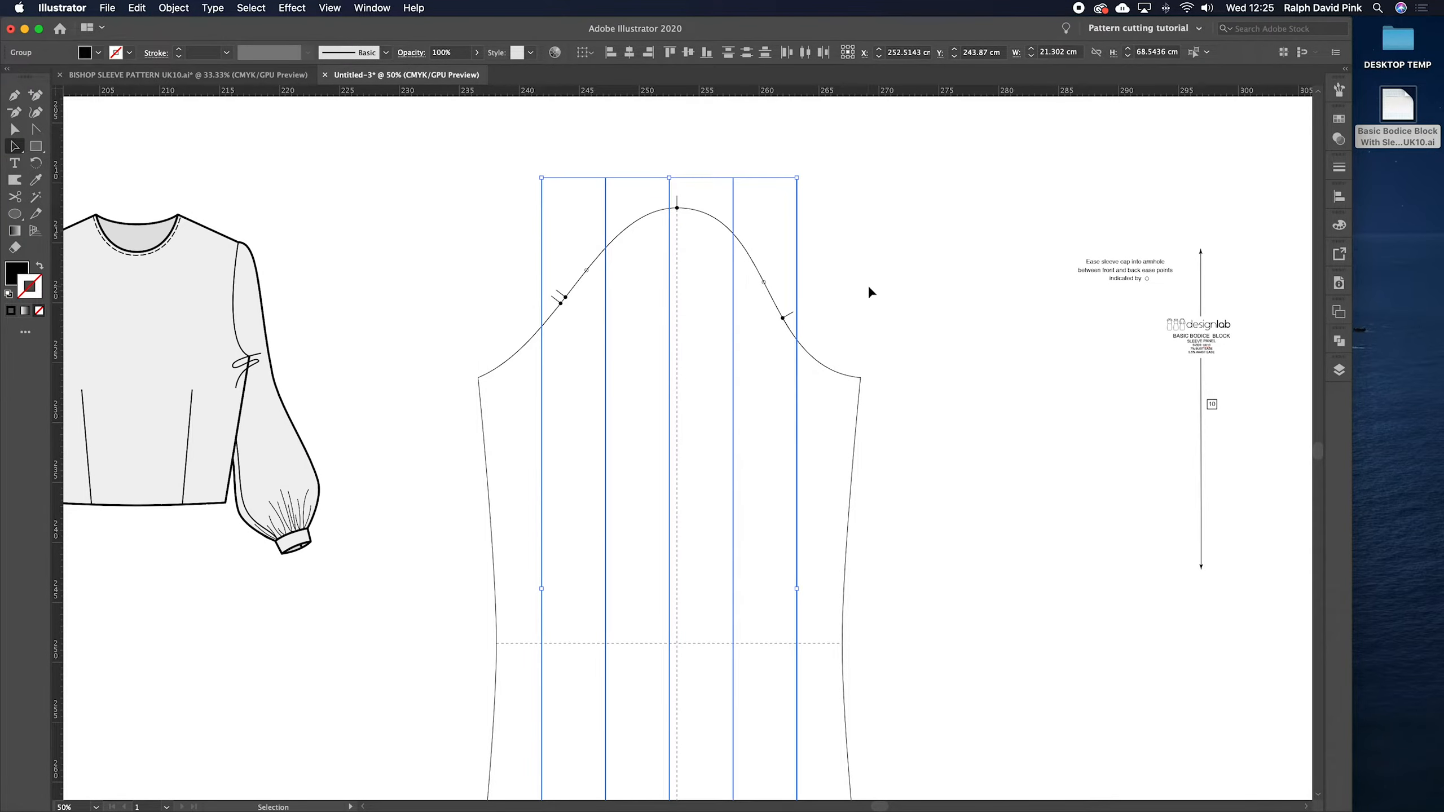
- Try to move one edge of the rightmost expanded division line sideways with Direct Selection
{"action": "left_click", "coordinate": [868, 285]}
{"action": "key", "text": "a"}
{"action": "left_click_drag", "start_coordinate": [801, 270], "coordinate": [895, 267]}
{"action": "key", "text": "super+z"}
{"action": "left_click", "coordinate": [803, 256]}
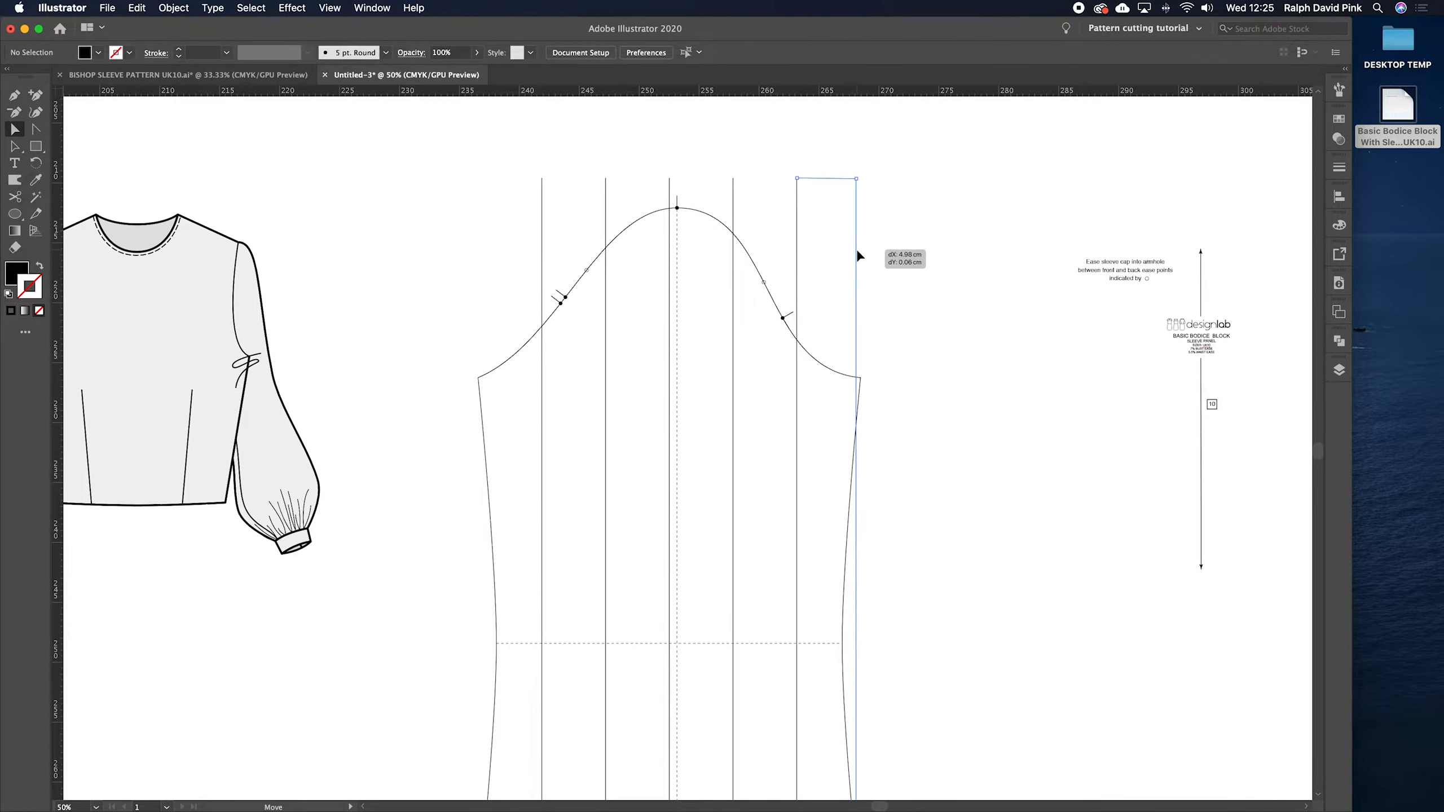
{"action": "left_click", "coordinate": [796, 255]}
- Undo the expansion of the division lines
{"action": "scroll", "coordinate": [921, 290], "scroll_direction": "down", "scroll_amount": 4}
{"action": "left_click", "coordinate": [930, 263]}
{"action": "key", "text": "super+minus"}
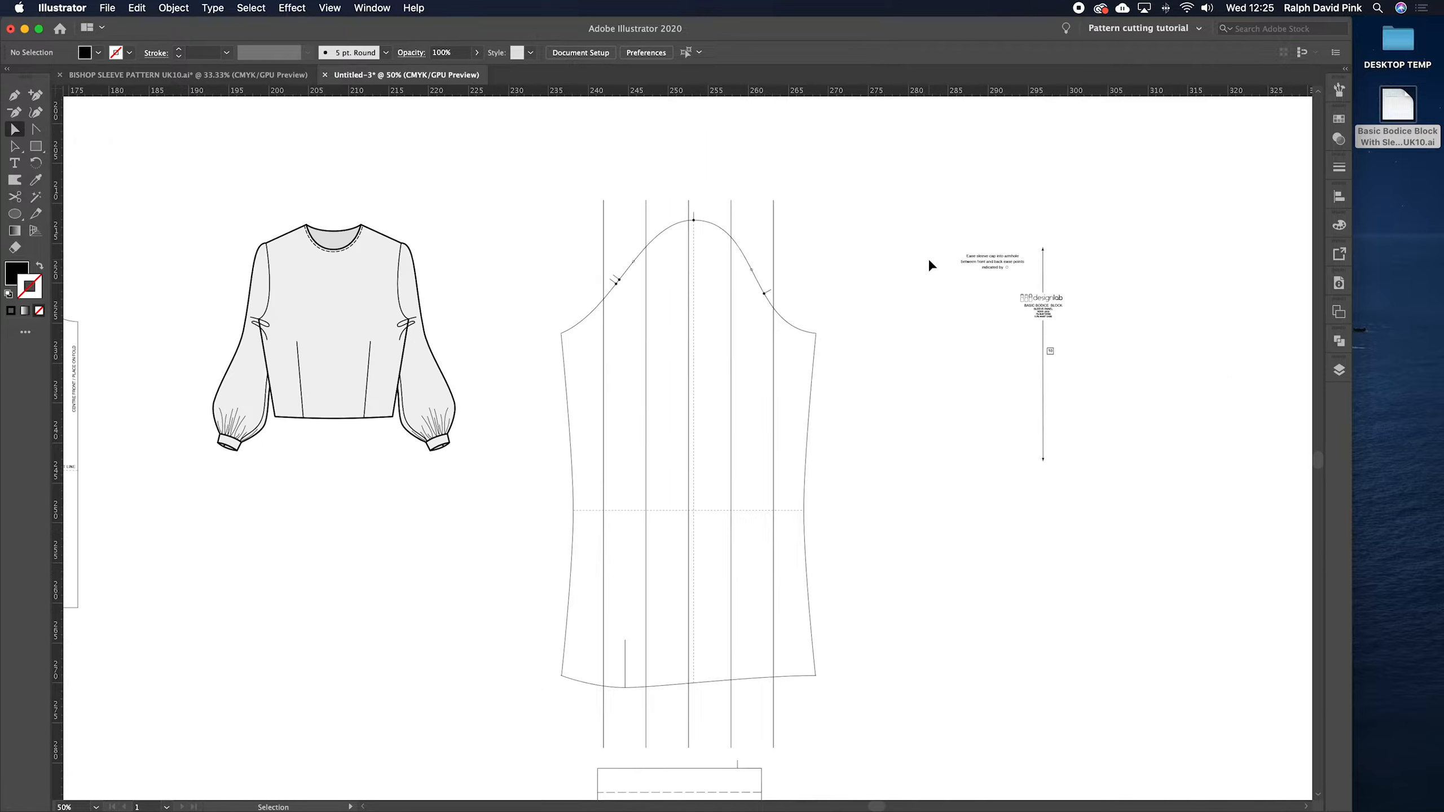
{"action": "scroll", "coordinate": [891, 291], "scroll_direction": "down", "scroll_amount": 1}
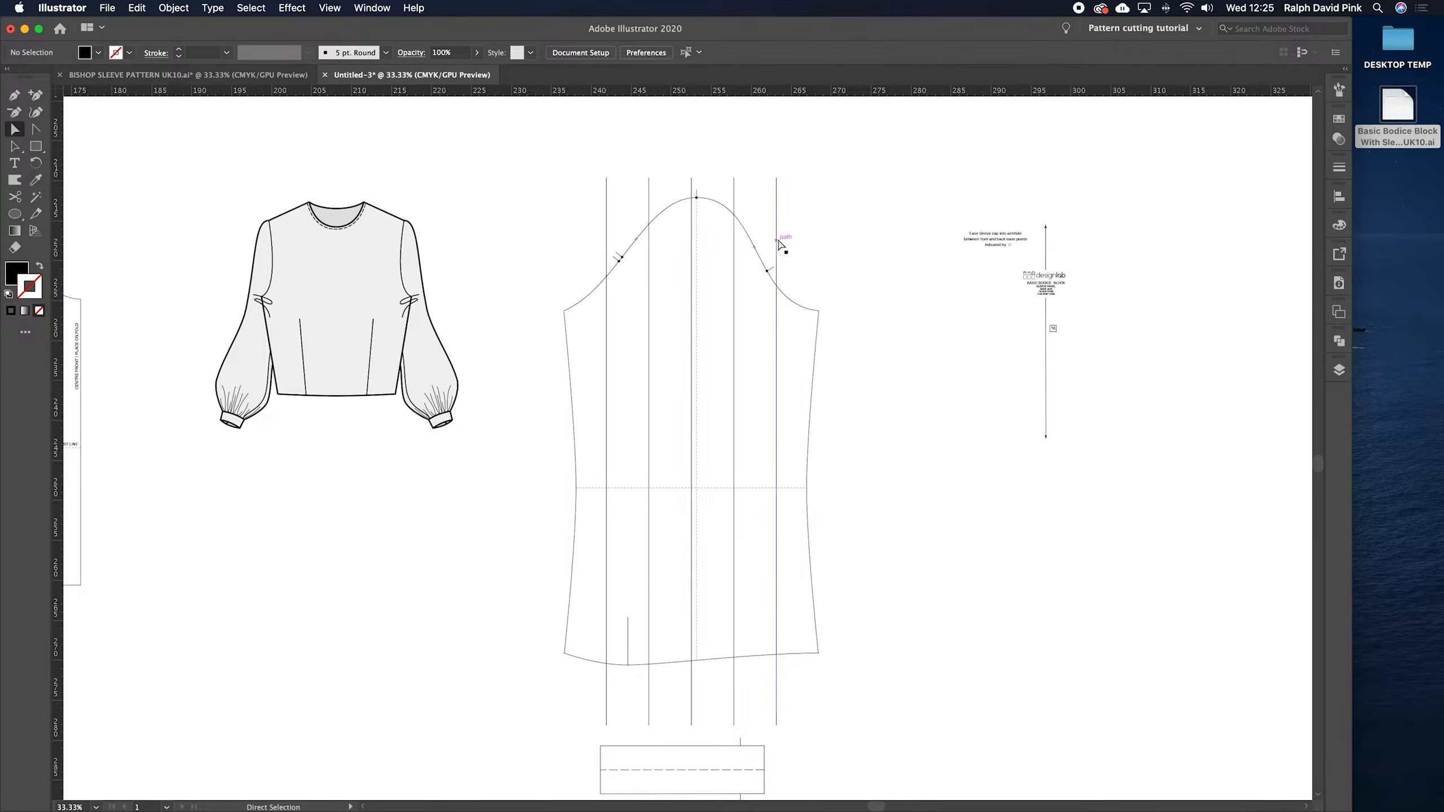
{"action": "key", "text": "super+plus"}
{"action": "scroll", "coordinate": [796, 267], "scroll_direction": "up", "scroll_amount": 5}
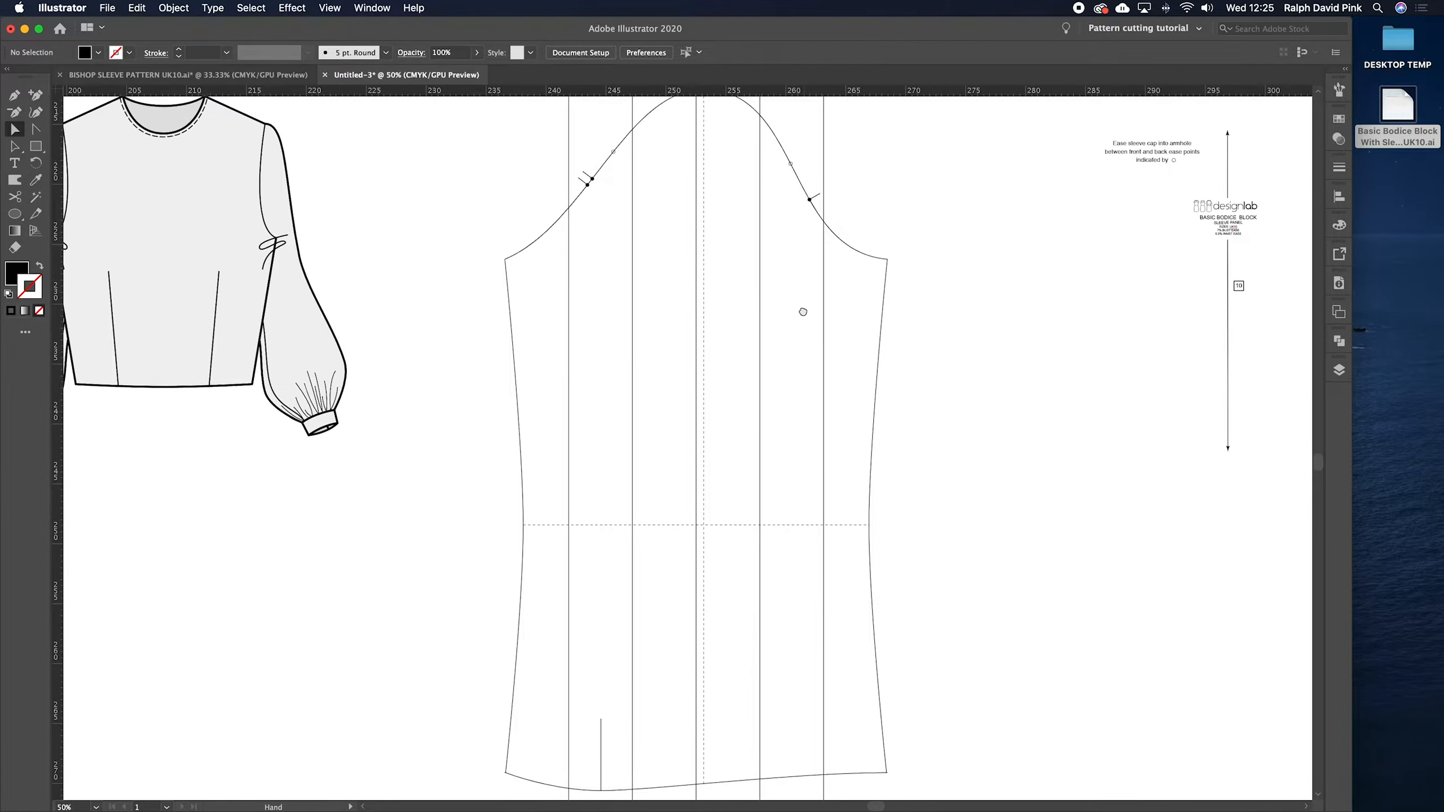
{"action": "key", "text": "super+z"}
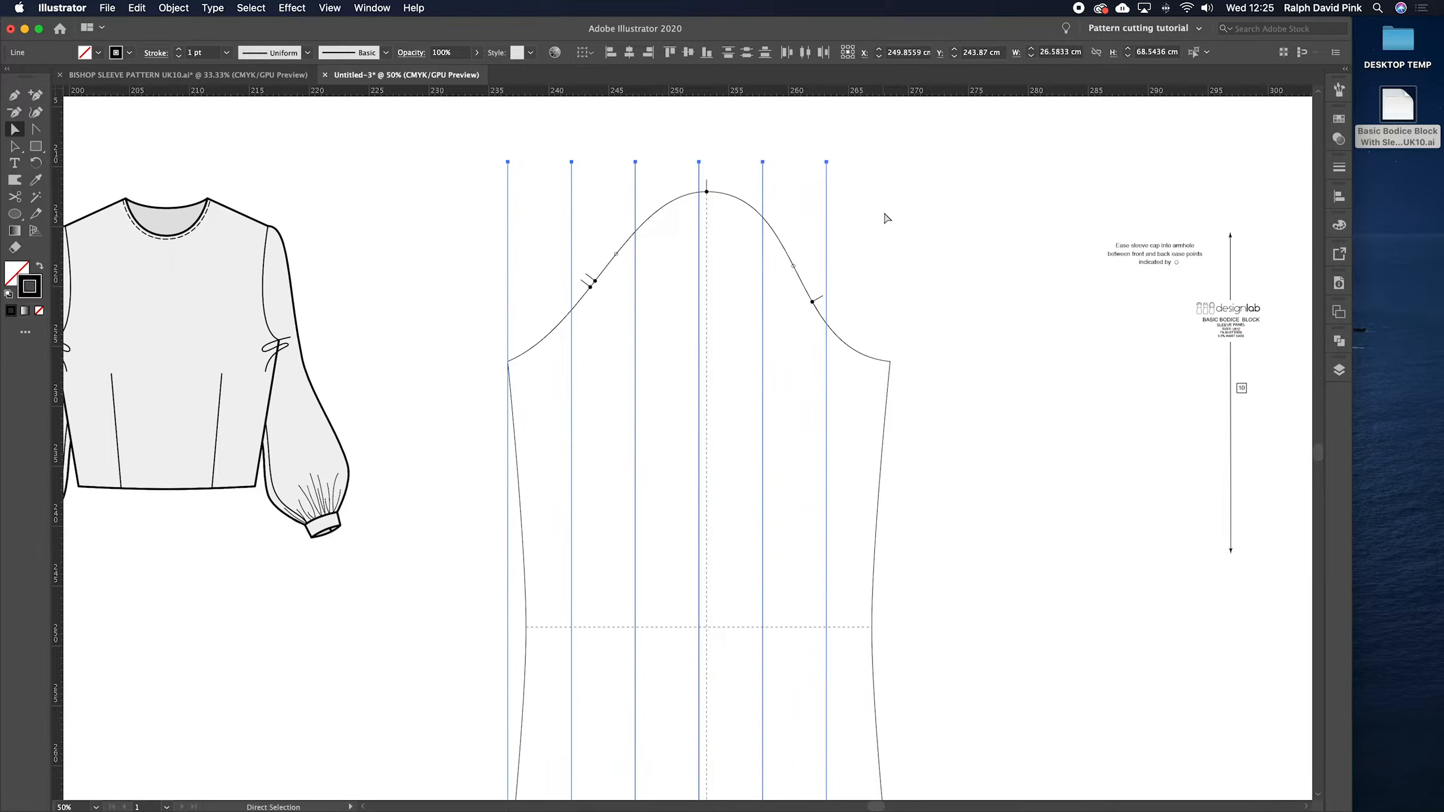
- Expand the five vertical division lines inside the sleeve with Fill and Stroke included
{"action": "key", "text": "a"}
{"action": "key", "text": "v"}
{"action": "left_click_drag", "start_coordinate": [895, 138], "coordinate": [554, 177]}
{"action": "left_click", "coordinate": [185, 14]}
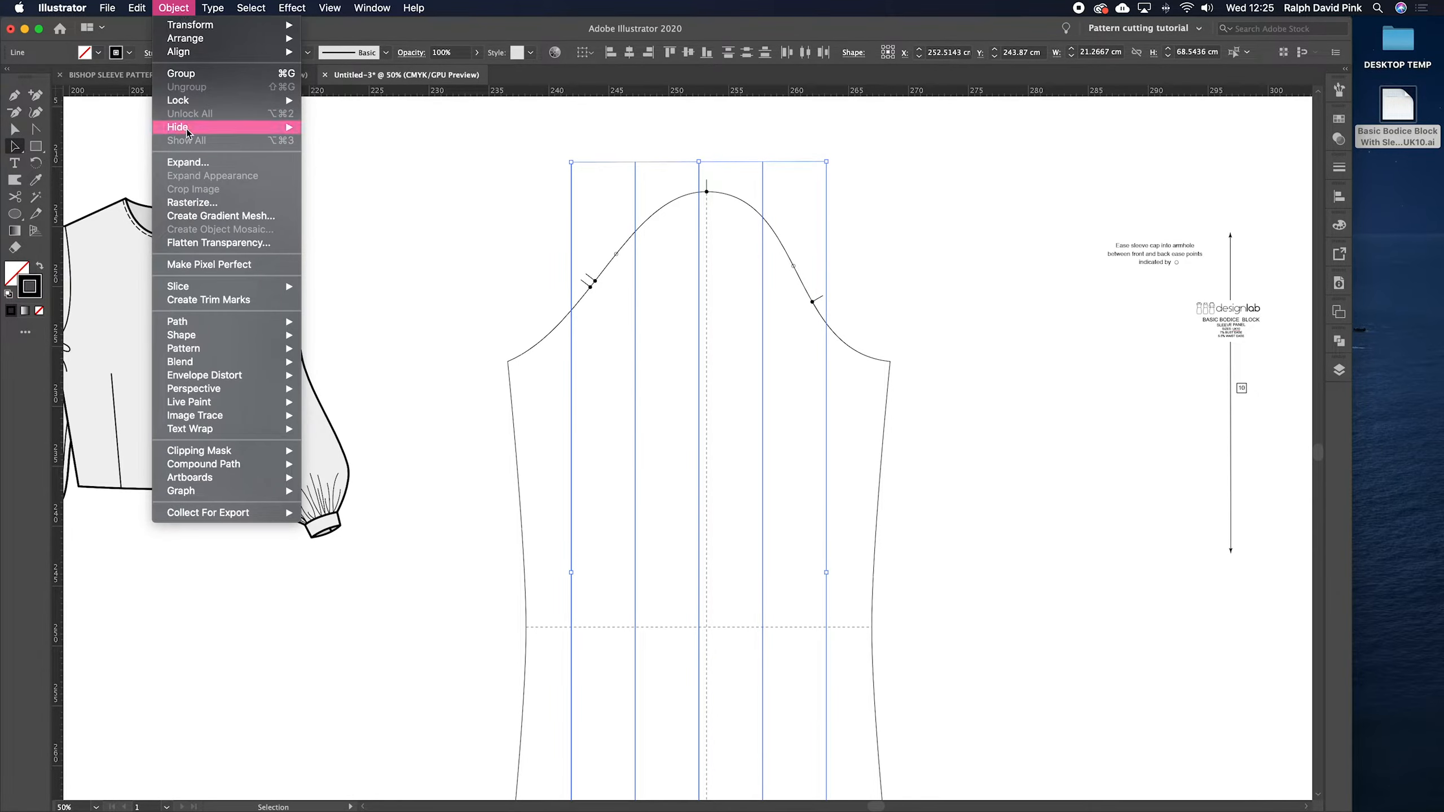
{"action": "left_click", "coordinate": [185, 164]}
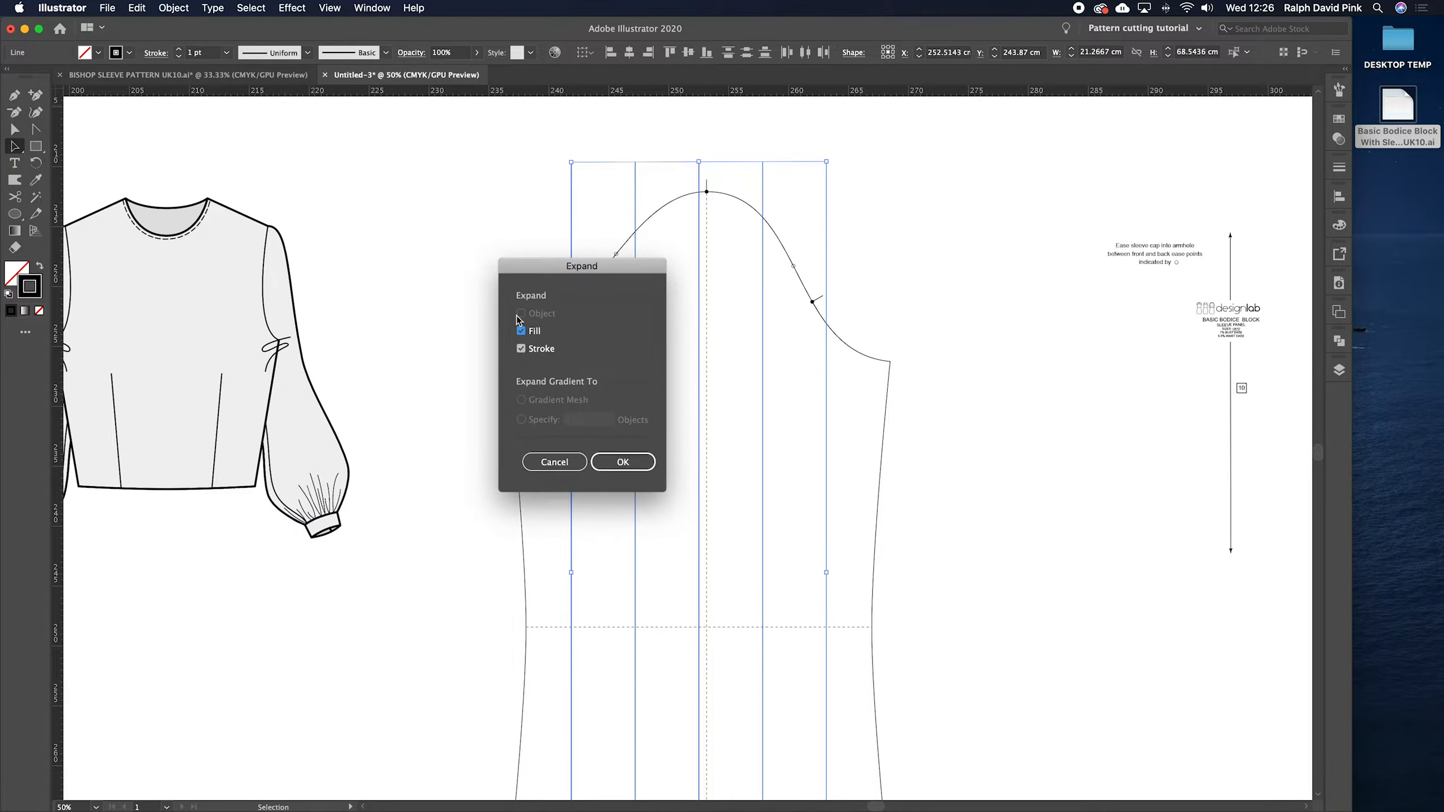
{"action": "left_click", "coordinate": [618, 463]}
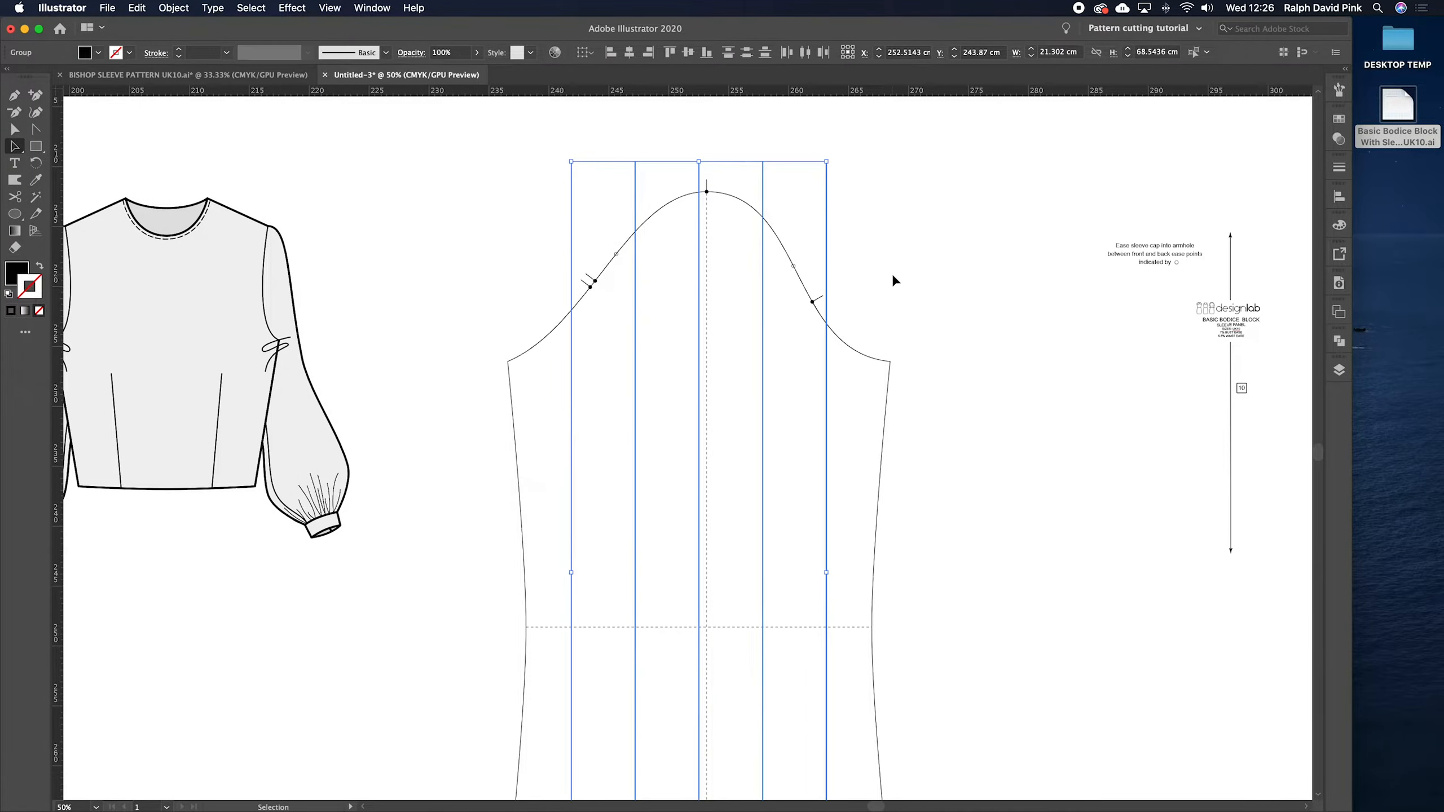
- Try to reshape the rightmost expanded line by its anchor points, and undo the edits
{"action": "left_click", "coordinate": [878, 226]}
{"action": "key", "text": "a"}
{"action": "left_click", "coordinate": [921, 239]}
{"action": "left_click_drag", "start_coordinate": [920, 239], "coordinate": [871, 197]}
{"action": "key", "text": "super+z"}
{"action": "key", "text": "super+z"}
{"action": "key", "text": "super+z"}
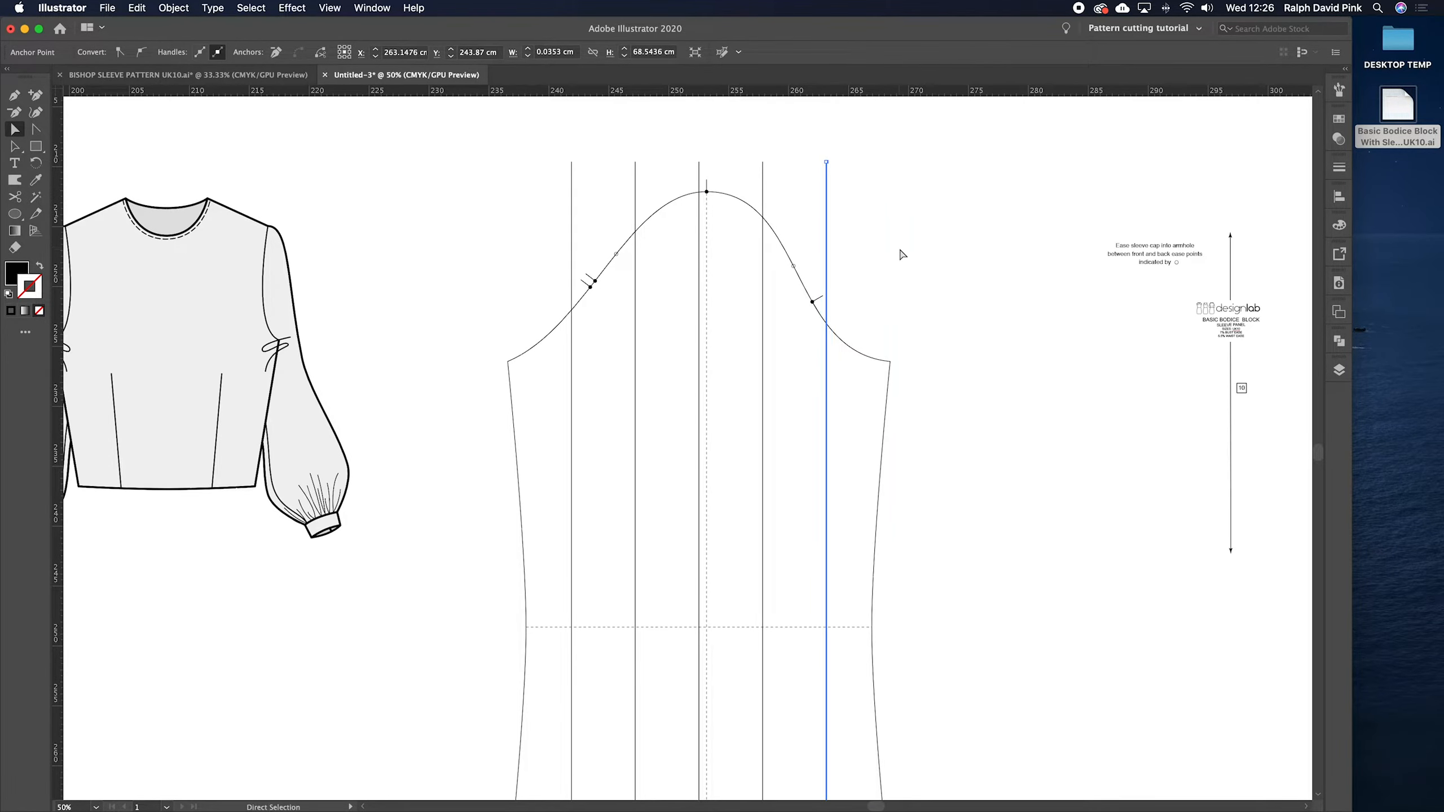
{"action": "left_click", "coordinate": [916, 255]}
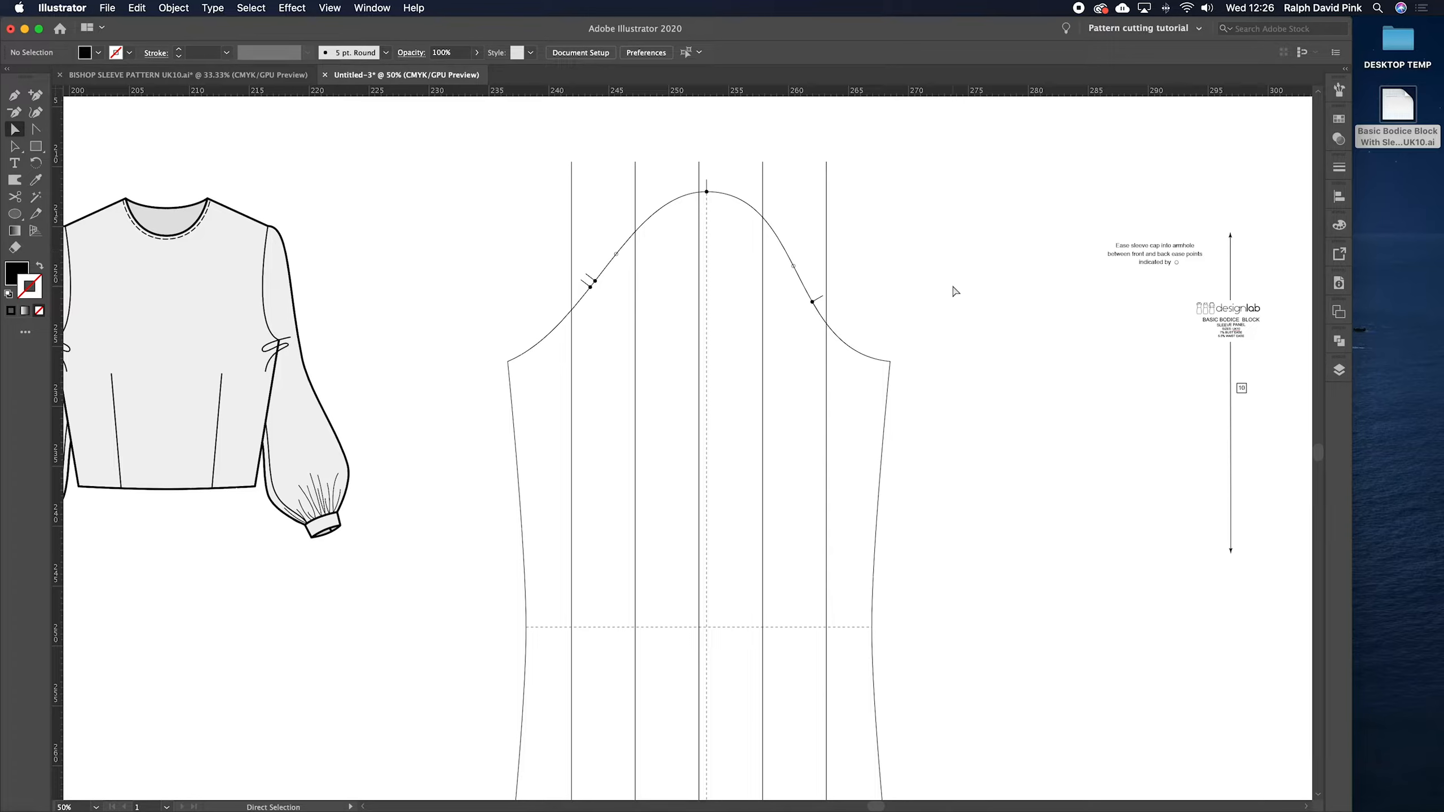
- Bring up the Pathfinder operations and try Minus Front on the rightmost expanded line together with the sleeve outline
{"action": "key", "text": "v"}
{"action": "left_click", "coordinate": [827, 185]}
{"action": "scroll", "coordinate": [853, 191], "scroll_direction": "down", "scroll_amount": 3}
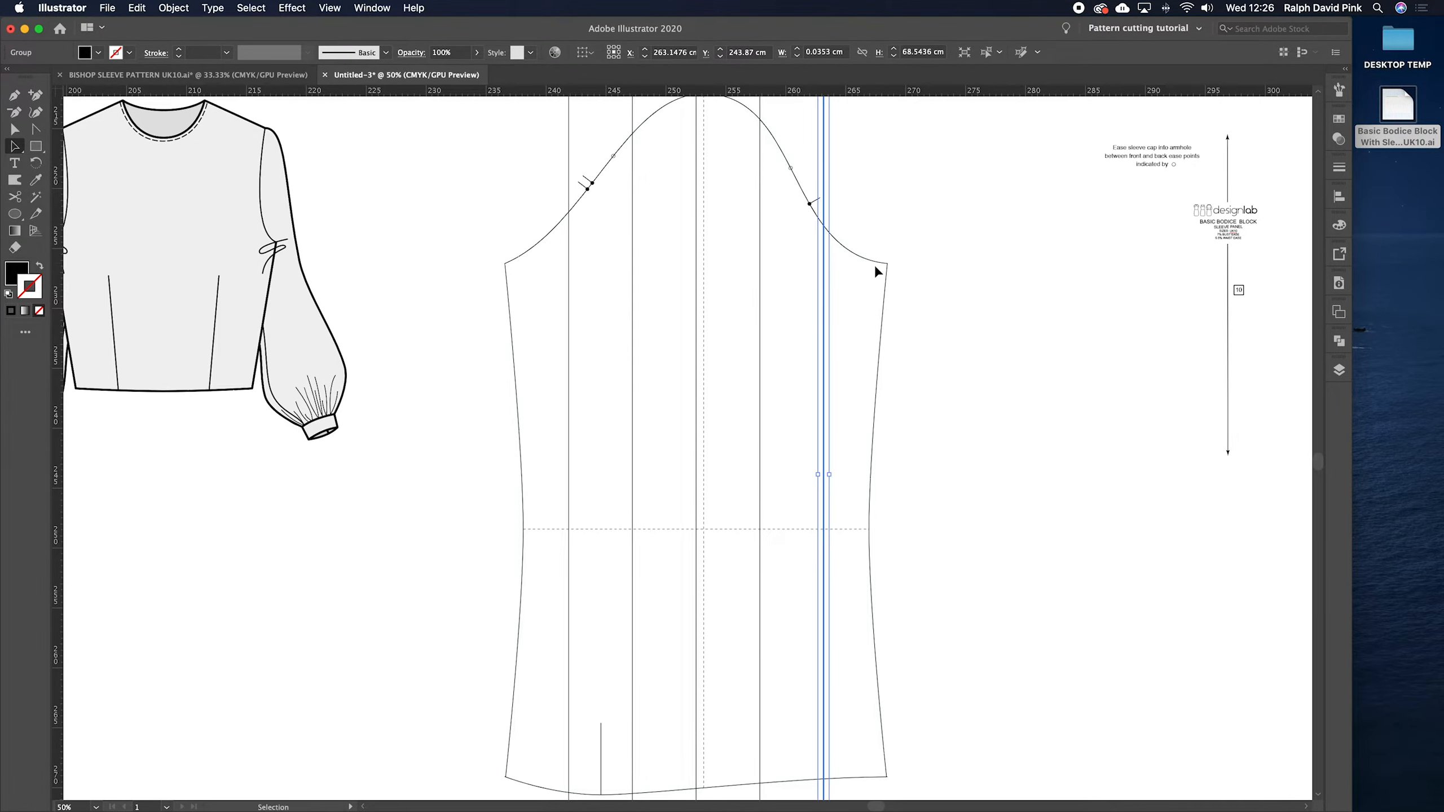
{"action": "scroll", "coordinate": [878, 267], "scroll_direction": "up", "scroll_amount": 2}
{"action": "scroll", "coordinate": [878, 267], "scroll_direction": "right", "scroll_amount": 1}
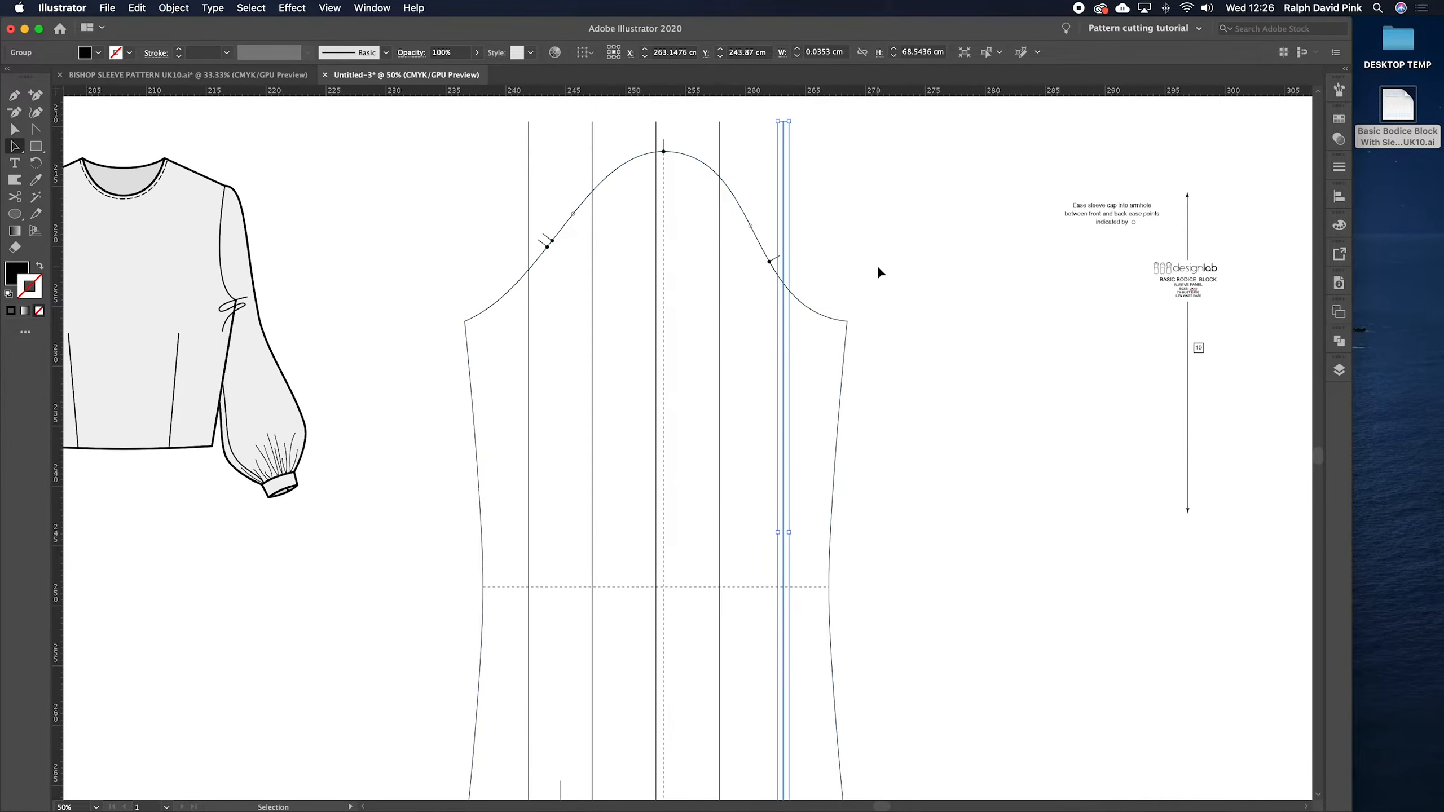
{"action": "left_click", "coordinate": [822, 319], "text": "shift"}
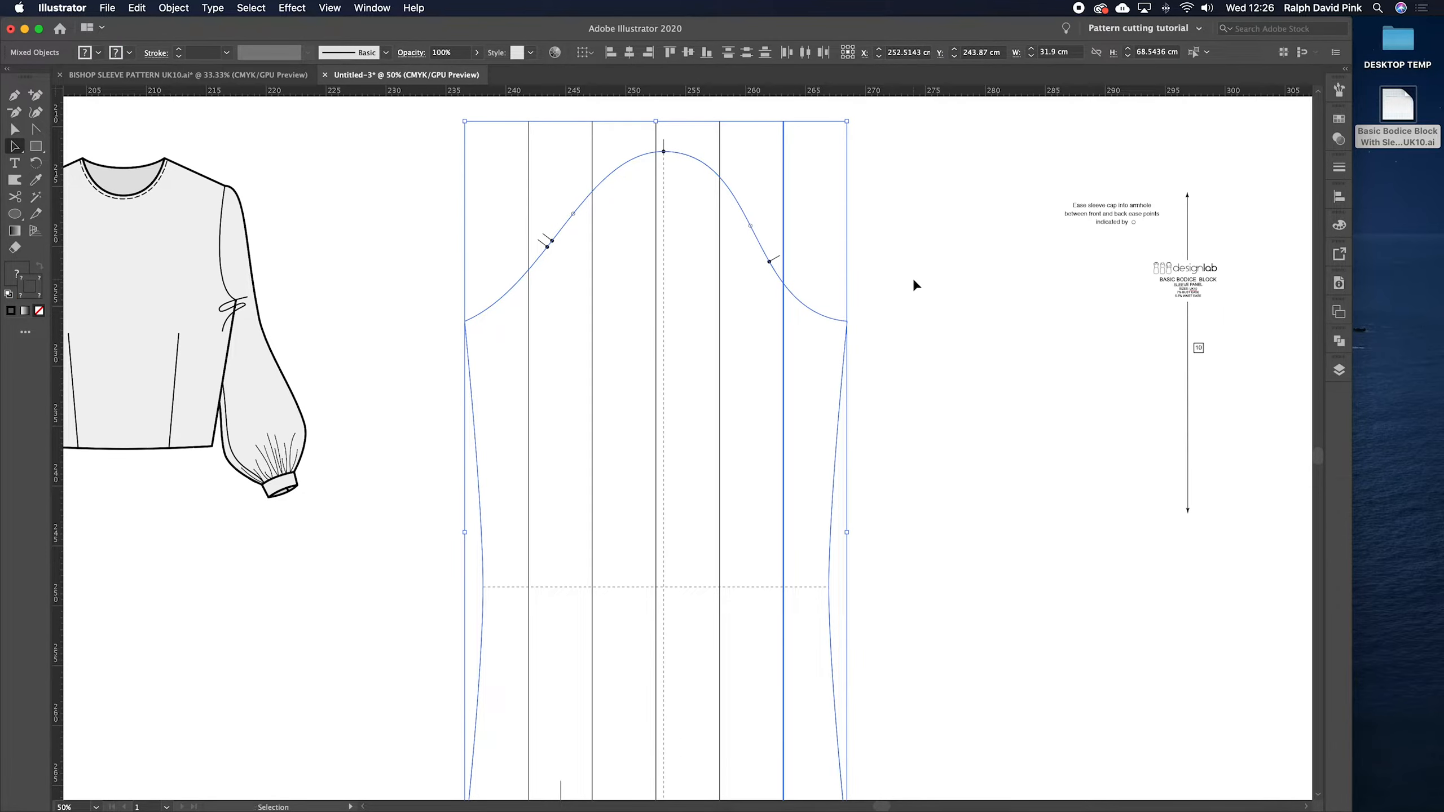
{"action": "scroll", "coordinate": [887, 239], "scroll_direction": "down", "scroll_amount": 3}
{"action": "scroll", "coordinate": [887, 284], "scroll_direction": "up", "scroll_amount": 3}
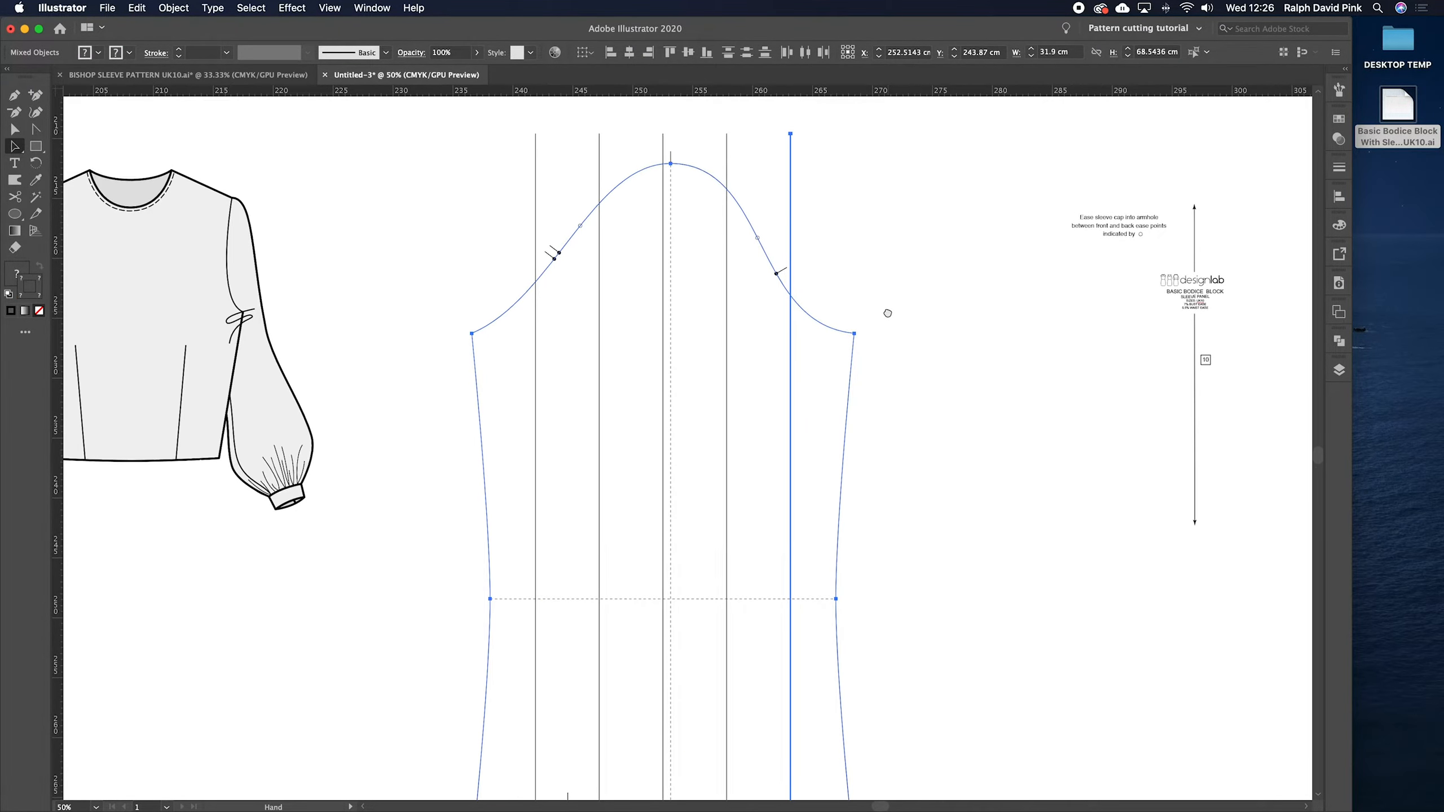
{"action": "left_click", "coordinate": [1339, 342]}
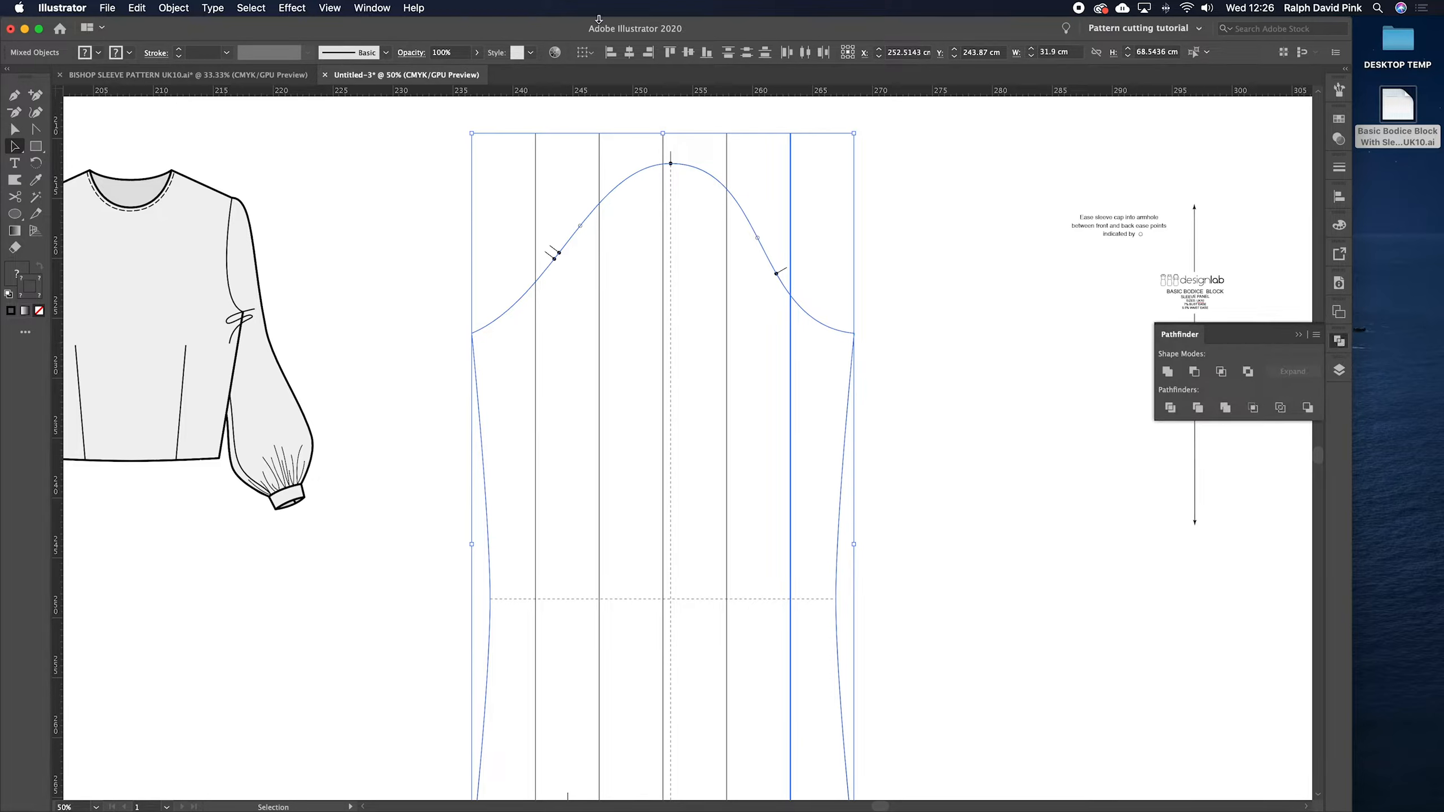
{"action": "left_click", "coordinate": [372, 7]}
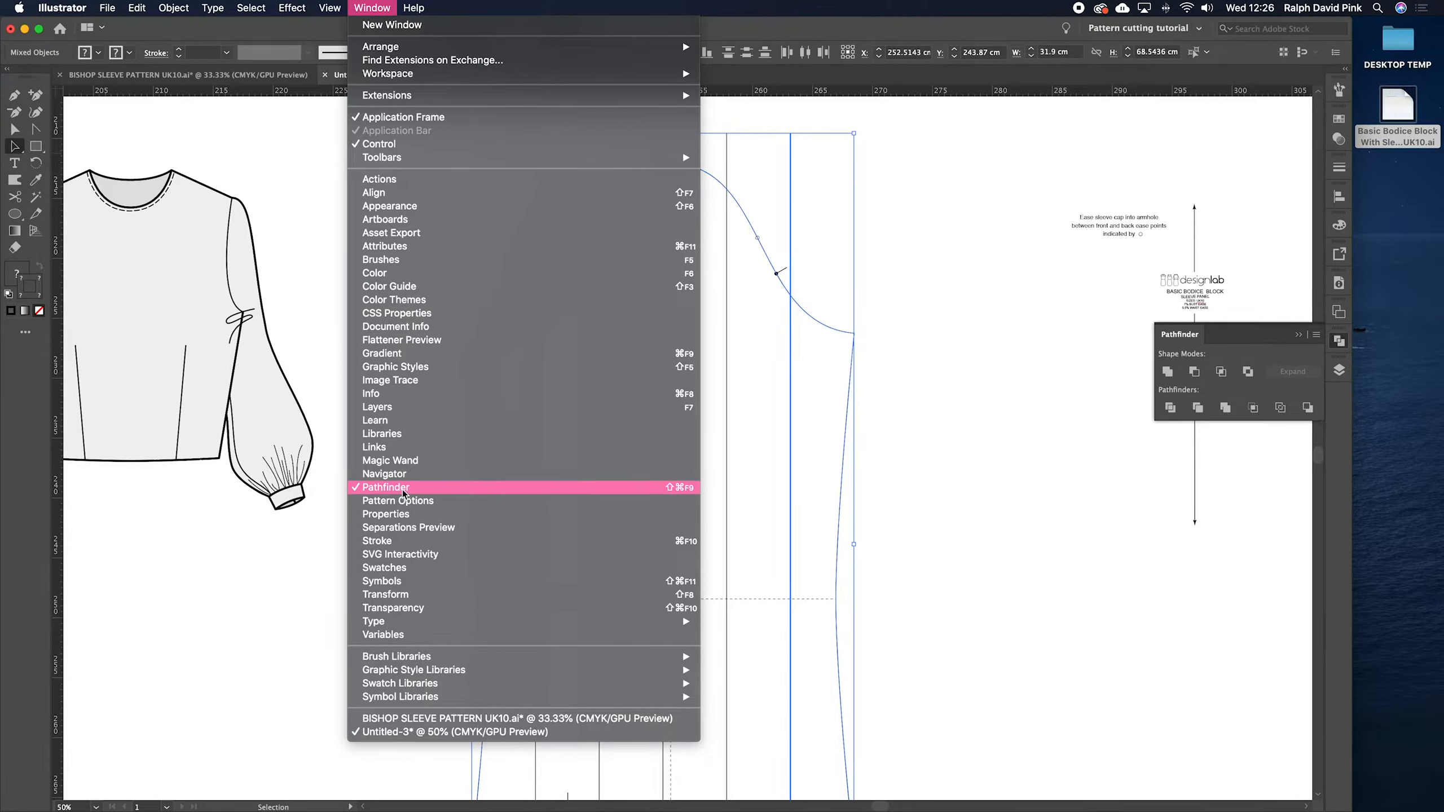
{"action": "left_click", "coordinate": [1196, 373]}
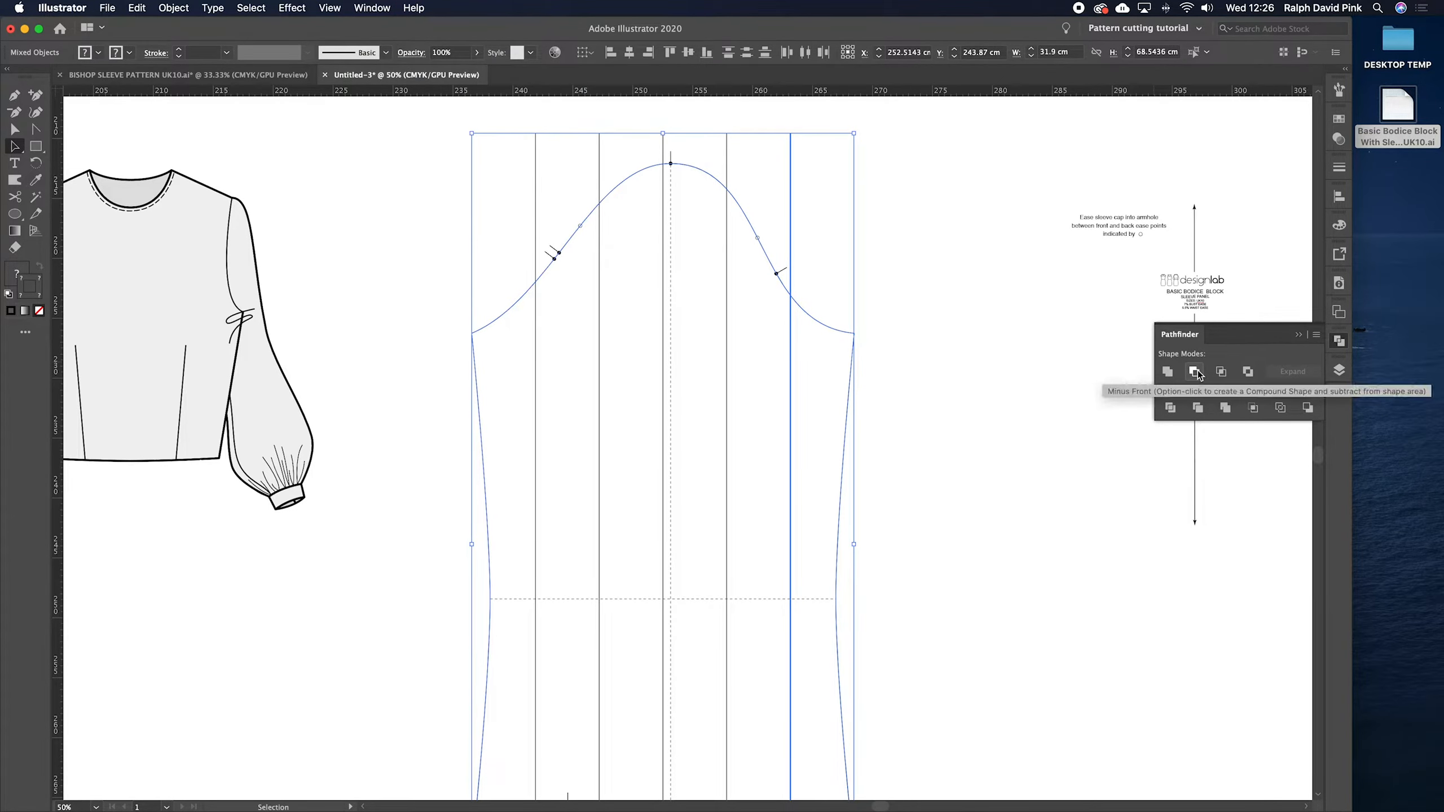
{"action": "left_click", "coordinate": [1196, 373]}
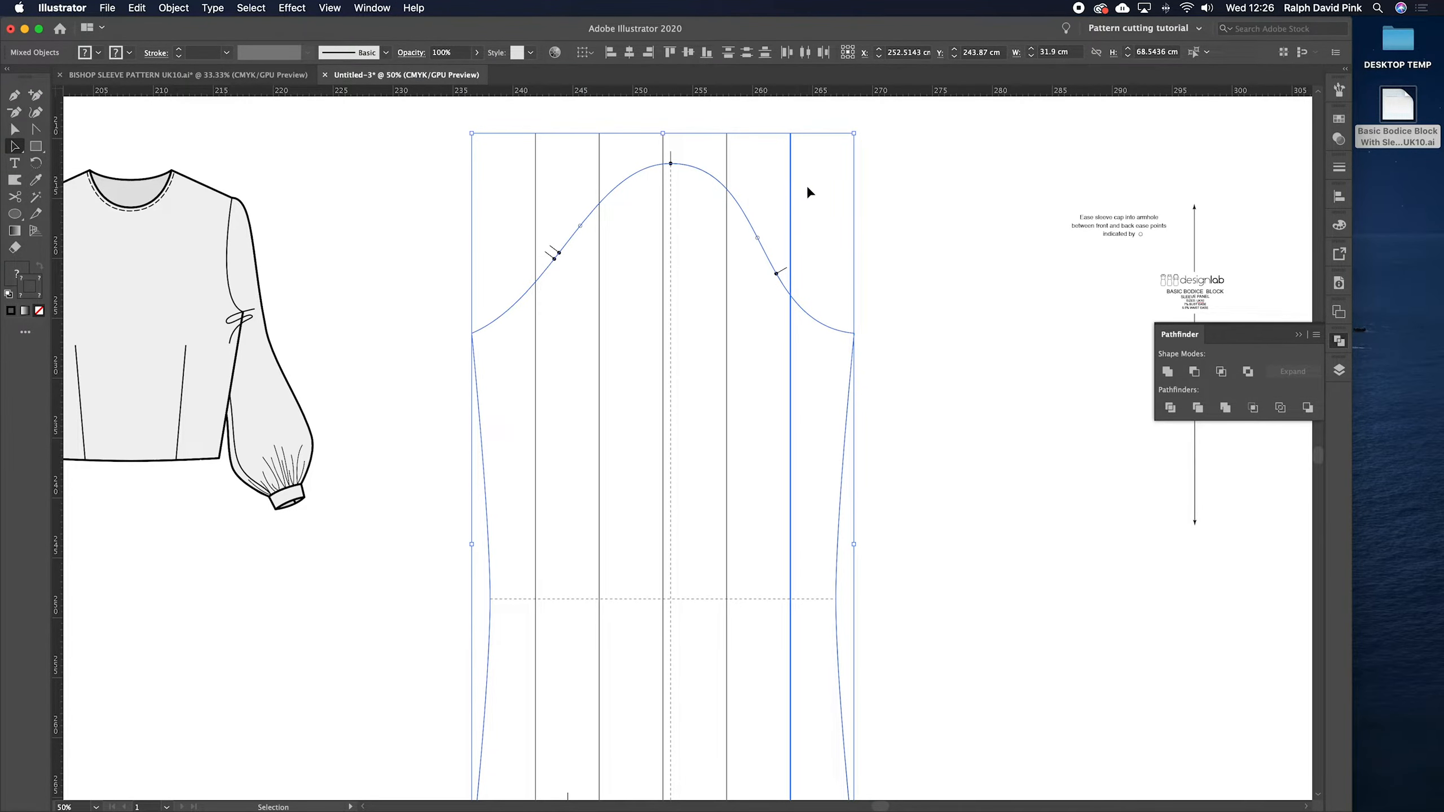
- Cut the sleeve outline along the rightmost expanded division line with Minus Front
{"action": "left_click", "coordinate": [821, 317]}
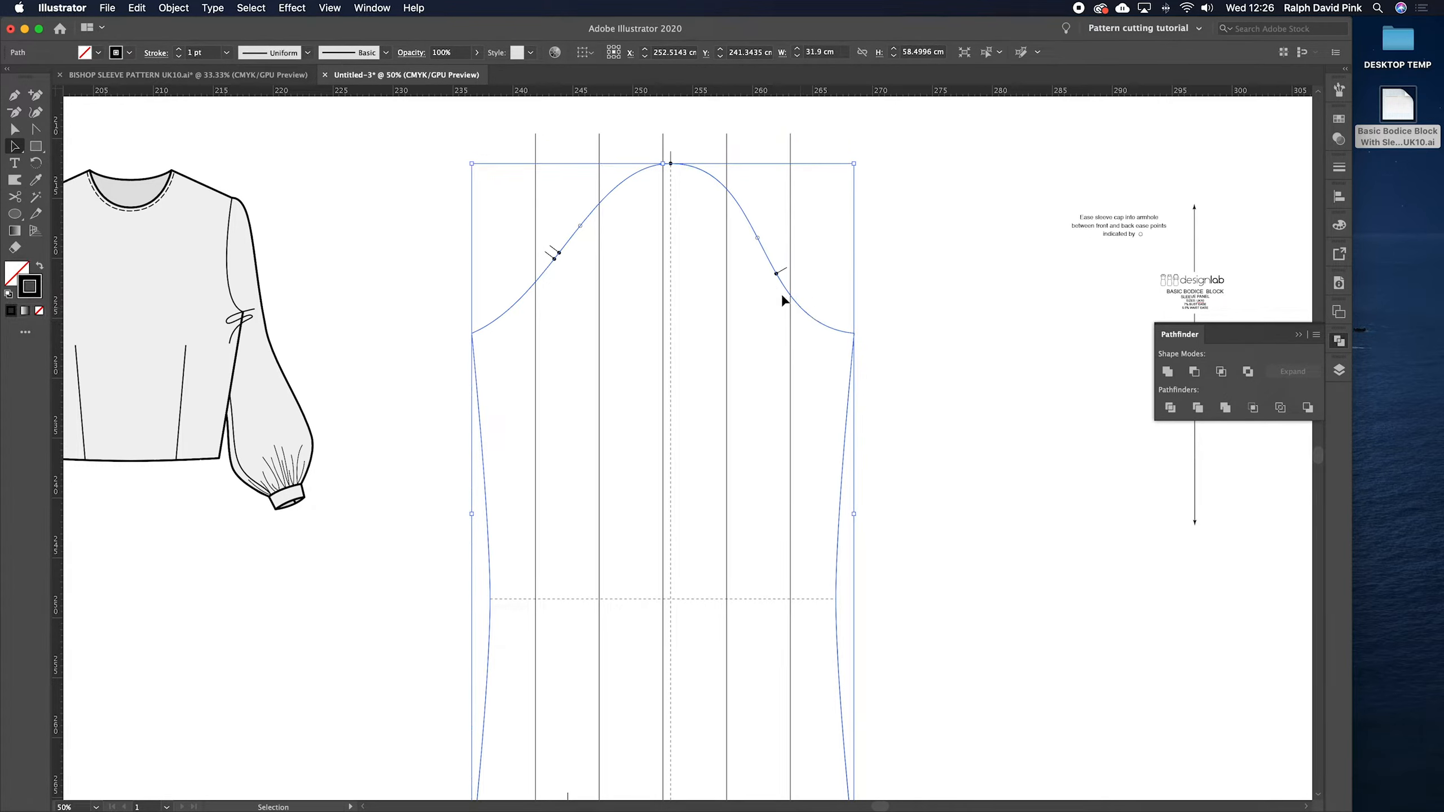
{"action": "left_click", "coordinate": [794, 228]}
{"action": "left_click", "coordinate": [791, 232]}
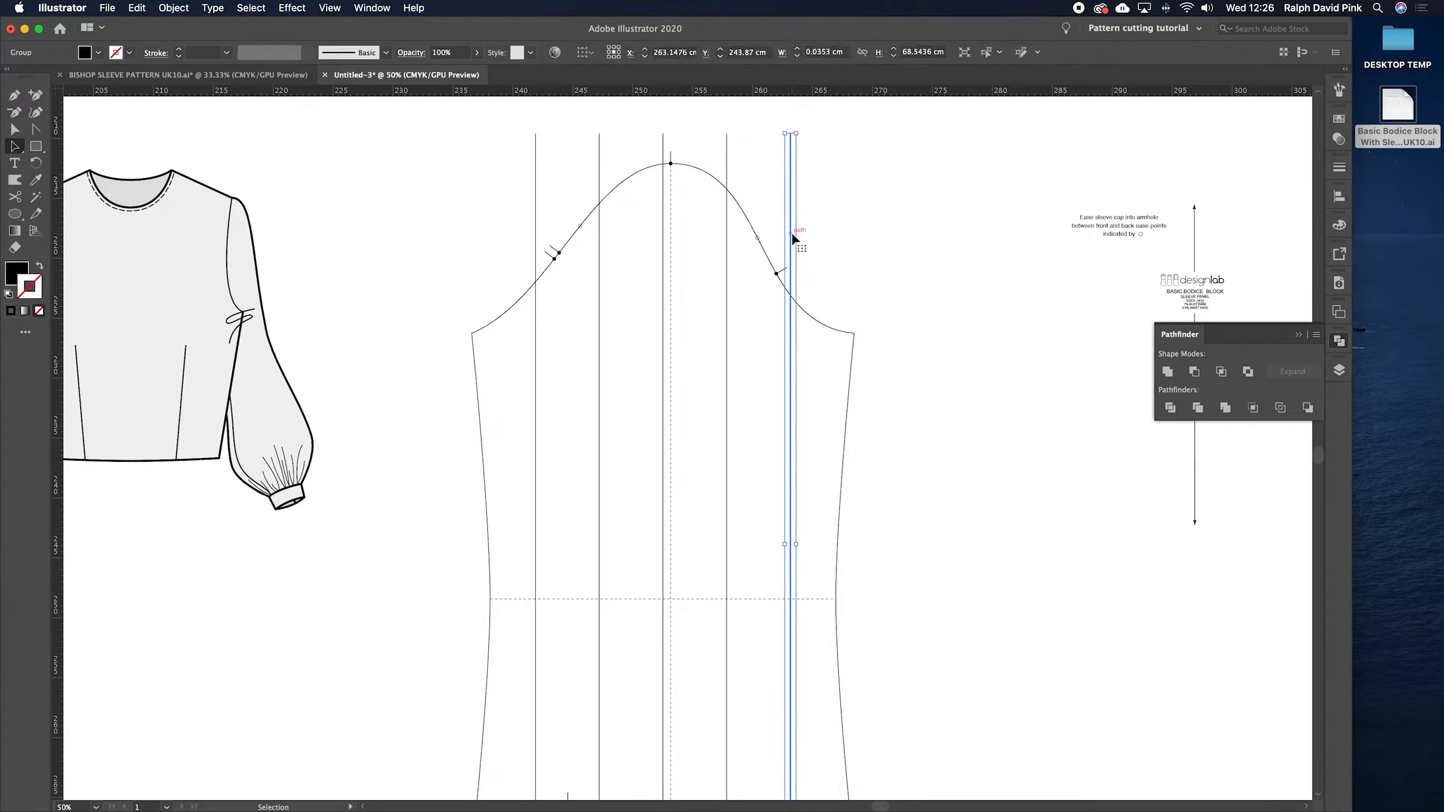
{"action": "left_click_drag", "start_coordinate": [807, 194], "coordinate": [765, 213]}
{"action": "left_click", "coordinate": [829, 352], "text": "shift"}
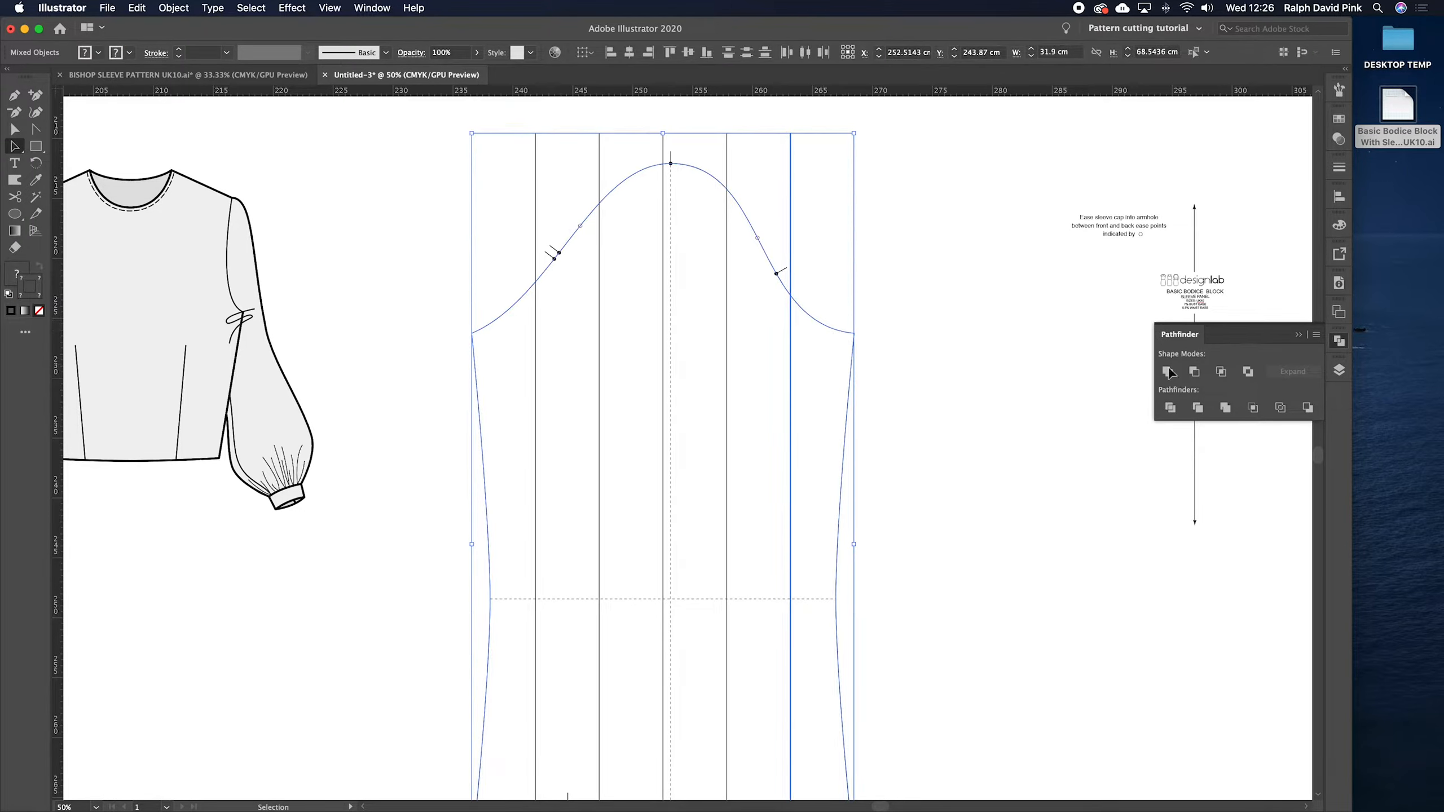
{"action": "left_click", "coordinate": [1195, 373]}
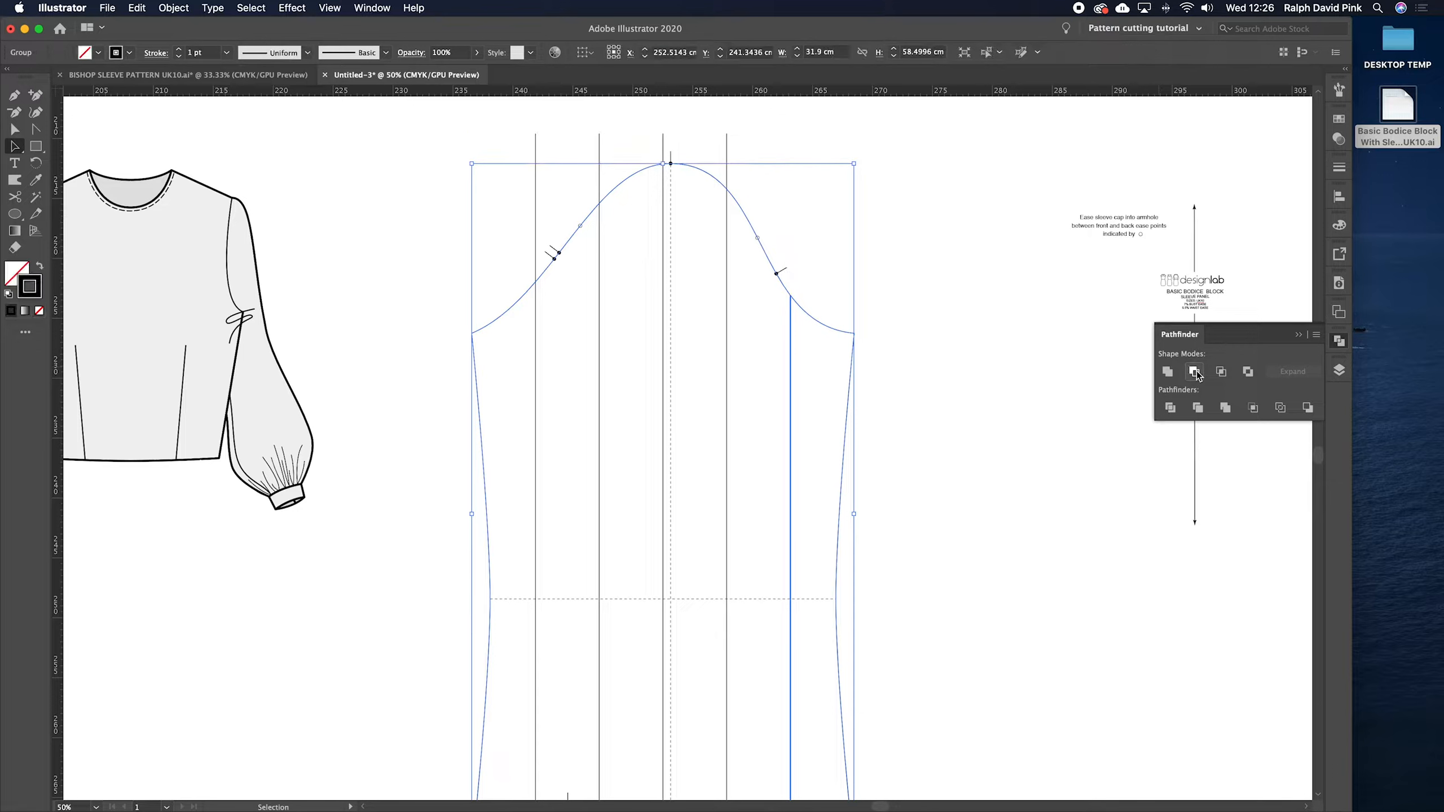
- Try moving the cut sleeve group aside and undo the move
{"action": "left_click", "coordinate": [909, 263]}
{"action": "left_click", "coordinate": [813, 321]}
{"action": "key", "text": "v"}
{"action": "left_click", "coordinate": [841, 287]}
{"action": "left_click_drag", "start_coordinate": [829, 320], "coordinate": [944, 307]}
{"action": "key", "text": "super+z"}
{"action": "left_click", "coordinate": [896, 277]}
{"action": "key", "text": "a"}
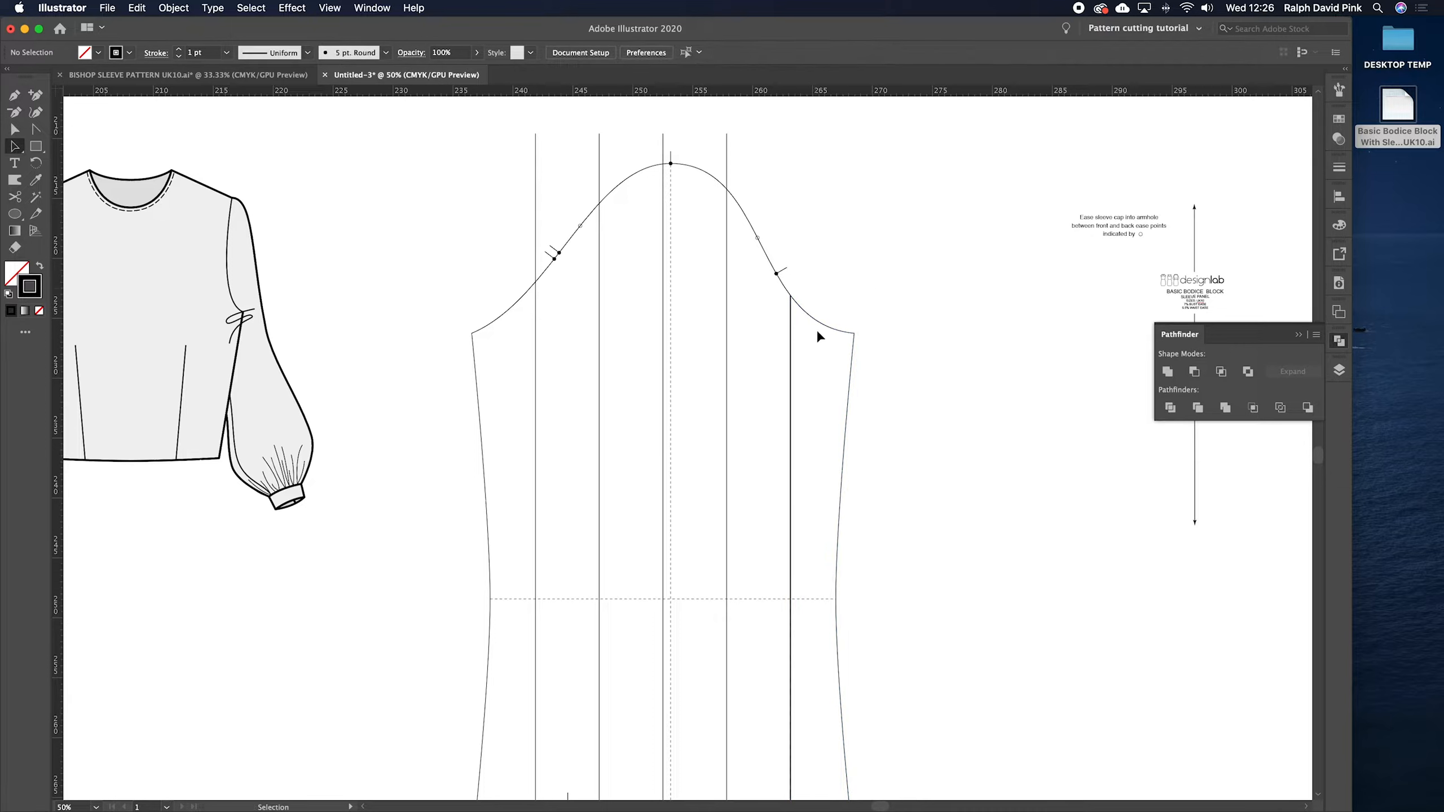
- Ungroup the two sleeve pieces separated by the rightmost cut
{"action": "left_click", "coordinate": [820, 322]}
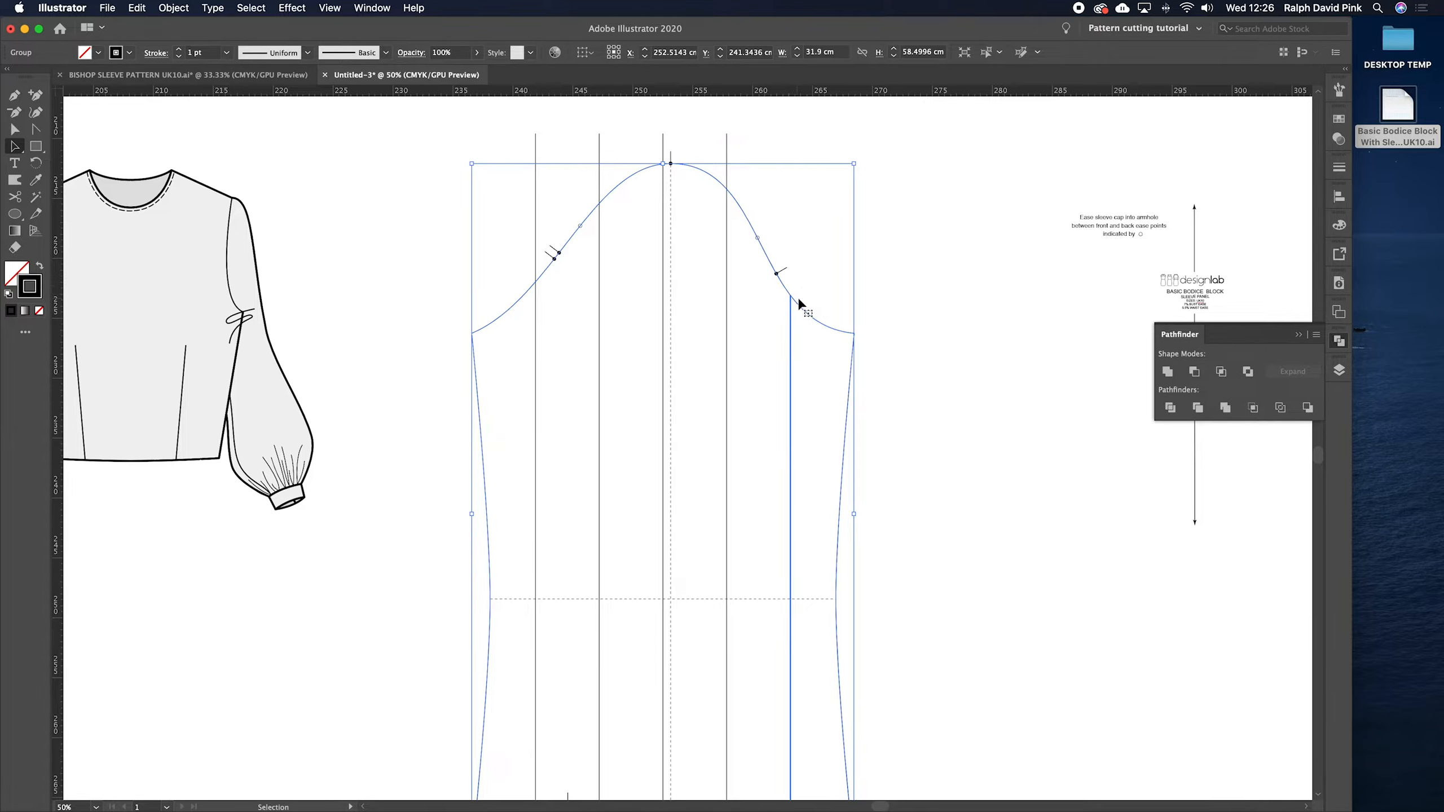
{"action": "left_click", "coordinate": [776, 289]}
{"action": "left_click", "coordinate": [790, 297]}
{"action": "left_click", "coordinate": [173, 7]}
{"action": "left_click", "coordinate": [816, 234]}
{"action": "left_click", "coordinate": [815, 234]}
{"action": "left_click", "coordinate": [785, 287]}
{"action": "left_click", "coordinate": [805, 307]}
{"action": "left_click", "coordinate": [784, 282]}
{"action": "left_click", "coordinate": [825, 273]}
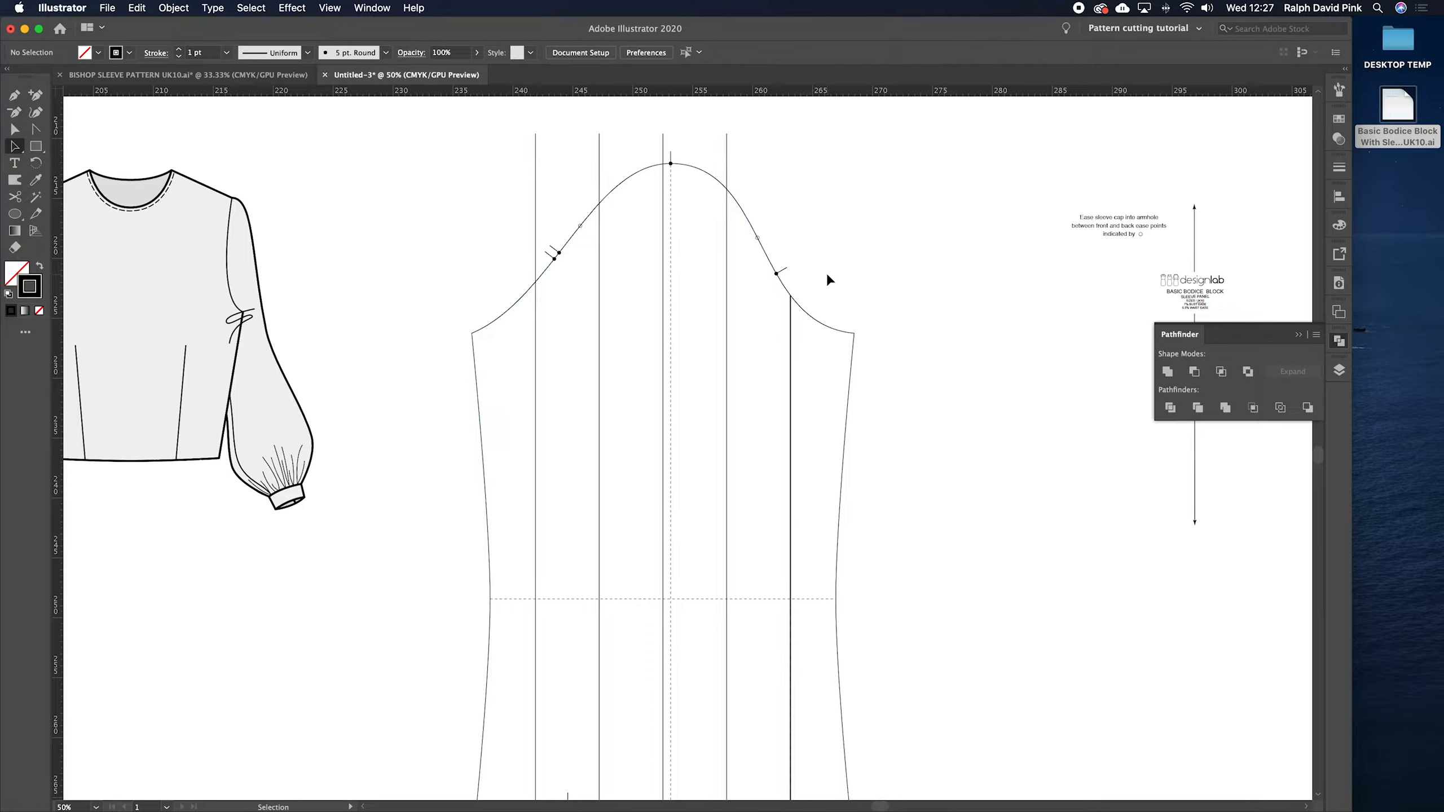
- Try Minus Front on the second division line from the right with the larger sleeve piece, and undo it
{"action": "left_click_drag", "start_coordinate": [826, 273], "coordinate": [847, 293]}
{"action": "left_click", "coordinate": [762, 236]}
{"action": "left_click", "coordinate": [786, 208]}
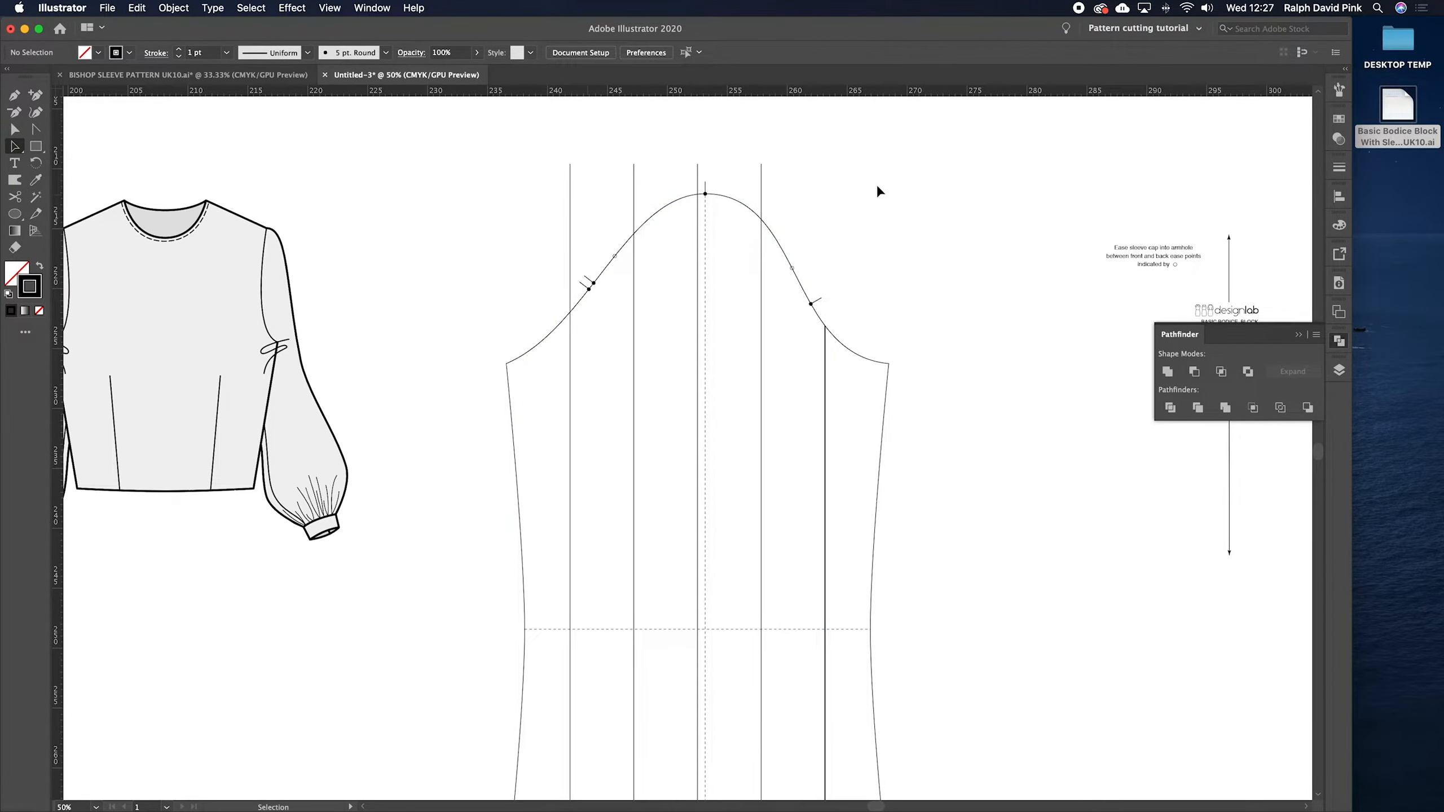
{"action": "left_click", "coordinate": [757, 195]}
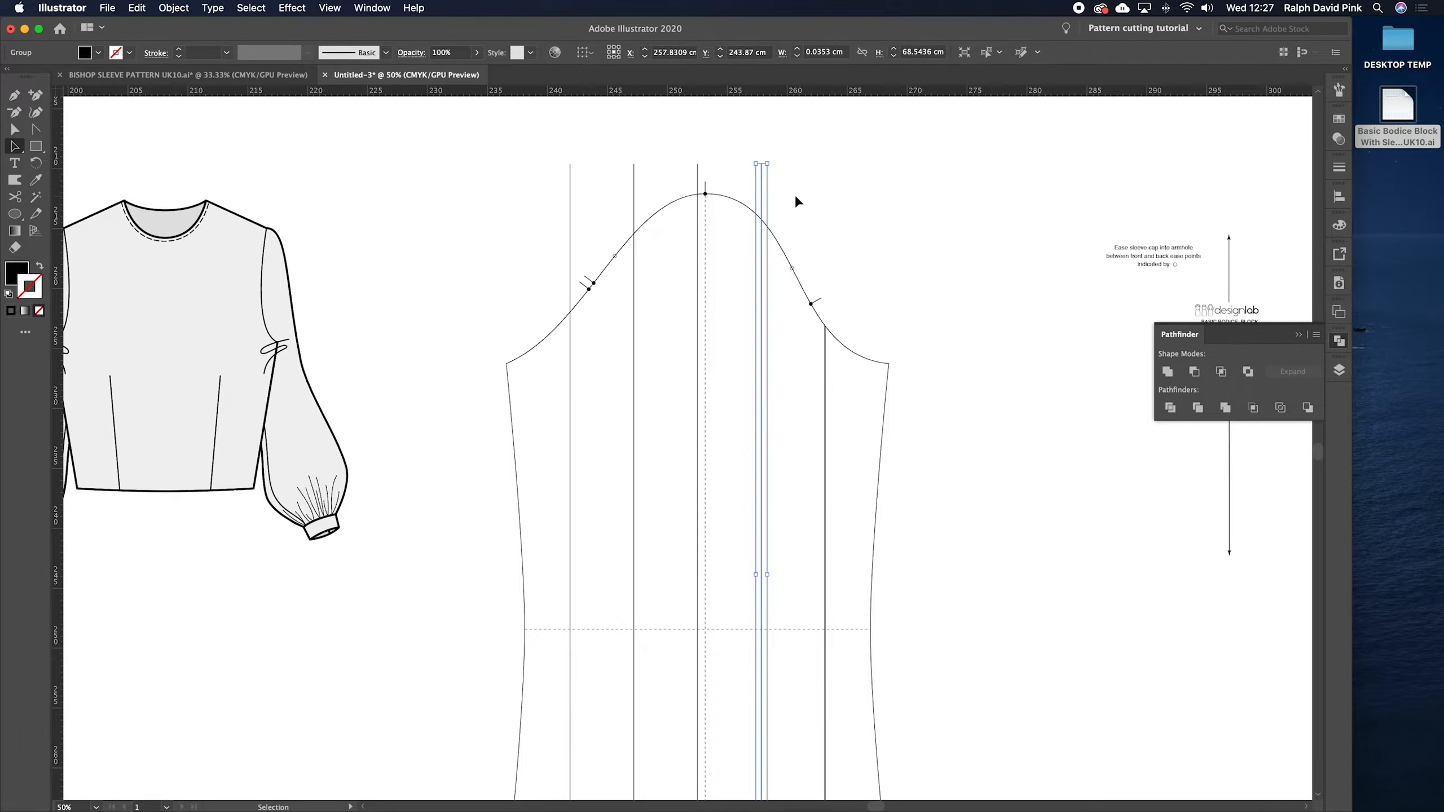
{"action": "left_click", "coordinate": [818, 333]}
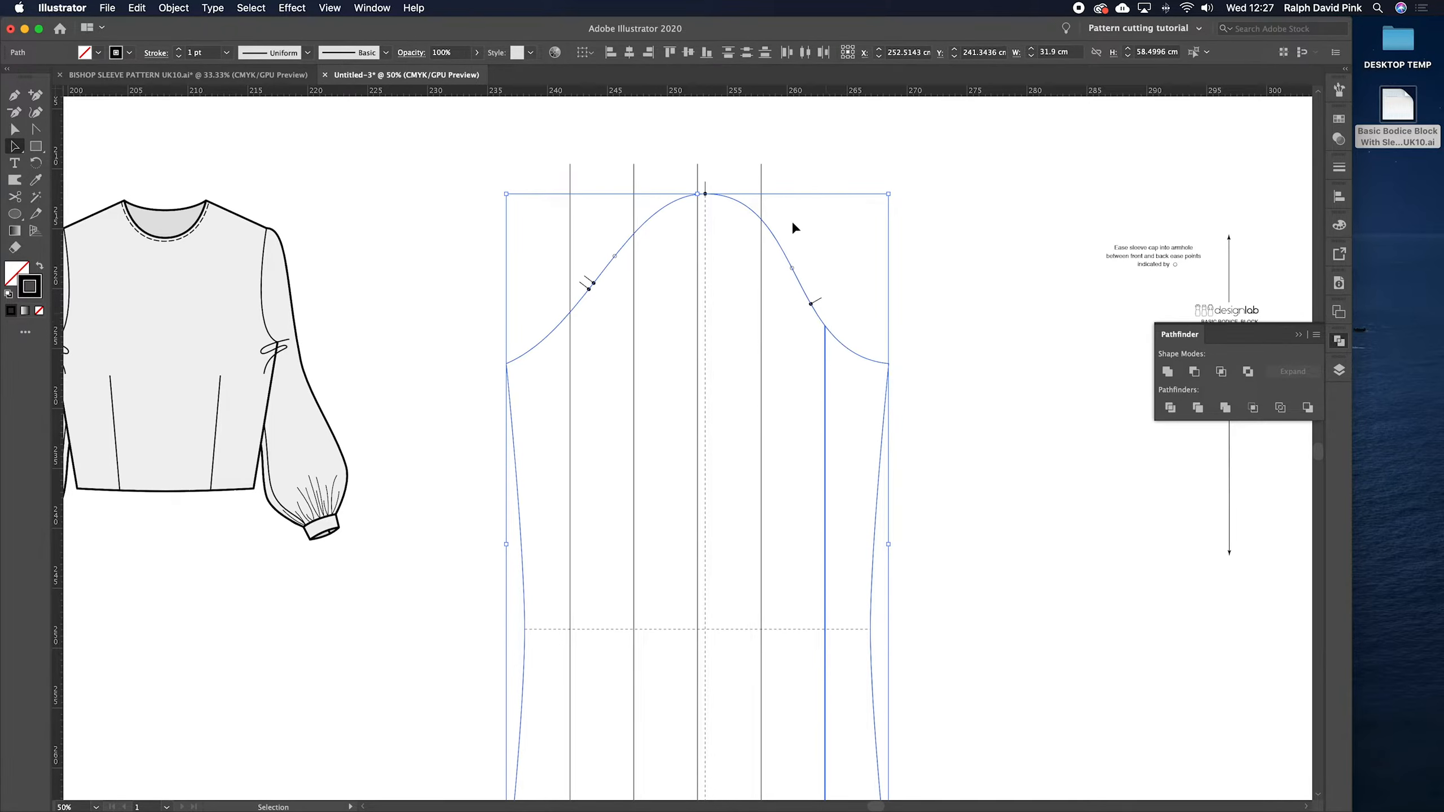
{"action": "left_click", "coordinate": [782, 204]}
{"action": "left_click", "coordinate": [757, 184]}
{"action": "left_click", "coordinate": [780, 244], "text": "shift"}
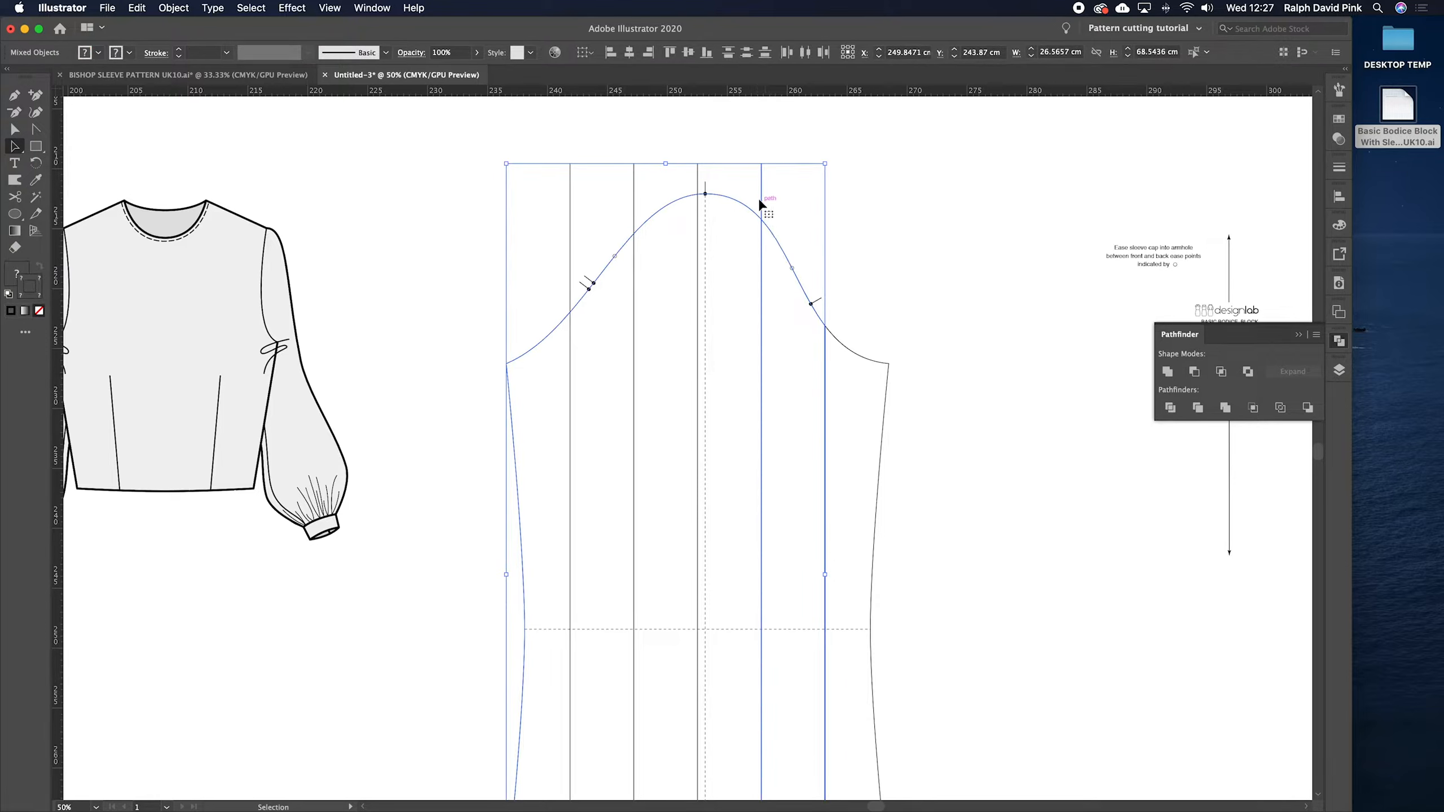
{"action": "left_click", "coordinate": [1194, 371]}
{"action": "left_click", "coordinate": [880, 232]}
{"action": "key", "text": "cmd+z"}
{"action": "left_click", "coordinate": [846, 226]}
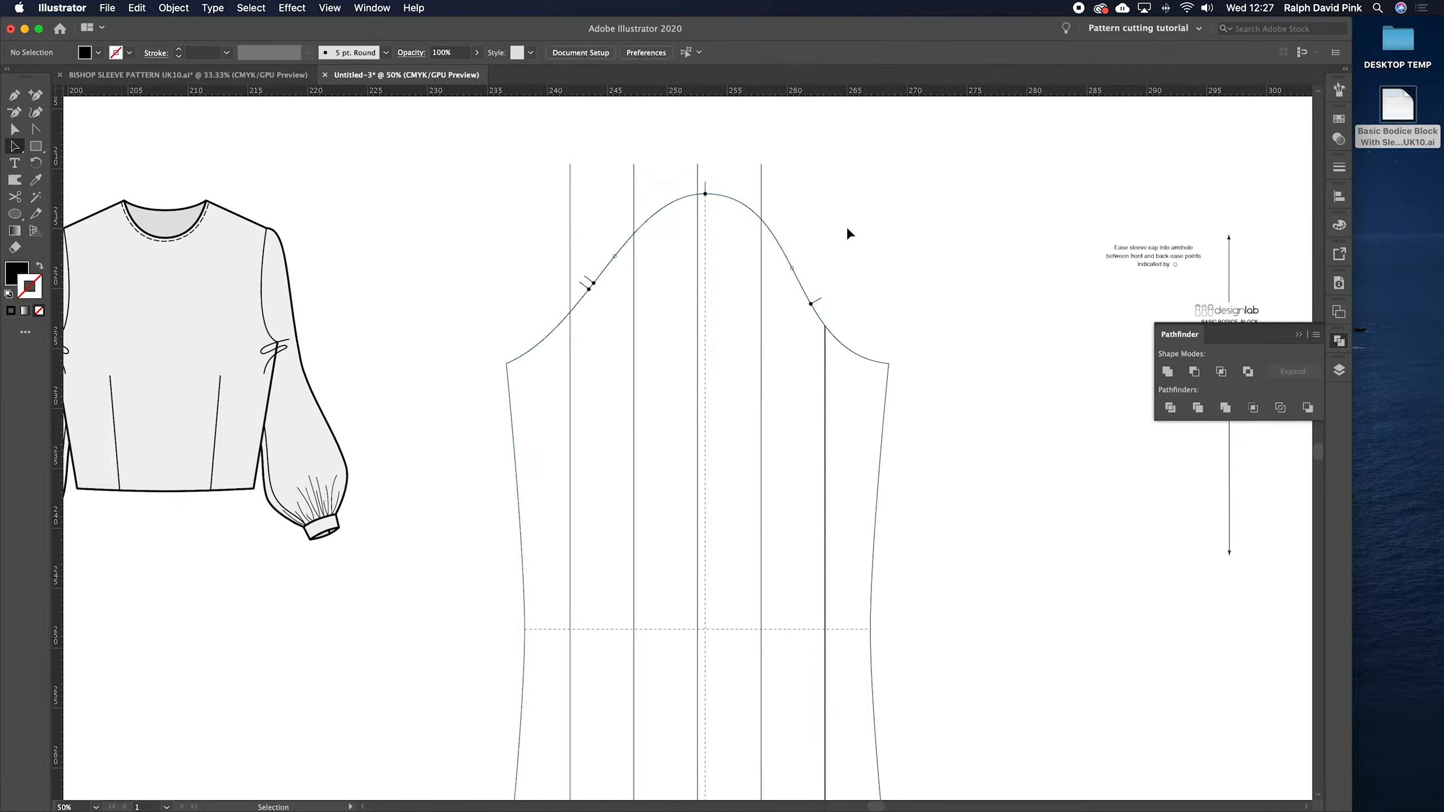
- Bring the second division line from the right to the front of the stacking order
{"action": "left_click", "coordinate": [768, 211]}
{"action": "left_click", "coordinate": [776, 182]}
{"action": "left_click", "coordinate": [751, 183]}
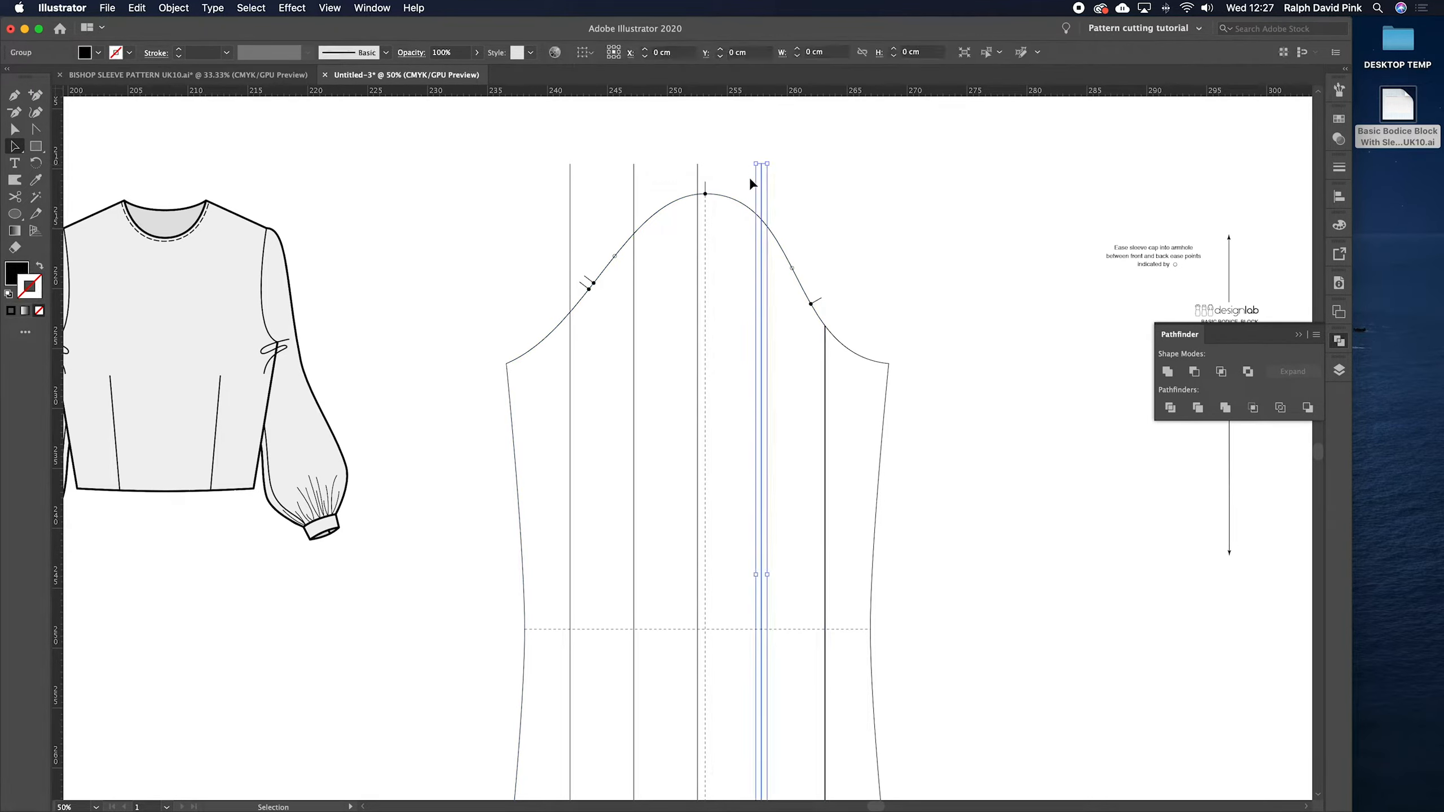
{"action": "left_click", "coordinate": [173, 7]}
{"action": "mouse_move", "coordinate": [197, 39]}
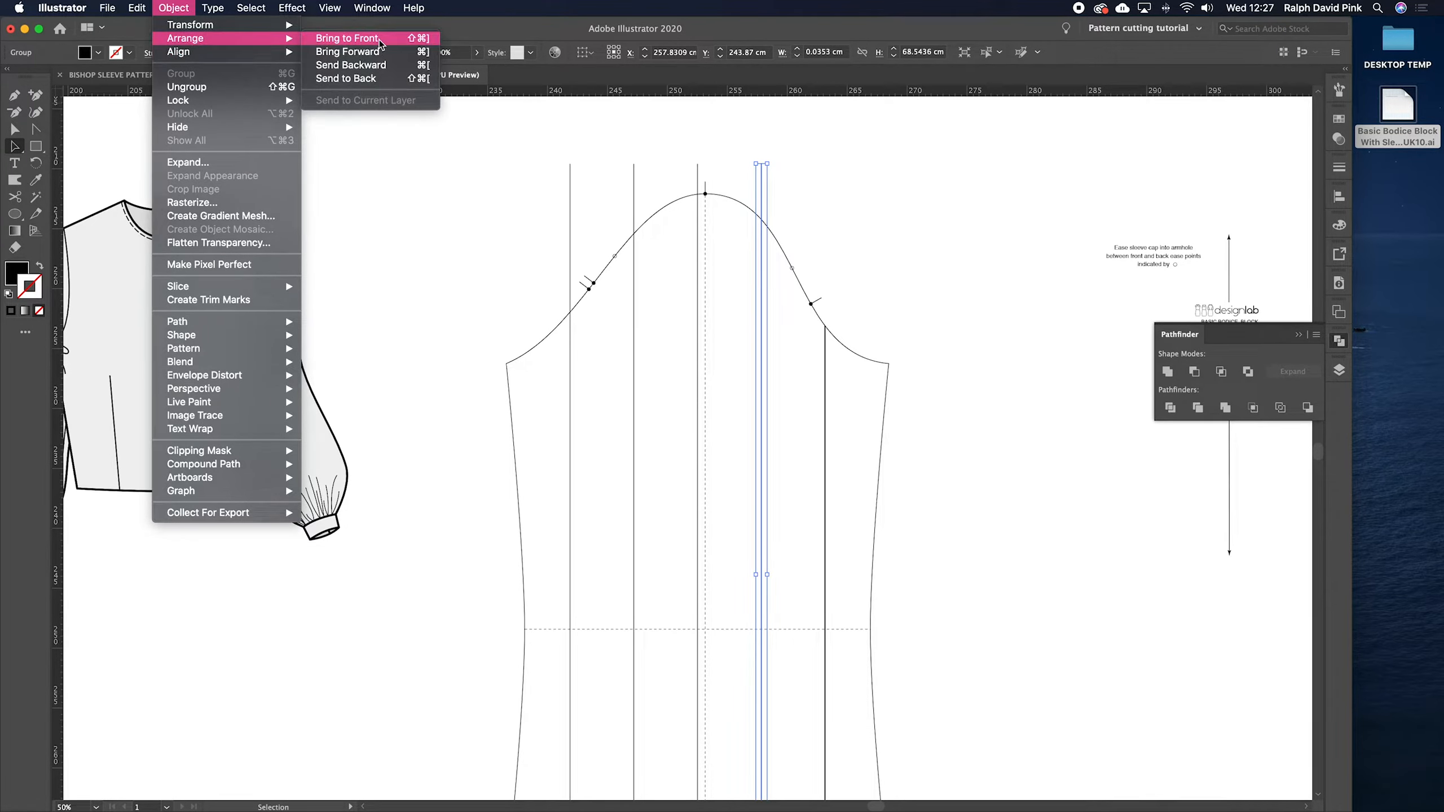
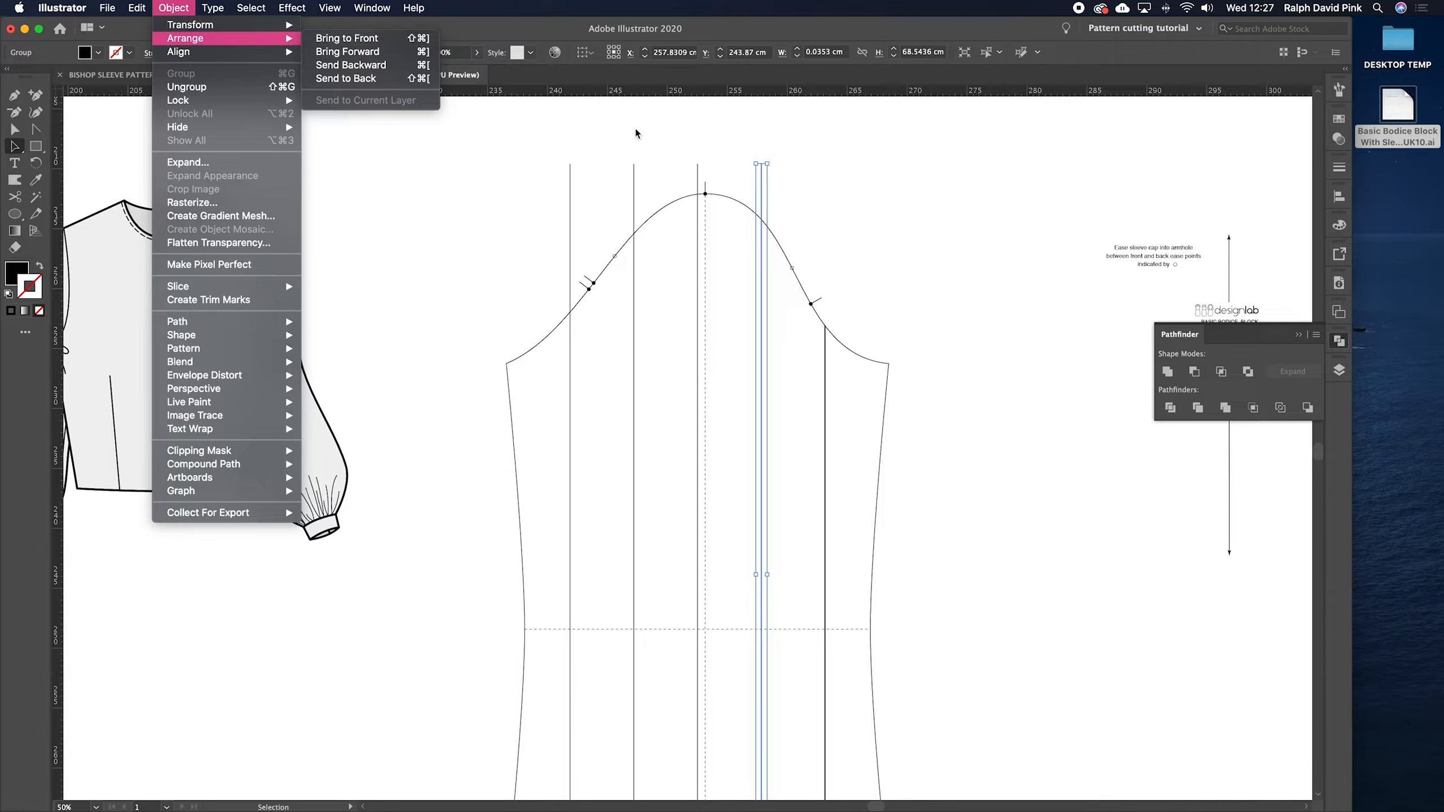
{"action": "left_click", "coordinate": [335, 39]}
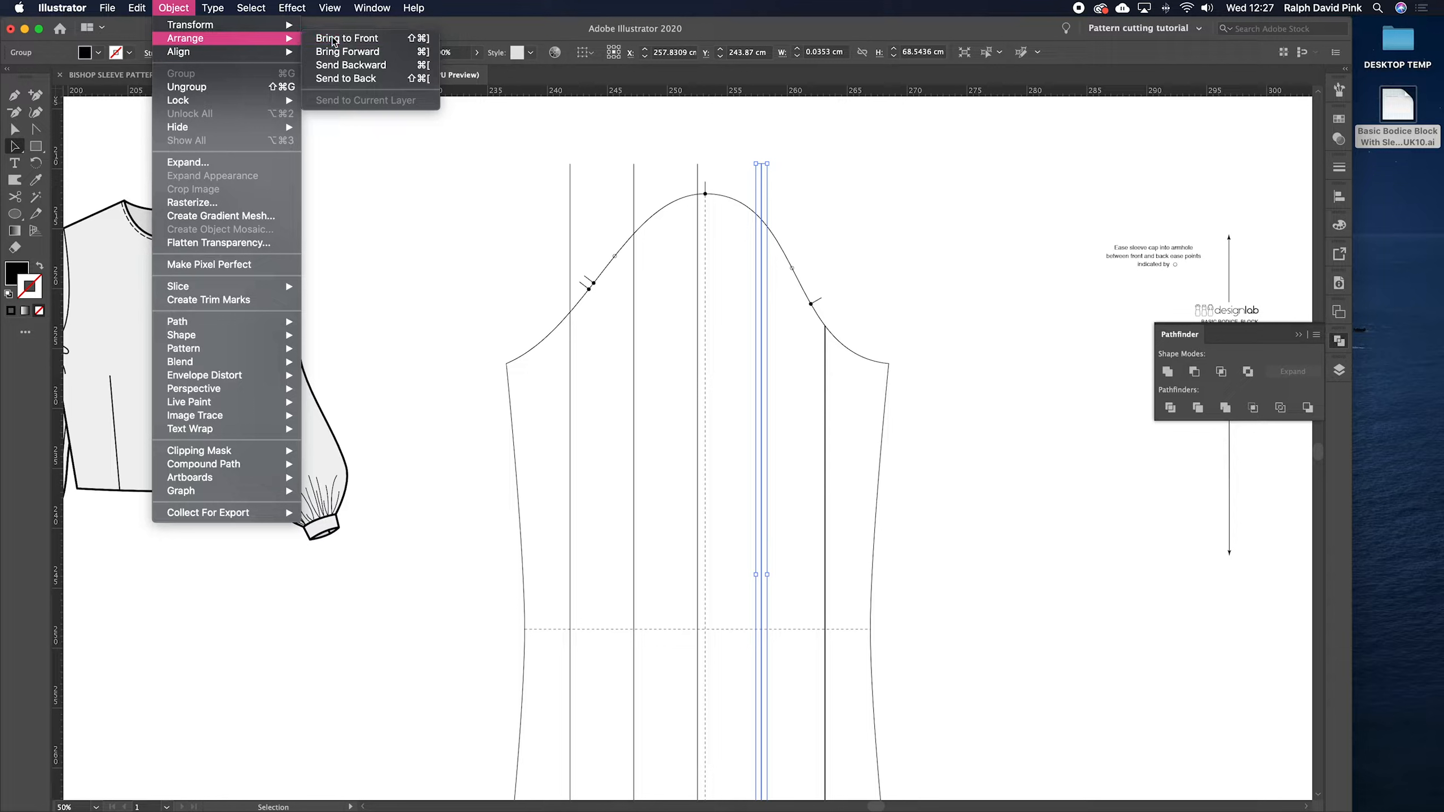
{"action": "left_click", "coordinate": [808, 182]}
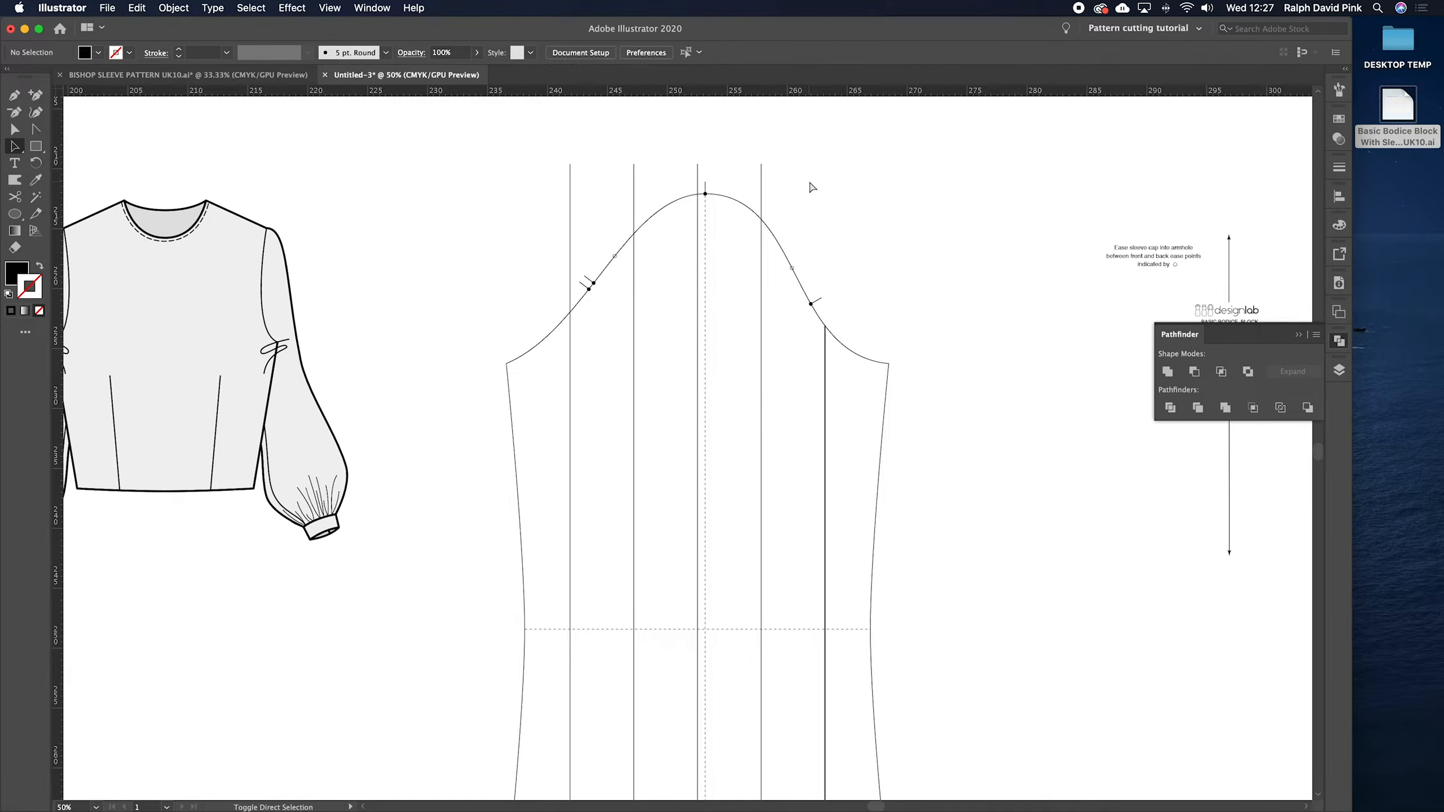
- Cut the larger sleeve piece along the second division line from the right with Minus Front
{"action": "left_click", "coordinate": [761, 195]}
{"action": "left_click", "coordinate": [762, 193]}
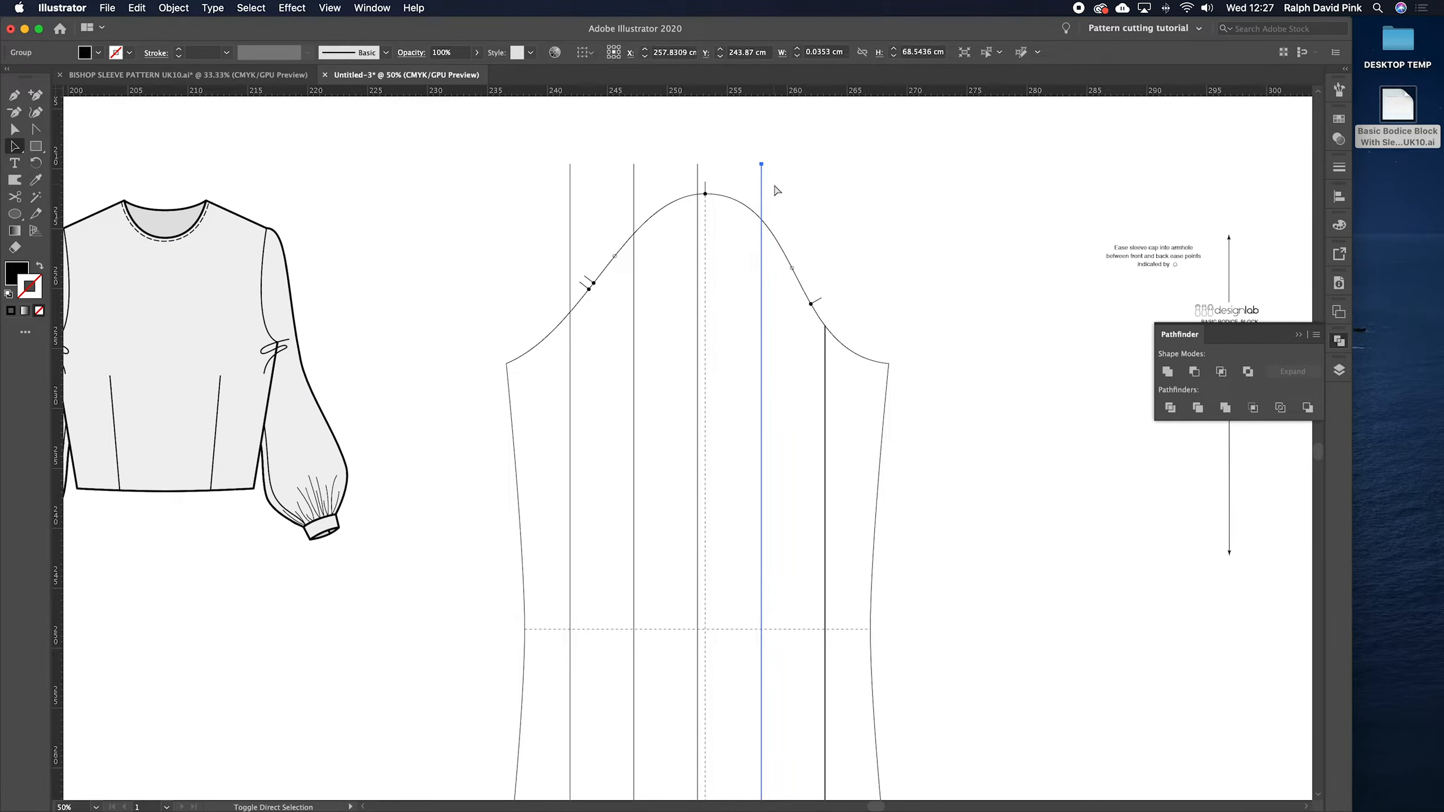
{"action": "left_click", "coordinate": [796, 203]}
{"action": "scroll", "coordinate": [762, 221], "scroll_direction": "right", "scroll_amount": 3}
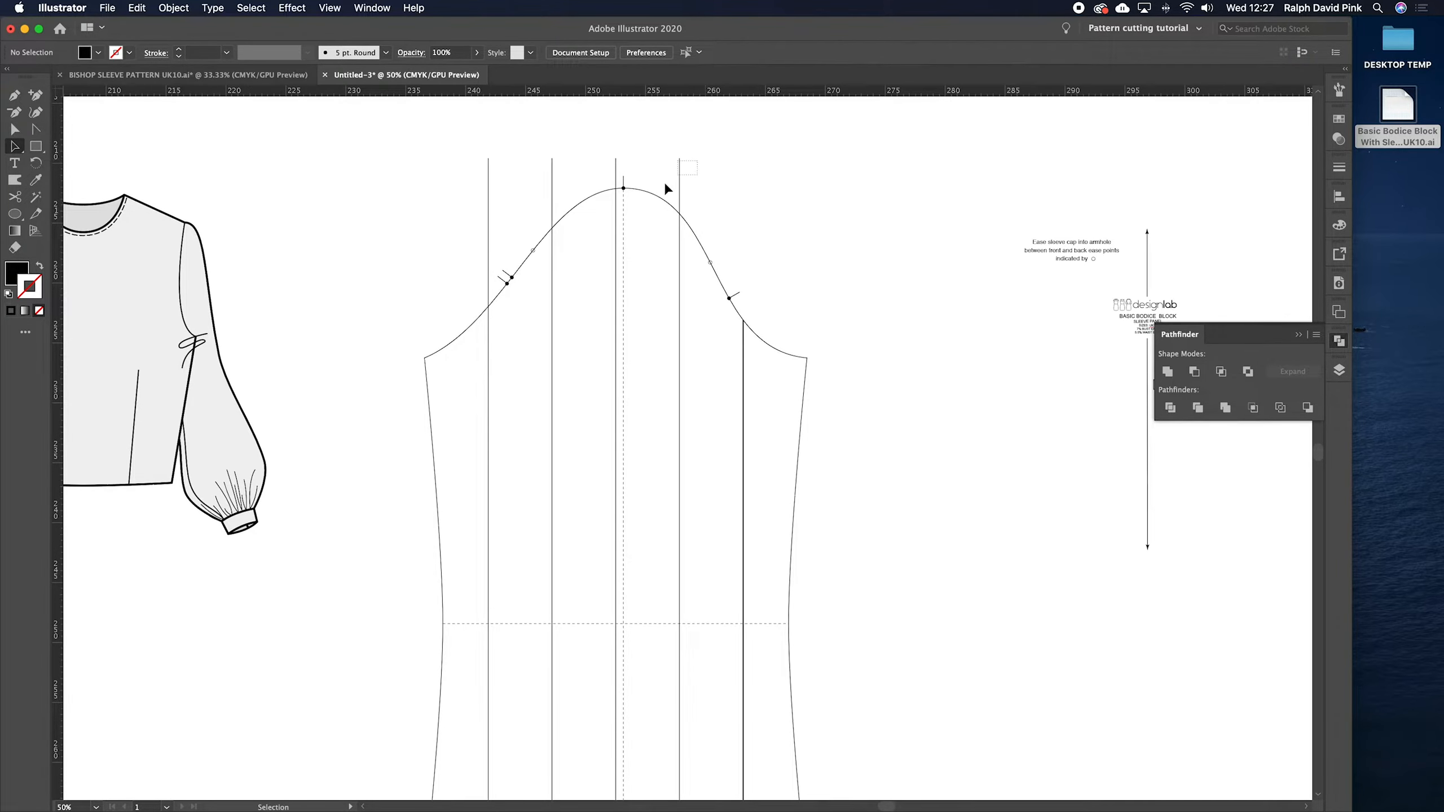
{"action": "left_click_drag", "start_coordinate": [697, 159], "coordinate": [663, 184]}
{"action": "left_click", "coordinate": [700, 239]}
{"action": "left_click", "coordinate": [695, 152]}
{"action": "left_click", "coordinate": [680, 165]}
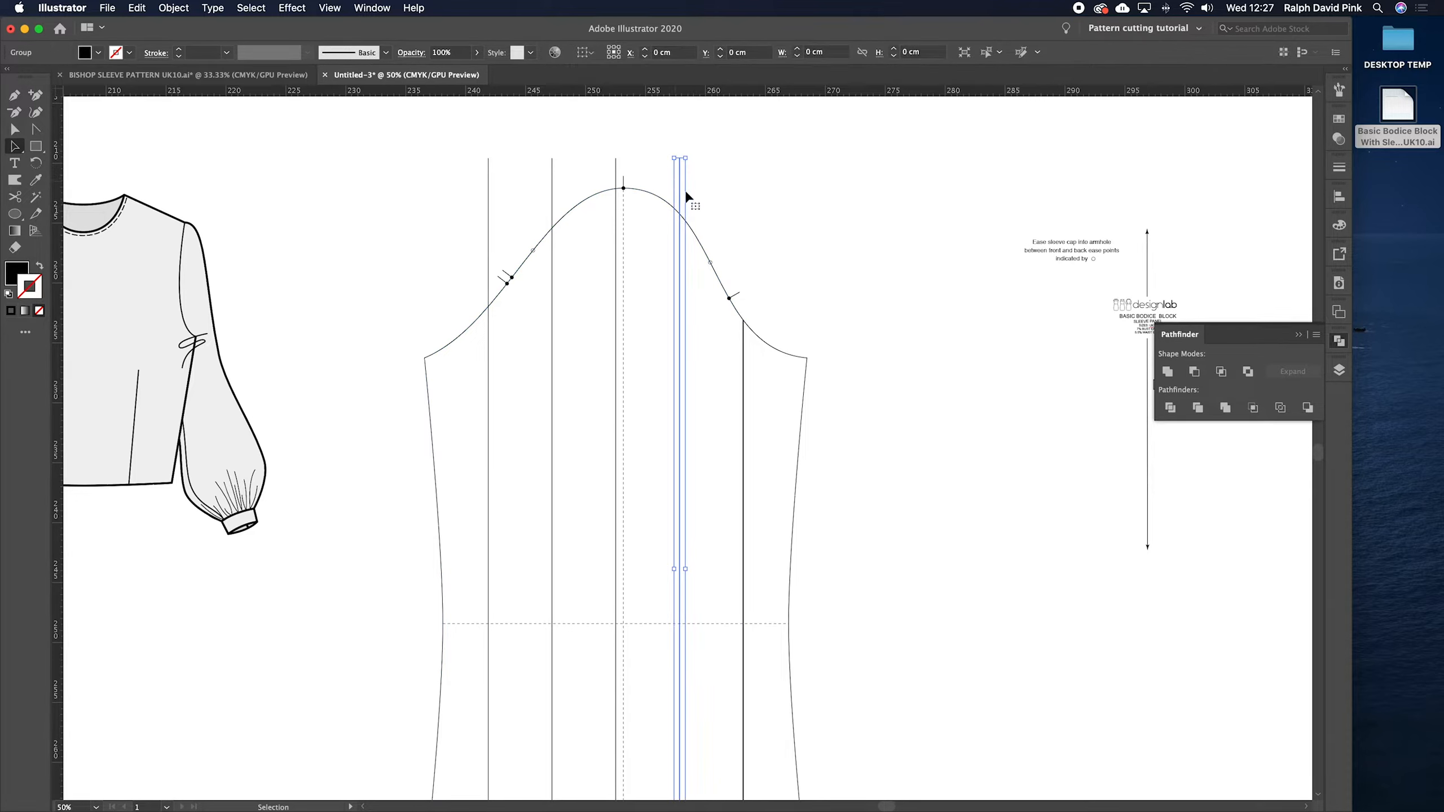
{"action": "left_click", "coordinate": [692, 246], "text": "shift"}
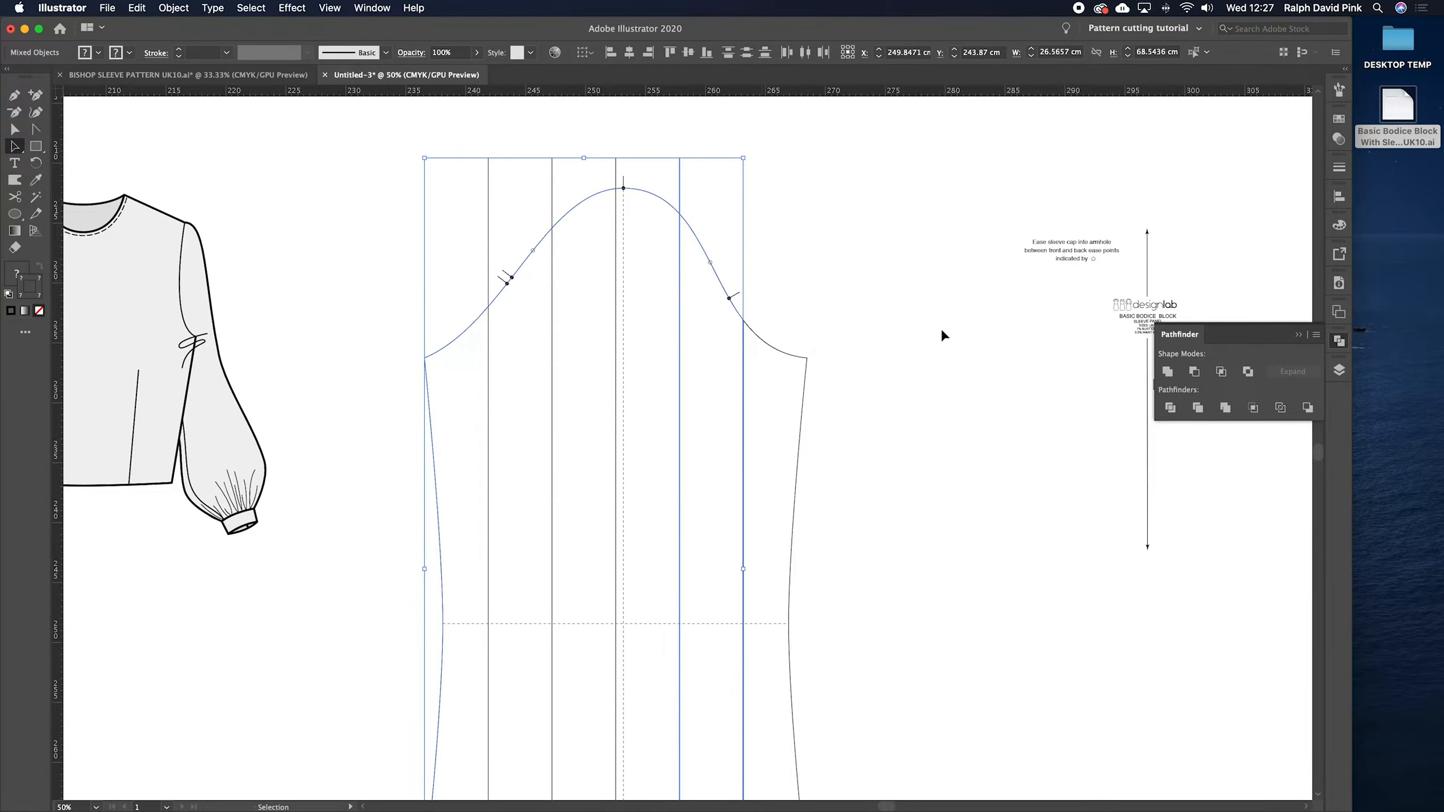
{"action": "left_click", "coordinate": [1194, 373]}
- Ungroup the sleeve pieces separated by the second cut
{"action": "scroll", "coordinate": [787, 205], "scroll_direction": "left", "scroll_amount": 3}
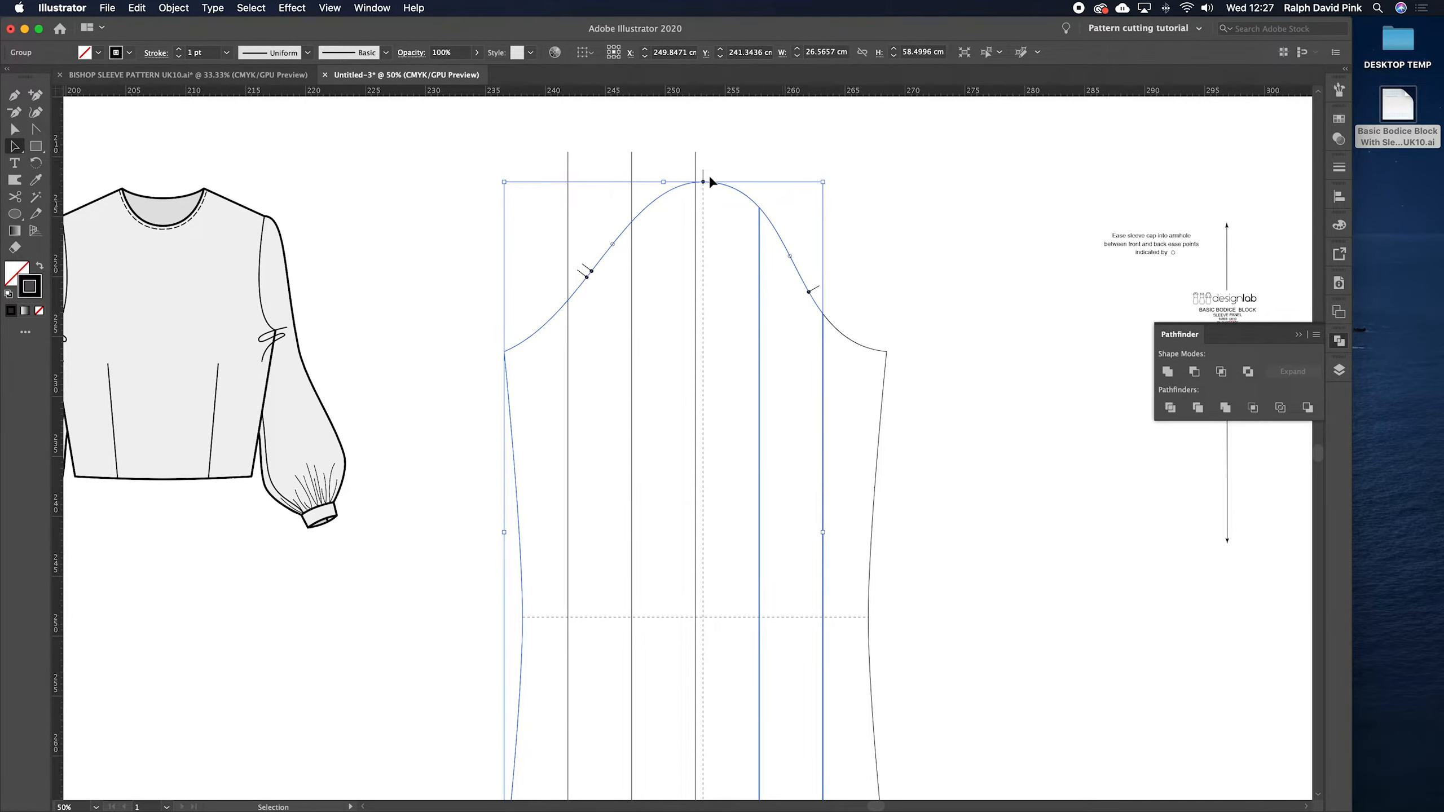
{"action": "left_click", "coordinate": [173, 7]}
{"action": "left_click", "coordinate": [188, 88]}
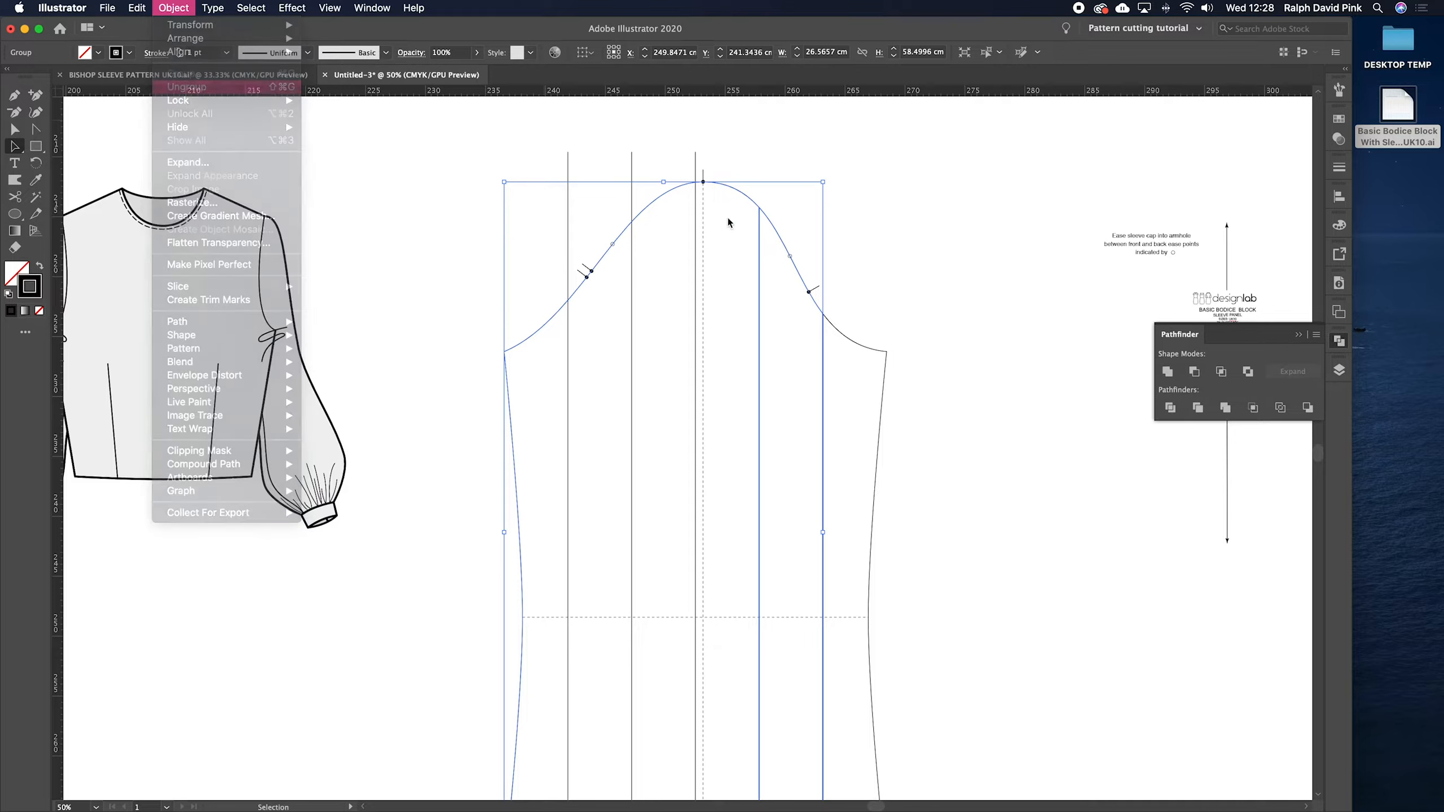
{"action": "left_click", "coordinate": [818, 241]}
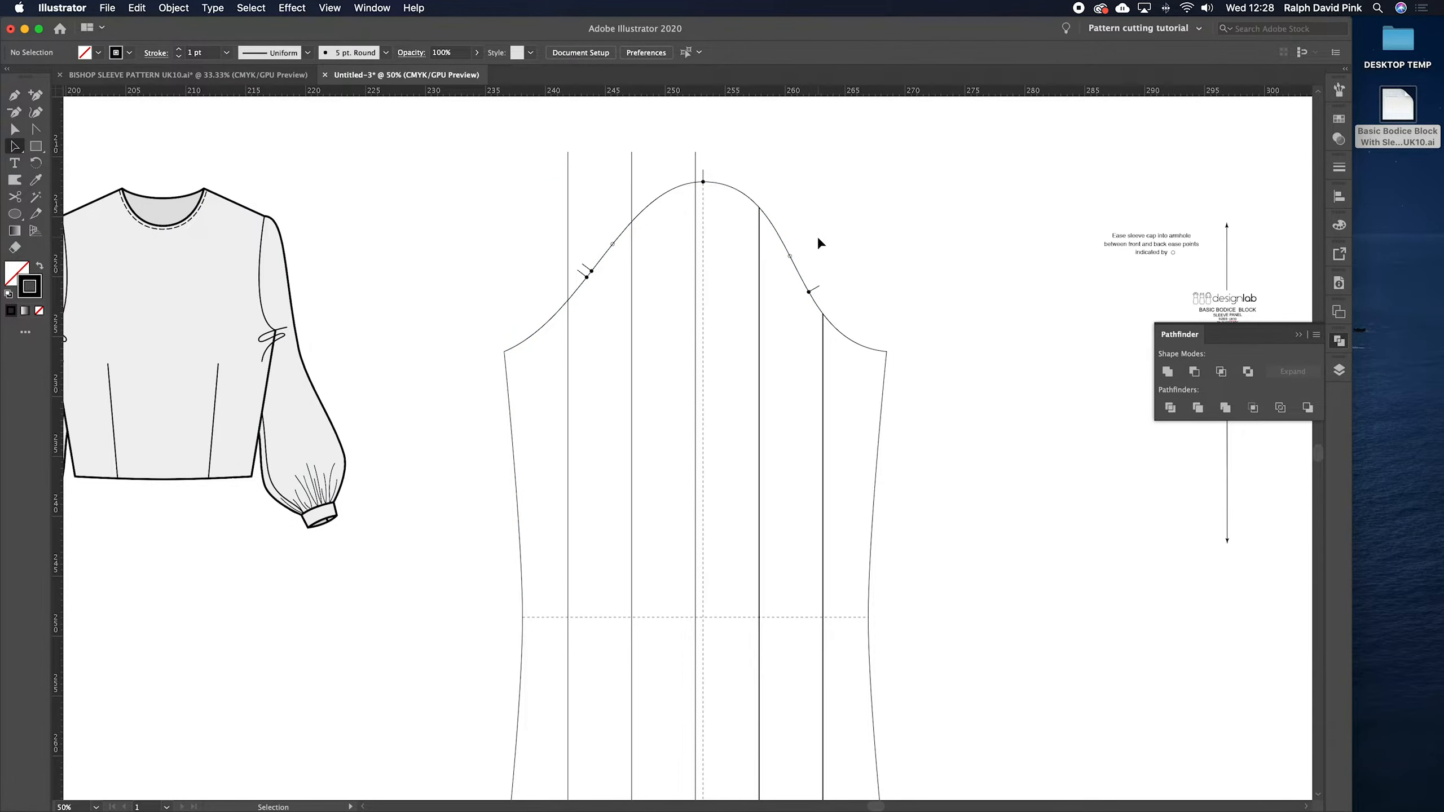
- Cut the remaining large sleeve piece along the middle division line with Minus Front
{"action": "scroll", "coordinate": [816, 235], "scroll_direction": "left", "scroll_amount": 3}
{"action": "left_click", "coordinate": [767, 168]}
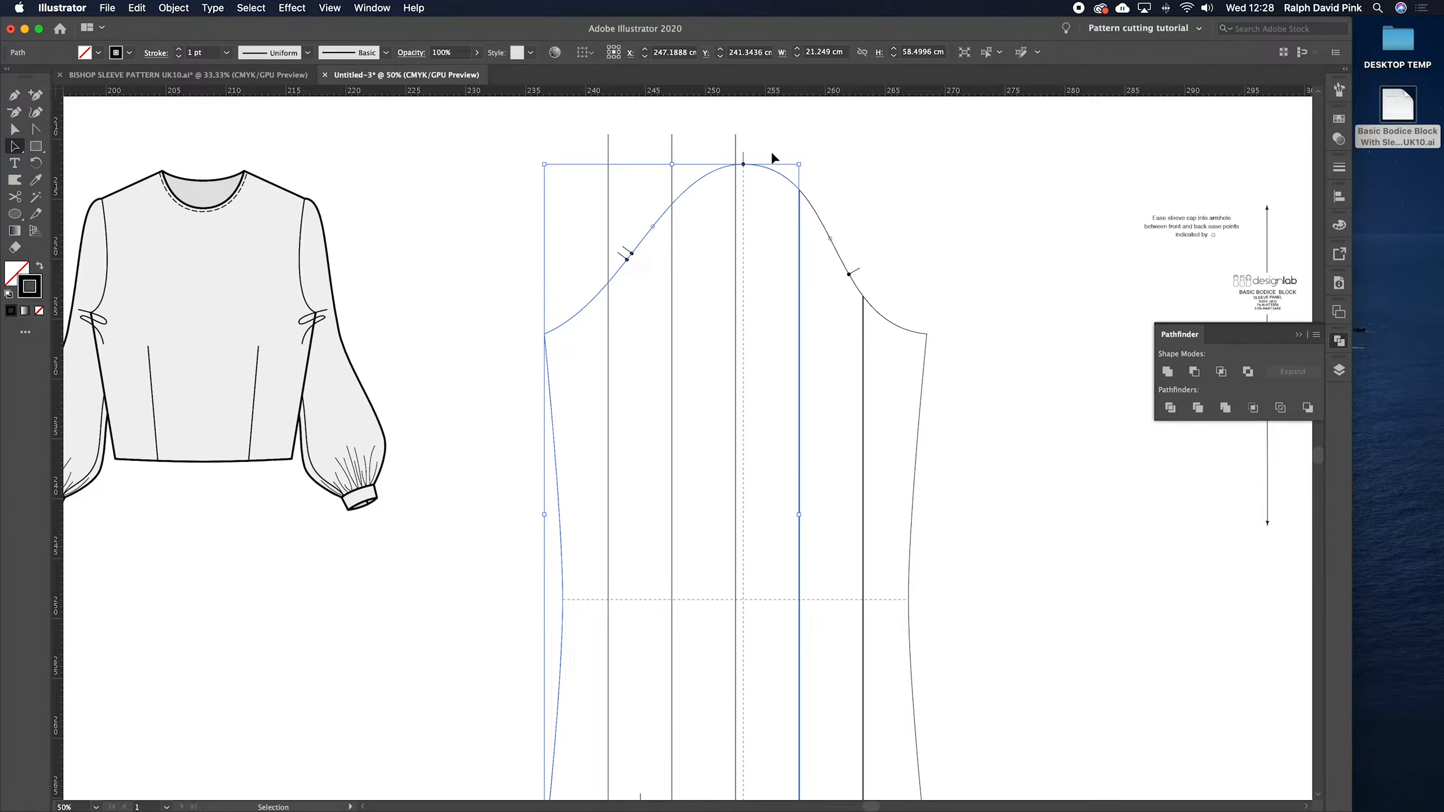
{"action": "left_click", "coordinate": [771, 151]}
{"action": "scroll", "coordinate": [771, 159], "scroll_direction": "up", "scroll_amount": 2}
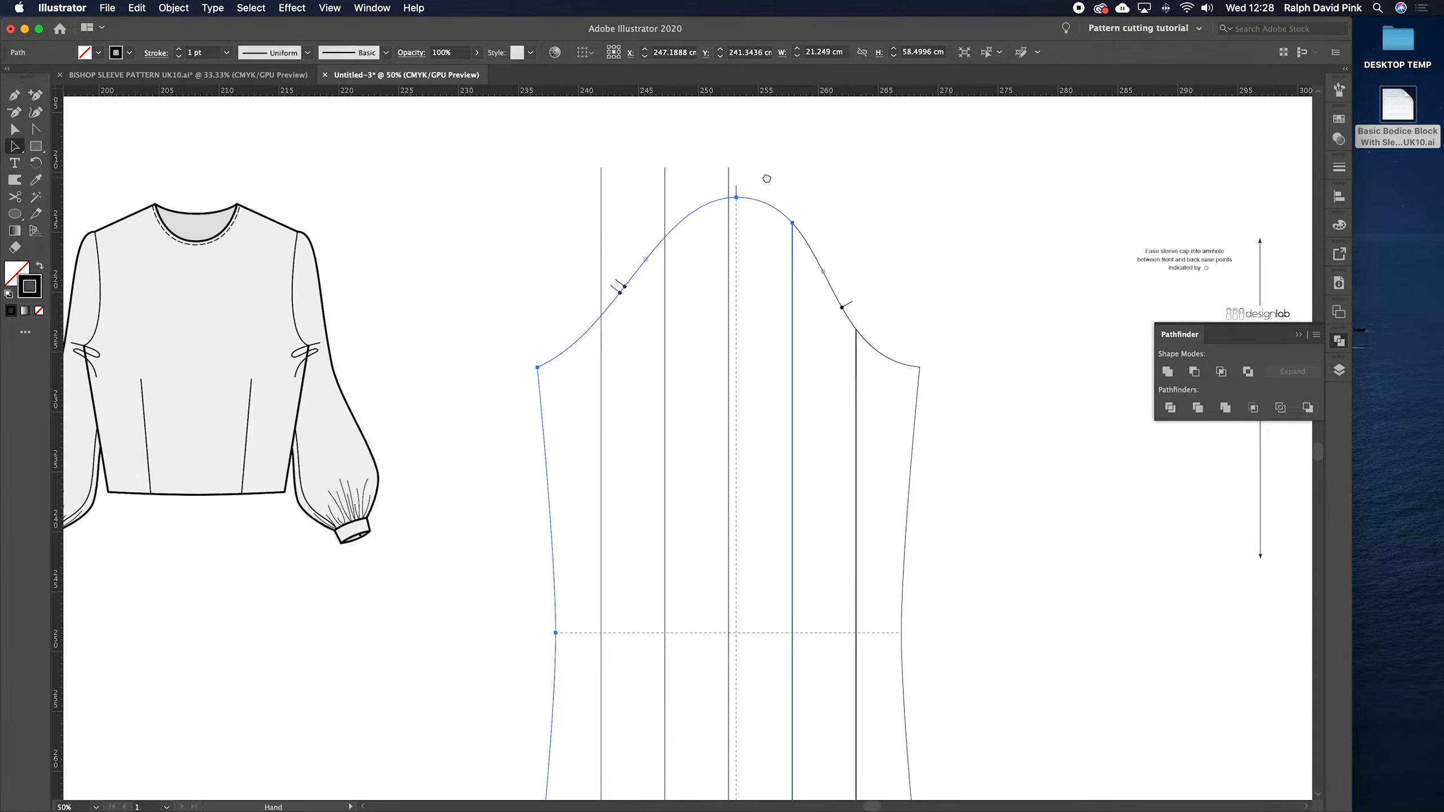
{"action": "left_click", "coordinate": [728, 171]}
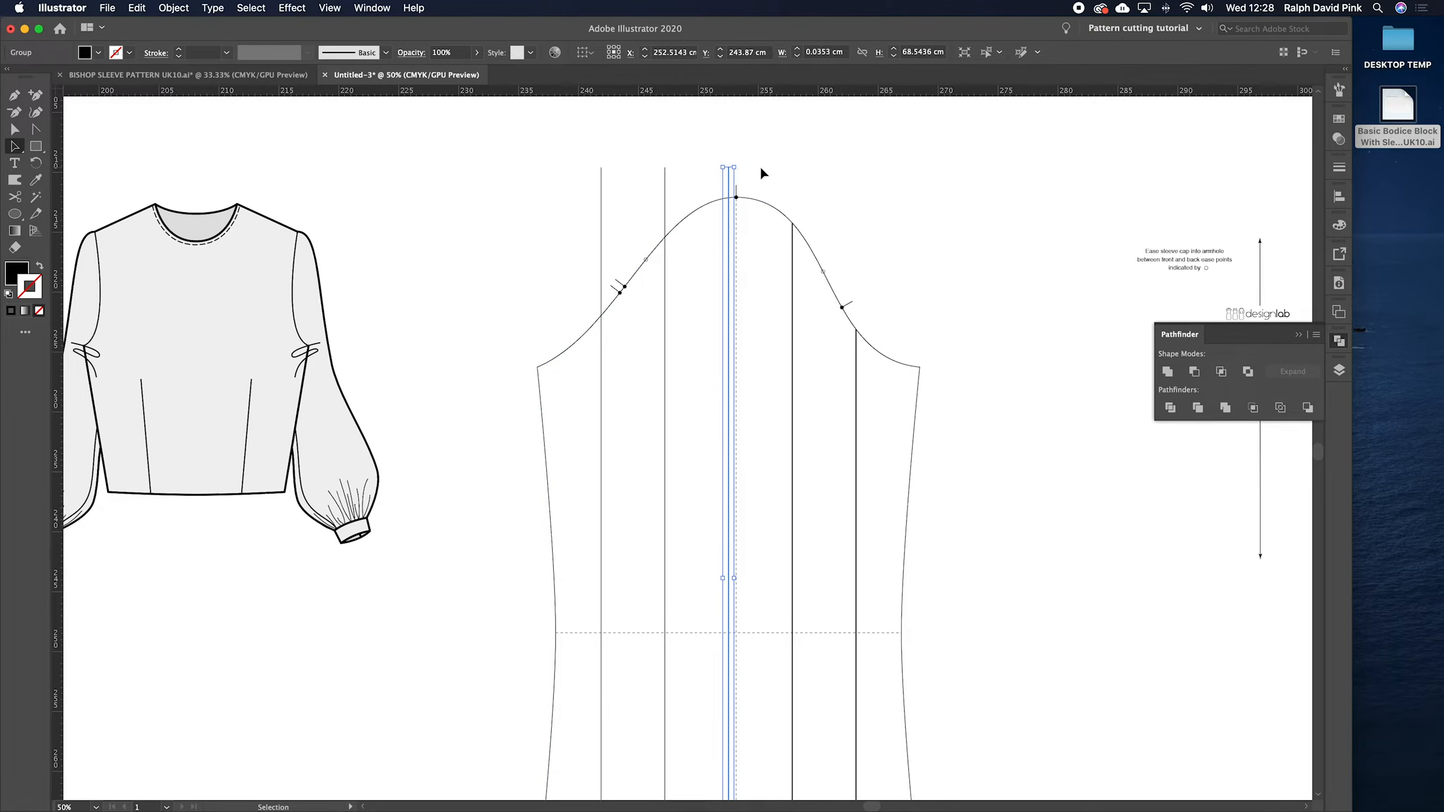
{"action": "key", "text": "super"}
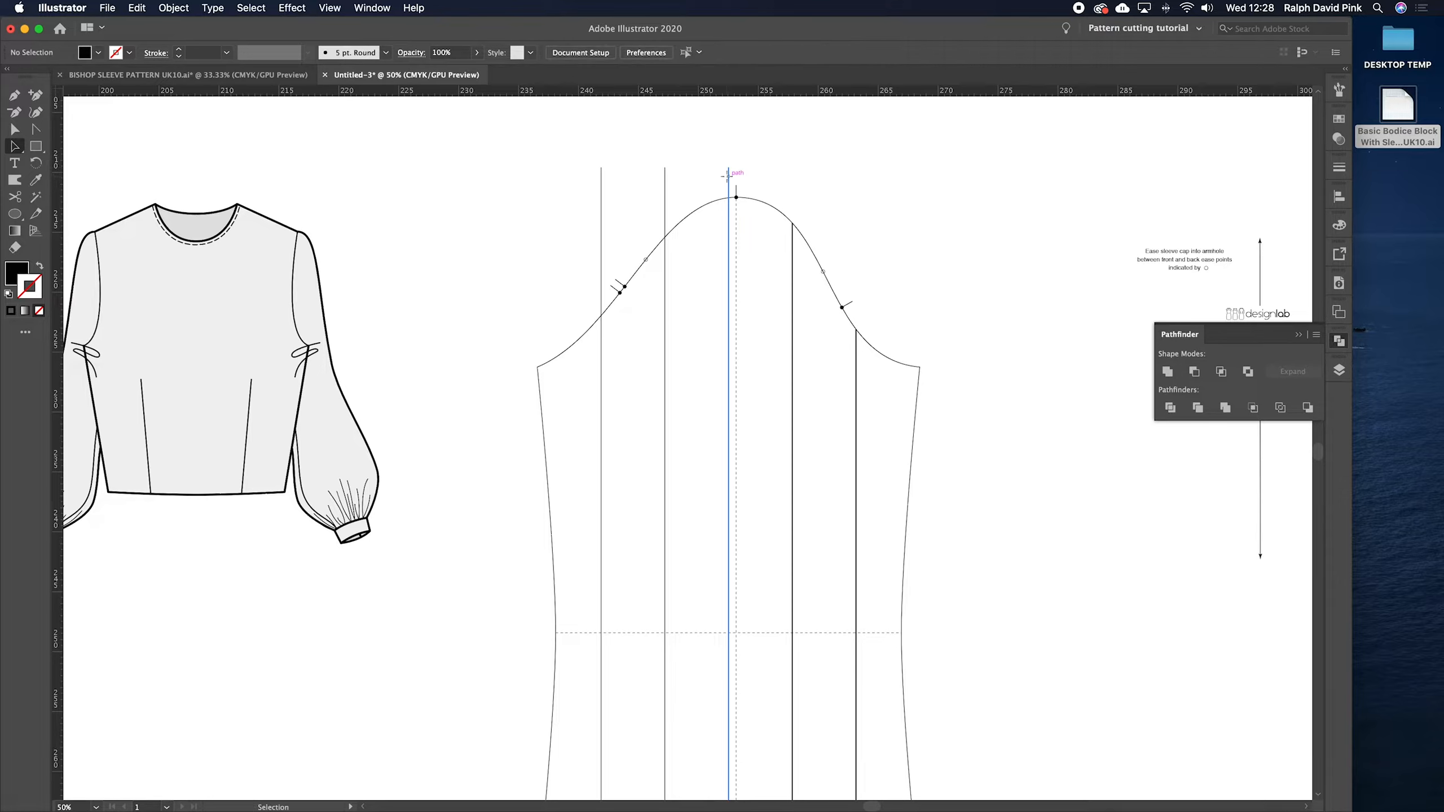
{"action": "left_click", "coordinate": [762, 198], "text": "shift"}
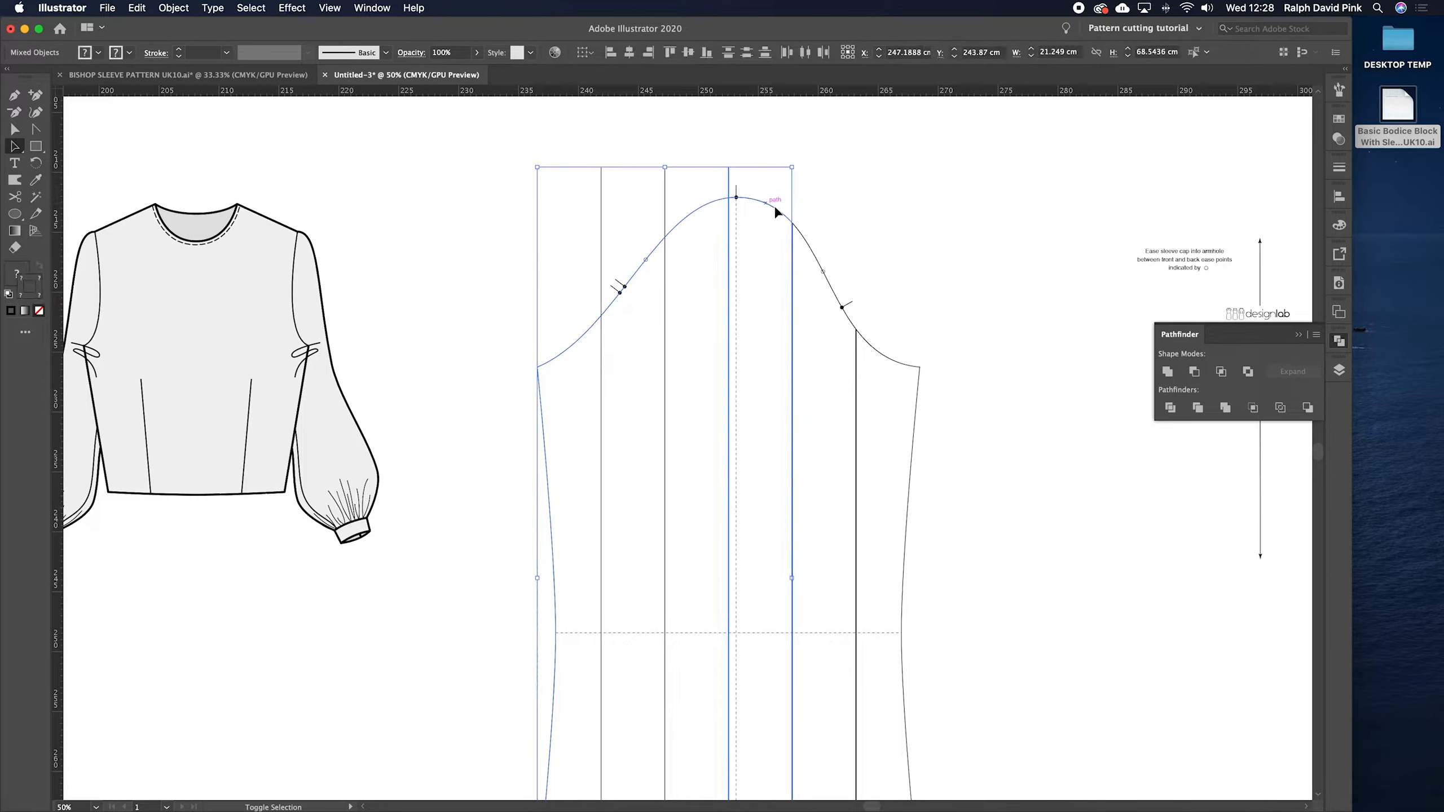
{"action": "left_click", "coordinate": [1196, 371]}
{"action": "left_click", "coordinate": [703, 159]}
- Ungroup the sleeve pieces separated along the middle division line
{"action": "scroll", "coordinate": [716, 170], "scroll_direction": "left", "scroll_amount": 3}
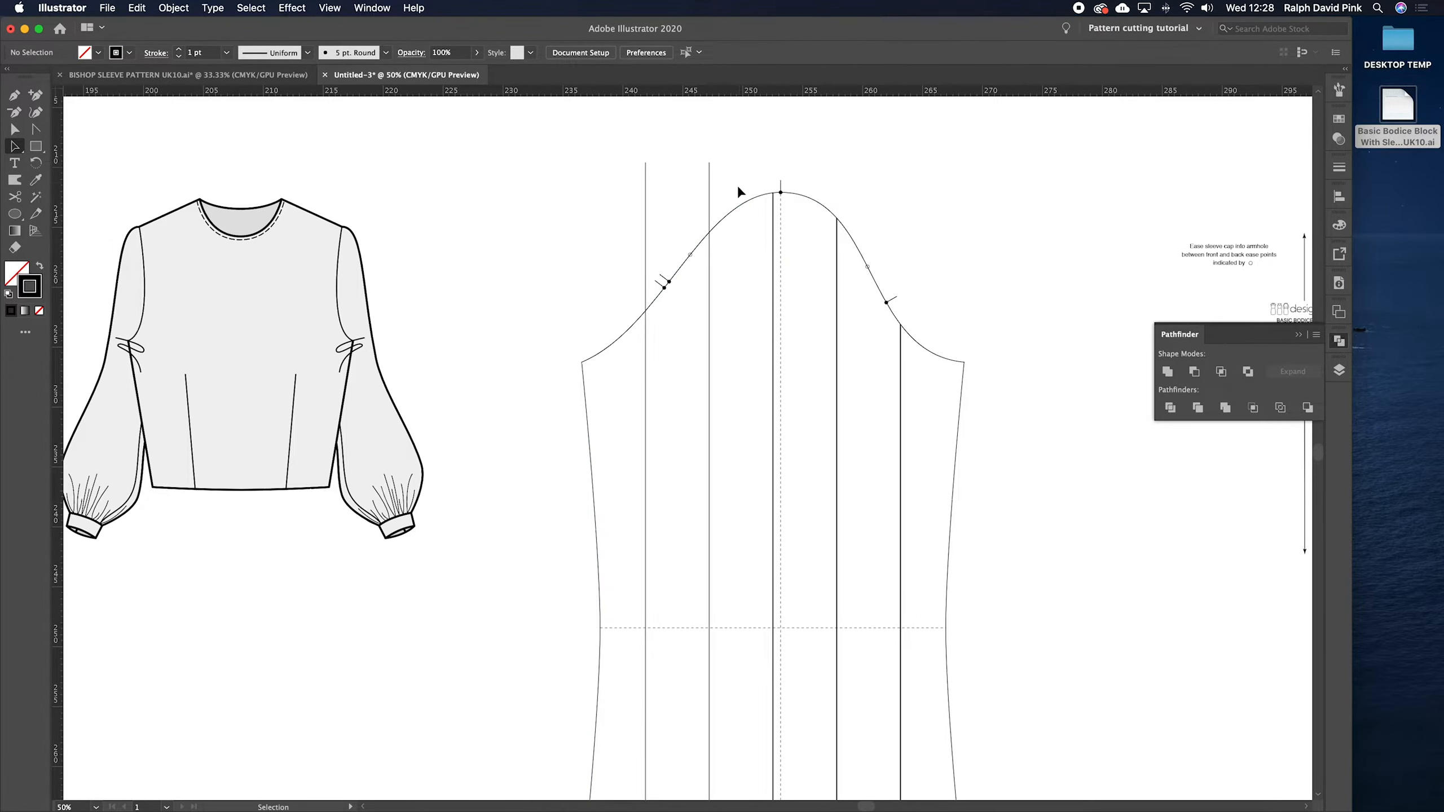
{"action": "left_click", "coordinate": [708, 210]}
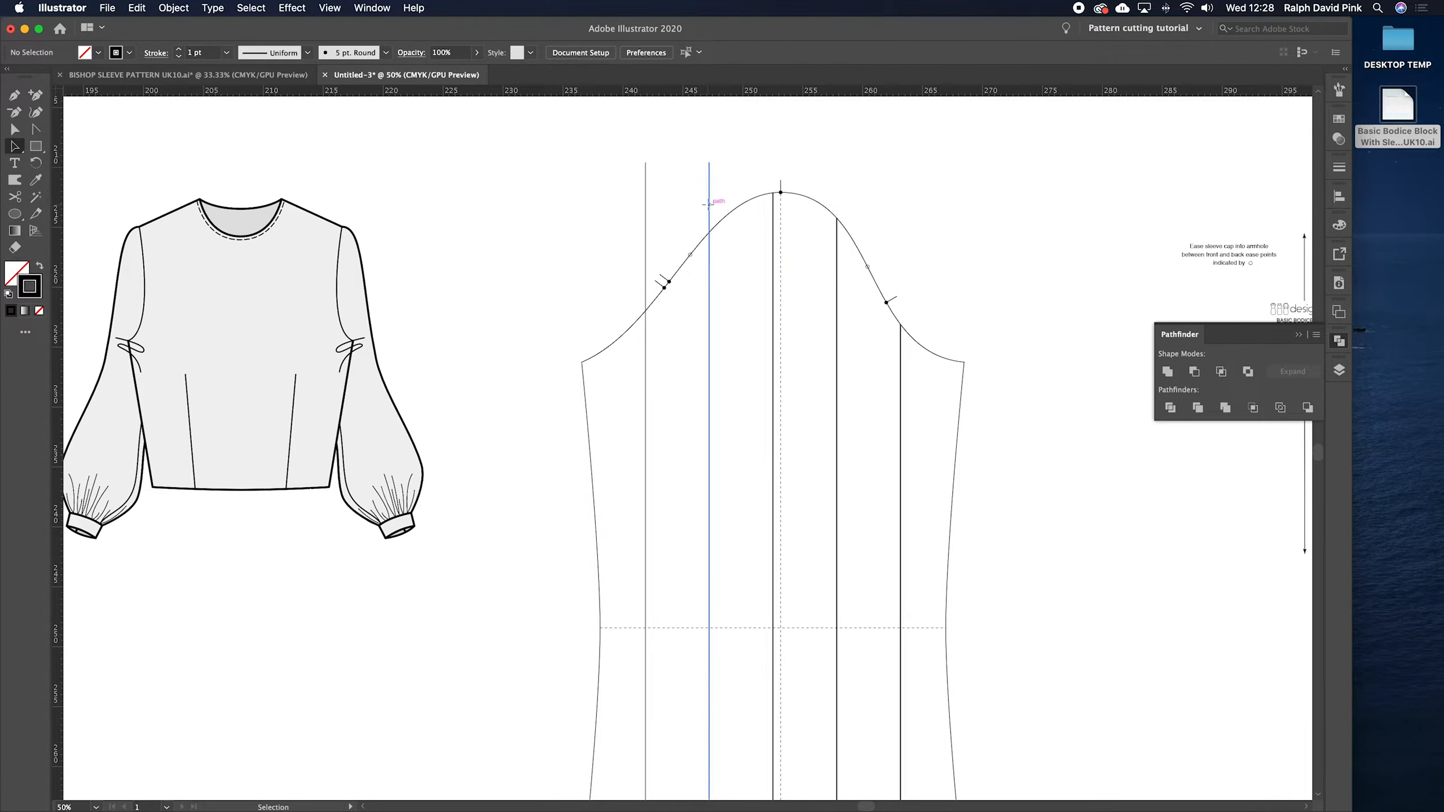
{"action": "left_click", "coordinate": [738, 179]}
{"action": "left_click", "coordinate": [733, 209]}
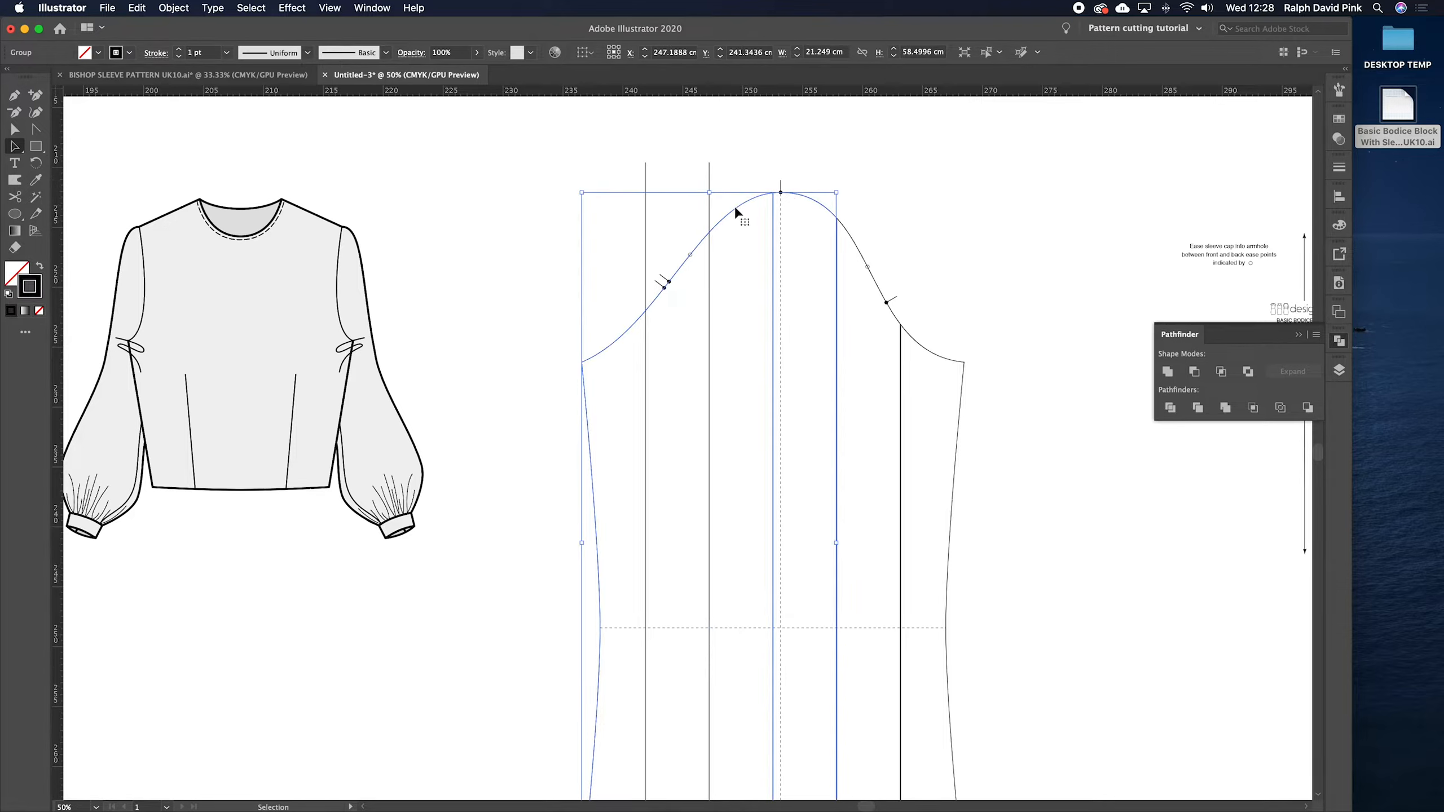
{"action": "left_click", "coordinate": [173, 7]}
{"action": "left_click", "coordinate": [205, 91]}
- Cut the remaining left sleeve piece along the second division line from the left with Minus Front, and select the result
{"action": "left_click", "coordinate": [717, 203]}
{"action": "left_click_drag", "start_coordinate": [704, 251], "coordinate": [705, 251]}
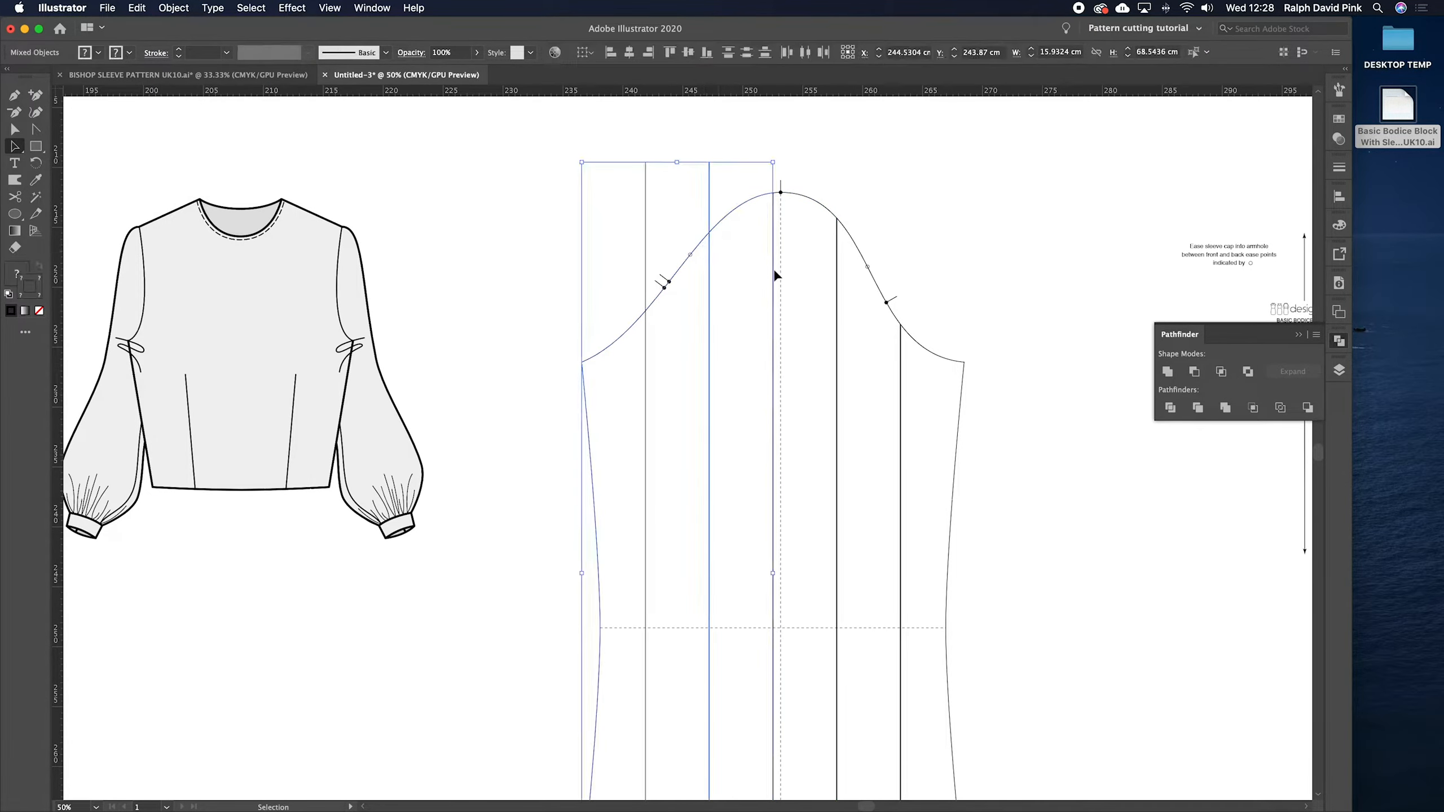
{"action": "left_click", "coordinate": [1195, 371]}
{"action": "scroll", "coordinate": [688, 210], "scroll_direction": "down", "scroll_amount": 3}
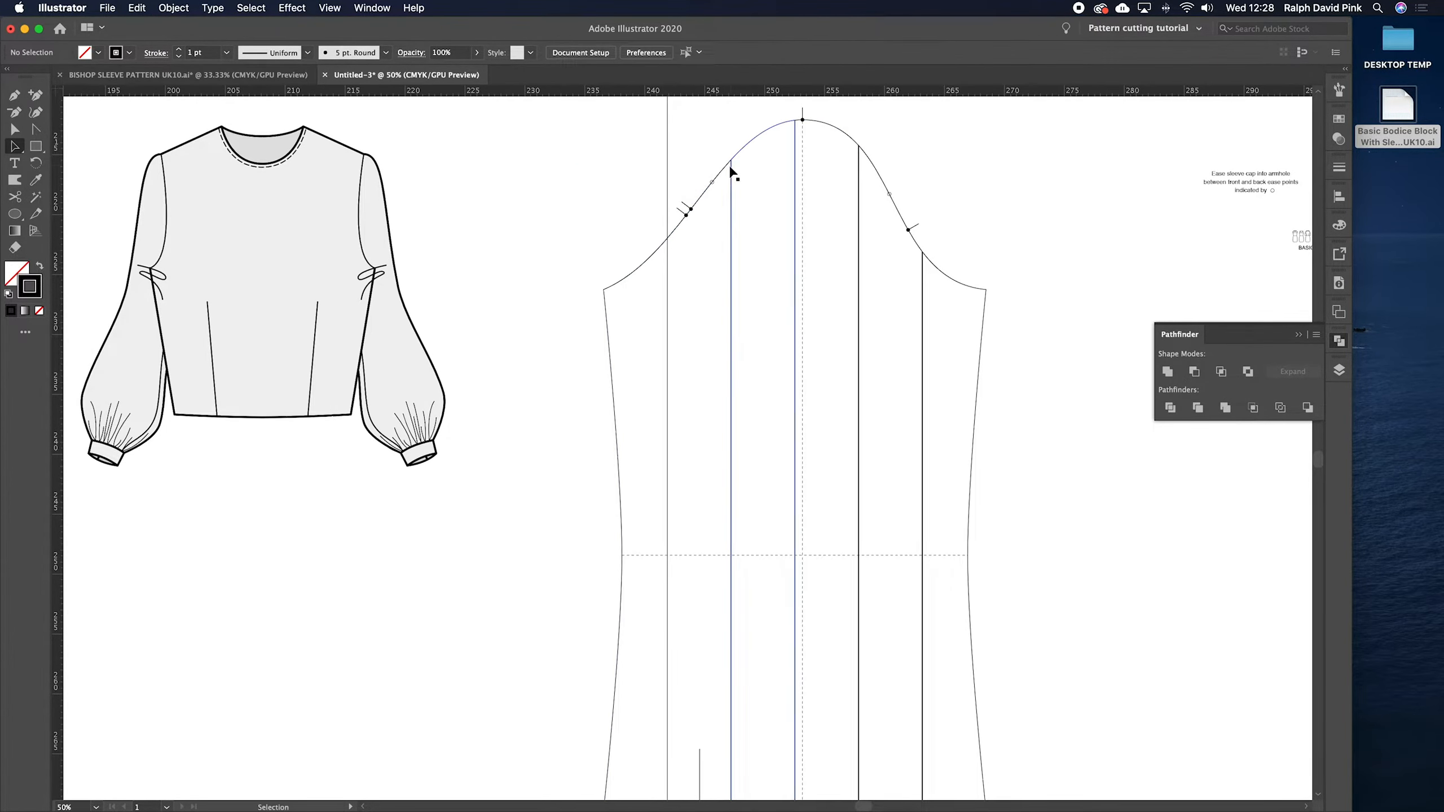
{"action": "left_click", "coordinate": [742, 204]}
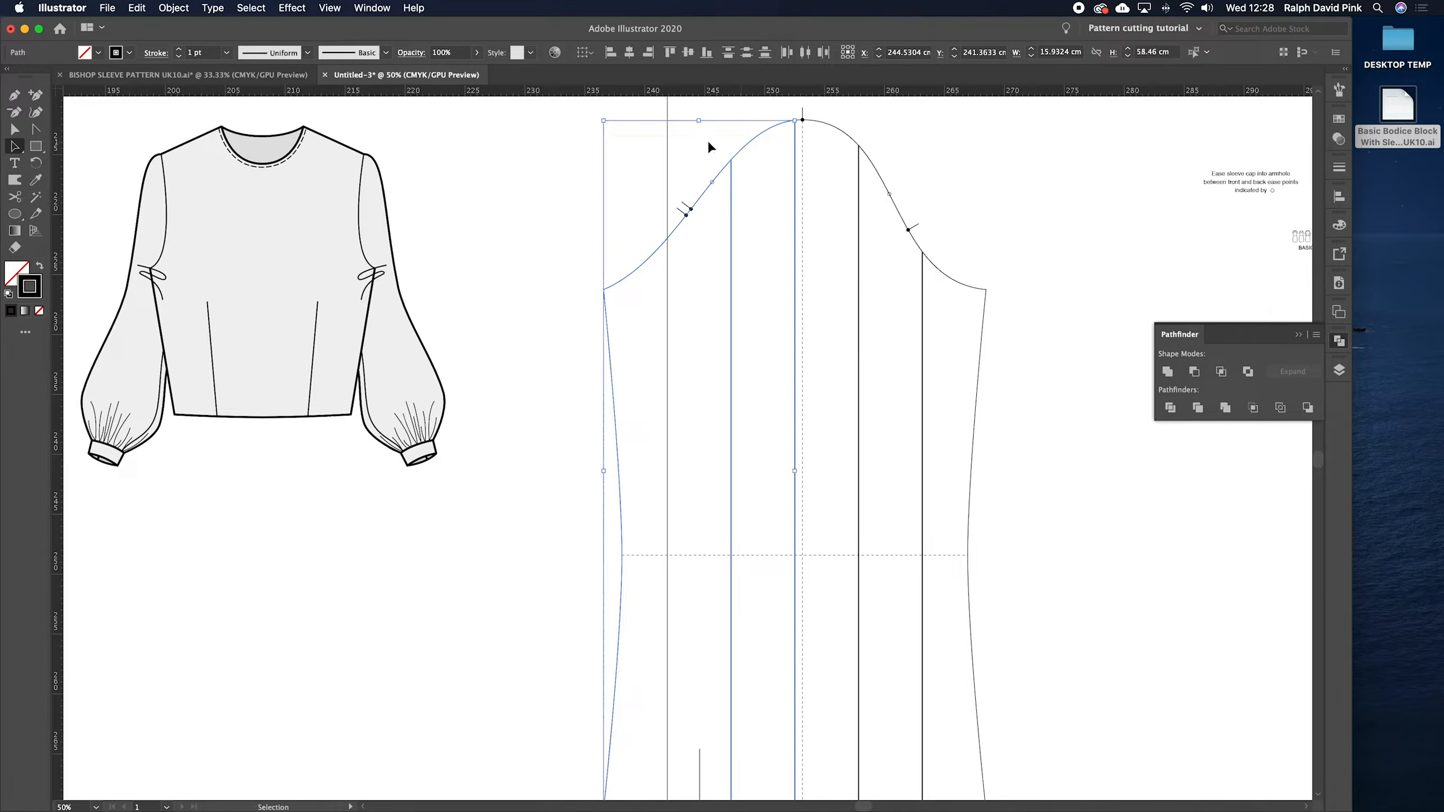
- Cut the remaining left sleeve piece along the leftmost division line with Minus Front, and deselect the result
{"action": "left_click", "coordinate": [667, 166], "text": "shift"}
{"action": "scroll", "coordinate": [682, 165], "scroll_direction": "up", "scroll_amount": 2}
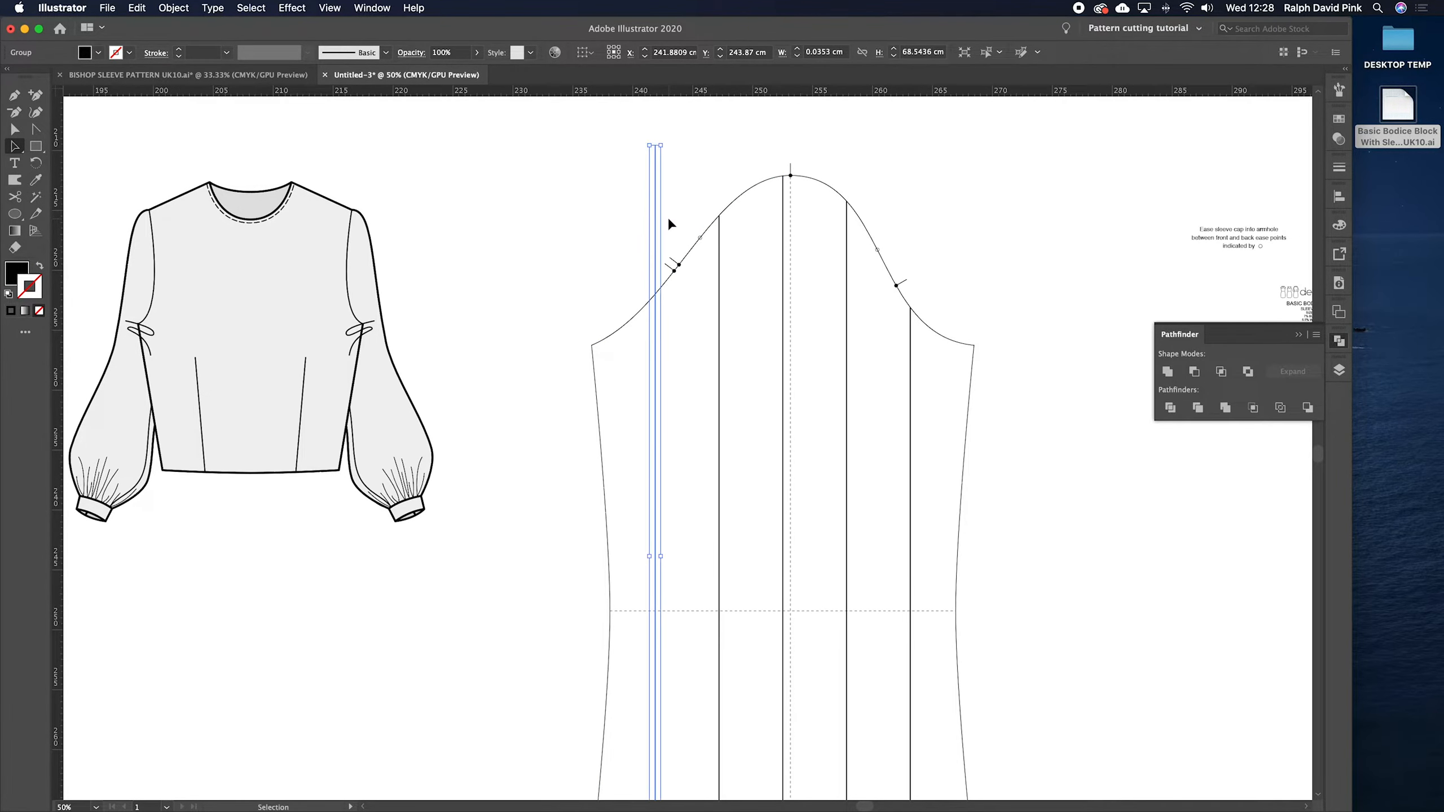
{"action": "left_click", "coordinate": [657, 199], "text": "shift"}
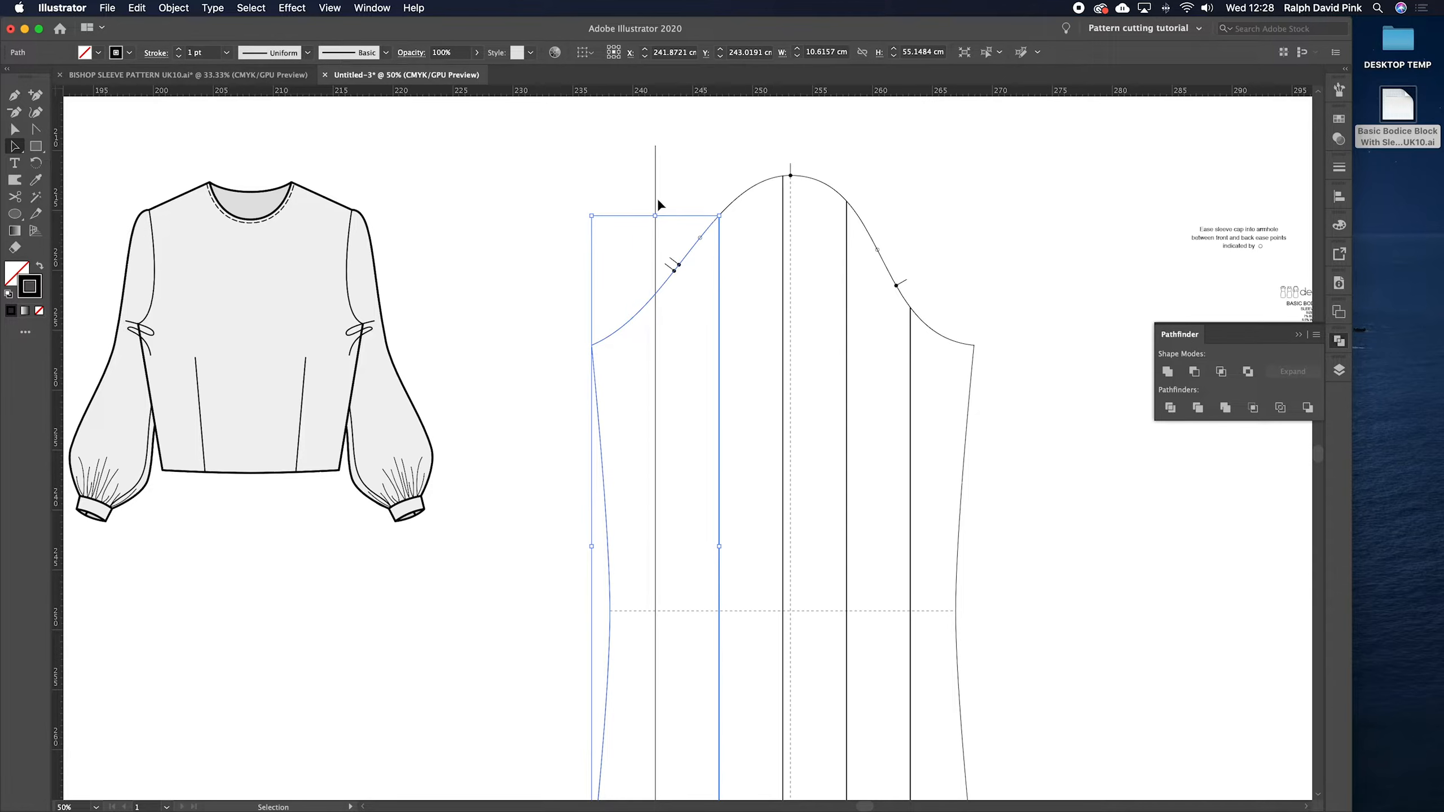
{"action": "left_click", "coordinate": [1194, 370]}
{"action": "left_click", "coordinate": [875, 195]}
{"action": "key", "text": "super+minus"}
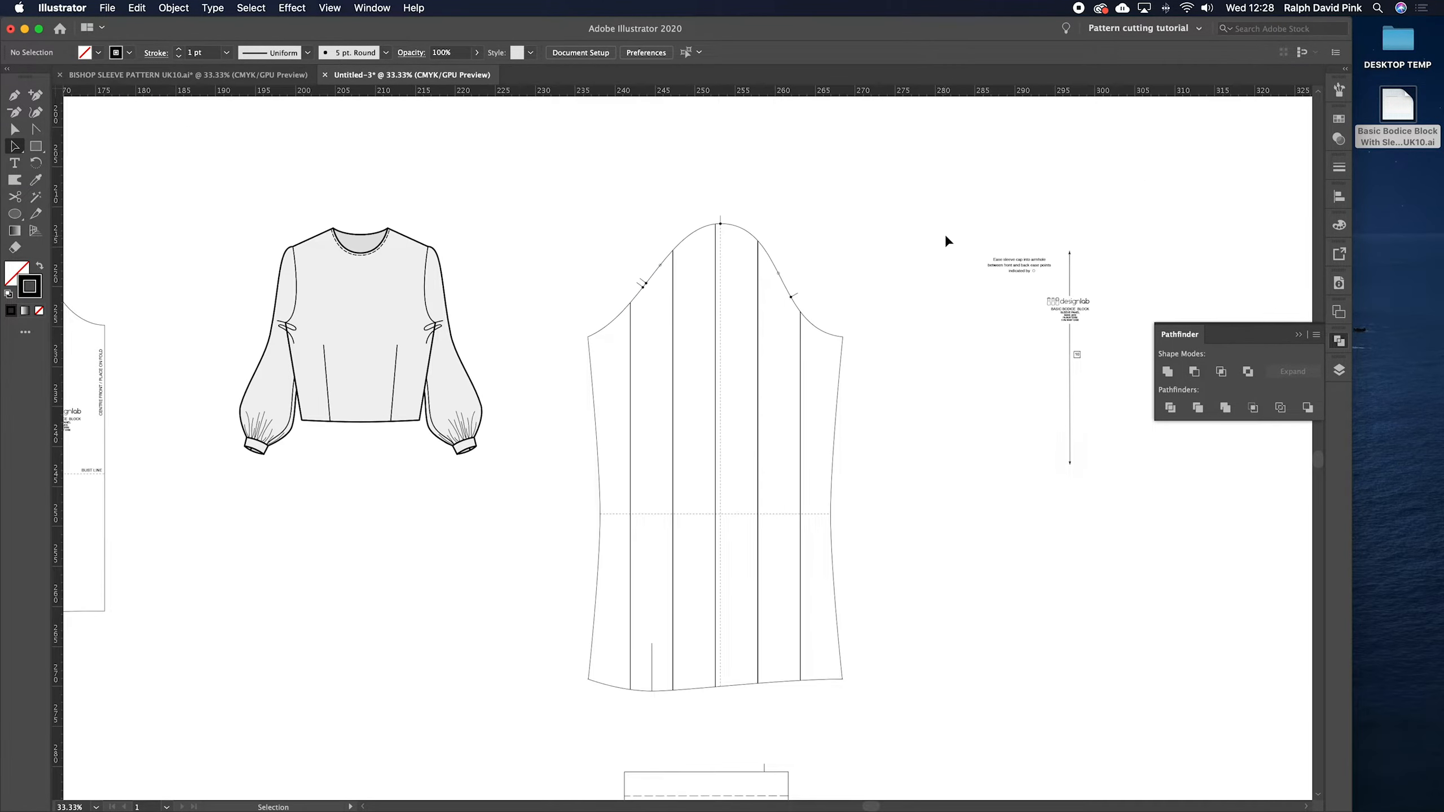
- Pull the sleeve panels apart one by one to check that each is a separate piece
{"action": "left_click", "coordinate": [631, 339]}
{"action": "left_click", "coordinate": [869, 278]}
{"action": "left_click_drag", "start_coordinate": [831, 336], "coordinate": [942, 295]}
{"action": "left_click_drag", "start_coordinate": [779, 272], "coordinate": [875, 245]}
{"action": "left_click_drag", "start_coordinate": [744, 232], "coordinate": [715, 171]}
{"action": "left_click_drag", "start_coordinate": [658, 270], "coordinate": [578, 253]}
{"action": "left_click_drag", "start_coordinate": [611, 324], "coordinate": [497, 325]}
- Undo the panel moves to put the sleeve back together
{"action": "key", "text": "super+z"}
{"action": "key", "text": "super+z"}
{"action": "key", "text": "super+z"}
{"action": "key", "text": "super+z"}
{"action": "key", "text": "super+z"}
{"action": "key", "text": "super+z"}
{"action": "key", "text": "super+z"}
{"action": "key", "text": "super+z"}
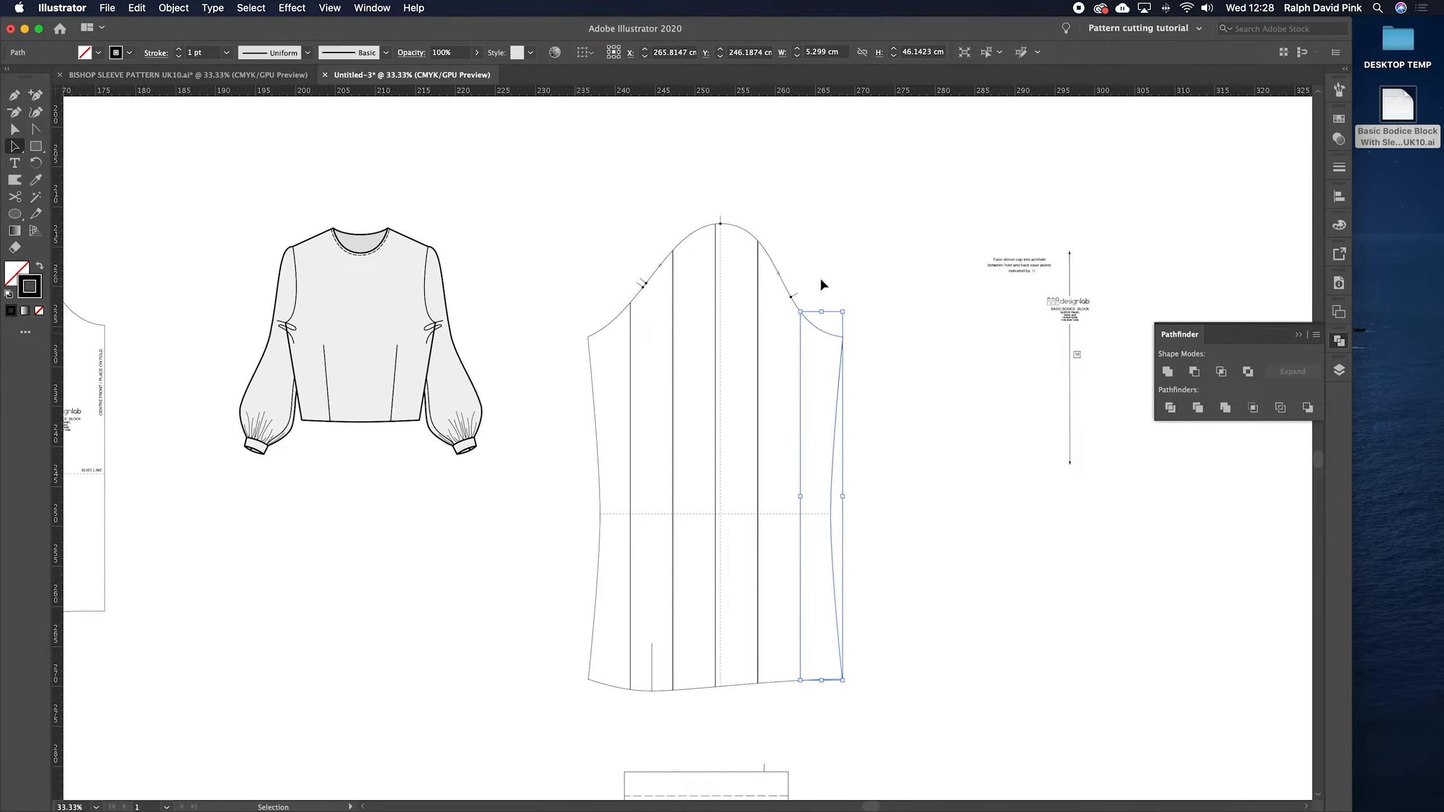
{"action": "left_click_drag", "start_coordinate": [799, 446], "coordinate": [836, 421]}
{"action": "key", "text": "super+="}
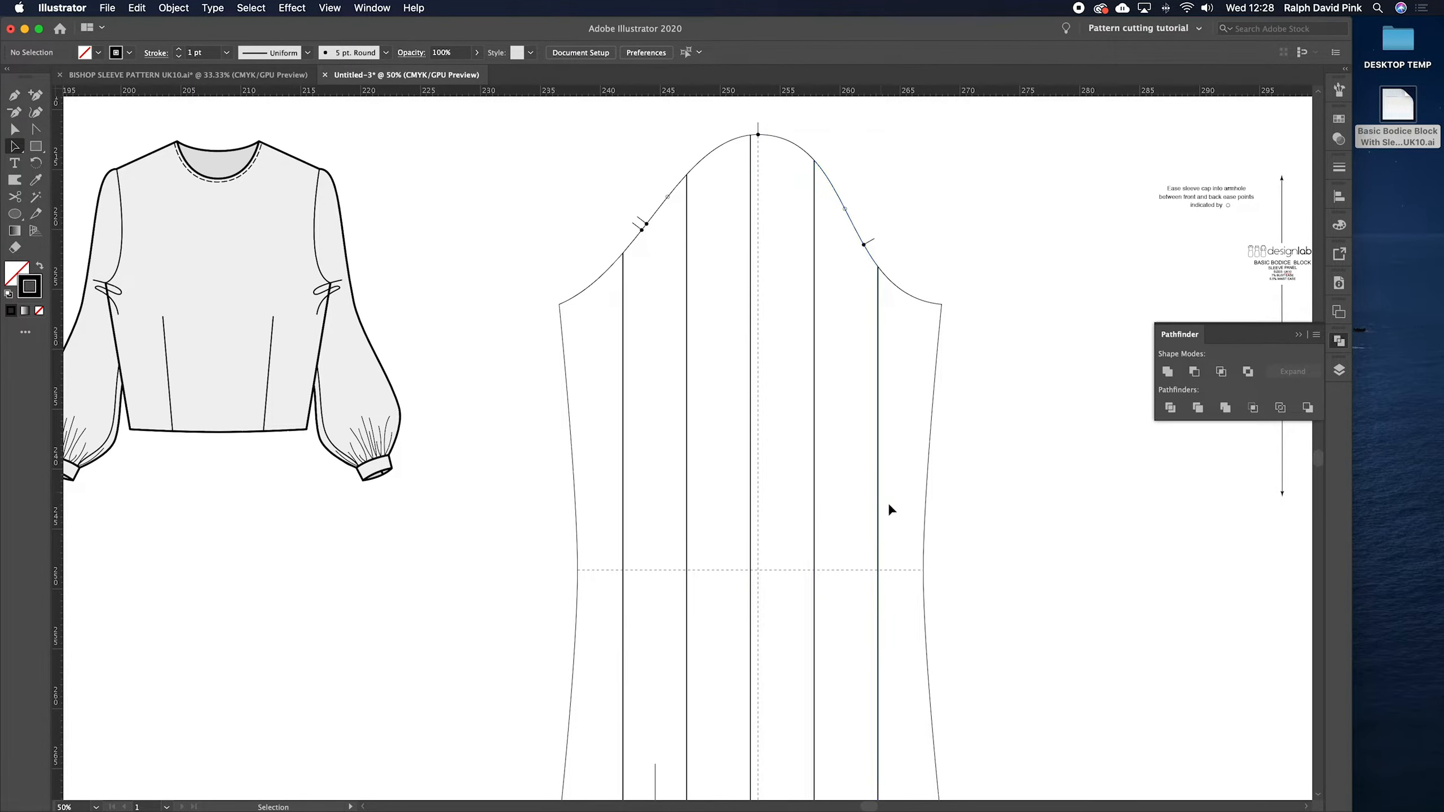
{"action": "left_click", "coordinate": [869, 245]}
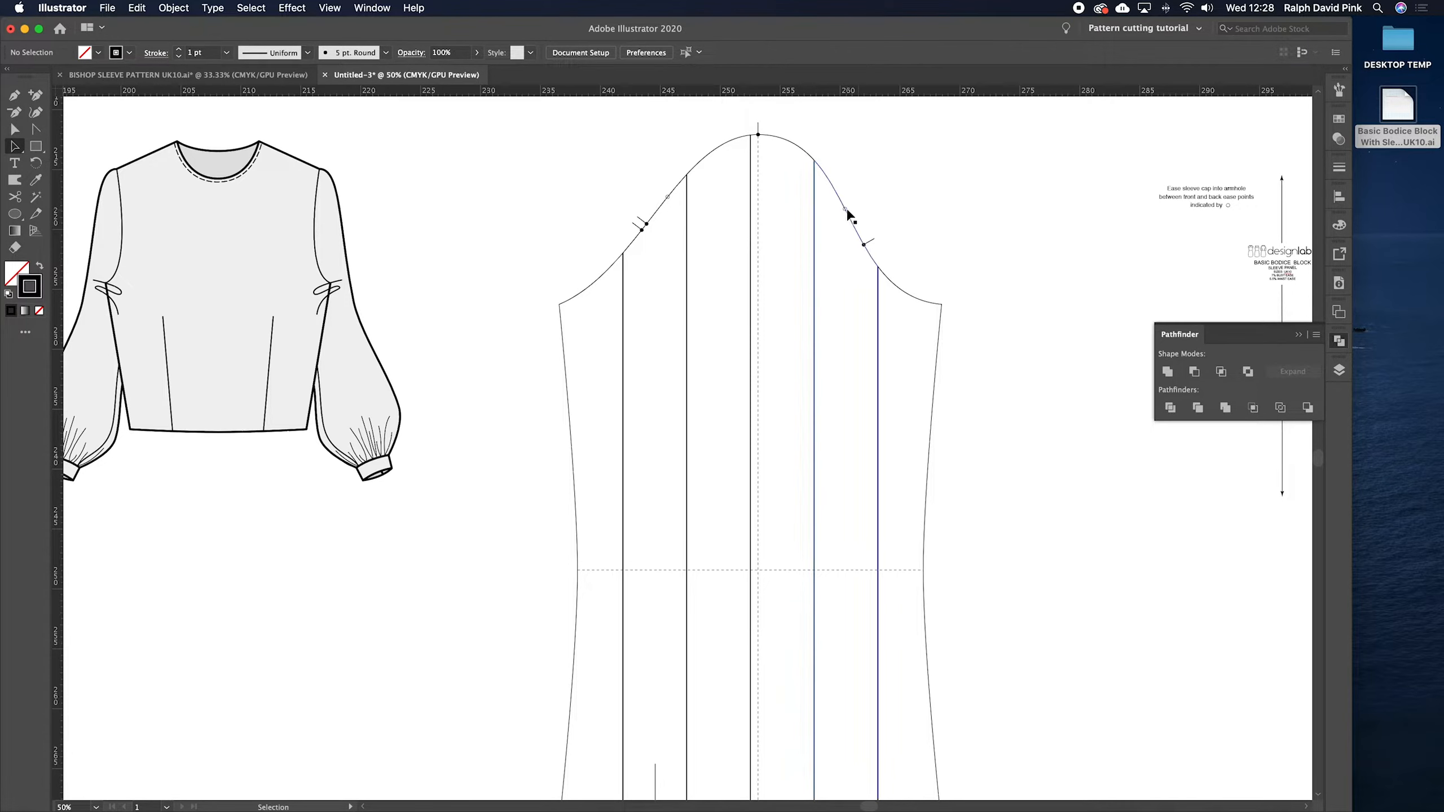
{"action": "left_click", "coordinate": [869, 251]}
{"action": "left_click", "coordinate": [842, 323]}
{"action": "left_click_drag", "start_coordinate": [835, 358], "coordinate": [834, 333]}
- Split the horizontal dashed line across the sleeve with Scissors at its intersections with the five vertical division lines, and deselect it
{"action": "key", "text": "a"}
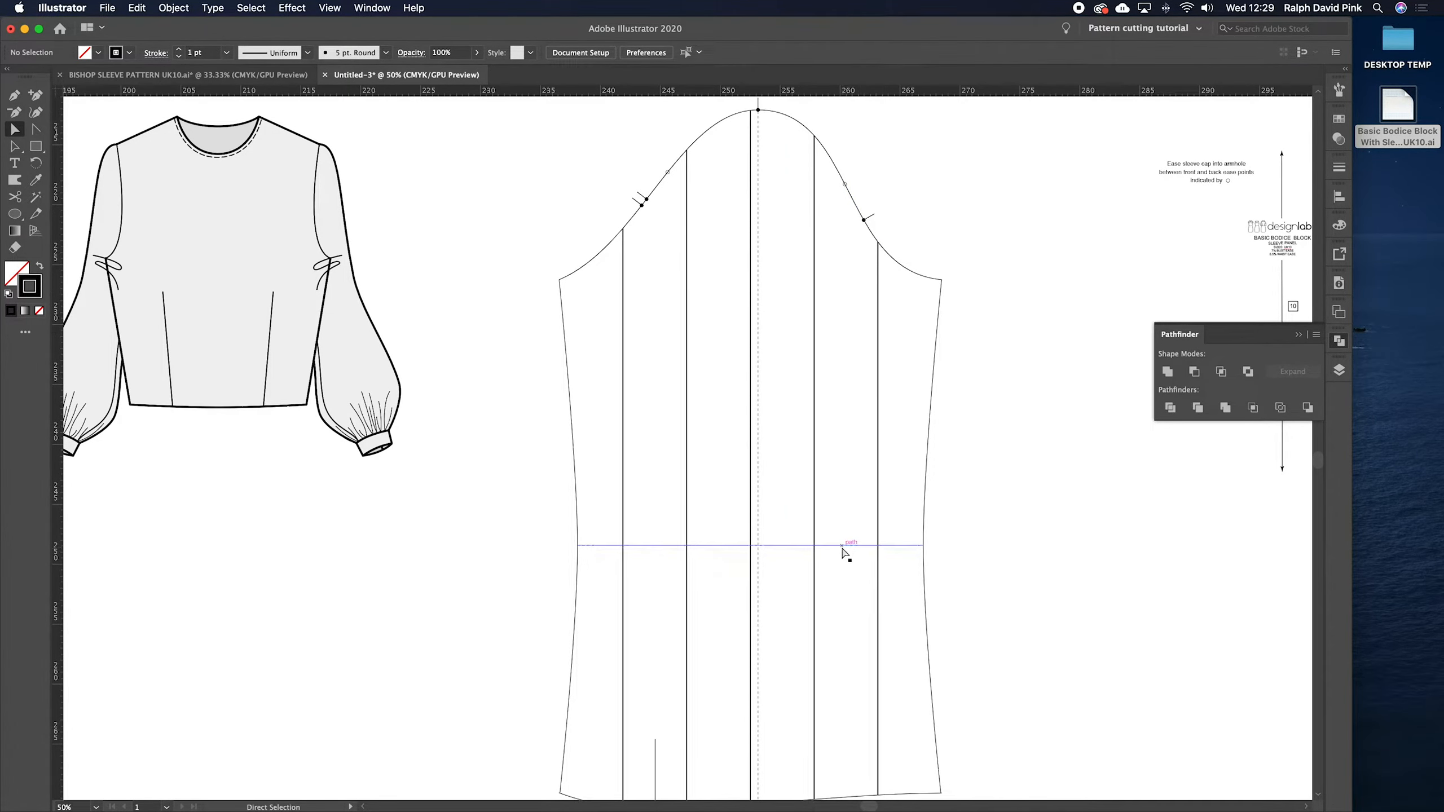
{"action": "left_click", "coordinate": [839, 545]}
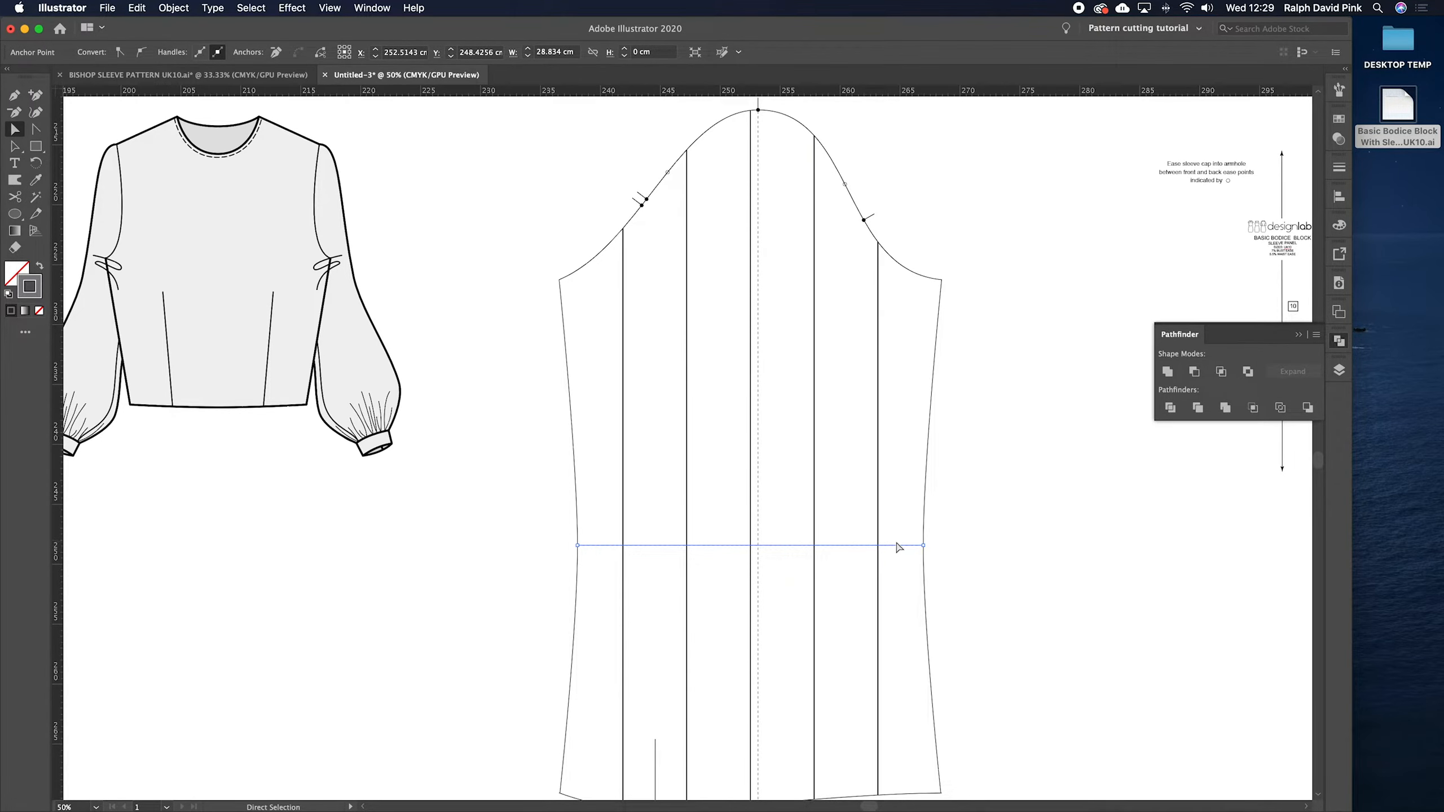
{"action": "left_click_drag", "start_coordinate": [895, 543], "coordinate": [876, 491]}
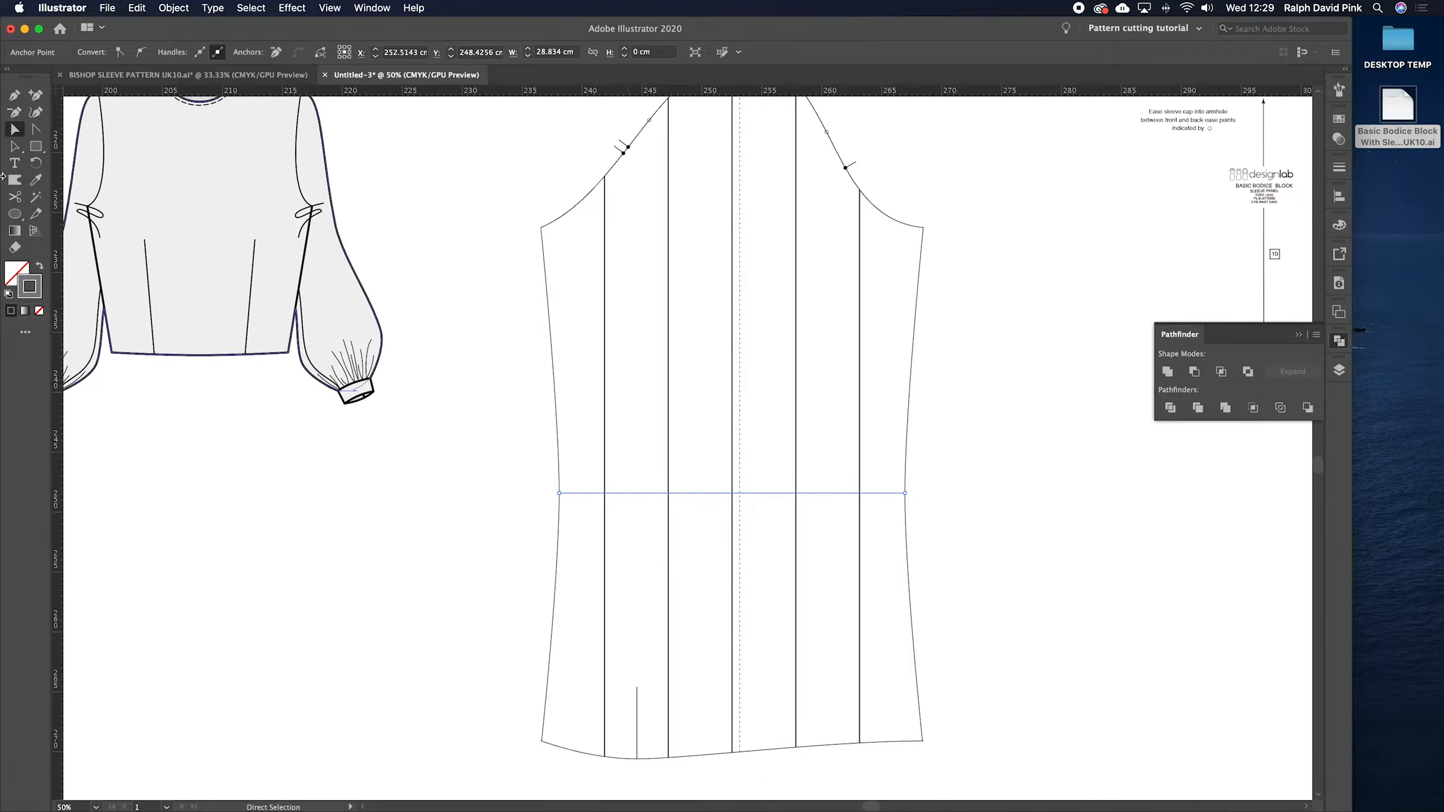
{"action": "left_click", "coordinate": [14, 197]}
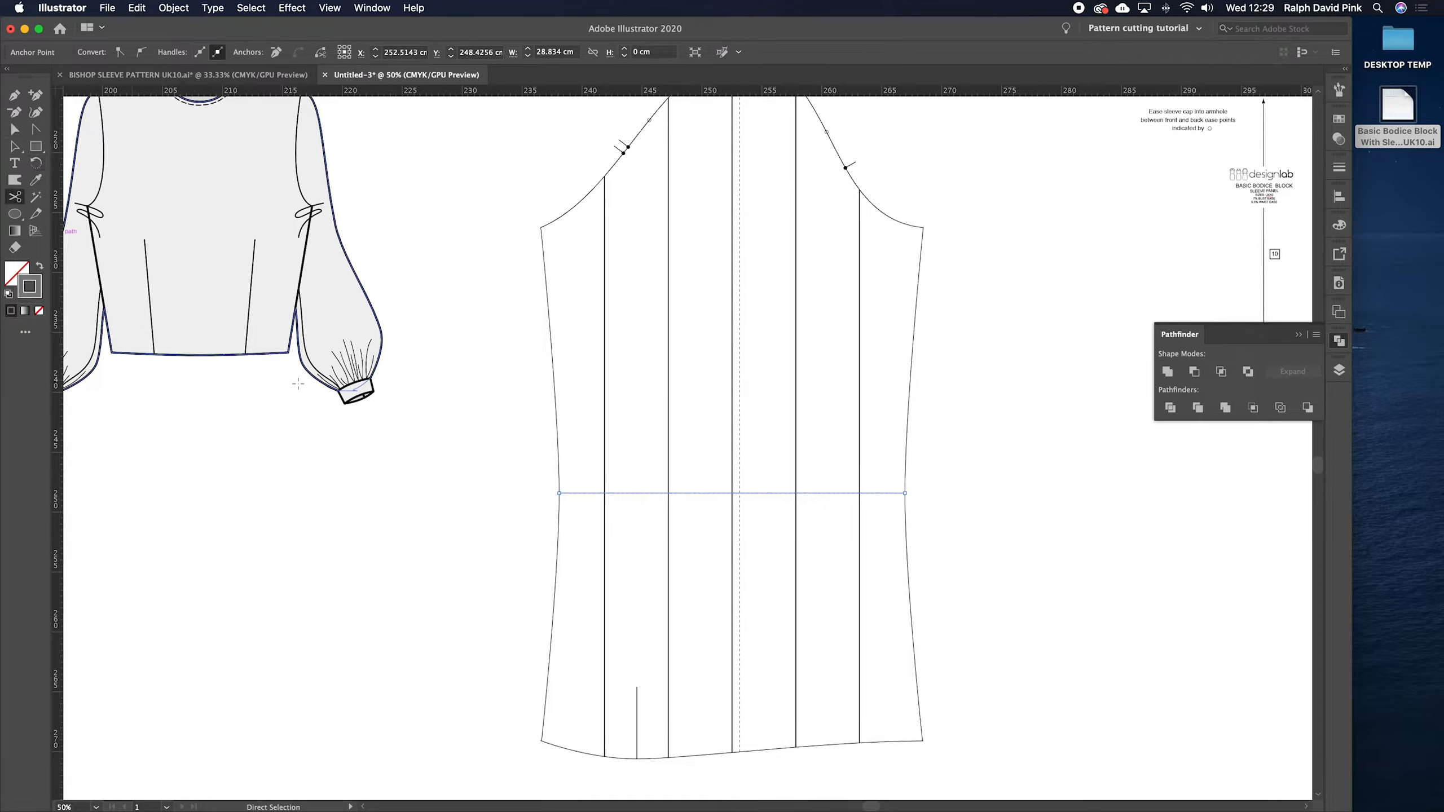
{"action": "left_click", "coordinate": [604, 493]}
{"action": "left_click", "coordinate": [732, 493]}
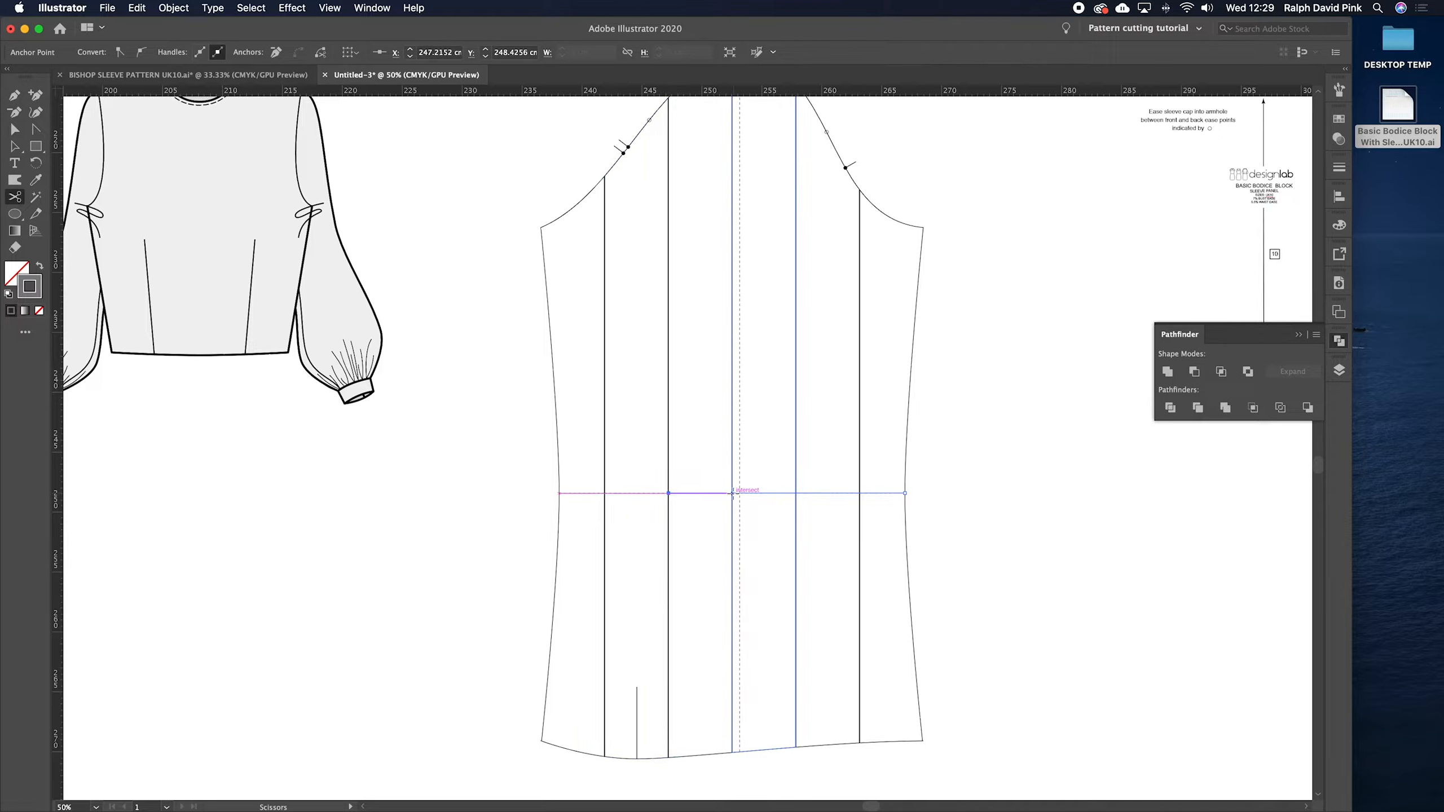
{"action": "left_click", "coordinate": [796, 493]}
{"action": "left_click", "coordinate": [859, 493]}
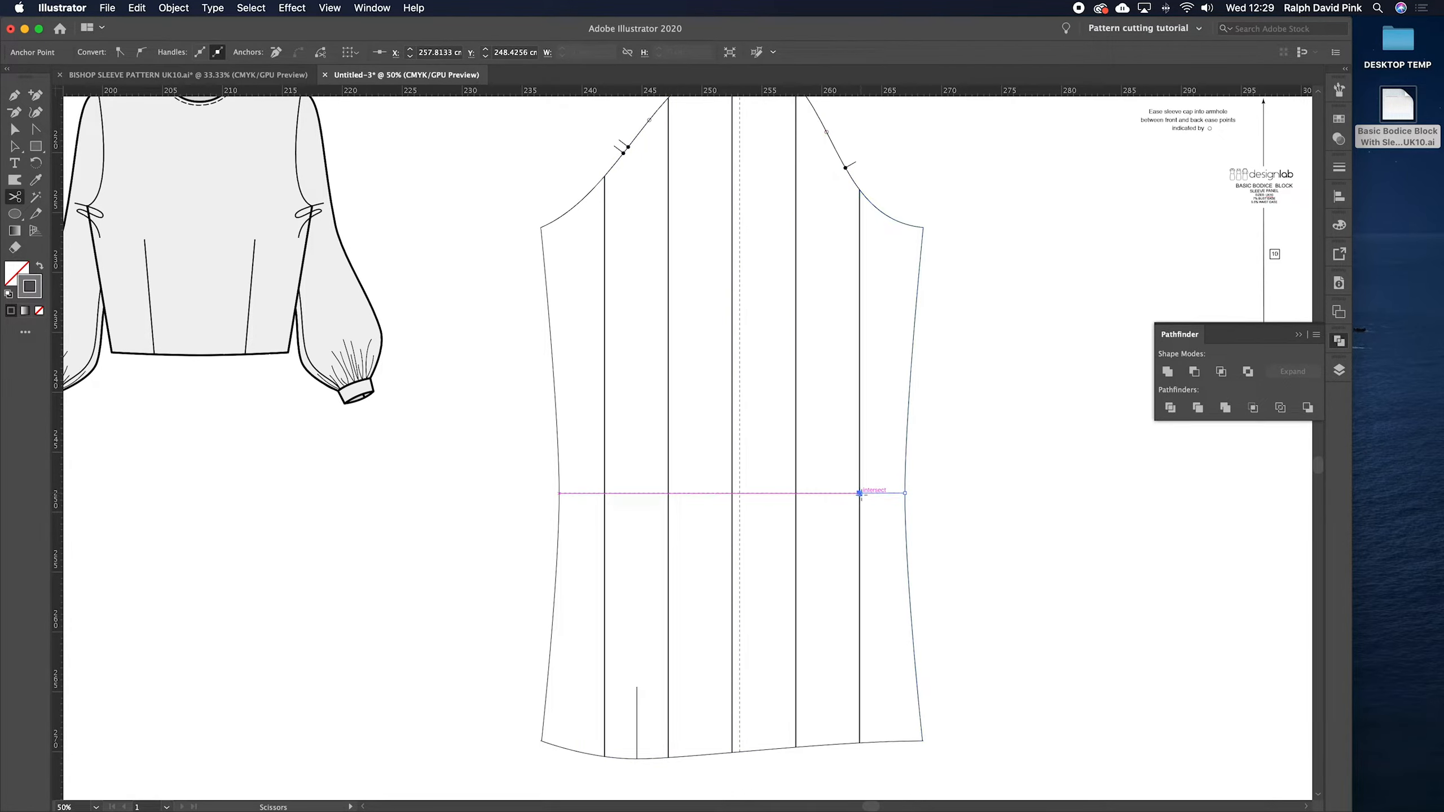
{"action": "left_click", "coordinate": [14, 146]}
{"action": "left_click", "coordinate": [1074, 306]}
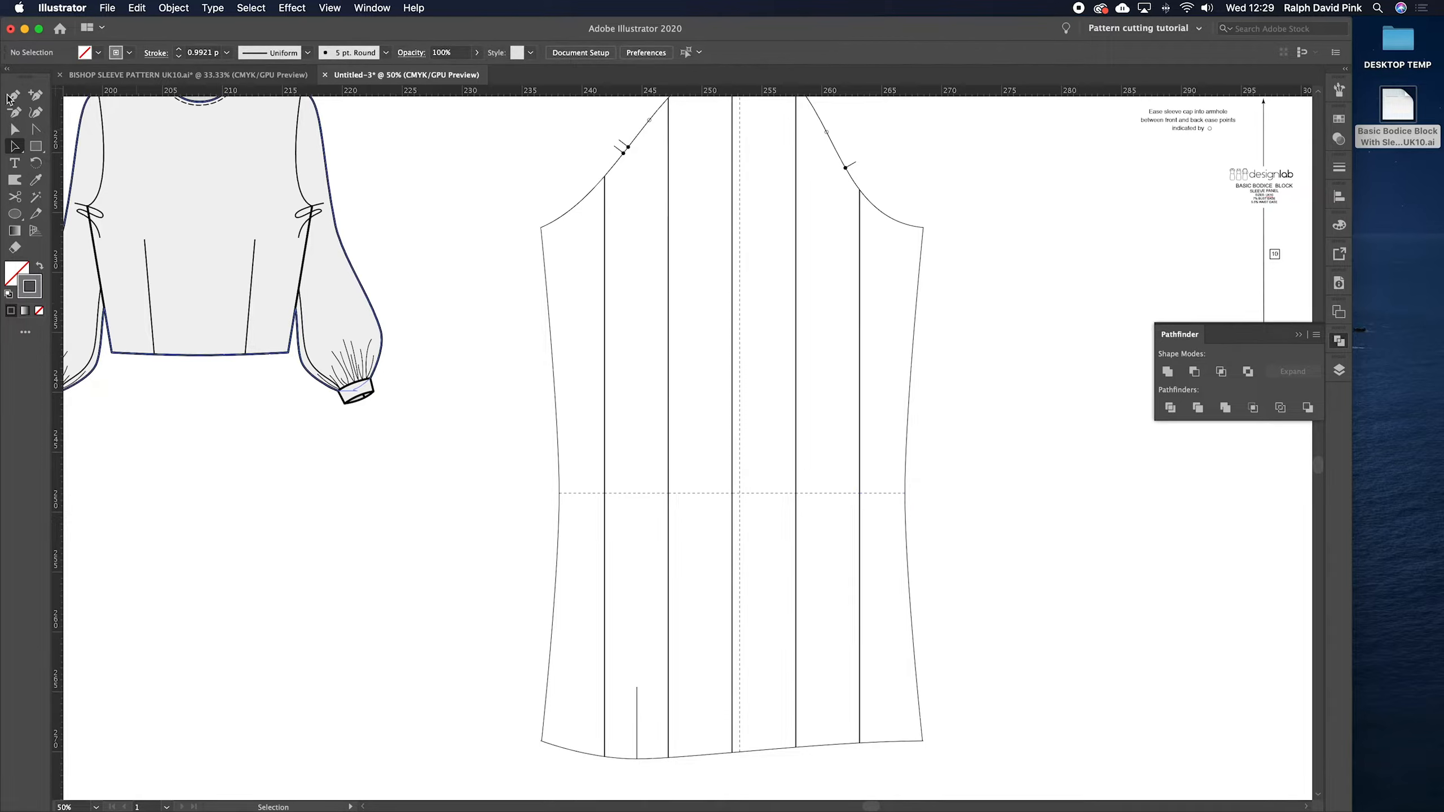
- Ungroup the split horizontal dashed line and select individual segments to check that they are separate
{"action": "left_click", "coordinate": [778, 494]}
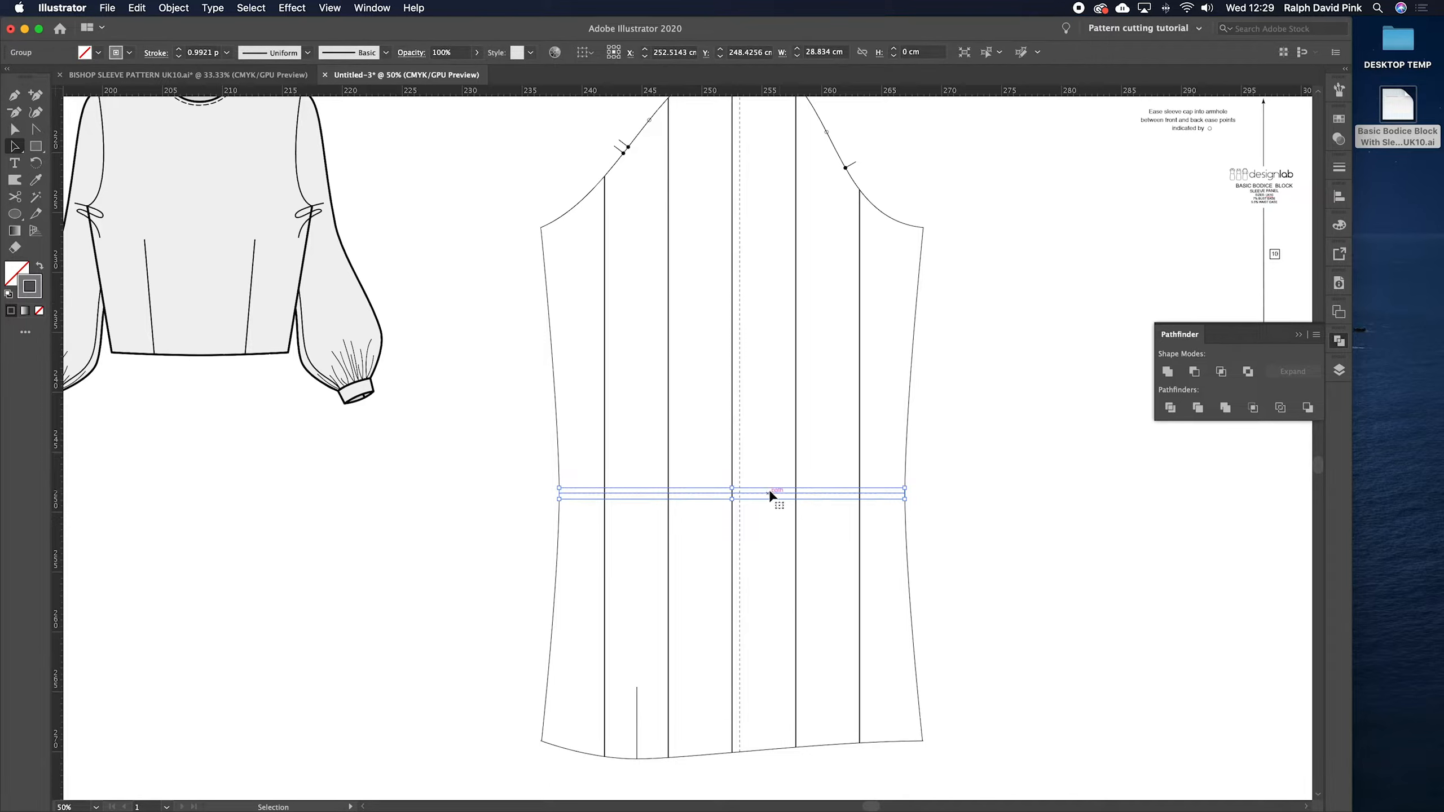
{"action": "left_click", "coordinate": [174, 7]}
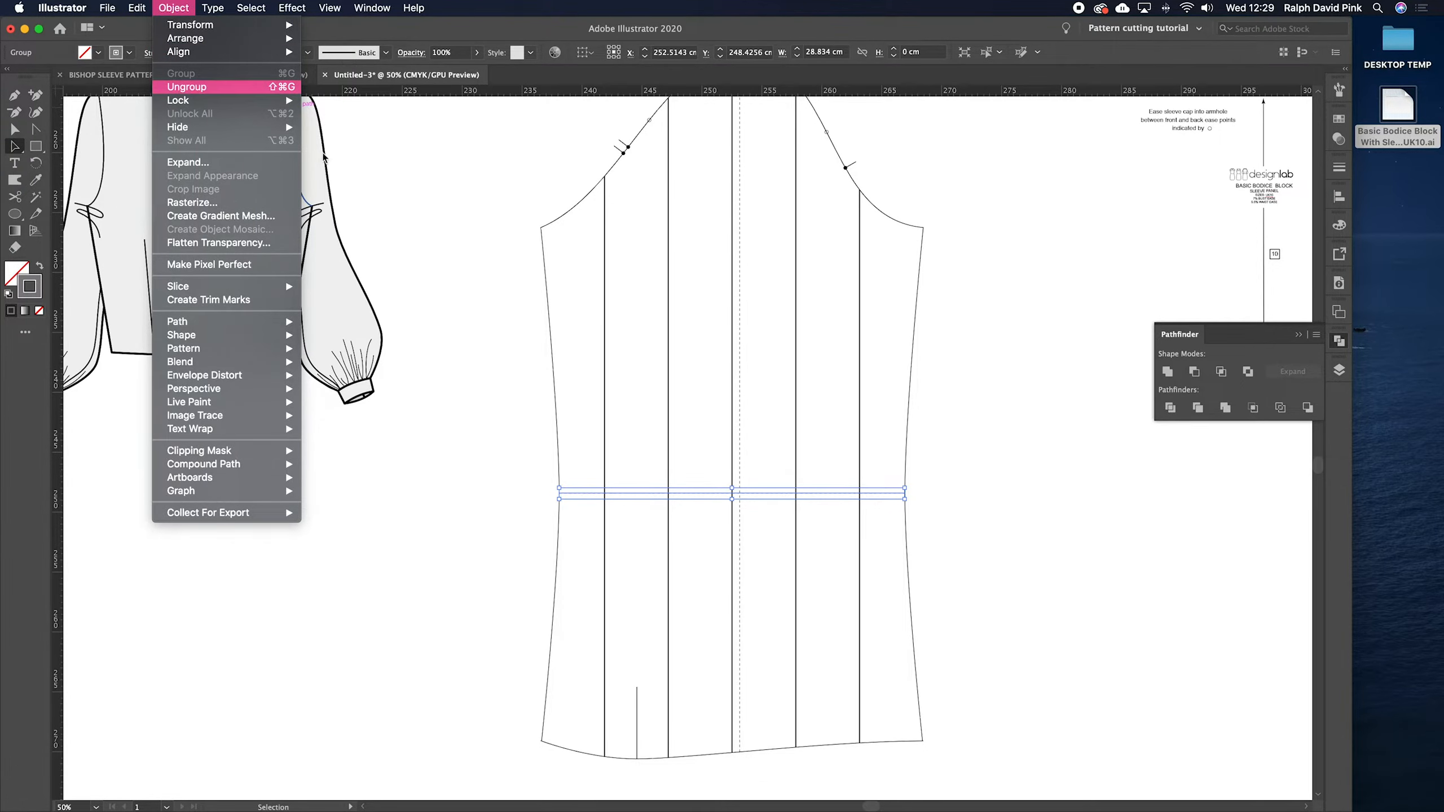
{"action": "key", "text": "super+shift+g"}
{"action": "left_click", "coordinate": [1006, 467]}
{"action": "left_click", "coordinate": [882, 492]}
{"action": "left_click", "coordinate": [826, 492]}
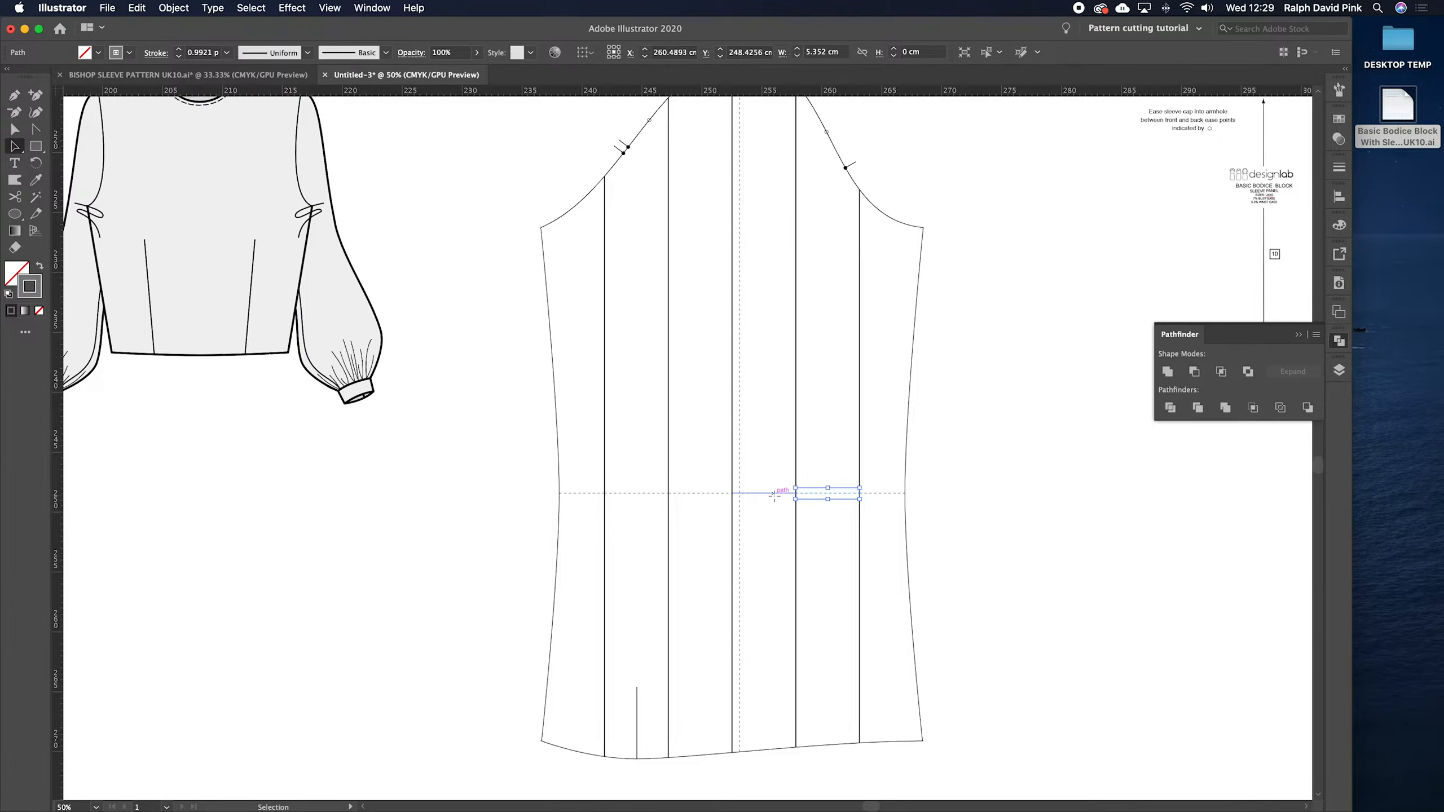
{"action": "left_click", "coordinate": [774, 493]}
- Group the rightmost sleeve panel with its segment of the horizontal dashed line
{"action": "scroll", "coordinate": [824, 455], "scroll_direction": "up", "scroll_amount": 3}
{"action": "scroll", "coordinate": [824, 455], "scroll_direction": "right", "scroll_amount": 2}
{"action": "left_click_drag", "start_coordinate": [877, 307], "coordinate": [843, 659]}
{"action": "scroll", "coordinate": [925, 358], "scroll_direction": "down", "scroll_amount": 2}
{"action": "scroll", "coordinate": [925, 358], "scroll_direction": "right", "scroll_amount": 1}
{"action": "left_click", "coordinate": [651, 329]}
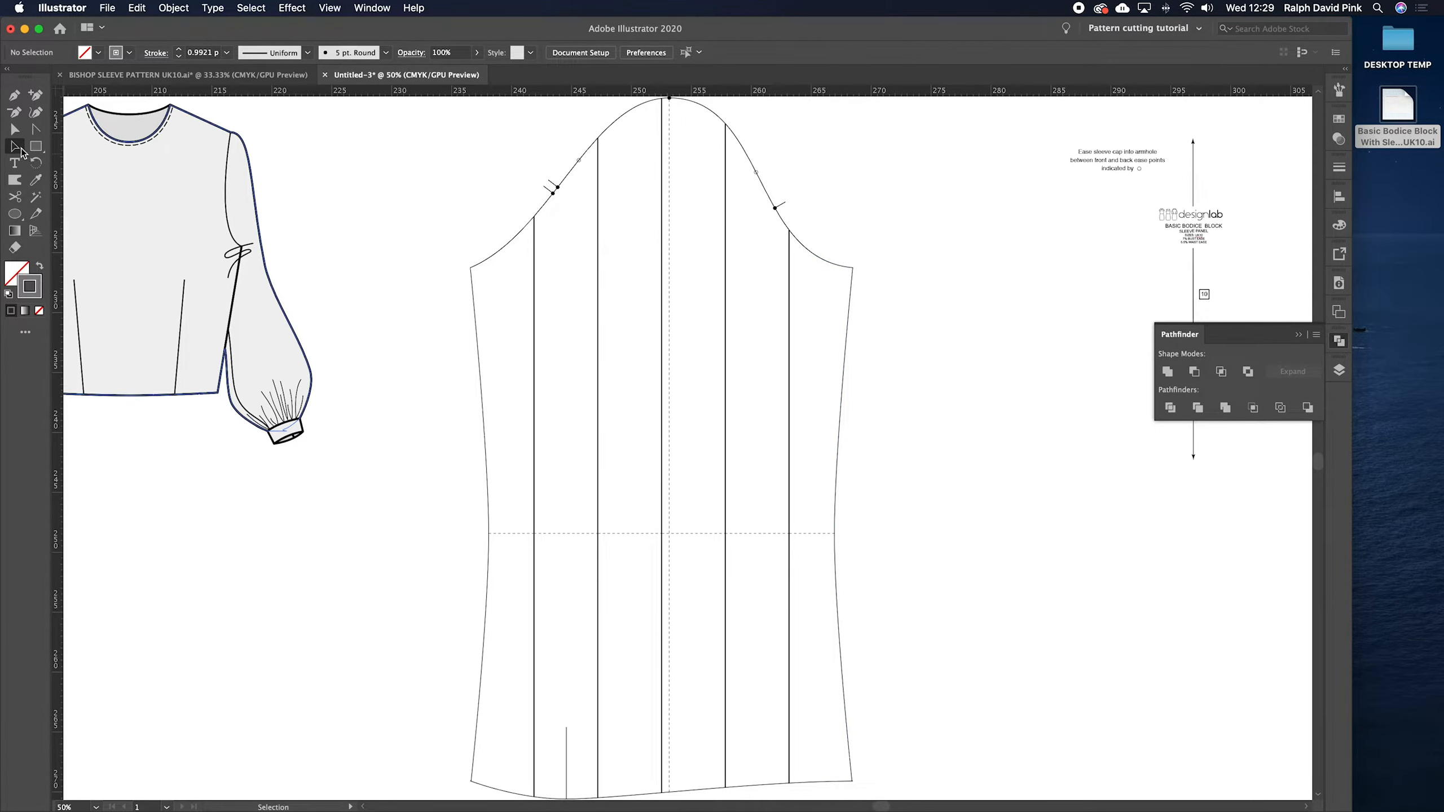
{"action": "left_click_drag", "start_coordinate": [863, 222], "coordinate": [813, 595]}
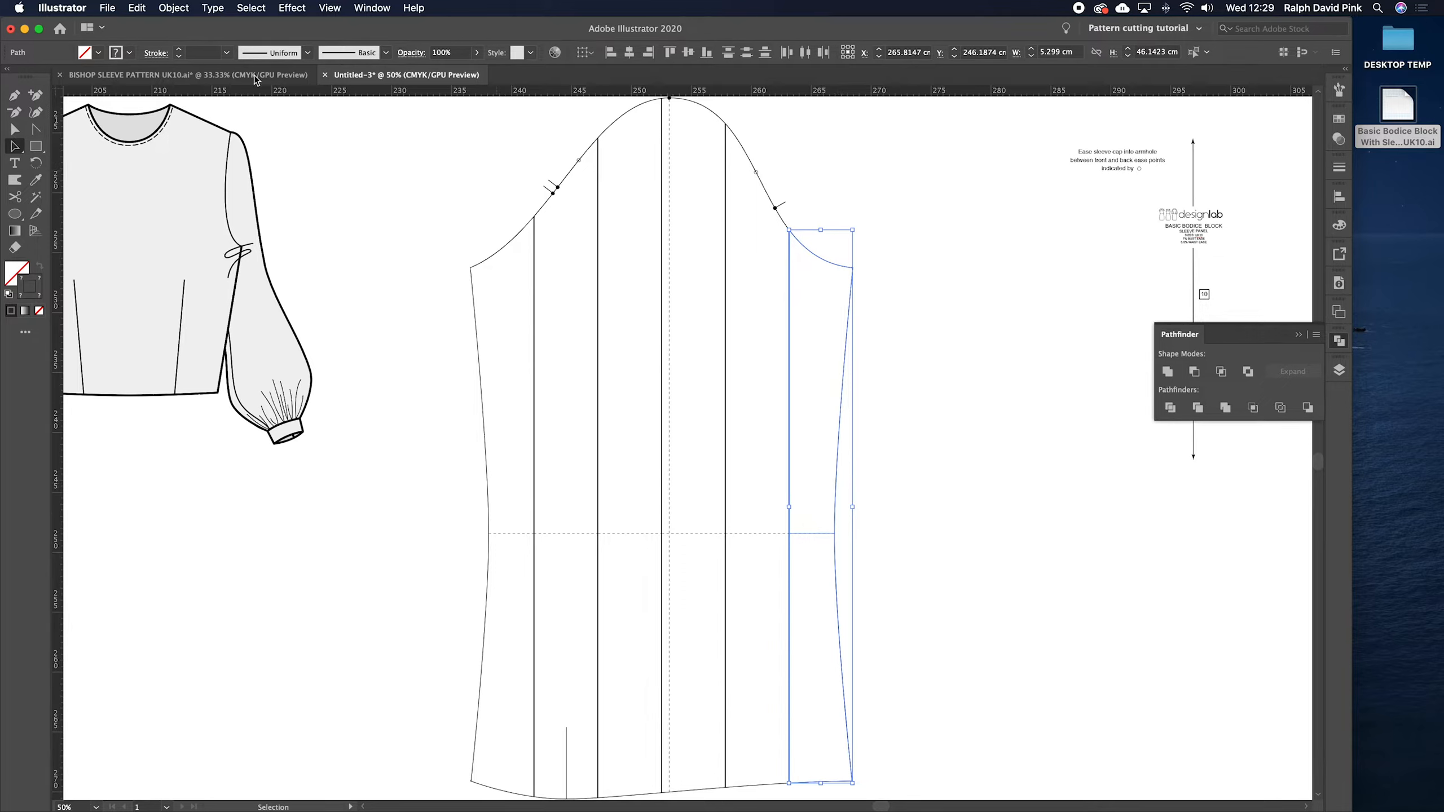
{"action": "left_click", "coordinate": [179, 8]}
{"action": "left_click", "coordinate": [188, 80]}
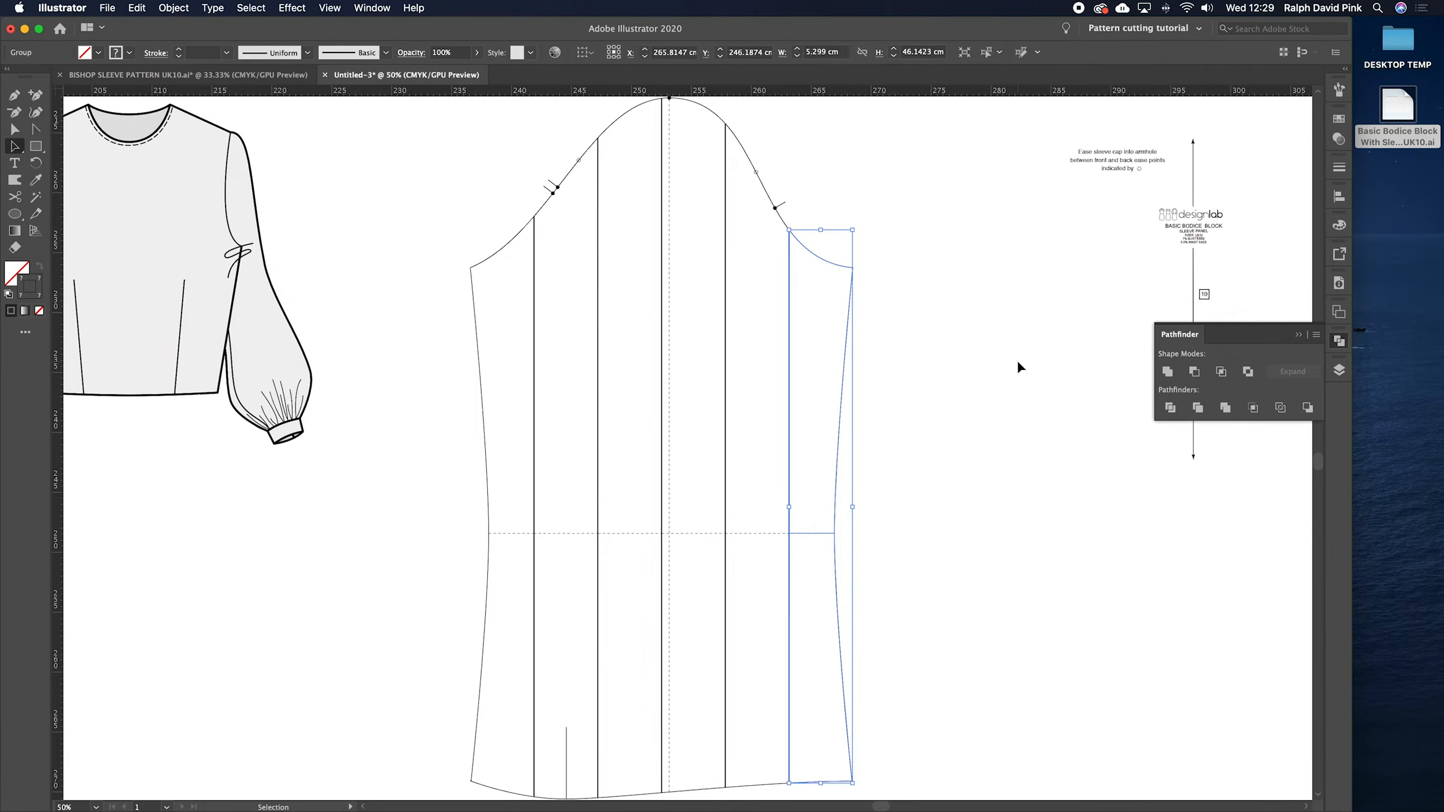
- Try moving the grouped rightmost panel away from the sleeve, and undo the move
{"action": "left_click", "coordinate": [873, 301]}
{"action": "left_click_drag", "start_coordinate": [850, 301], "coordinate": [951, 278]}
{"action": "key", "text": "super+z"}
- Ungroup the notch dots along the sleeve cap so each can be selected with its own panel
{"action": "left_click", "coordinate": [842, 159]}
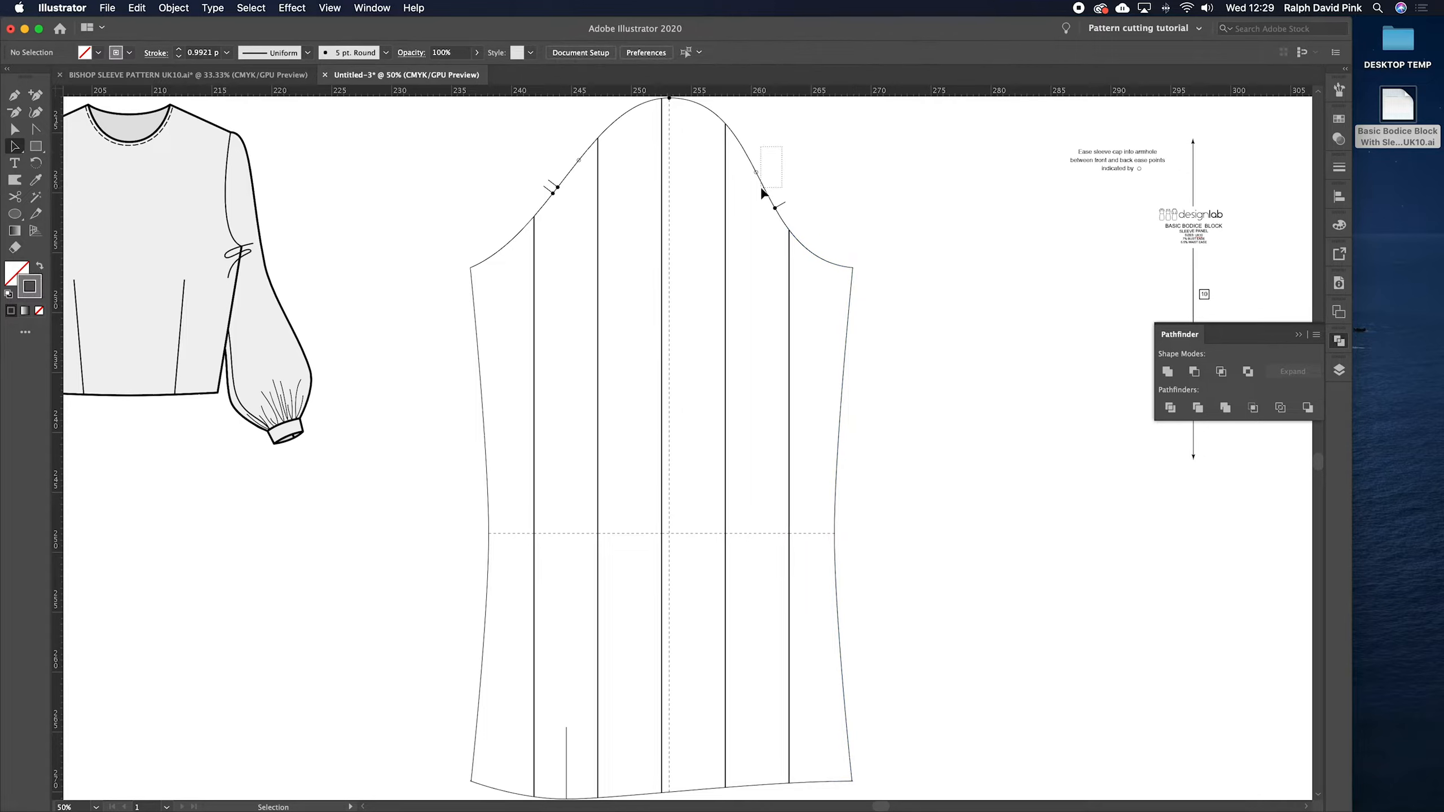
{"action": "left_click_drag", "start_coordinate": [743, 259], "coordinate": [743, 548]}
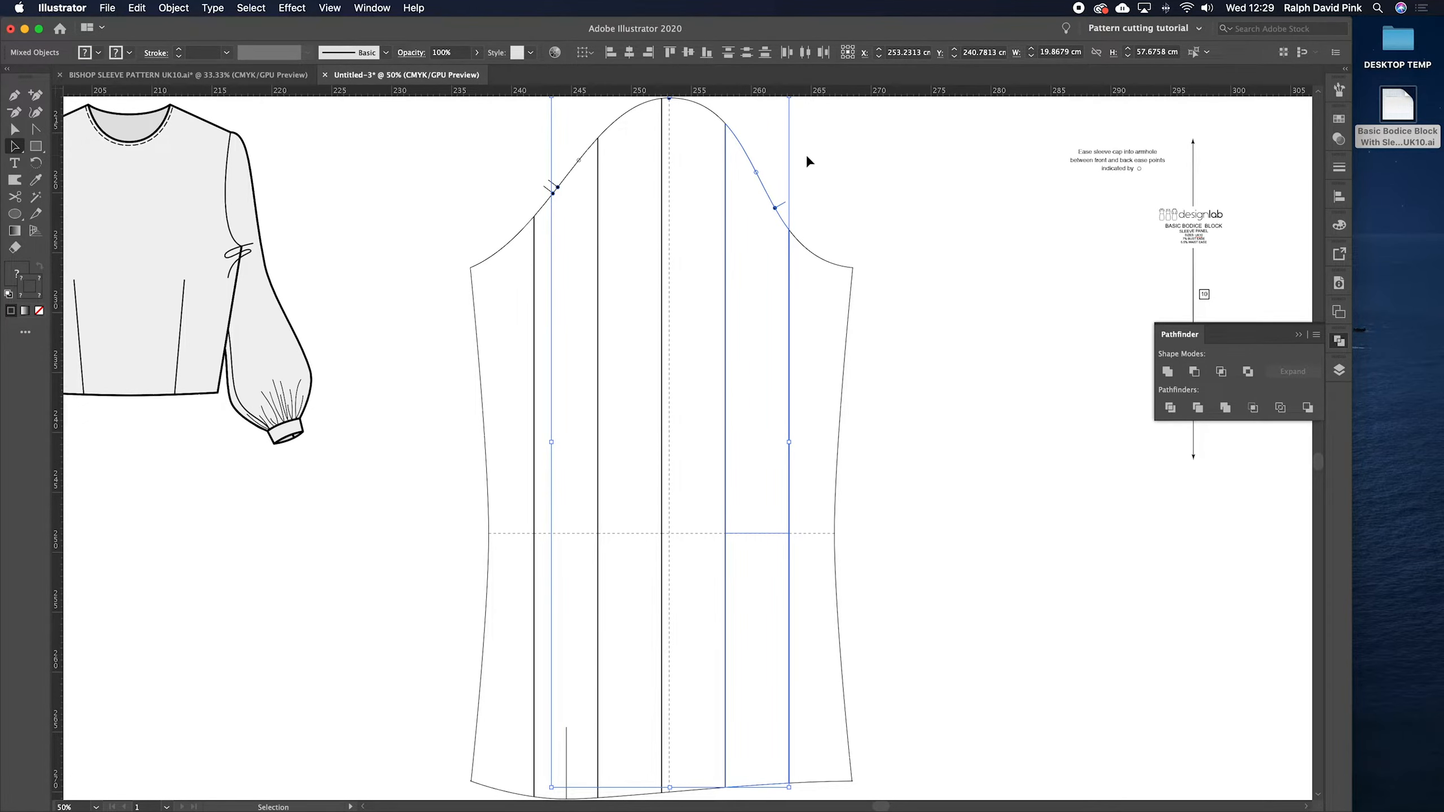
{"action": "key", "text": "super+equal"}
{"action": "key", "text": "super+equal"}
{"action": "scroll", "coordinate": [780, 516], "scroll_direction": "up", "scroll_amount": 6}
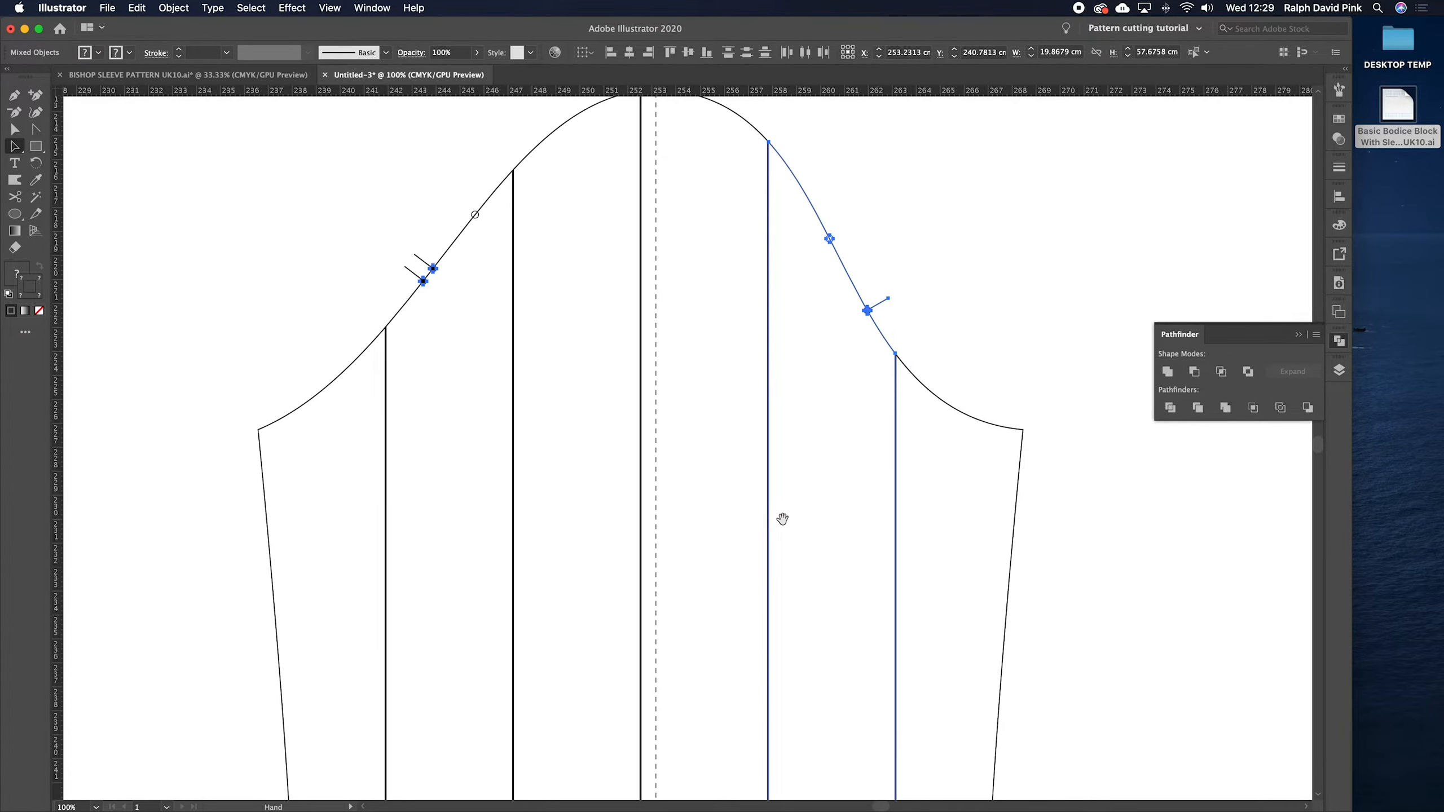
{"action": "left_click", "coordinate": [938, 291]}
{"action": "left_click", "coordinate": [869, 312]}
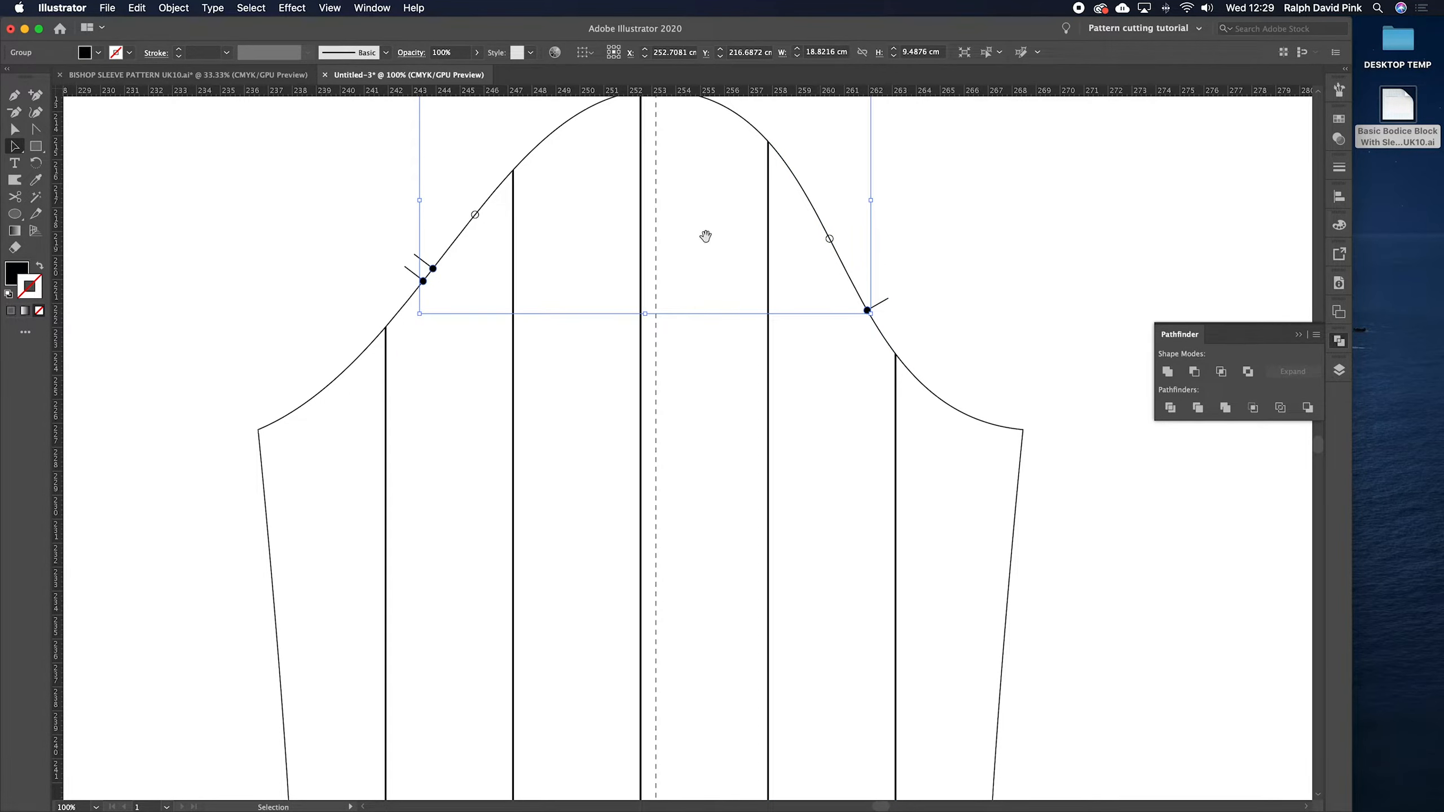
{"action": "scroll", "coordinate": [708, 244], "scroll_direction": "up", "scroll_amount": 3}
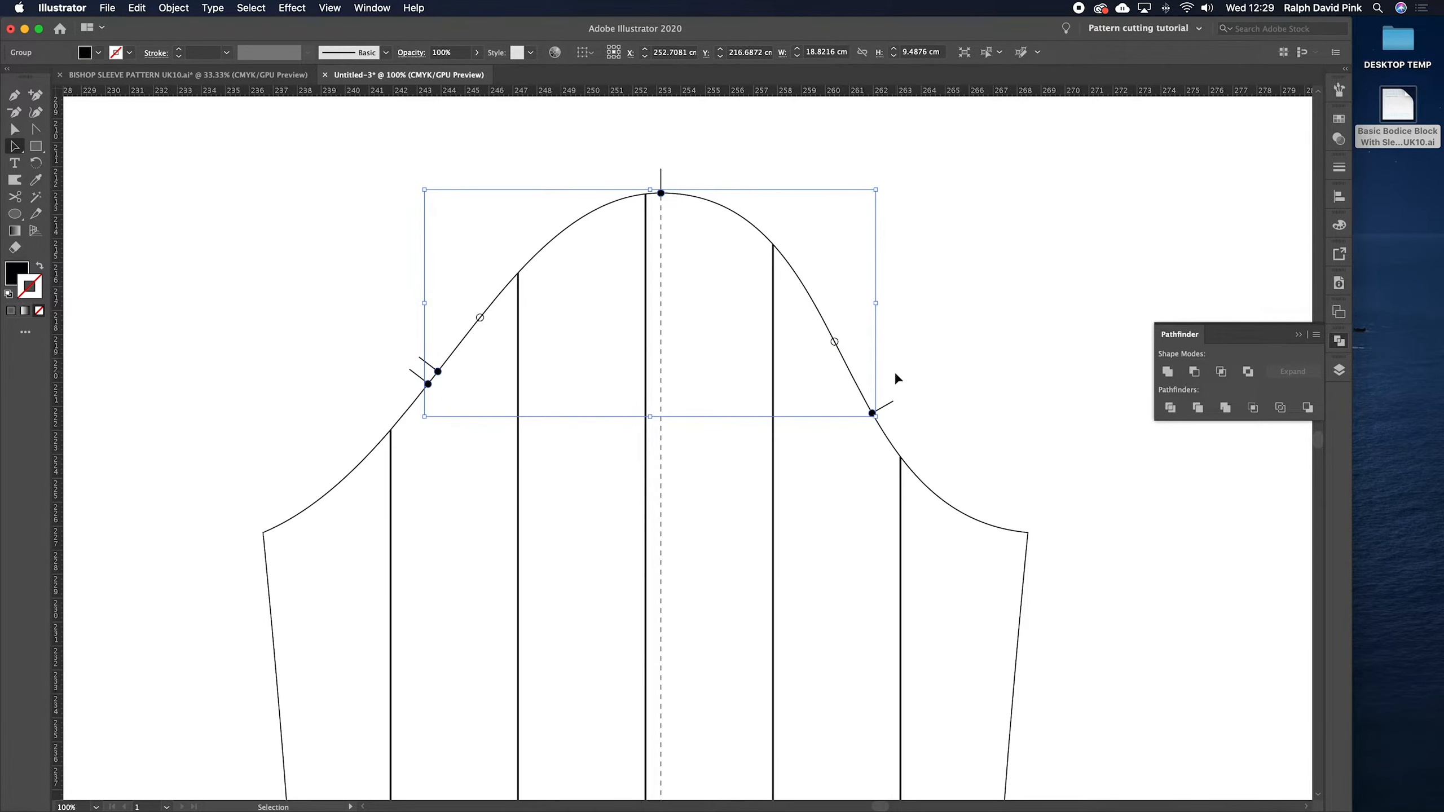
{"action": "left_click", "coordinate": [188, 8]}
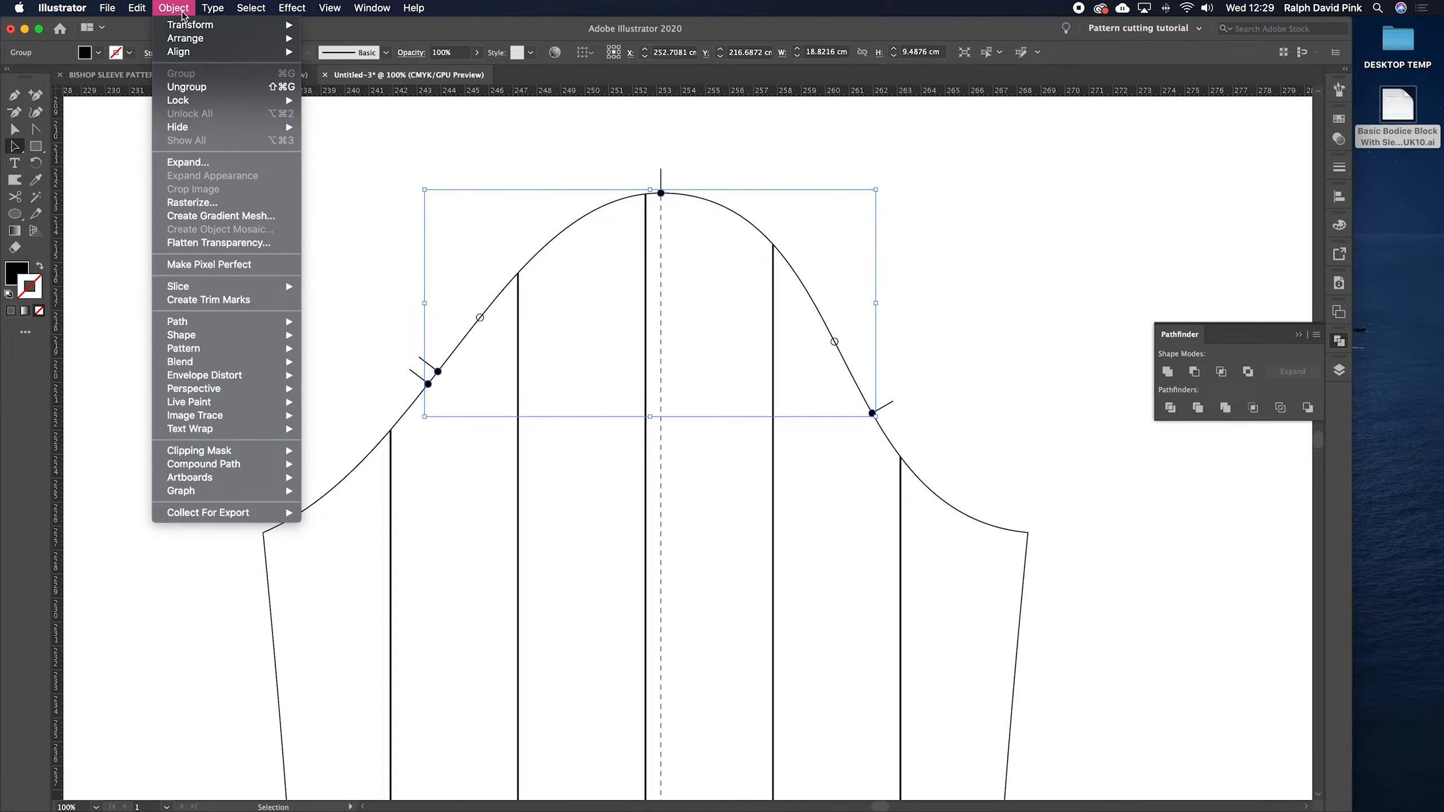
{"action": "left_click", "coordinate": [191, 91]}
- Group the second sleeve panel from the right with its notch, ease point and horizontal dashed line segment, and check the group's selection
{"action": "left_click_drag", "start_coordinate": [896, 282], "coordinate": [821, 455]}
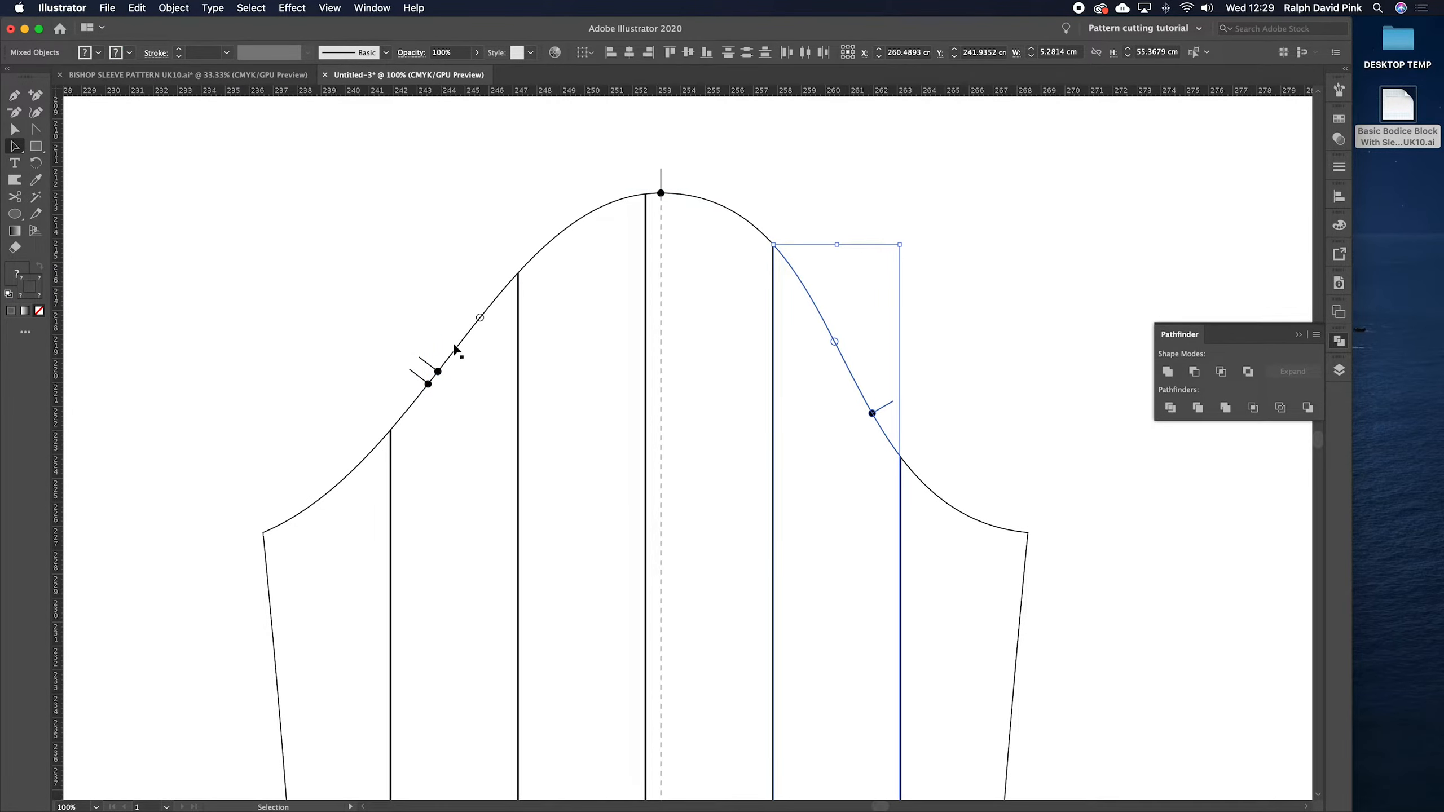
{"action": "scroll", "coordinate": [686, 192], "scroll_direction": "down", "scroll_amount": 1}
{"action": "scroll", "coordinate": [696, 187], "scroll_direction": "down", "scroll_amount": 1}
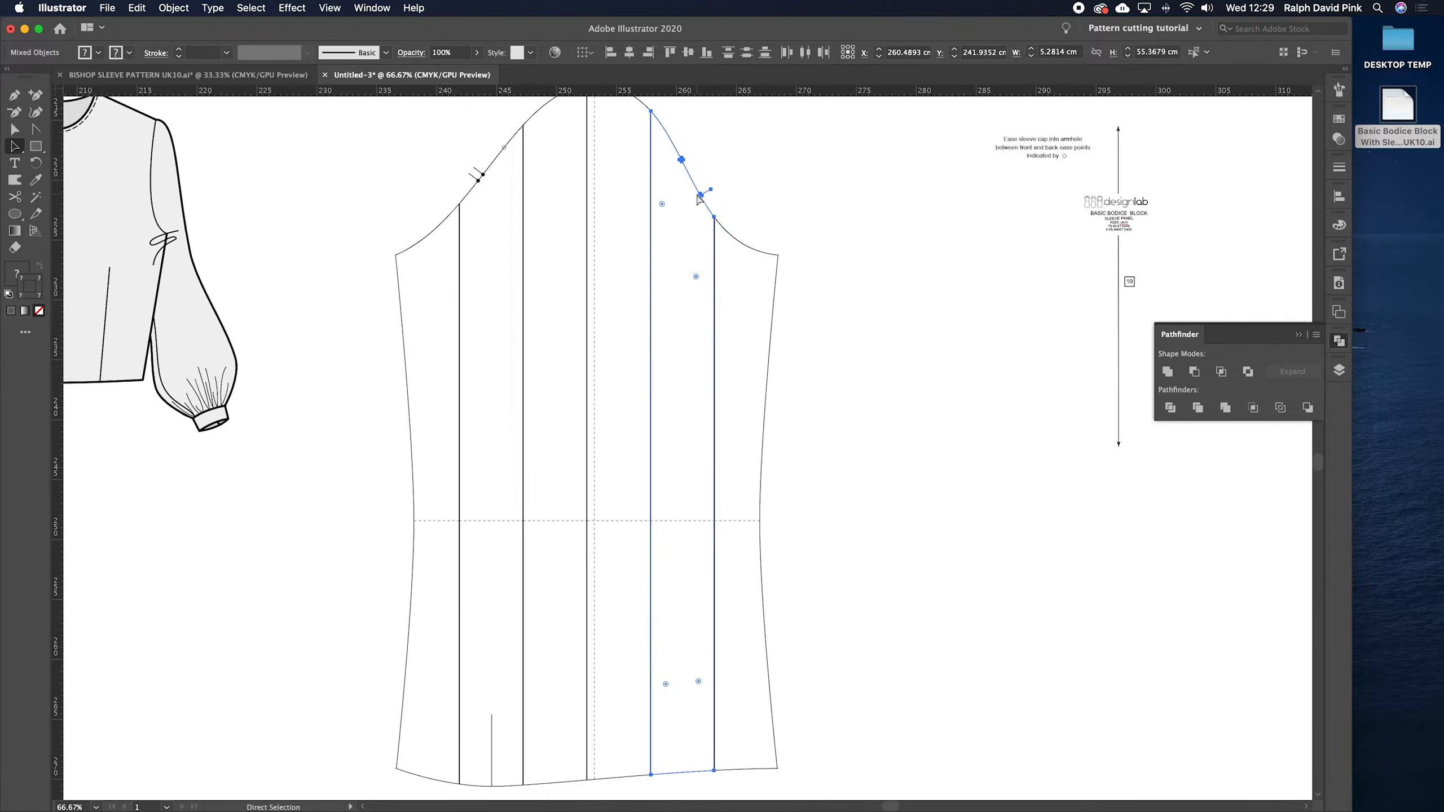
{"action": "key", "text": "v"}
{"action": "left_click", "coordinate": [705, 142]}
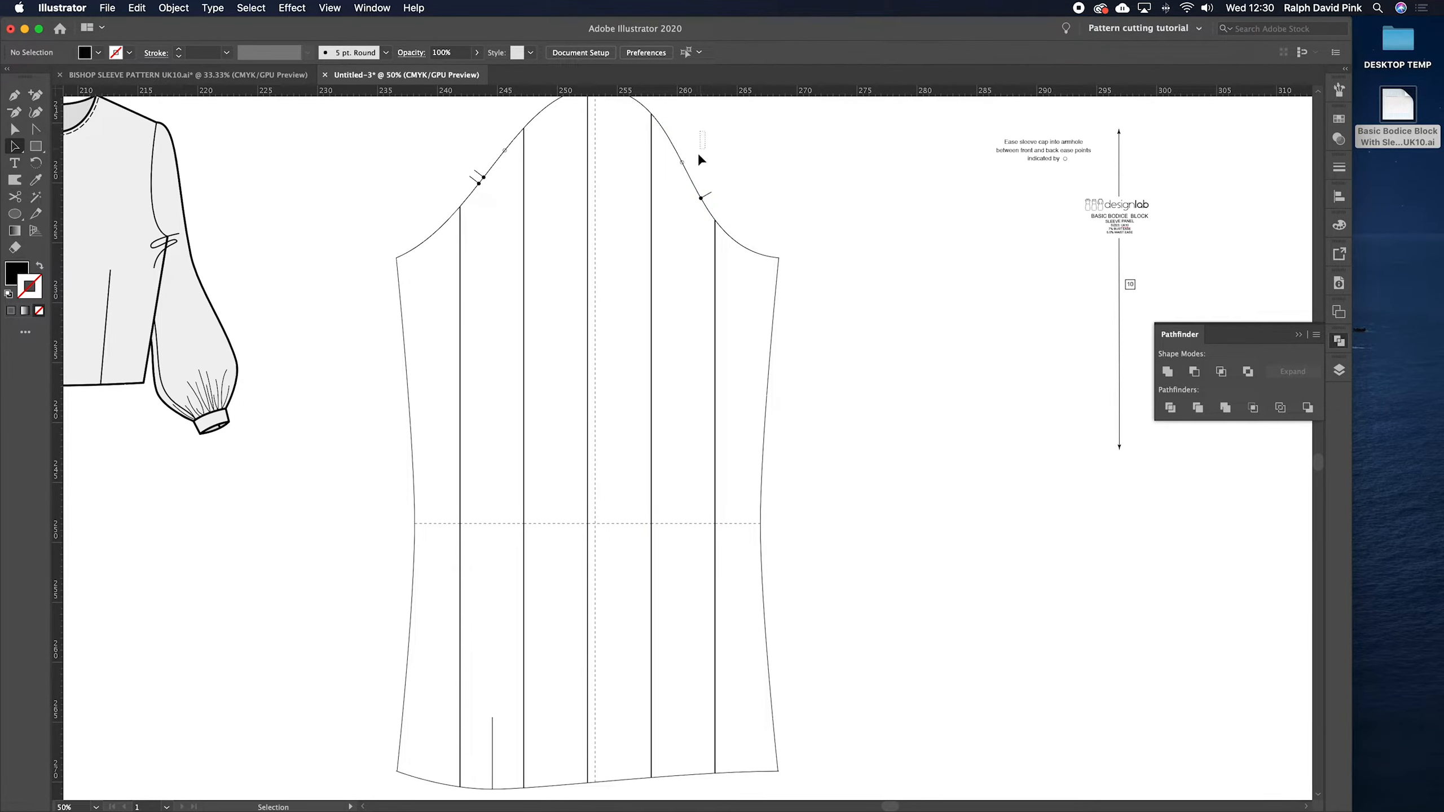
{"action": "left_click_drag", "start_coordinate": [680, 229], "coordinate": [665, 387]}
{"action": "left_click_drag", "start_coordinate": [668, 493], "coordinate": [673, 537]}
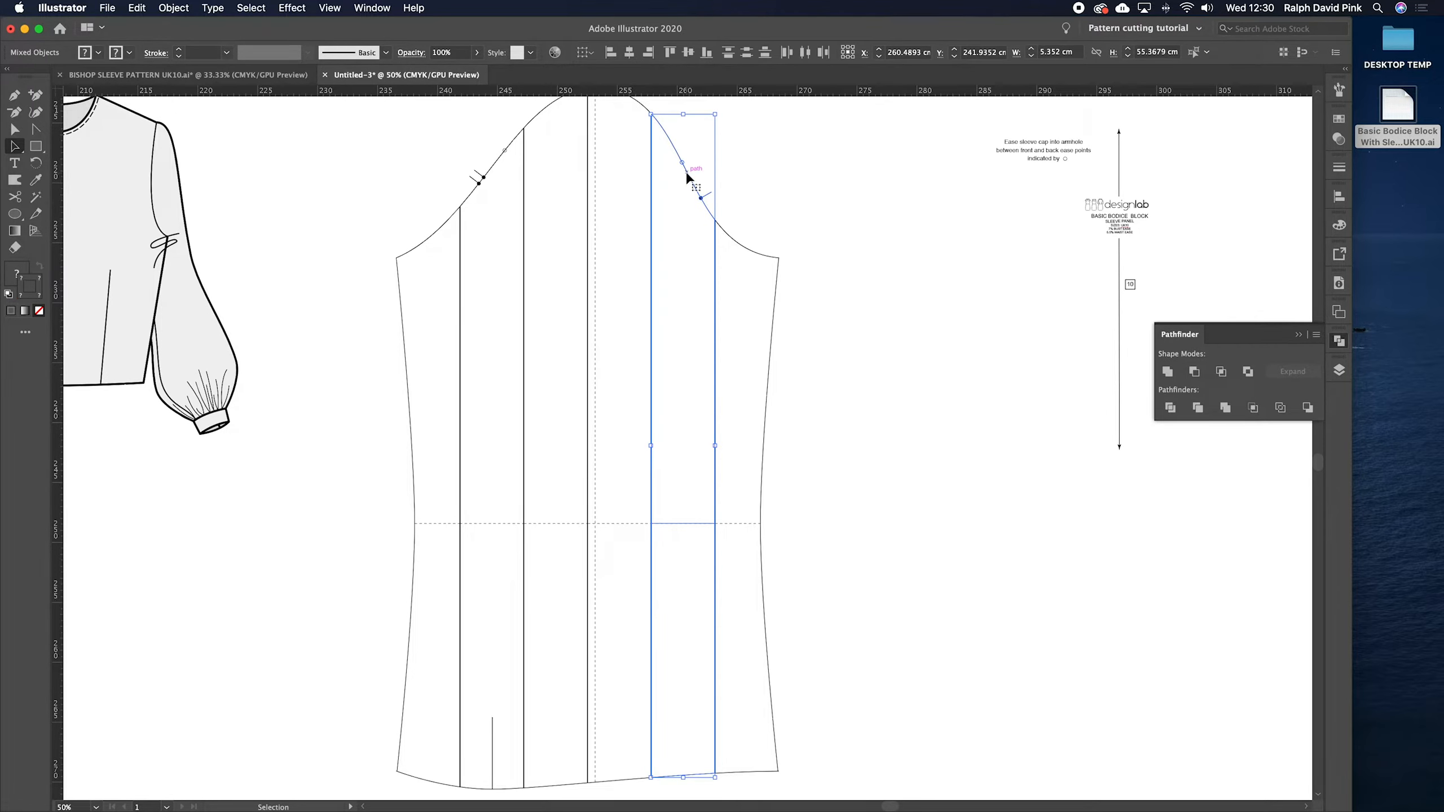
{"action": "key", "text": "super+g"}
{"action": "left_click", "coordinate": [169, 8]}
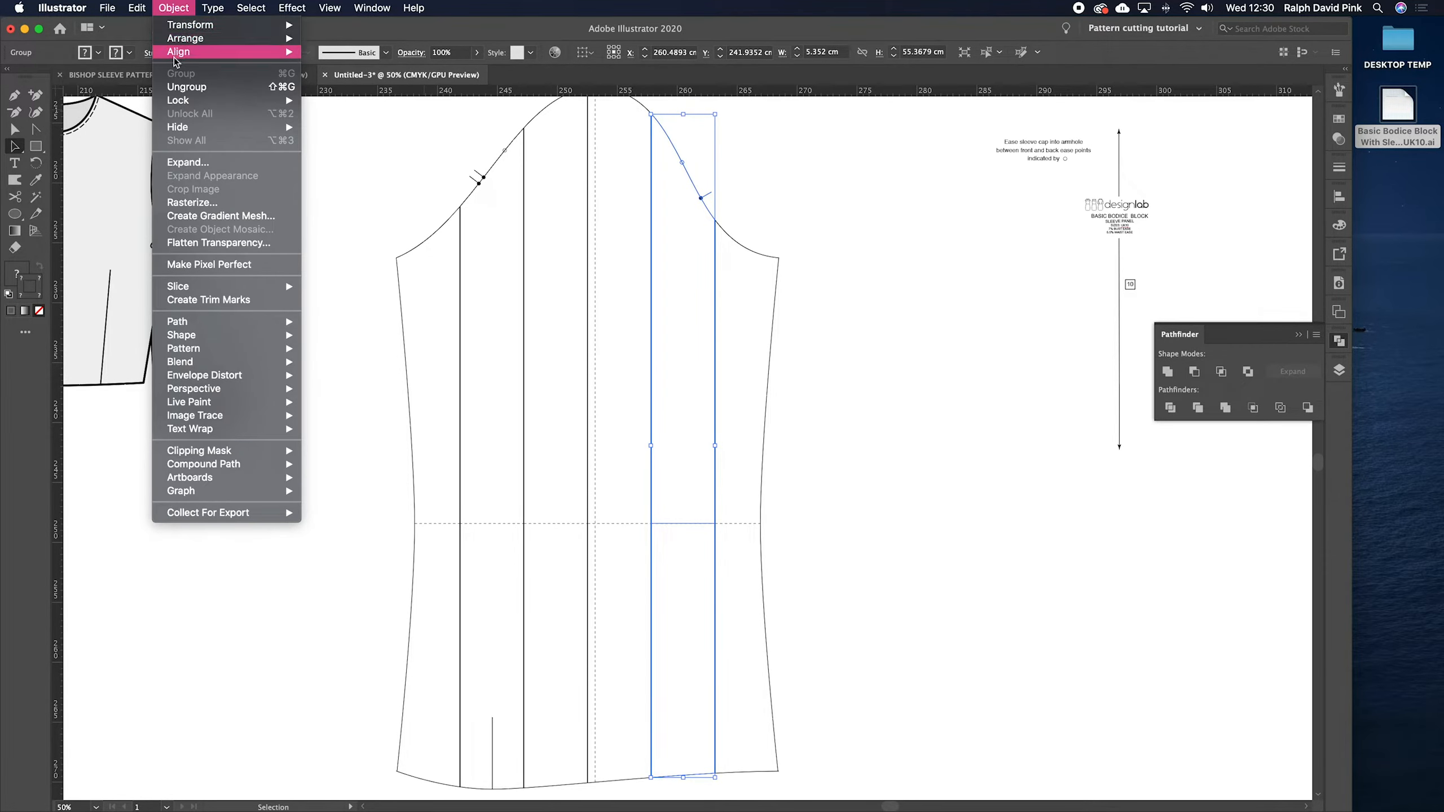
{"action": "left_click", "coordinate": [477, 120]}
{"action": "left_click", "coordinate": [715, 135]}
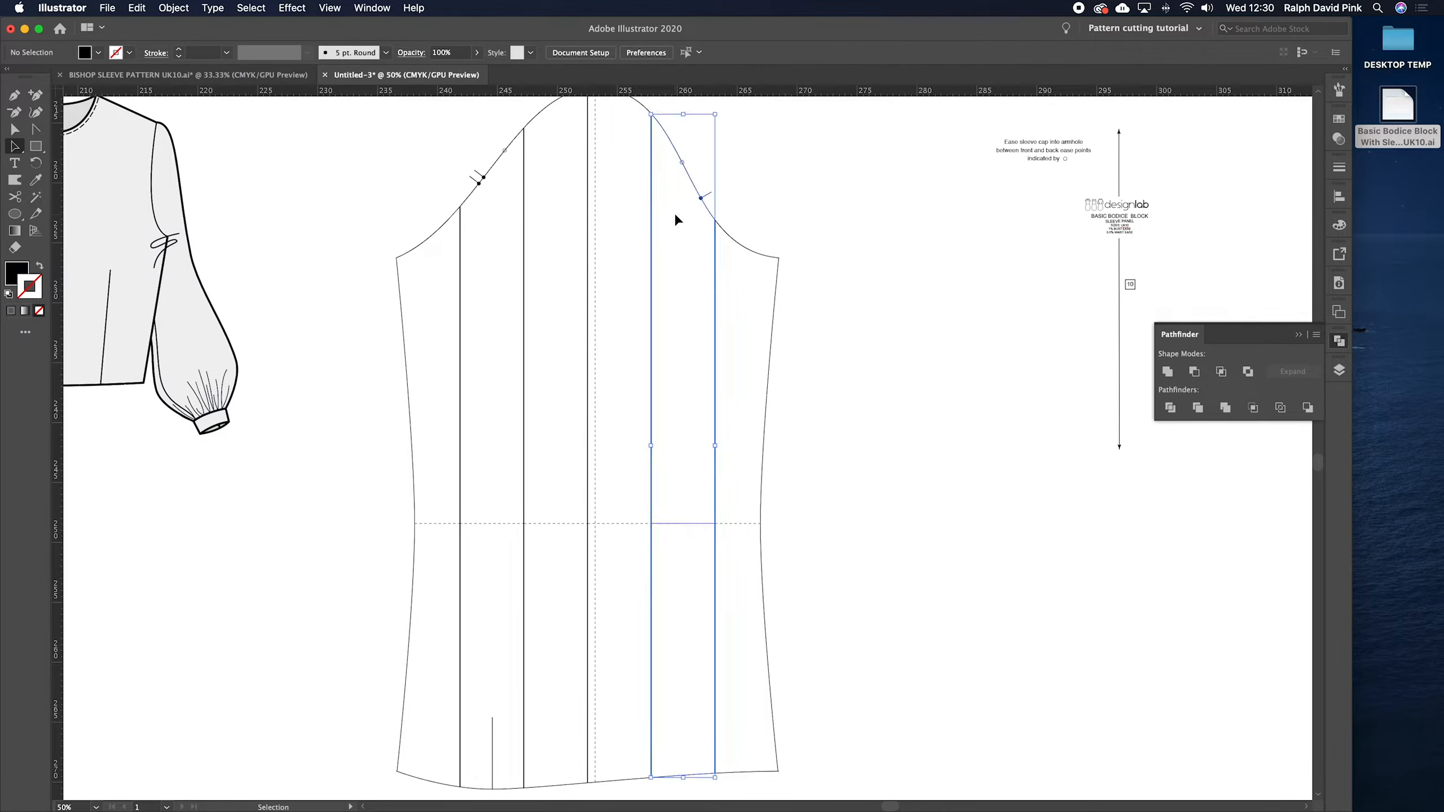
{"action": "left_click", "coordinate": [703, 204]}
- Group the third sleeve panel from the right with its cap notch, vertical dashed centre line and horizontal dashed line segment
{"action": "scroll", "coordinate": [747, 228], "scroll_direction": "left", "scroll_amount": 1}
{"action": "scroll", "coordinate": [779, 250], "scroll_direction": "up", "scroll_amount": 3}
{"action": "scroll", "coordinate": [779, 250], "scroll_direction": "left", "scroll_amount": 1}
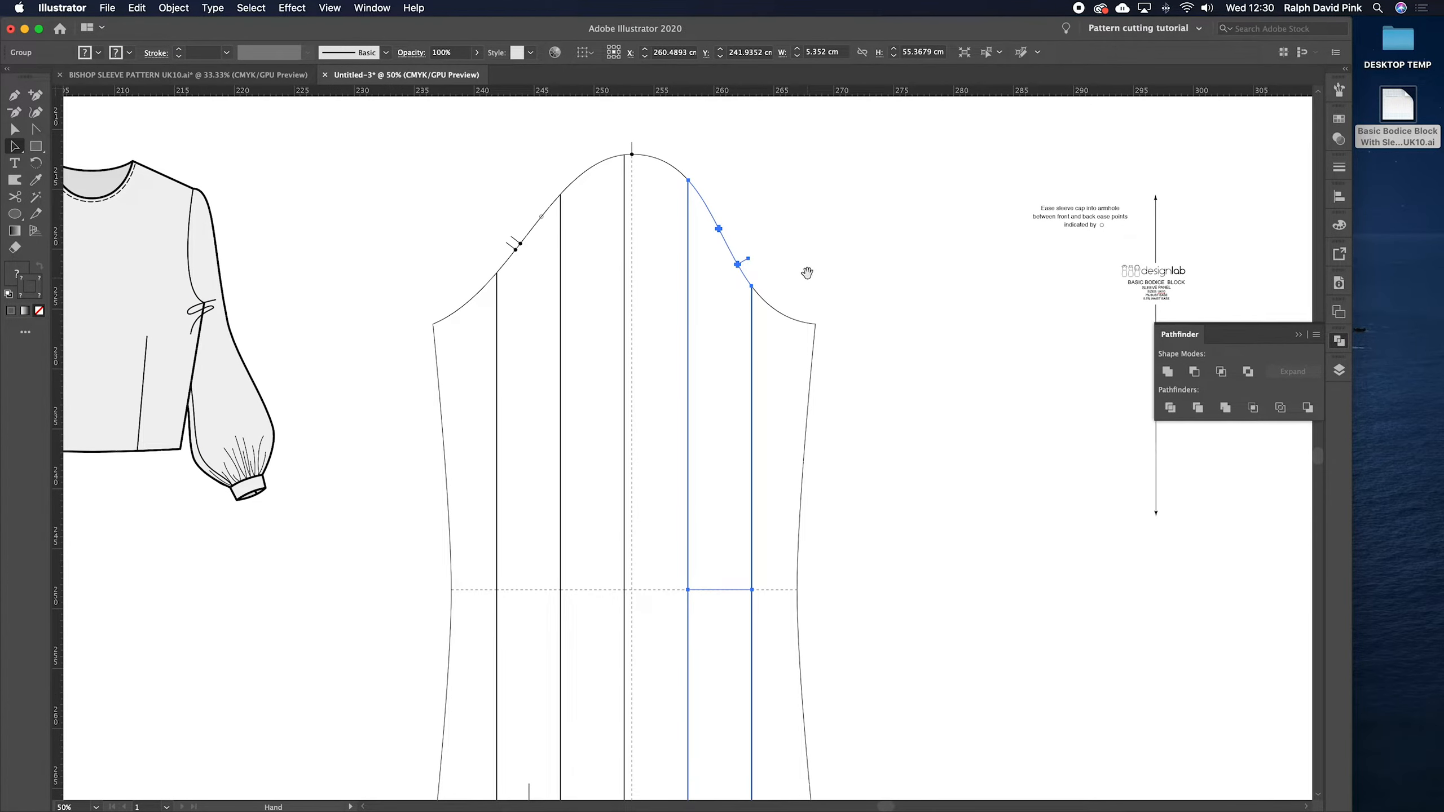
{"action": "left_click_drag", "start_coordinate": [650, 130], "coordinate": [640, 163]}
{"action": "left_click_drag", "start_coordinate": [635, 244], "coordinate": [627, 612]}
{"action": "scroll", "coordinate": [651, 376], "scroll_direction": "down", "scroll_amount": 2}
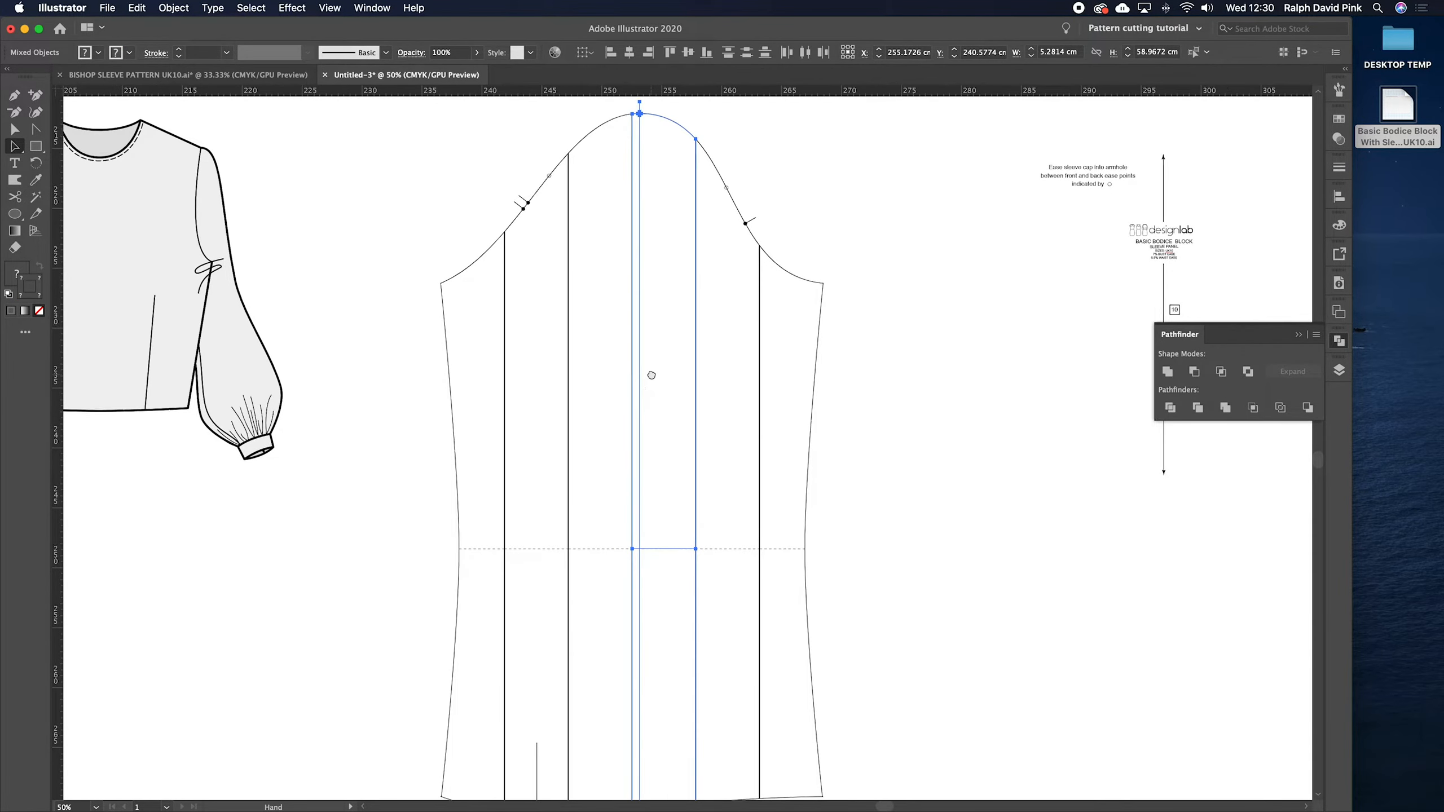
{"action": "left_click_drag", "start_coordinate": [651, 375], "coordinate": [645, 395]}
{"action": "key", "text": "a"}
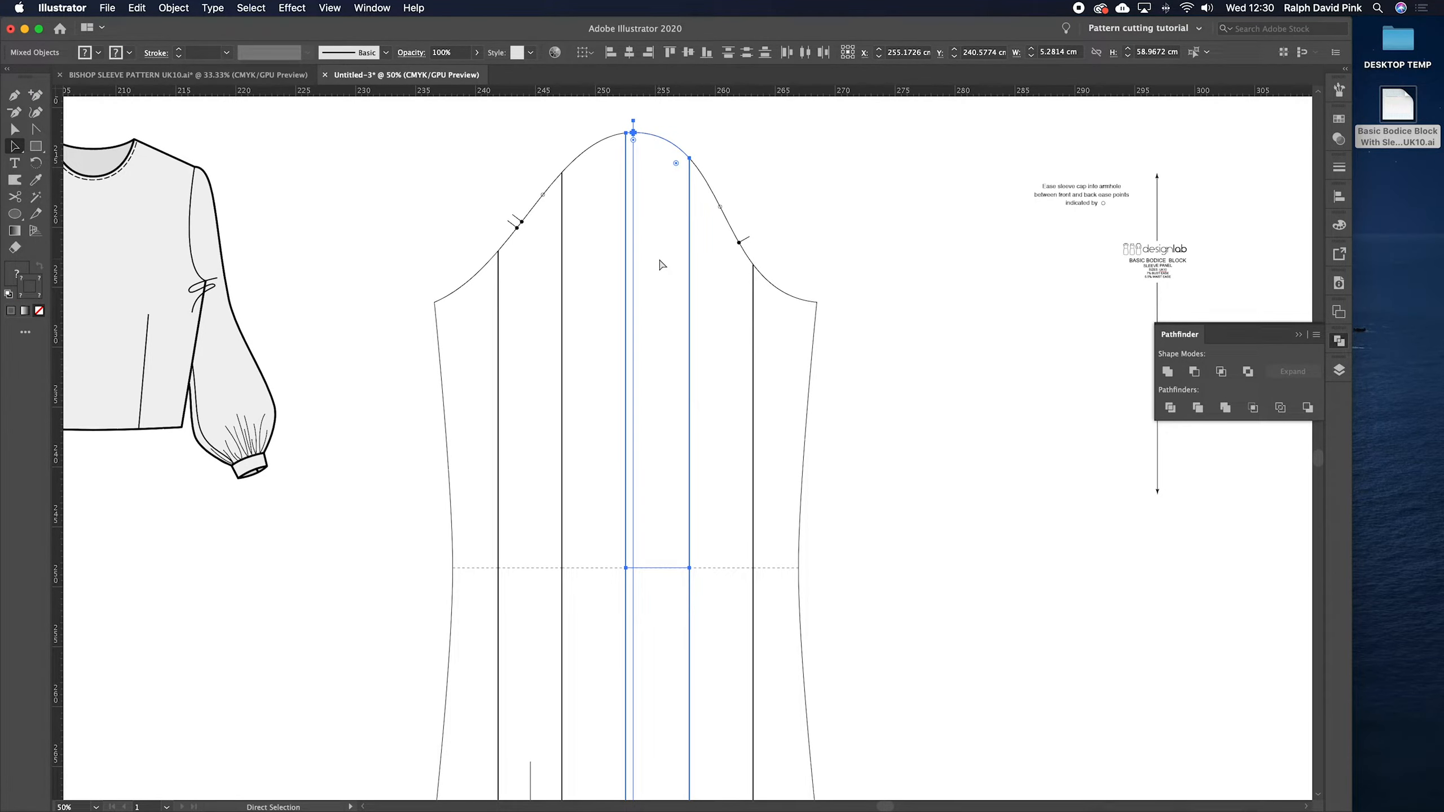
{"action": "left_click_drag", "start_coordinate": [648, 259], "coordinate": [693, 261]}
{"action": "key", "text": "v"}
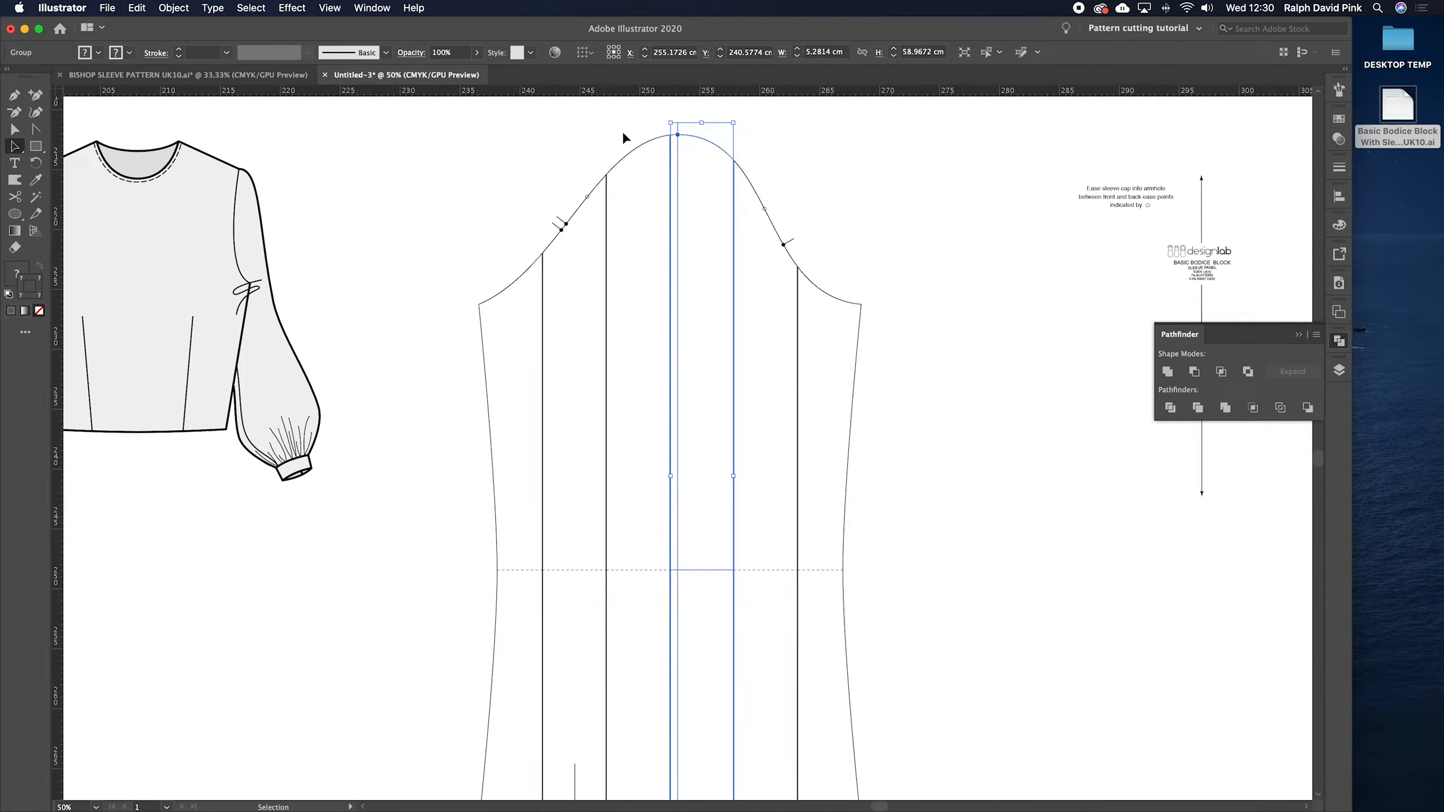
- Group each of the three left-hand sleeve panels with its dashed line segment, including the second panel's notches, ease point and slit line
{"action": "left_click", "coordinate": [621, 128]}
{"action": "left_click", "coordinate": [657, 646]}
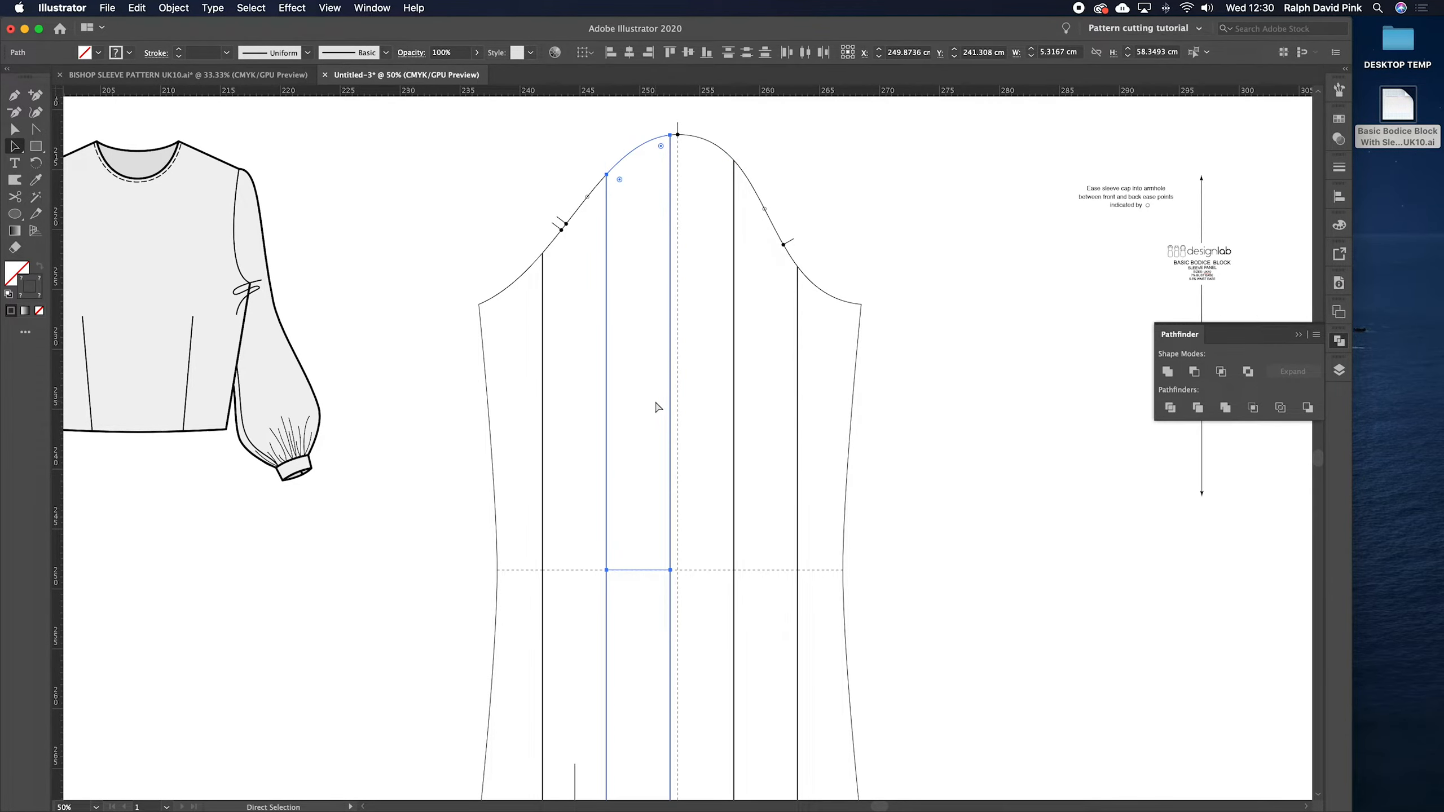
{"action": "left_click", "coordinate": [561, 583]}
{"action": "left_click_drag", "start_coordinate": [582, 641], "coordinate": [584, 559]}
{"action": "scroll", "coordinate": [584, 574], "scroll_direction": "down", "scroll_amount": 4}
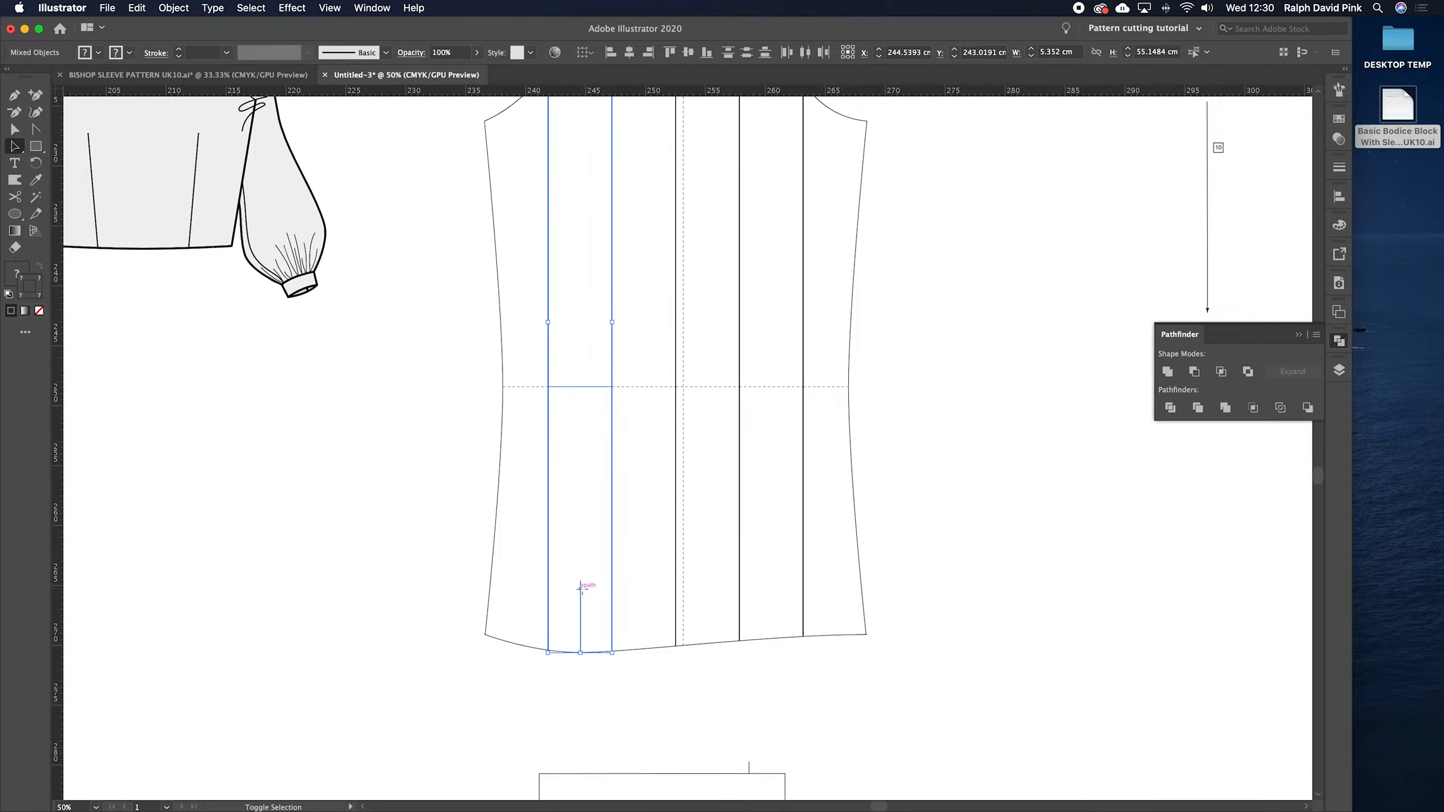
{"action": "scroll", "coordinate": [577, 375], "scroll_direction": "up", "scroll_amount": 5}
{"action": "left_click", "coordinate": [561, 357]}
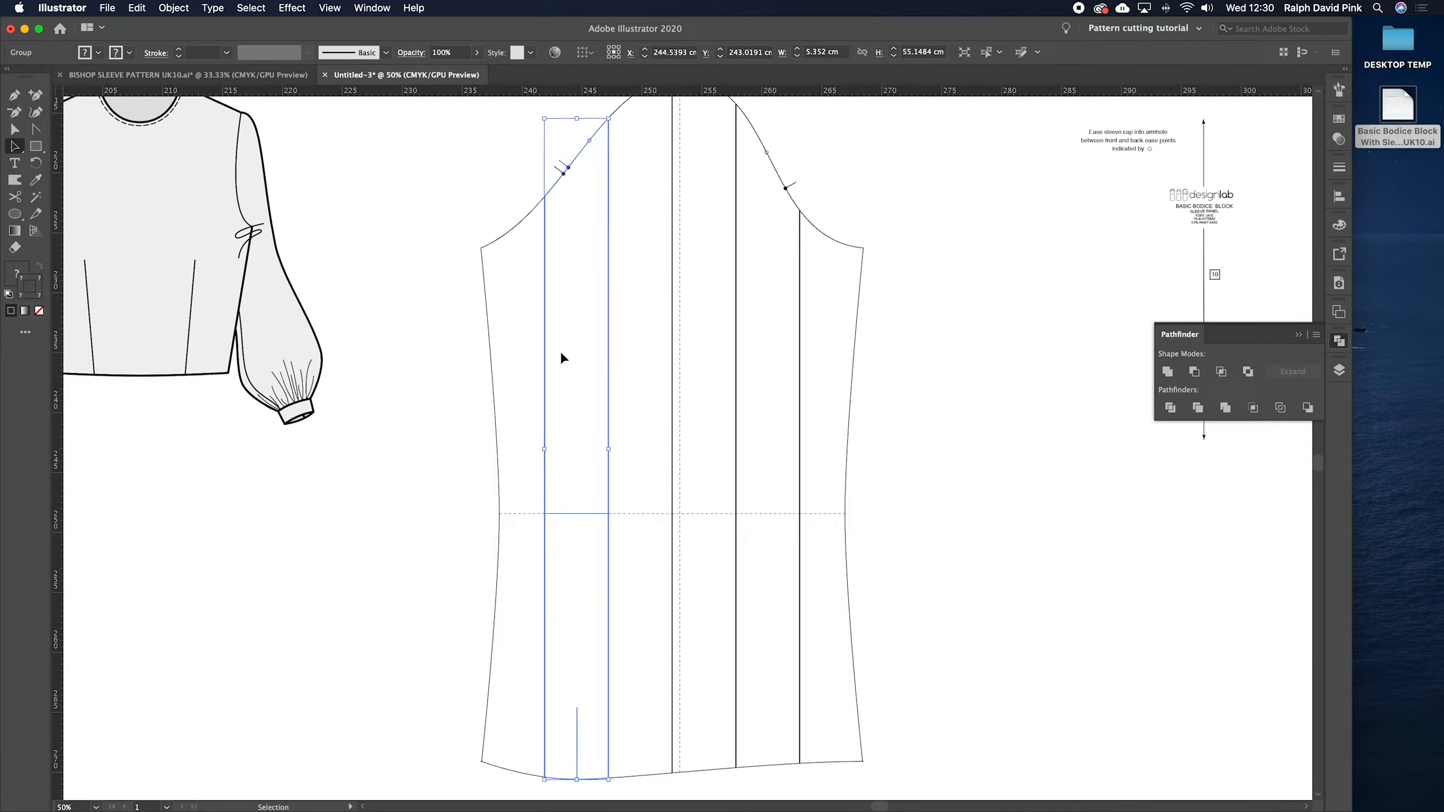
{"action": "key", "text": "a"}
{"action": "left_click_drag", "start_coordinate": [507, 197], "coordinate": [433, 618]}
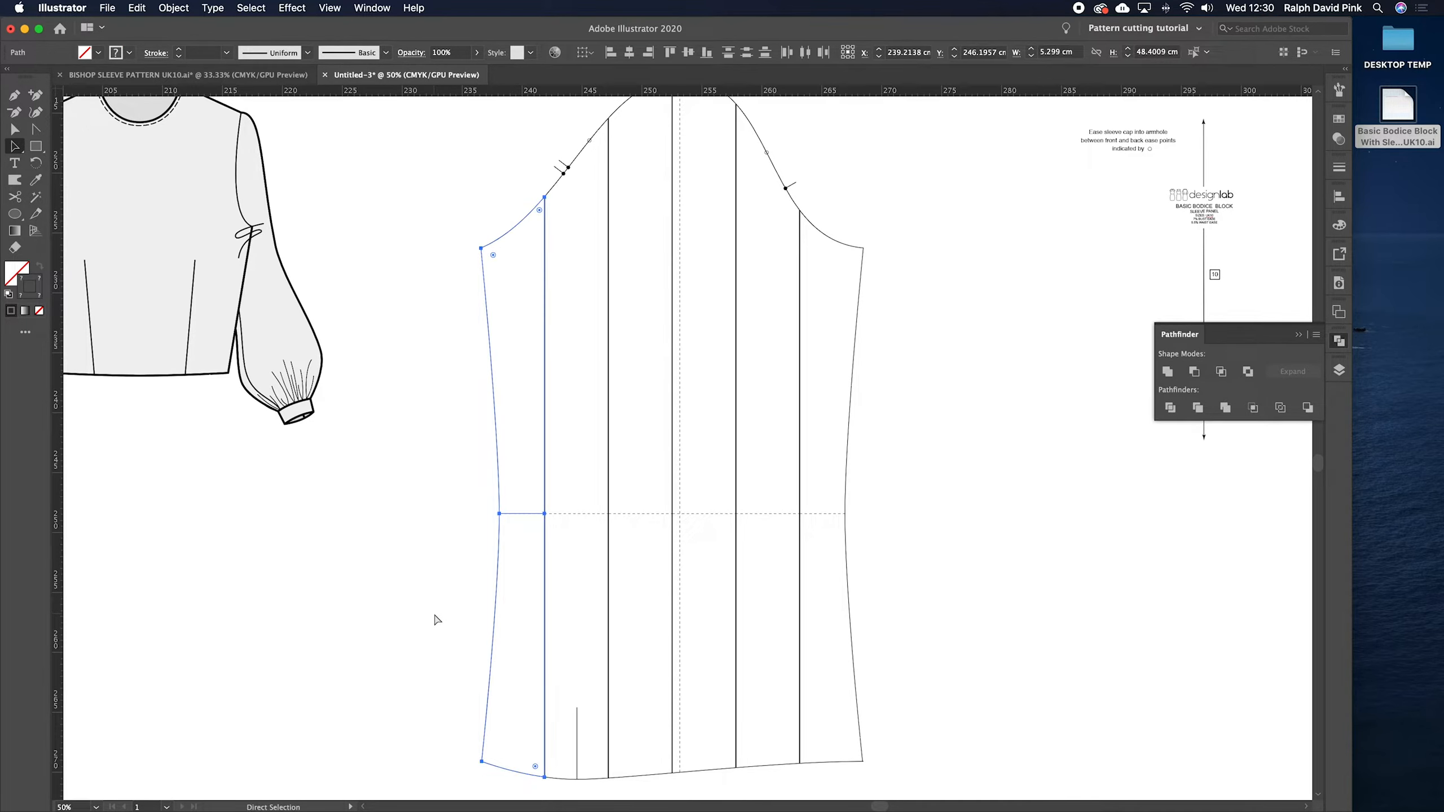
- Try moving the grouped sleeve panels apart one by one, starting with the rightmost, to test that their markings travel with them
{"action": "left_click", "coordinate": [909, 357]}
{"action": "left_click_drag", "start_coordinate": [853, 371], "coordinate": [972, 361]}
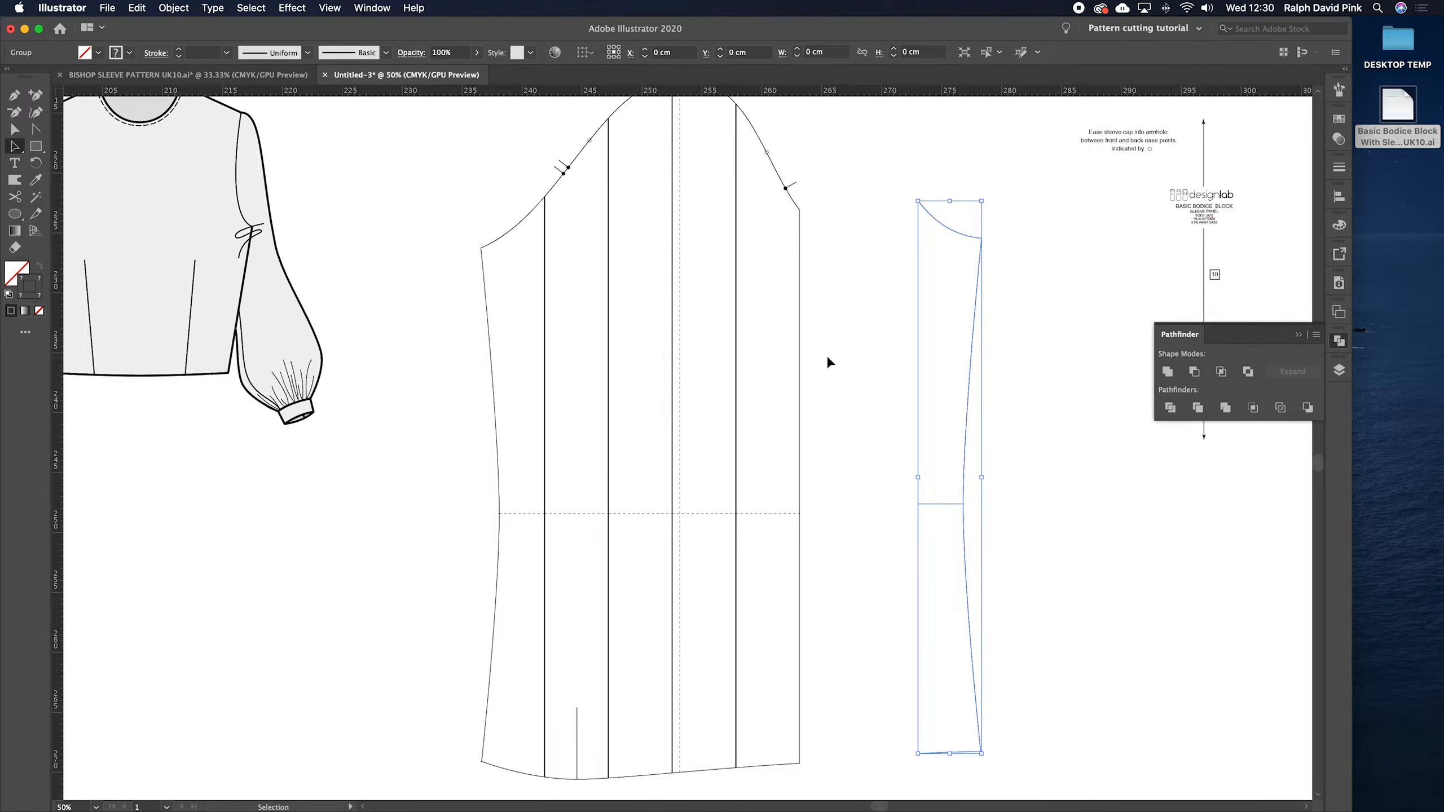
{"action": "left_click_drag", "start_coordinate": [799, 362], "coordinate": [881, 362]}
{"action": "left_click_drag", "start_coordinate": [676, 359], "coordinate": [755, 358]}
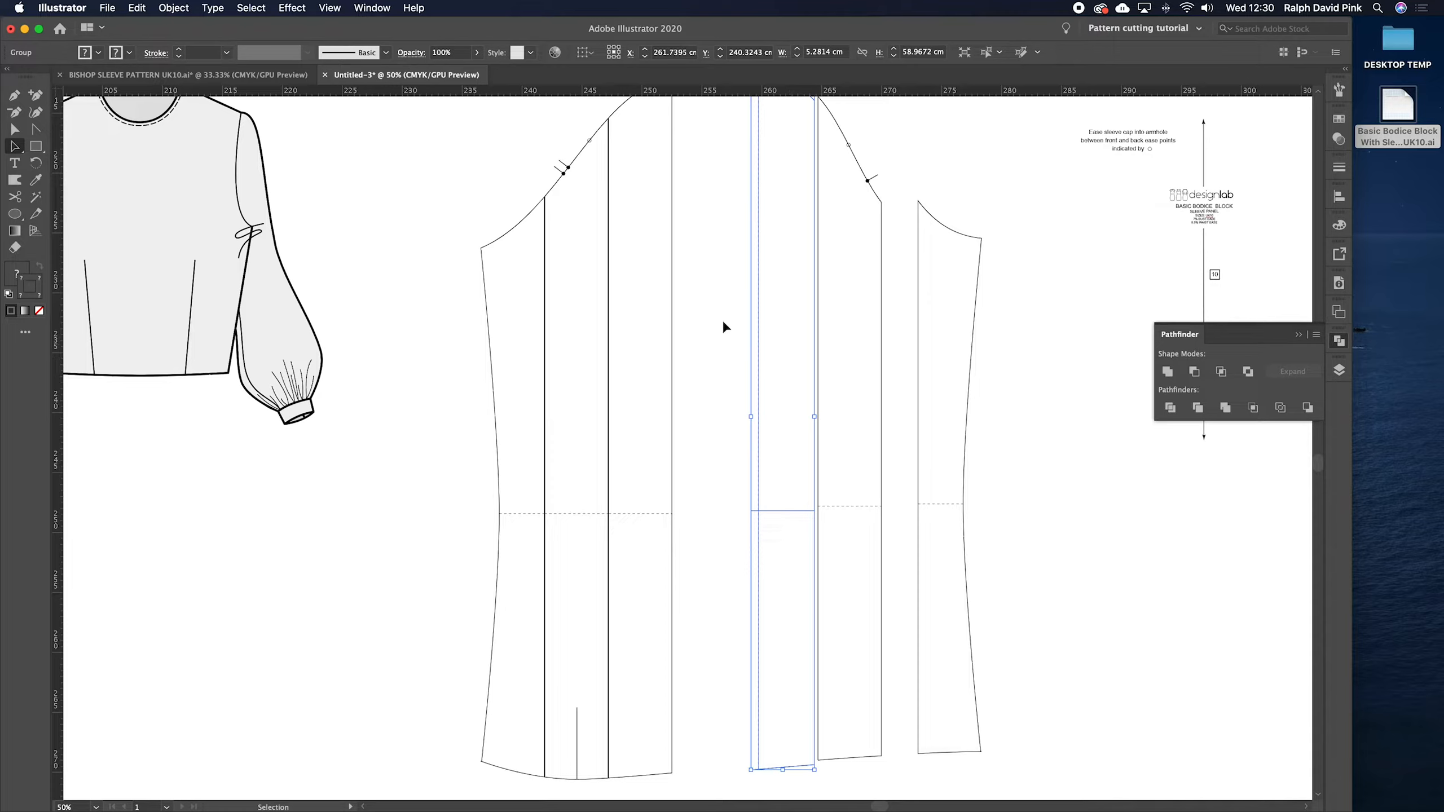
{"action": "scroll", "coordinate": [682, 365], "scroll_direction": "up", "scroll_amount": 3}
{"action": "mouse_move", "coordinate": [655, 341]}
{"action": "left_mouse_down"}
{"action": "mouse_move", "coordinate": [706, 342]}
{"action": "mouse_move", "coordinate": [649, 347]}
{"action": "left_mouse_up"}
{"action": "scroll", "coordinate": [654, 398], "scroll_direction": "down", "scroll_amount": 3}
- Undo the panel moves until the sleeve is whole again, and deselect everything
{"action": "key", "text": "super+z"}
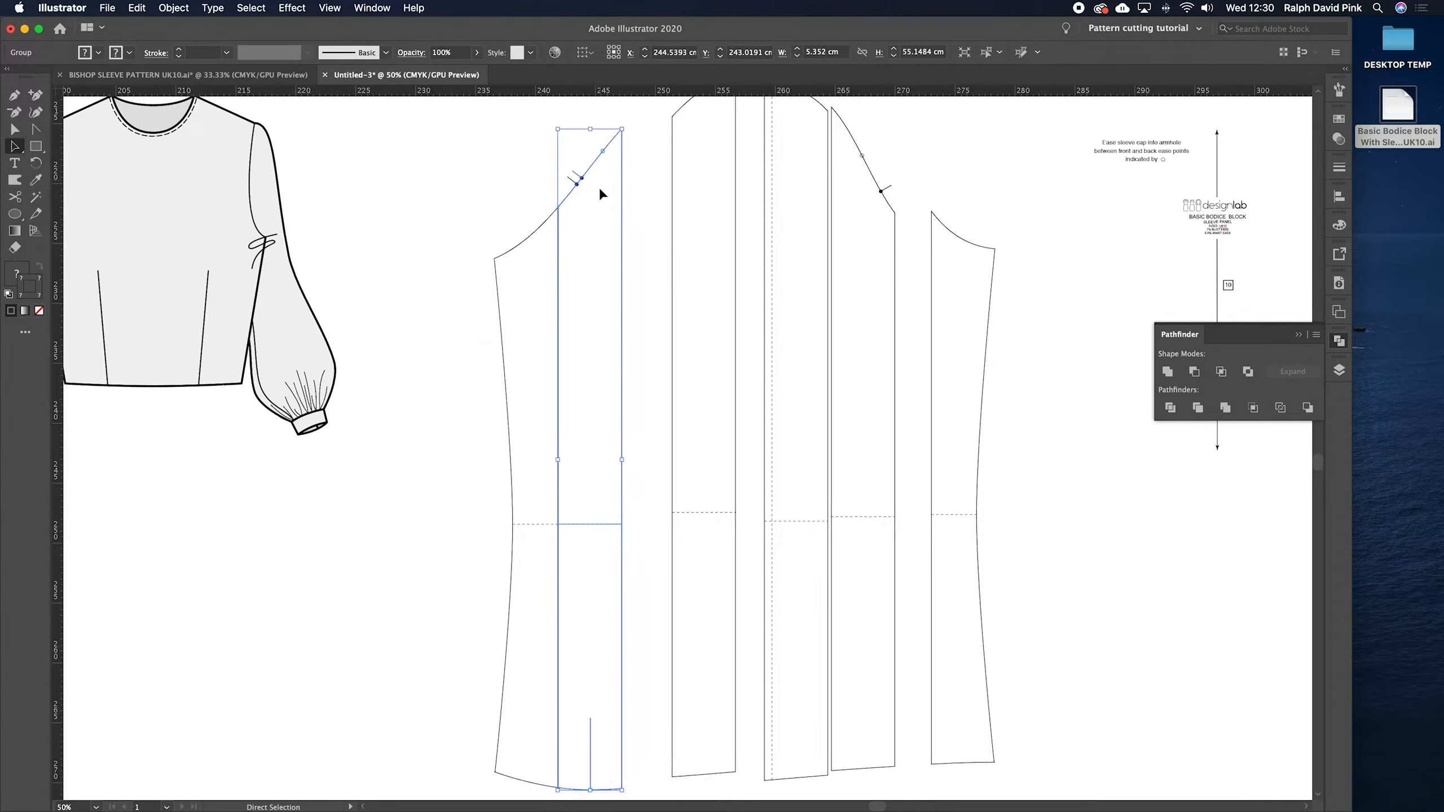
{"action": "left_click", "coordinate": [605, 214]}
{"action": "key", "text": "super+z"}
{"action": "left_click", "coordinate": [580, 177]}
{"action": "left_click_drag", "start_coordinate": [566, 149], "coordinate": [611, 223]}
{"action": "key", "text": "super+z"}
{"action": "key", "text": "super+z"}
{"action": "key", "text": "super+z"}
{"action": "key", "text": "super+z"}
{"action": "key", "text": "super+z"}
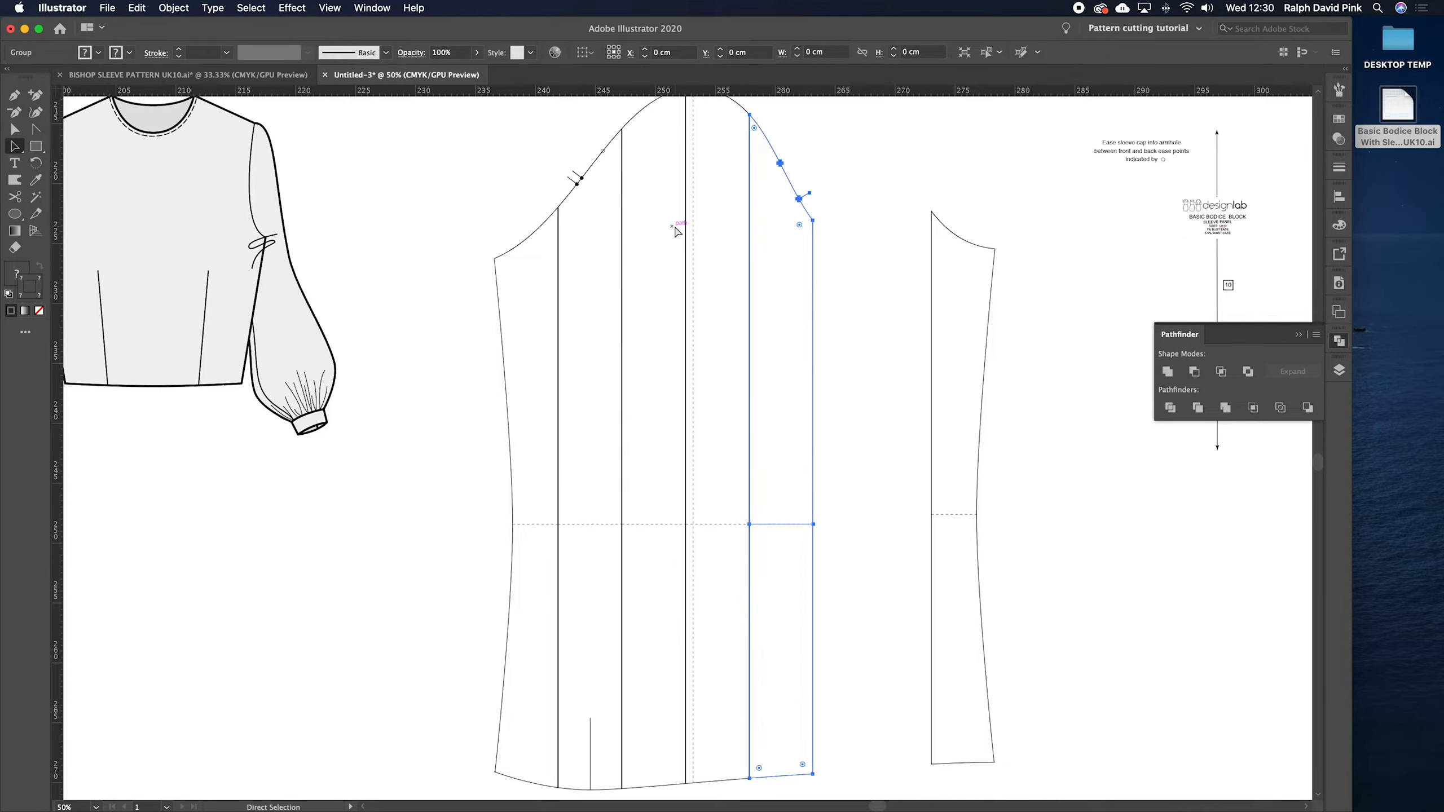
{"action": "key", "text": "super+shift+a"}
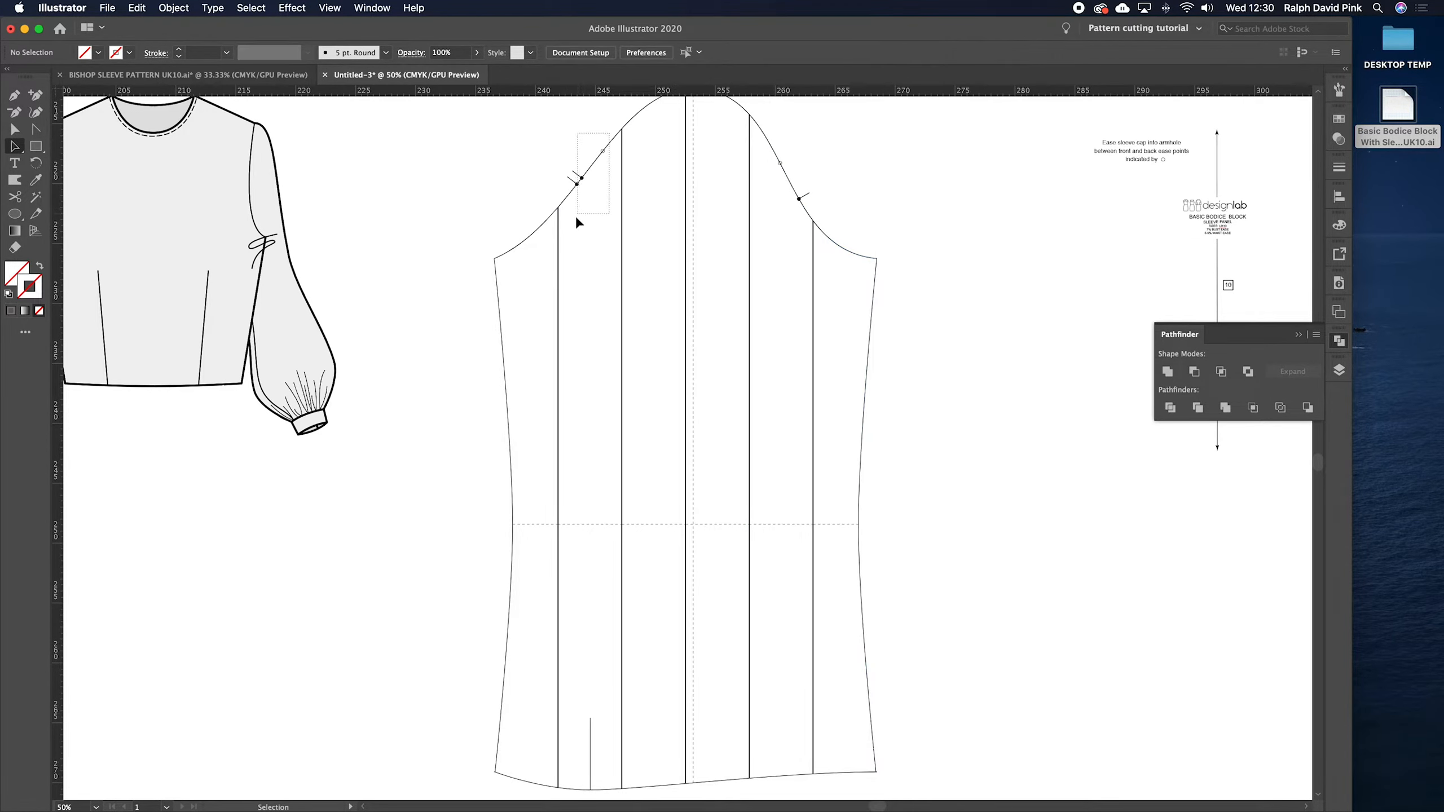
- Try moving the two leftmost sleeve panels away from the sleeve, undo both moves and clear the selection
{"action": "left_click_drag", "start_coordinate": [578, 220], "coordinate": [574, 219]}
{"action": "left_click", "coordinate": [592, 236]}
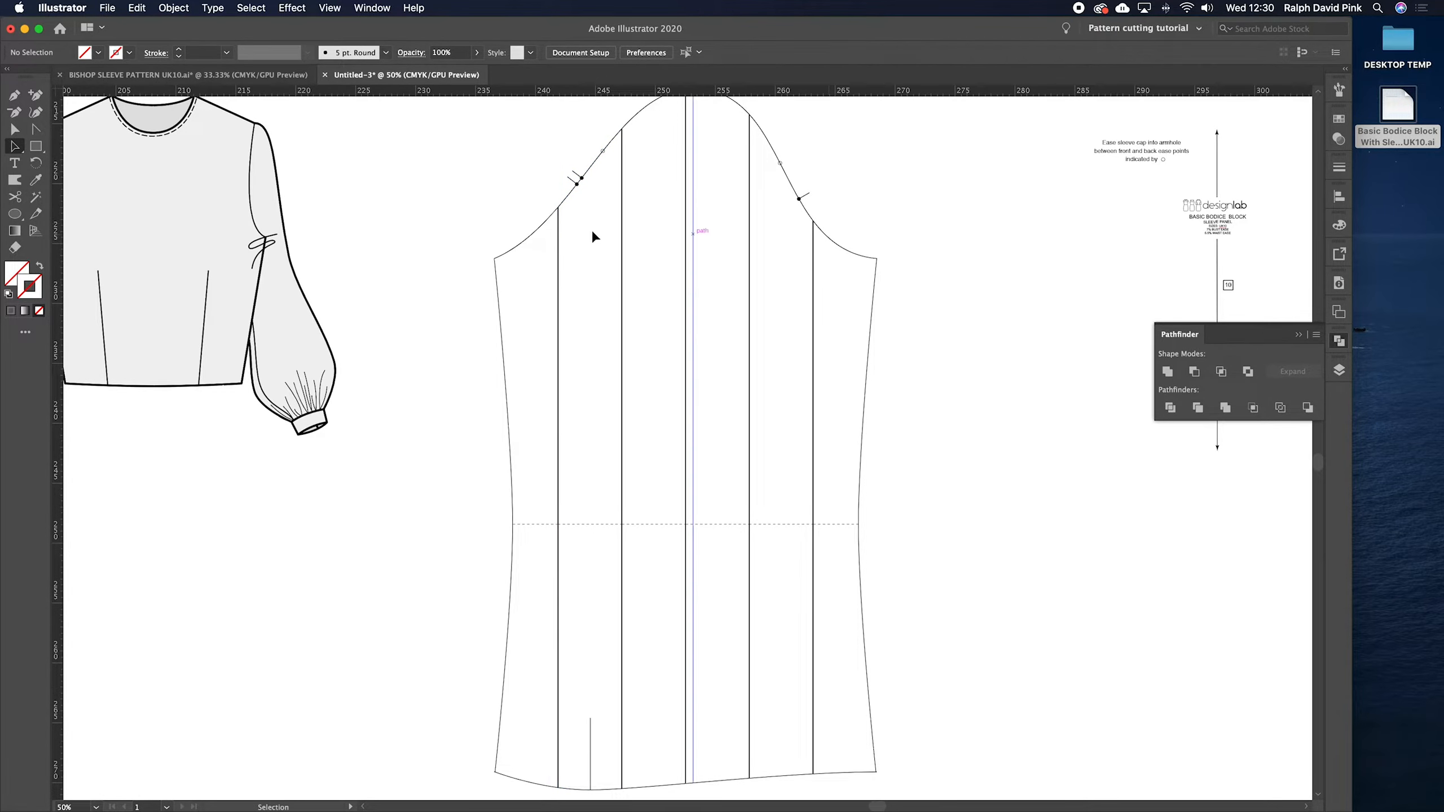
{"action": "left_click_drag", "start_coordinate": [537, 230], "coordinate": [478, 225]}
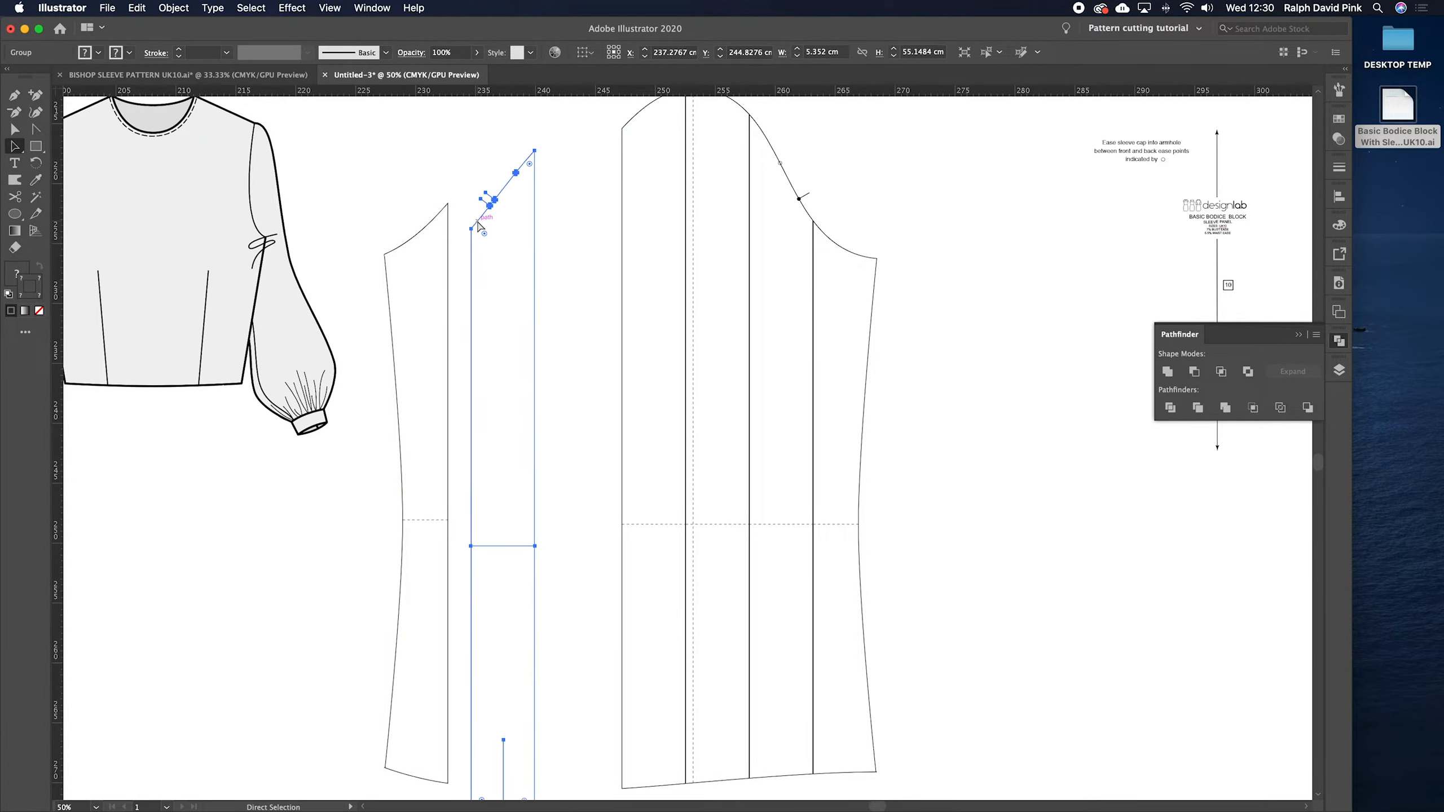
{"action": "key", "text": "super+z"}
{"action": "key", "text": "super+z"}
{"action": "key", "text": "super+shift+a"}
{"action": "left_click_drag", "start_coordinate": [613, 321], "coordinate": [606, 357]}
{"action": "left_click_drag", "start_coordinate": [828, 339], "coordinate": [826, 294]}
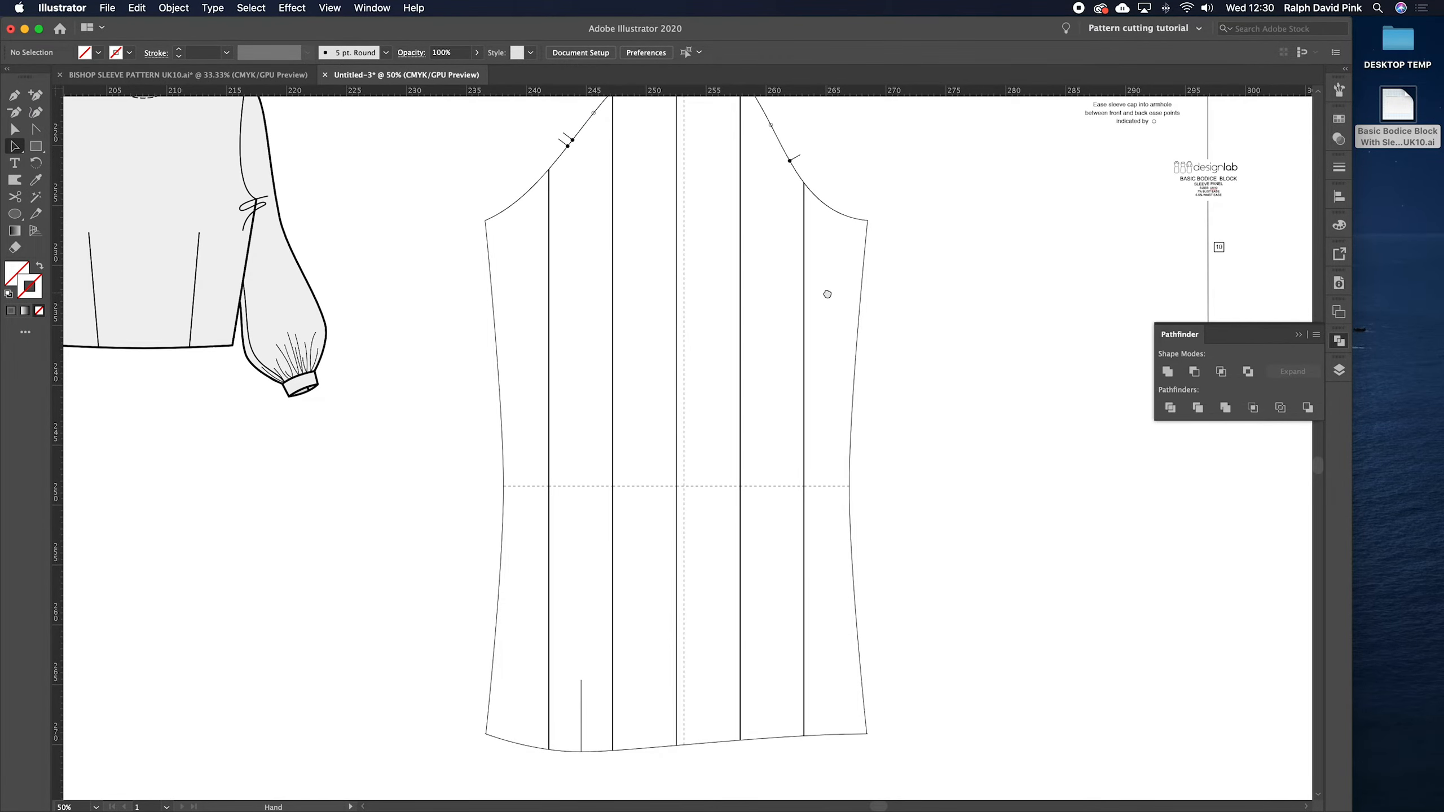
{"action": "key", "text": "super+minus"}
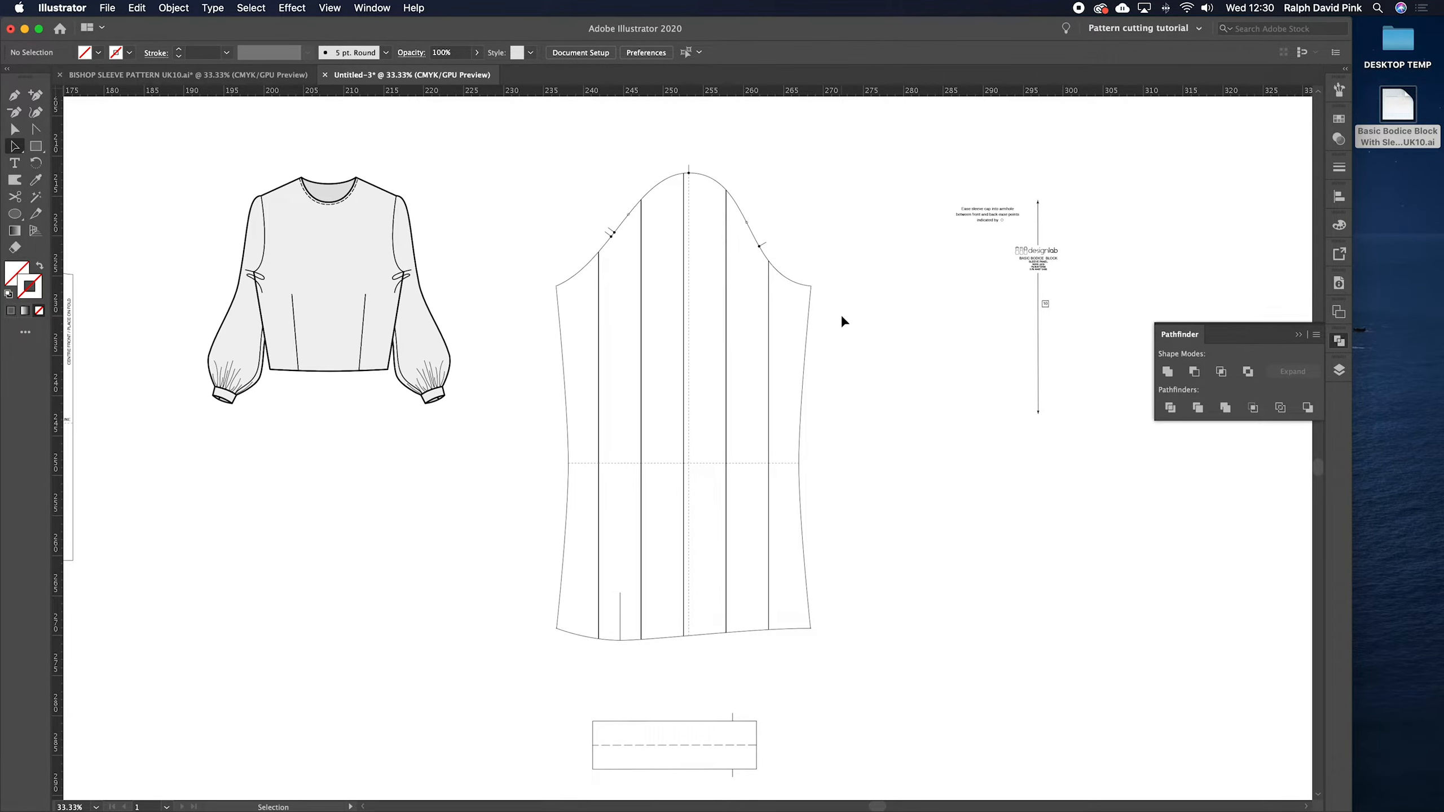
{"action": "key", "text": "super+plus"}
{"action": "scroll", "coordinate": [815, 392], "scroll_direction": "down", "scroll_amount": 3}
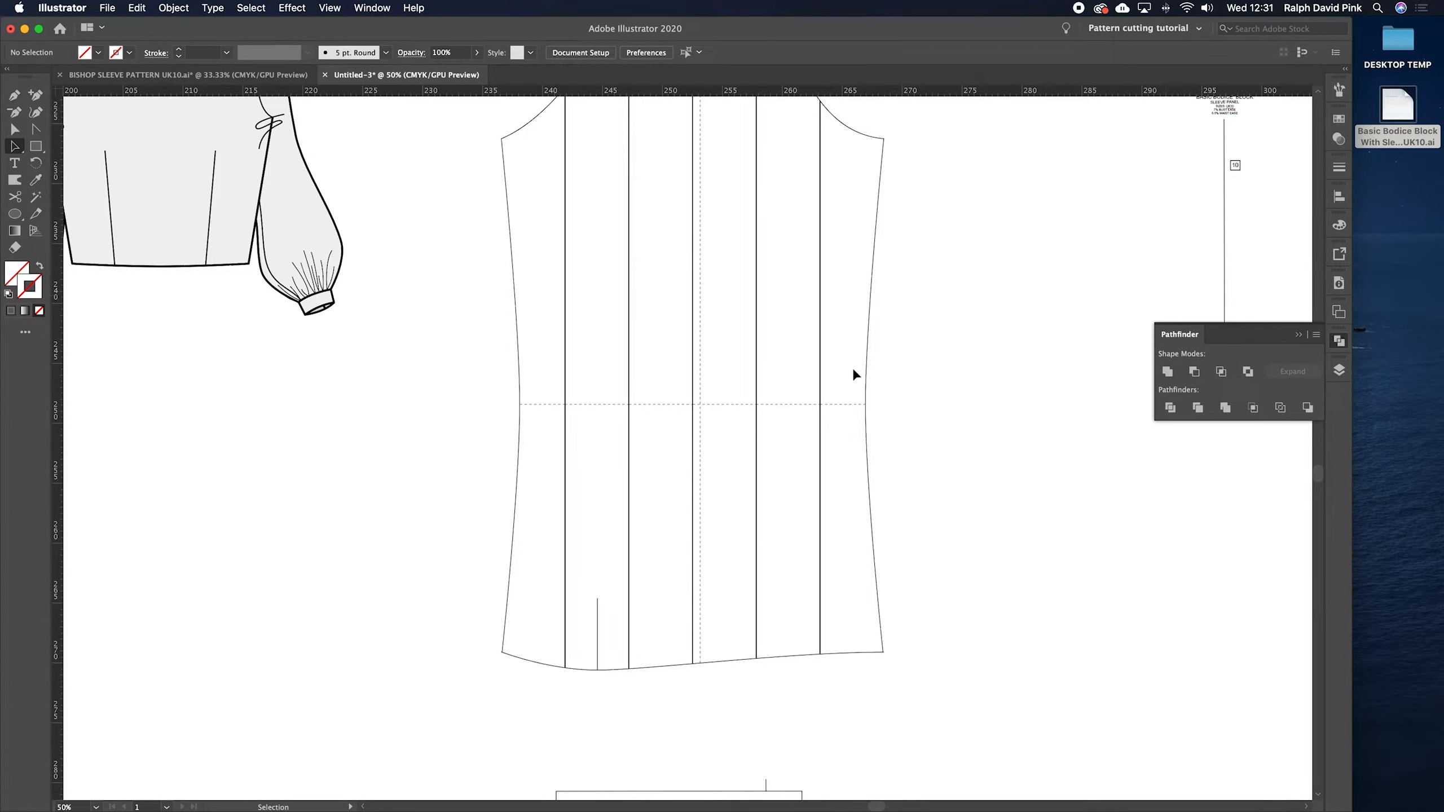
- Collapse the Pathfinder panel and widen the application window to the full screen width
{"action": "left_click", "coordinate": [1295, 335]}
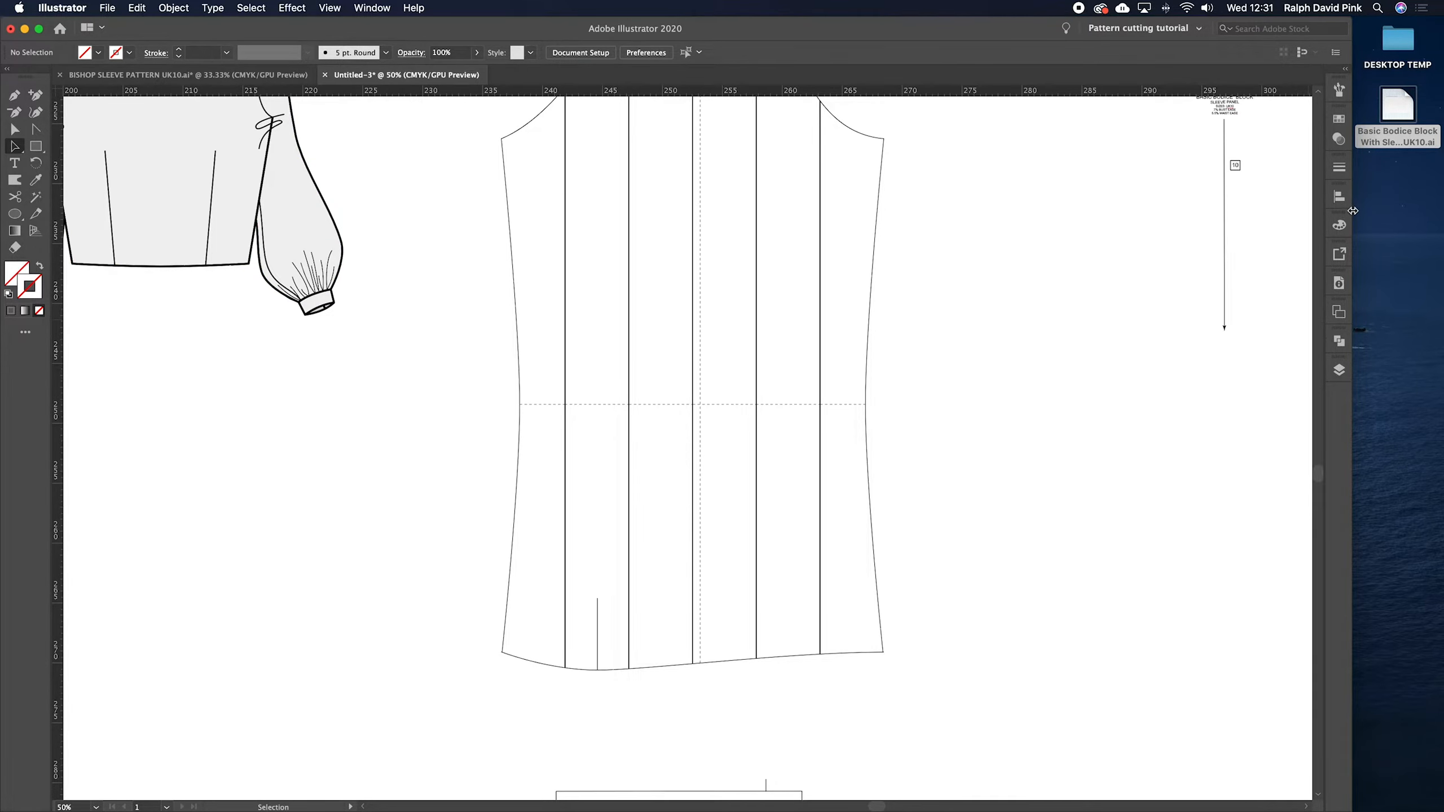
{"action": "left_click_drag", "start_coordinate": [1351, 209], "coordinate": [1436, 209]}
{"action": "scroll", "coordinate": [398, 441], "scroll_direction": "down", "scroll_amount": 1}
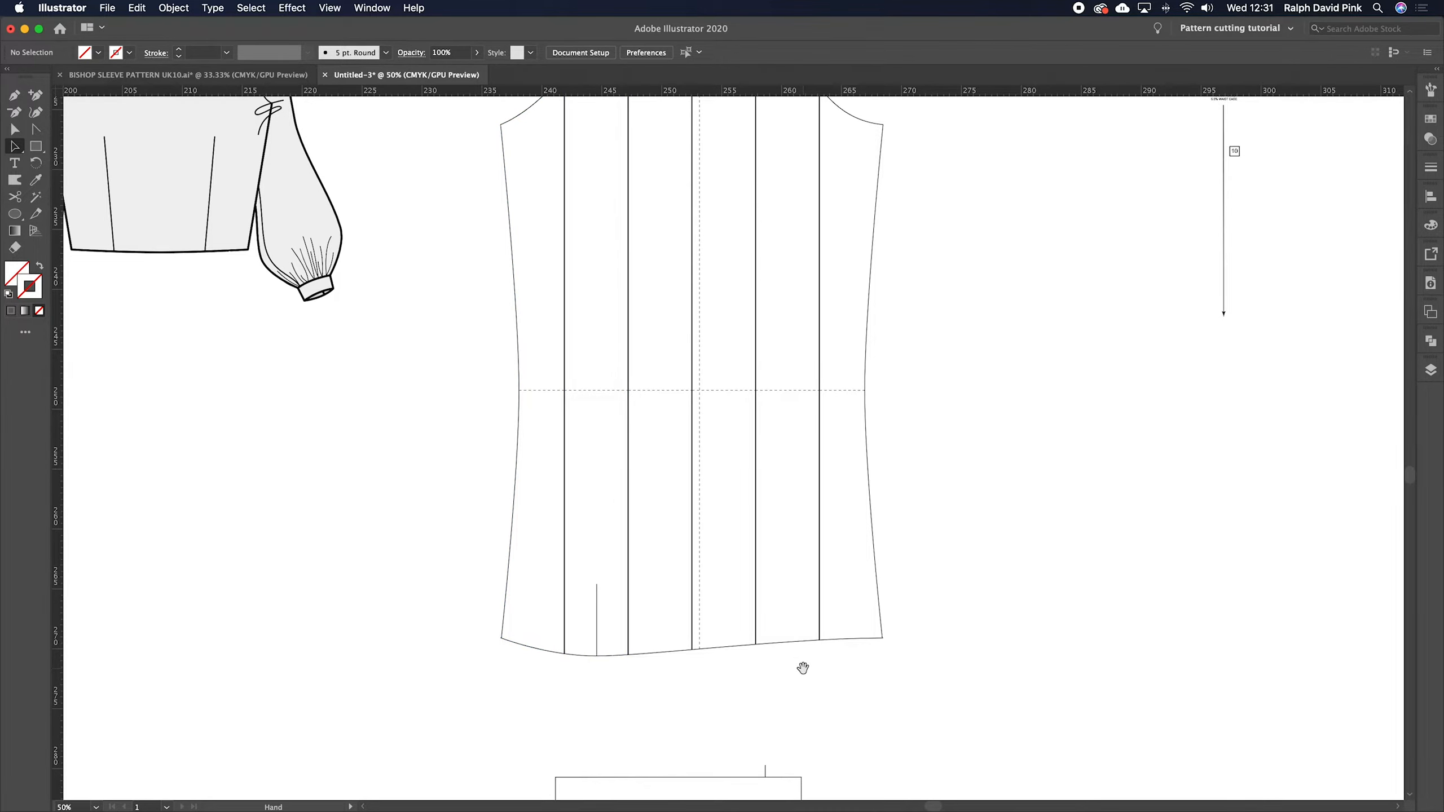
{"action": "left_click_drag", "start_coordinate": [802, 664], "coordinate": [751, 618]}
- Choose the Line Segment tool and set the stroke colour to hex 62B4CC
{"action": "left_click_drag", "start_coordinate": [16, 149], "coordinate": [85, 145]}
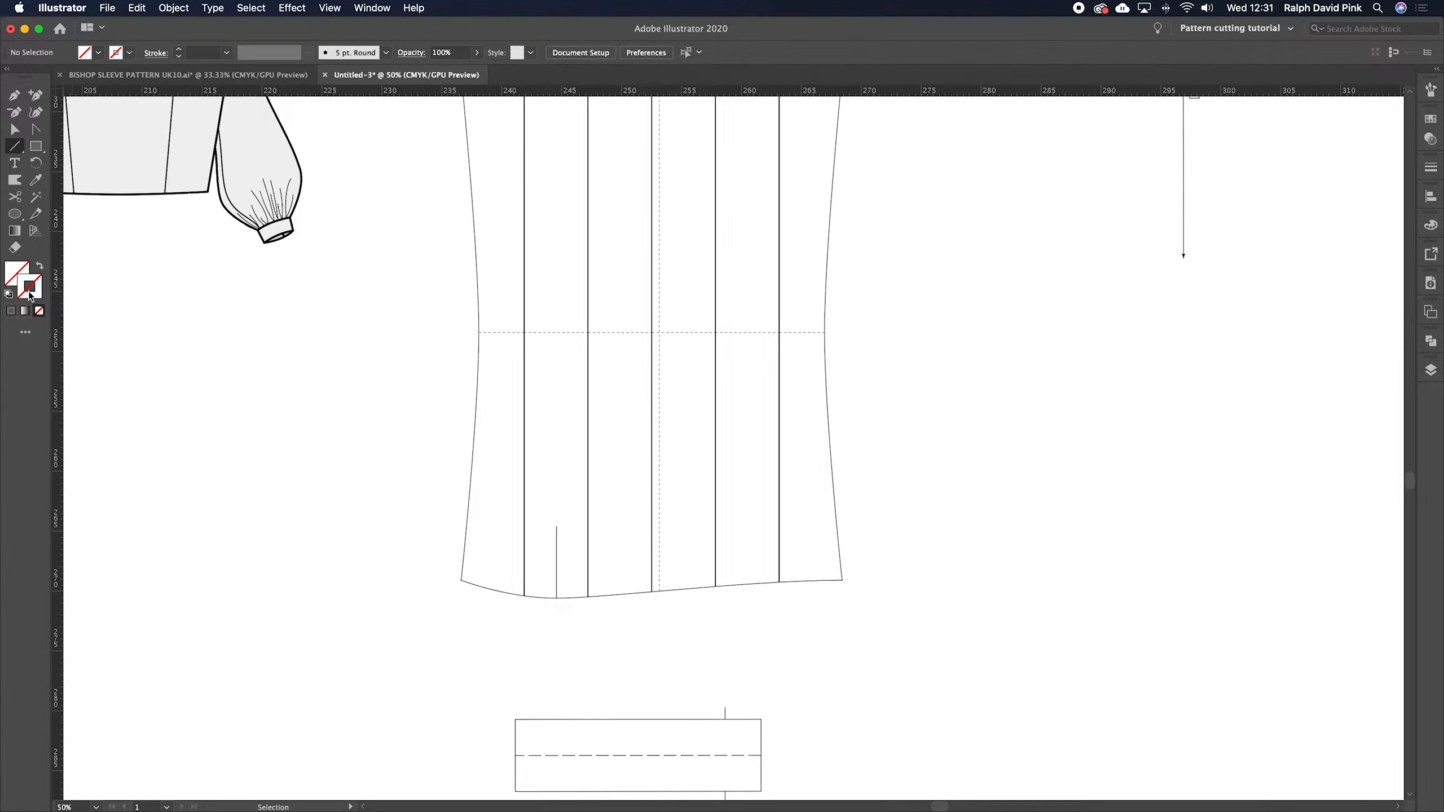
{"action": "double_click", "coordinate": [29, 285]}
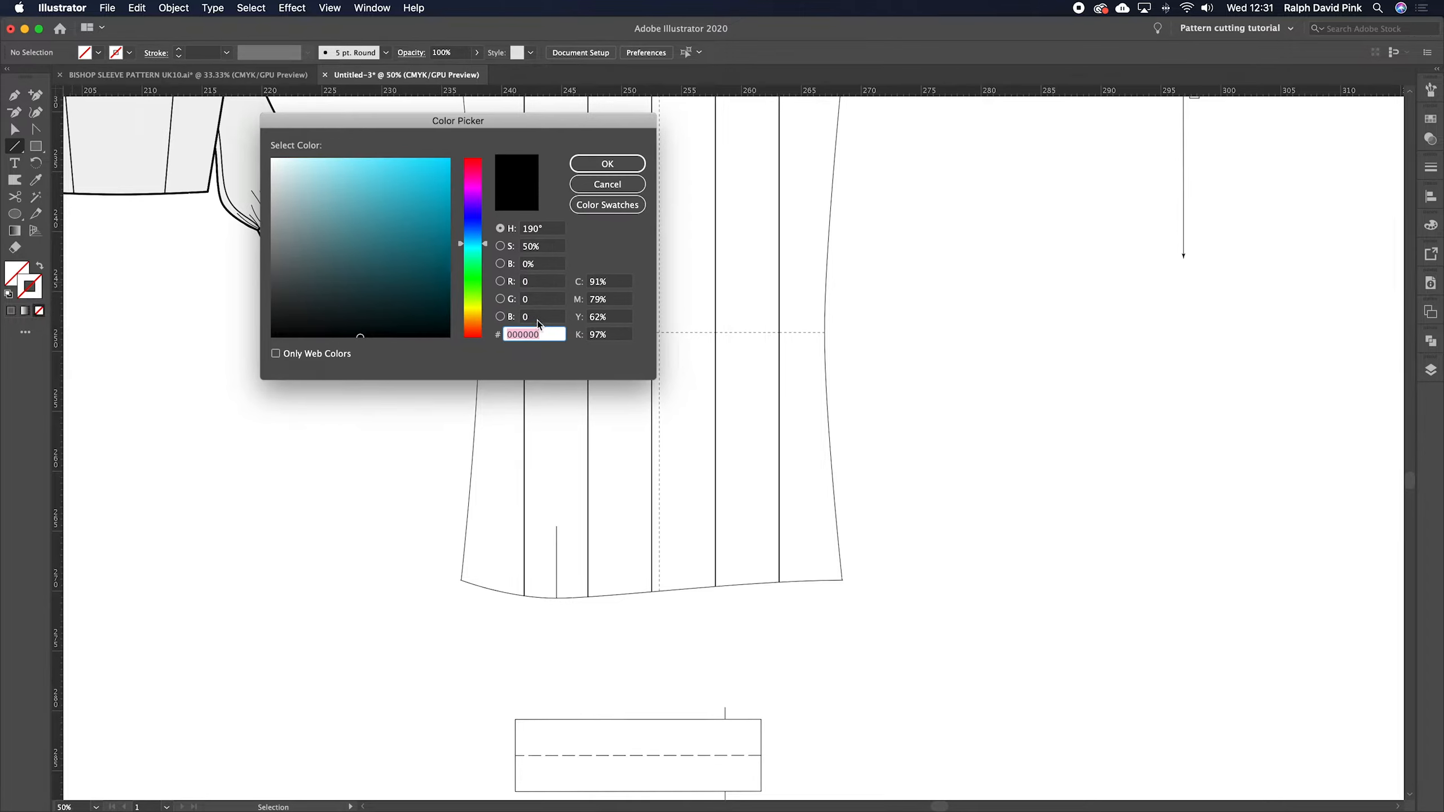
{"action": "type", "text": "62B4CC"}
{"action": "key", "text": "Return"}
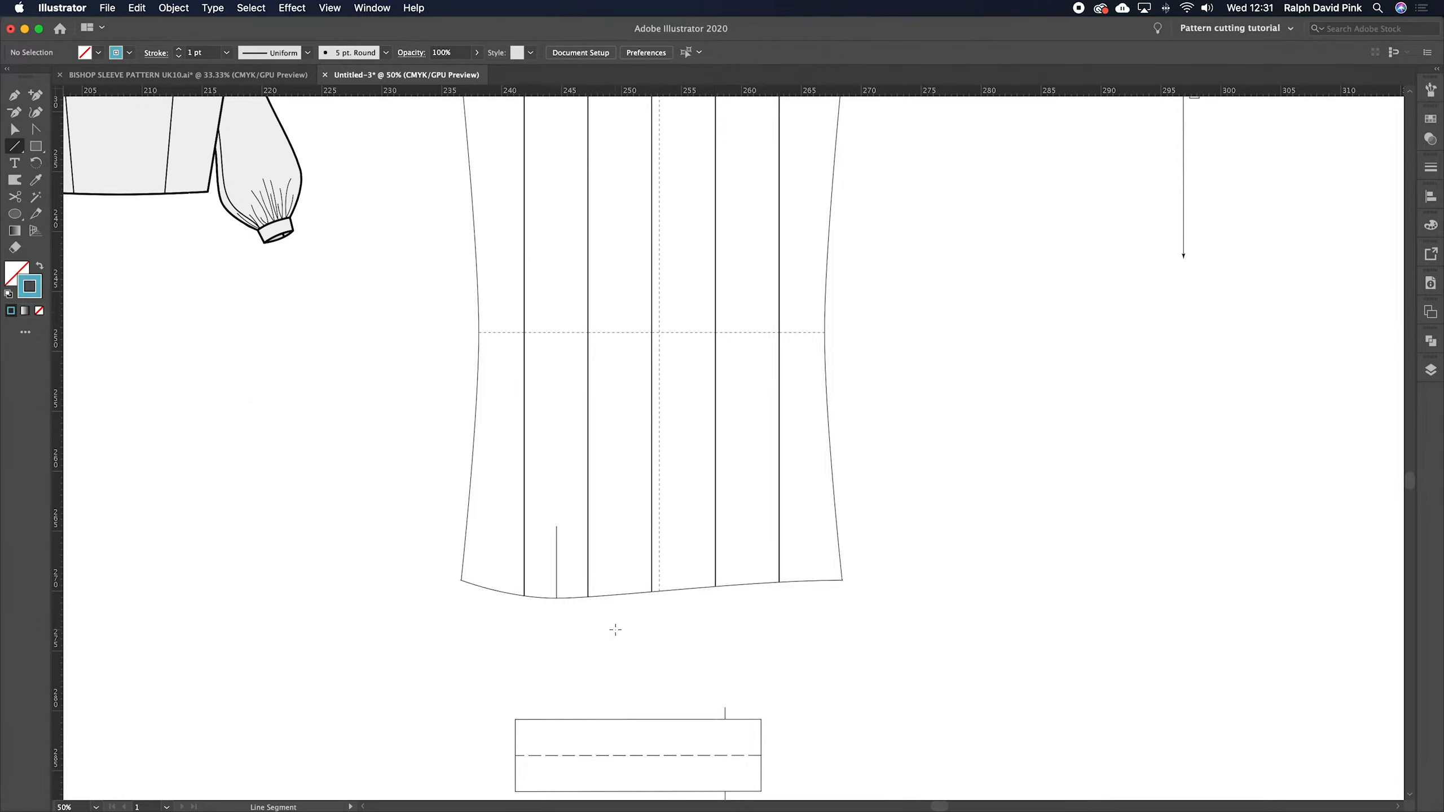
- Create a horizontal guide line 6 cm long at an angle of 0° between the sleeve hem and the cuff
{"action": "left_click", "coordinate": [615, 629]}
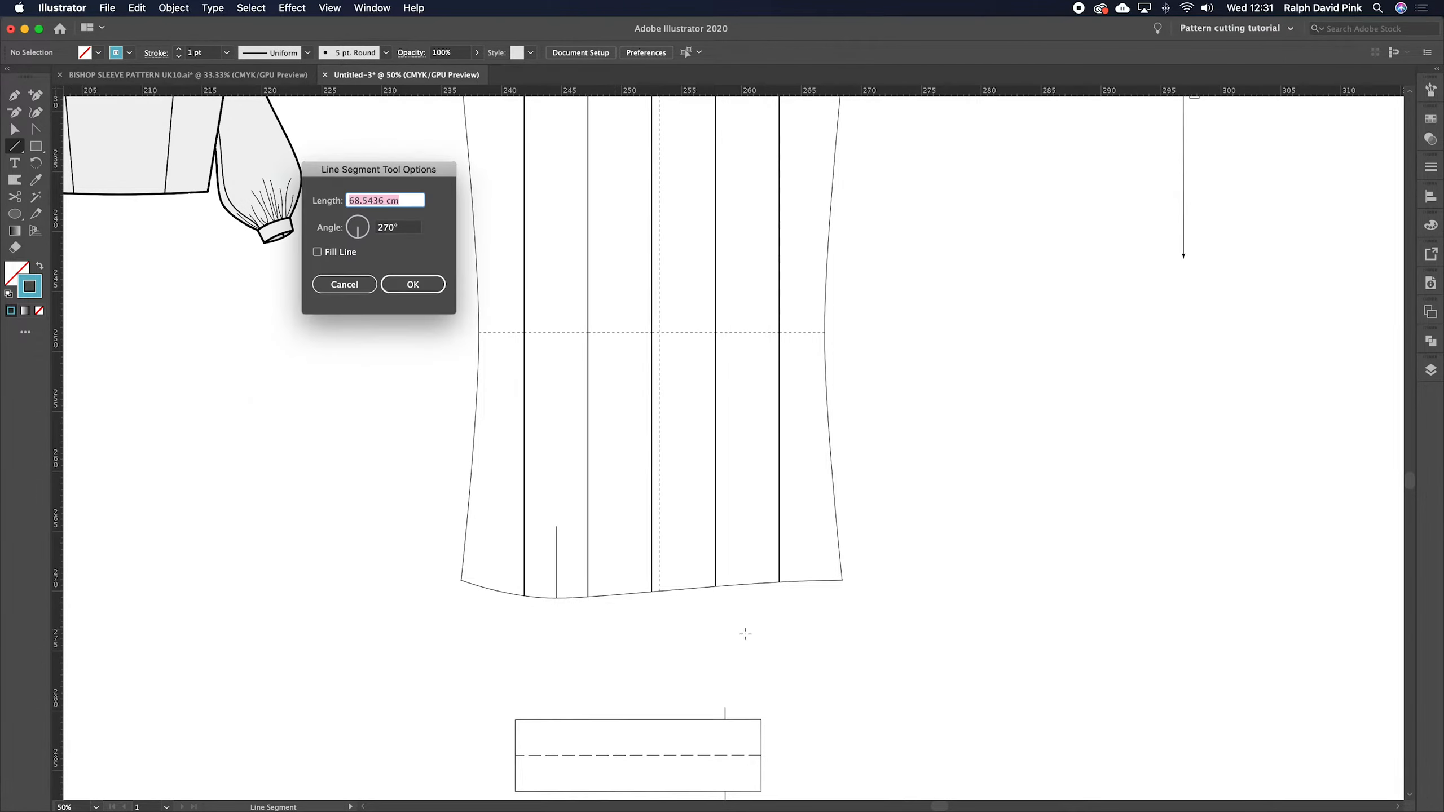
{"action": "type", "text": "6"}
{"action": "key", "text": "Tab"}
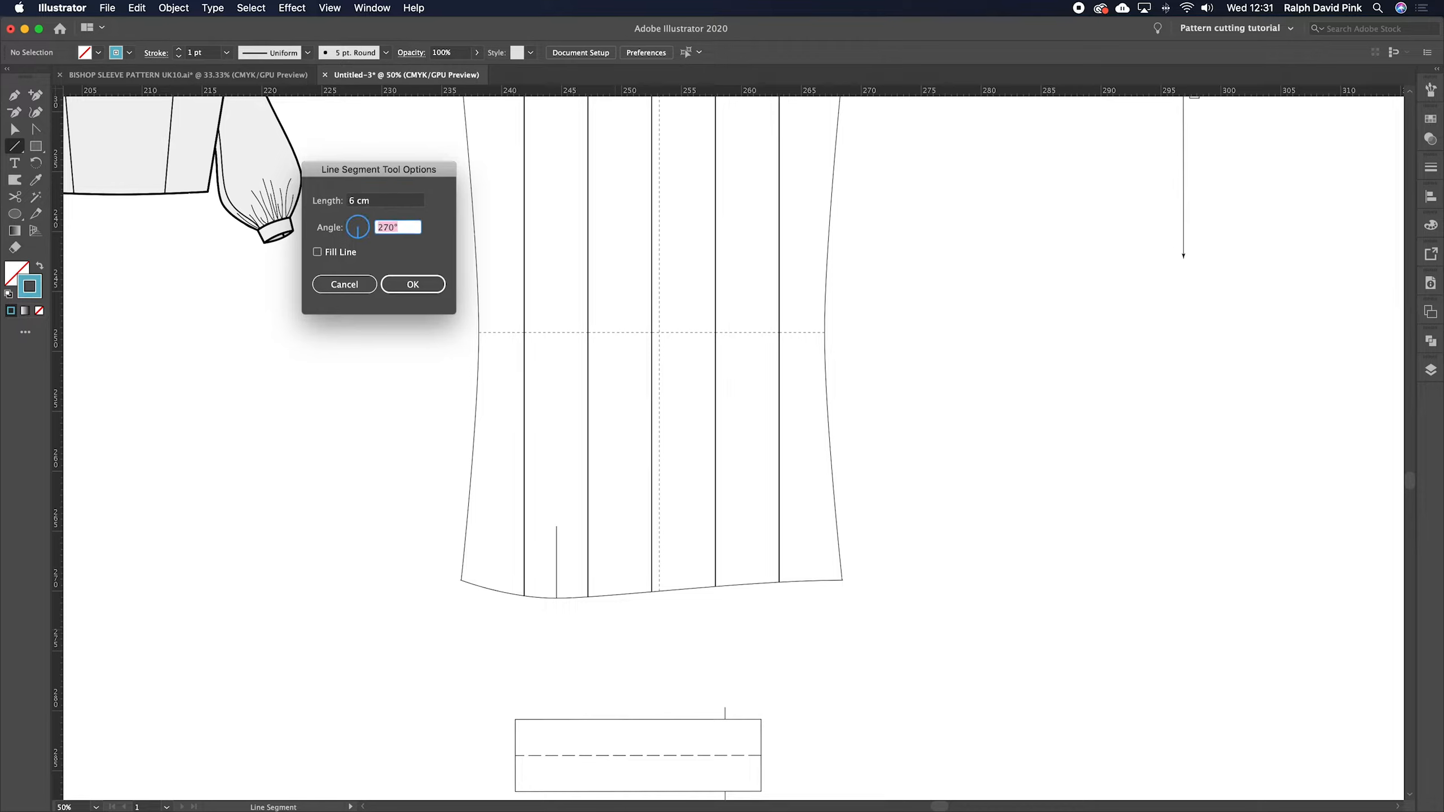
{"action": "type", "text": "0"}
{"action": "left_click", "coordinate": [434, 291]}
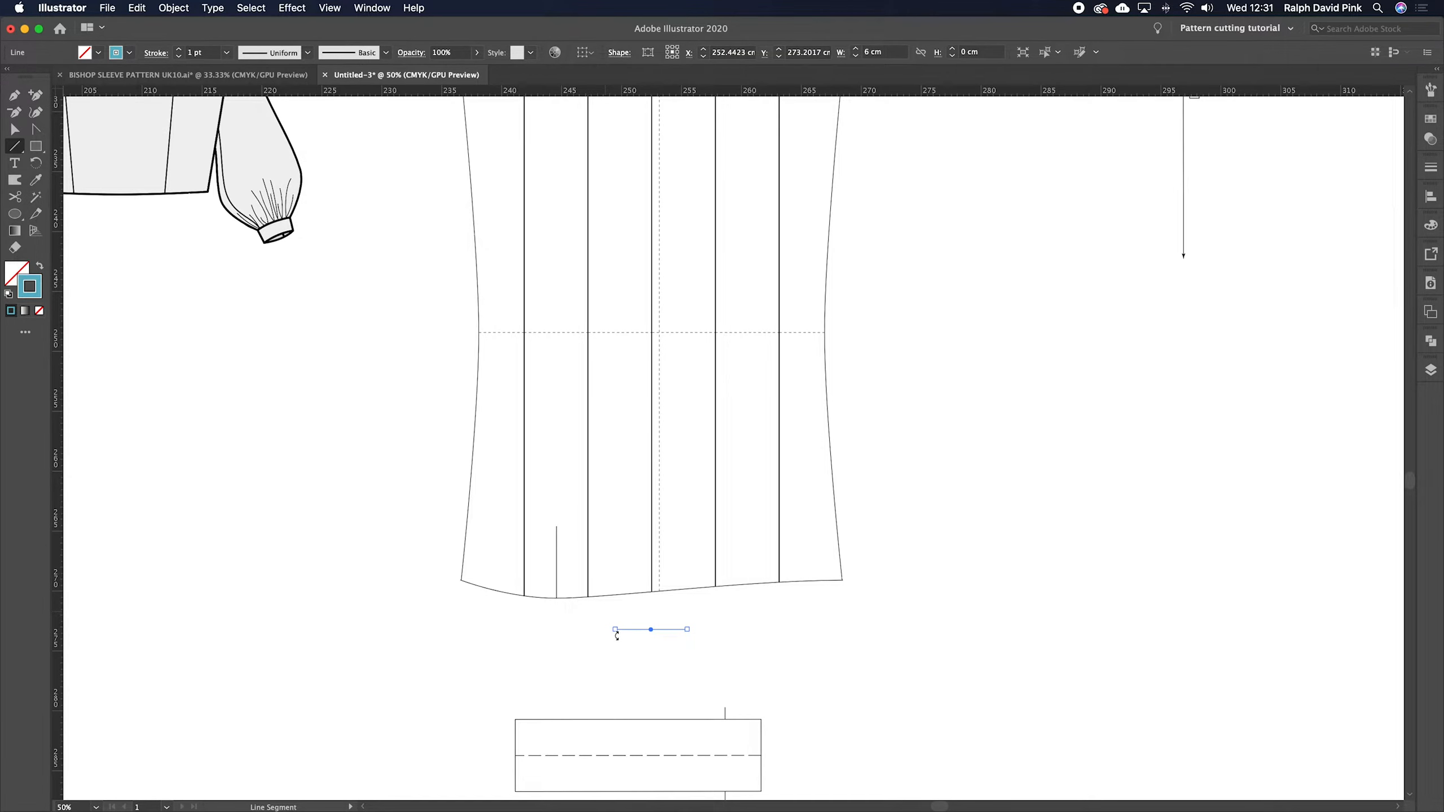
- Move the blue 6 cm line so its right end meets the lower right corner of the leftmost sleeve panel
{"action": "left_click", "coordinate": [644, 643], "text": "super"}
{"action": "left_click", "coordinate": [648, 629], "text": "super"}
{"action": "key", "text": "super+1"}
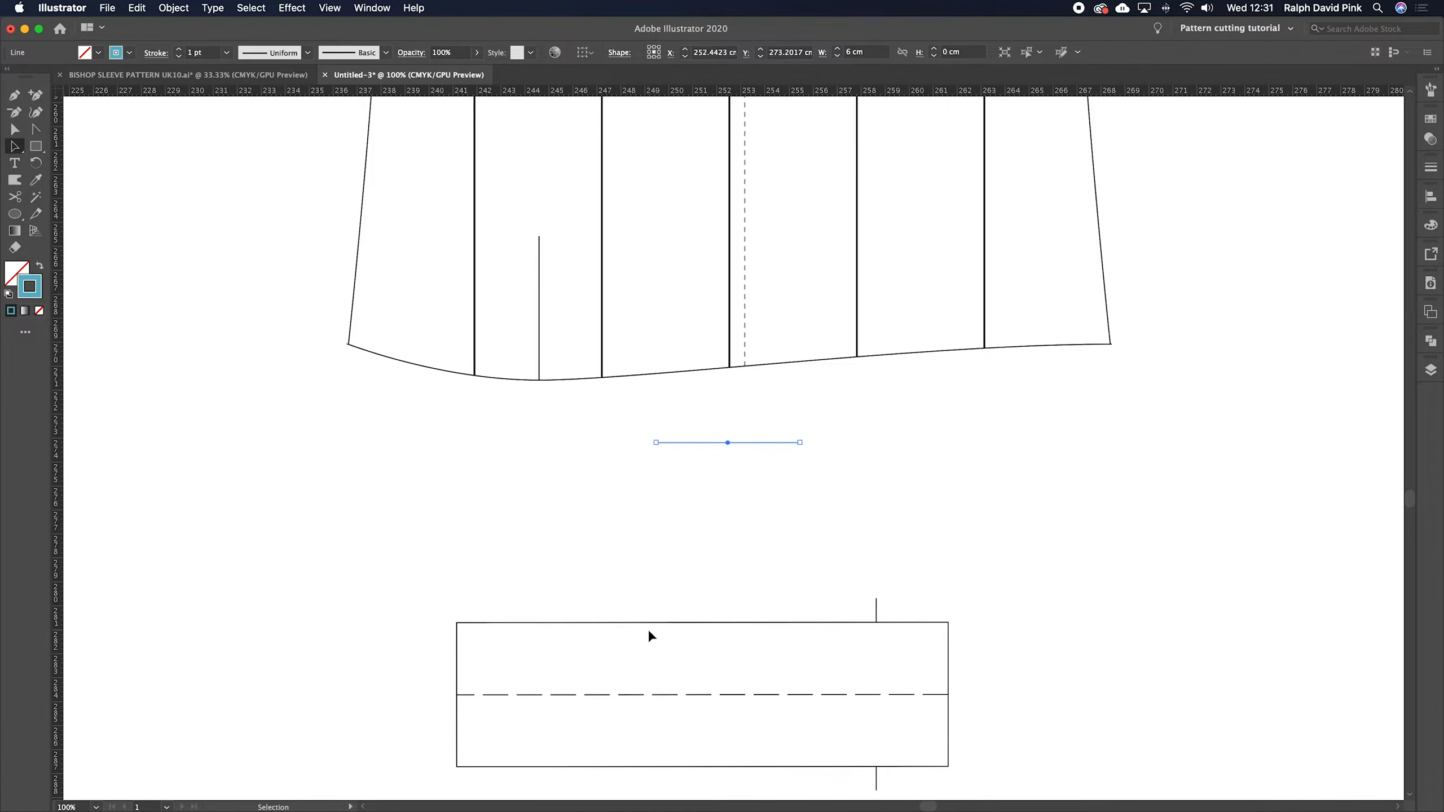
{"action": "scroll", "coordinate": [647, 628], "scroll_direction": "up", "scroll_amount": 3}
{"action": "left_click", "coordinate": [697, 492], "text": "super"}
{"action": "scroll", "coordinate": [764, 490], "scroll_direction": "up", "scroll_amount": 2}
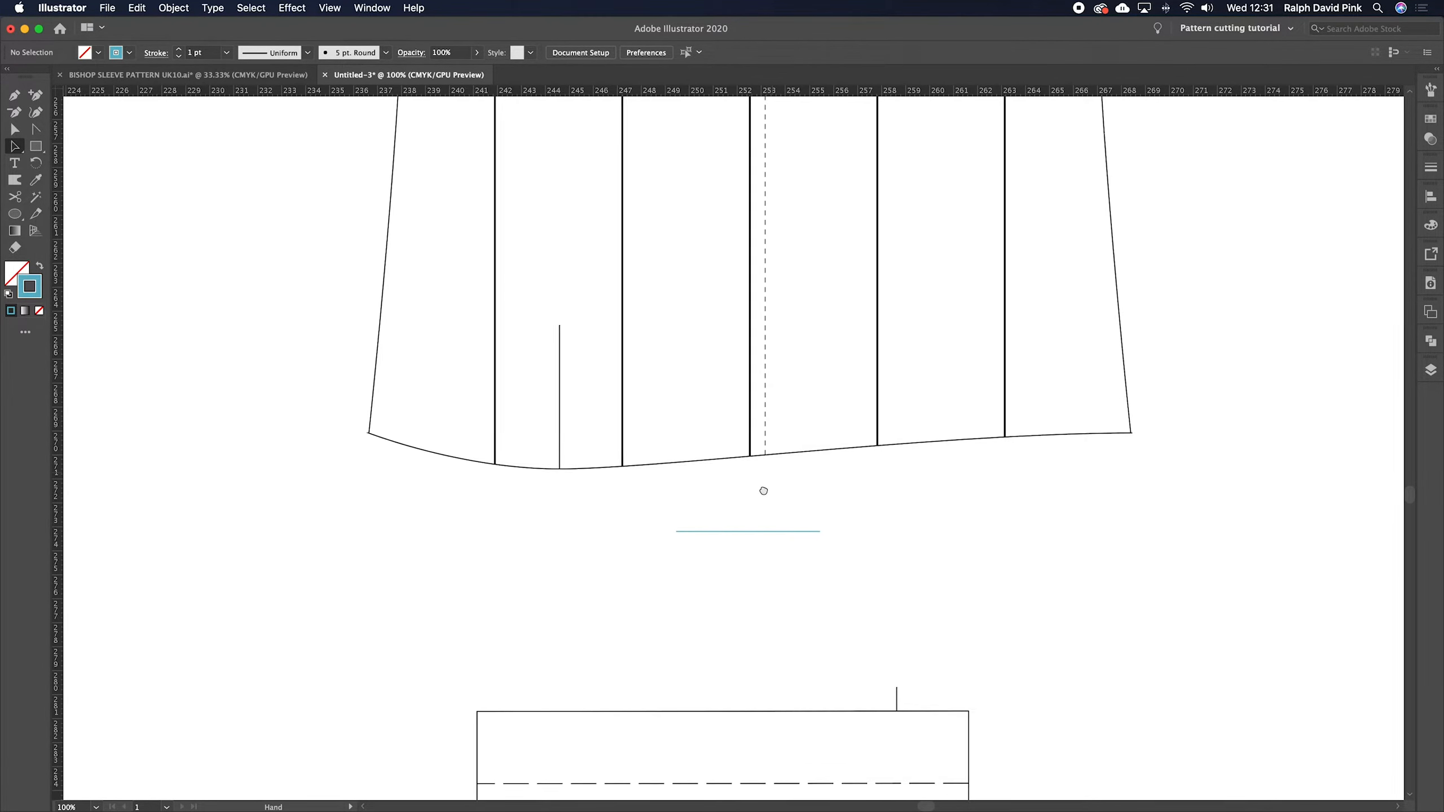
{"action": "left_click_drag", "start_coordinate": [802, 573], "coordinate": [476, 500]}
{"action": "key", "text": "super+minus"}
{"action": "key", "text": "super+minus"}
{"action": "left_click_drag", "start_coordinate": [747, 435], "coordinate": [612, 705]}
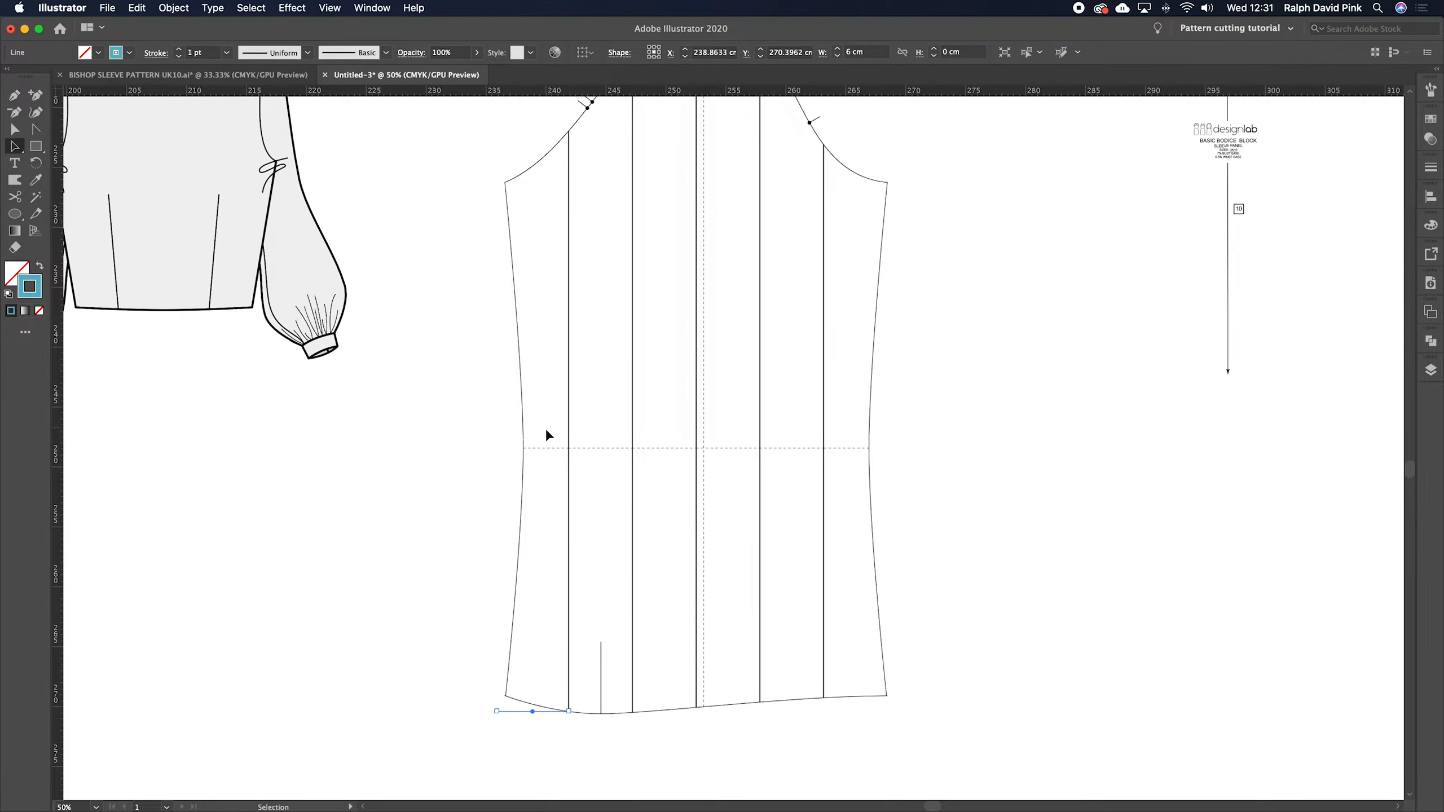
- Select the grouped leftmost sleeve panel
{"action": "left_click_drag", "start_coordinate": [512, 470], "coordinate": [512, 471]}
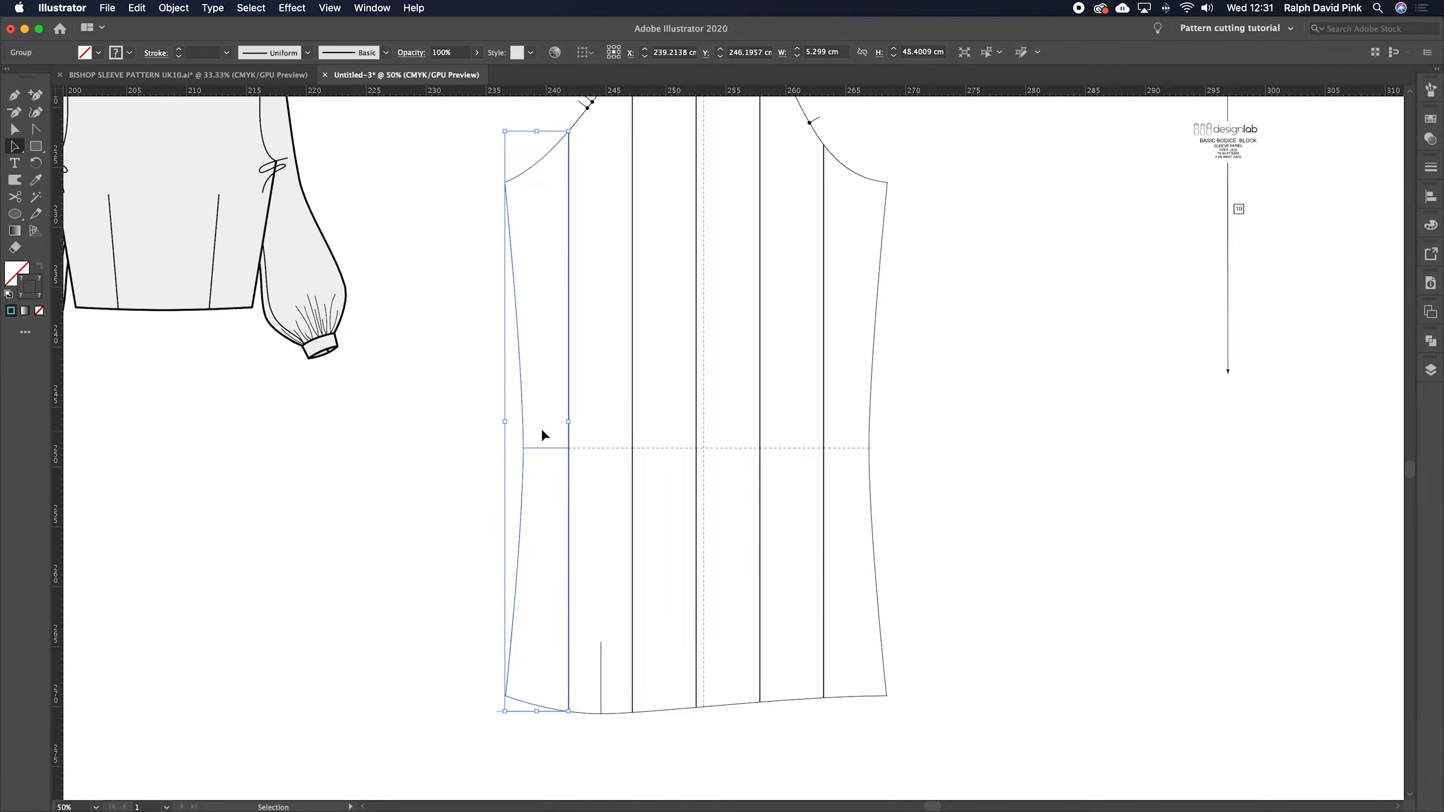
- Try to rotate the sleeve's outermost left panel about its cap-end corner, opening its hem to the end of the guide line
{"action": "left_click", "coordinate": [536, 690]}
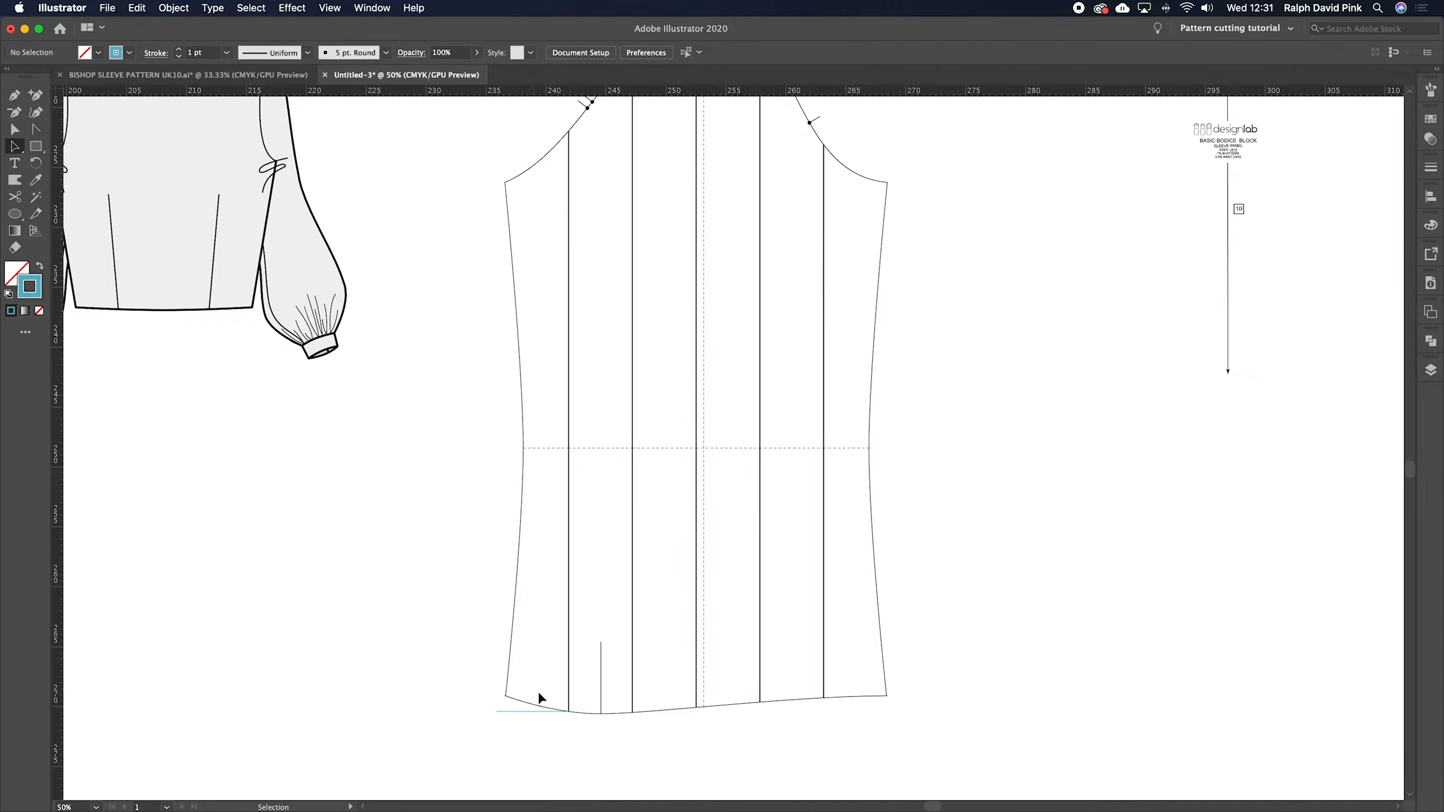
{"action": "left_click", "coordinate": [515, 693]}
{"action": "key", "text": "r"}
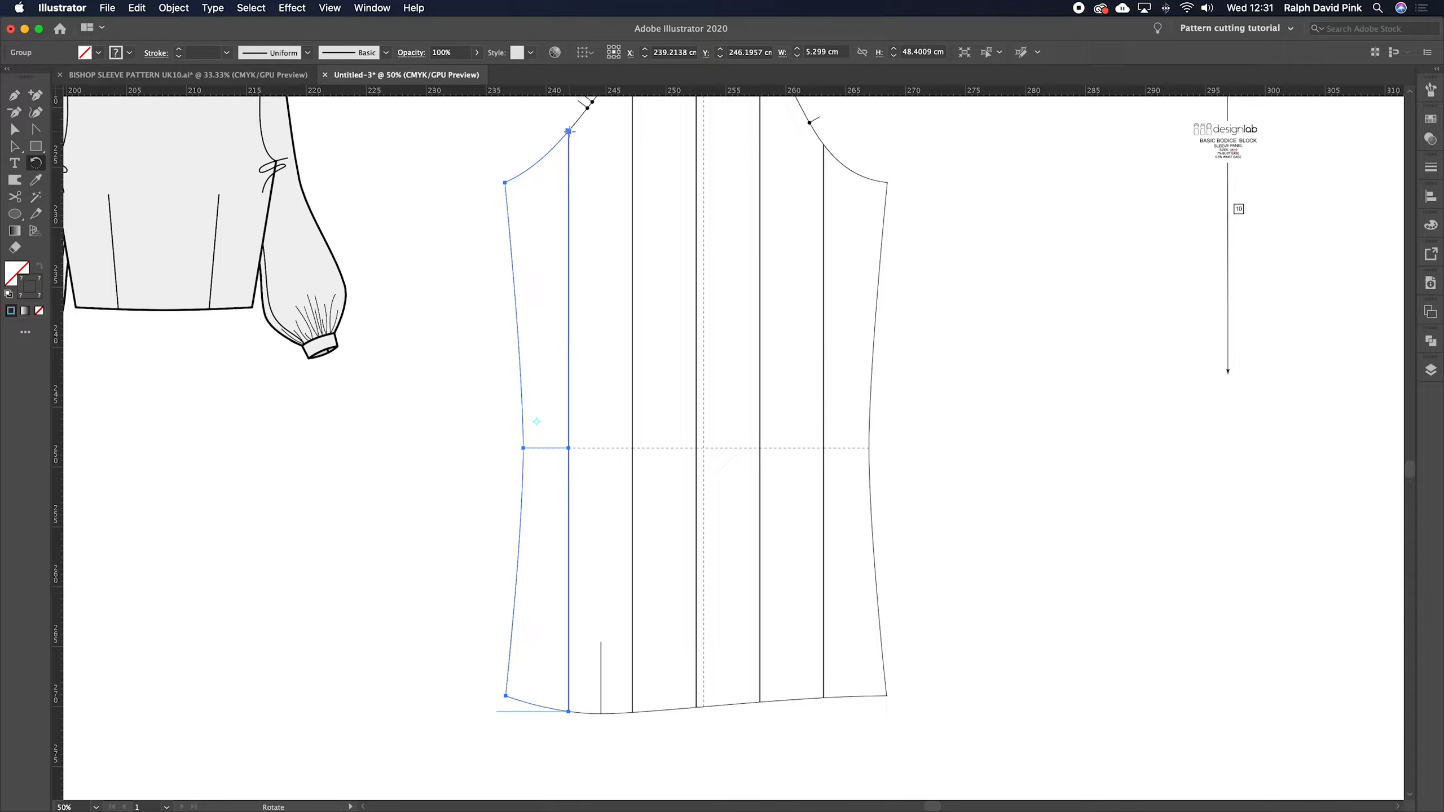
{"action": "left_click_drag", "start_coordinate": [570, 716], "coordinate": [499, 711]}
{"action": "key", "text": "v"}
{"action": "left_click", "coordinate": [533, 678]}
{"action": "key", "text": "v"}
{"action": "left_click_drag", "start_coordinate": [498, 711], "coordinate": [550, 709]}
{"action": "left_click", "coordinate": [536, 721]}
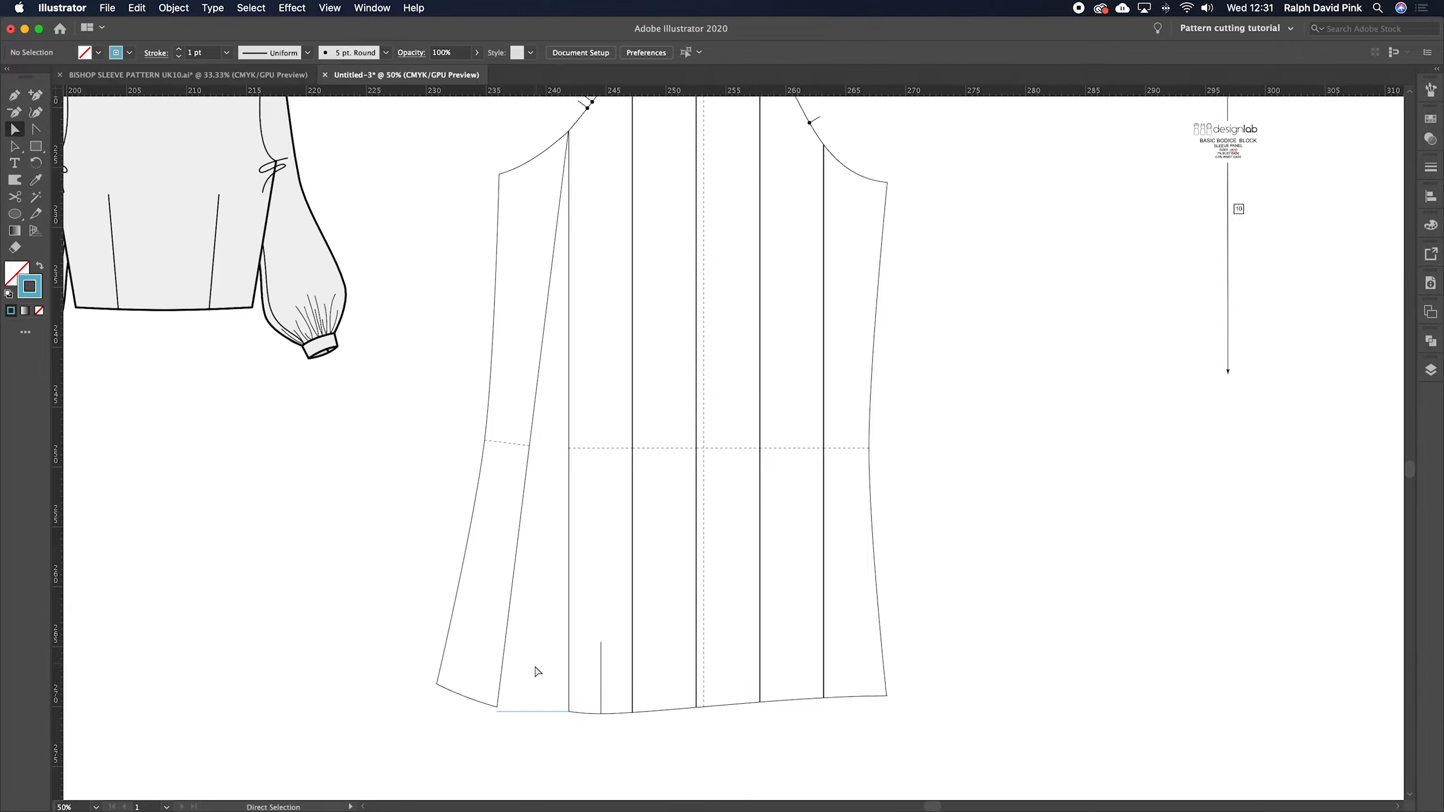
{"action": "key", "text": "a"}
{"action": "left_click", "coordinate": [547, 705], "text": "super"}
{"action": "key", "text": "super+equal"}
{"action": "left_click", "coordinate": [550, 717]}
{"action": "scroll", "coordinate": [631, 540], "scroll_direction": "down", "scroll_amount": 5}
{"action": "scroll", "coordinate": [631, 540], "scroll_direction": "left", "scroll_amount": 2}
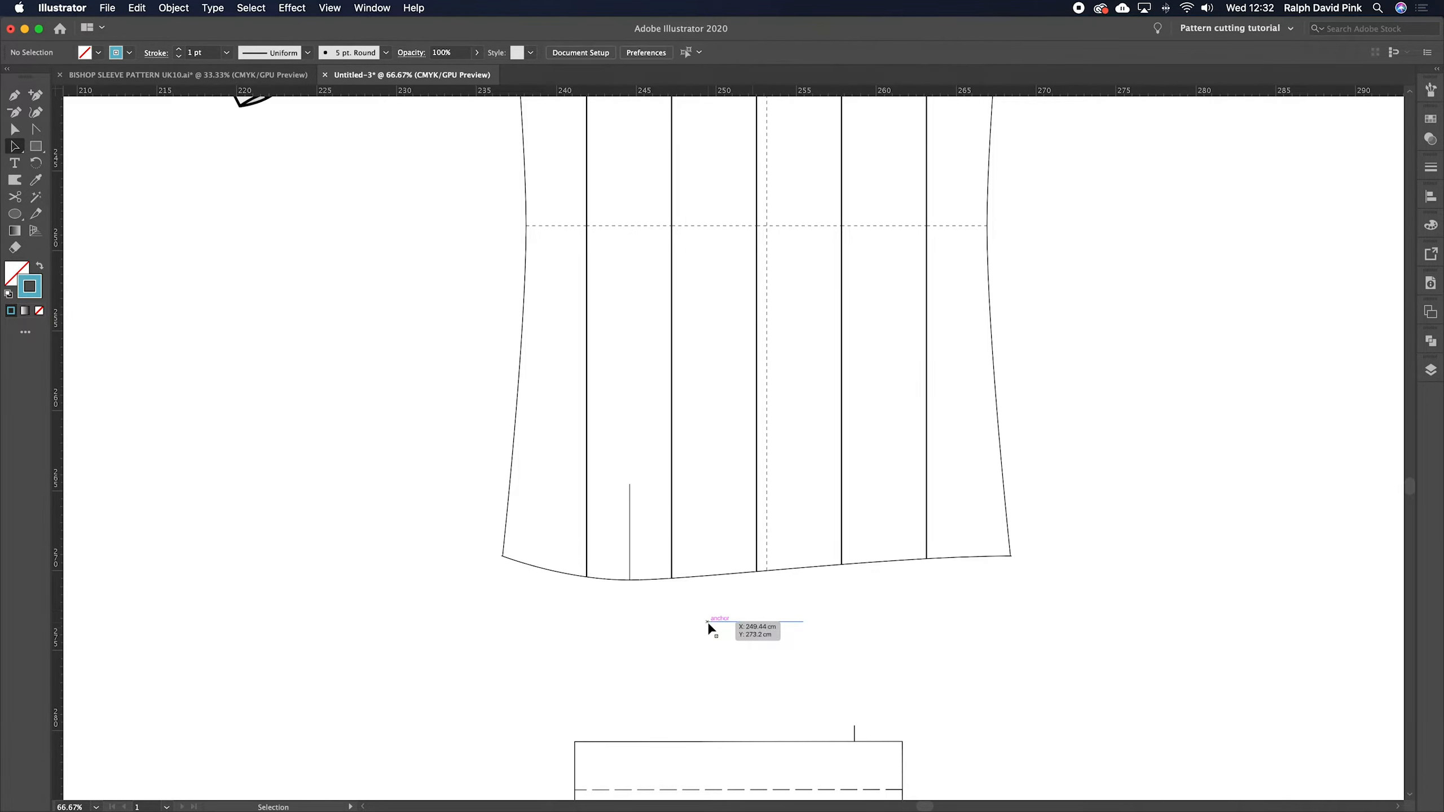
- Draw a 6 cm line at 0° and place its right end on the hem end of the first slash line, extending outward
{"action": "key", "text": "backslash"}
{"action": "left_click", "coordinate": [617, 622]}
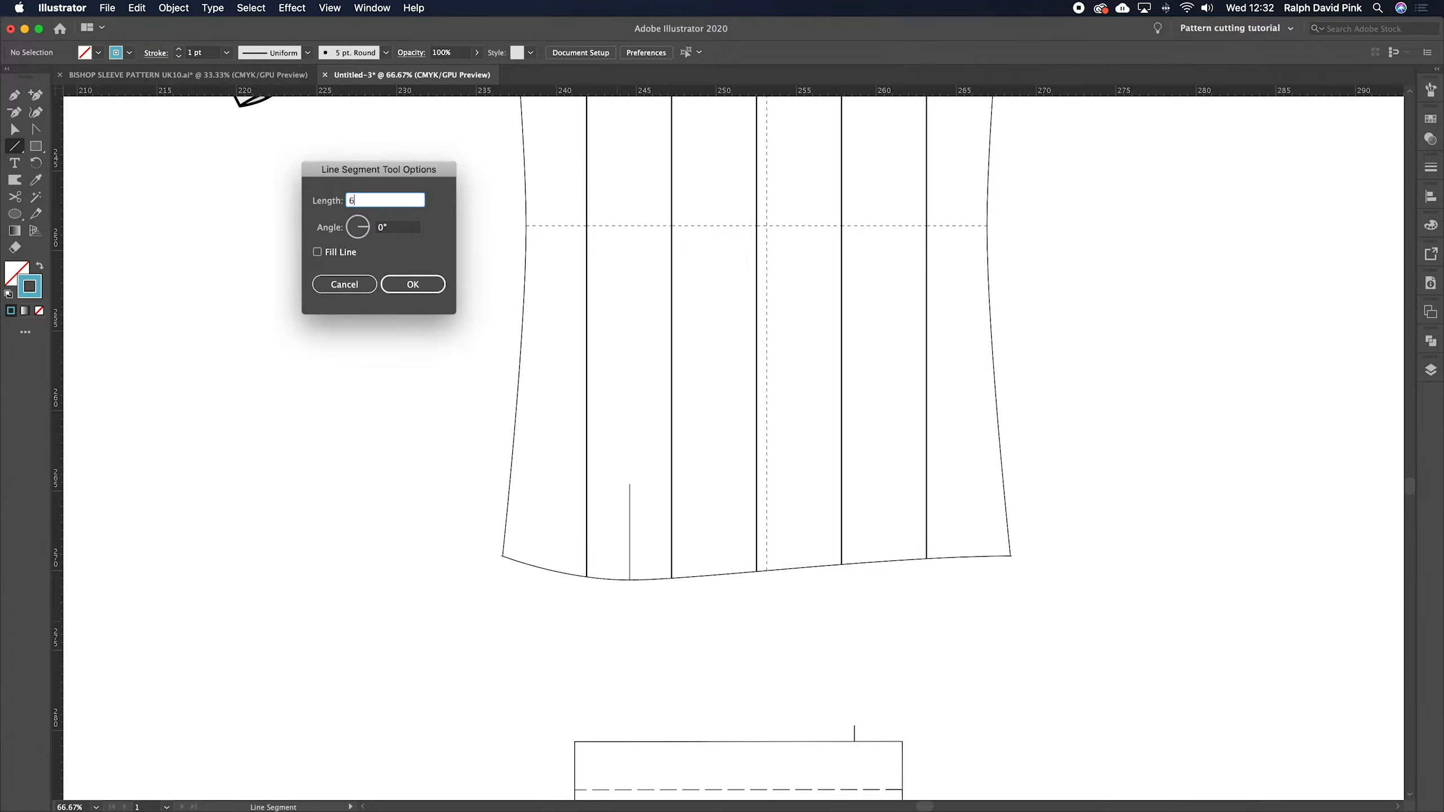
{"action": "key", "text": "Tab"}
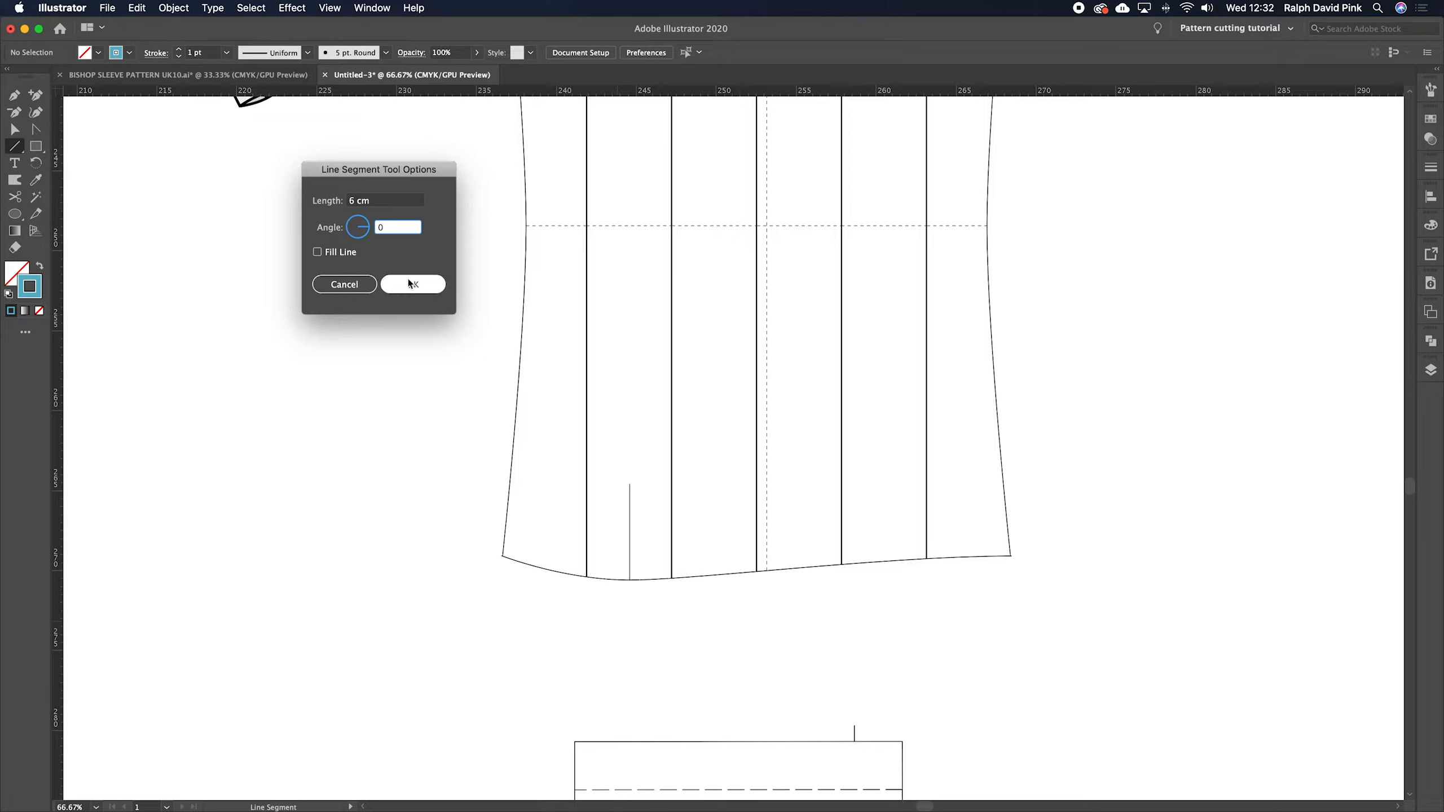
{"action": "left_click", "coordinate": [408, 283]}
{"action": "key", "text": "v"}
{"action": "left_click_drag", "start_coordinate": [714, 621], "coordinate": [586, 577]}
{"action": "key", "text": "super+minus"}
{"action": "scroll", "coordinate": [780, 506], "scroll_direction": "up", "scroll_amount": 5}
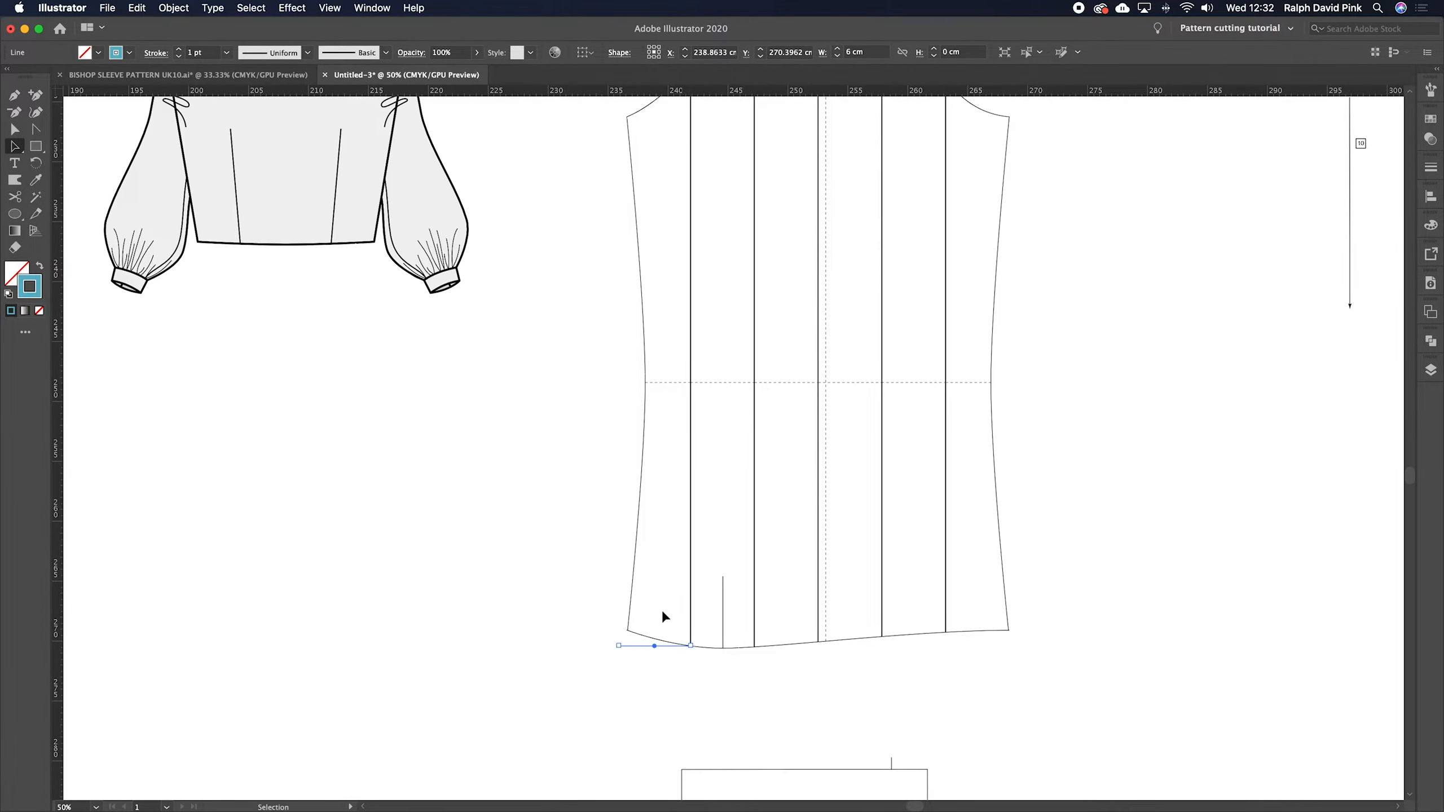
{"action": "left_click", "coordinate": [580, 519]}
- Rotate the outermost left panel about the top of its slash line until its inner hem corner reaches the 6 cm guide's outer end
{"action": "scroll", "coordinate": [579, 519], "scroll_direction": "up", "scroll_amount": 2}
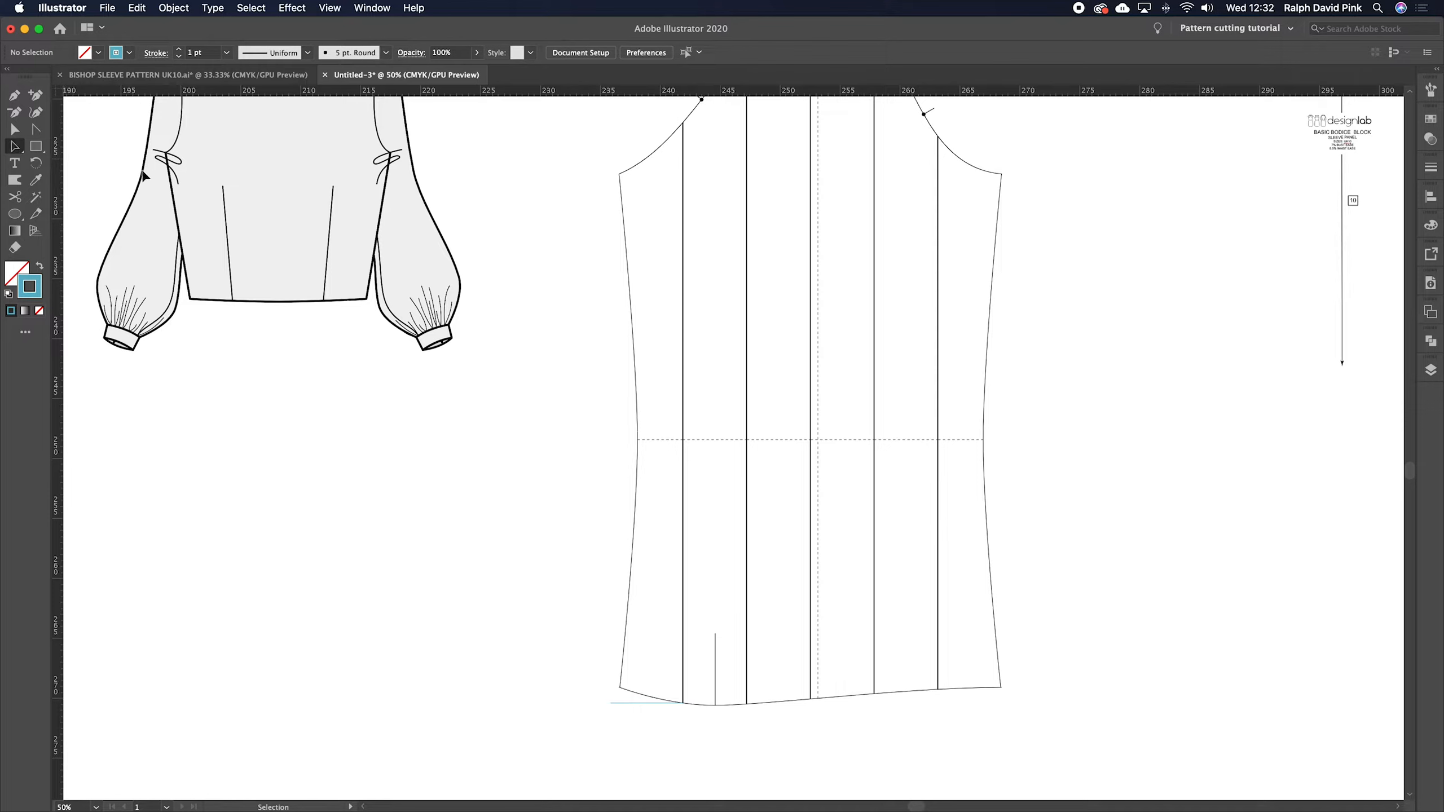
{"action": "left_click", "coordinate": [619, 190]}
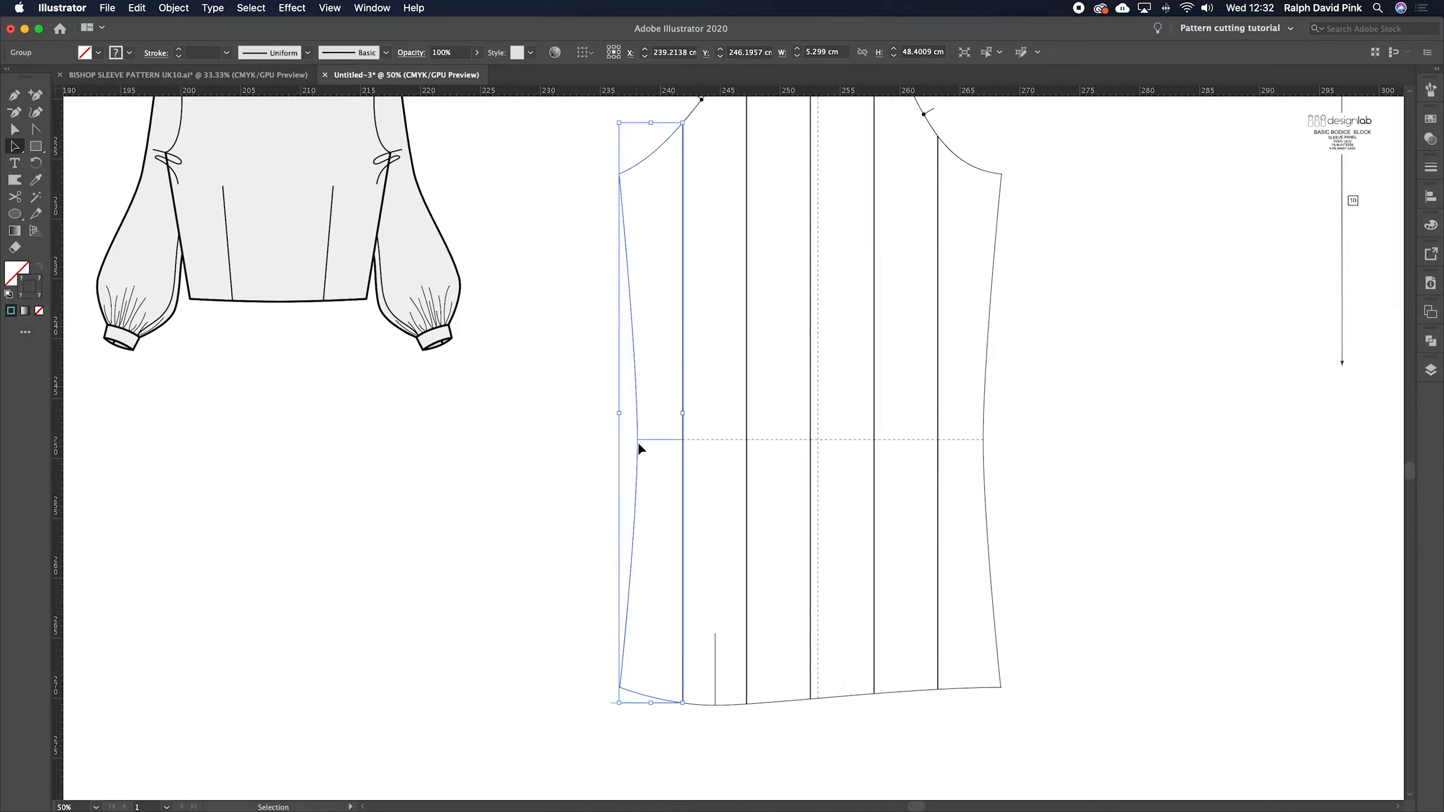
{"action": "left_click", "coordinate": [39, 163]}
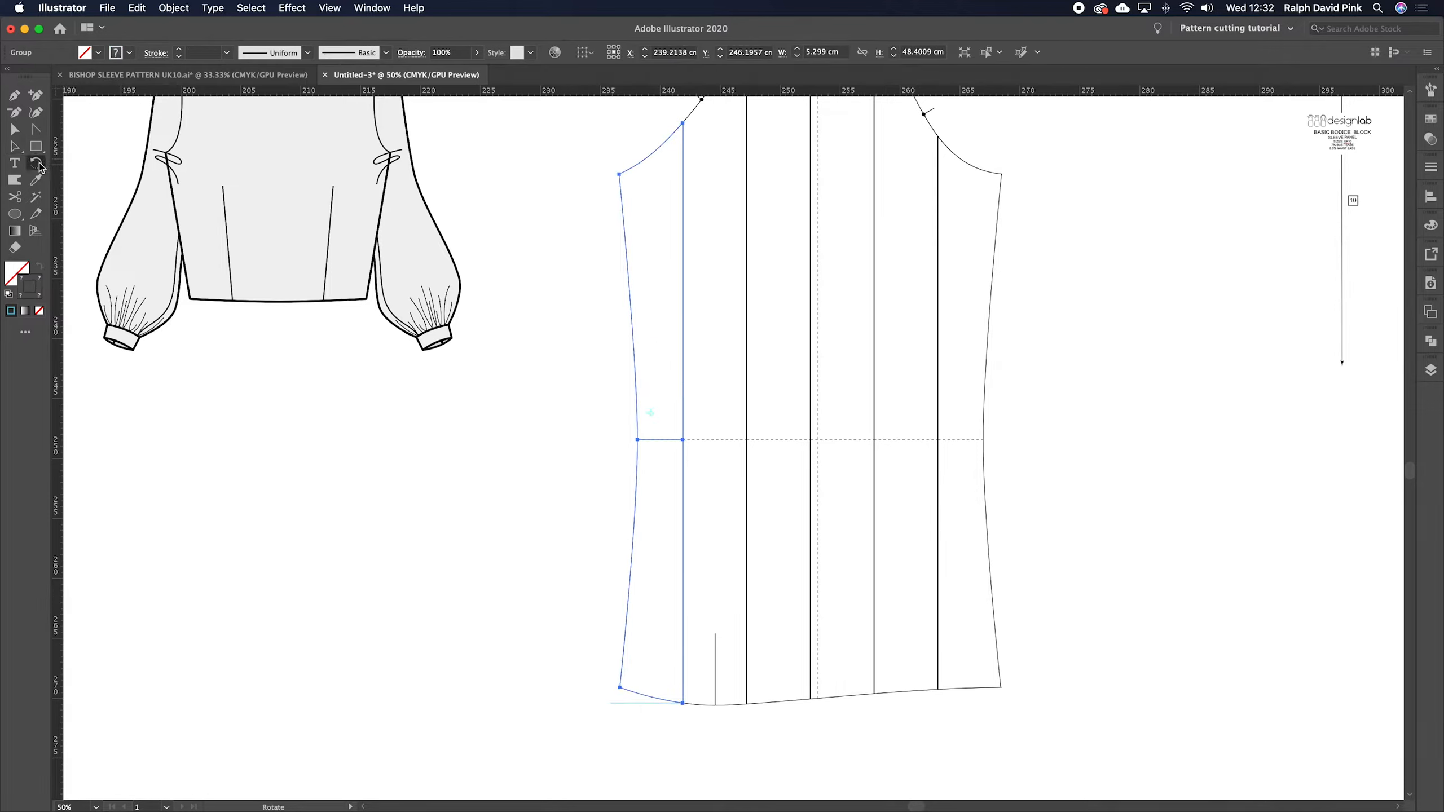
{"action": "left_click", "coordinate": [682, 122]}
{"action": "left_click_drag", "start_coordinate": [683, 702], "coordinate": [620, 709]}
{"action": "key", "text": "a"}
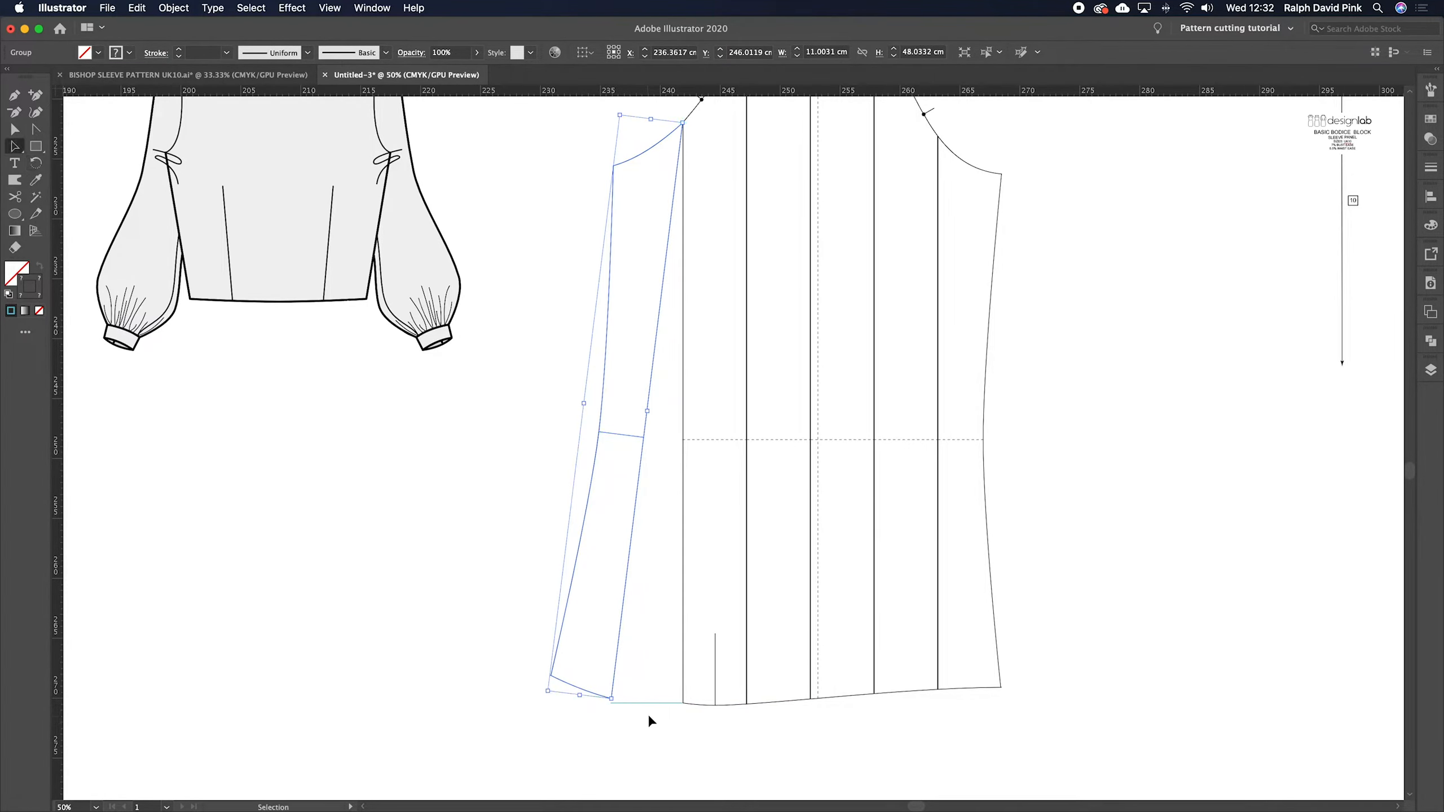
{"action": "left_click", "coordinate": [648, 716]}
- Move the 6 cm guide line so its right end snaps to the hem end of the second slash line
{"action": "scroll", "coordinate": [628, 728], "scroll_direction": "right", "scroll_amount": 2}
{"action": "scroll", "coordinate": [628, 728], "scroll_direction": "right", "scroll_amount": 5}
{"action": "scroll", "coordinate": [628, 728], "scroll_direction": "up", "scroll_amount": 2}
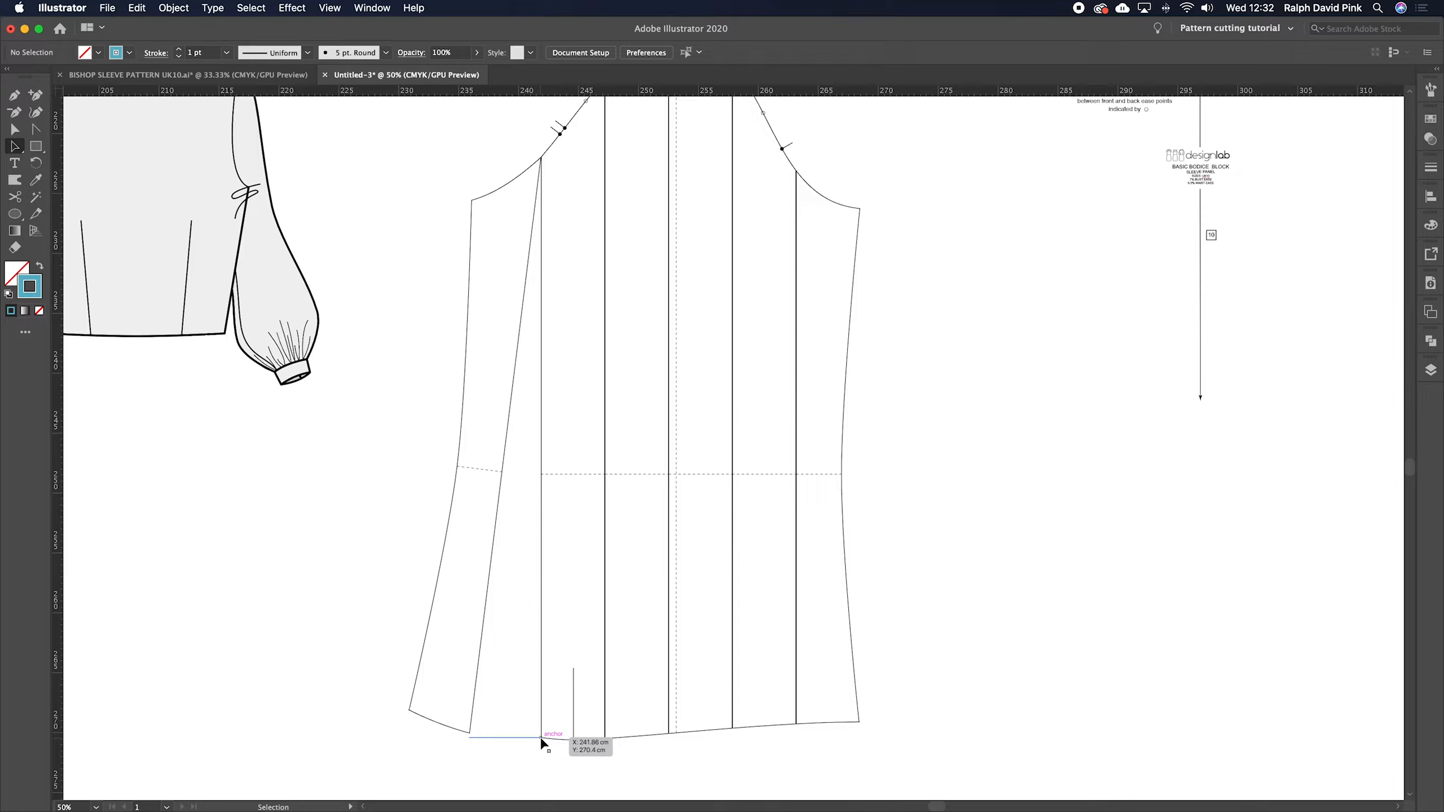
{"action": "left_click_drag", "start_coordinate": [539, 736], "coordinate": [608, 742]}
{"action": "key", "text": "super+equal"}
{"action": "key", "text": "super+equal"}
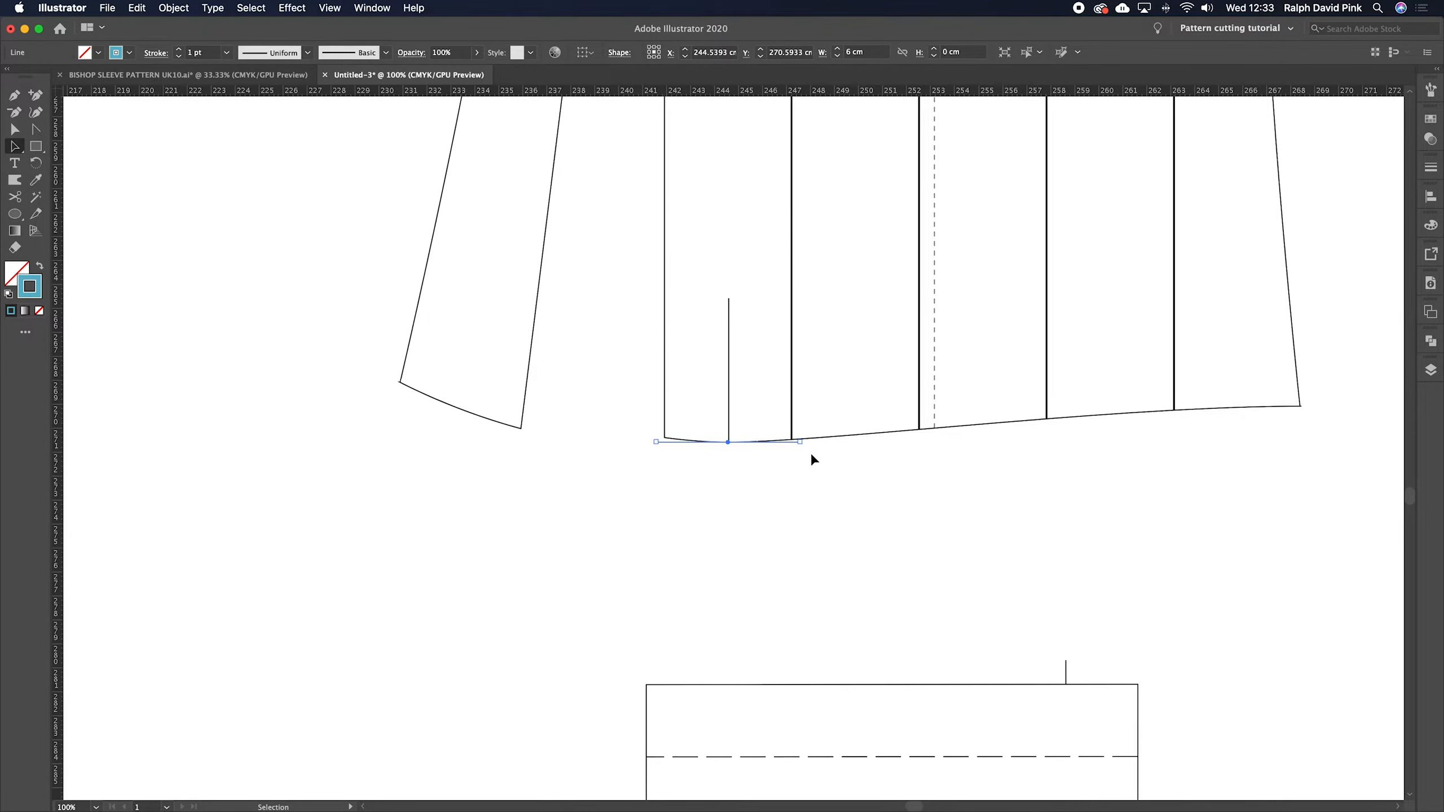
{"action": "mouse_move", "coordinate": [800, 442]}
{"action": "left_mouse_down"}
{"action": "mouse_move", "coordinate": [778, 496]}
{"action": "mouse_move", "coordinate": [795, 444]}
{"action": "left_mouse_up"}
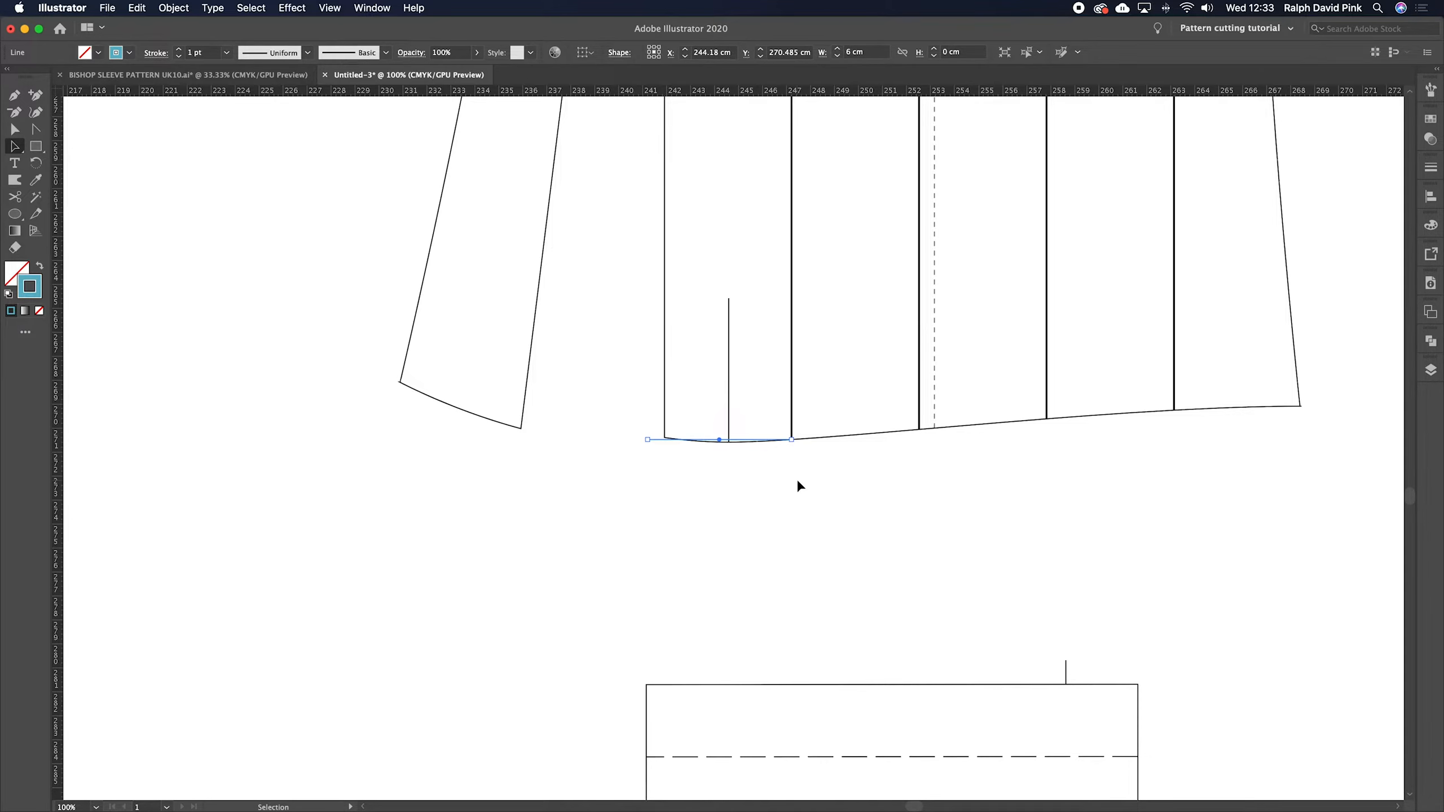
- Try to rotate the second left panel open about the top of its slash line, and undo the rotation
{"action": "key", "text": "super+minus"}
{"action": "key", "text": "super+minus"}
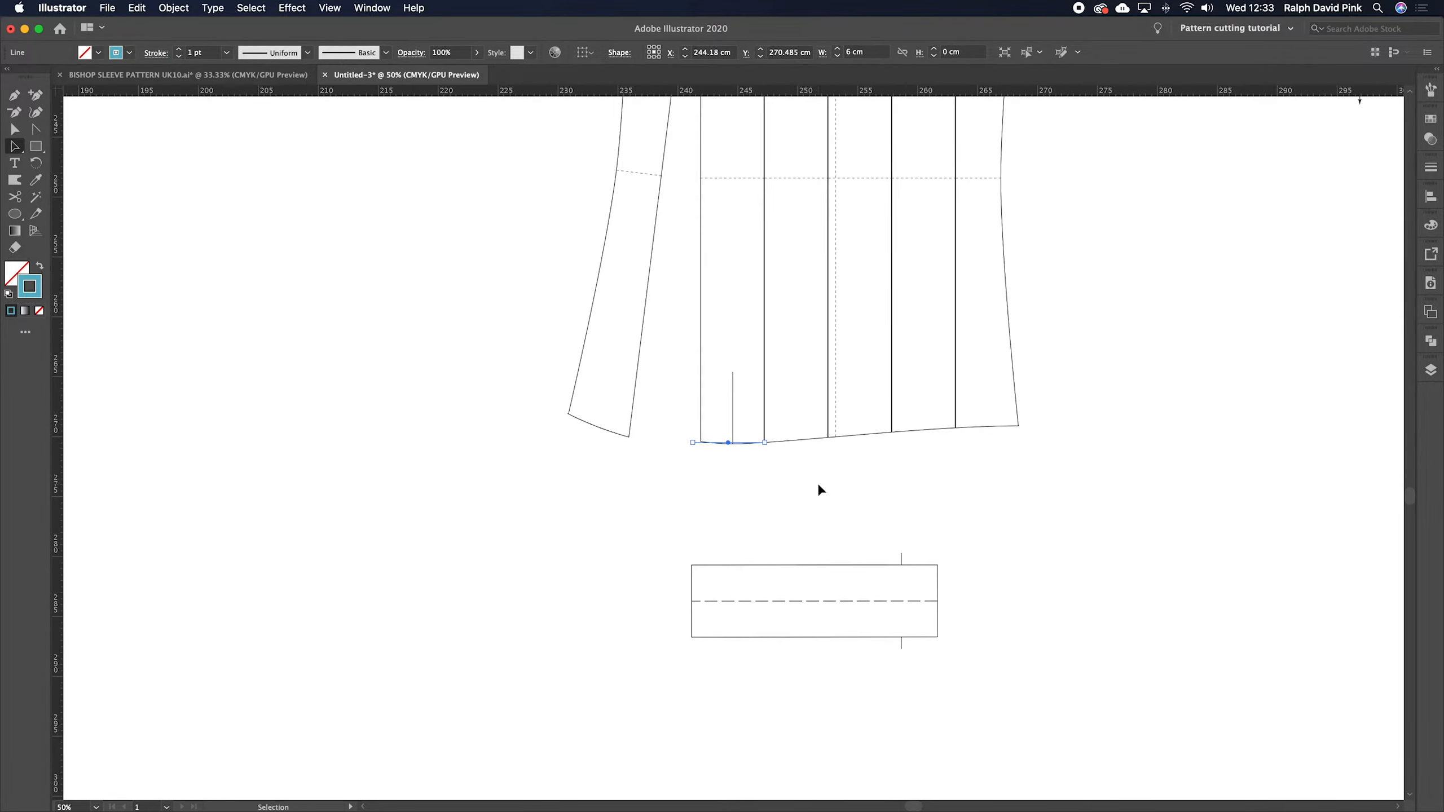
{"action": "left_click_drag", "start_coordinate": [794, 362], "coordinate": [773, 555]}
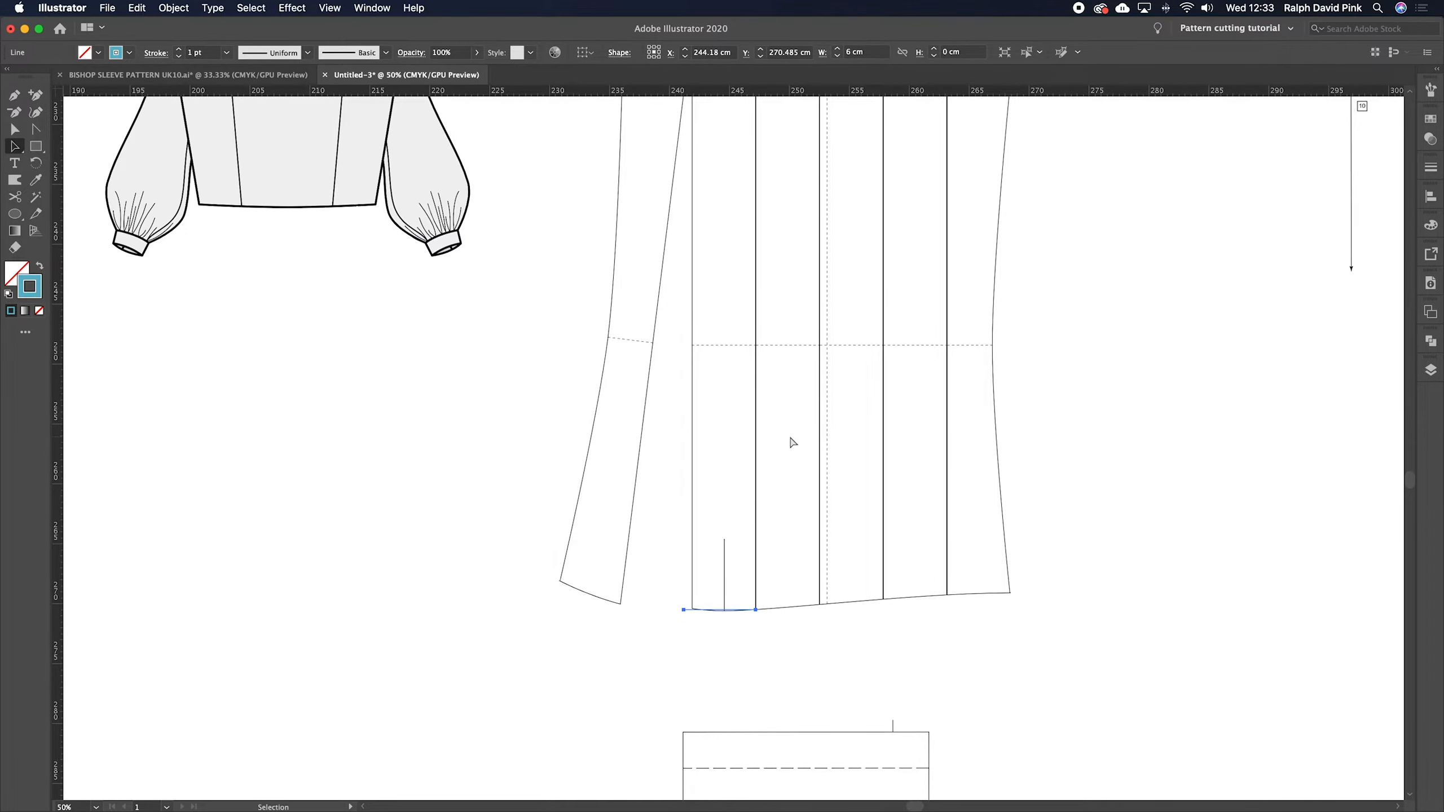
{"action": "key", "text": "super+minus"}
{"action": "scroll", "coordinate": [790, 435], "scroll_direction": "up", "scroll_amount": 5}
{"action": "left_click", "coordinate": [666, 494]}
{"action": "key", "text": "r"}
{"action": "left_click", "coordinate": [717, 145]}
{"action": "left_click_drag", "start_coordinate": [718, 583], "coordinate": [684, 589]}
{"action": "key", "text": "super+z"}
- Select both left panels with their cap notches and rotate them outward together about the top of the second slash line
{"action": "key", "text": "v"}
{"action": "left_click", "coordinate": [625, 172]}
{"action": "left_click", "coordinate": [13, 147]}
{"action": "left_click_drag", "start_coordinate": [698, 265], "coordinate": [698, 265]}
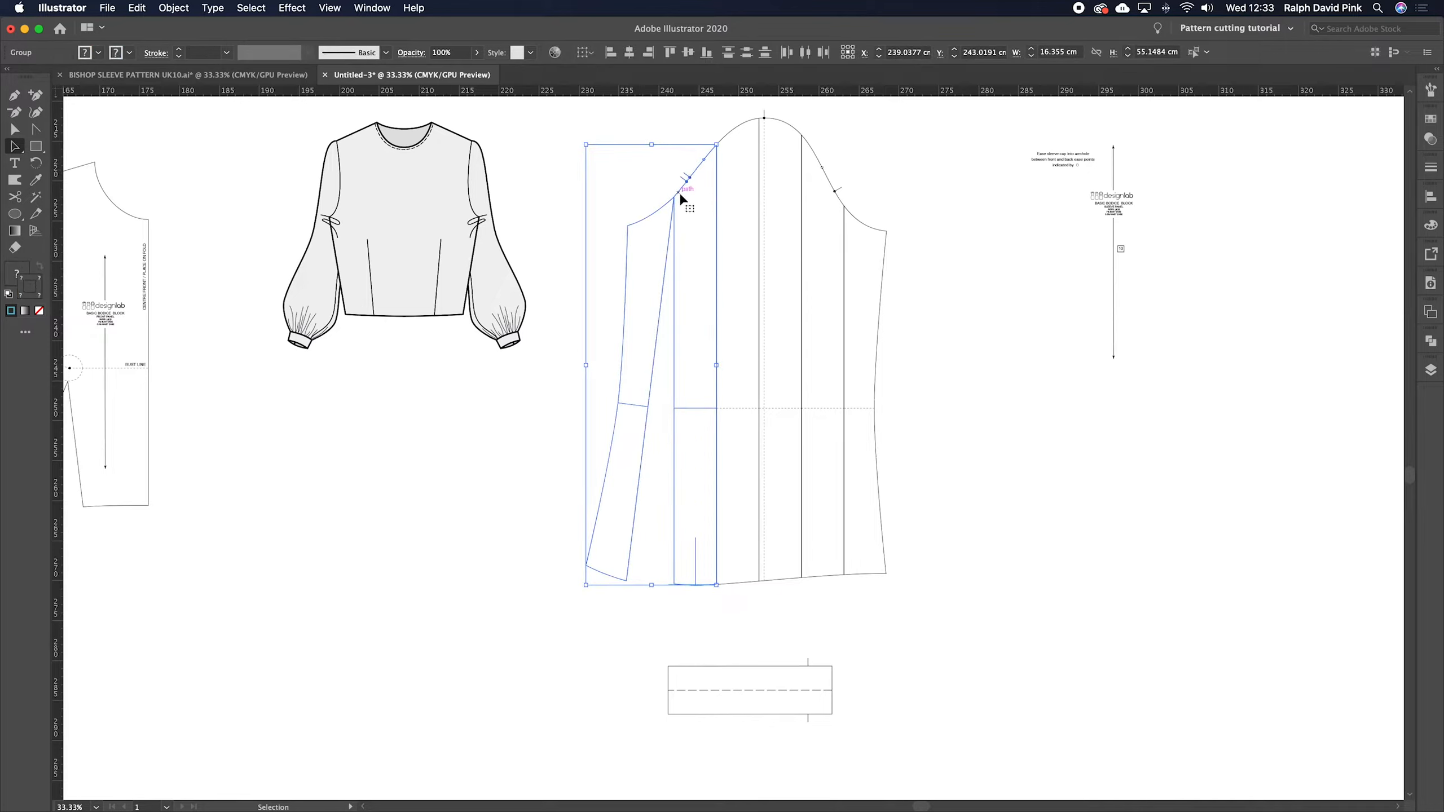
{"action": "left_click", "coordinate": [645, 189]}
{"action": "left_click", "coordinate": [687, 218]}
{"action": "left_click", "coordinate": [37, 163]}
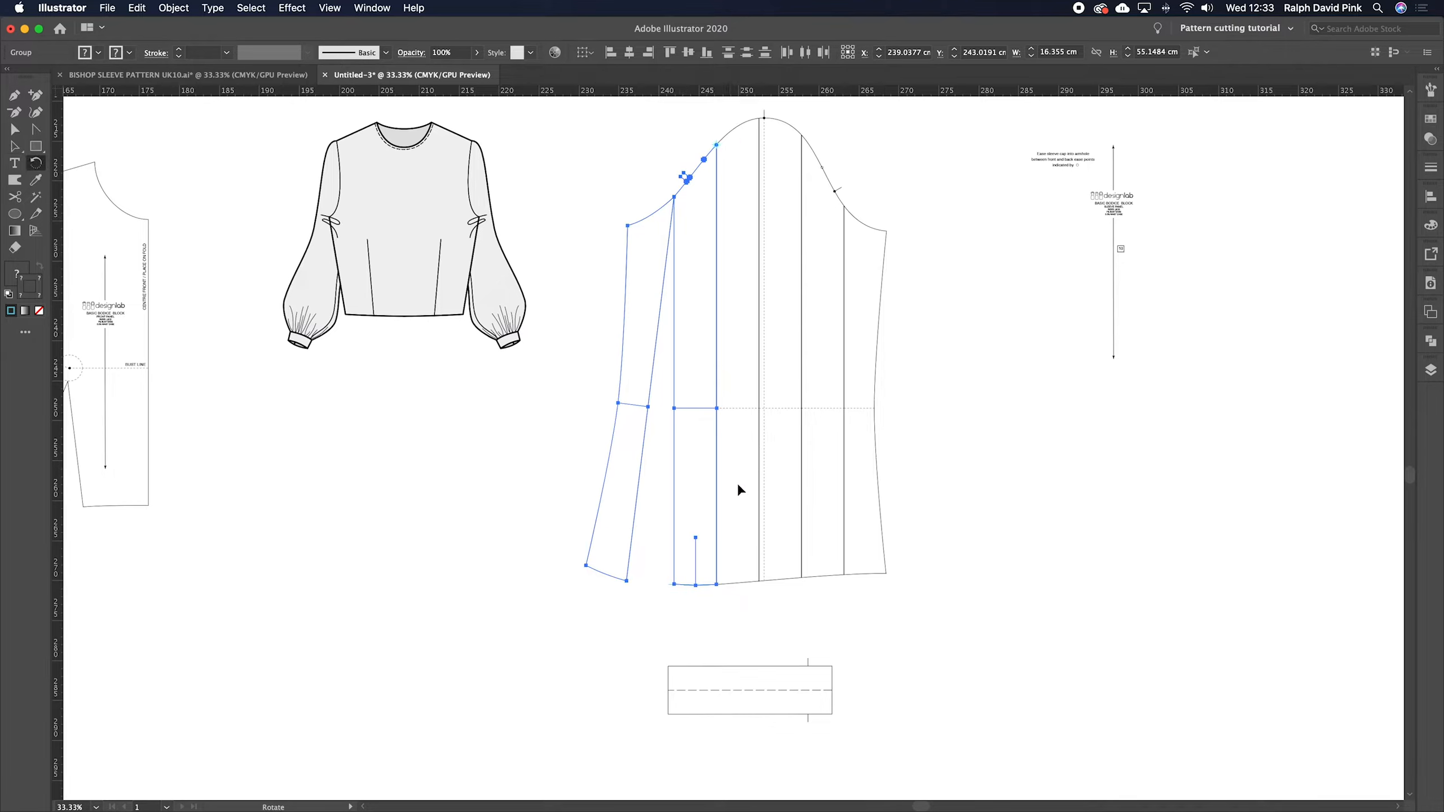
{"action": "left_click_drag", "start_coordinate": [718, 588], "coordinate": [636, 594]}
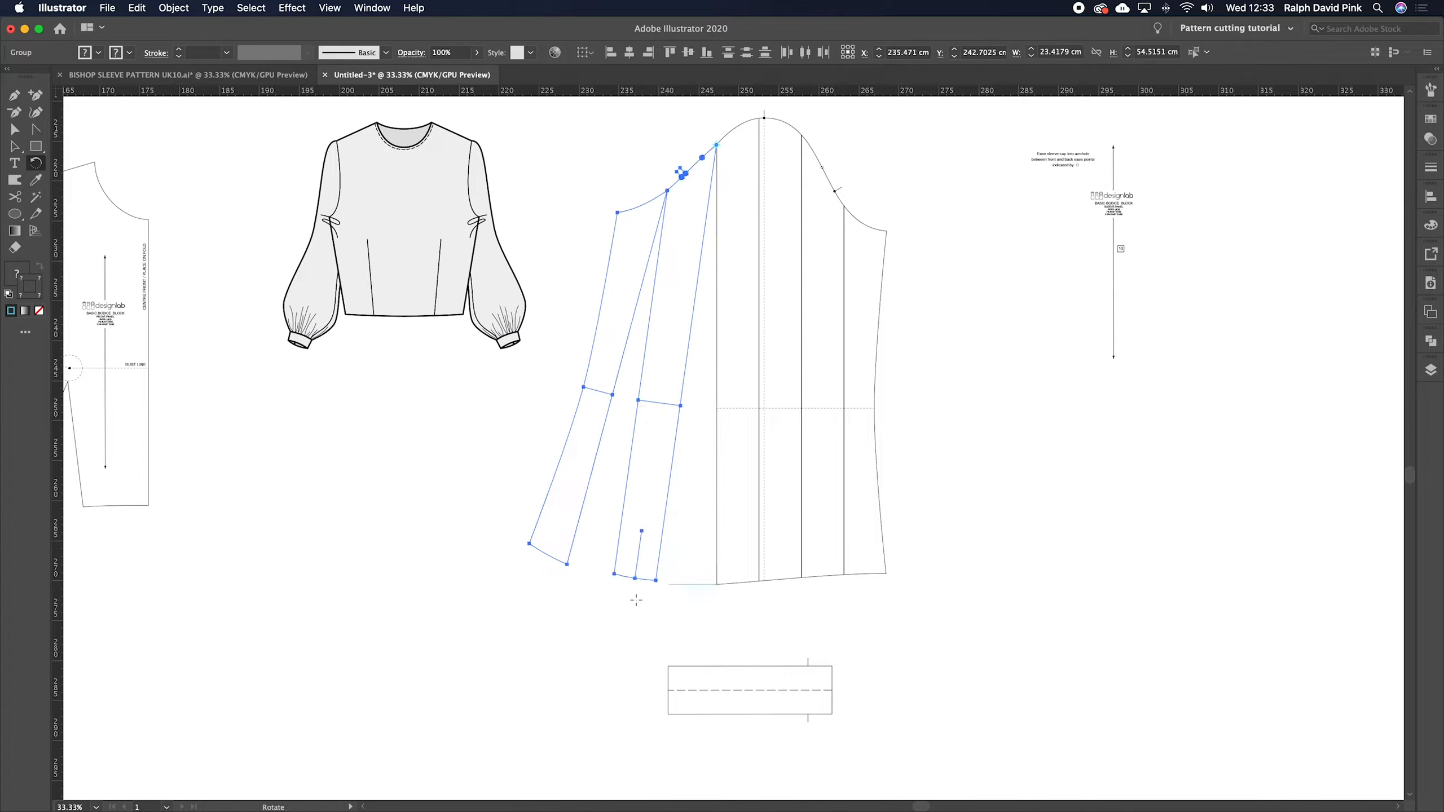
- Fine-tune the rotation of the two left panels so the inner hem corner lines up with the 6 cm guide's outer end
{"action": "key", "text": "super+equal"}
{"action": "key", "text": "super+equal"}
{"action": "key", "text": "super+equal"}
{"action": "left_click_drag", "start_coordinate": [836, 791], "coordinate": [751, 405]}
{"action": "mouse_move", "coordinate": [714, 490]}
{"action": "left_mouse_down"}
{"action": "mouse_move", "coordinate": [733, 513]}
{"action": "mouse_move", "coordinate": [735, 501]}
{"action": "left_mouse_up"}
{"action": "key", "text": "super+shift+a"}
{"action": "key", "text": "v"}
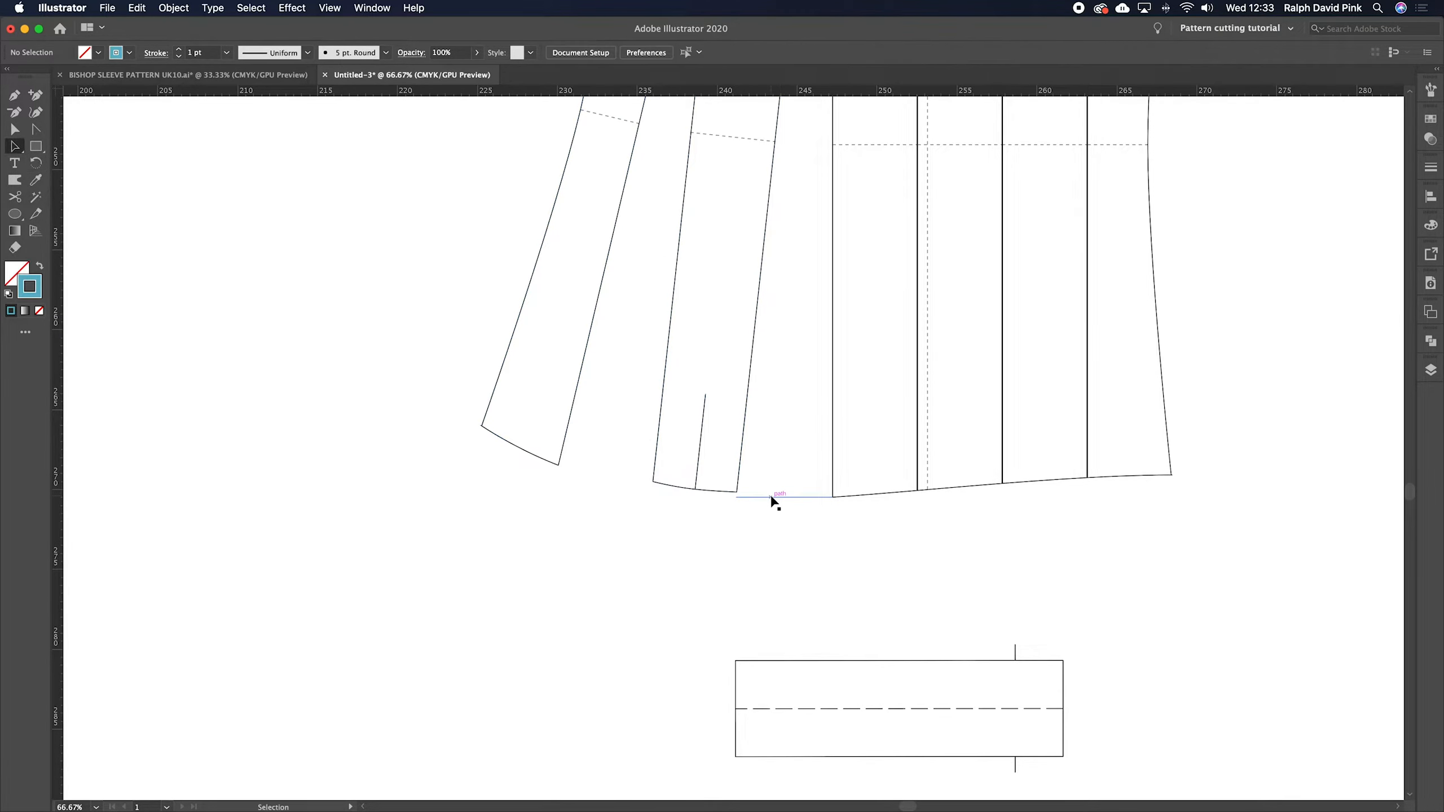
- Delete the 6 cm guide line from the hem gap beside the second slash line
{"action": "left_click", "coordinate": [771, 497]}
{"action": "key", "text": "Delete"}
{"action": "key", "text": "super+minus"}
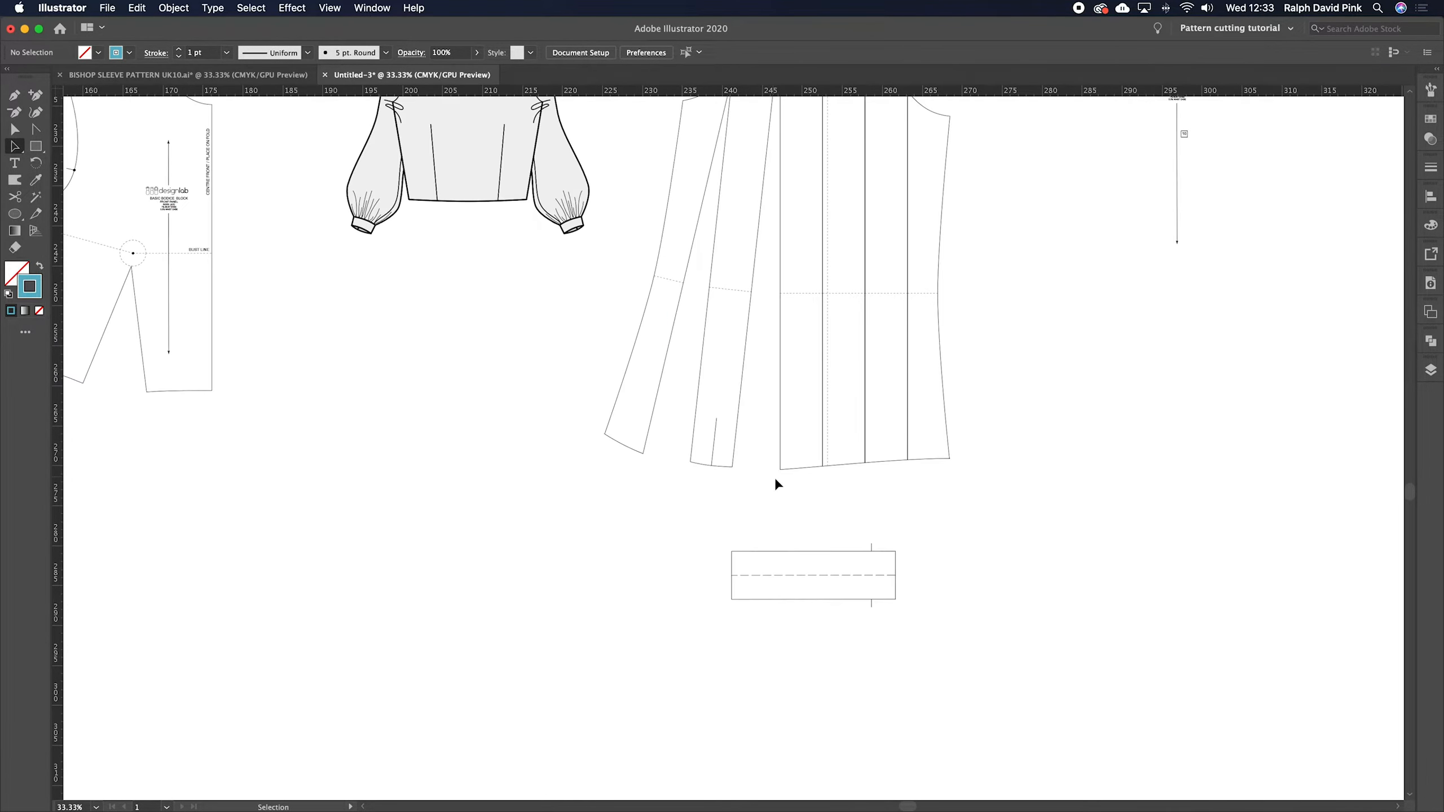
{"action": "scroll", "coordinate": [772, 483], "scroll_direction": "up", "scroll_amount": 5}
{"action": "scroll", "coordinate": [771, 482], "scroll_direction": "right", "scroll_amount": 5}
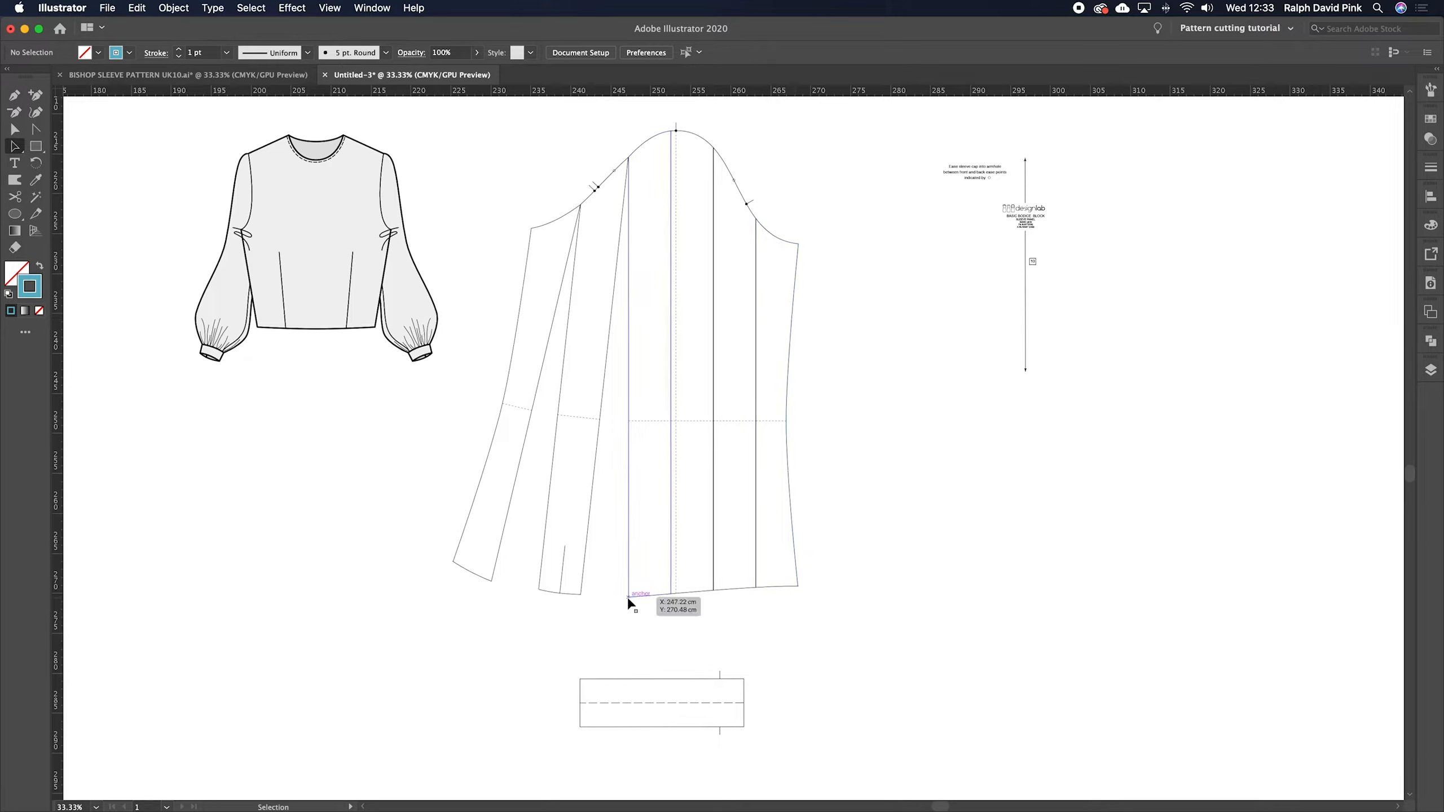
- Draw a 3 cm line at 0° and place its left end on the hem end of the rightmost slash line
{"action": "key", "text": "super+equal"}
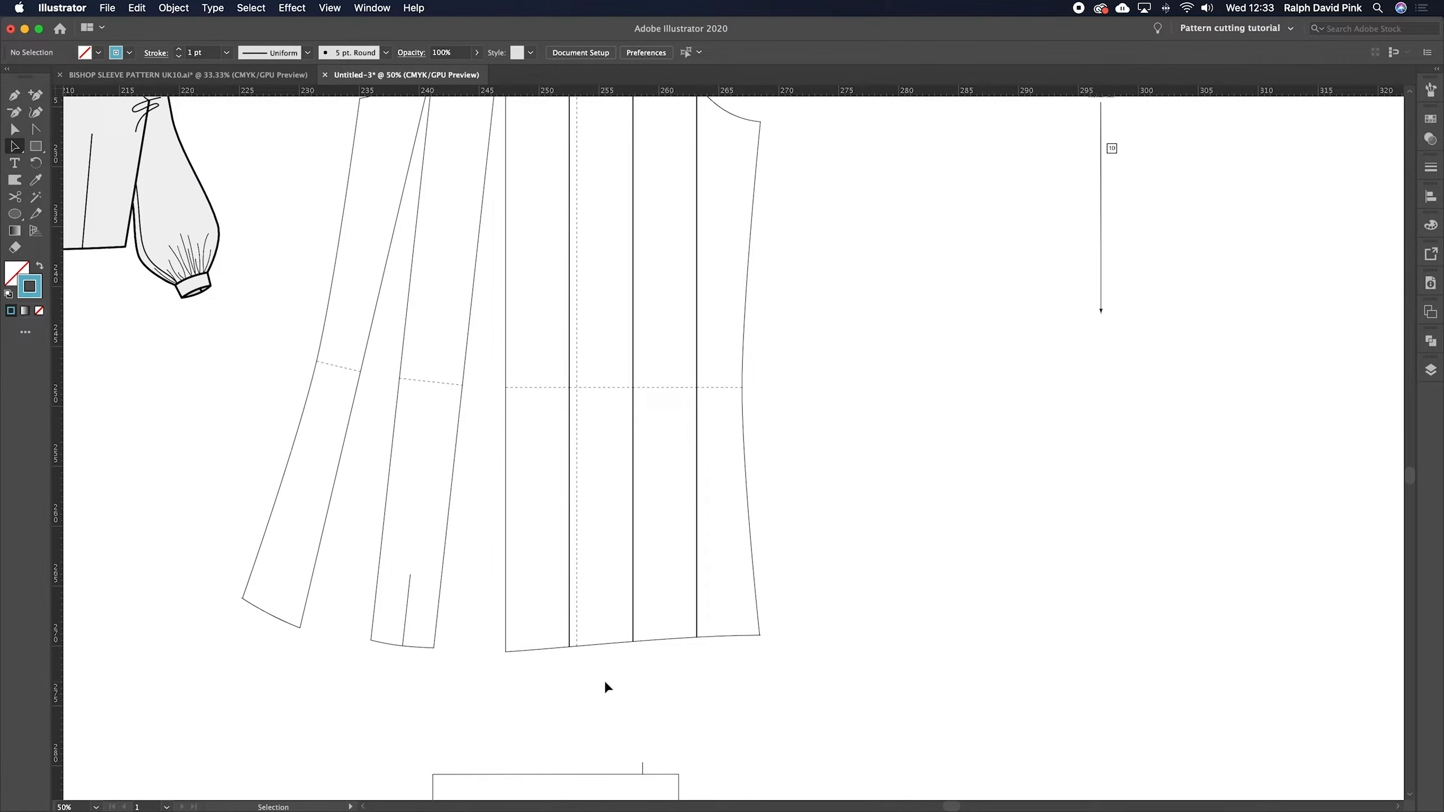
{"action": "key", "text": "backslash"}
{"action": "left_click", "coordinate": [653, 698]}
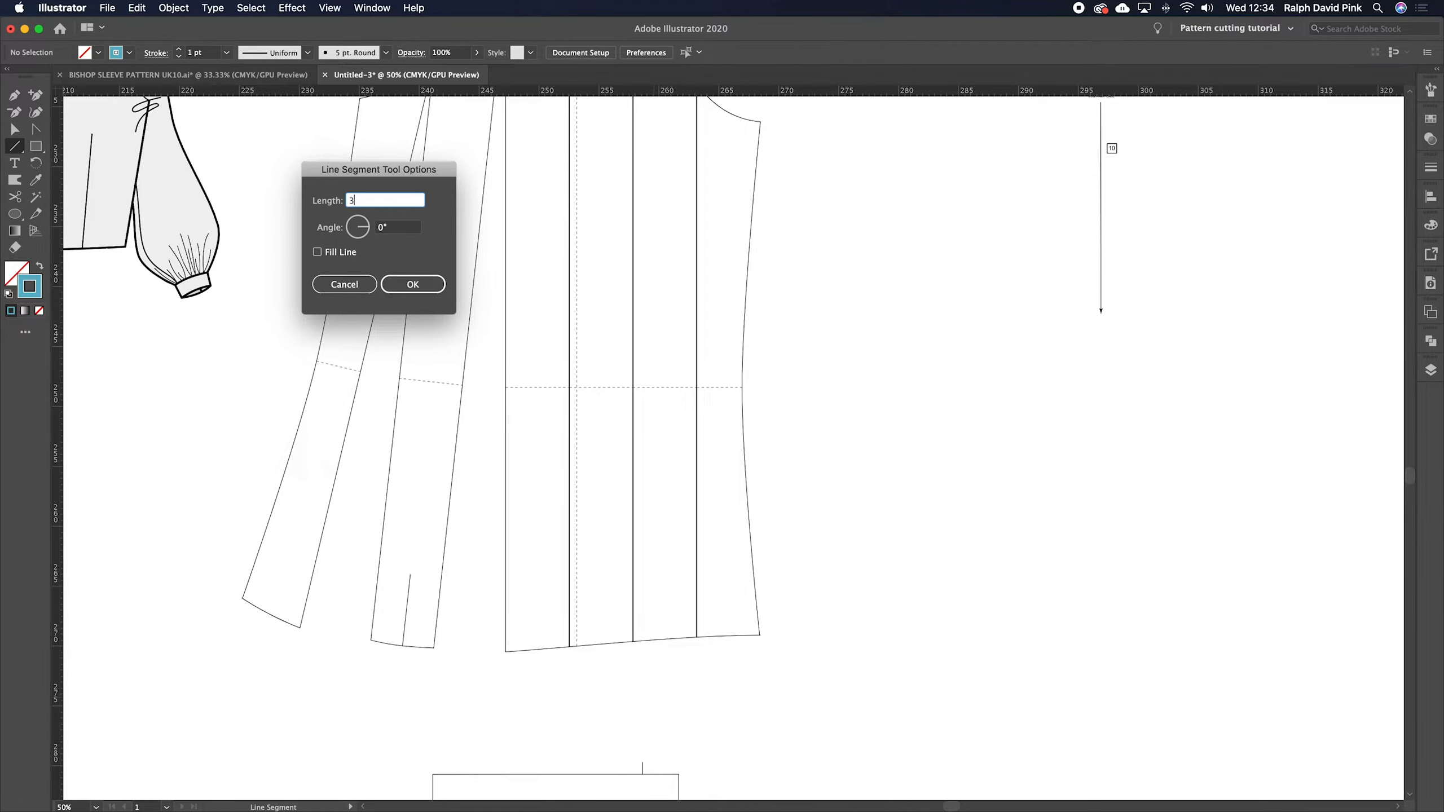
{"action": "left_click", "coordinate": [410, 283]}
{"action": "left_click", "coordinate": [706, 671], "text": "super"}
{"action": "key", "text": "super+equal"}
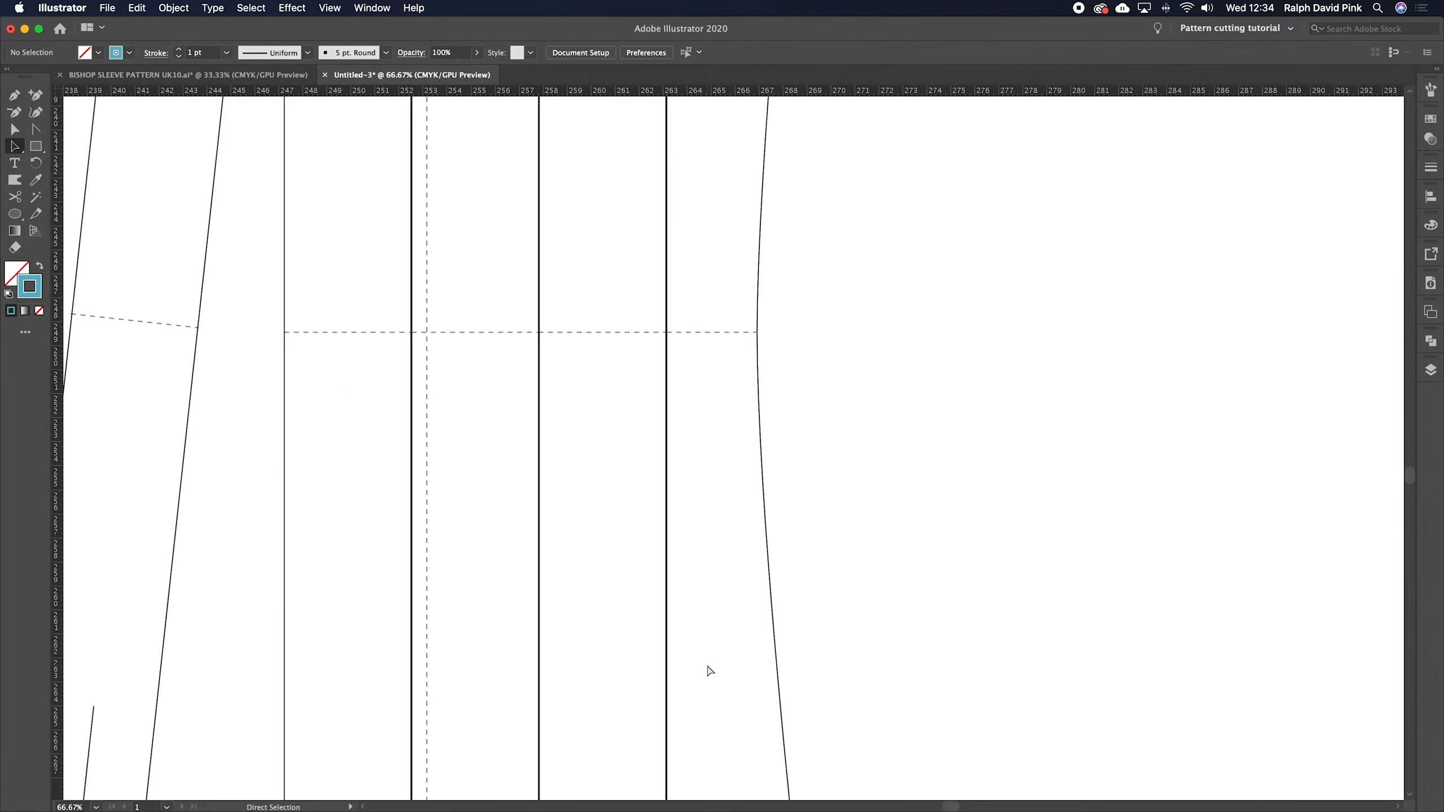
{"action": "left_click_drag", "start_coordinate": [776, 493], "coordinate": [821, 384]}
{"action": "scroll", "coordinate": [822, 385], "scroll_direction": "down", "scroll_amount": 5}
{"action": "scroll", "coordinate": [822, 385], "scroll_direction": "left", "scroll_amount": 2}
{"action": "left_click_drag", "start_coordinate": [722, 599], "coordinate": [809, 482]}
{"action": "key", "text": "super+minus"}
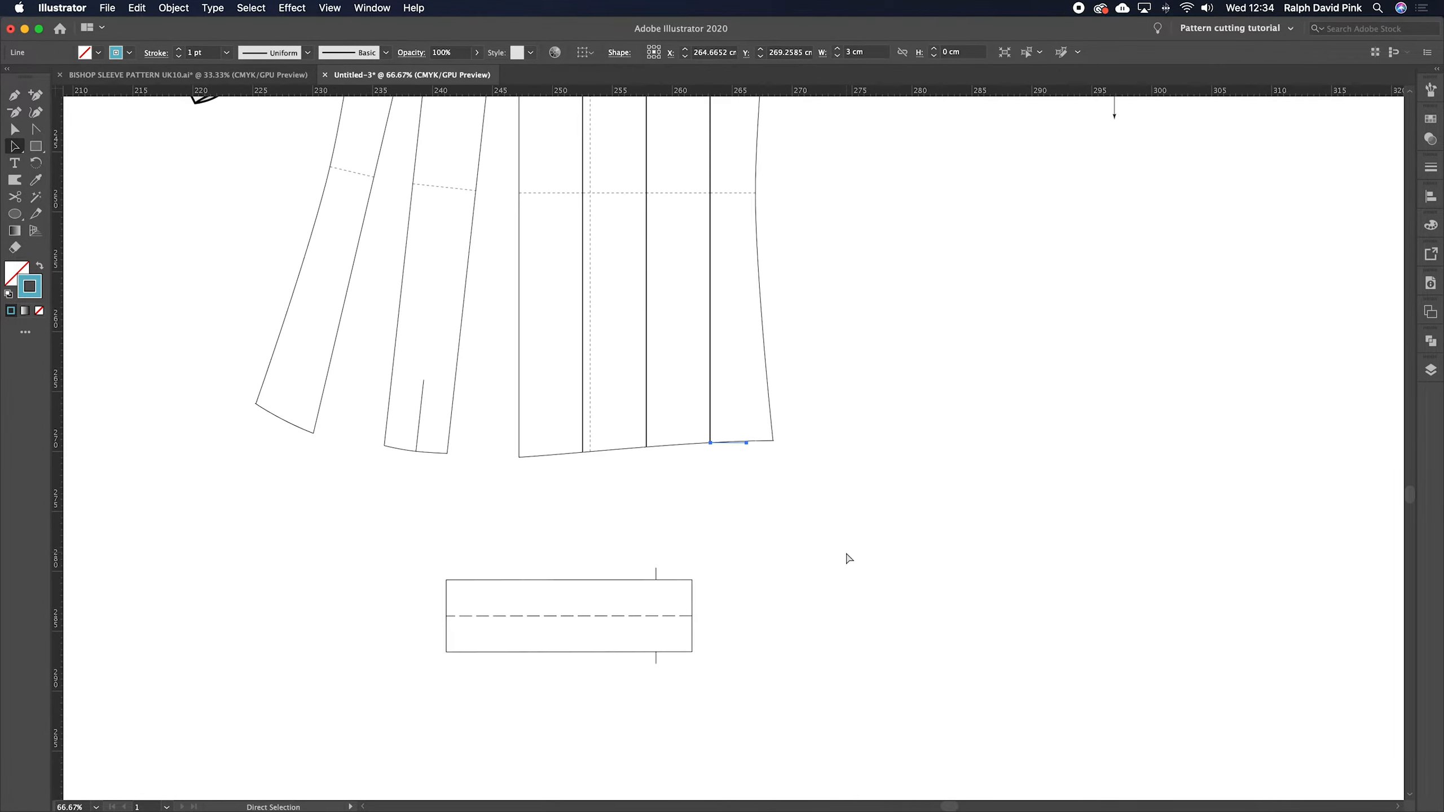
- Rotate the outermost right panel about the top of its slash line until its inner hem corner reaches the 3 cm guide's outer end
{"action": "left_click_drag", "start_coordinate": [801, 360], "coordinate": [757, 582]}
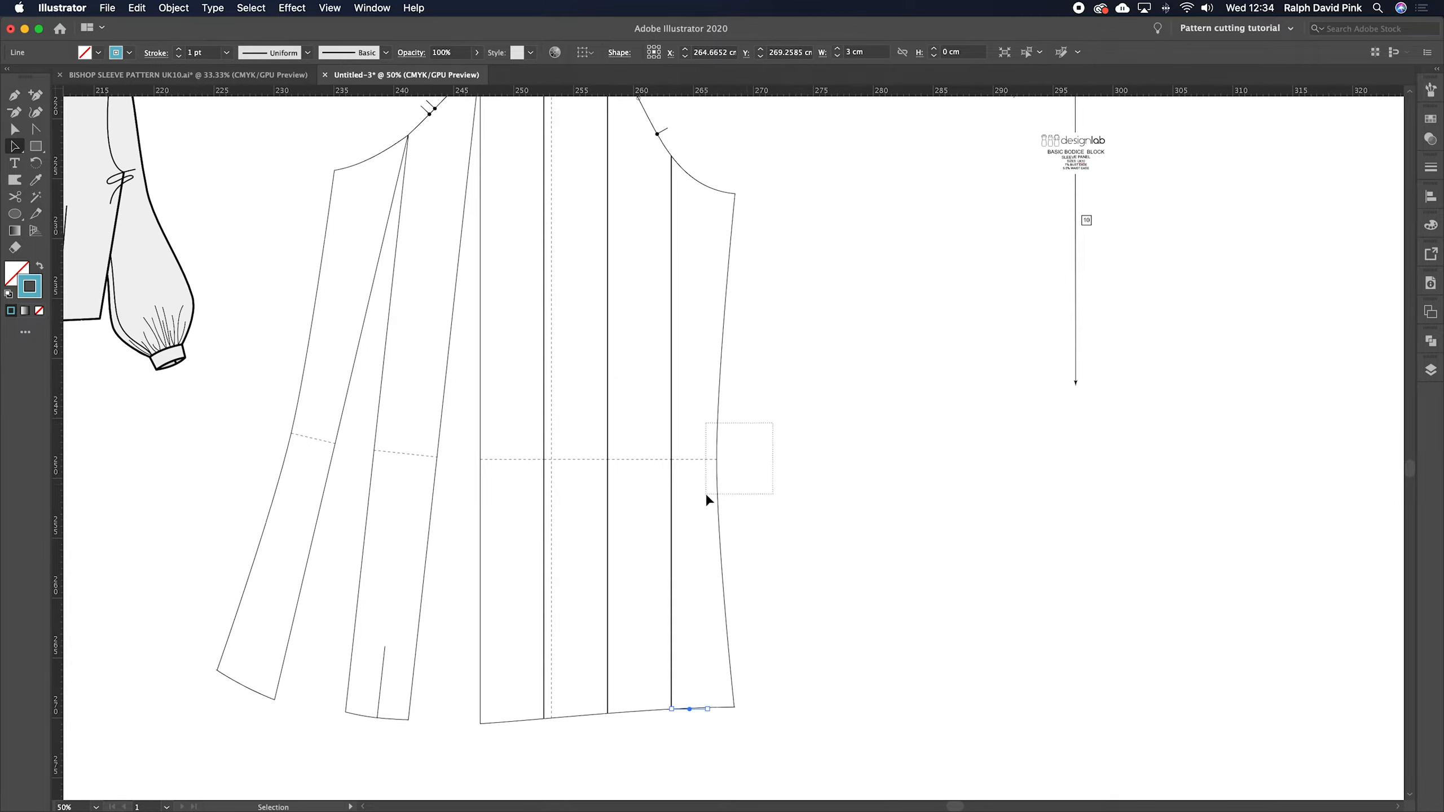
{"action": "left_click_drag", "start_coordinate": [707, 499], "coordinate": [718, 503]}
{"action": "left_click", "coordinate": [35, 163]}
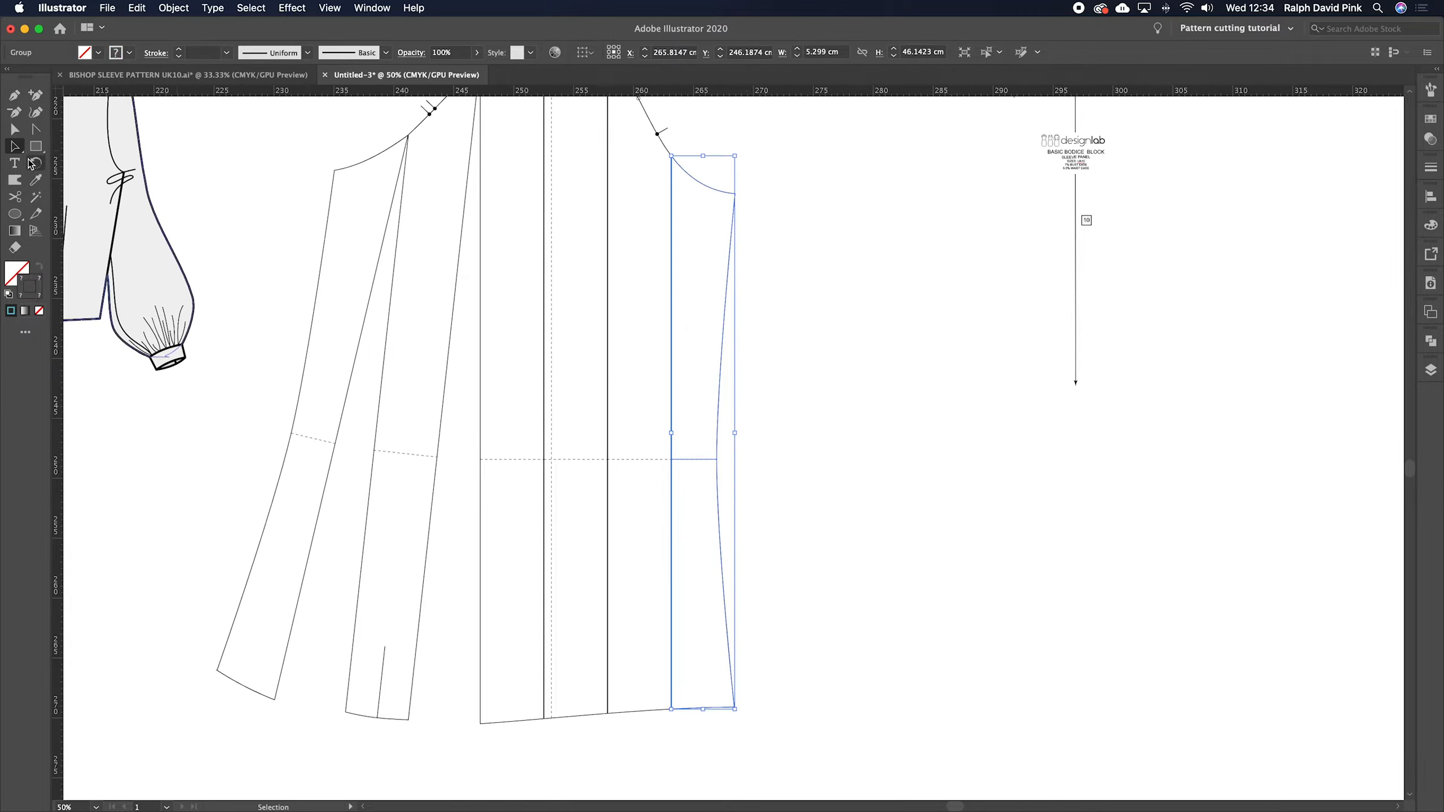
{"action": "left_click_drag", "start_coordinate": [672, 712], "coordinate": [709, 716]}
{"action": "key", "text": "a"}
{"action": "left_click", "coordinate": [802, 614]}
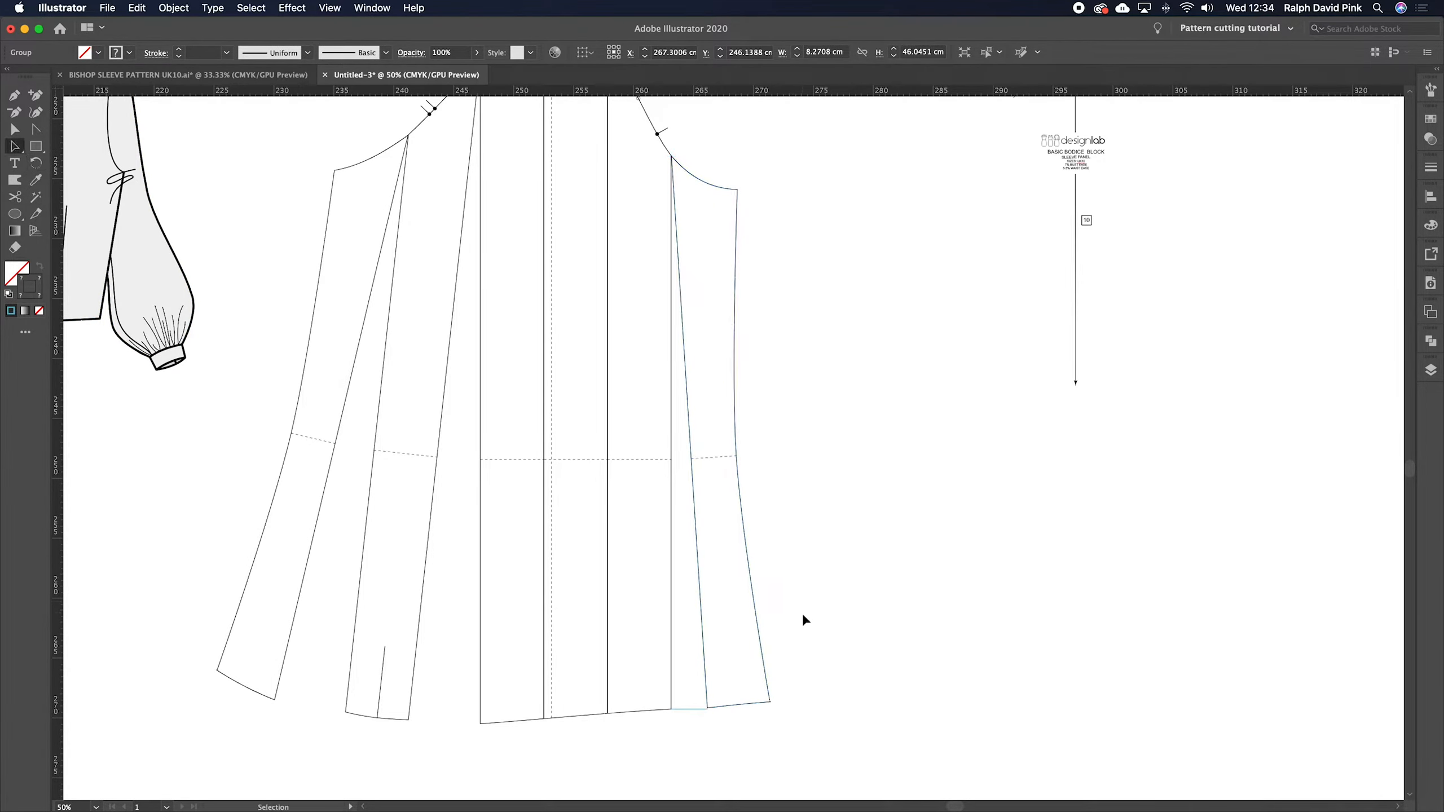
- Move the 3 cm guide line so its left end sits on the hem end of the next slash line inward
{"action": "scroll", "coordinate": [802, 614], "scroll_direction": "down", "scroll_amount": 3}
{"action": "key", "text": "super+equal"}
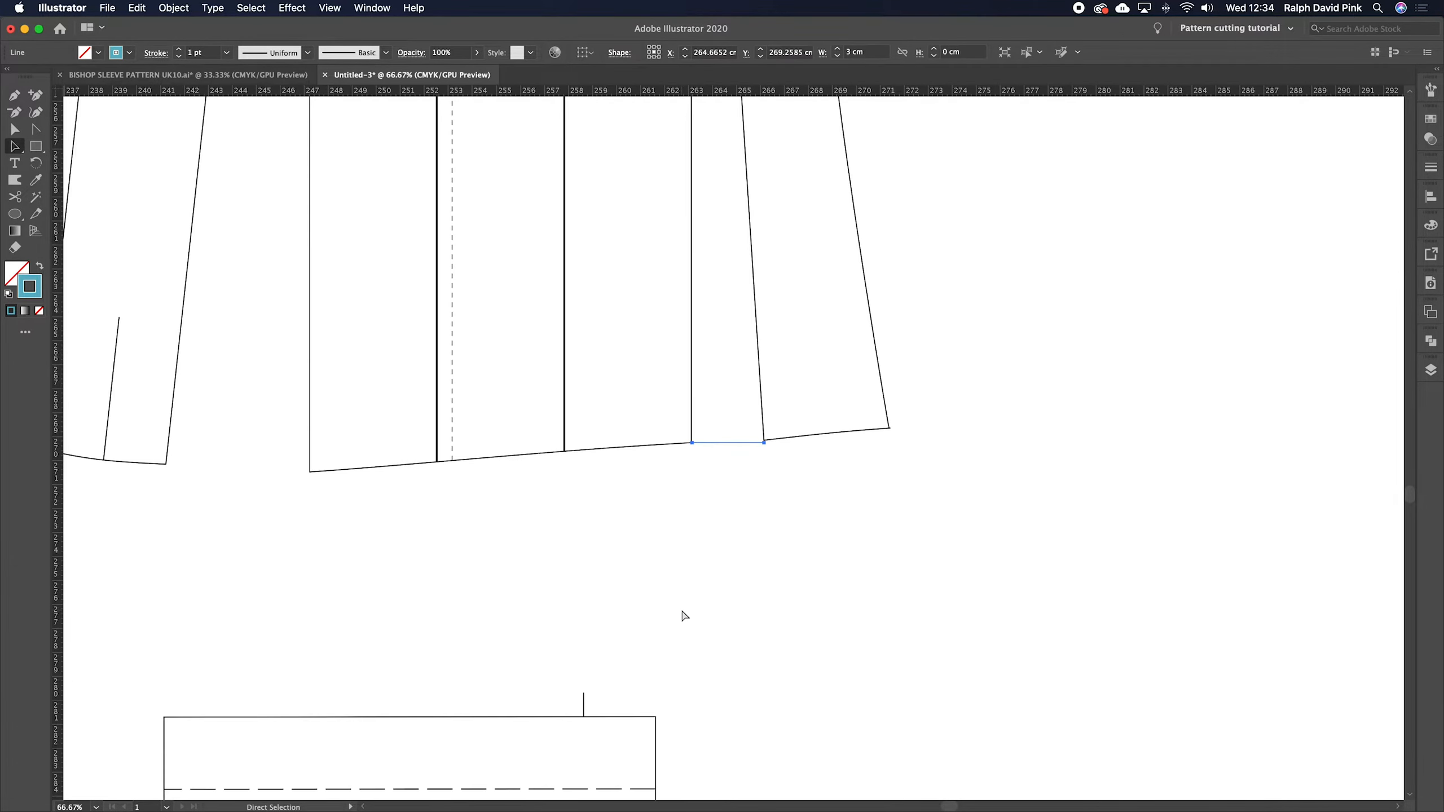
{"action": "left_click_drag", "start_coordinate": [704, 446], "coordinate": [567, 453]}
- Rotate both right panels and their cap notches together about the next slash line's top, opening the hem to the 3 cm guide's outer end
{"action": "key", "text": "super+minus"}
{"action": "key", "text": "super+minus"}
{"action": "left_click_drag", "start_coordinate": [924, 235], "coordinate": [830, 433]}
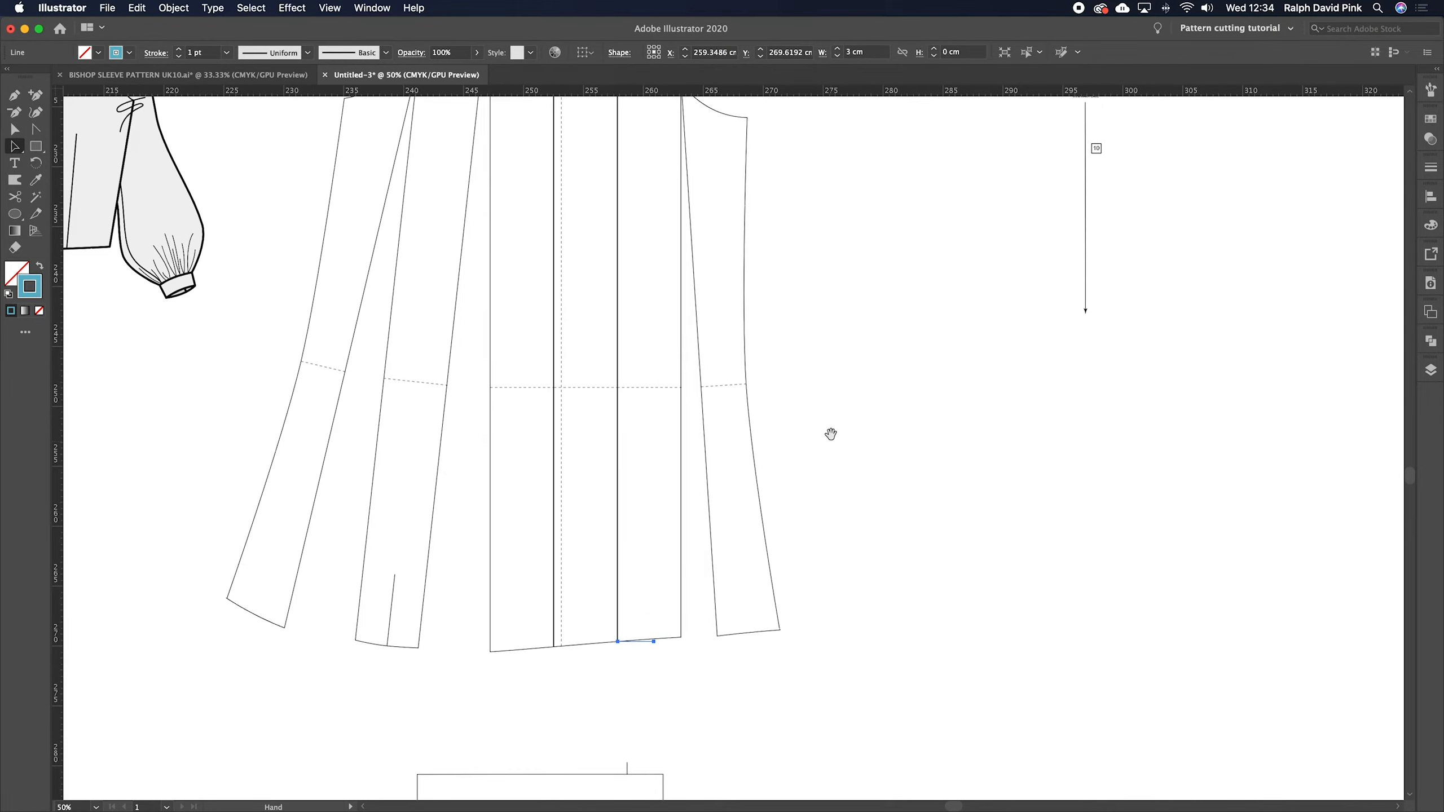
{"action": "left_click", "coordinate": [678, 413]}
{"action": "scroll", "coordinate": [779, 429], "scroll_direction": "up", "scroll_amount": 4}
{"action": "left_click_drag", "start_coordinate": [778, 429], "coordinate": [779, 461]}
{"action": "key", "text": "v"}
{"action": "key", "text": "r"}
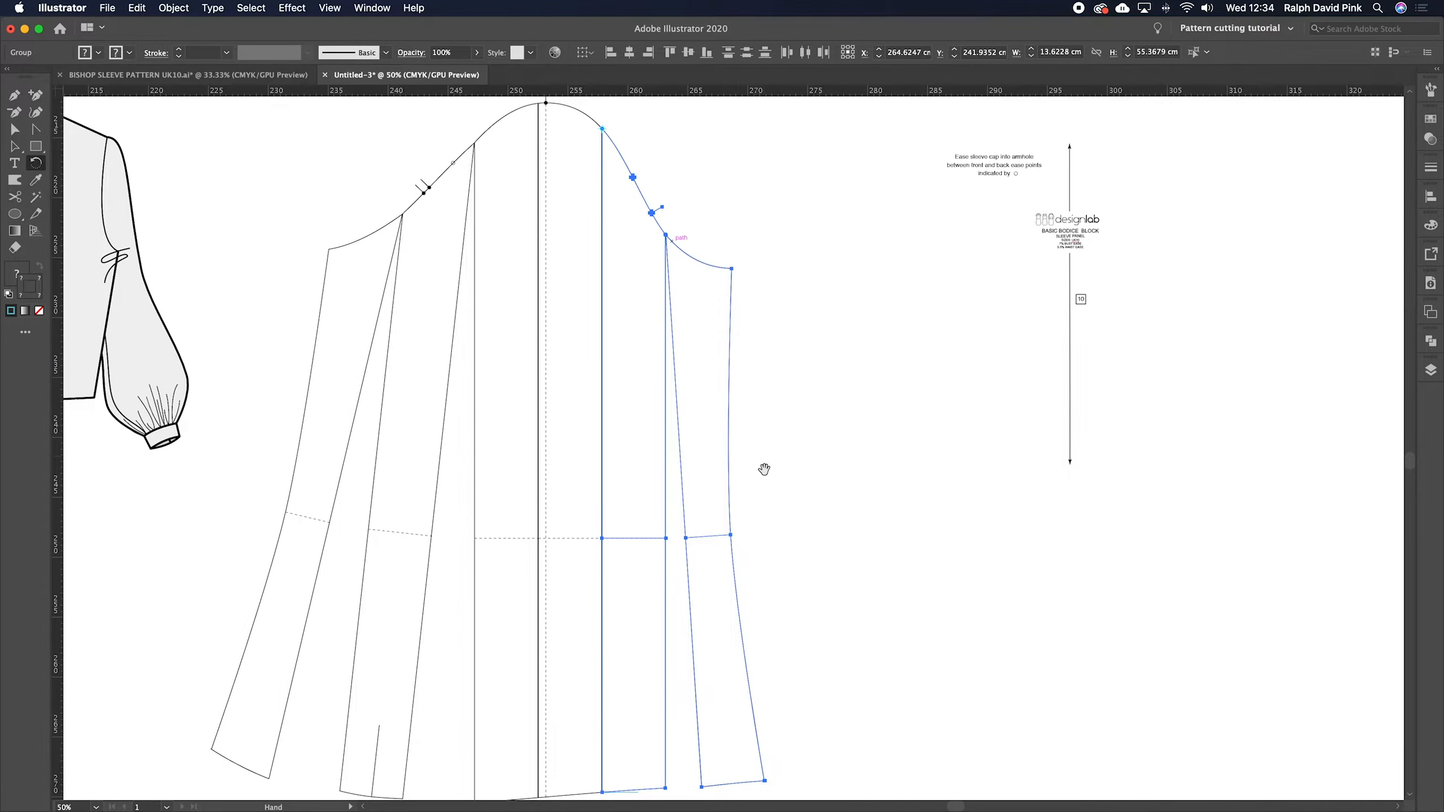
{"action": "scroll", "coordinate": [733, 456], "scroll_direction": "down", "scroll_amount": 9}
{"action": "left_click_drag", "start_coordinate": [620, 527], "coordinate": [666, 595]}
{"action": "key", "text": "v"}
{"action": "left_click", "coordinate": [631, 557]}
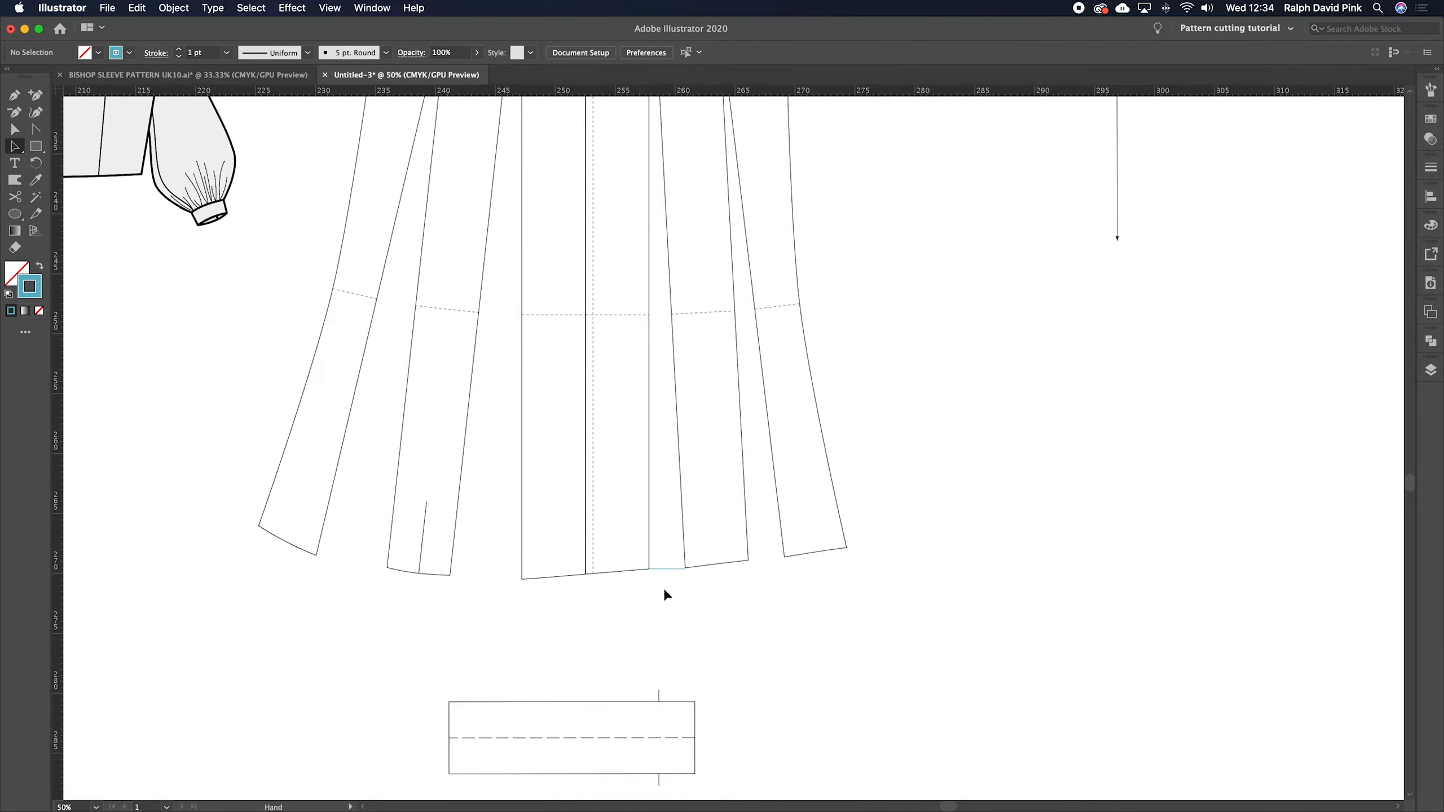
{"action": "left_click_drag", "start_coordinate": [580, 562], "coordinate": [612, 599]}
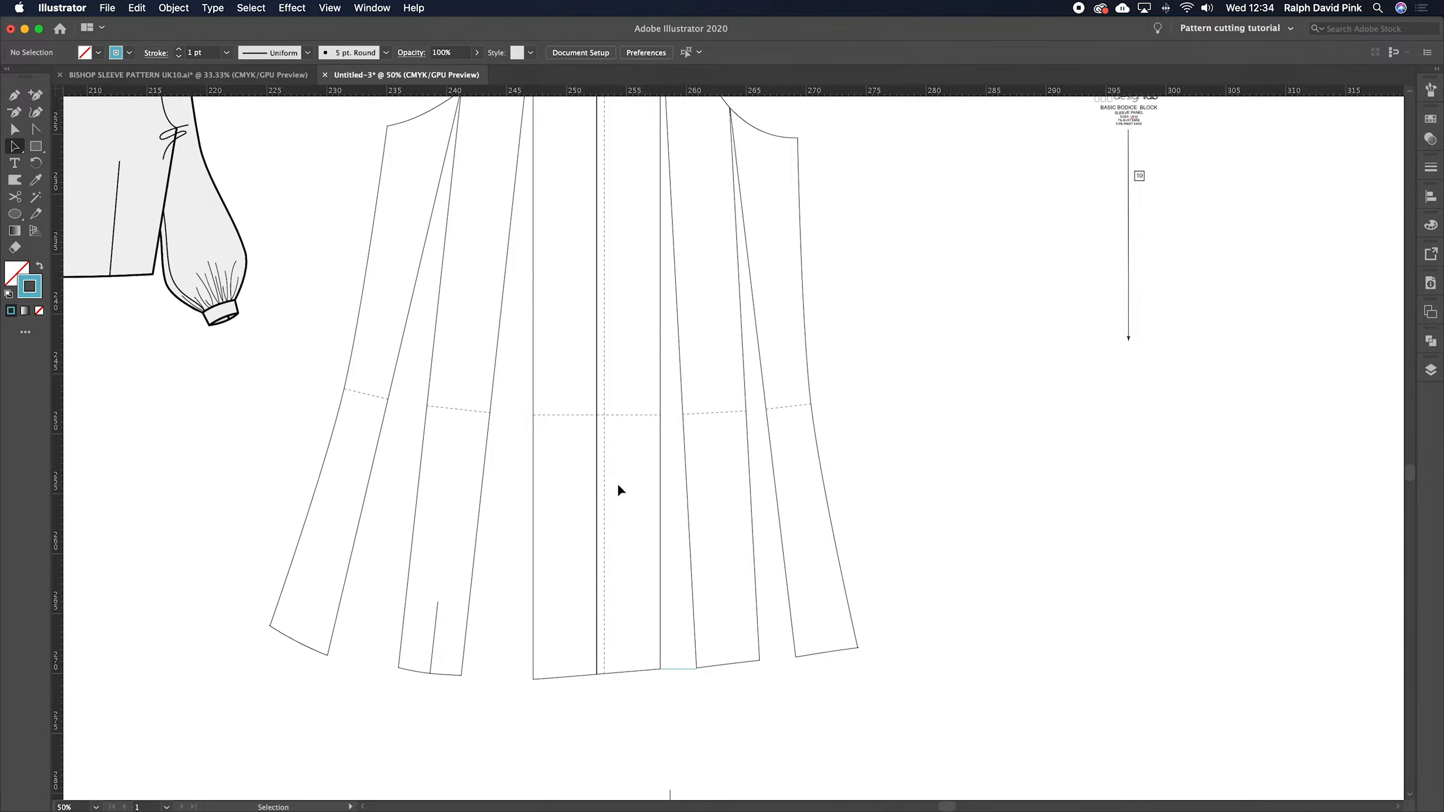
{"action": "left_click_drag", "start_coordinate": [618, 490], "coordinate": [644, 571]}
{"action": "left_click_drag", "start_coordinate": [626, 630], "coordinate": [654, 387]}
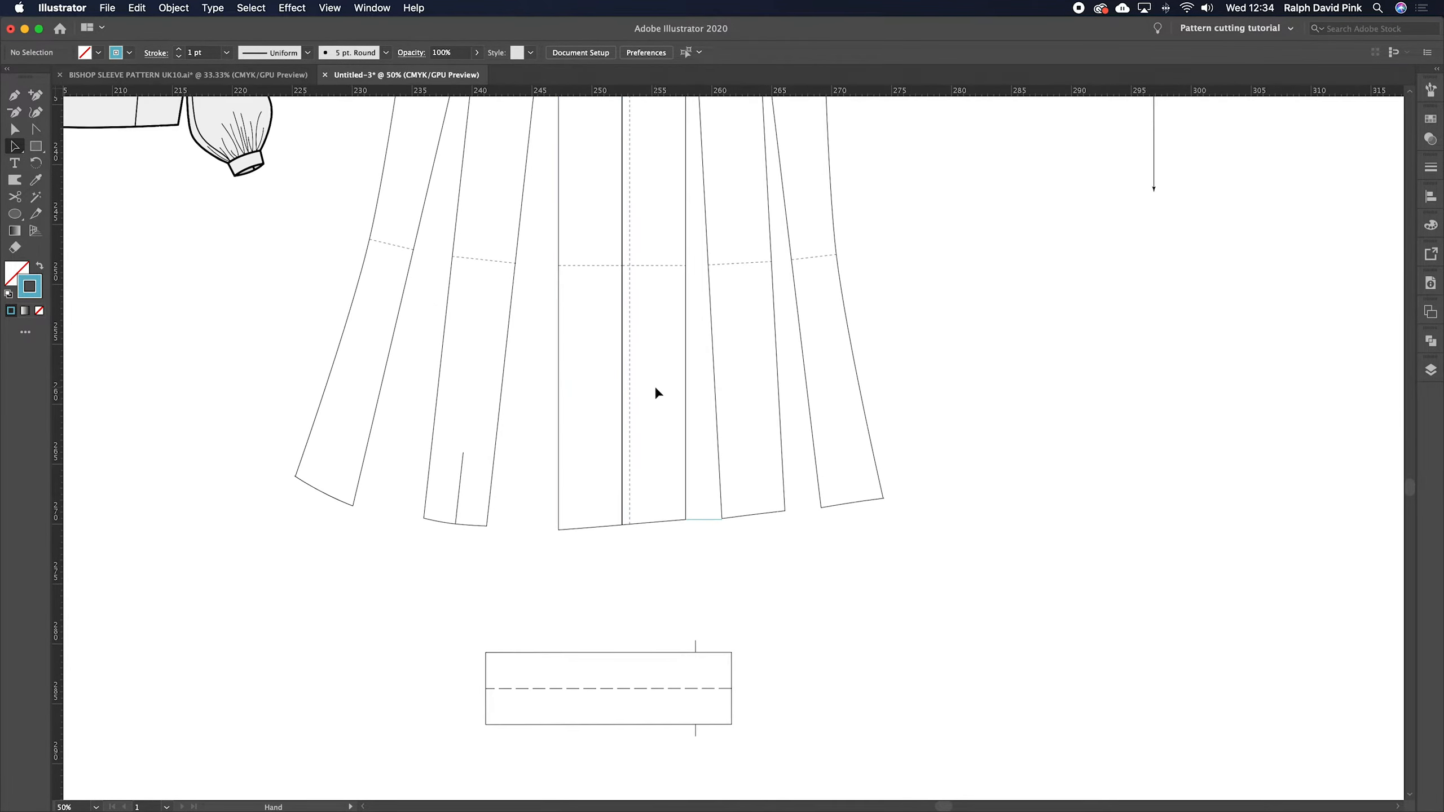
- Move the 3 cm guide line so its right end sits on the hem end of the central slash line
{"action": "key", "text": "super+equal"}
{"action": "scroll", "coordinate": [654, 464], "scroll_direction": "down", "scroll_amount": 2}
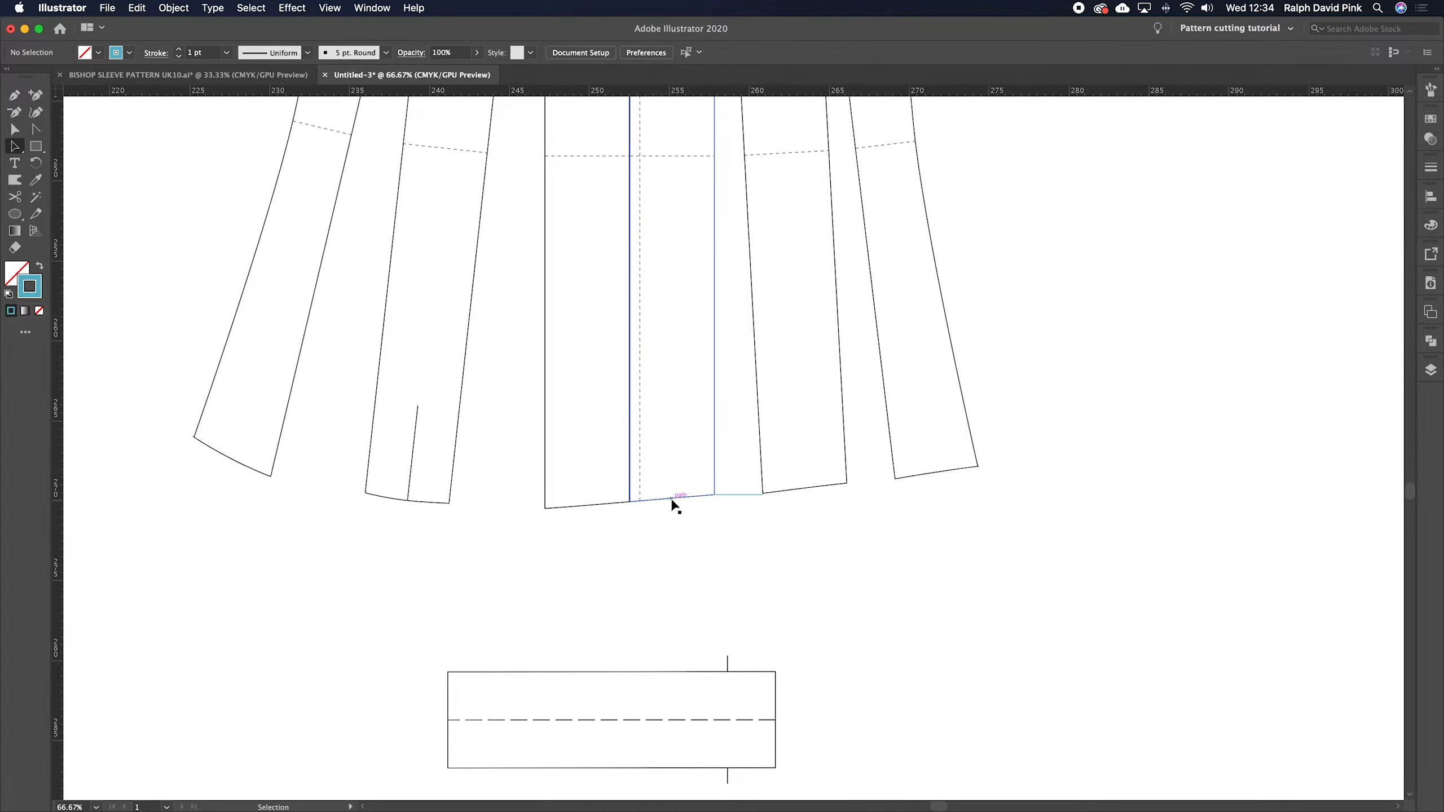
{"action": "left_click_drag", "start_coordinate": [762, 493], "coordinate": [632, 503]}
- Rotate the three left panels and their cap notches together about the central slash line's top, opening the hem to the guide's outer end
{"action": "key", "text": "super+minus"}
{"action": "key", "text": "super+minus"}
{"action": "scroll", "coordinate": [718, 406], "scroll_direction": "up", "scroll_amount": 5}
{"action": "left_click_drag", "start_coordinate": [530, 171], "coordinate": [672, 300]}
{"action": "left_click", "coordinate": [35, 163]}
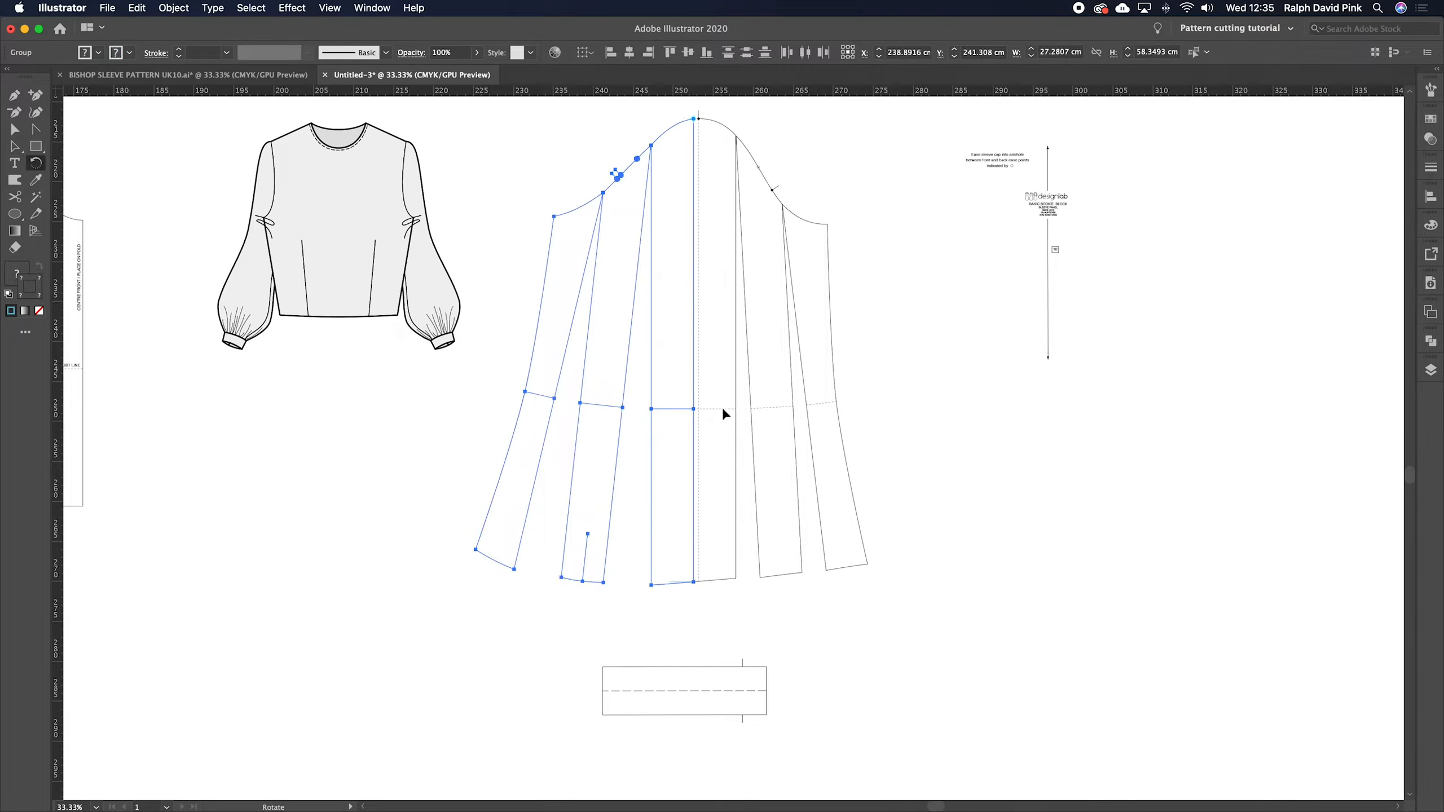
{"action": "left_click_drag", "start_coordinate": [694, 579], "coordinate": [677, 592]}
{"action": "key", "text": "v"}
{"action": "left_click", "coordinate": [688, 602]}
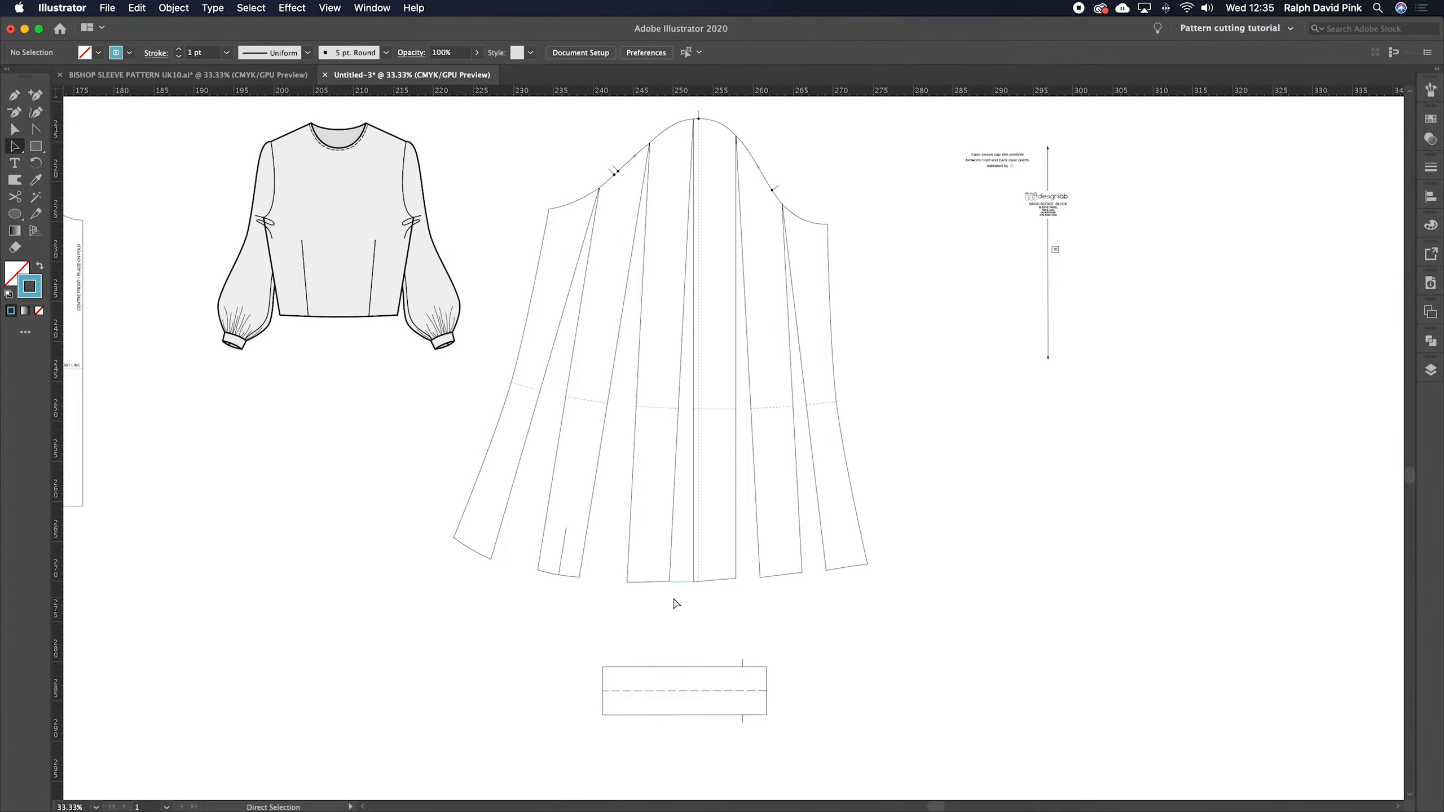
- Move the 3 cm guide so its left end sits on the hem corner of the panel just right of the central slash
{"action": "key", "text": "super+equal"}
{"action": "scroll", "coordinate": [674, 599], "scroll_direction": "down", "scroll_amount": 5}
{"action": "scroll", "coordinate": [674, 598], "scroll_direction": "left", "scroll_amount": 2}
{"action": "left_click_drag", "start_coordinate": [687, 500], "coordinate": [732, 501]}
- Rotate the three right panels and their notches together about the central slash line's top until the inner hem corner reaches the guide's right end
{"action": "key", "text": "super+minus"}
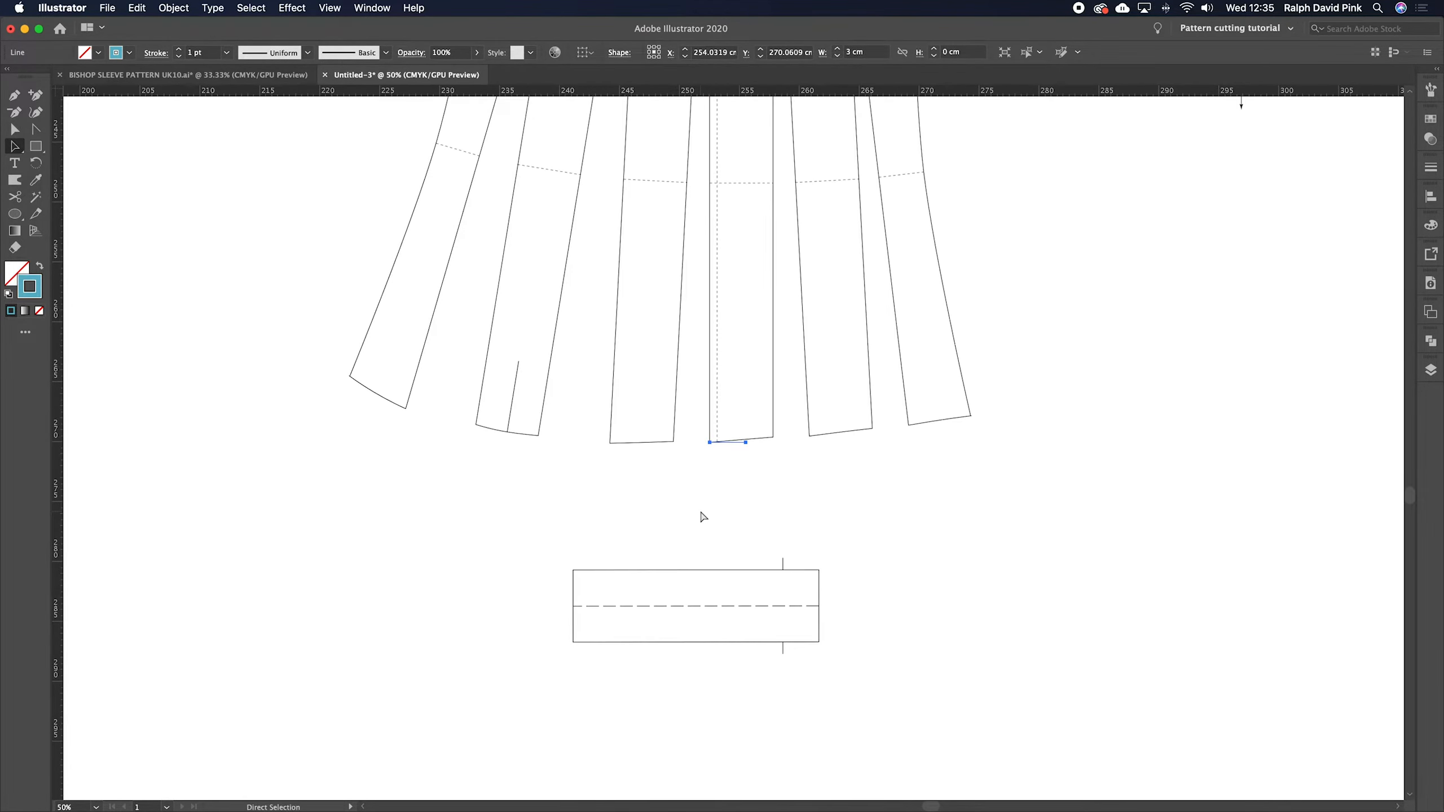
{"action": "left_click_drag", "start_coordinate": [863, 265], "coordinate": [828, 450]}
{"action": "left_click", "coordinate": [674, 324]}
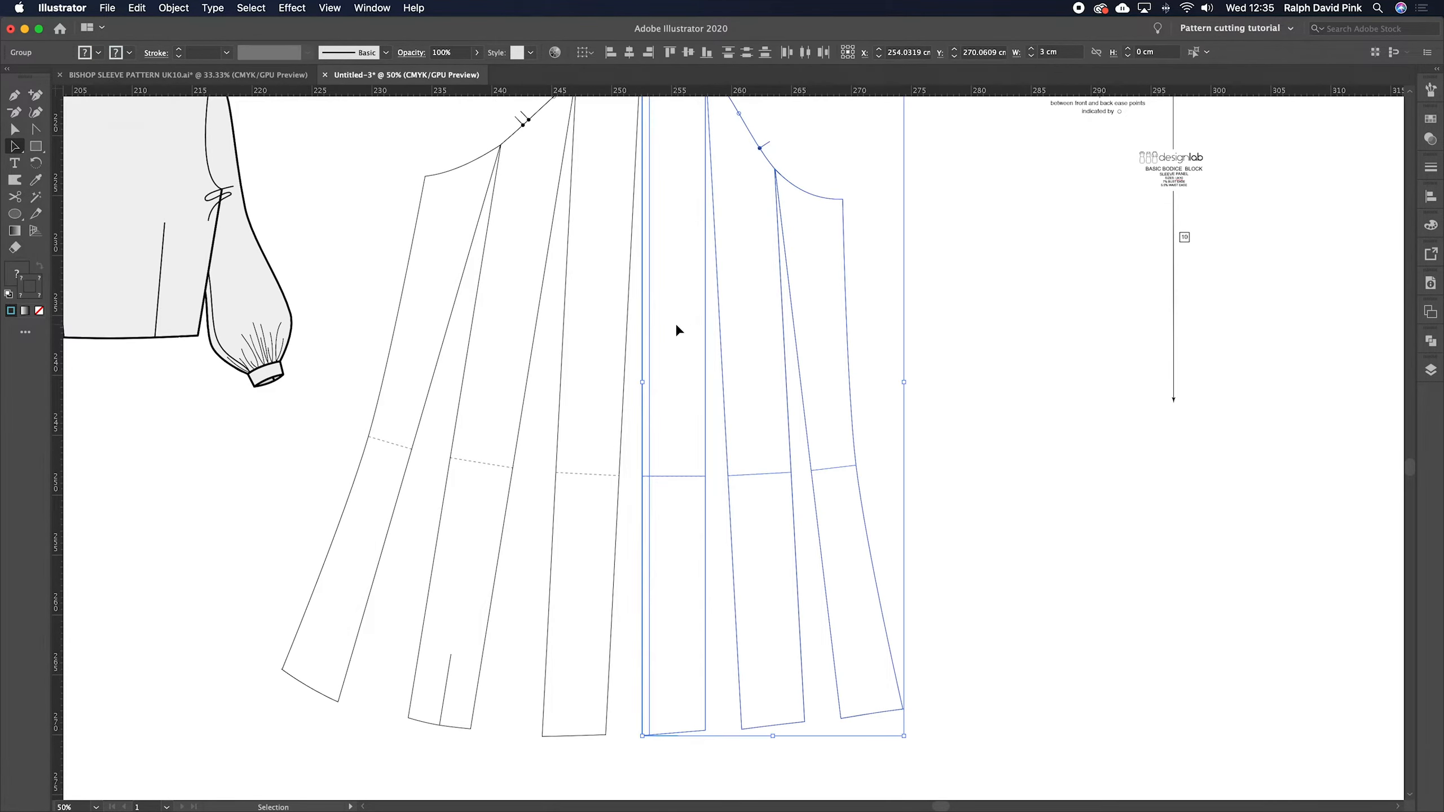
{"action": "key", "text": "r"}
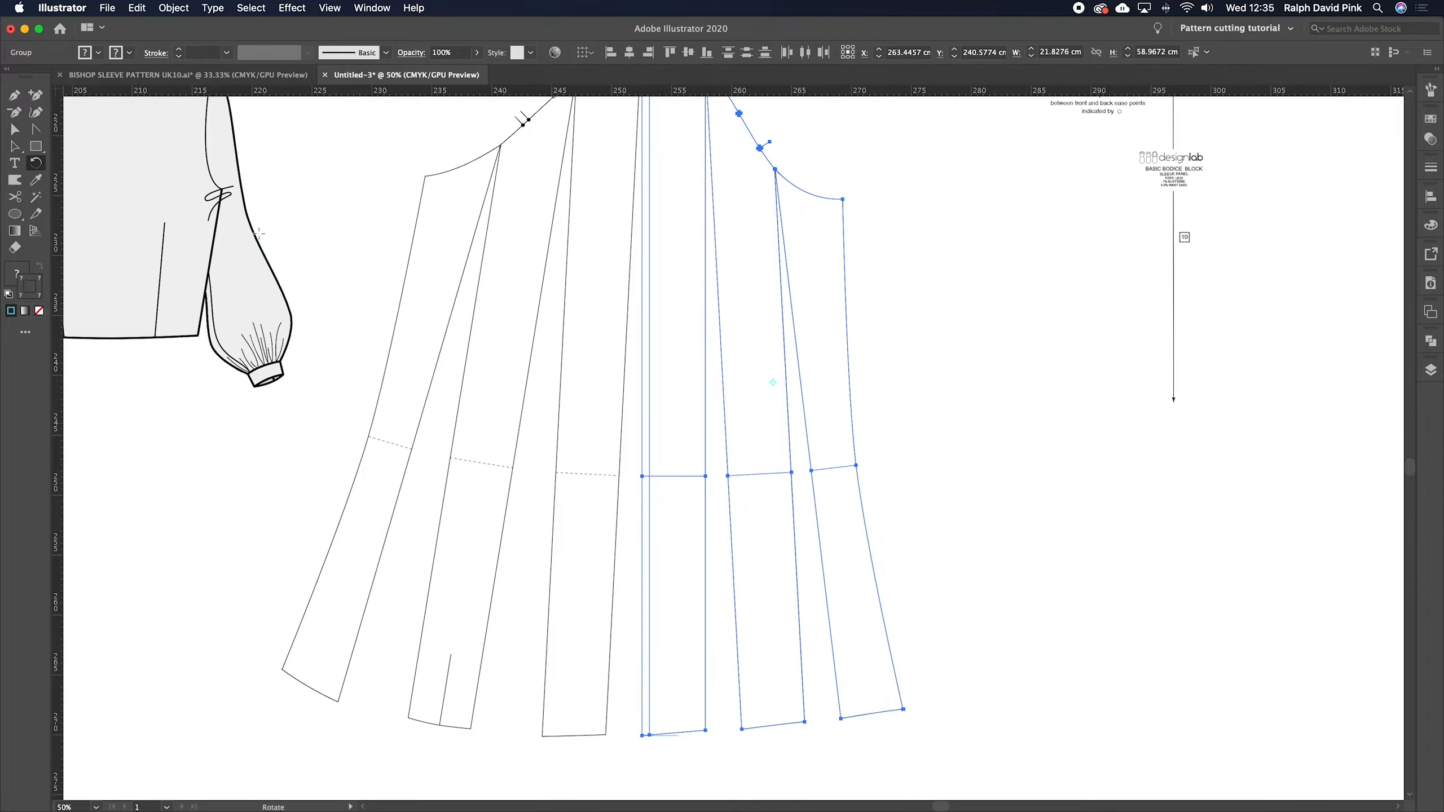
{"action": "scroll", "coordinate": [612, 307], "scroll_direction": "up", "scroll_amount": 5}
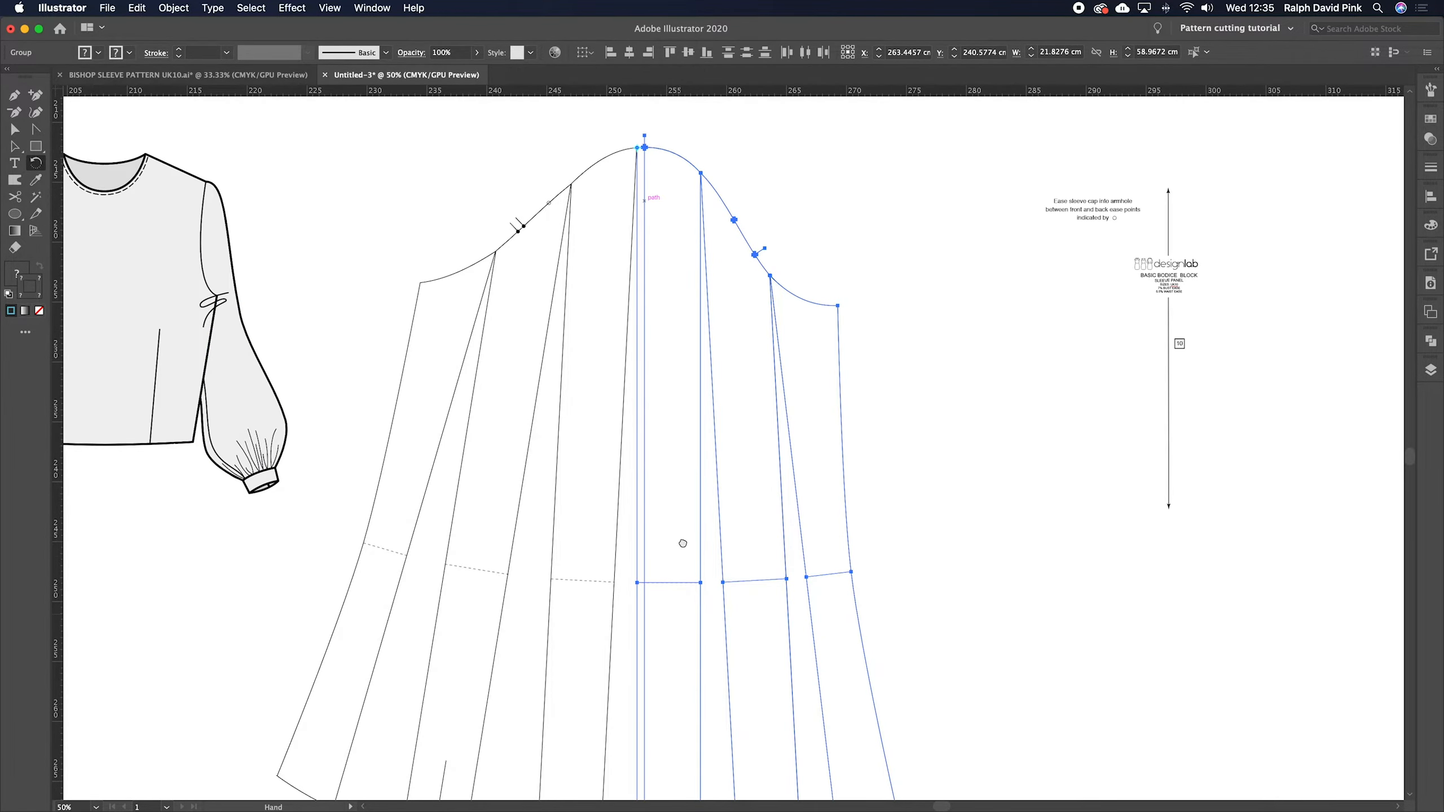
{"action": "scroll", "coordinate": [664, 509], "scroll_direction": "down", "scroll_amount": 15}
{"action": "left_click_drag", "start_coordinate": [649, 526], "coordinate": [682, 537]}
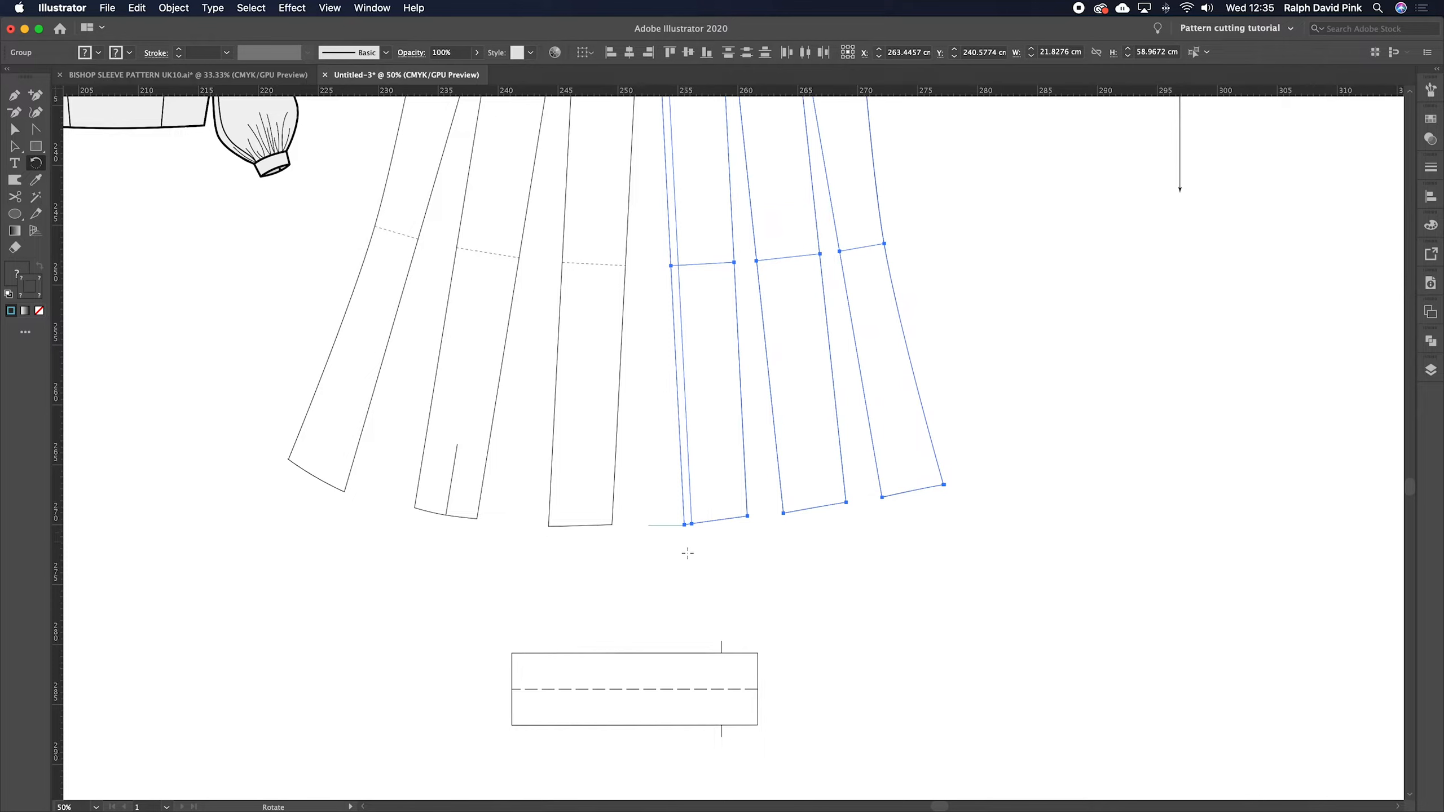
- Delete the 3 cm guide line from the hem opening between the two central panels
{"action": "key", "text": "shift+super+a"}
{"action": "key", "text": "v"}
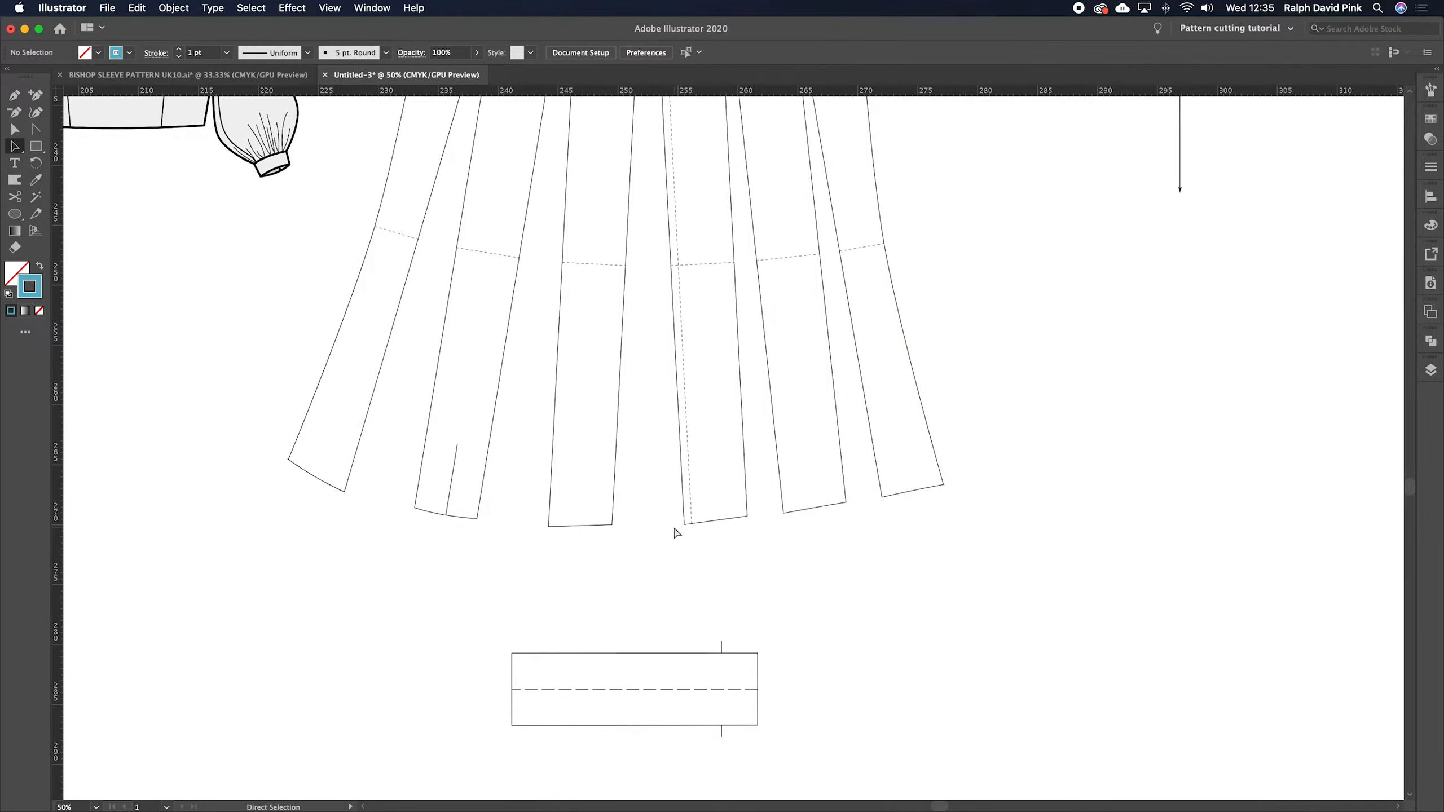
{"action": "key", "text": "super+minus"}
{"action": "scroll", "coordinate": [716, 476], "scroll_direction": "up", "scroll_amount": 4}
{"action": "scroll", "coordinate": [716, 475], "scroll_direction": "up", "scroll_amount": 1}
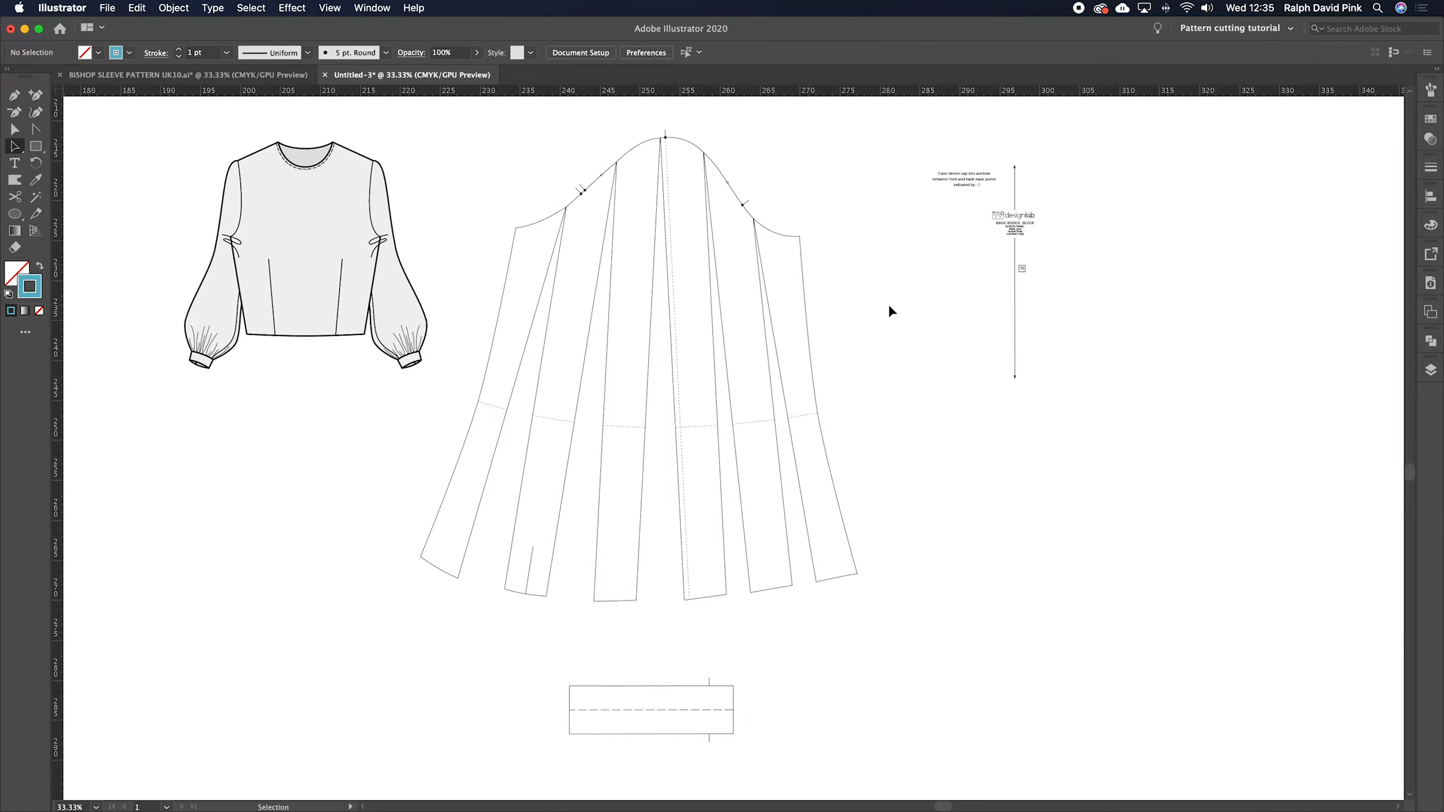
{"action": "key", "text": "space"}
{"action": "key", "text": "super+equal"}
{"action": "mouse_move", "coordinate": [879, 317]}
{"action": "left_mouse_down"}
{"action": "mouse_move", "coordinate": [895, 406]}
{"action": "mouse_move", "coordinate": [811, 393]}
{"action": "left_mouse_up"}
{"action": "key", "text": "super+minus"}
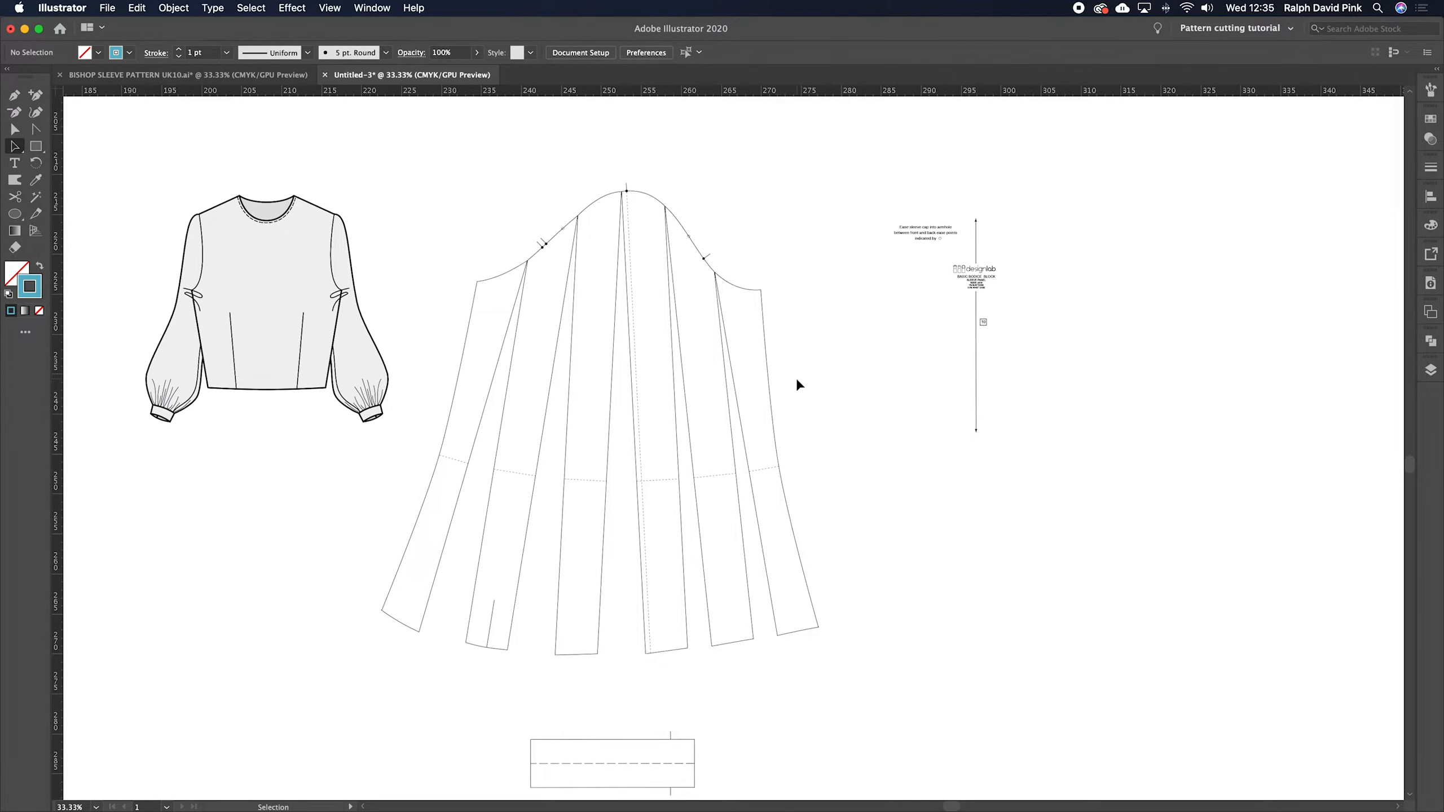
- Select all the solid sleeve panel outlines and give them the elbow line's grey dashed stroke with the Eyedropper
{"action": "key", "text": "super+equal"}
{"action": "key", "text": "a"}
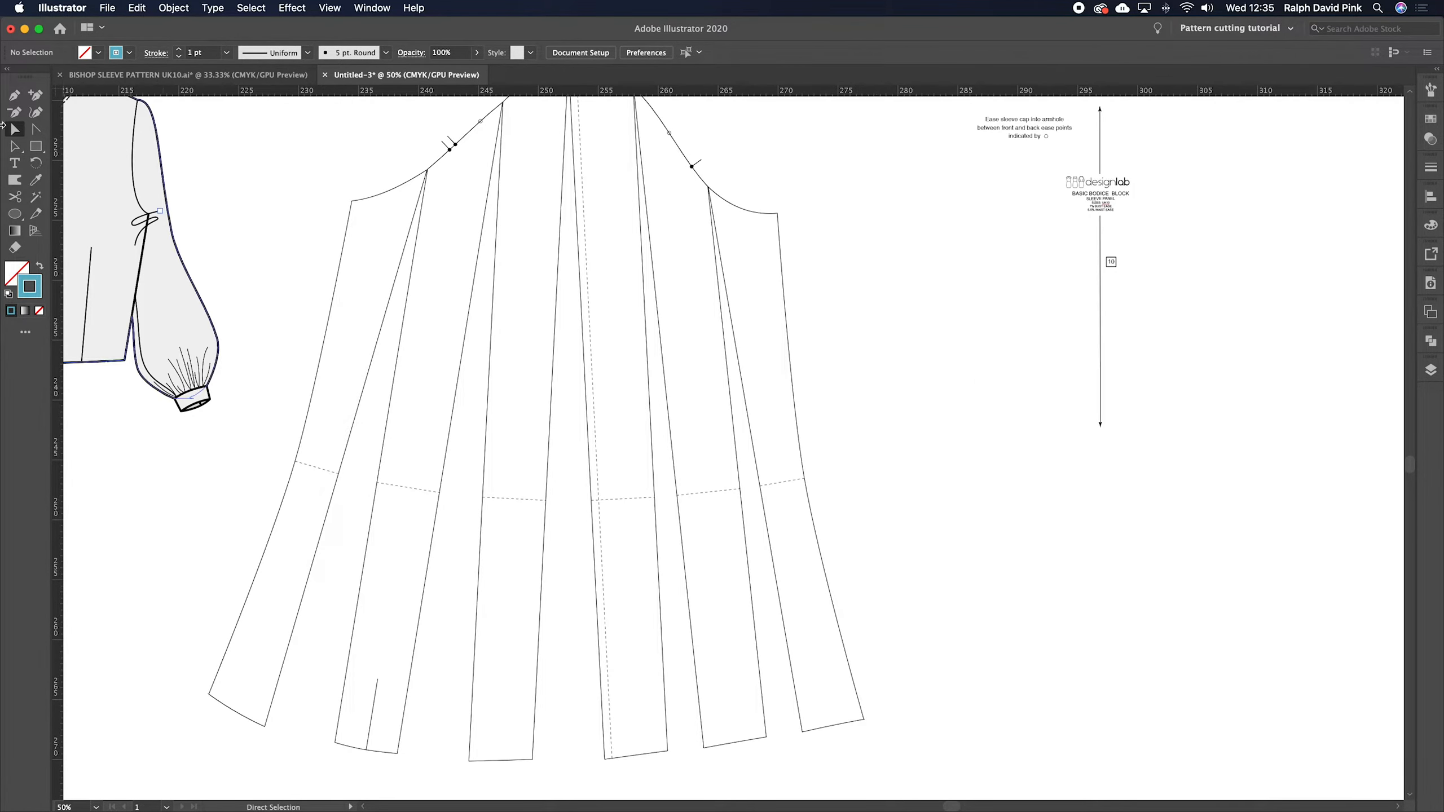
{"action": "left_click_drag", "start_coordinate": [301, 328], "coordinate": [813, 389]}
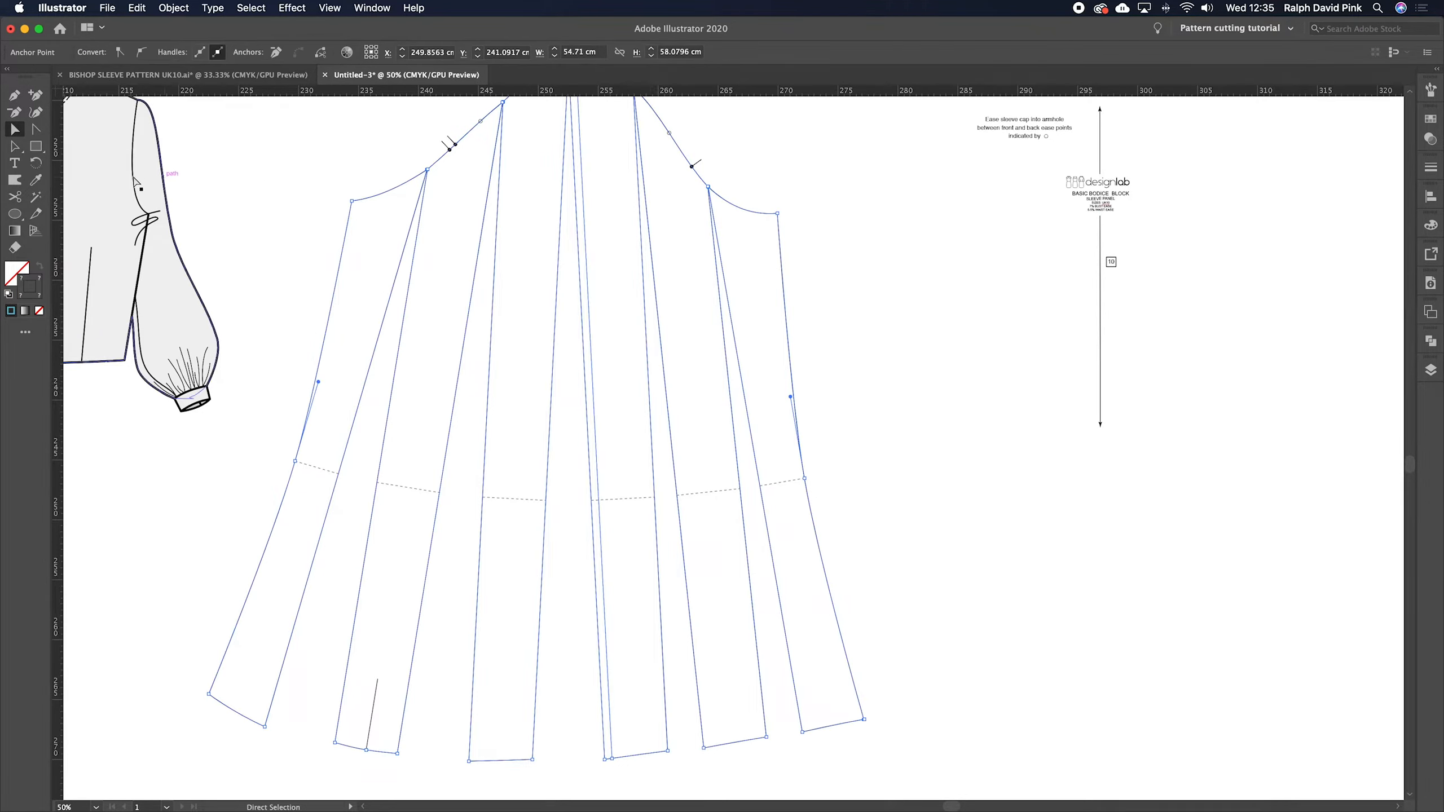
{"action": "left_click", "coordinate": [35, 181]}
{"action": "left_click", "coordinate": [507, 498]}
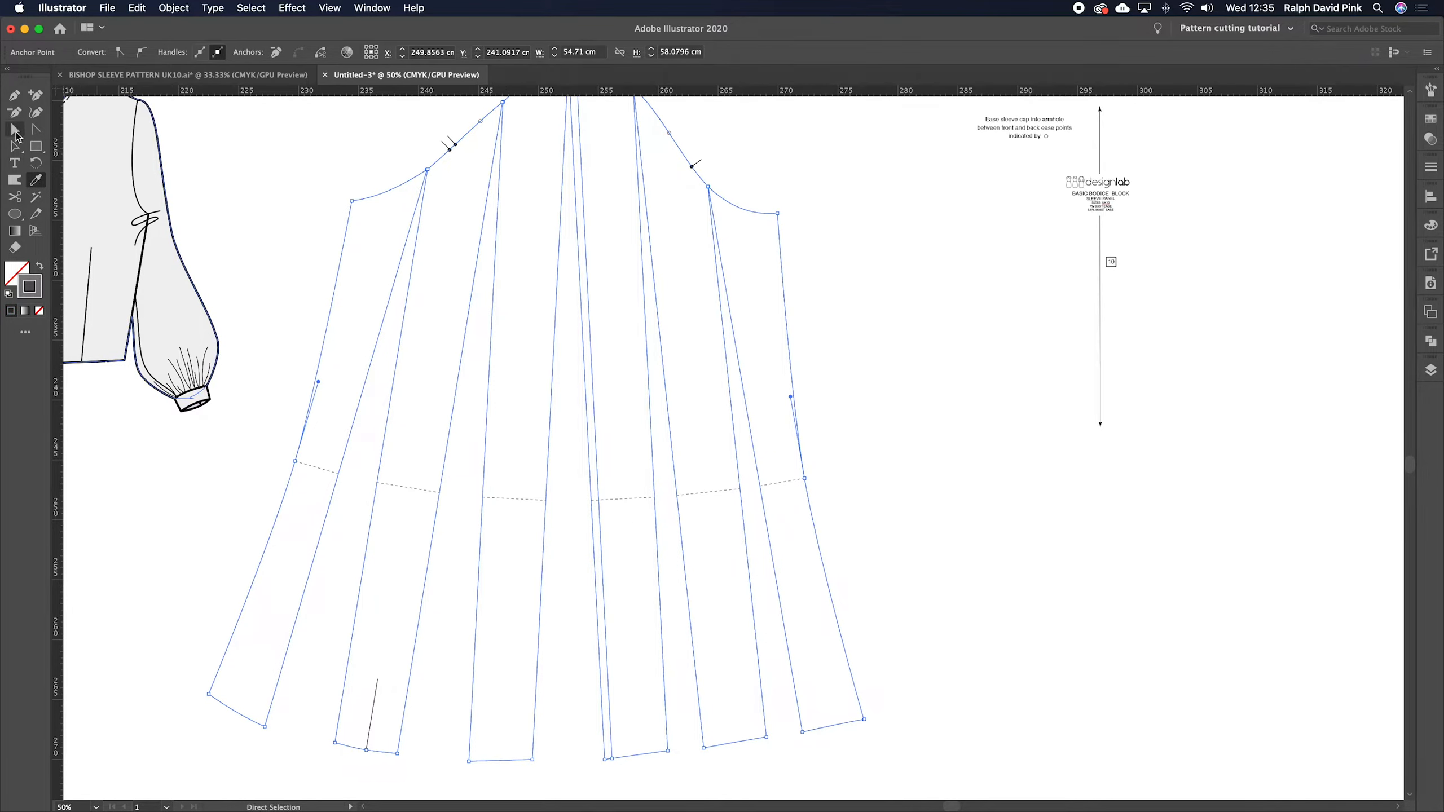
{"action": "left_click", "coordinate": [14, 129]}
{"action": "left_click", "coordinate": [340, 177]}
- Delete the dashed lengthwise line running from the cap's top notch to the hem in the right central panel
{"action": "scroll", "coordinate": [677, 394], "scroll_direction": "up", "scroll_amount": 3}
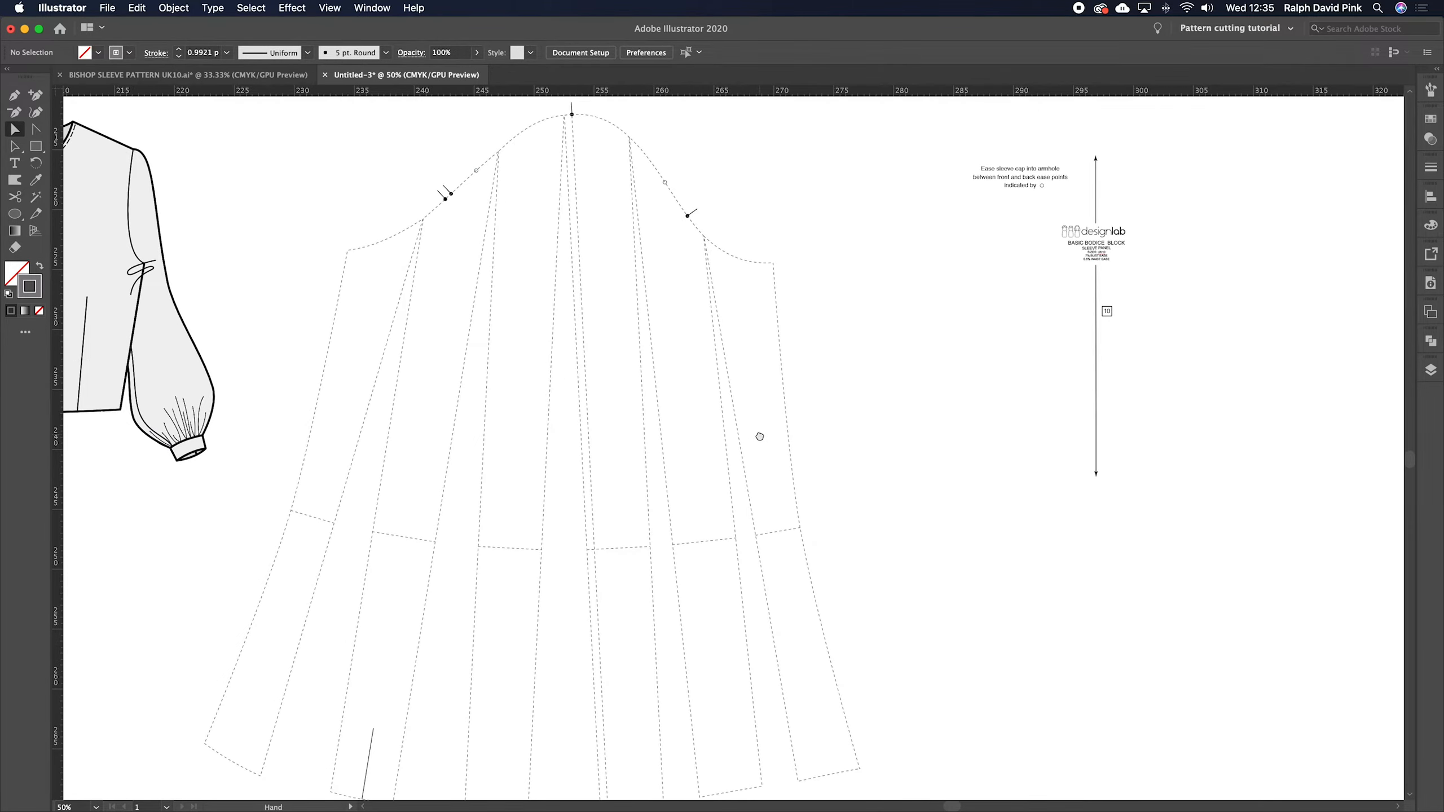
{"action": "scroll", "coordinate": [641, 435], "scroll_direction": "down", "scroll_amount": 1}
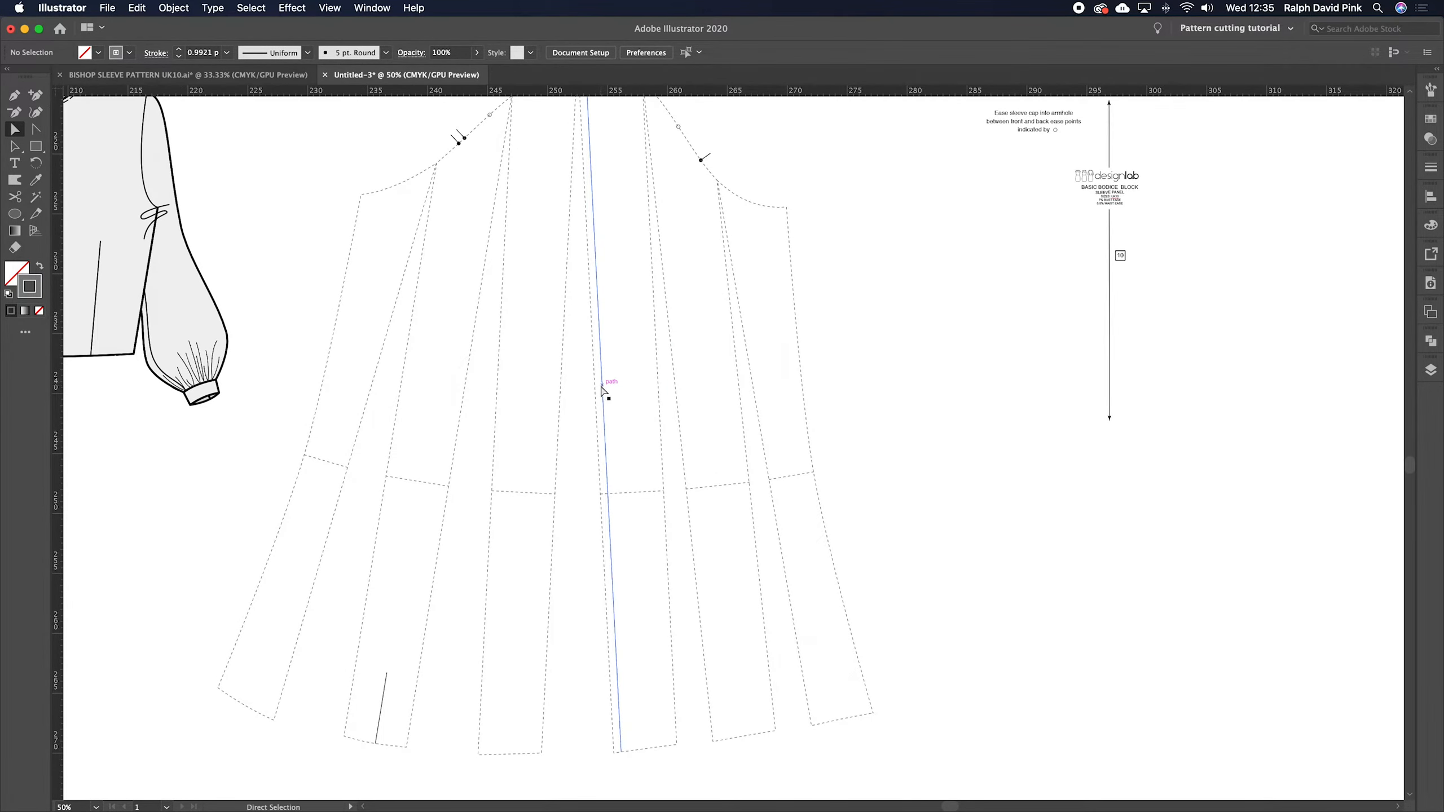
{"action": "left_click", "coordinate": [606, 392]}
{"action": "scroll", "coordinate": [602, 318], "scroll_direction": "up", "scroll_amount": 1}
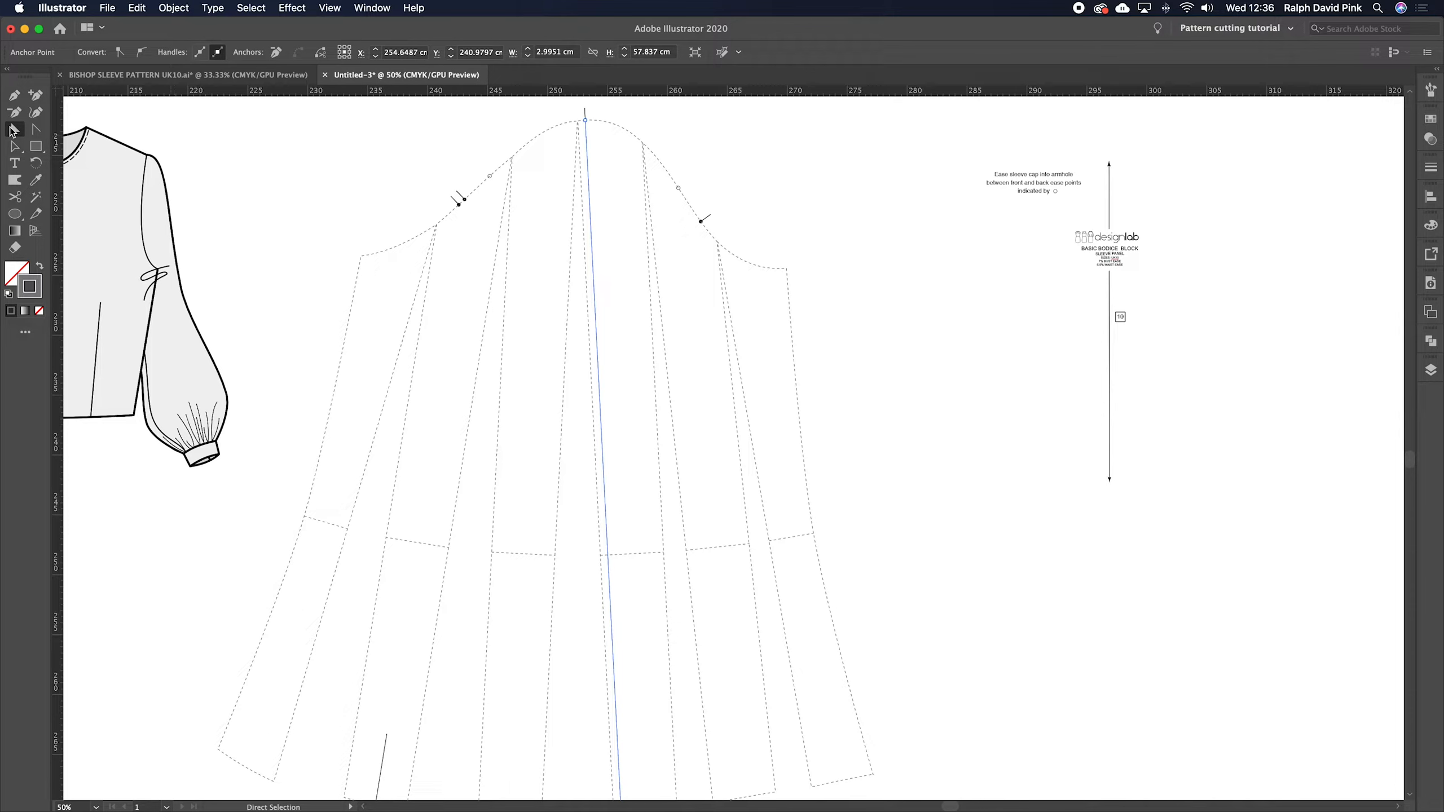
{"action": "left_click", "coordinate": [632, 233]}
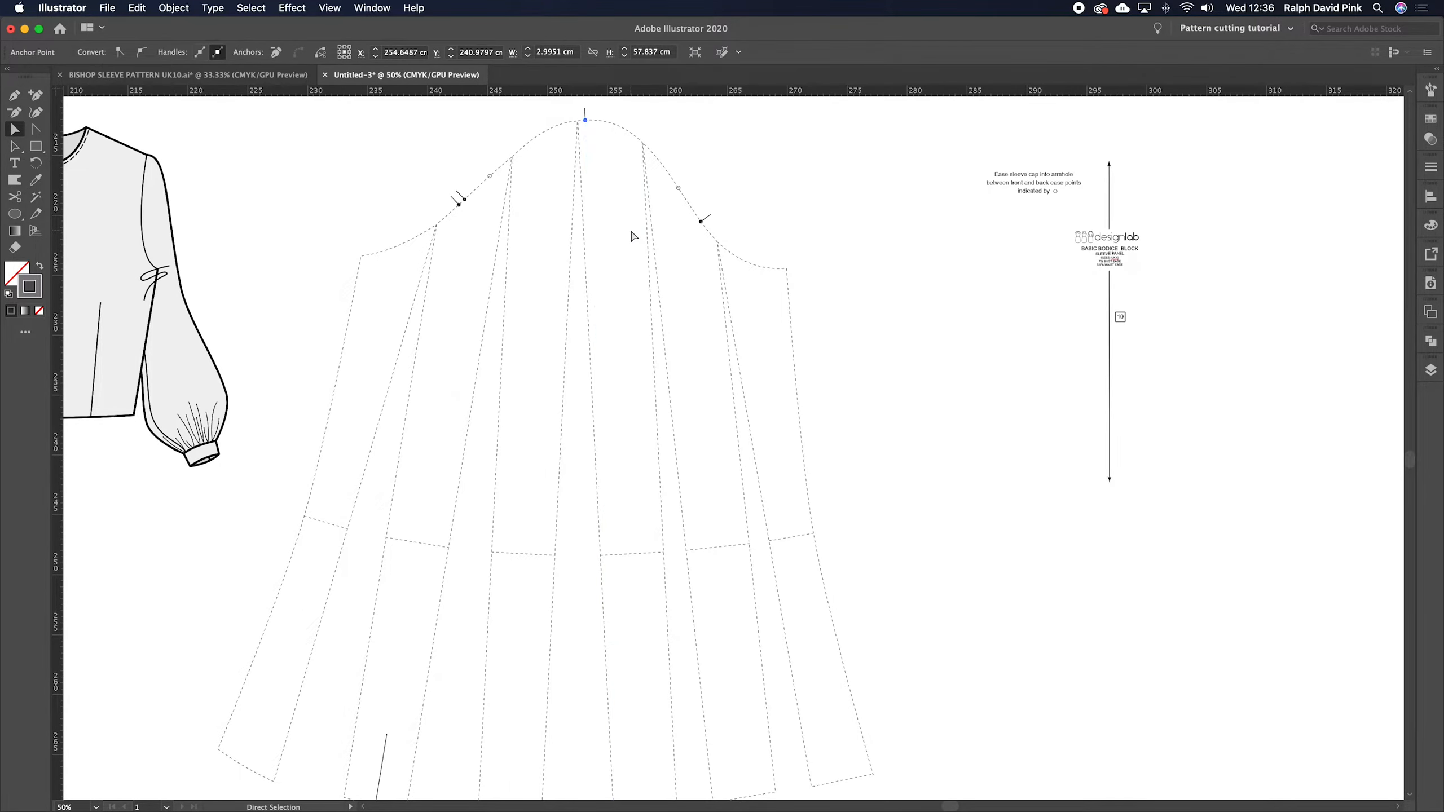
{"action": "left_click_drag", "start_coordinate": [633, 234], "coordinate": [665, 265]}
{"action": "key", "text": "super+minus"}
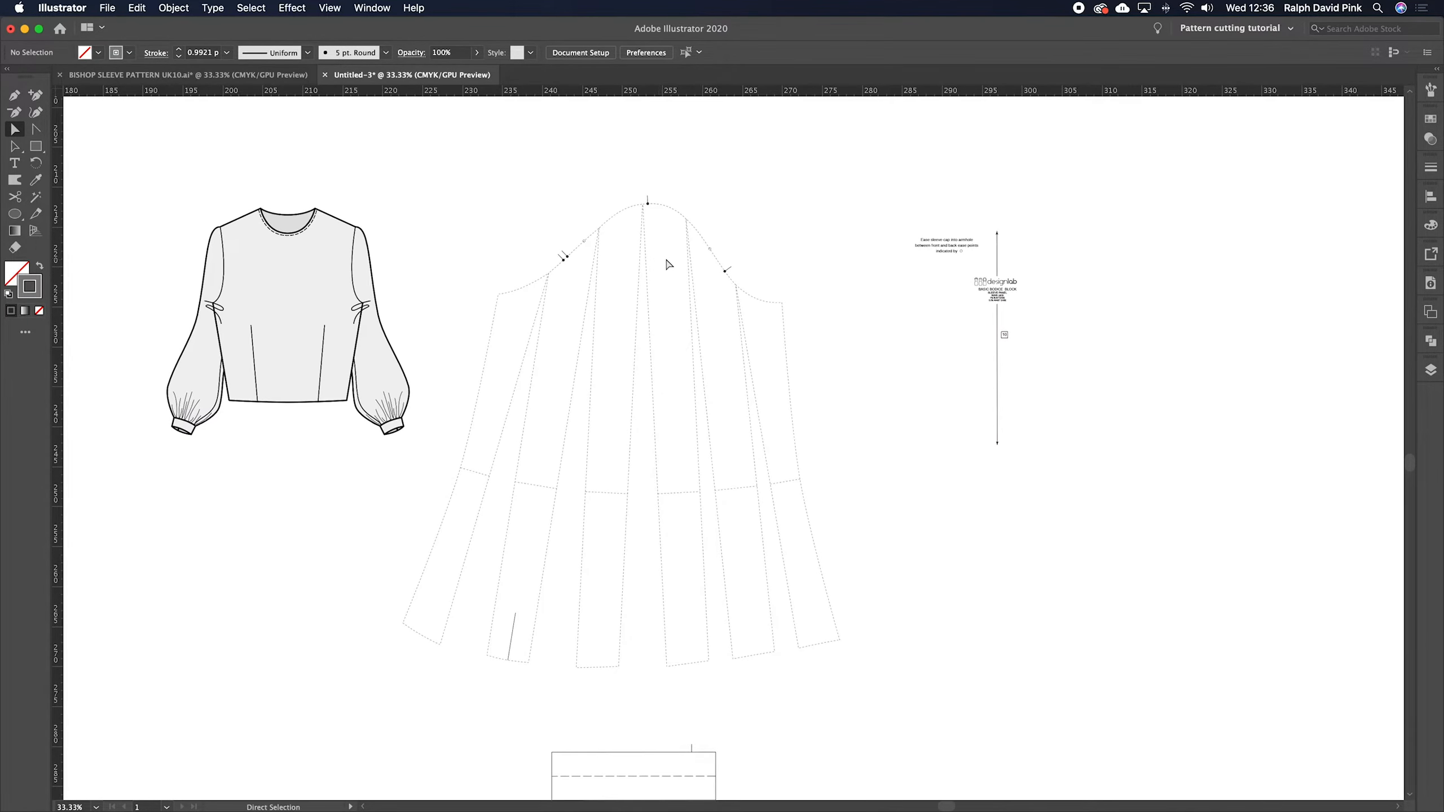
- Select all the artwork and lock it
{"action": "key", "text": "super+equal"}
{"action": "scroll", "coordinate": [767, 230], "scroll_direction": "up", "scroll_amount": 3}
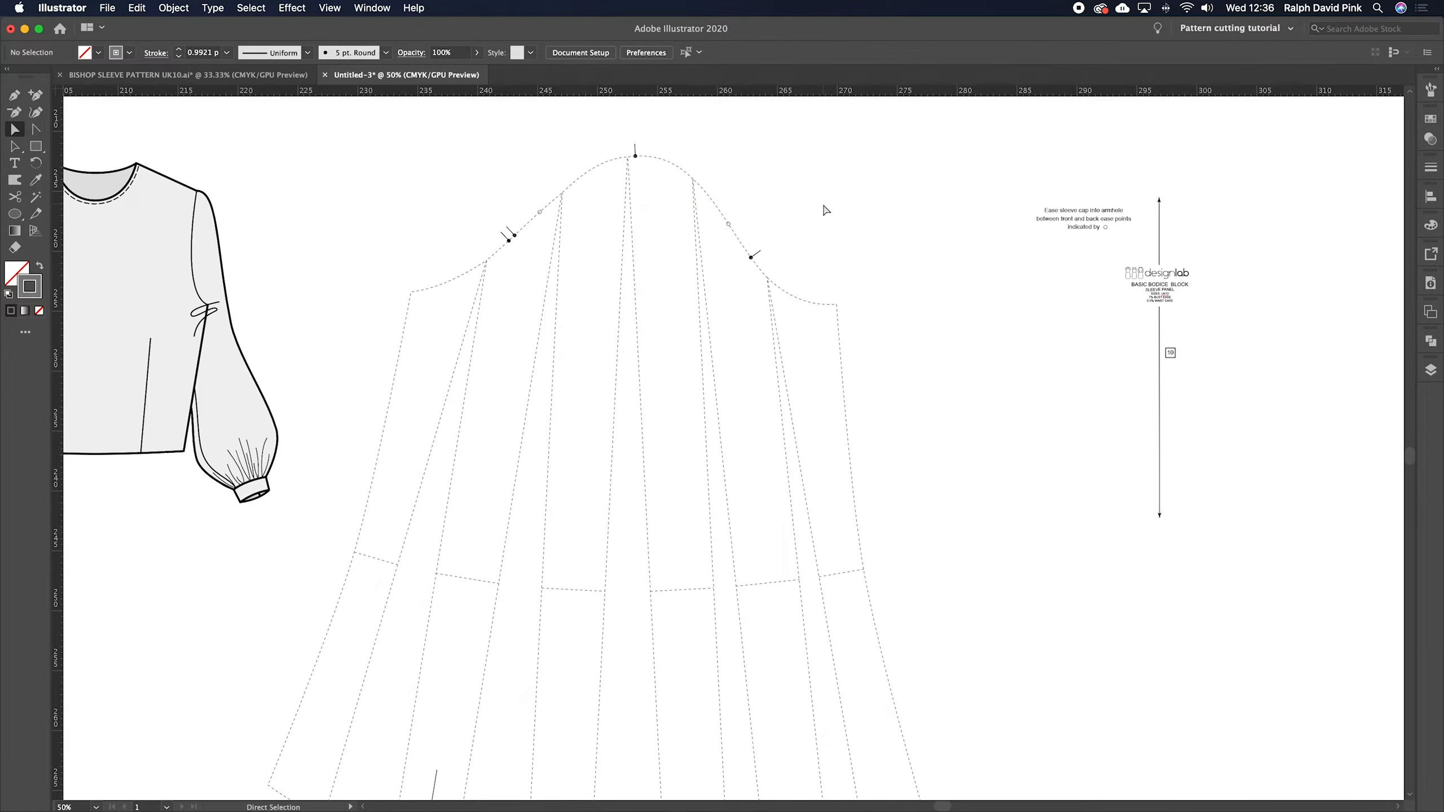
{"action": "left_click", "coordinate": [251, 7]}
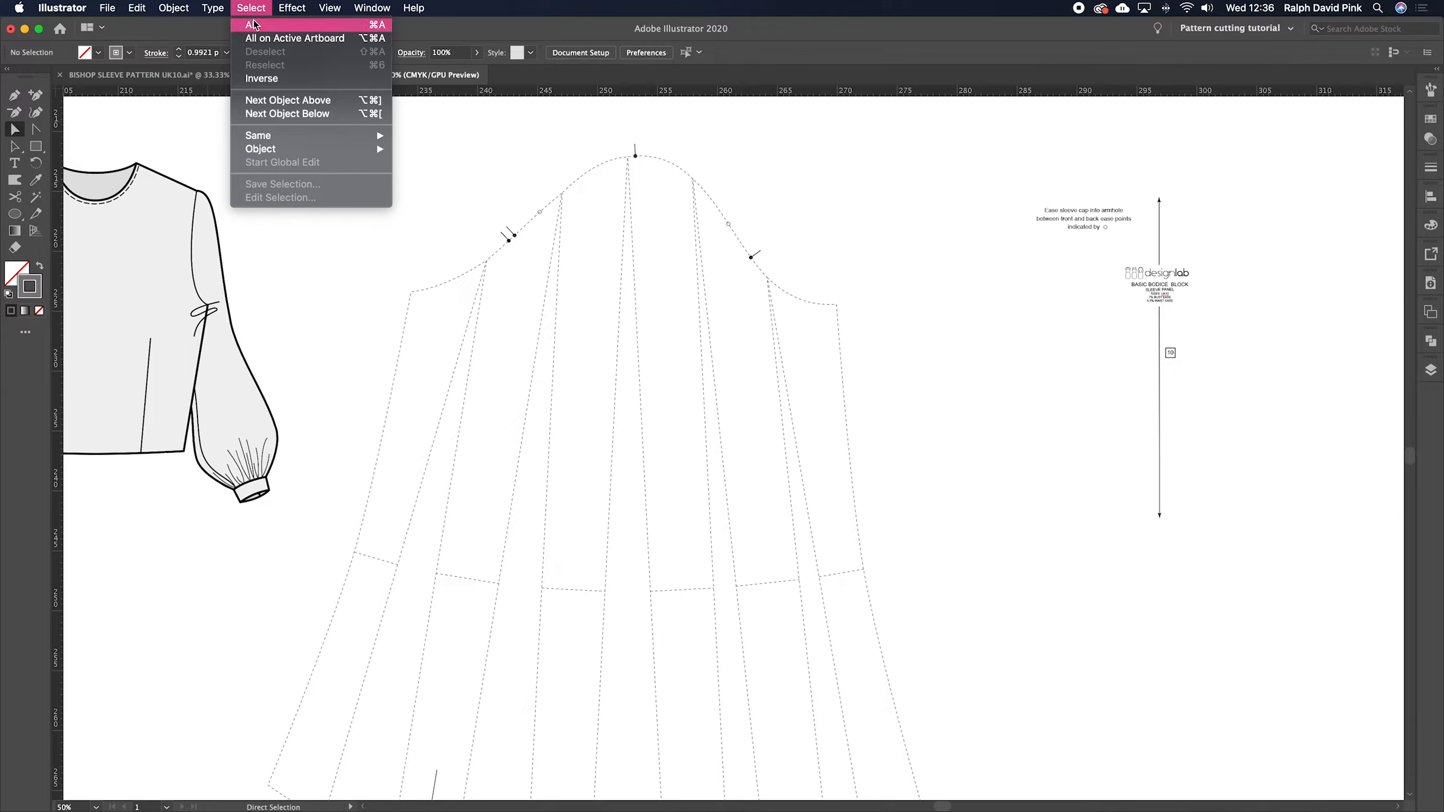
{"action": "left_click", "coordinate": [259, 23]}
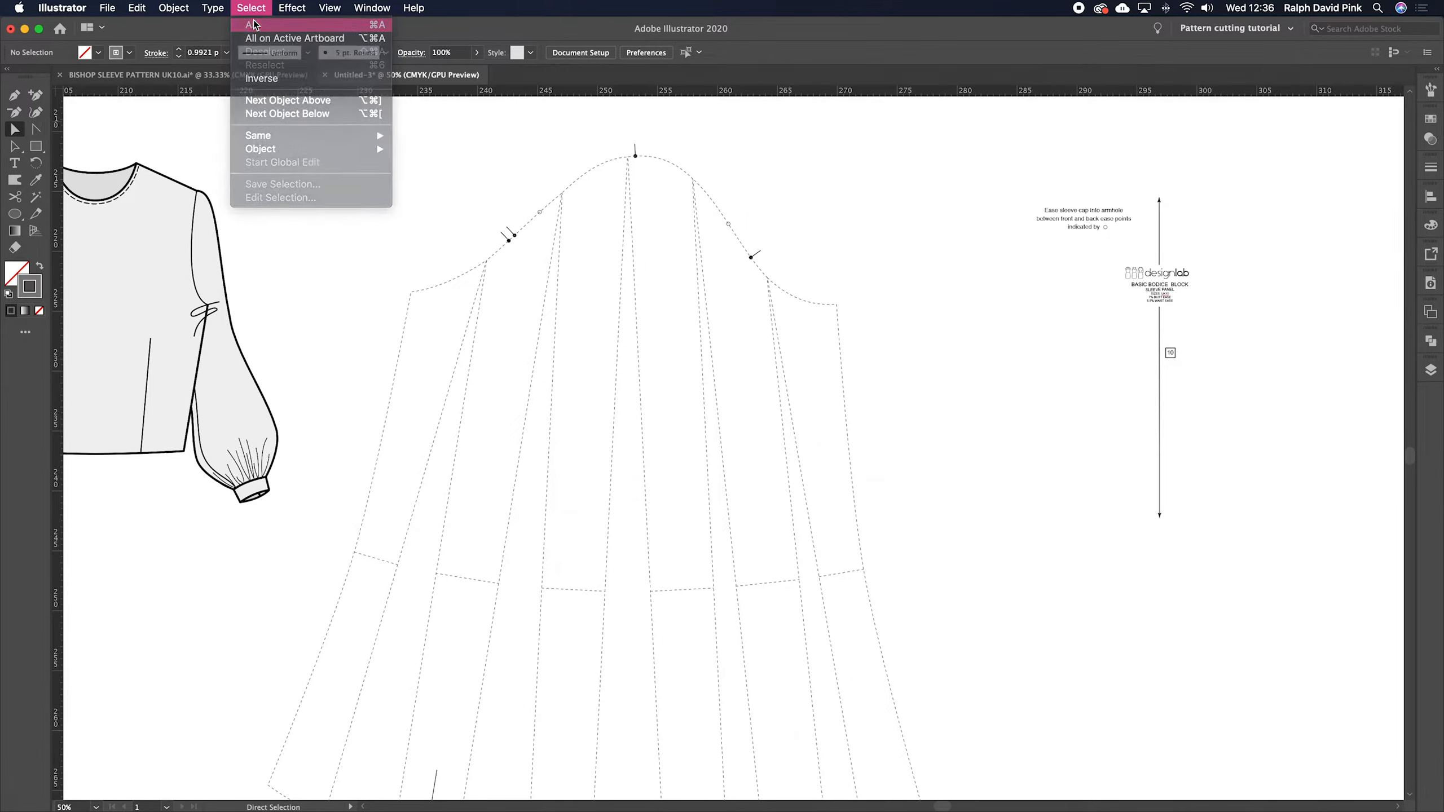
{"action": "left_click", "coordinate": [180, 9]}
{"action": "mouse_move", "coordinate": [257, 100]}
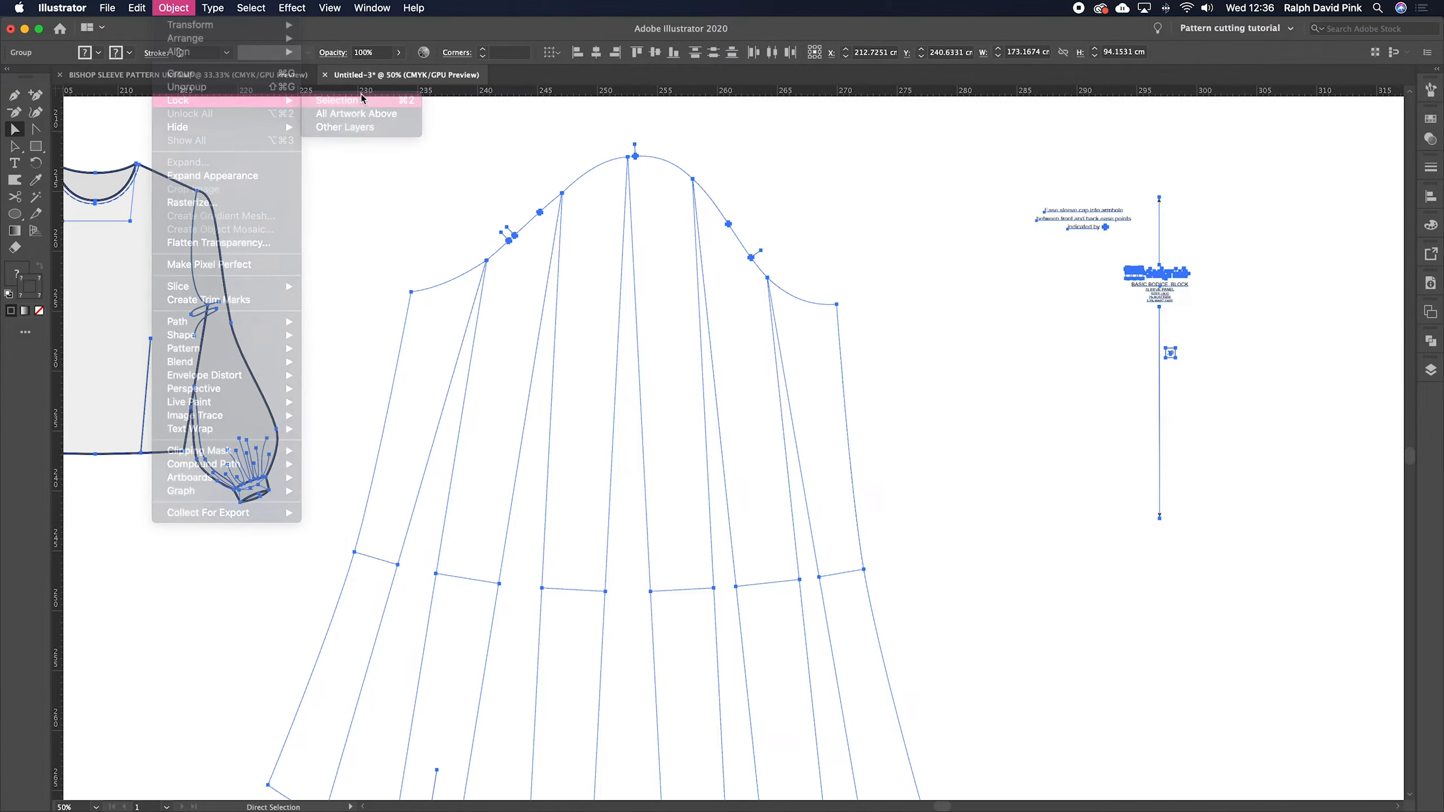
{"action": "left_click", "coordinate": [361, 99]}
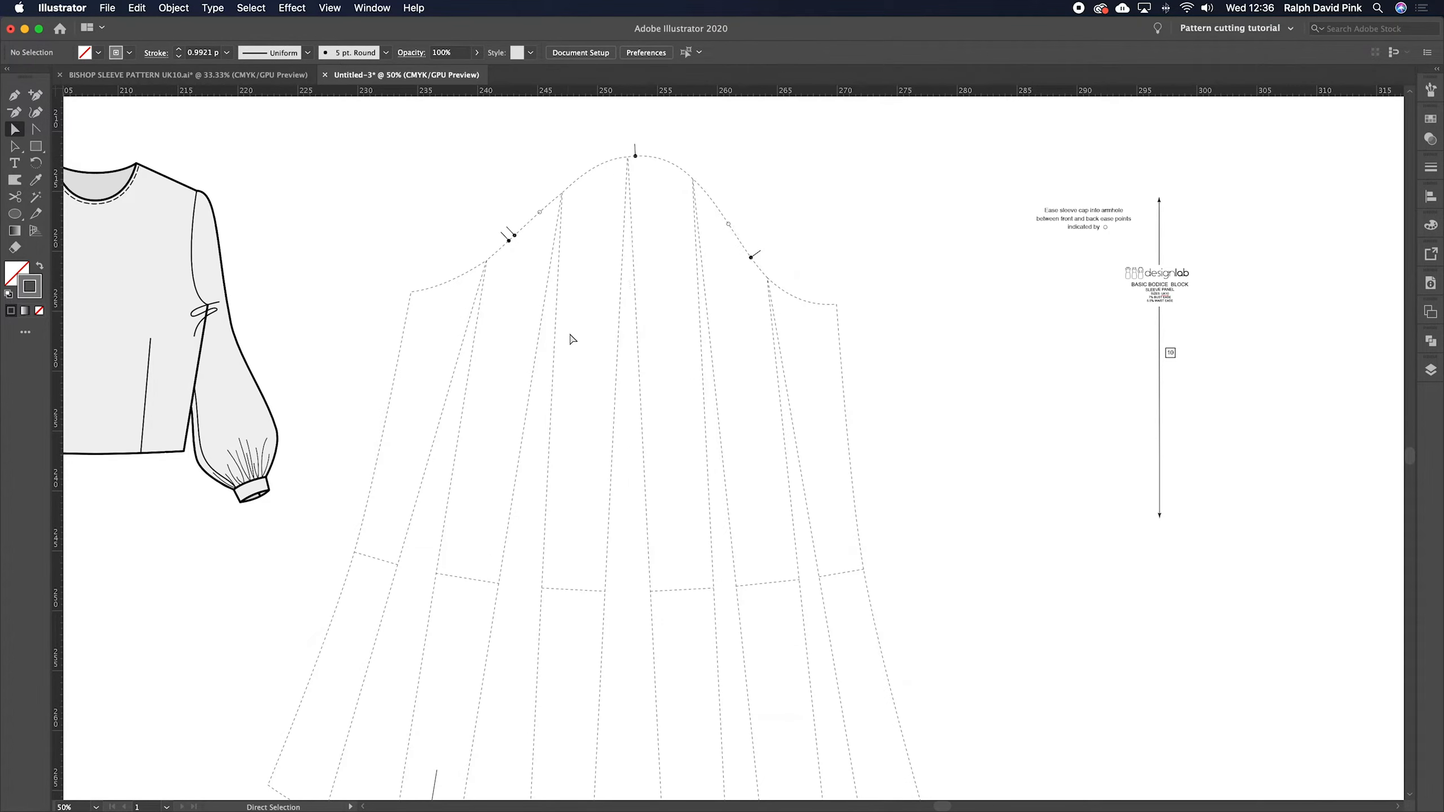
- Set up the Pen tool with a black (000000) stroke at 2 pt weight
{"action": "scroll", "coordinate": [840, 378], "scroll_direction": "down", "scroll_amount": 5}
{"action": "scroll", "coordinate": [654, 442], "scroll_direction": "up", "scroll_amount": 5}
{"action": "scroll", "coordinate": [509, 387], "scroll_direction": "right", "scroll_amount": 2}
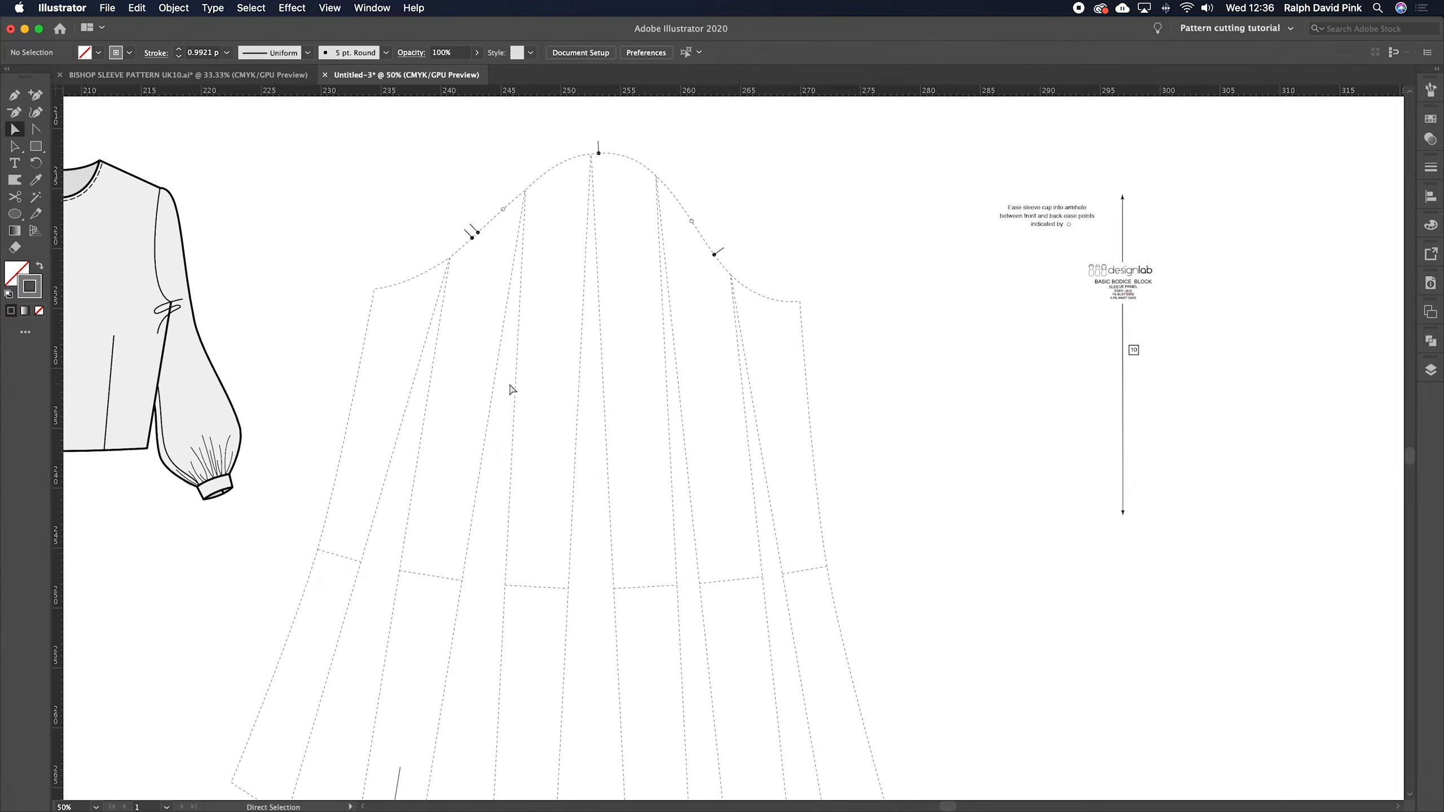
{"action": "scroll", "coordinate": [708, 194], "scroll_direction": "left", "scroll_amount": 1}
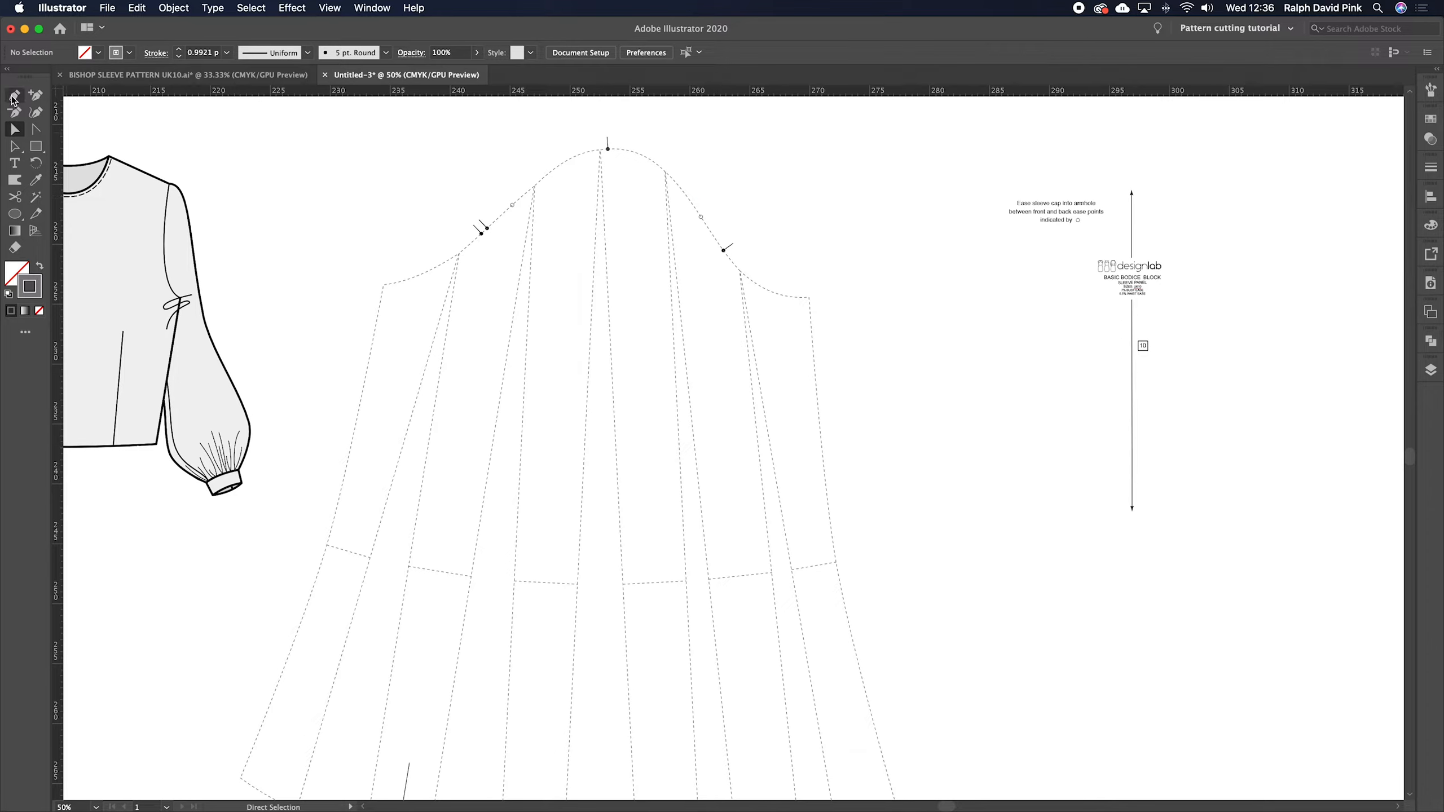
{"action": "left_click", "coordinate": [14, 98]}
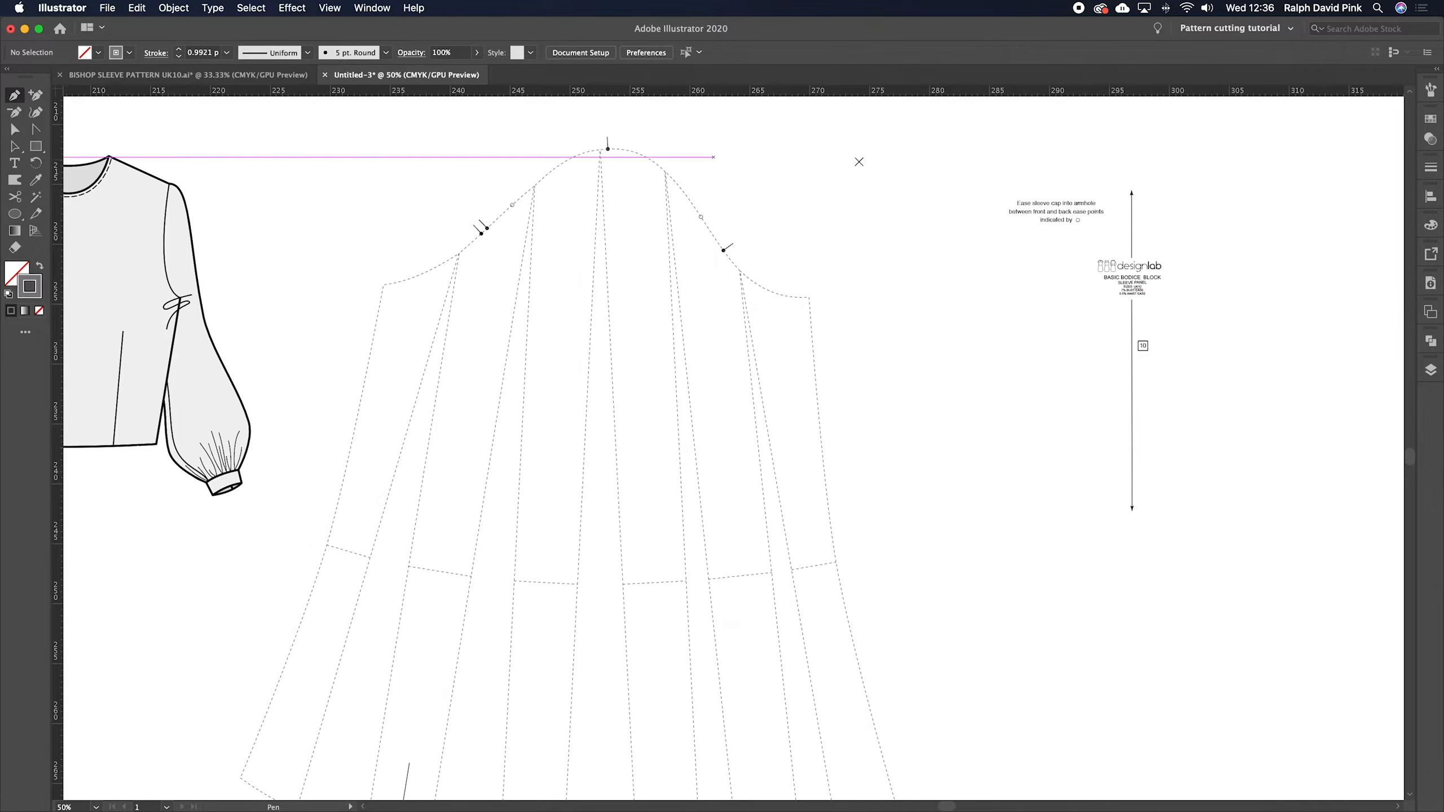
{"action": "double_click", "coordinate": [31, 287]}
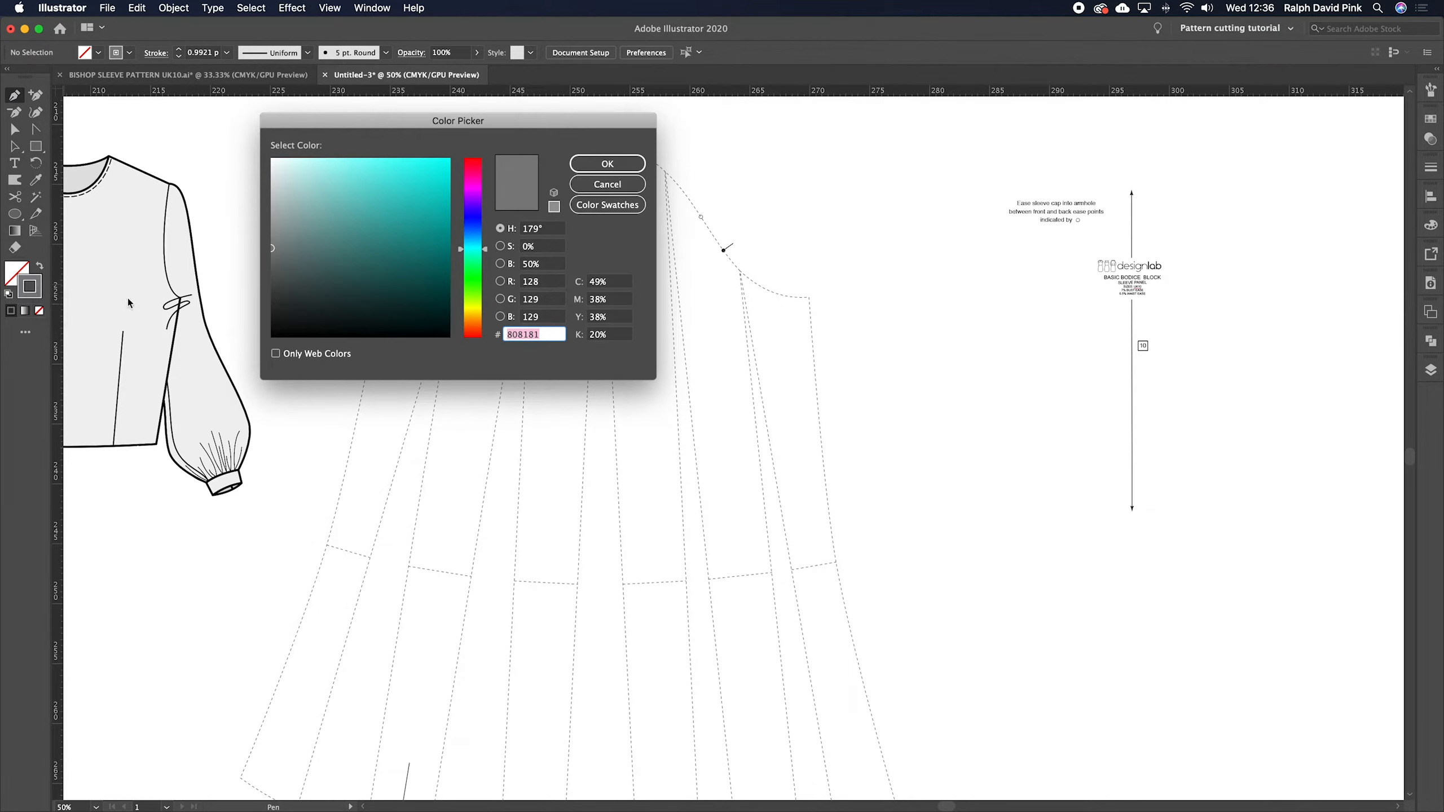
{"action": "left_click_drag", "start_coordinate": [275, 308], "coordinate": [272, 337]}
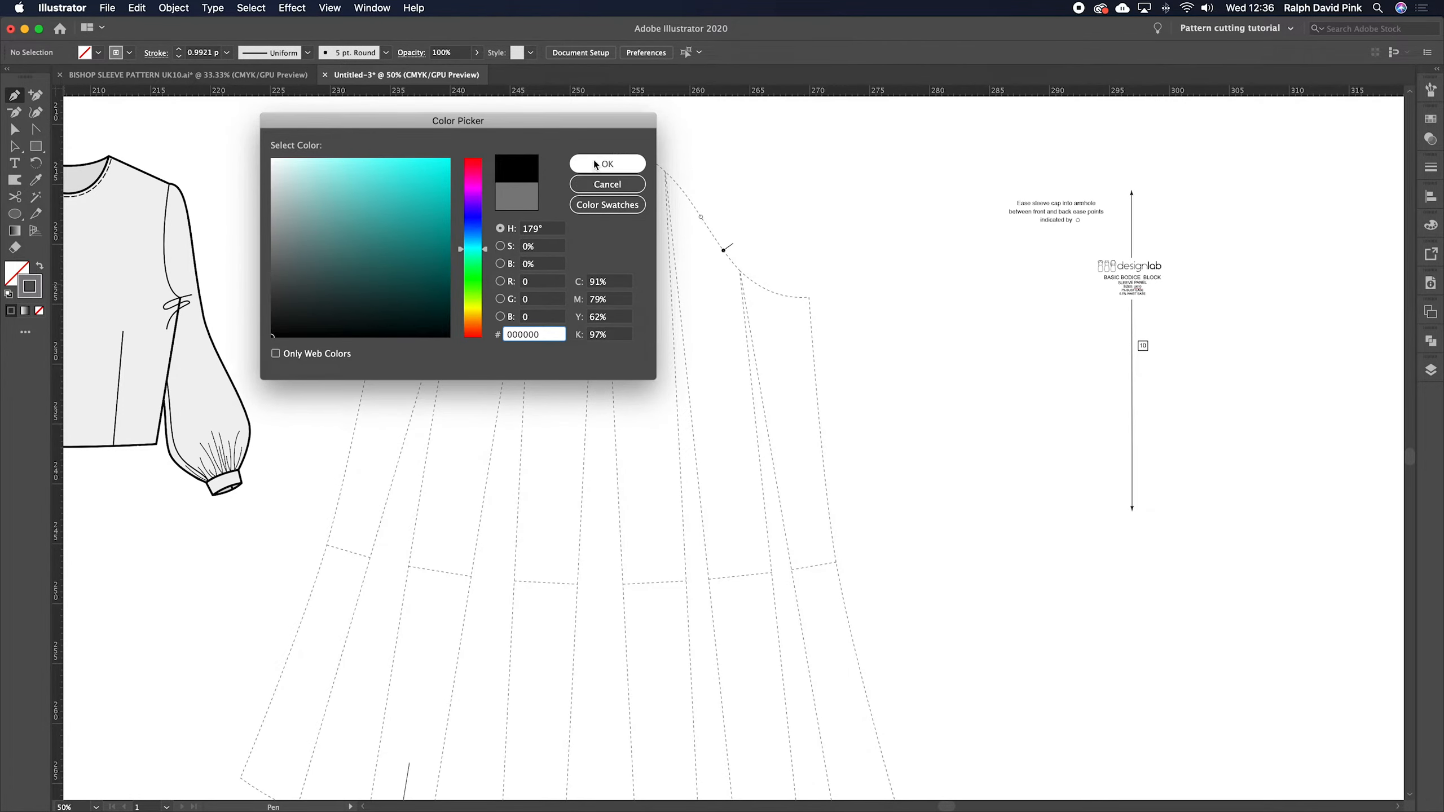
{"action": "left_click", "coordinate": [607, 163]}
{"action": "left_click", "coordinate": [1430, 168]}
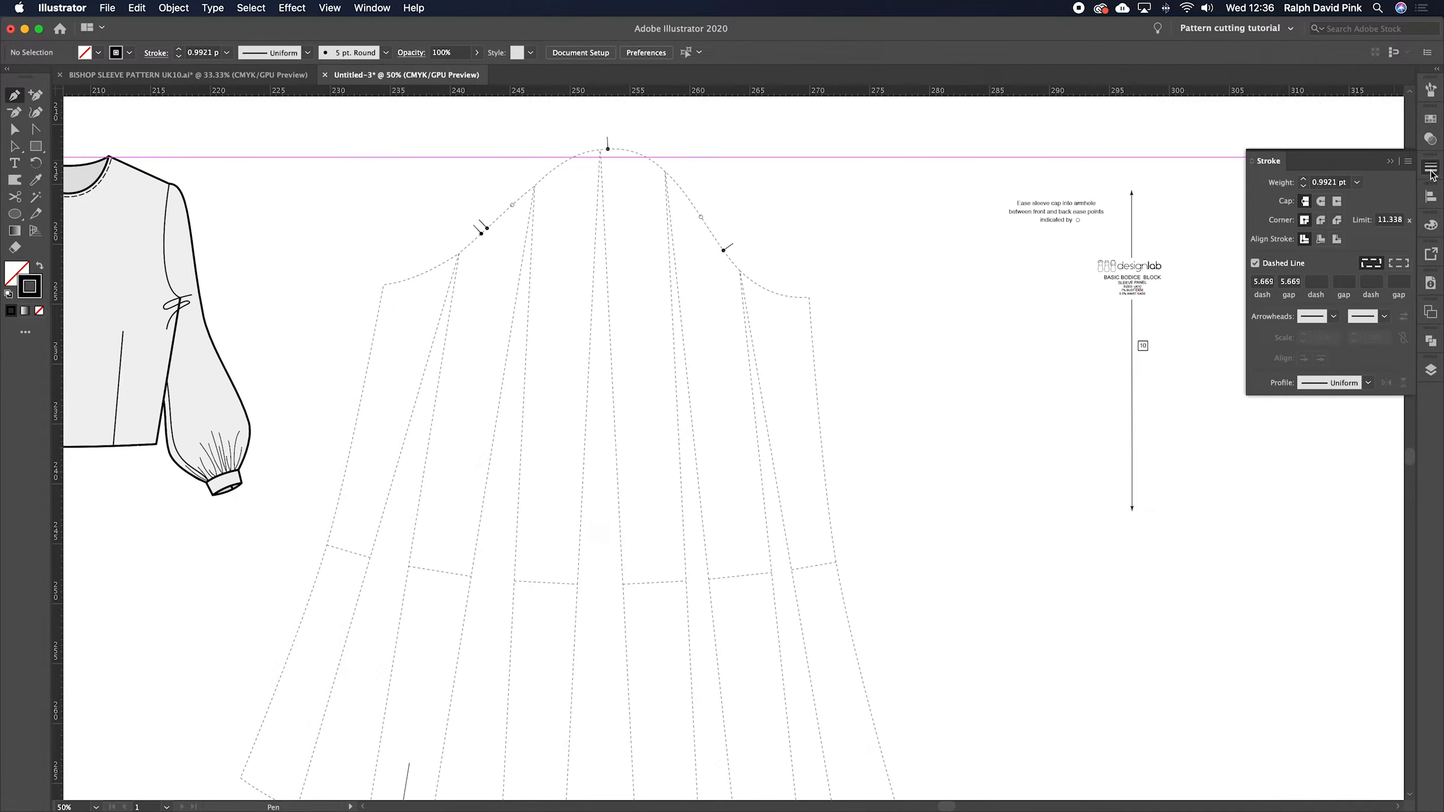
{"action": "left_click", "coordinate": [1304, 180]}
{"action": "left_click", "coordinate": [1391, 162]}
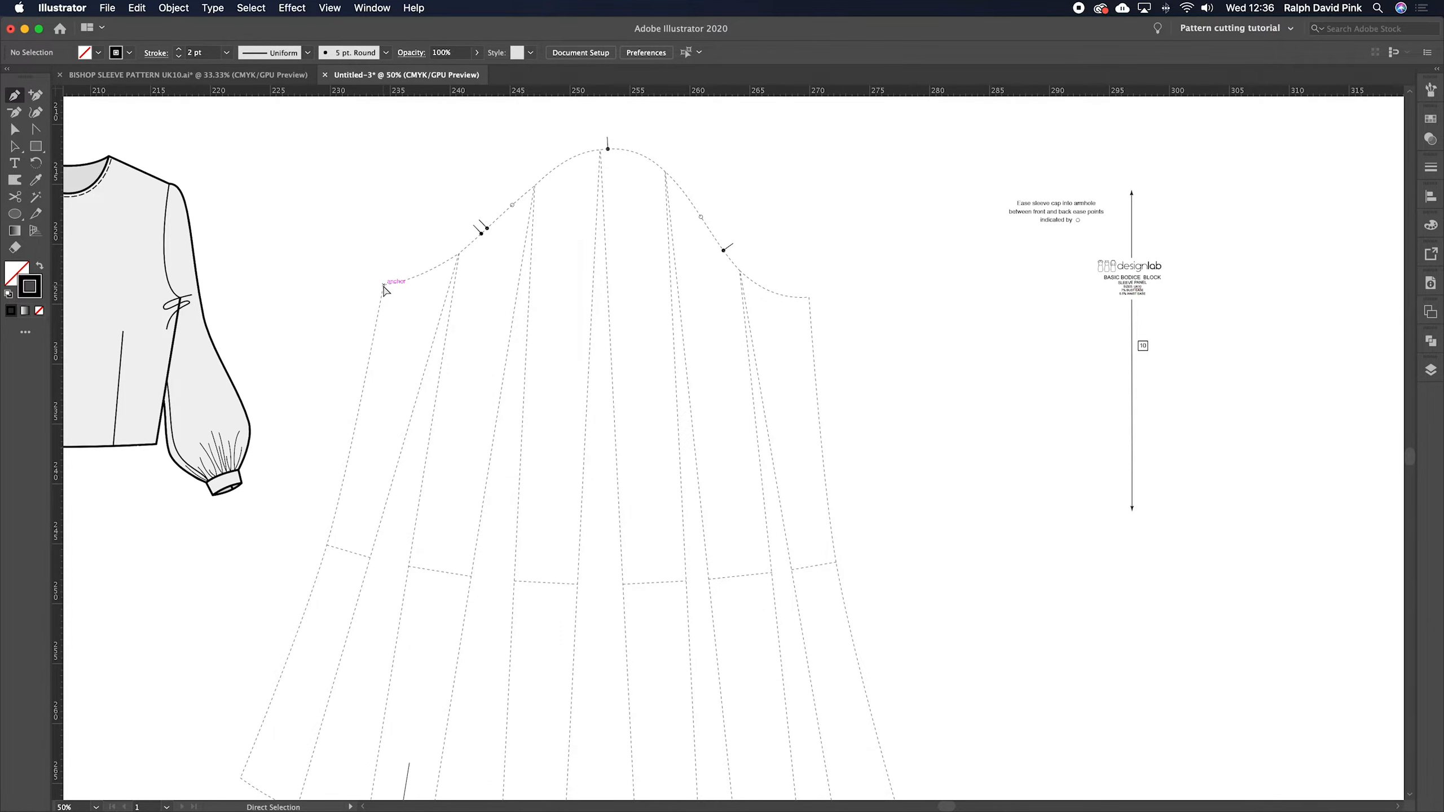
- Draw a path with straight segments from the left underarm corner through the cap's top notch to the right underarm corner
{"action": "key", "text": "super+equal"}
{"action": "left_click_drag", "start_coordinate": [396, 277], "coordinate": [403, 411]}
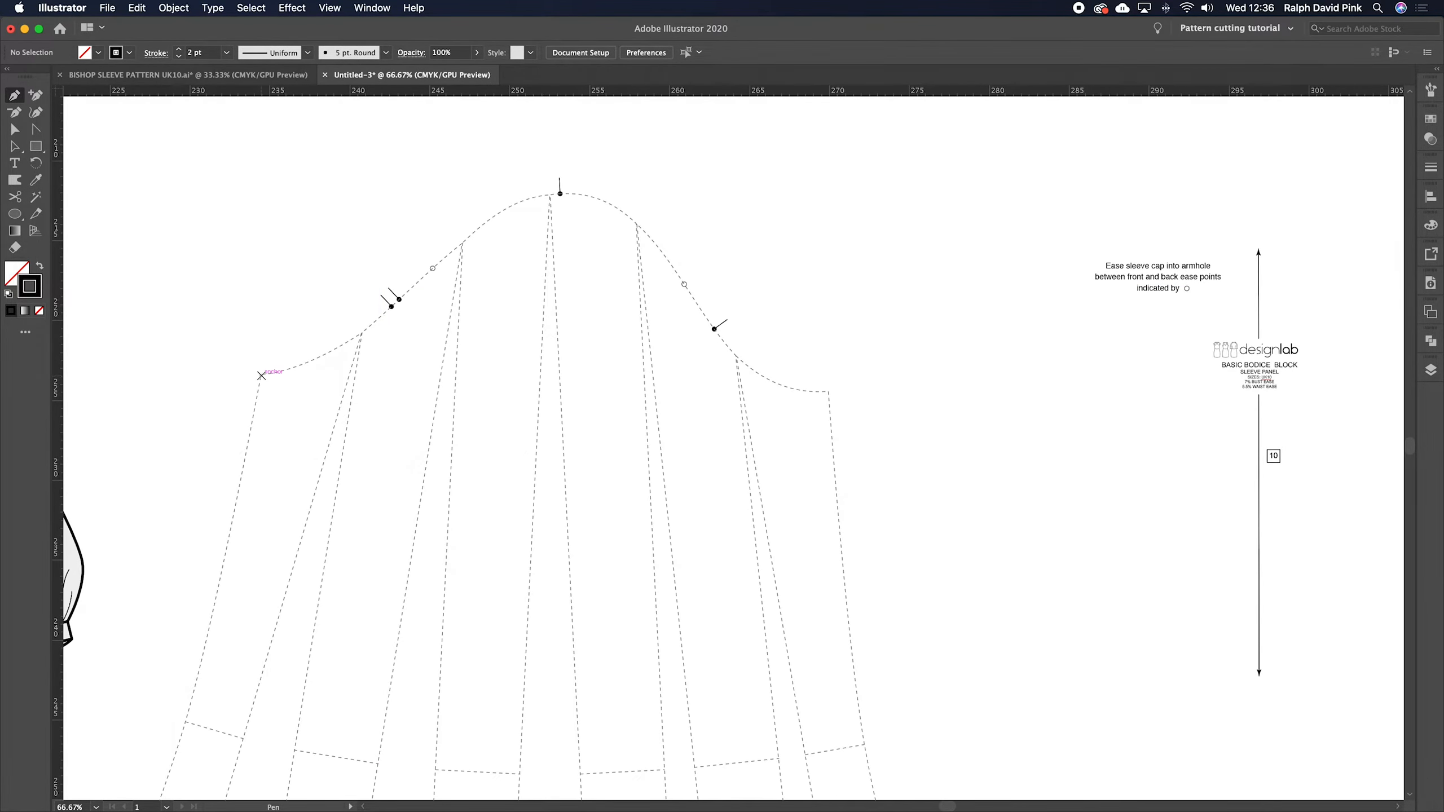
{"action": "left_click", "coordinate": [261, 376]}
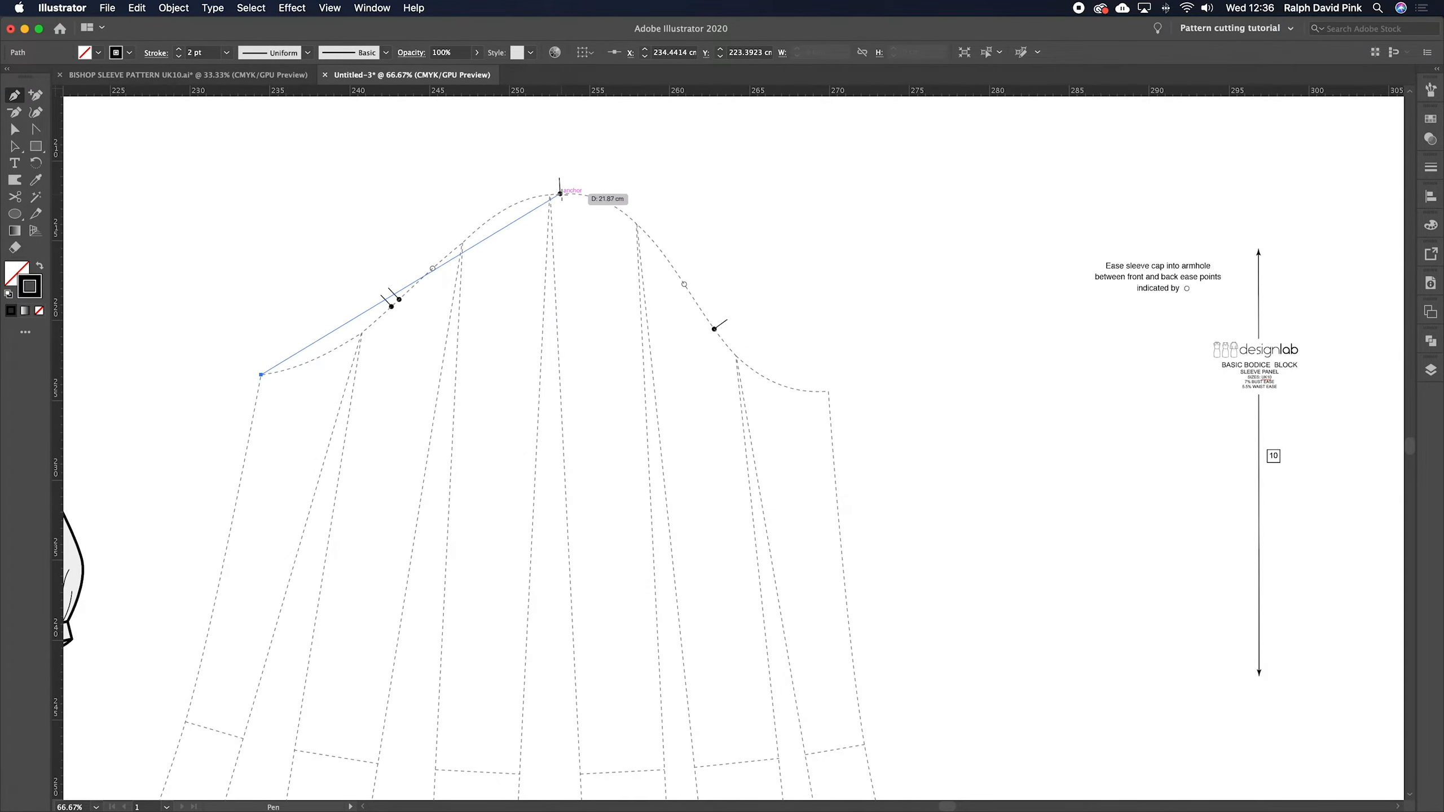
{"action": "left_click", "coordinate": [560, 194]}
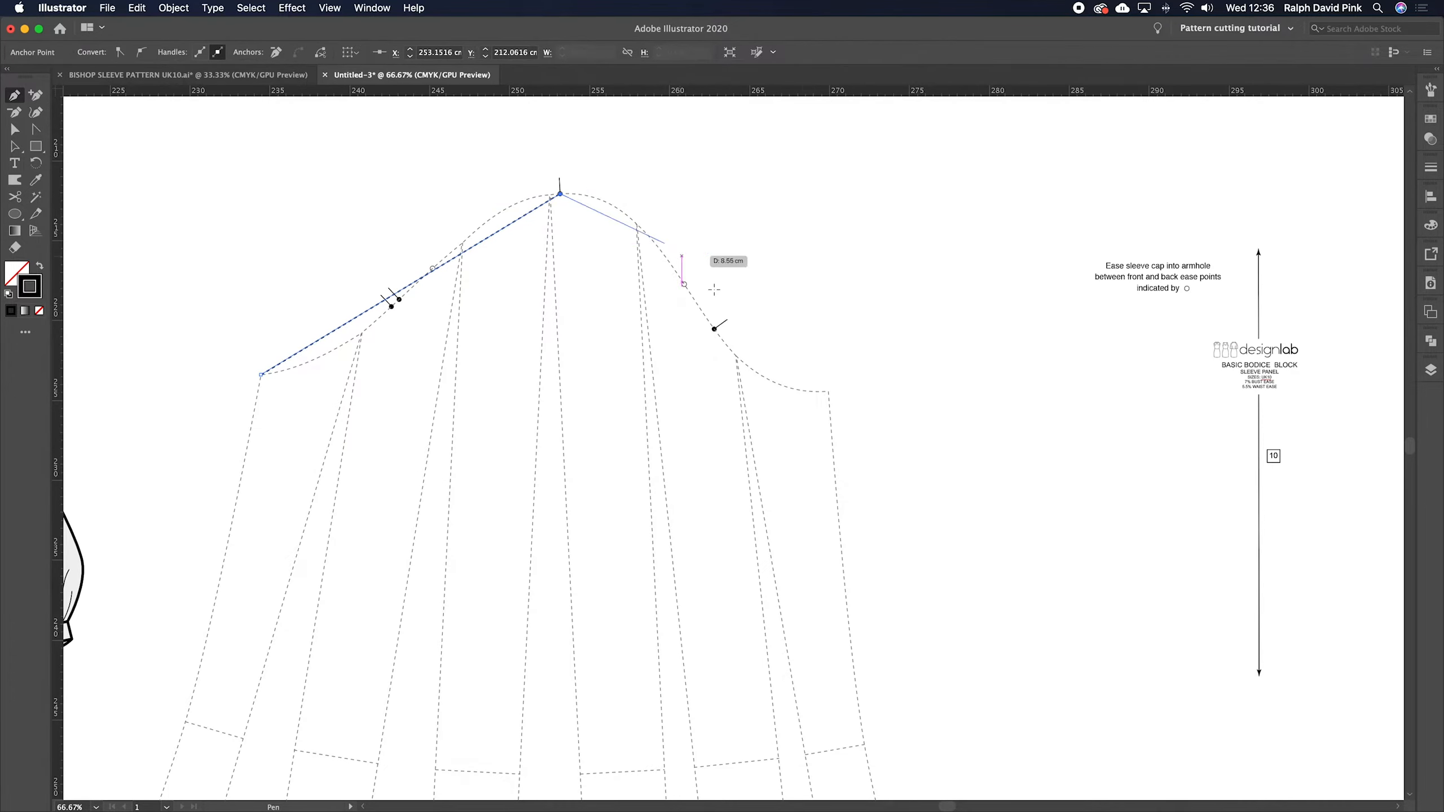
{"action": "left_click", "coordinate": [828, 391]}
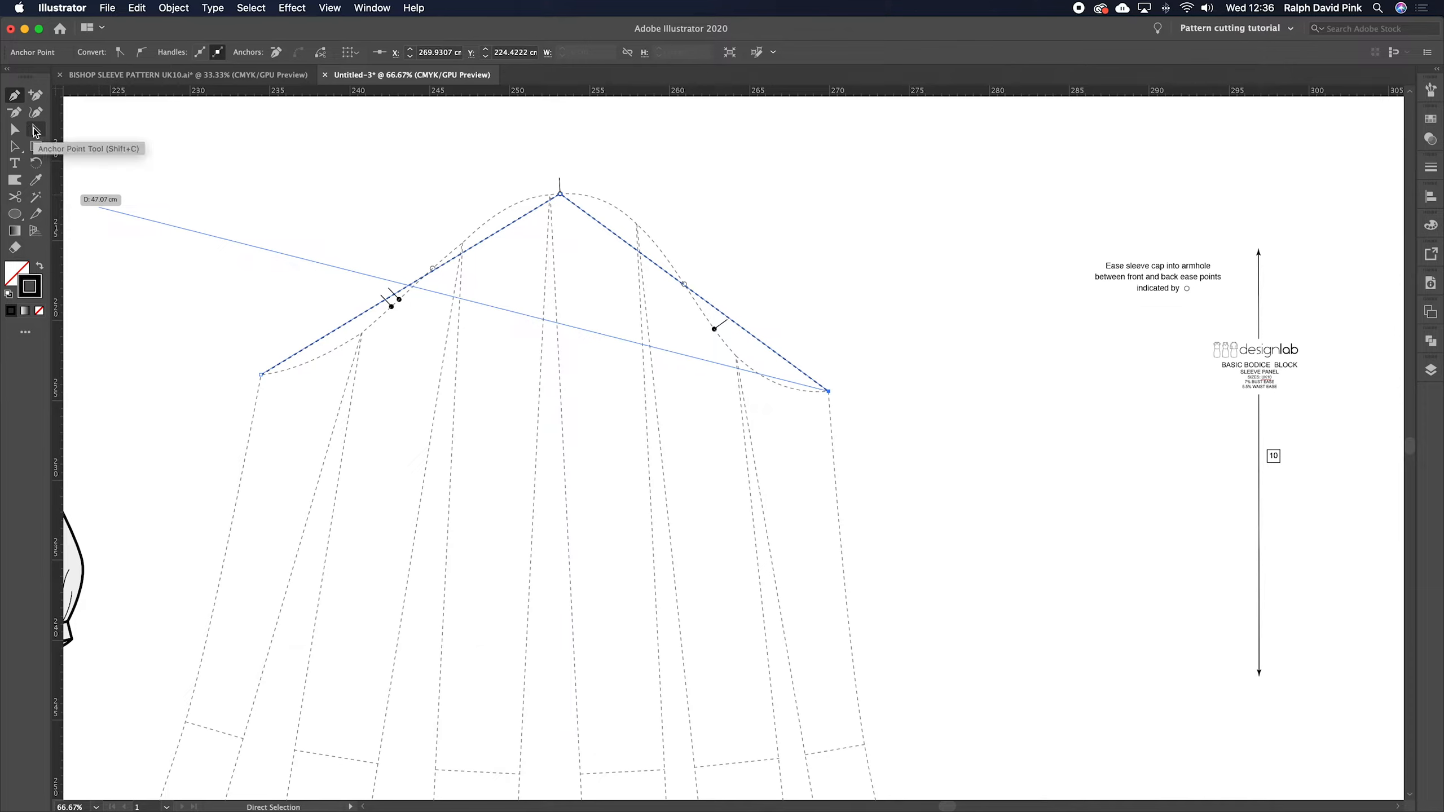
- Pull horizontal curve handles from the traced cap line's top notch anchor and turn off its dashed stroke
{"action": "left_click", "coordinate": [35, 130]}
{"action": "left_click_drag", "start_coordinate": [559, 194], "coordinate": [684, 194]}
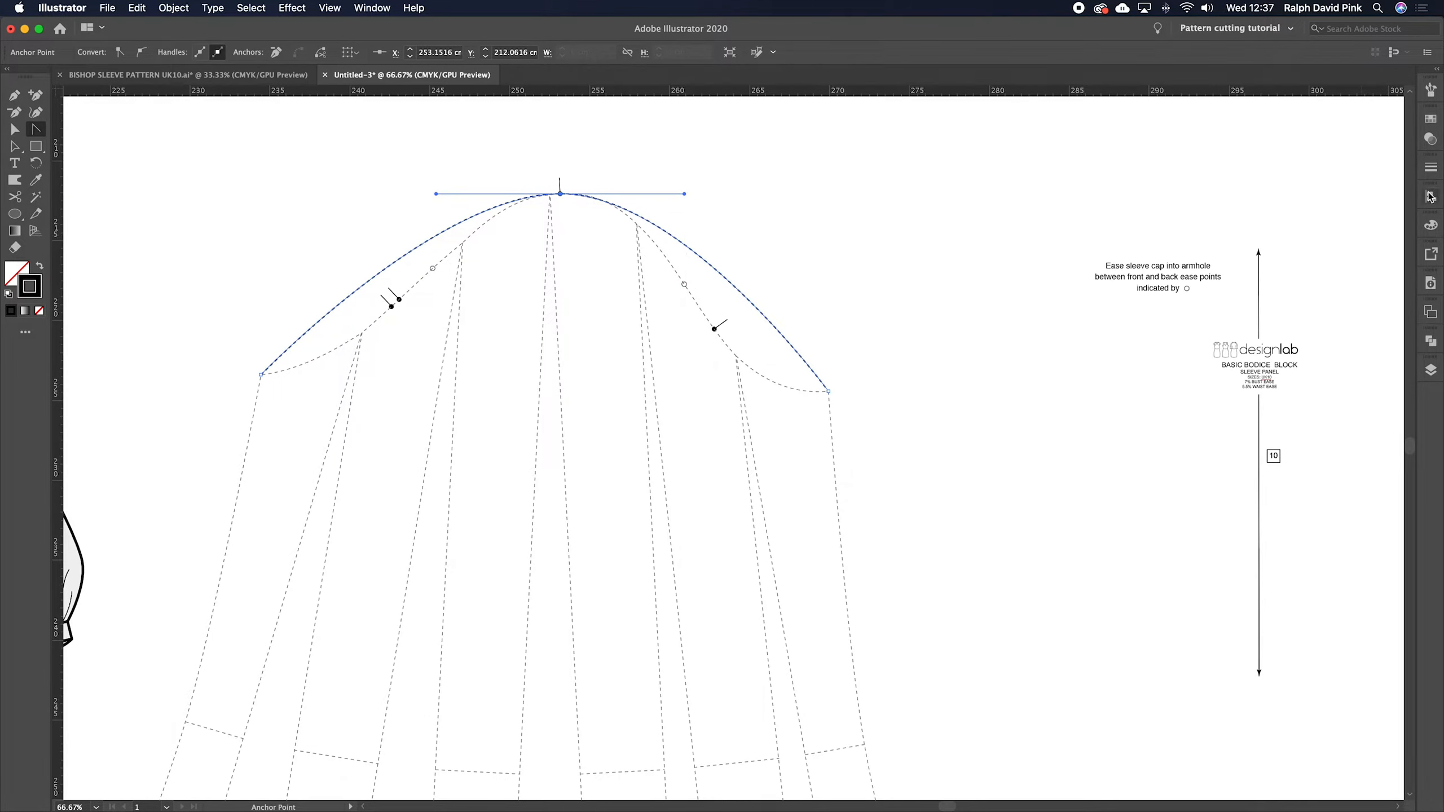
{"action": "left_click", "coordinate": [1431, 170]}
{"action": "left_click", "coordinate": [1256, 262]}
{"action": "left_click", "coordinate": [560, 194]}
{"action": "left_click_drag", "start_coordinate": [560, 194], "coordinate": [697, 199]}
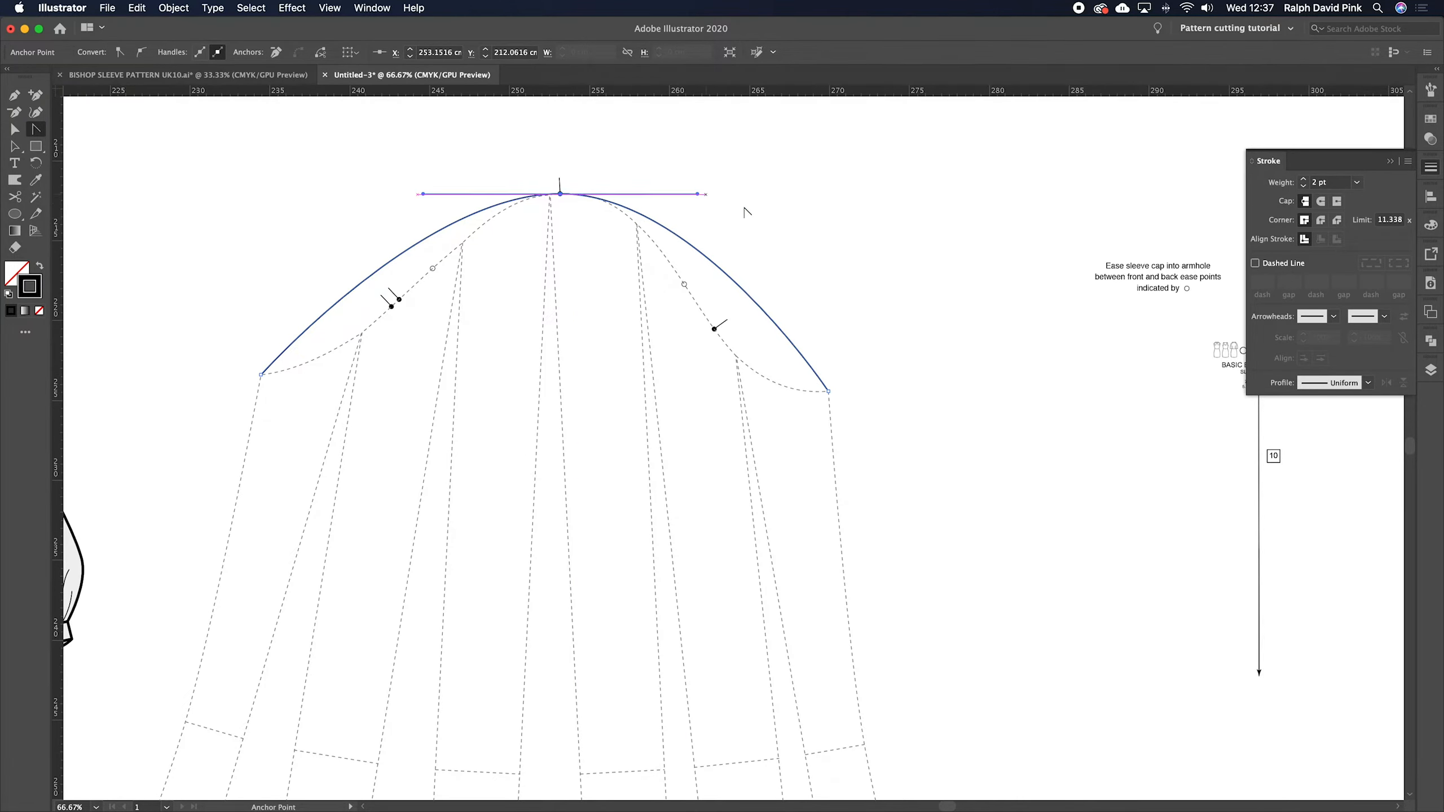
- Pull curve handles from the right and left underarm anchors to bend the cap line into an S-curve on each side
{"action": "left_click_drag", "start_coordinate": [829, 391], "coordinate": [973, 388]}
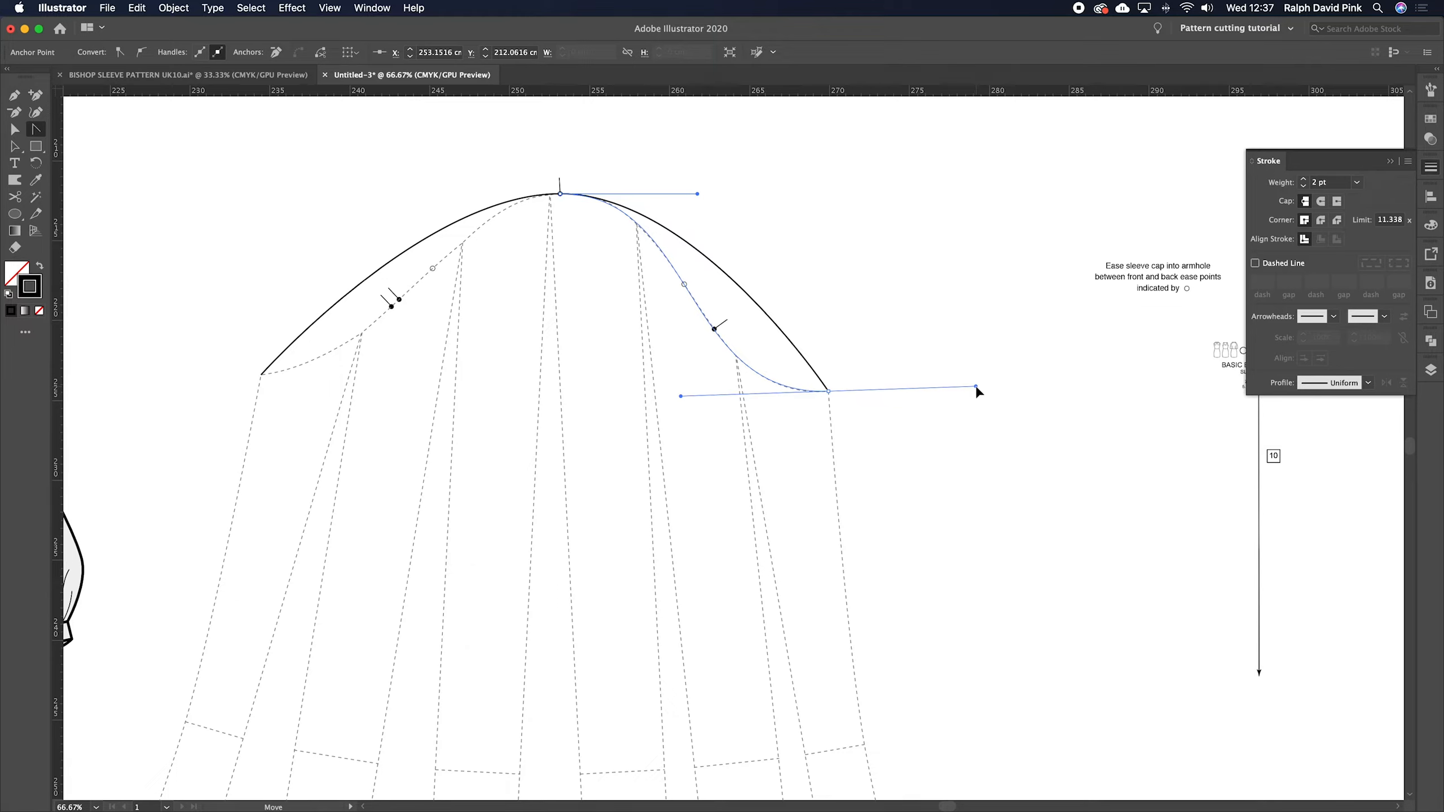
{"action": "left_click_drag", "start_coordinate": [262, 375], "coordinate": [421, 349]}
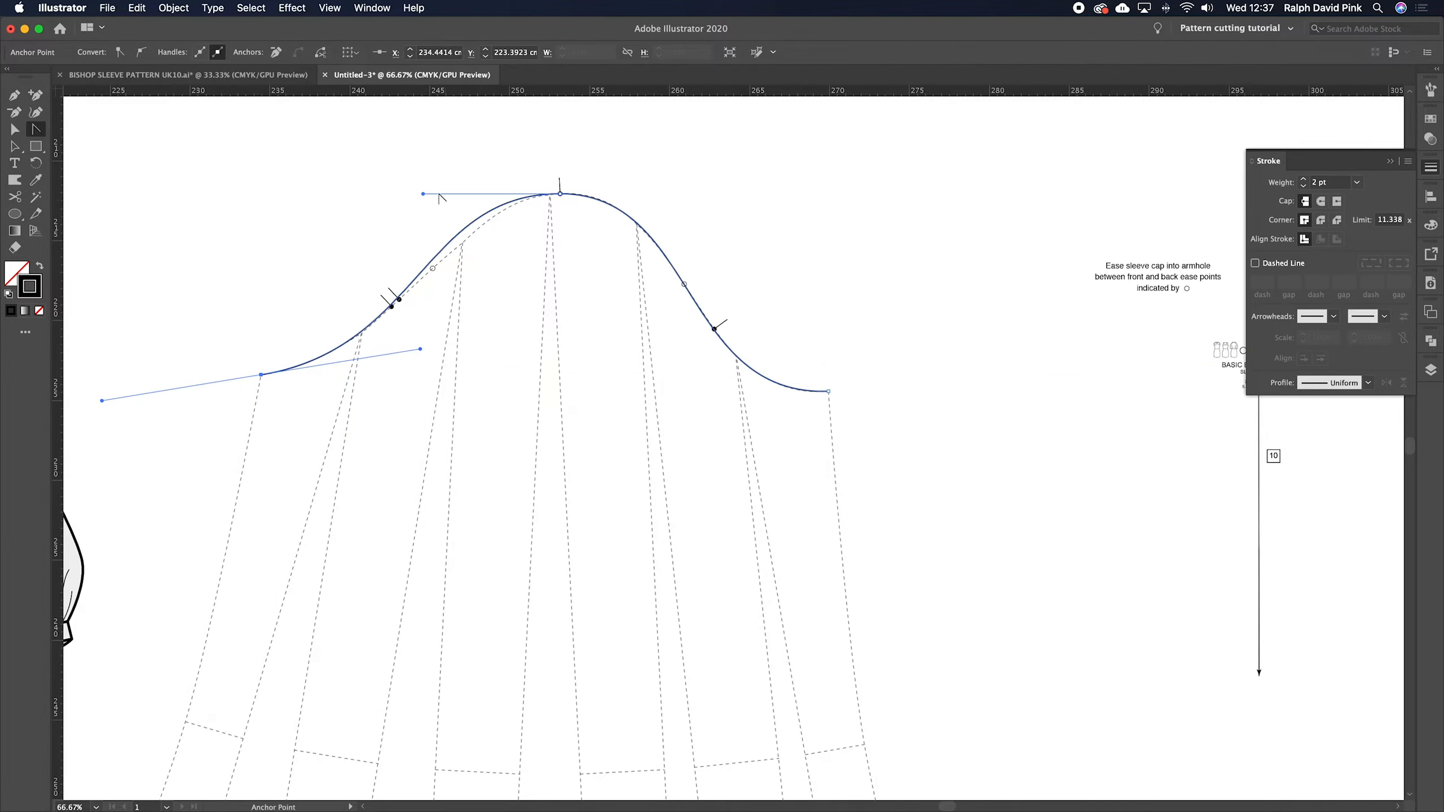
{"action": "left_click", "coordinate": [423, 194]}
{"action": "key", "text": "super+z"}
{"action": "left_click", "coordinate": [37, 131]}
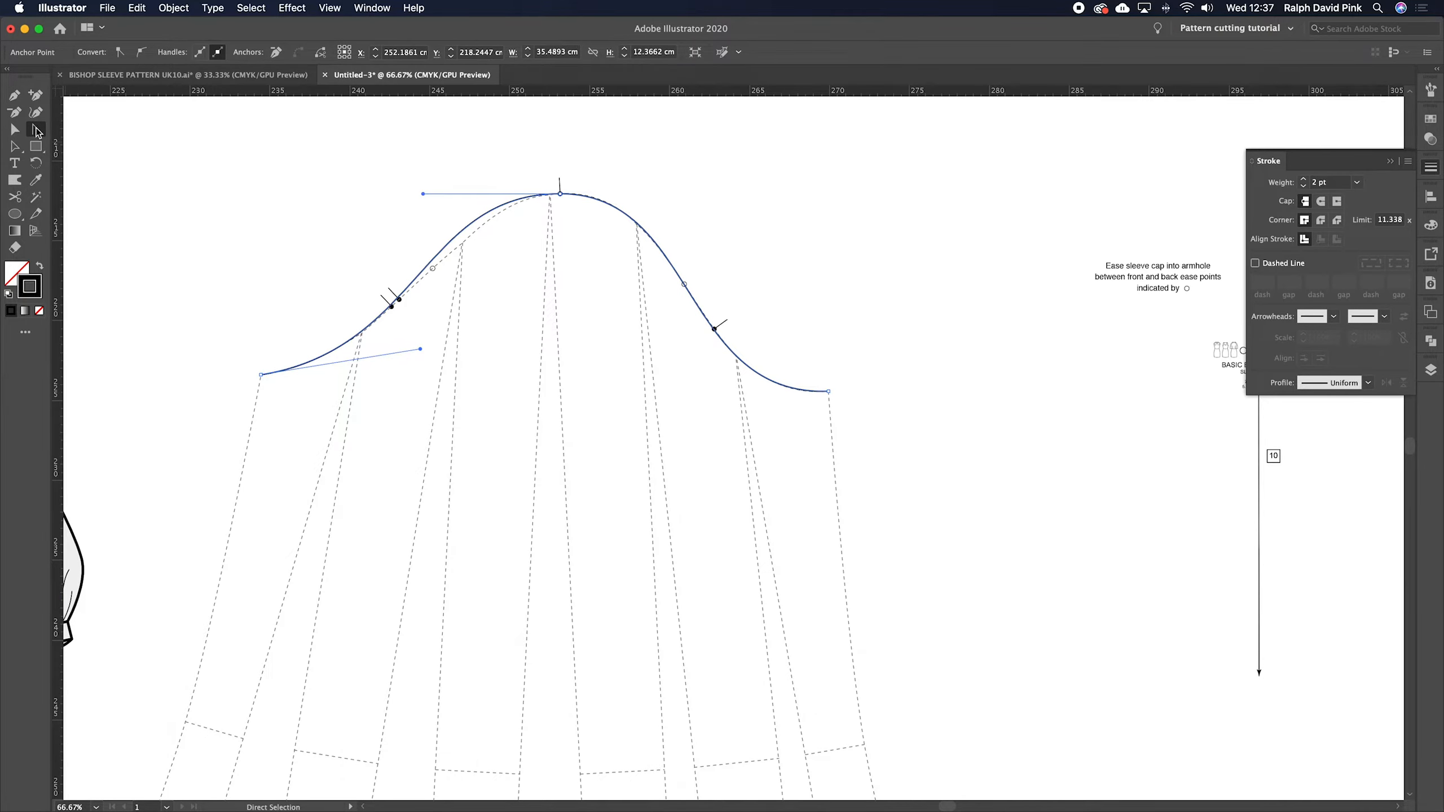
{"action": "left_click", "coordinate": [261, 375]}
{"action": "left_click_drag", "start_coordinate": [262, 377], "coordinate": [417, 350]}
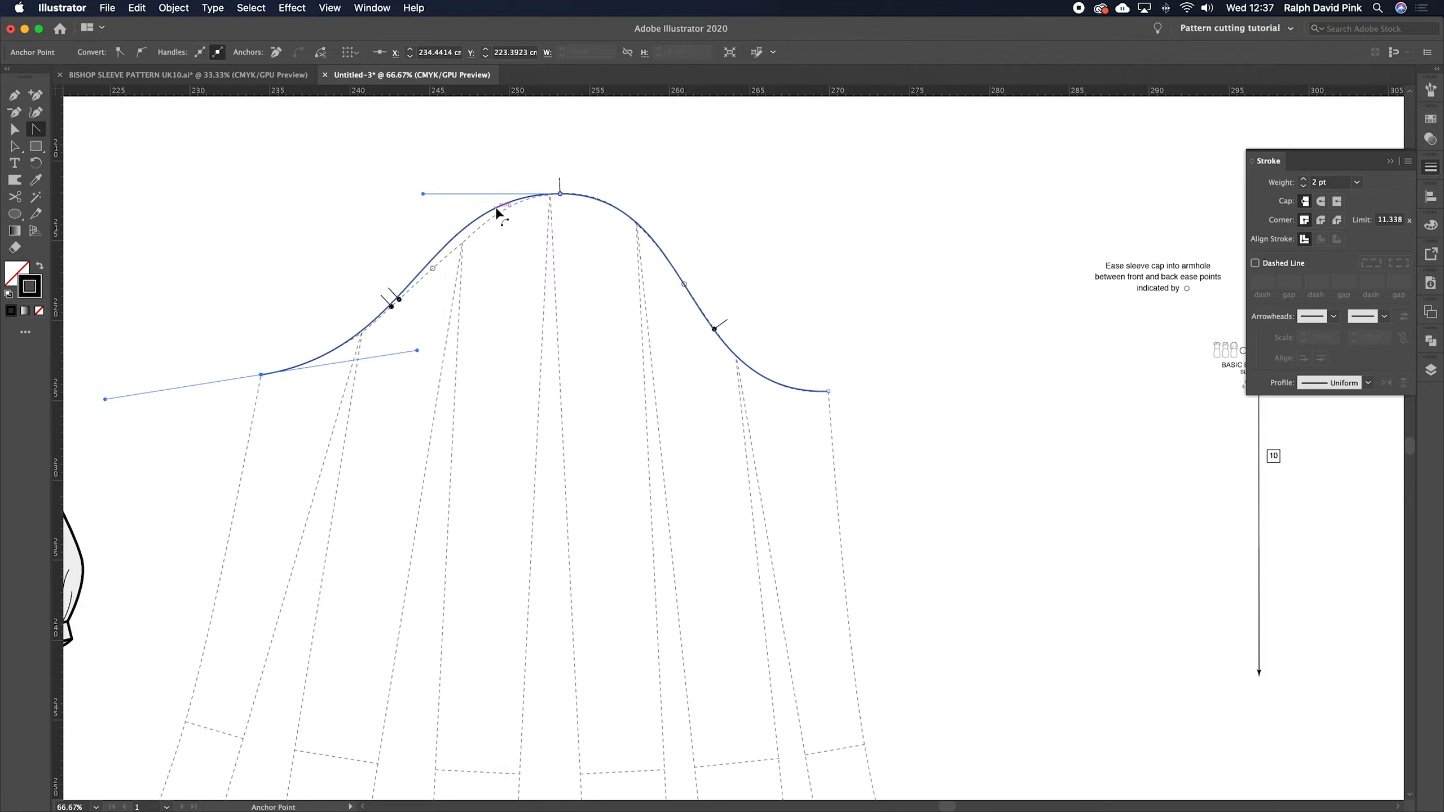
- Shorten the handles on the left half of the cap line to follow the dashed sleeve cap, and deselect it
{"action": "left_click_drag", "start_coordinate": [423, 194], "coordinate": [454, 177]}
{"action": "left_click_drag", "start_coordinate": [417, 350], "coordinate": [407, 356]}
{"action": "left_click", "coordinate": [454, 195]}
{"action": "left_click_drag", "start_coordinate": [453, 196], "coordinate": [450, 194]}
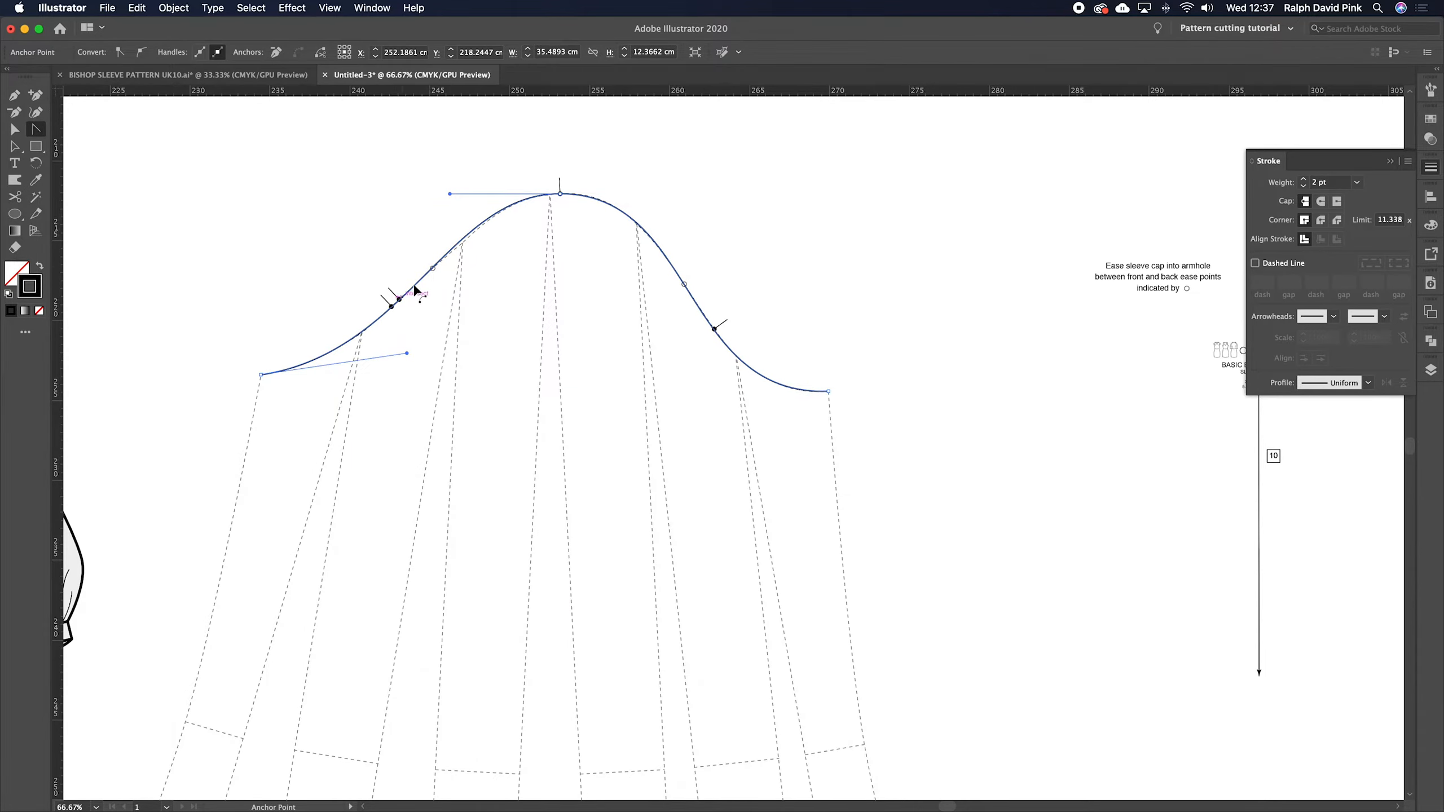
{"action": "key", "text": "a"}
{"action": "left_click", "coordinate": [733, 250]}
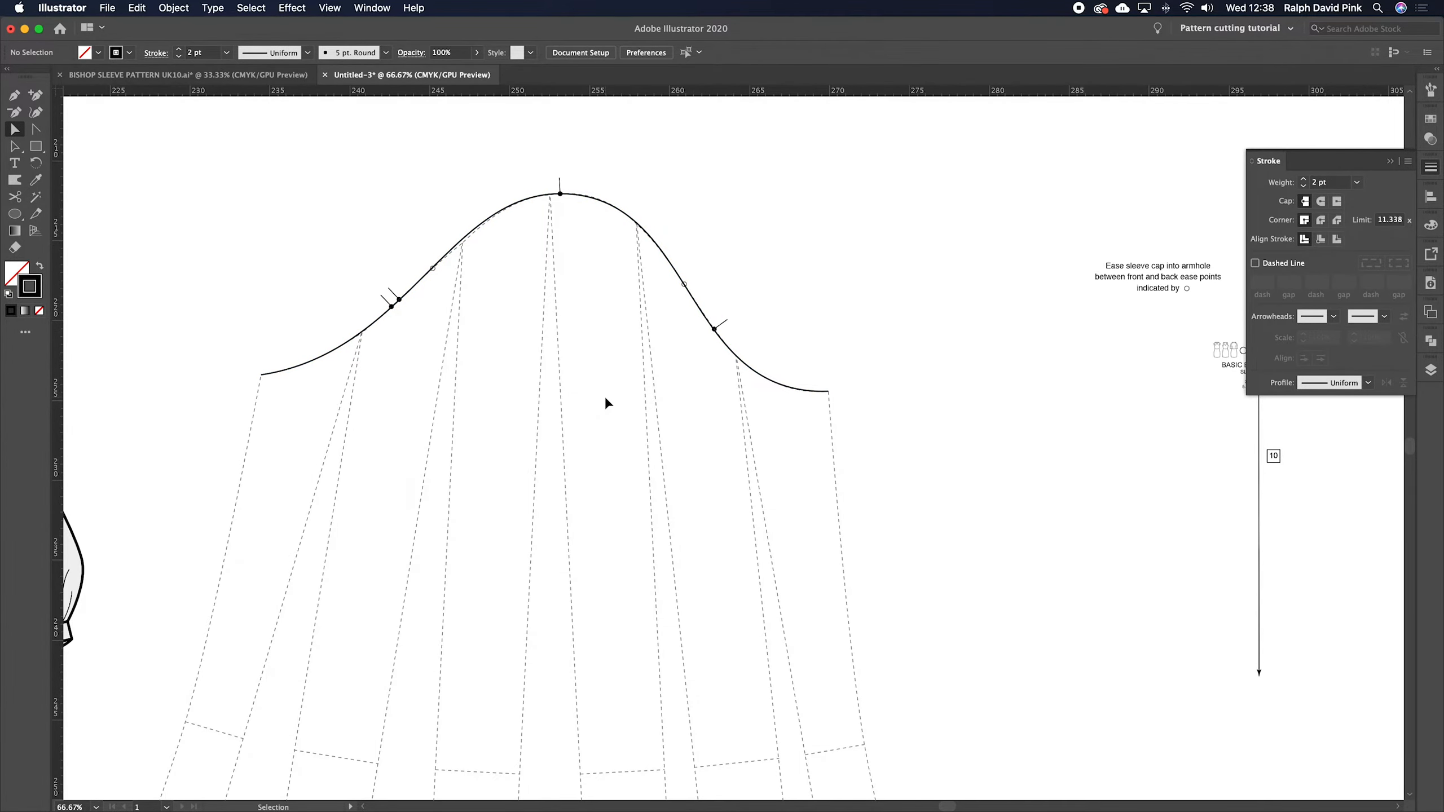
- Examine the traced cap line against the dashed panels and the blouse sketch
{"action": "key", "text": "super+minus"}
{"action": "left_click_drag", "start_coordinate": [398, 393], "coordinate": [694, 420]}
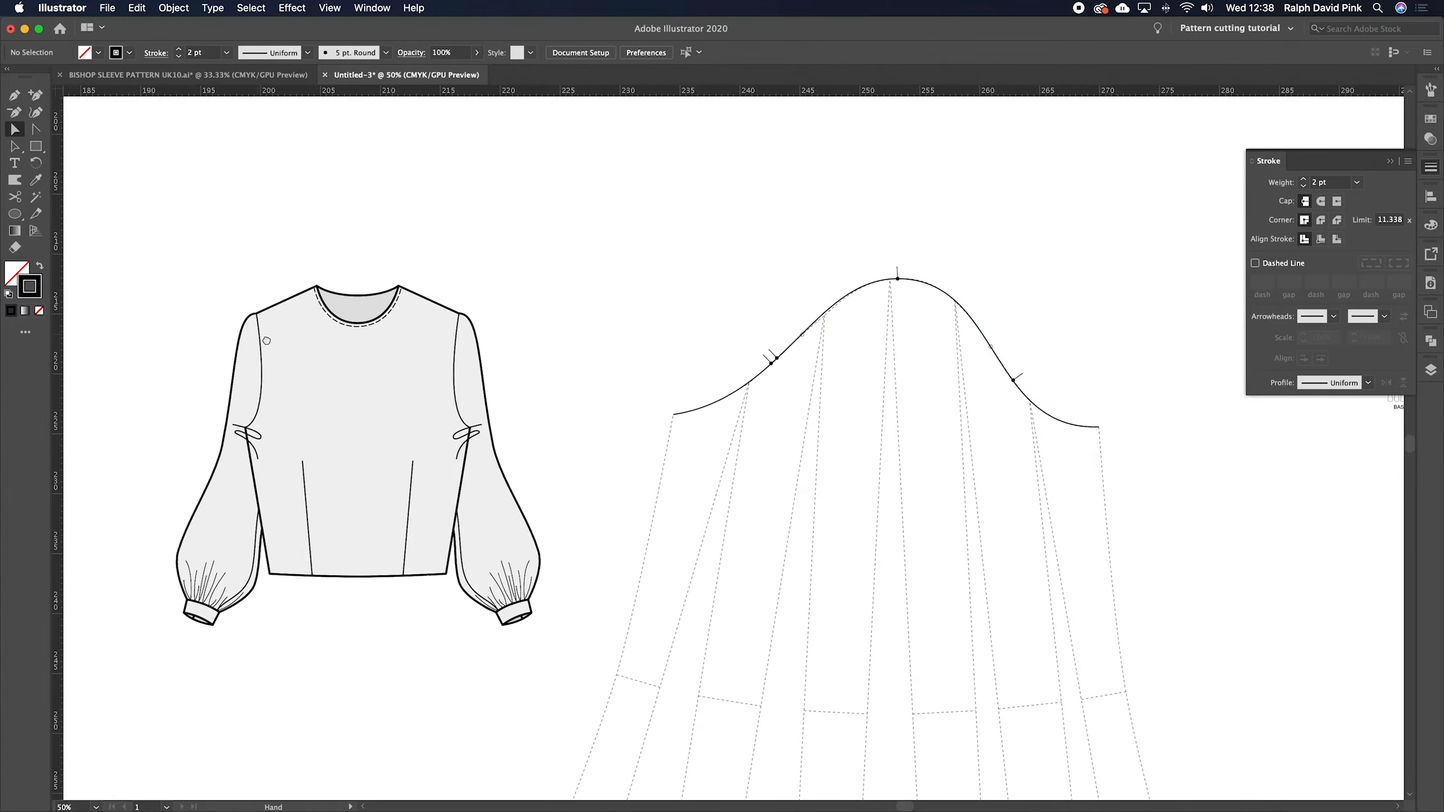
{"action": "left_click_drag", "start_coordinate": [267, 341], "coordinate": [699, 490]}
{"action": "left_click_drag", "start_coordinate": [237, 637], "coordinate": [481, 487]}
{"action": "mouse_move", "coordinate": [915, 481]}
{"action": "left_mouse_down"}
{"action": "mouse_move", "coordinate": [957, 455]}
{"action": "mouse_move", "coordinate": [636, 301]}
{"action": "left_mouse_up"}
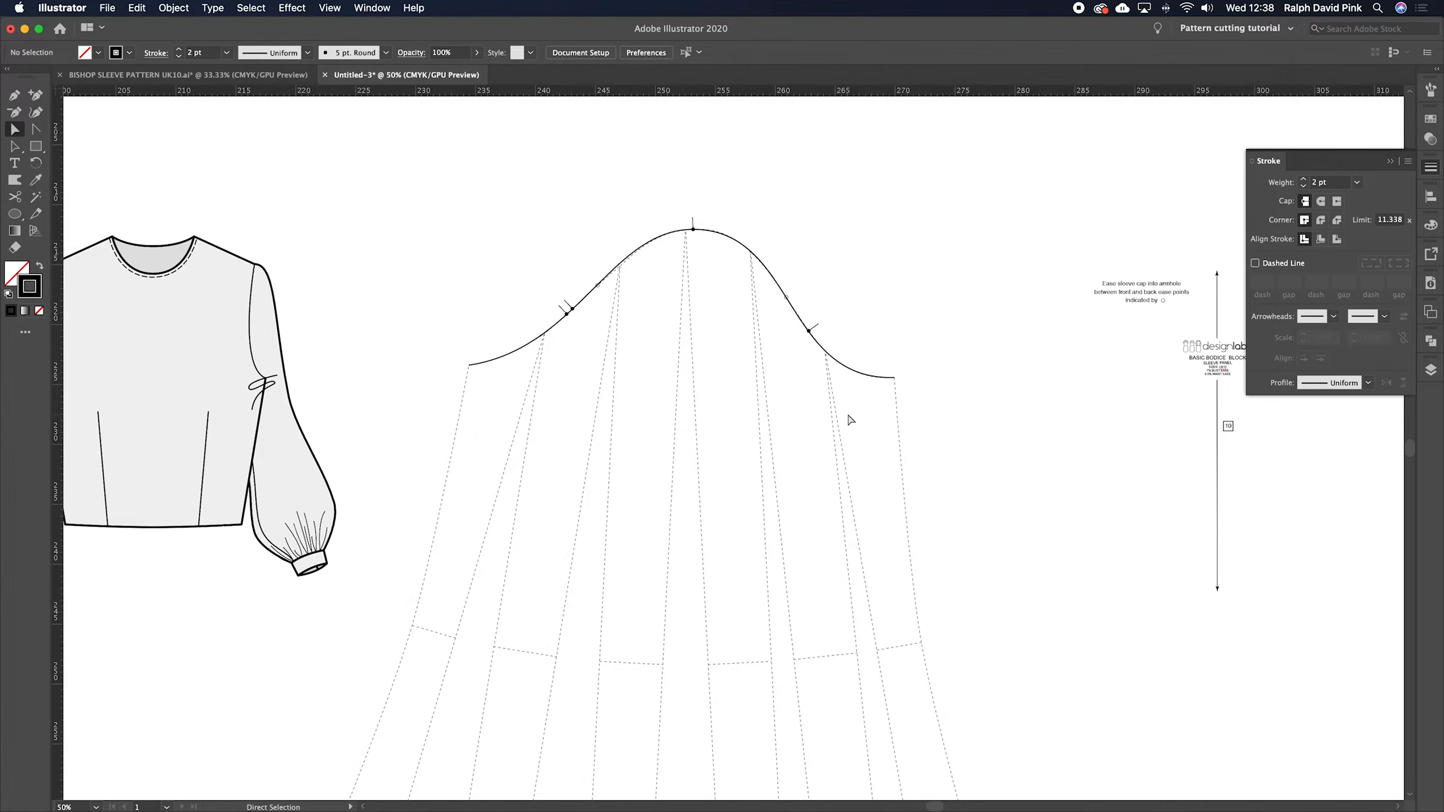
{"action": "key", "text": "super+equal"}
{"action": "left_click_drag", "start_coordinate": [838, 425], "coordinate": [831, 436]}
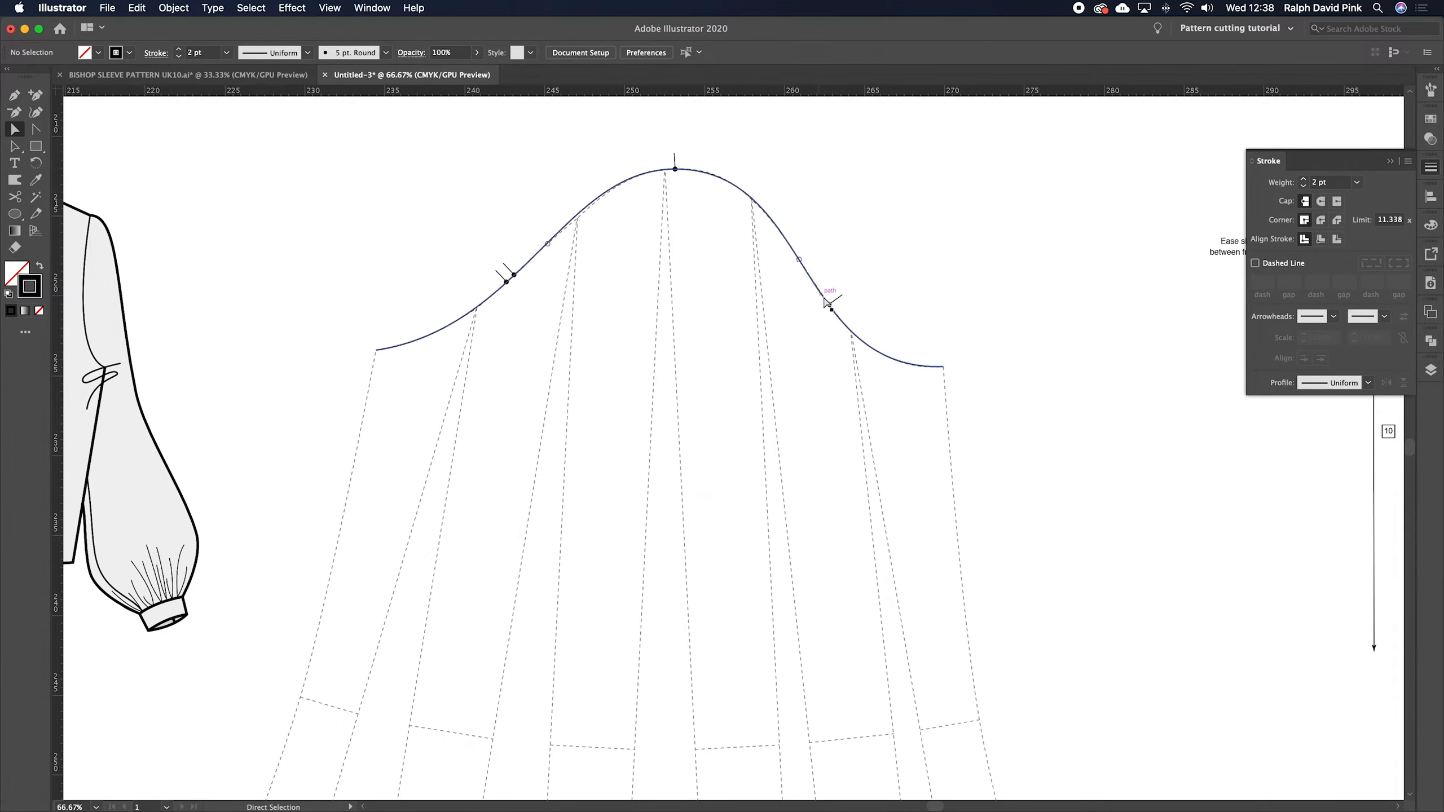
{"action": "scroll", "coordinate": [832, 477], "scroll_direction": "down", "scroll_amount": 3}
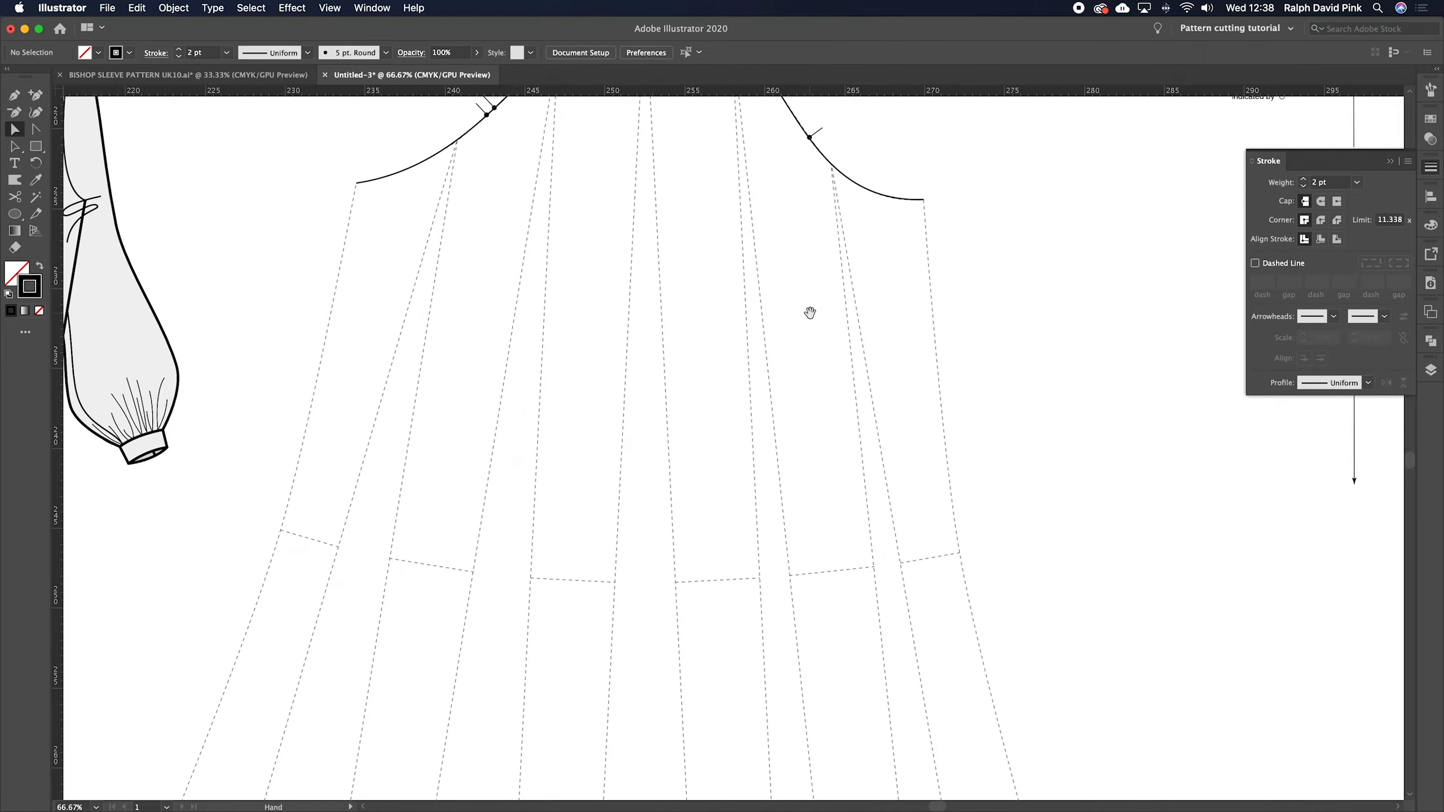
- Create a 6 cm by 6 cm square starting at the left hem corner of the spread sleeve
{"action": "key", "text": "super+minus"}
{"action": "scroll", "coordinate": [812, 318], "scroll_direction": "down", "scroll_amount": 3}
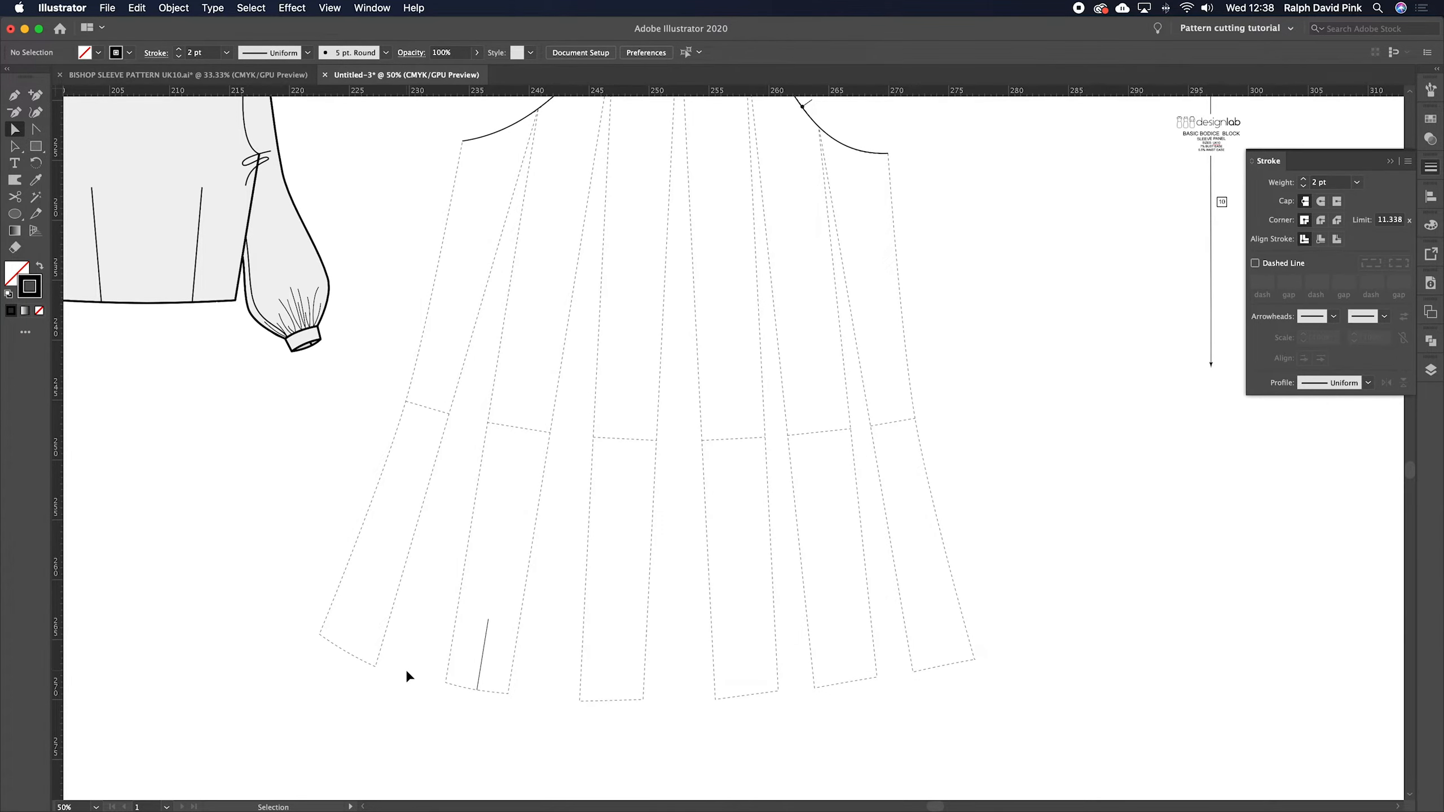
{"action": "key", "text": "super+plus"}
{"action": "scroll", "coordinate": [409, 664], "scroll_direction": "down", "scroll_amount": 2}
{"action": "key", "text": "a"}
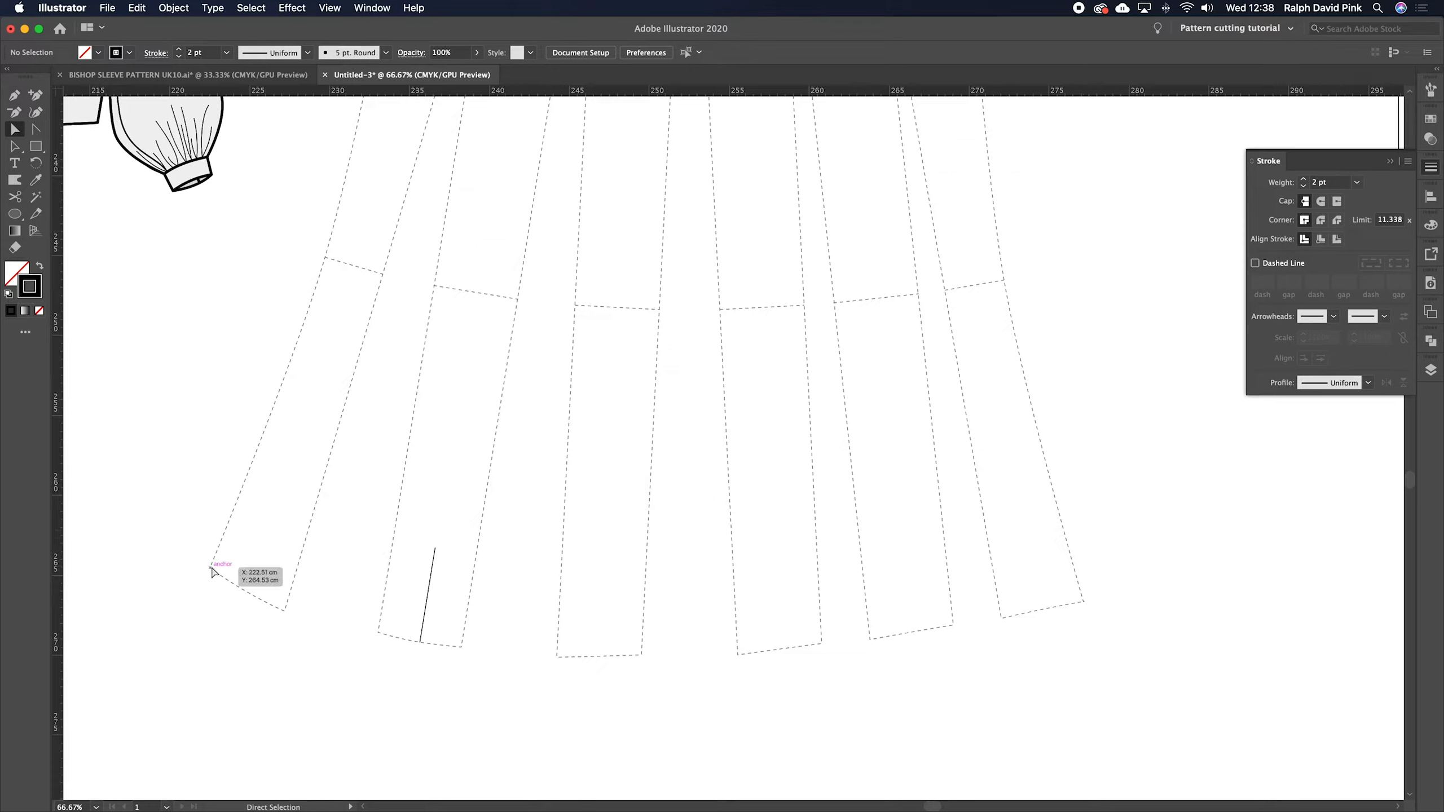
{"action": "left_click", "coordinate": [35, 146]}
{"action": "key", "text": "a"}
{"action": "left_click", "coordinate": [34, 148]}
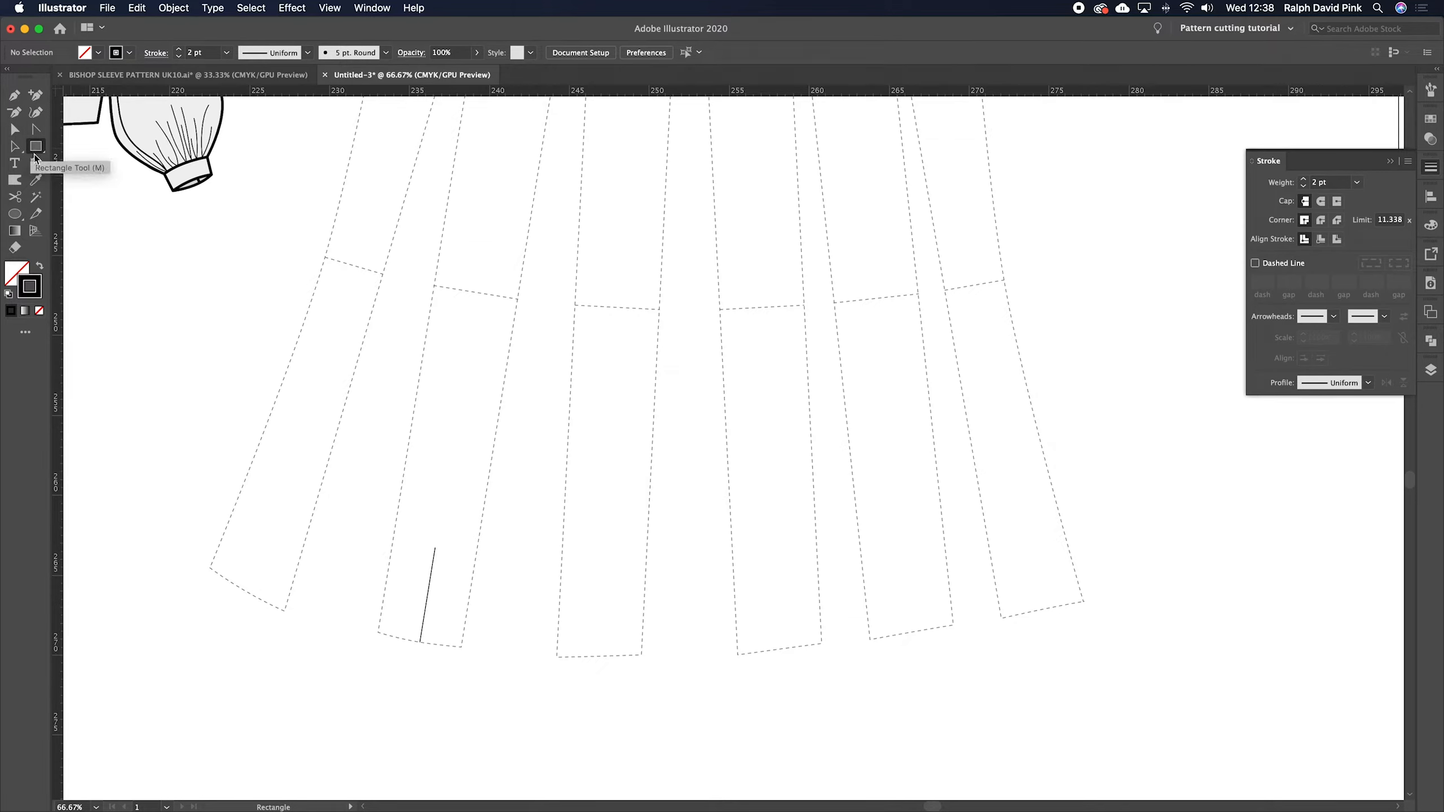
{"action": "left_click", "coordinate": [211, 567]}
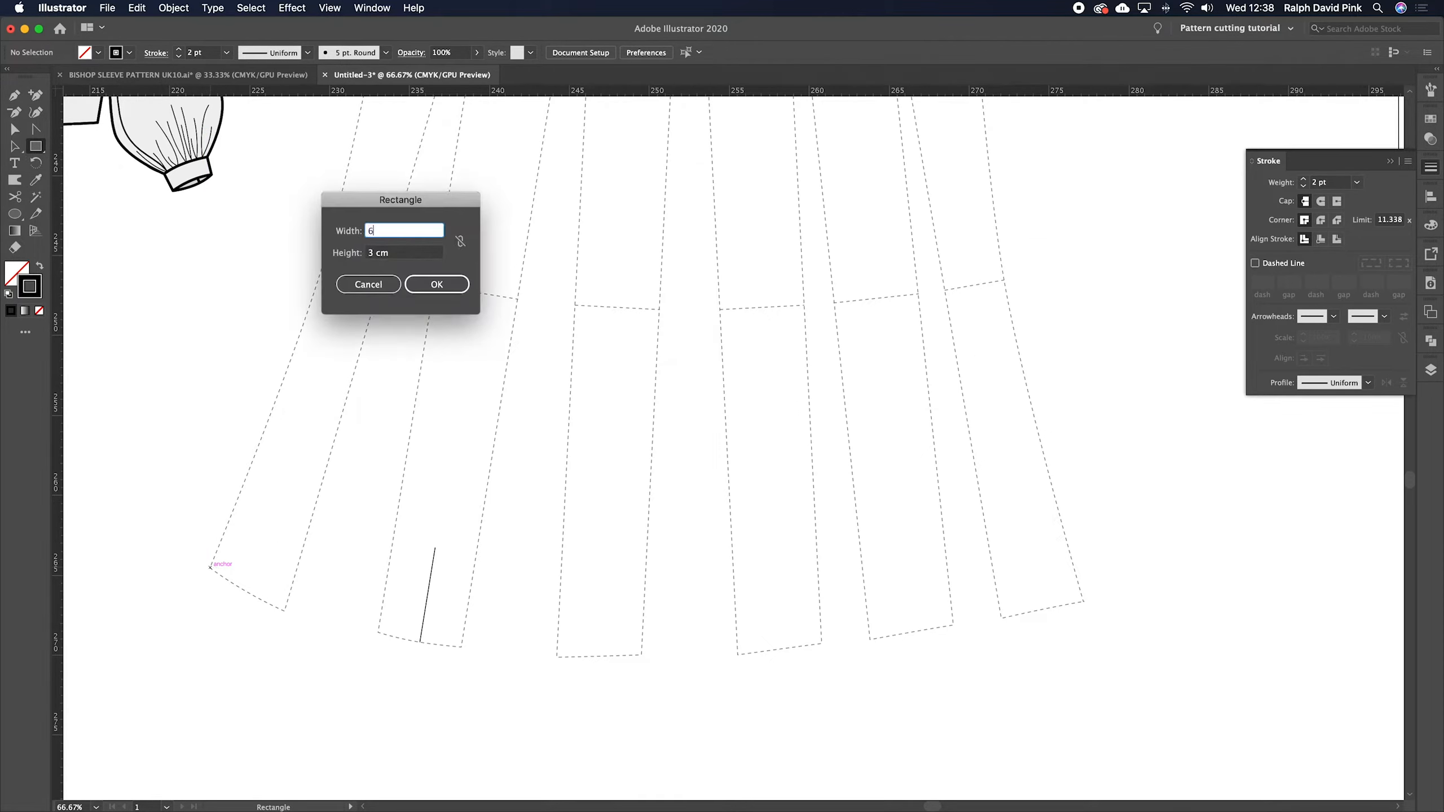
{"action": "key", "text": "Tab"}
{"action": "type", "text": "6"}
{"action": "left_click", "coordinate": [436, 284]}
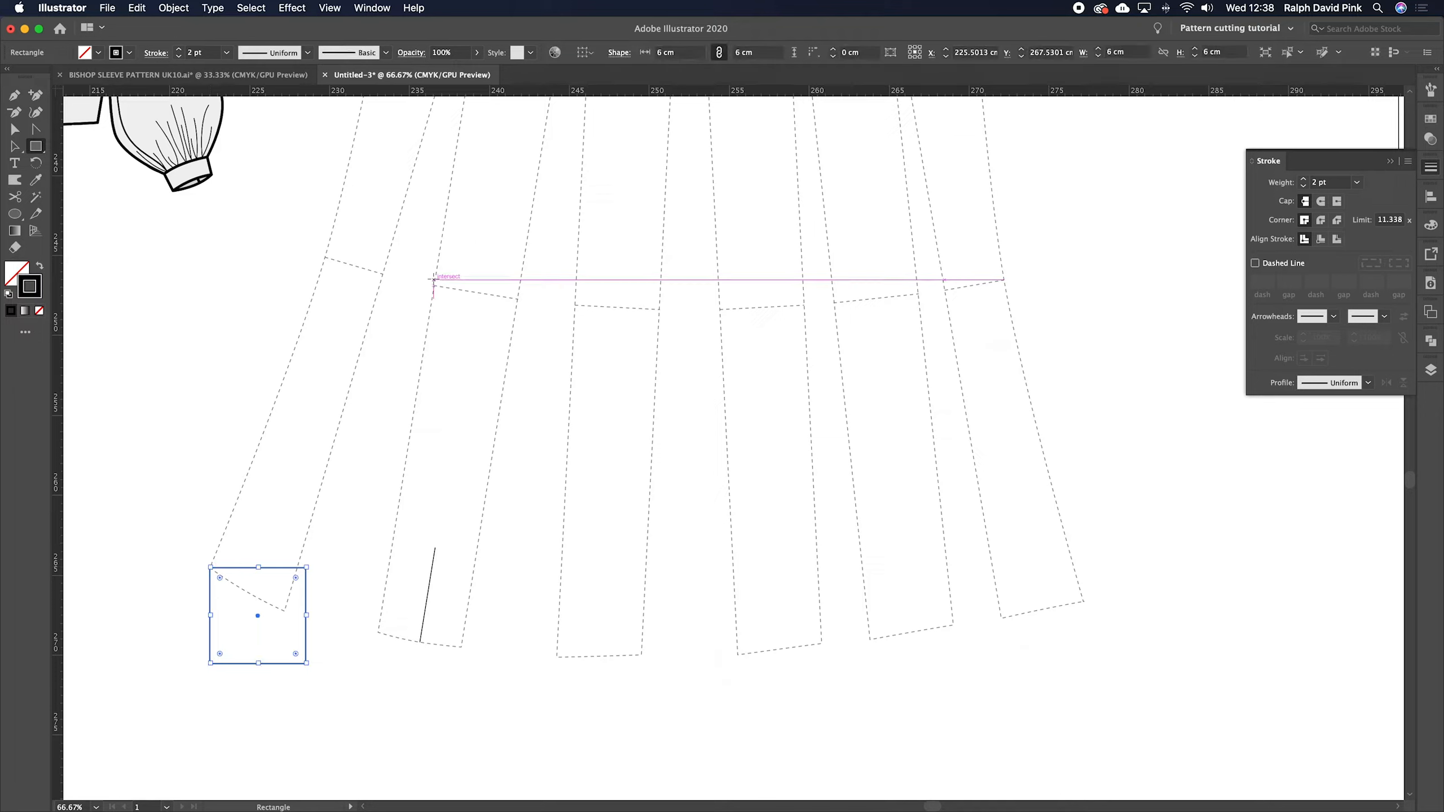
- Rotate the square about the left hem corner until its side lies along the dashed underarm seam
{"action": "key", "text": "v"}
{"action": "left_click", "coordinate": [322, 641]}
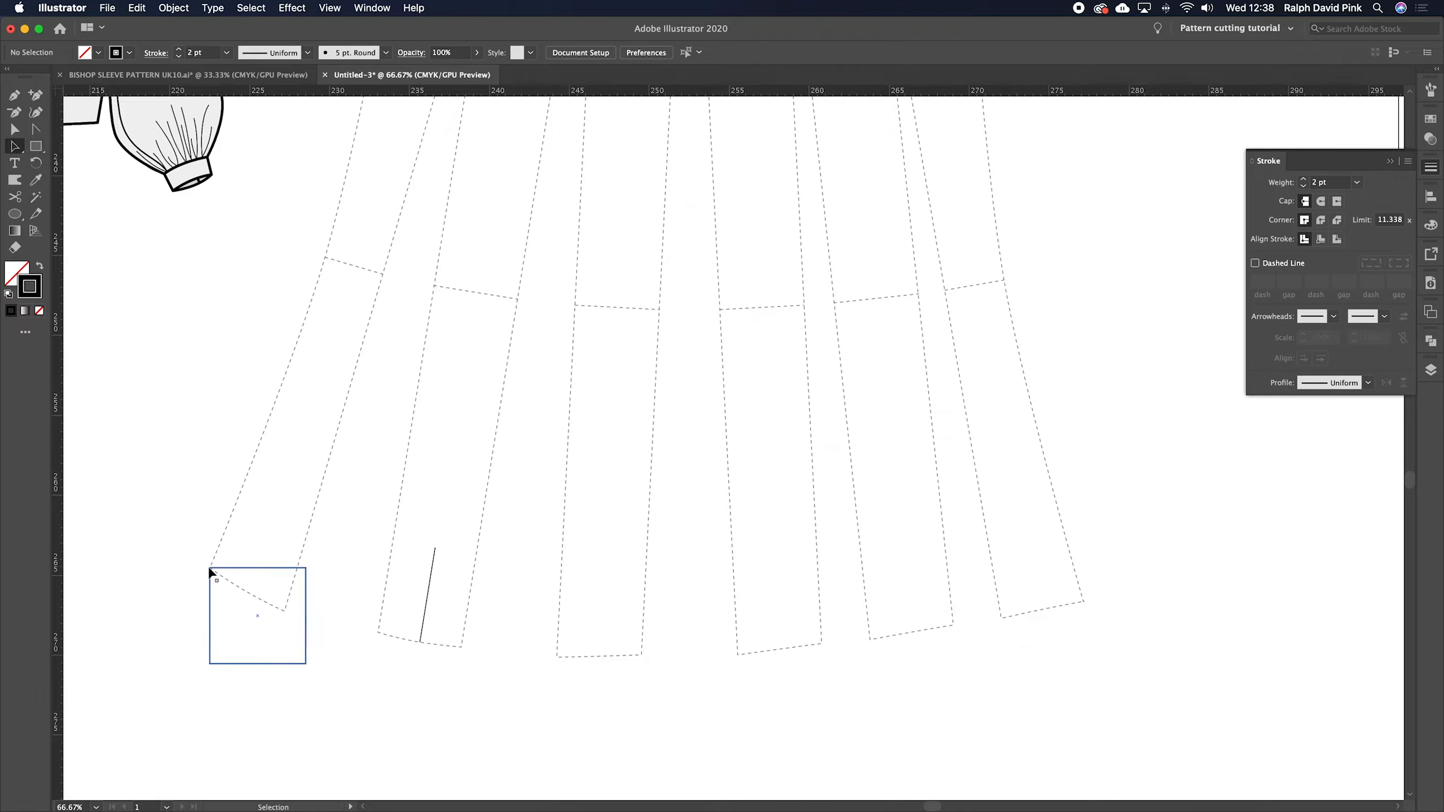
{"action": "left_click", "coordinate": [252, 573]}
{"action": "left_click", "coordinate": [35, 163]}
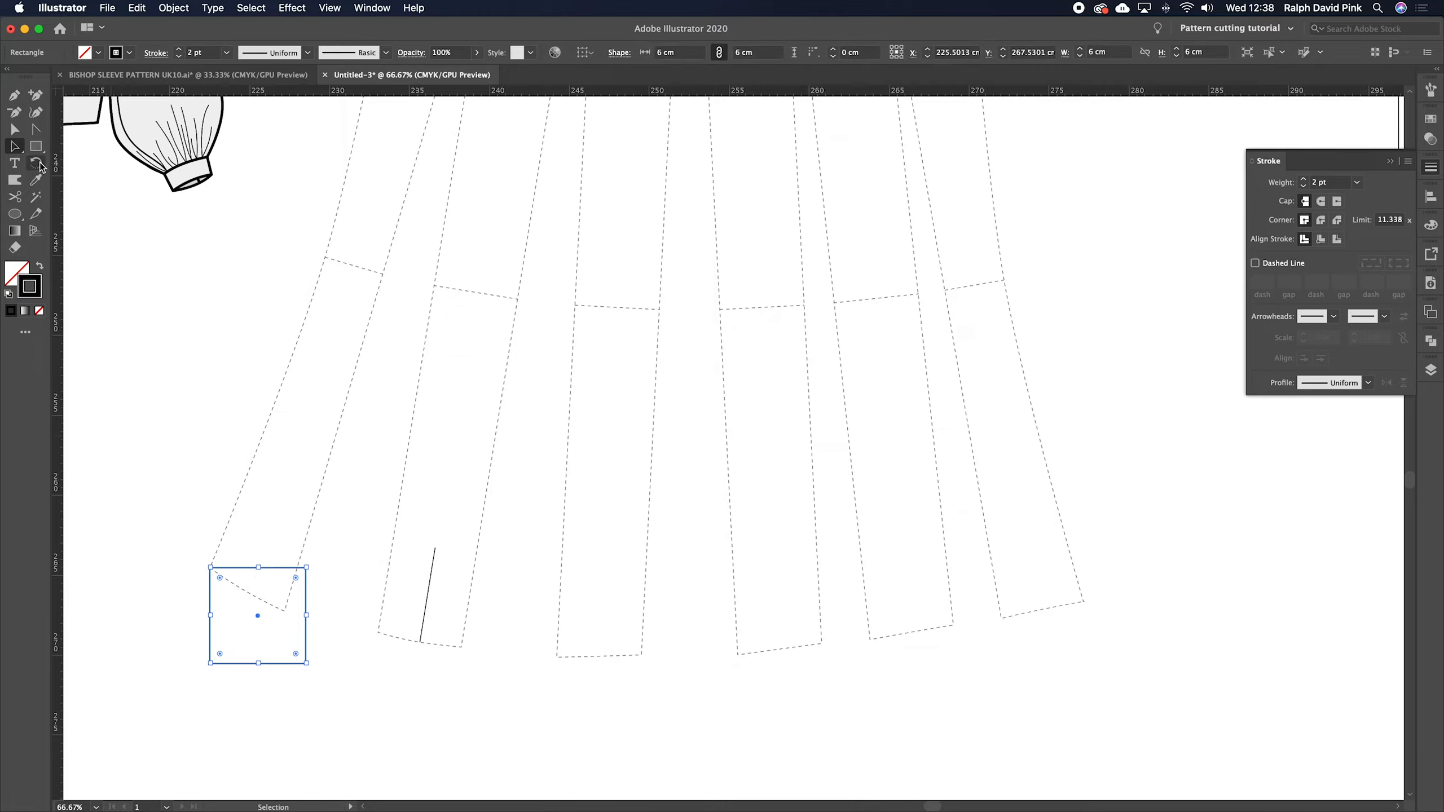
{"action": "left_click_drag", "start_coordinate": [249, 571], "coordinate": [235, 506]}
{"action": "left_click_drag", "start_coordinate": [345, 600], "coordinate": [303, 589]}
{"action": "left_click", "coordinate": [308, 584], "text": "super"}
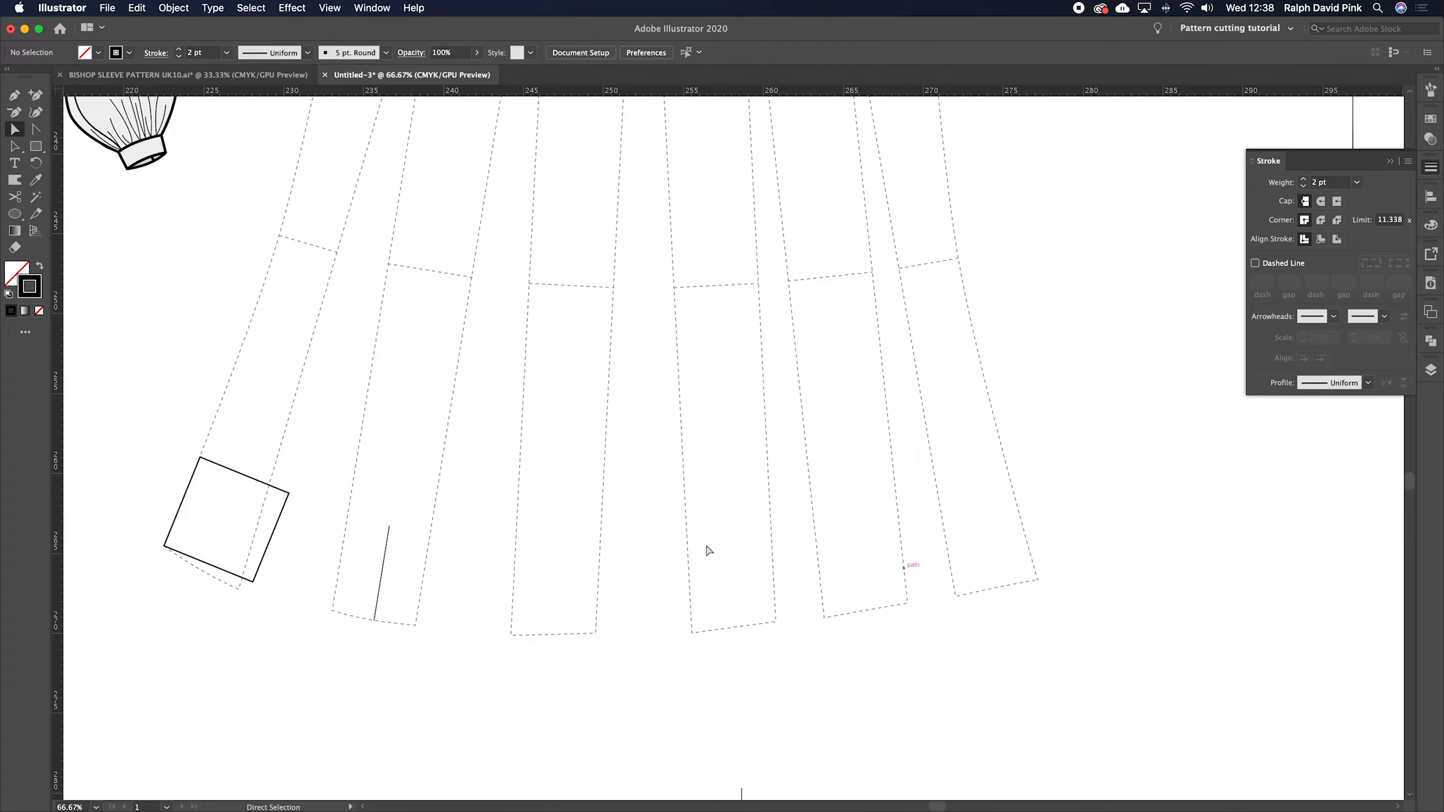
- Copy the square to the right hem corner and rotate it to lie along the right underarm seam
{"action": "key", "text": "v"}
{"action": "left_click_drag", "start_coordinate": [254, 581], "coordinate": [1039, 583]}
{"action": "key", "text": "super+z"}
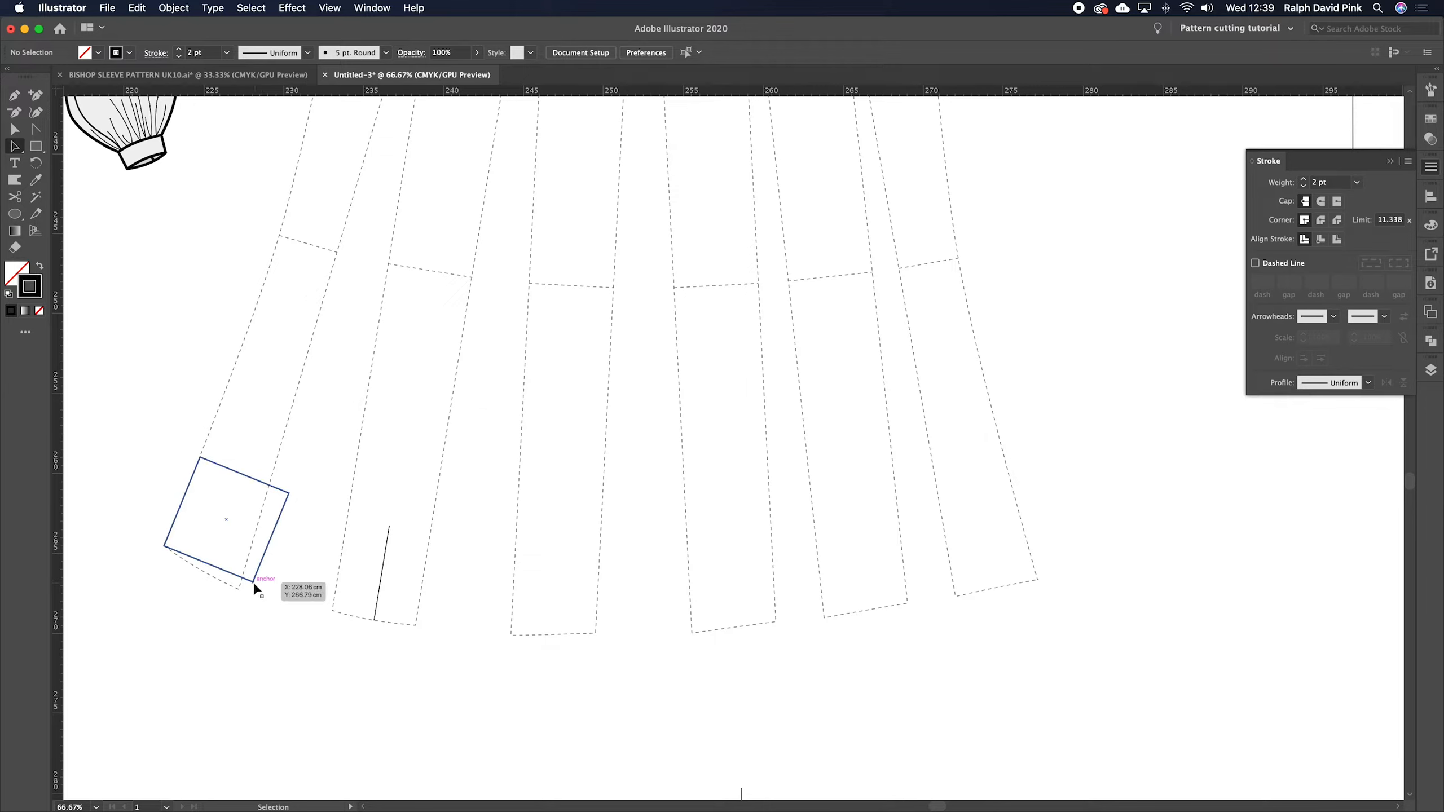
{"action": "left_click_drag", "start_coordinate": [254, 582], "coordinate": [1038, 578]}
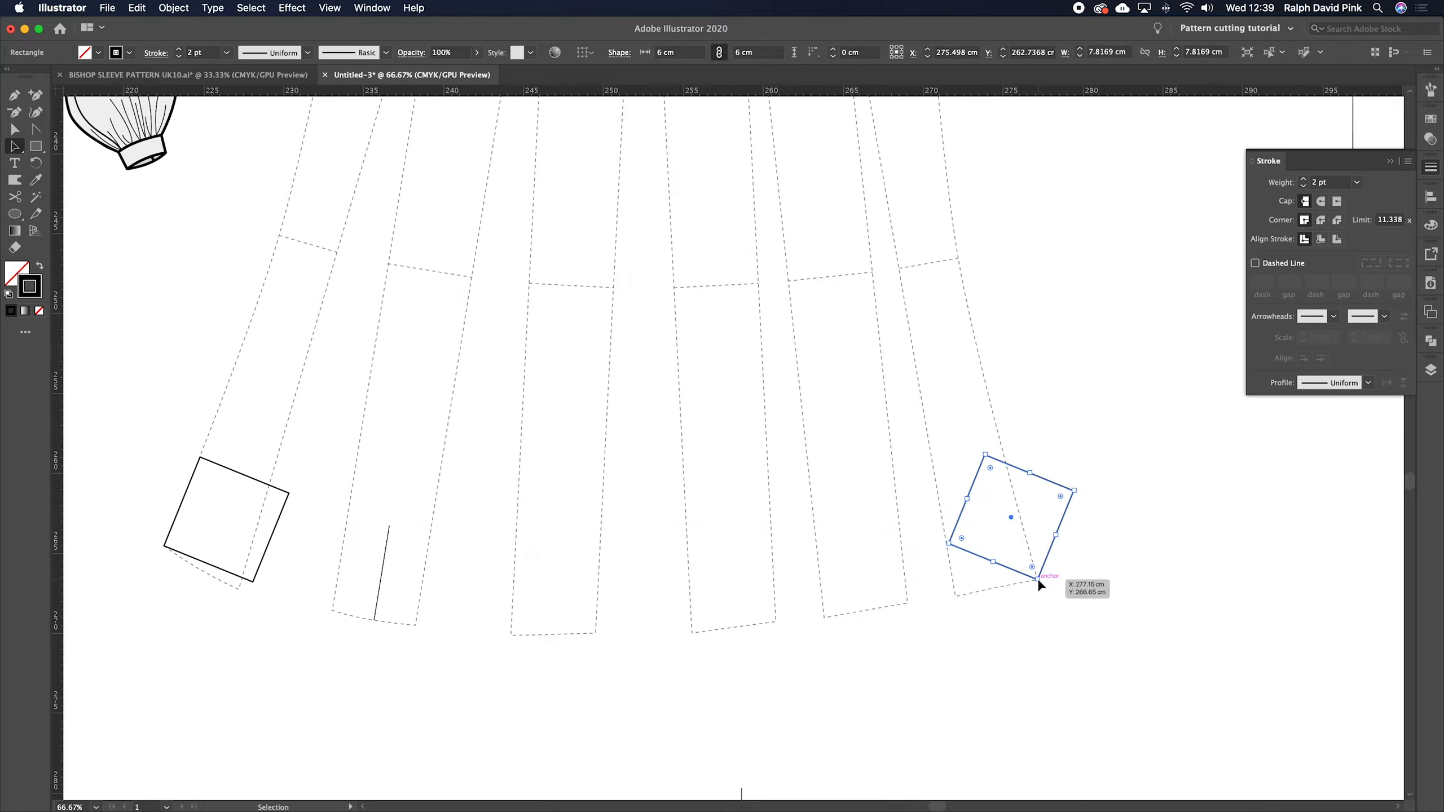
{"action": "left_click", "coordinate": [37, 163]}
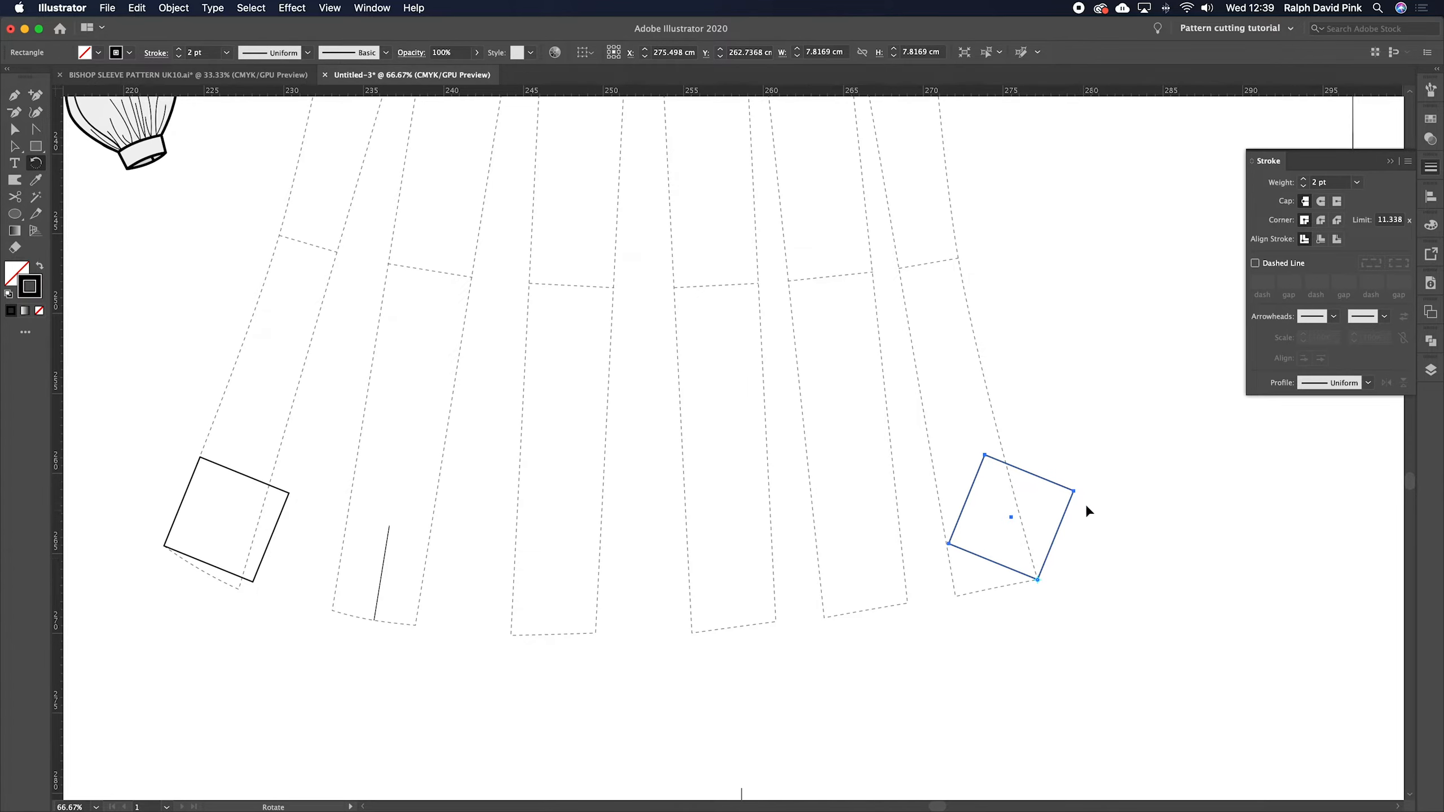
{"action": "left_click_drag", "start_coordinate": [1070, 498], "coordinate": [1017, 502]}
{"action": "left_click", "coordinate": [834, 660]}
{"action": "scroll", "coordinate": [835, 668], "scroll_direction": "left", "scroll_amount": 2}
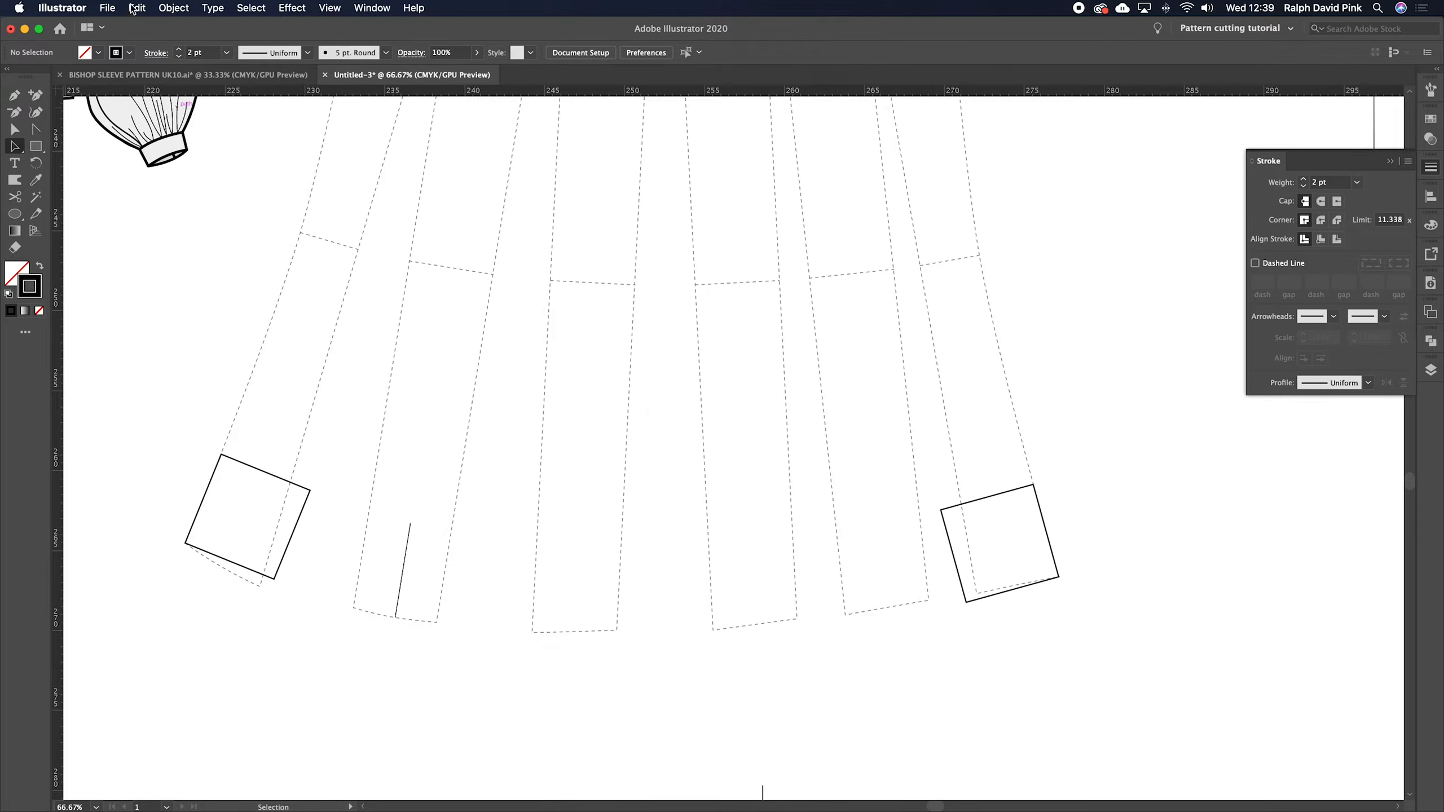
- Select all the unlocked artwork, the cap line and both squares, and lock it
{"action": "left_click", "coordinate": [251, 8]}
{"action": "left_click", "coordinate": [252, 25]}
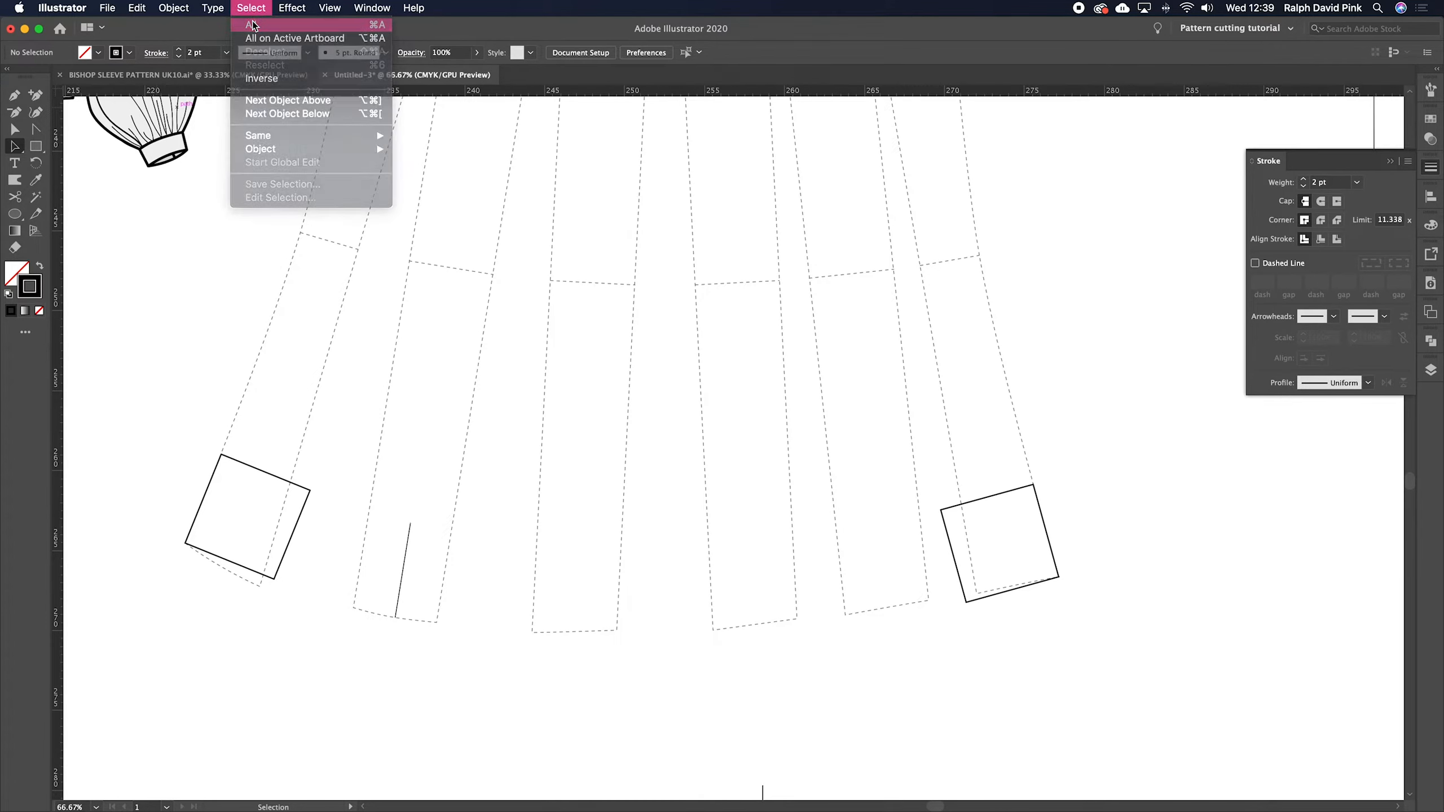
{"action": "left_click", "coordinate": [173, 8]}
{"action": "key", "text": "Escape"}
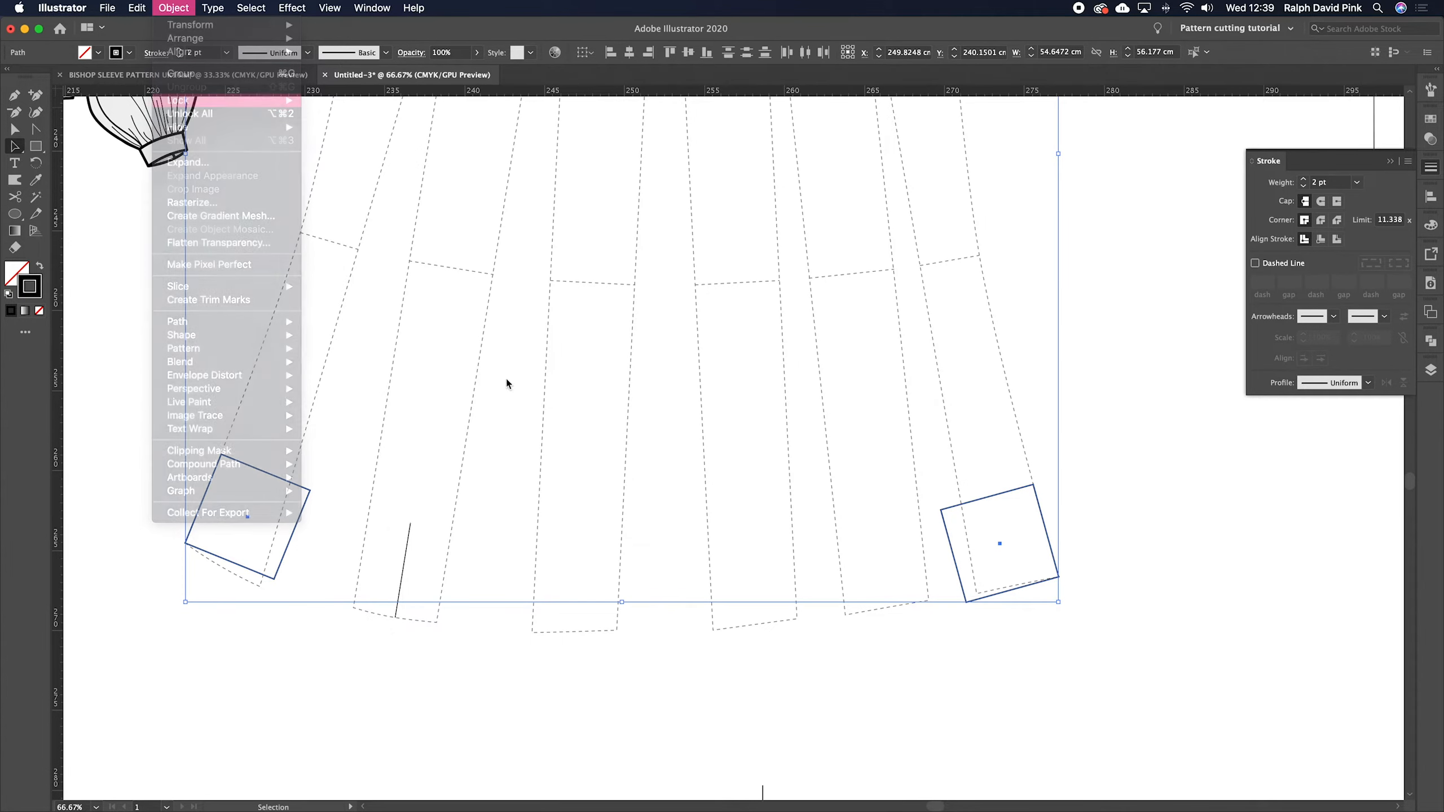
{"action": "left_click", "coordinate": [353, 483]}
{"action": "left_click", "coordinate": [295, 525]}
{"action": "key", "text": "super+a"}
{"action": "left_click", "coordinate": [327, 518]}
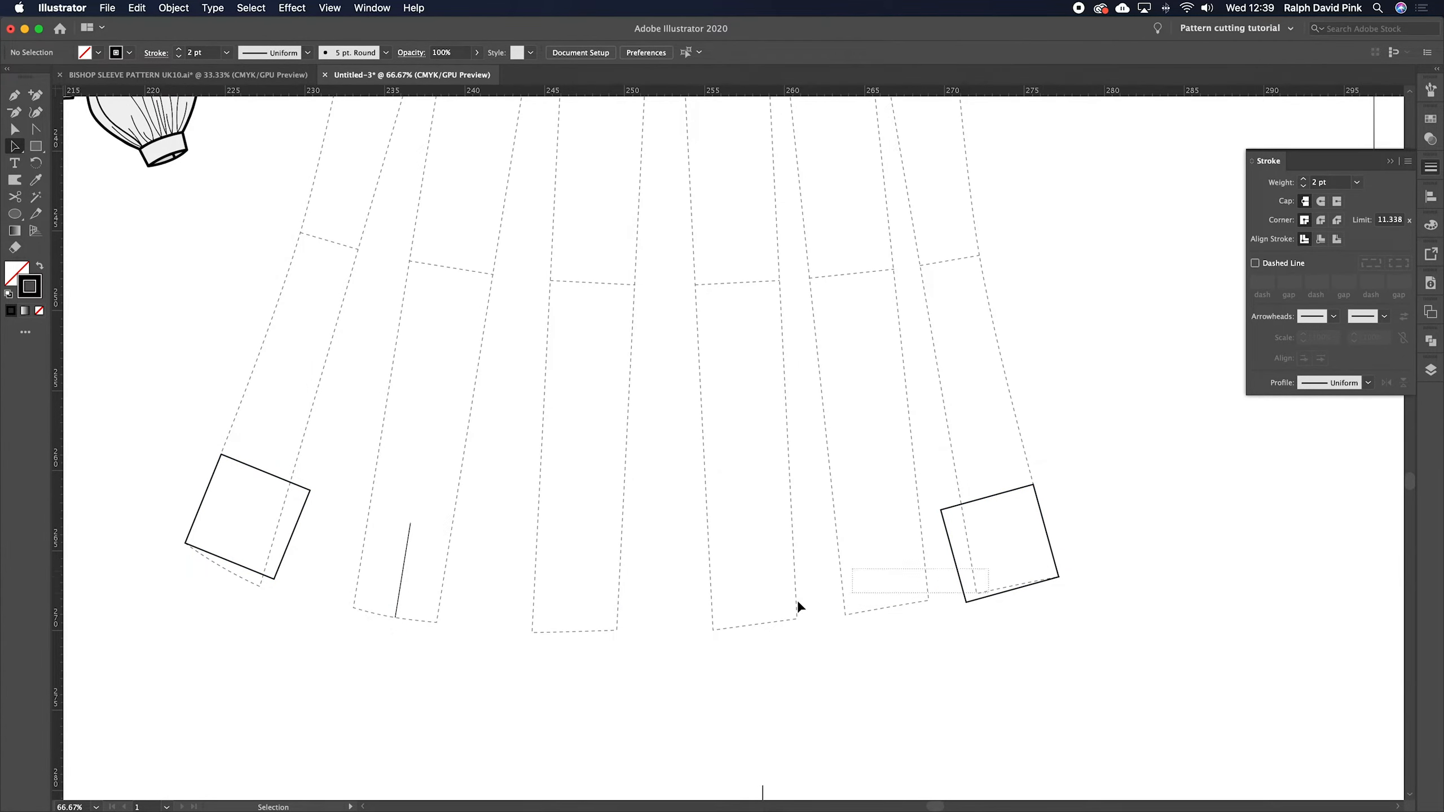
- Draw a hem path with straight segments from the left hem corner through the central opening to the right hem corner
{"action": "left_click", "coordinate": [16, 97]}
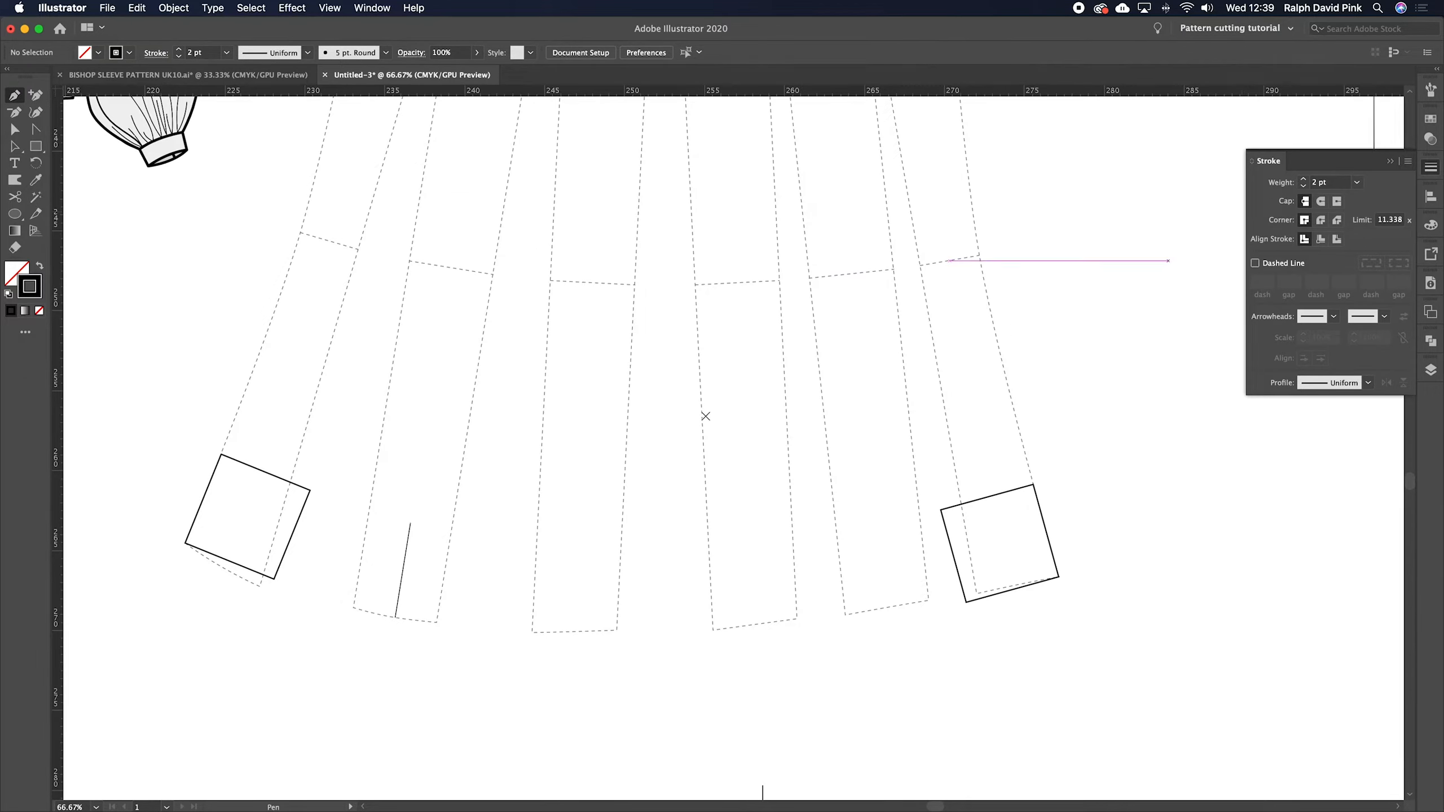
{"action": "left_click", "coordinate": [186, 543]}
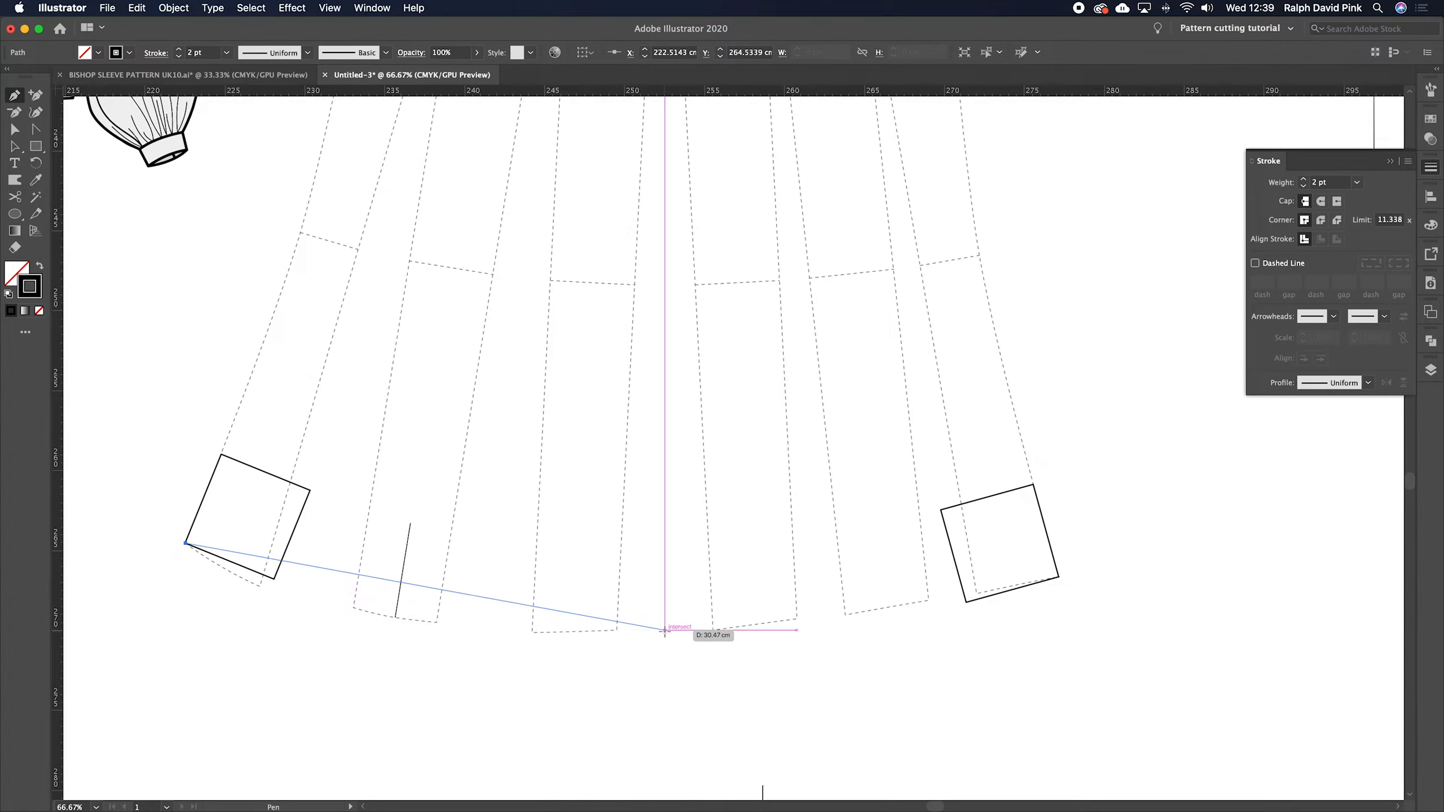
{"action": "left_click", "coordinate": [663, 631]}
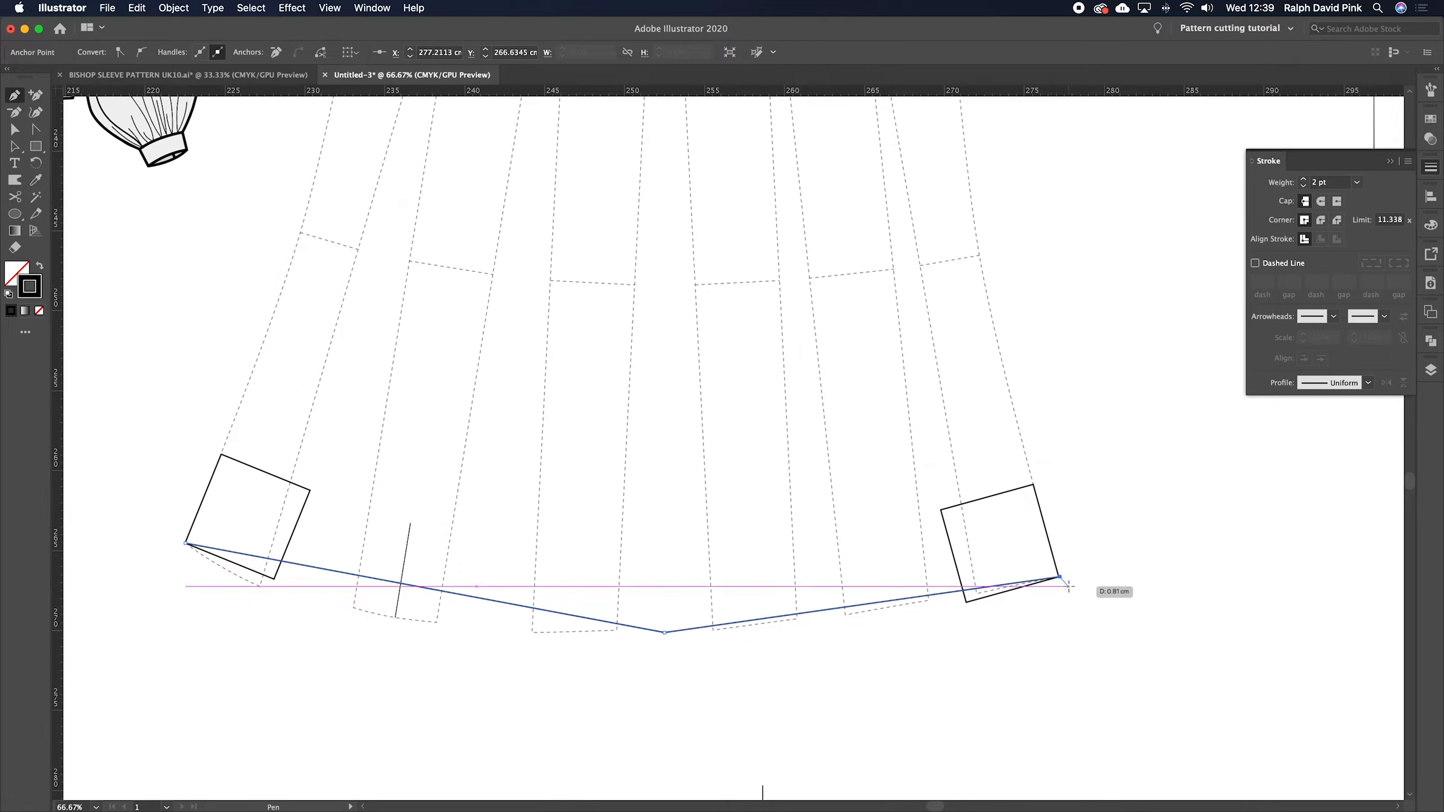
{"action": "key", "text": "Escape"}
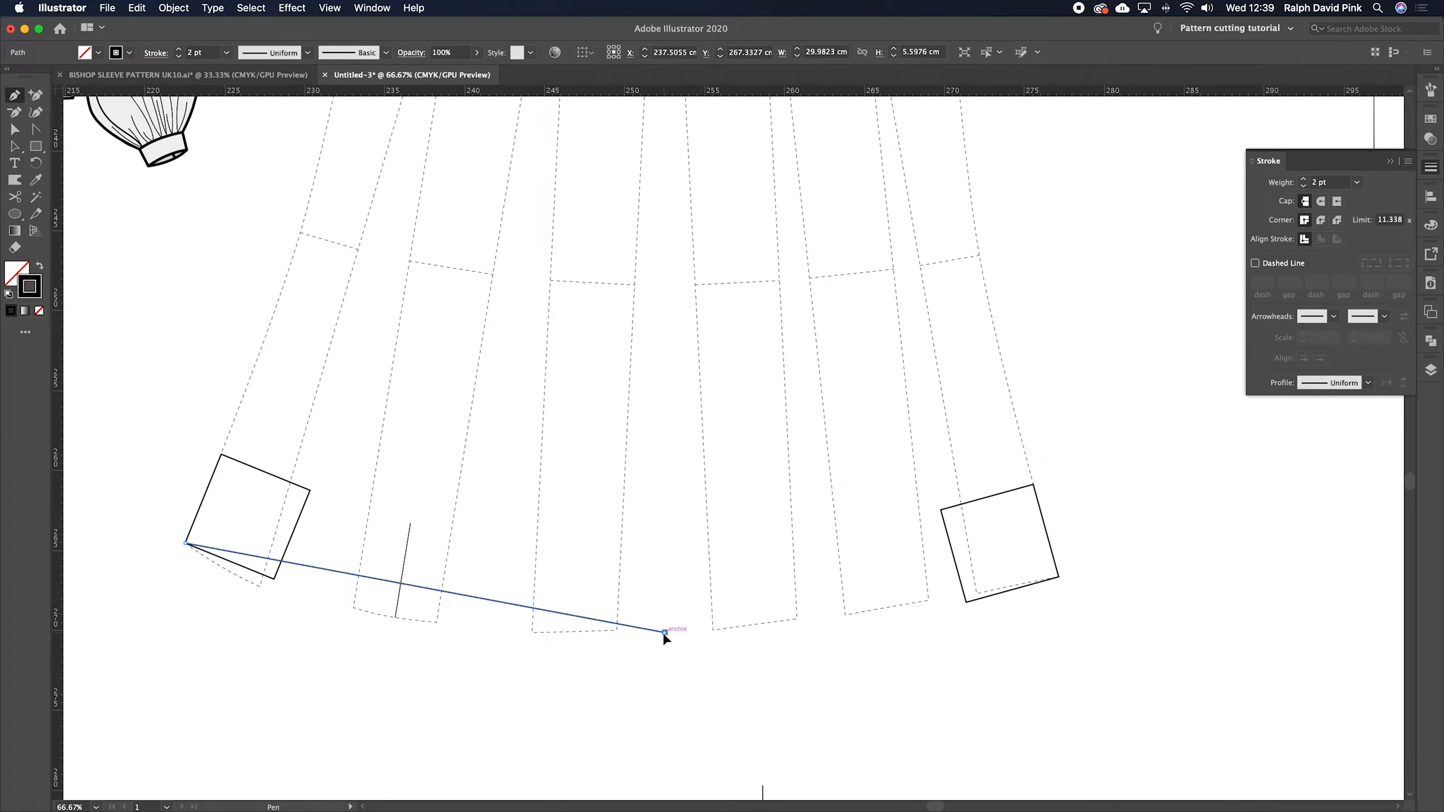
{"action": "left_click", "coordinate": [664, 632]}
{"action": "left_click", "coordinate": [1059, 577]}
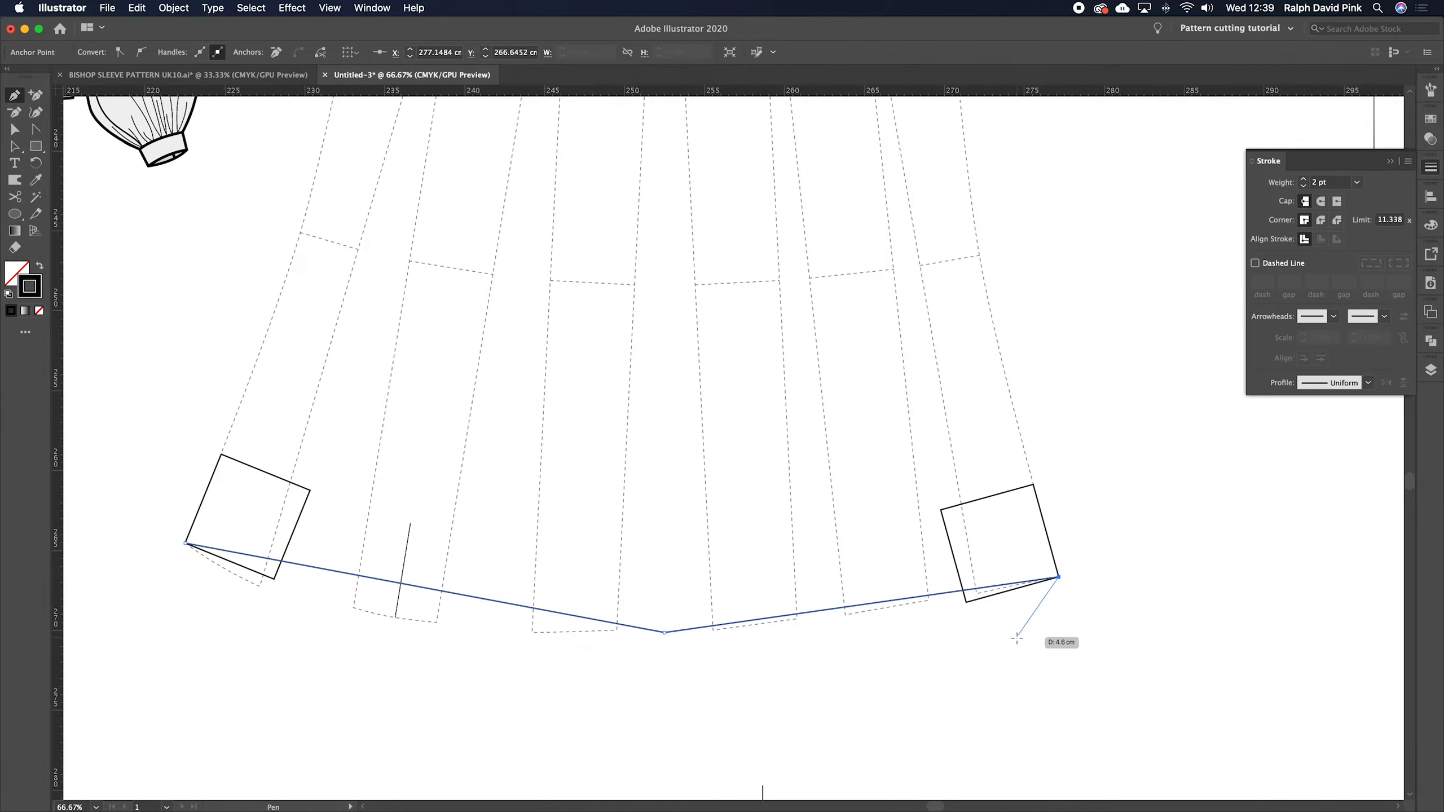
- Pull a curve handle from the hem path's left anchor and align it with the lower edge of the square
{"action": "left_click", "coordinate": [34, 130]}
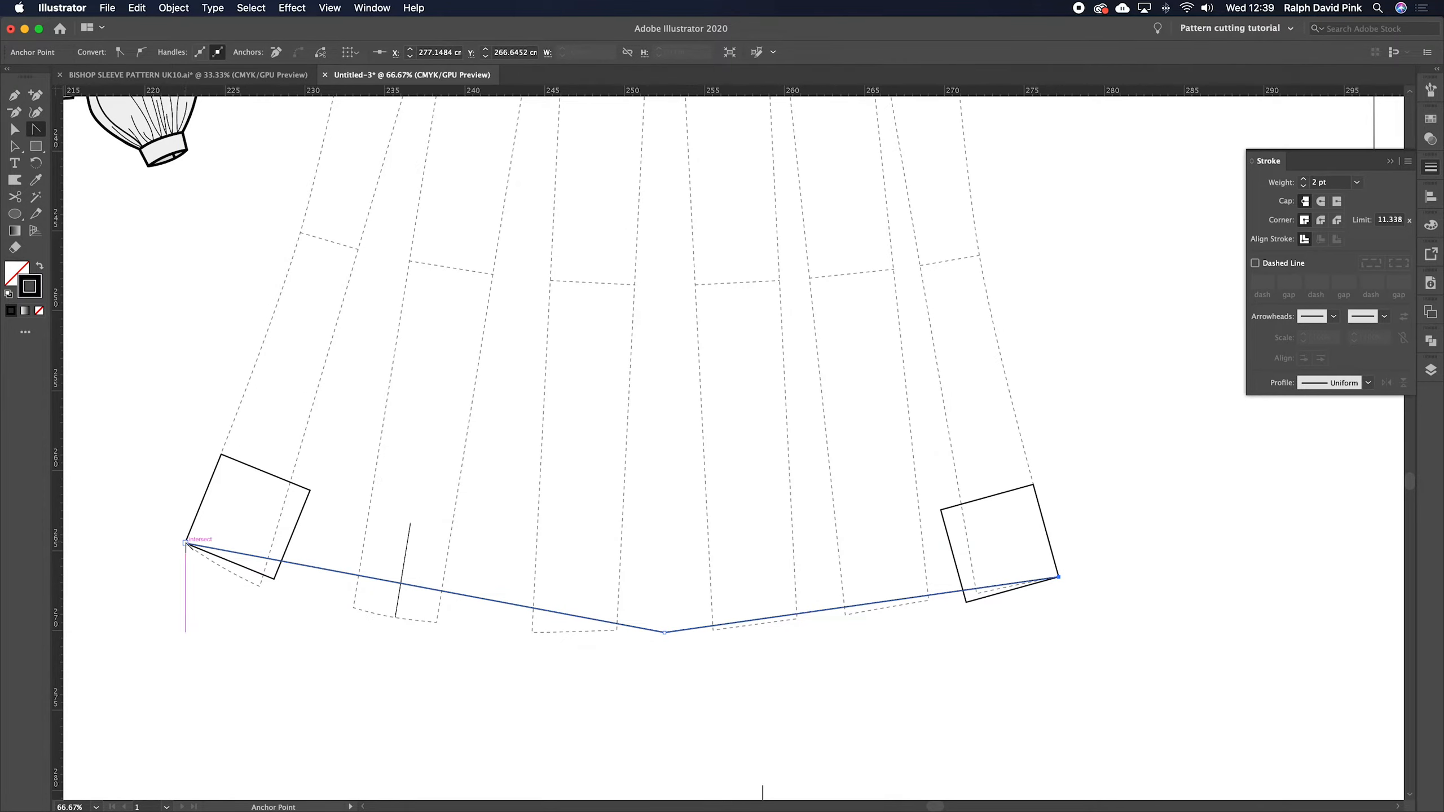
{"action": "left_click_drag", "start_coordinate": [186, 544], "coordinate": [190, 611]}
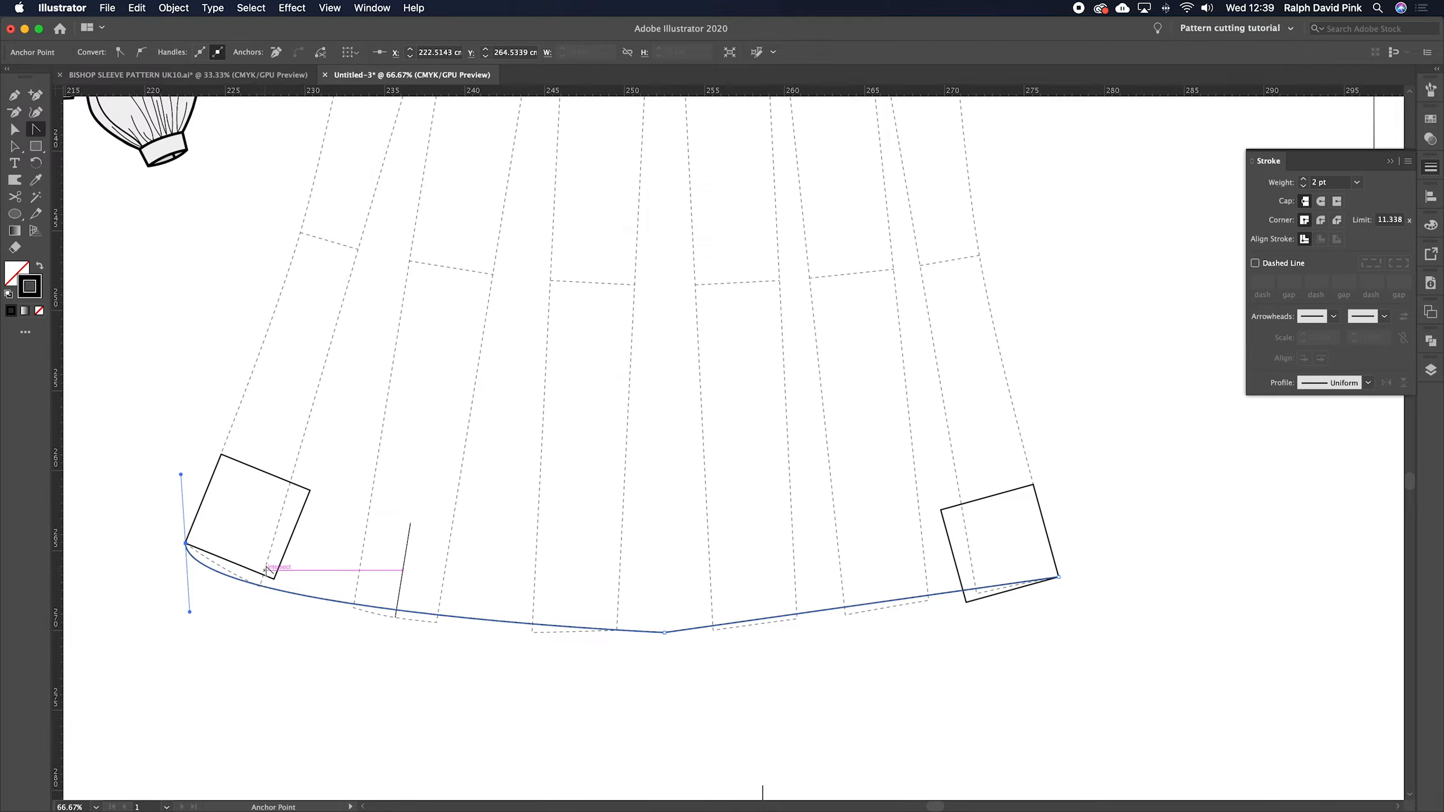
{"action": "left_click_drag", "start_coordinate": [189, 612], "coordinate": [264, 579]}
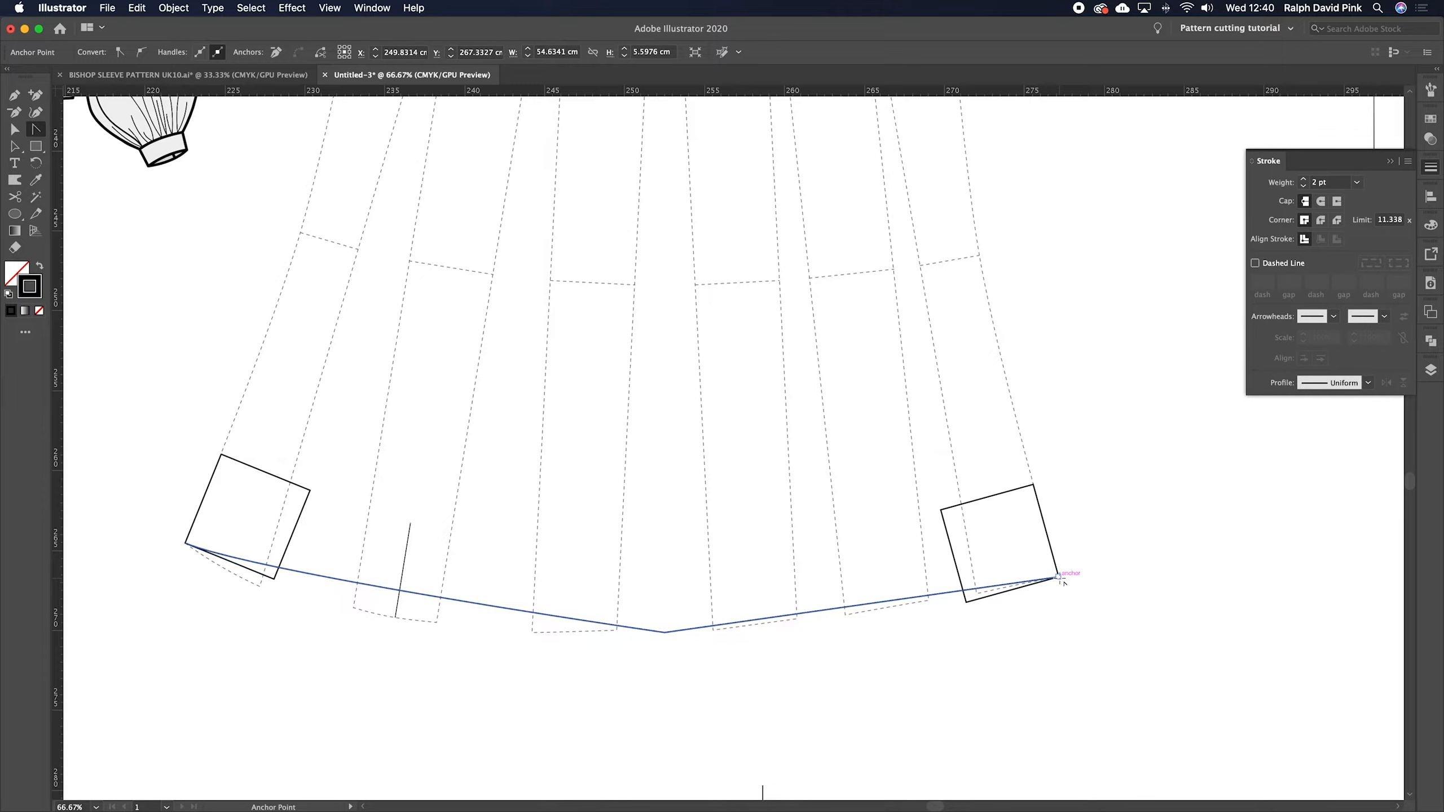
- Pull a curve handle from the hem path's right anchor and align it with the lower edge of the right square
{"action": "left_click_drag", "start_coordinate": [1059, 578], "coordinate": [1123, 622]}
{"action": "left_click_drag", "start_coordinate": [993, 532], "coordinate": [979, 600]}
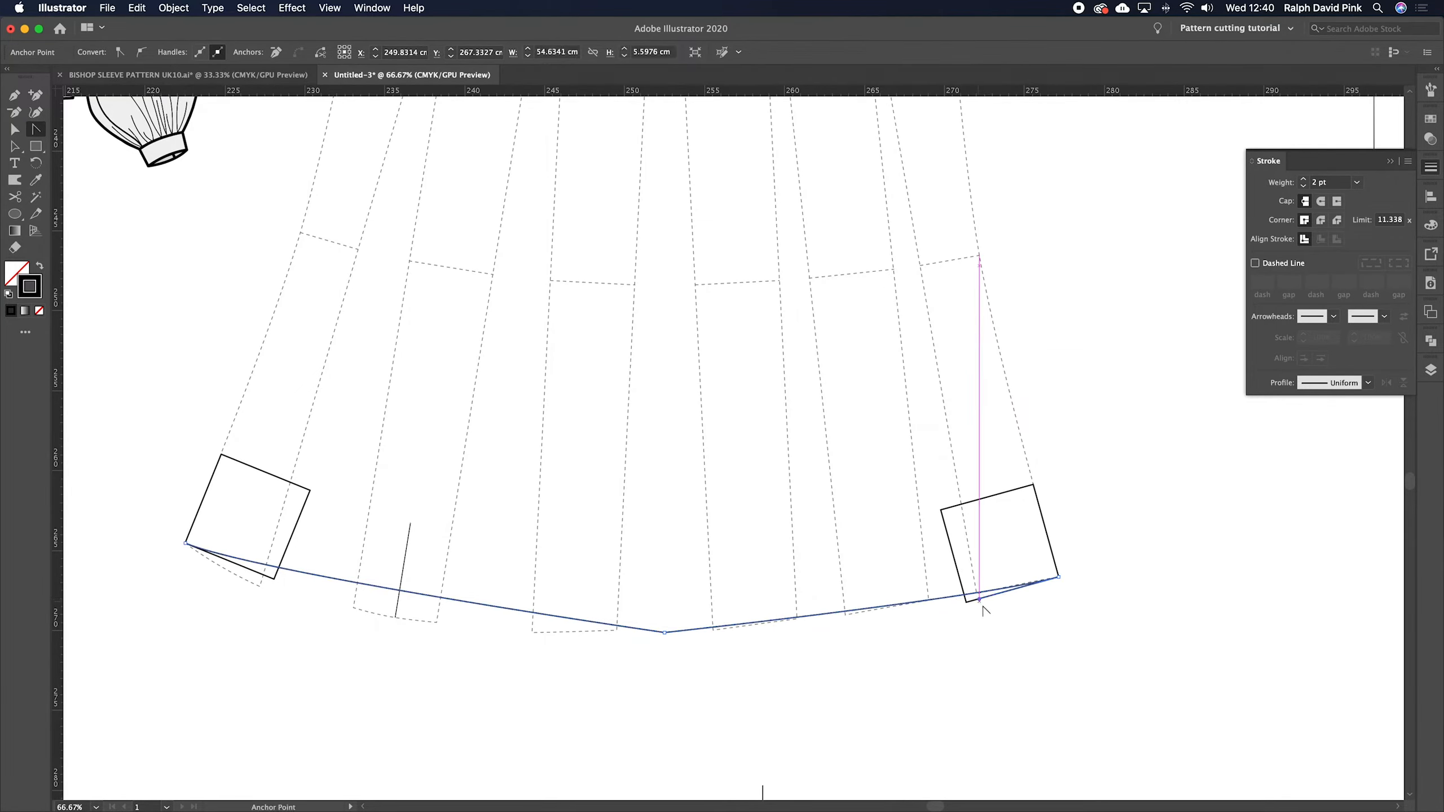
- Unlock all the artwork and delete the two squares at the hem corners
{"action": "left_click", "coordinate": [815, 545]}
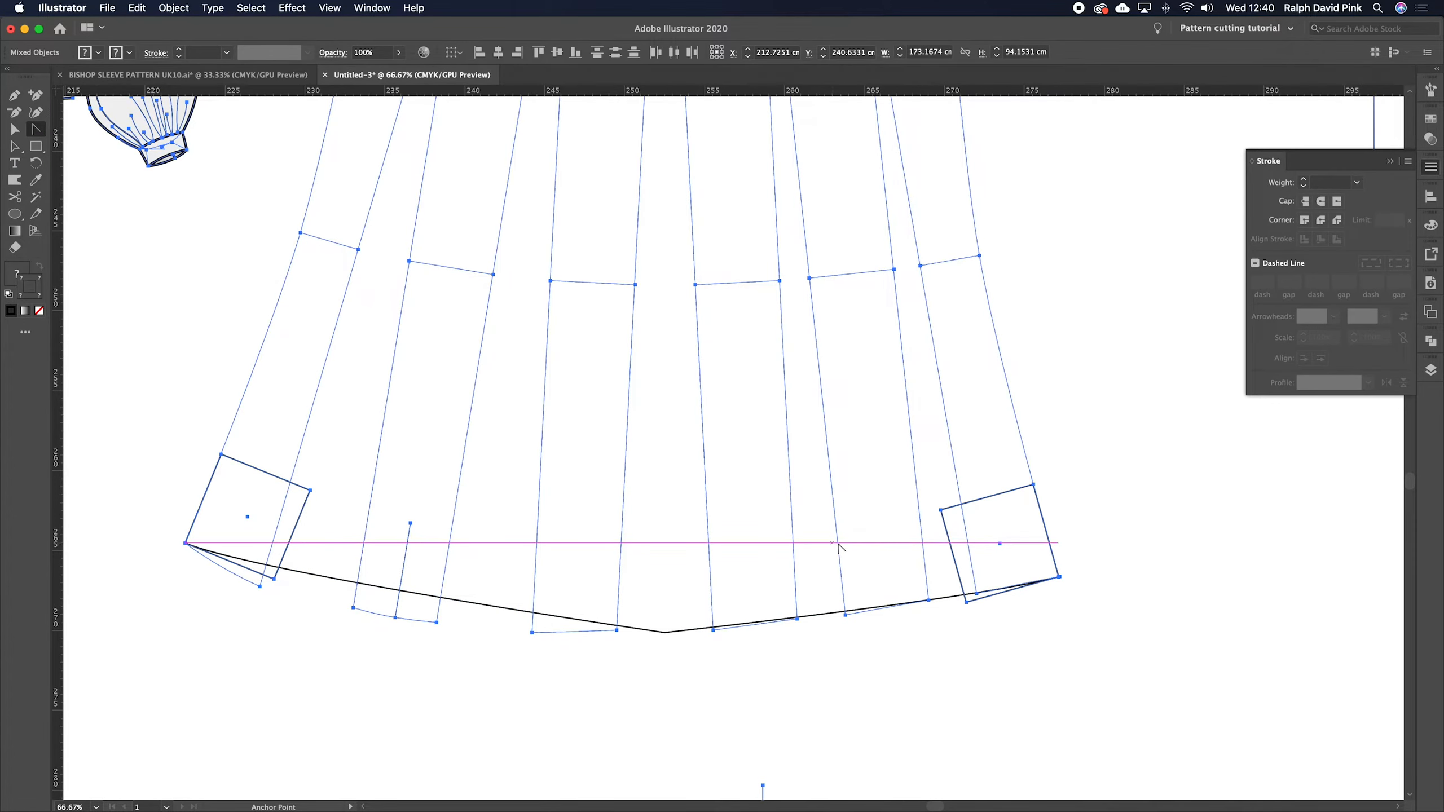
{"action": "key", "text": "a"}
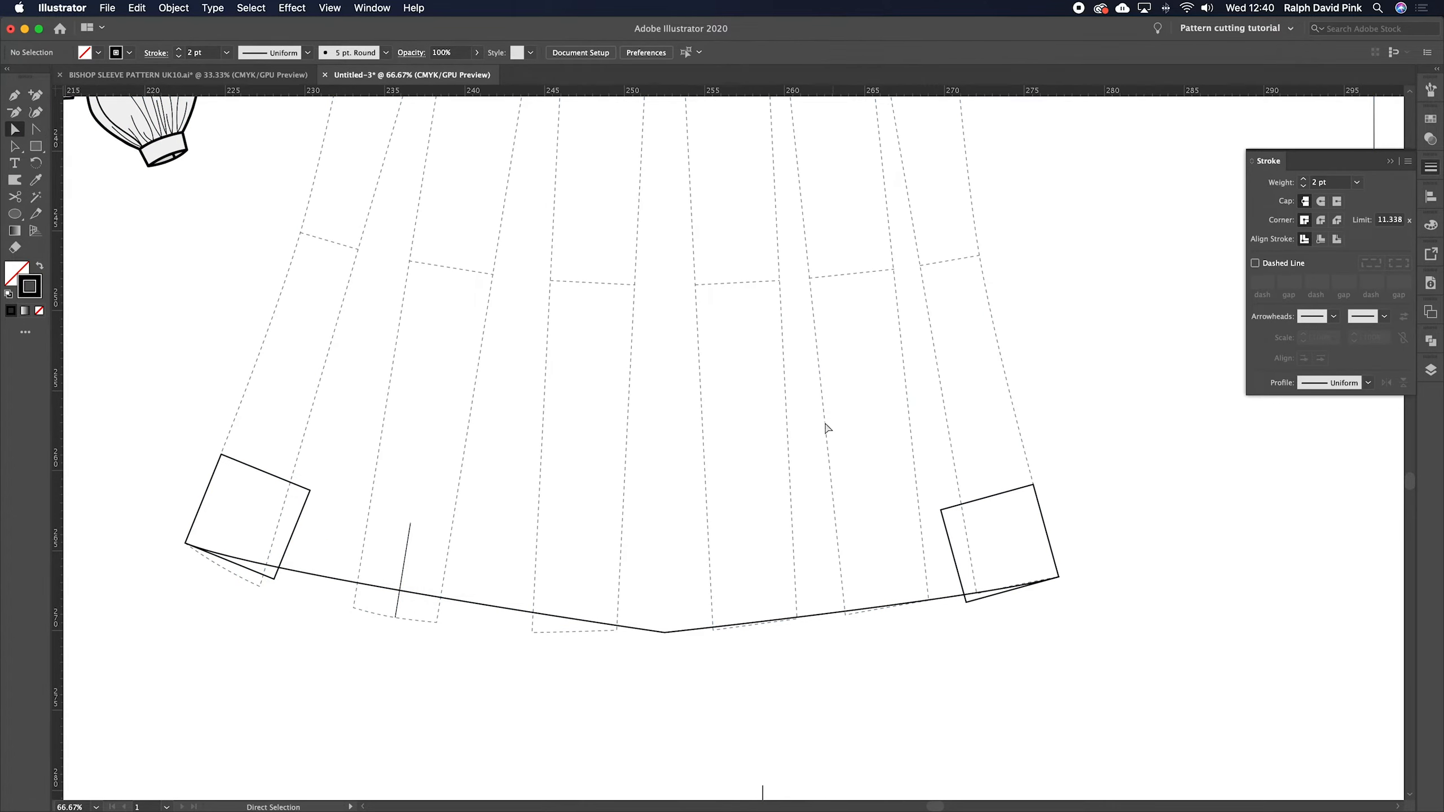
{"action": "left_click", "coordinate": [159, 7]}
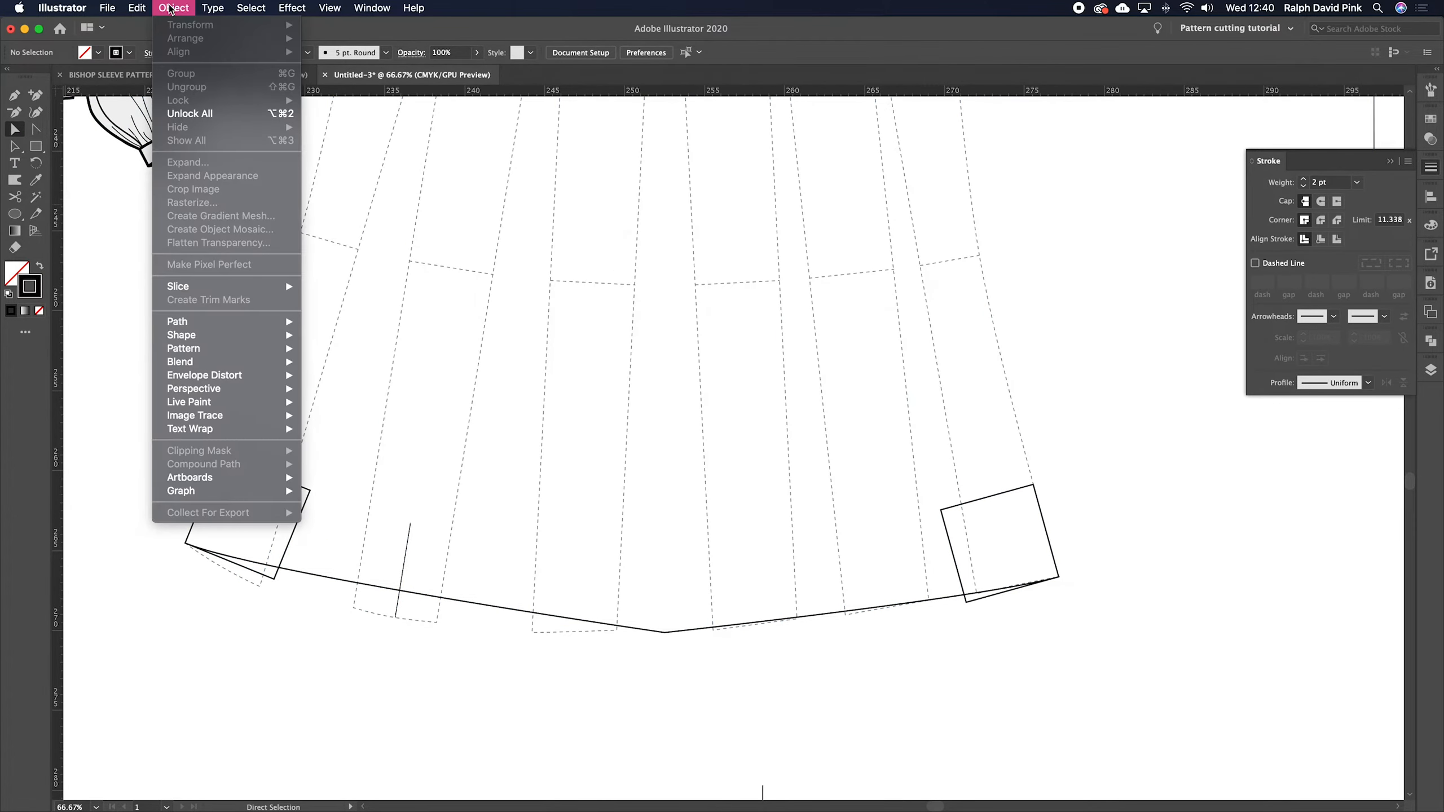
{"action": "left_click", "coordinate": [208, 112]}
{"action": "left_click", "coordinate": [1007, 459]}
{"action": "left_click", "coordinate": [986, 504]}
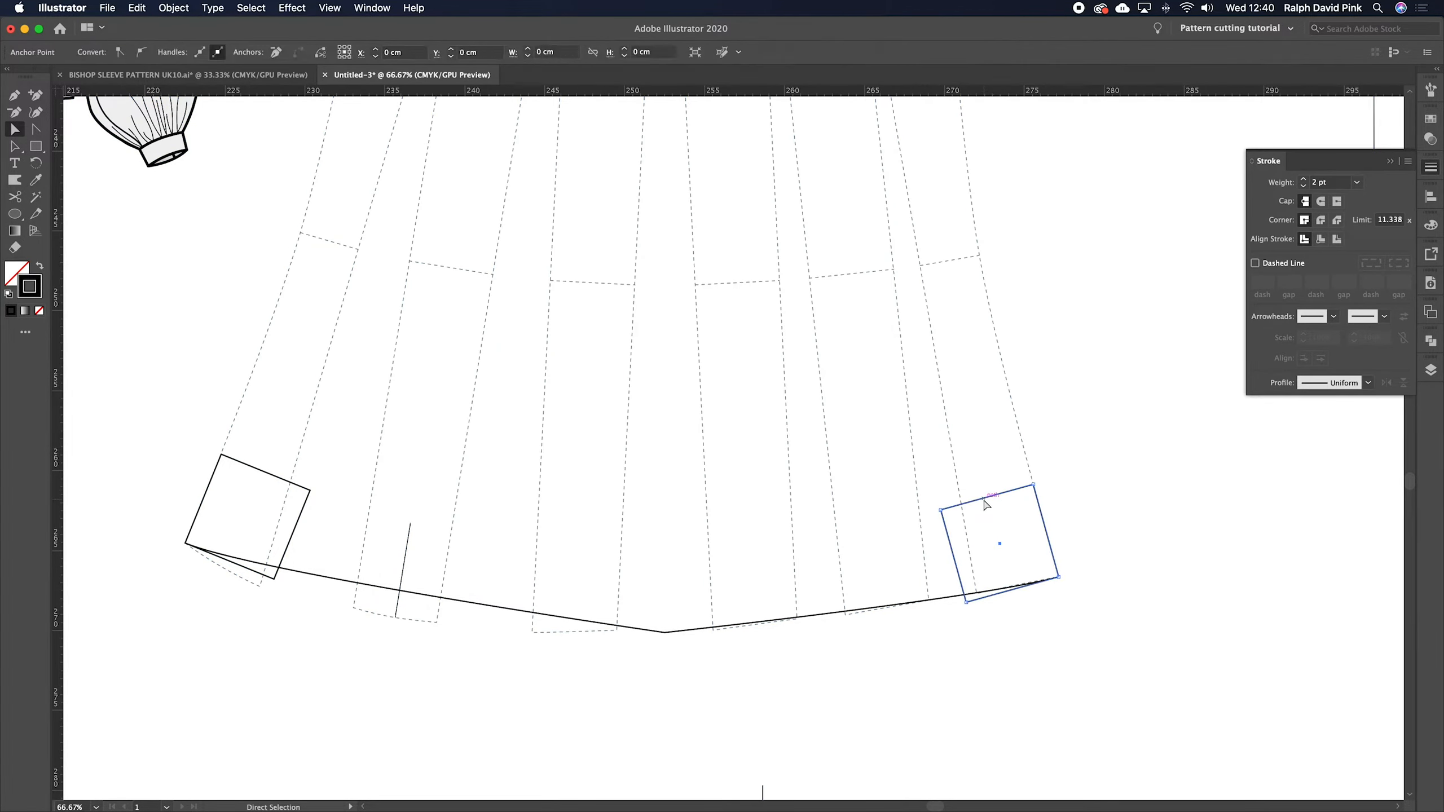
{"action": "key", "text": "Delete"}
{"action": "key", "text": "Delete"}
{"action": "left_click", "coordinate": [287, 481]}
{"action": "key", "text": "Delete"}
{"action": "key", "text": "Delete"}
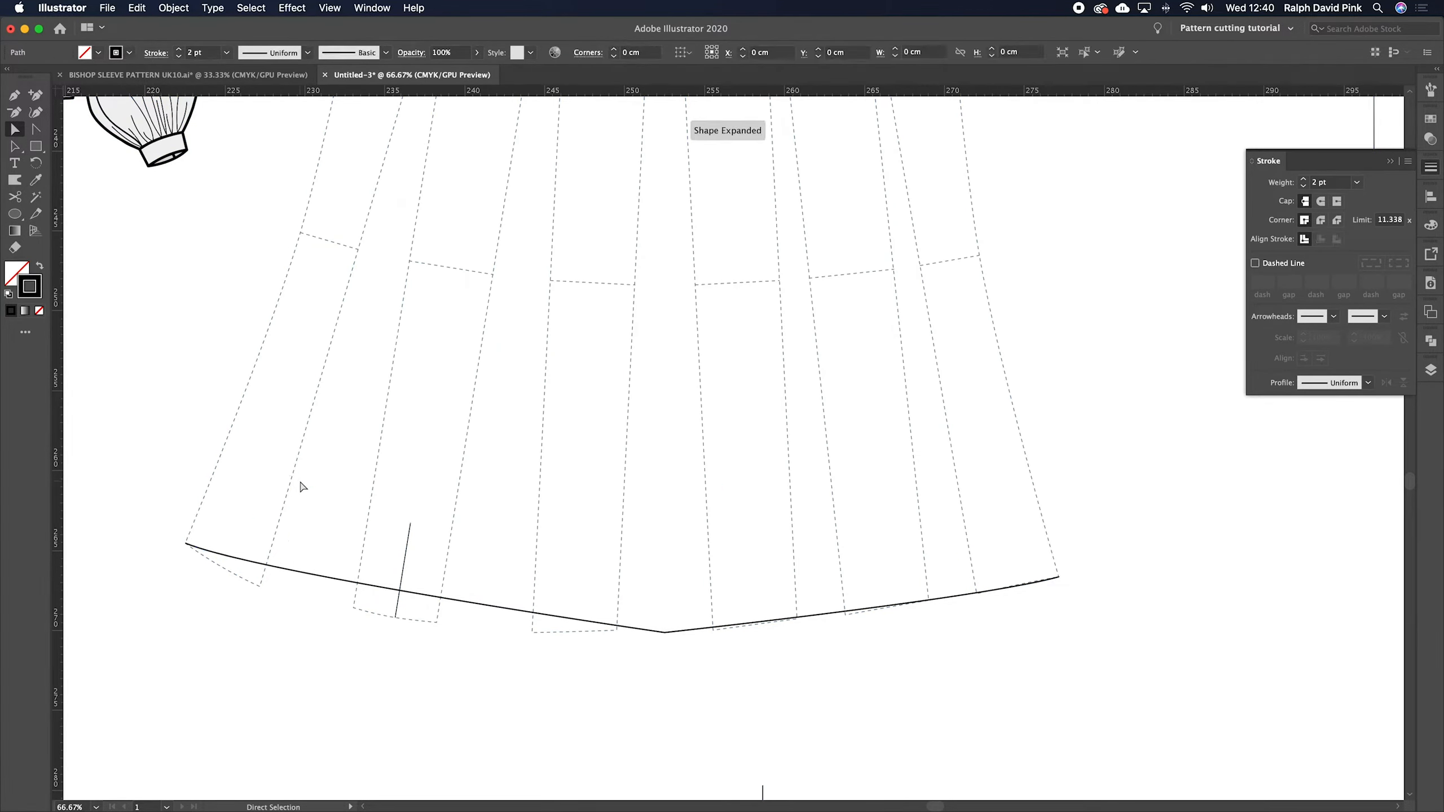
- Convert the hem path's central anchor to a smooth point, angling its handles to follow the hems of the right-hand panels
{"action": "left_click", "coordinate": [253, 561]}
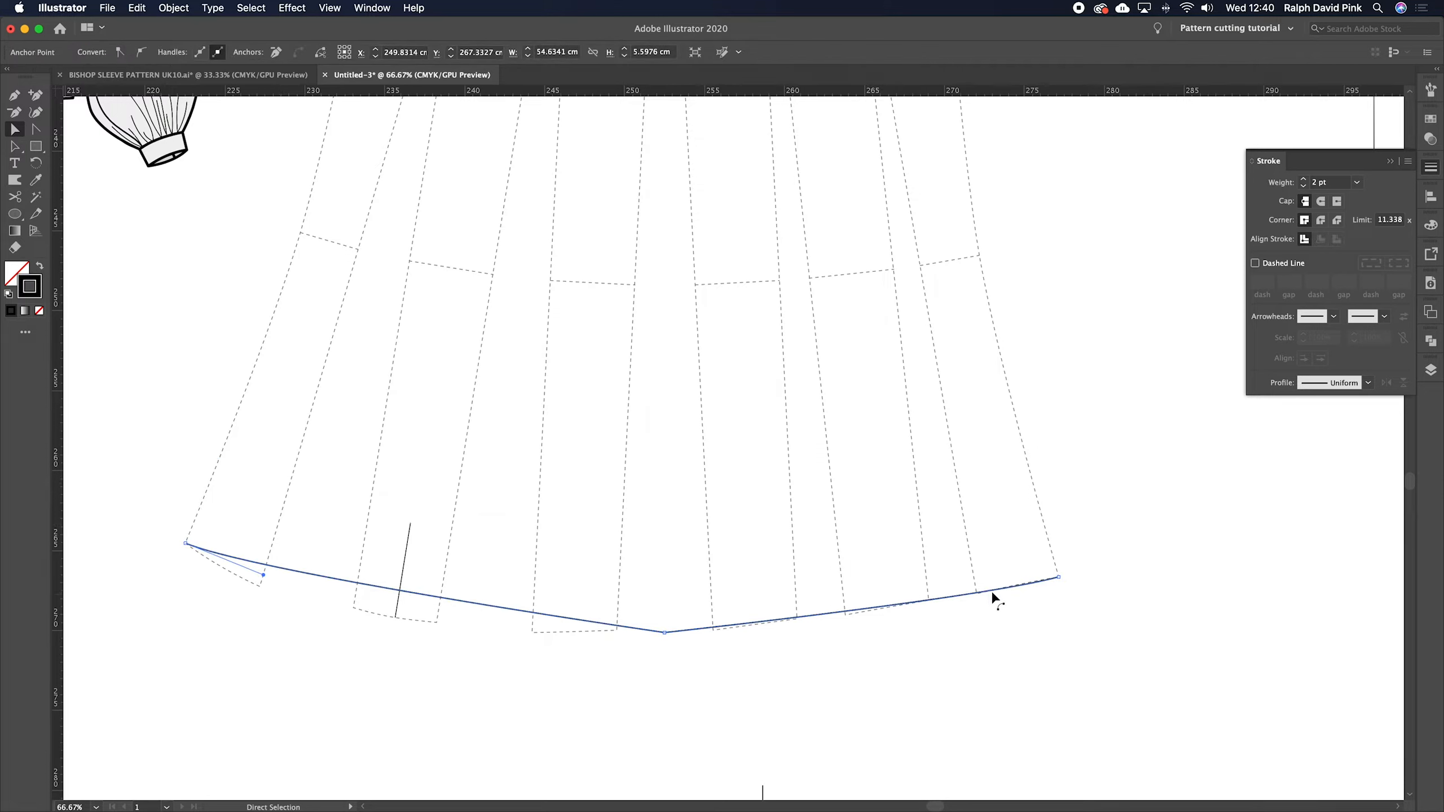
{"action": "left_click", "coordinate": [576, 492]}
{"action": "left_click", "coordinate": [38, 133]}
{"action": "left_click_drag", "start_coordinate": [664, 632], "coordinate": [886, 639]}
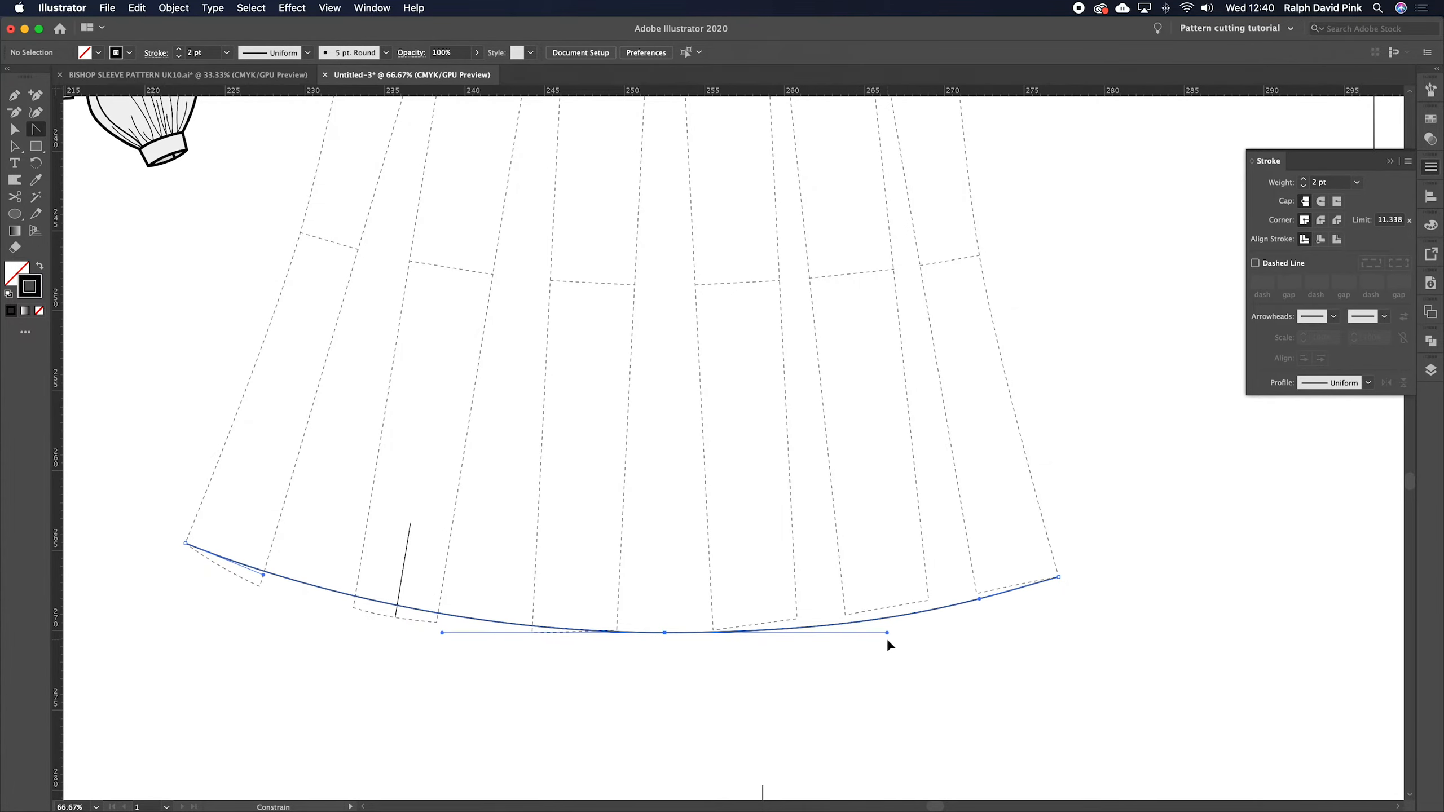
{"action": "left_click", "coordinate": [665, 633]}
{"action": "left_click_drag", "start_coordinate": [666, 635], "coordinate": [827, 626]}
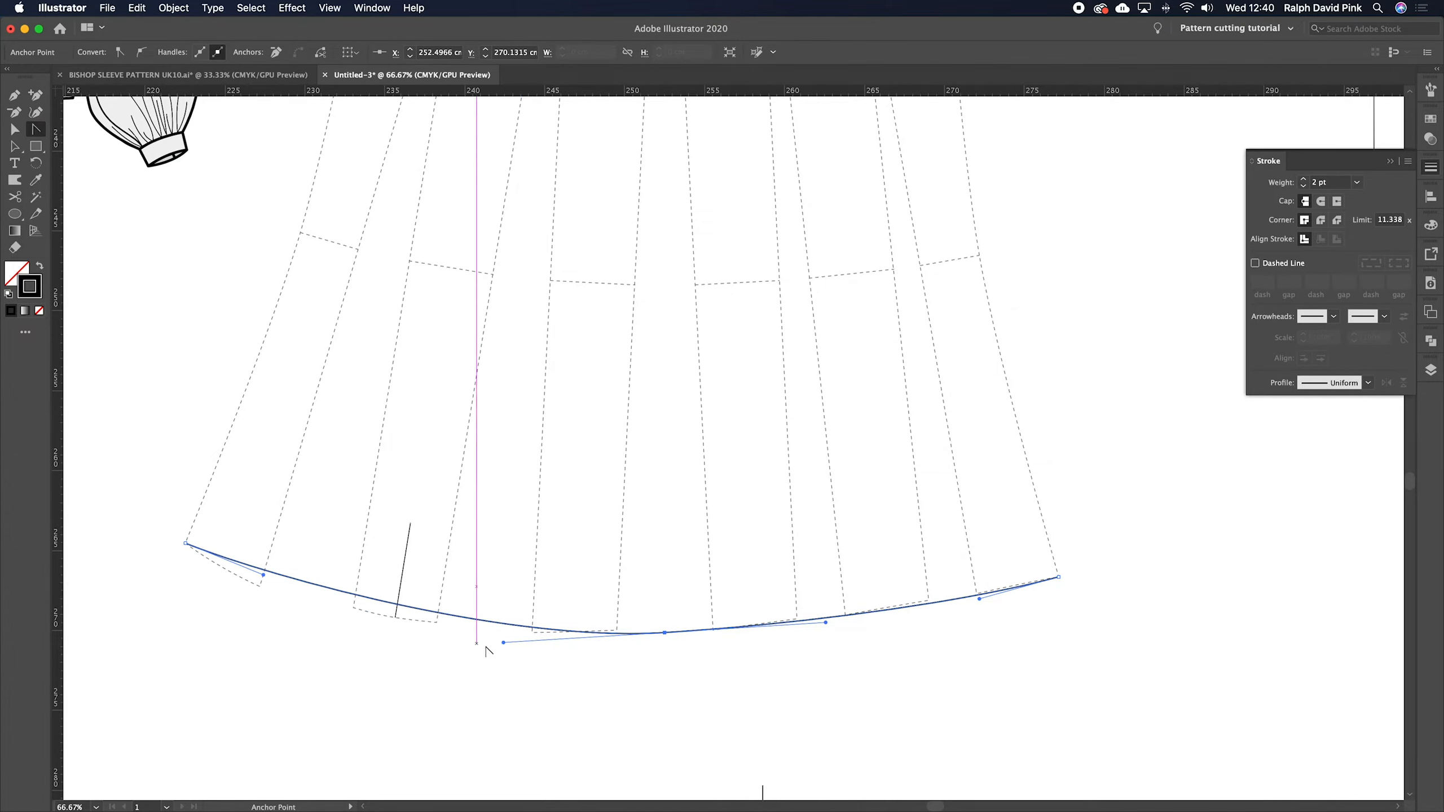
- Draw a straight guide line over the central anchor's left curve handle, from the handle's end to the anchor
{"action": "left_click_drag", "start_coordinate": [503, 642], "coordinate": [439, 646]}
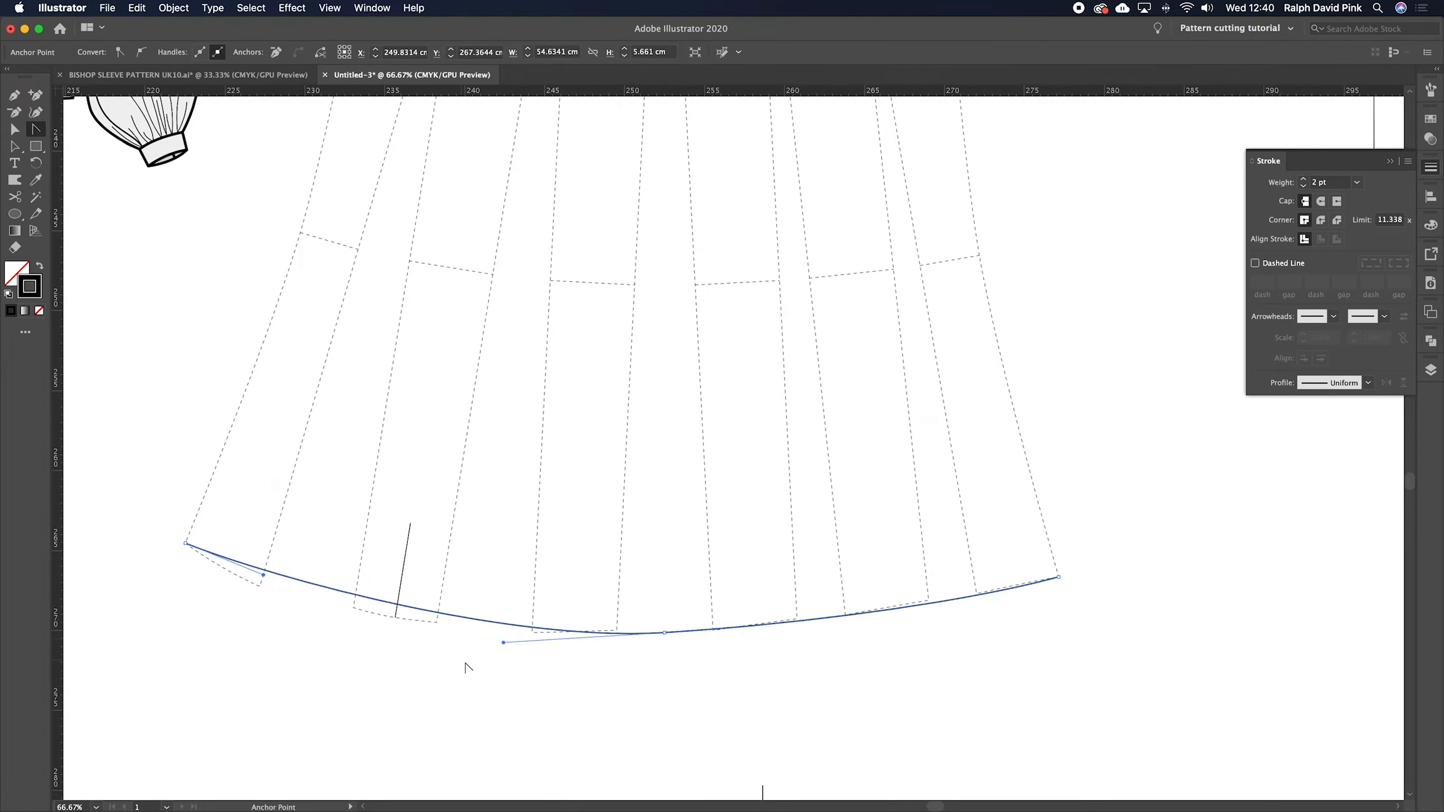
{"action": "left_click", "coordinate": [16, 148]}
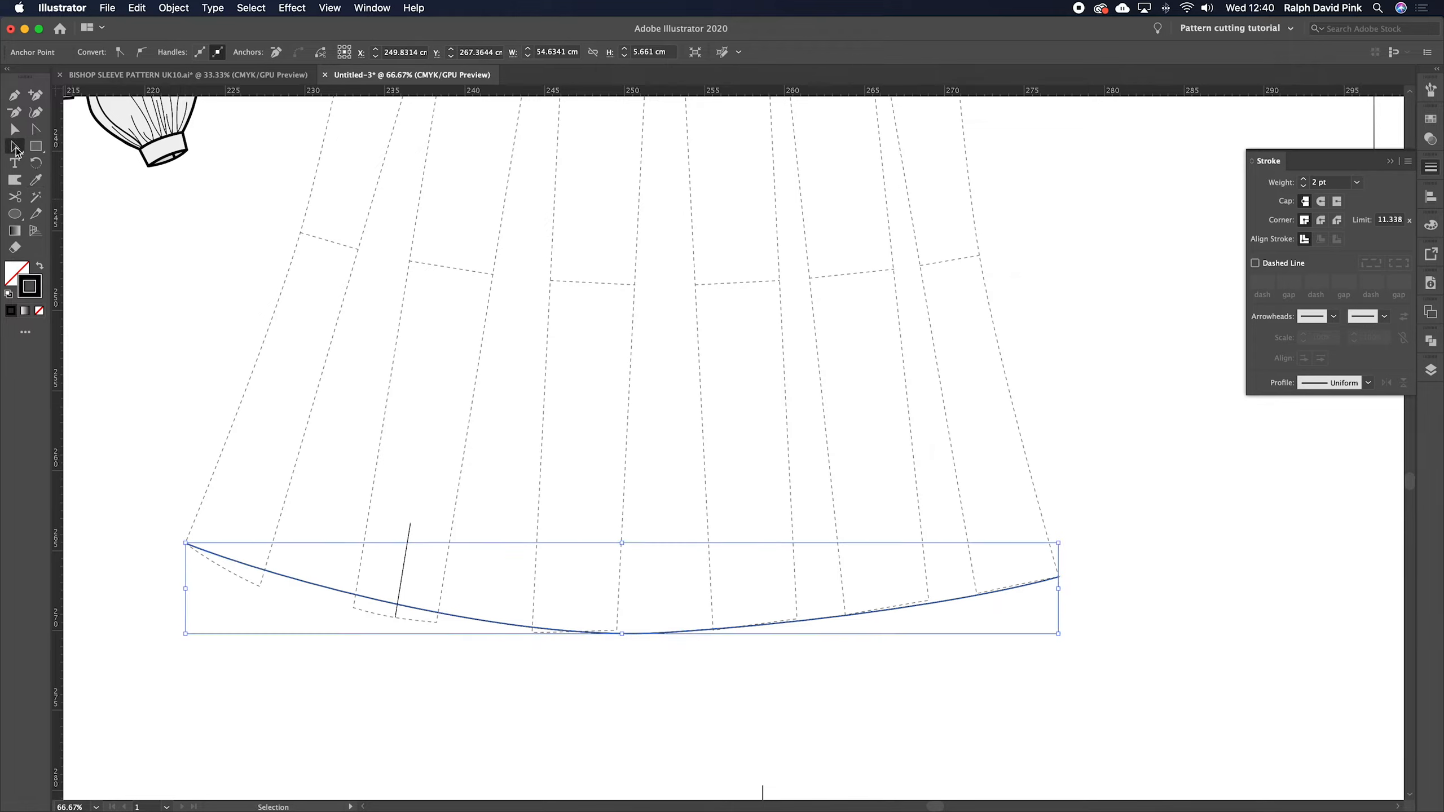
{"action": "left_click", "coordinate": [15, 147]}
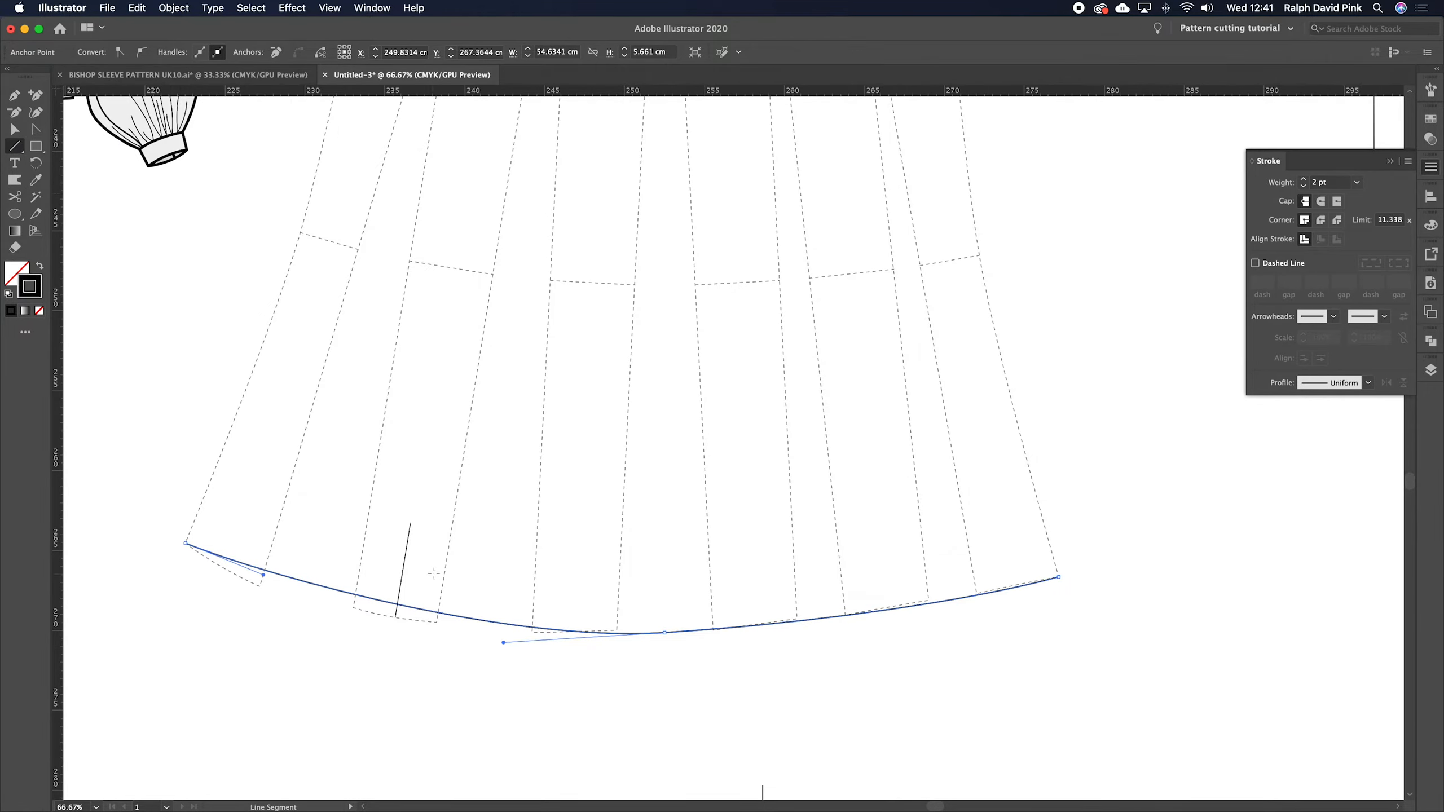
{"action": "left_click_drag", "start_coordinate": [503, 642], "coordinate": [665, 632]}
{"action": "key", "text": "a"}
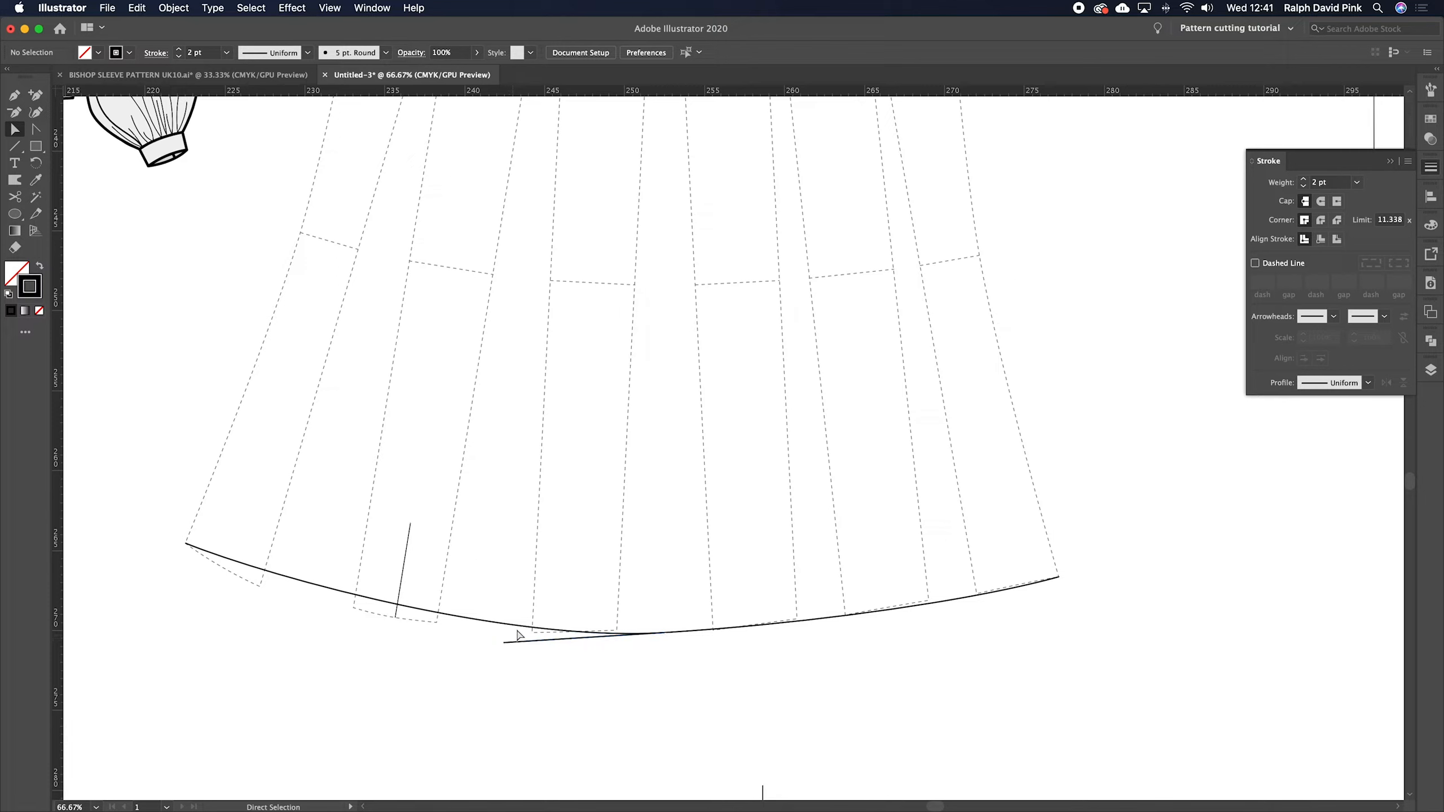
- Extend the guide line further left beyond the handle and match its stroke to the panels' dashed style
{"action": "left_click", "coordinate": [516, 629]}
{"action": "left_click", "coordinate": [517, 660]}
{"action": "left_click_drag", "start_coordinate": [504, 643], "coordinate": [382, 649]}
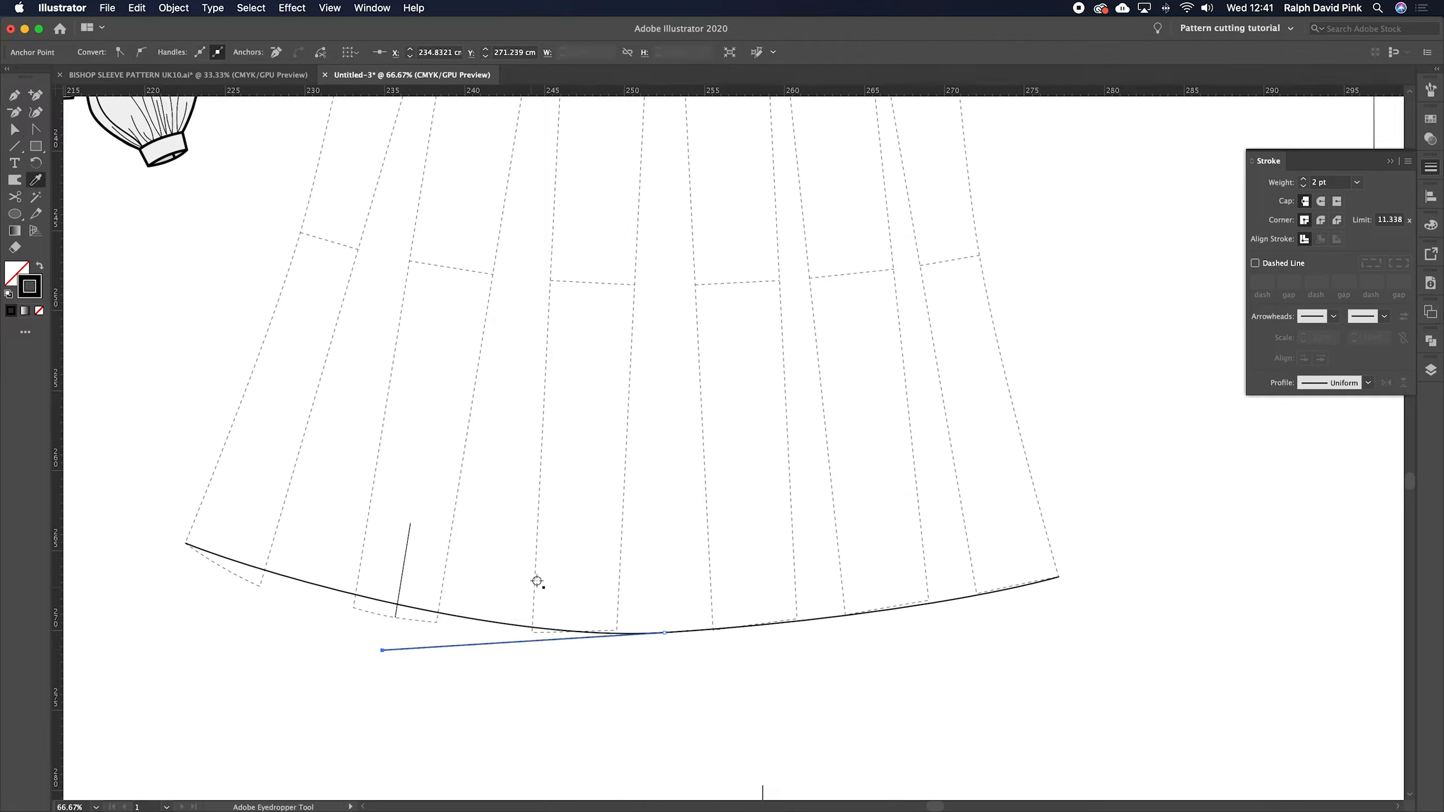
{"action": "left_click", "coordinate": [579, 589]}
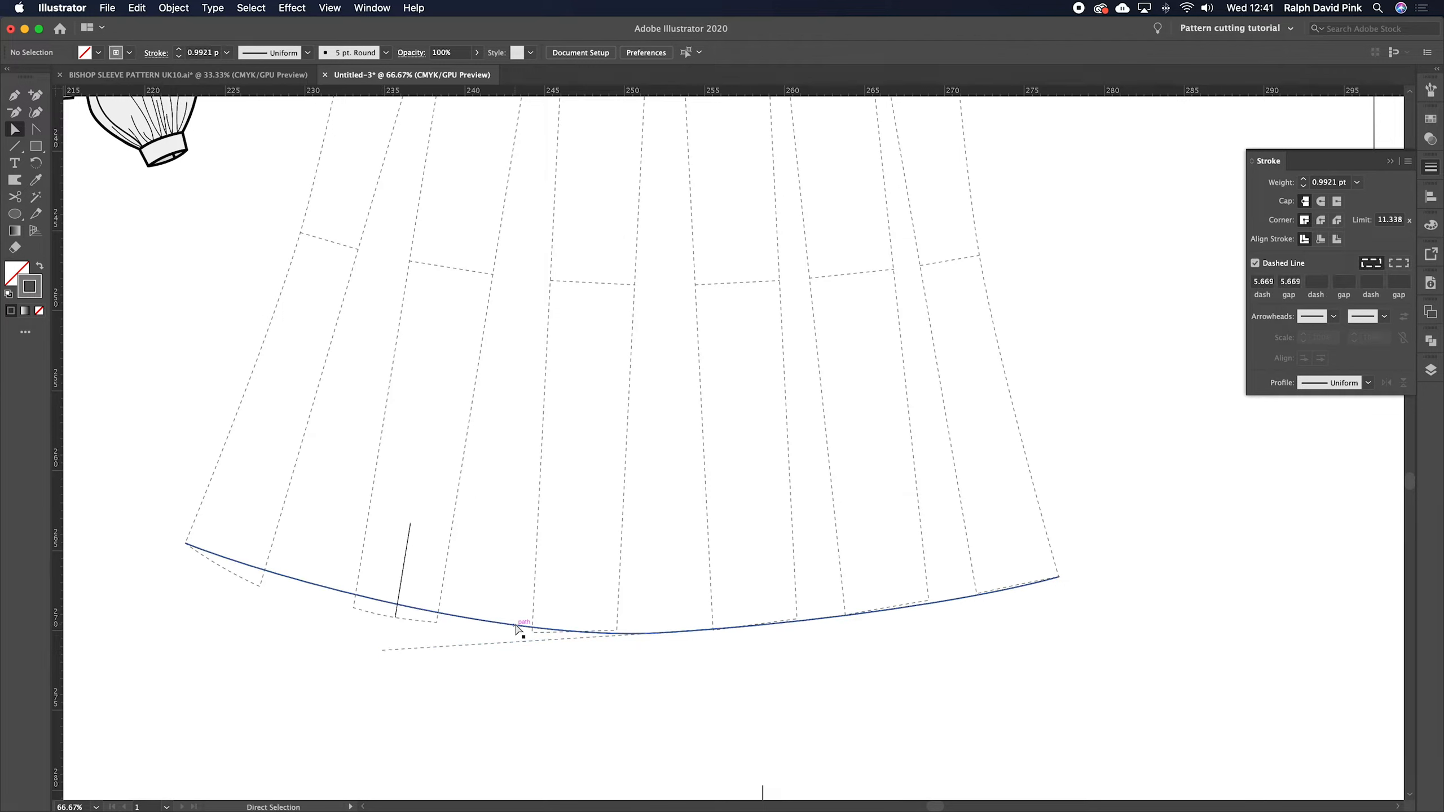
- Lengthen the central anchor's left handle along the dashed guide line so the hem curves down towards the left panels' hems
{"action": "left_click", "coordinate": [513, 624]}
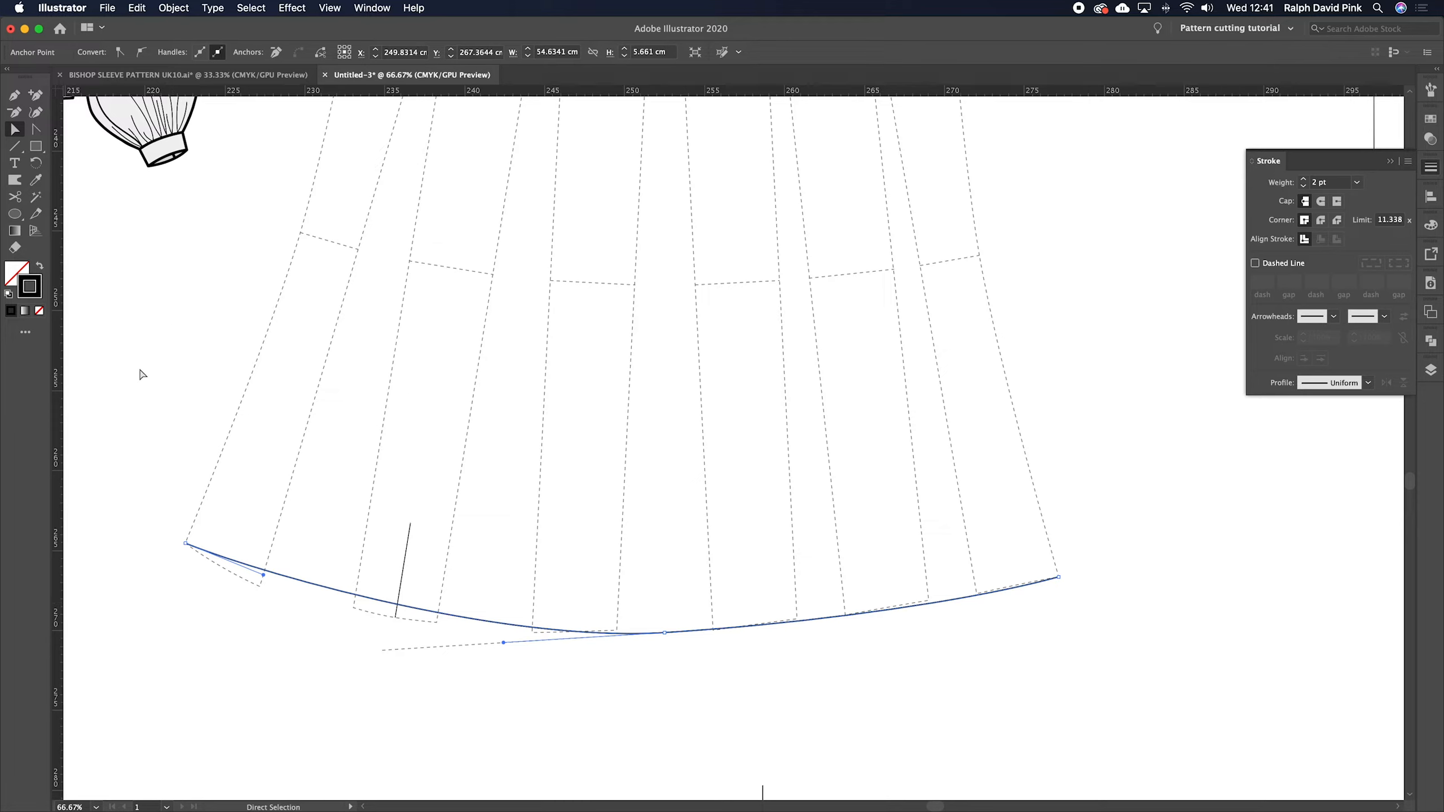
{"action": "left_click", "coordinate": [35, 129]}
{"action": "left_click_drag", "start_coordinate": [503, 643], "coordinate": [415, 649]}
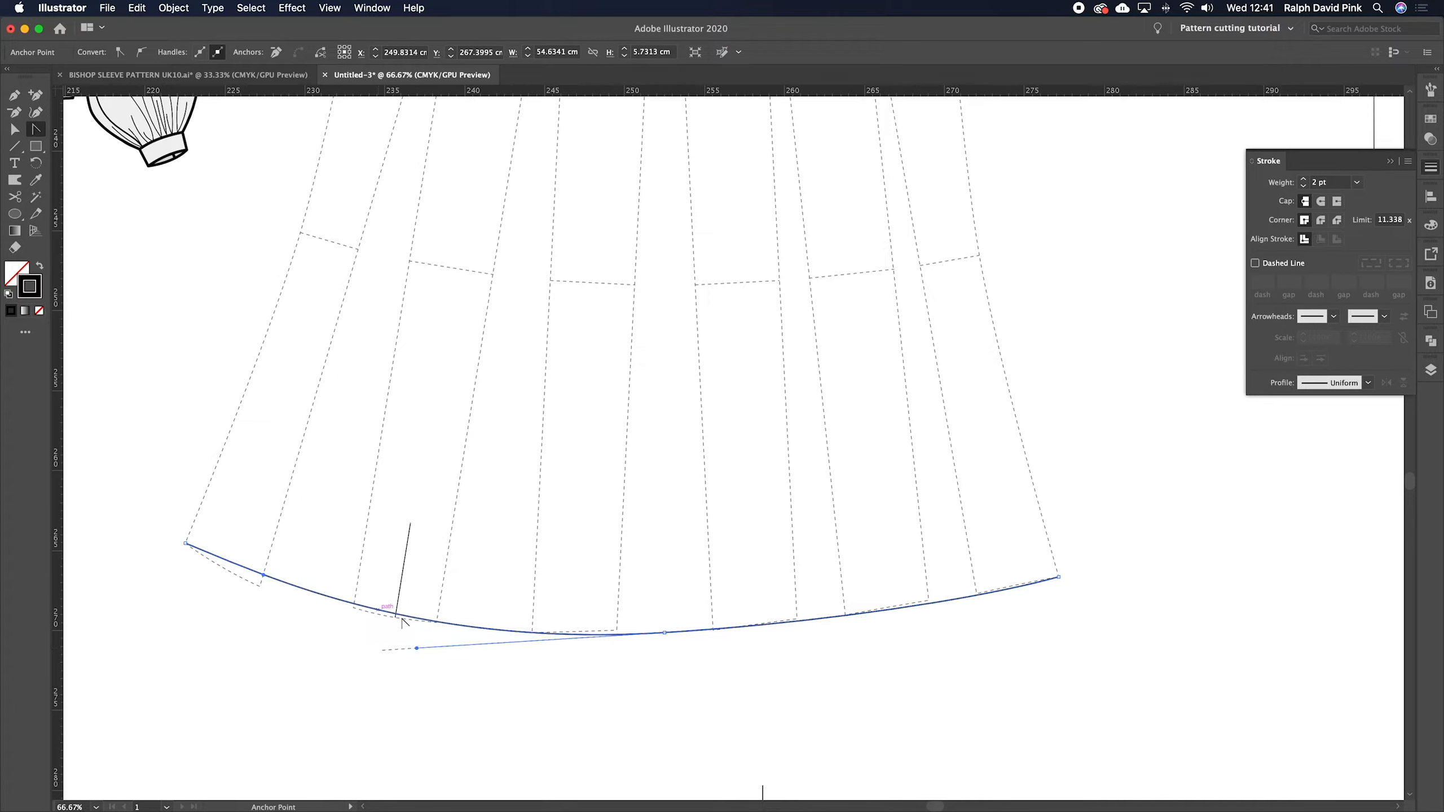
- Try swinging each of the hem path's central curve handles downward, undoing each change
{"action": "left_click", "coordinate": [822, 618], "text": "super"}
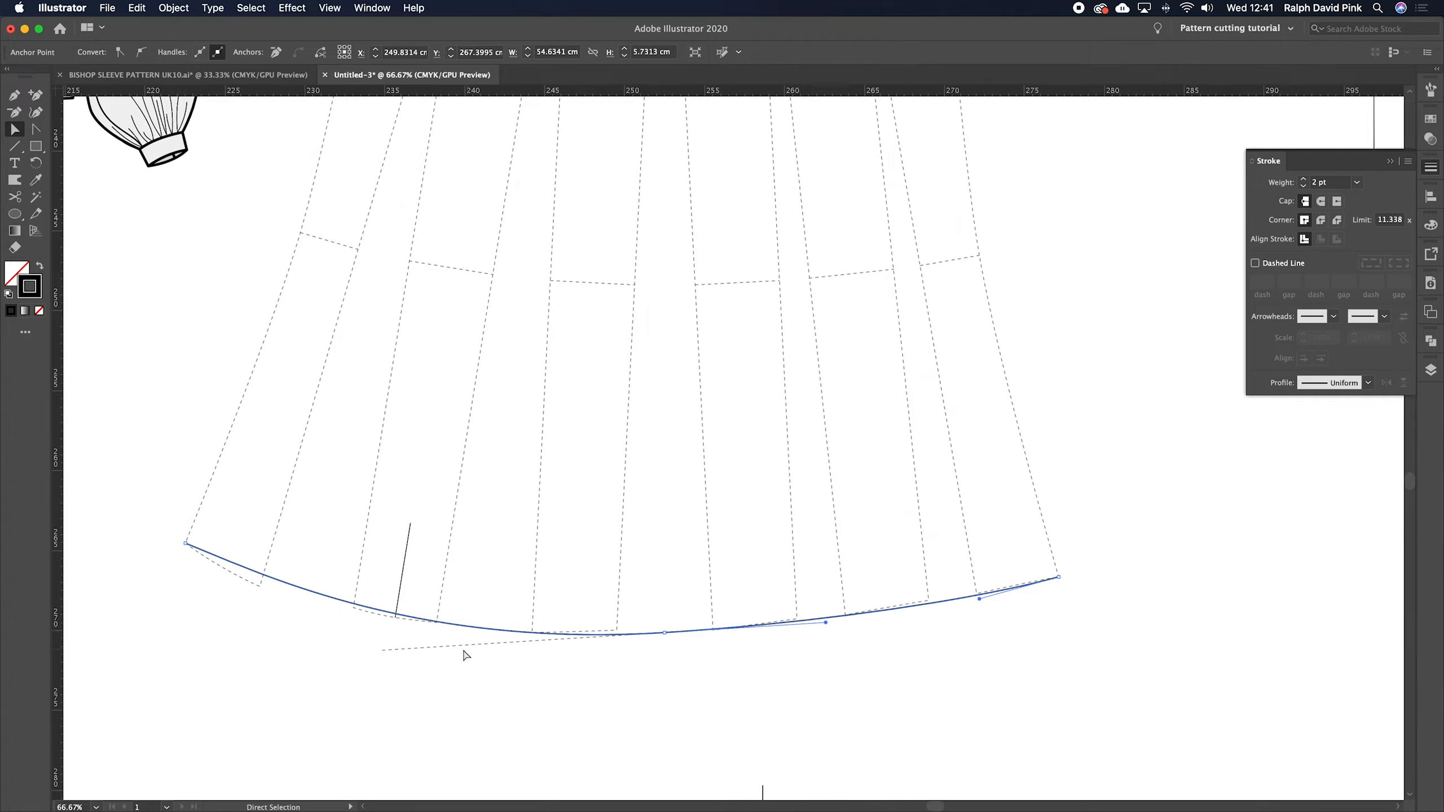
{"action": "left_click", "coordinate": [745, 628]}
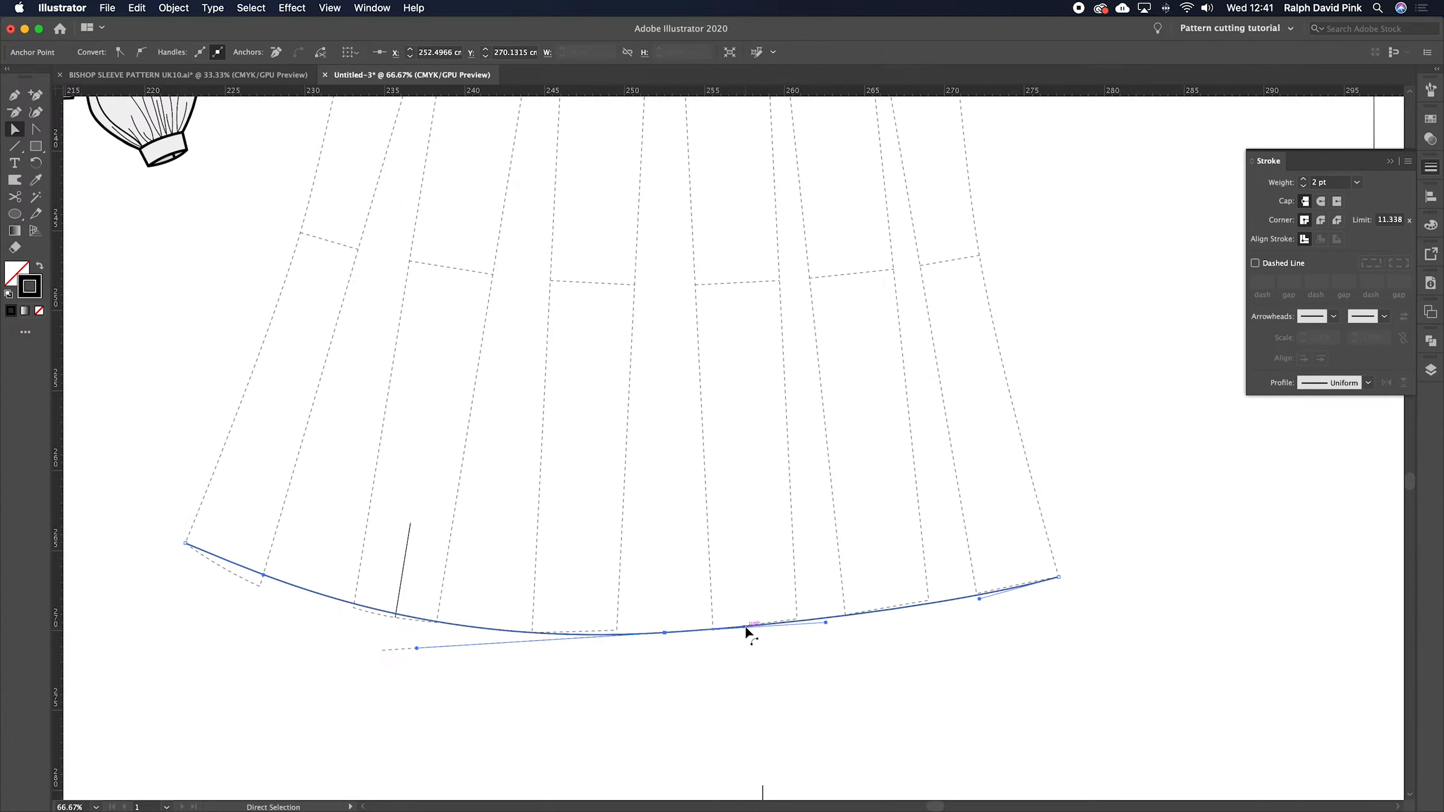
{"action": "left_click_drag", "start_coordinate": [825, 622], "coordinate": [824, 667]}
{"action": "key", "text": "super+z"}
{"action": "key", "text": "super+z"}
{"action": "left_click_drag", "start_coordinate": [418, 649], "coordinate": [425, 684]}
{"action": "key", "text": "super+z"}
- Delete the dashed guide line below the hem
{"action": "left_click", "coordinate": [460, 652]}
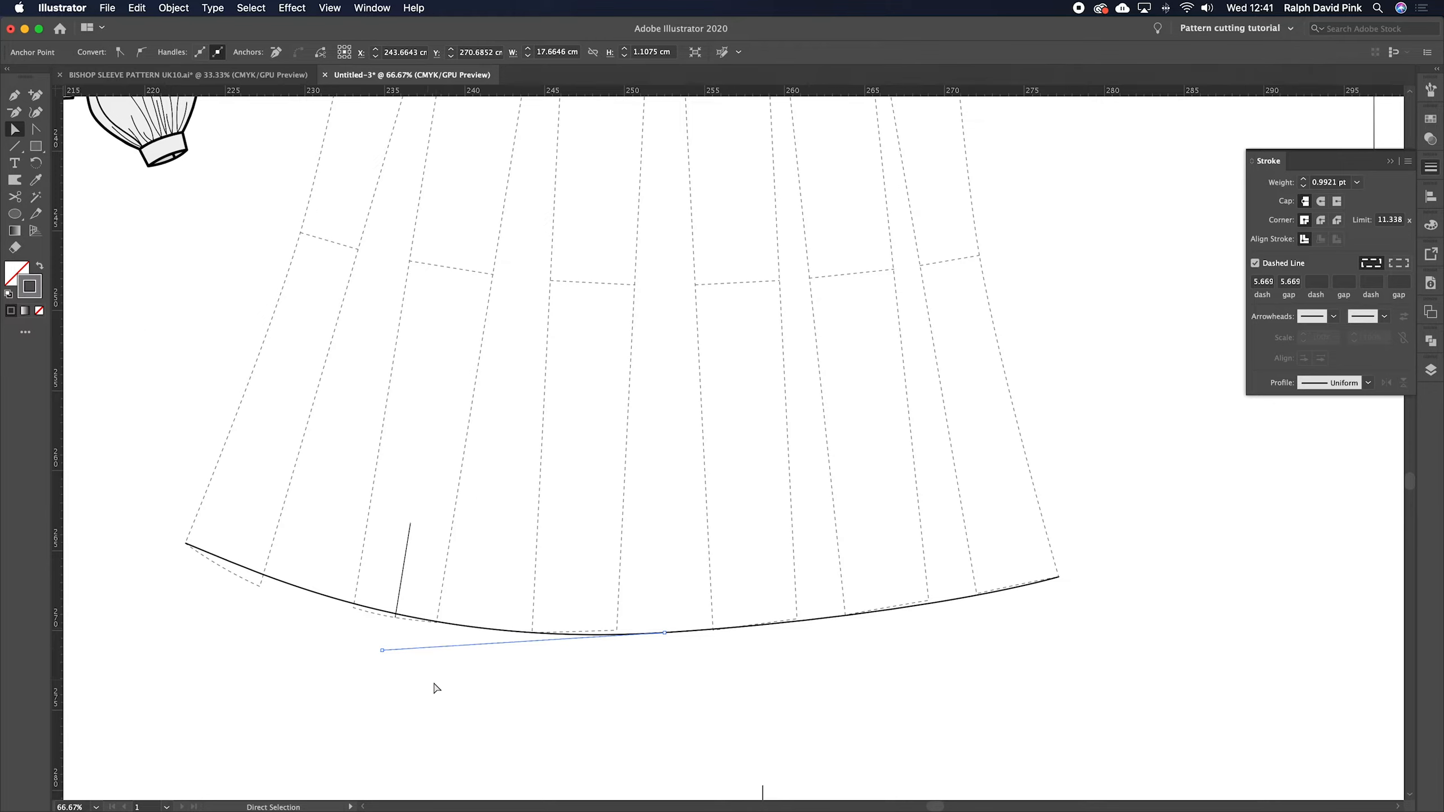
{"action": "key", "text": "Delete"}
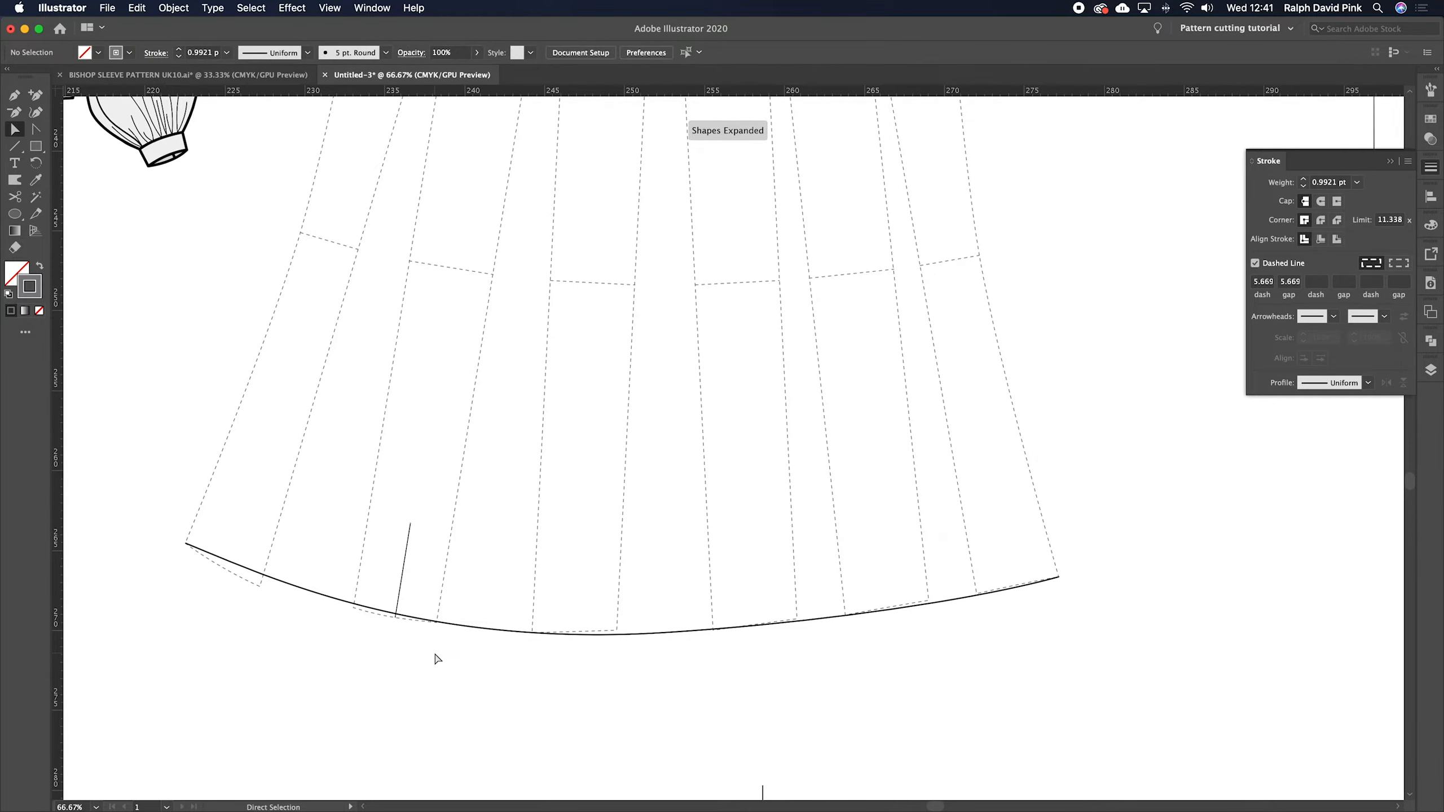
{"action": "key", "text": "super+minus"}
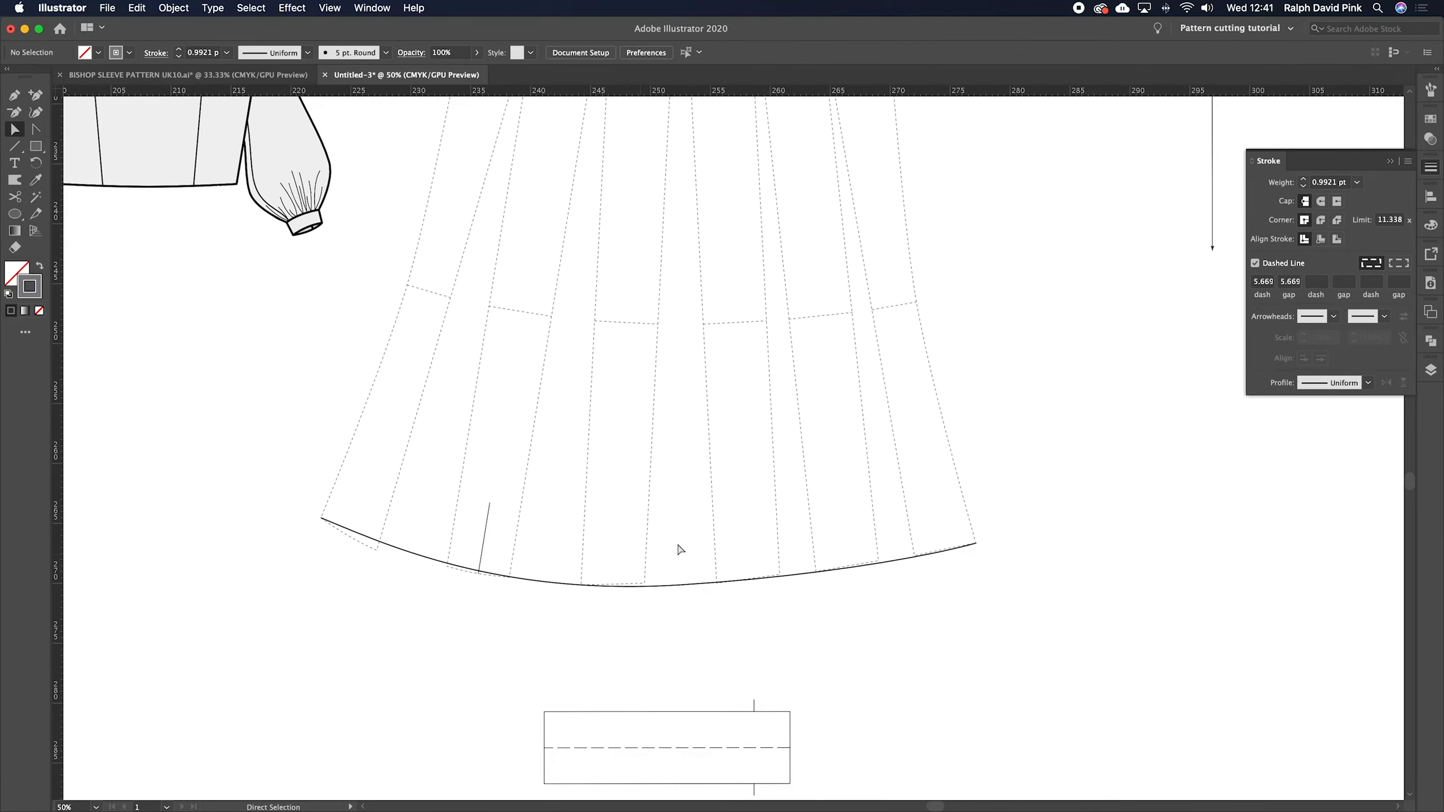
{"action": "scroll", "coordinate": [679, 547], "scroll_direction": "up", "scroll_amount": 5}
{"action": "scroll", "coordinate": [621, 534], "scroll_direction": "down", "scroll_amount": 1}
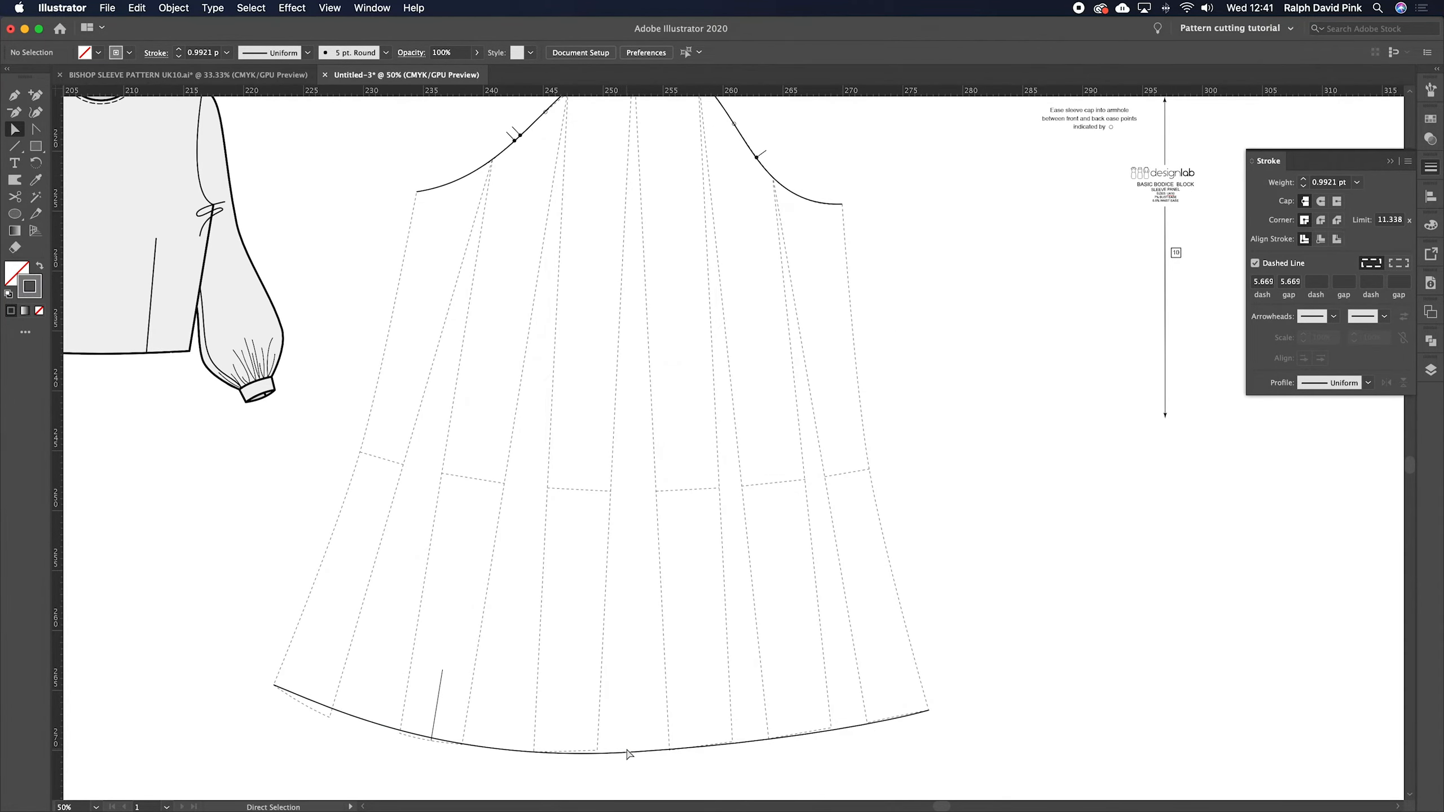
{"action": "left_click", "coordinate": [882, 550]}
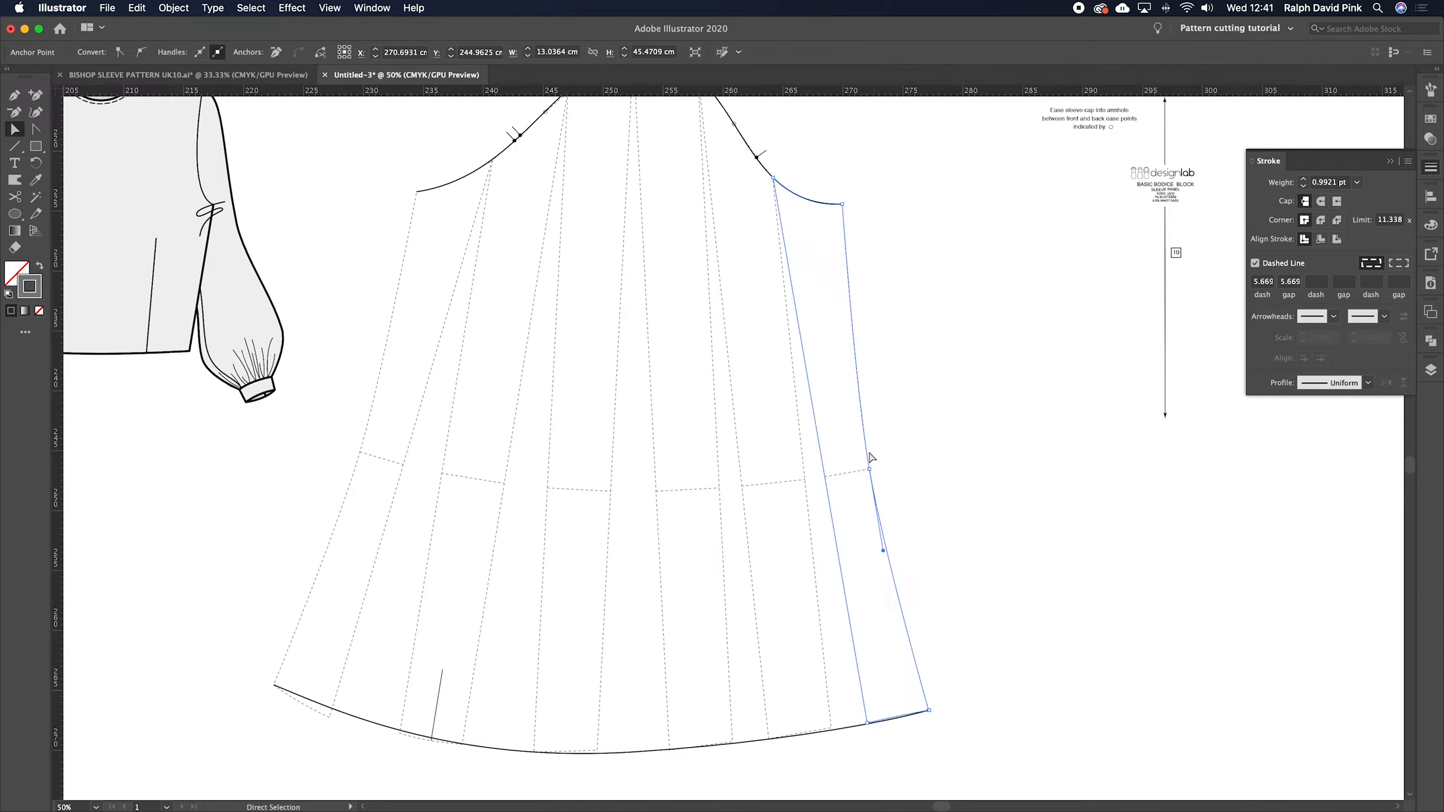
{"action": "left_click", "coordinate": [880, 451]}
{"action": "scroll", "coordinate": [853, 451], "scroll_direction": "right", "scroll_amount": 3}
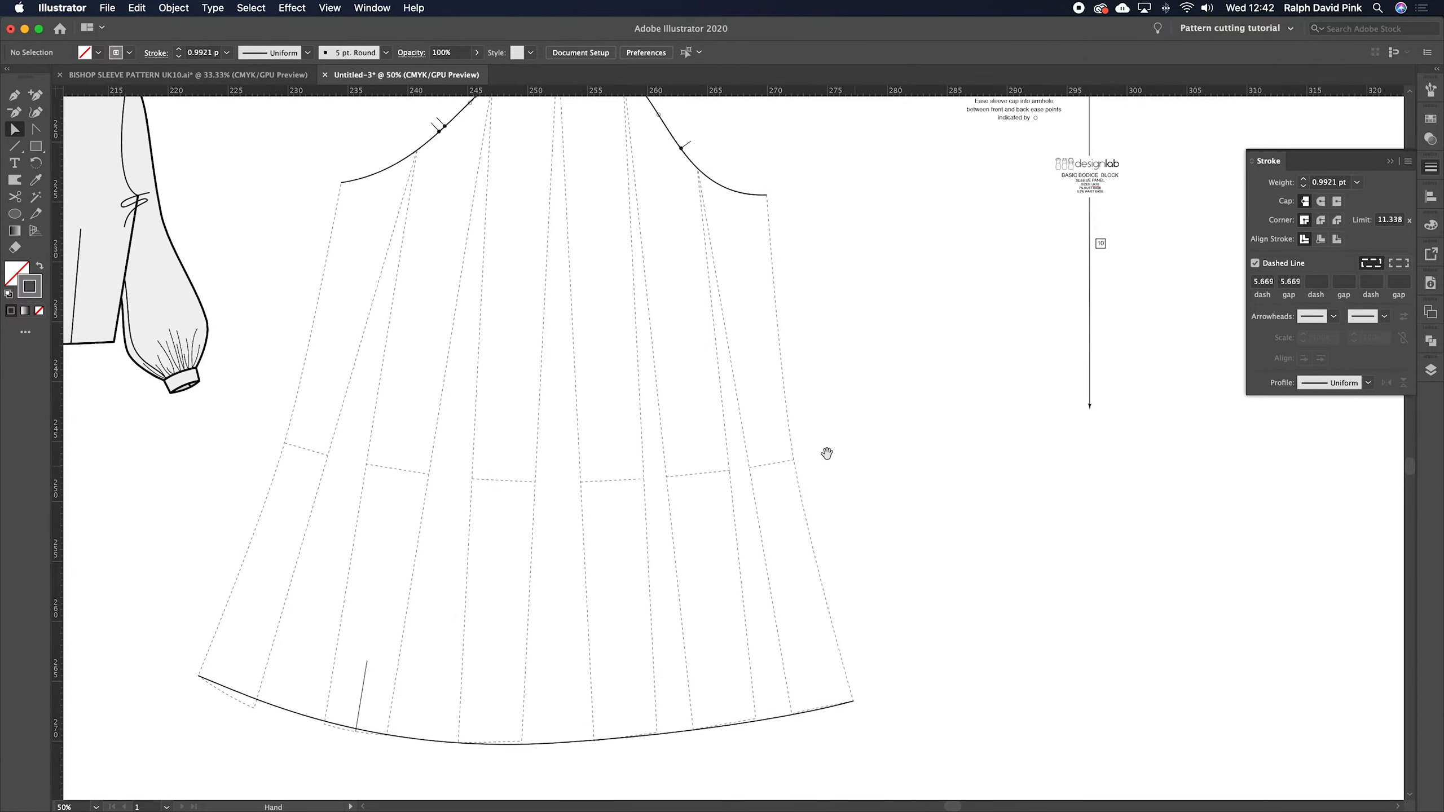
{"action": "left_click", "coordinate": [789, 418]}
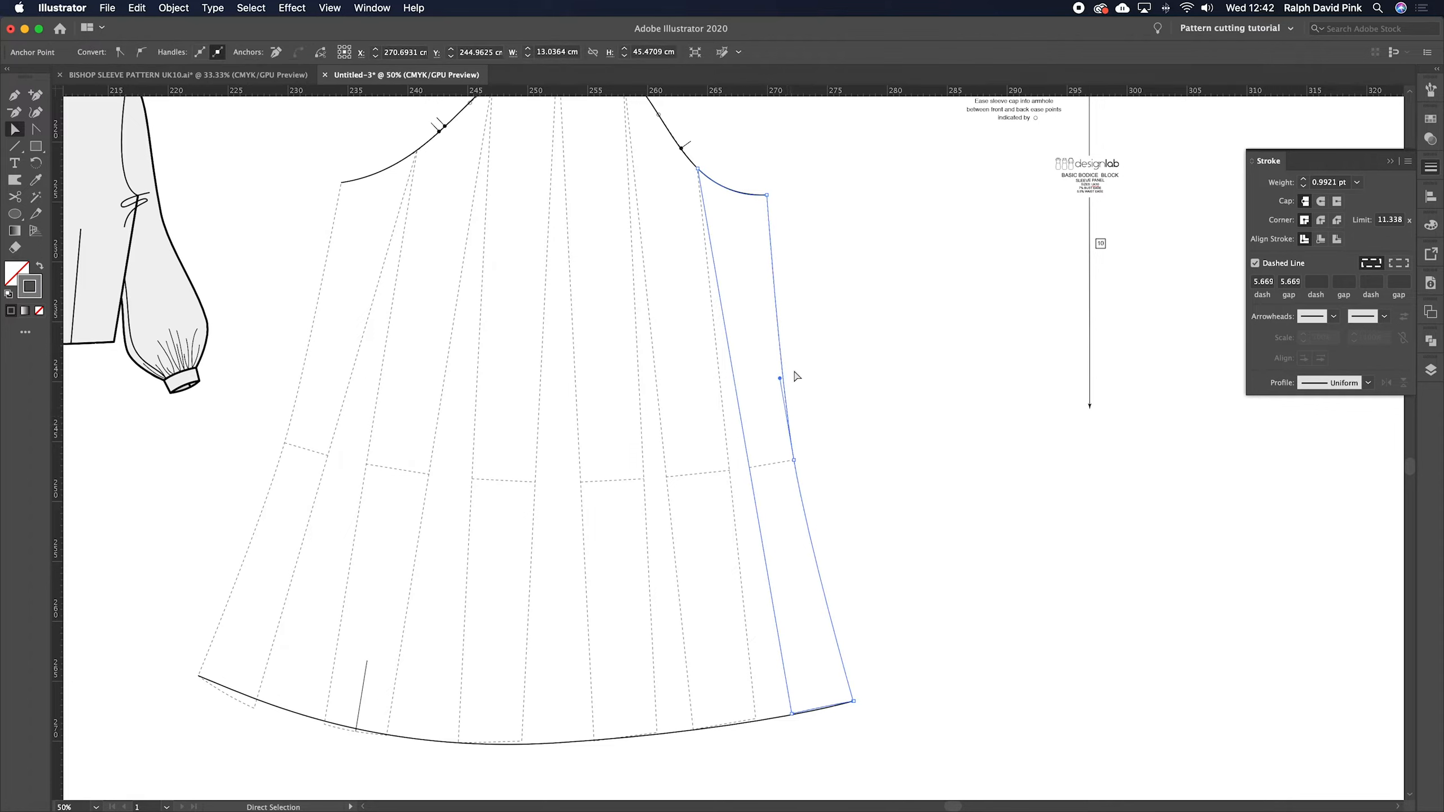
{"action": "left_click", "coordinate": [853, 341]}
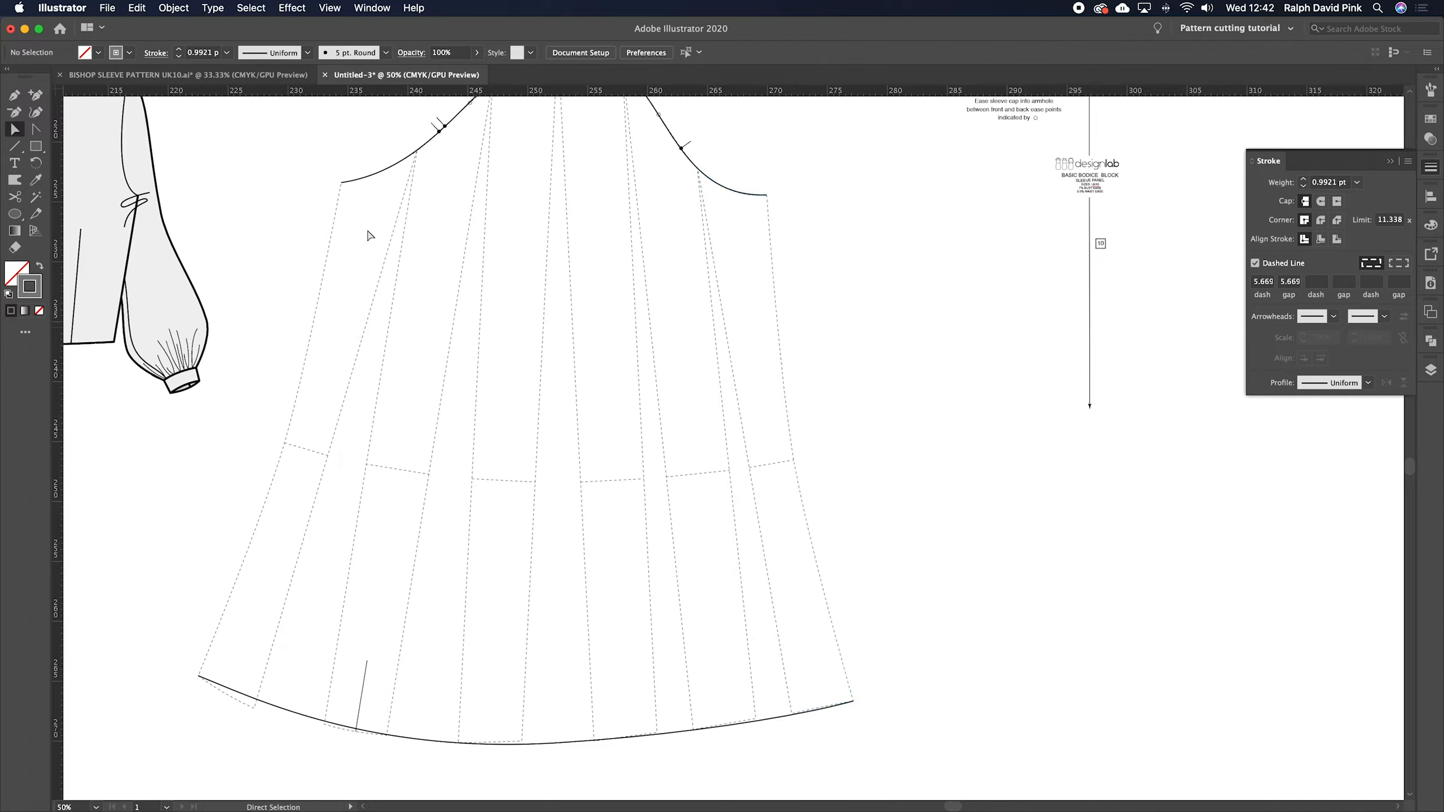
{"action": "left_click", "coordinate": [173, 8]}
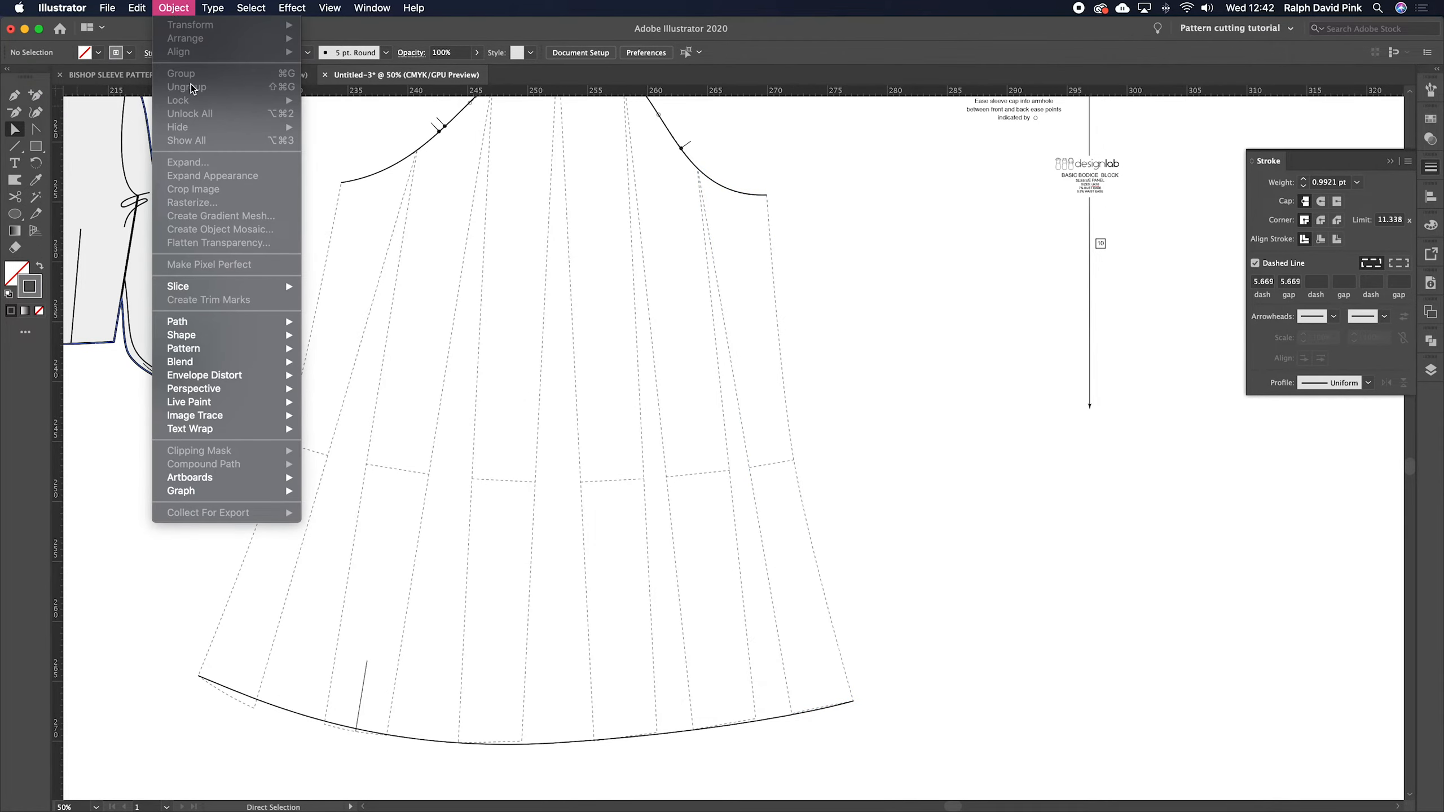
{"action": "left_click", "coordinate": [819, 233]}
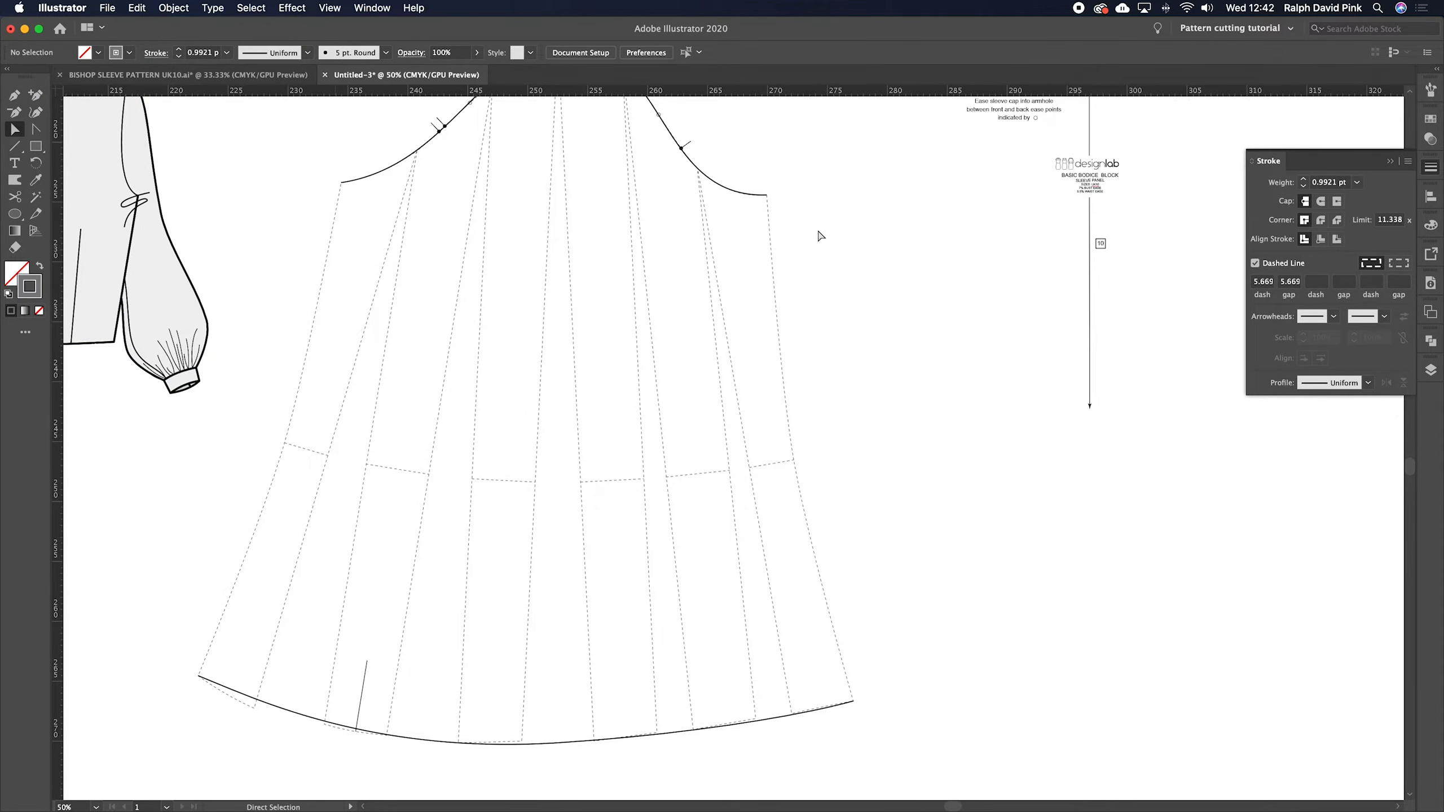
- Cut the rightmost panel's outline with Scissors at the underarm point and the hem corner to separate the right underarm seam
{"action": "left_click", "coordinate": [15, 131]}
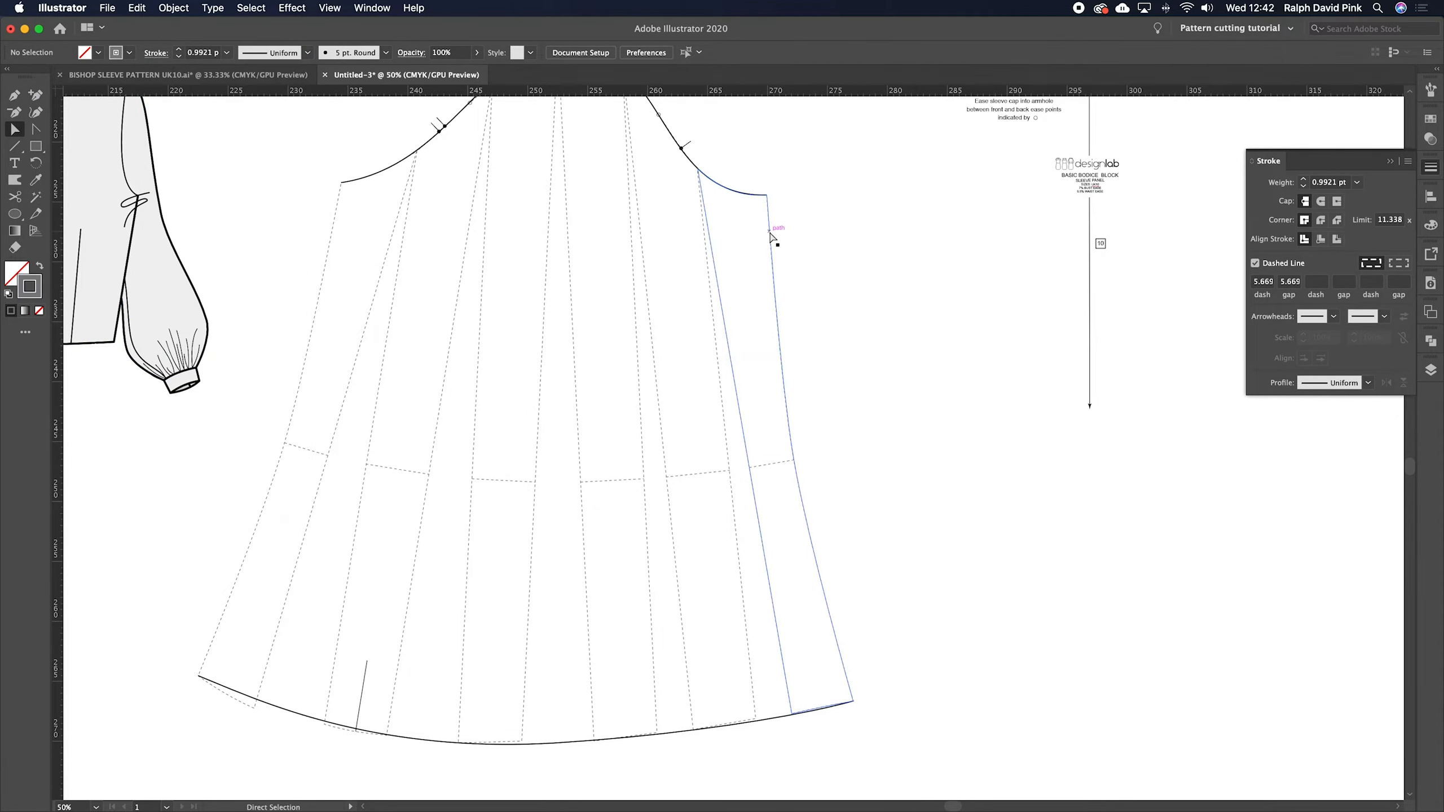
{"action": "left_click", "coordinate": [780, 378]}
{"action": "key", "text": "c"}
{"action": "left_click", "coordinate": [767, 195]}
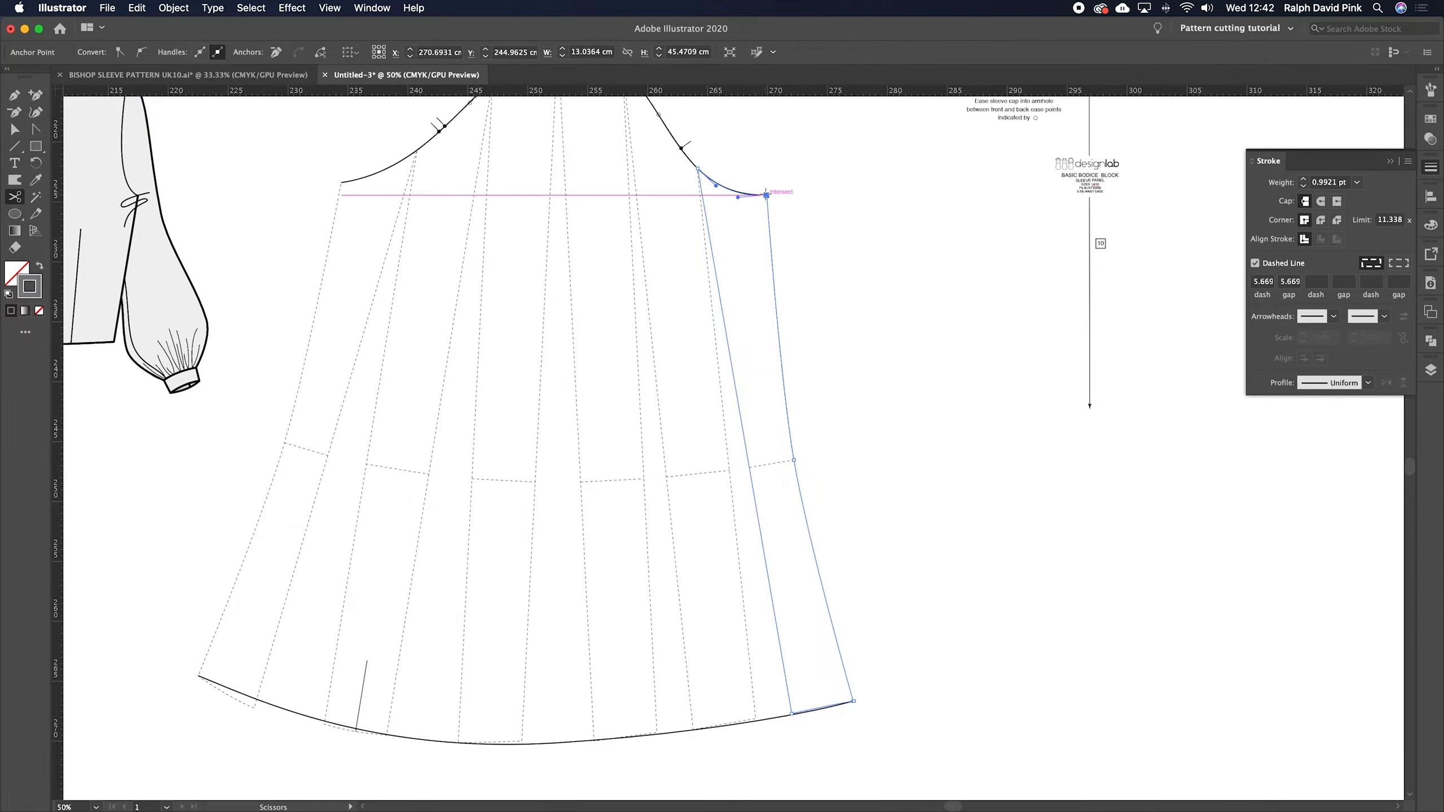
{"action": "left_click", "coordinate": [854, 700]}
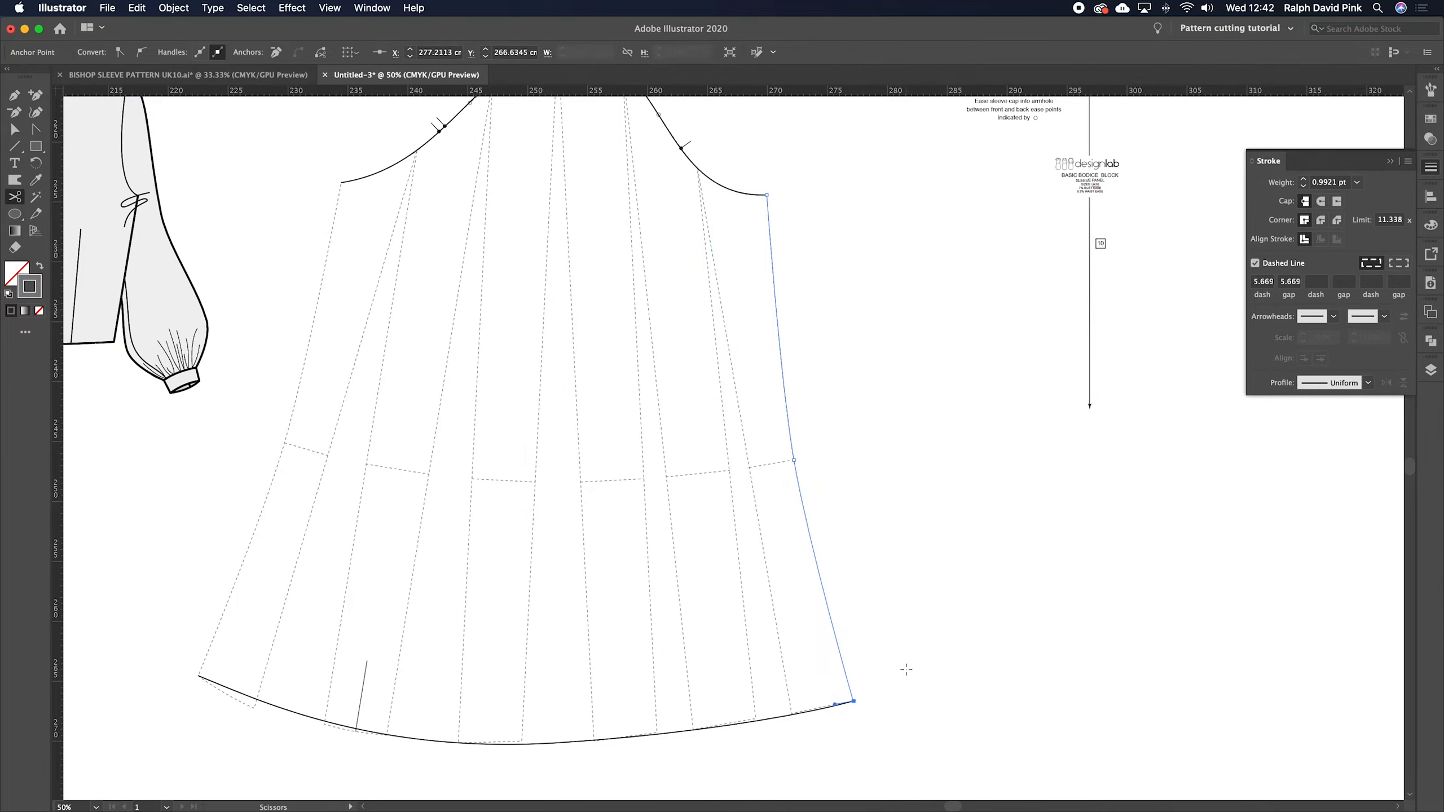
- Cut the leftmost panel's outline with Scissors at the underarm point and the hem corner to separate the left underarm seam
{"action": "left_click", "coordinate": [15, 130]}
{"action": "left_click", "coordinate": [333, 222]}
{"action": "left_click", "coordinate": [15, 196]}
{"action": "left_click", "coordinate": [367, 179]}
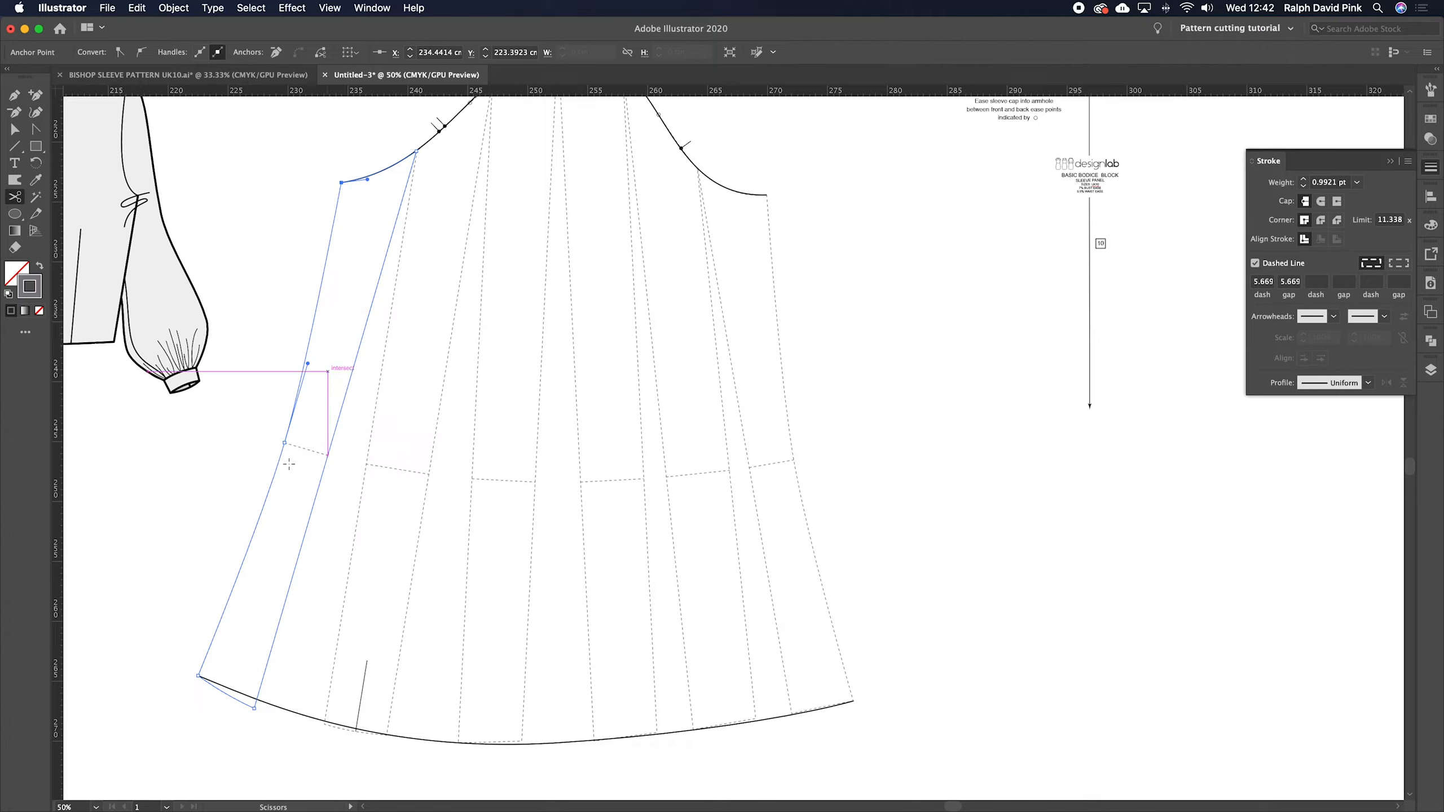
{"action": "left_click", "coordinate": [199, 676]}
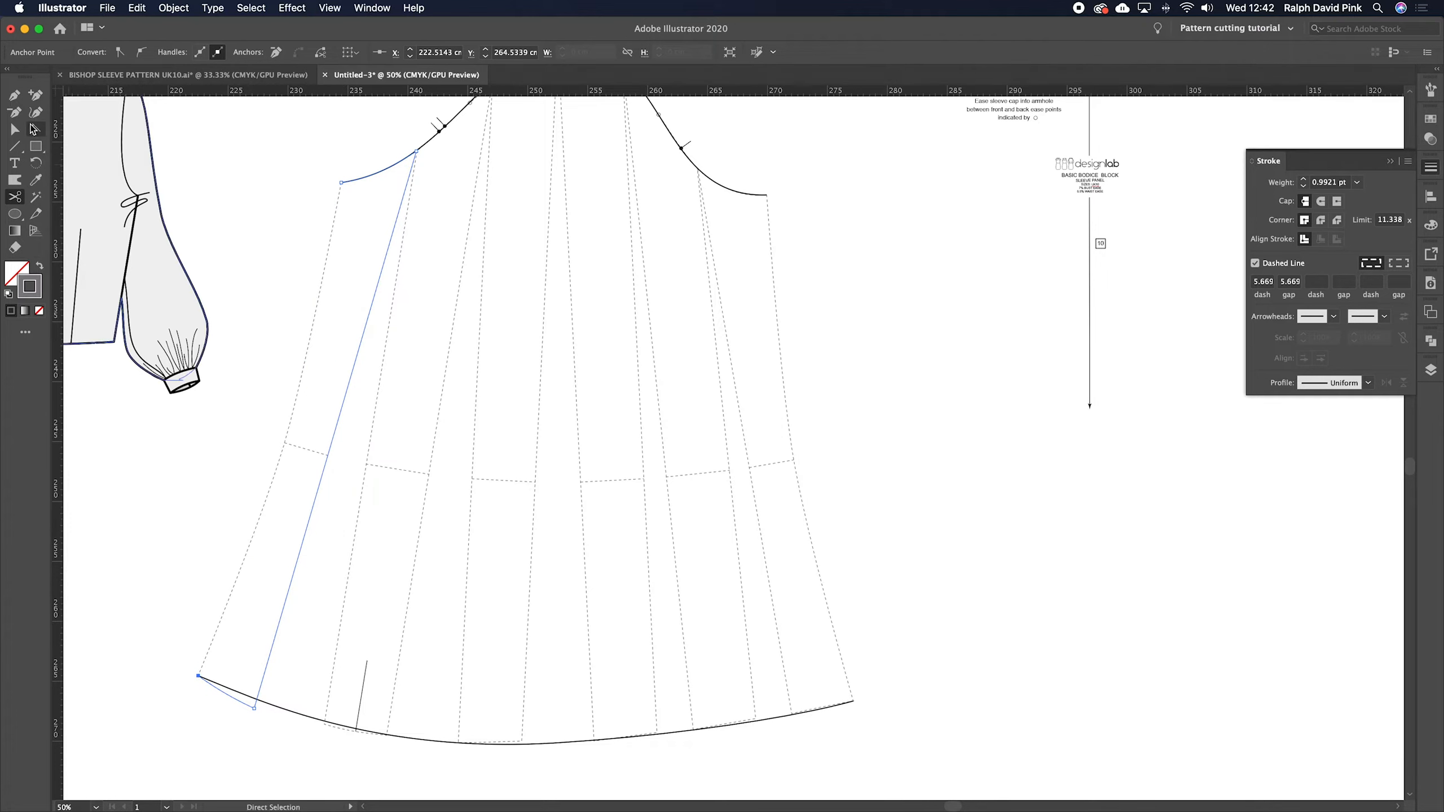
{"action": "left_click", "coordinate": [15, 129]}
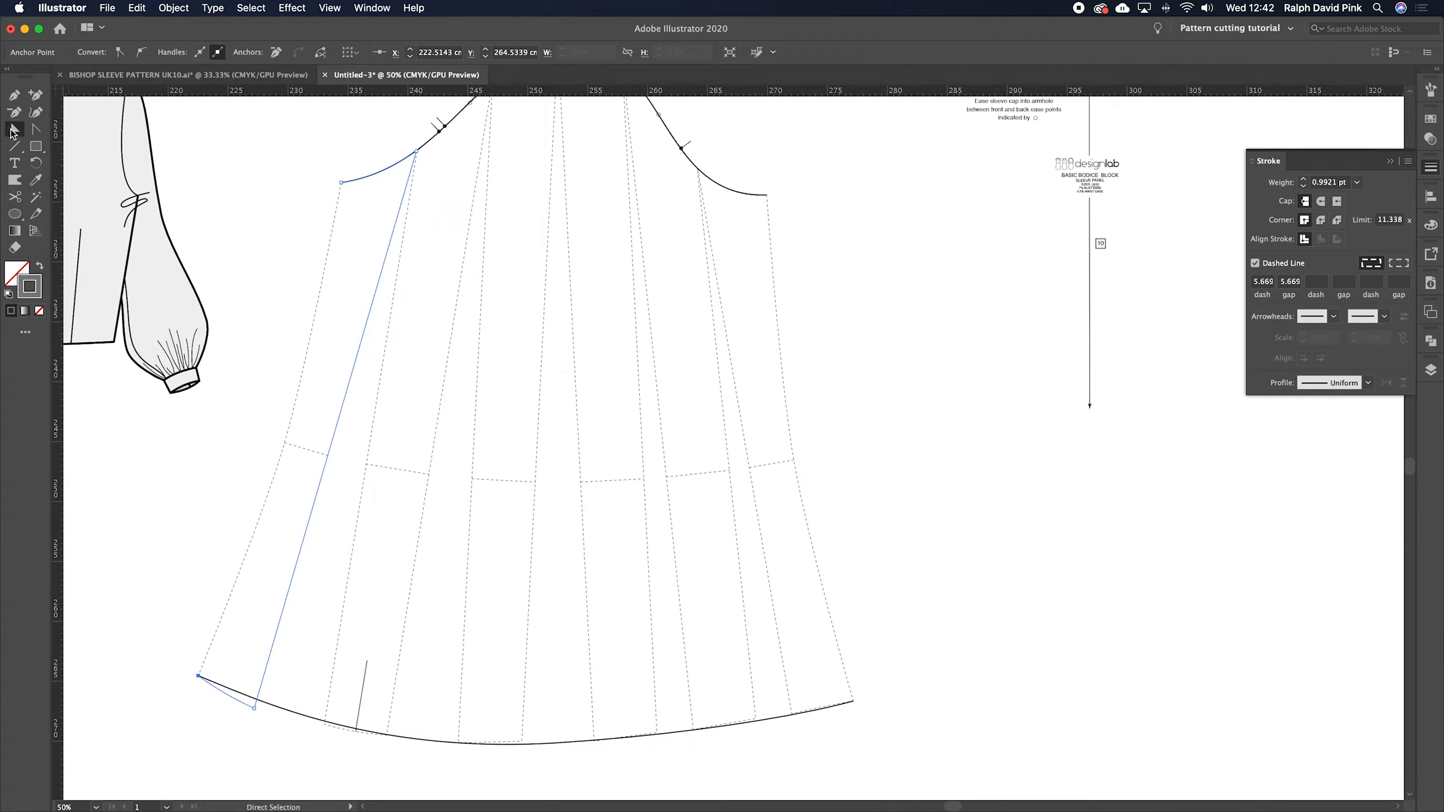
- Join the left underarm seam to the end of the sleeve cap at the left underarm point
{"action": "left_click_drag", "start_coordinate": [328, 168], "coordinate": [345, 185]}
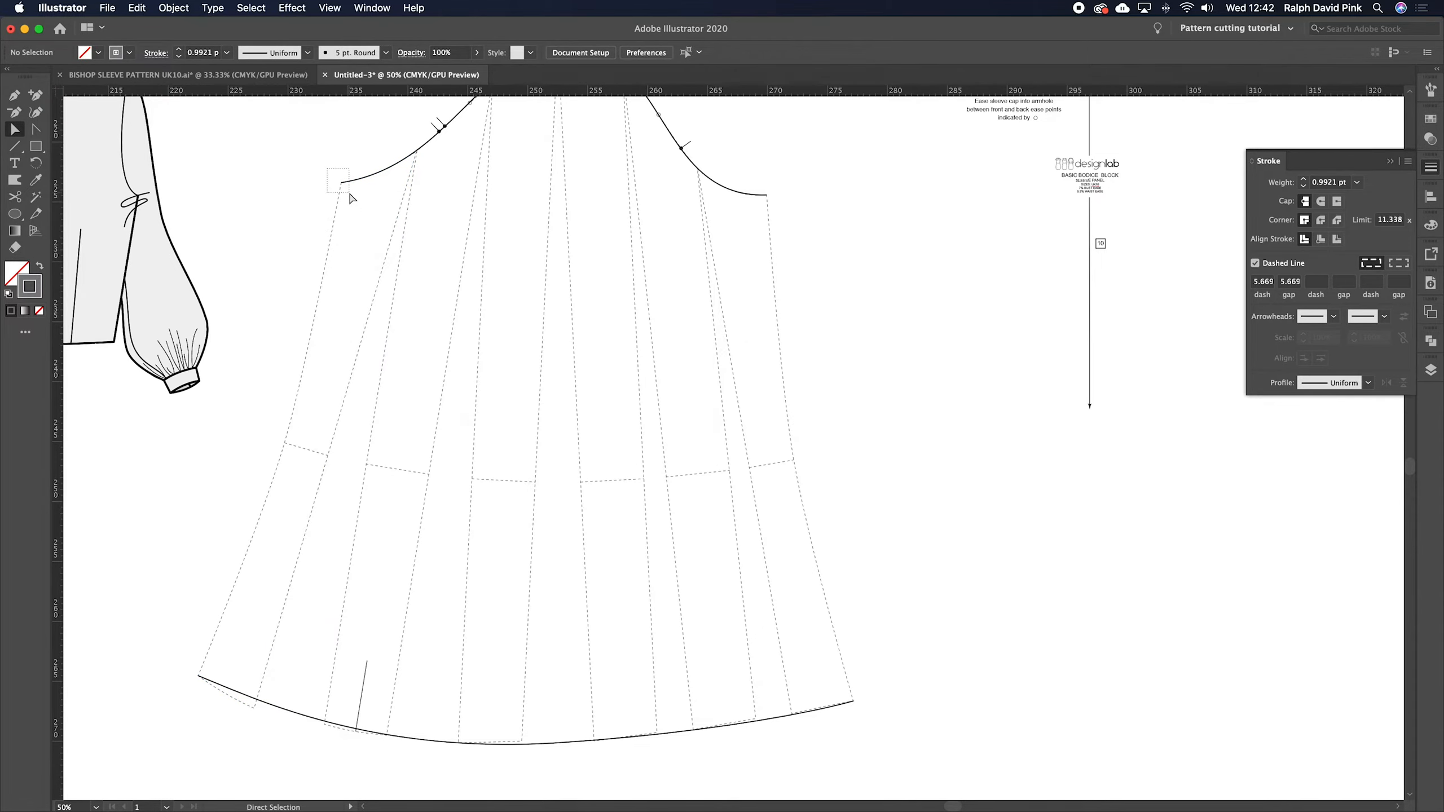
{"action": "key", "text": "super+equal"}
{"action": "key", "text": "super+equal"}
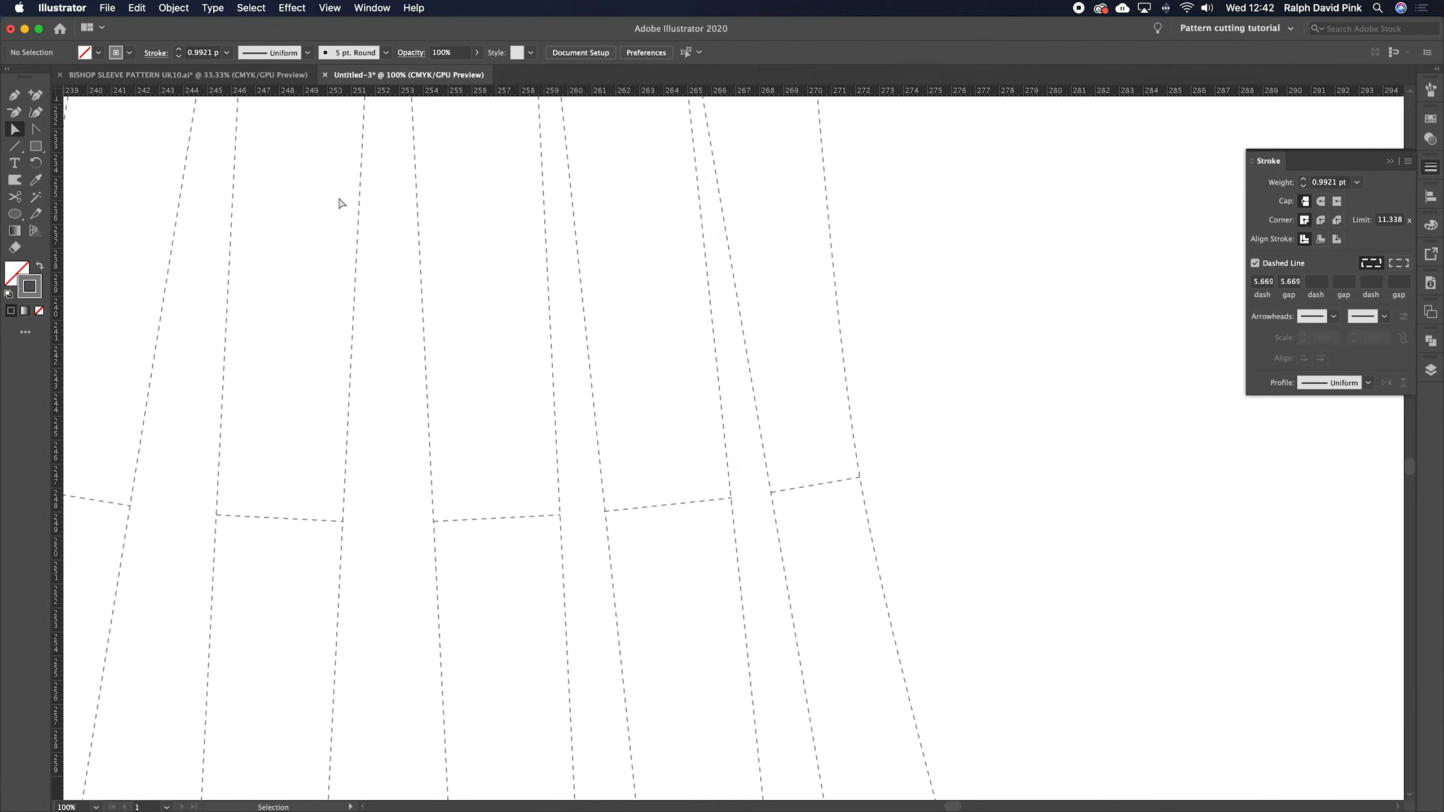
{"action": "left_click_drag", "start_coordinate": [263, 189], "coordinate": [698, 590]}
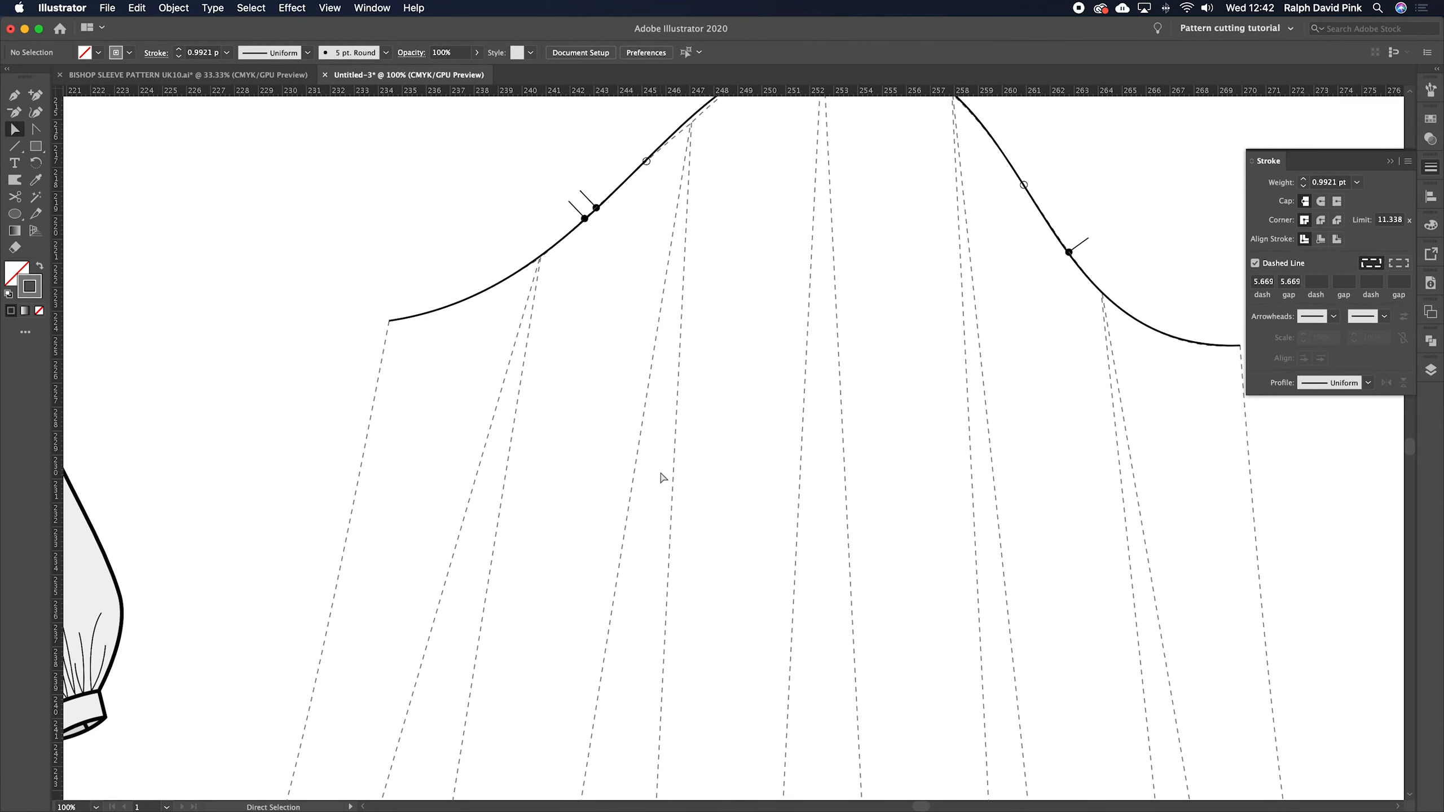
{"action": "left_click", "coordinate": [387, 357]}
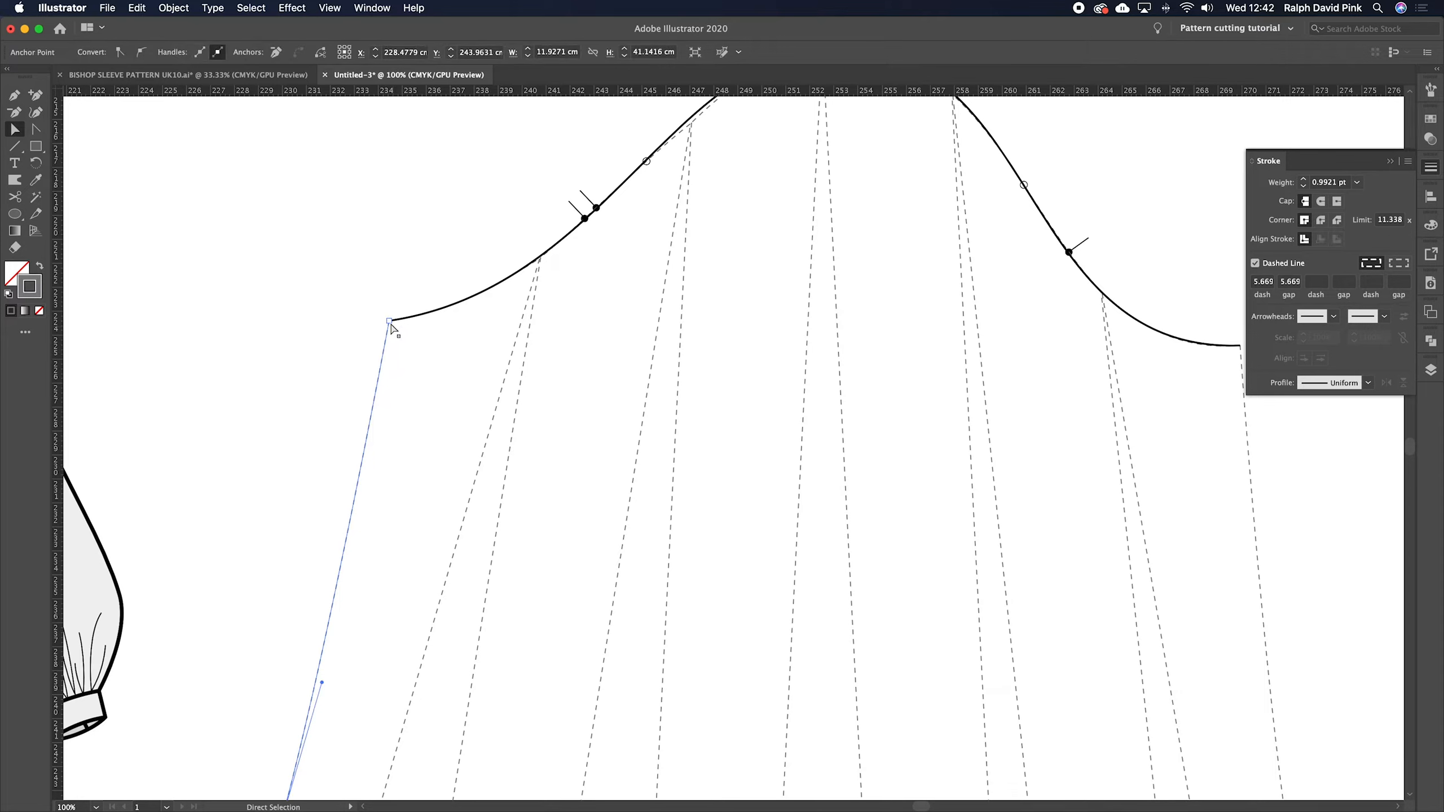
{"action": "left_click", "coordinate": [391, 348]}
{"action": "left_click", "coordinate": [387, 348]}
{"action": "left_click", "coordinate": [390, 322]}
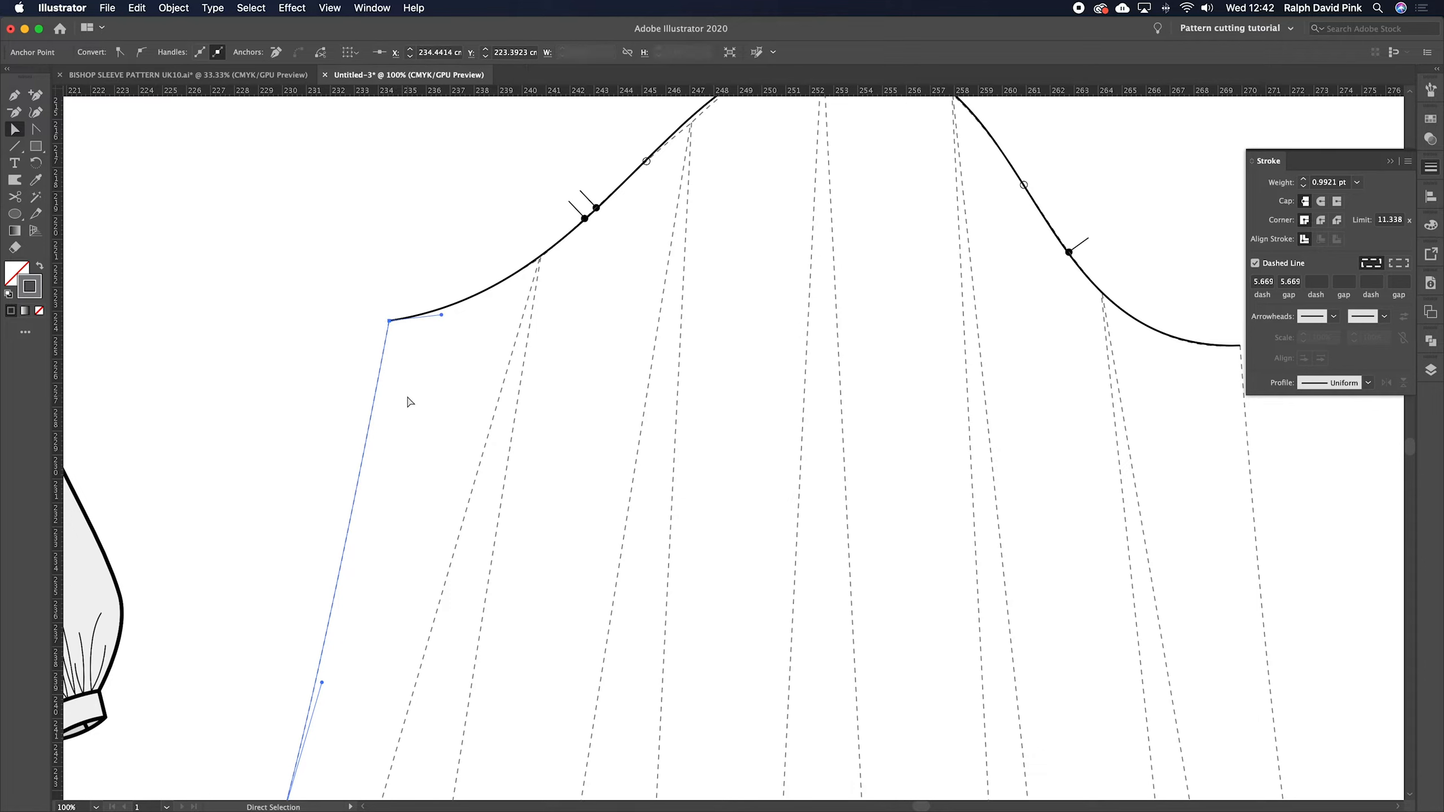
{"action": "left_click", "coordinate": [410, 321], "text": "shift"}
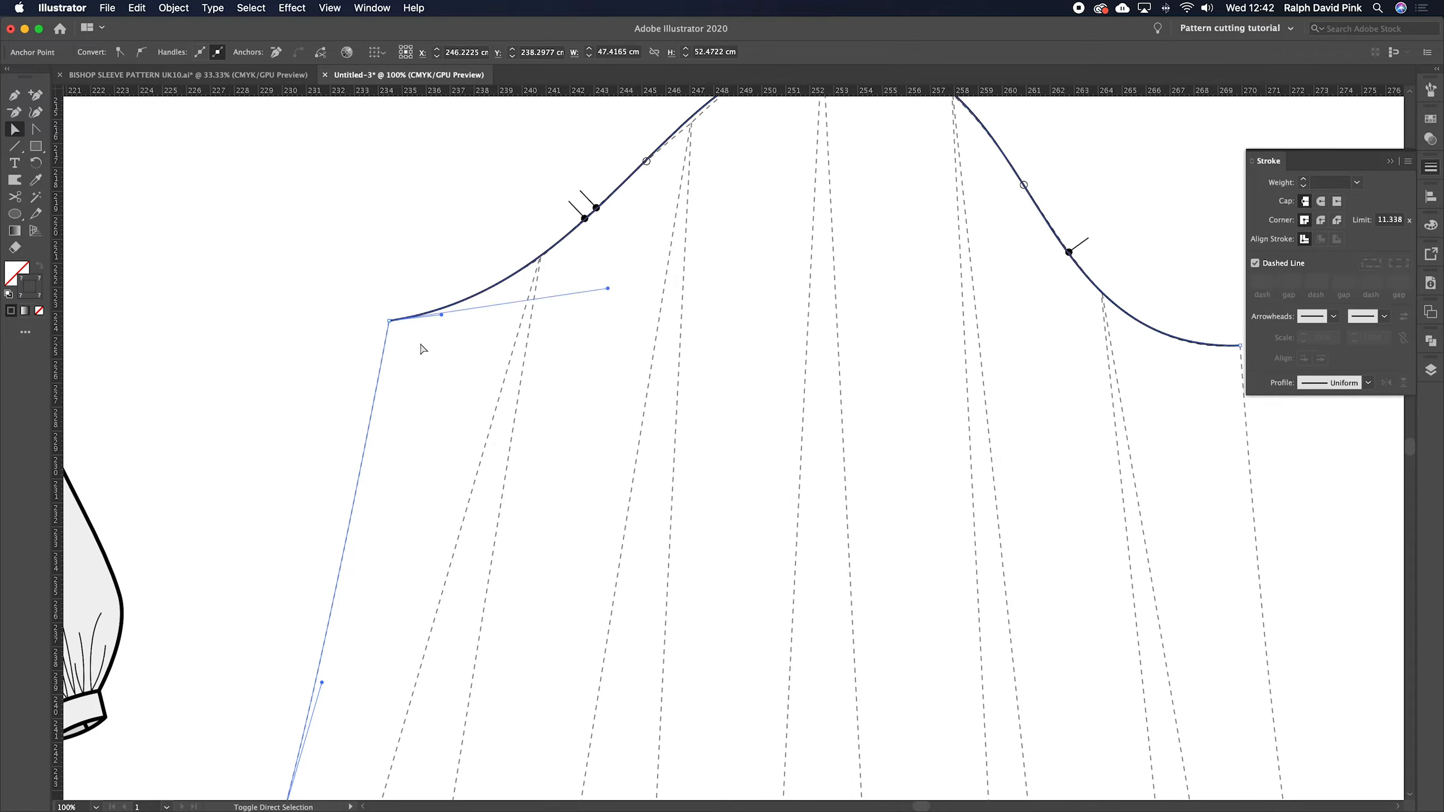
{"action": "left_click", "coordinate": [389, 322]}
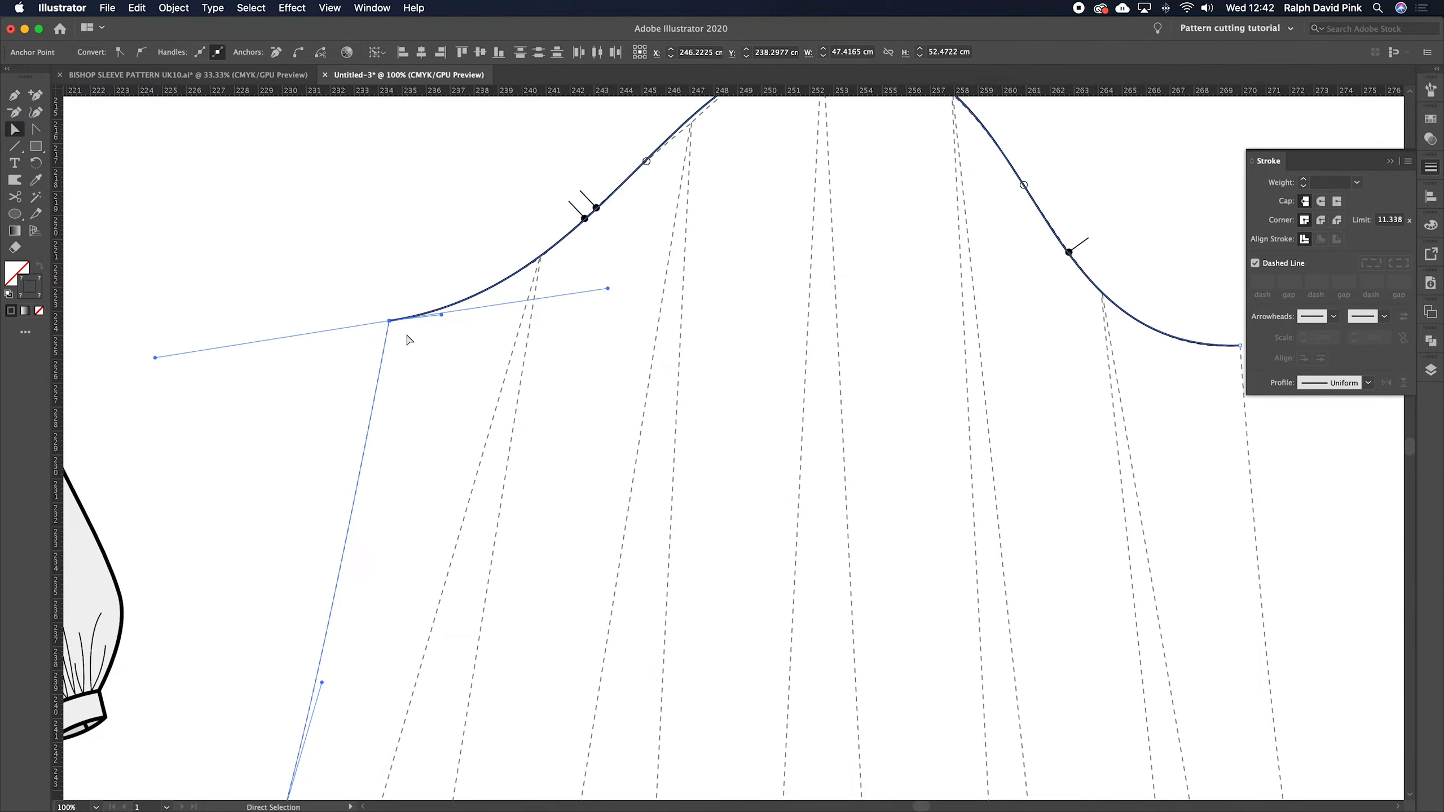
{"action": "right_click", "coordinate": [407, 340]}
{"action": "left_click", "coordinate": [425, 438]}
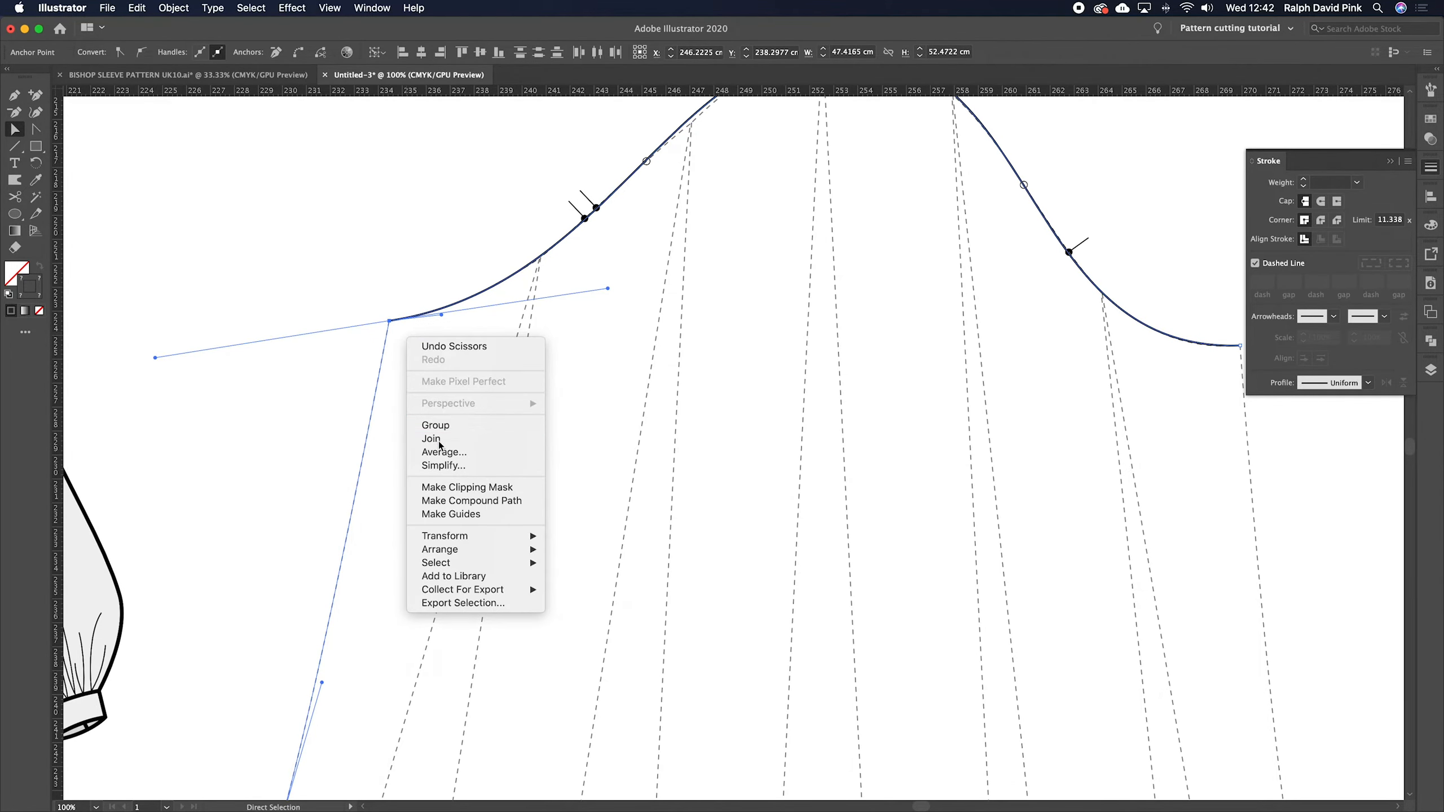
{"action": "left_click", "coordinate": [431, 408]}
- Try to join all the path ends gathered at the left hem corner, including the dashed panel's end
{"action": "scroll", "coordinate": [534, 333], "scroll_direction": "down", "scroll_amount": 15}
{"action": "scroll", "coordinate": [535, 333], "scroll_direction": "left", "scroll_amount": 5}
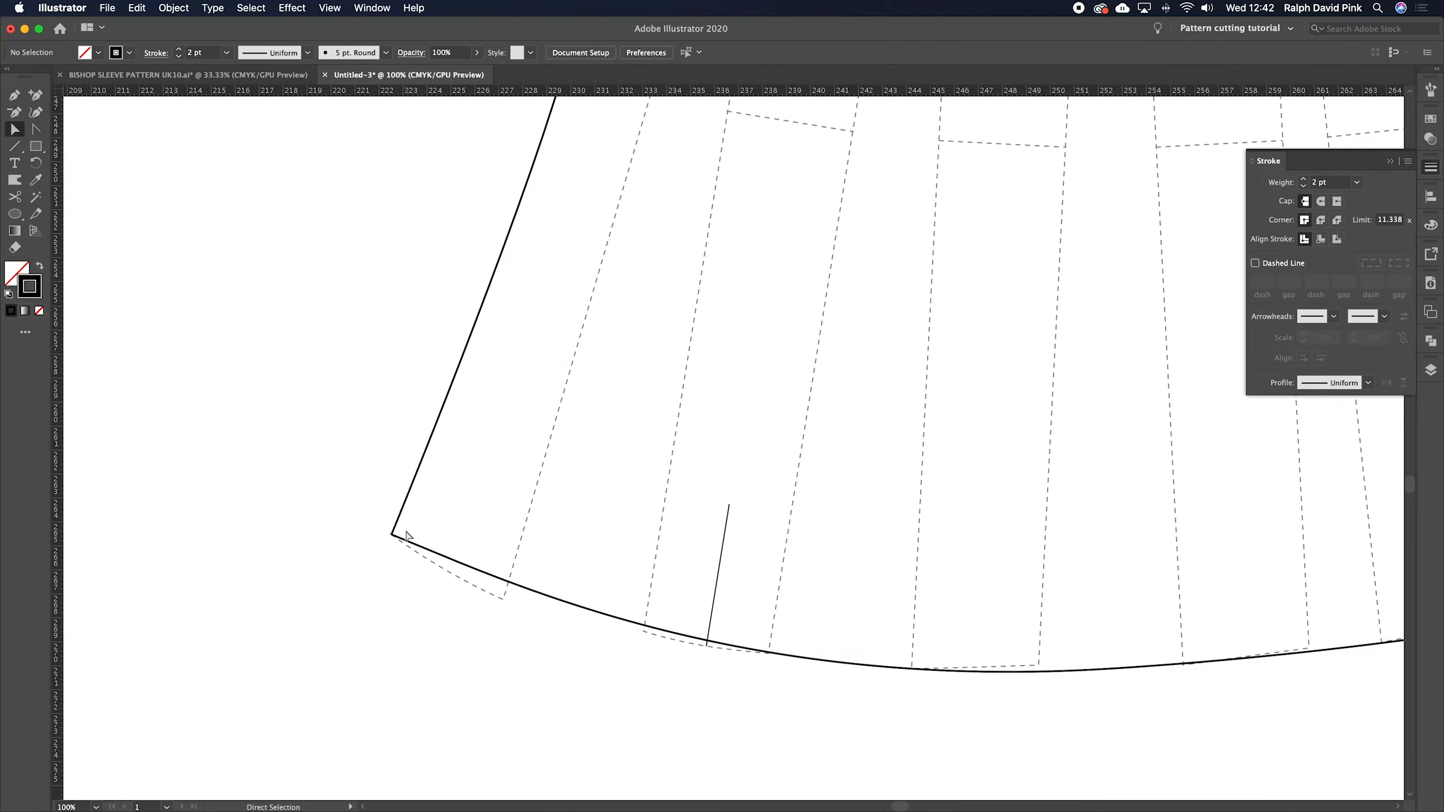
{"action": "left_click", "coordinate": [400, 543]}
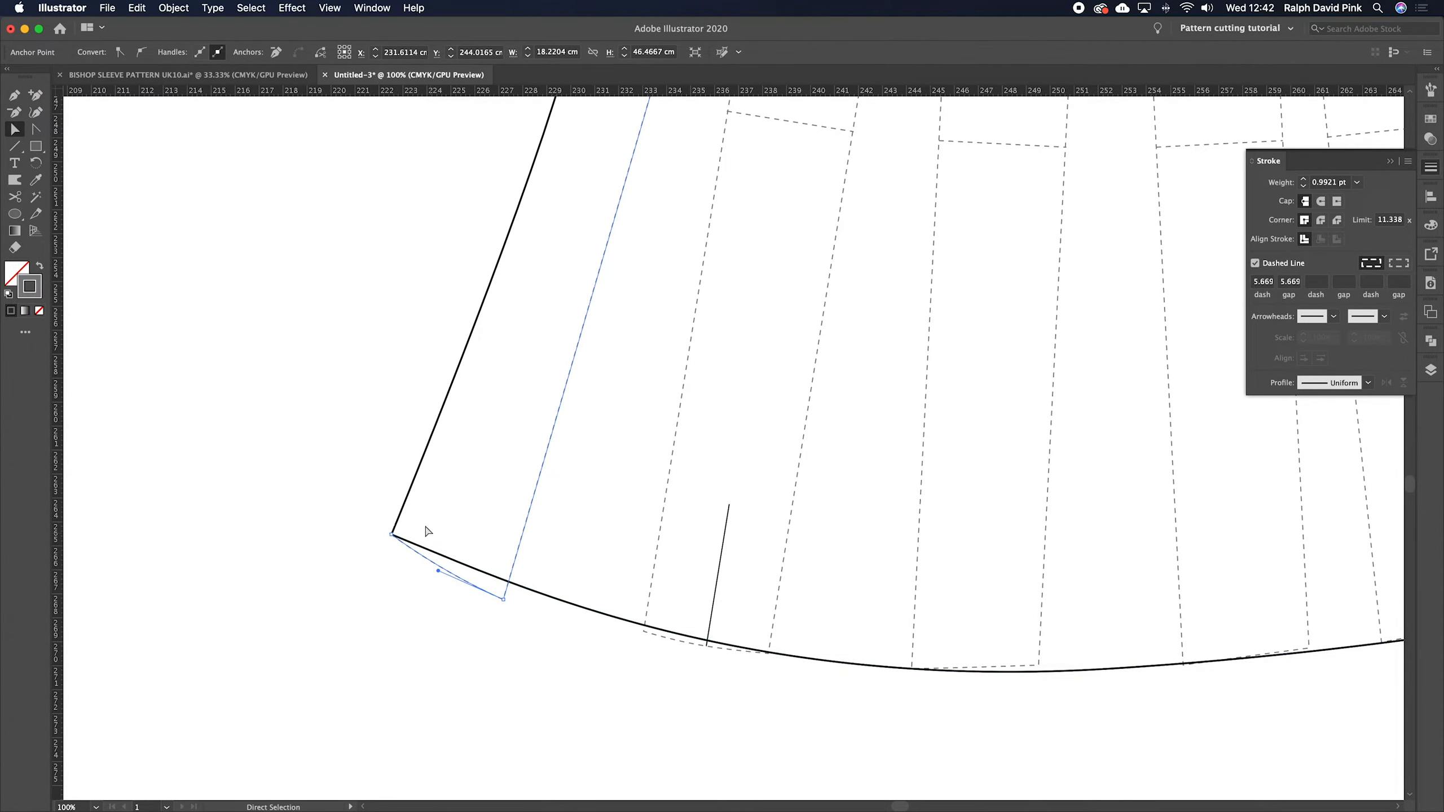
{"action": "left_click_drag", "start_coordinate": [360, 516], "coordinate": [411, 557]}
{"action": "key", "text": "super+j"}
{"action": "right_click", "coordinate": [409, 534]}
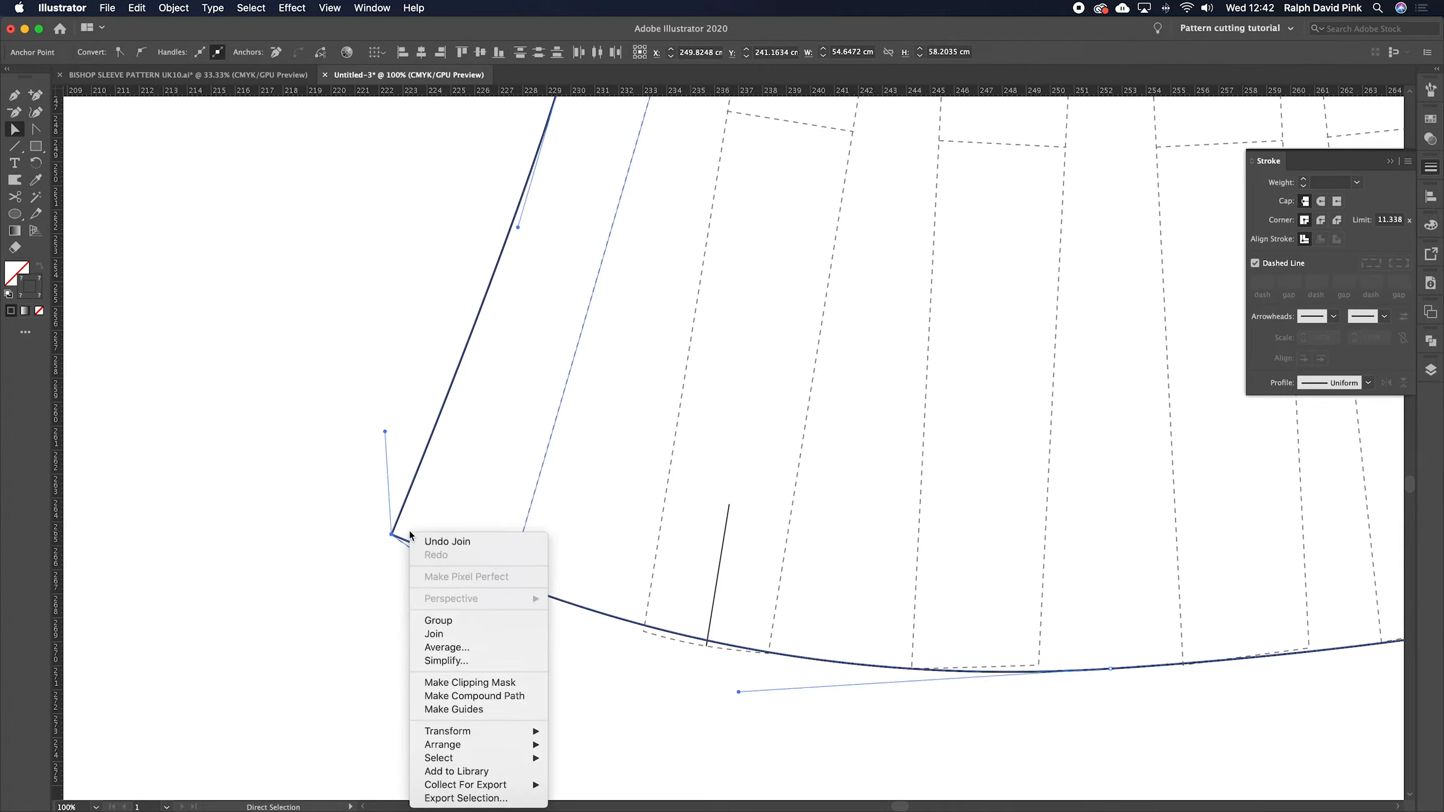
{"action": "left_click", "coordinate": [437, 632]}
{"action": "left_click", "coordinate": [423, 548]}
{"action": "left_click", "coordinate": [406, 522]}
{"action": "left_click", "coordinate": [412, 548]}
{"action": "left_click", "coordinate": [420, 538]}
{"action": "left_click", "coordinate": [413, 551]}
{"action": "left_click", "coordinate": [425, 529]}
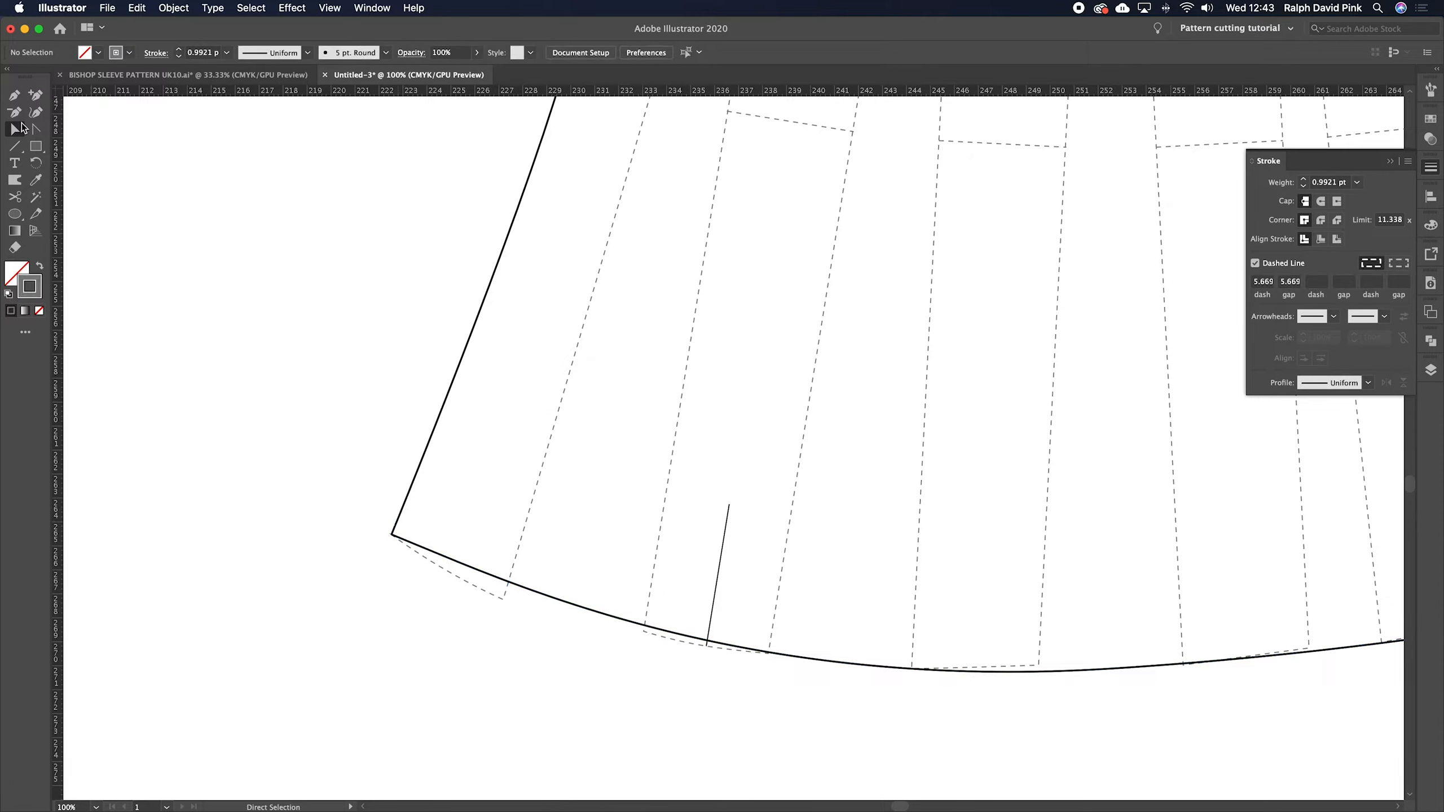
- Join only the left underarm seam and the curved hem at the left hem corner
{"action": "left_click", "coordinate": [405, 506]}
{"action": "left_click", "coordinate": [393, 535]}
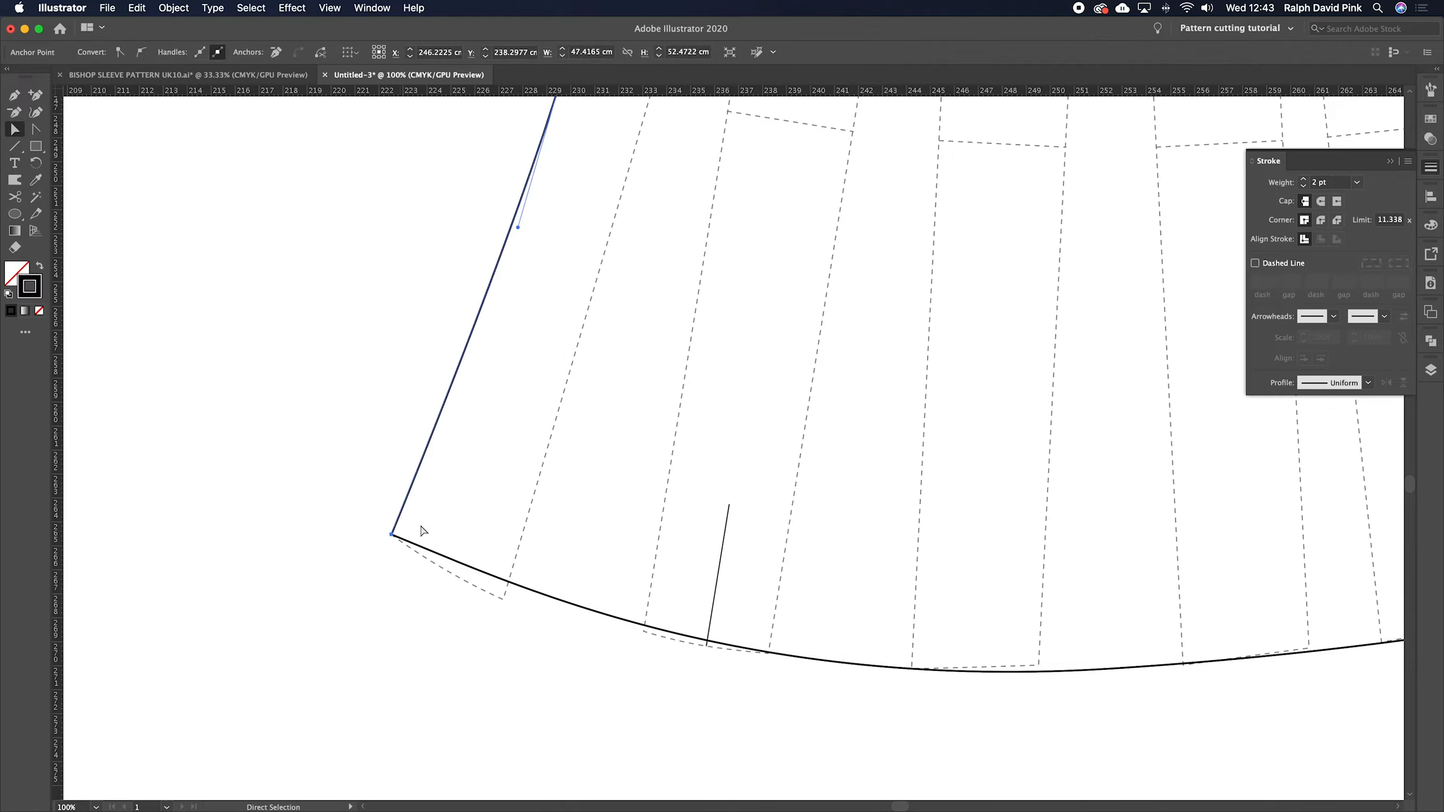
{"action": "left_click", "coordinate": [428, 551]}
{"action": "left_click", "coordinate": [391, 535], "text": "shift"}
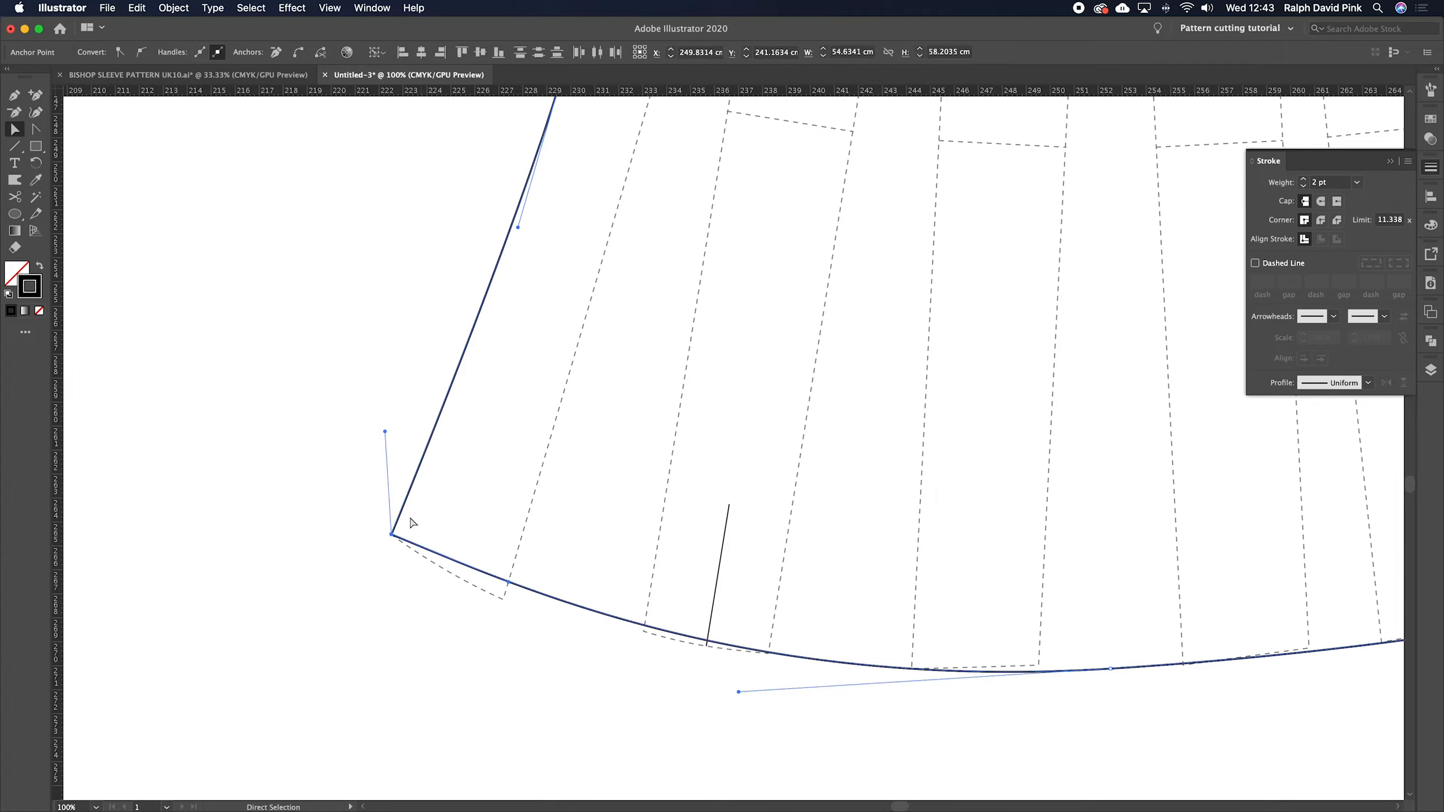
{"action": "right_click", "coordinate": [419, 500]}
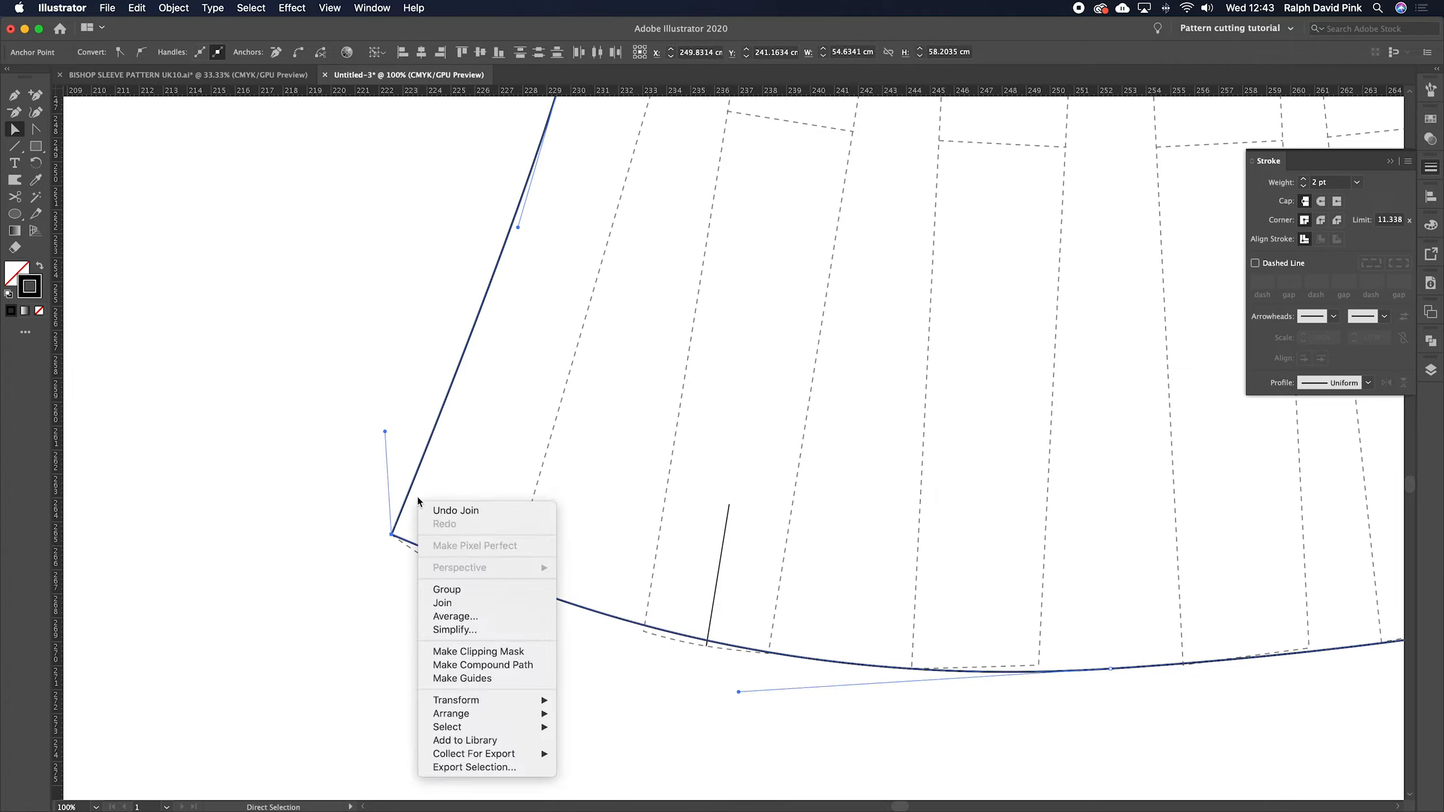
{"action": "left_click", "coordinate": [470, 603]}
{"action": "left_click", "coordinate": [457, 578]}
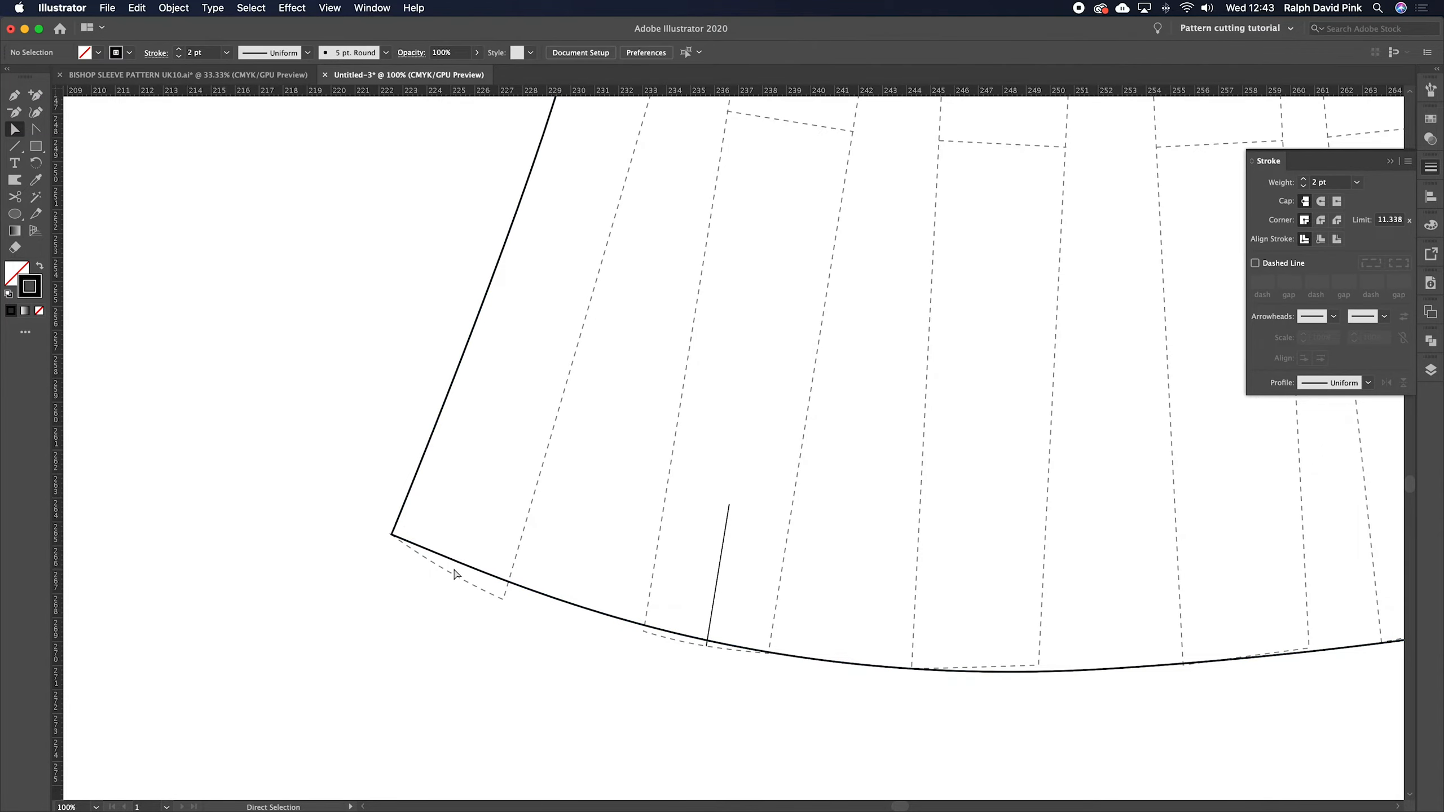
{"action": "left_click", "coordinate": [464, 565]}
- Remove the surplus anchor points at the right hem corner where the dashed panel and underarm seam overlap
{"action": "scroll", "coordinate": [438, 502], "scroll_direction": "right", "scroll_amount": 15}
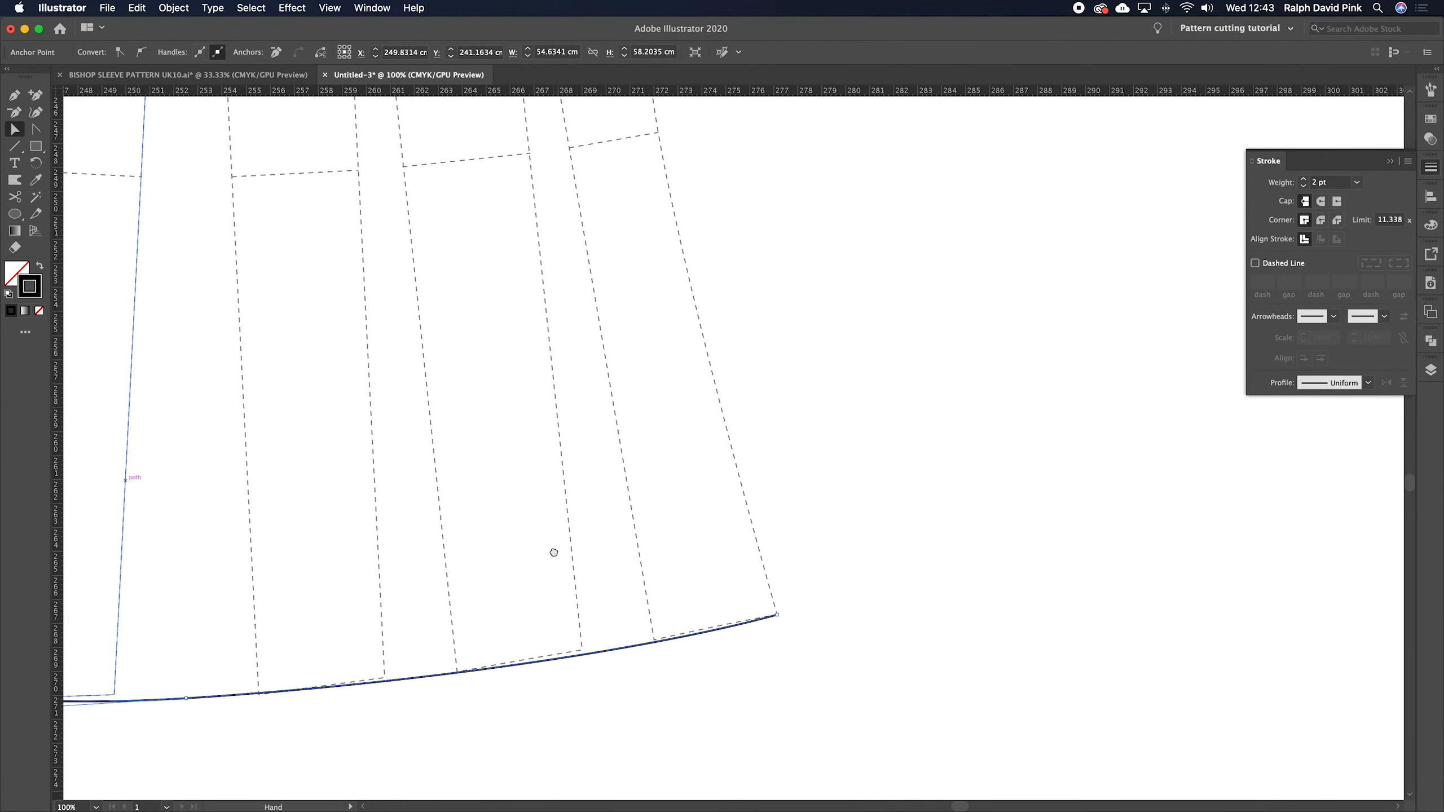
{"action": "left_click", "coordinate": [790, 595]}
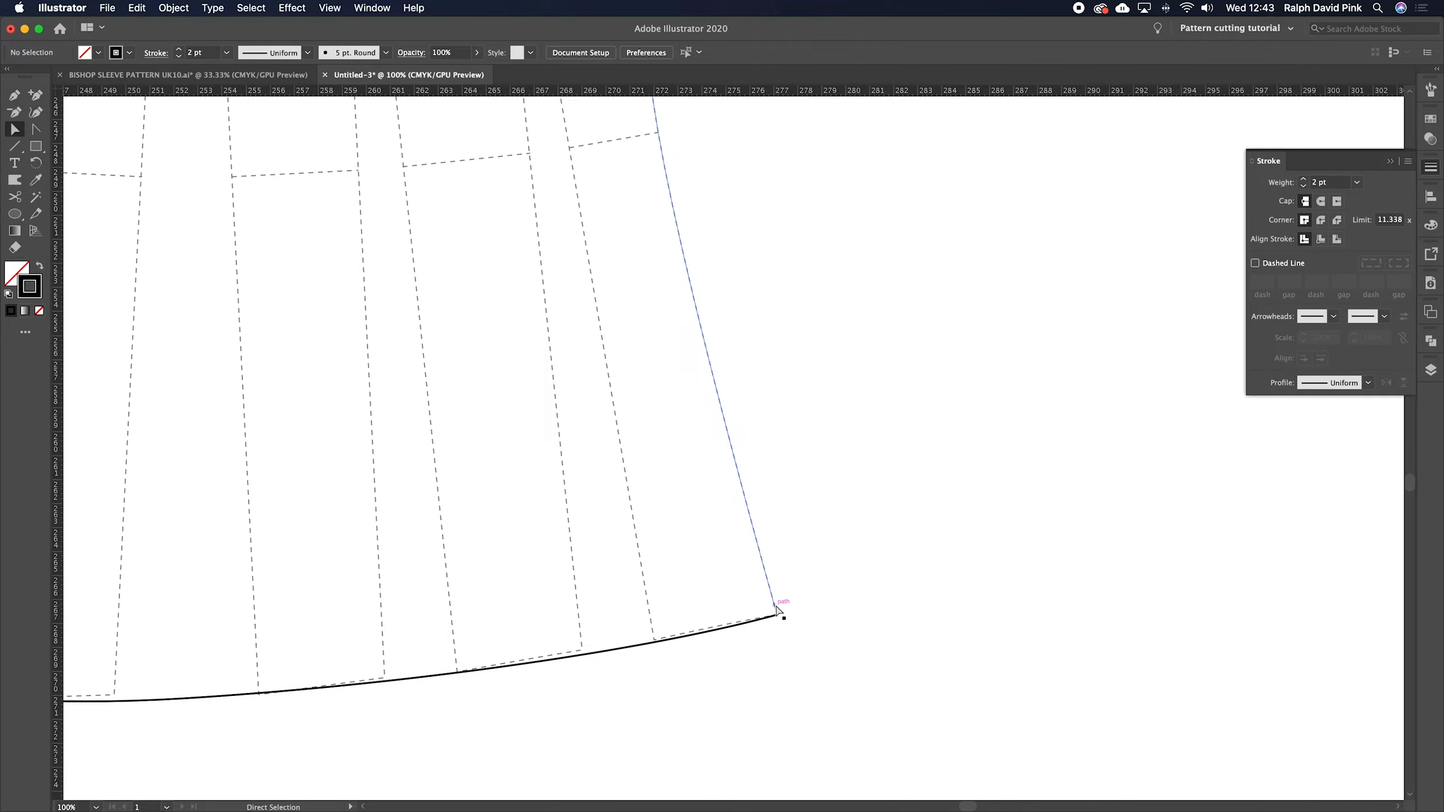
{"action": "left_click", "coordinate": [778, 614]}
{"action": "key", "text": "super+equal"}
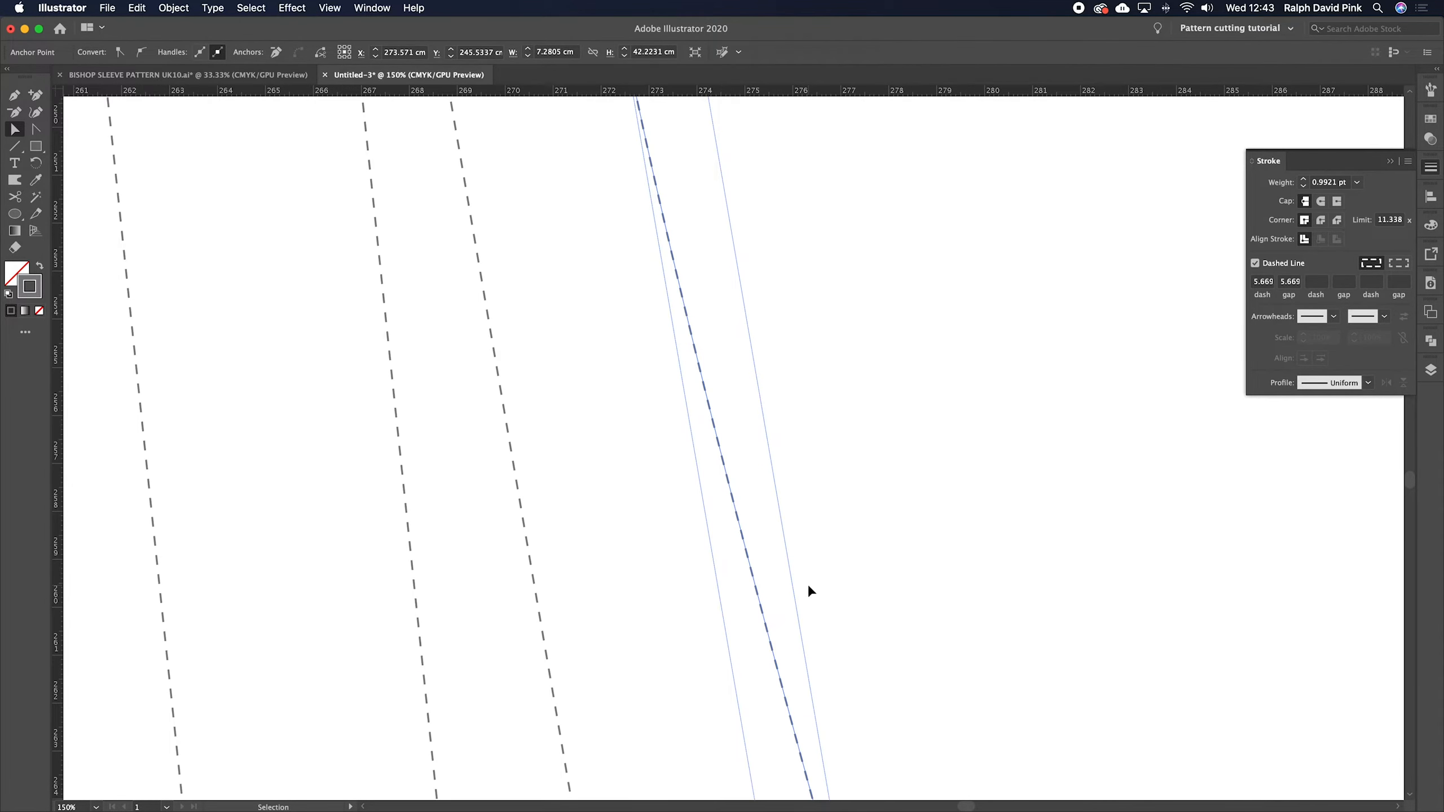
{"action": "scroll", "coordinate": [764, 332], "scroll_direction": "down", "scroll_amount": 4}
{"action": "left_click", "coordinate": [838, 445]}
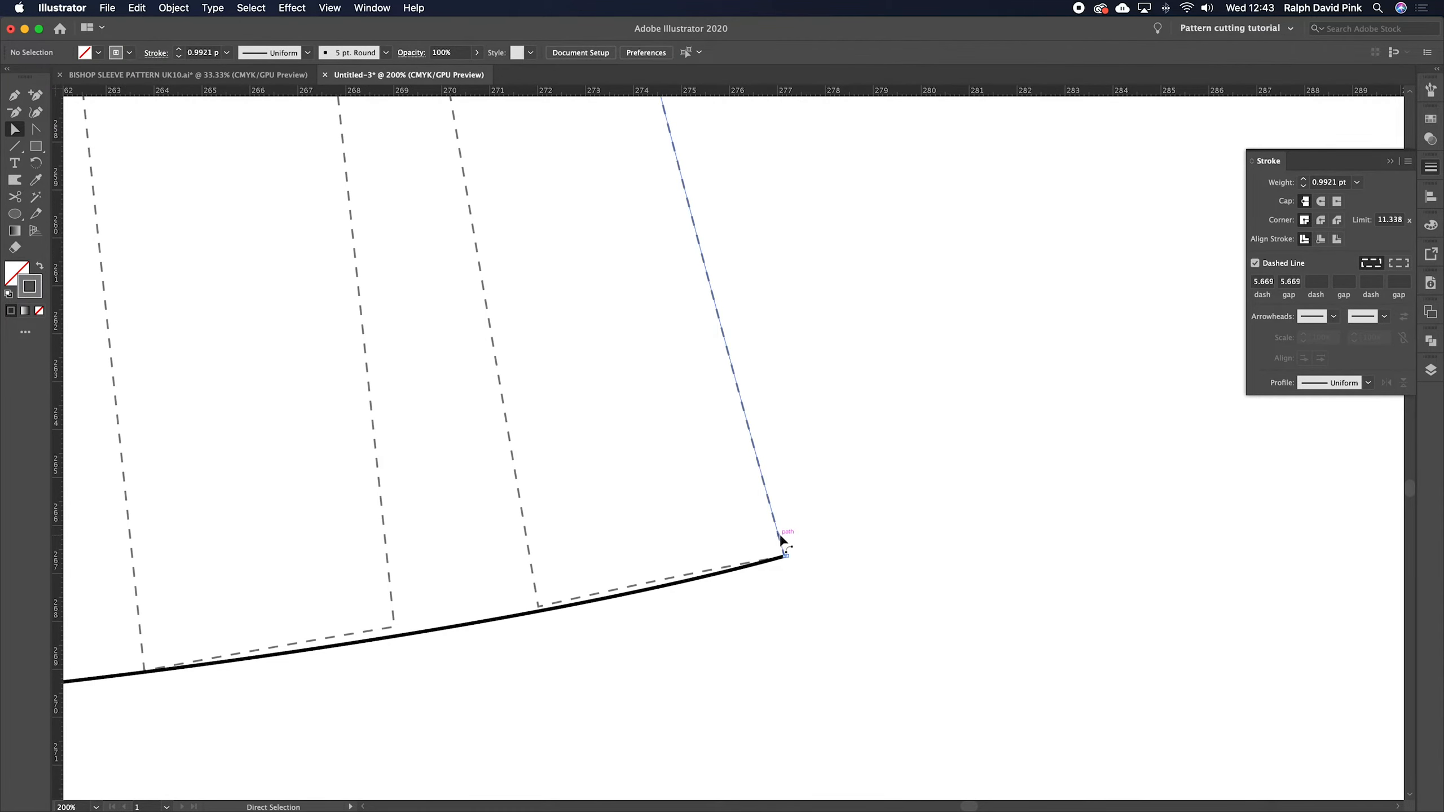
{"action": "left_click", "coordinate": [782, 553]}
{"action": "key", "text": "super+equal"}
{"action": "scroll", "coordinate": [848, 554], "scroll_direction": "down", "scroll_amount": 10}
{"action": "scroll", "coordinate": [825, 574], "scroll_direction": "right", "scroll_amount": 3}
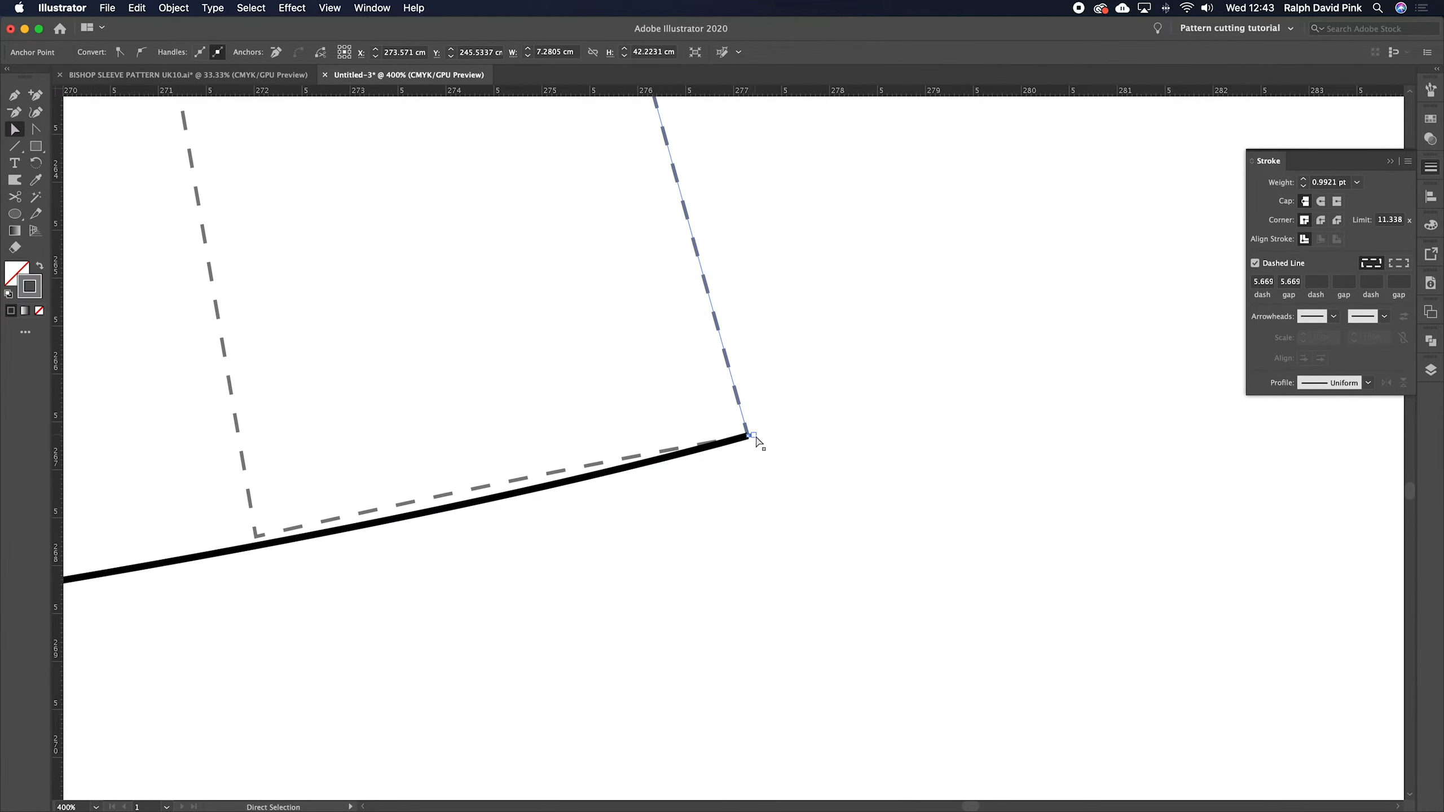
{"action": "left_click", "coordinate": [786, 413]}
{"action": "left_click", "coordinate": [745, 417]}
{"action": "left_click", "coordinate": [16, 114]}
{"action": "left_click", "coordinate": [748, 435]}
{"action": "left_click", "coordinate": [750, 435]}
{"action": "key", "text": "a"}
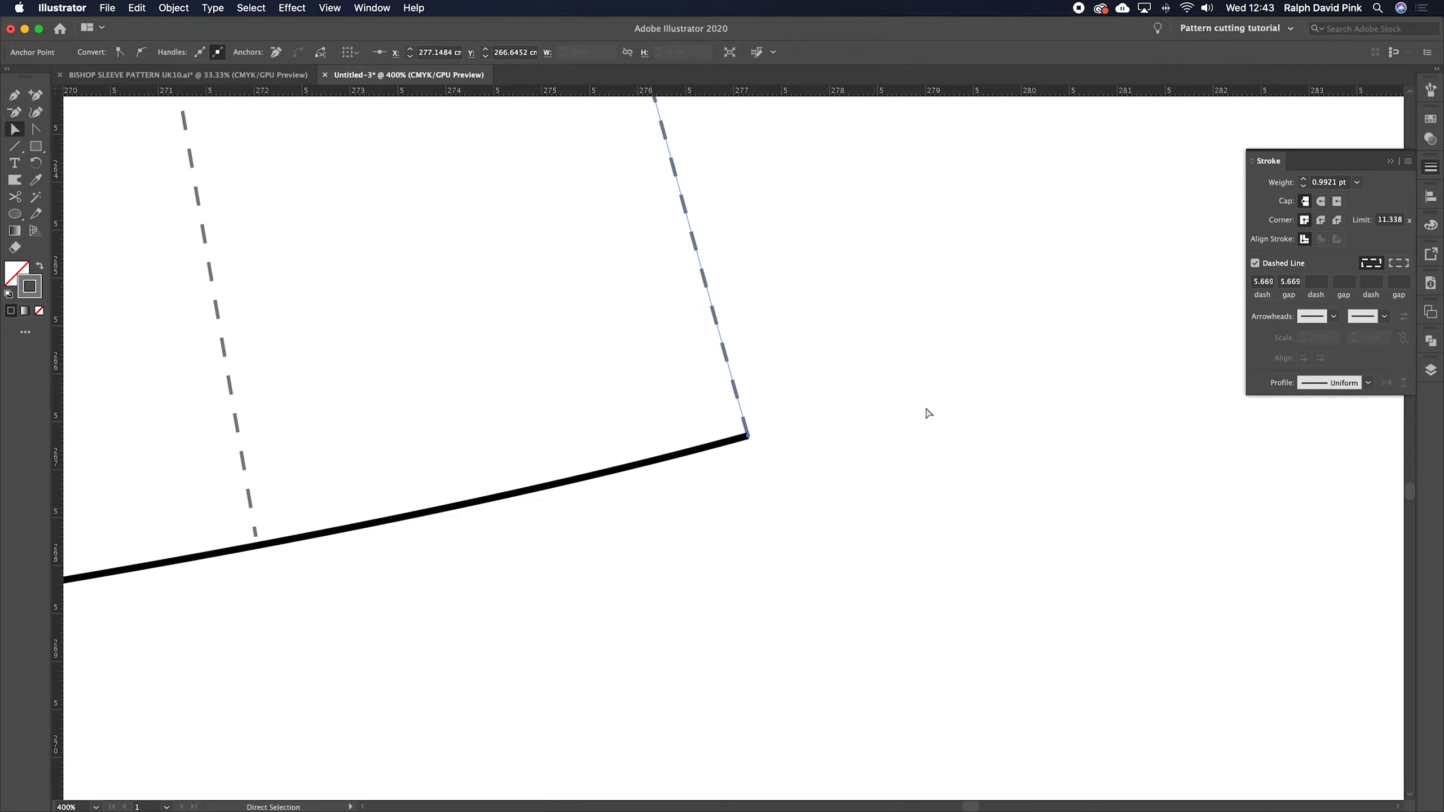
- Join the right underarm seam to the curved hem at the right hem corner
{"action": "left_click", "coordinate": [928, 414]}
{"action": "left_click", "coordinate": [741, 411]}
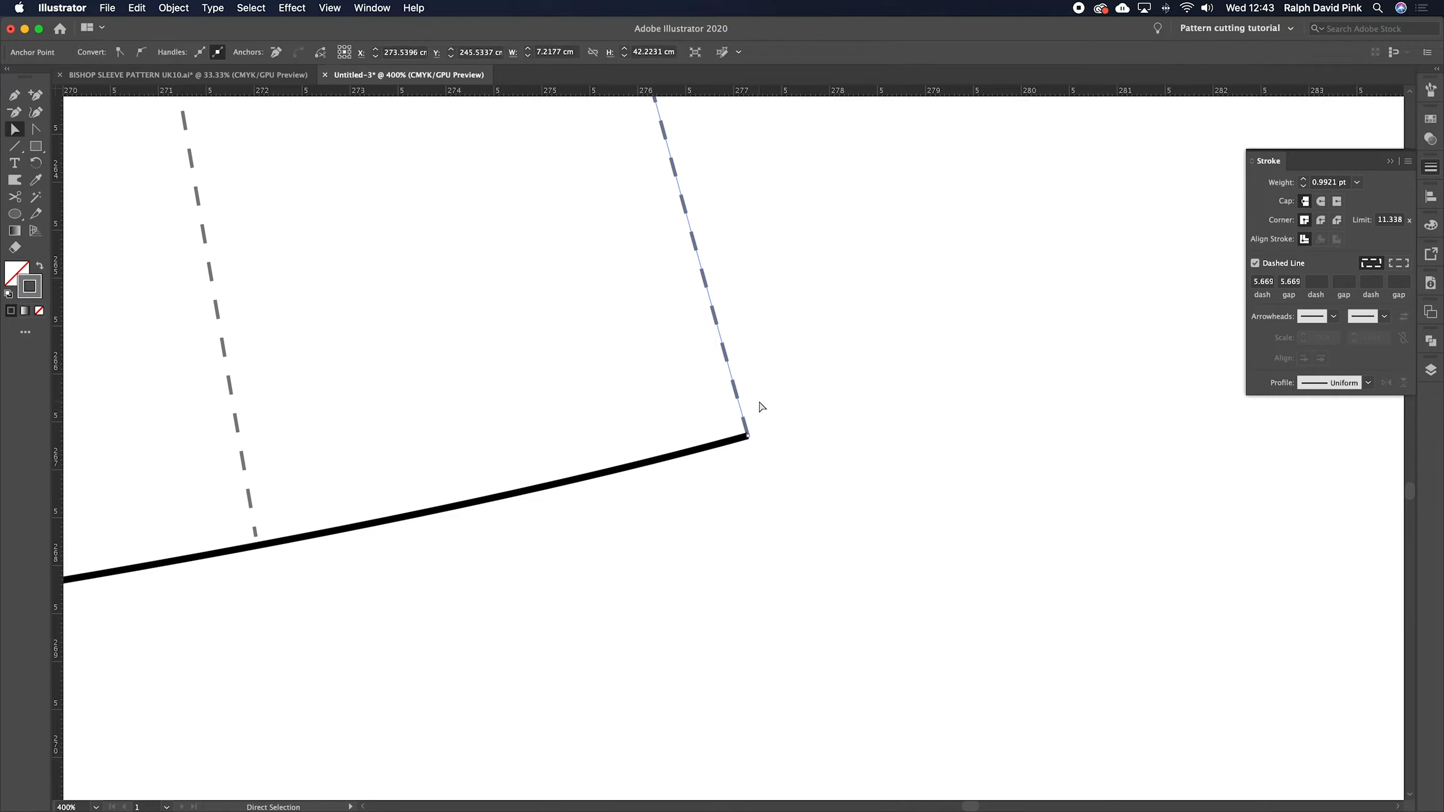
{"action": "left_click", "coordinate": [749, 435]}
{"action": "left_click", "coordinate": [725, 447]}
{"action": "left_click", "coordinate": [748, 435], "text": "shift"}
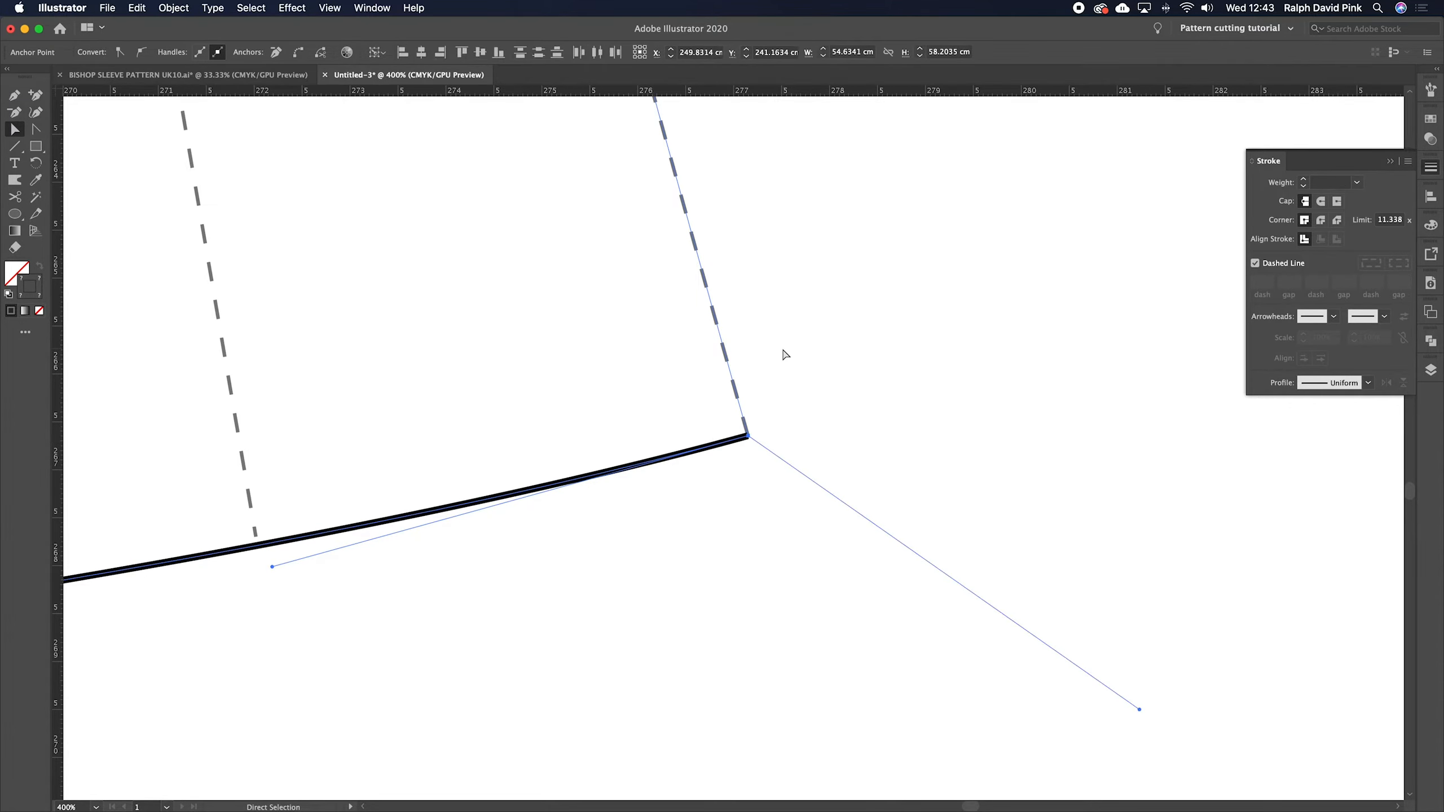
{"action": "right_click", "coordinate": [751, 345]}
{"action": "left_click", "coordinate": [783, 450]}
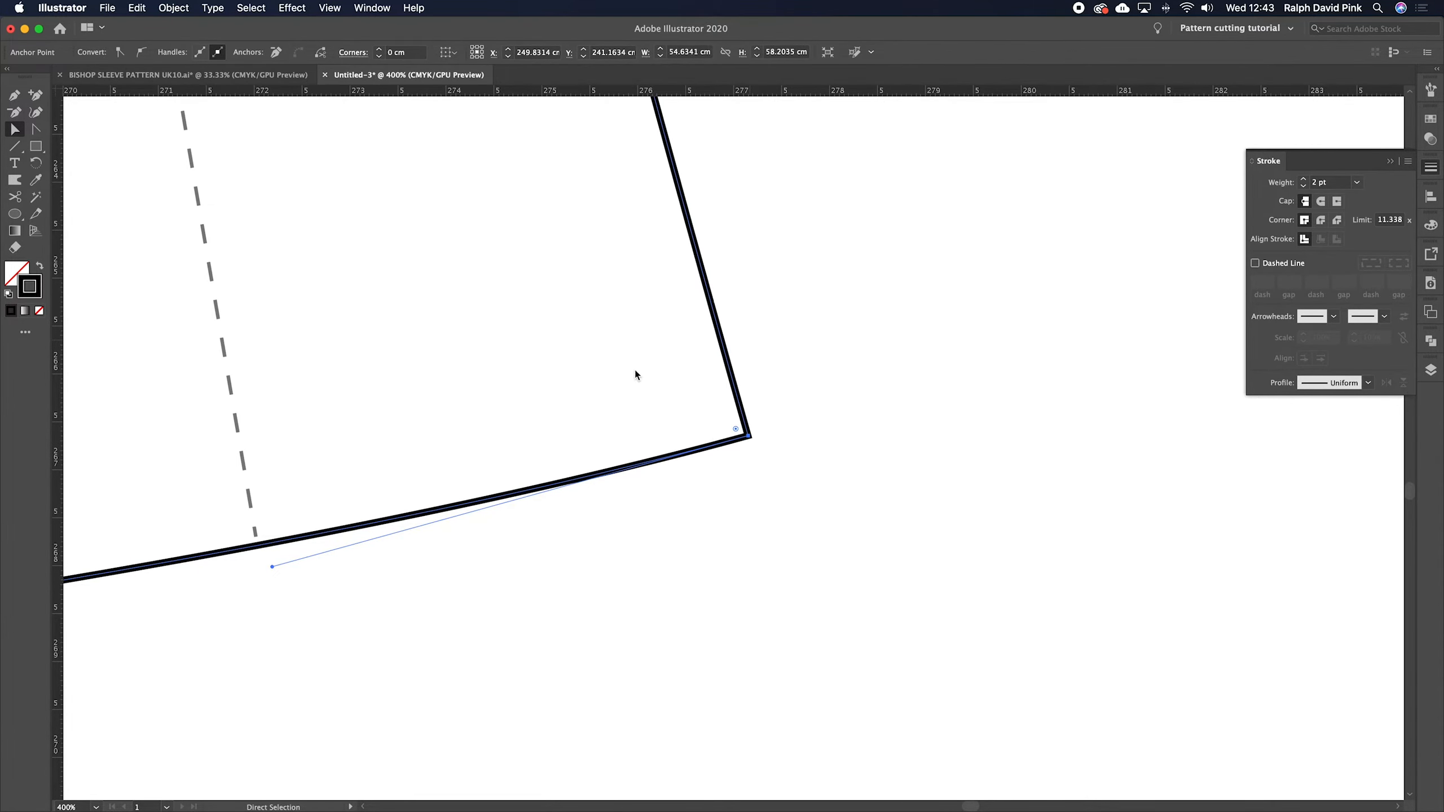
{"action": "left_click", "coordinate": [635, 370]}
- Inspect the joined sleeve outline as a single path, checking the right underarm corner
{"action": "key", "text": "super+minus"}
{"action": "key", "text": "super+minus"}
{"action": "key", "text": "super+minus"}
{"action": "key", "text": "super+minus"}
{"action": "key", "text": "super+minus"}
{"action": "key", "text": "super+minus"}
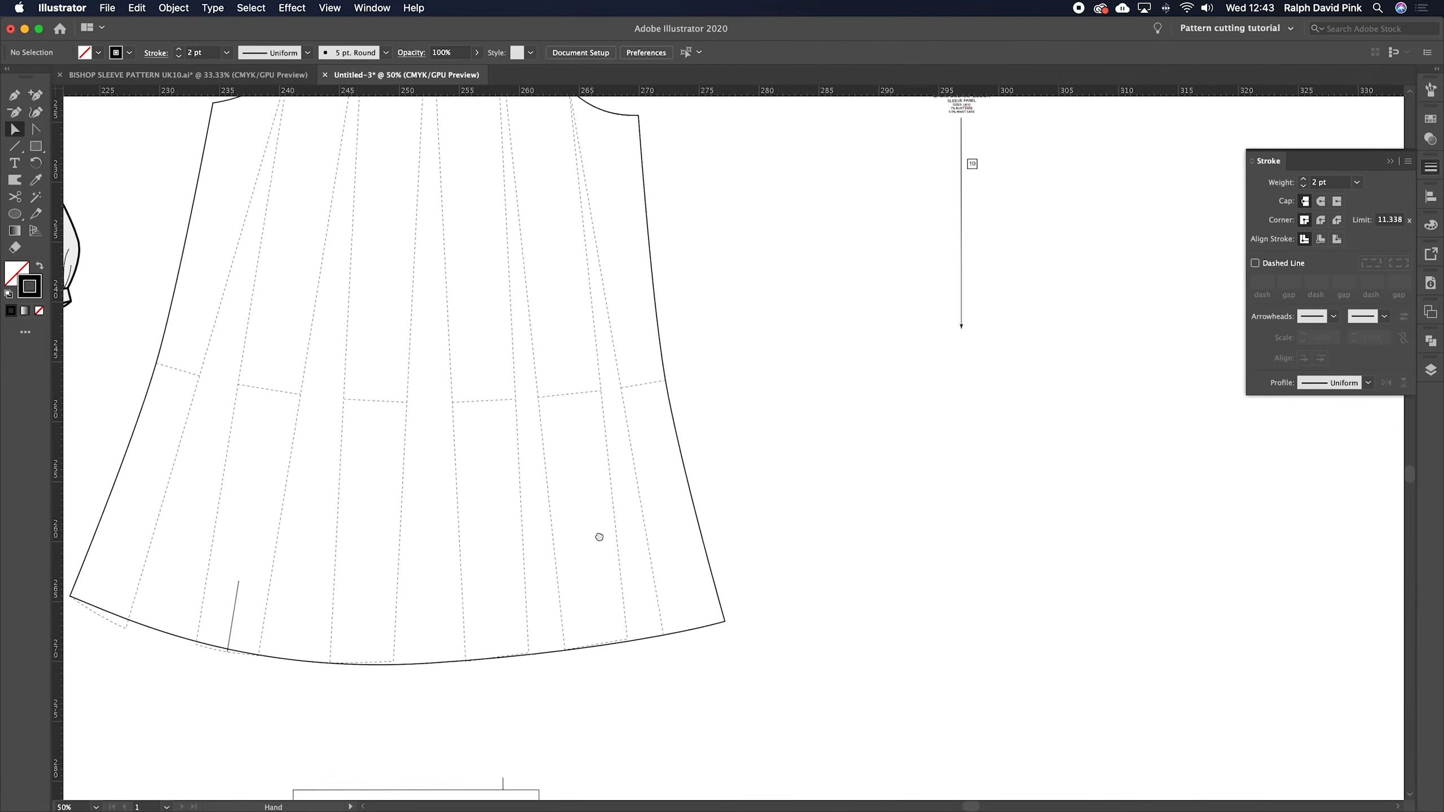
{"action": "left_click_drag", "start_coordinate": [689, 313], "coordinate": [705, 351]}
{"action": "left_click", "coordinate": [665, 238]}
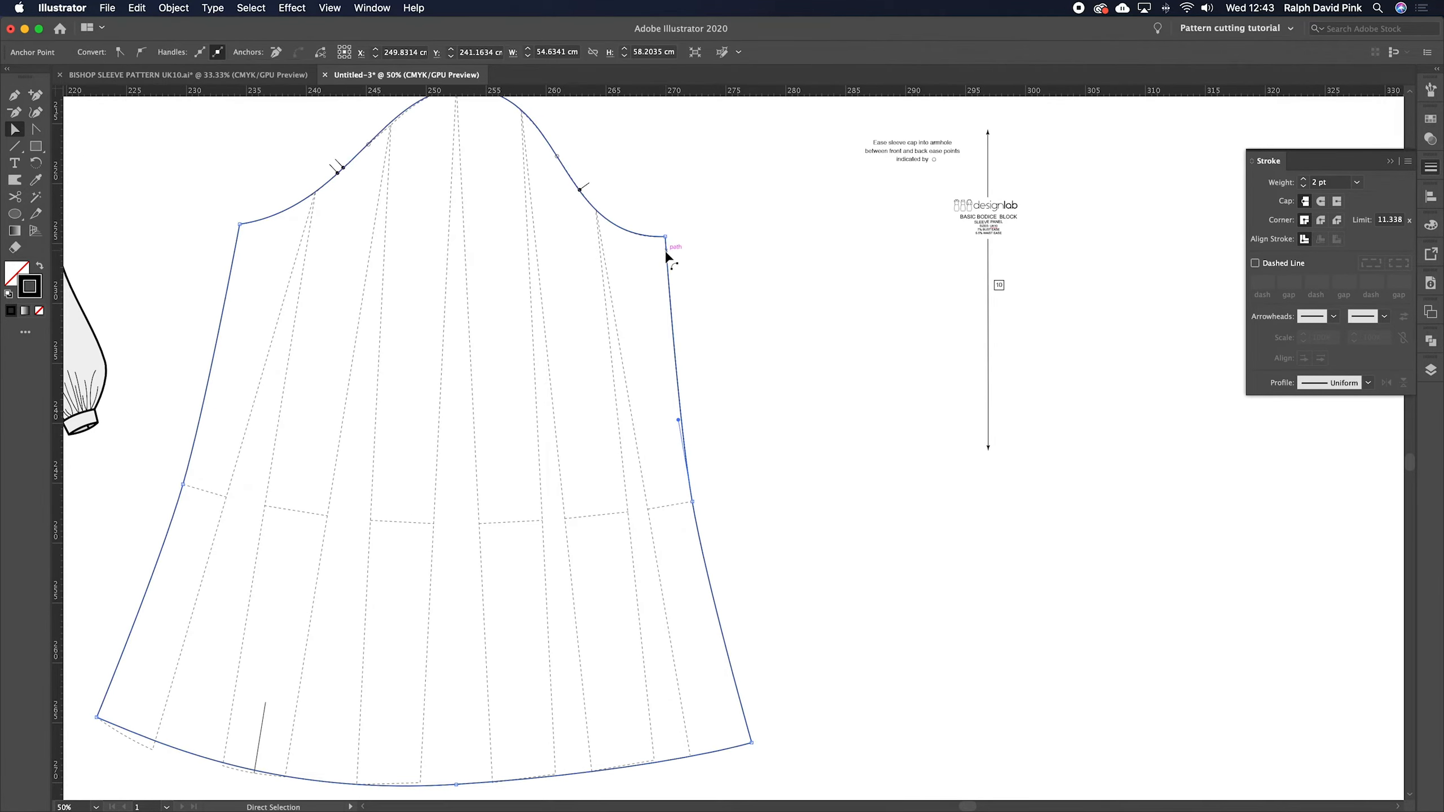
{"action": "left_click", "coordinate": [1431, 370]}
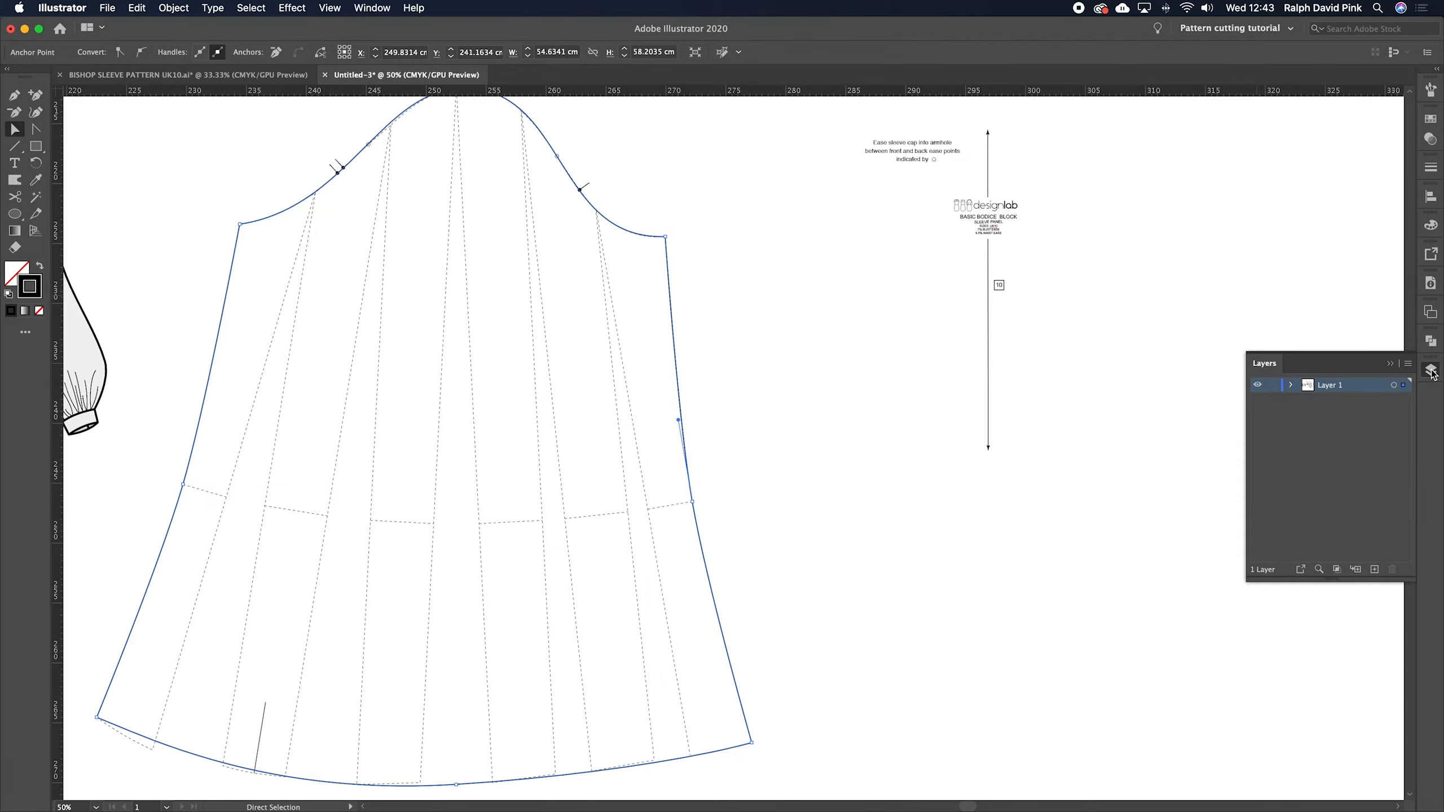
{"action": "left_click", "coordinate": [1438, 341]}
{"action": "left_click", "coordinate": [1086, 345]}
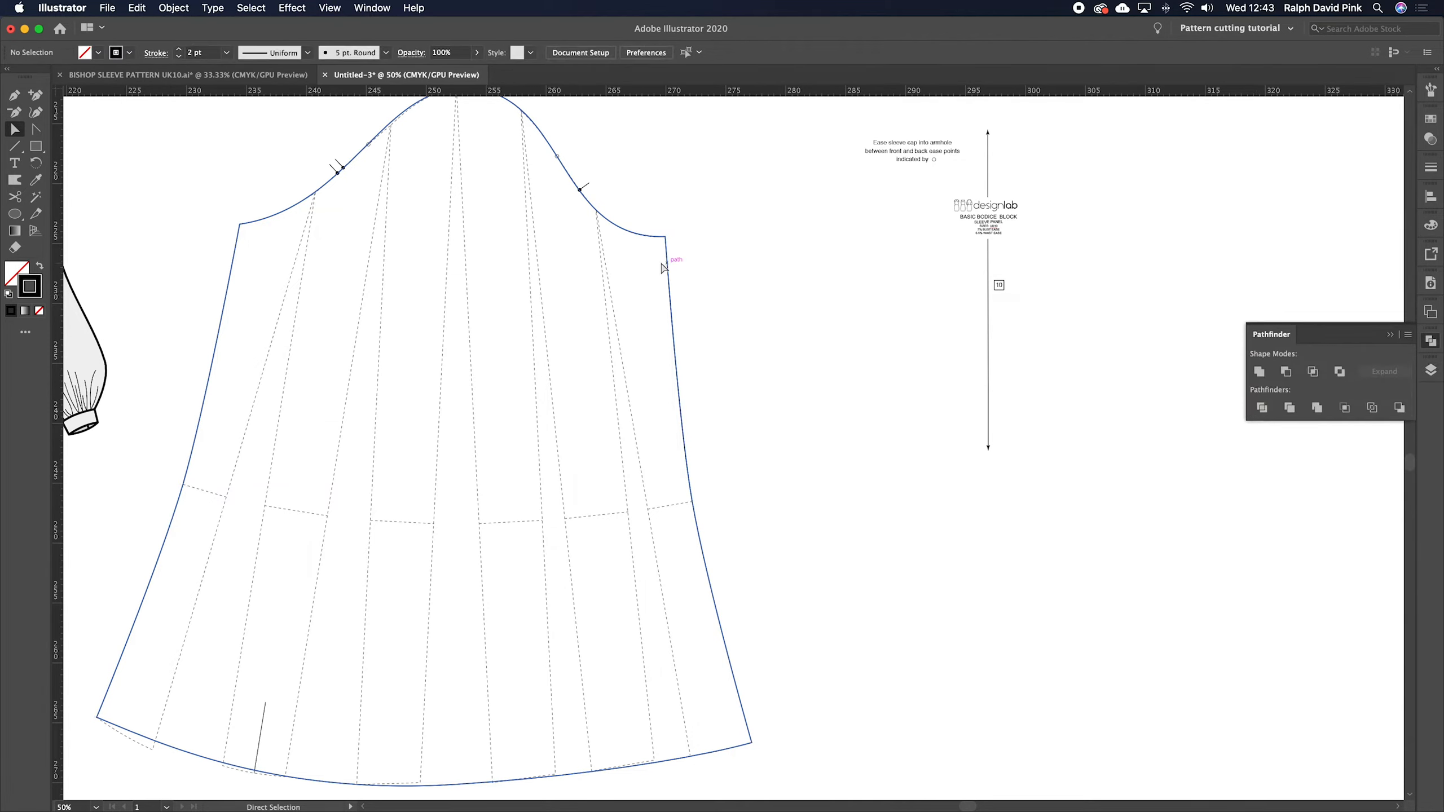
{"action": "scroll", "coordinate": [832, 313], "scroll_direction": "up", "scroll_amount": 2}
{"action": "scroll", "coordinate": [832, 313], "scroll_direction": "left", "scroll_amount": 3}
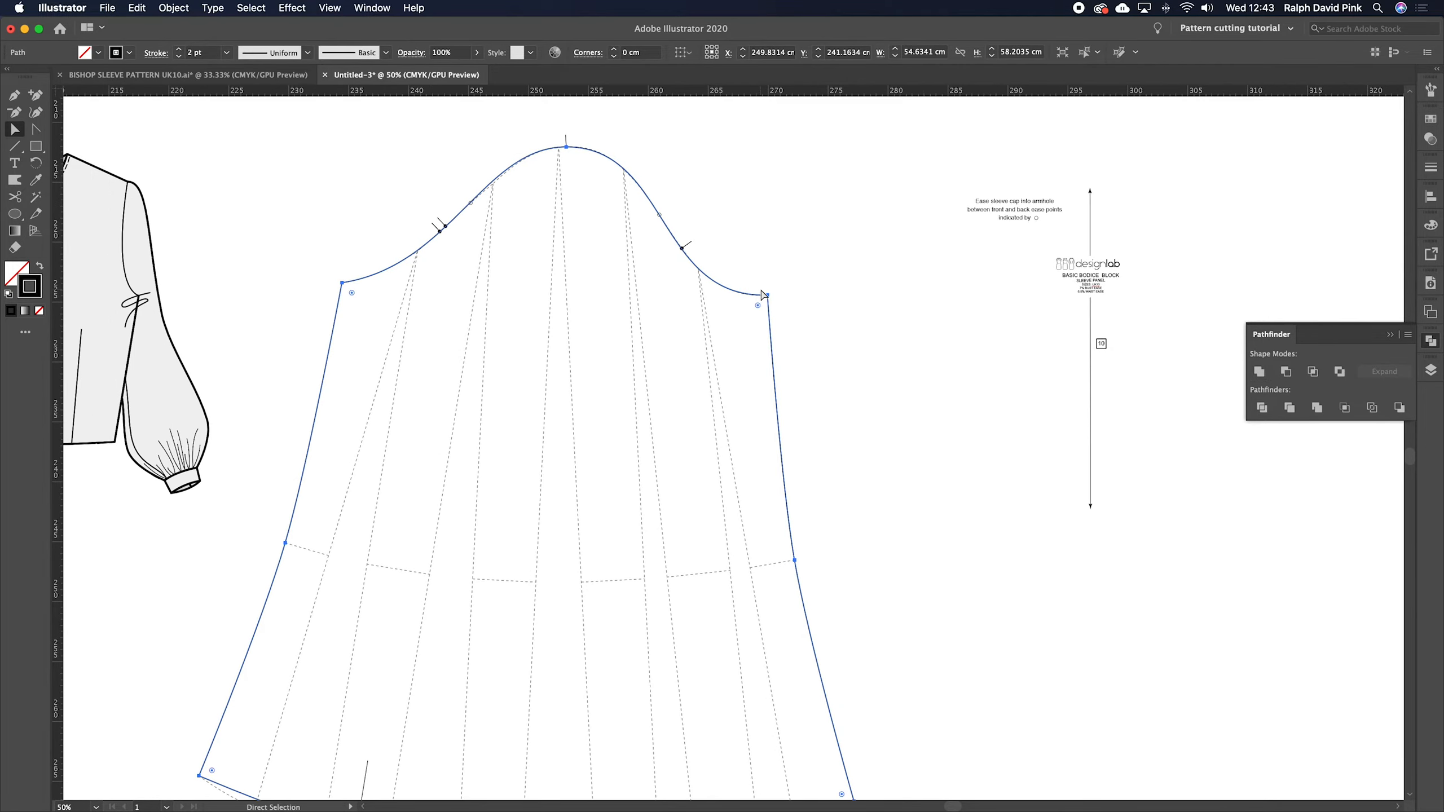
- Review the whole sleeve outline against the dashed panels from the cap down to the hem
{"action": "key", "text": "super+equal"}
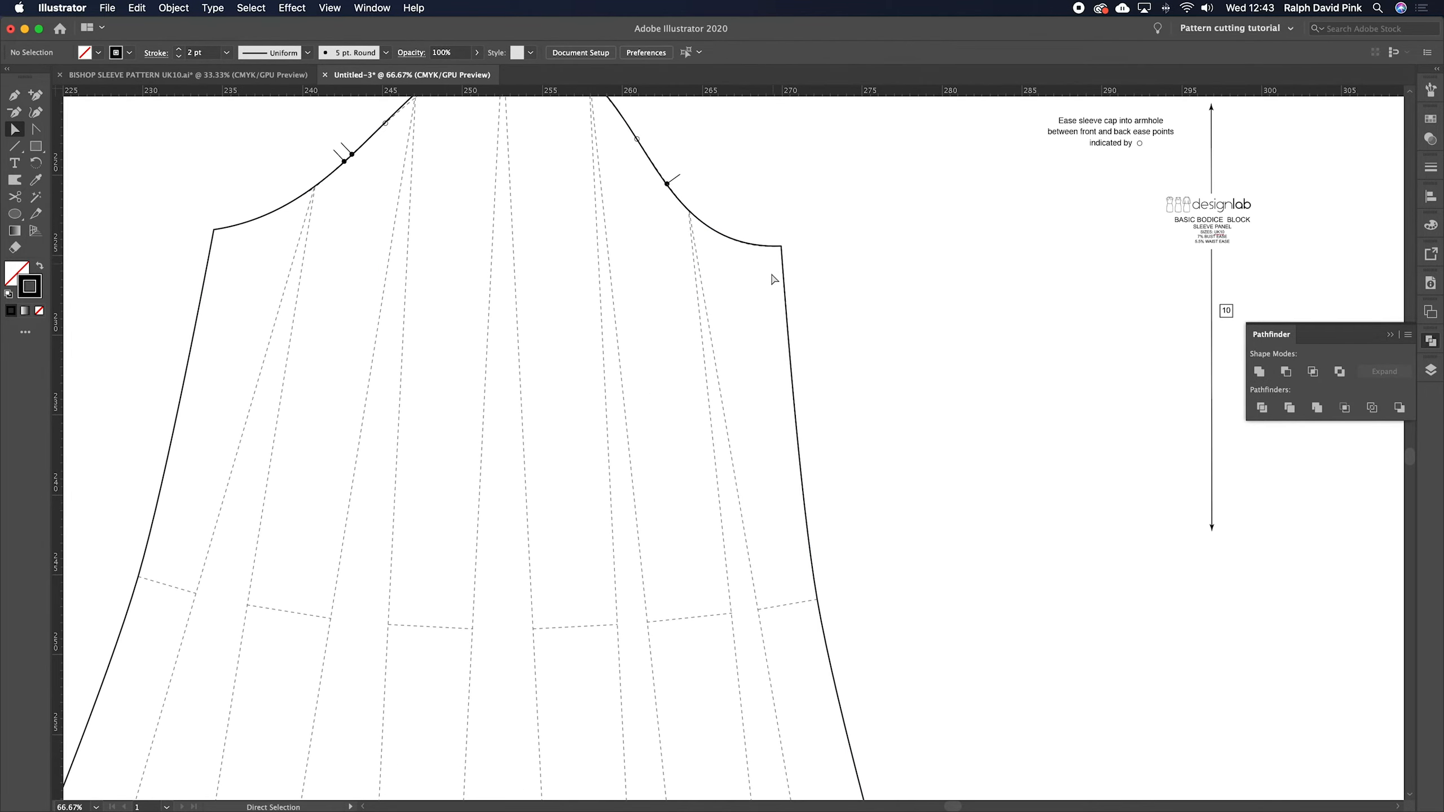
{"action": "key", "text": "super+minus"}
{"action": "scroll", "coordinate": [739, 370], "scroll_direction": "down", "scroll_amount": 2}
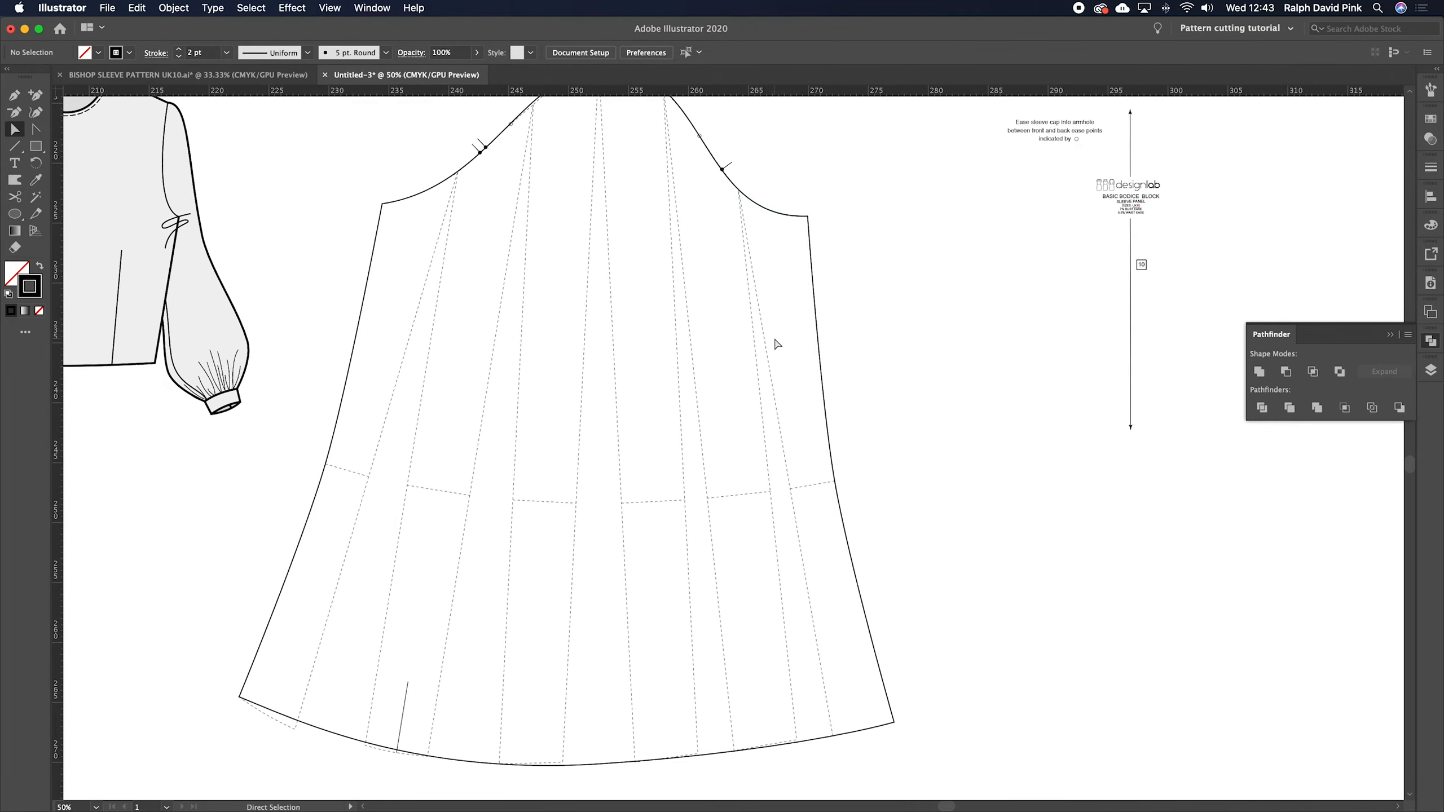
{"action": "scroll", "coordinate": [810, 293], "scroll_direction": "up", "scroll_amount": 1}
{"action": "key", "text": "v"}
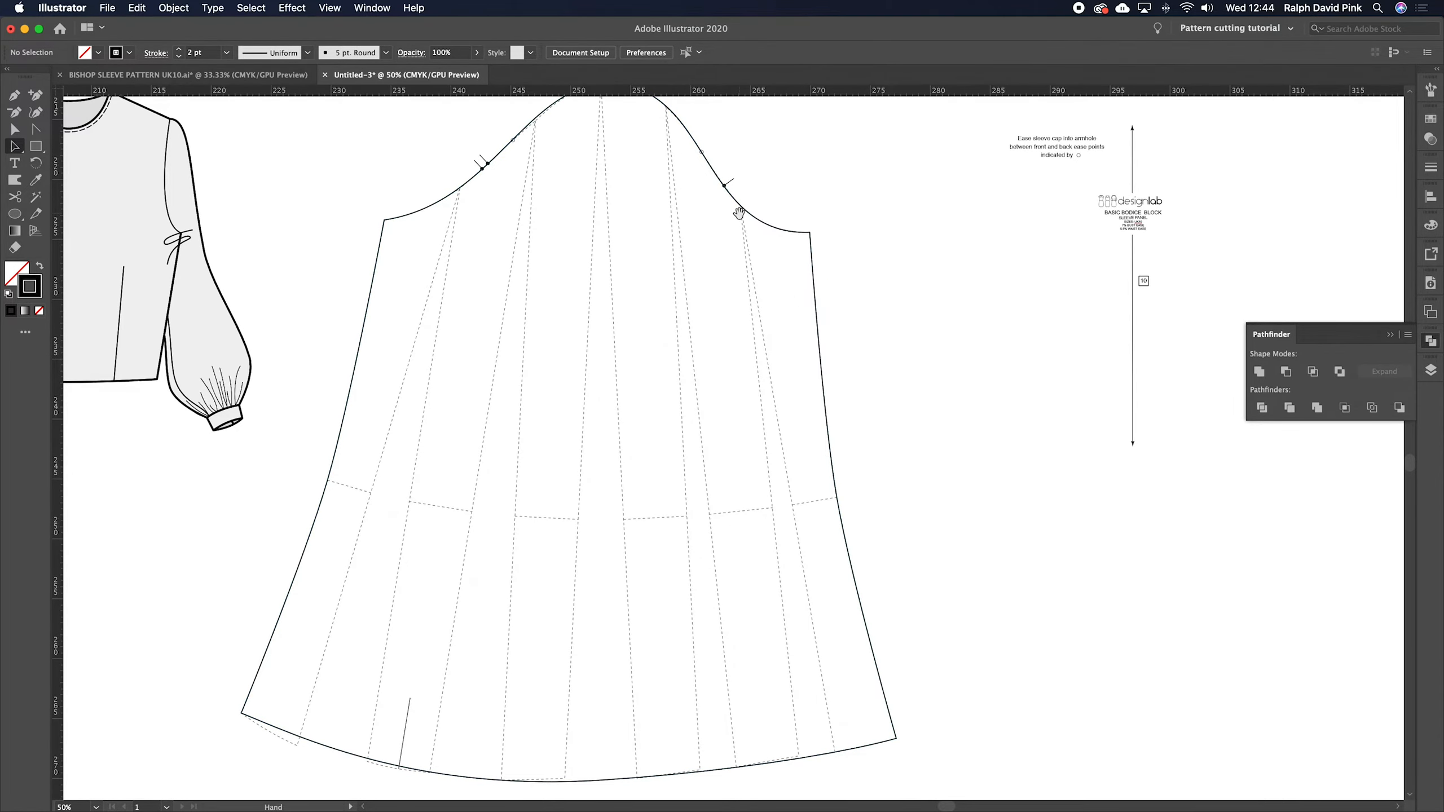
{"action": "scroll", "coordinate": [817, 293], "scroll_direction": "up", "scroll_amount": 3}
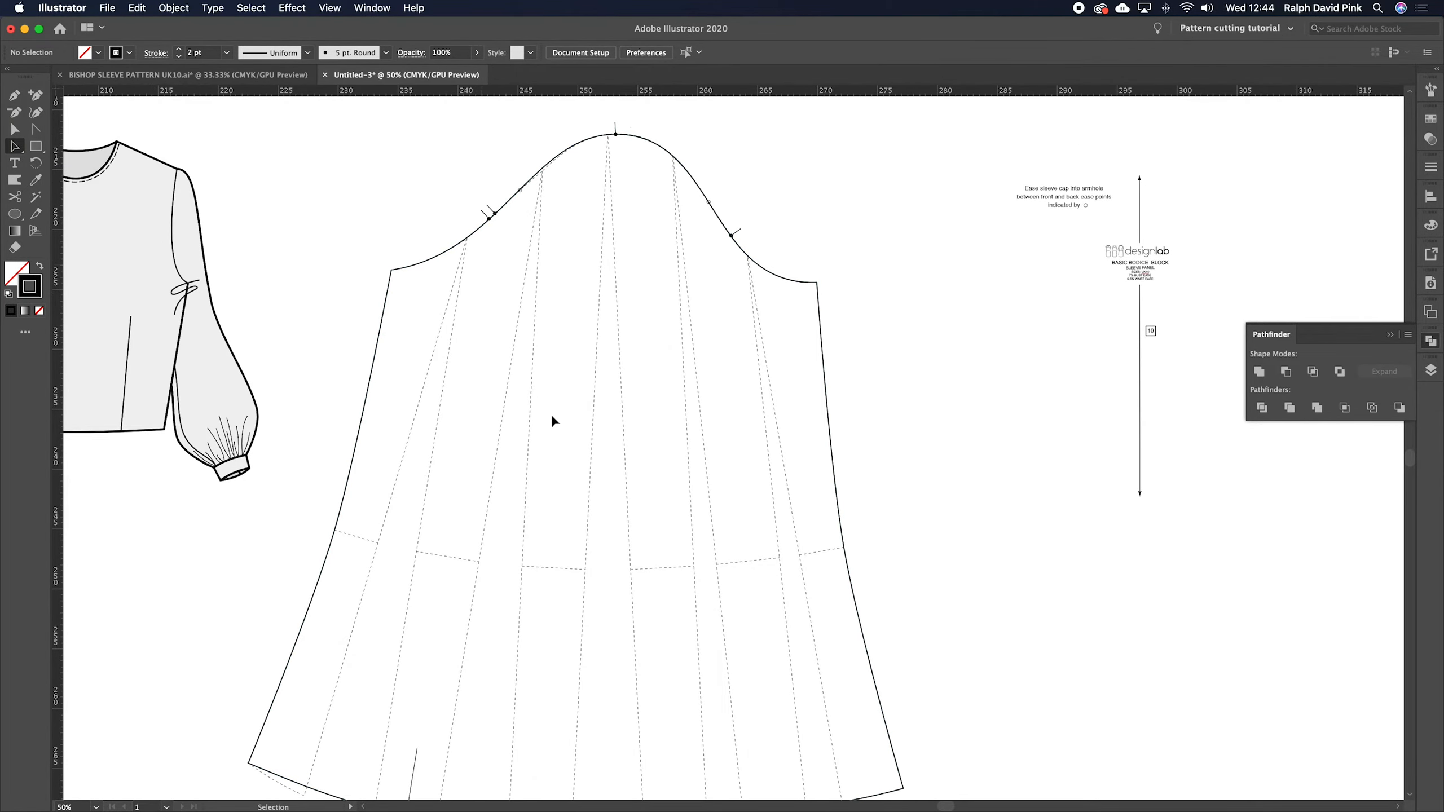
{"action": "scroll", "coordinate": [537, 390], "scroll_direction": "down", "scroll_amount": 4}
{"action": "scroll", "coordinate": [628, 370], "scroll_direction": "up", "scroll_amount": 2}
{"action": "key", "text": "super+minus"}
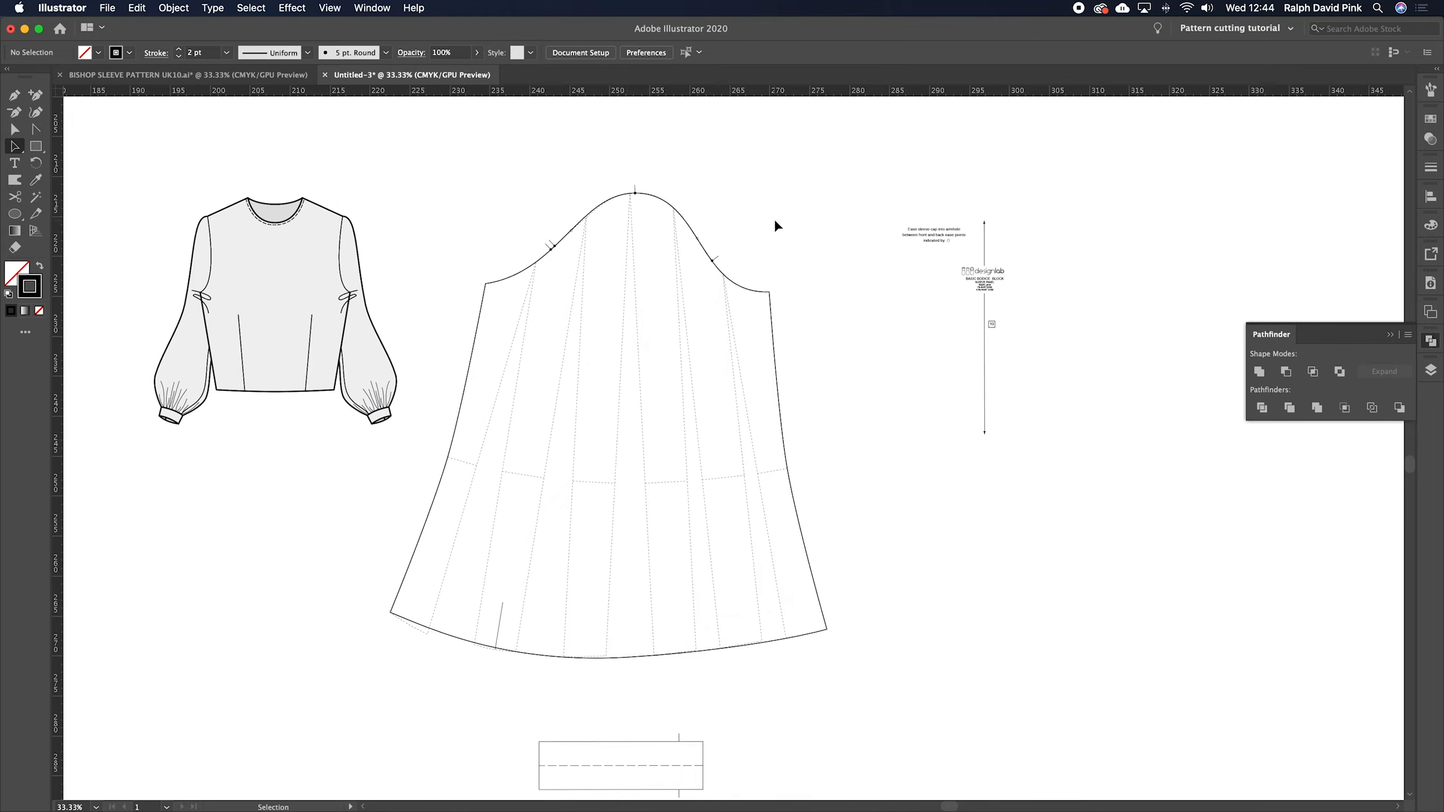
- Try to paste a copy of the sleeve outline beyond the grainline, apart from the original pattern
{"action": "key", "text": "a"}
{"action": "left_click_drag", "start_coordinate": [760, 420], "coordinate": [481, 500]}
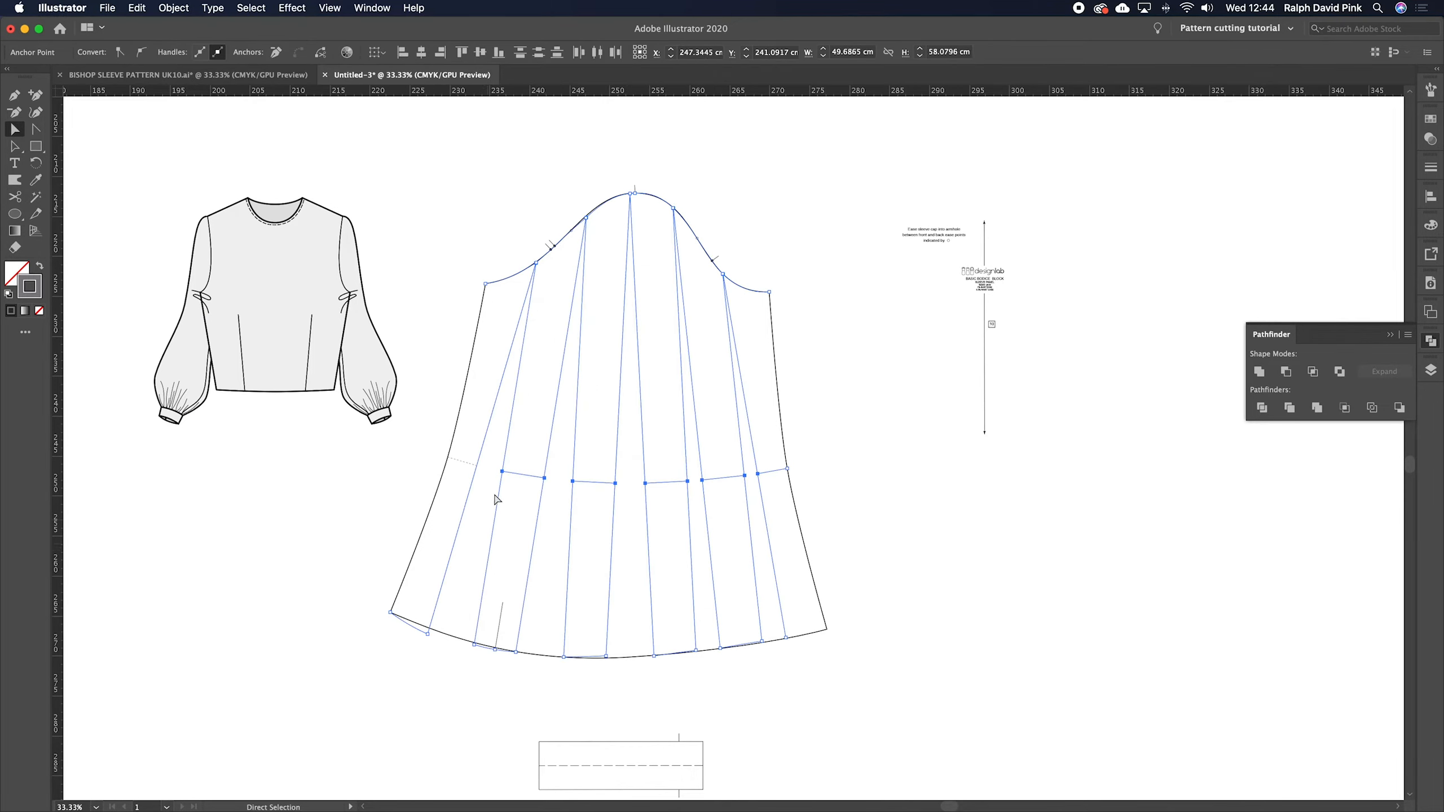
{"action": "key", "text": "v"}
{"action": "left_click", "coordinate": [515, 445]}
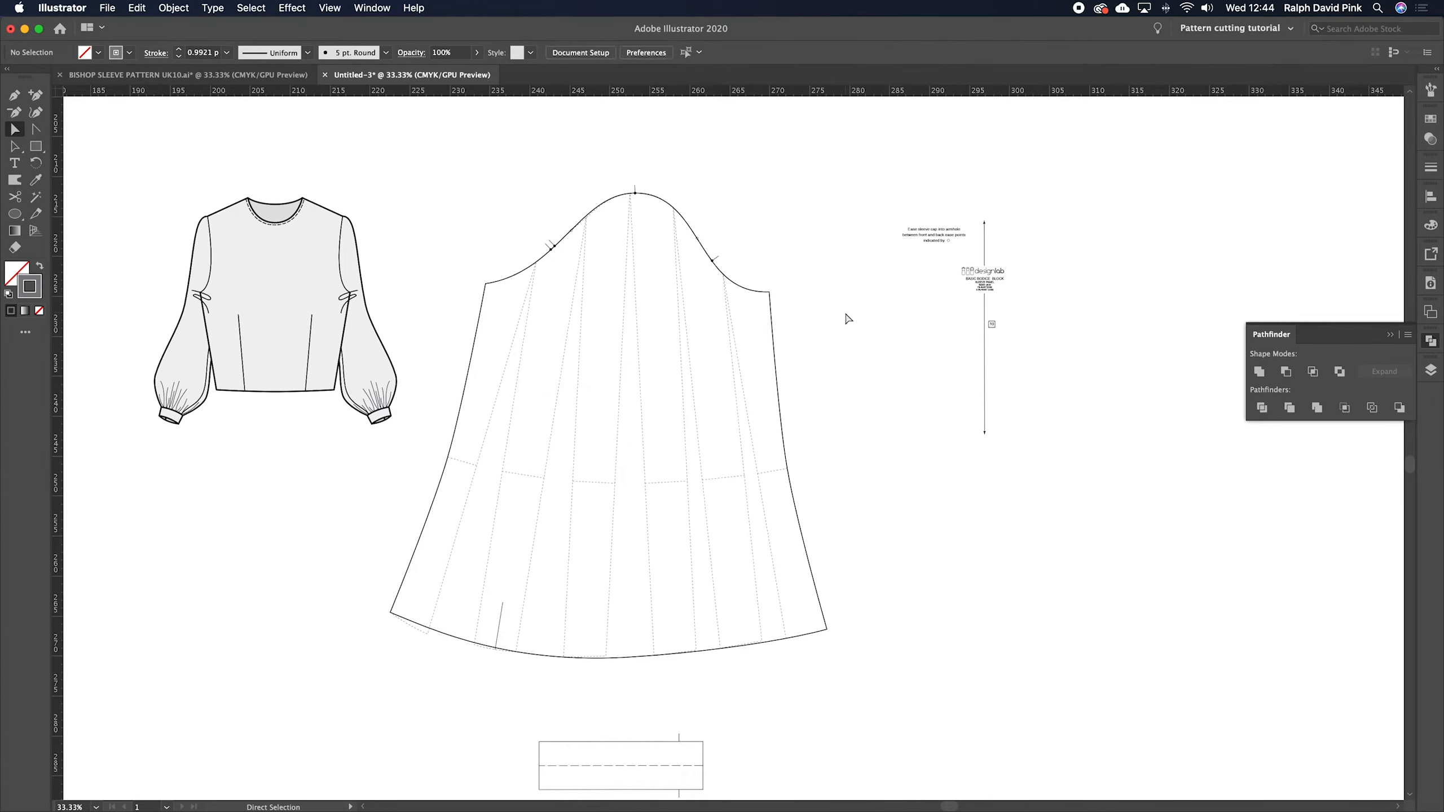
{"action": "left_click_drag", "start_coordinate": [827, 157], "coordinate": [428, 693]}
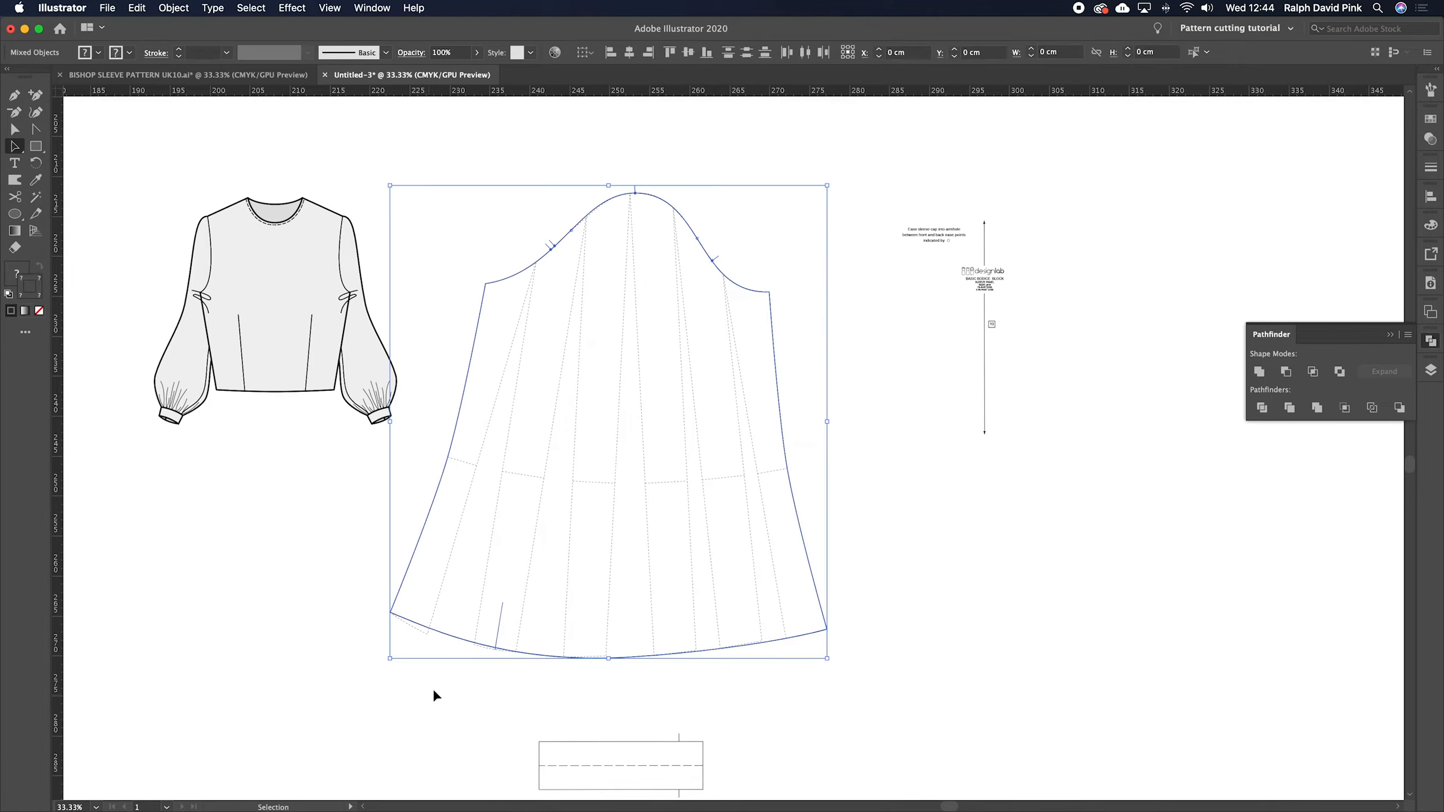
{"action": "key", "text": "super+c"}
{"action": "scroll", "coordinate": [739, 409], "scroll_direction": "right", "scroll_amount": 10}
{"action": "key", "text": "super+v"}
{"action": "key", "text": "a"}
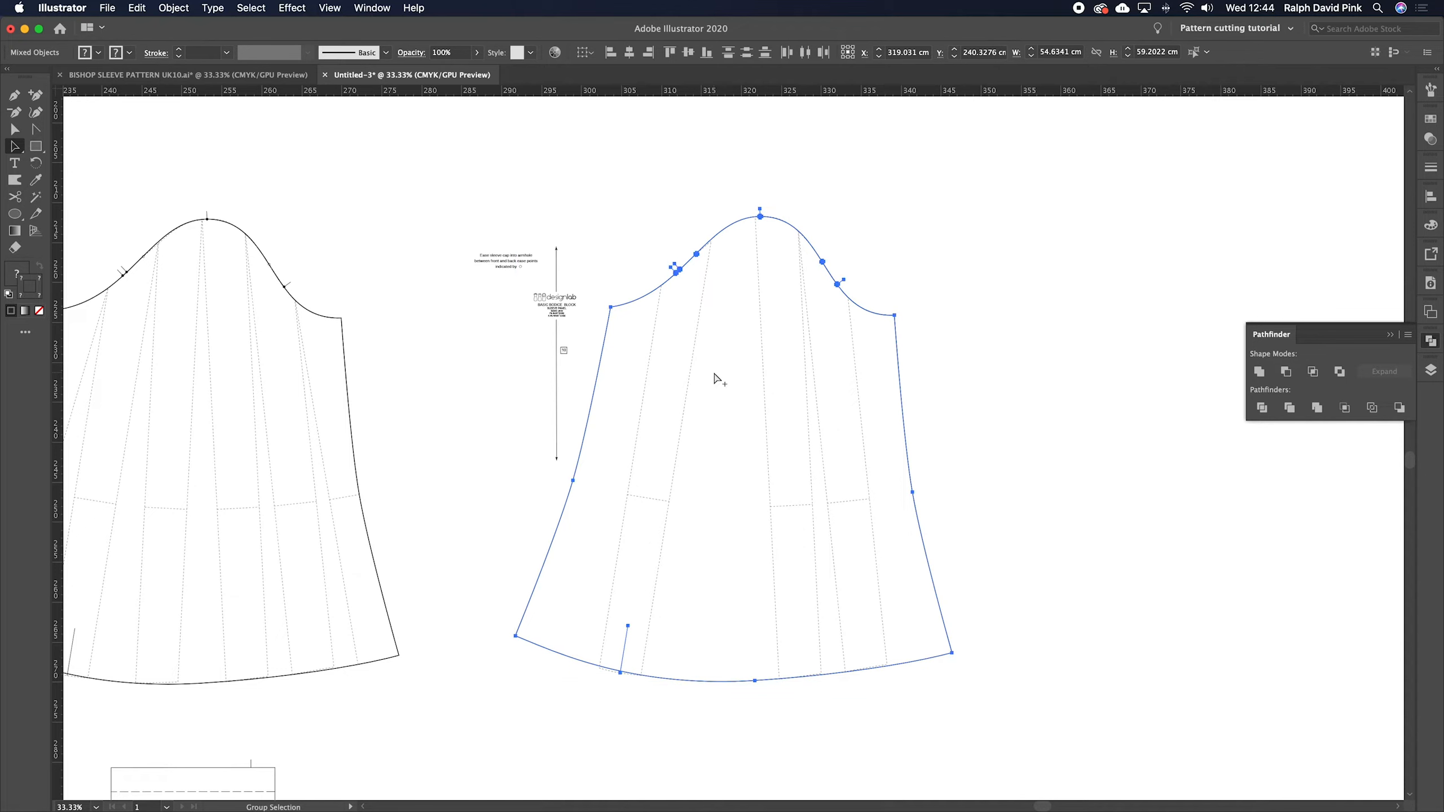
{"action": "key", "text": "super+z"}
{"action": "scroll", "coordinate": [667, 424], "scroll_direction": "left", "scroll_amount": 8}
{"action": "key", "text": "v"}
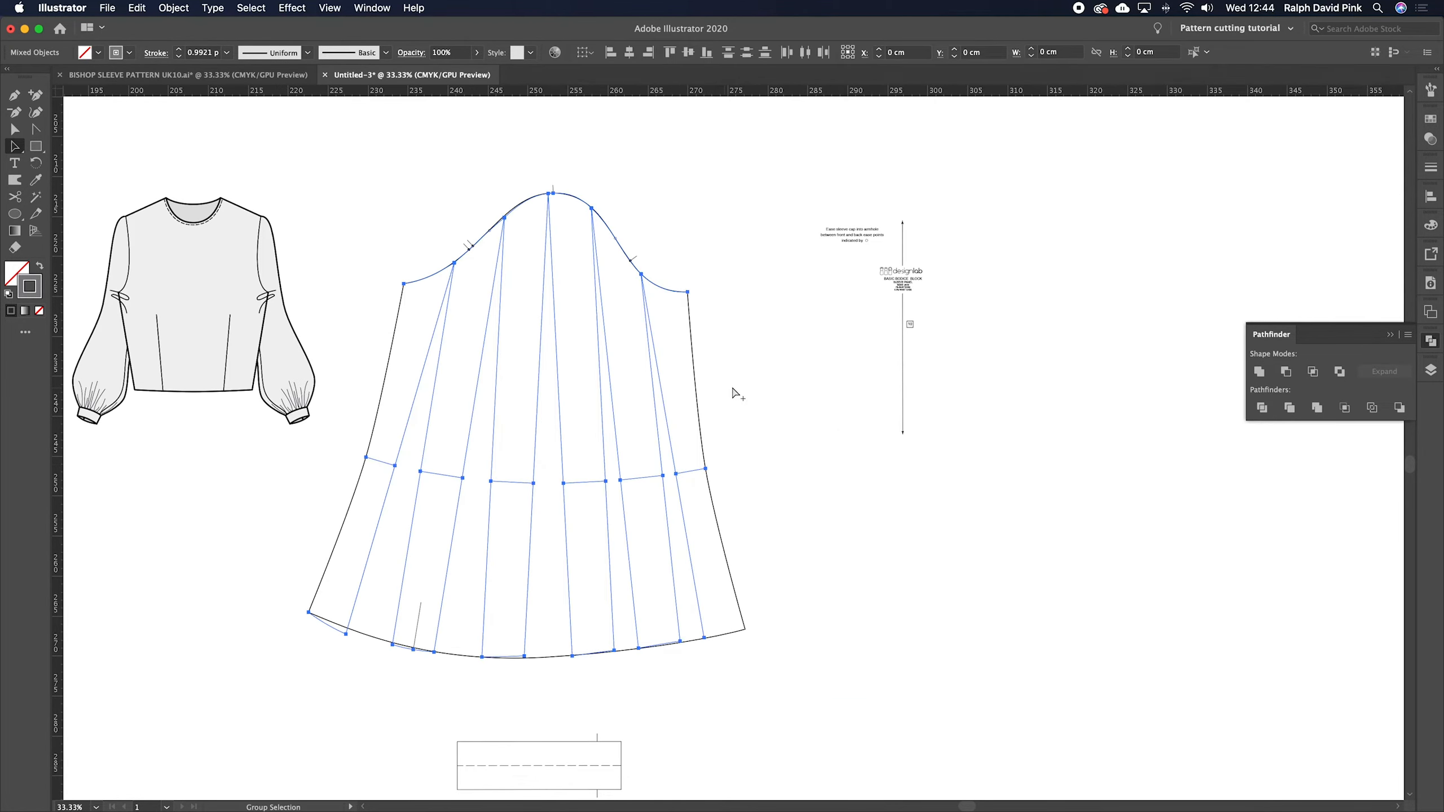
- Select all the dashed slashed panels inside the sleeve outline and lock them
{"action": "left_click_drag", "start_coordinate": [675, 359], "coordinate": [401, 529]}
{"action": "key", "text": "super+equal"}
{"action": "key", "text": "super+equal"}
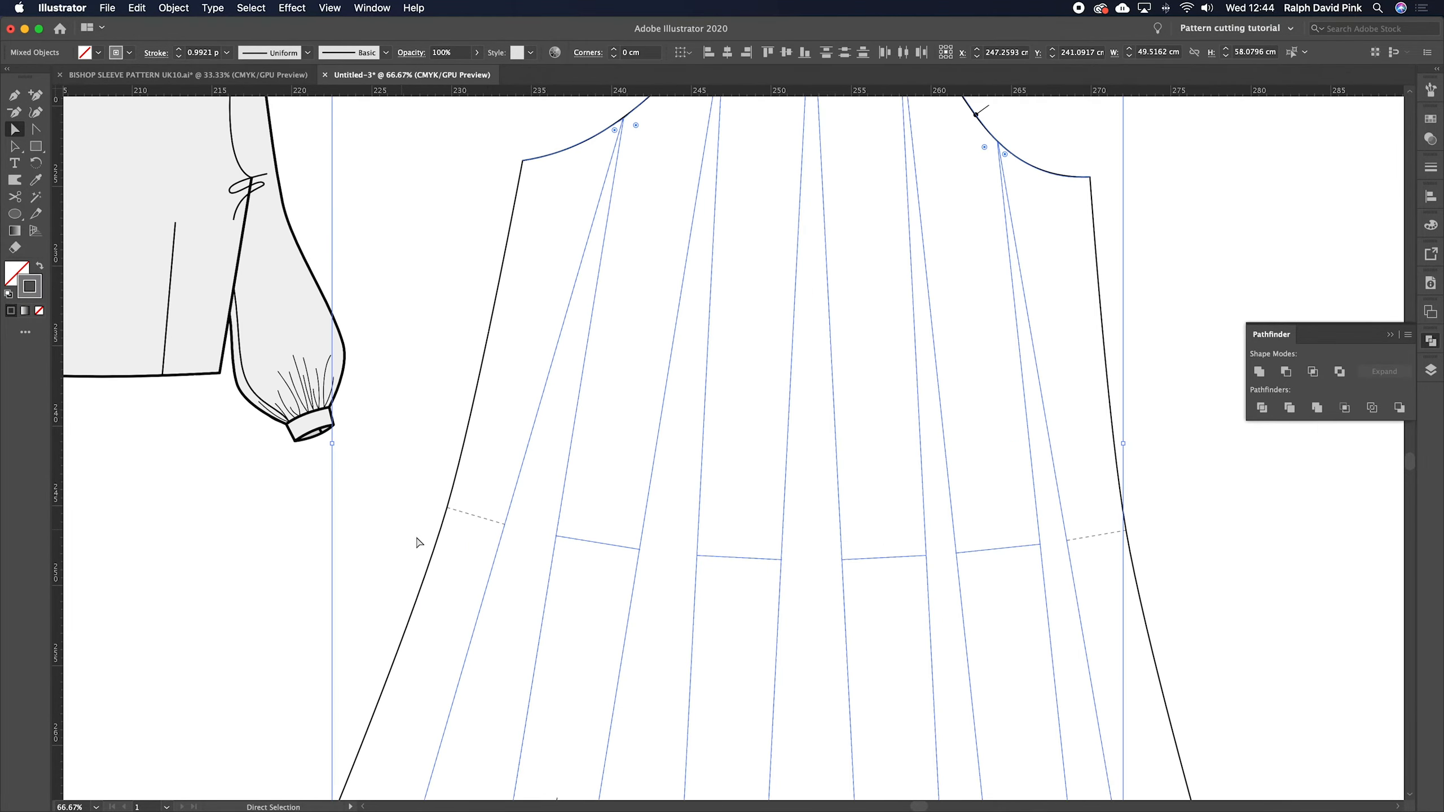
{"action": "left_click_drag", "start_coordinate": [939, 444], "coordinate": [345, 668]}
{"action": "left_click_drag", "start_coordinate": [799, 606], "coordinate": [815, 549]}
{"action": "left_click_drag", "start_coordinate": [818, 387], "coordinate": [828, 584]}
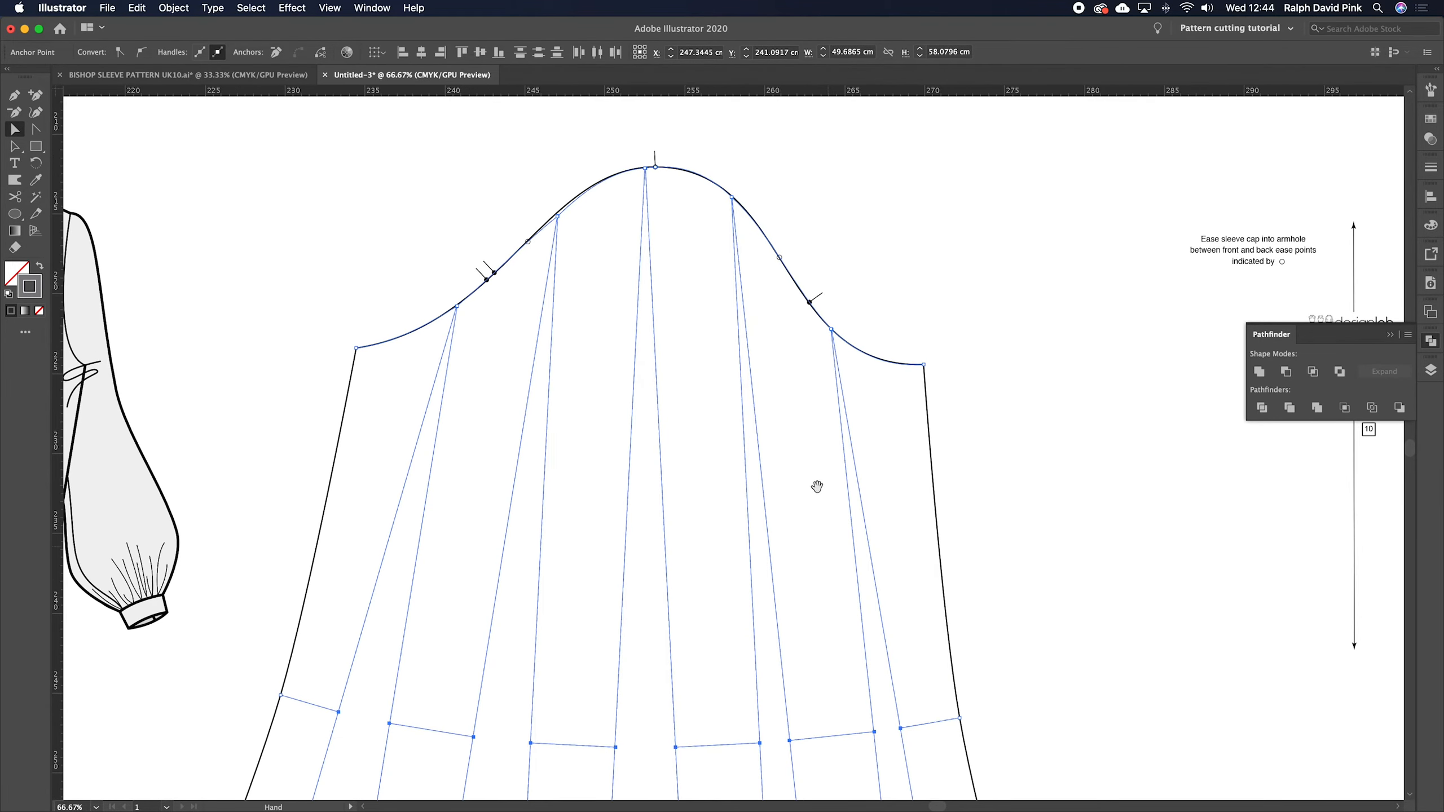
{"action": "left_click", "coordinate": [173, 8]}
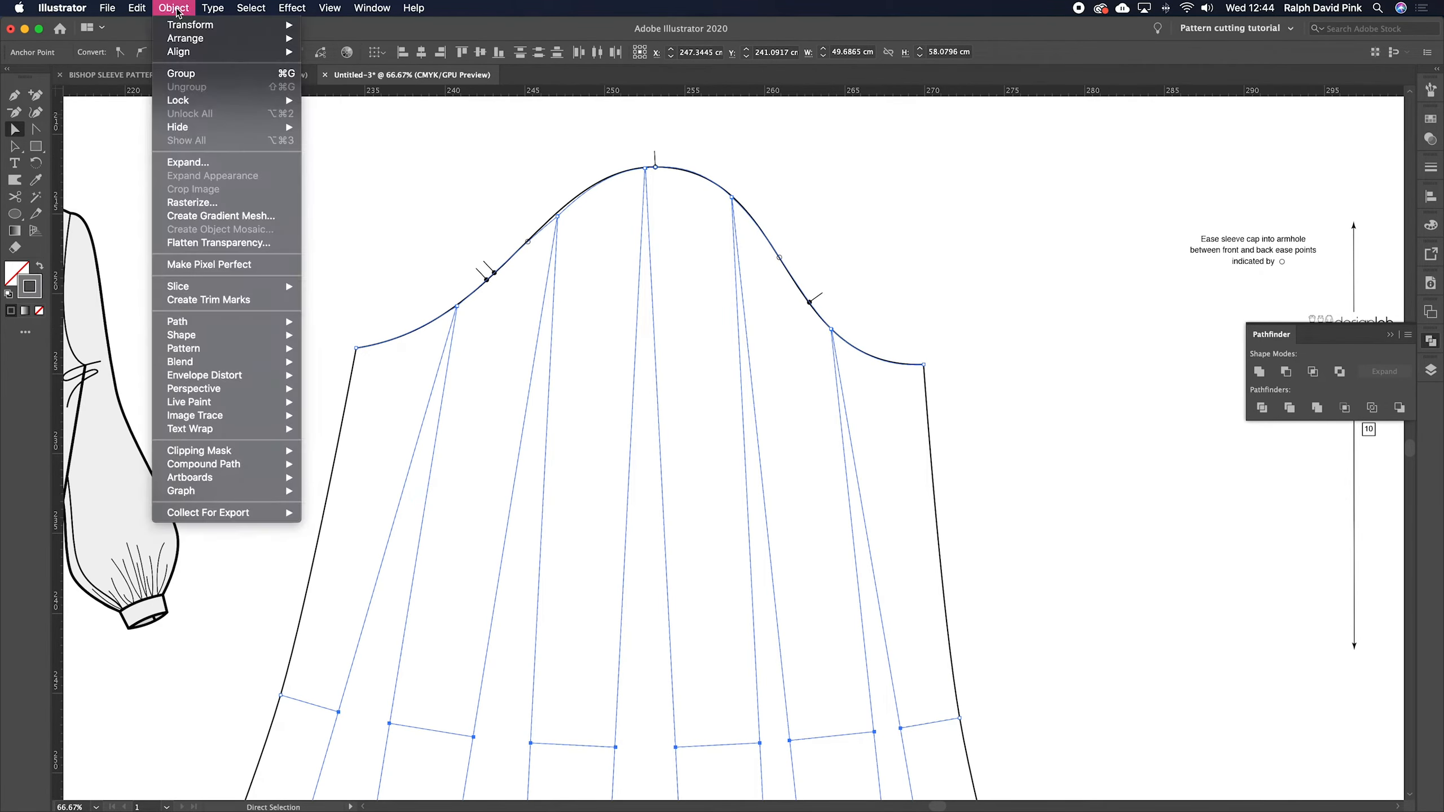
{"action": "mouse_move", "coordinate": [182, 99]}
{"action": "key", "text": "super+2"}
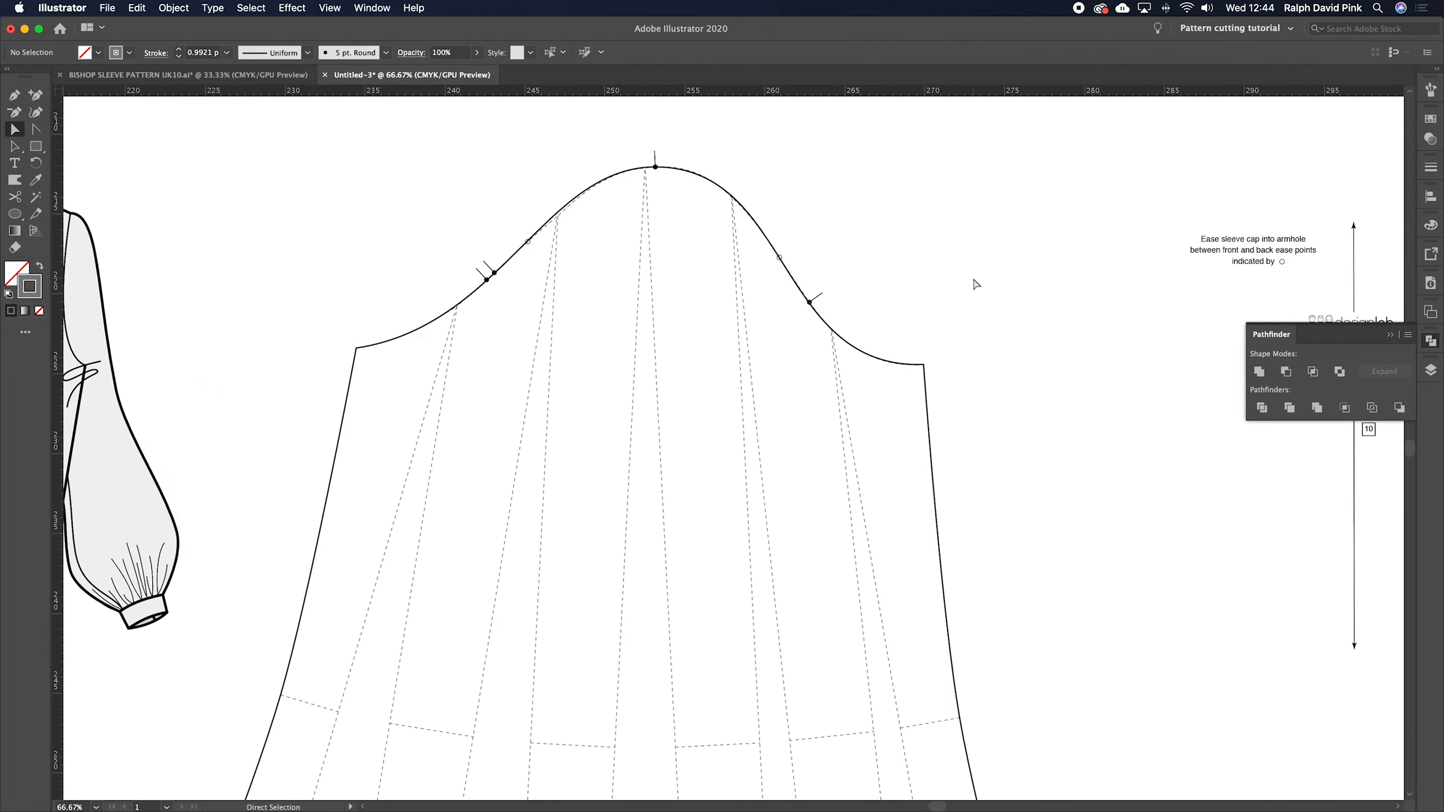
- Try again to duplicate the sleeve outline with its notches beside the original, and delete the pasted copy
{"action": "key", "text": "super+minus"}
{"action": "key", "text": "super+minus"}
{"action": "key", "text": "a"}
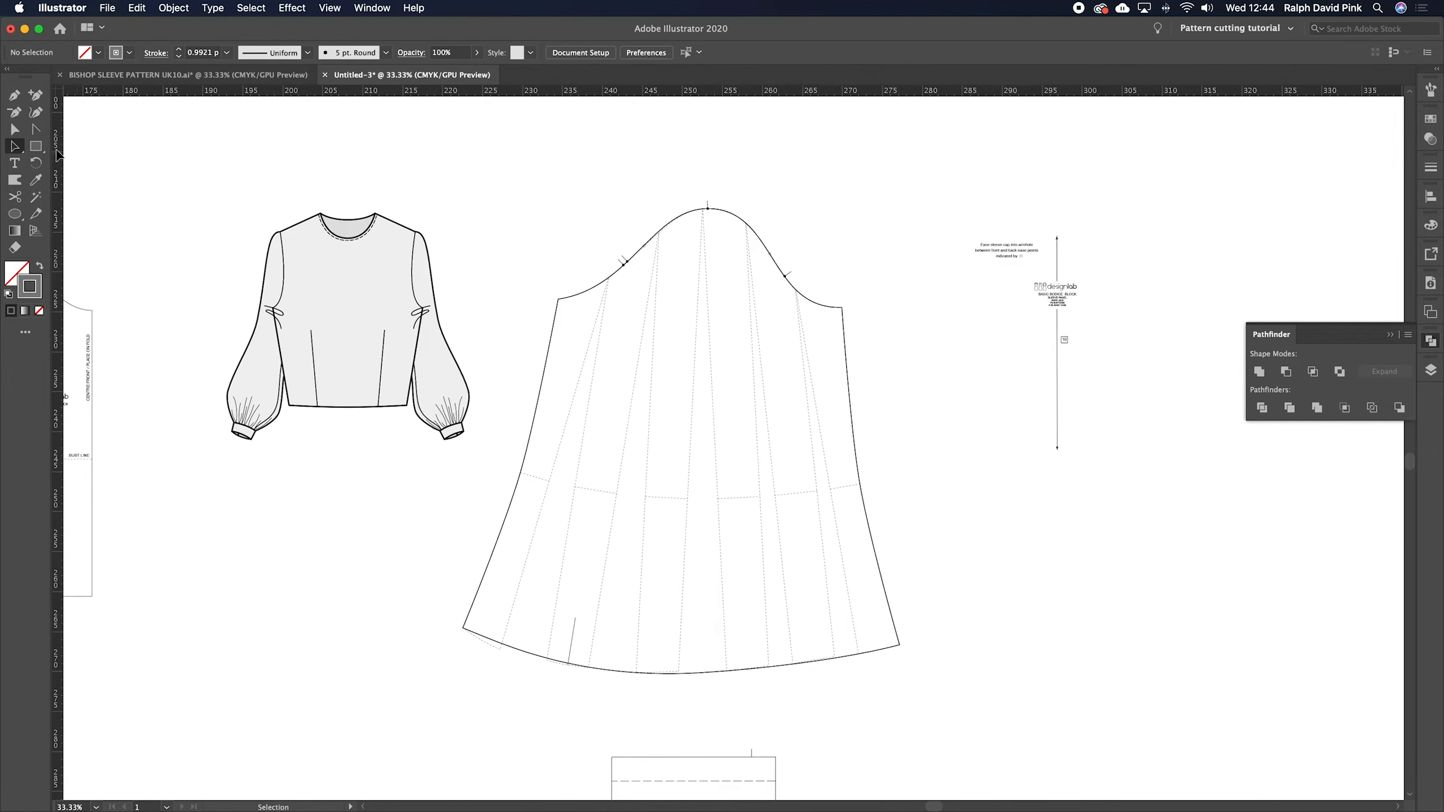
{"action": "left_click_drag", "start_coordinate": [488, 188], "coordinate": [931, 701]}
{"action": "key", "text": "super+plus"}
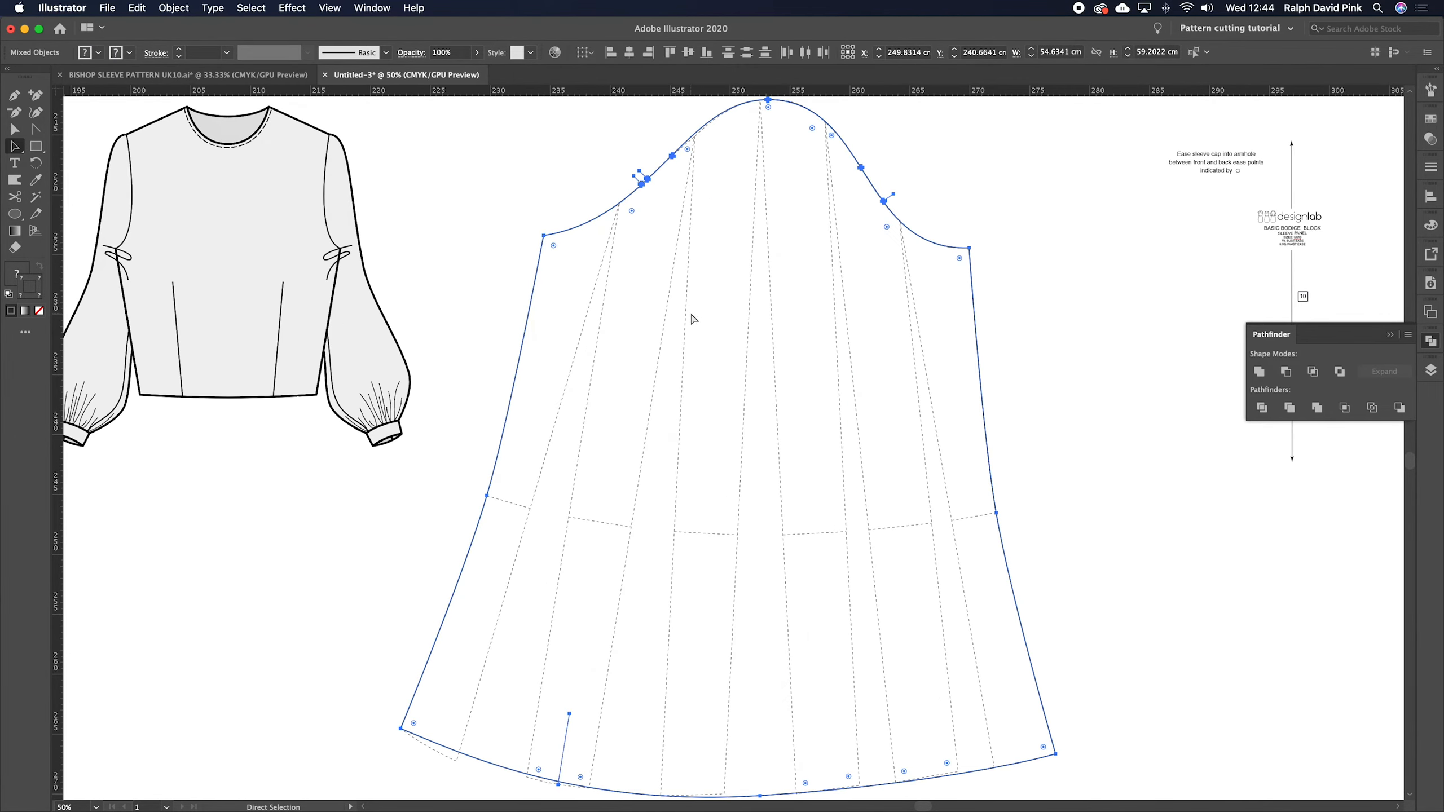
{"action": "scroll", "coordinate": [879, 386], "scroll_direction": "right", "scroll_amount": 2}
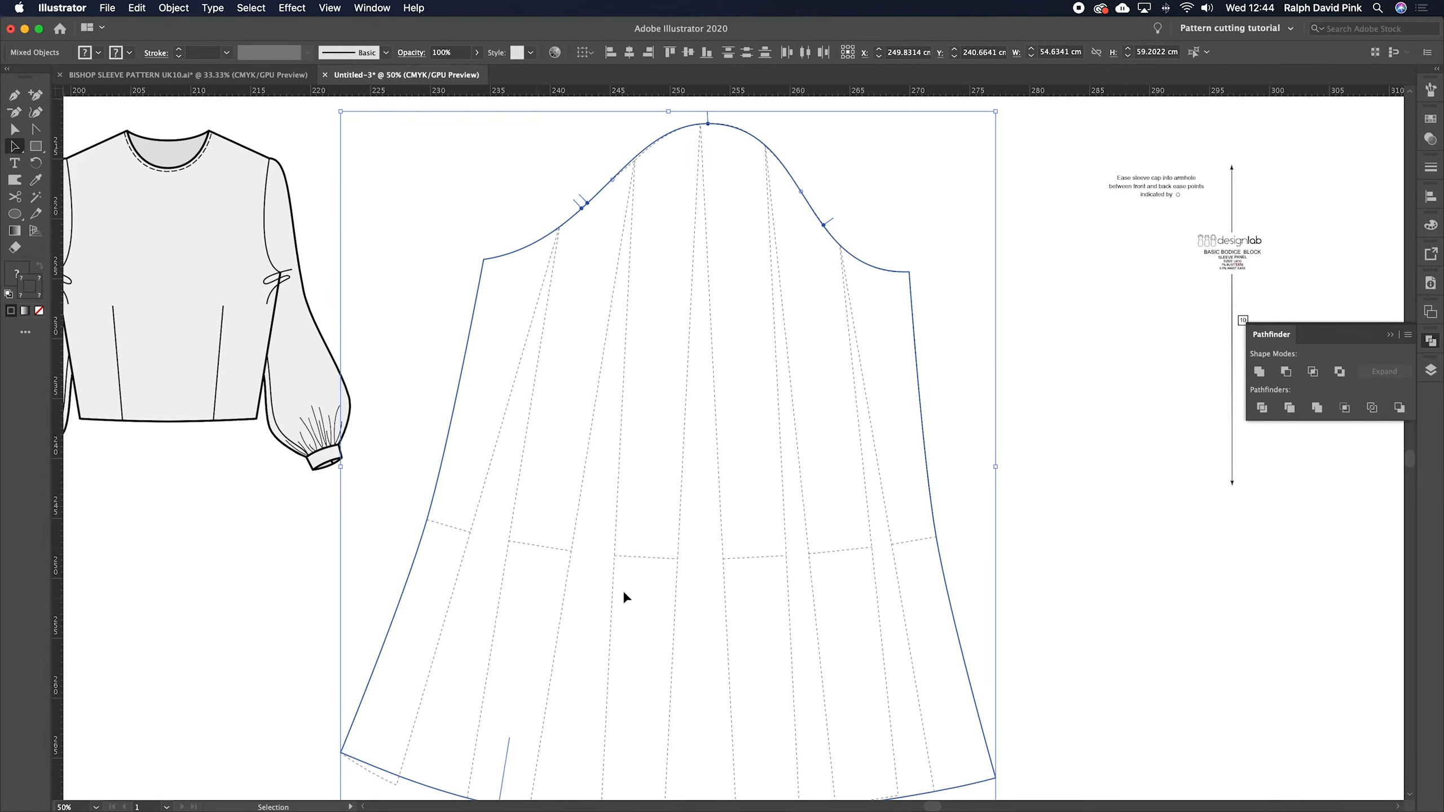
{"action": "key", "text": "super+minus"}
{"action": "key", "text": "super+c"}
{"action": "scroll", "coordinate": [834, 363], "scroll_direction": "right", "scroll_amount": 10}
{"action": "left_click", "coordinate": [957, 393]}
{"action": "key", "text": "super+v"}
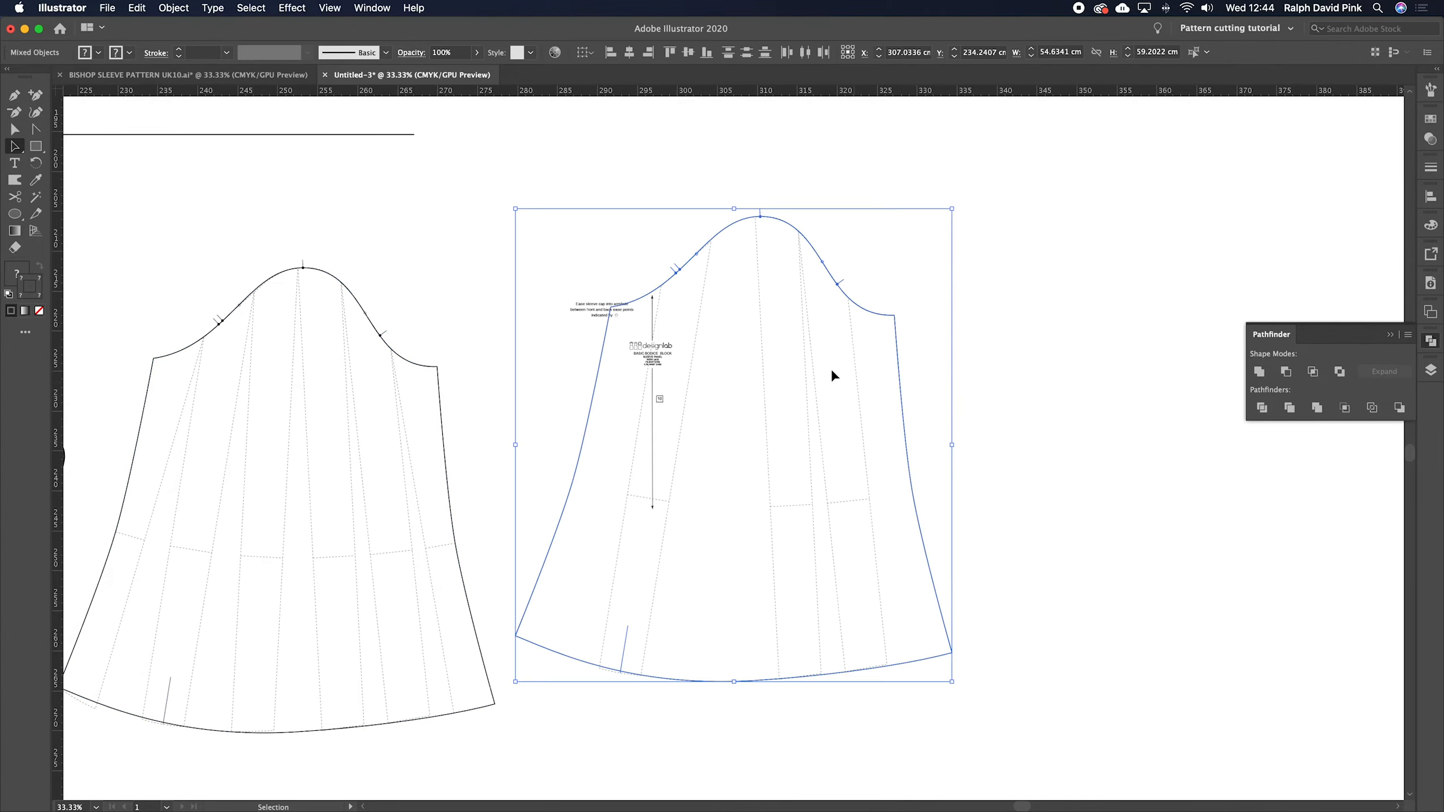
{"action": "key", "text": "Delete"}
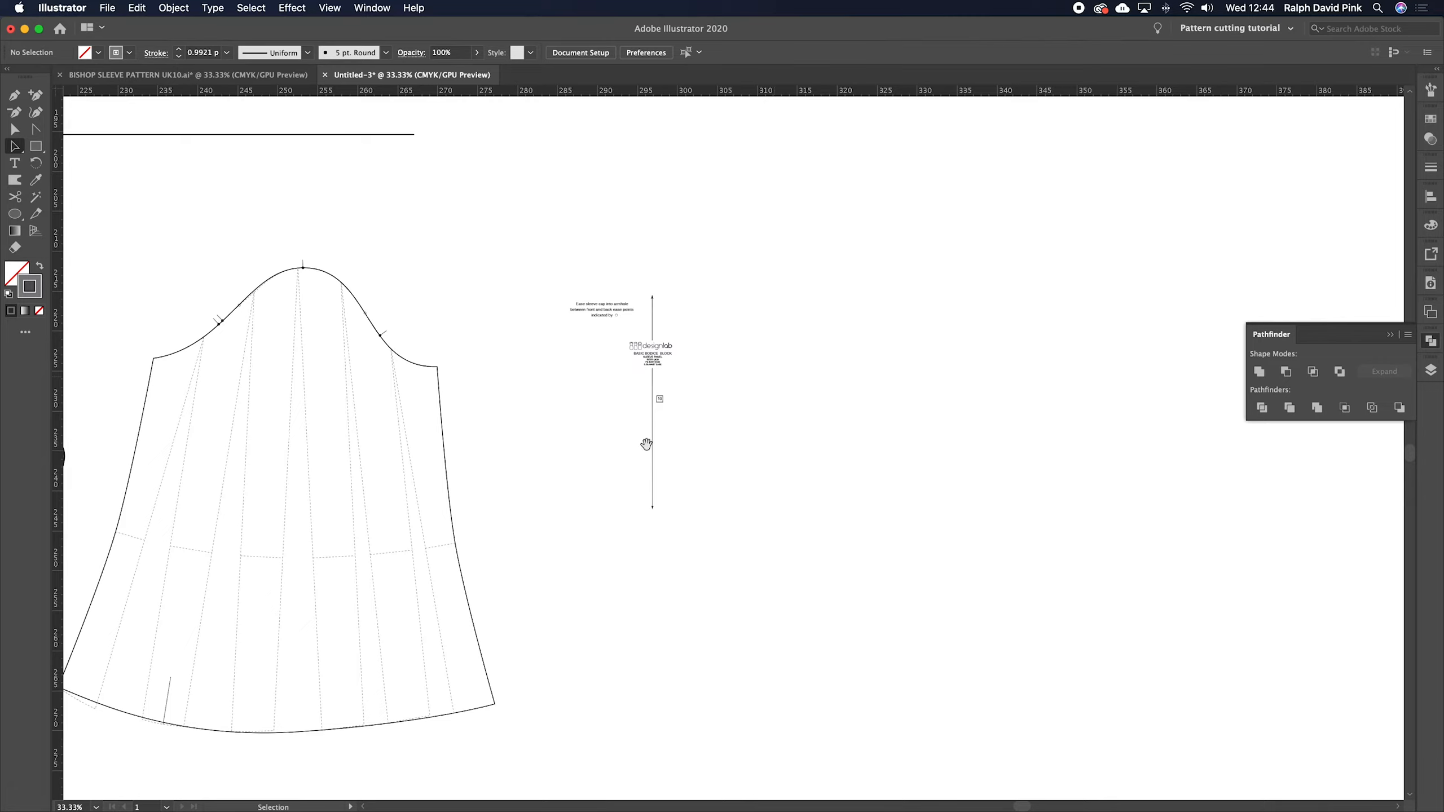
- Examine the bottom edges of the dashed panels along the curved hem and compare them with the sleeve outline
{"action": "scroll", "coordinate": [825, 371], "scroll_direction": "left", "scroll_amount": 8}
{"action": "key", "text": "super+plus"}
{"action": "key", "text": "a"}
{"action": "key", "text": "super+a"}
{"action": "left_click", "coordinate": [915, 384]}
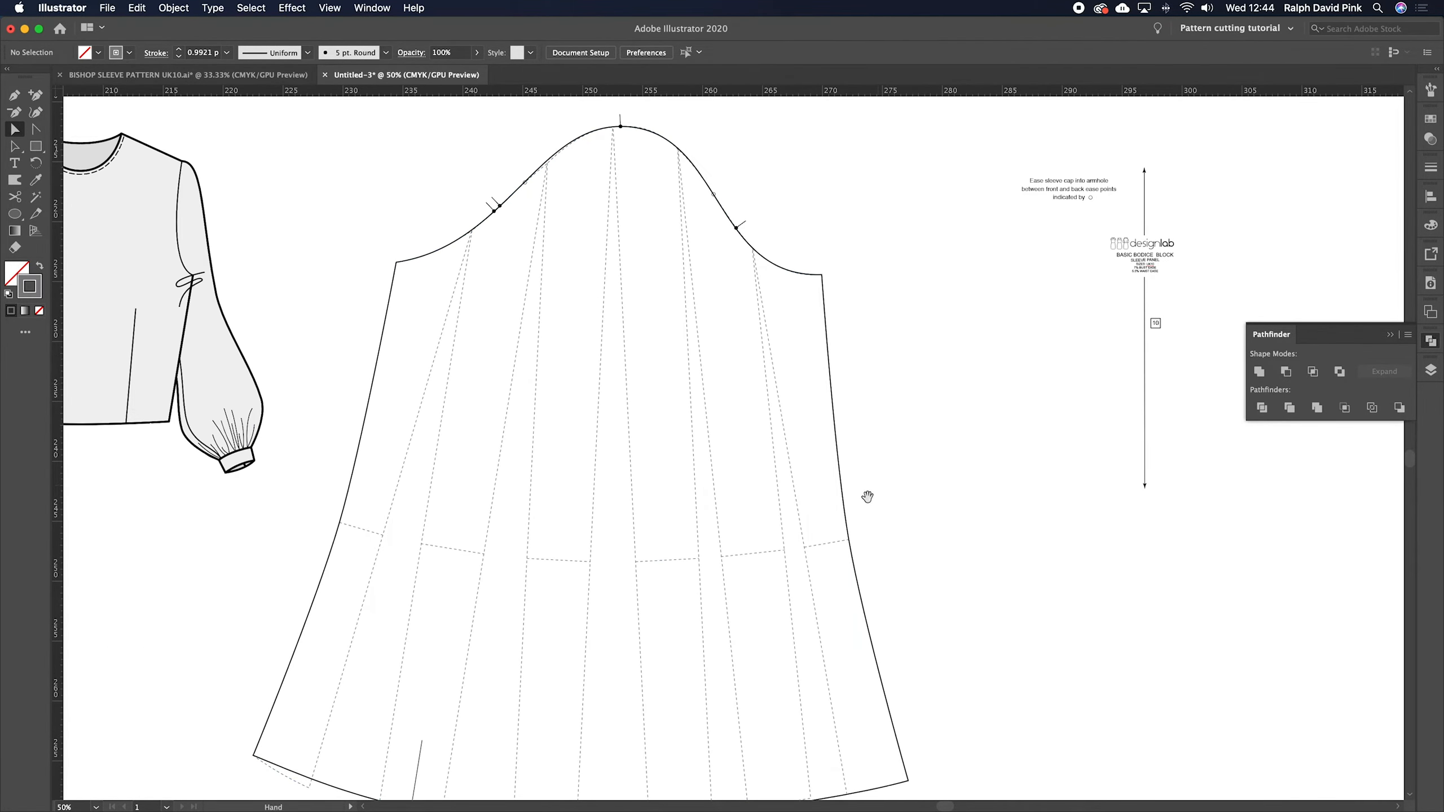
{"action": "scroll", "coordinate": [870, 490], "scroll_direction": "down", "scroll_amount": 5}
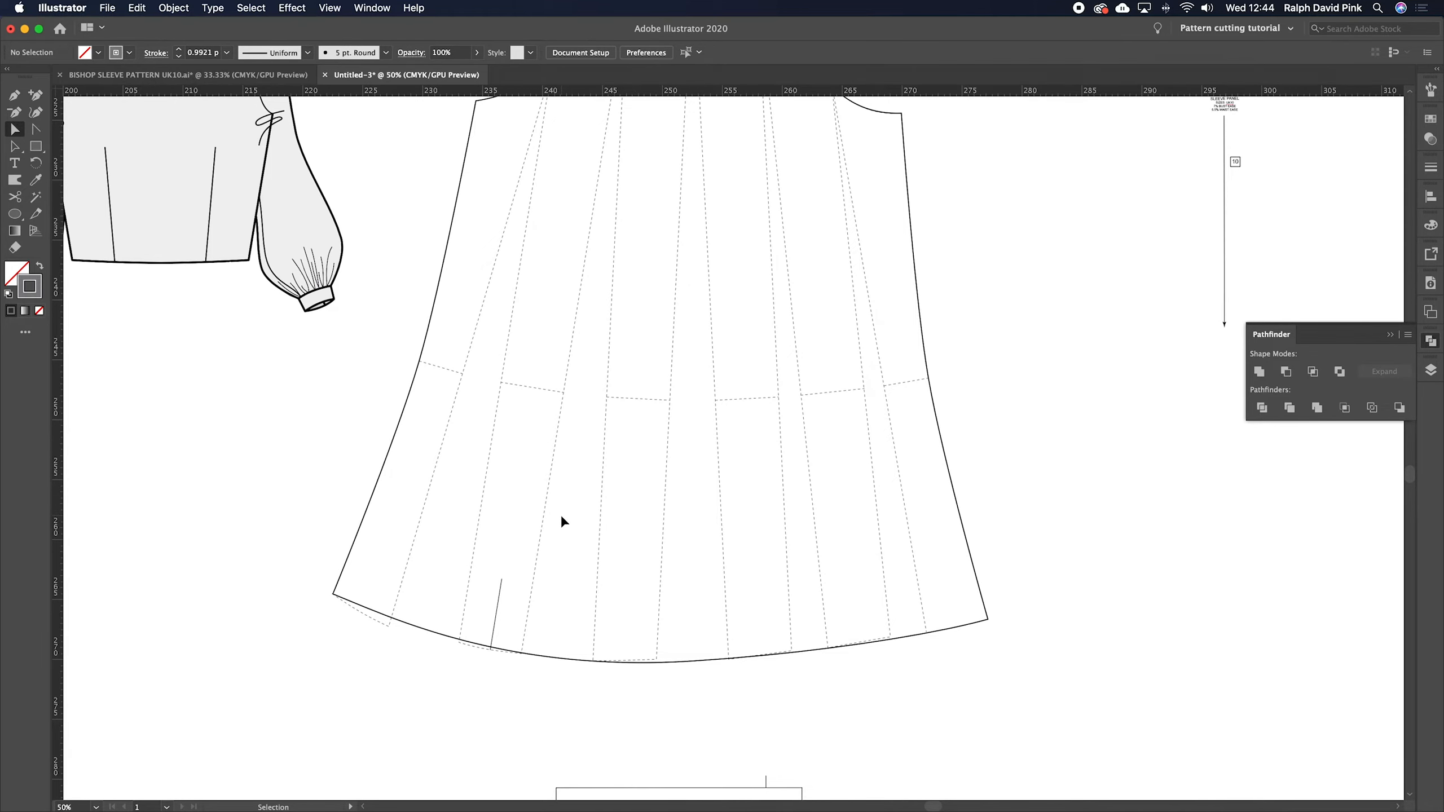
{"action": "key", "text": "super+plus"}
{"action": "left_click_drag", "start_coordinate": [557, 531], "coordinate": [566, 529]}
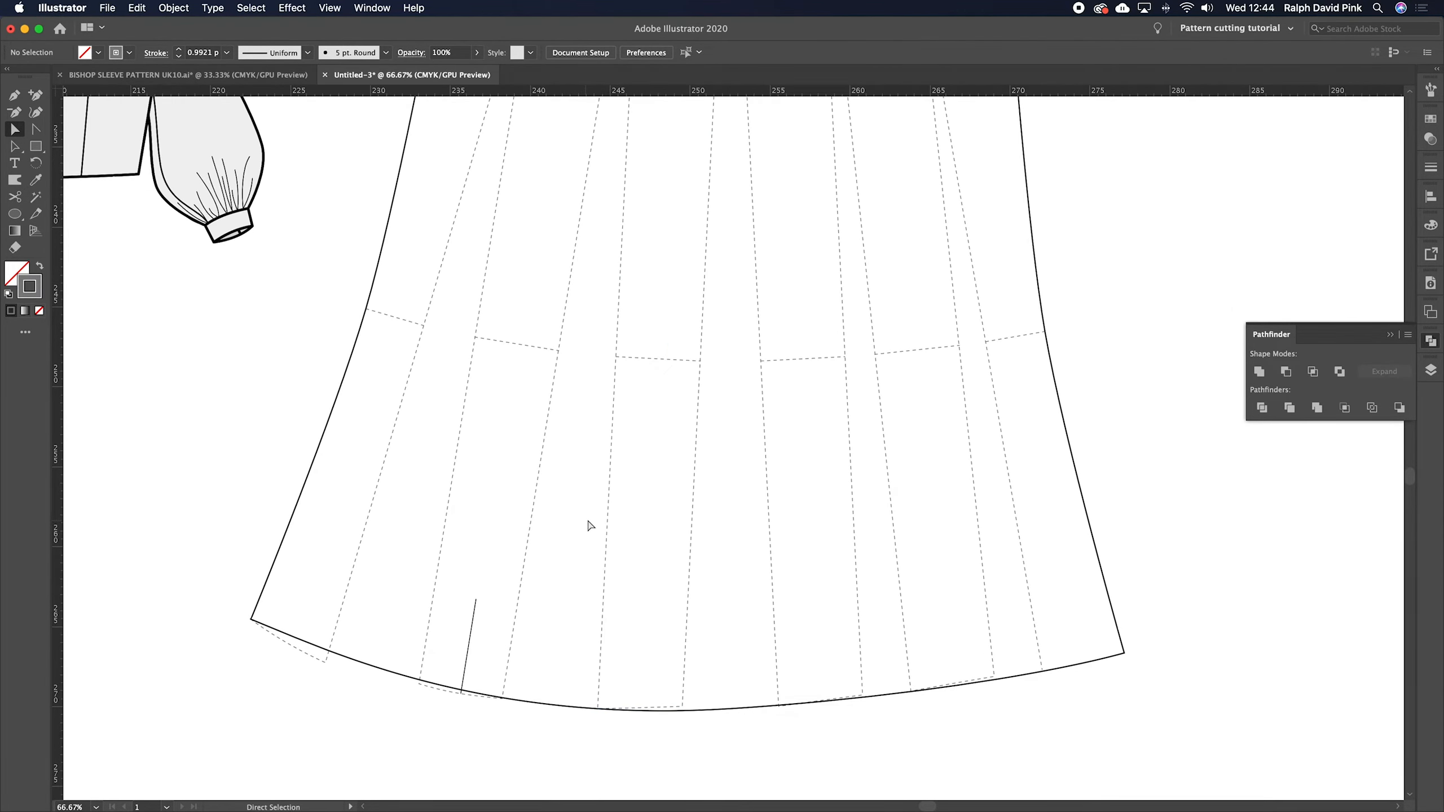
{"action": "key", "text": "super+minus"}
{"action": "left_click_drag", "start_coordinate": [713, 365], "coordinate": [640, 623]}
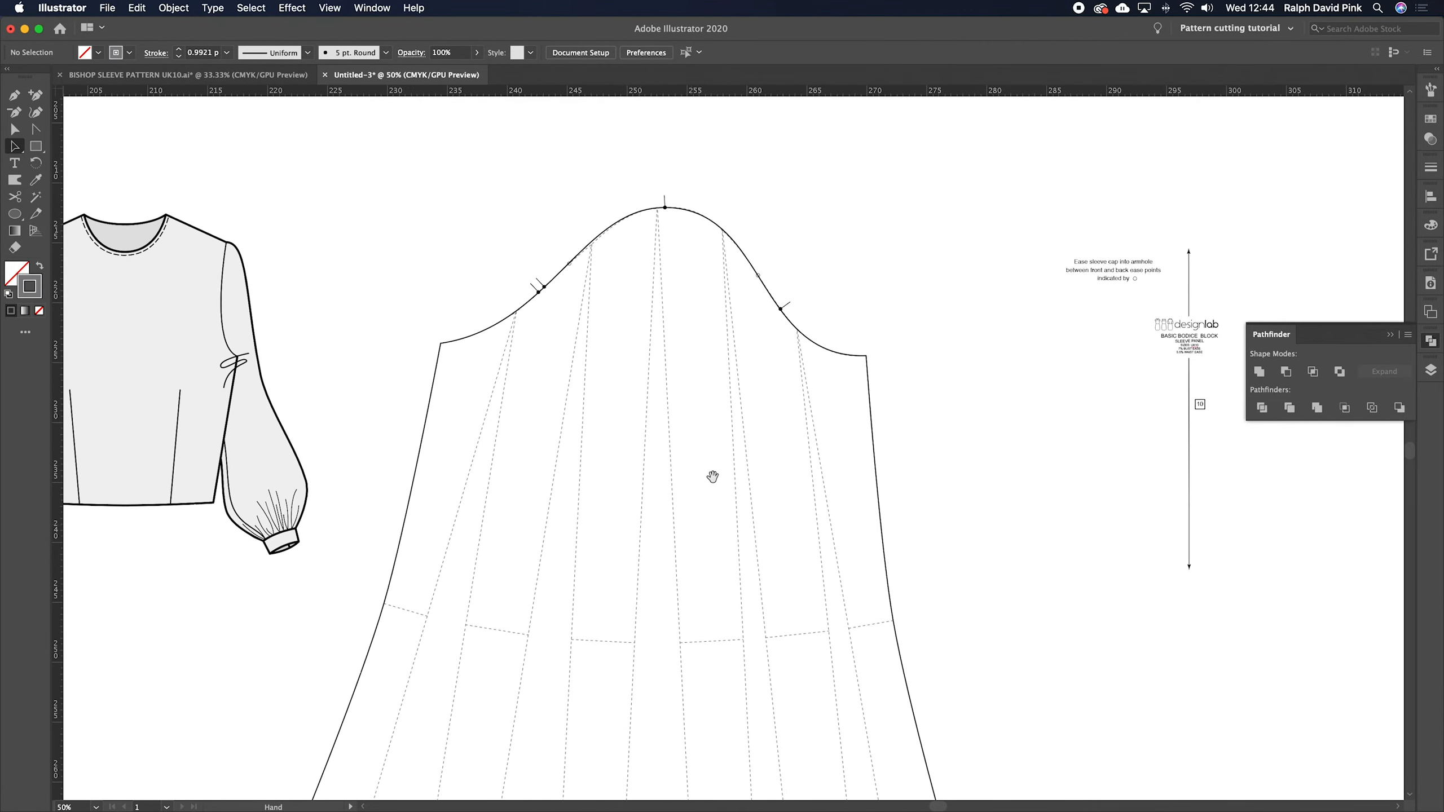
{"action": "scroll", "coordinate": [757, 390], "scroll_direction": "down", "scroll_amount": 5}
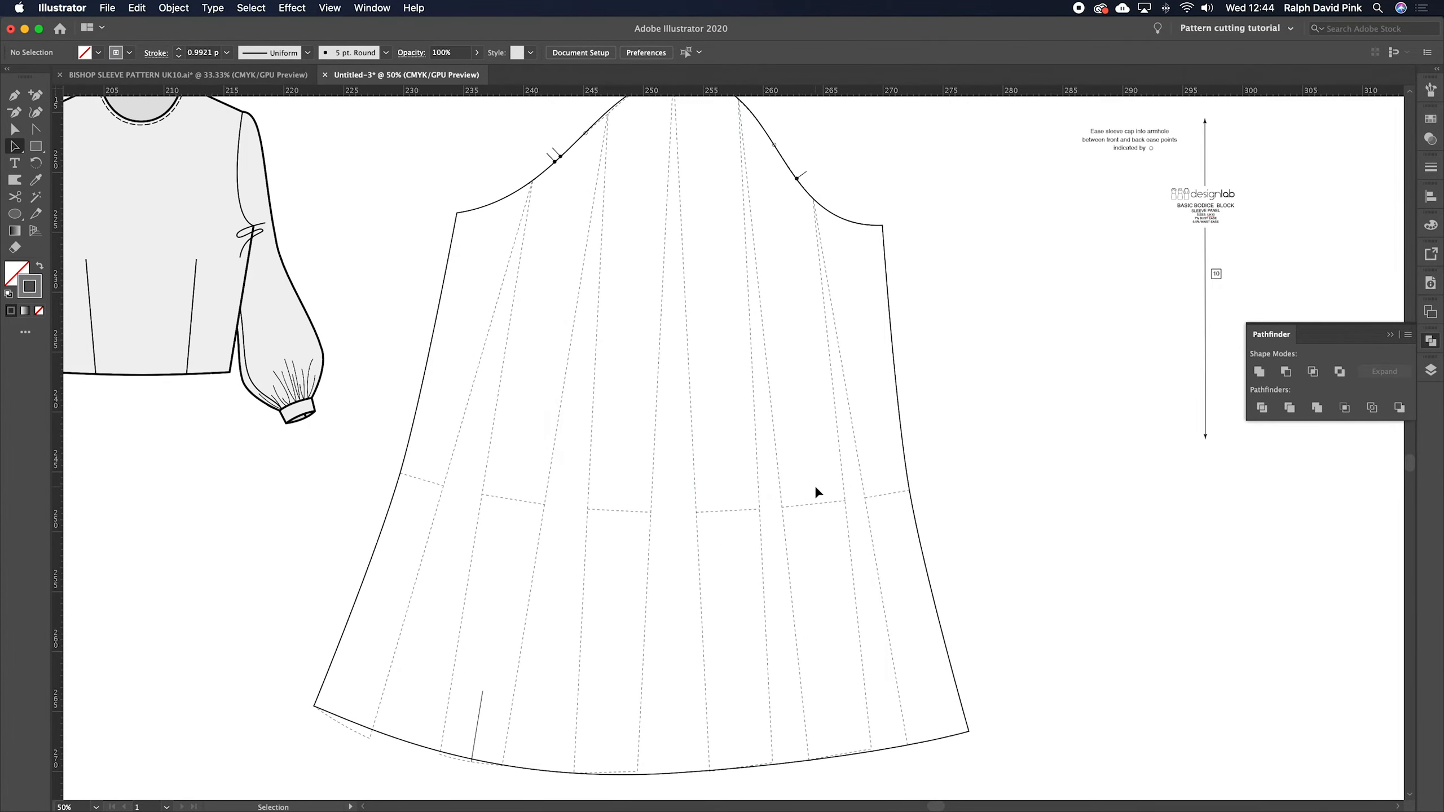
{"action": "scroll", "coordinate": [614, 598], "scroll_direction": "down", "scroll_amount": 3}
{"action": "scroll", "coordinate": [614, 597], "scroll_direction": "left", "scroll_amount": 2}
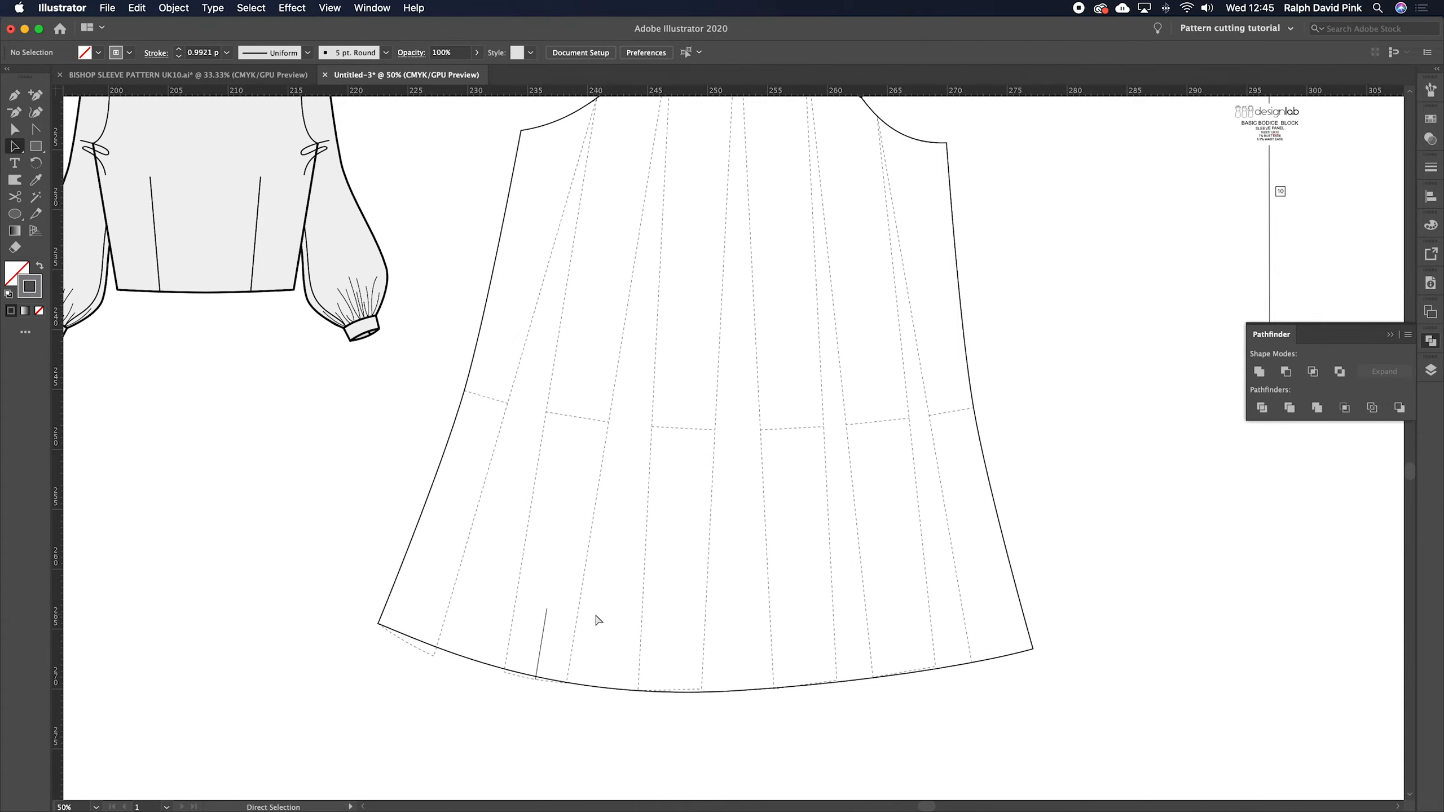
{"action": "key", "text": "super+1"}
{"action": "left_click_drag", "start_coordinate": [596, 619], "coordinate": [662, 427]}
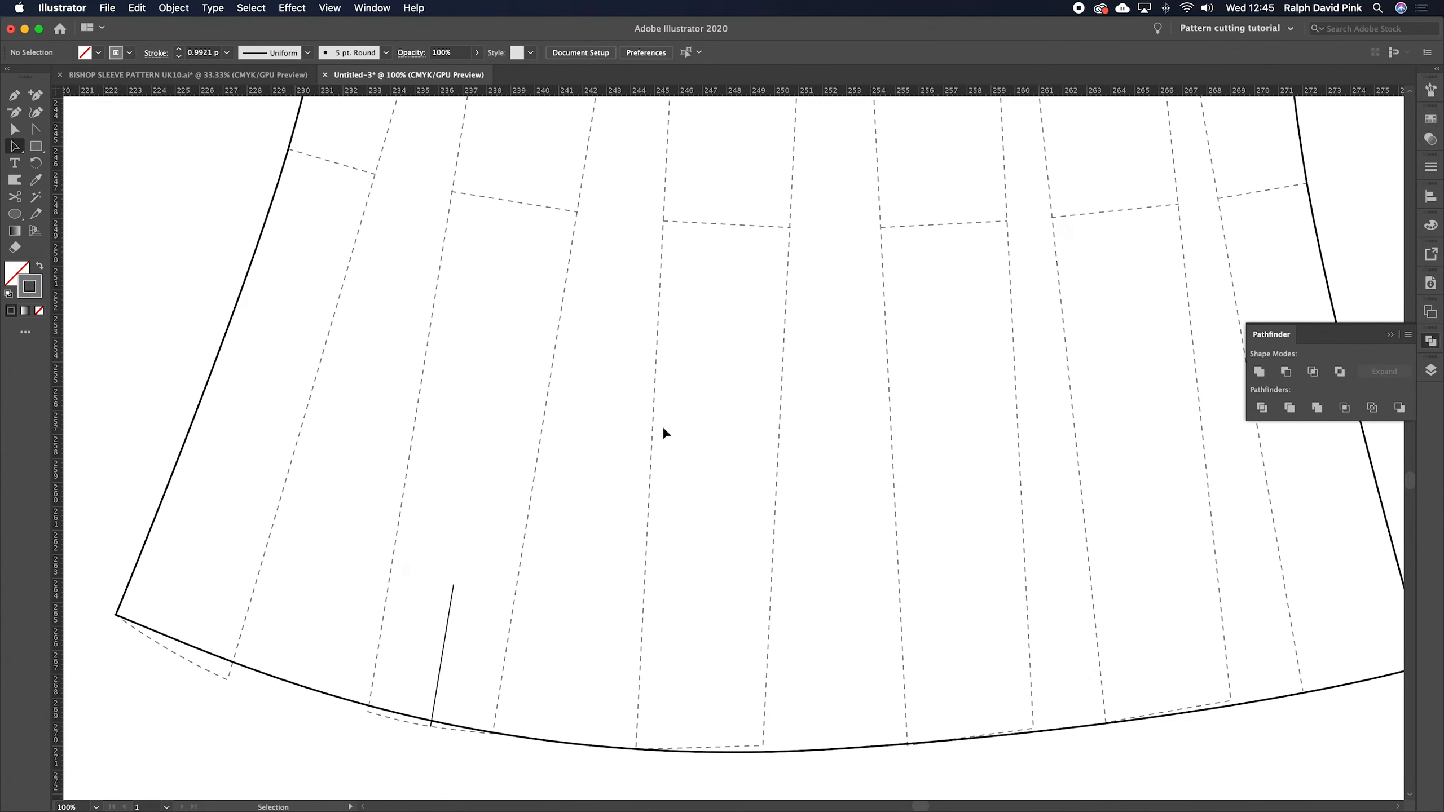
{"action": "key", "text": "super+minus"}
{"action": "left_click_drag", "start_coordinate": [708, 364], "coordinate": [650, 566]}
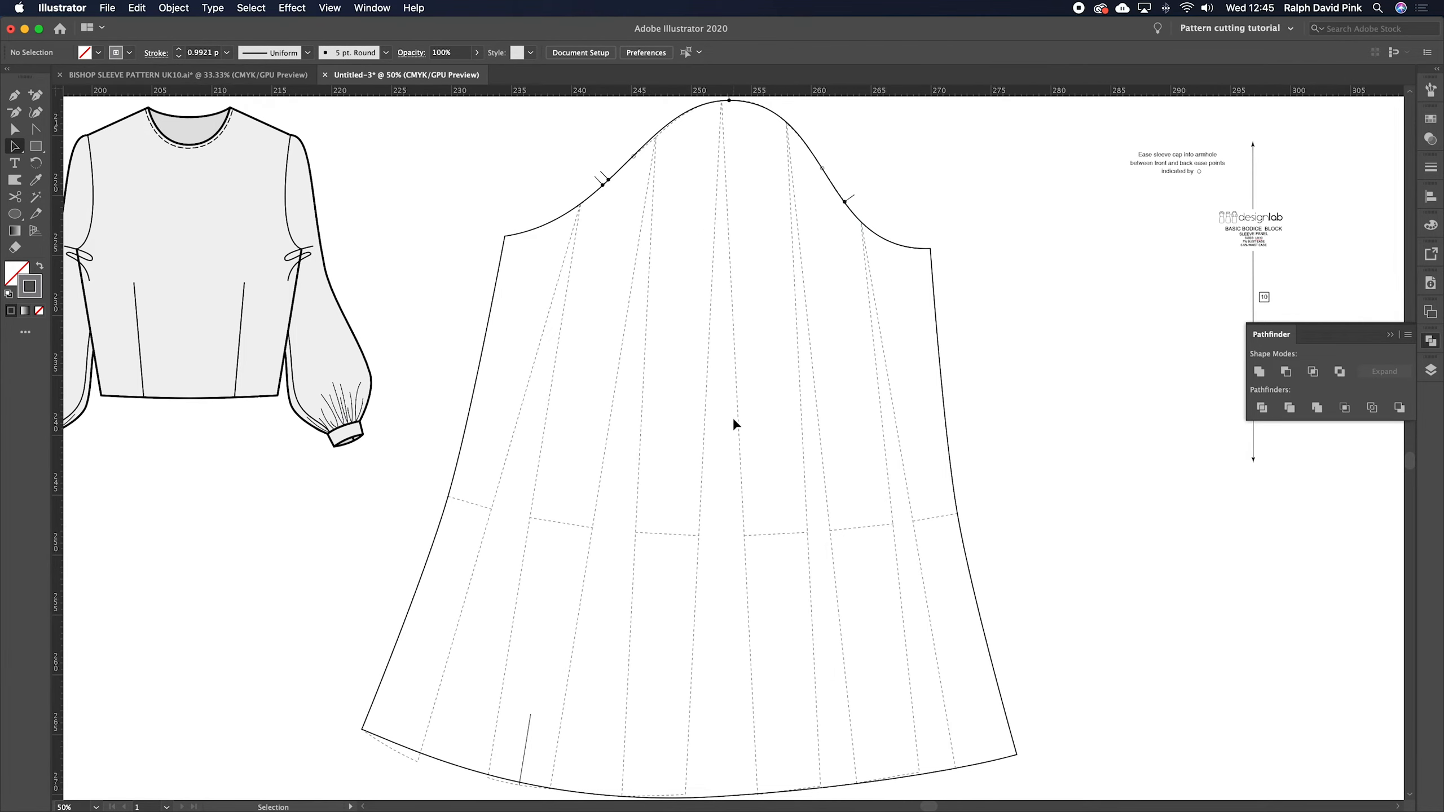
{"action": "scroll", "coordinate": [735, 419], "scroll_direction": "down", "scroll_amount": 3}
{"action": "scroll", "coordinate": [734, 419], "scroll_direction": "left", "scroll_amount": 2}
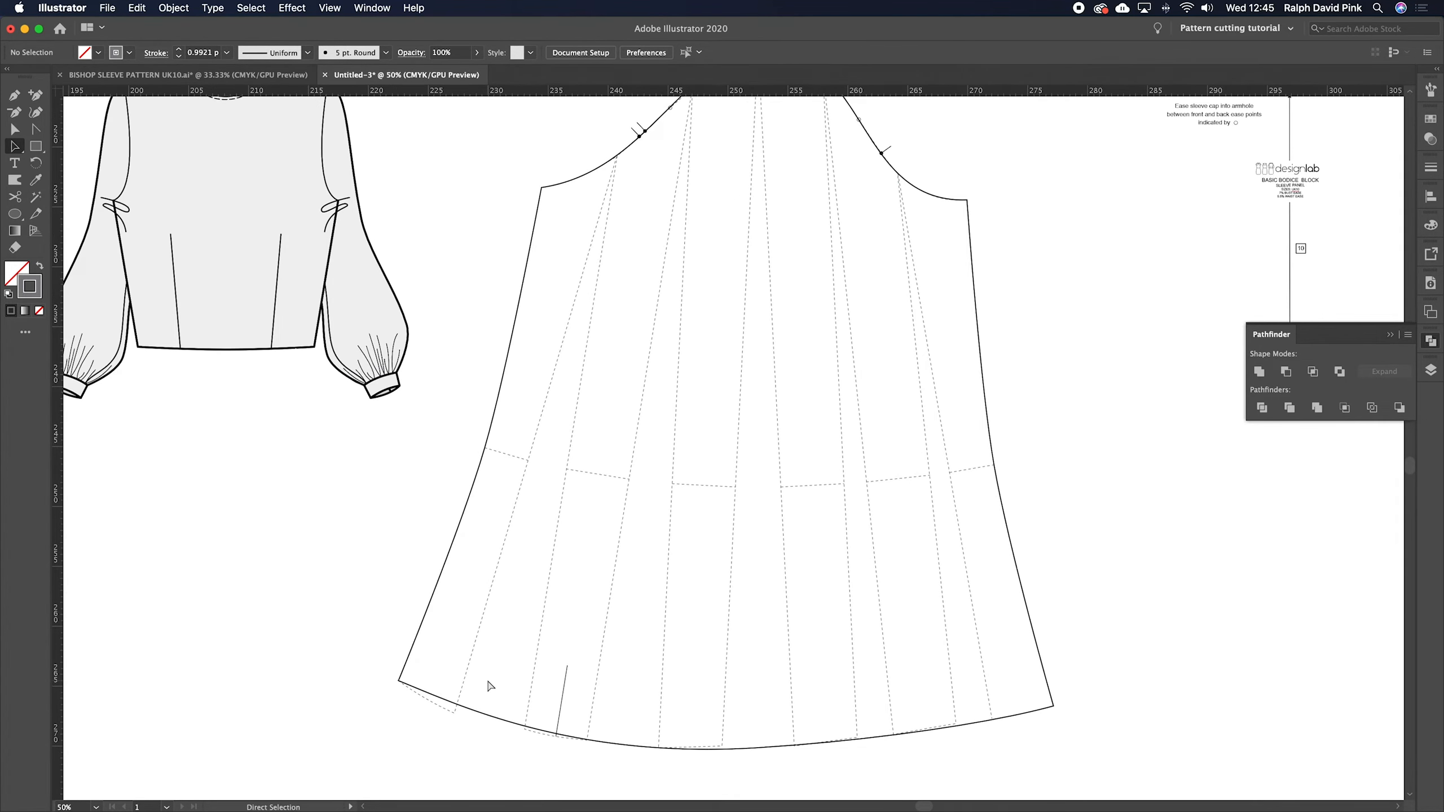
- Cut the leftmost dashed panel where it crosses the hem curve with the Scissors tool and delete the part below the hem
{"action": "key", "text": "super+plus"}
{"action": "scroll", "coordinate": [490, 654], "scroll_direction": "down", "scroll_amount": 5}
{"action": "scroll", "coordinate": [490, 655], "scroll_direction": "left", "scroll_amount": 3}
{"action": "key", "text": "a"}
{"action": "key", "text": "super+plus"}
{"action": "key", "text": "super+plus"}
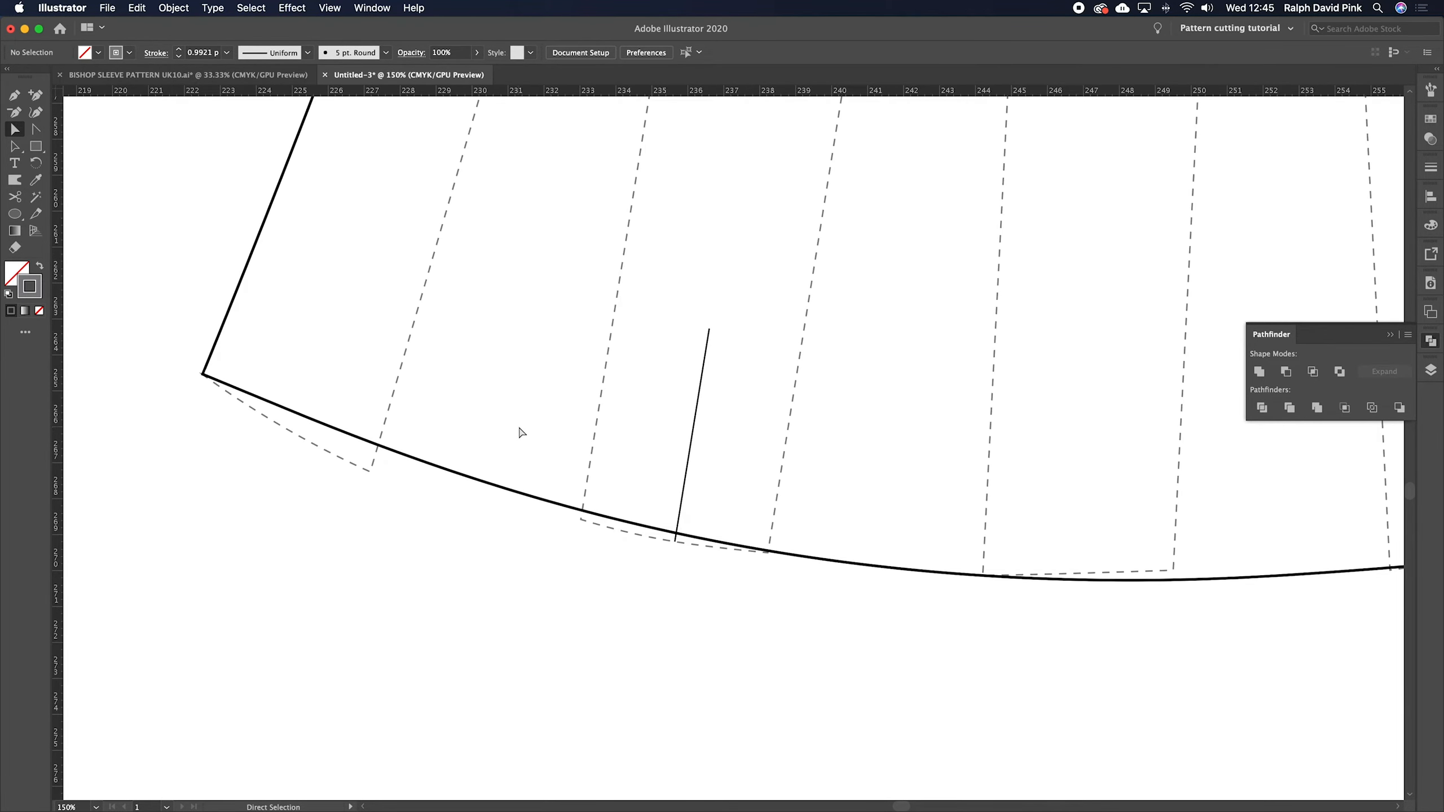
{"action": "left_click", "coordinate": [379, 448]}
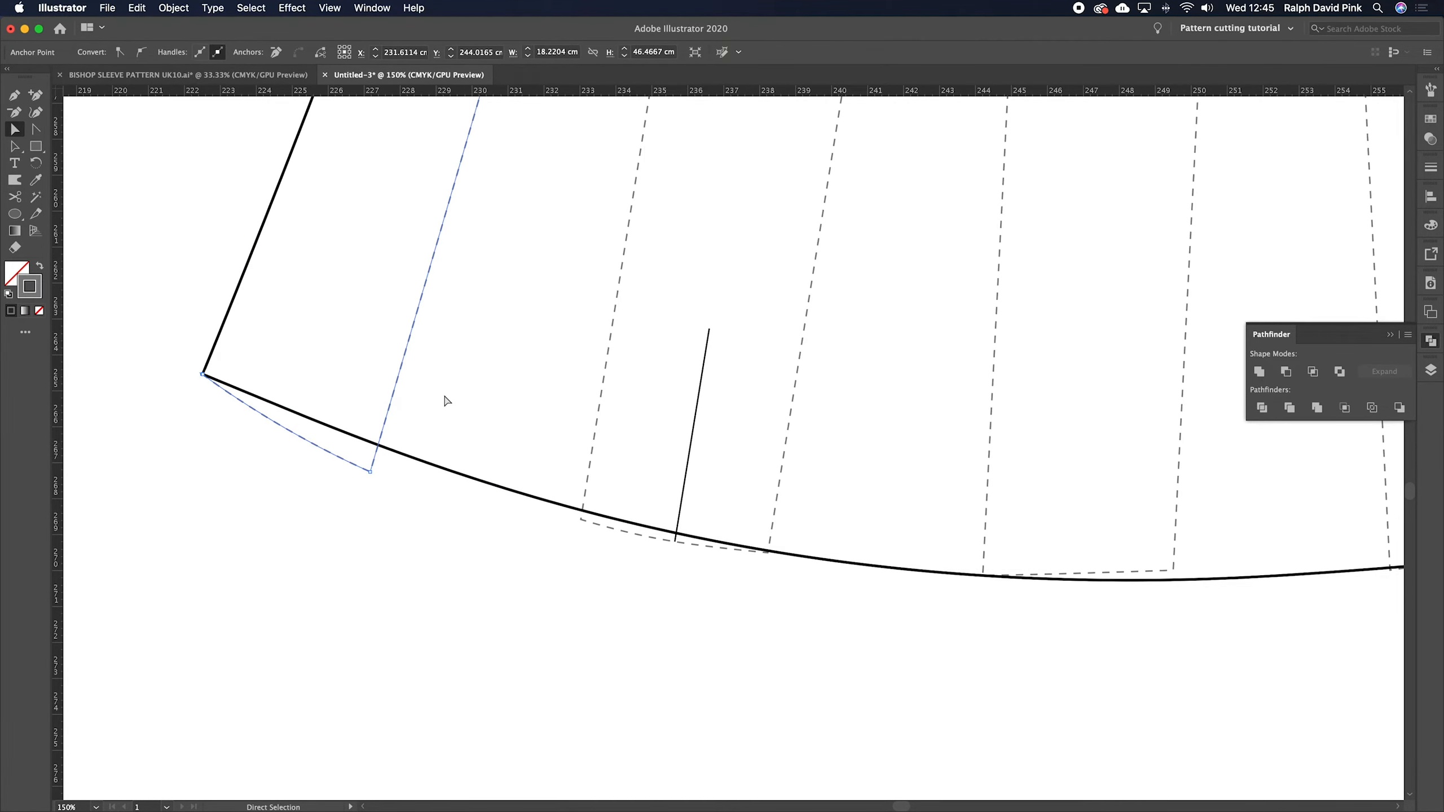
{"action": "left_click", "coordinate": [134, 163]}
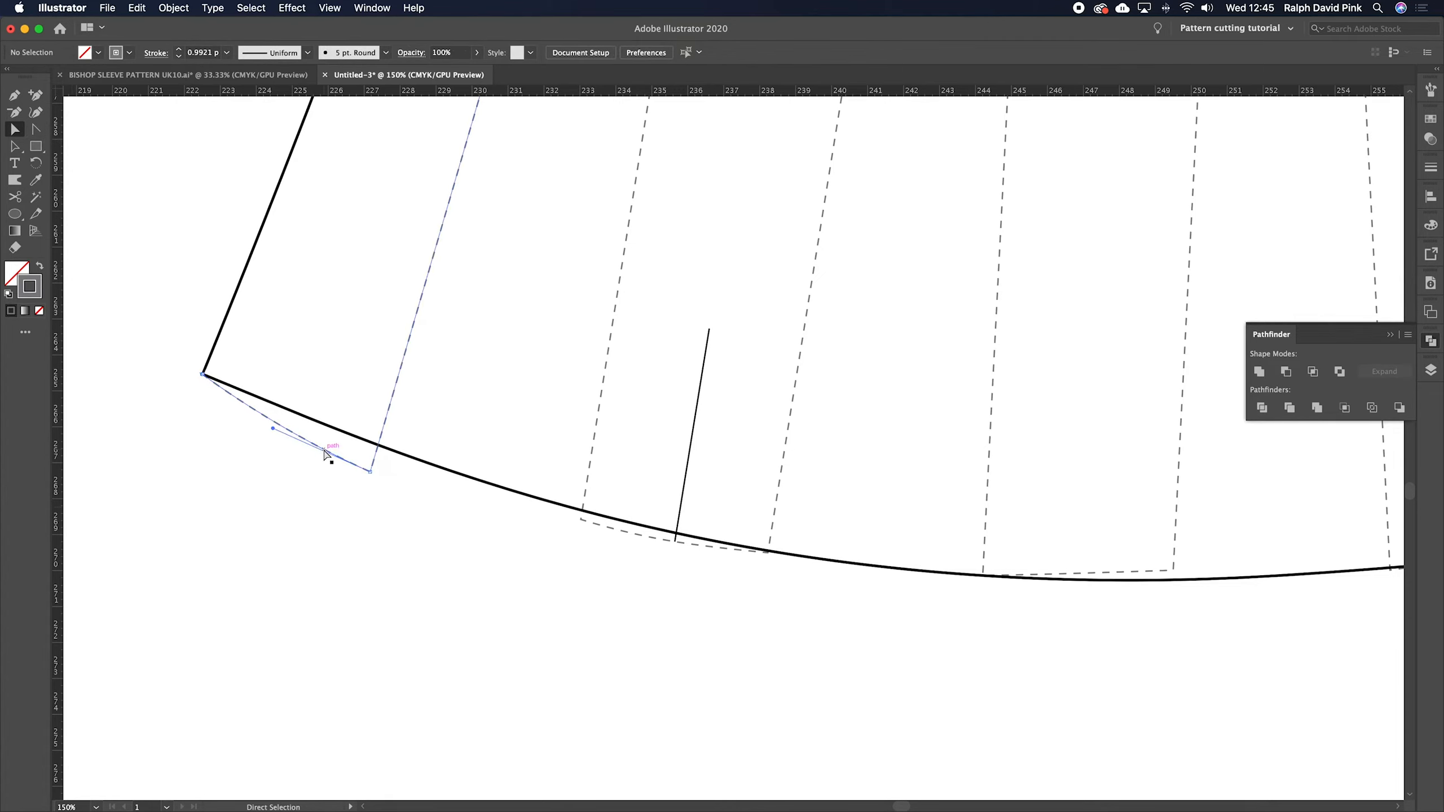
{"action": "left_click", "coordinate": [323, 452]}
{"action": "left_click", "coordinate": [14, 196]}
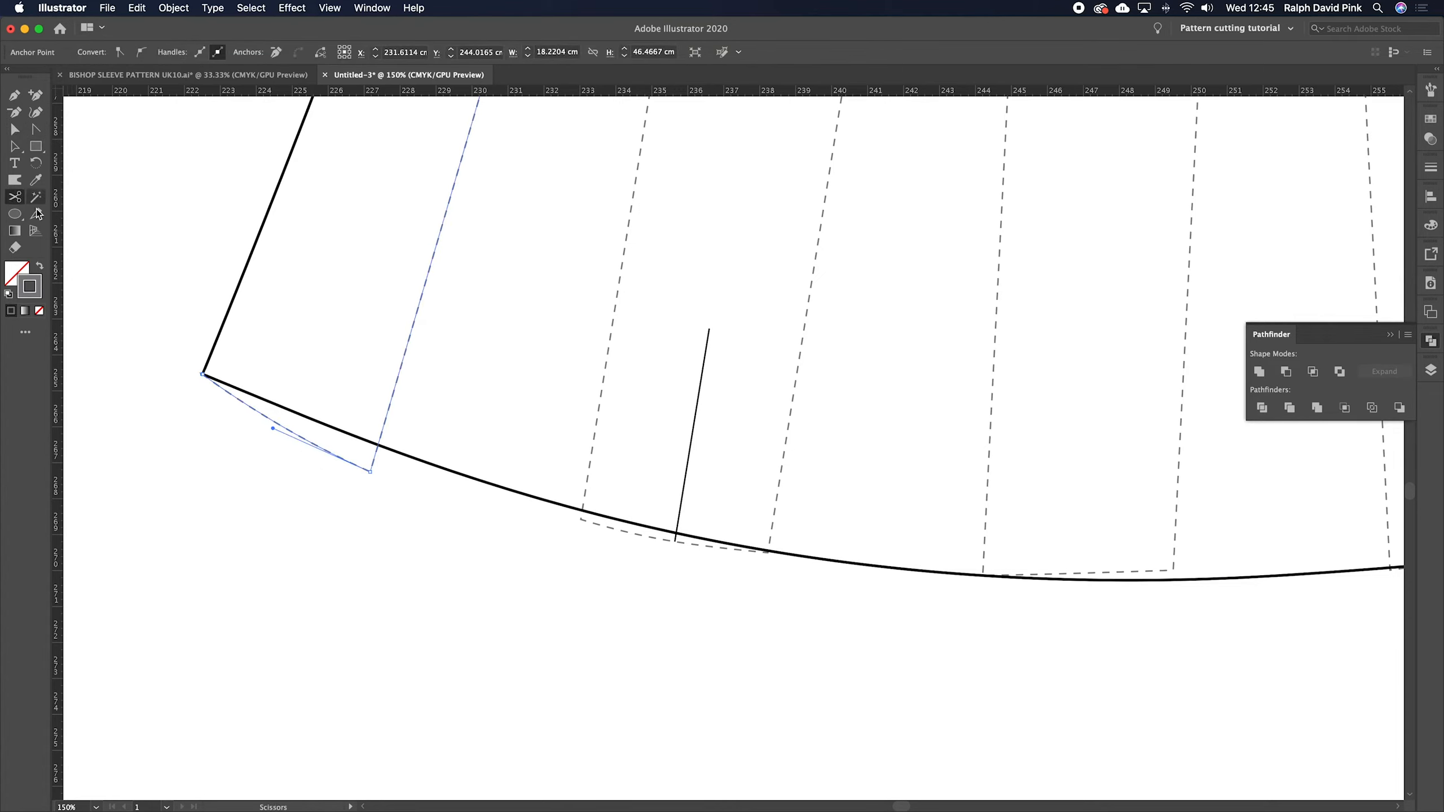
{"action": "left_click", "coordinate": [378, 444]}
{"action": "left_click", "coordinate": [14, 129]}
{"action": "left_click", "coordinate": [268, 421]}
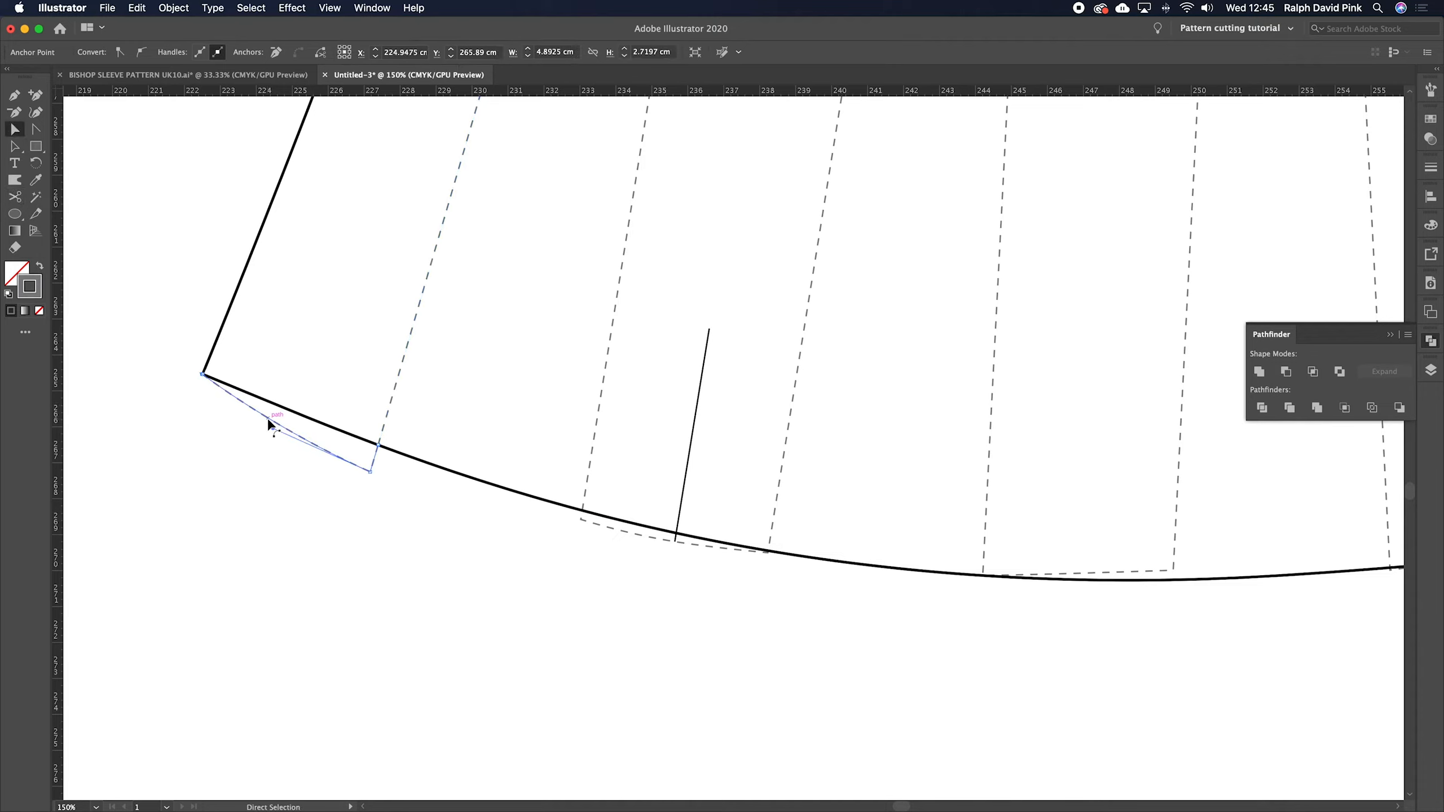
{"action": "key", "text": "Delete"}
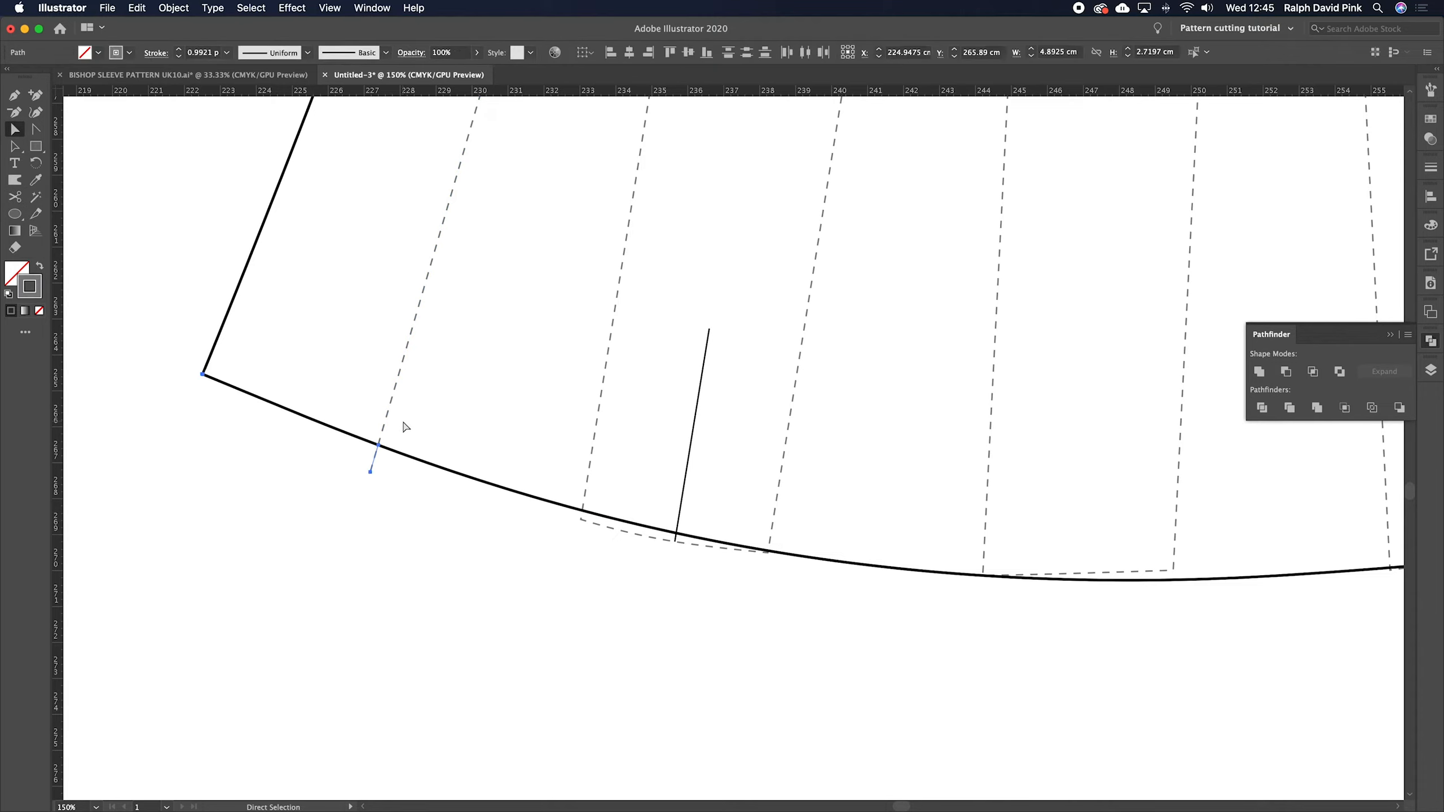
- Cut the second dashed panel from the left at the hem curve and delete its bottom edge below the hem
{"action": "scroll", "coordinate": [709, 585], "scroll_direction": "right", "scroll_amount": 5}
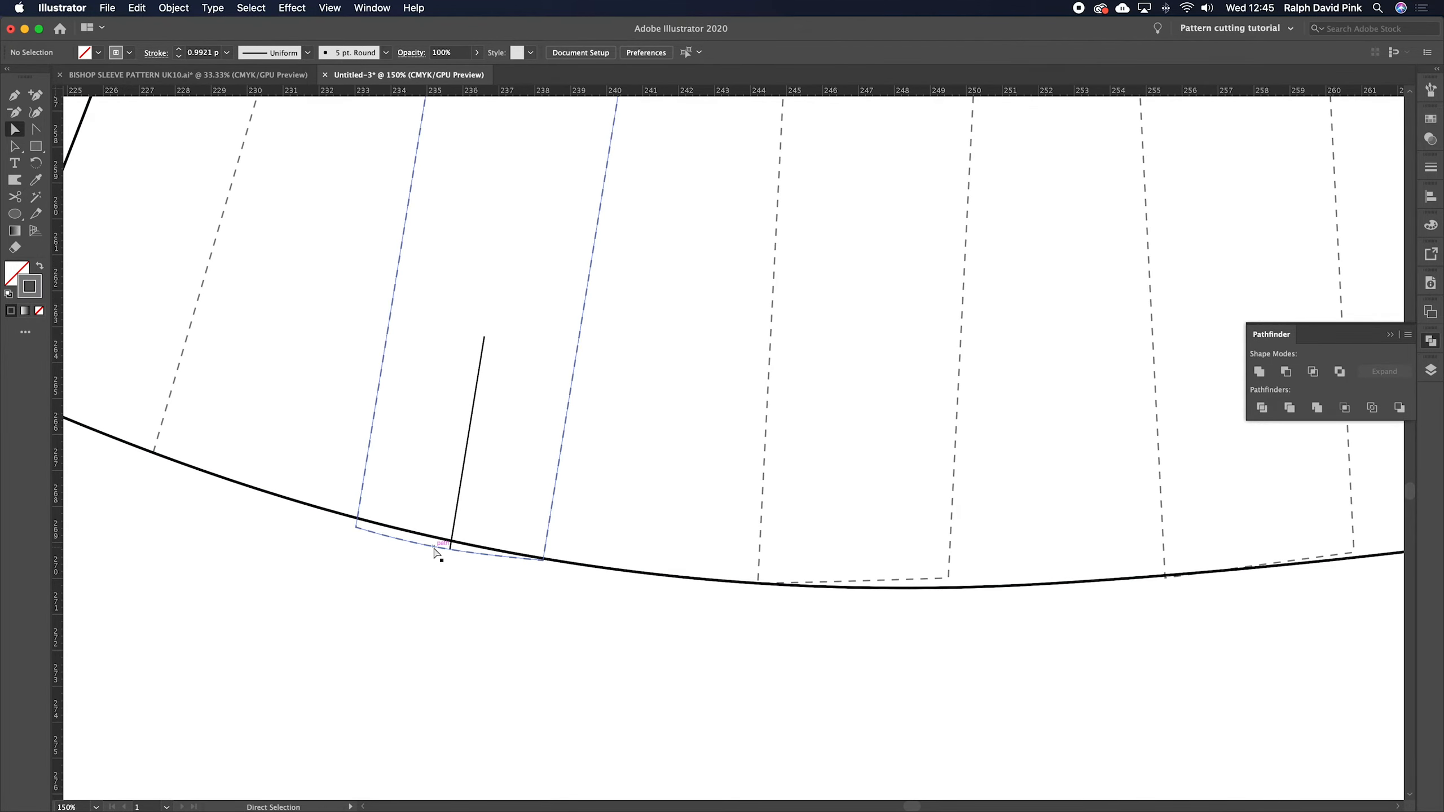
{"action": "left_click", "coordinate": [435, 549]}
{"action": "left_click", "coordinate": [14, 197]}
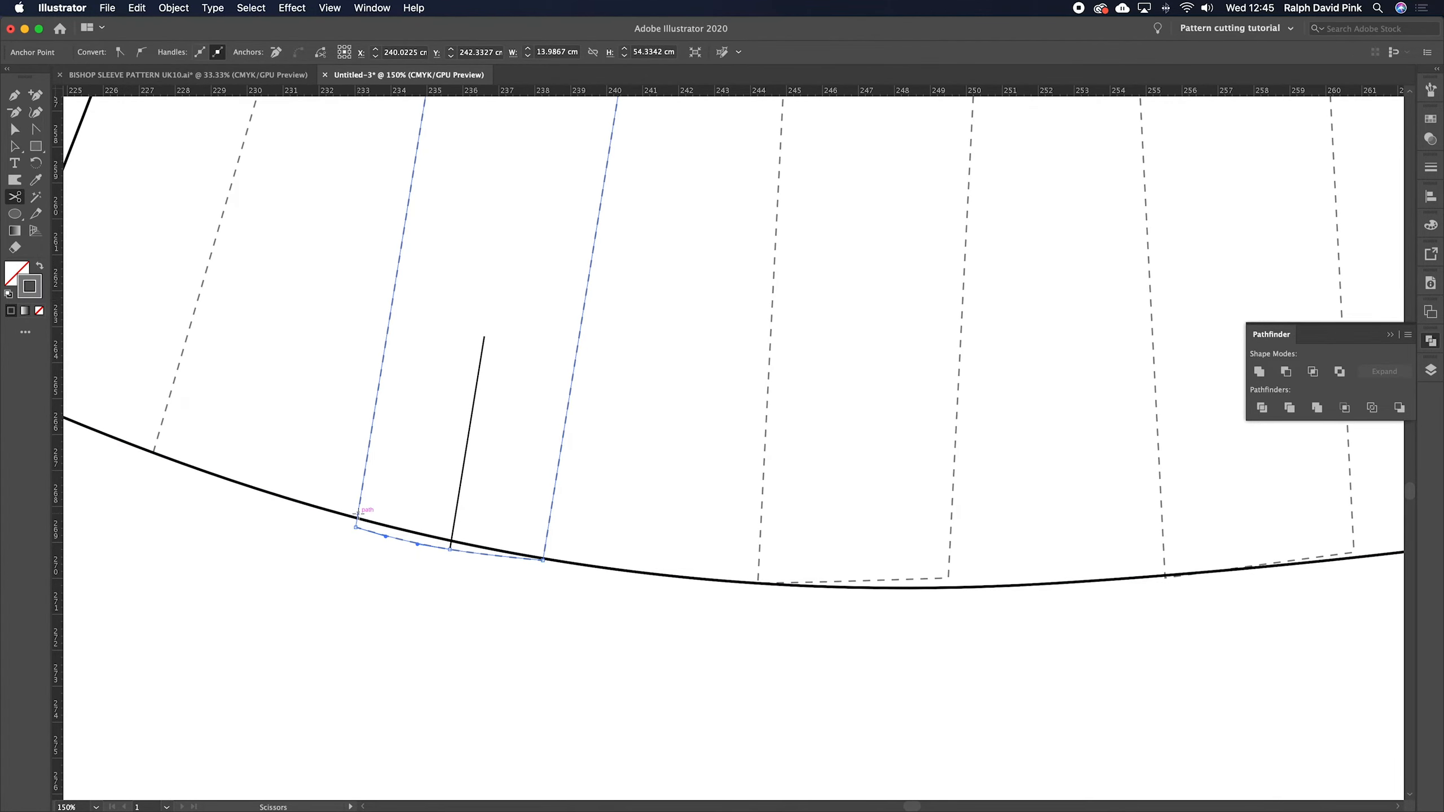
{"action": "left_click", "coordinate": [505, 558]}
{"action": "key", "text": "v"}
{"action": "left_click", "coordinate": [476, 553]}
{"action": "key", "text": "Delete"}
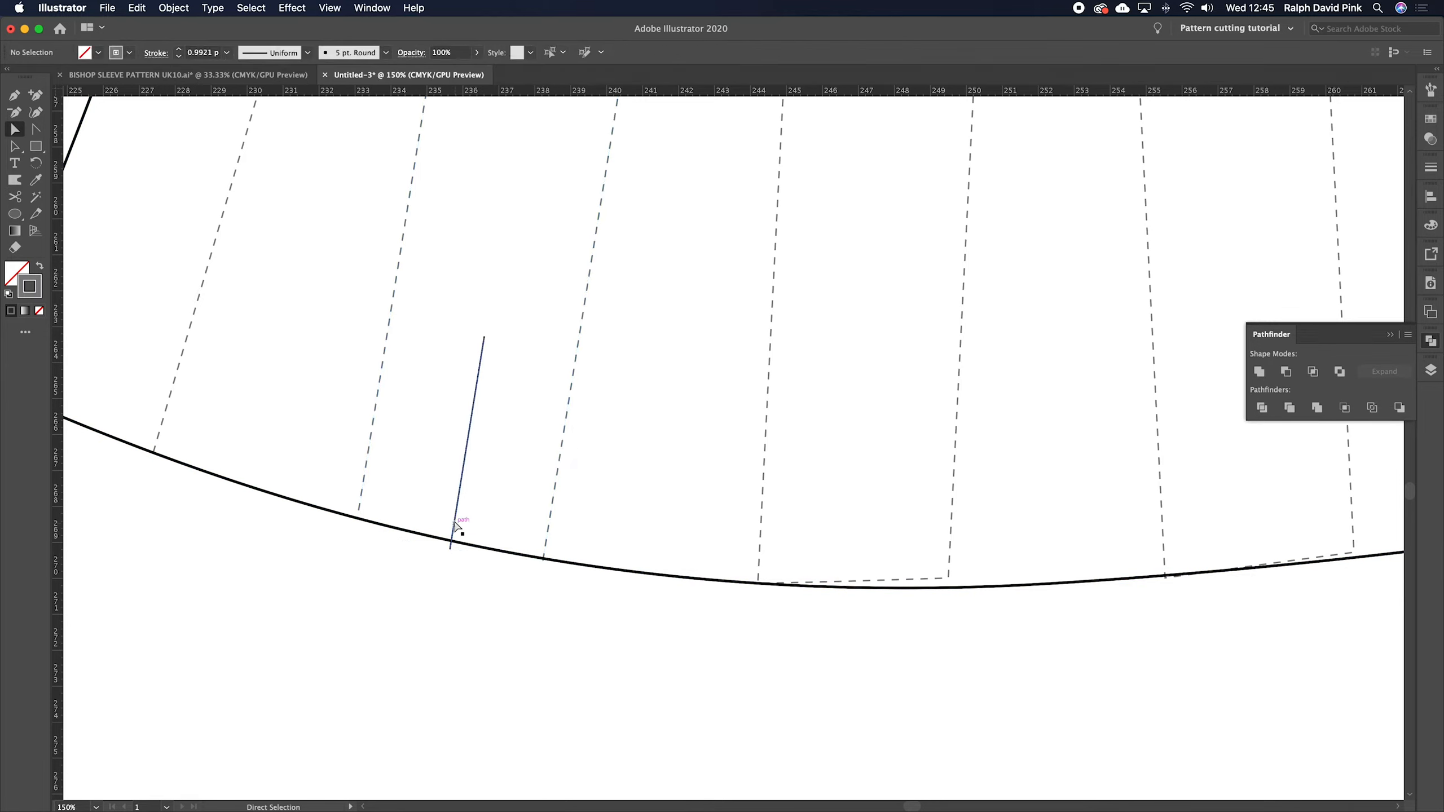
- Move the short solid opening line in the second panel up along its slant so its lower end meets the hem curve
{"action": "left_click_drag", "start_coordinate": [455, 524], "coordinate": [458, 517]}
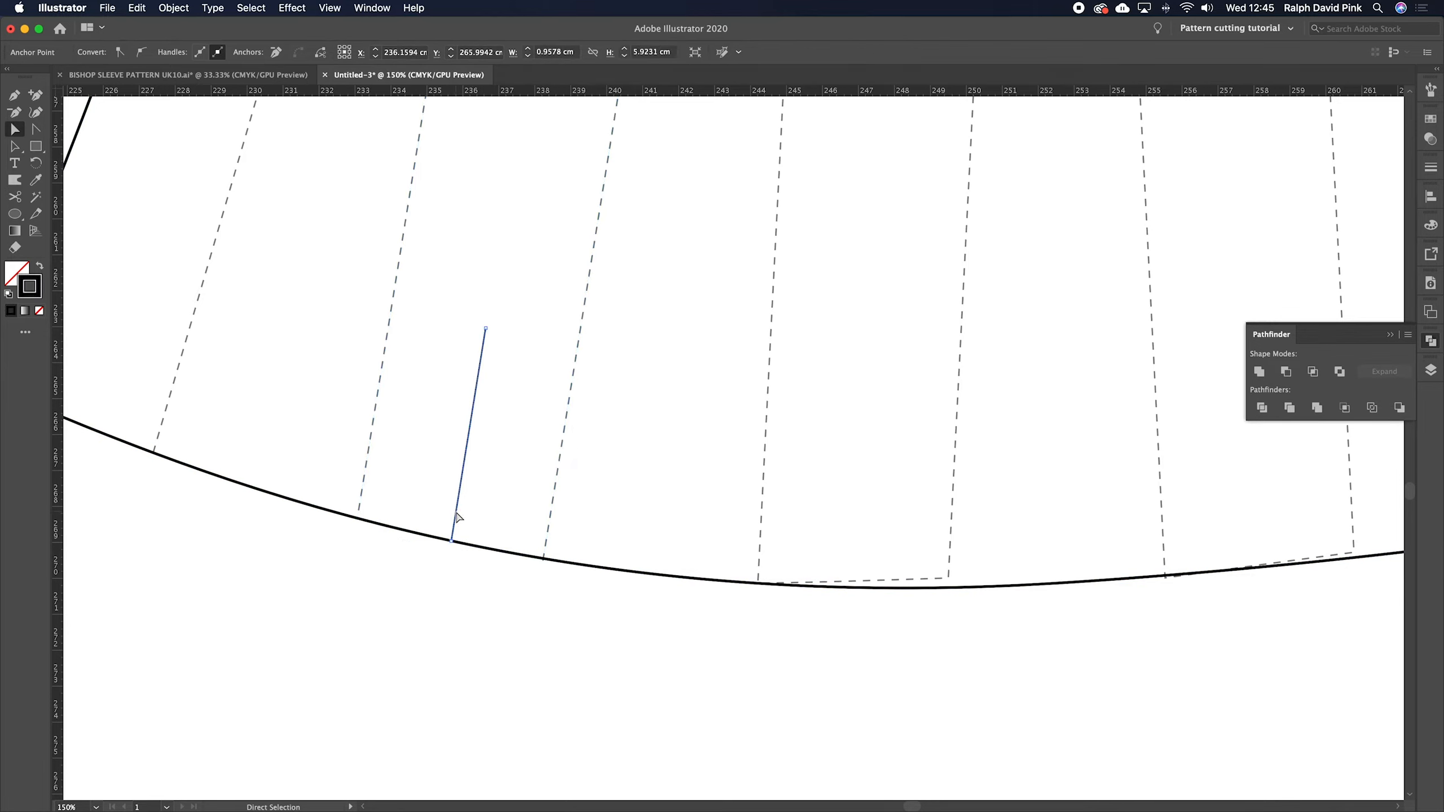
{"action": "left_click", "coordinate": [473, 508]}
{"action": "key", "text": "super+z"}
{"action": "left_click", "coordinate": [474, 522]}
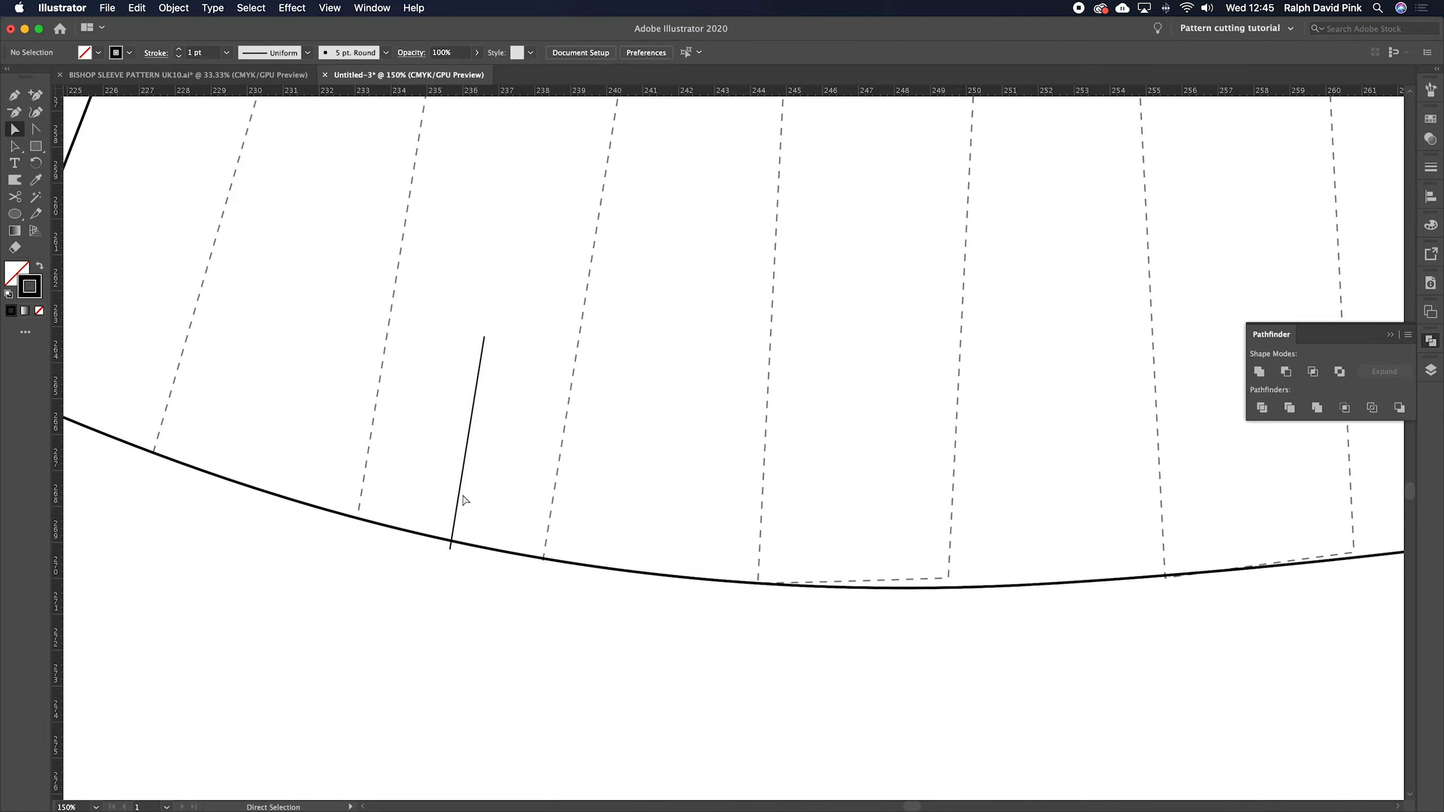
{"action": "left_click_drag", "start_coordinate": [460, 498], "coordinate": [462, 487]}
{"action": "left_click", "coordinate": [675, 529]}
{"action": "key", "text": "super+z"}
{"action": "left_click", "coordinate": [461, 517]}
{"action": "left_click_drag", "start_coordinate": [458, 517], "coordinate": [455, 510]}
- Cut off and delete the bottom edge of the third dashed panel from the left, and lower its right side's end to the hem curve
{"action": "left_click_drag", "start_coordinate": [645, 552], "coordinate": [370, 545]}
{"action": "left_click", "coordinate": [557, 578]}
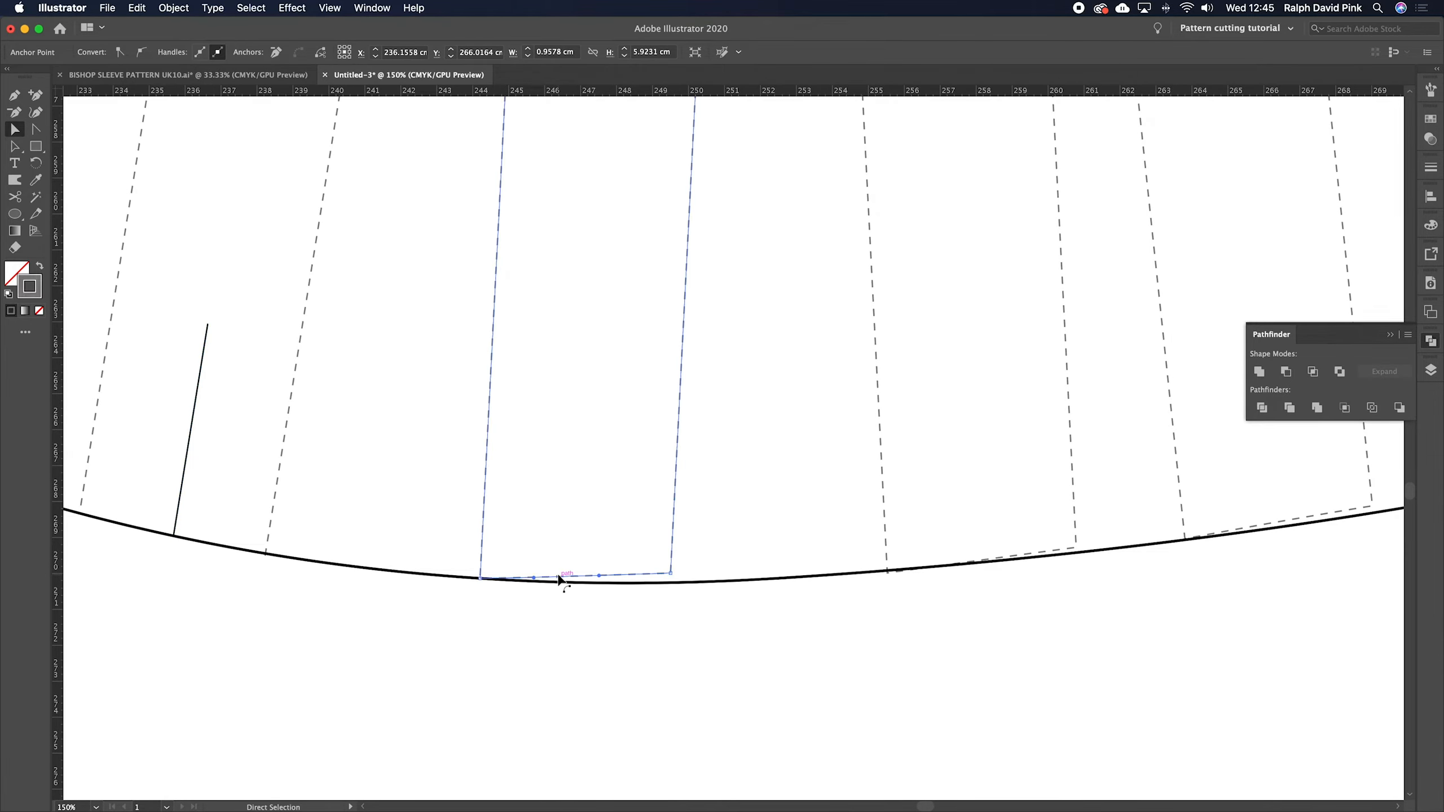
{"action": "left_click", "coordinate": [15, 196]}
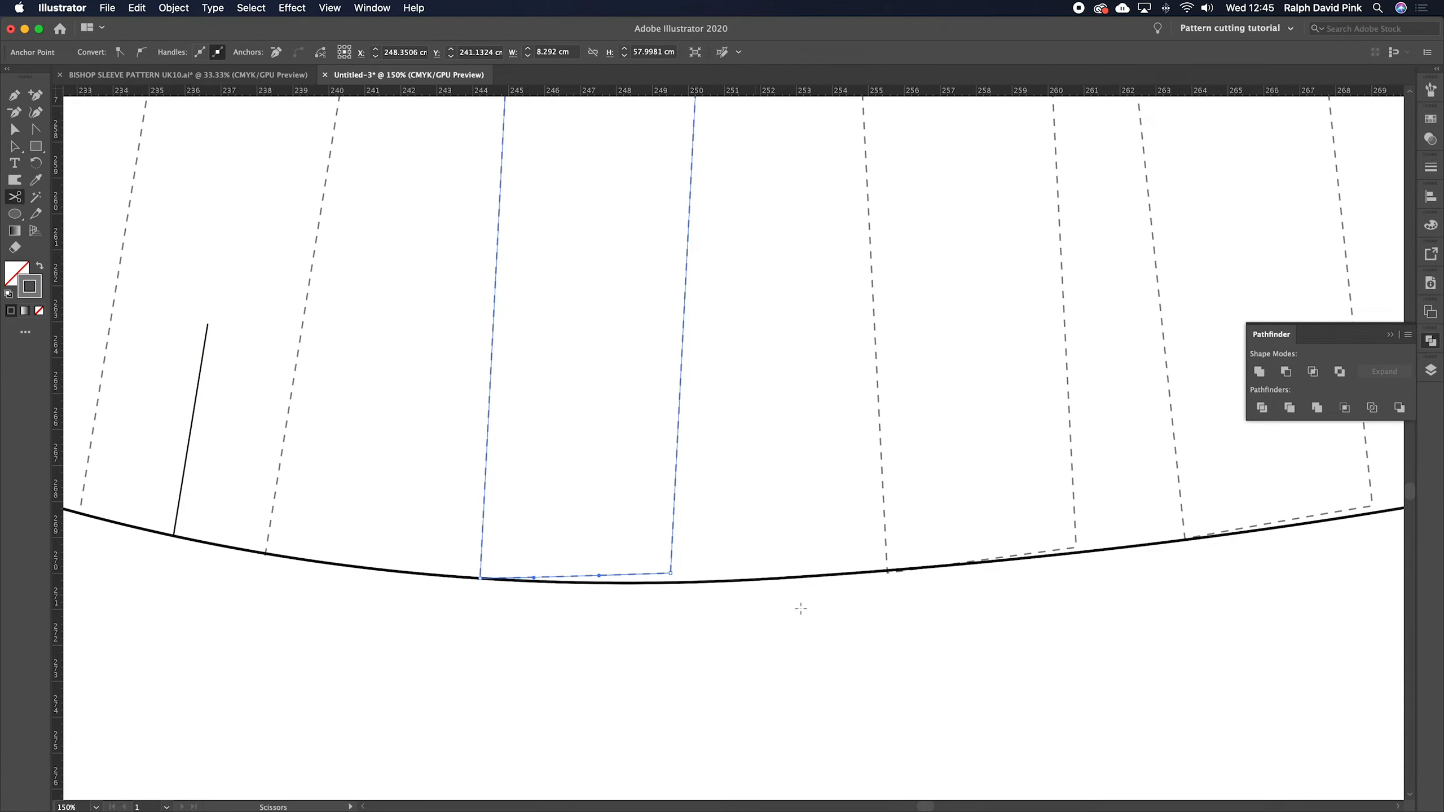
{"action": "left_click", "coordinate": [533, 577]}
{"action": "key", "text": "a"}
{"action": "key", "text": "super+shift+a"}
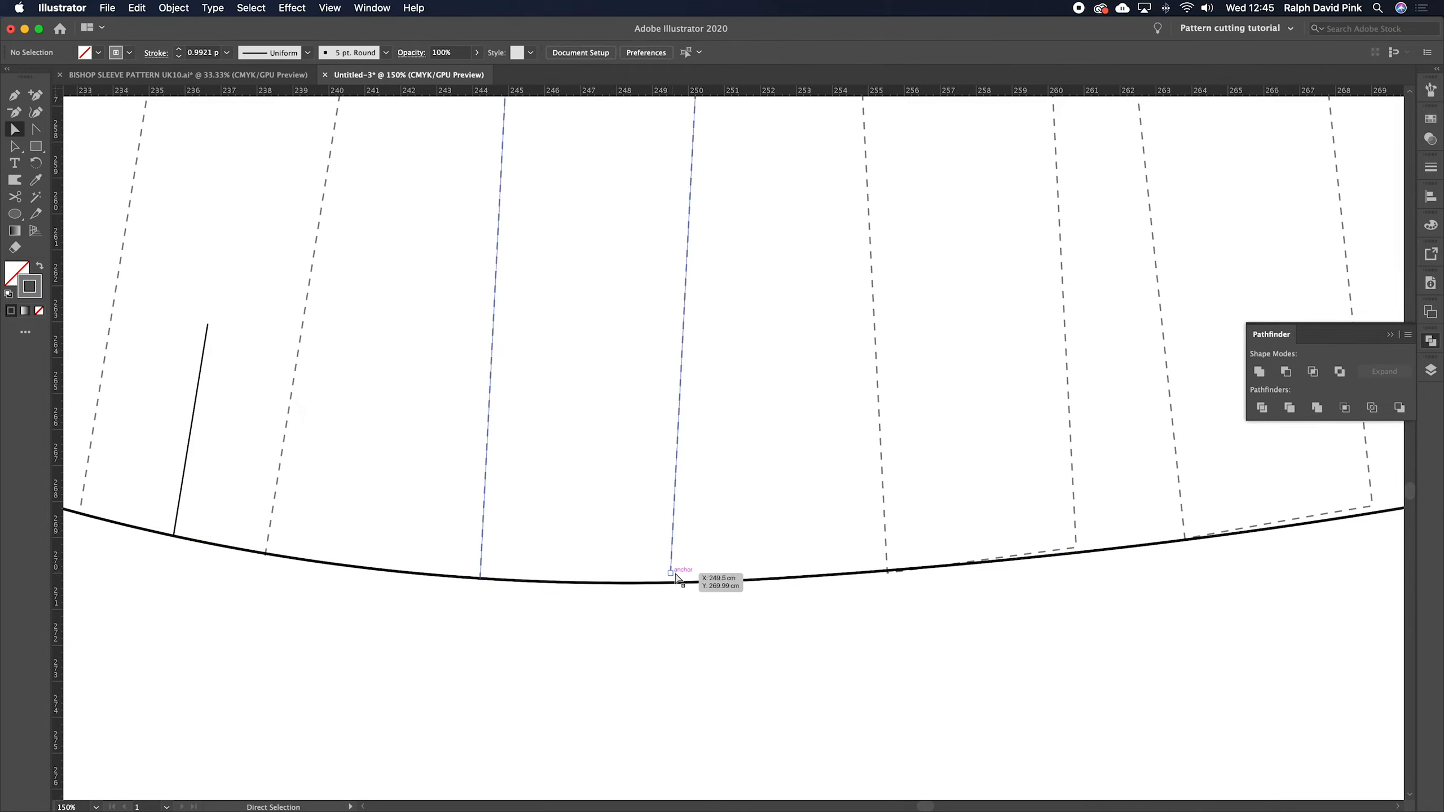
{"action": "left_click_drag", "start_coordinate": [670, 573], "coordinate": [671, 587]}
- Cut off and delete the bottom edge of the fourth dashed panel from the left, and extend its right side down to the hem curve
{"action": "scroll", "coordinate": [671, 587], "scroll_direction": "right", "scroll_amount": 5}
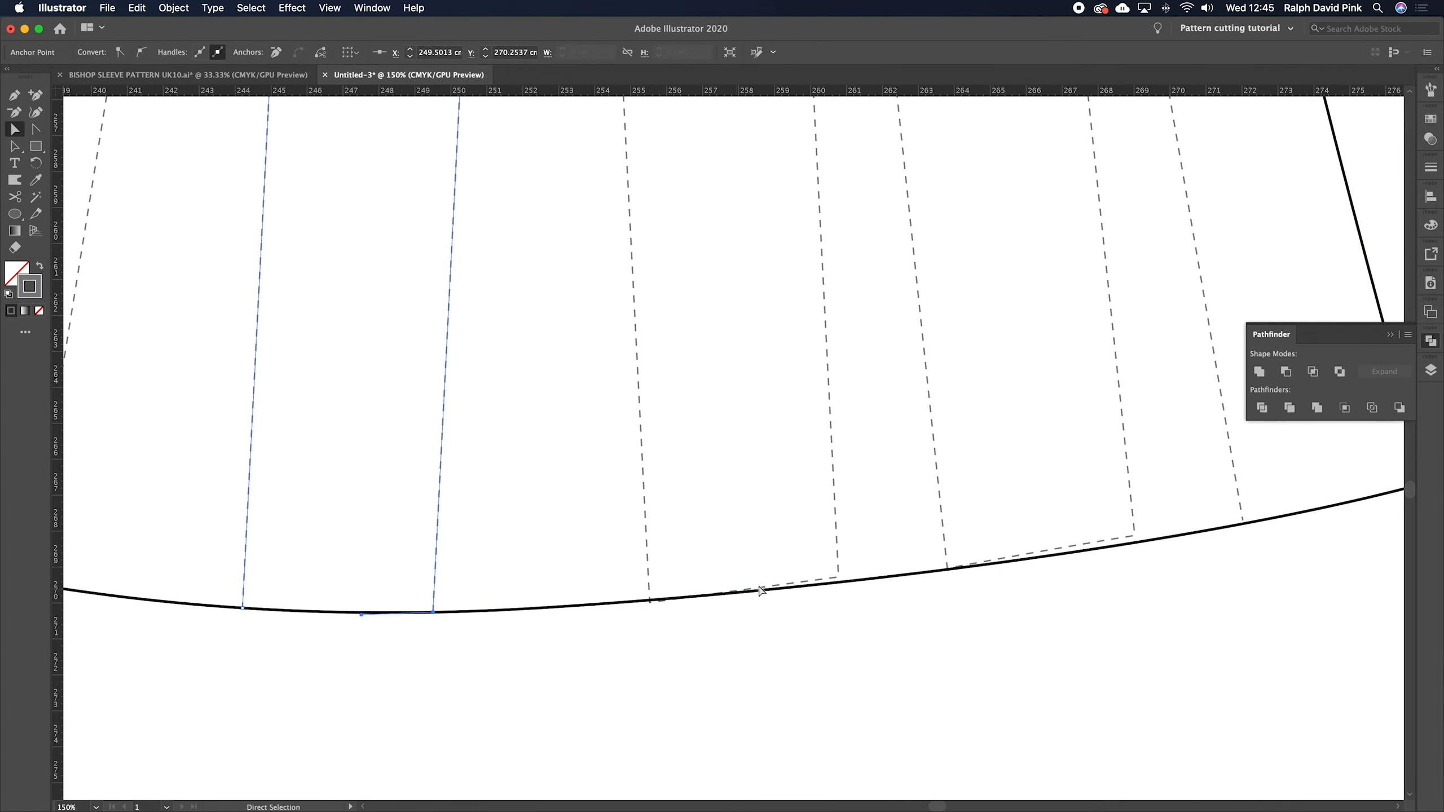
{"action": "left_click", "coordinate": [774, 585]}
{"action": "left_click", "coordinate": [16, 202]}
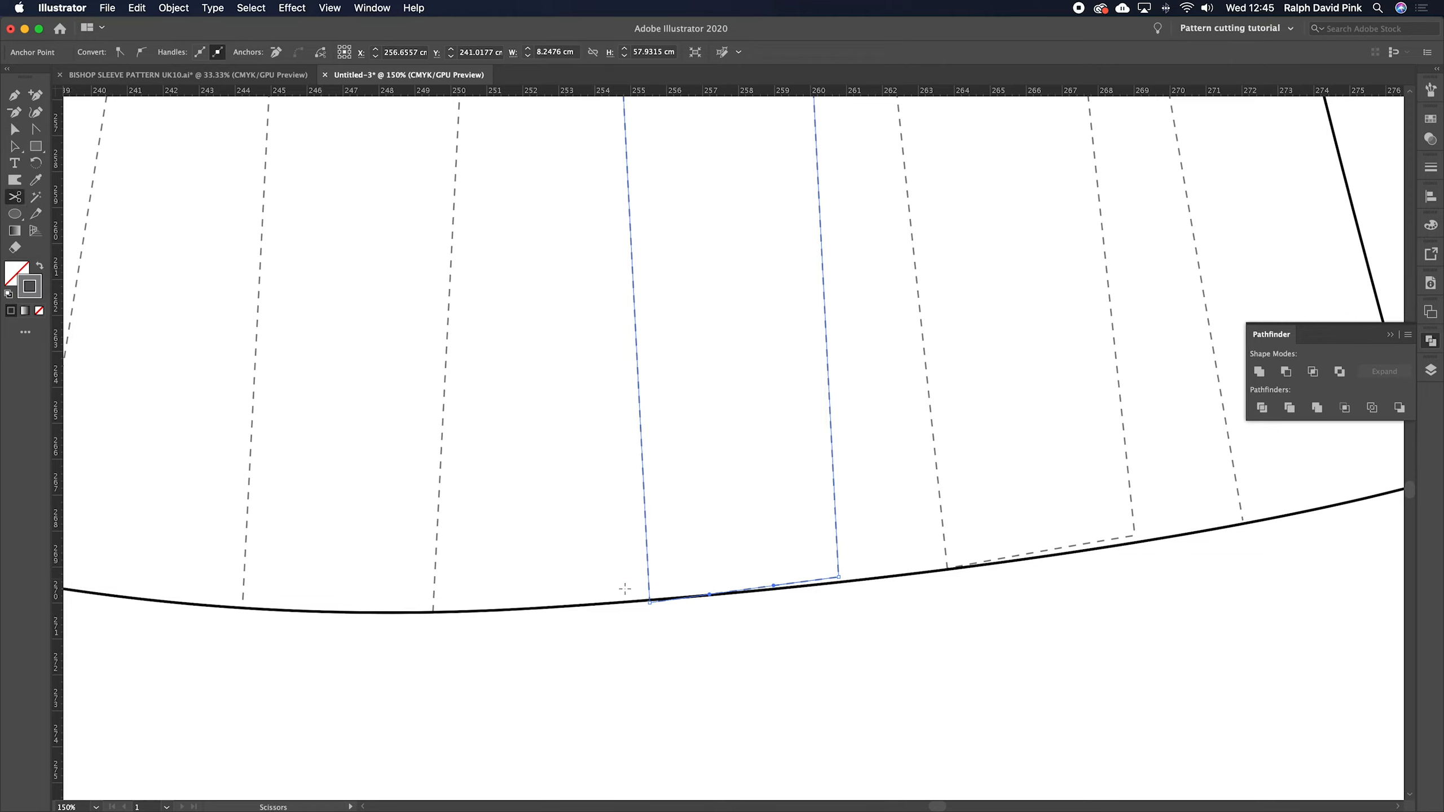
{"action": "left_click", "coordinate": [838, 577]}
{"action": "key", "text": "a"}
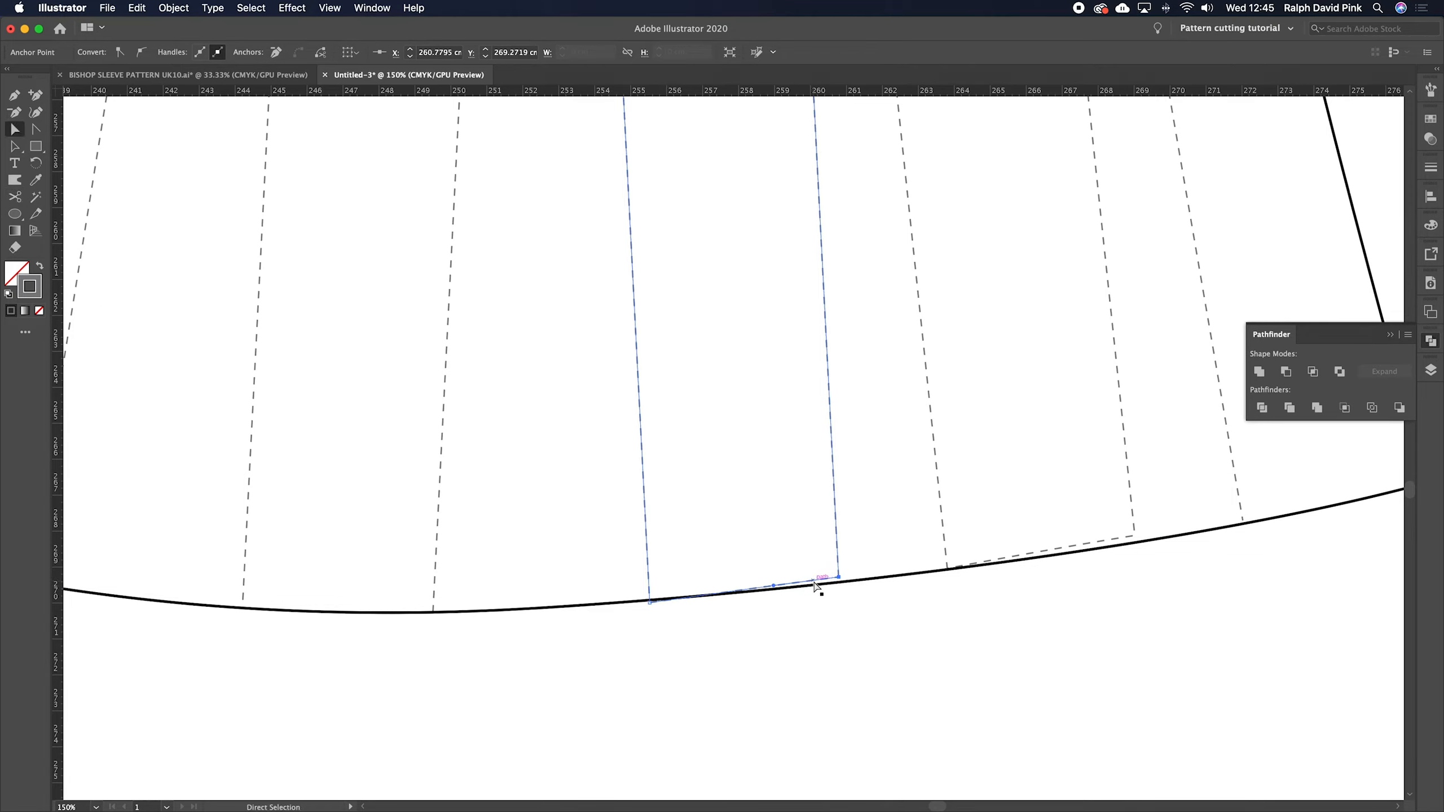
{"action": "key", "text": "super+shift+a"}
{"action": "left_click_drag", "start_coordinate": [840, 579], "coordinate": [843, 586]}
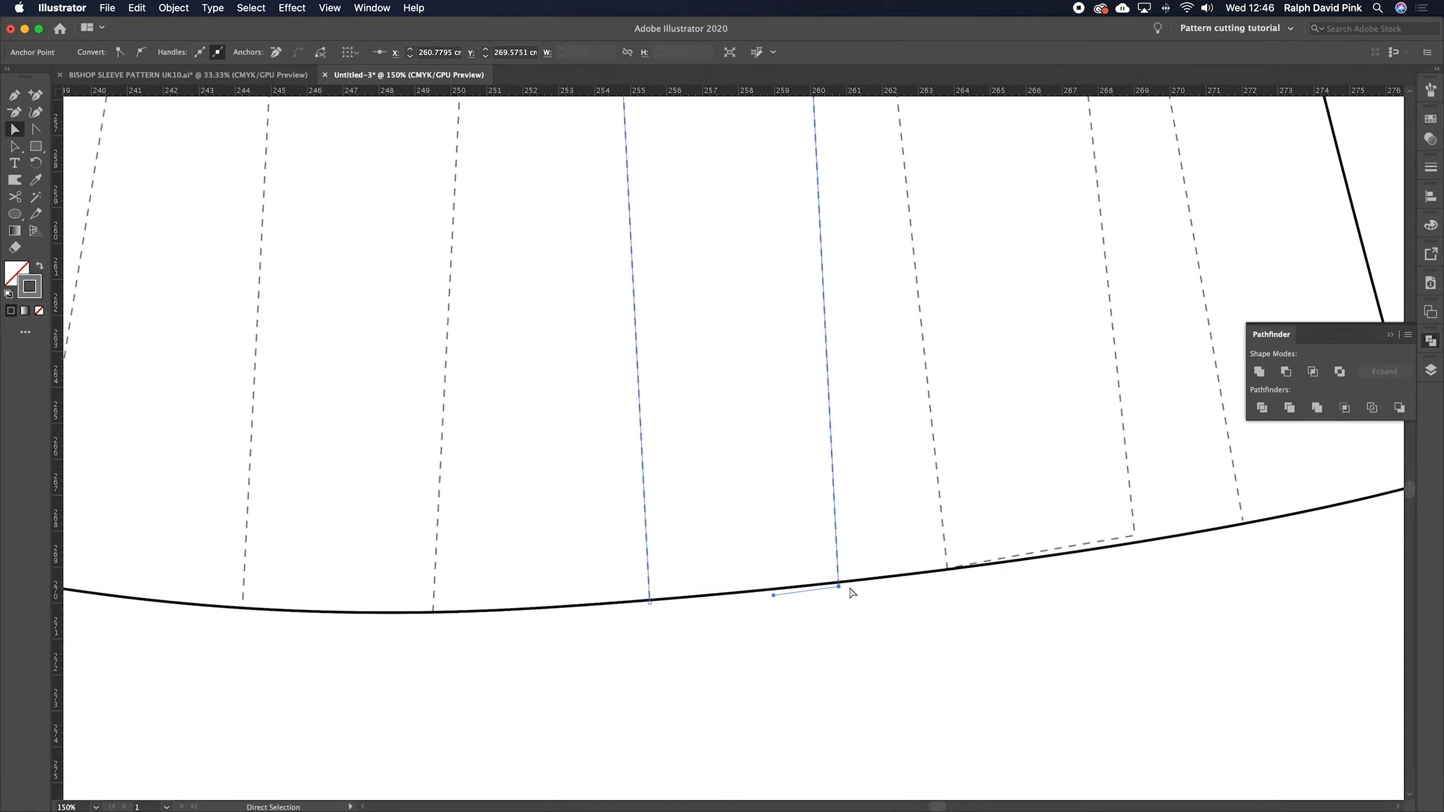
{"action": "key", "text": "super+shift+a"}
{"action": "left_click_drag", "start_coordinate": [961, 555], "coordinate": [405, 601]}
{"action": "scroll", "coordinate": [538, 452], "scroll_direction": "left", "scroll_amount": 3}
{"action": "scroll", "coordinate": [538, 452], "scroll_direction": "down", "scroll_amount": 1}
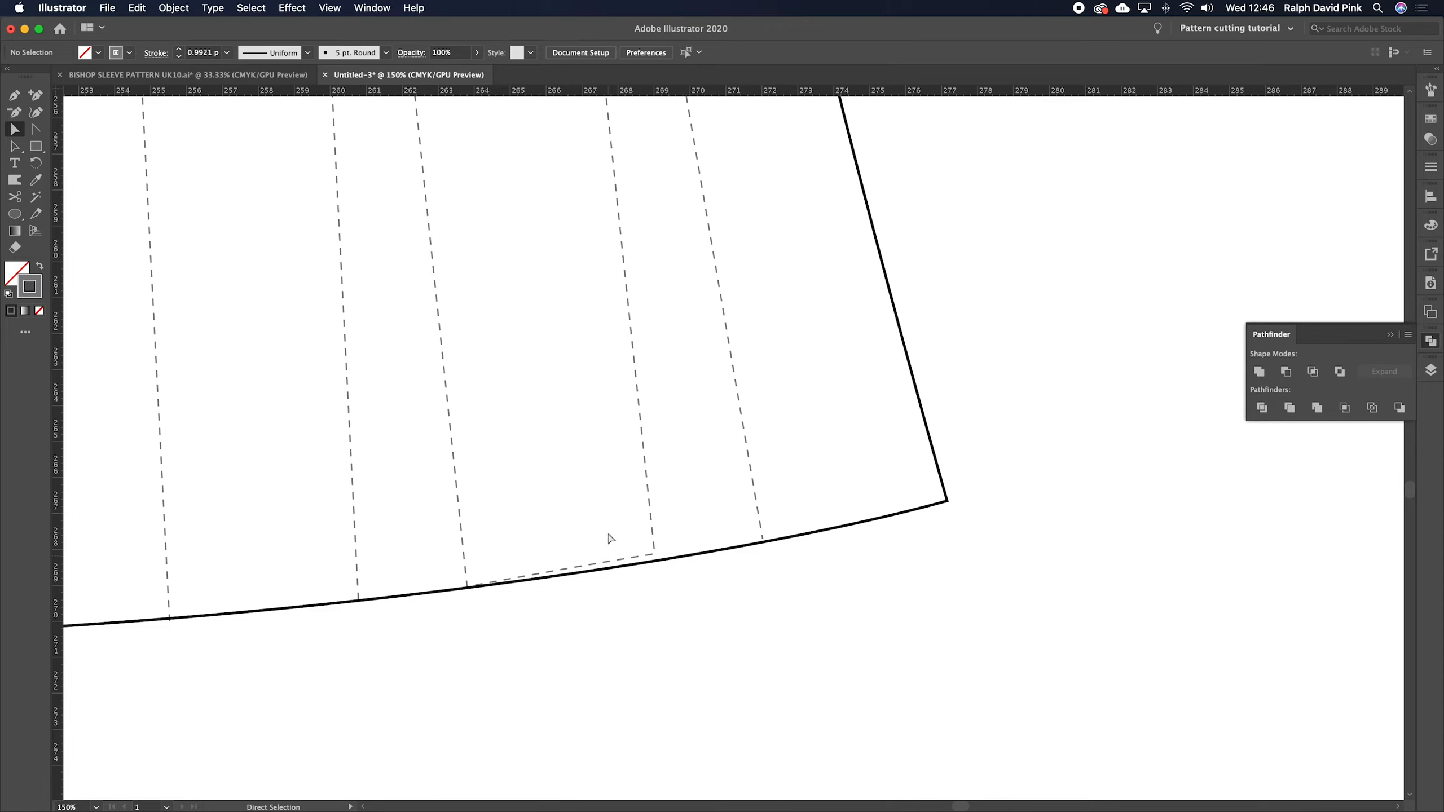
{"action": "key", "text": "a"}
{"action": "key", "text": "a"}
{"action": "left_click", "coordinate": [661, 549]}
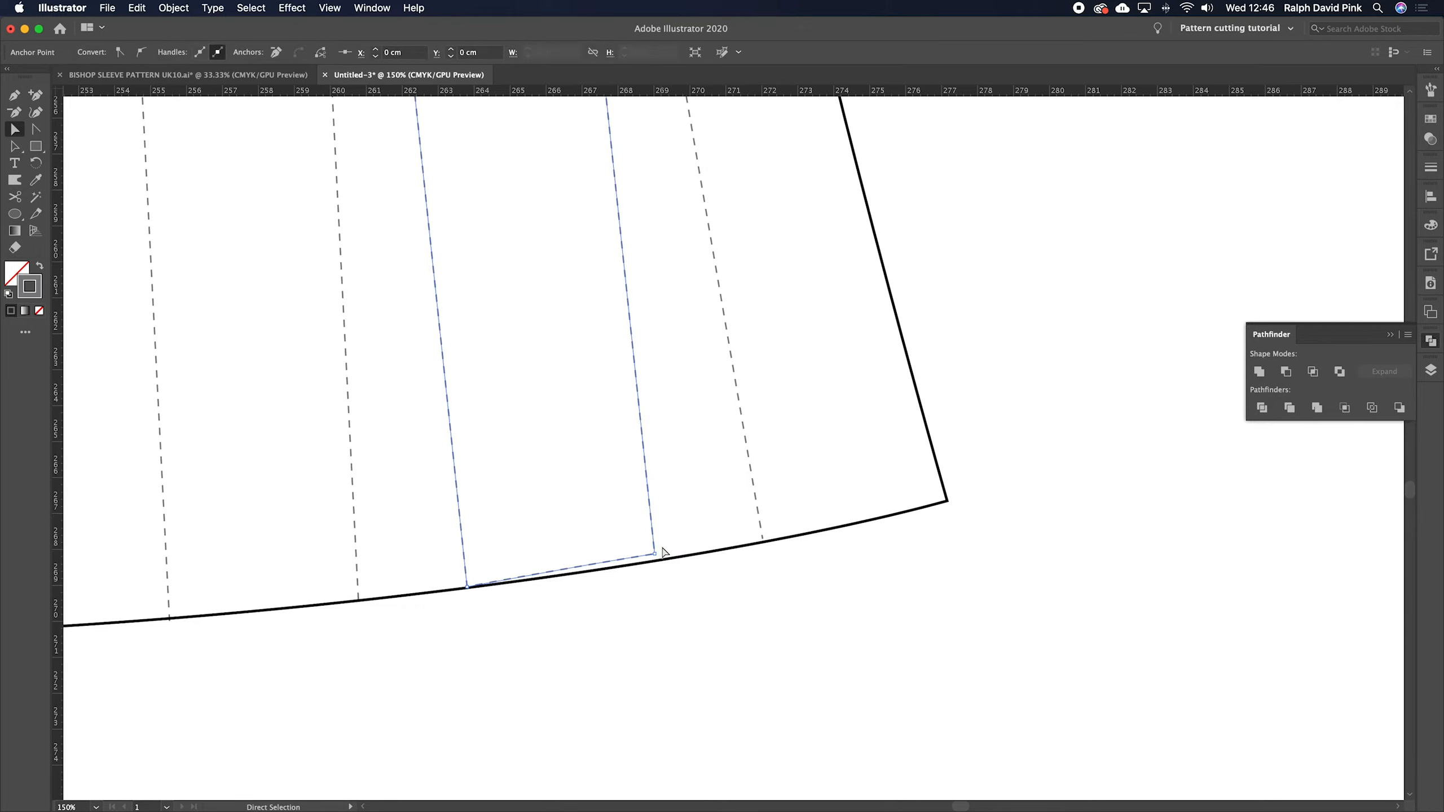
{"action": "key", "text": "c"}
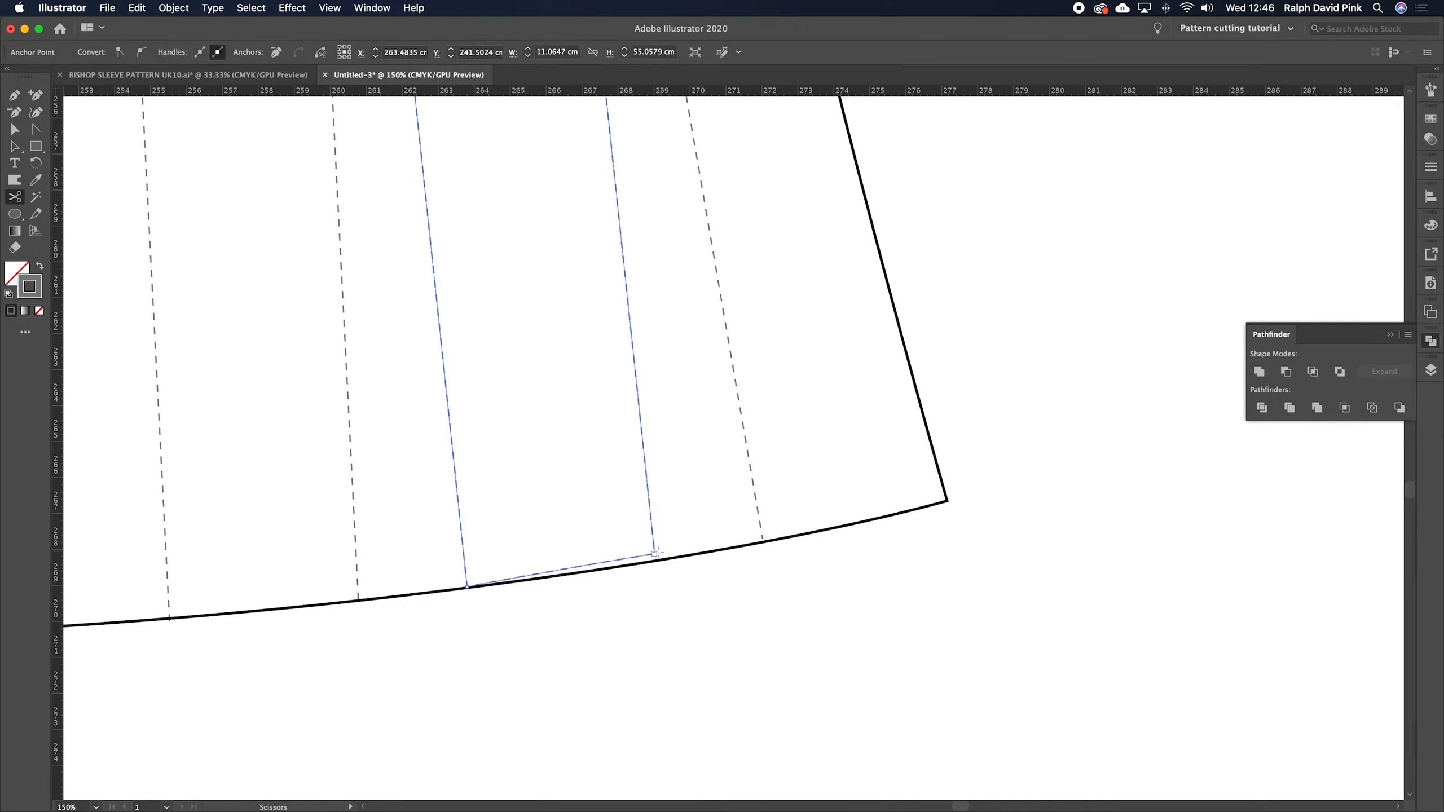
{"action": "left_click", "coordinate": [654, 553]}
{"action": "left_click", "coordinate": [466, 586]}
{"action": "key", "text": "a"}
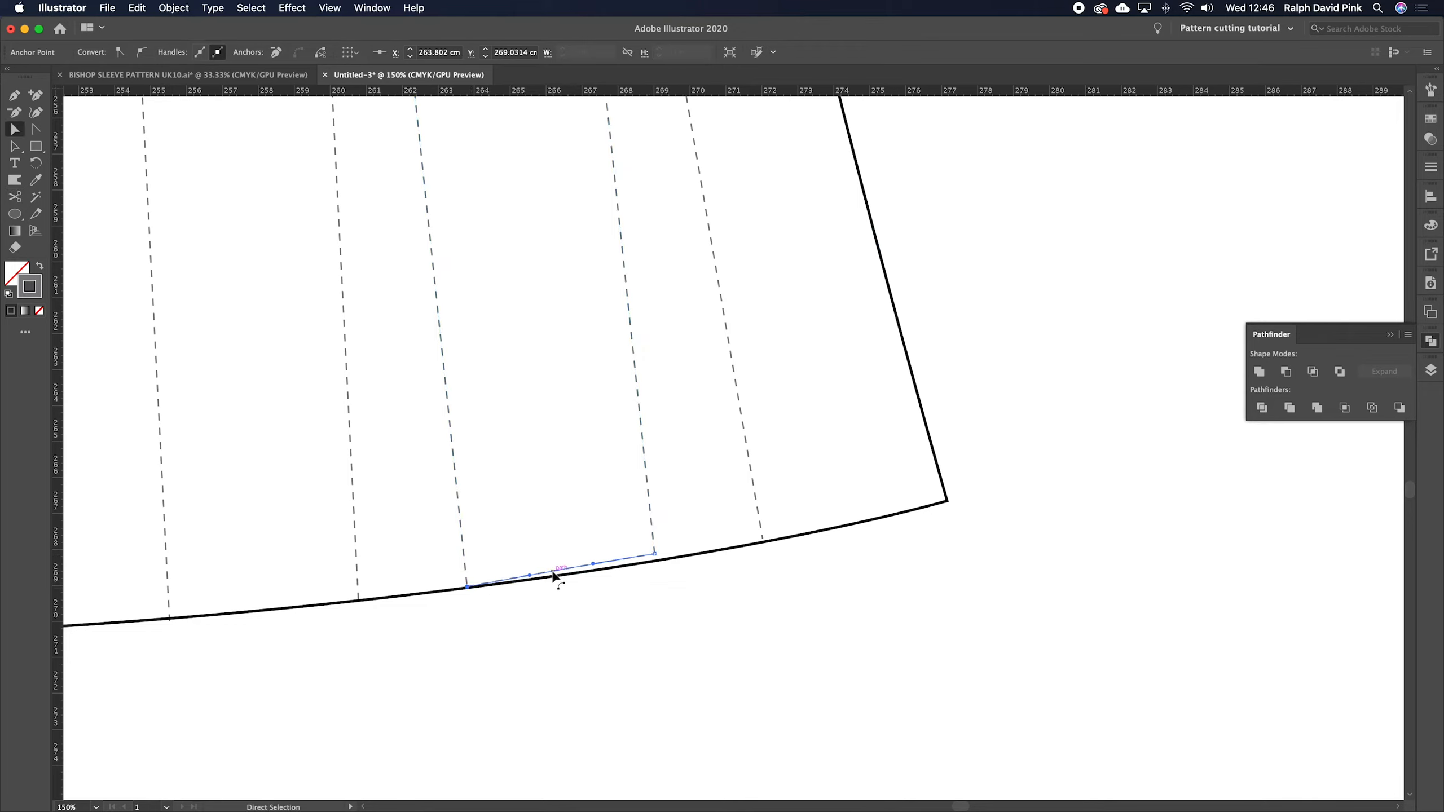
{"action": "left_click", "coordinate": [572, 569]}
{"action": "left_click", "coordinate": [570, 570]}
{"action": "key", "text": "Delete"}
{"action": "key", "text": "super+z"}
{"action": "key", "text": "super+z"}
{"action": "left_click", "coordinate": [608, 542]}
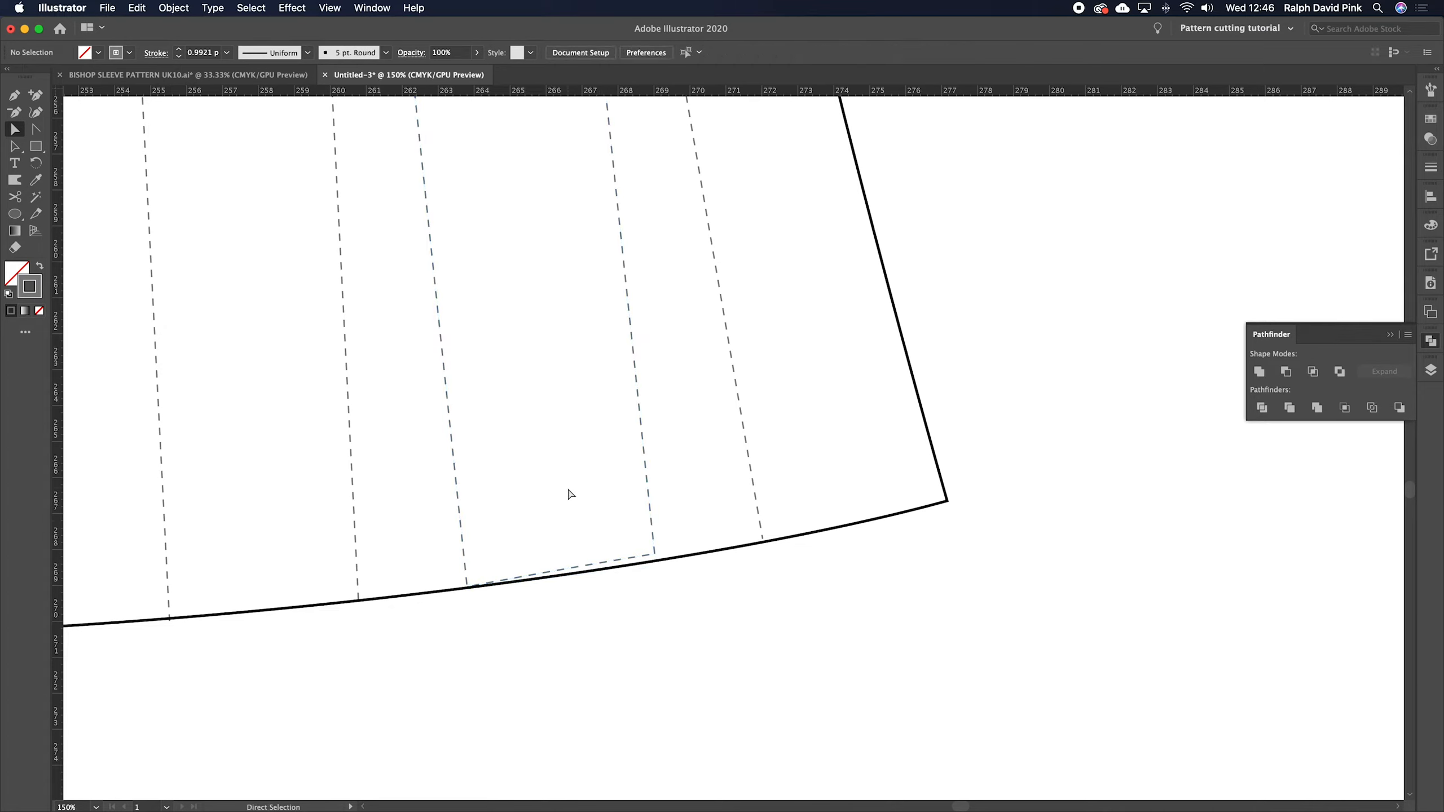
- Cut the fifth dashed panel at its lower corners, delete the bottom edge, and extend its right side down to the hem curve
{"action": "left_click", "coordinate": [642, 560]}
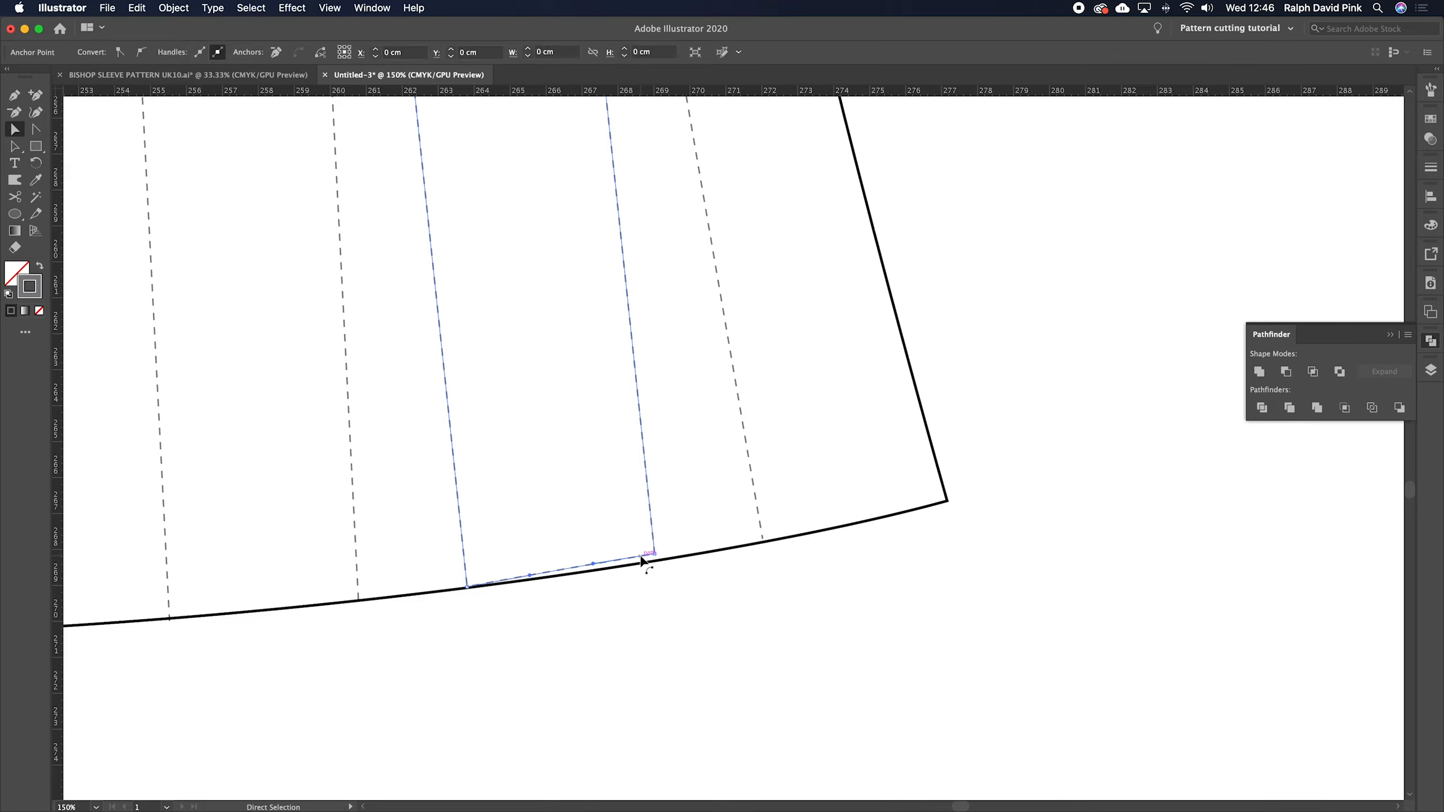
{"action": "key", "text": "c"}
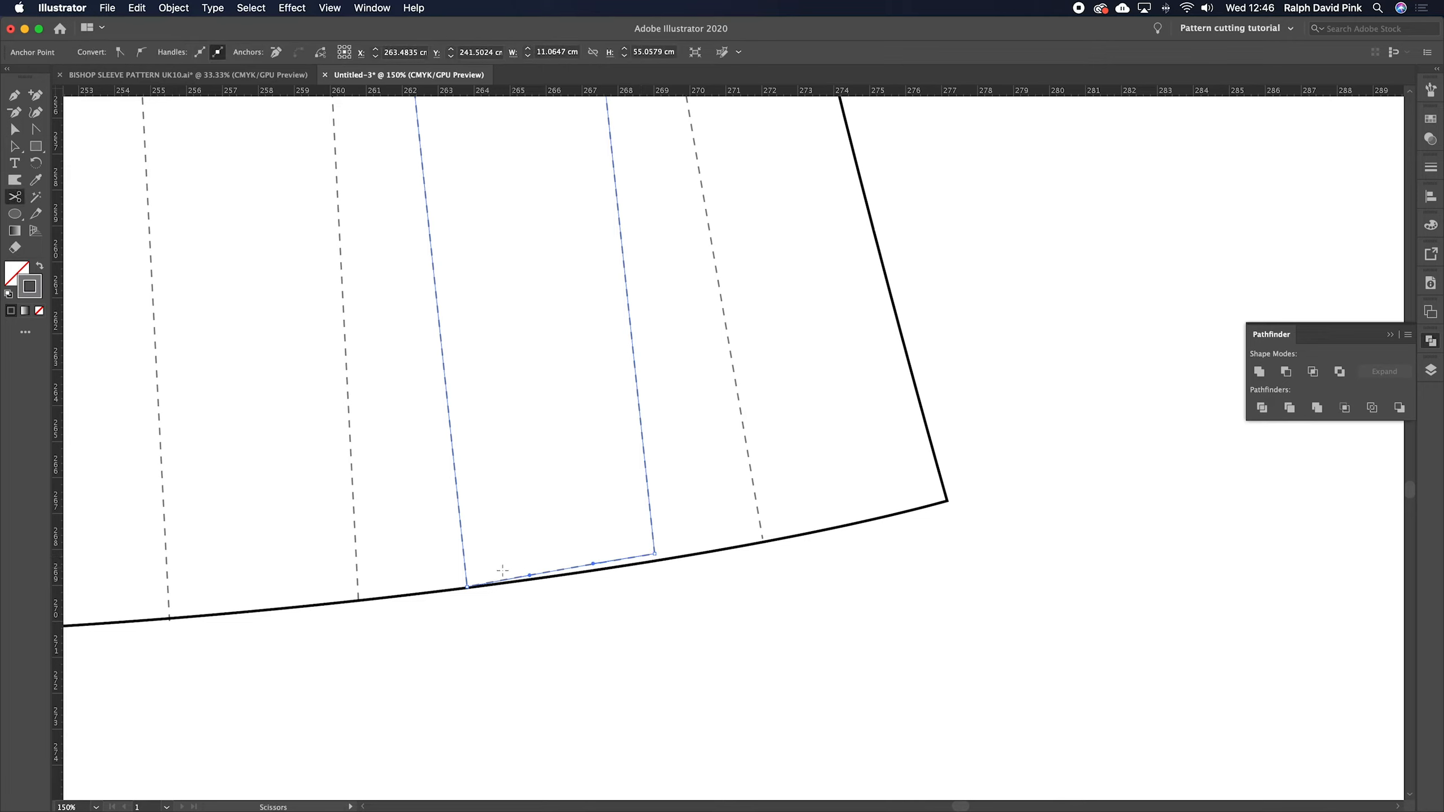
{"action": "left_click", "coordinate": [467, 586]}
{"action": "key", "text": "v"}
{"action": "left_click", "coordinate": [580, 551]}
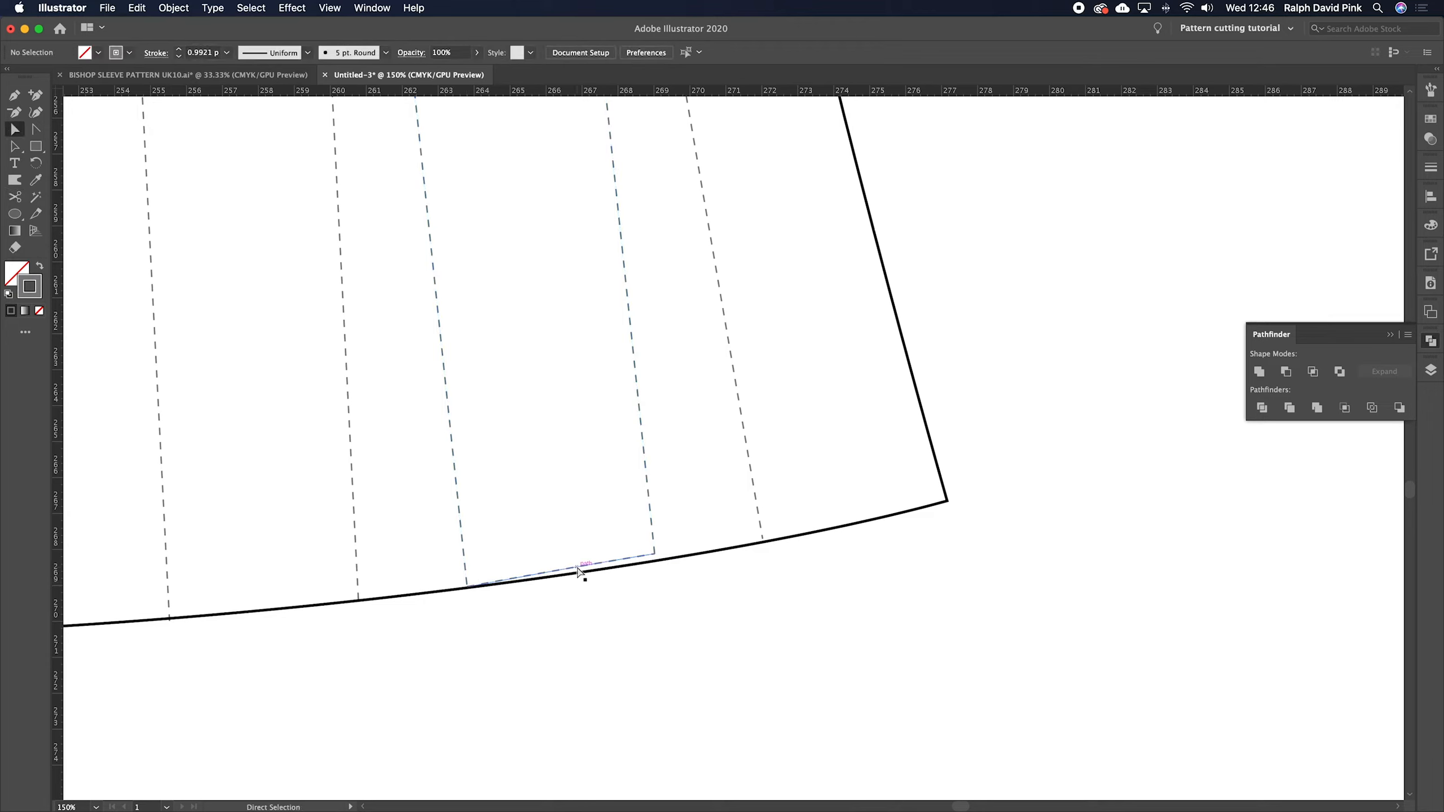
{"action": "left_click", "coordinate": [579, 572]}
{"action": "key", "text": "Delete"}
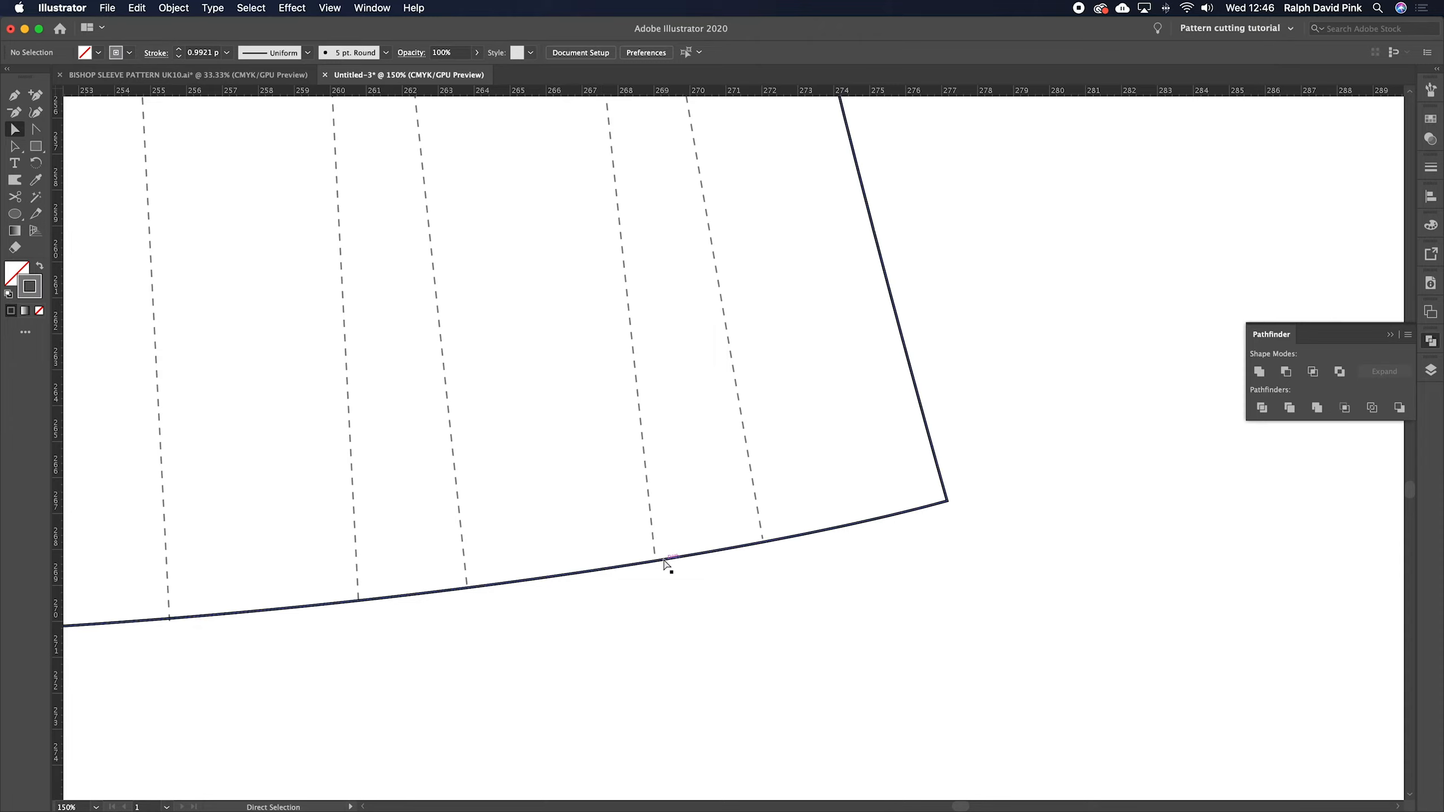
{"action": "left_click", "coordinate": [655, 559]}
- Examine the sleeve cap where the top edges of the dashed panels run along the solid outline and its notches
{"action": "scroll", "coordinate": [782, 505], "scroll_direction": "up", "scroll_amount": 5}
{"action": "scroll", "coordinate": [781, 506], "scroll_direction": "right", "scroll_amount": 4}
{"action": "scroll", "coordinate": [738, 598], "scroll_direction": "up", "scroll_amount": 15}
{"action": "scroll", "coordinate": [739, 597], "scroll_direction": "left", "scroll_amount": 3}
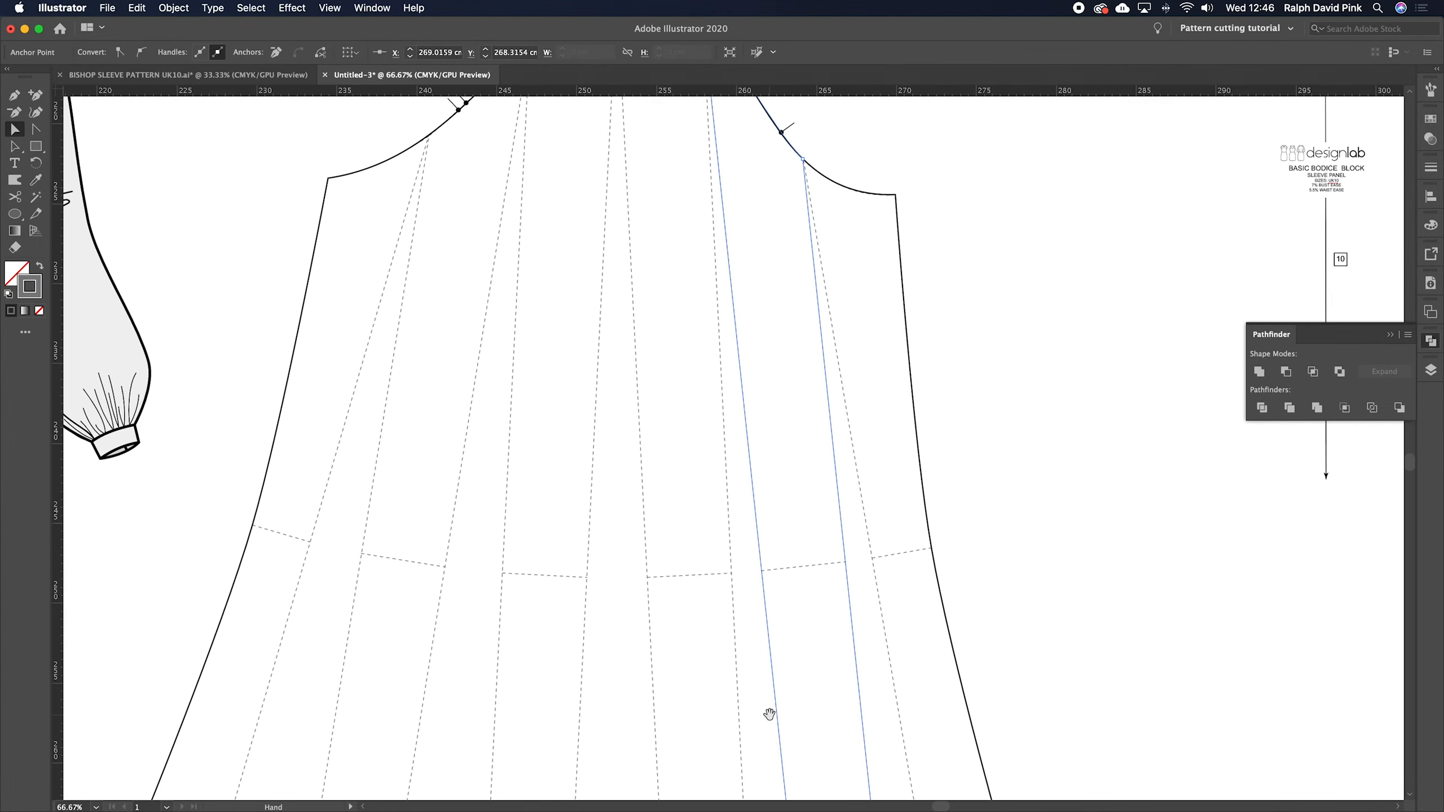
{"action": "left_click", "coordinate": [794, 335]}
{"action": "key", "text": "super+plus"}
{"action": "key", "text": "super+plus"}
{"action": "key", "text": "super+plus"}
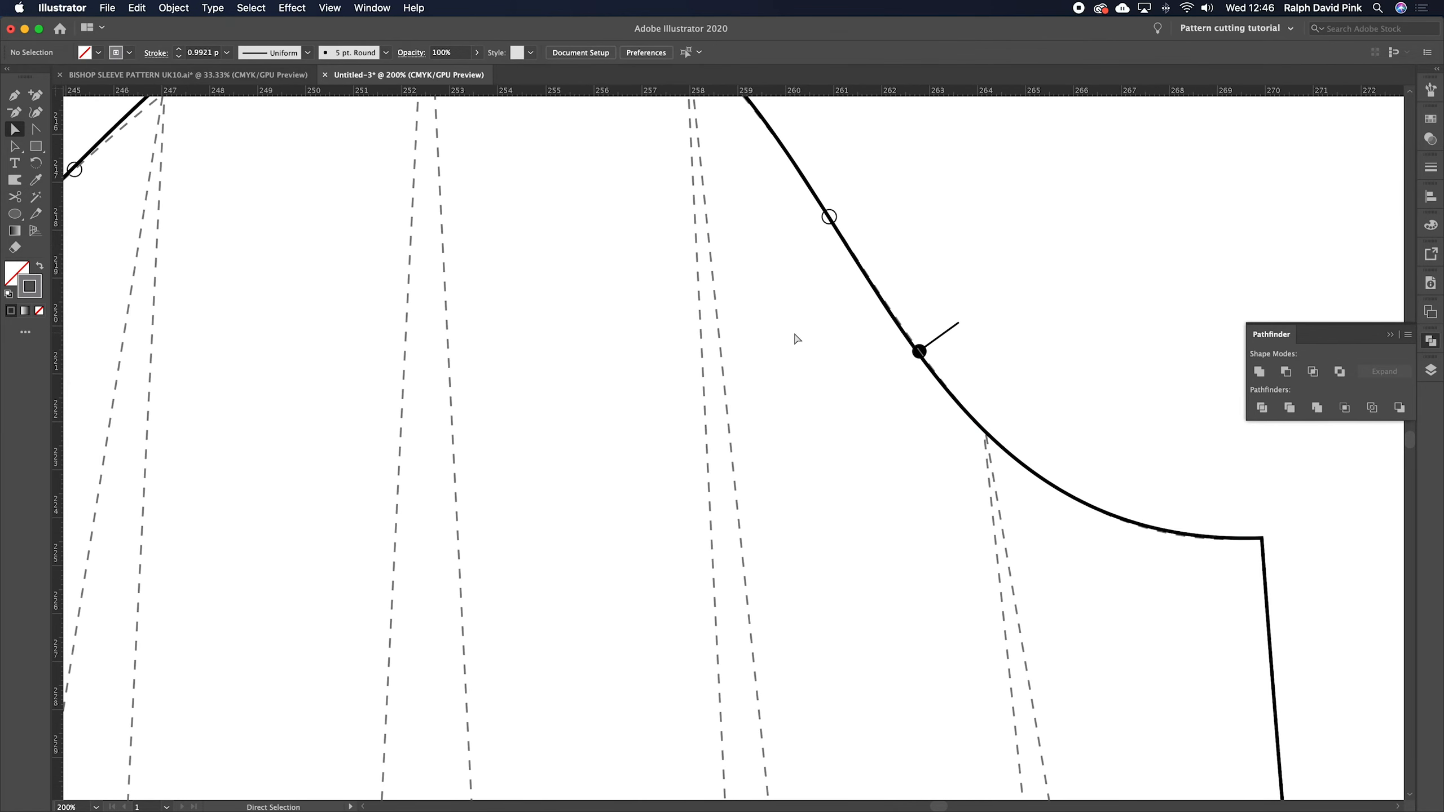
{"action": "left_click_drag", "start_coordinate": [795, 336], "coordinate": [751, 495]}
{"action": "left_click", "coordinate": [667, 218], "text": "super"}
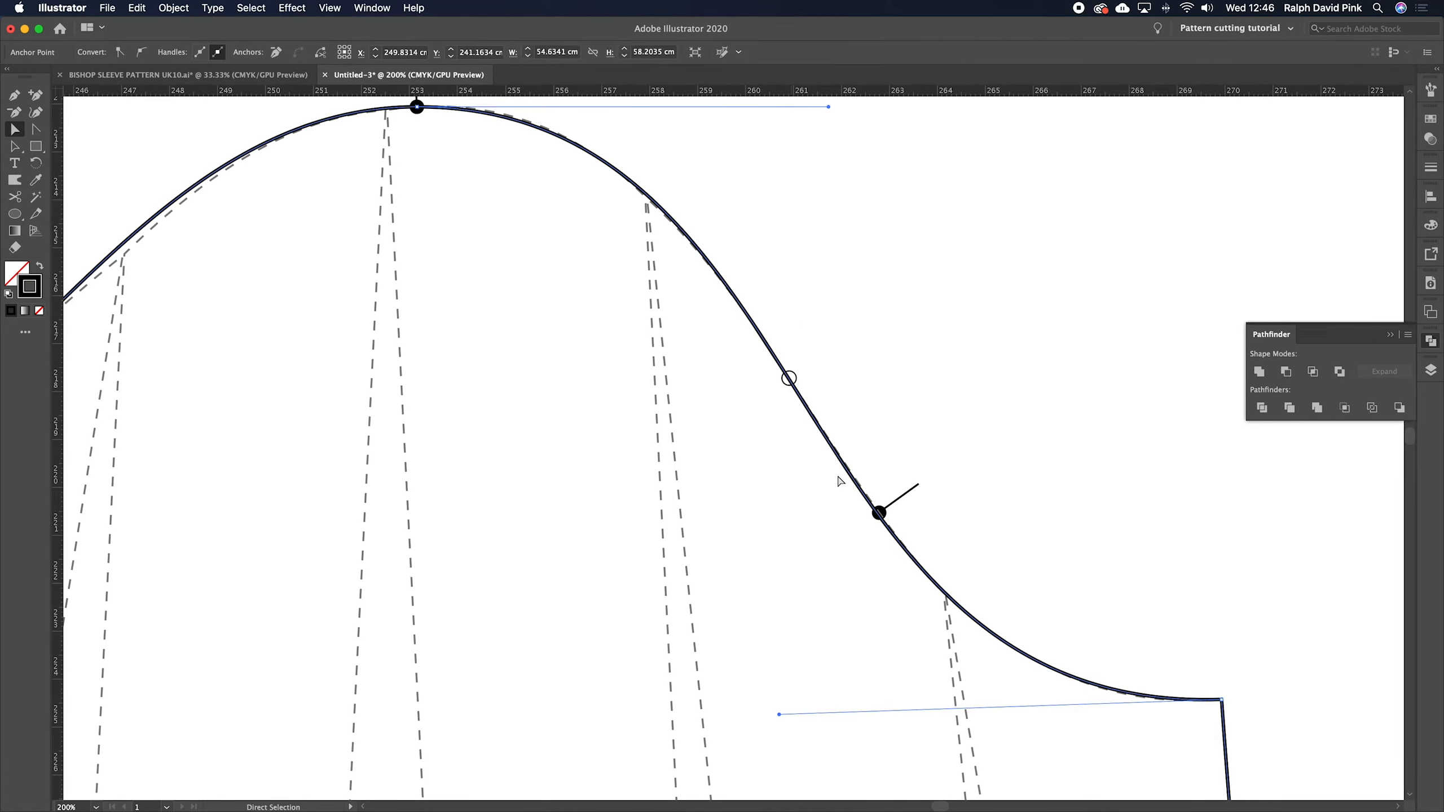
{"action": "left_click", "coordinate": [864, 480]}
{"action": "scroll", "coordinate": [336, 316], "scroll_direction": "up", "scroll_amount": 7}
{"action": "scroll", "coordinate": [336, 317], "scroll_direction": "left", "scroll_amount": 10}
{"action": "left_click", "coordinate": [450, 430]}
{"action": "left_click_drag", "start_coordinate": [505, 487], "coordinate": [594, 373]}
{"action": "left_click", "coordinate": [597, 382]}
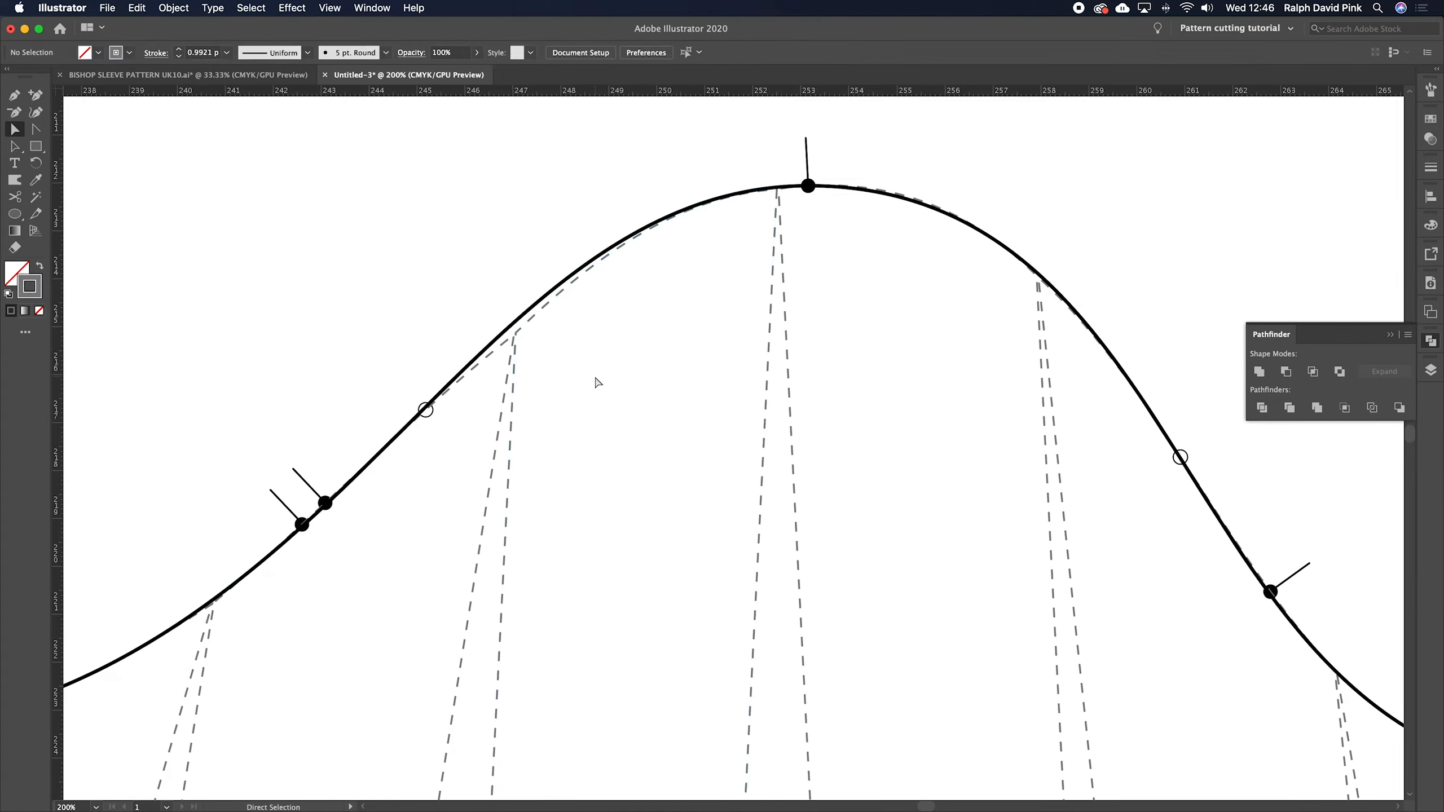
- Lock the solid sleeve outline so the dashed panel edges beneath it can be selected
{"action": "key", "text": "super+minus"}
{"action": "left_click", "coordinate": [573, 350], "text": "super"}
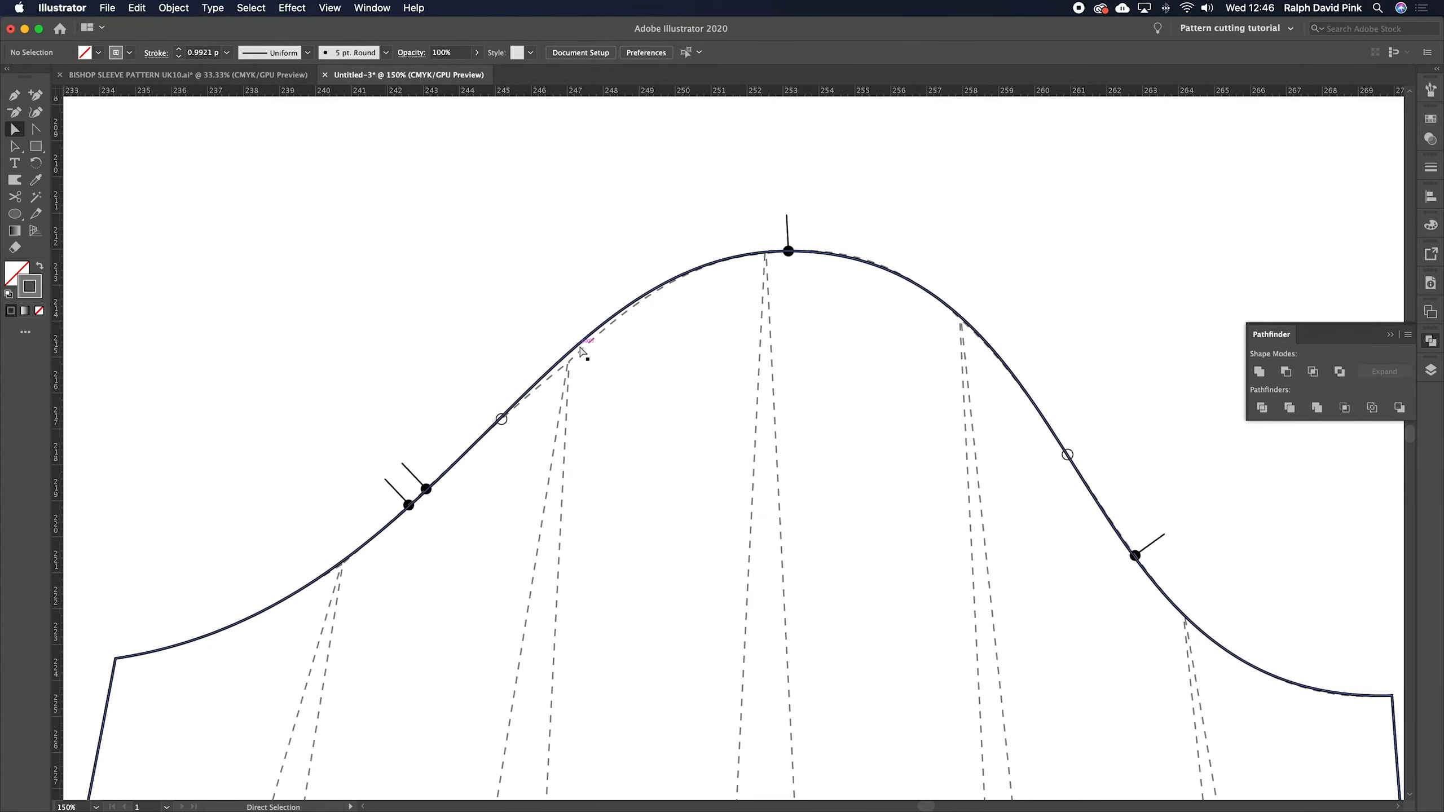
{"action": "left_click", "coordinate": [643, 393]}
{"action": "left_click", "coordinate": [14, 146]}
{"action": "left_click", "coordinate": [582, 345]}
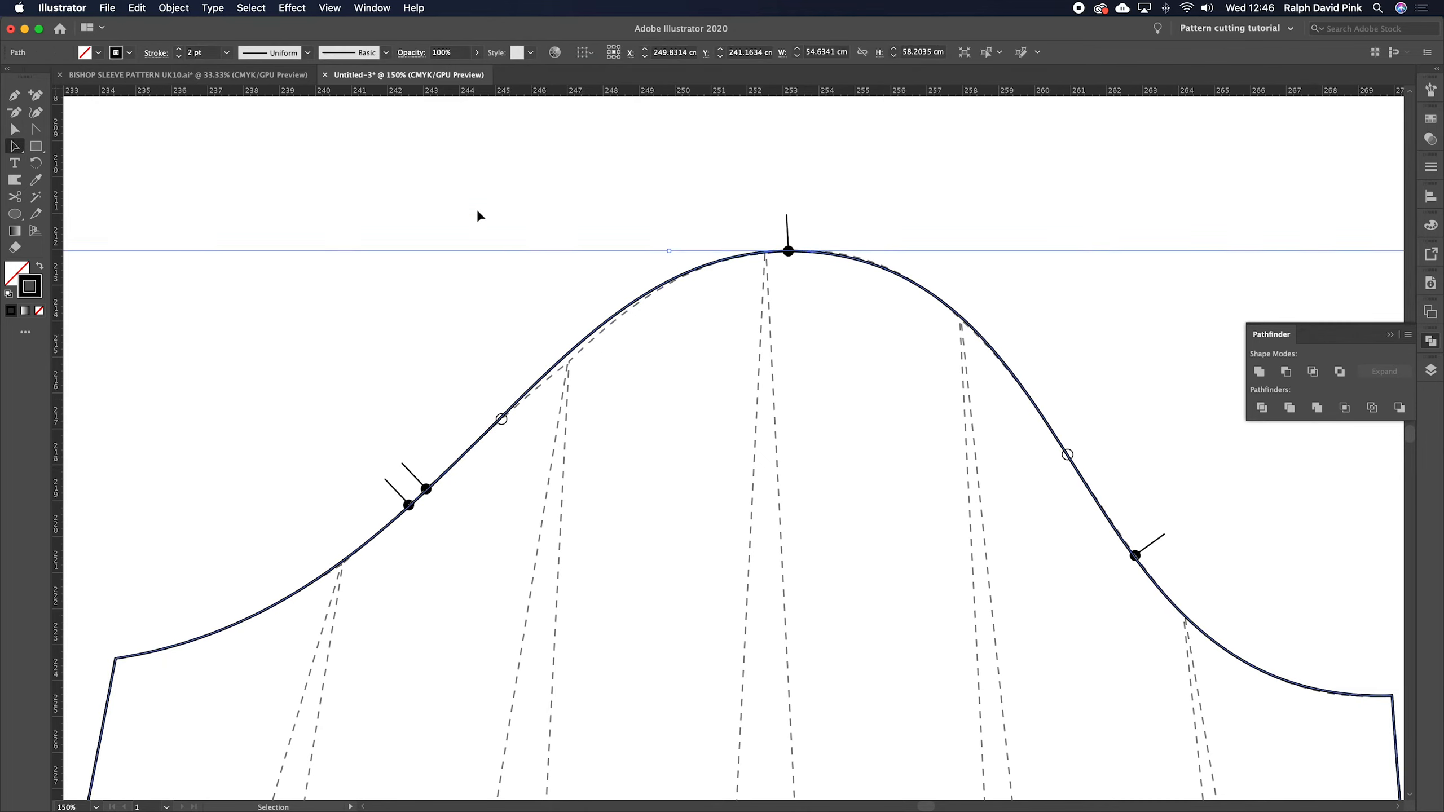
{"action": "left_click", "coordinate": [174, 8]}
{"action": "mouse_move", "coordinate": [188, 100]}
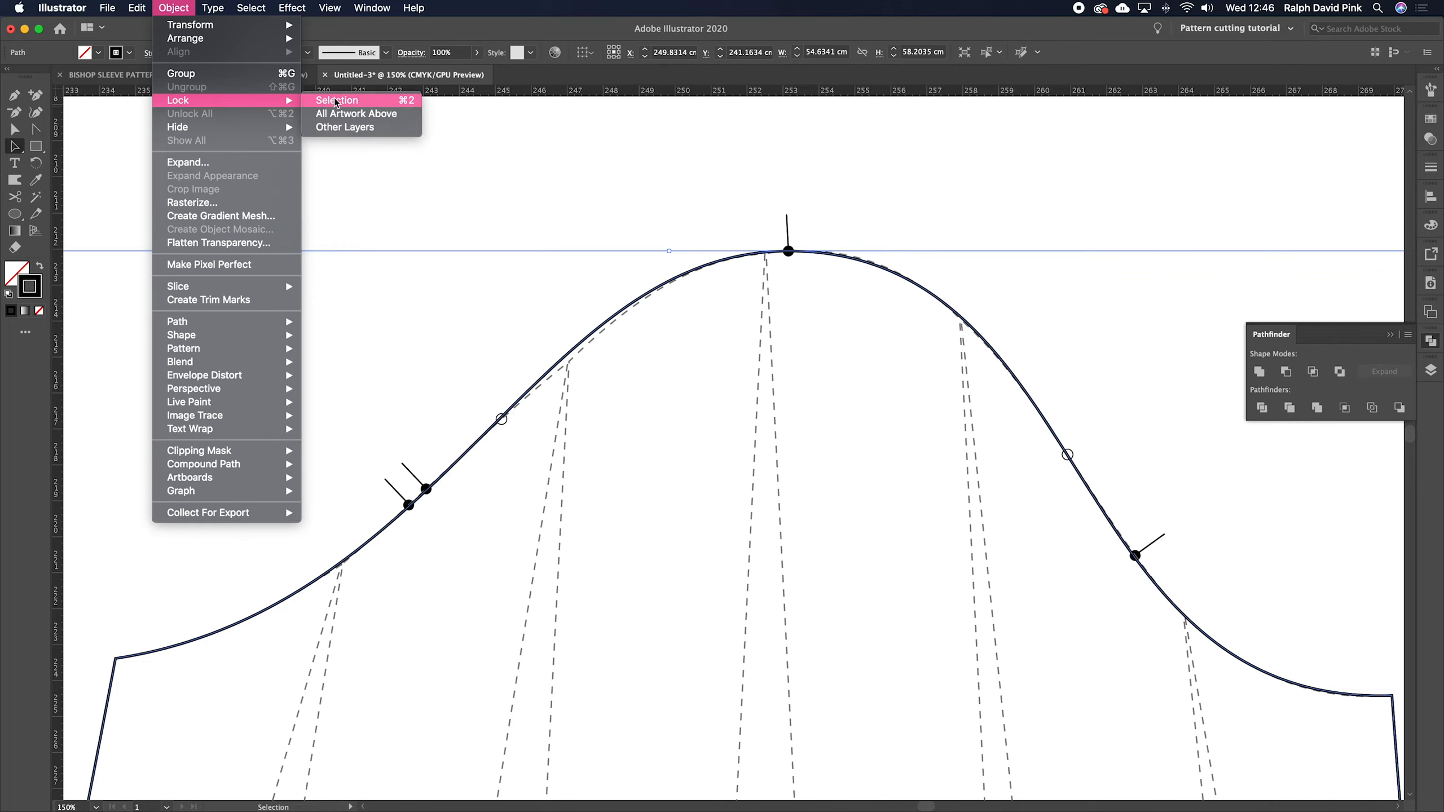
{"action": "left_click", "coordinate": [330, 100]}
- Cut the rightmost dashed panel at its upper corners and delete its top edge along the sleeve cap
{"action": "left_click", "coordinate": [12, 130]}
{"action": "scroll", "coordinate": [744, 387], "scroll_direction": "right", "scroll_amount": 5}
{"action": "scroll", "coordinate": [744, 386], "scroll_direction": "down", "scroll_amount": 3}
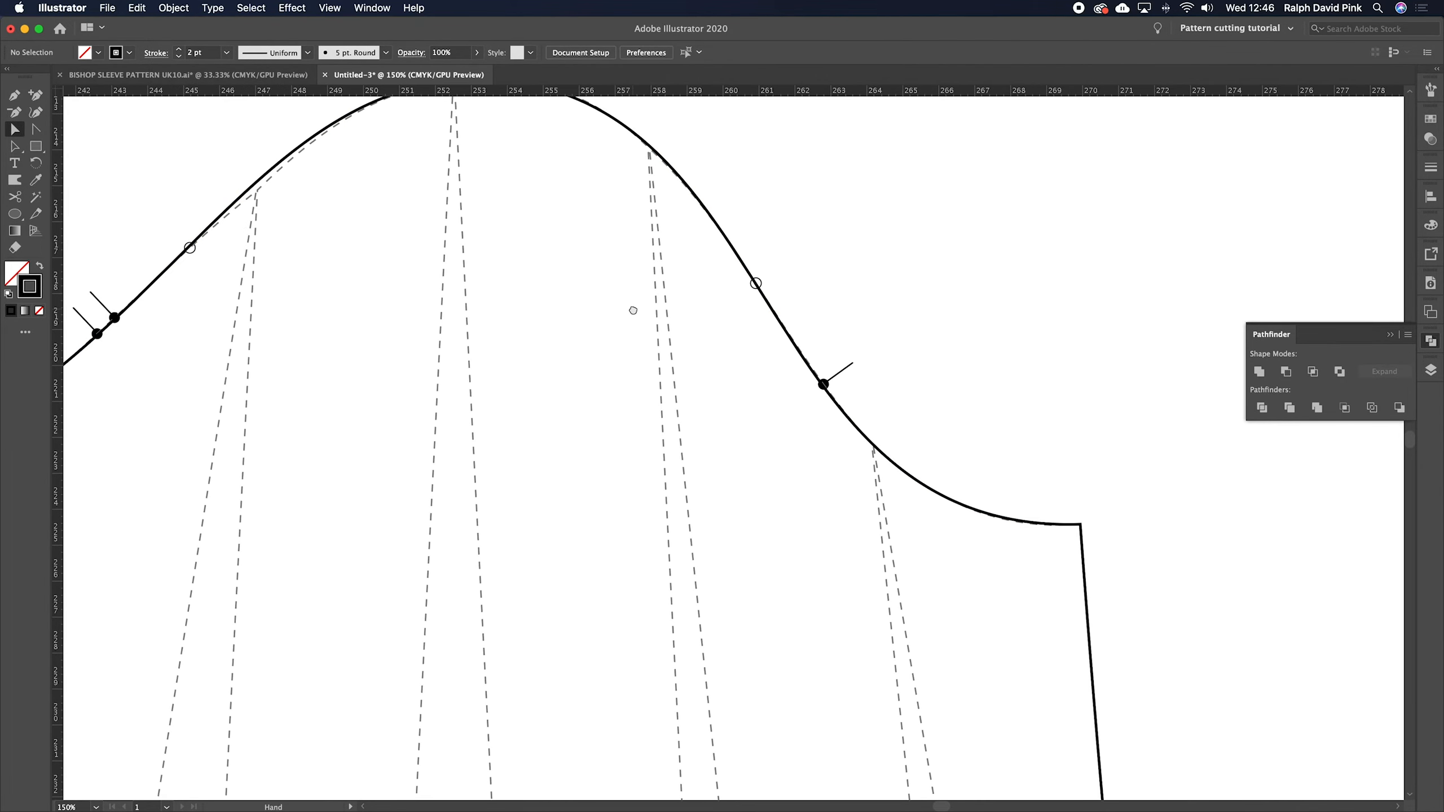
{"action": "scroll", "coordinate": [774, 461], "scroll_direction": "up", "scroll_amount": 1}
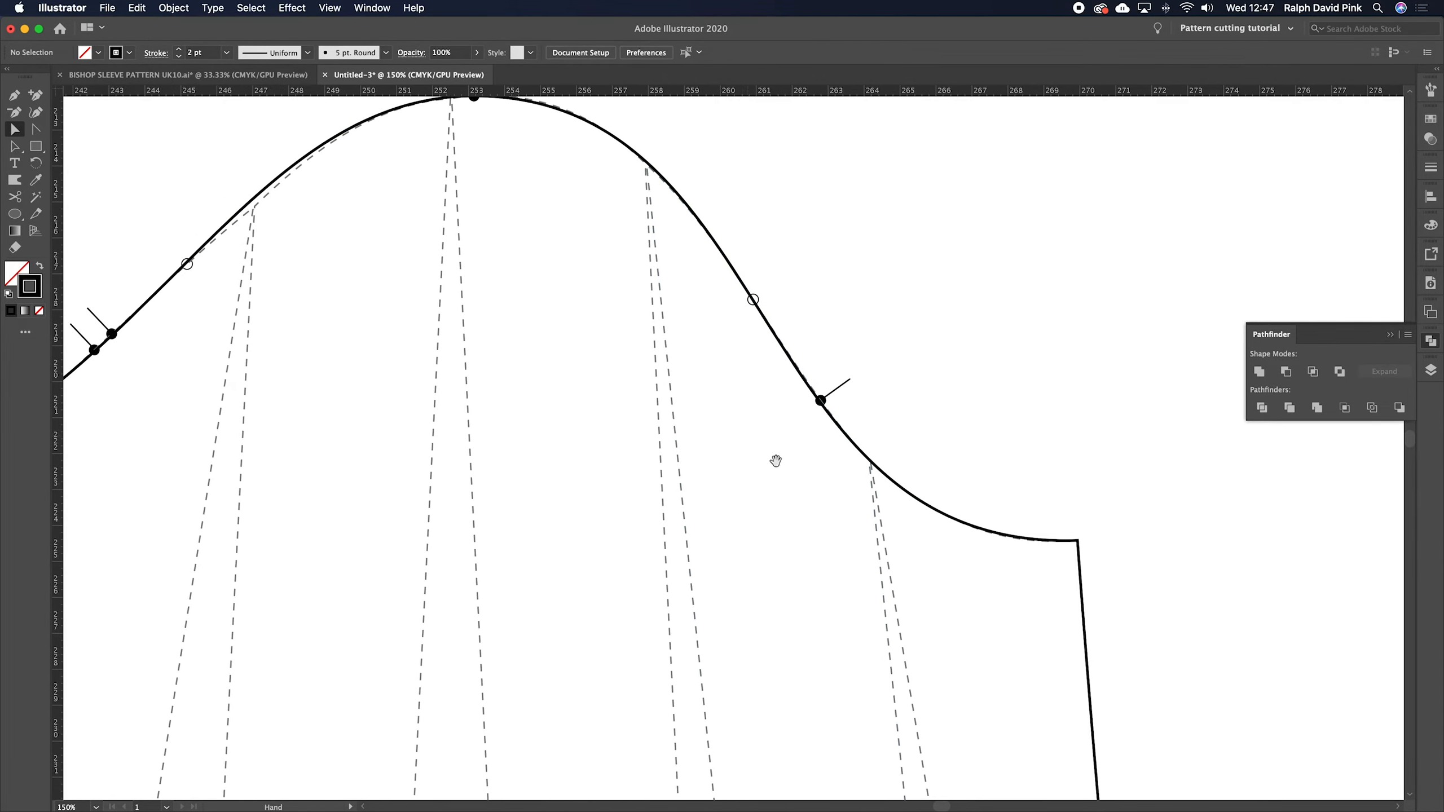
{"action": "left_click", "coordinate": [880, 519]}
{"action": "scroll", "coordinate": [968, 569], "scroll_direction": "down", "scroll_amount": 3}
{"action": "scroll", "coordinate": [968, 570], "scroll_direction": "right", "scroll_amount": 2}
{"action": "left_click", "coordinate": [851, 484]}
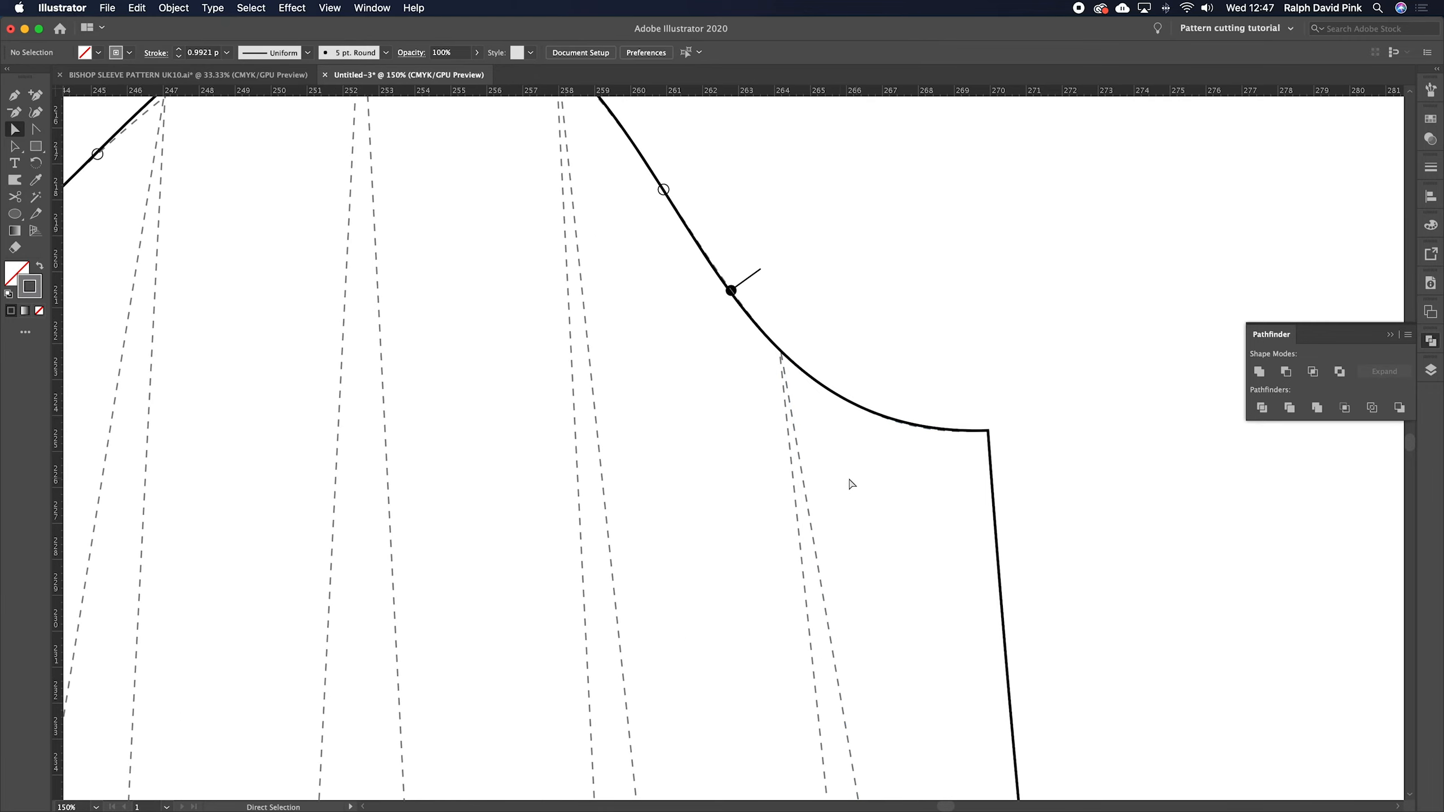
{"action": "left_click", "coordinate": [807, 479]}
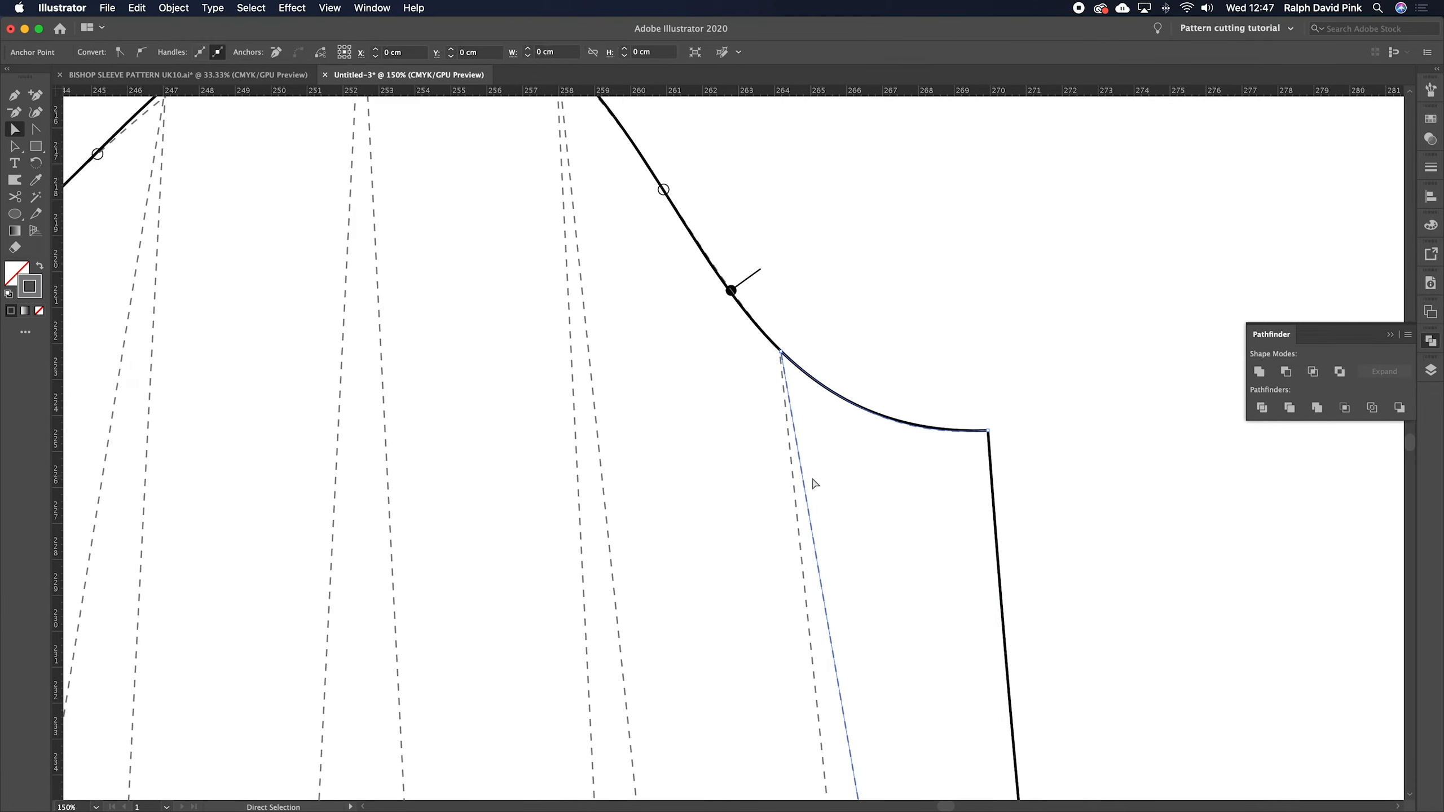
{"action": "left_click", "coordinate": [781, 352]}
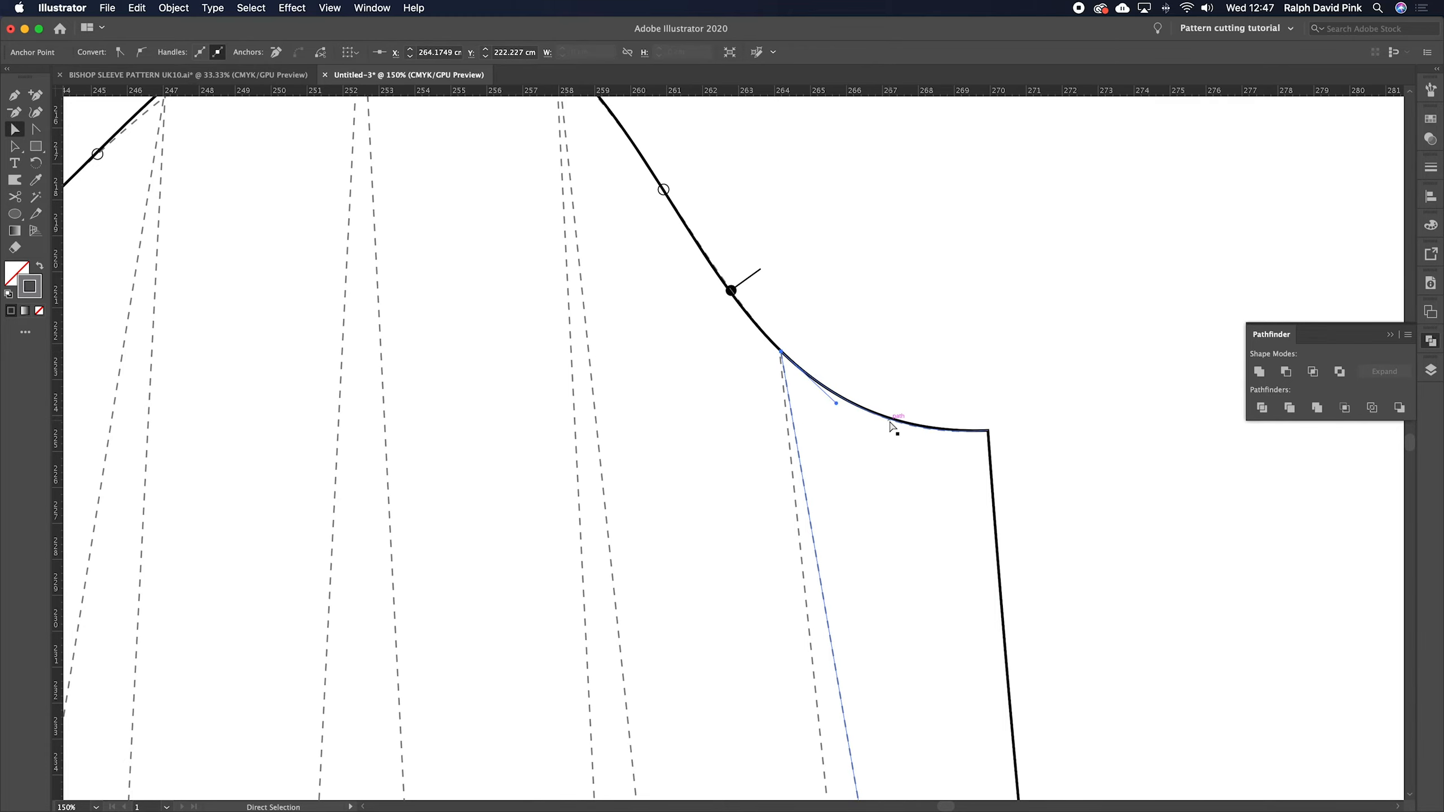
{"action": "left_click", "coordinate": [880, 438]}
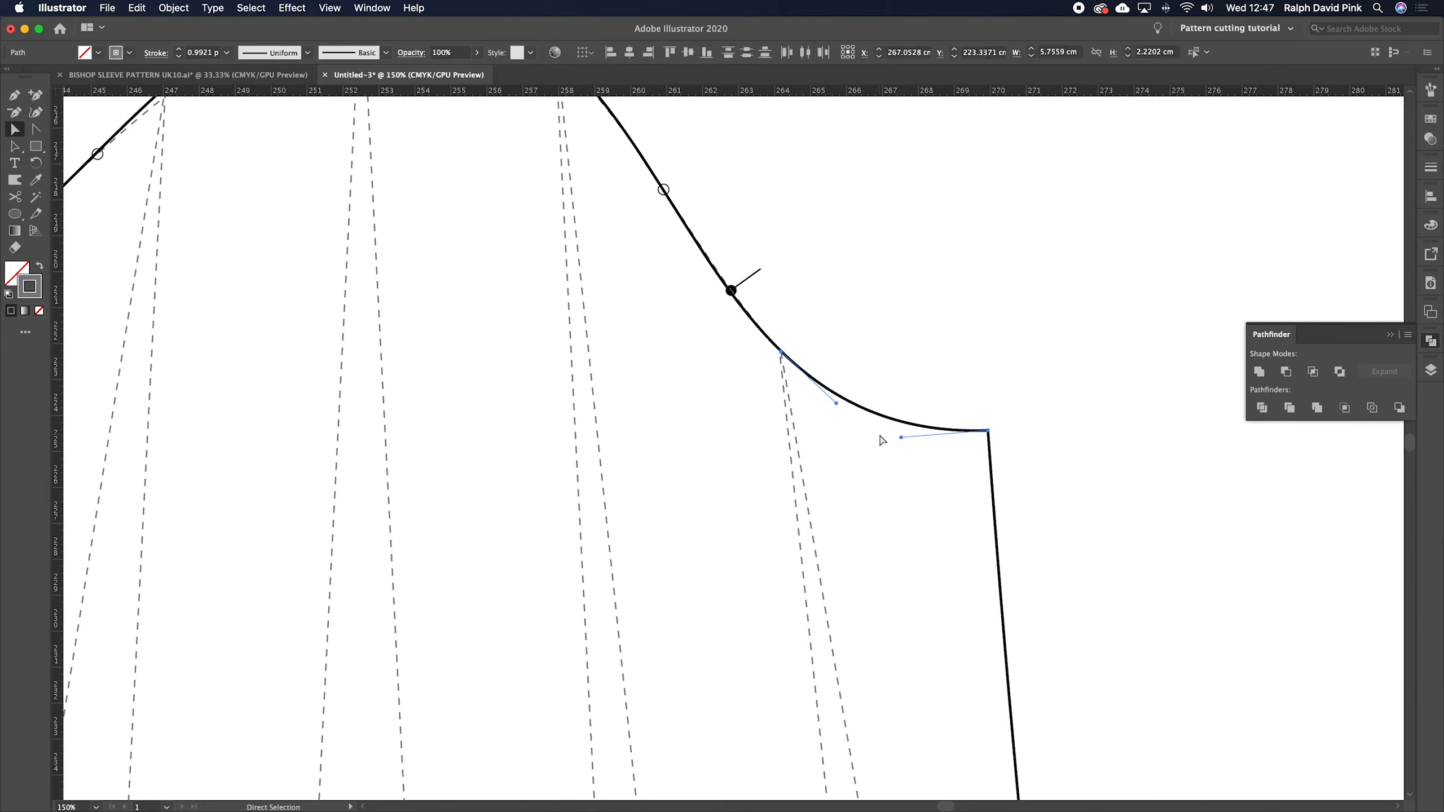
- Cut the fifth dashed panel from the left at its upper corners with the Scissors tool and delete its top edge along the cap
{"action": "left_click_drag", "start_coordinate": [707, 177], "coordinate": [773, 302]}
{"action": "left_click", "coordinate": [707, 284]}
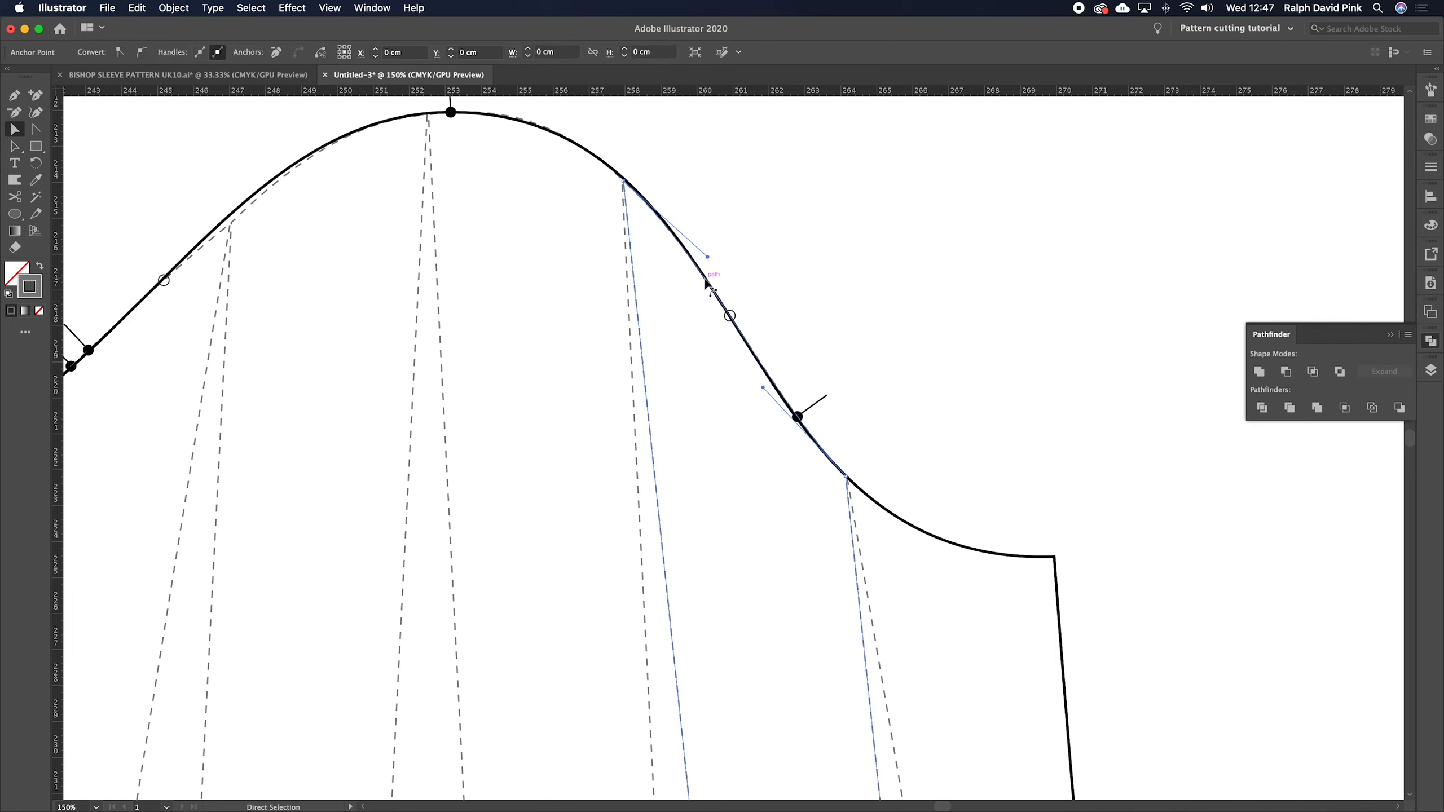
{"action": "key", "text": "c"}
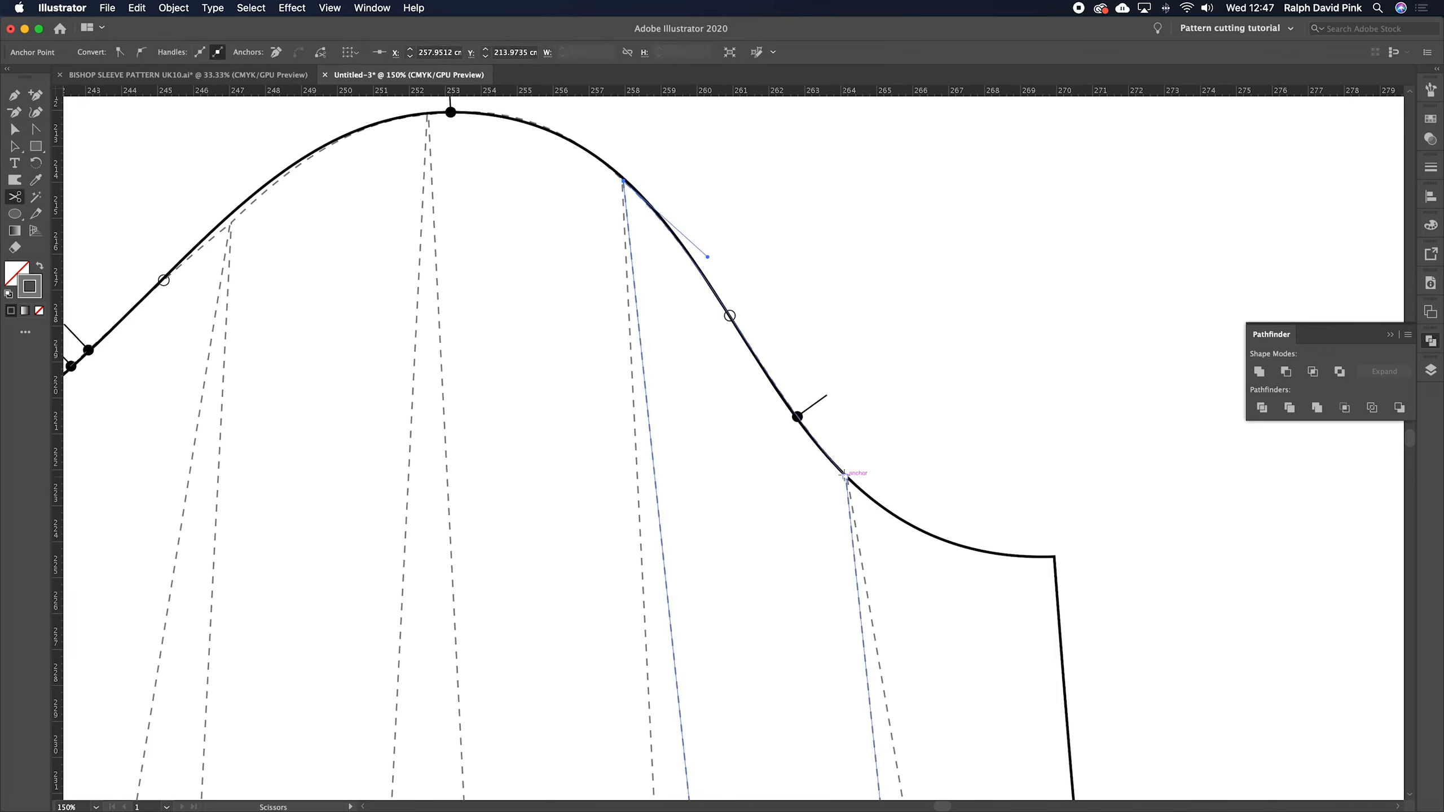
{"action": "left_click", "coordinate": [847, 477]}
{"action": "key", "text": "a"}
{"action": "left_click", "coordinate": [820, 402]}
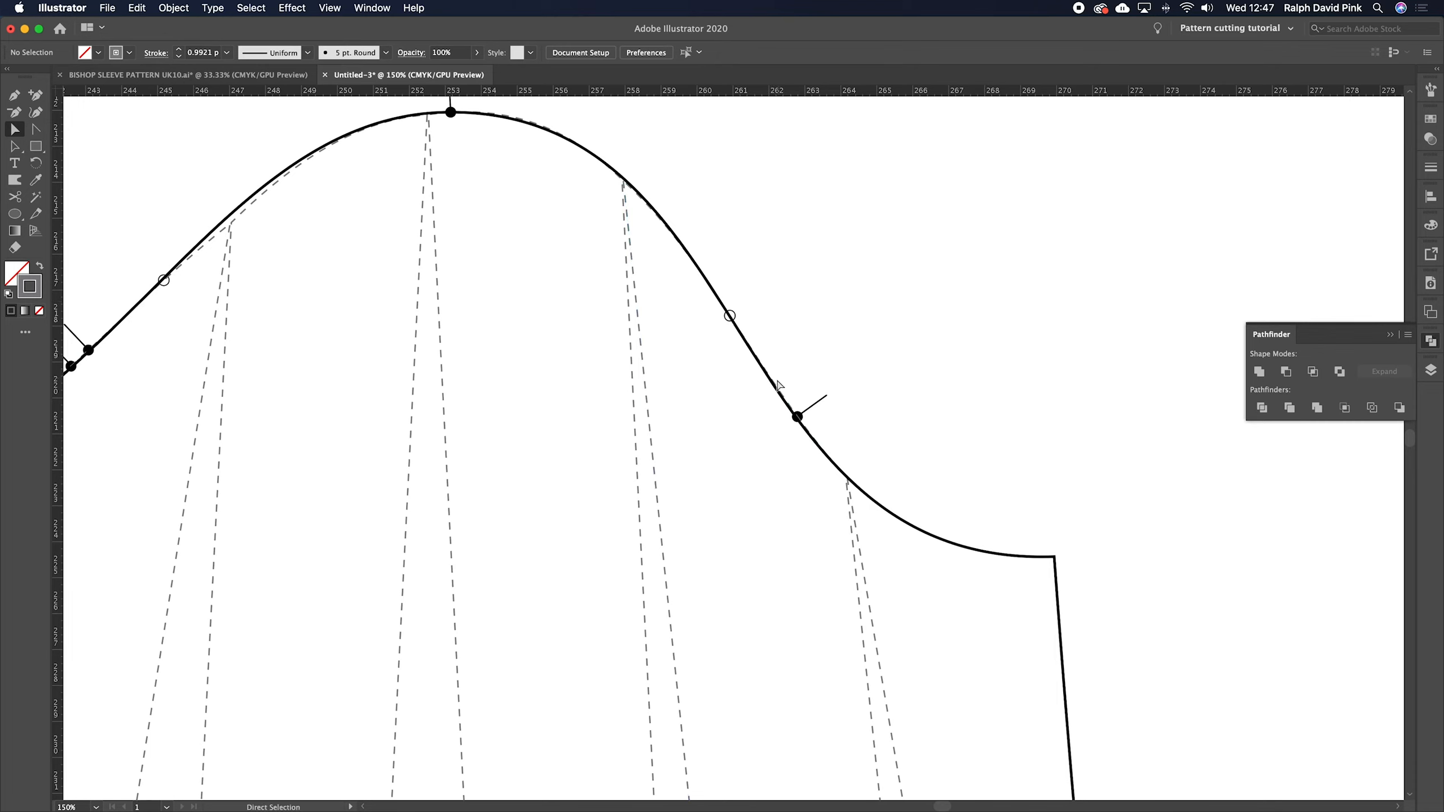
- Cut the fourth dashed panel from the left at its upper corners and delete its top edge along the cap
{"action": "key", "text": "space"}
{"action": "left_click_drag", "start_coordinate": [577, 316], "coordinate": [696, 500]}
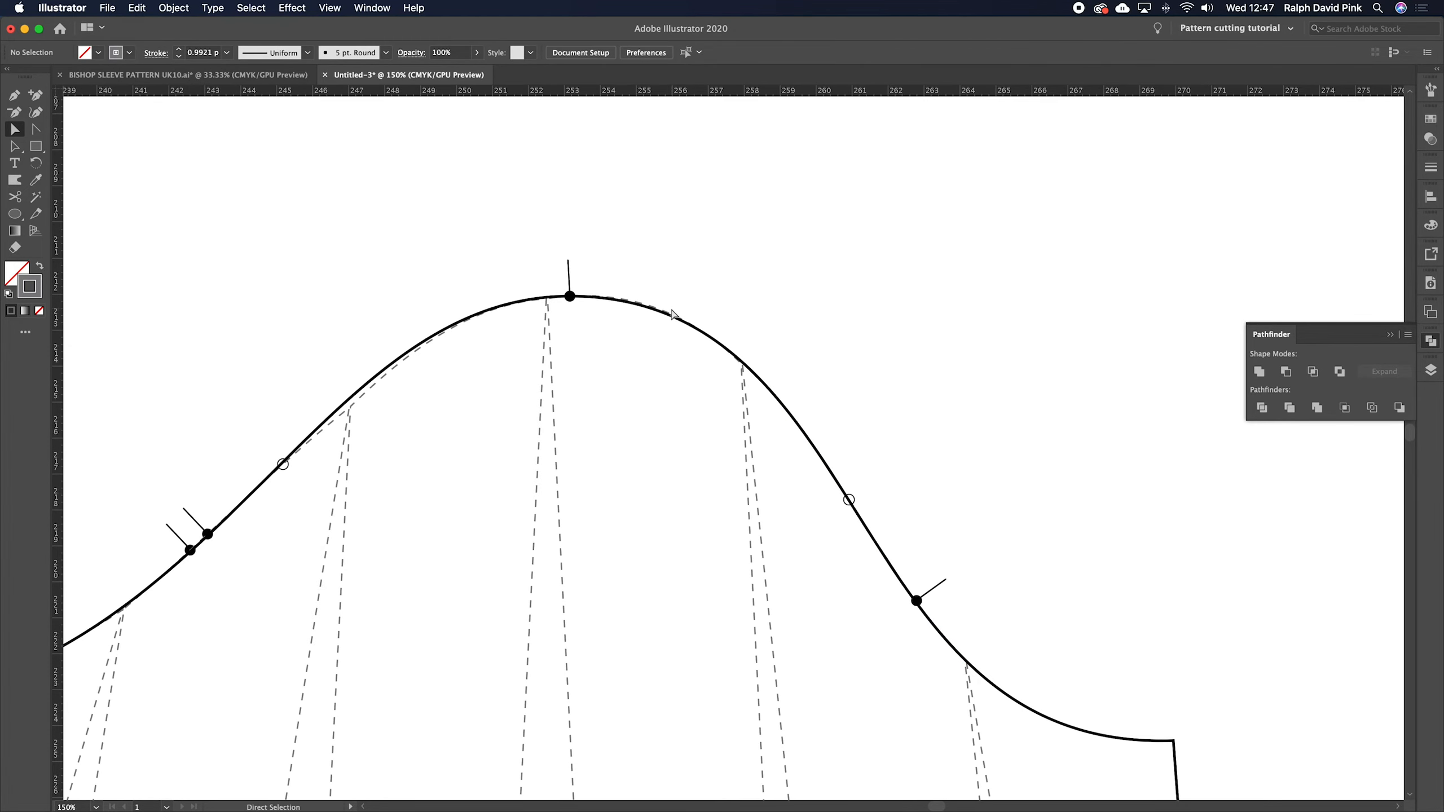
{"action": "left_click", "coordinate": [668, 316]}
{"action": "key", "text": "c"}
{"action": "left_click", "coordinate": [742, 360]}
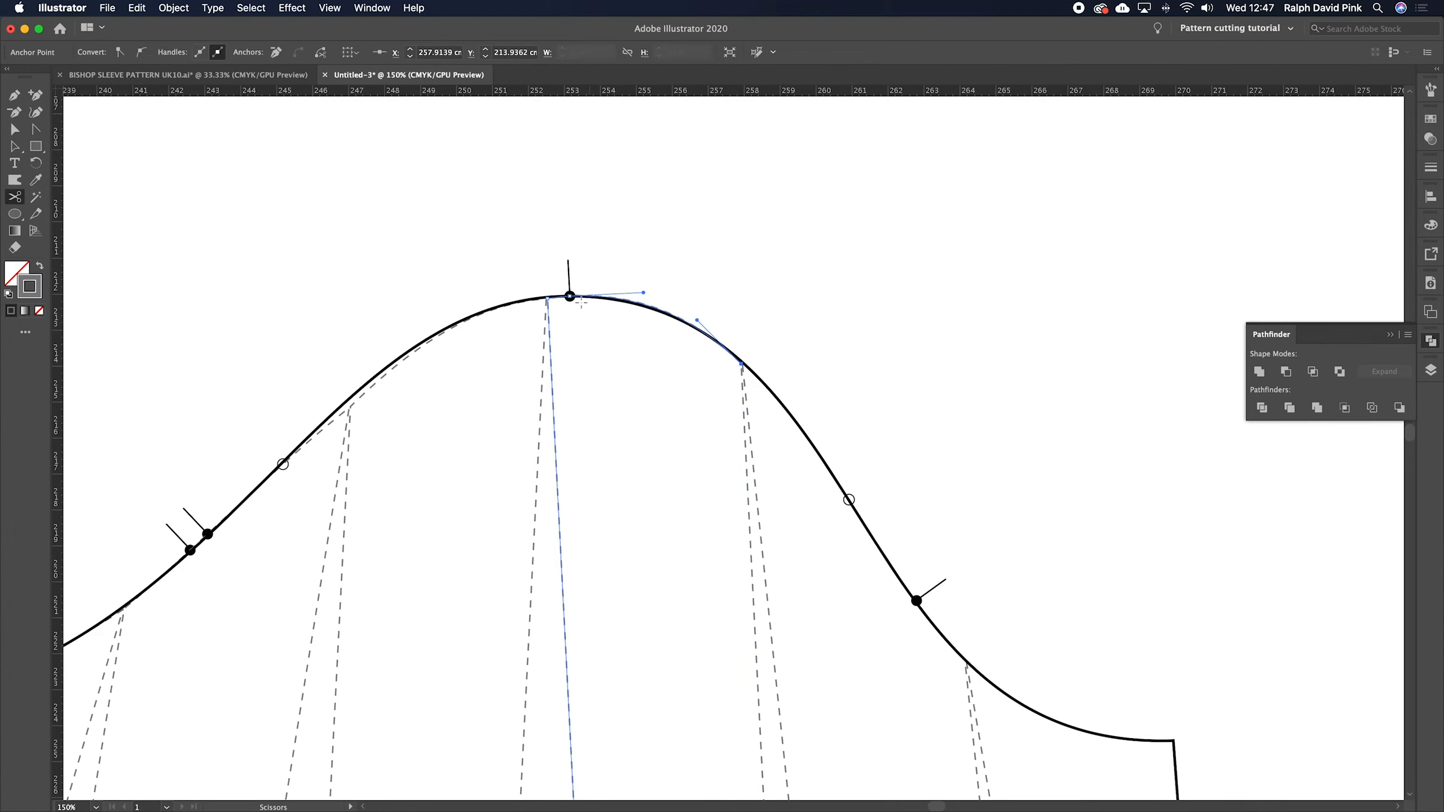
{"action": "key", "text": "a"}
{"action": "left_click", "coordinate": [632, 307]}
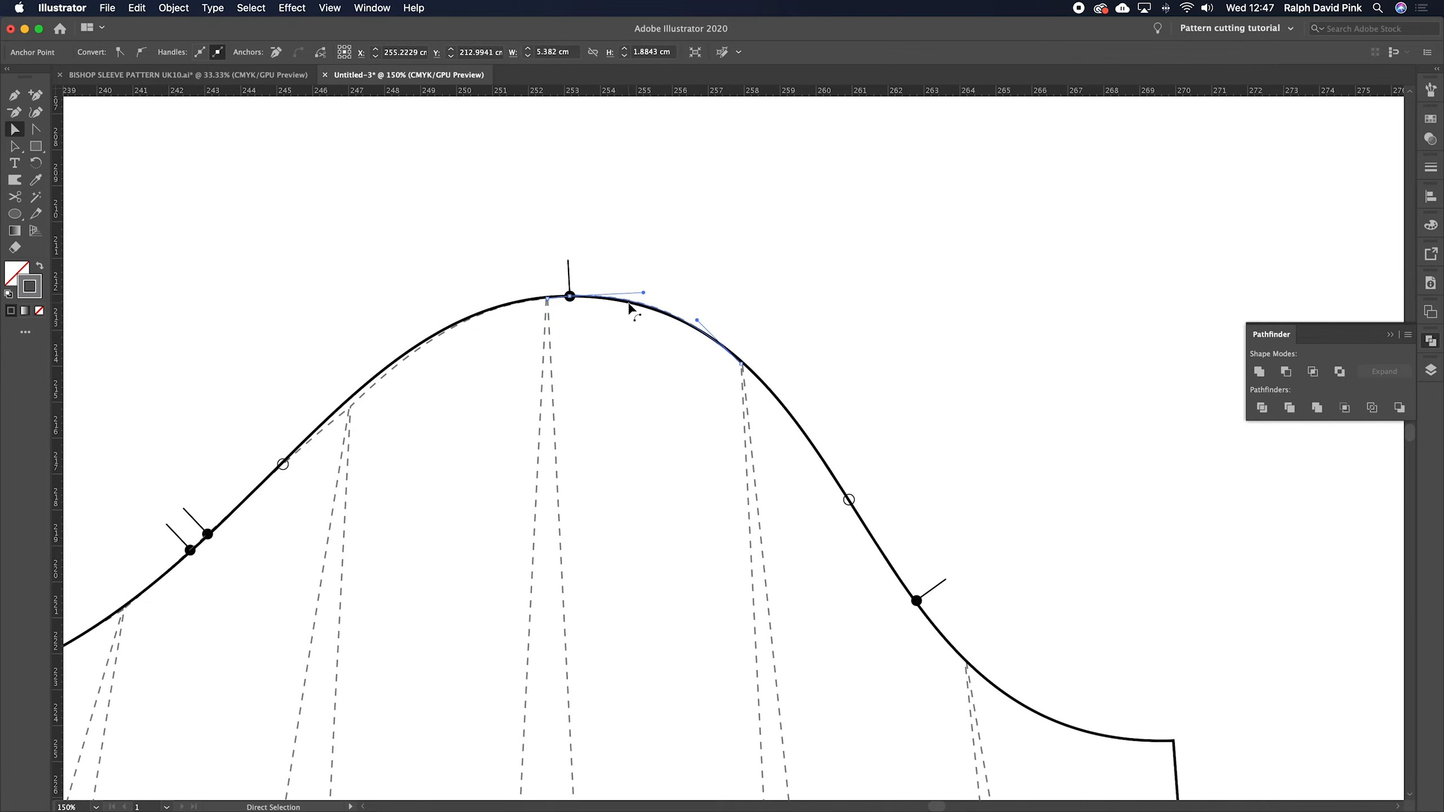
- Cut the third dashed panel from the left at its upper corners and remove its top edge along the cap
{"action": "scroll", "coordinate": [597, 408], "scroll_direction": "left", "scroll_amount": 5}
{"action": "left_click", "coordinate": [580, 364]}
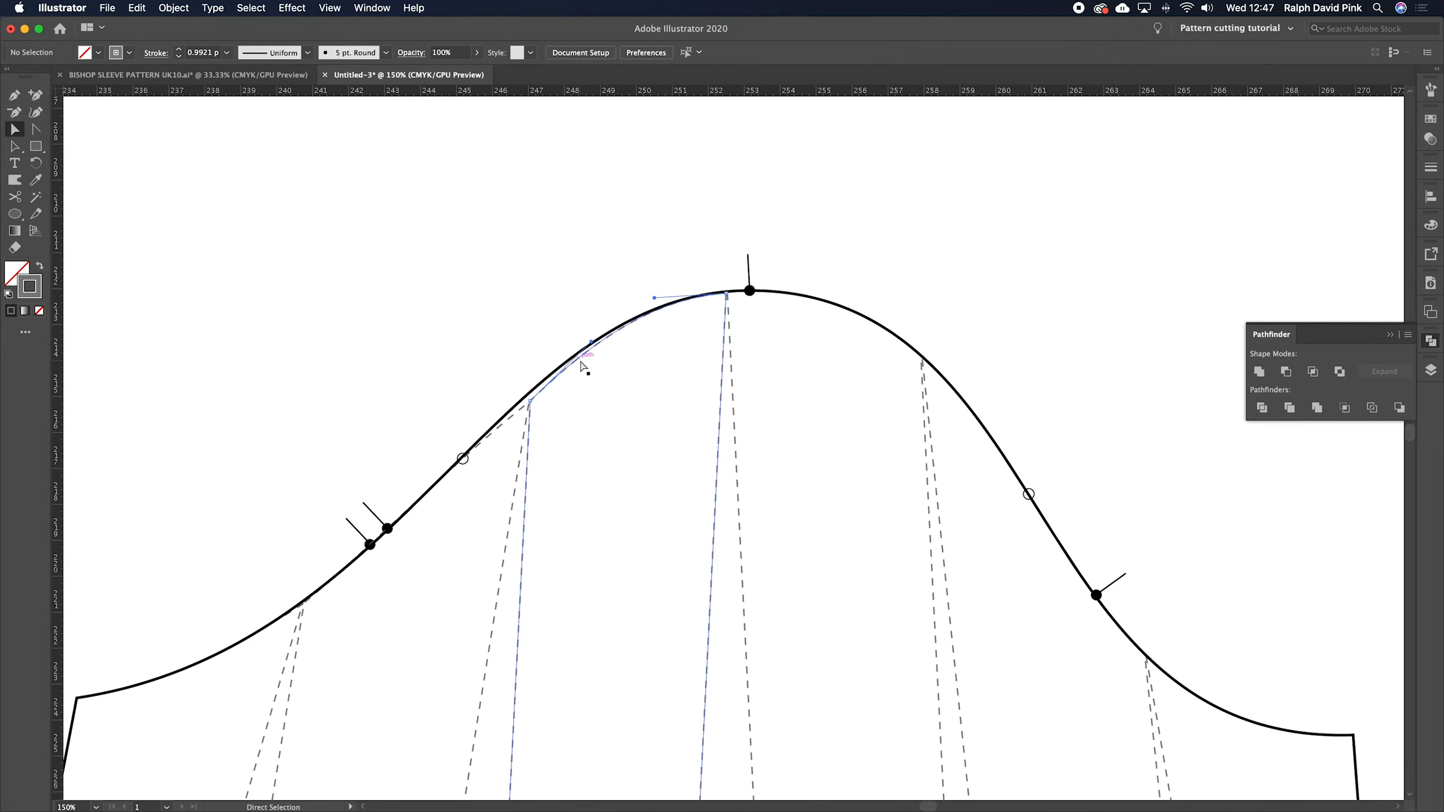
{"action": "key", "text": "c"}
{"action": "left_click", "coordinate": [530, 401]}
{"action": "key", "text": "a"}
{"action": "left_click", "coordinate": [620, 364]}
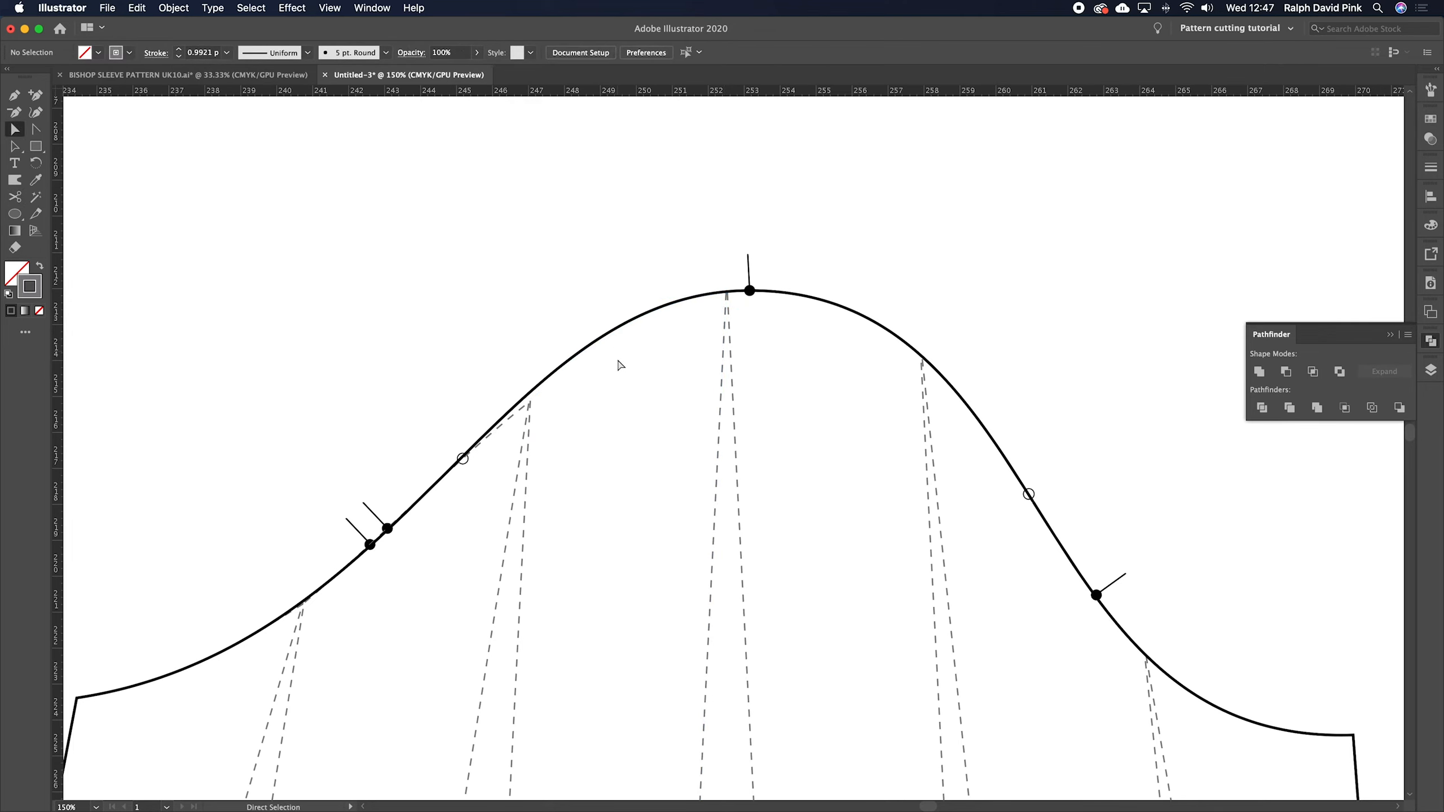
- Move the shared upper end of the dashed lines between the second and third panels onto the solid cap outline
{"action": "left_click_drag", "start_coordinate": [530, 402], "coordinate": [532, 399]}
{"action": "left_click", "coordinate": [525, 423]}
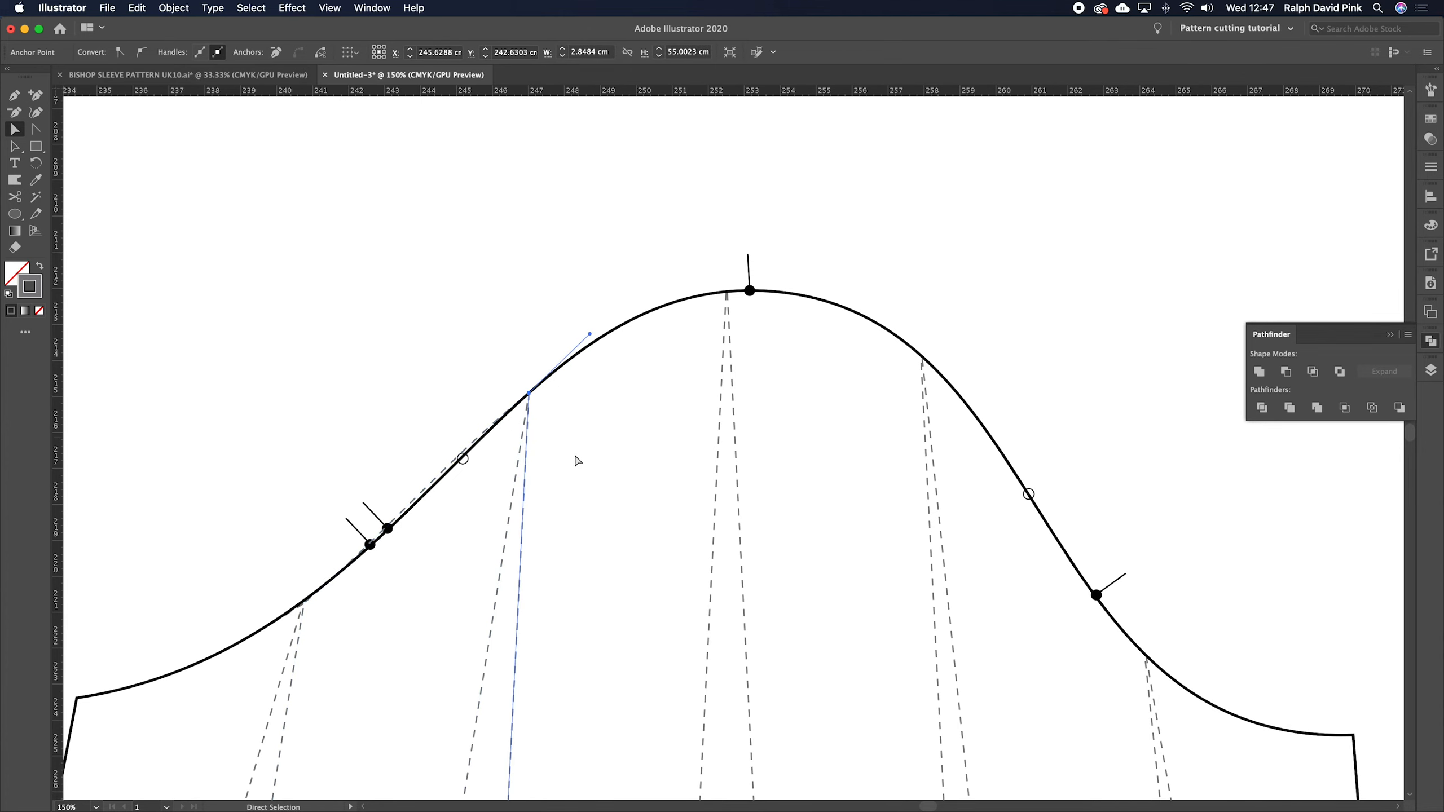
{"action": "left_click_drag", "start_coordinate": [571, 466], "coordinate": [760, 362]}
- Cut the second dashed panel from the left at its upper corners and delete its top edge beneath the double notch
{"action": "left_click", "coordinate": [716, 364]}
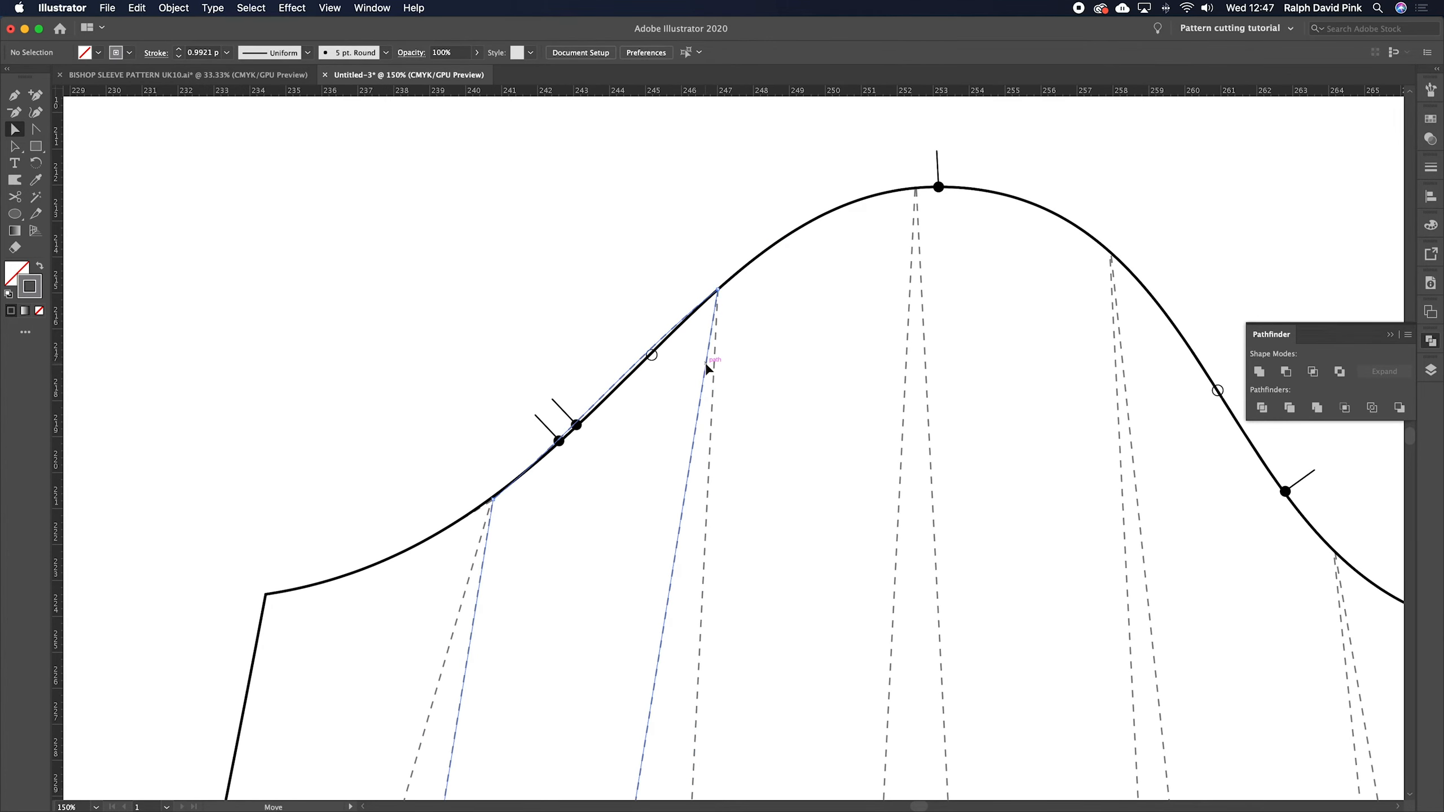
{"action": "left_click", "coordinate": [708, 368]}
{"action": "key", "text": "c"}
{"action": "left_click", "coordinate": [492, 498]}
{"action": "key", "text": "a"}
{"action": "left_click", "coordinate": [517, 479]}
{"action": "left_click", "coordinate": [611, 395]}
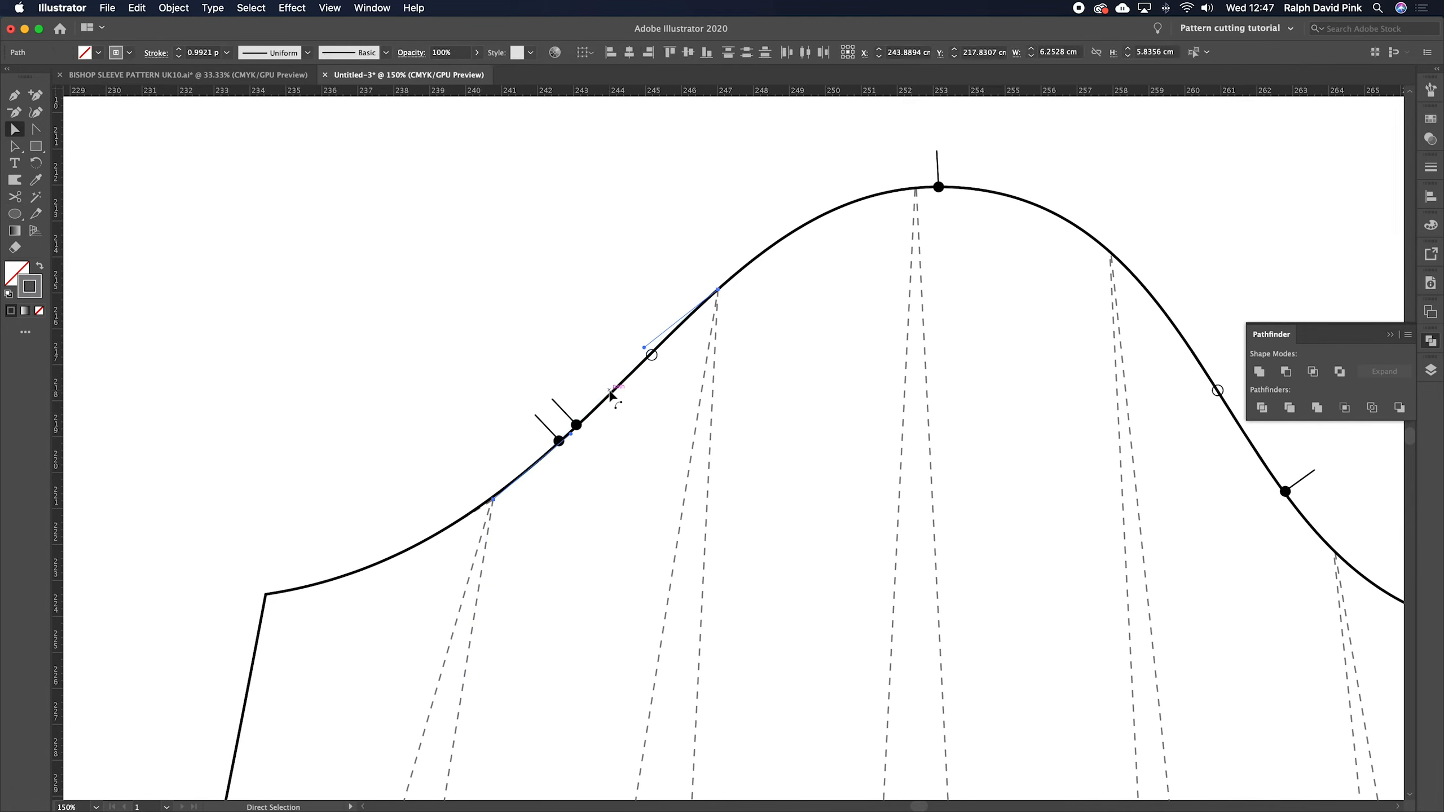
- Cut the leftmost dashed panel at its upper corner and delete its remaining top edge along the cap
{"action": "scroll", "coordinate": [568, 540], "scroll_direction": "left", "scroll_amount": 3}
{"action": "scroll", "coordinate": [568, 540], "scroll_direction": "down", "scroll_amount": 2}
{"action": "left_click", "coordinate": [601, 447]}
{"action": "key", "text": "c"}
{"action": "left_click", "coordinate": [588, 450]}
{"action": "key", "text": "a"}
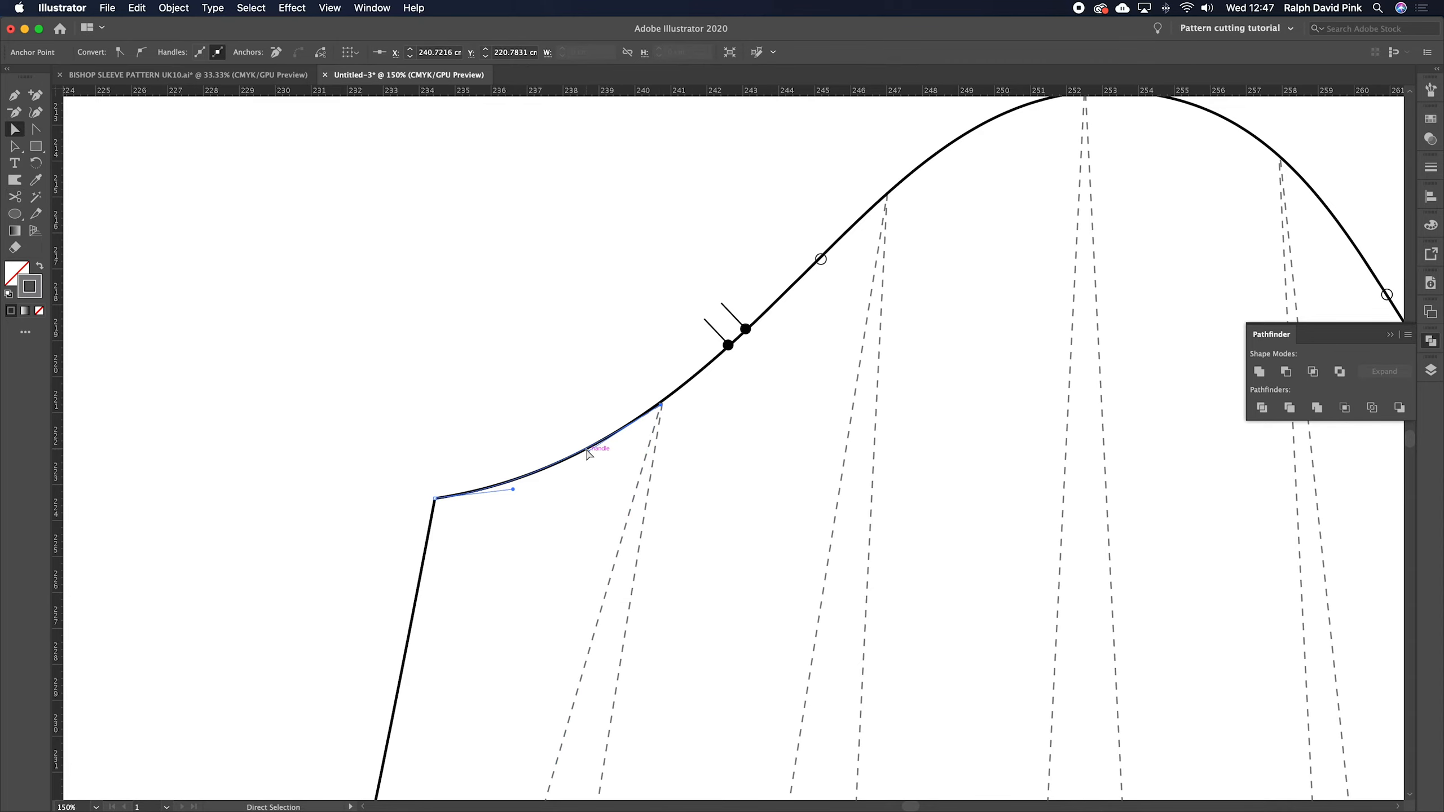
{"action": "key", "text": "super+shift+a"}
- Select all the artwork in the document and lock it
{"action": "scroll", "coordinate": [745, 443], "scroll_direction": "down", "scroll_amount": 3}
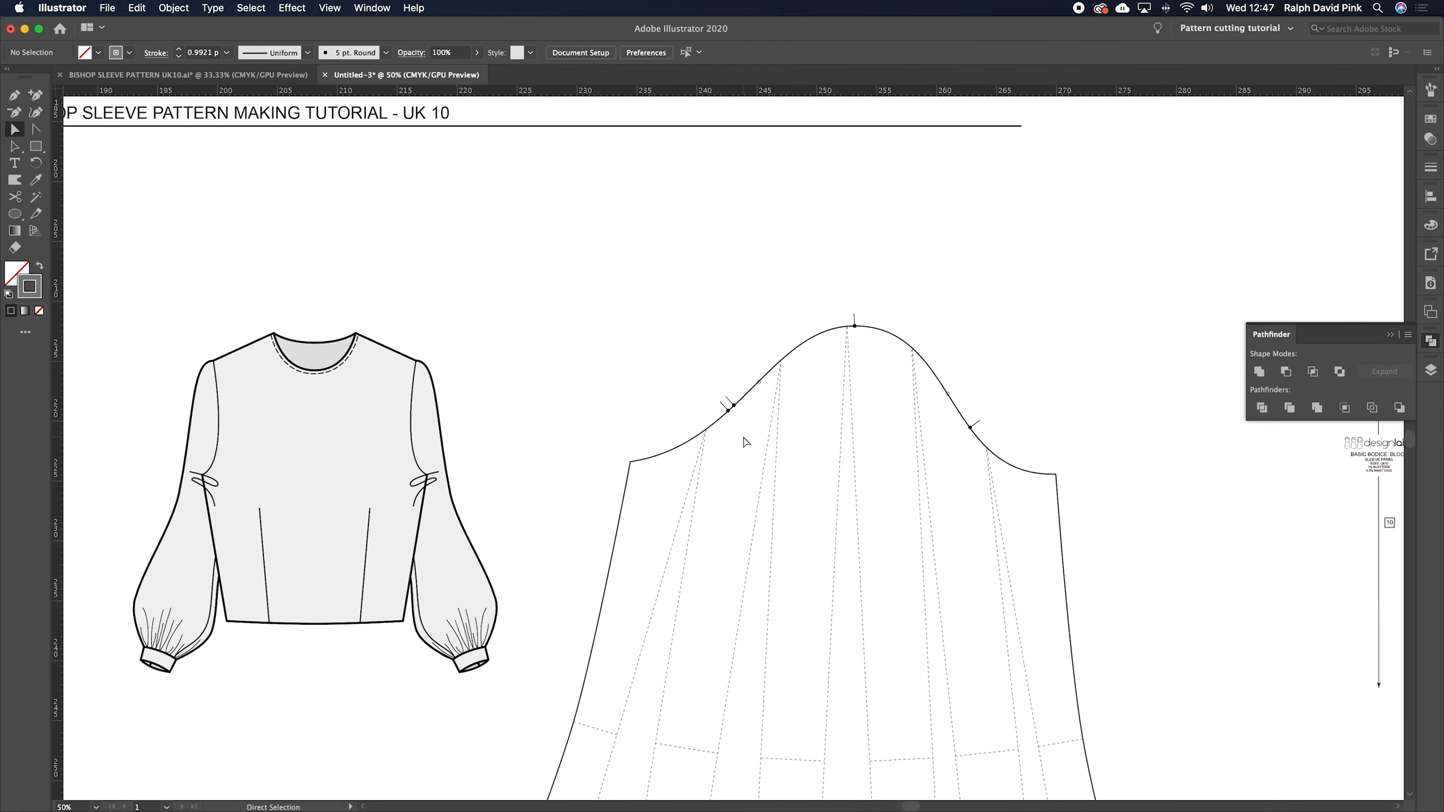
{"action": "scroll", "coordinate": [744, 442], "scroll_direction": "down", "scroll_amount": 3}
{"action": "scroll", "coordinate": [745, 442], "scroll_direction": "right", "scroll_amount": 2}
{"action": "key", "text": "v"}
{"action": "scroll", "coordinate": [799, 428], "scroll_direction": "down", "scroll_amount": 2}
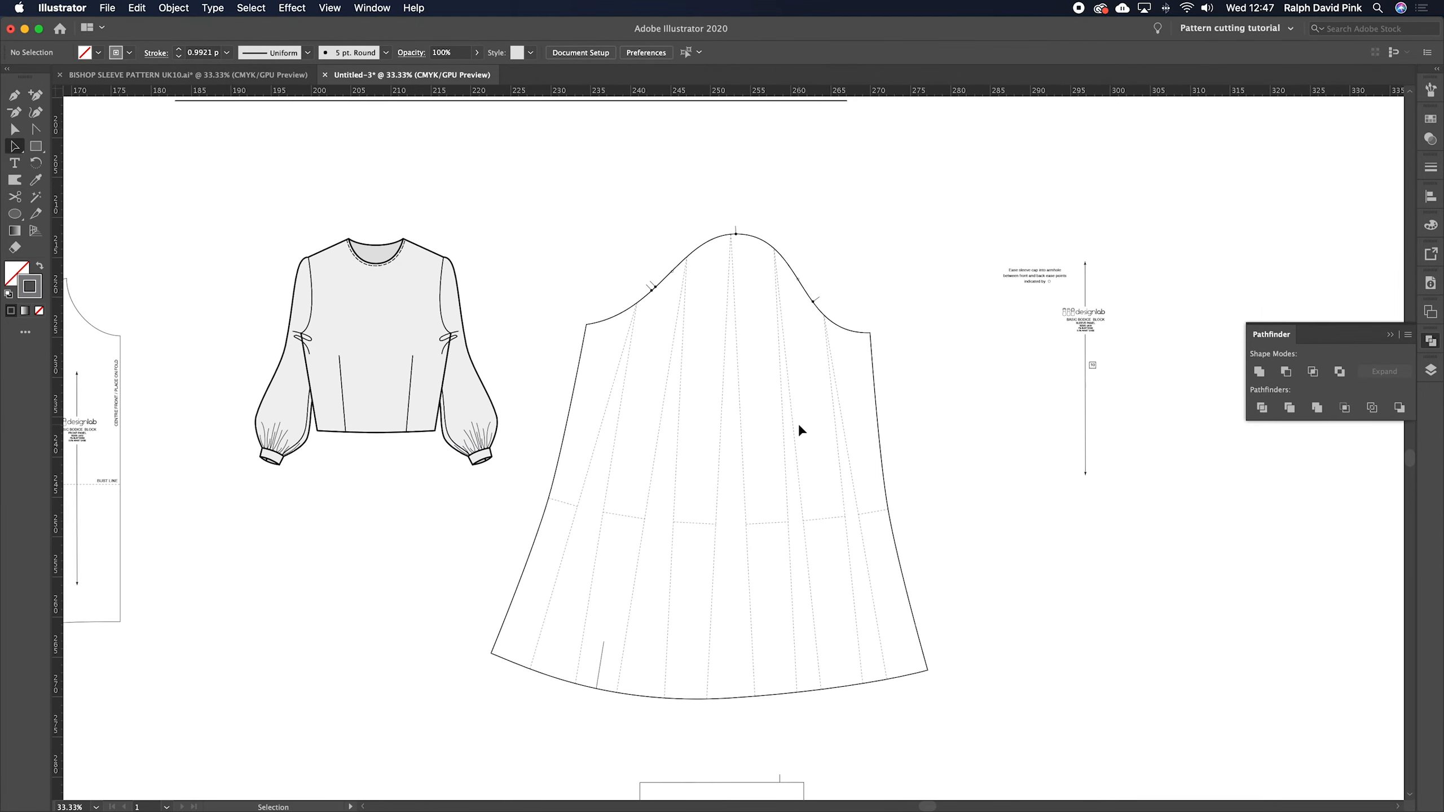
{"action": "scroll", "coordinate": [798, 423], "scroll_direction": "down", "scroll_amount": 1}
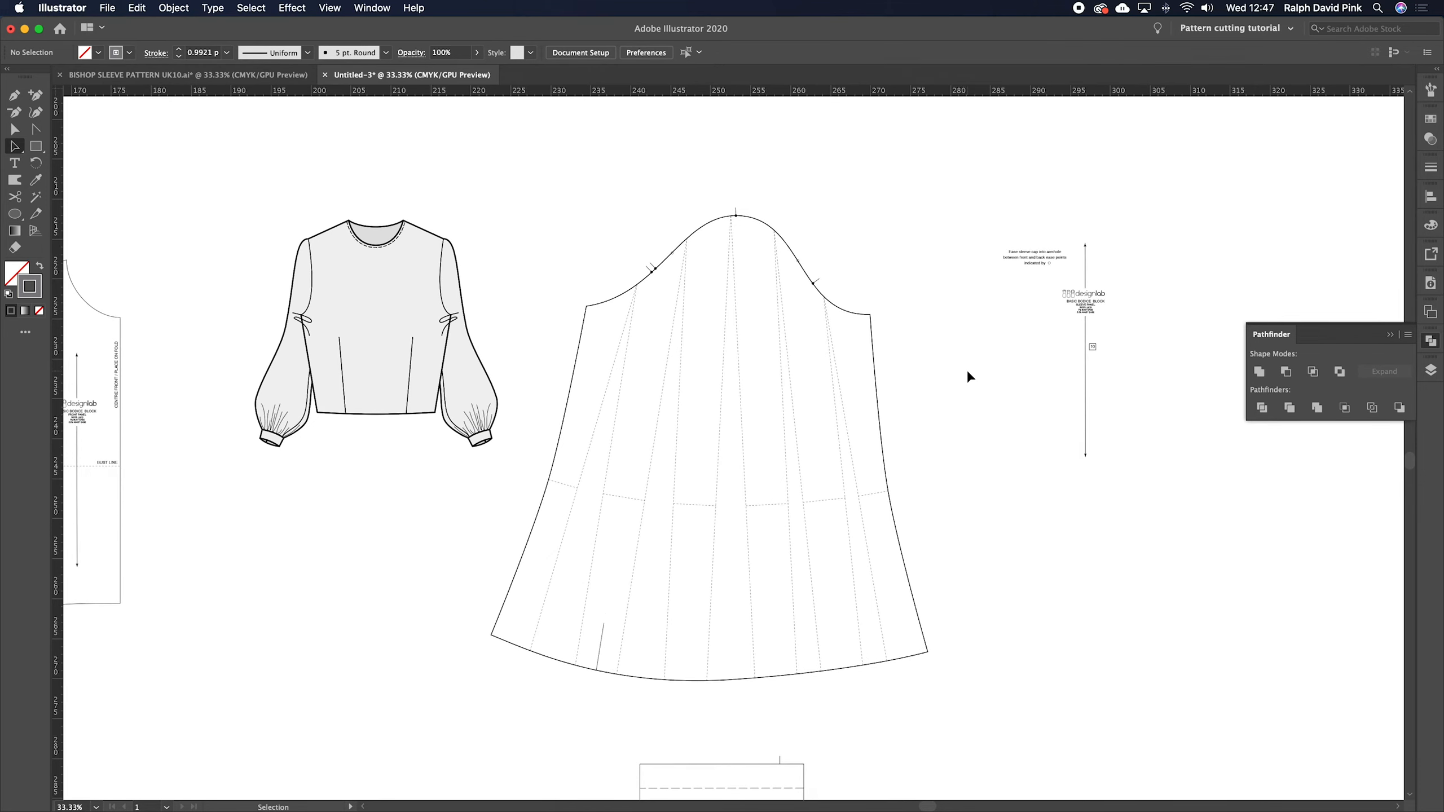
{"action": "key", "text": "super+equal"}
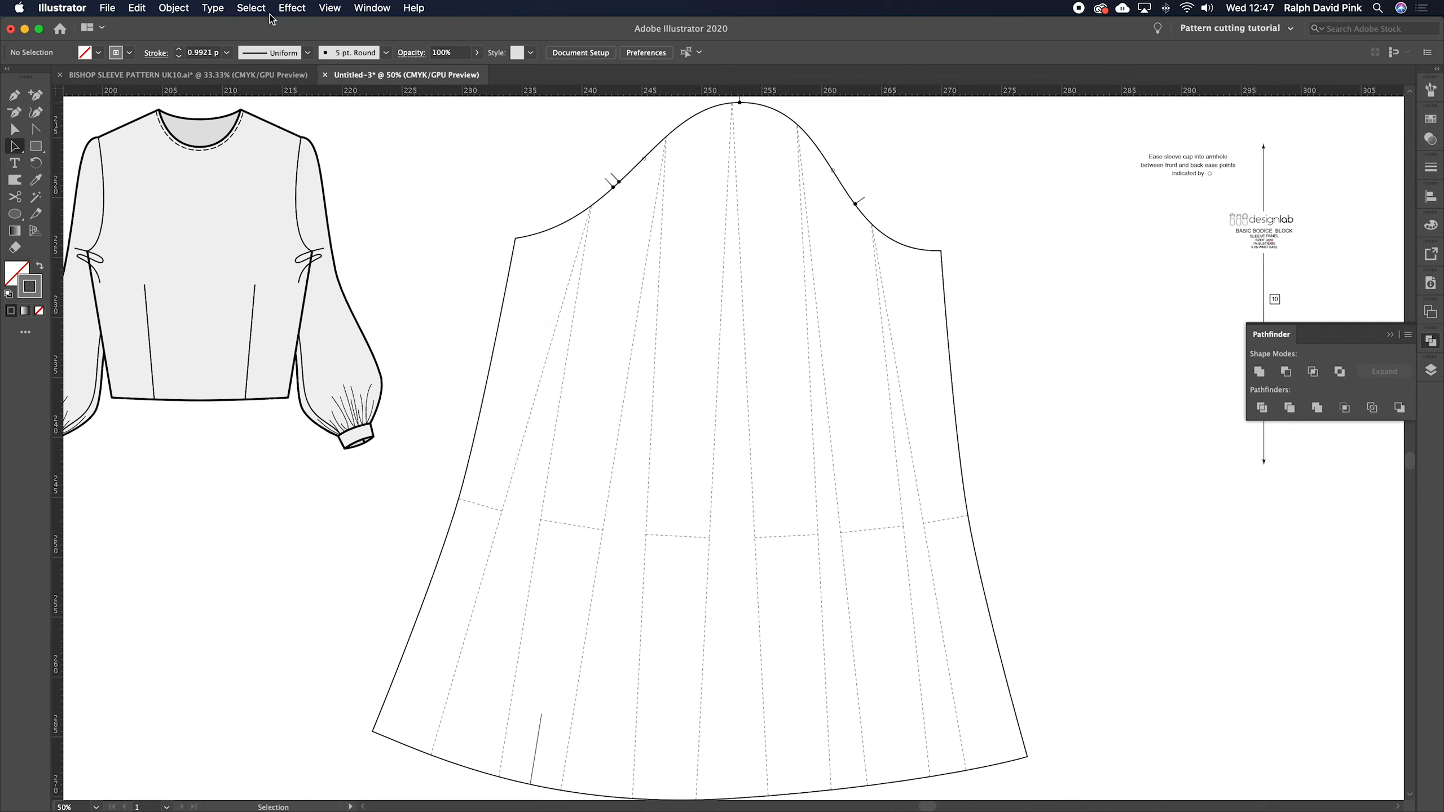
{"action": "left_click", "coordinate": [250, 8]}
{"action": "left_click", "coordinate": [257, 27]}
{"action": "left_click", "coordinate": [173, 8]}
{"action": "mouse_move", "coordinate": [247, 103]}
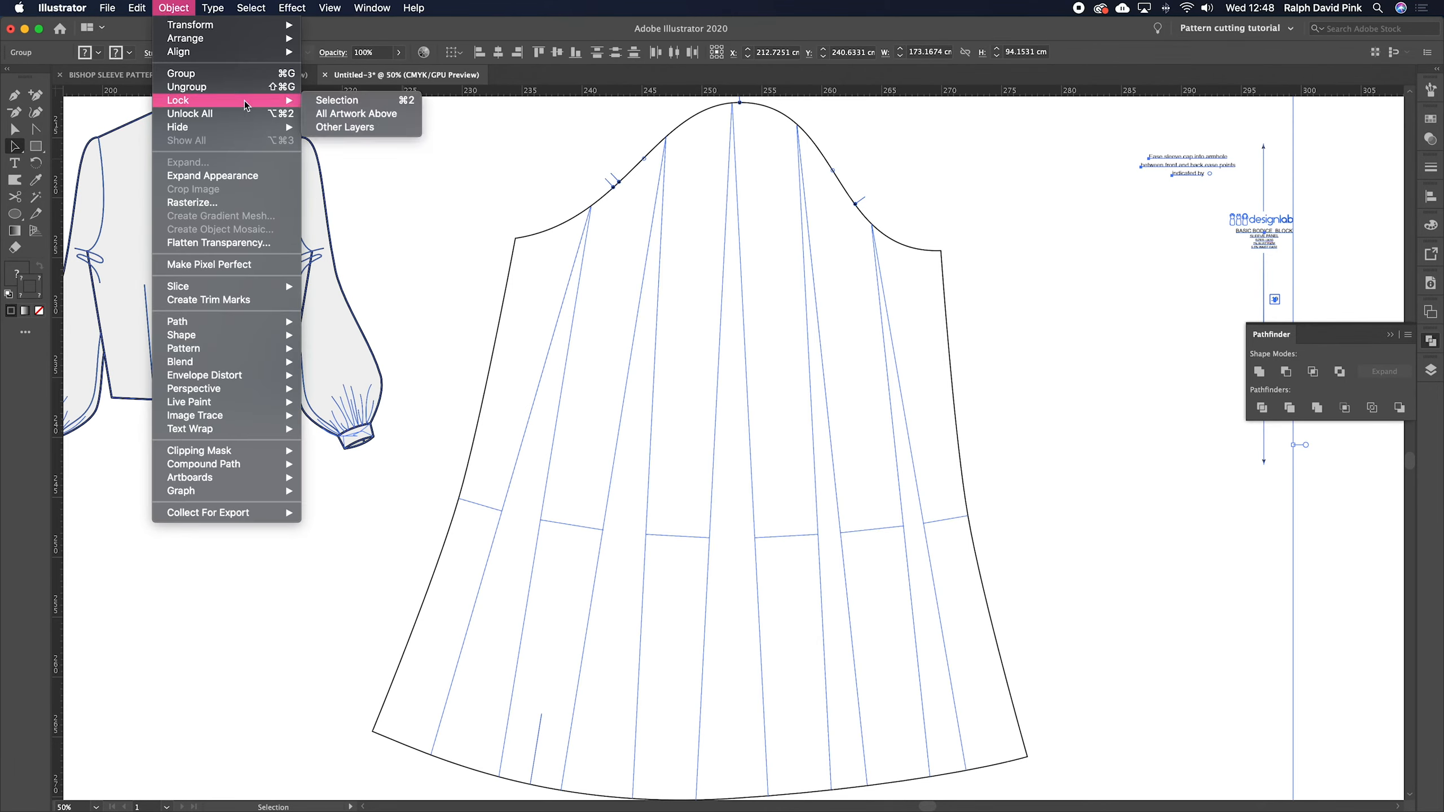
{"action": "left_click", "coordinate": [336, 100]}
- Draw a three-point line with the Pen tool from side seam to side seam along the broken dashed elbow line
{"action": "left_click", "coordinate": [14, 95]}
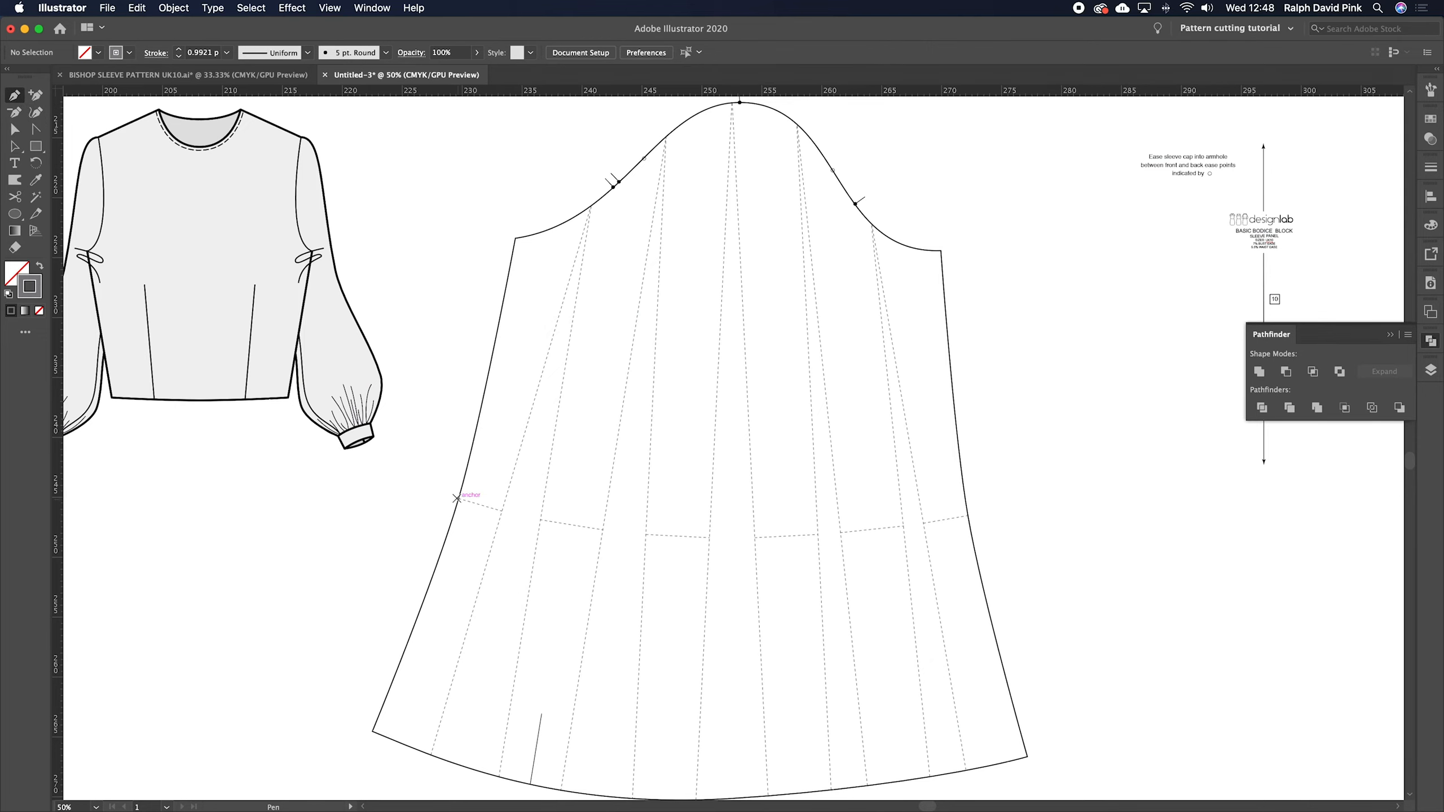
{"action": "left_click", "coordinate": [458, 499]}
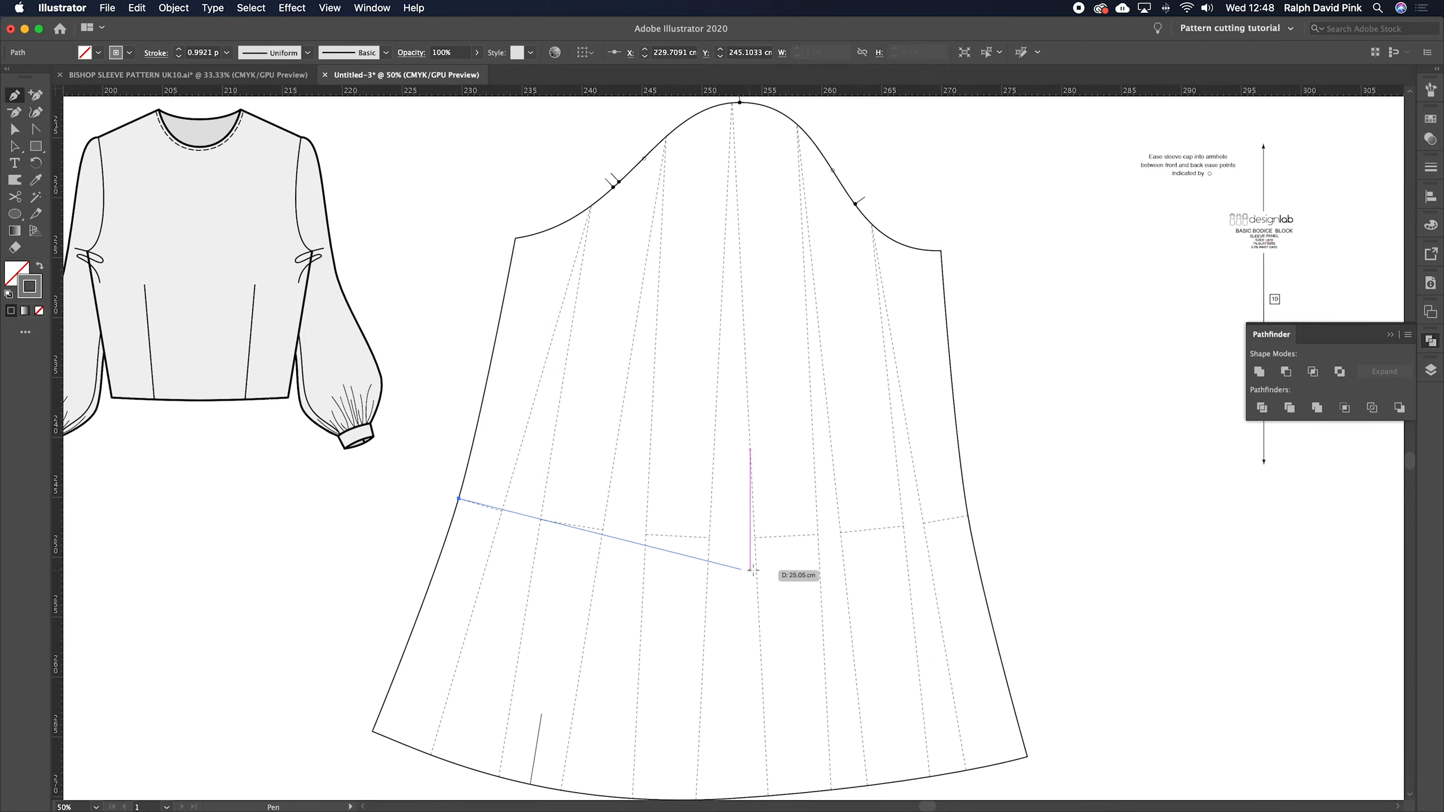
{"action": "left_click", "coordinate": [732, 538]}
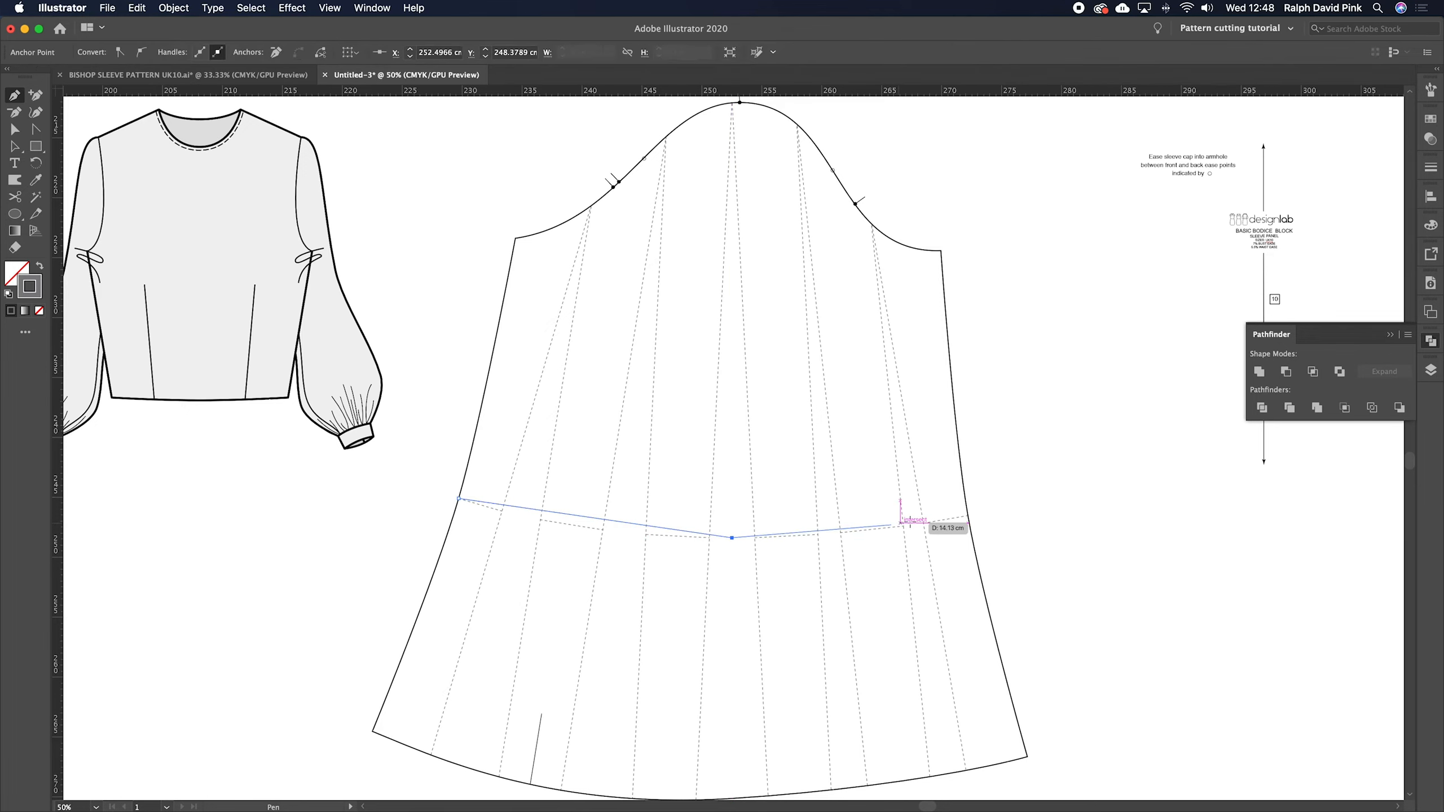
{"action": "left_click", "coordinate": [968, 516]}
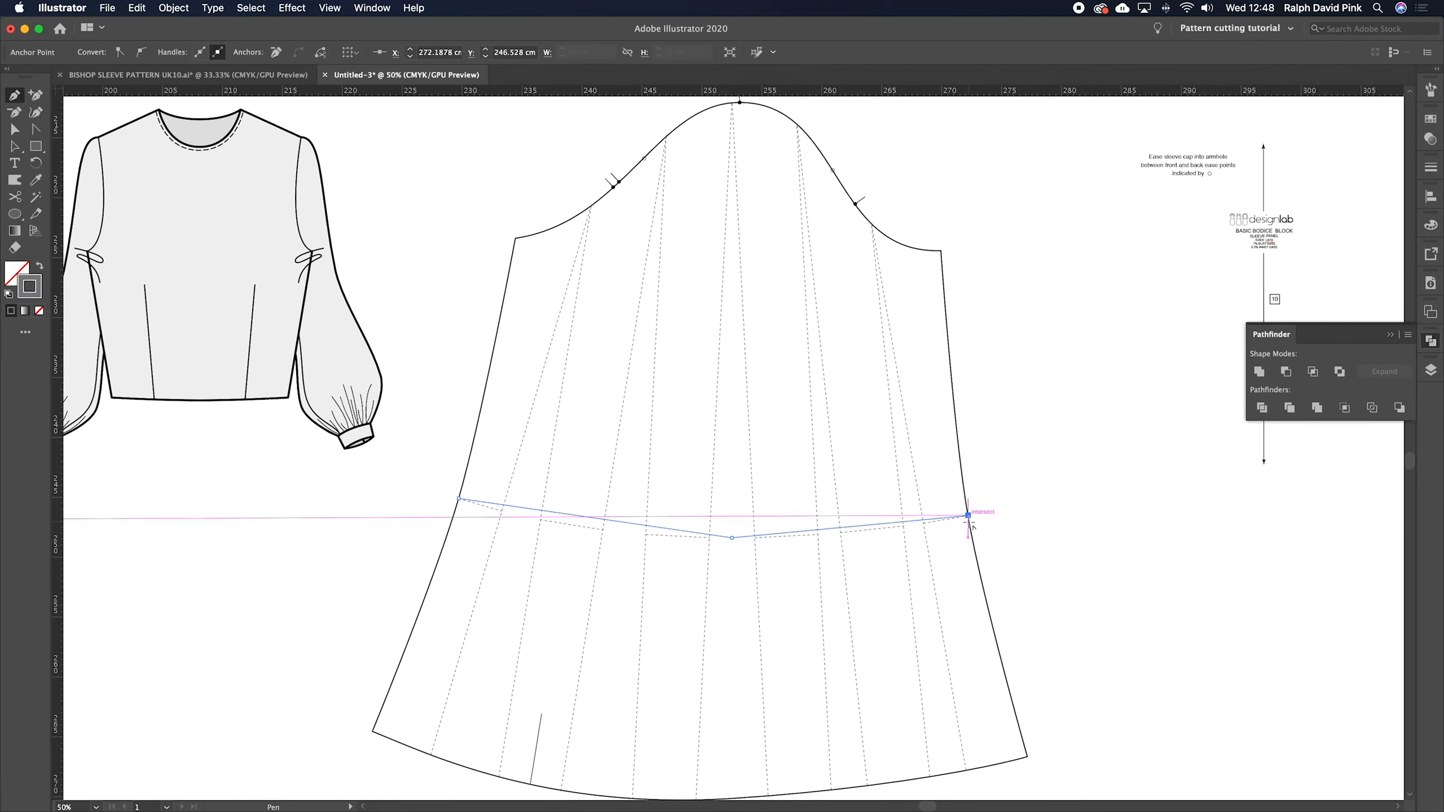
- Give the new elbow line a 1 pt black dashed stroke and deselect it
{"action": "left_click", "coordinate": [1430, 167]}
{"action": "left_click", "coordinate": [1304, 181]}
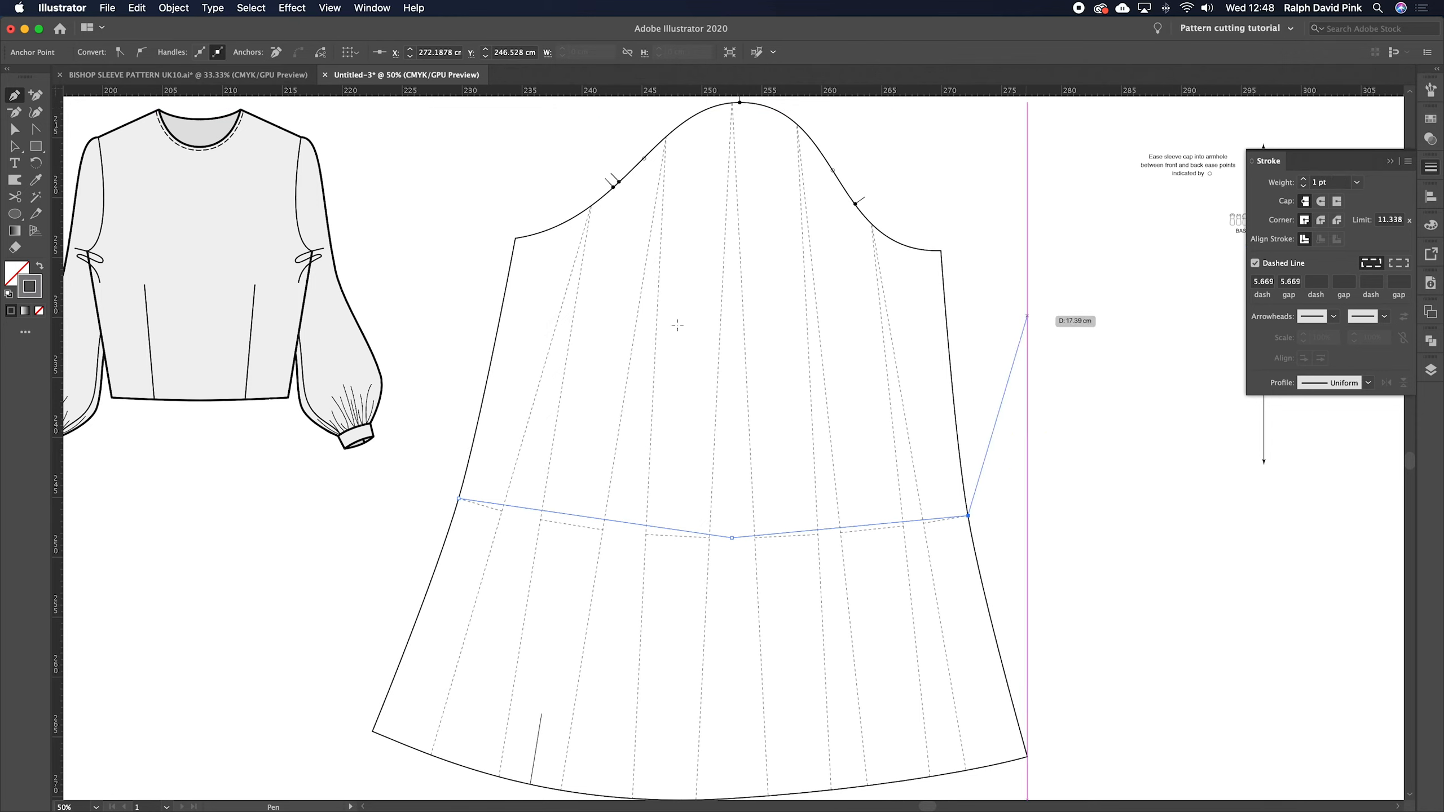
{"action": "double_click", "coordinate": [41, 286]}
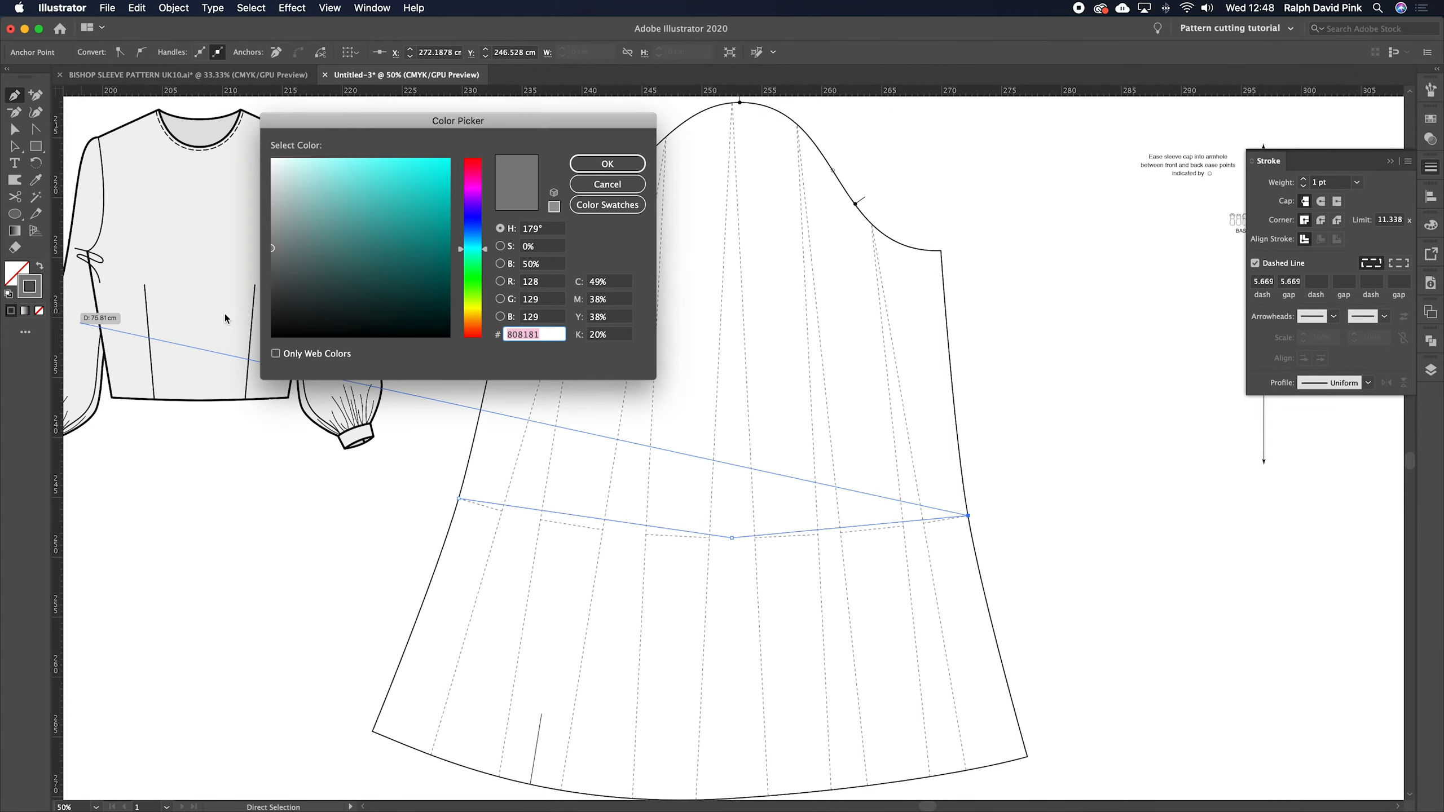
{"action": "left_click", "coordinate": [272, 336]}
{"action": "left_click", "coordinate": [607, 163]}
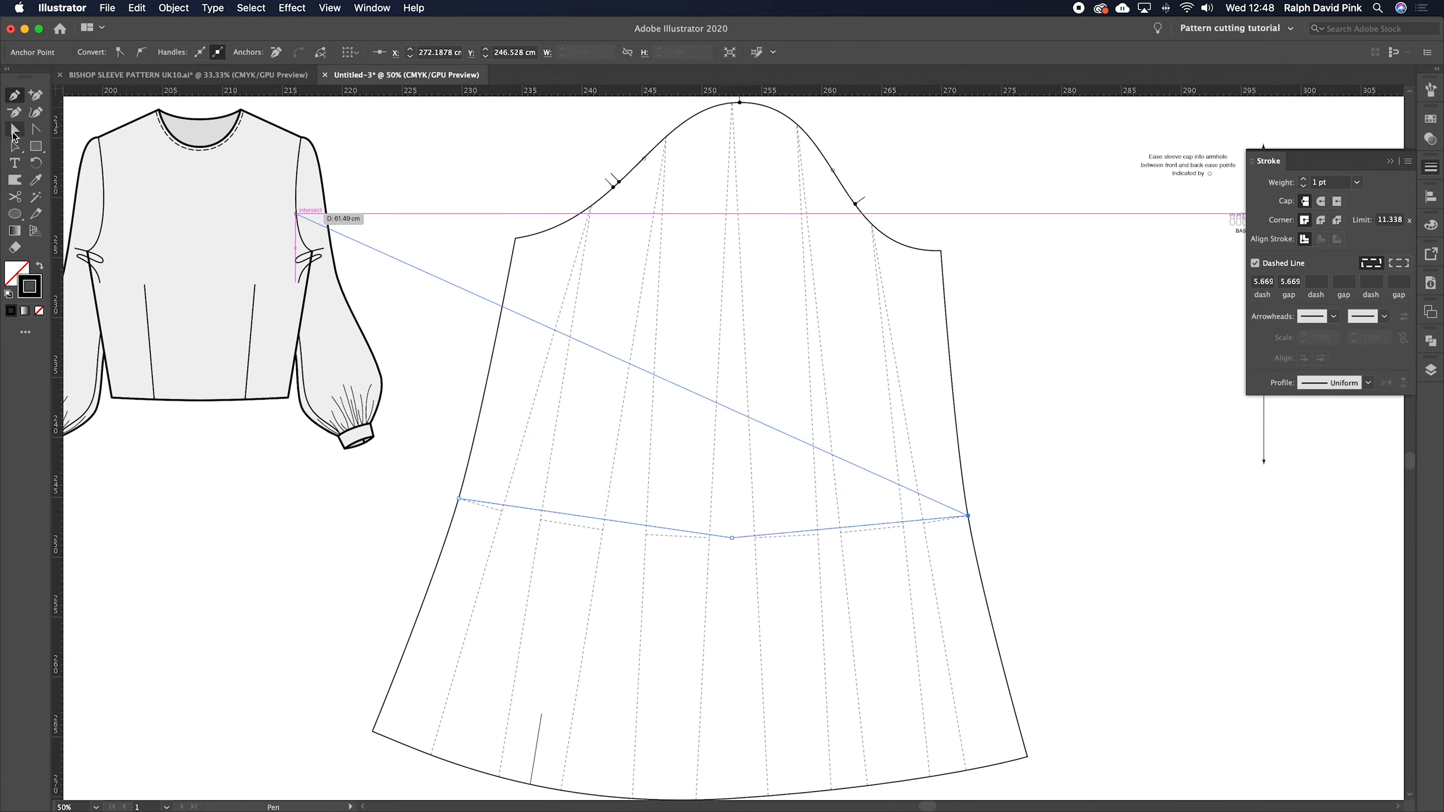
{"action": "left_click", "coordinate": [14, 132]}
{"action": "left_click", "coordinate": [752, 375]}
- Convert the elbow line's middle anchor to a smooth point and adjust its handles so the curve follows the short dashed segments
{"action": "left_click", "coordinate": [35, 129]}
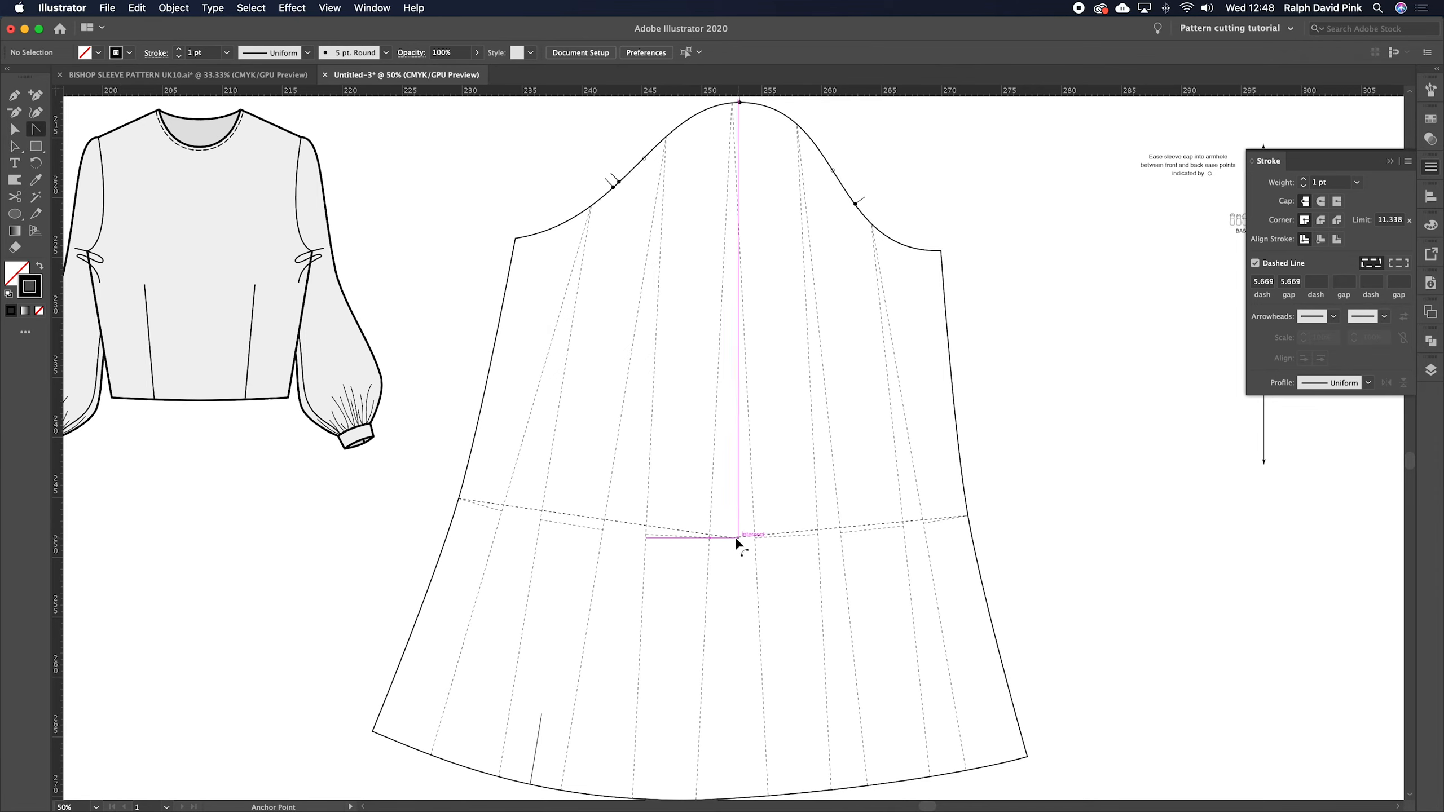
{"action": "left_click_drag", "start_coordinate": [732, 538], "coordinate": [855, 545]}
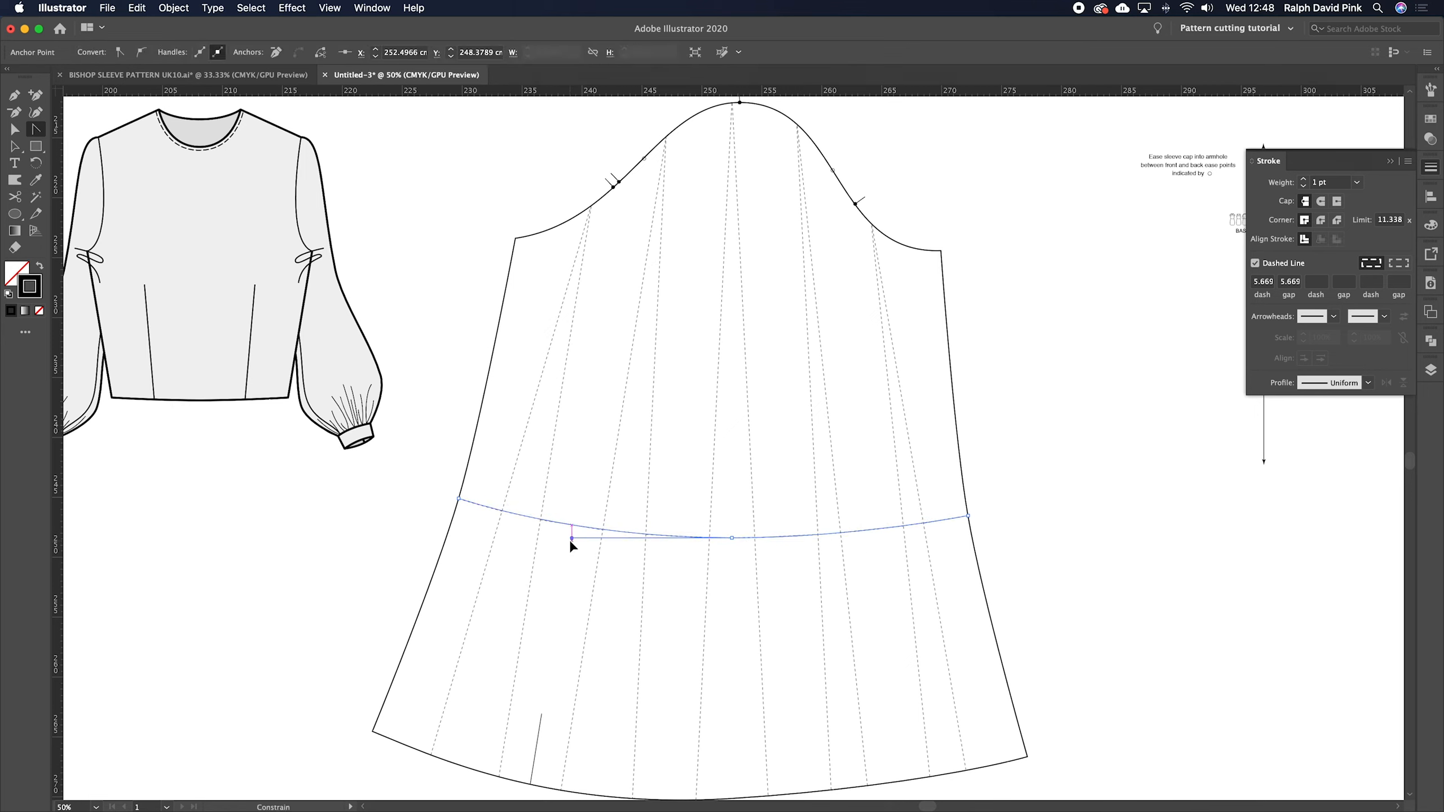
{"action": "key", "text": "super+z"}
{"action": "left_click_drag", "start_coordinate": [732, 537], "coordinate": [853, 542]}
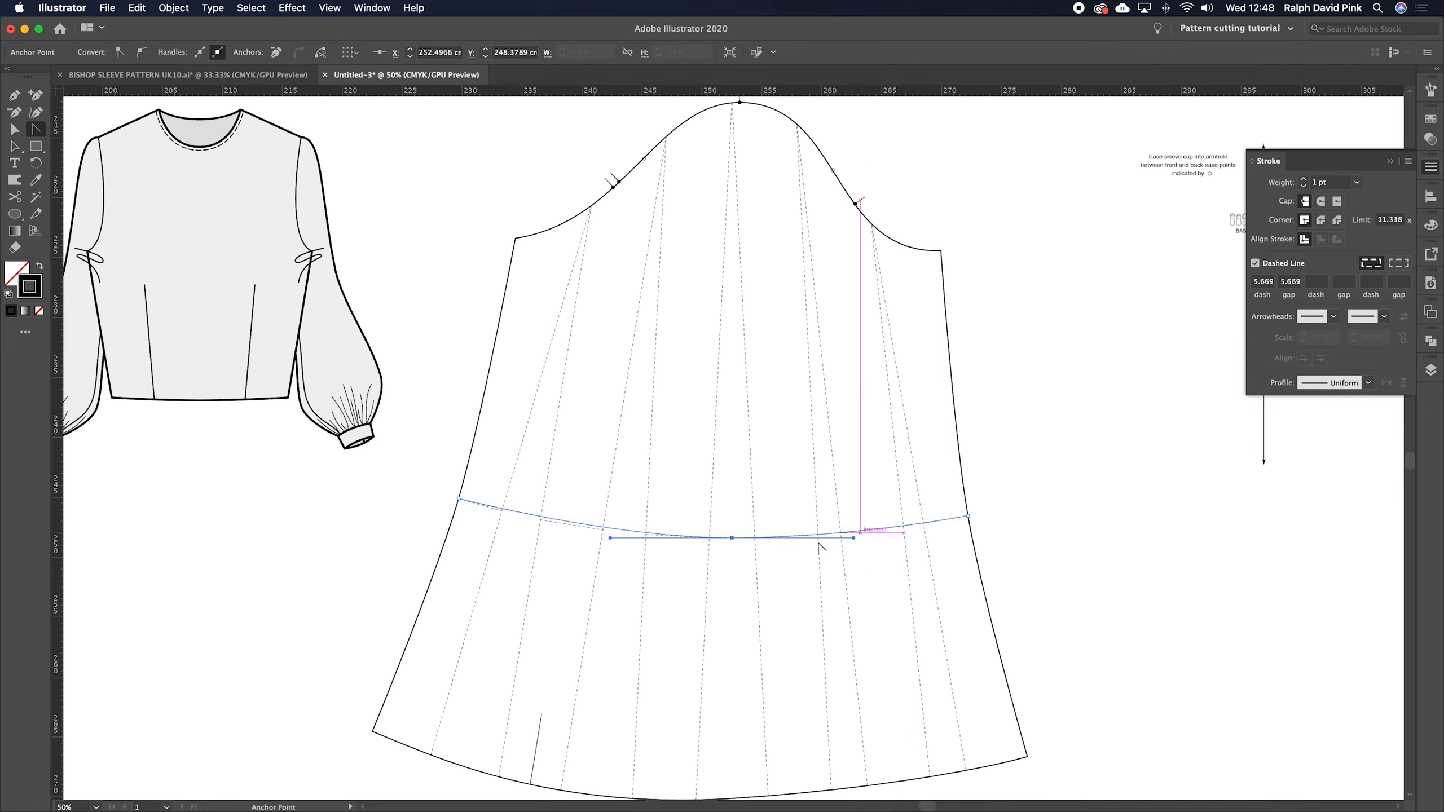
{"action": "left_click_drag", "start_coordinate": [616, 535], "coordinate": [567, 547]}
{"action": "key", "text": "super+shift+a"}
{"action": "key", "text": "v"}
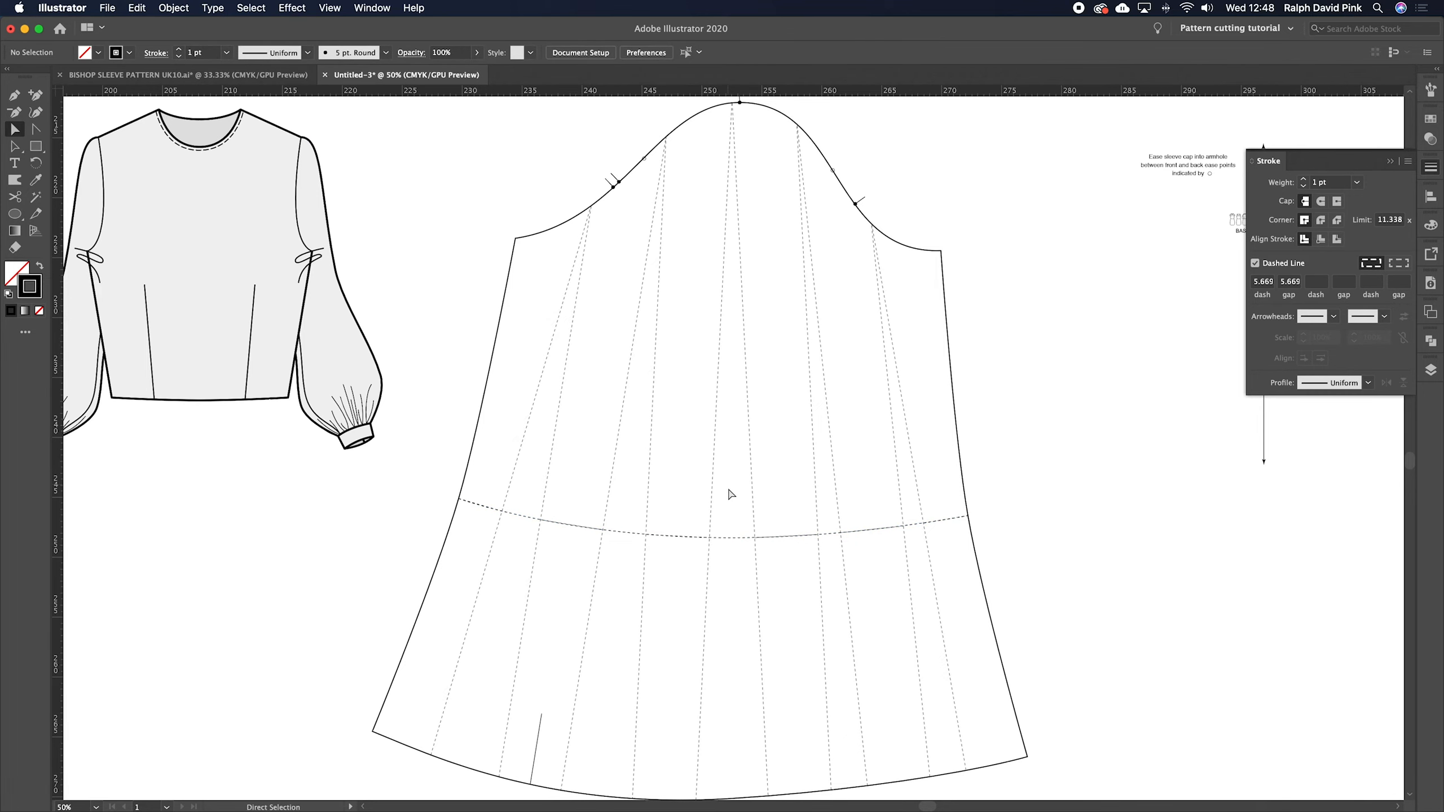
- Draw a vertical dashed centre line about 60 cm long from the notch at the cap's peak down past the hem
{"action": "key", "text": "super+minus"}
{"action": "key", "text": "backslash"}
{"action": "key", "text": "super+equal"}
{"action": "left_click_drag", "start_coordinate": [745, 324], "coordinate": [747, 358]}
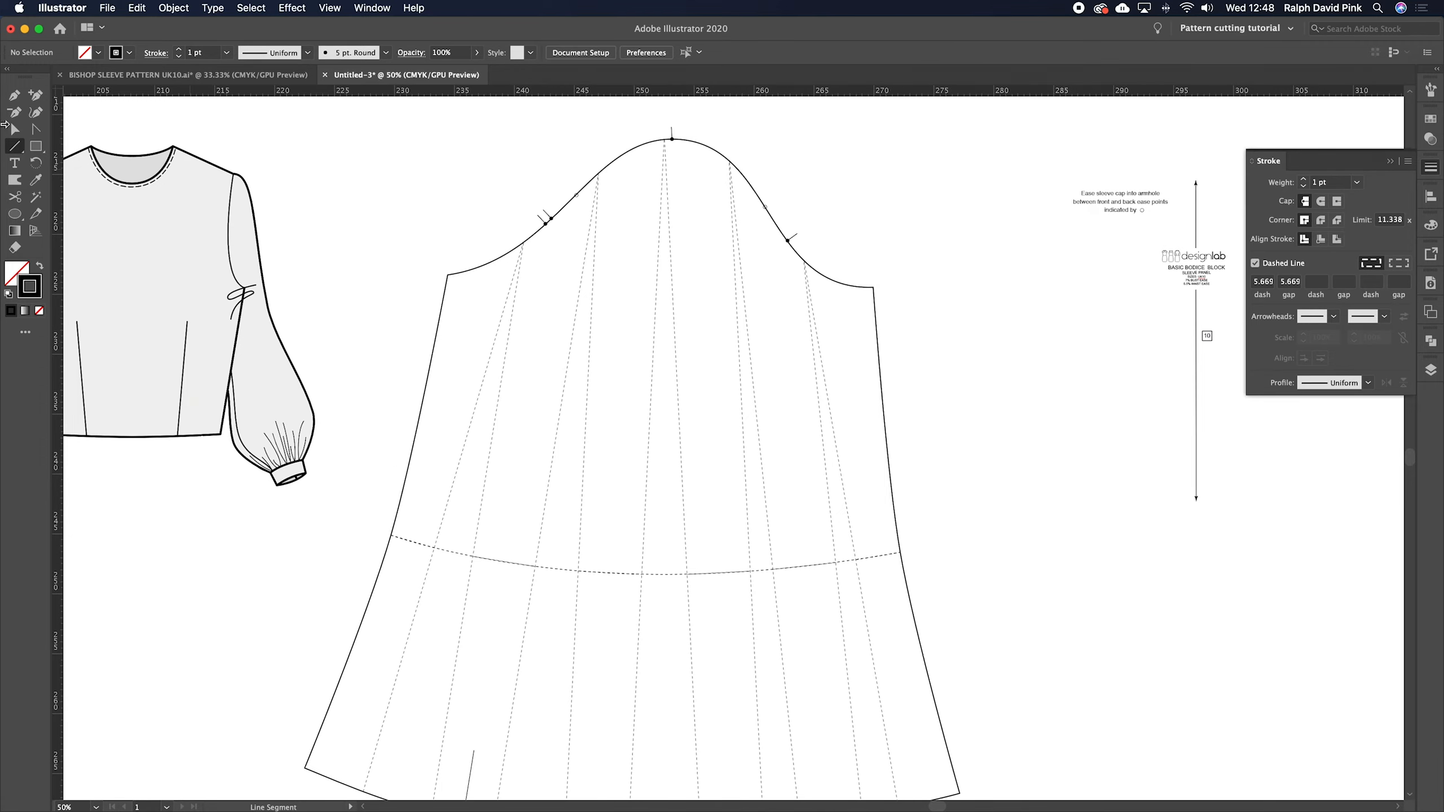
{"action": "left_click_drag", "start_coordinate": [672, 138], "coordinate": [677, 705]}
{"action": "key", "text": "super+equal"}
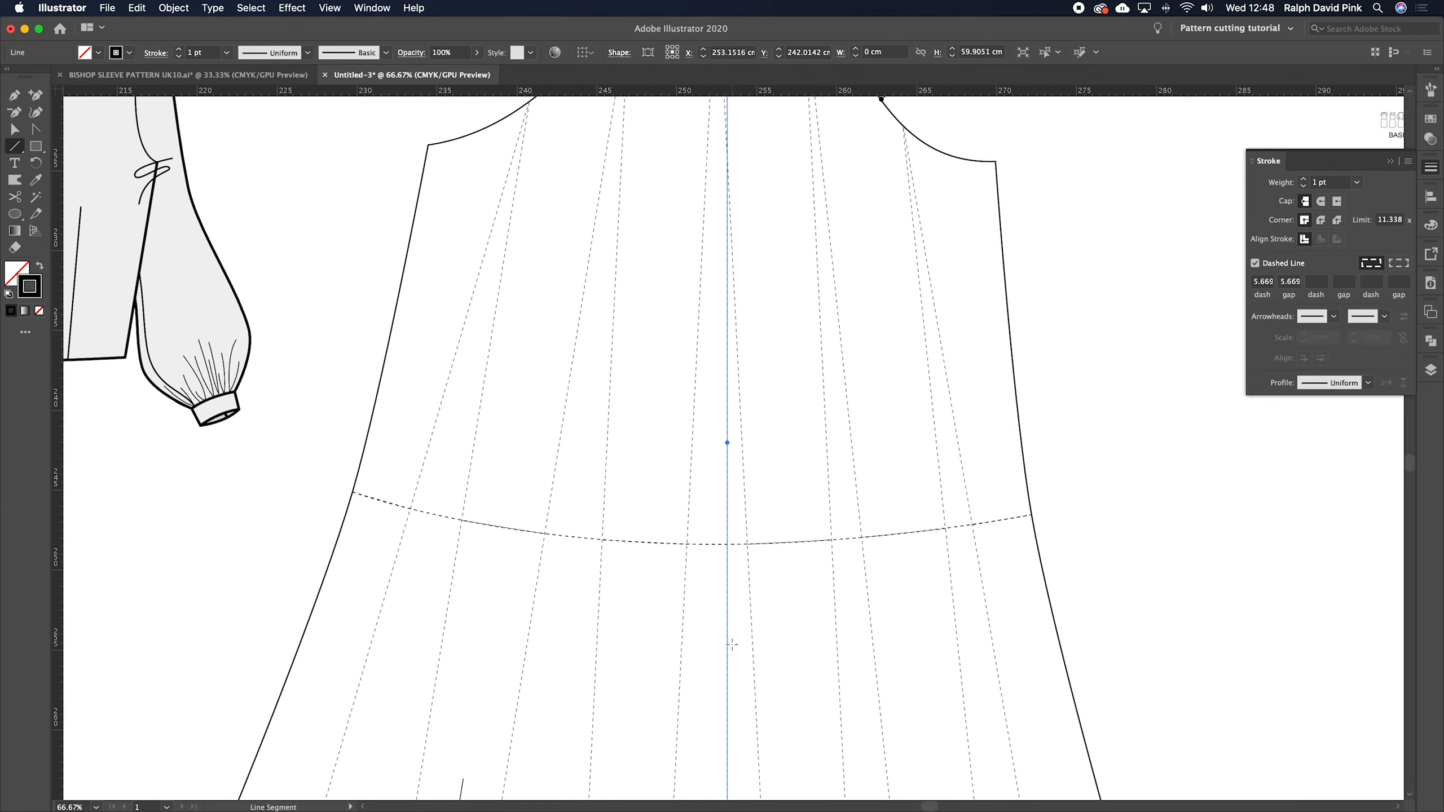
- Shorten the vertical centre line so its lower end meets the curved hem
{"action": "key", "text": "a"}
{"action": "scroll", "coordinate": [732, 645], "scroll_direction": "down", "scroll_amount": 10}
{"action": "left_click", "coordinate": [687, 429]}
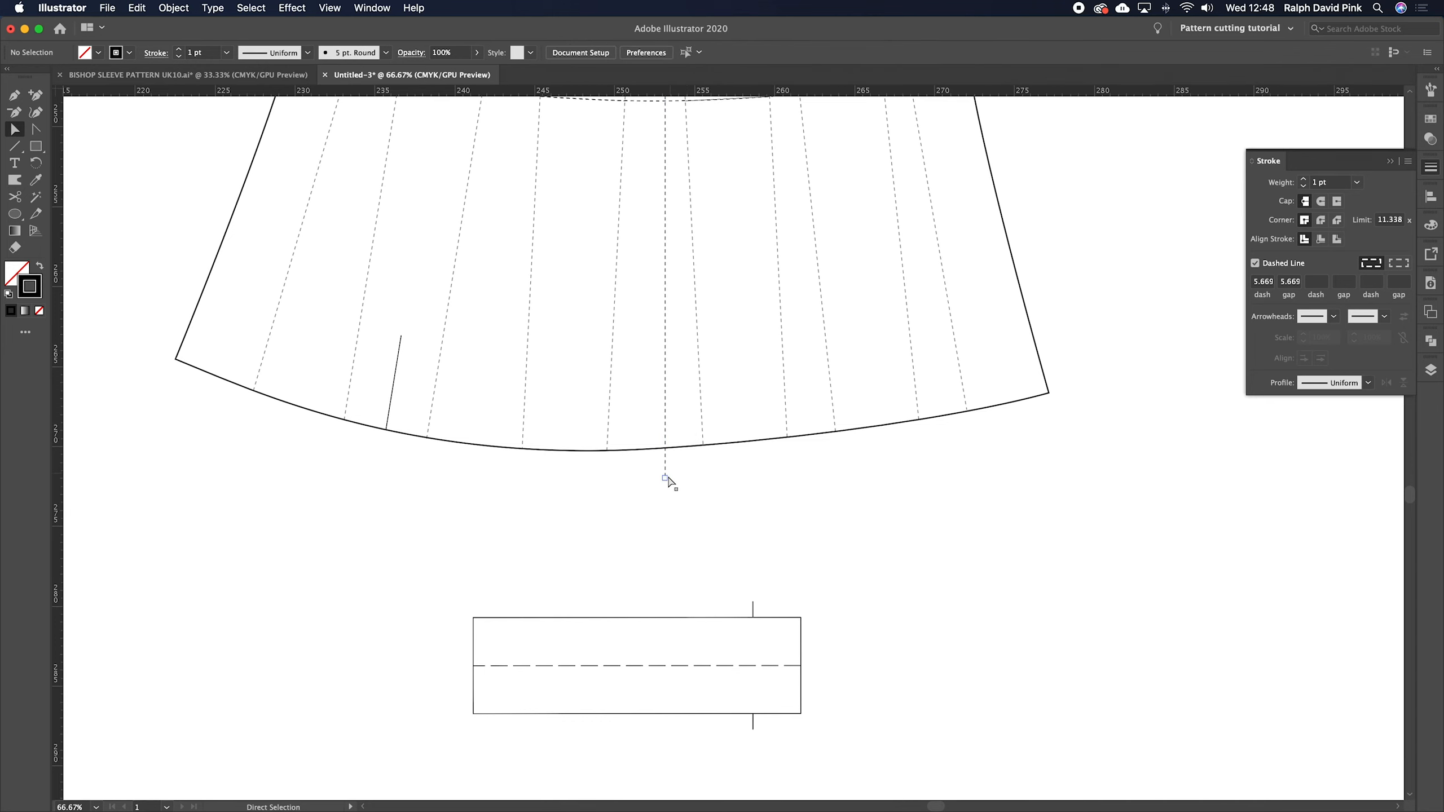
{"action": "left_click", "coordinate": [665, 447]}
- Unlock all the locked artwork and clear the selection
{"action": "key", "text": "super+minus"}
{"action": "left_click", "coordinate": [690, 387]}
{"action": "key", "text": "super+minus"}
{"action": "left_click", "coordinate": [731, 393]}
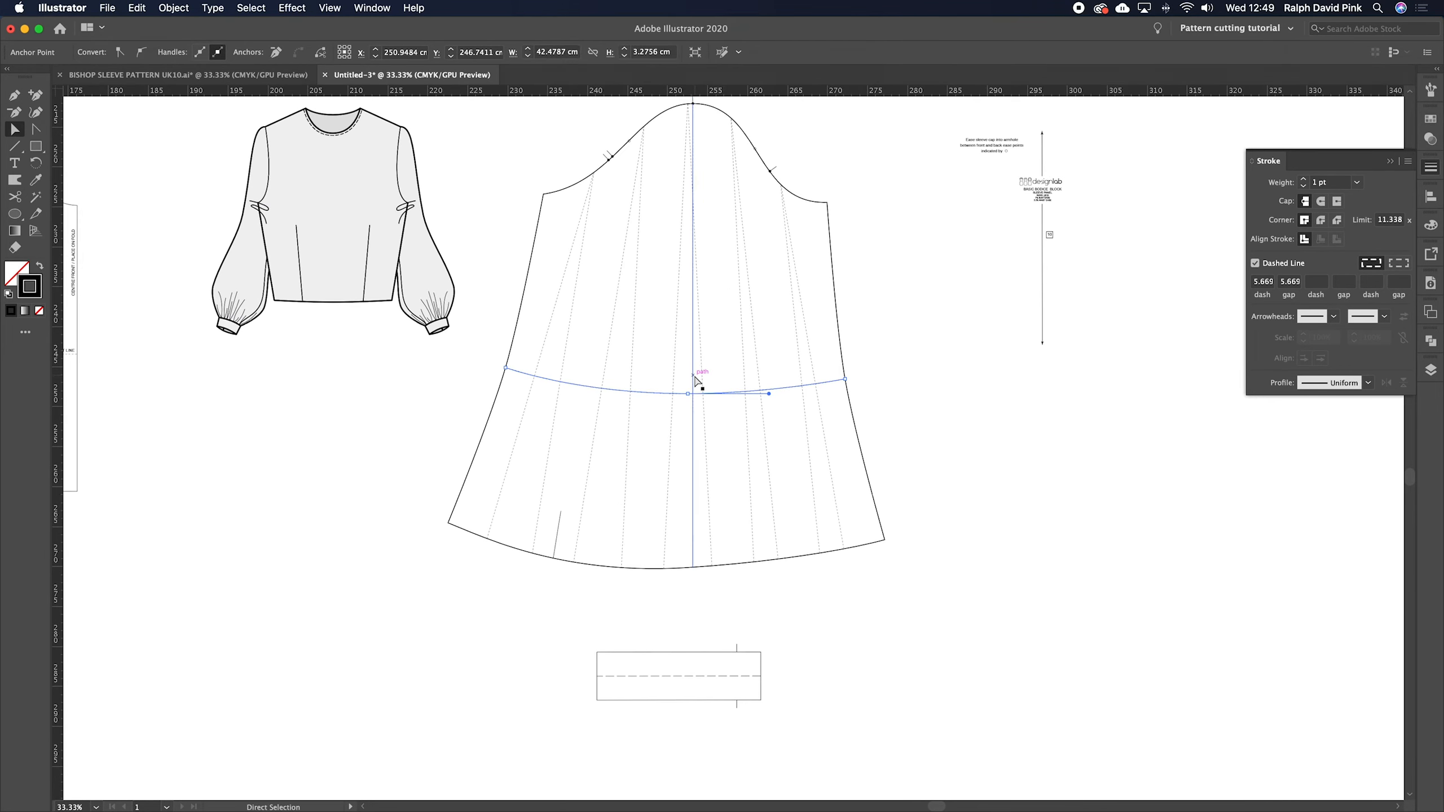
{"action": "left_click", "coordinate": [695, 377], "text": "shift"}
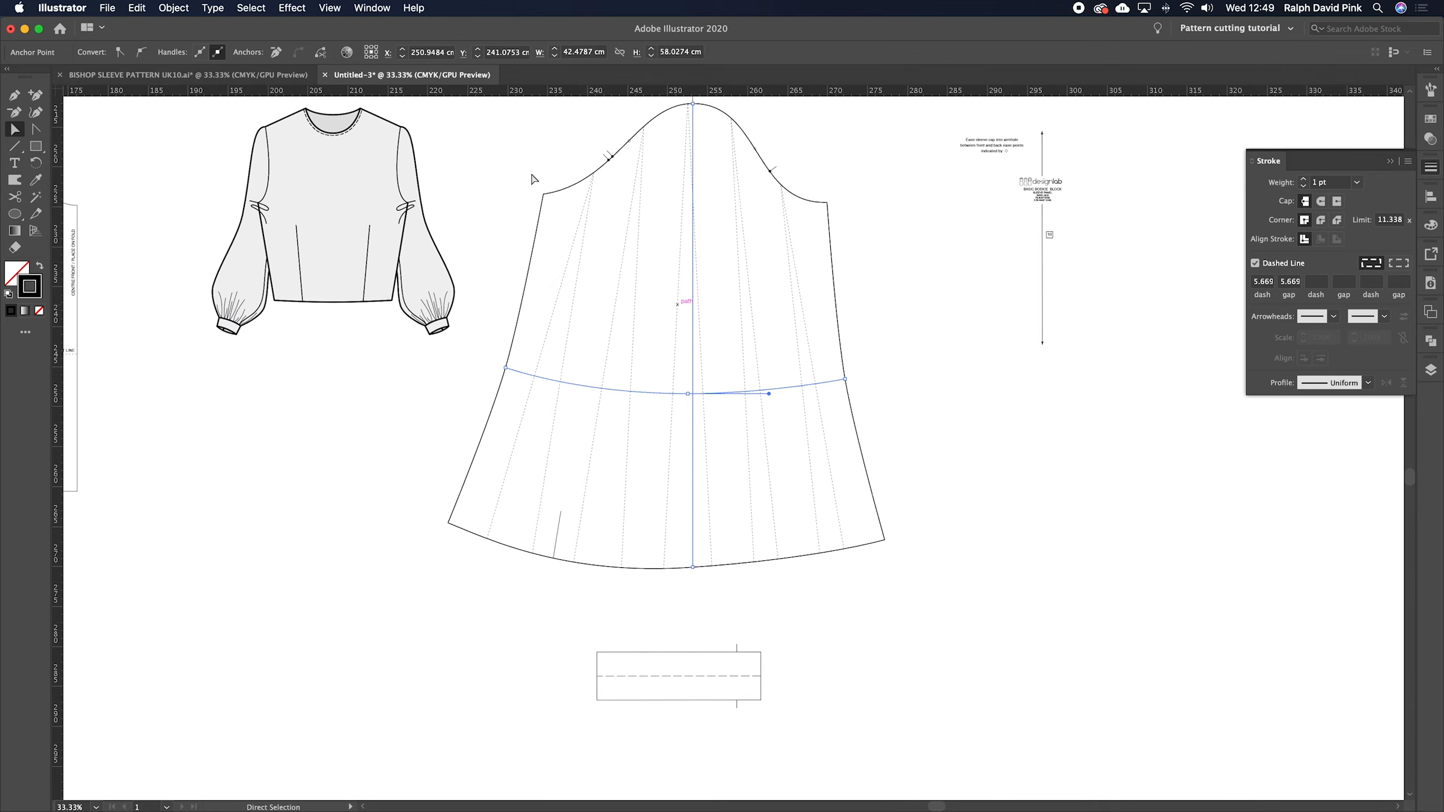
{"action": "left_click", "coordinate": [173, 8]}
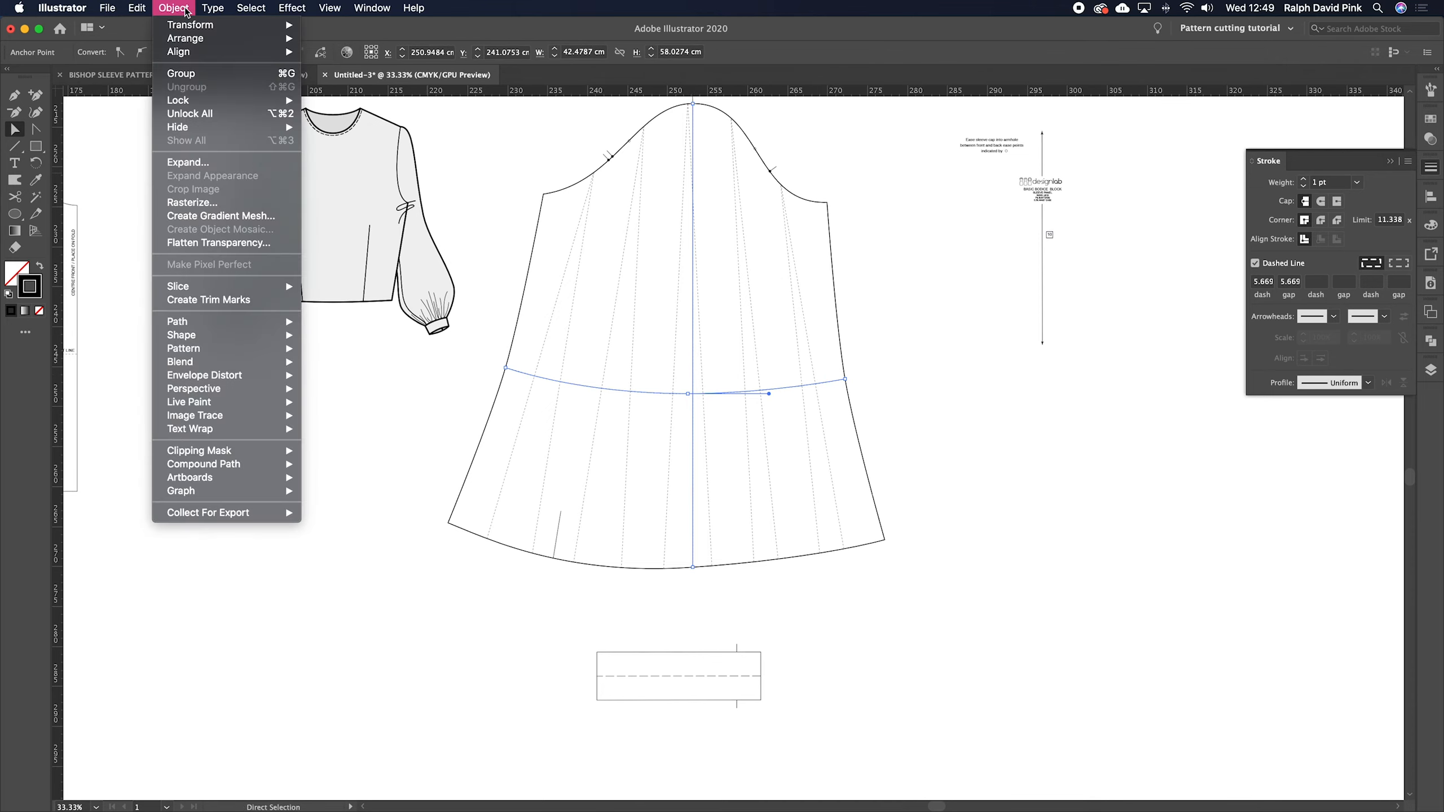
{"action": "left_click", "coordinate": [188, 114]}
{"action": "left_click", "coordinate": [908, 337]}
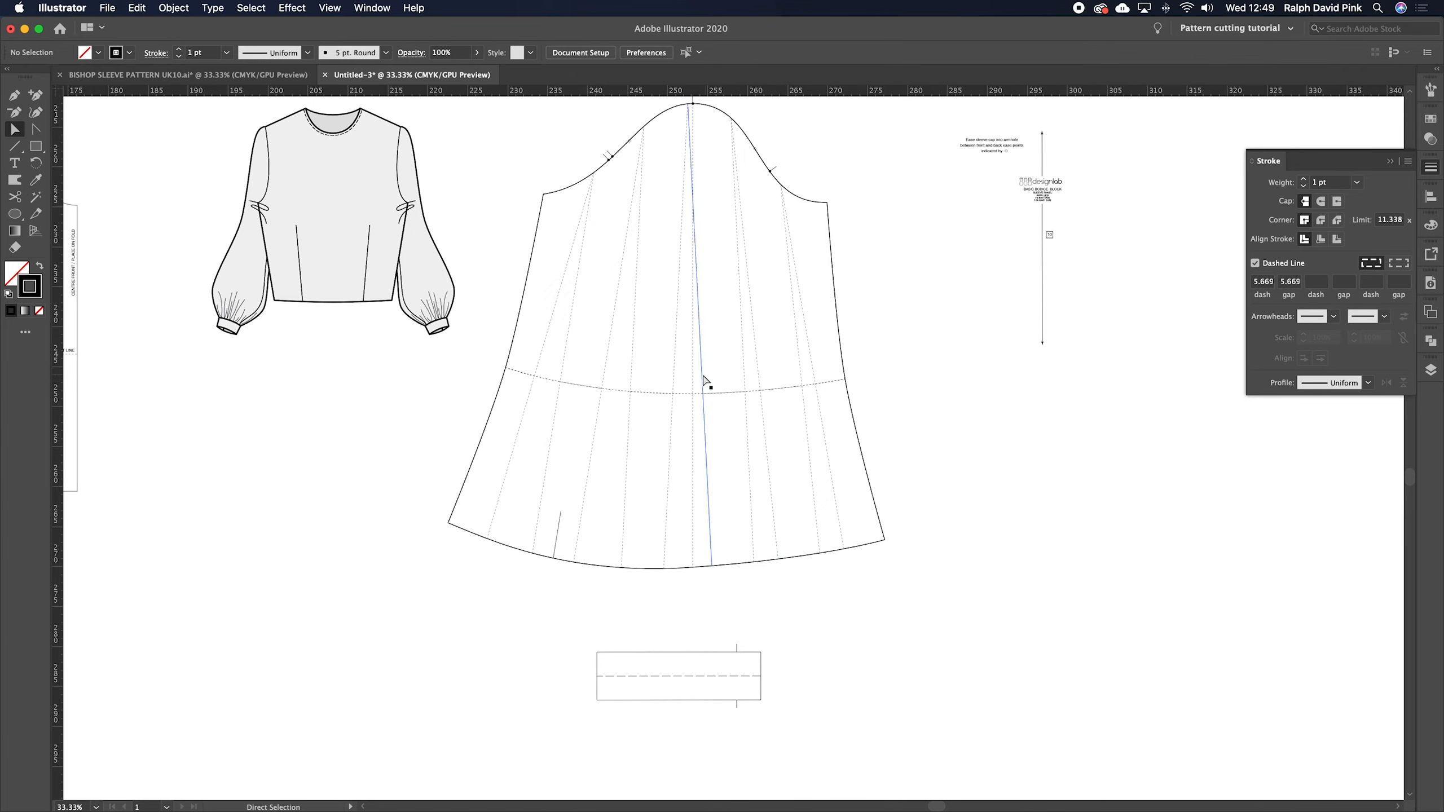
- Select the vertical centre line together with the curved elbow line and lock both
{"action": "key", "text": "super+equal"}
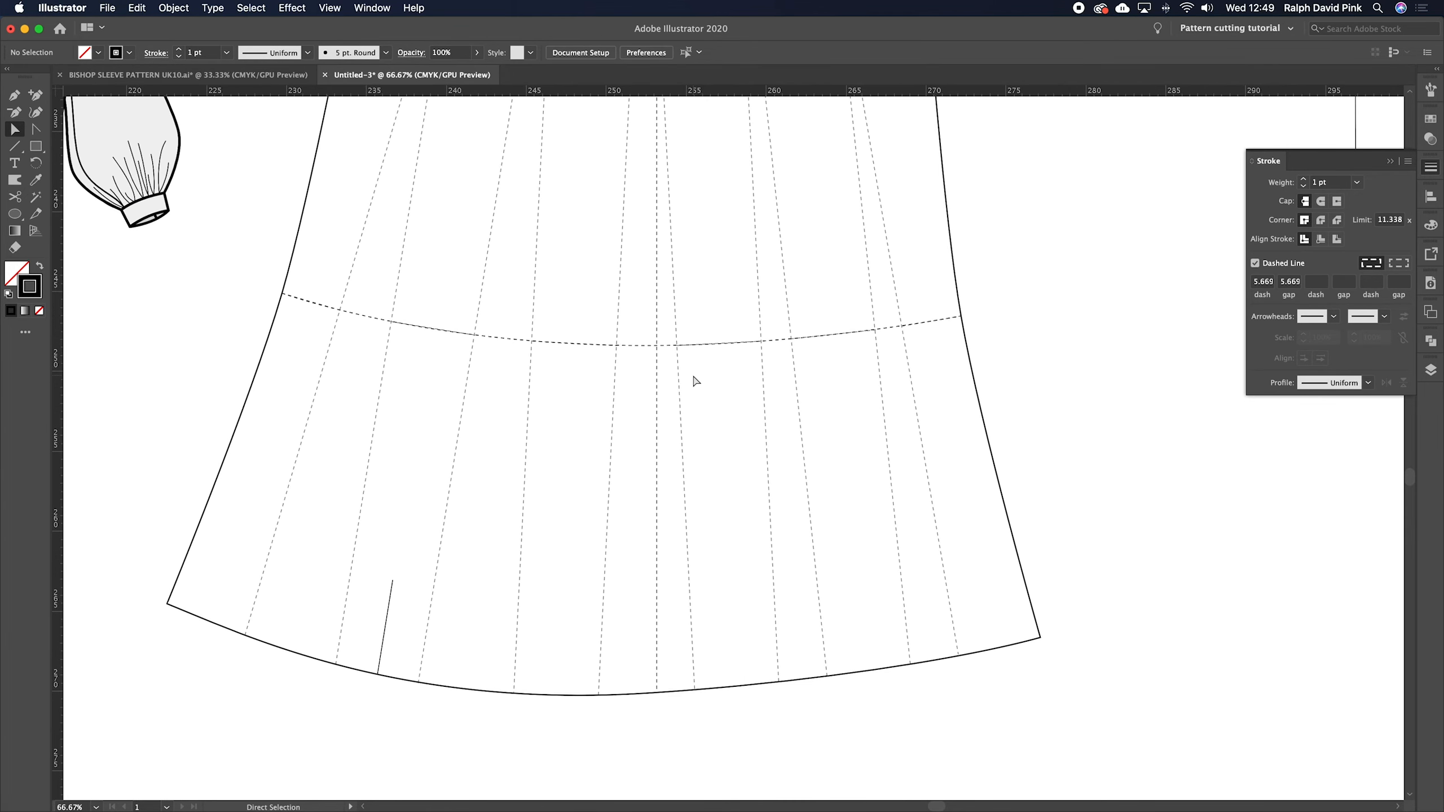
{"action": "left_click", "coordinate": [659, 329]}
{"action": "left_click", "coordinate": [777, 341], "text": "shift"}
{"action": "left_click", "coordinate": [183, 10]}
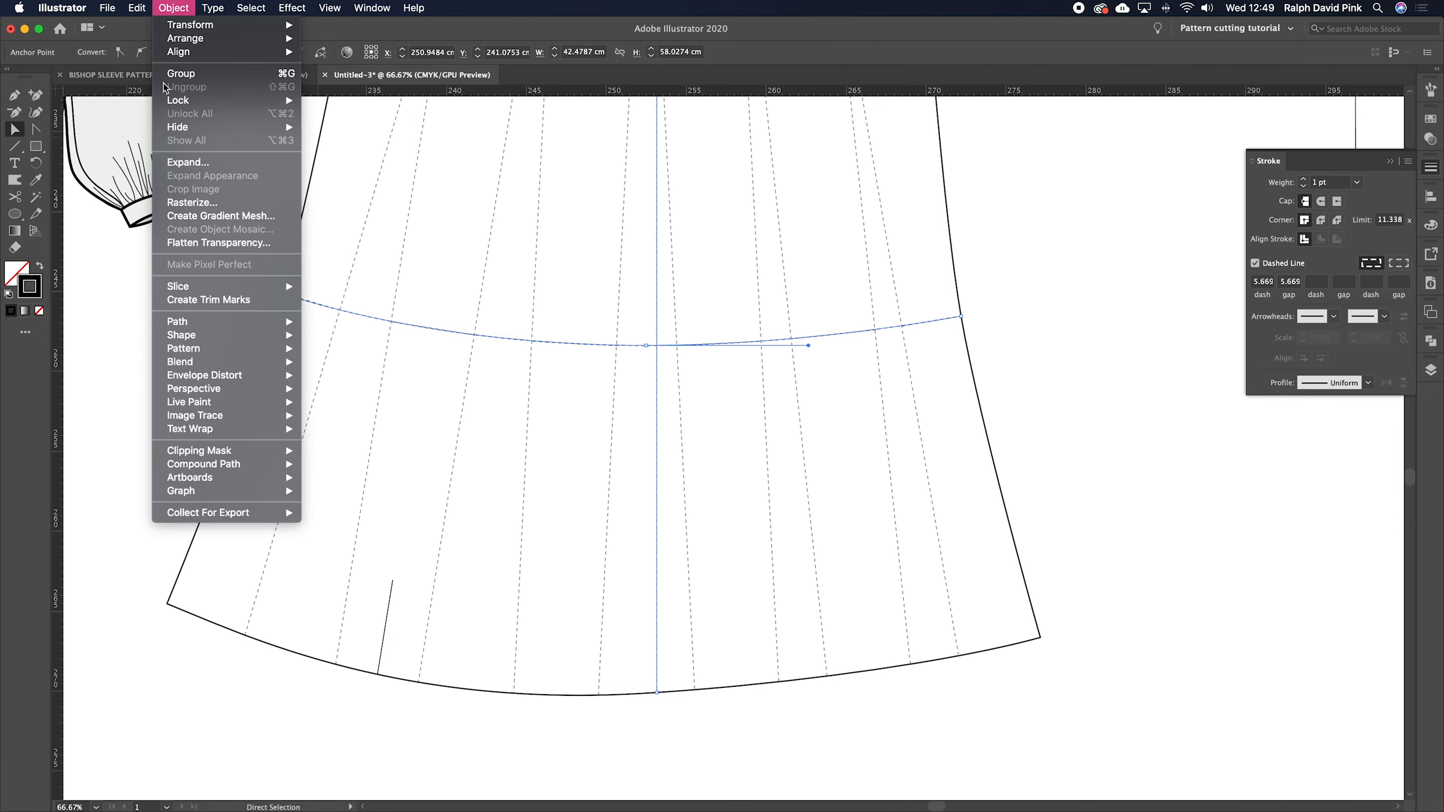
{"action": "mouse_move", "coordinate": [173, 102]}
{"action": "left_click", "coordinate": [343, 101]}
- Delete the leftover broken elbow segments between the panel lines from the centre line to the front side seam
{"action": "mouse_move", "coordinate": [912, 268]}
{"action": "left_mouse_down"}
{"action": "mouse_move", "coordinate": [738, 387]}
{"action": "mouse_move", "coordinate": [911, 292]}
{"action": "left_mouse_up"}
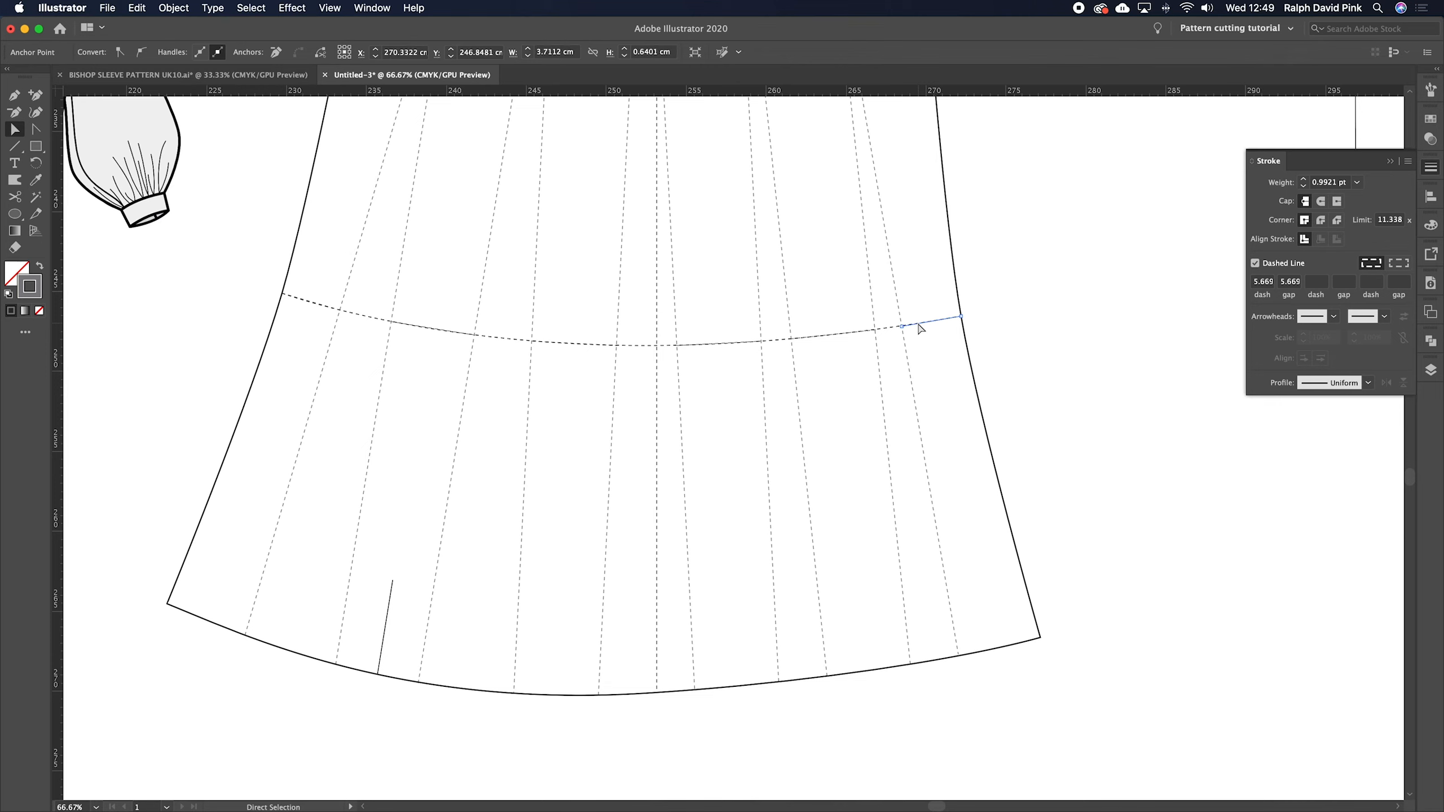
{"action": "key", "text": "super+equal"}
{"action": "key", "text": "super+equal"}
{"action": "key", "text": "Delete"}
{"action": "left_click_drag", "start_coordinate": [653, 501], "coordinate": [751, 397]}
{"action": "left_click", "coordinate": [608, 370]}
{"action": "left_click", "coordinate": [809, 356]}
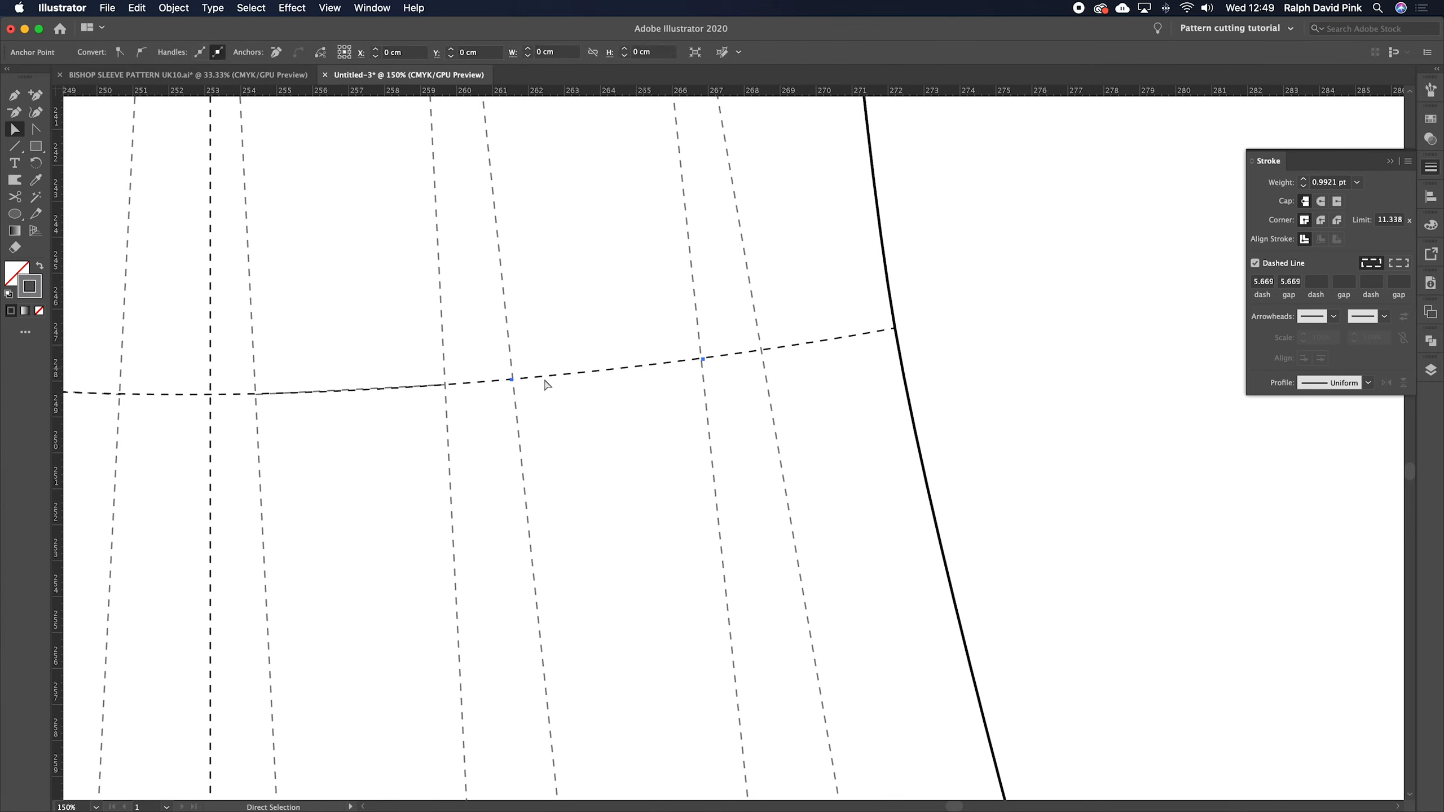
- Delete the remaining grey elbow segments on the other half of the sleeve, leaving only the smooth elbow curve
{"action": "scroll", "coordinate": [967, 438], "scroll_direction": "left", "scroll_amount": 10}
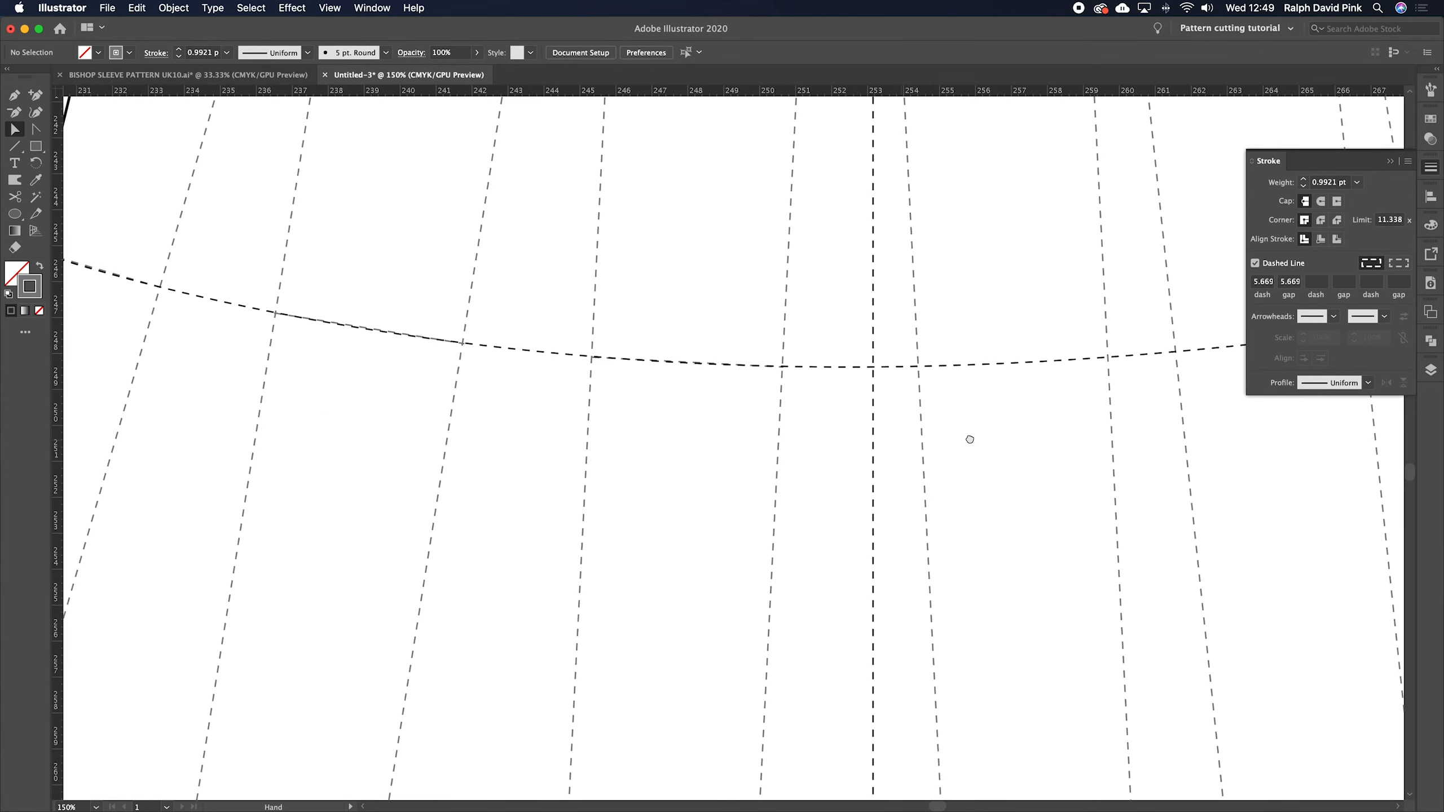
{"action": "left_click", "coordinate": [849, 373]}
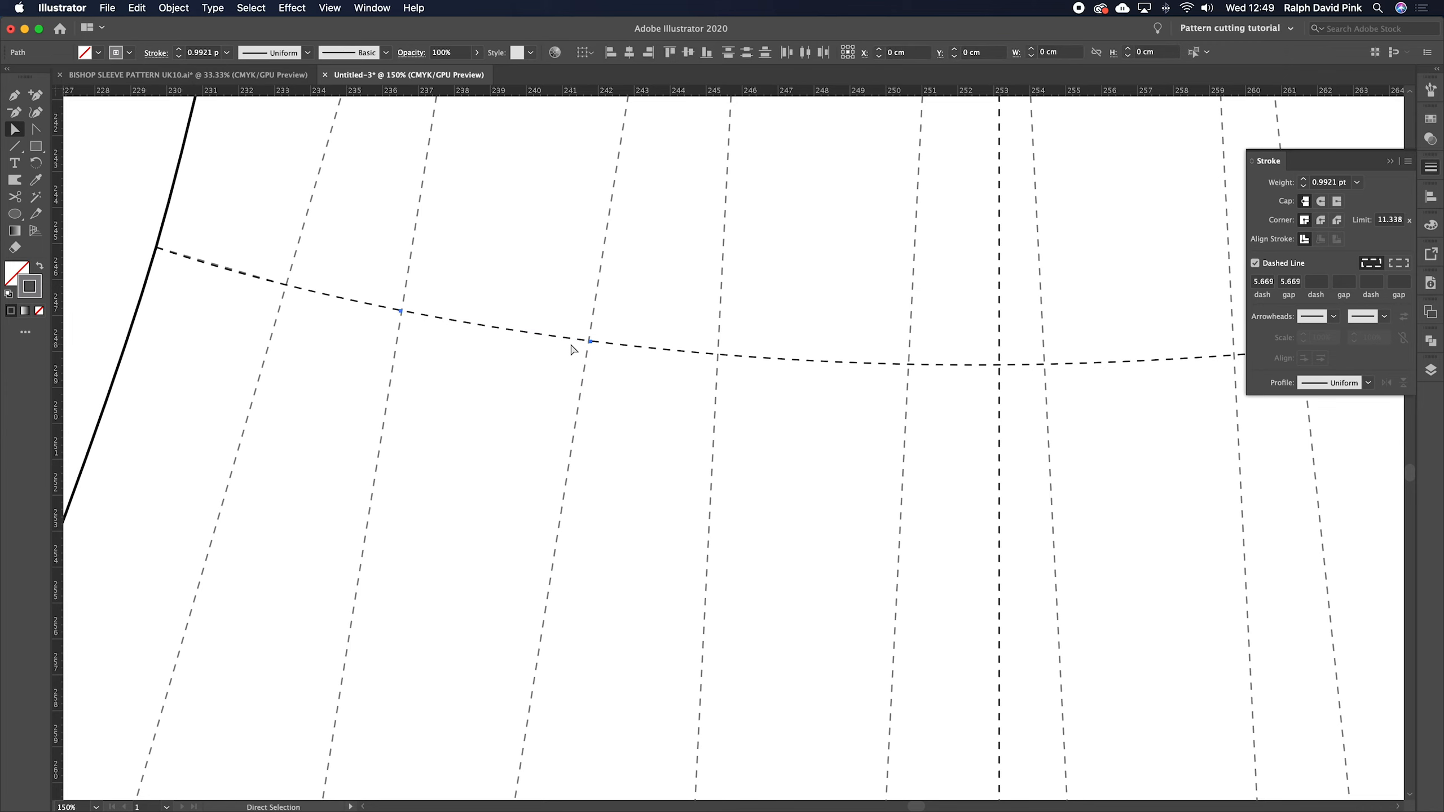
{"action": "key", "text": "super+minus"}
{"action": "key", "text": "super+minus"}
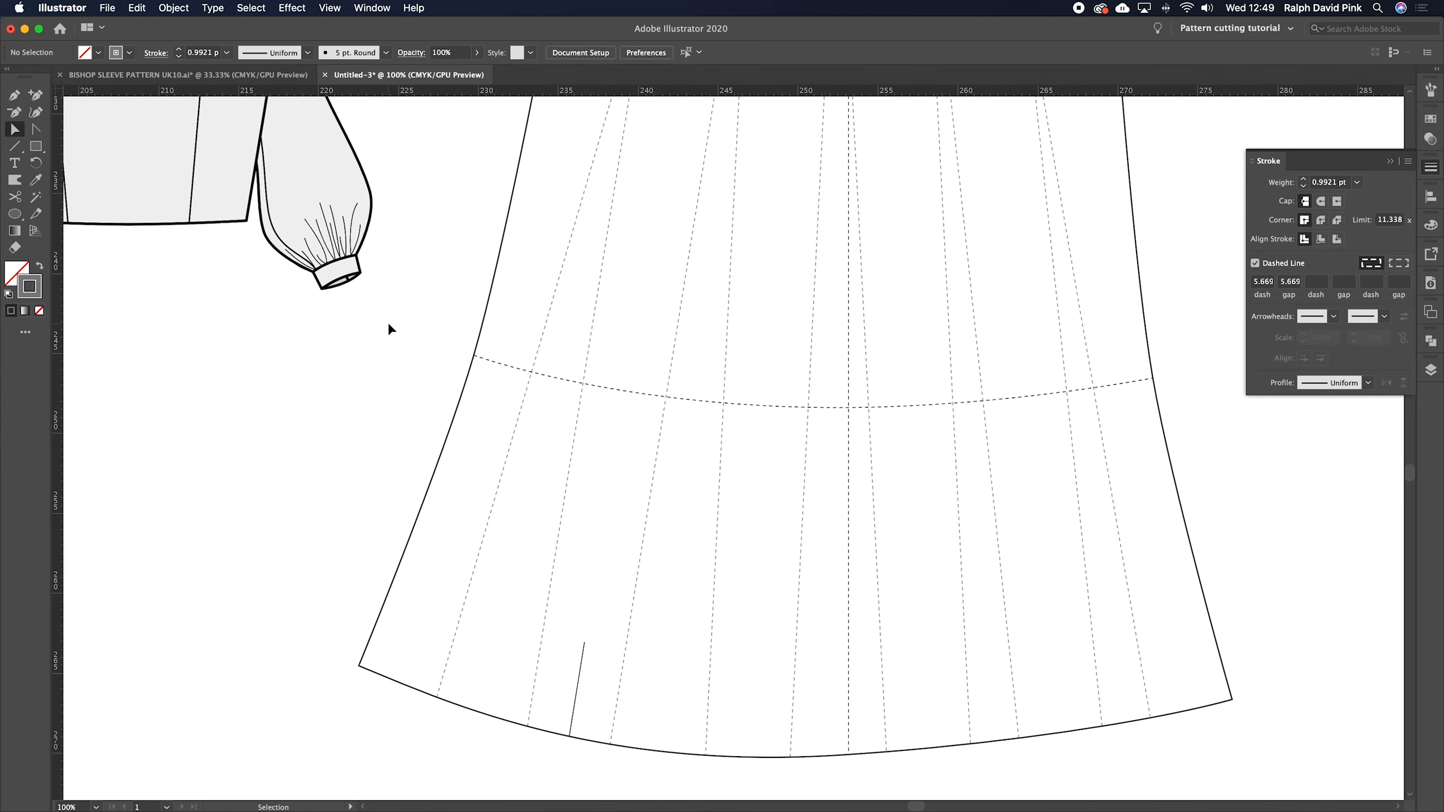
{"action": "left_click_drag", "start_coordinate": [605, 361], "coordinate": [620, 392]}
{"action": "key", "text": "super+minus"}
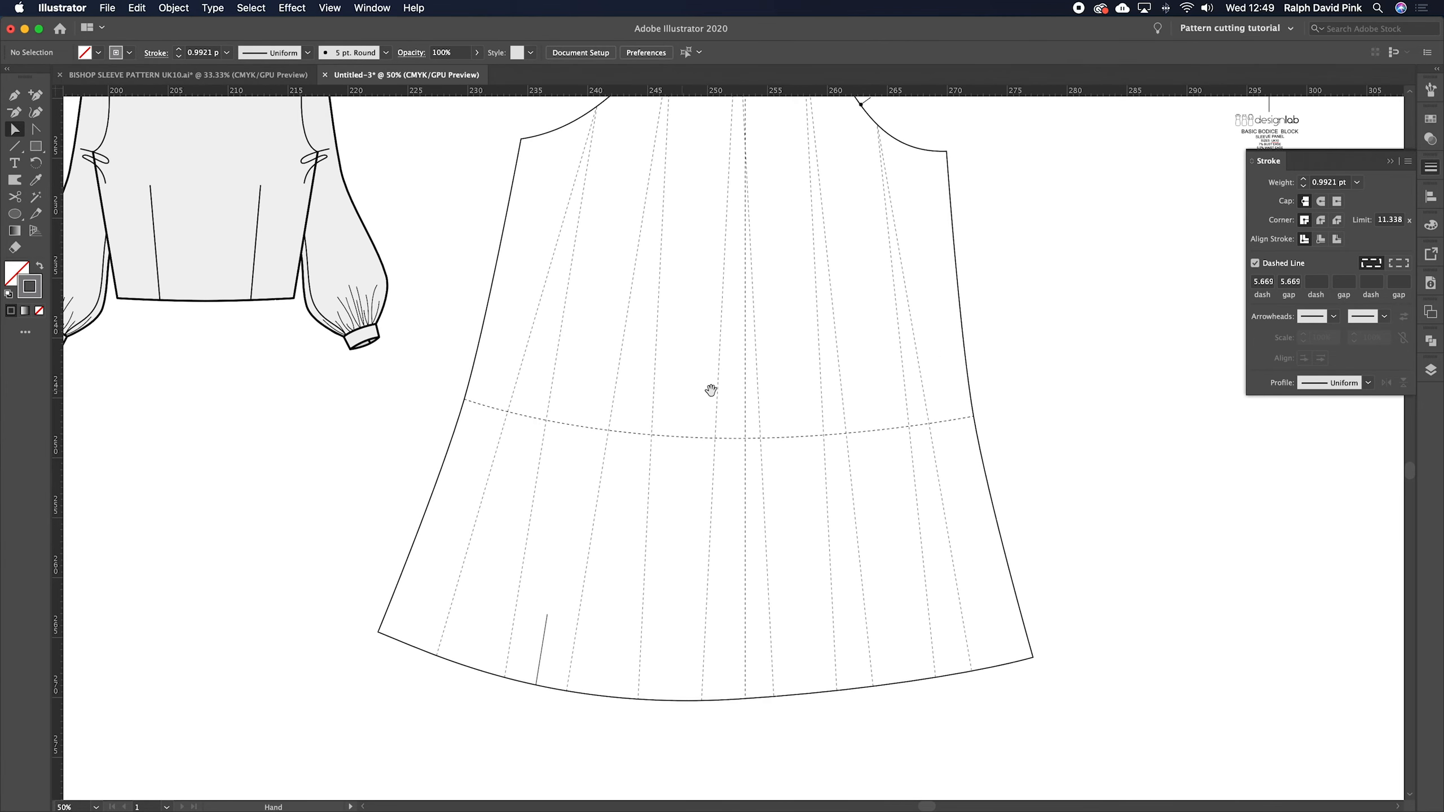
- Select all the dashed panel lines and set their opacity to 70%
{"action": "left_click_drag", "start_coordinate": [891, 290], "coordinate": [778, 367]}
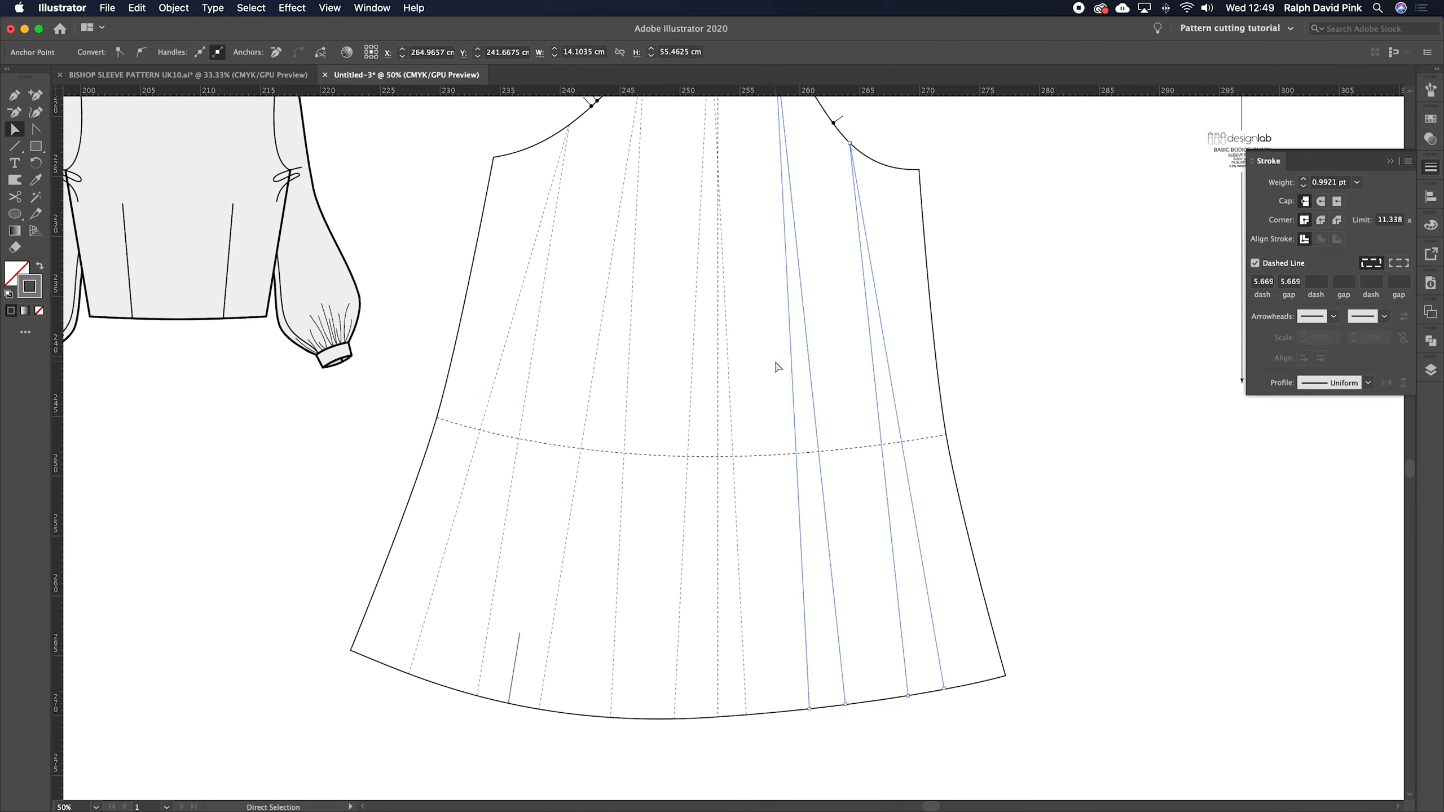
{"action": "left_click_drag", "start_coordinate": [751, 309], "coordinate": [499, 377]}
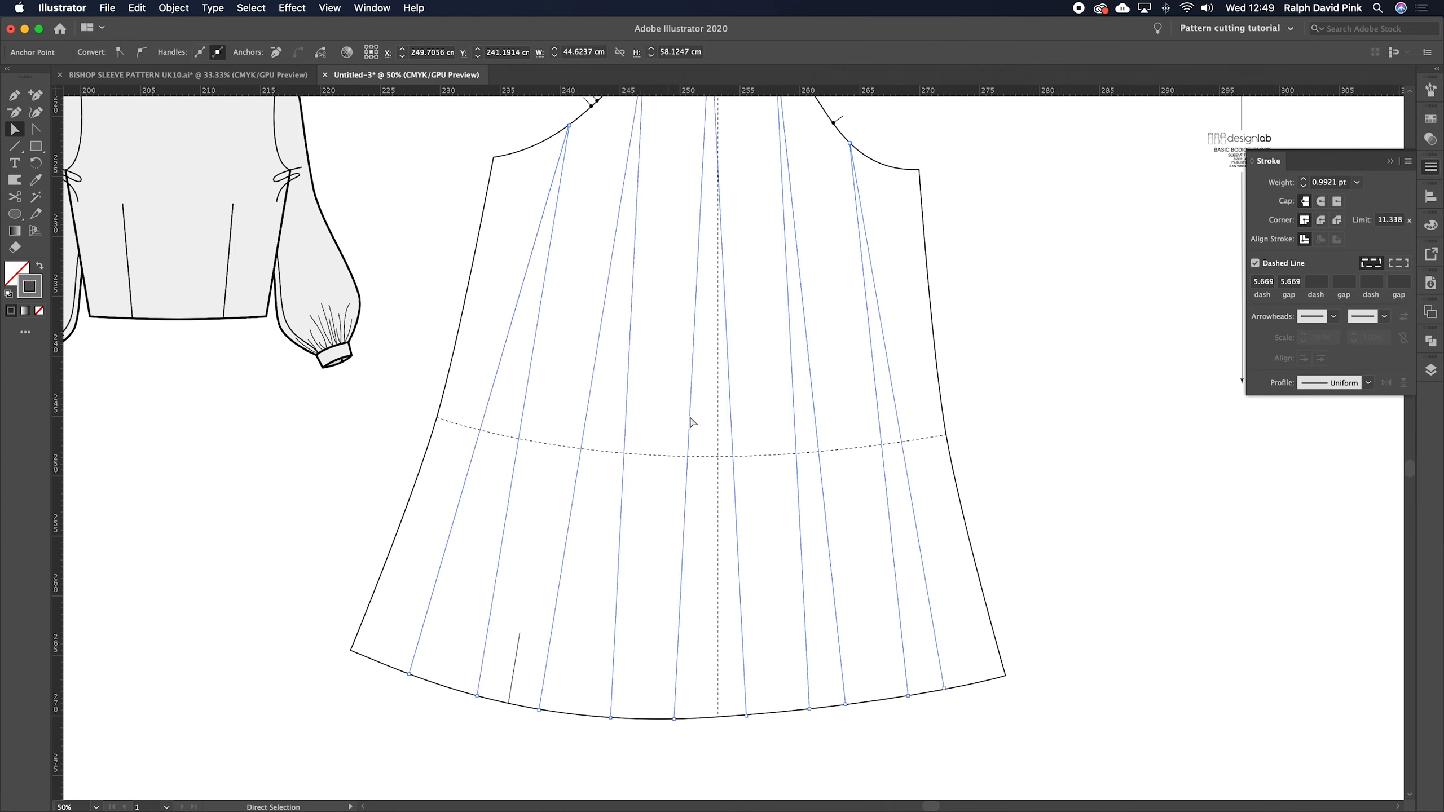
{"action": "left_click_drag", "start_coordinate": [790, 338], "coordinate": [753, 404]}
{"action": "key", "text": "ctrl+z"}
{"action": "left_click", "coordinate": [903, 335]}
{"action": "left_click_drag", "start_coordinate": [907, 348], "coordinate": [490, 555]}
{"action": "left_click", "coordinate": [1428, 140]}
{"action": "left_click", "coordinate": [1355, 136]}
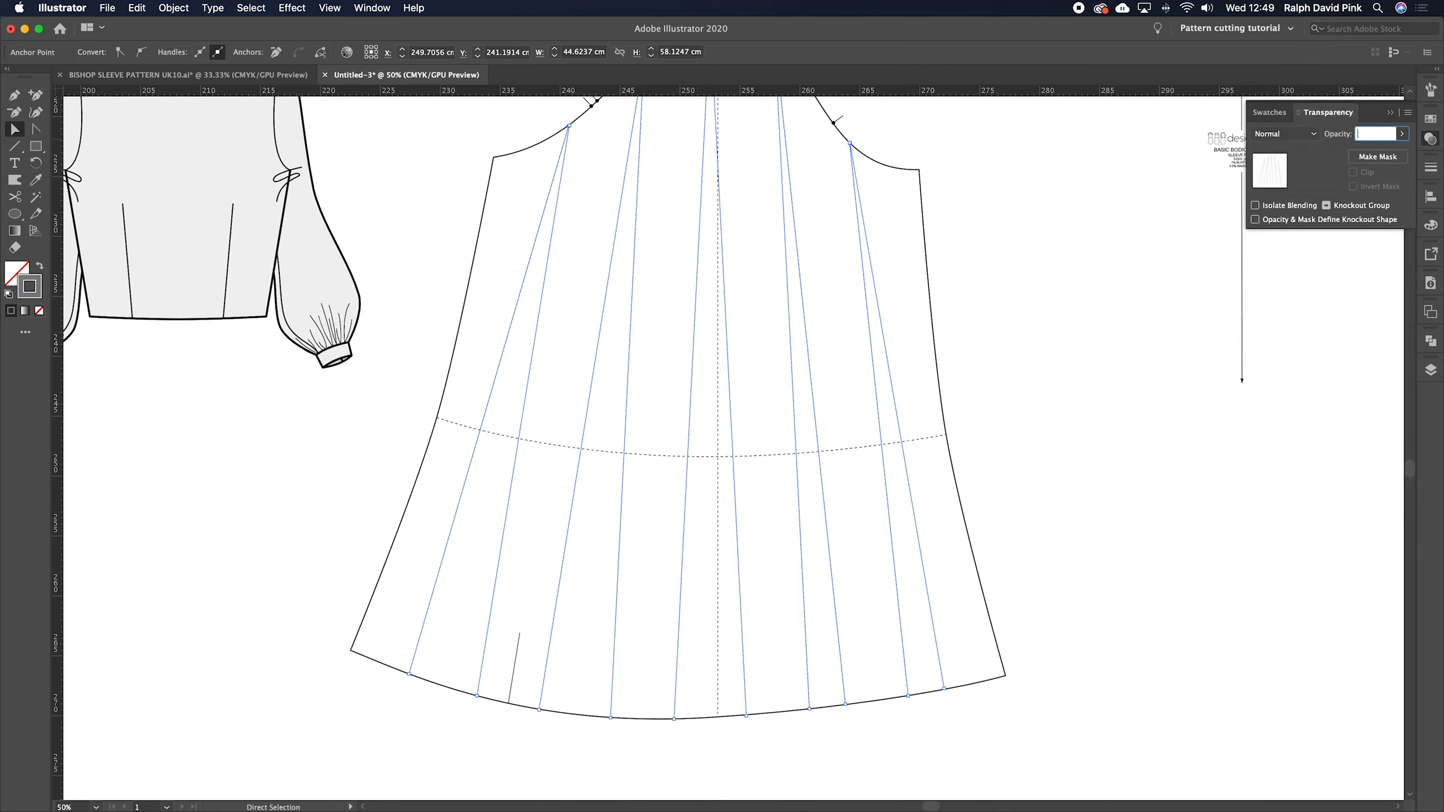
{"action": "type", "text": "70"}
{"action": "key", "text": "Return"}
{"action": "left_click", "coordinate": [829, 380]}
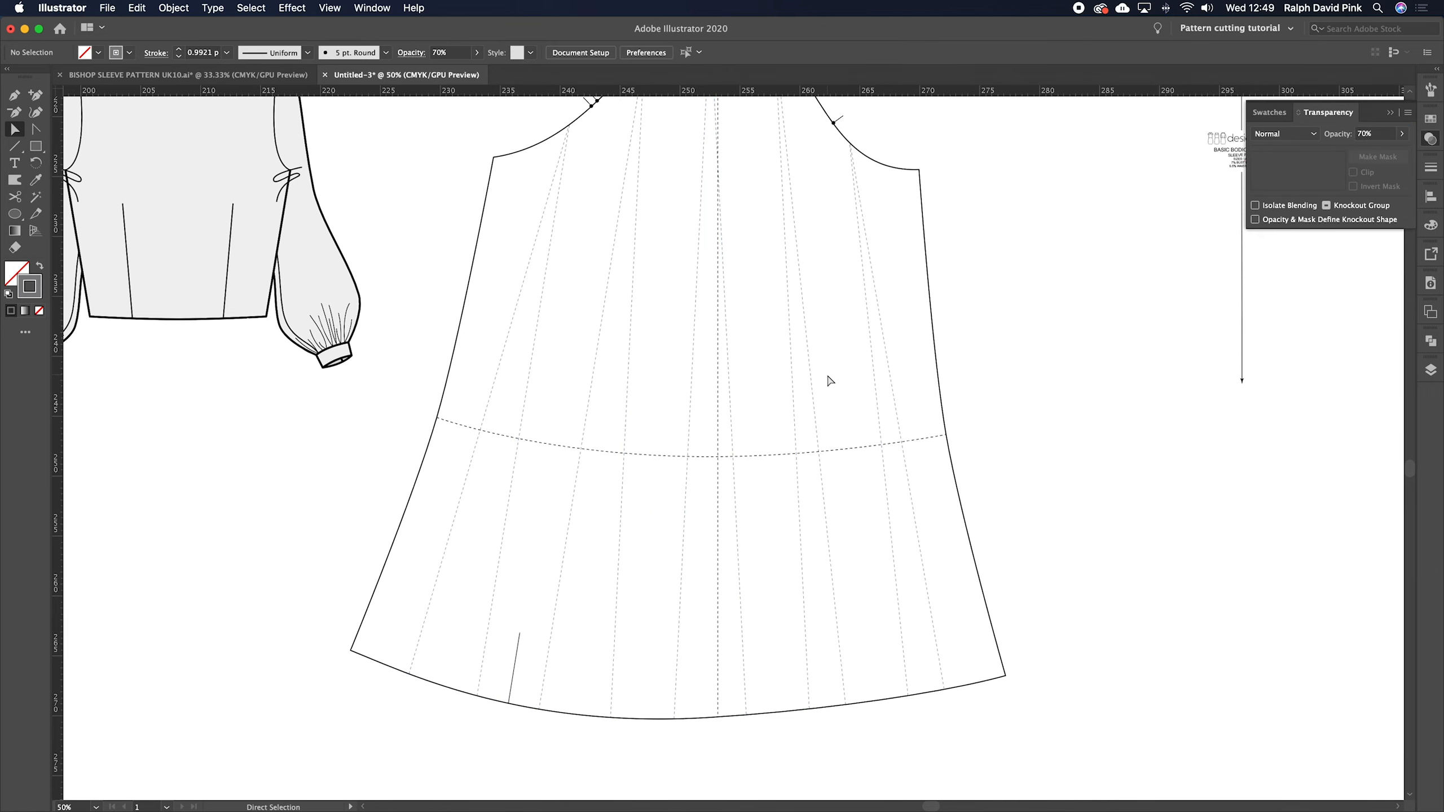
- Unlock the centre line and elbow line, check that the elbow curve can be selected, and clear the selection
{"action": "left_click", "coordinate": [828, 380], "text": "super+space"}
{"action": "left_click_drag", "start_coordinate": [828, 381], "coordinate": [841, 451]}
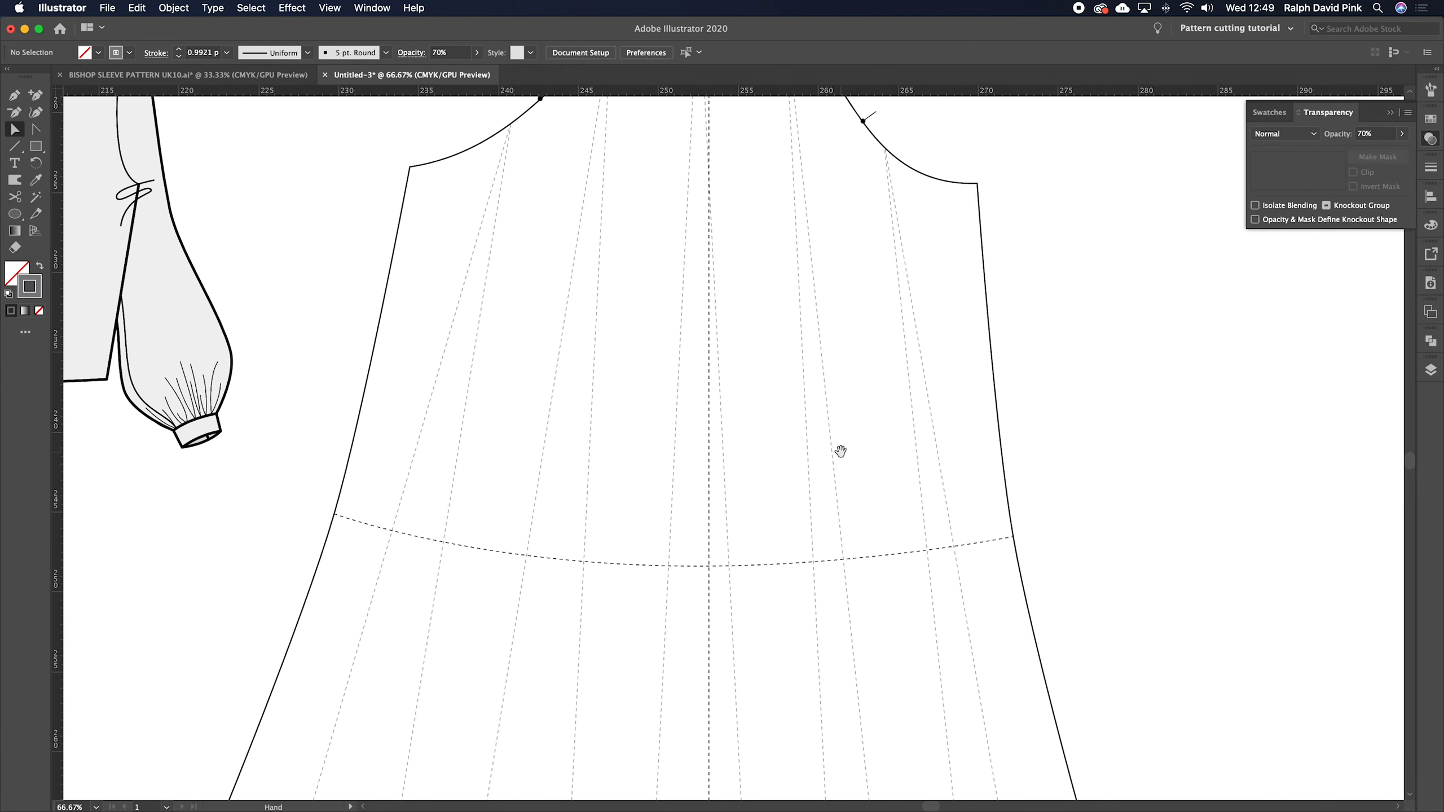
{"action": "left_click", "coordinate": [173, 7]}
{"action": "left_click", "coordinate": [188, 110]}
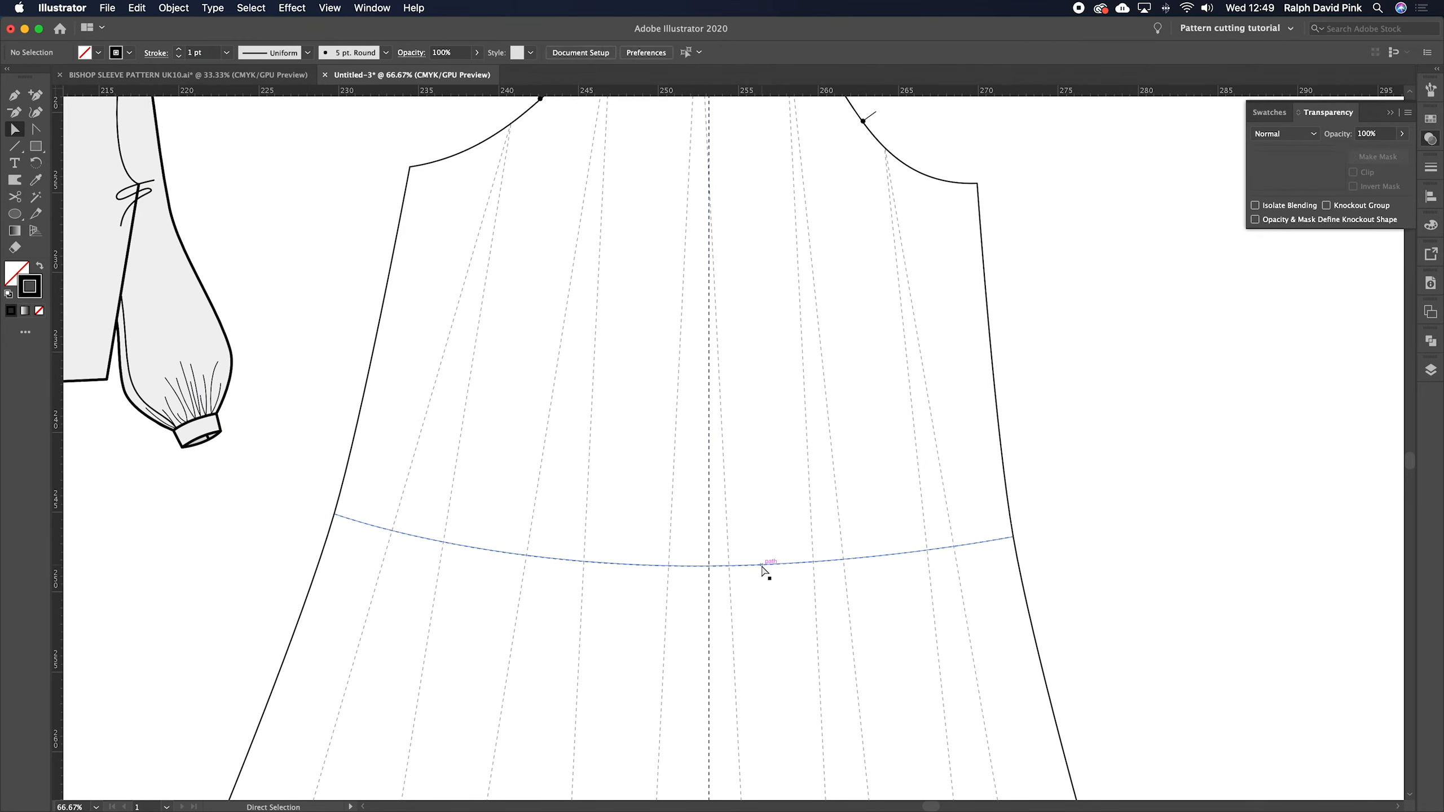
{"action": "left_click", "coordinate": [762, 565]}
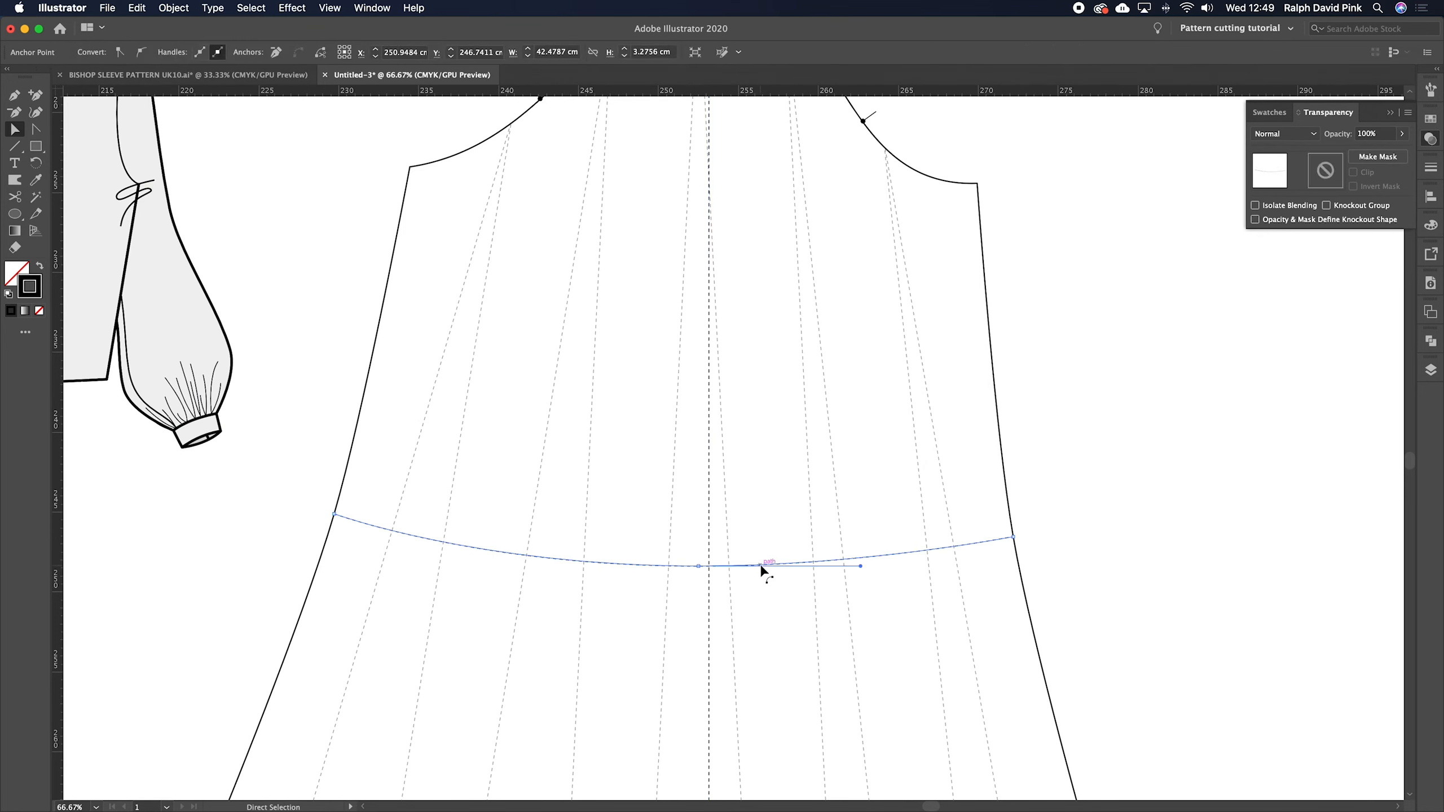
{"action": "left_click", "coordinate": [760, 465], "text": "super"}
{"action": "key", "text": "super+minus"}
{"action": "key", "text": "super+minus"}
{"action": "mouse_move", "coordinate": [759, 458]}
{"action": "left_mouse_down"}
{"action": "mouse_move", "coordinate": [767, 444]}
{"action": "mouse_move", "coordinate": [746, 435]}
{"action": "mouse_move", "coordinate": [783, 455]}
{"action": "left_mouse_up"}
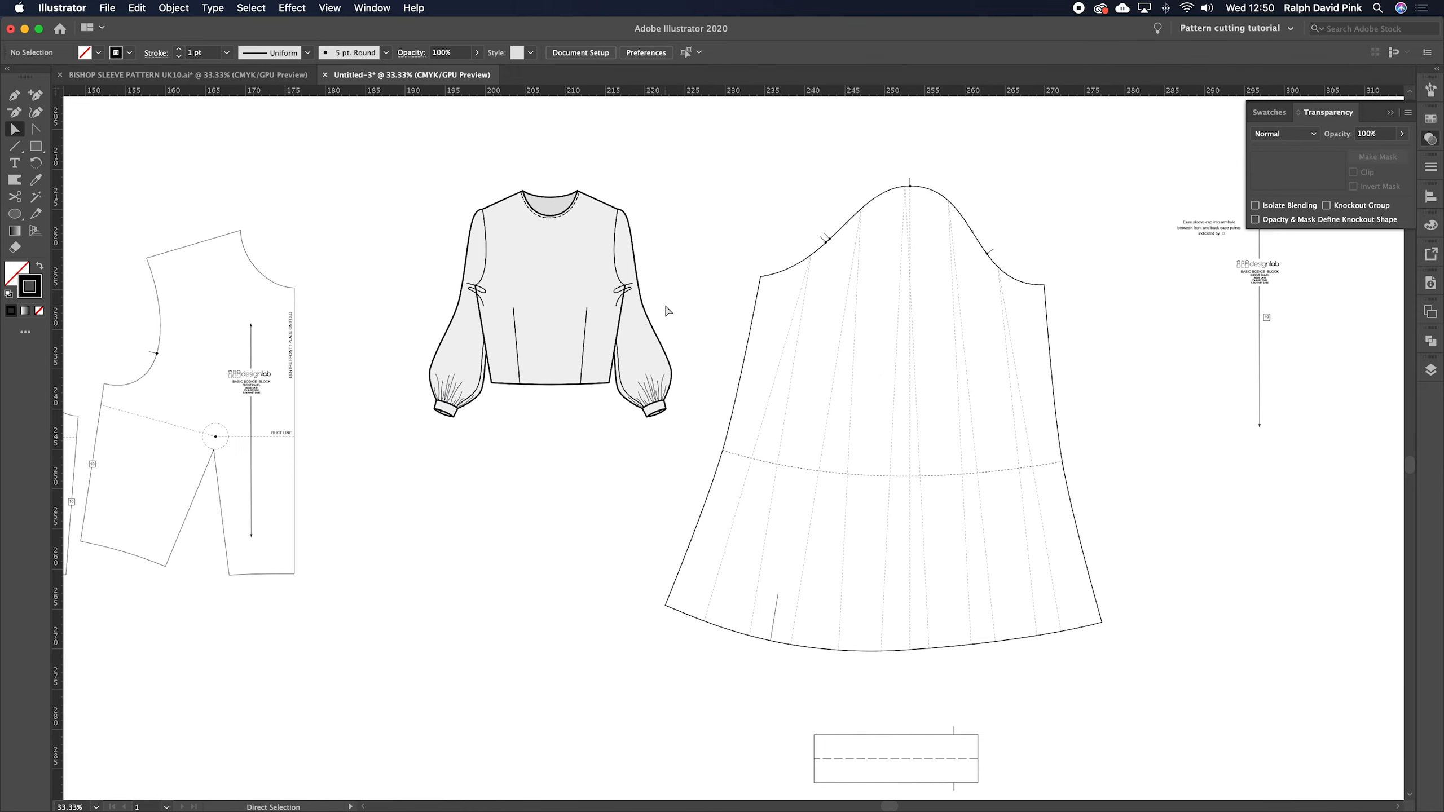
- Move the ease note under the sleeve cap, the labelled grainline into the sleeve body, and the size 10 marker to the elbow line's end
{"action": "scroll", "coordinate": [1250, 344], "scroll_direction": "right", "scroll_amount": 5}
{"action": "scroll", "coordinate": [1251, 344], "scroll_direction": "up", "scroll_amount": 1}
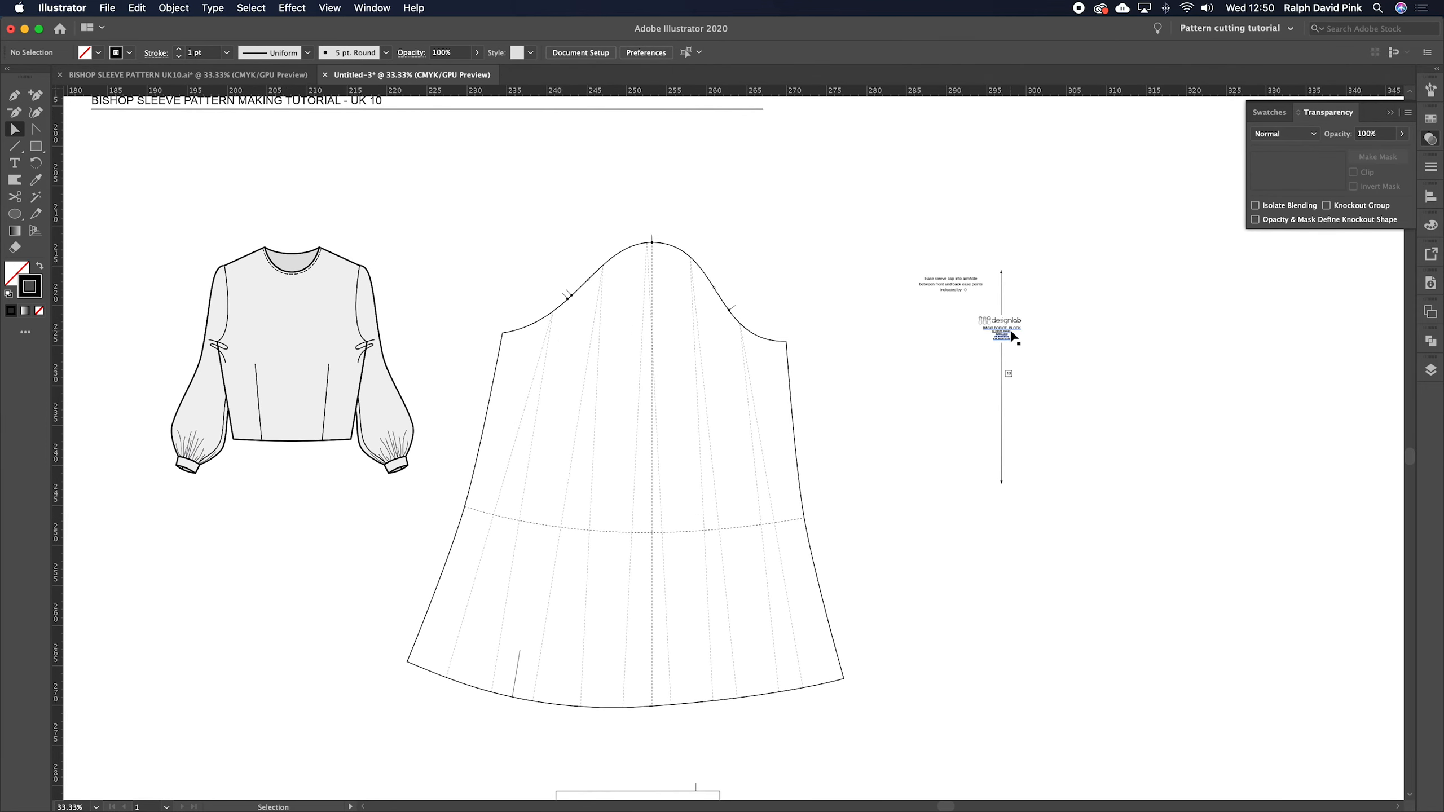
{"action": "key", "text": "super+equal"}
{"action": "left_click_drag", "start_coordinate": [1011, 332], "coordinate": [858, 422]}
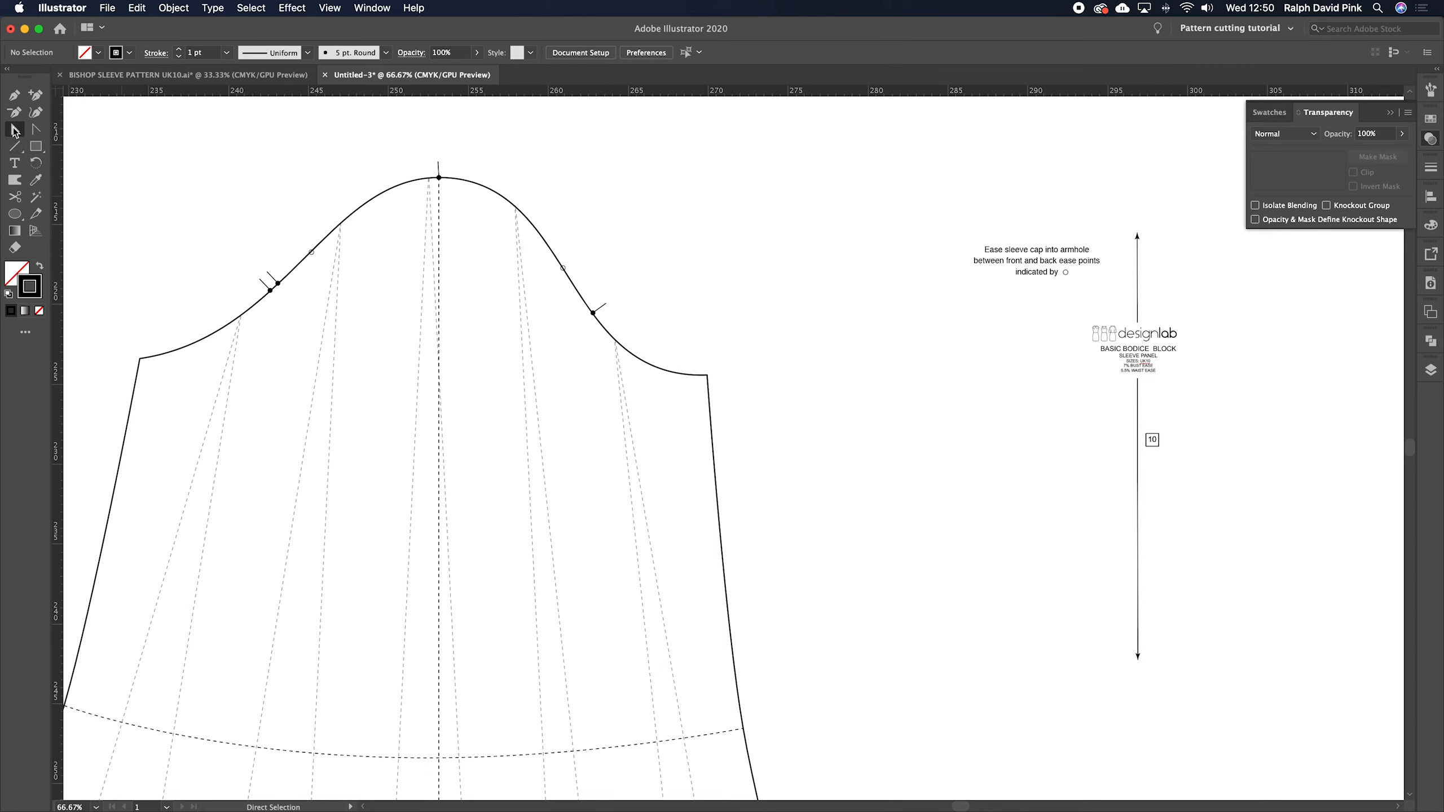
{"action": "key", "text": "v"}
{"action": "left_click_drag", "start_coordinate": [1034, 257], "coordinate": [456, 203]}
{"action": "left_click_drag", "start_coordinate": [1137, 357], "coordinate": [362, 510]}
{"action": "left_click_drag", "start_coordinate": [1117, 468], "coordinate": [206, 655]}
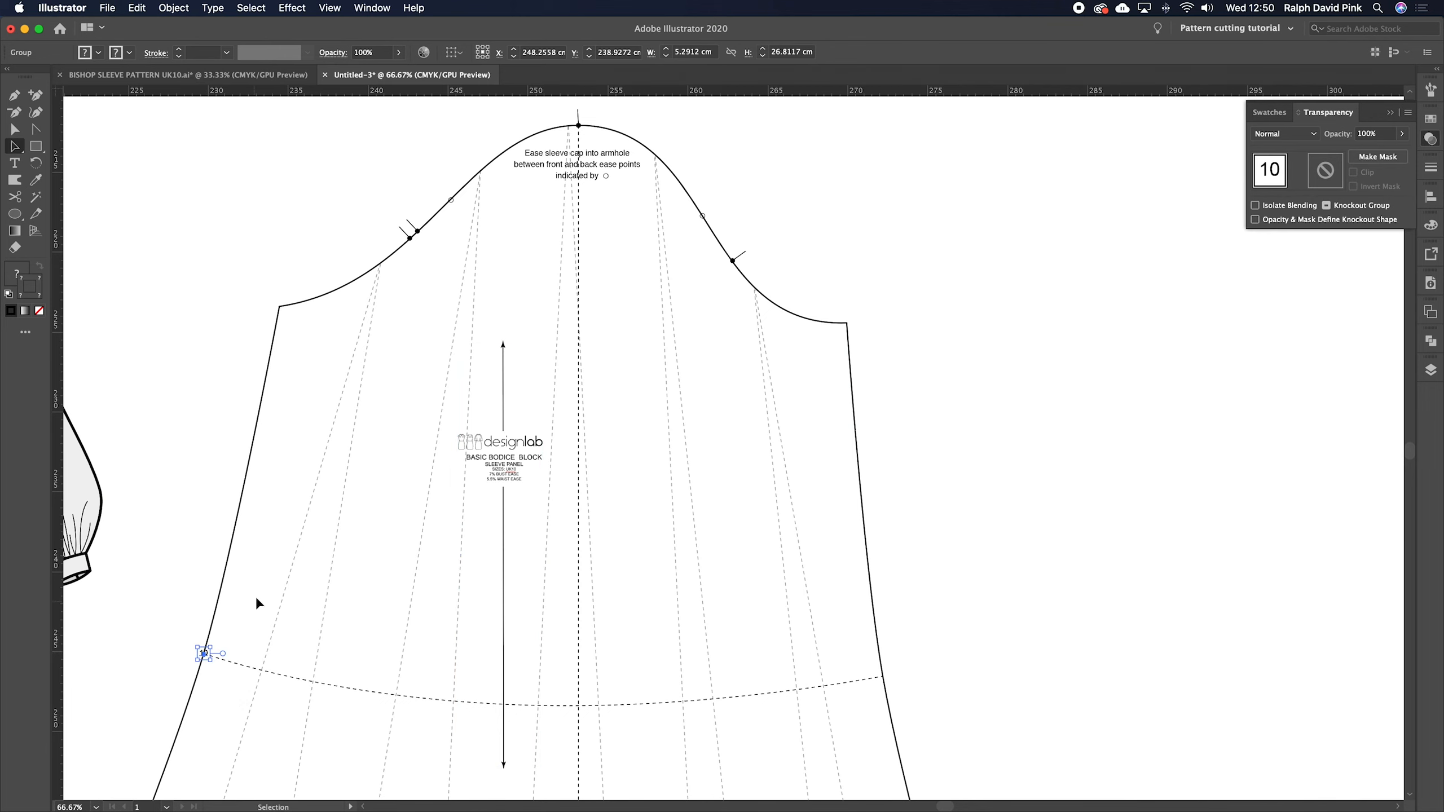
{"action": "left_click", "coordinate": [391, 466]}
- Replace the words BASIC BODICE in the sleeve label with BISHOP SLEEVE
{"action": "key", "text": "super+equal"}
{"action": "key", "text": "super+equal"}
{"action": "scroll", "coordinate": [606, 468], "scroll_direction": "left", "scroll_amount": 6}
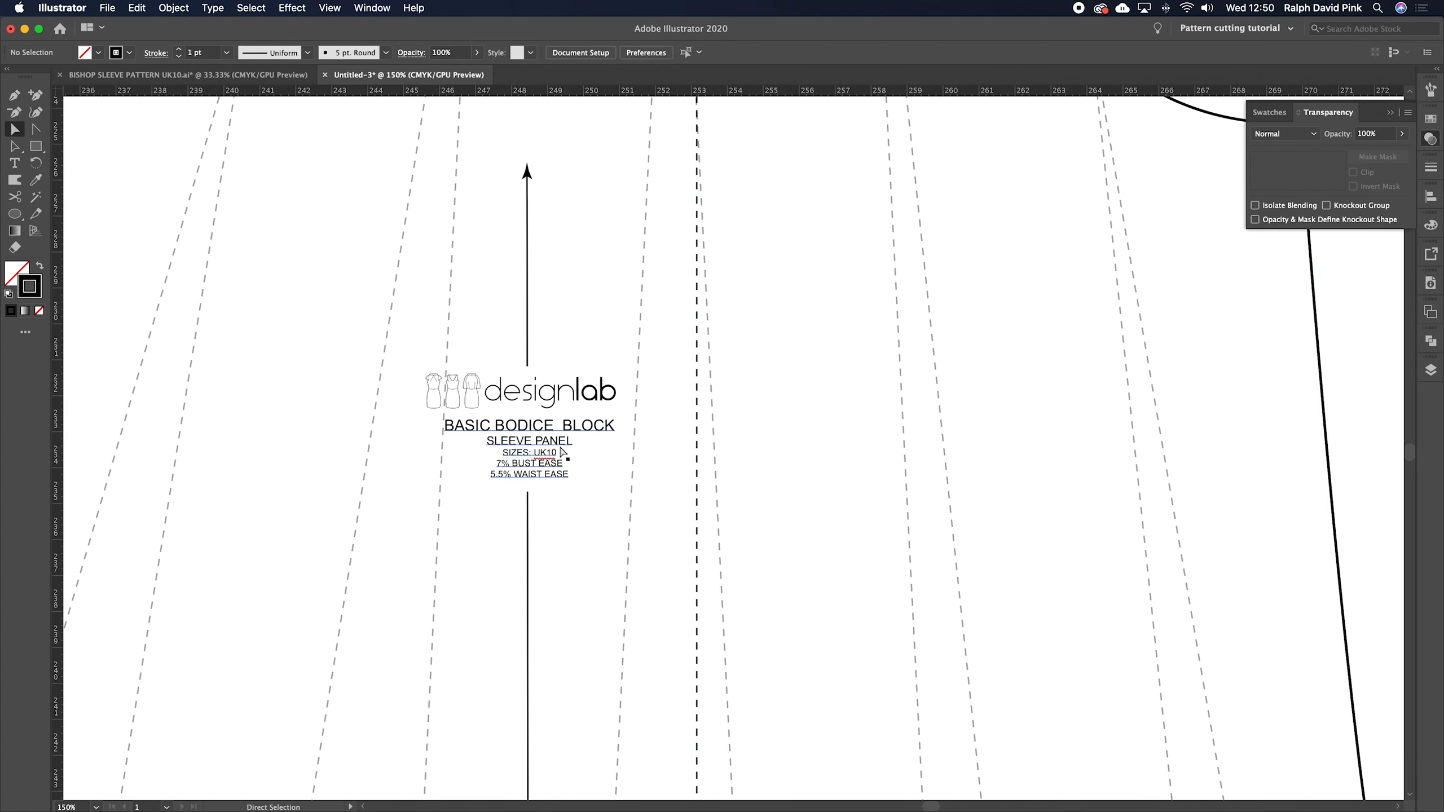
{"action": "double_click", "coordinate": [562, 453]}
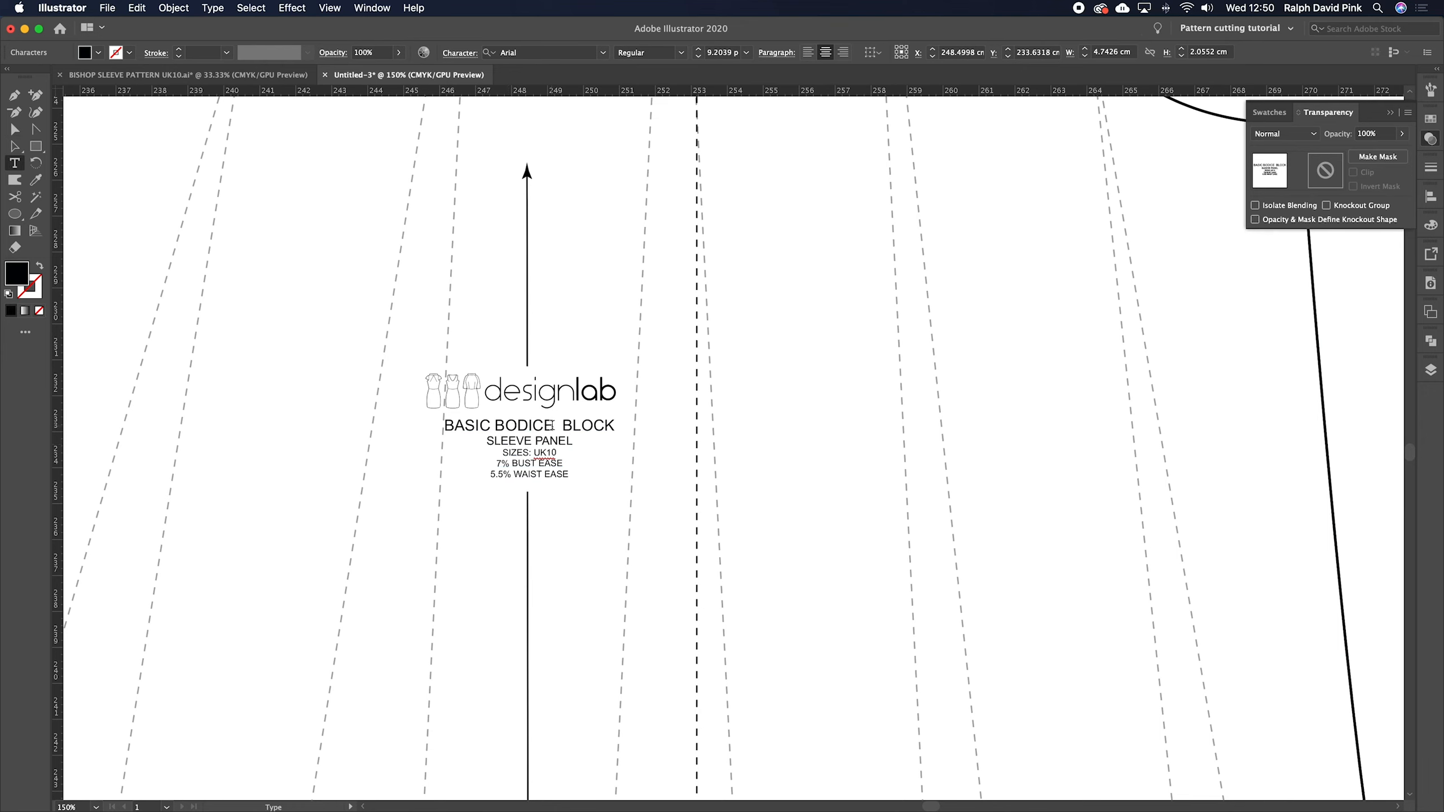
{"action": "left_click_drag", "start_coordinate": [551, 425], "coordinate": [429, 428]}
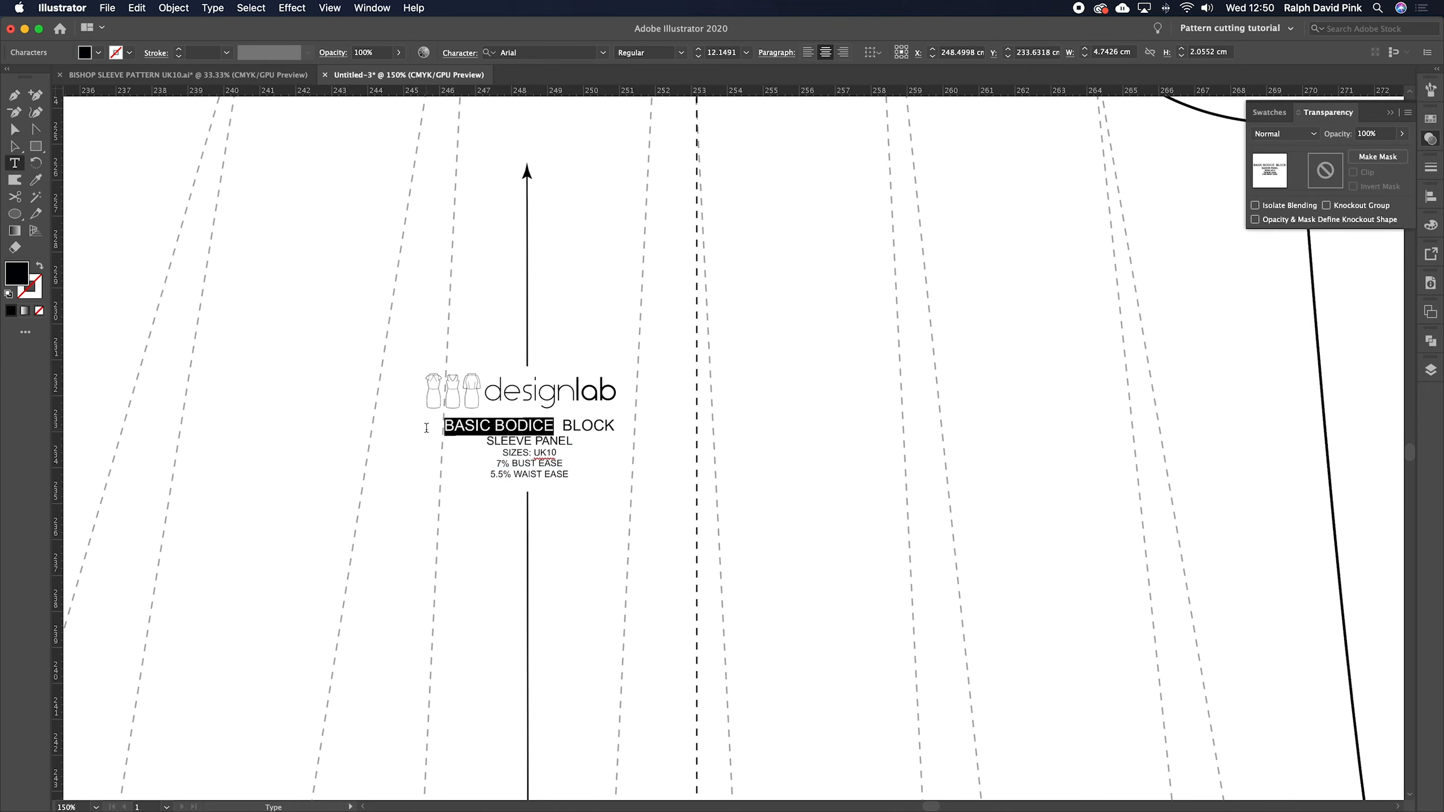
{"action": "type", "text": "BISHOP SLEEVE"}
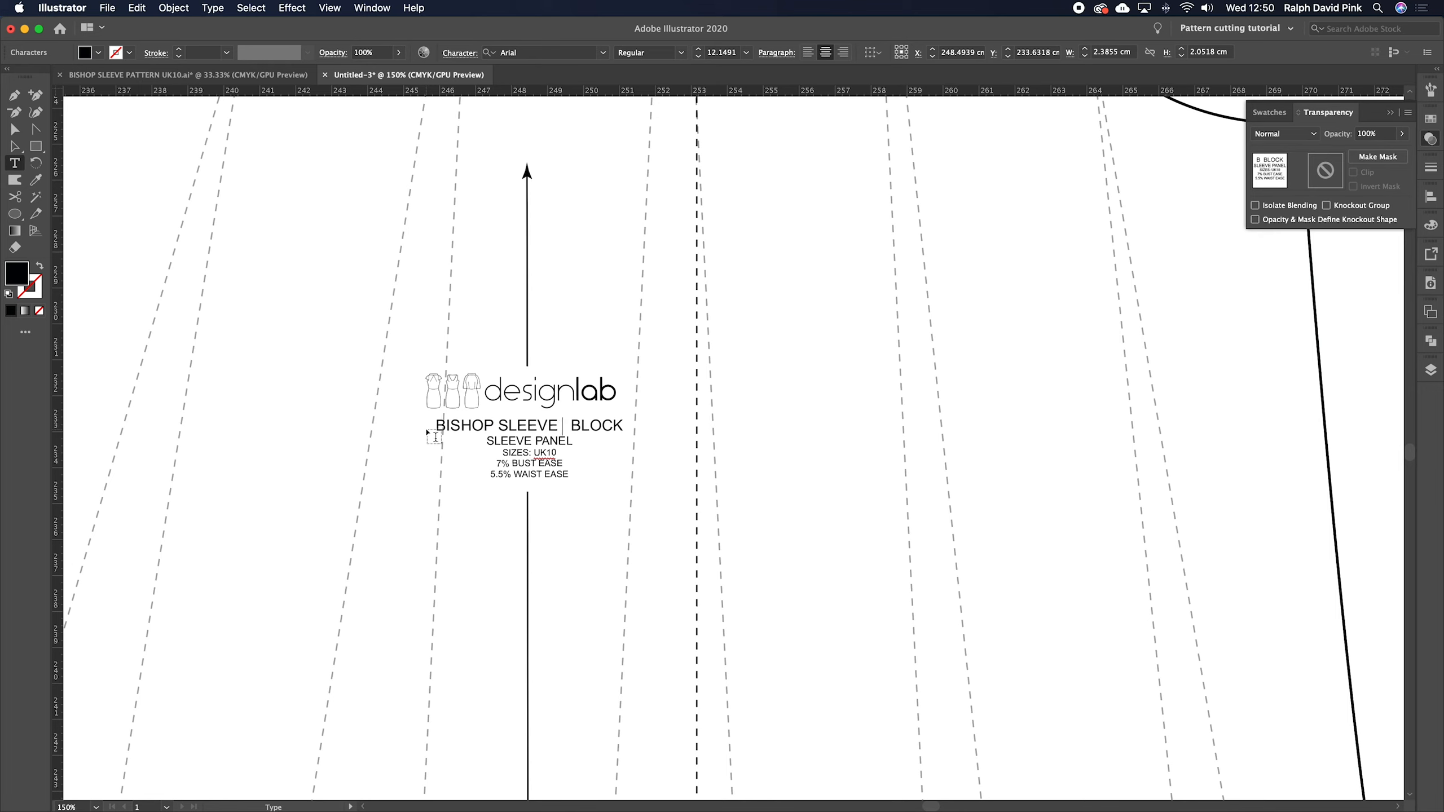
{"action": "type", "text": "VLO"}
{"action": "key", "text": "BackSpace"}
{"action": "key", "text": "BackSpace"}
{"action": "key", "text": "BackSpace"}
{"action": "key", "text": "BackSpace"}
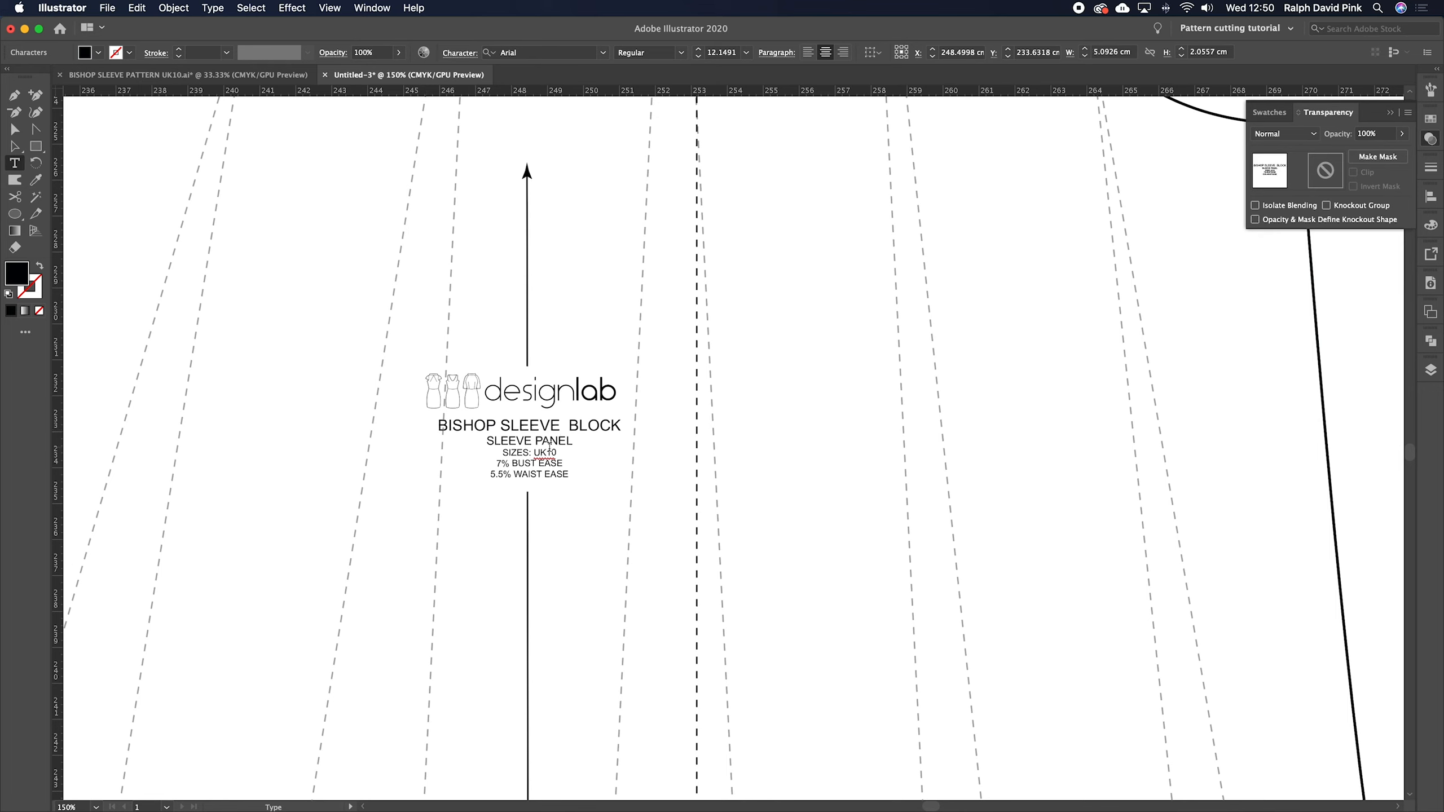
{"action": "left_click", "coordinate": [14, 129]}
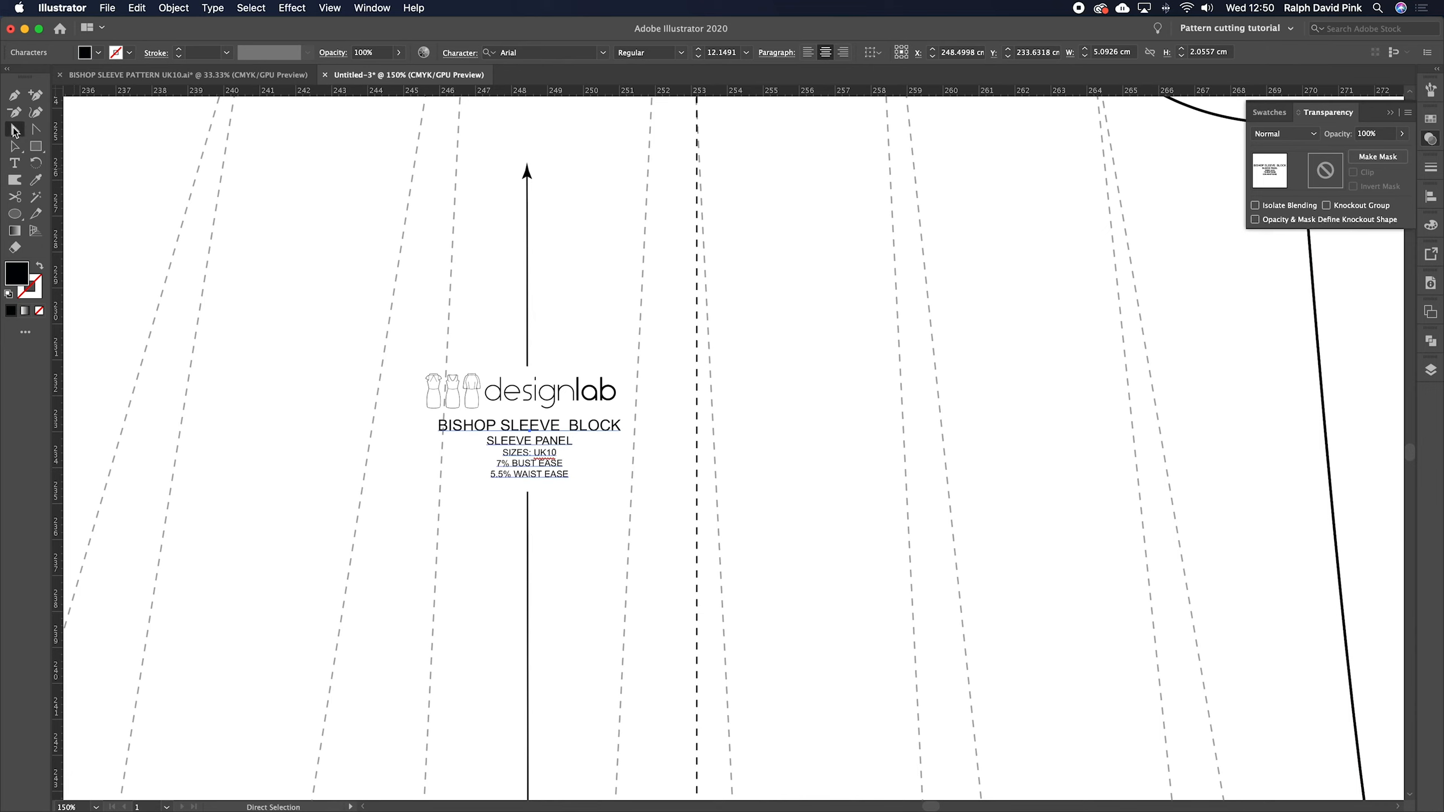
{"action": "left_click", "coordinate": [633, 314]}
- Add the text CUFF PANEL in the upper half of the cuff rectangle
{"action": "key", "text": "super+minus"}
{"action": "key", "text": "super+minus"}
{"action": "key", "text": "super+minus"}
{"action": "key", "text": "super+minus"}
{"action": "left_click_drag", "start_coordinate": [510, 394], "coordinate": [673, 235]}
{"action": "left_click_drag", "start_coordinate": [887, 686], "coordinate": [887, 635]}
{"action": "key", "text": "super+plus"}
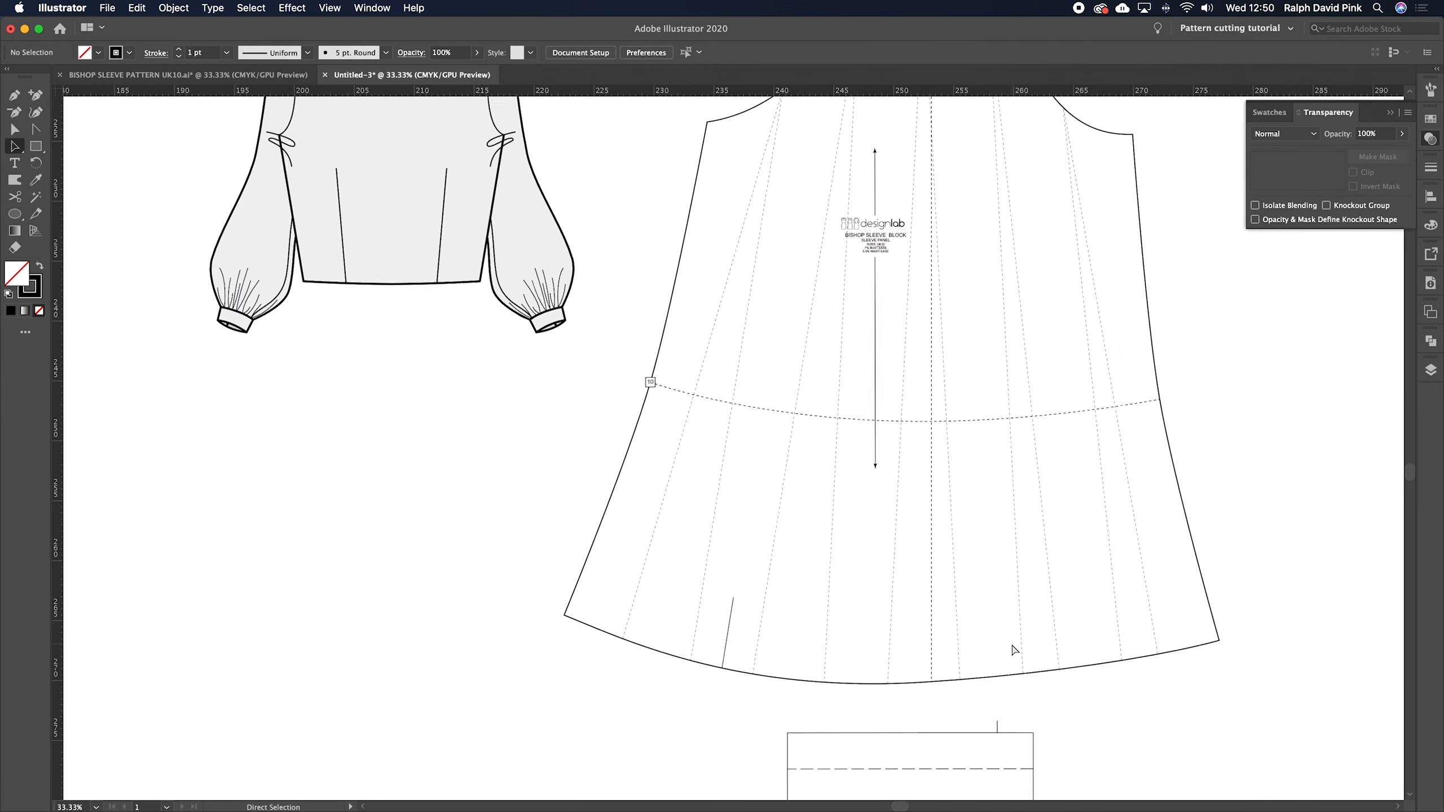
{"action": "key", "text": "super+plus"}
{"action": "left_click_drag", "start_coordinate": [1011, 643], "coordinate": [770, 351]}
{"action": "key", "text": "super+plus"}
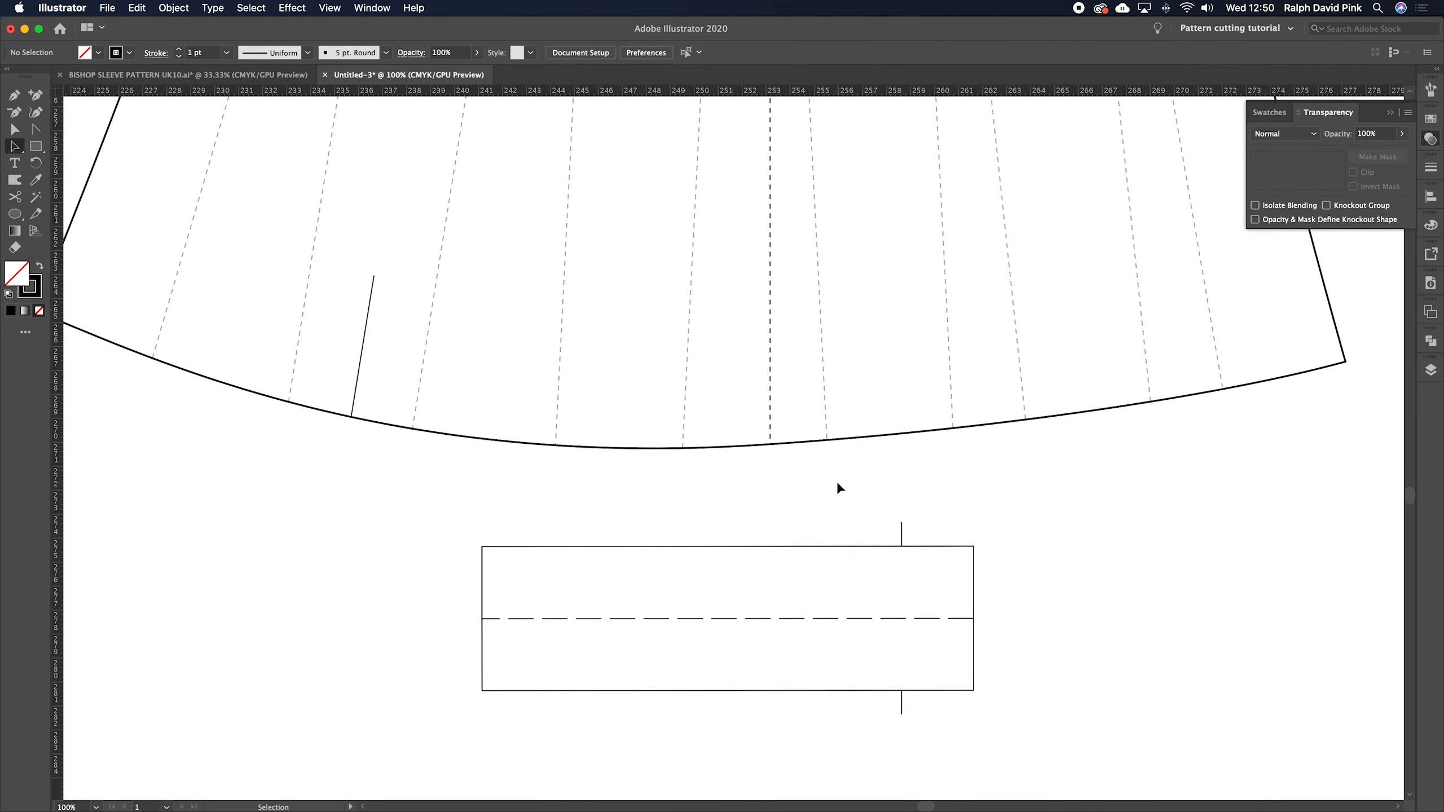
{"action": "key", "text": "t"}
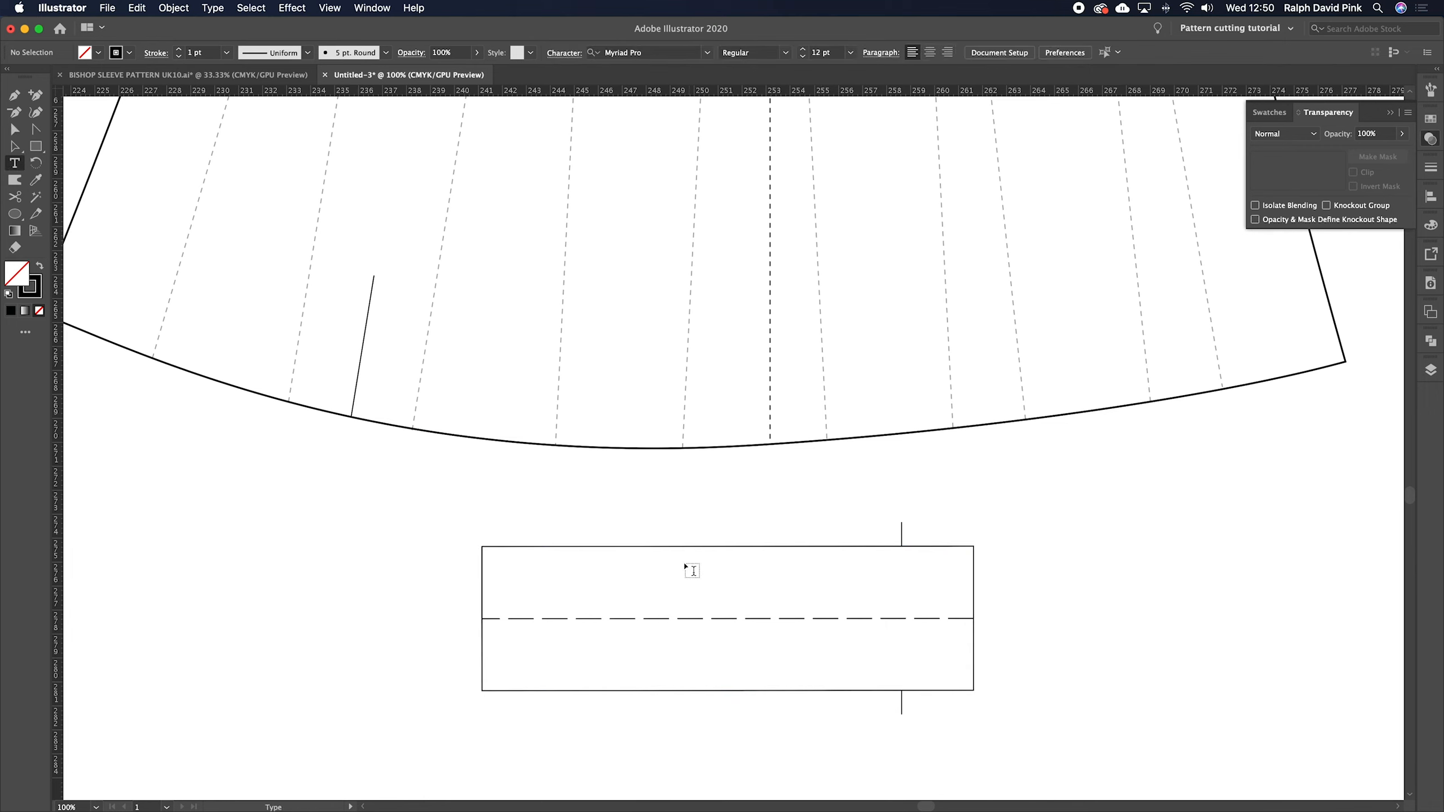
{"action": "left_click", "coordinate": [647, 590]}
{"action": "type", "text": "CUFF PANEL"}
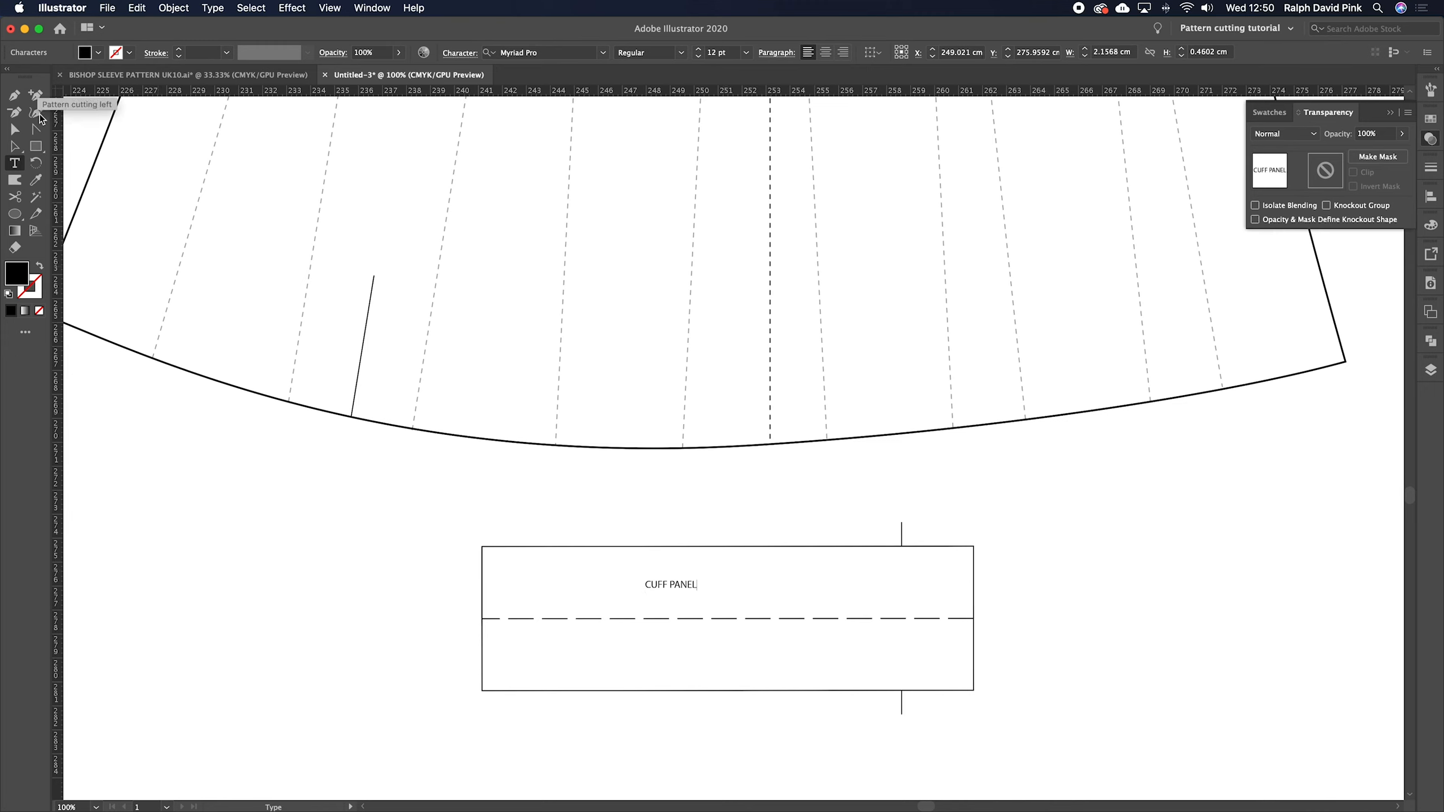
{"action": "left_click", "coordinate": [14, 146]}
- Add the text FOLD LINE just above the cuff's dashed line and enlarge the CUFF PANEL label to about 19 pt
{"action": "left_click", "coordinate": [748, 598]}
{"action": "key", "text": "t"}
{"action": "left_click", "coordinate": [748, 596]}
{"action": "type", "text": "FOLD LINE"}
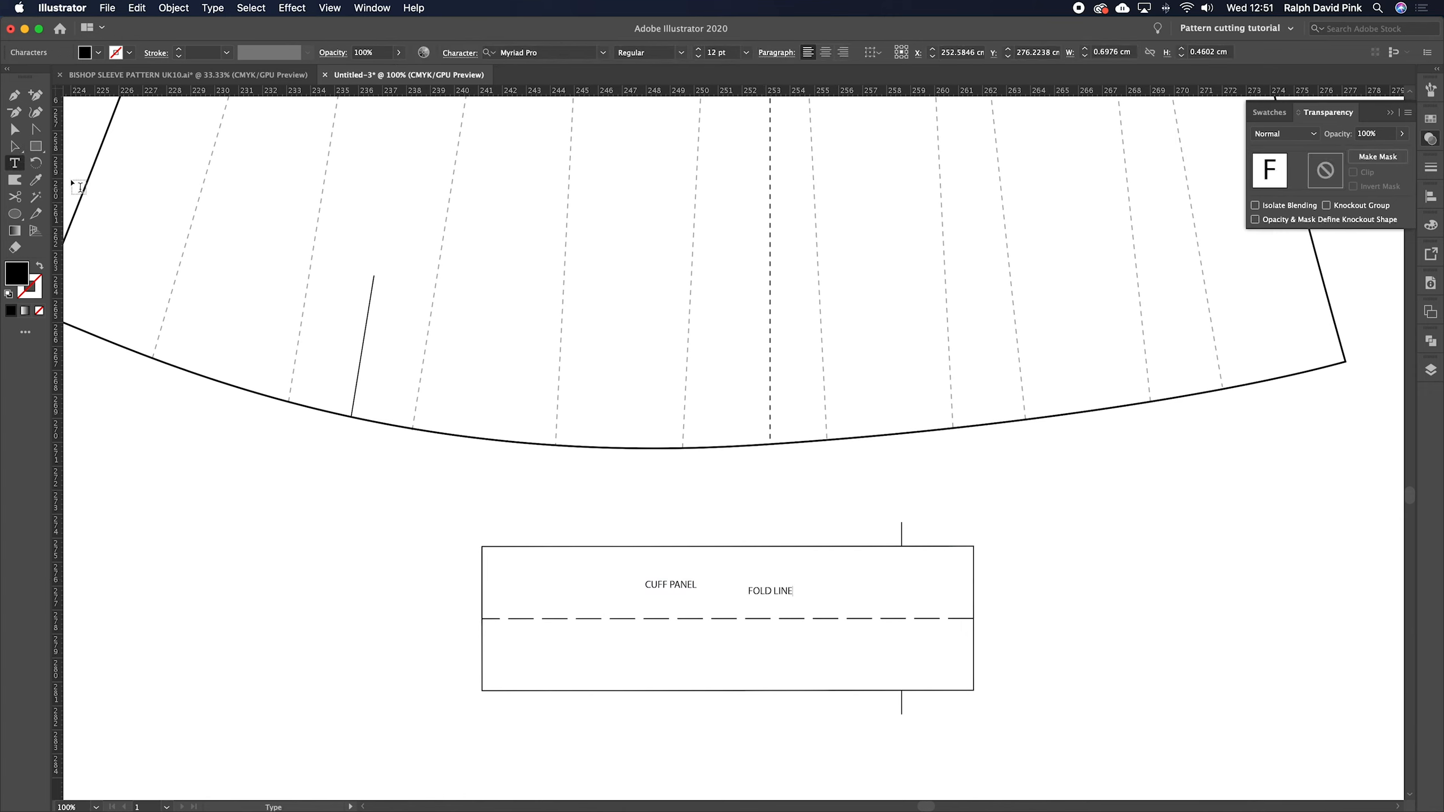
{"action": "left_click", "coordinate": [14, 146]}
{"action": "left_click", "coordinate": [801, 524]}
{"action": "left_click_drag", "start_coordinate": [766, 589], "coordinate": [679, 576]}
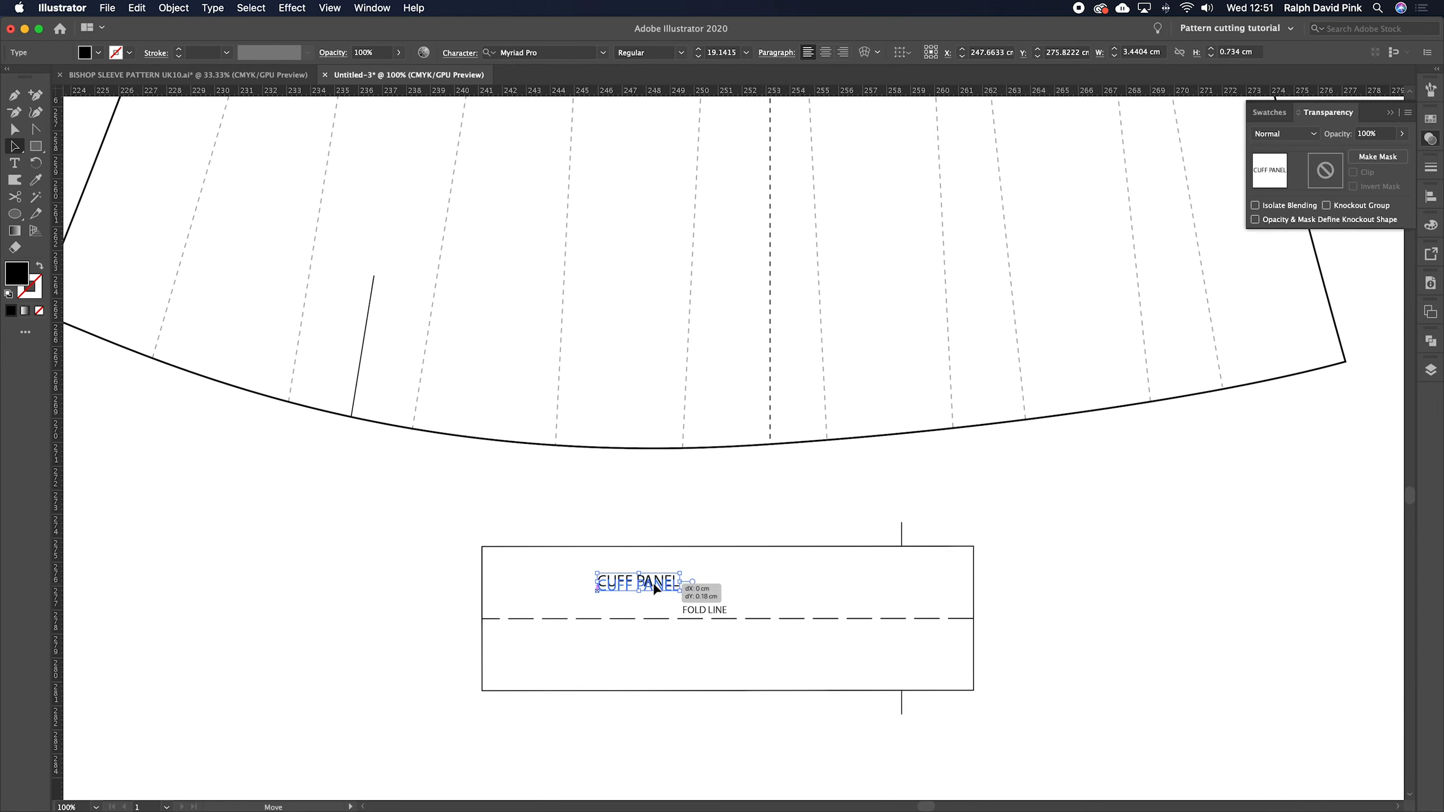
{"action": "left_click", "coordinate": [752, 584]}
- Group the cuff rectangle with its notches, fold line and labels, then test-move the group and undo the move
{"action": "key", "text": "super+minus"}
{"action": "key", "text": "super+minus"}
{"action": "key", "text": "super+minus"}
{"action": "scroll", "coordinate": [892, 450], "scroll_direction": "up", "scroll_amount": 2}
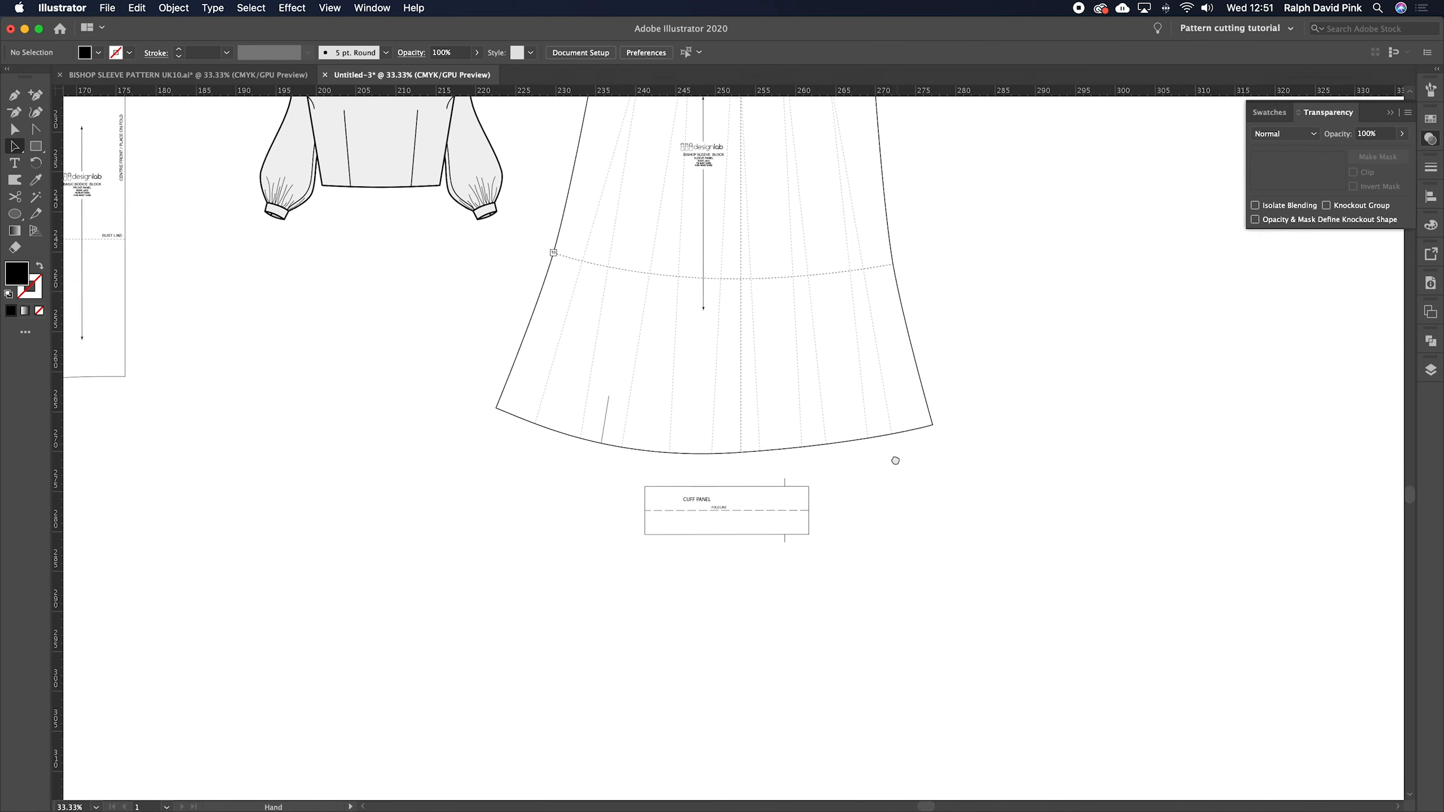
{"action": "scroll", "coordinate": [879, 523], "scroll_direction": "up", "scroll_amount": 2}
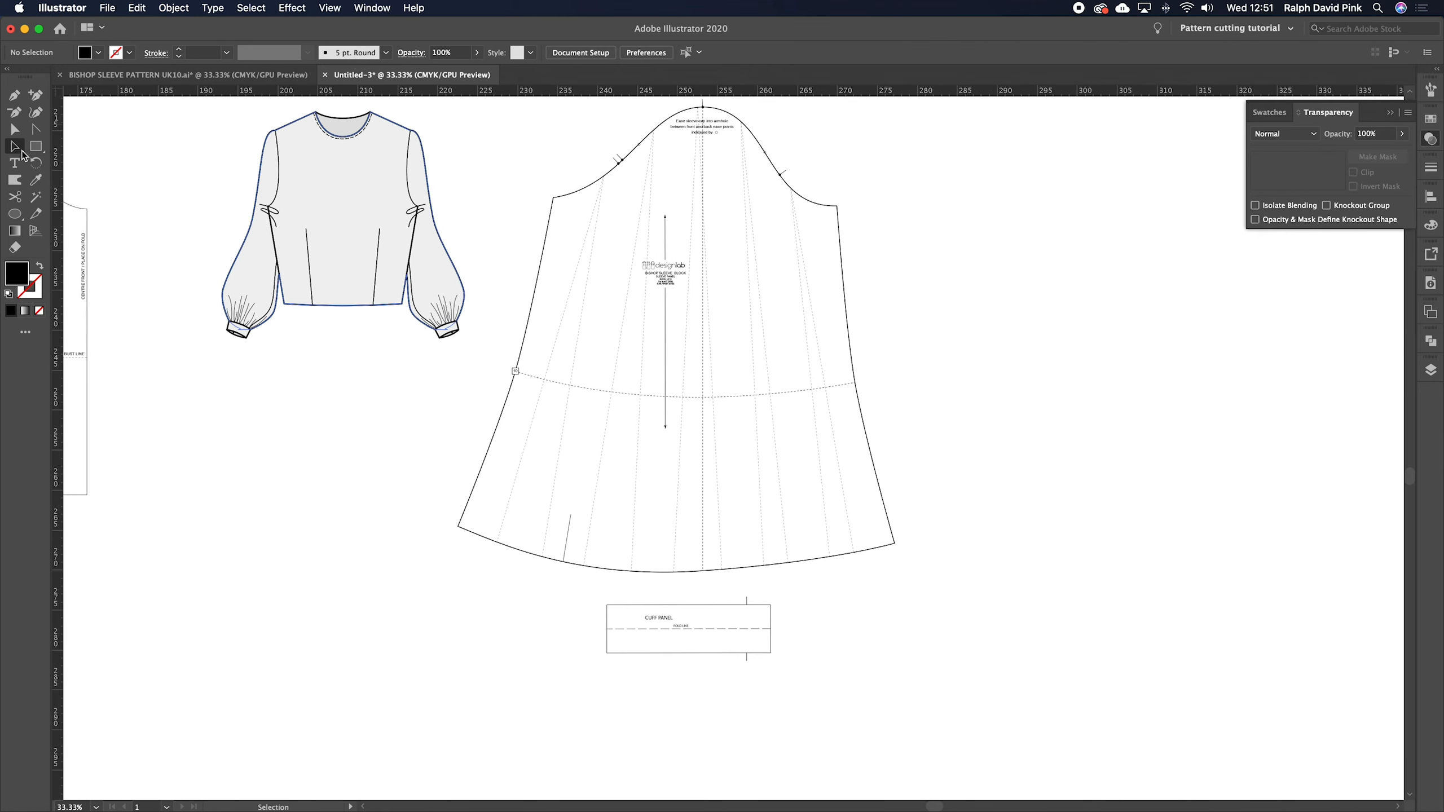
{"action": "left_click_drag", "start_coordinate": [780, 593], "coordinate": [575, 685]}
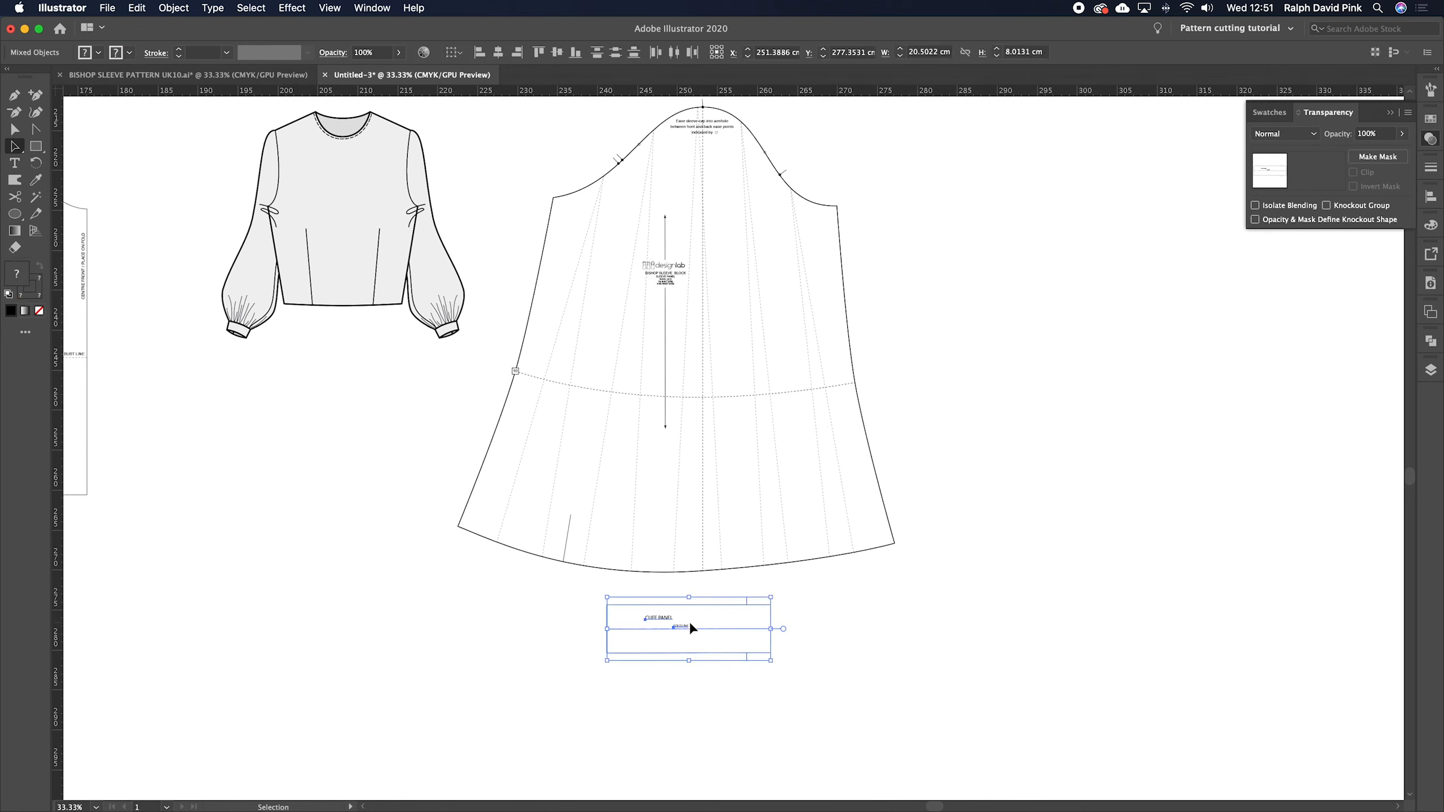
{"action": "left_click", "coordinate": [173, 7]}
{"action": "left_click", "coordinate": [170, 86]}
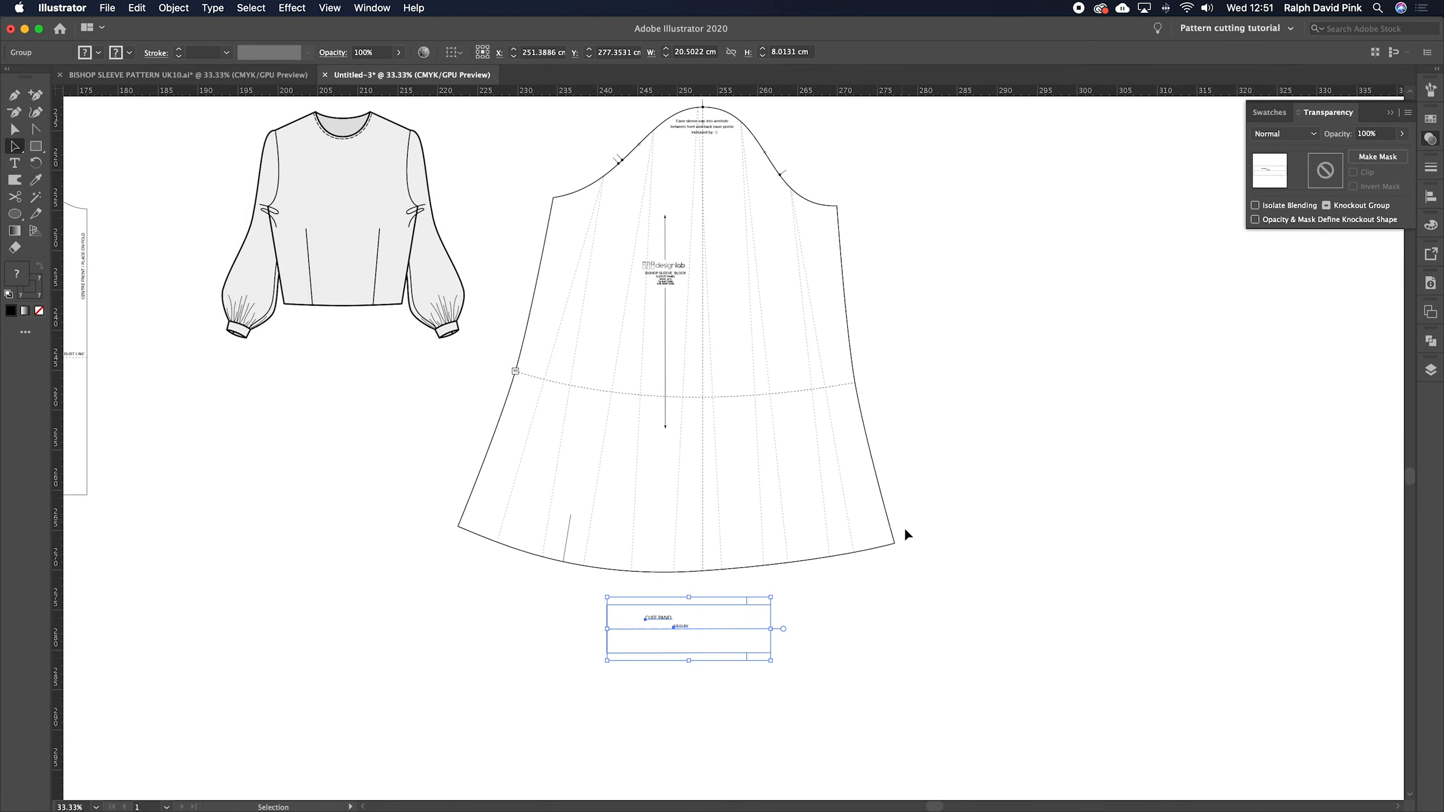
{"action": "left_click_drag", "start_coordinate": [751, 614], "coordinate": [934, 593]}
{"action": "key", "text": "super+z"}
{"action": "left_click", "coordinate": [911, 184]}
- Group the complete sleeve panel with its lines, notches and labels, and move the group away from the bodice sketch
{"action": "left_click_drag", "start_coordinate": [528, 108], "coordinate": [910, 546]}
{"action": "left_click_drag", "start_coordinate": [489, 116], "coordinate": [894, 546]}
{"action": "left_click", "coordinate": [174, 8]}
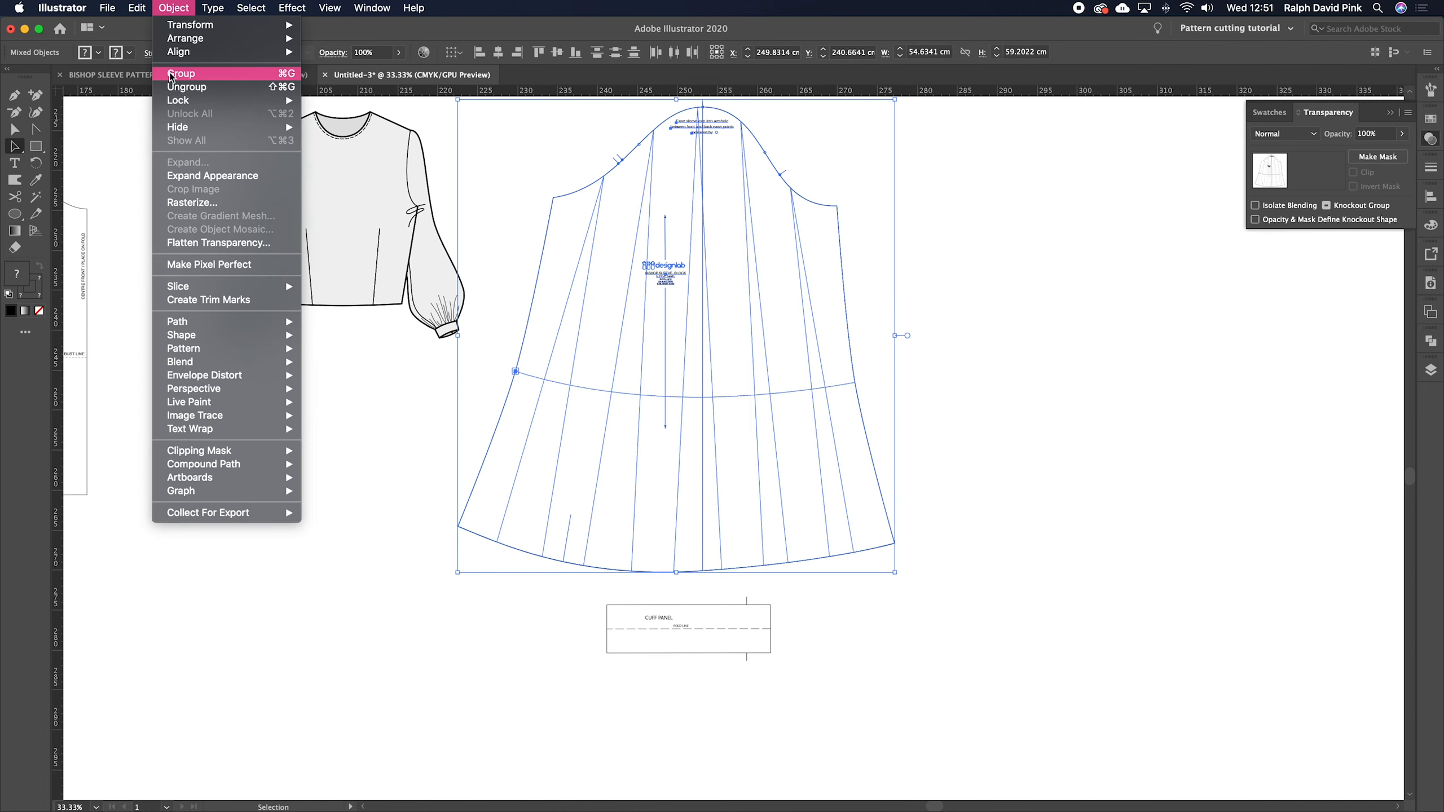
{"action": "left_click", "coordinate": [228, 73]}
{"action": "left_click", "coordinate": [934, 227]}
{"action": "left_click_drag", "start_coordinate": [814, 209], "coordinate": [1017, 295]}
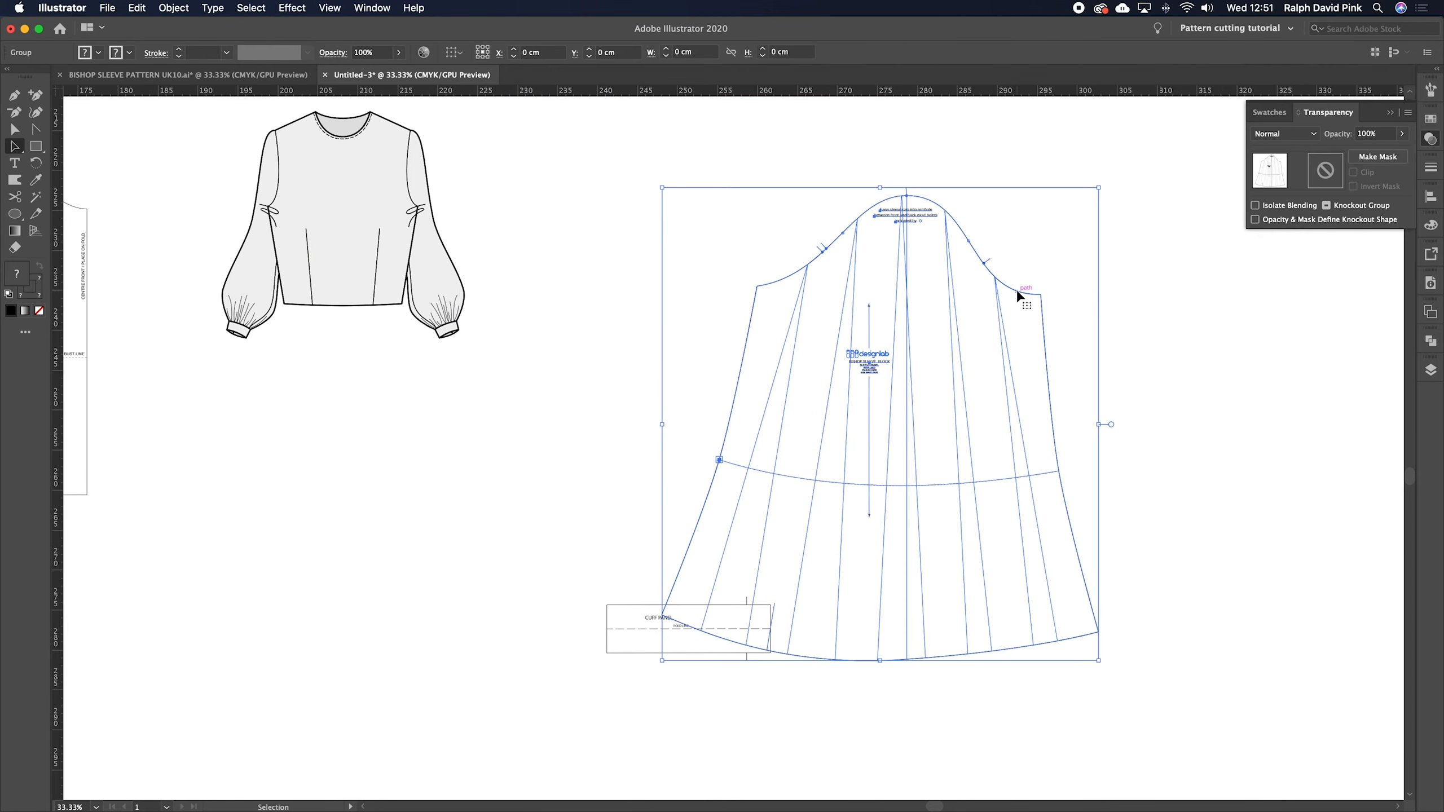
- Undo the last move of the sleeve panel group and deselect it
{"action": "key", "text": "super+z"}
{"action": "scroll", "coordinate": [692, 316], "scroll_direction": "up", "scroll_amount": 2}
{"action": "scroll", "coordinate": [693, 316], "scroll_direction": "left", "scroll_amount": 3}
{"action": "key", "text": "a"}
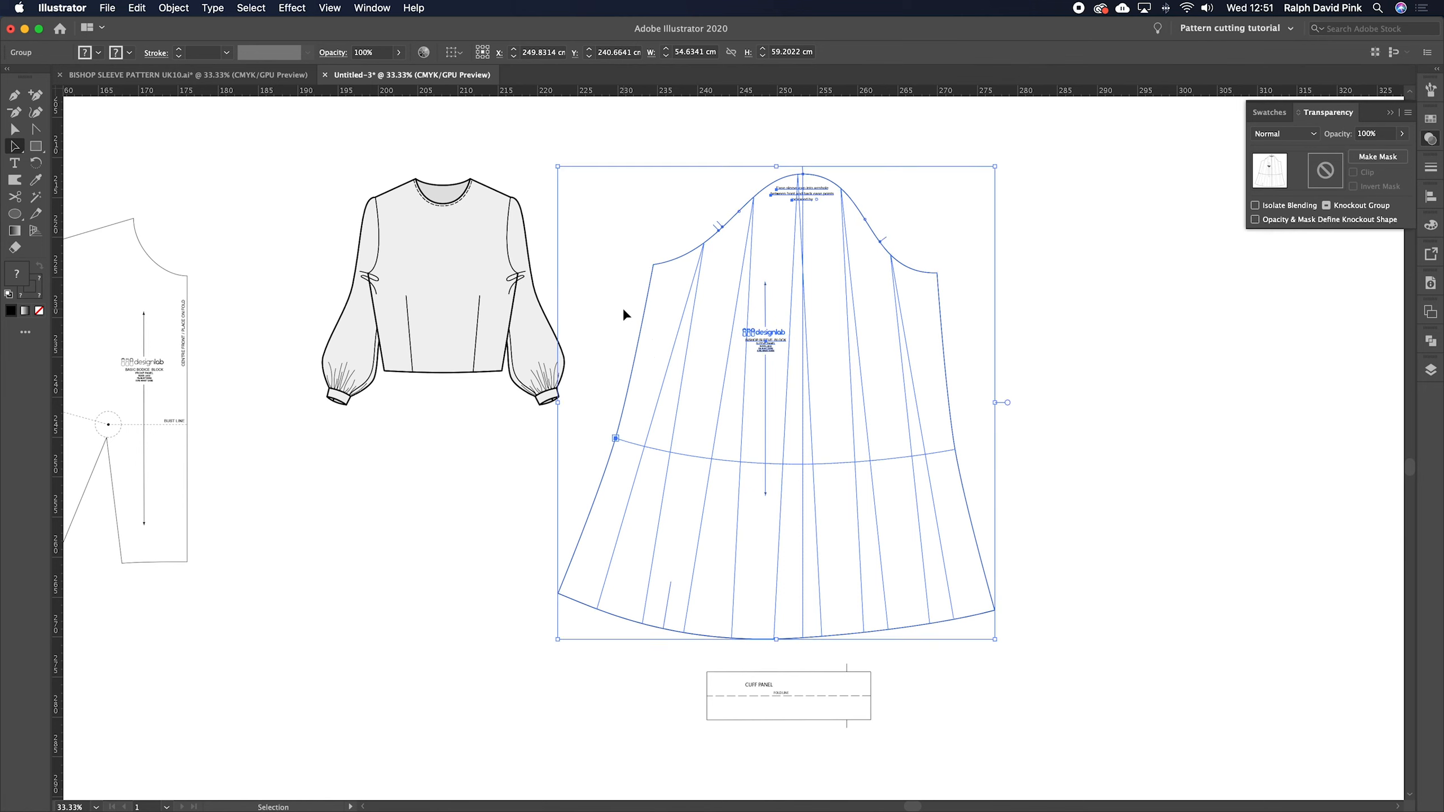
{"action": "left_click", "coordinate": [624, 312]}
- Move the bishop sleeve garment sketch to the far side of the sleeve panel, clear of the pattern pieces
{"action": "key", "text": "super+minus"}
{"action": "scroll", "coordinate": [568, 316], "scroll_direction": "left", "scroll_amount": 1}
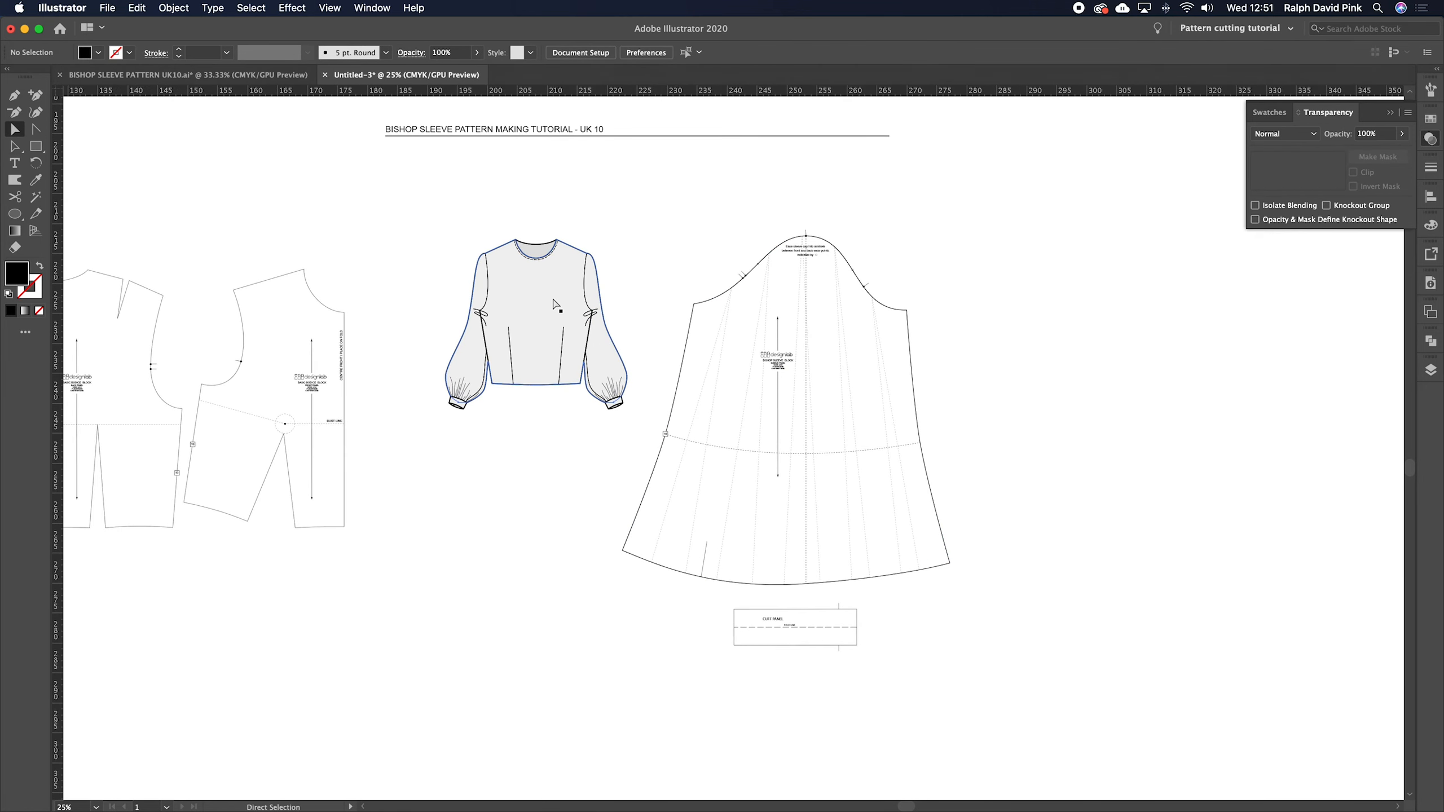
{"action": "left_click_drag", "start_coordinate": [544, 319], "coordinate": [1145, 316]}
{"action": "left_click", "coordinate": [513, 264]}
- Move the front and back bodice blocks together so they sit directly beside the sleeve panel
{"action": "scroll", "coordinate": [510, 310], "scroll_direction": "left", "scroll_amount": 2}
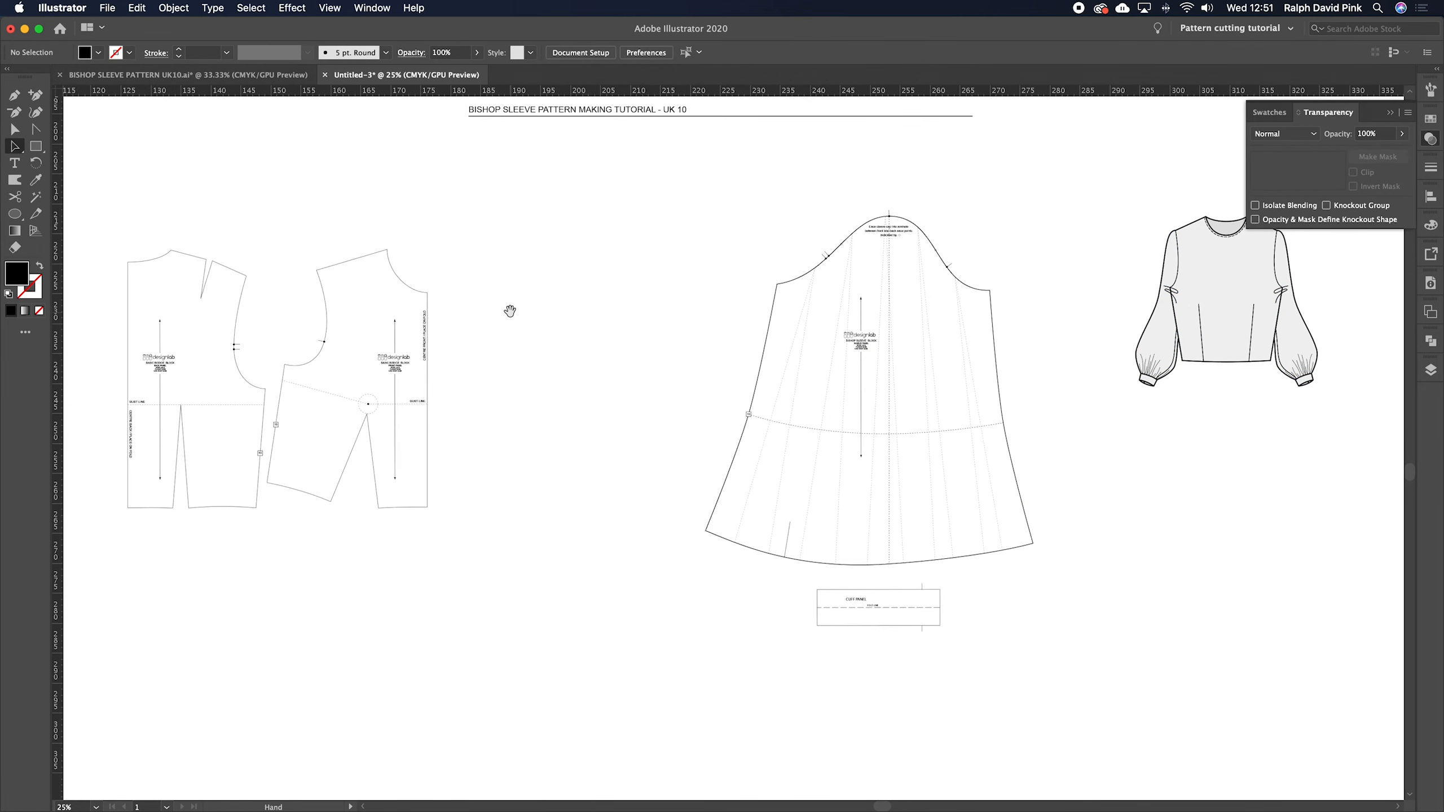
{"action": "left_click_drag", "start_coordinate": [133, 245], "coordinate": [472, 585]}
{"action": "left_click_drag", "start_coordinate": [412, 307], "coordinate": [683, 268]}
{"action": "left_click", "coordinate": [873, 232], "text": "shift"}
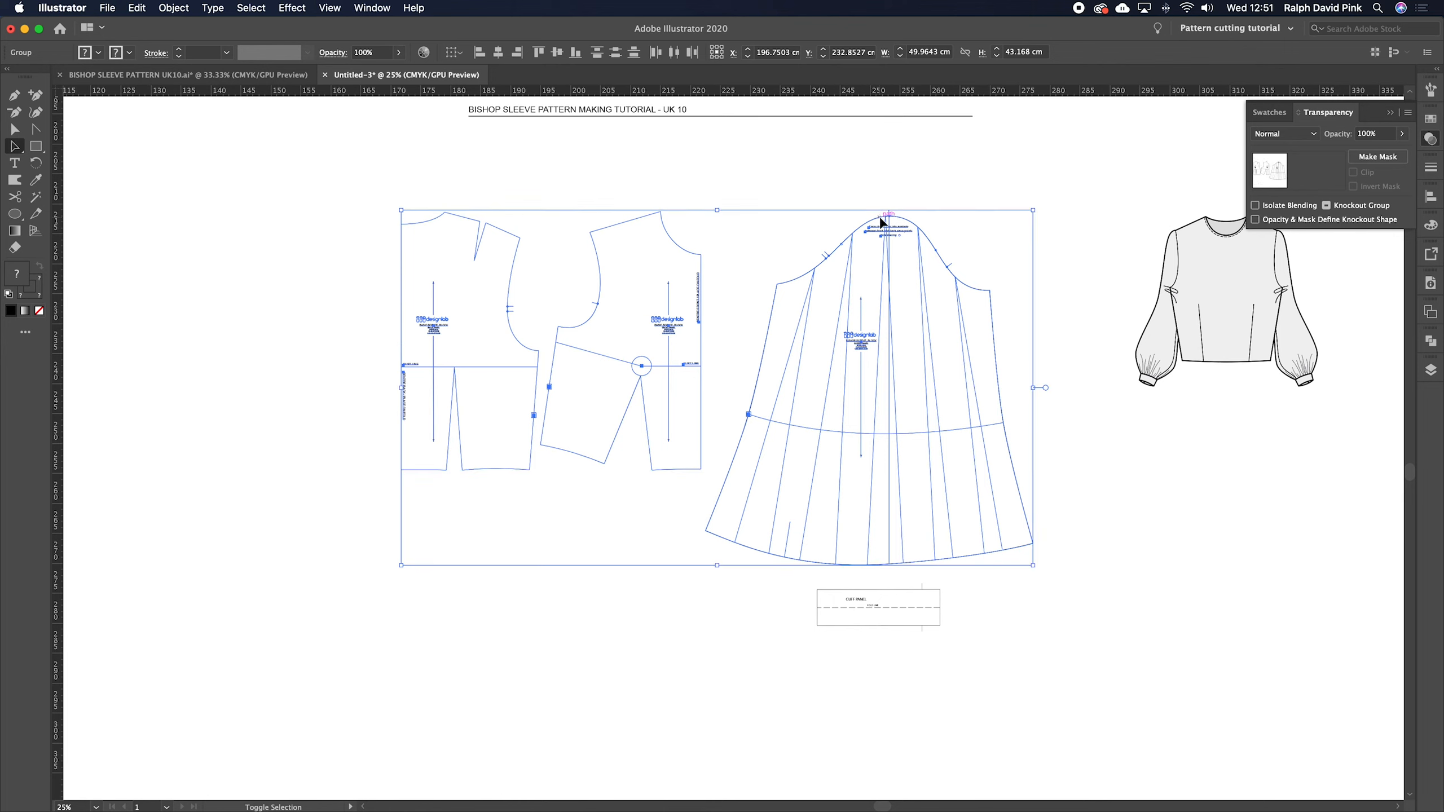
{"action": "left_click", "coordinate": [795, 207]}
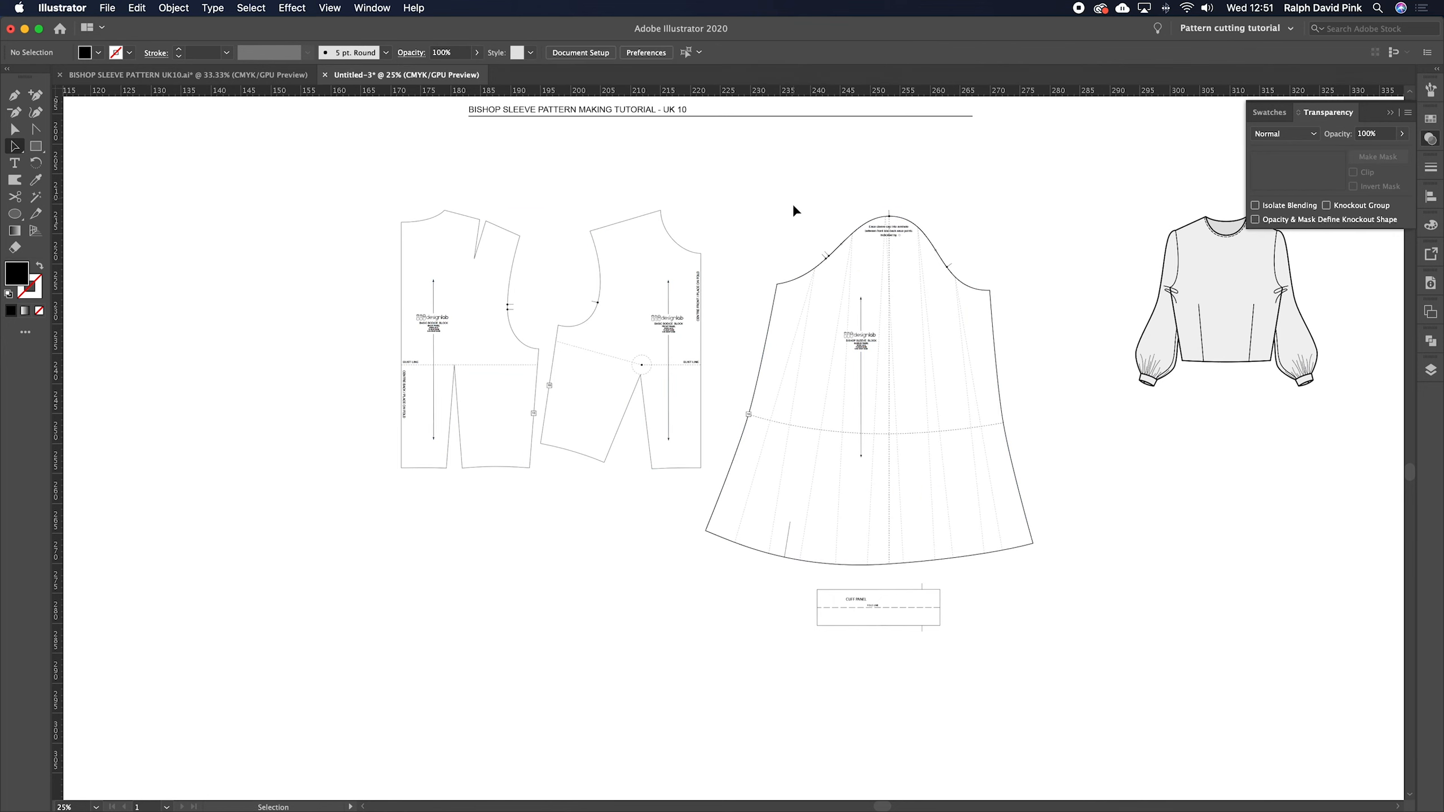
- Offset the outlines of both bodice blocks and the sleeve panel outward by 1 cm with miter joins as seam allowance
{"action": "key", "text": "super+equal"}
{"action": "left_click_drag", "start_coordinate": [774, 206], "coordinate": [764, 236]}
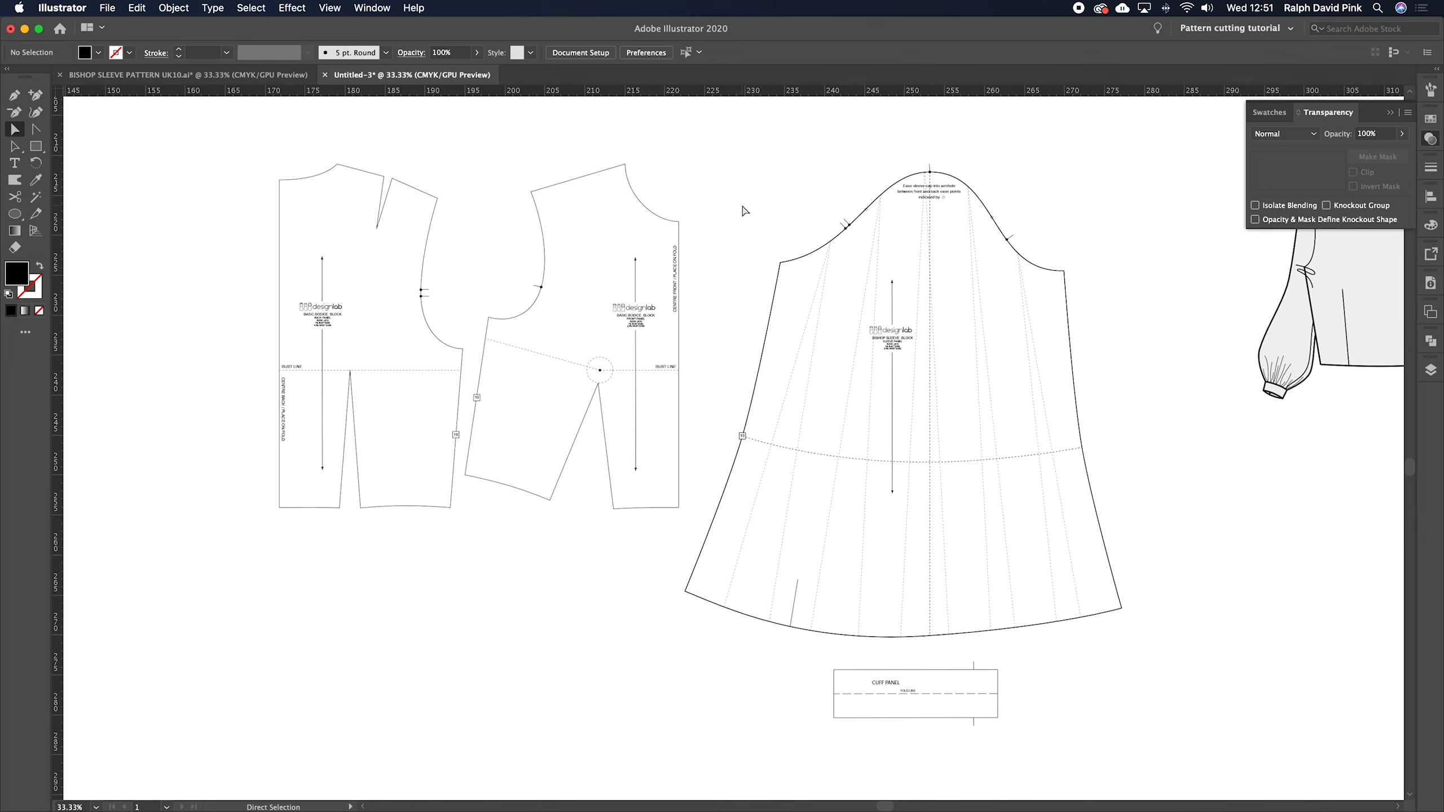
{"action": "left_click", "coordinate": [414, 193]}
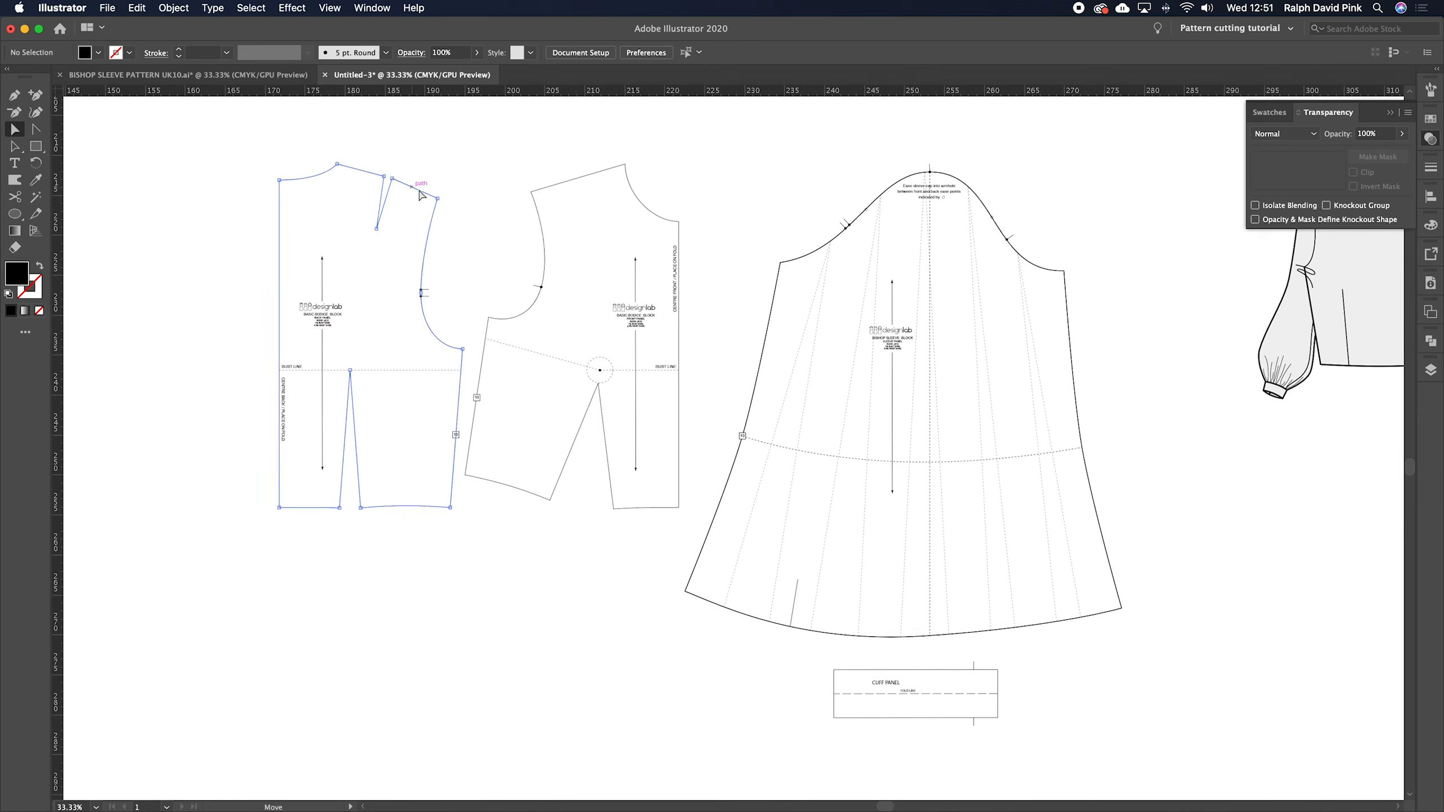
{"action": "left_click", "coordinate": [556, 191], "text": "shift"}
{"action": "left_click", "coordinate": [807, 254], "text": "shift"}
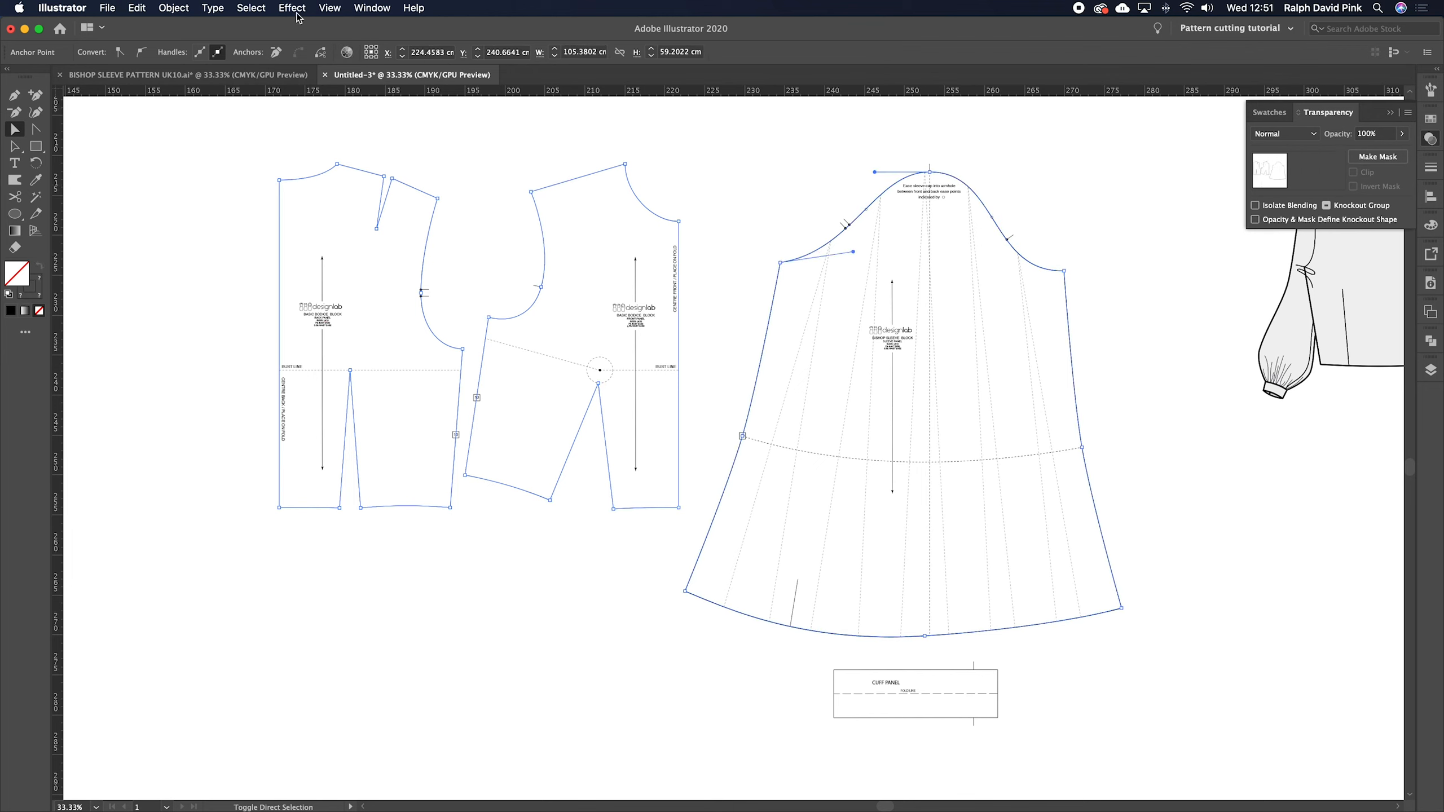
{"action": "left_click", "coordinate": [179, 12]}
{"action": "mouse_move", "coordinate": [177, 323]}
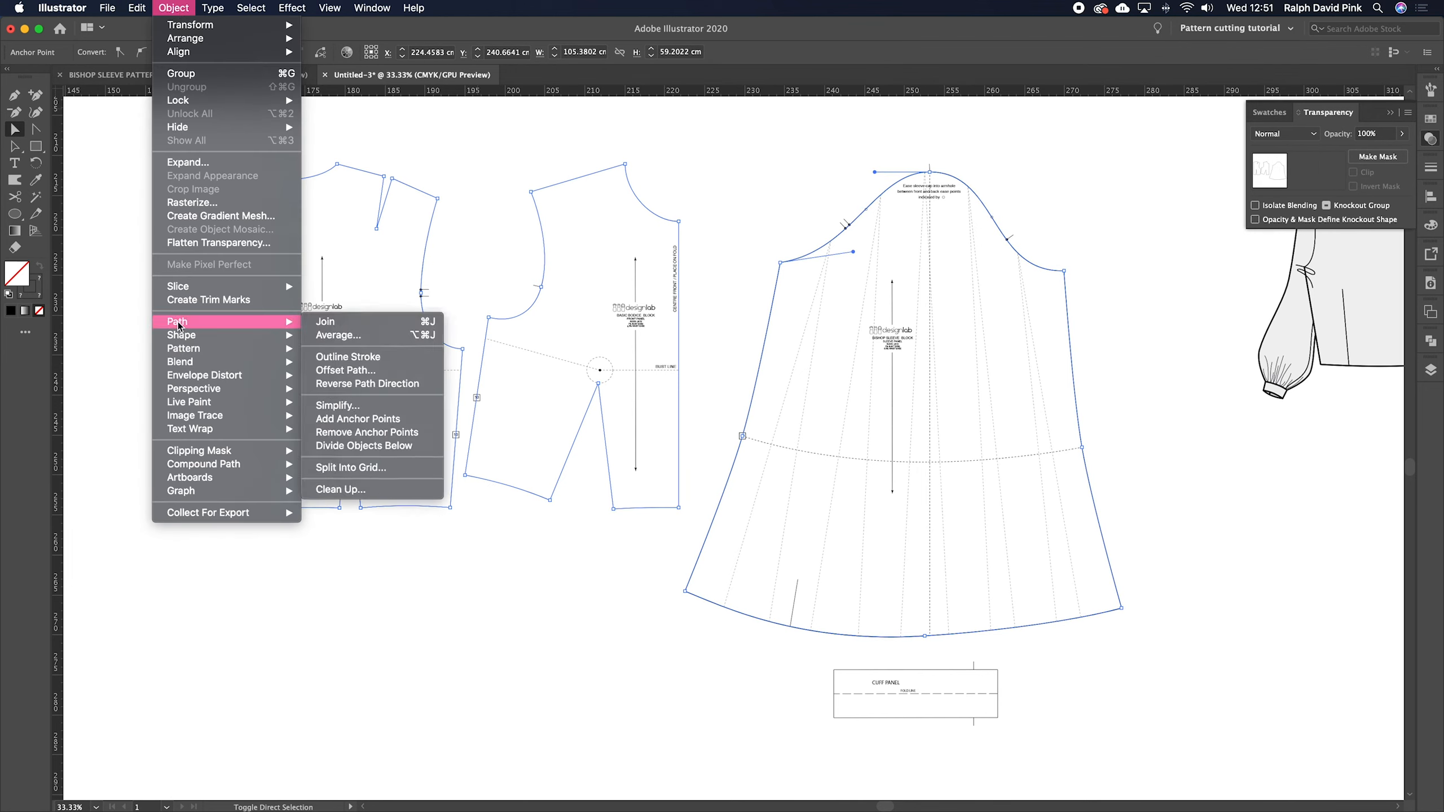
{"action": "left_click", "coordinate": [389, 370]}
{"action": "left_click", "coordinate": [313, 227]}
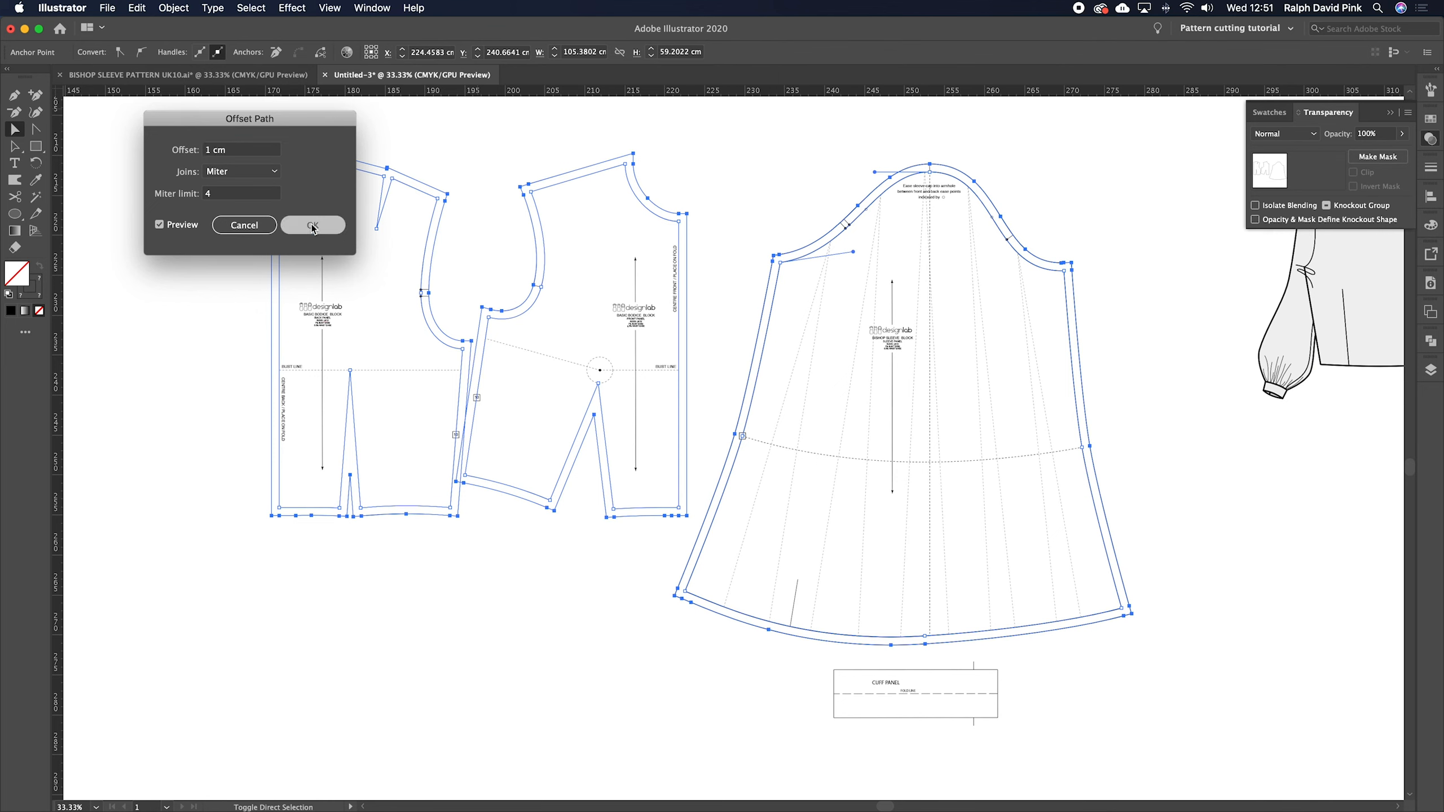
- Set the stroke weight of the new bodice and sleeve seam allowance outlines to 2 pt
{"action": "left_click", "coordinate": [1432, 170]}
{"action": "left_click", "coordinate": [1303, 180]}
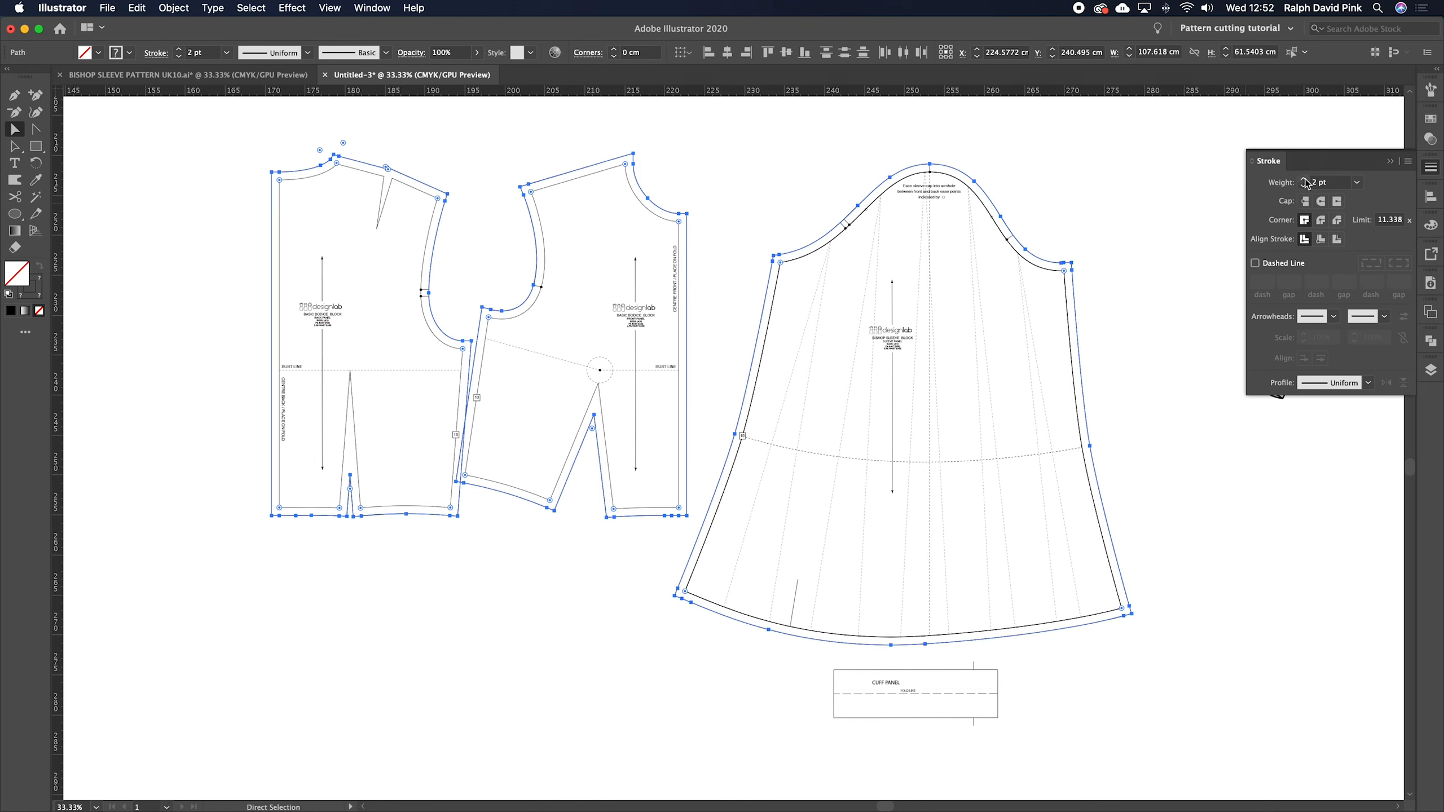
{"action": "left_click", "coordinate": [1391, 162]}
{"action": "left_click", "coordinate": [1074, 196]}
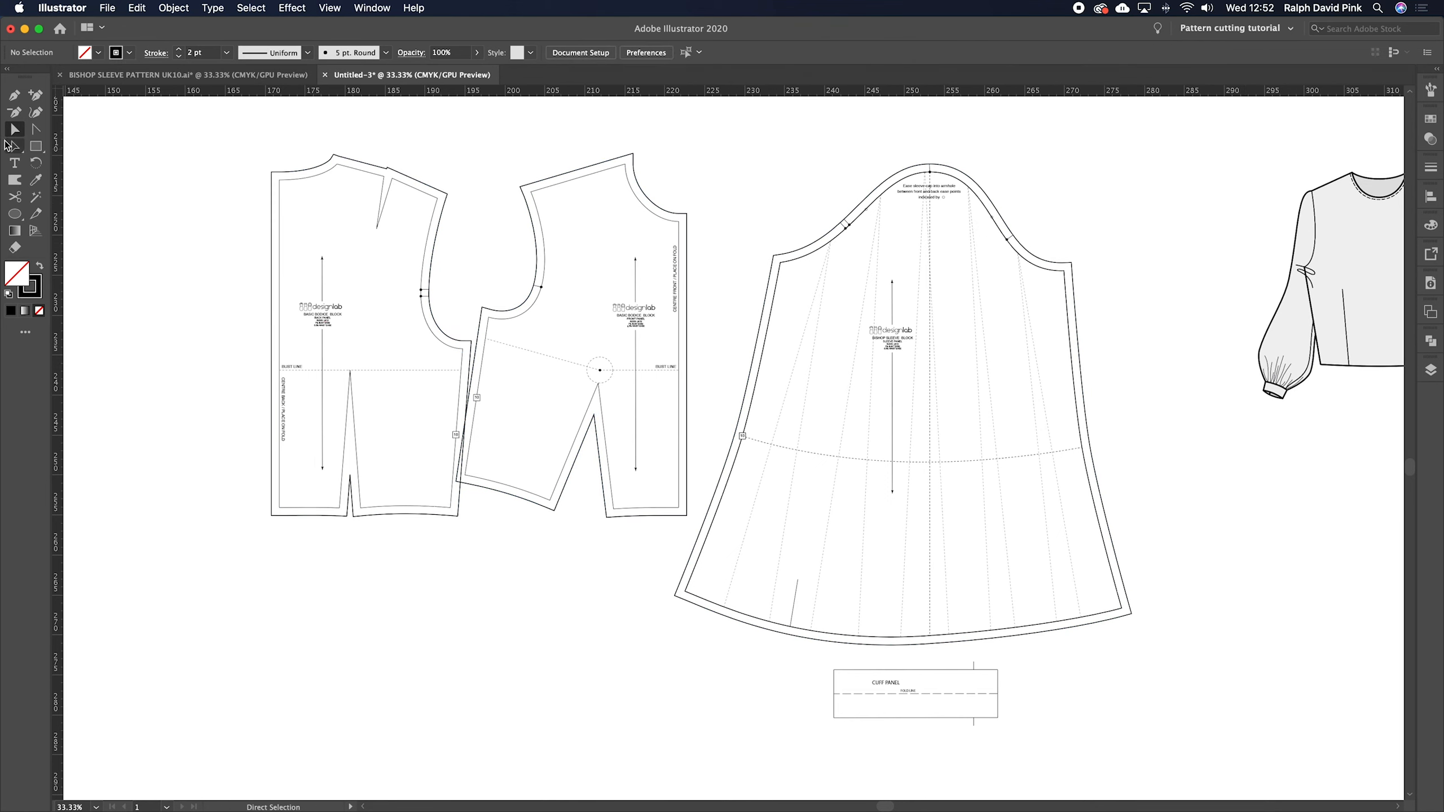
- Set the inner stitch-line outlines of both bodice blocks and the sleeve panel to a 1 pt stroke
{"action": "left_click", "coordinate": [363, 172]}
{"action": "left_click", "coordinate": [563, 182], "text": "shift"}
{"action": "left_click", "coordinate": [878, 206], "text": "shift"}
{"action": "left_click", "coordinate": [878, 206], "text": "shift"}
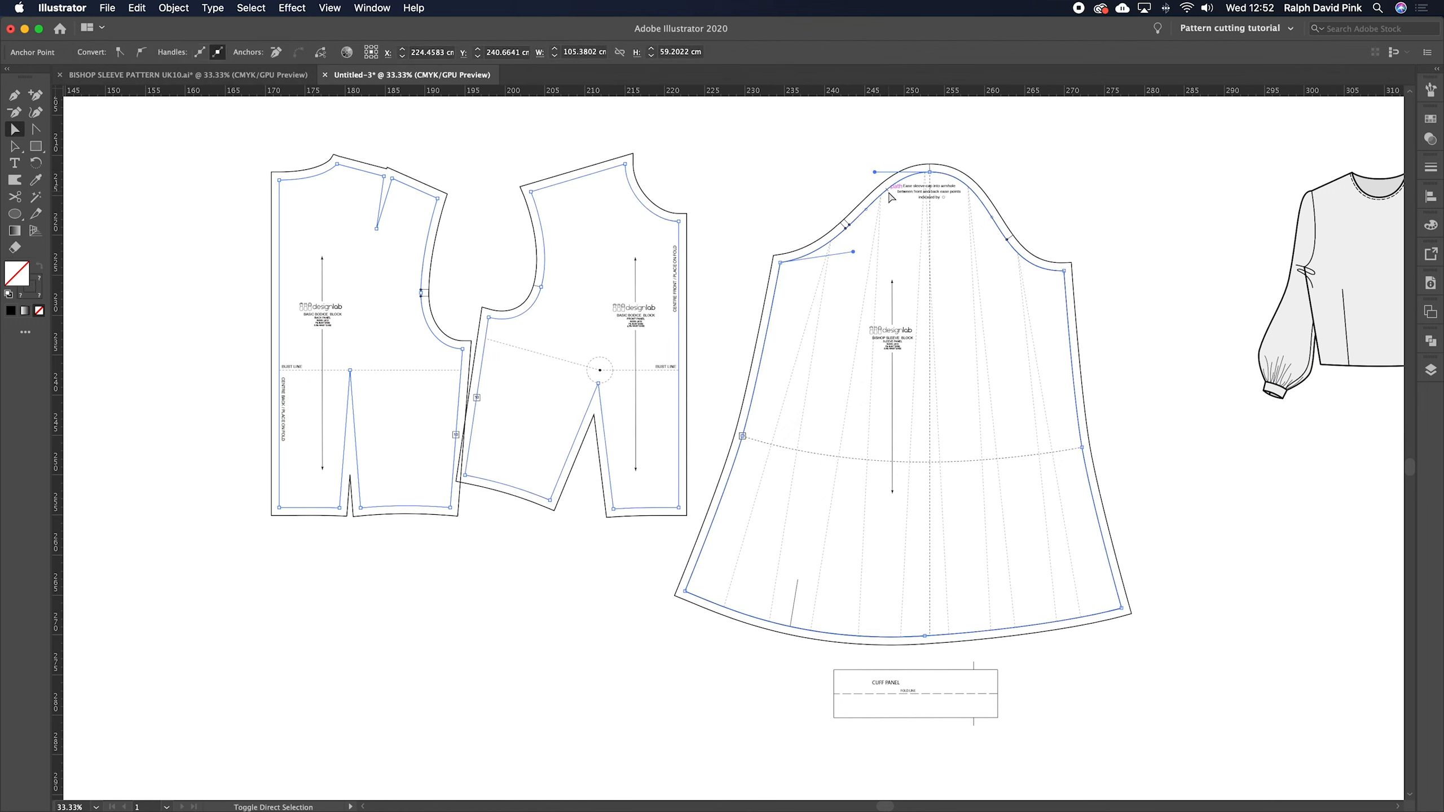
{"action": "left_click", "coordinate": [1431, 168]}
{"action": "left_click", "coordinate": [1304, 180]}
{"action": "left_click", "coordinate": [1303, 179]}
{"action": "left_click", "coordinate": [1303, 186]}
{"action": "left_click", "coordinate": [1391, 161]}
{"action": "left_click", "coordinate": [1006, 167]}
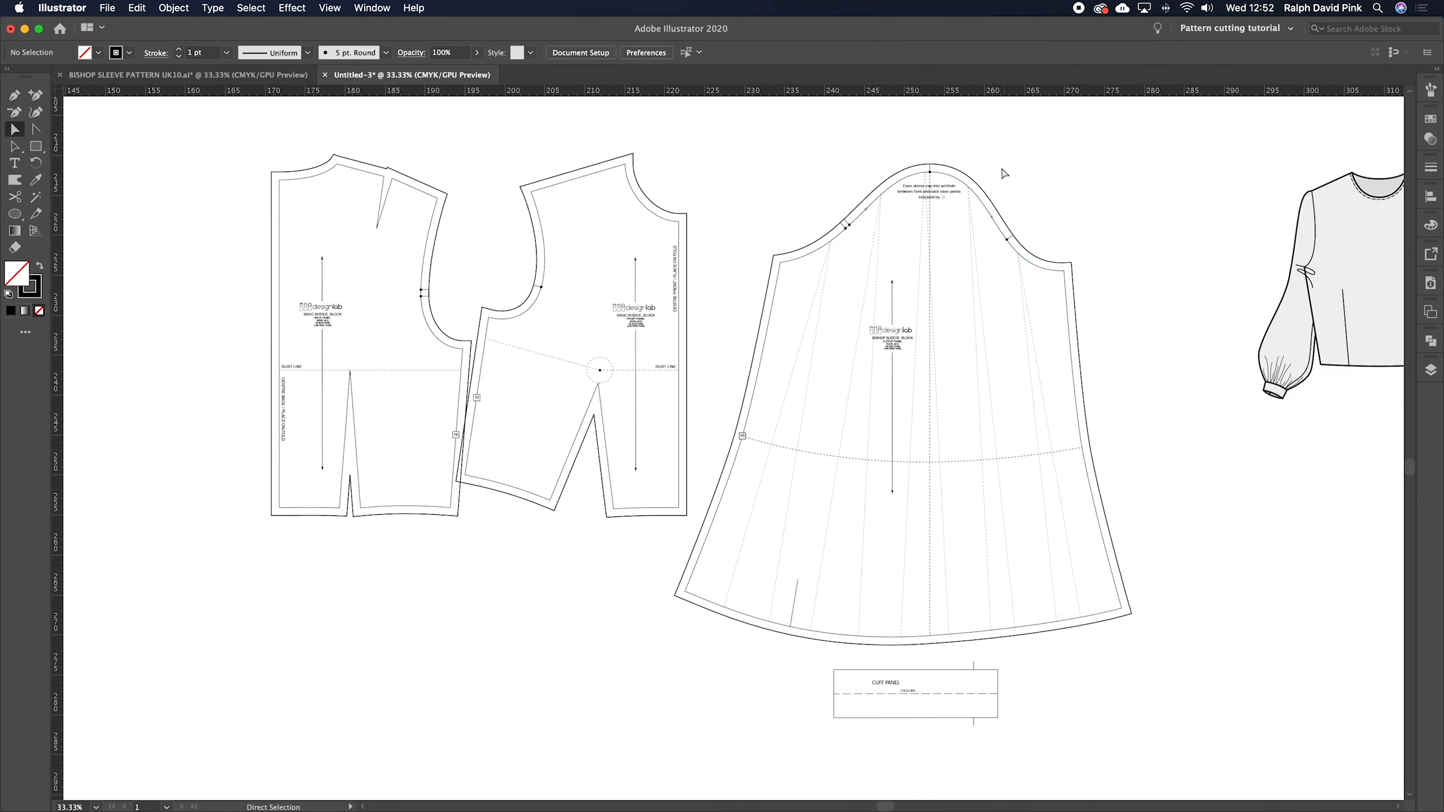
- Offset the cuff panel's rectangle outward by 1 cm with miter joins as seam allowance
{"action": "left_click_drag", "start_coordinate": [1059, 218], "coordinate": [1052, 205]}
{"action": "key", "text": "v"}
{"action": "left_click_drag", "start_coordinate": [673, 270], "coordinate": [688, 265]}
{"action": "left_click", "coordinate": [1141, 291]}
{"action": "left_click_drag", "start_coordinate": [1139, 306], "coordinate": [1123, 318]}
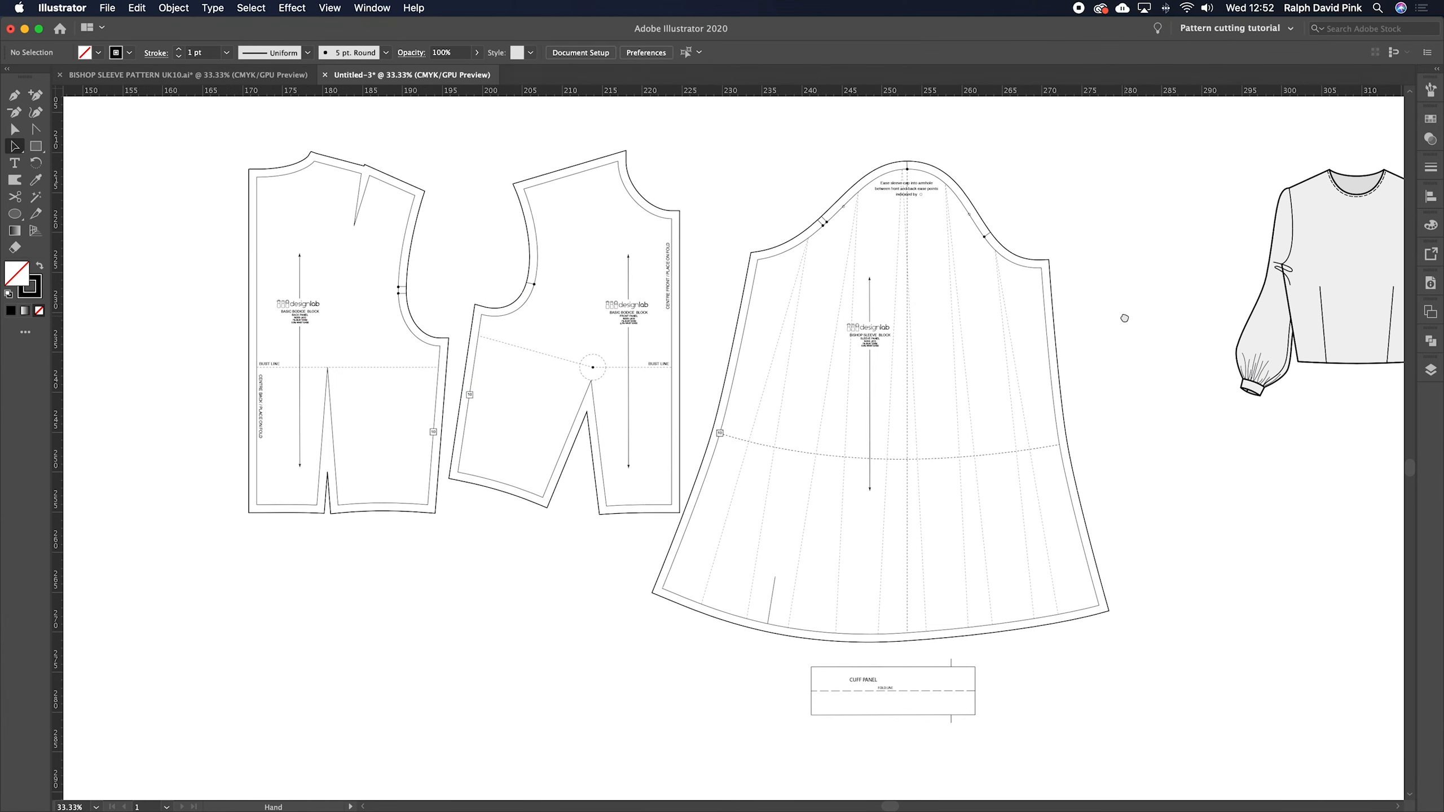
{"action": "key", "text": "a"}
{"action": "left_click", "coordinate": [928, 666]}
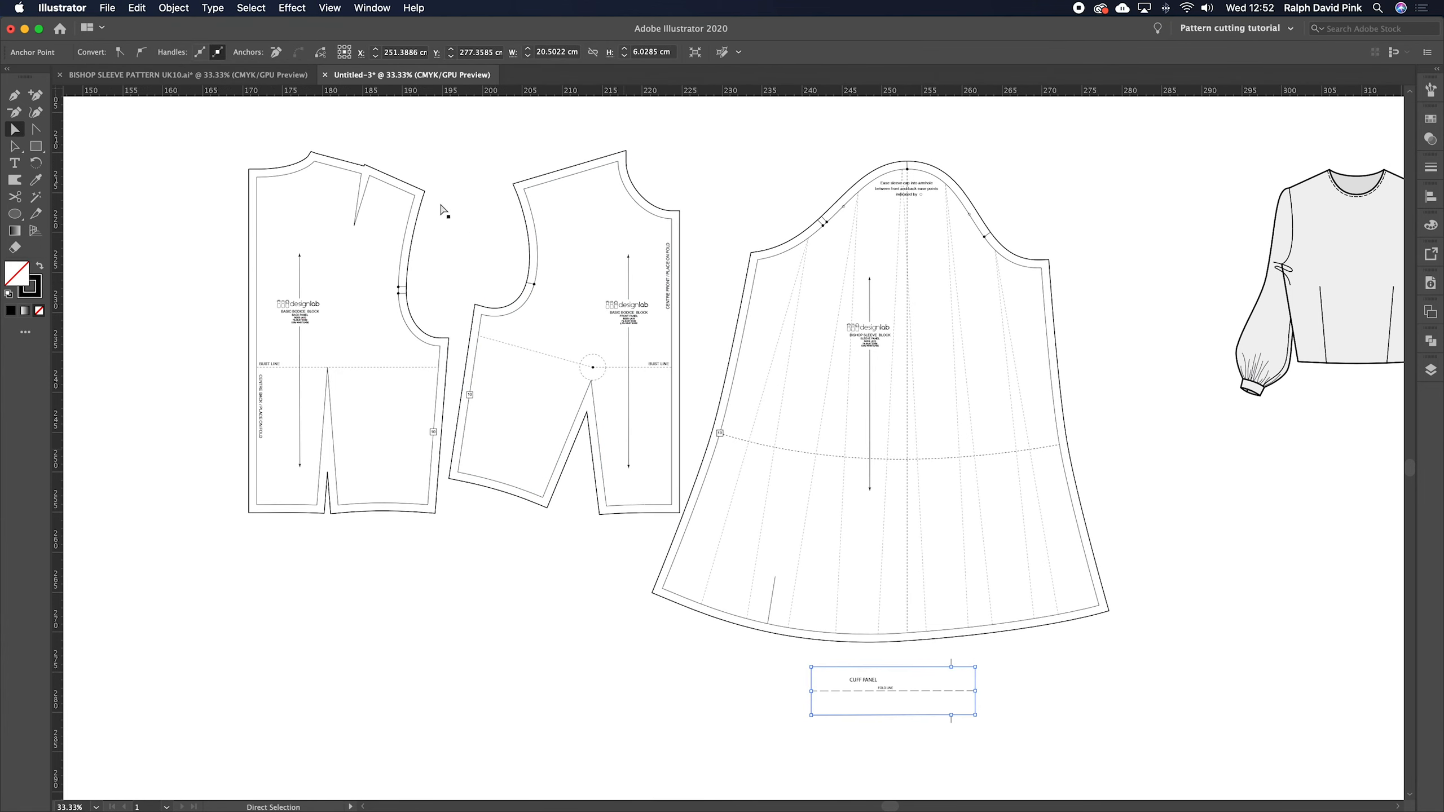
{"action": "left_click", "coordinate": [181, 8]}
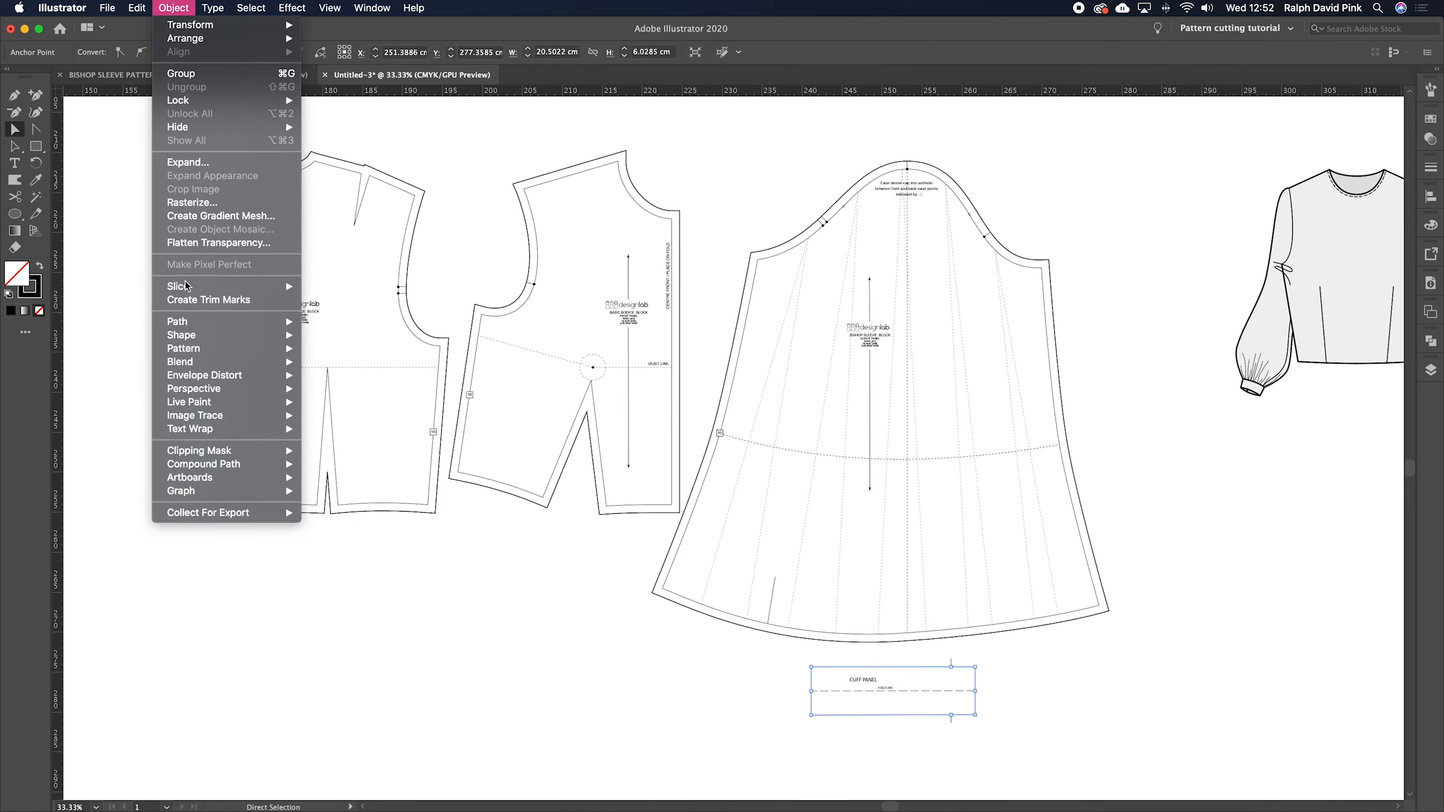
{"action": "mouse_move", "coordinate": [207, 329]}
{"action": "left_click", "coordinate": [364, 367]}
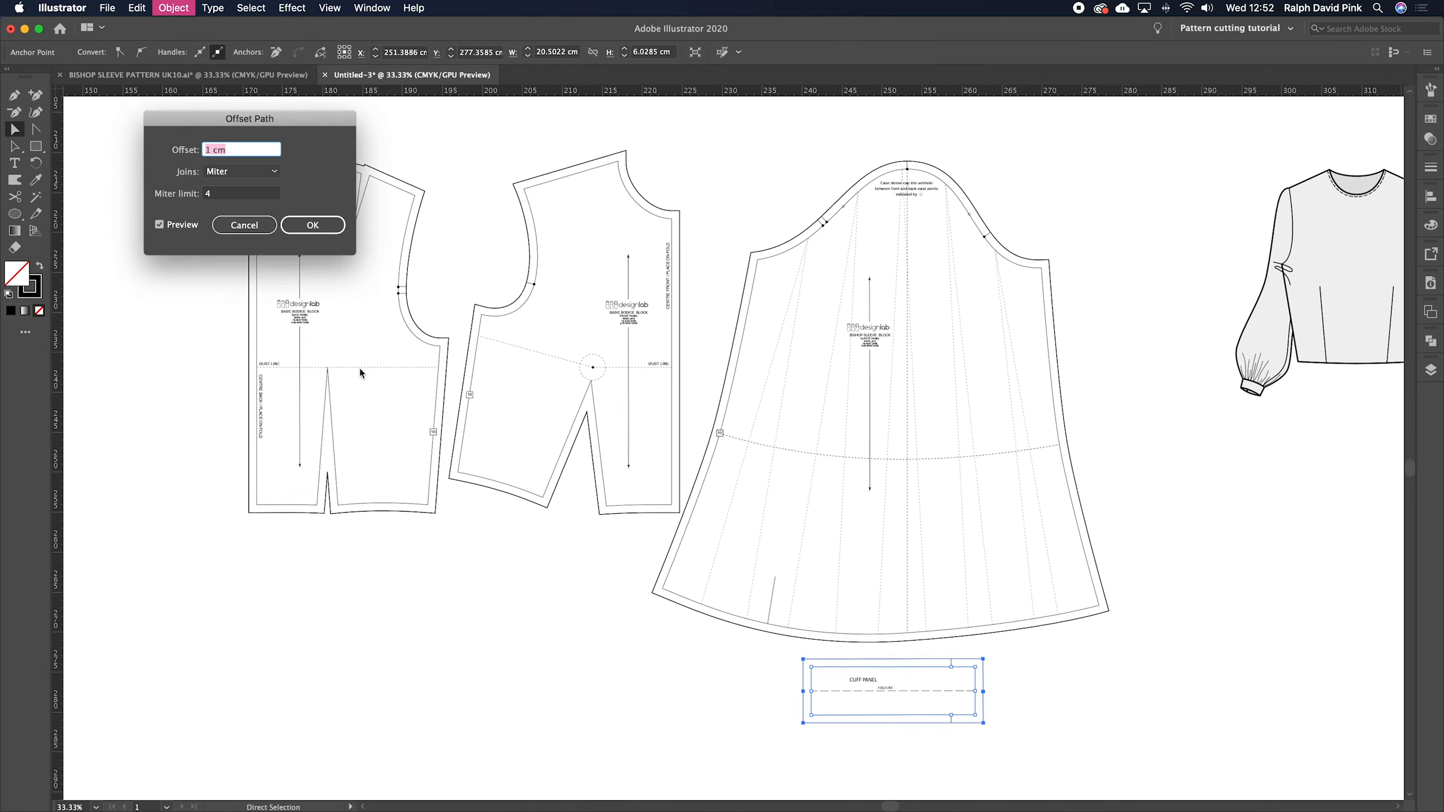
{"action": "left_click", "coordinate": [307, 224]}
{"action": "left_click", "coordinate": [1083, 688]}
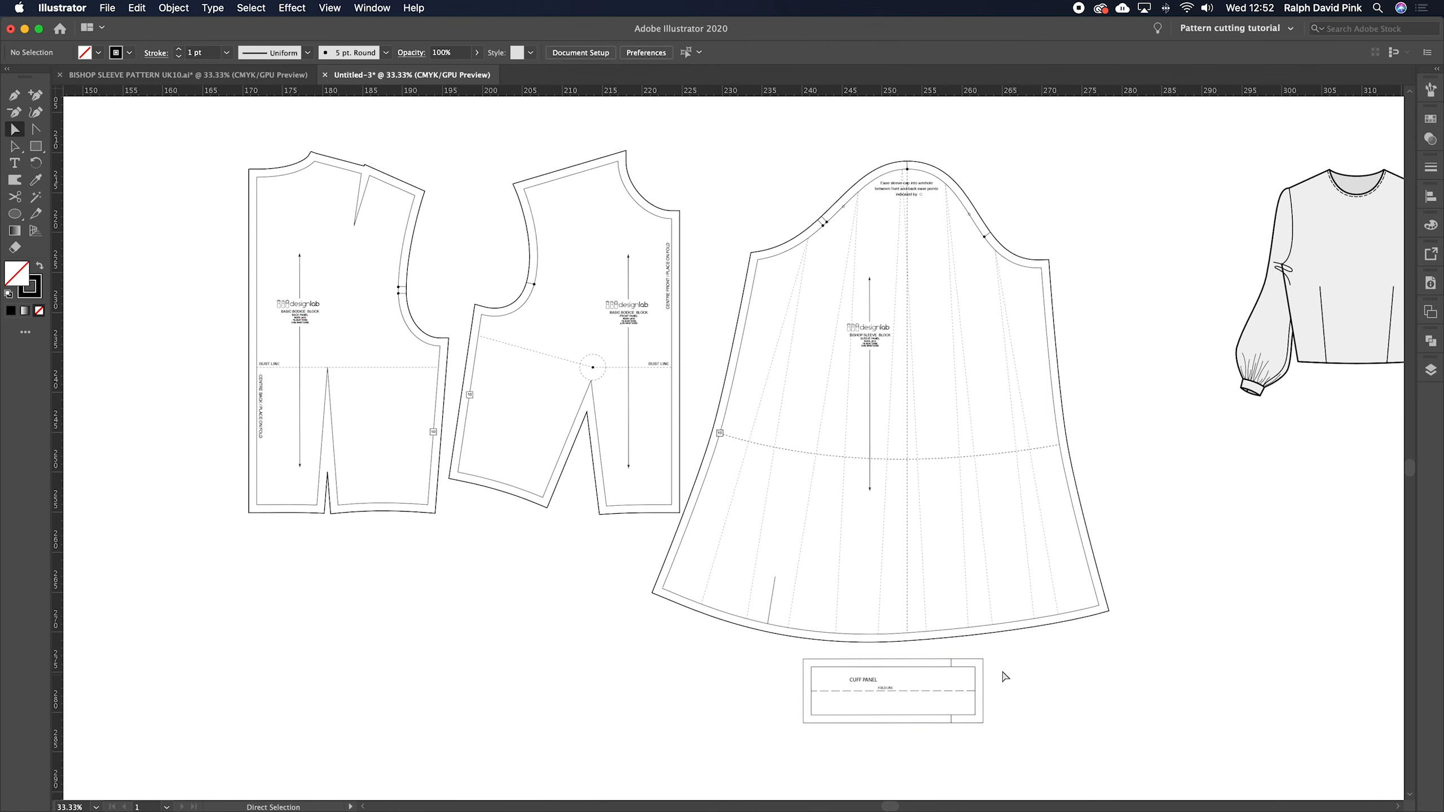
- Set the cuff's outer seam allowance outline to 2 pt and check that it belongs to the cuff group
{"action": "left_click", "coordinate": [988, 674]}
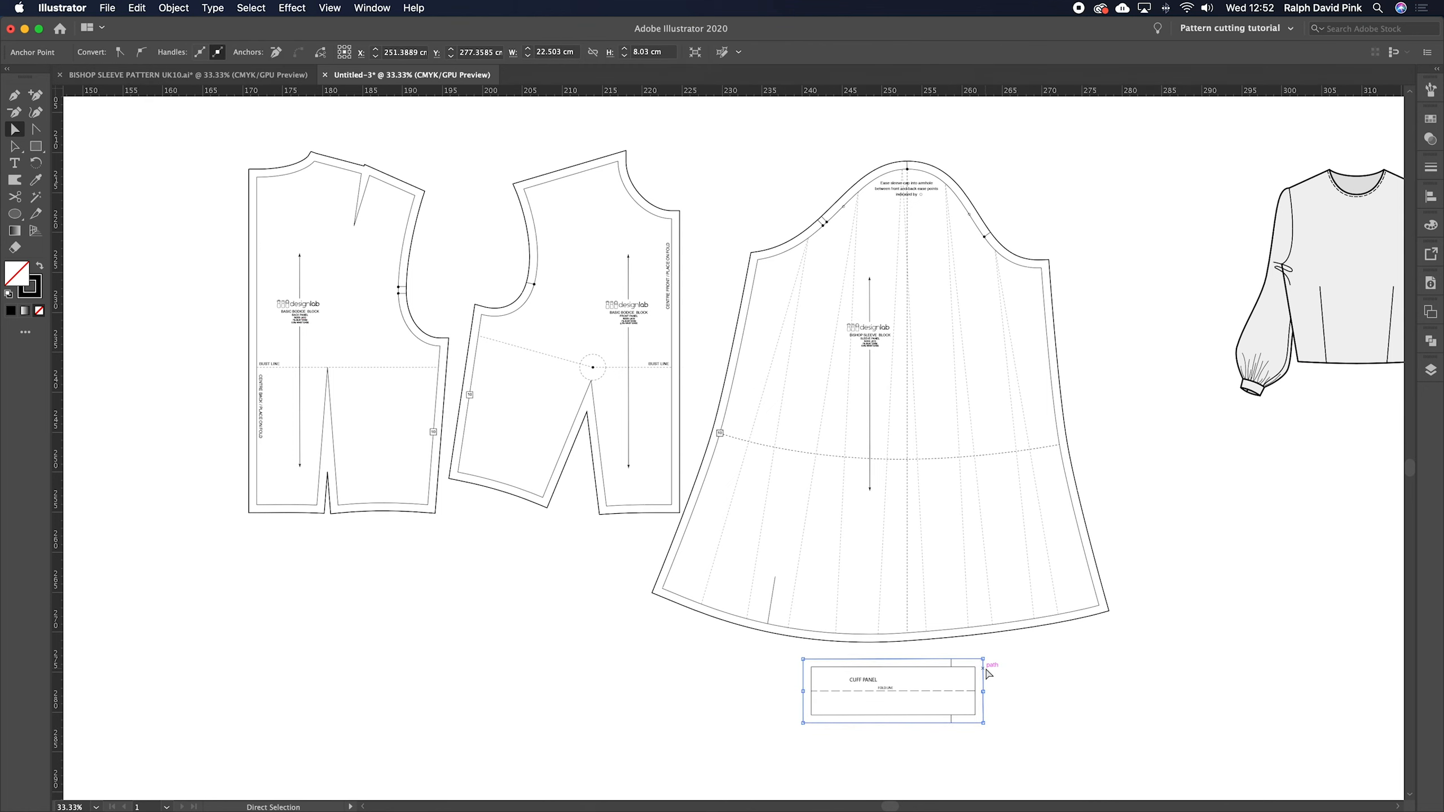
{"action": "left_click", "coordinate": [1431, 169]}
{"action": "left_click", "coordinate": [1135, 567]}
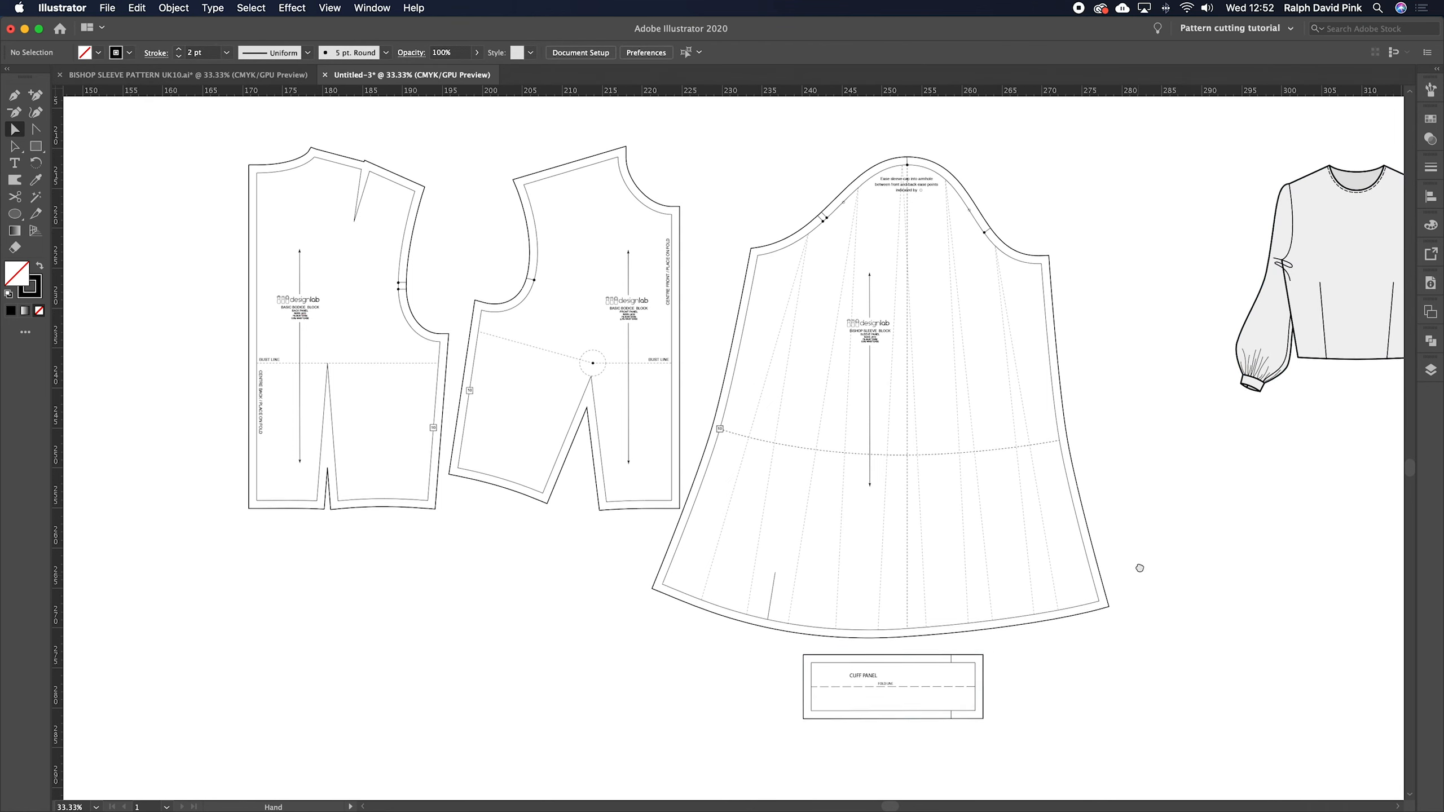
{"action": "scroll", "coordinate": [1134, 567], "scroll_direction": "down", "scroll_amount": 1}
{"action": "key", "text": "v"}
{"action": "left_click", "coordinate": [918, 682]}
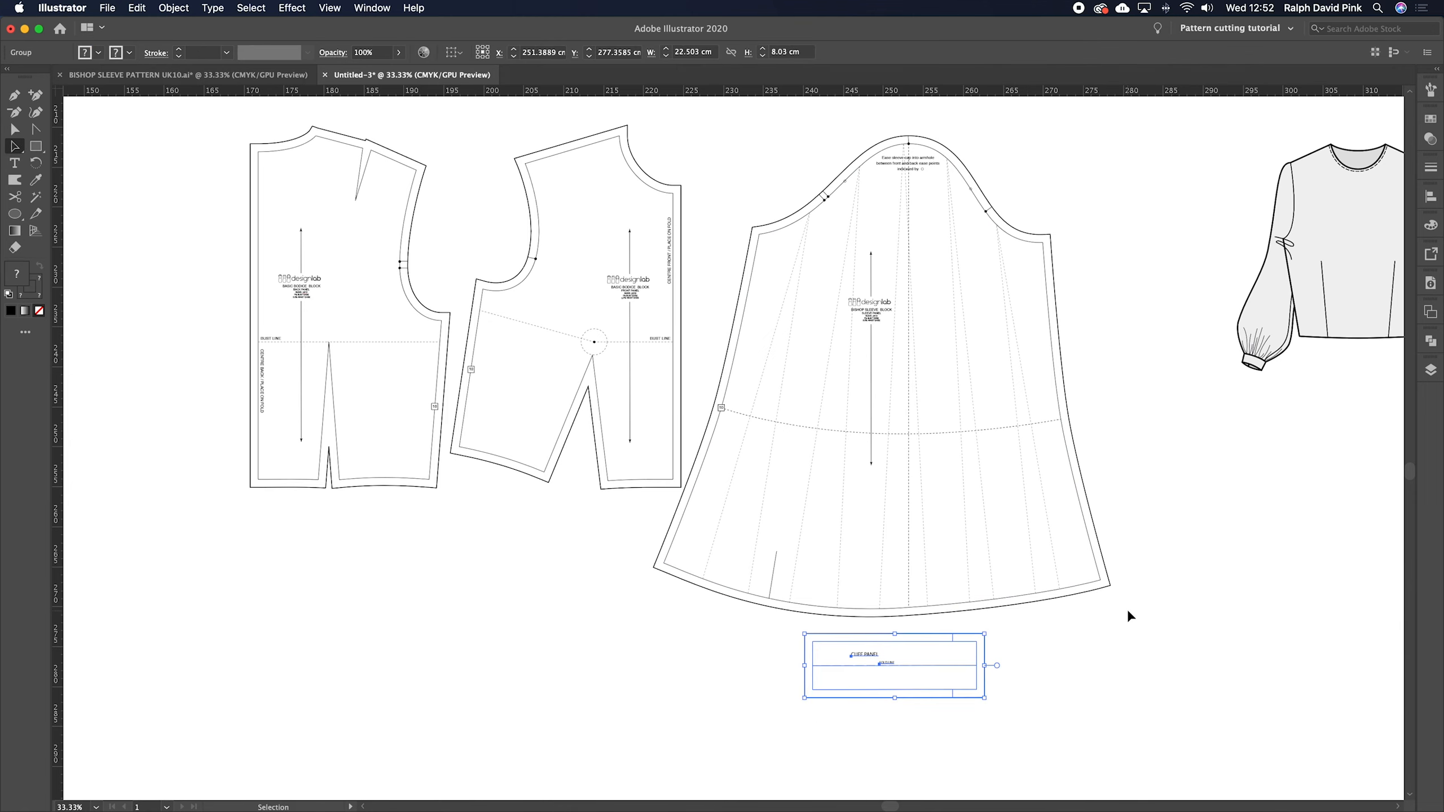
{"action": "left_click", "coordinate": [1134, 568]}
{"action": "scroll", "coordinate": [1151, 511], "scroll_direction": "up", "scroll_amount": 1}
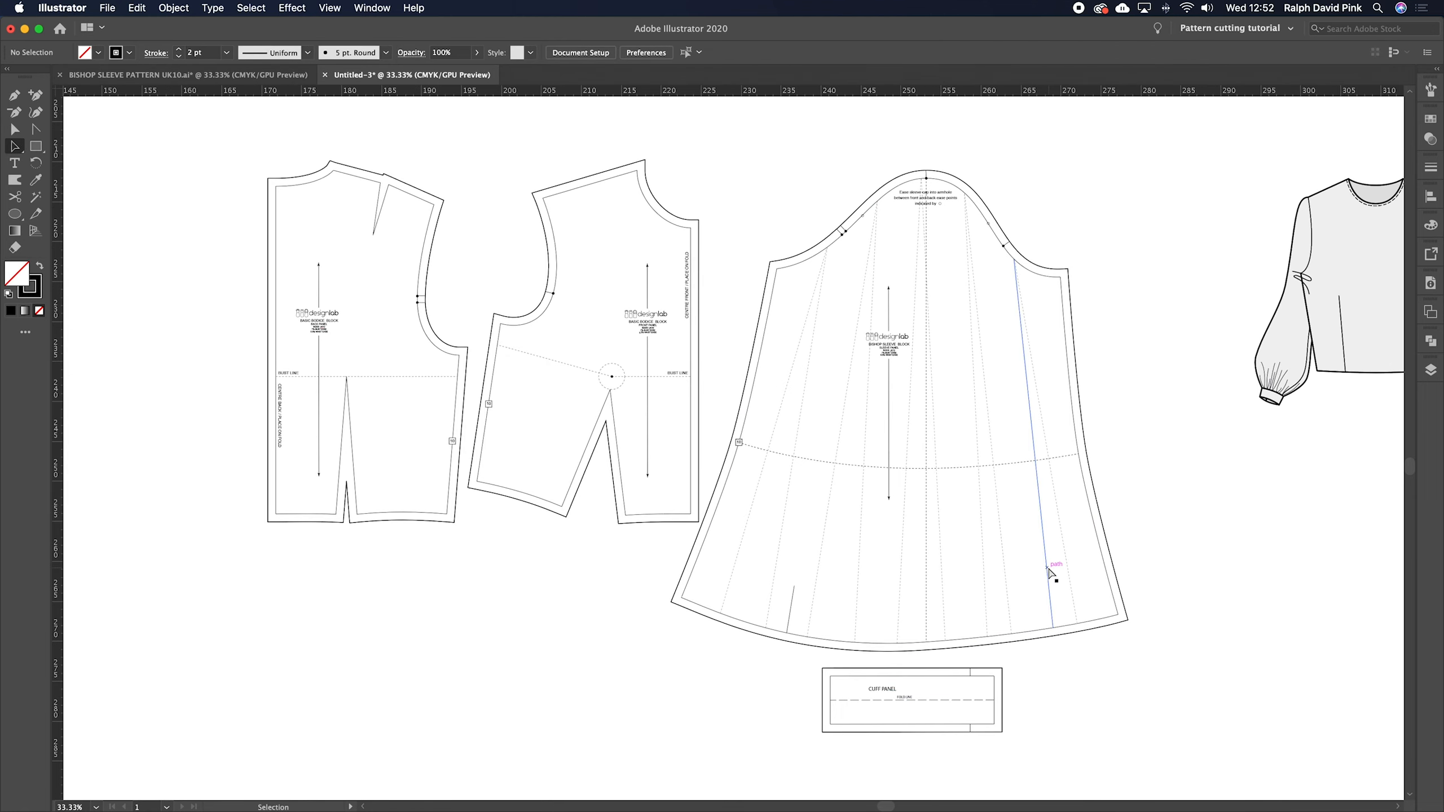
- Draw a short line extending the sleeve's hem opening line through the seam allowance to the outer cutting edge
{"action": "key", "text": "super+equal"}
{"action": "key", "text": "super+equal"}
{"action": "key", "text": "a"}
{"action": "scroll", "coordinate": [848, 464], "scroll_direction": "down", "scroll_amount": 5}
{"action": "key", "text": "backslash"}
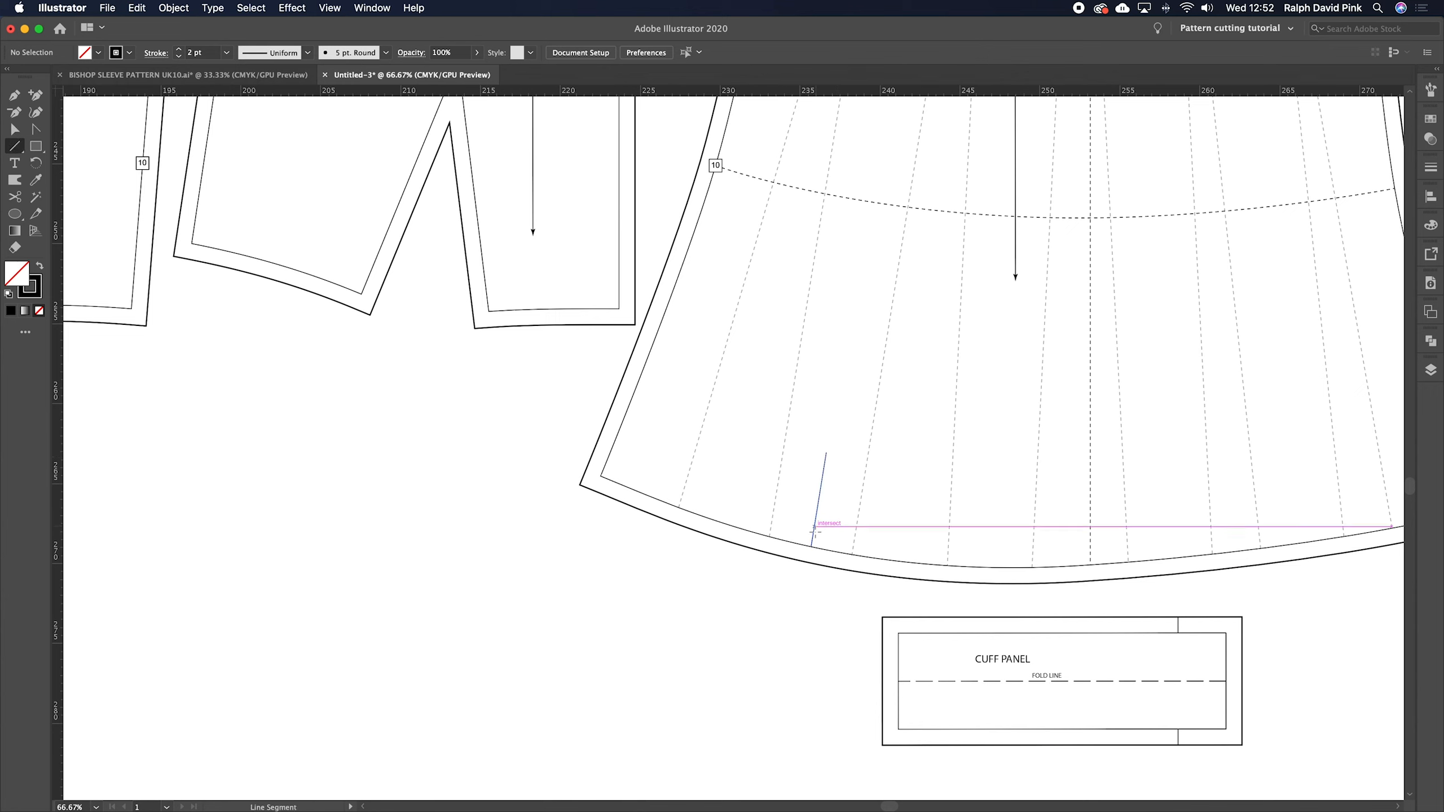
{"action": "left_click_drag", "start_coordinate": [811, 546], "coordinate": [808, 562]}
{"action": "key", "text": "a"}
{"action": "left_click", "coordinate": [852, 518]}
- Match the stroke of the cuff's two notch lines to its 2 pt outer seam allowance outline
{"action": "key", "text": "super+minus"}
{"action": "key", "text": "super+minus"}
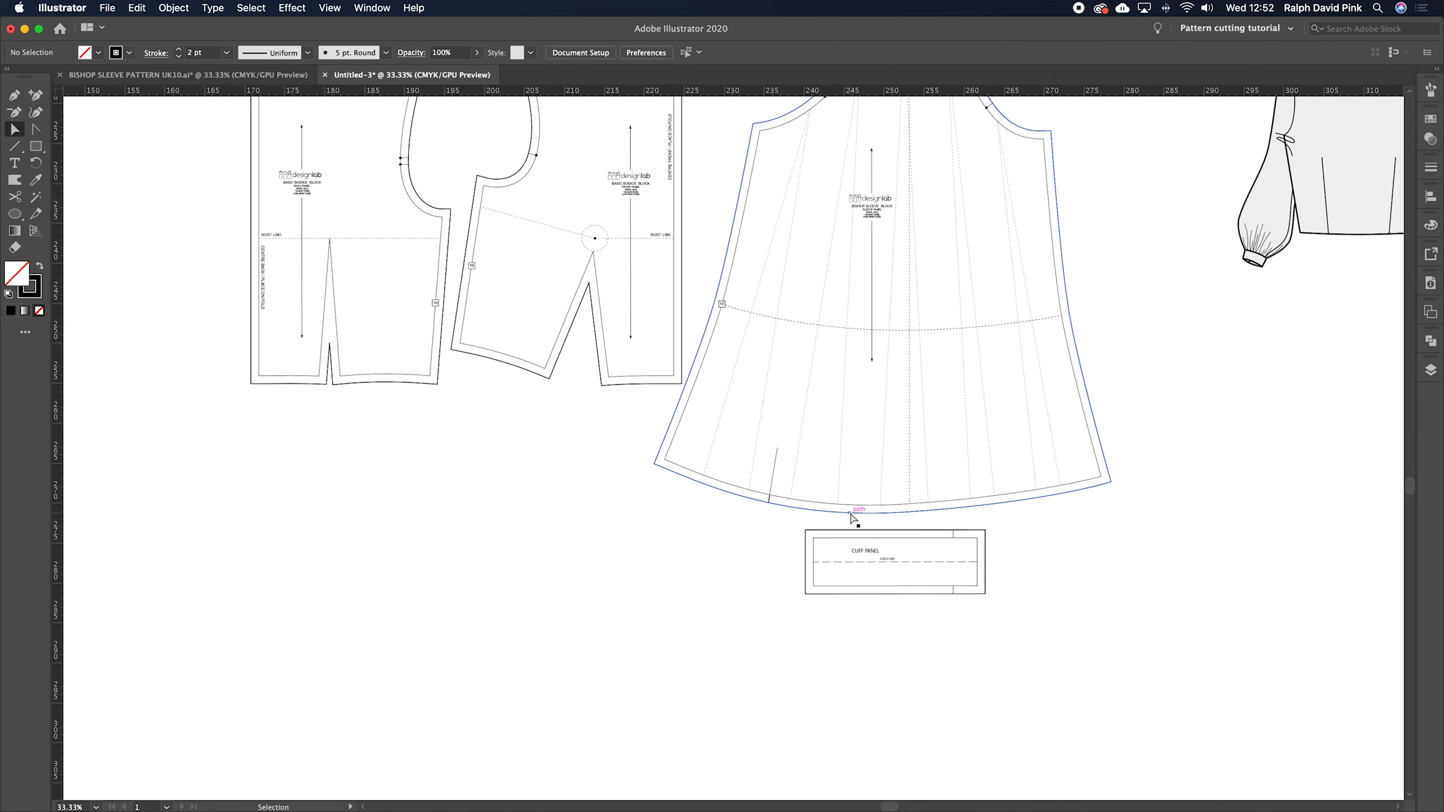
{"action": "left_click", "coordinate": [954, 538]}
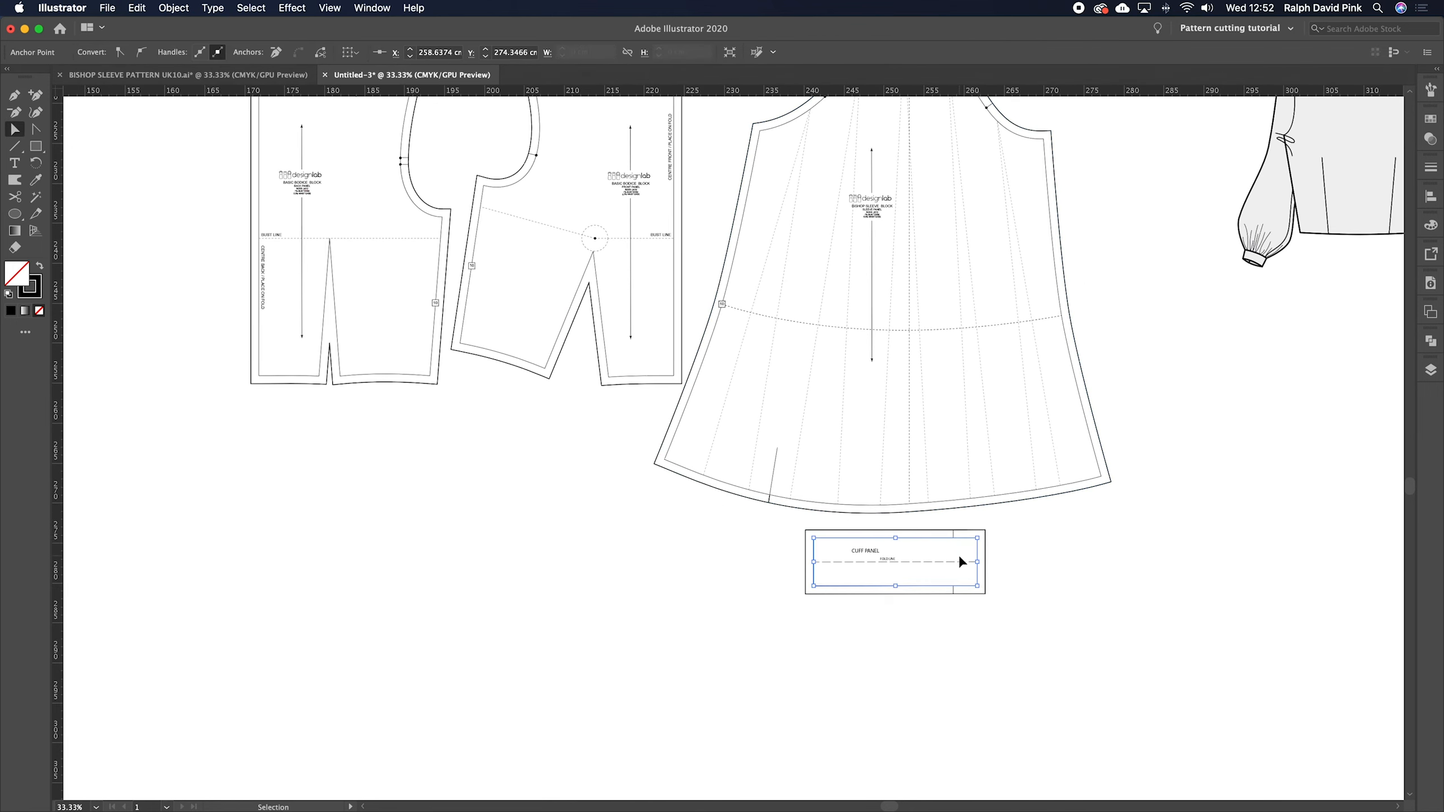
{"action": "key", "text": "super+plus"}
{"action": "key", "text": "super+plus"}
{"action": "left_click", "coordinate": [728, 434]}
{"action": "left_click", "coordinate": [728, 546], "text": "shift"}
{"action": "key", "text": "i"}
{"action": "left_click", "coordinate": [744, 422]}
{"action": "key", "text": "v"}
{"action": "left_click", "coordinate": [774, 419]}
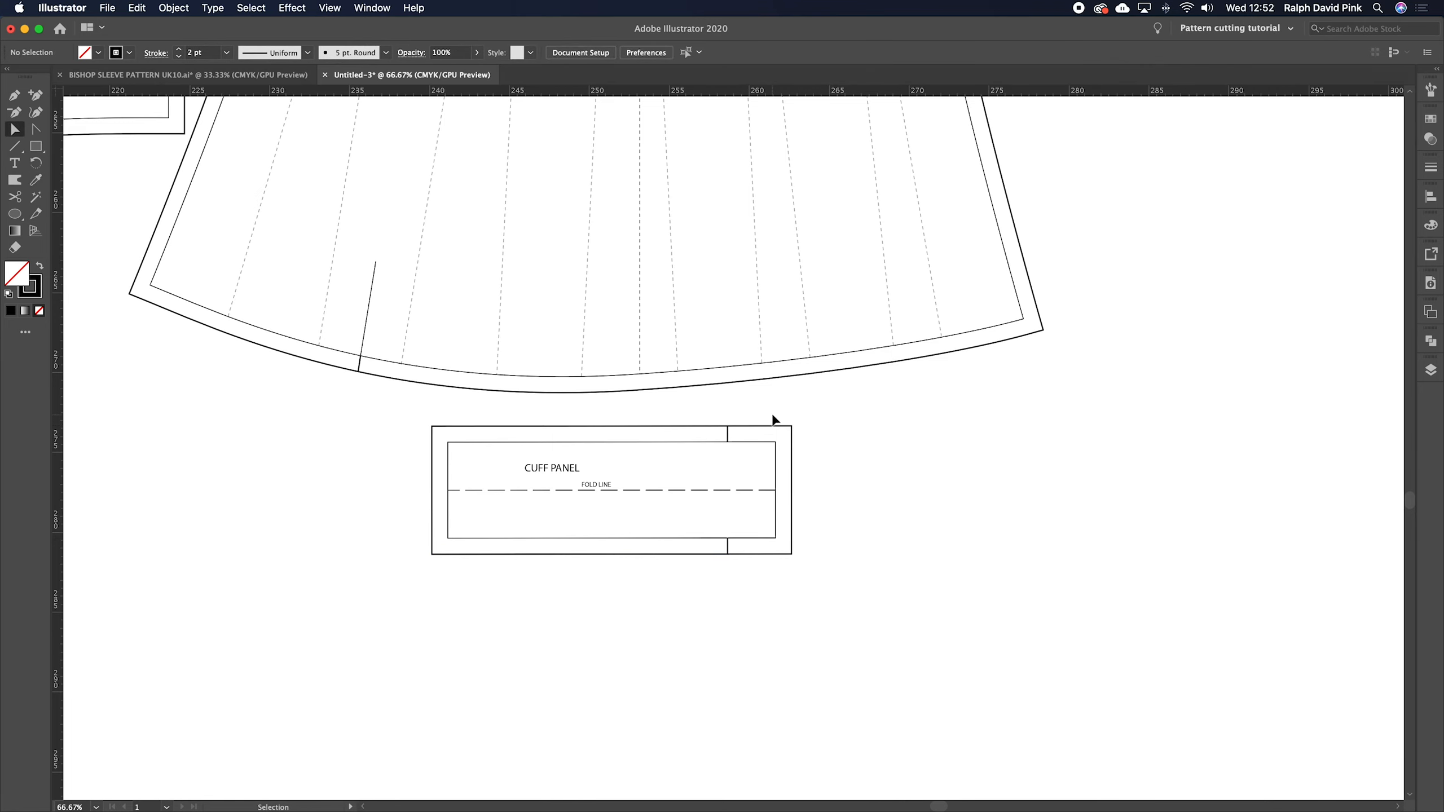
- Review the complete layout of bodice blocks, sleeve panel, cuff panel and garment sketch
{"action": "key", "text": "super+minus"}
{"action": "key", "text": "super+minus"}
{"action": "key", "text": "super+minus"}
{"action": "left_click_drag", "start_coordinate": [792, 367], "coordinate": [818, 445]}
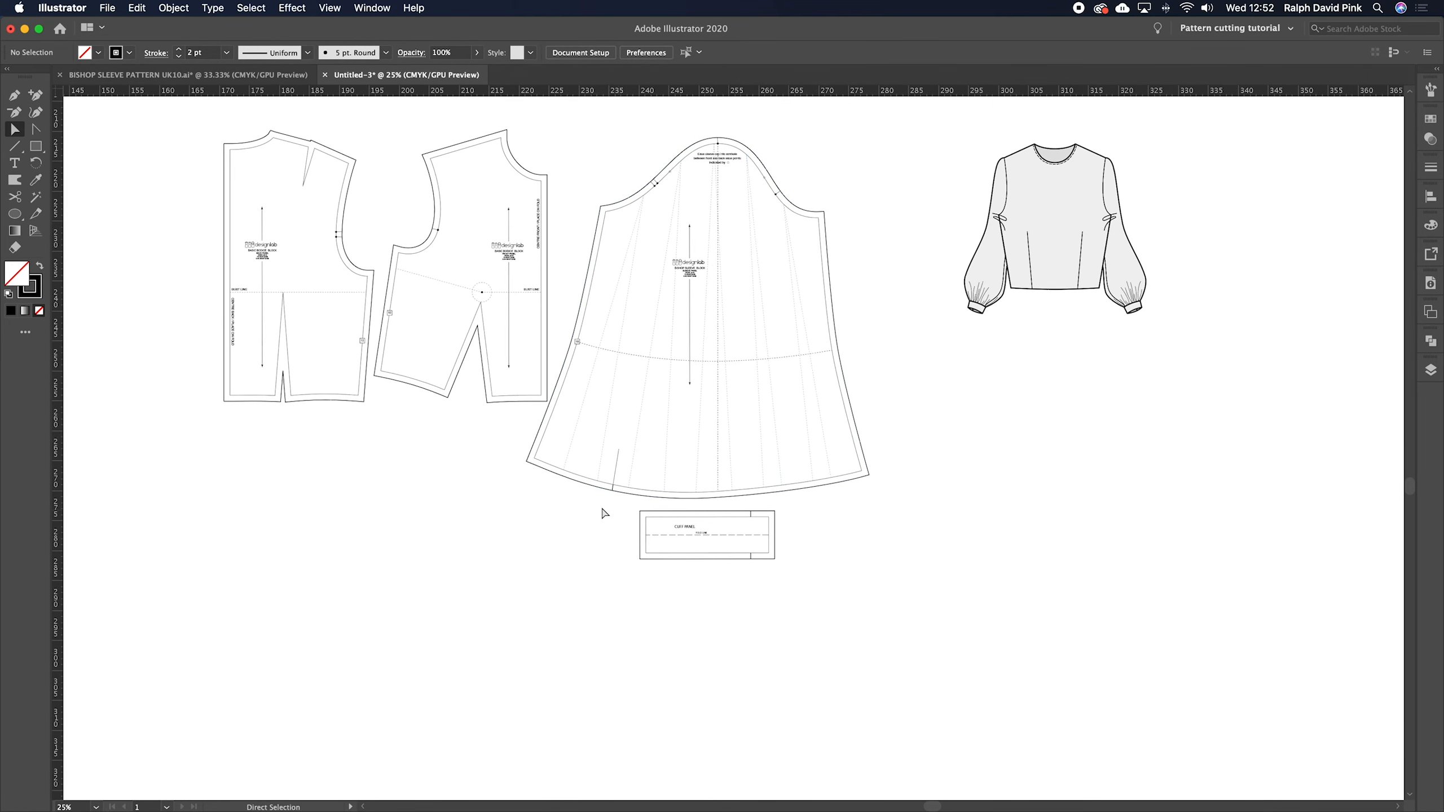
{"action": "key", "text": "v"}
{"action": "left_click", "coordinate": [633, 436]}
{"action": "left_click", "coordinate": [936, 418]}
{"action": "scroll", "coordinate": [929, 399], "scroll_direction": "up", "scroll_amount": 2}
{"action": "scroll", "coordinate": [930, 400], "scroll_direction": "left", "scroll_amount": 2}
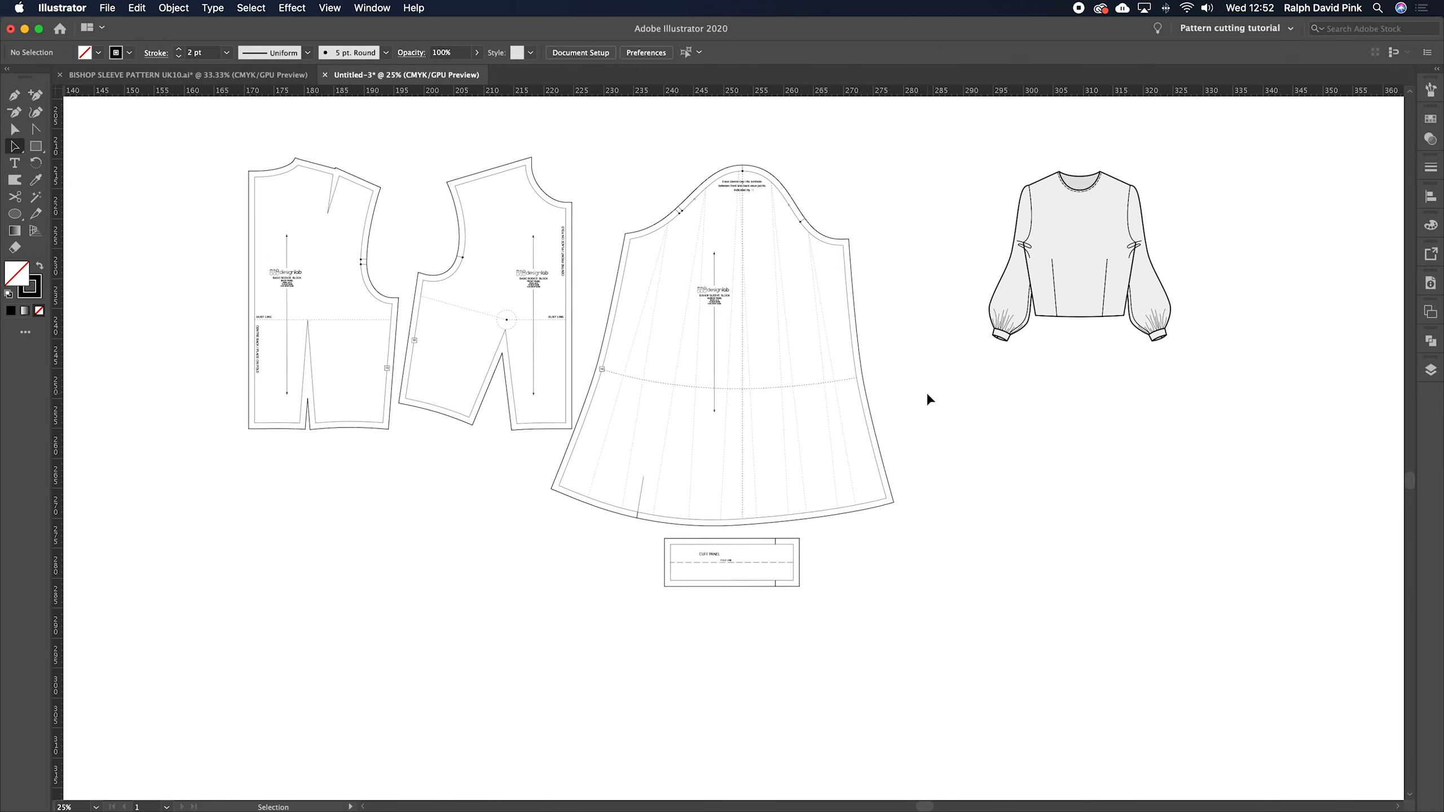